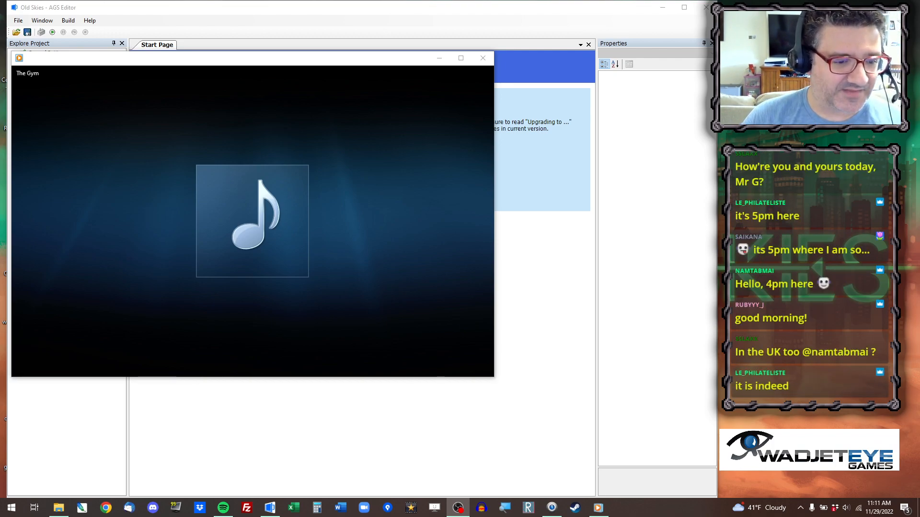
Minimize the music player and open the TalkyManager module's script for editing in the AGS Editor.
{"action": "mouse_move", "coordinate": [53, 184]}
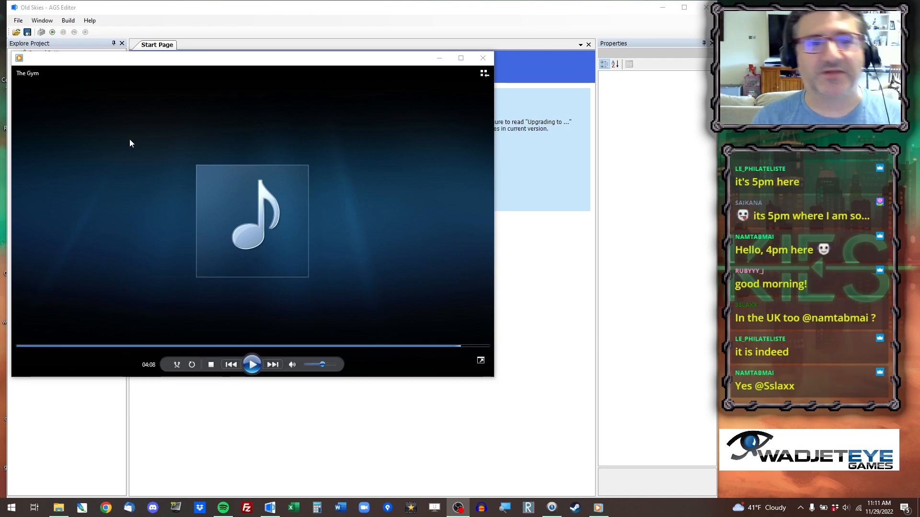
{"action": "left_click", "coordinate": [438, 58]}
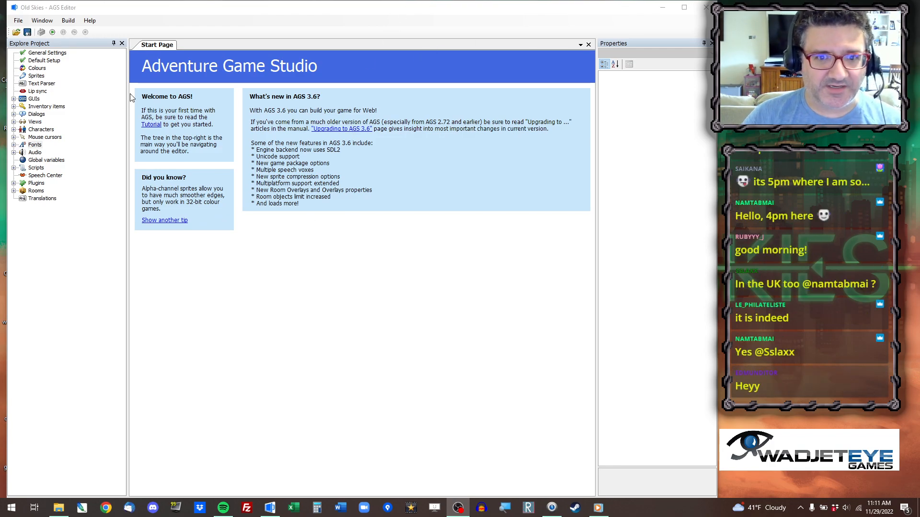
{"action": "left_click", "coordinate": [14, 168]}
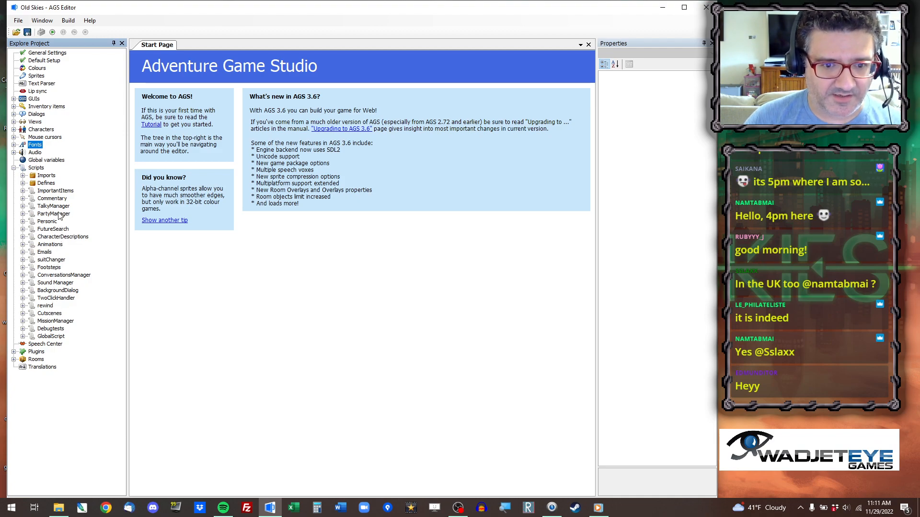
{"action": "double_click", "coordinate": [54, 206]}
{"action": "double_click", "coordinate": [58, 222]}
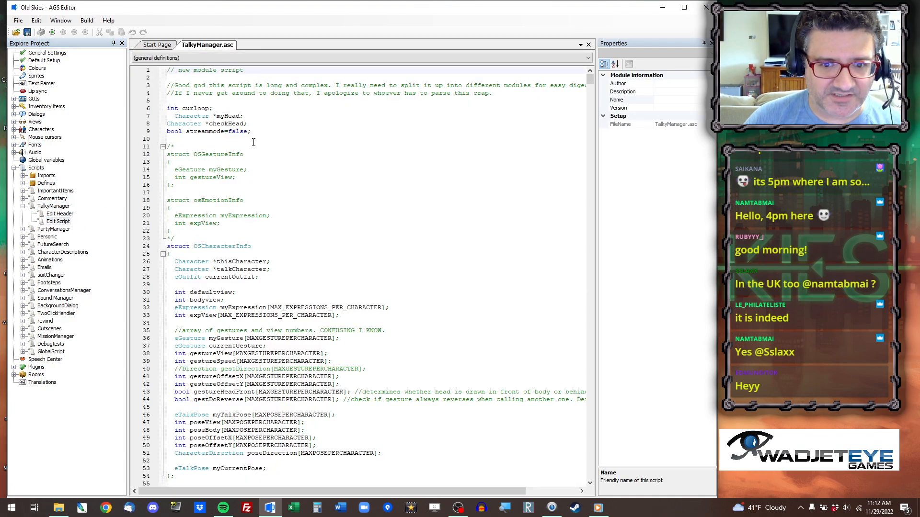
Set the streammode boolean on line 9 of the script to true.
{"action": "double_click", "coordinate": [237, 131]}
{"action": "type", "text": "true"}
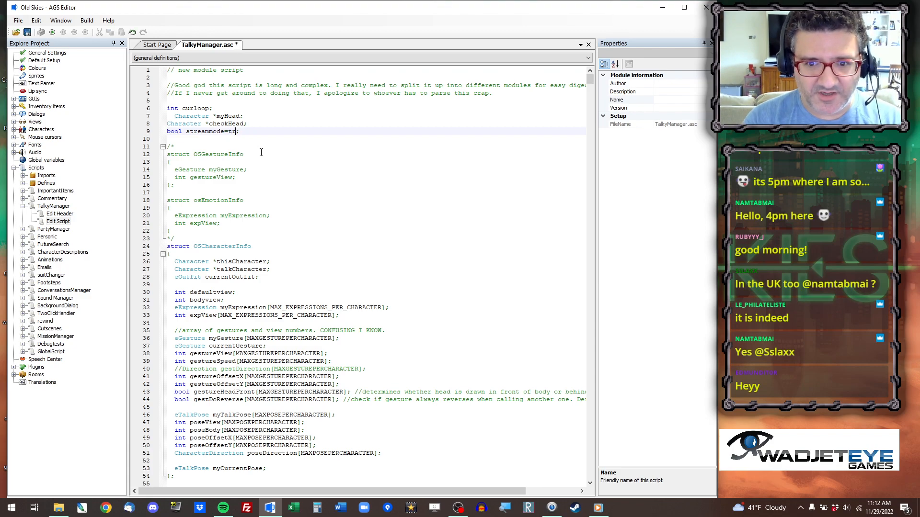
{"action": "key", "text": "Escape"}
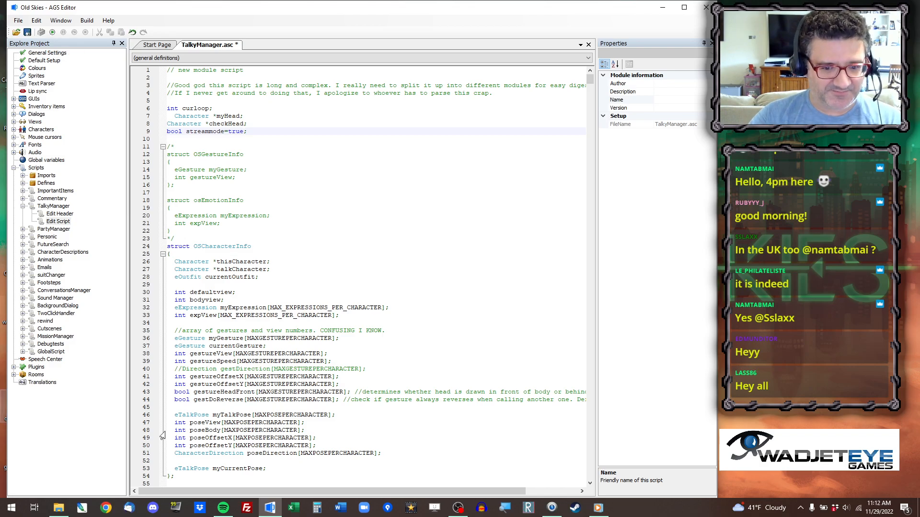
Switch to File Explorer and browse to the Rooms folder inside the Old Skies Graphics folder.
{"action": "left_click", "coordinate": [59, 508]}
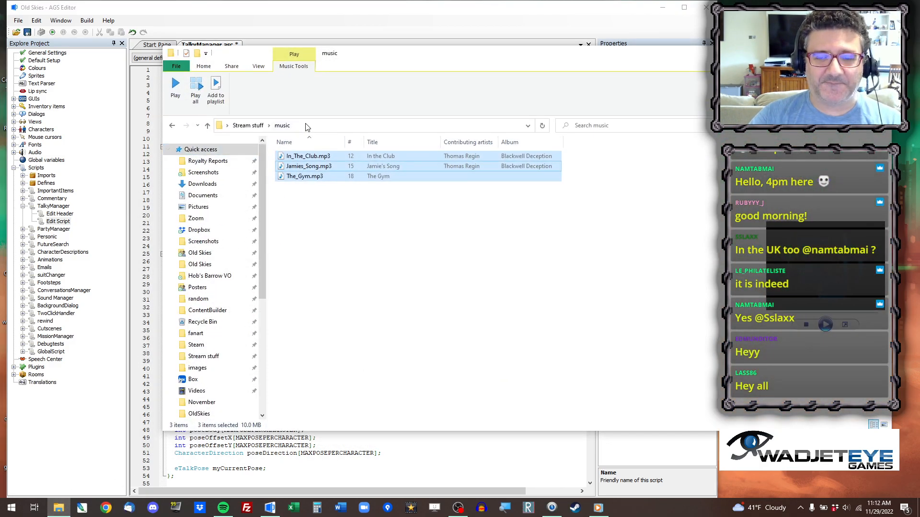
{"action": "left_click", "coordinate": [231, 253]}
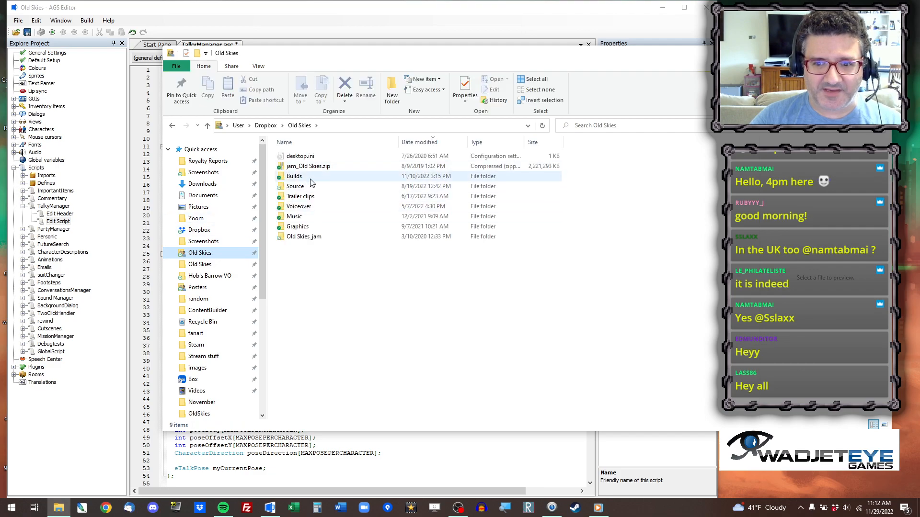
{"action": "double_click", "coordinate": [310, 227]}
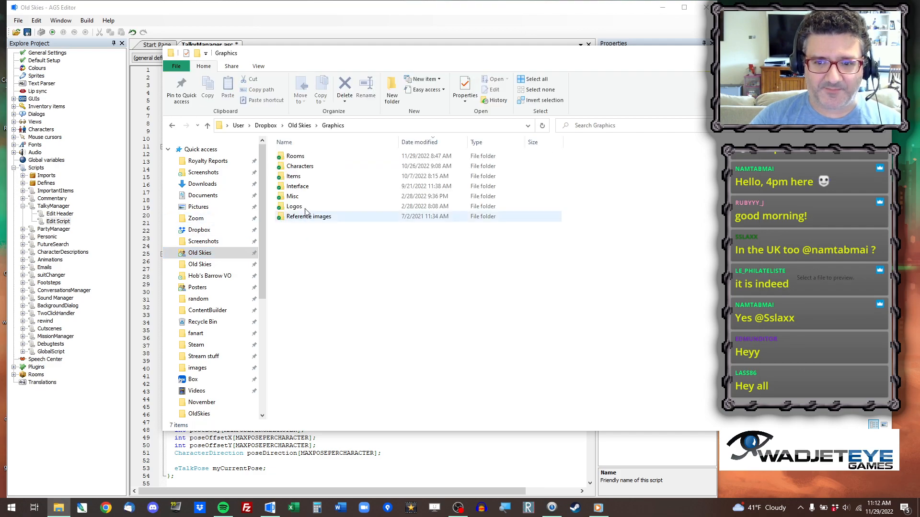
{"action": "double_click", "coordinate": [295, 156]}
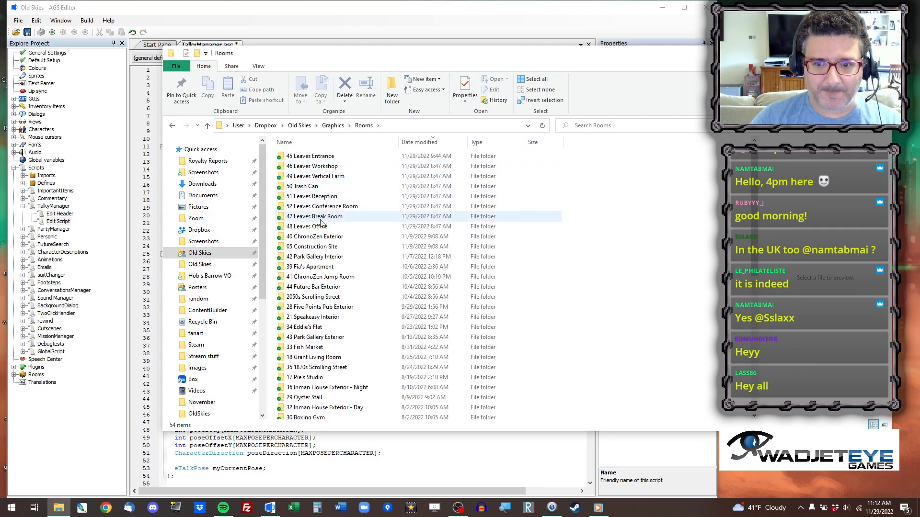
Return to the AGS Editor and view the Reception room (49) of 2030: Clock Blocked at 50% zoom.
{"action": "left_click", "coordinate": [288, 15]}
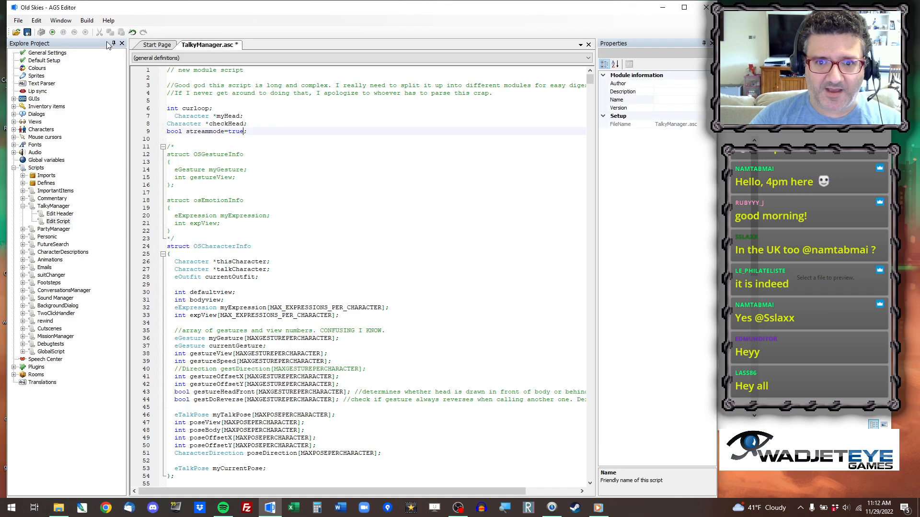
{"action": "left_click", "coordinate": [15, 375]}
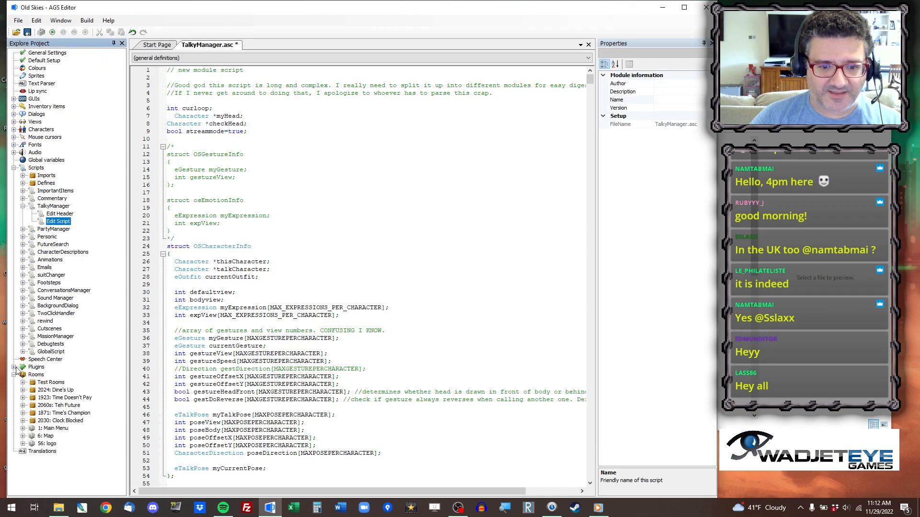
{"action": "left_click", "coordinate": [23, 421]}
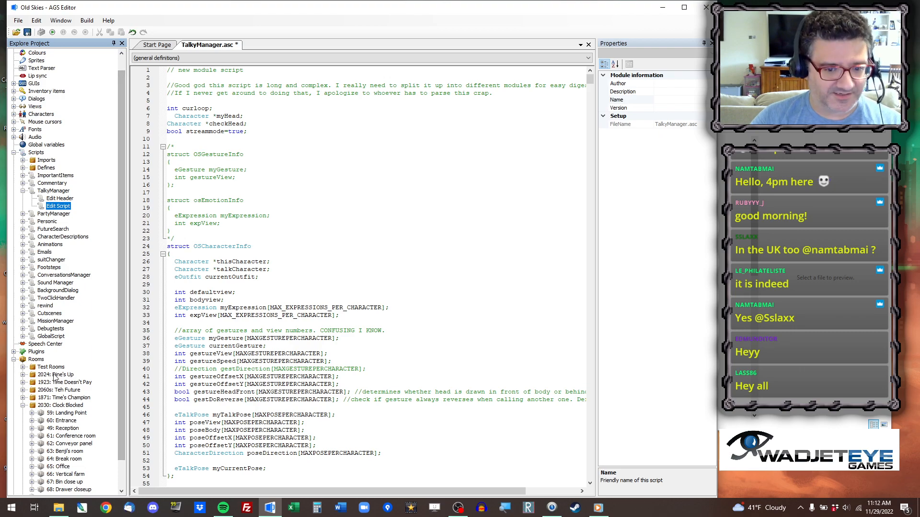
{"action": "scroll", "coordinate": [54, 377], "scroll_direction": "down", "scroll_amount": 1}
{"action": "double_click", "coordinate": [69, 398]}
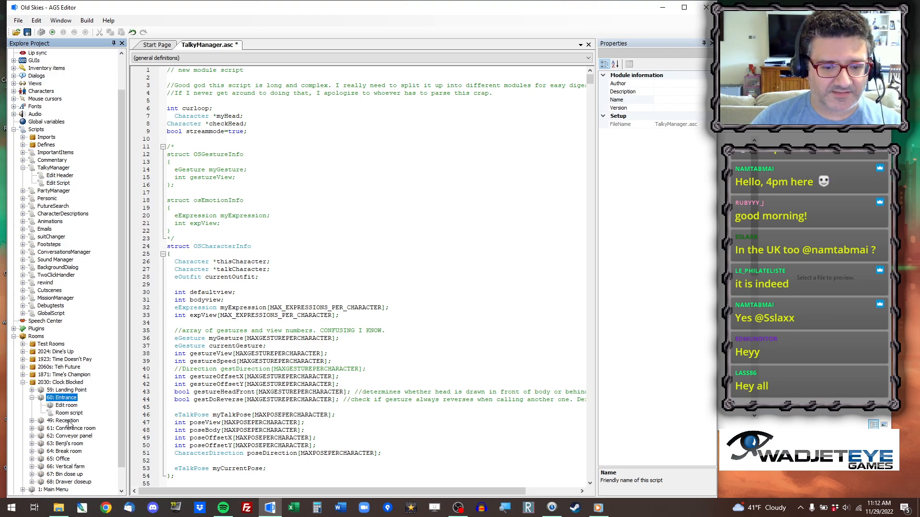
{"action": "double_click", "coordinate": [70, 420]}
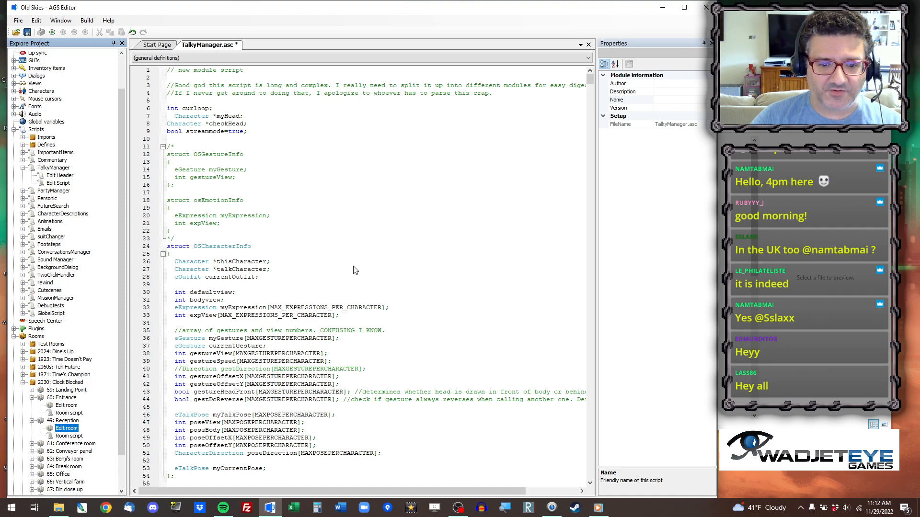
{"action": "scroll", "coordinate": [530, 257], "scroll_direction": "down", "scroll_amount": 1}
{"action": "scroll", "coordinate": [537, 217], "scroll_direction": "down", "scroll_amount": 2}
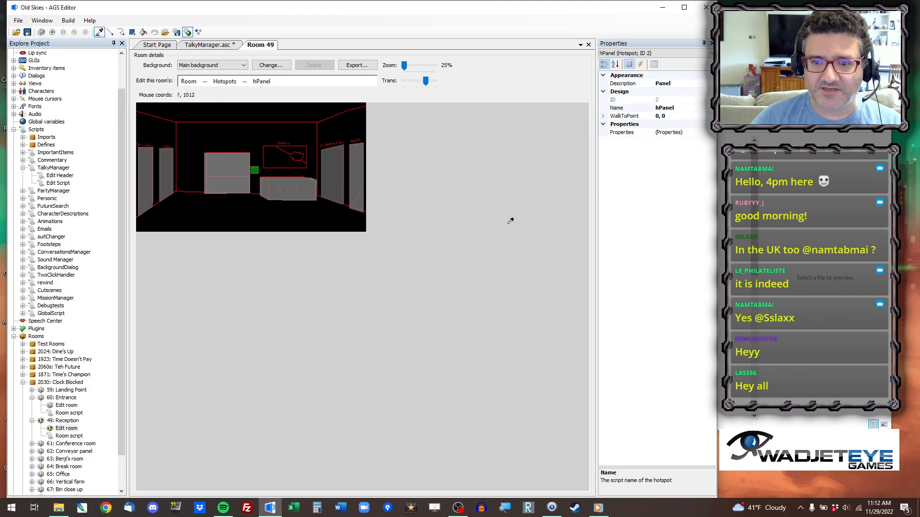
{"action": "scroll", "coordinate": [517, 221], "scroll_direction": "up", "scroll_amount": 1}
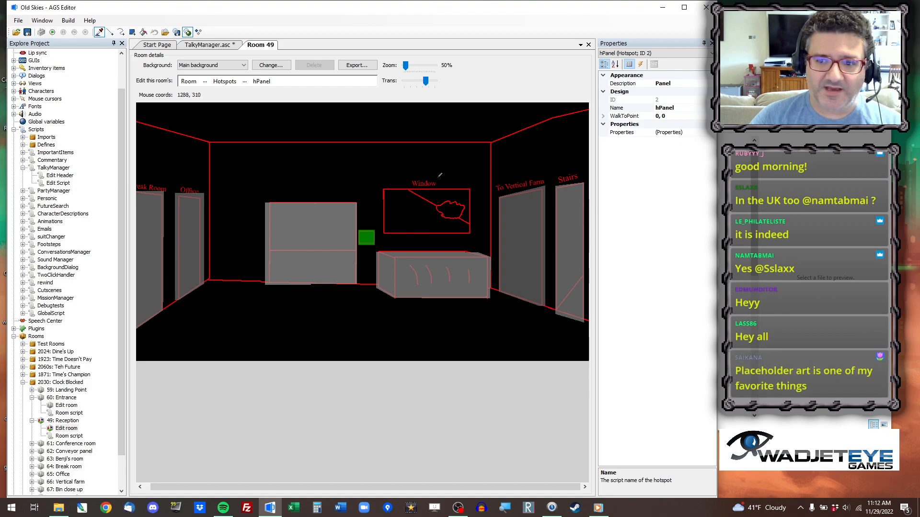
Open the Conference room (61) in the room editor to view its placeholder art.
{"action": "left_click", "coordinate": [70, 444]}
{"action": "double_click", "coordinate": [70, 444]}
{"action": "double_click", "coordinate": [67, 451]}
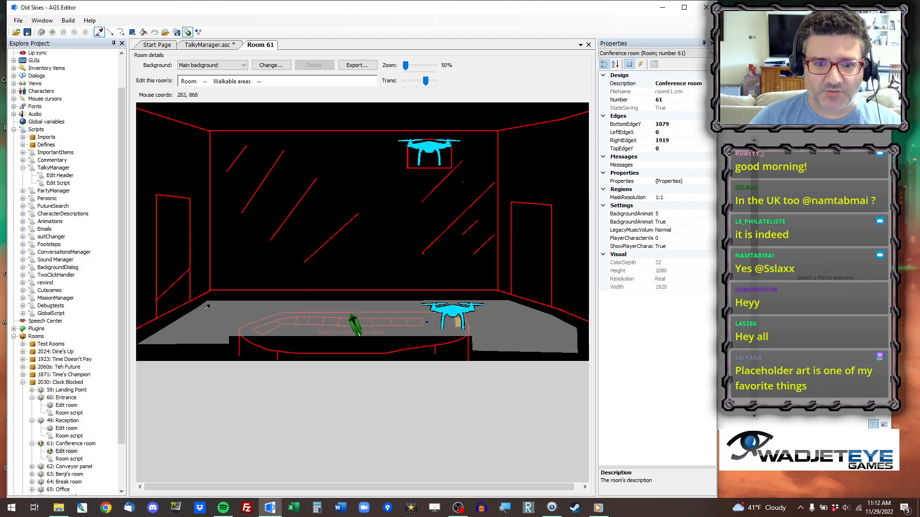
Switch to File Explorer and view 51 Leaves Reception.png from the 51 Leaves Reception folder.
{"action": "left_click", "coordinate": [725, 56]}
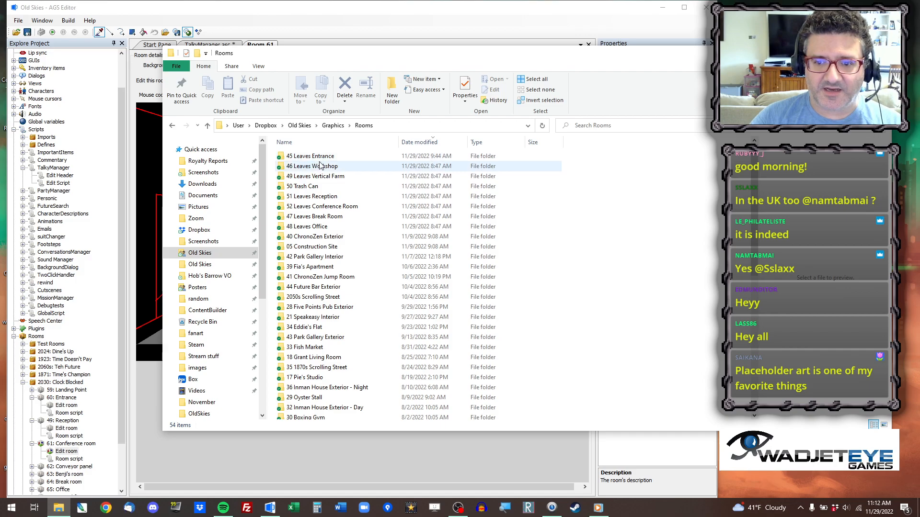
{"action": "double_click", "coordinate": [318, 197]}
{"action": "double_click", "coordinate": [301, 172]}
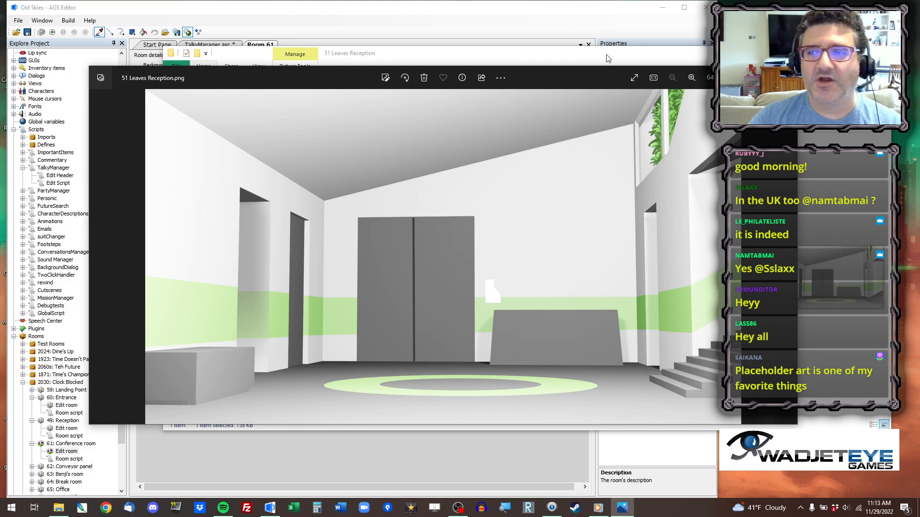
{"action": "left_click", "coordinate": [786, 74]}
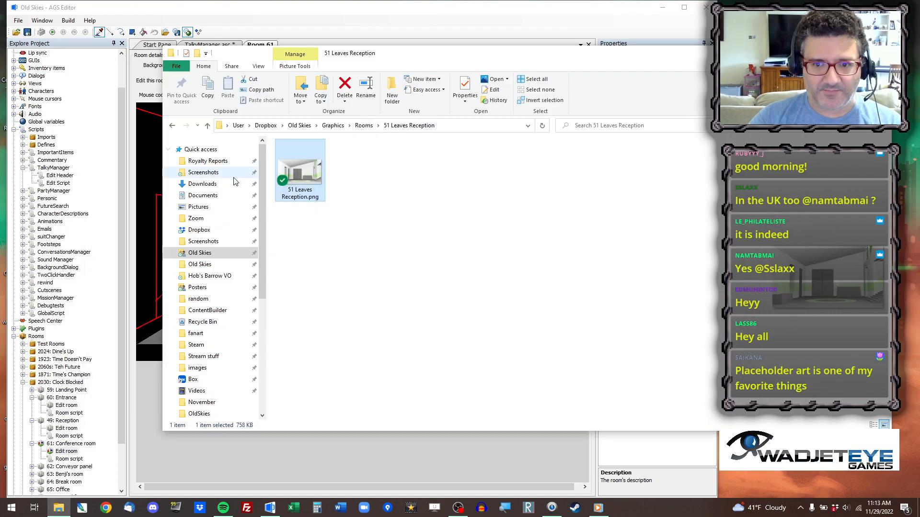
Compare the editor's placeholder room with the 51 Leaves Reception image again, and return to the Rooms folder.
{"action": "left_click", "coordinate": [210, 13]}
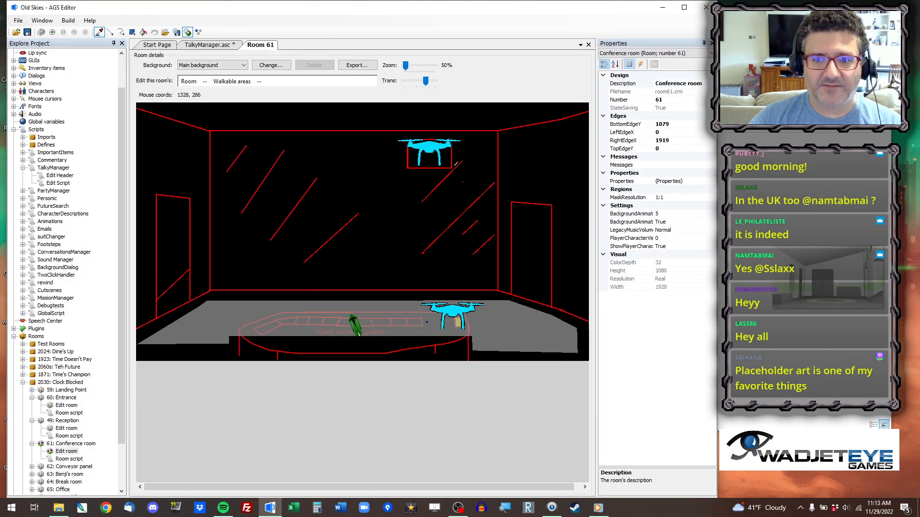
{"action": "key", "text": "alt+Tab"}
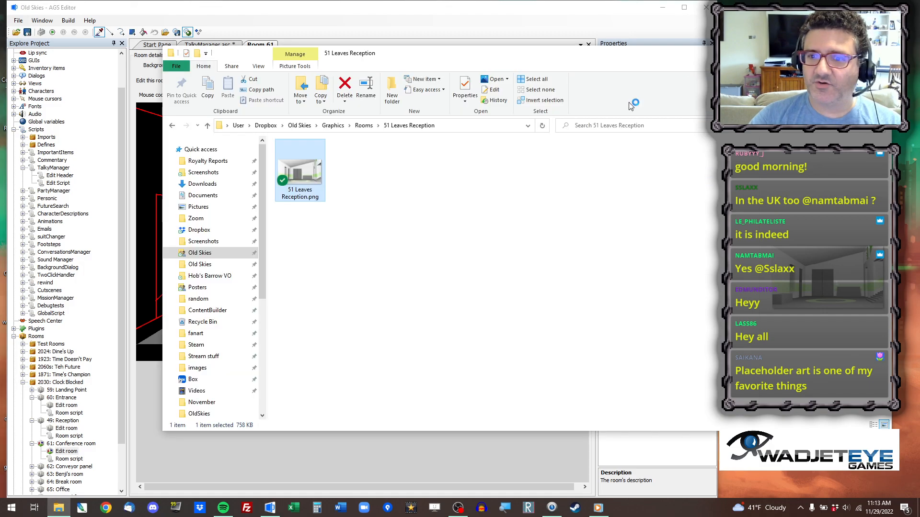
{"action": "double_click", "coordinate": [300, 173]}
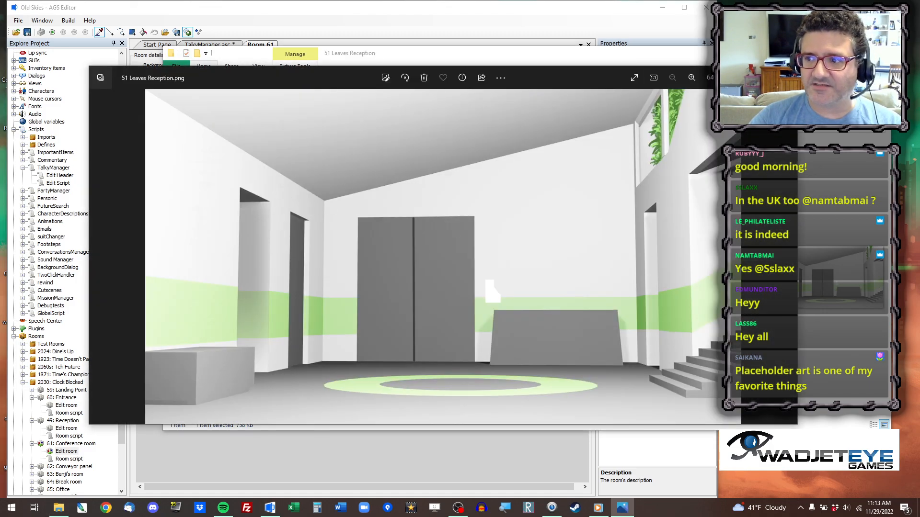
{"action": "left_click", "coordinate": [786, 76]}
{"action": "left_click", "coordinate": [364, 126]}
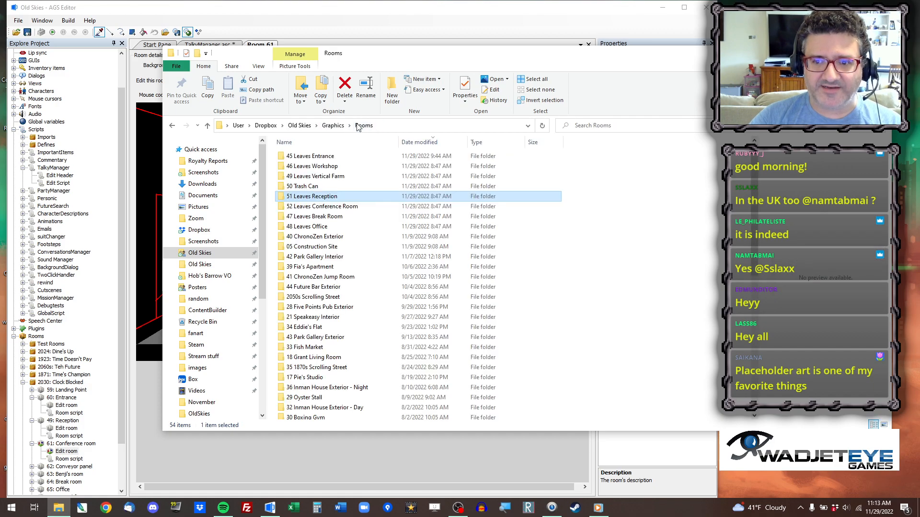
Switch to the AGS Editor, open the Entrance room (60) for editing and hide its objects.
{"action": "left_click", "coordinate": [266, 10]}
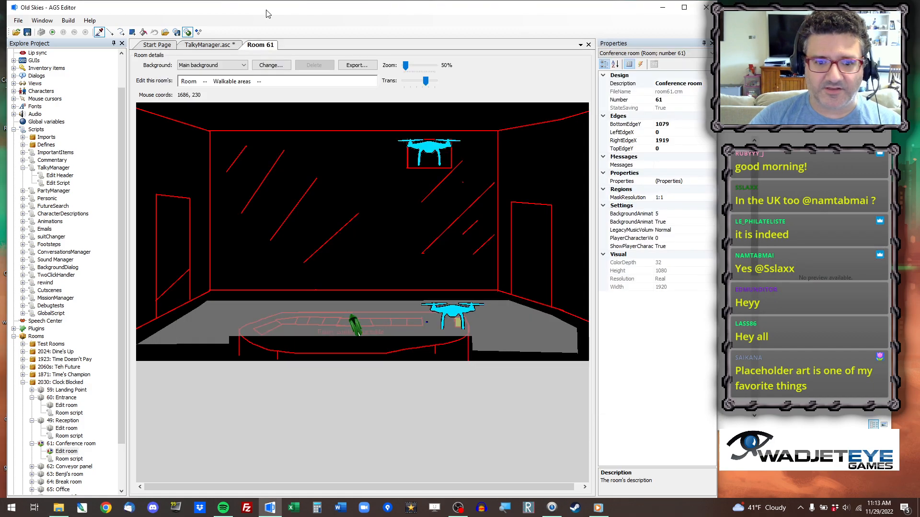
{"action": "double_click", "coordinate": [66, 406]}
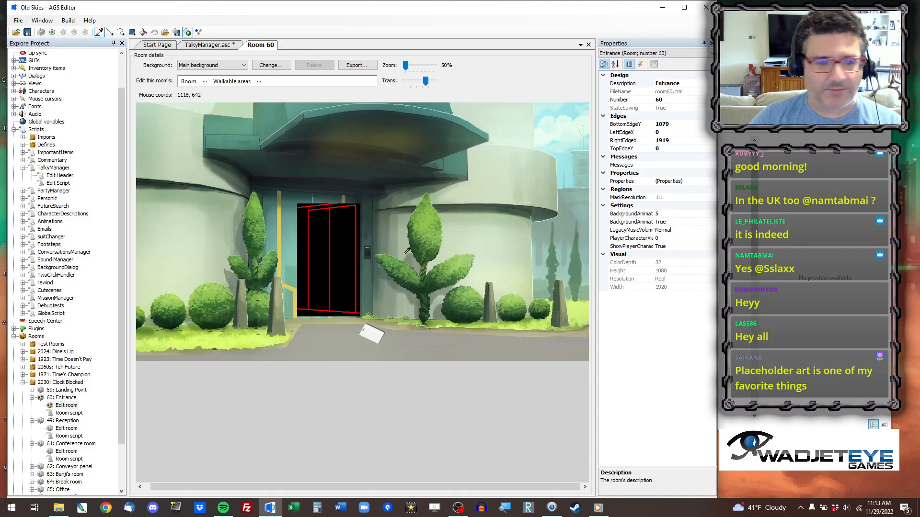
{"action": "left_click", "coordinate": [205, 80]}
{"action": "left_click", "coordinate": [223, 128]}
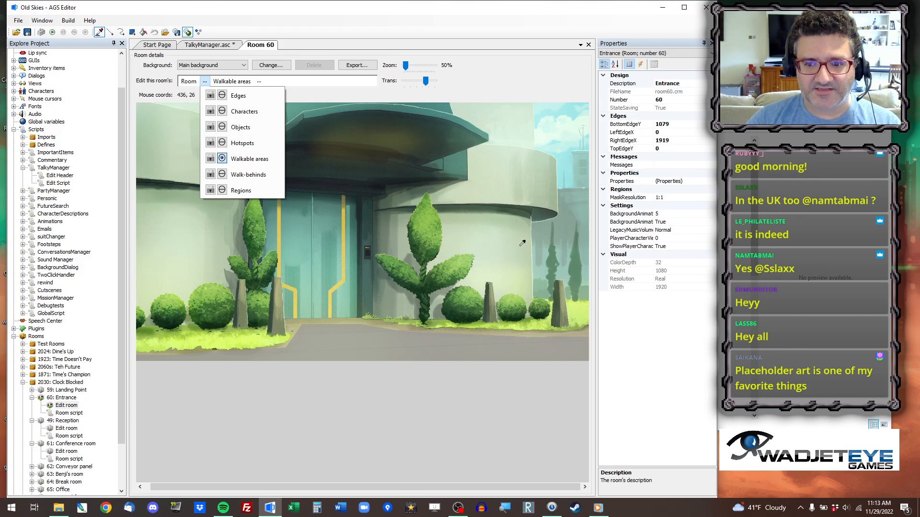
{"action": "left_click", "coordinate": [473, 32]}
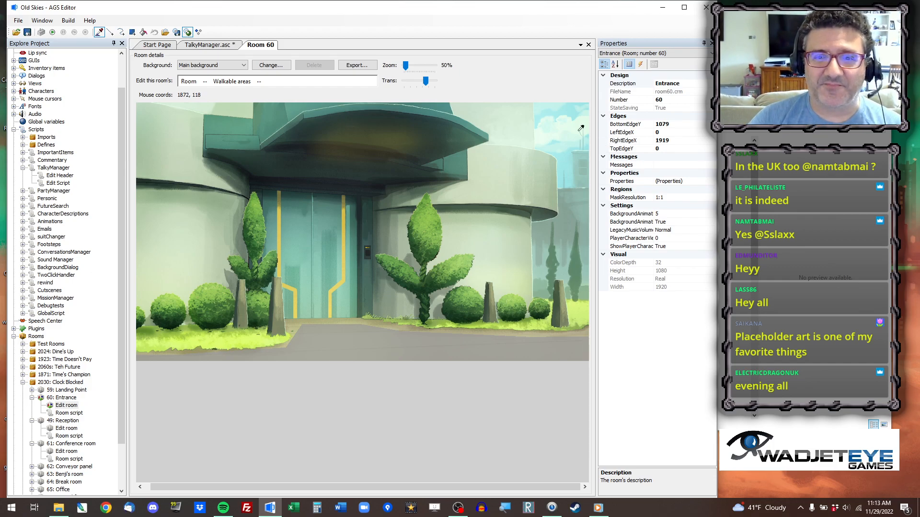
Run the game, skip the logo intro and start the Clock Blocked mission from the debug screen.
{"action": "left_click", "coordinate": [53, 32]}
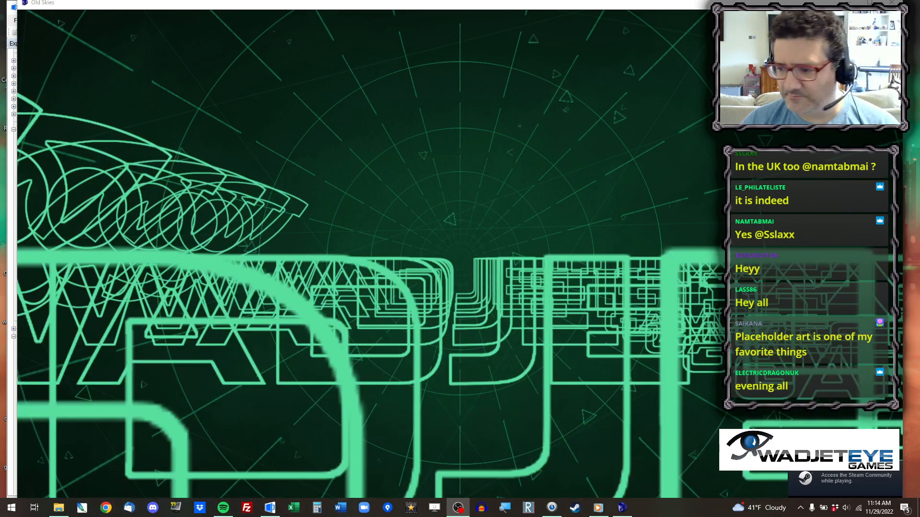
{"action": "left_click", "coordinate": [846, 508]}
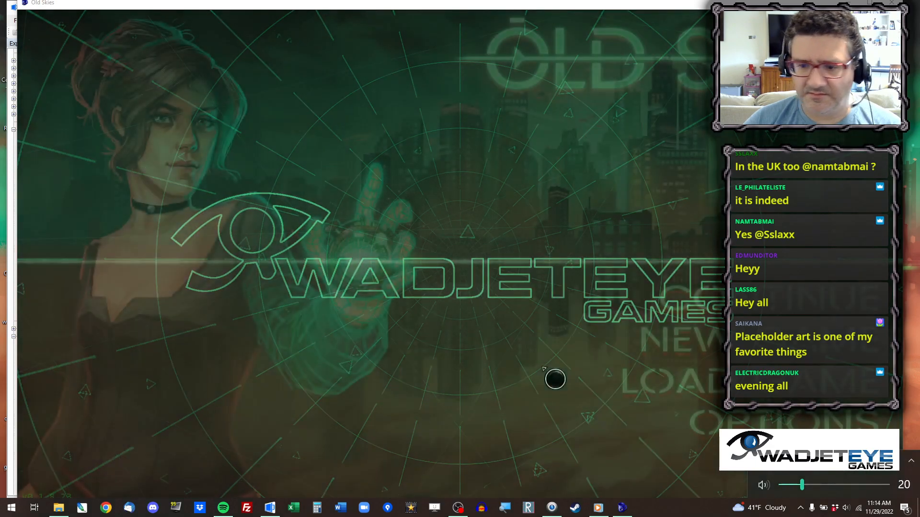
{"action": "left_click", "coordinate": [532, 366]}
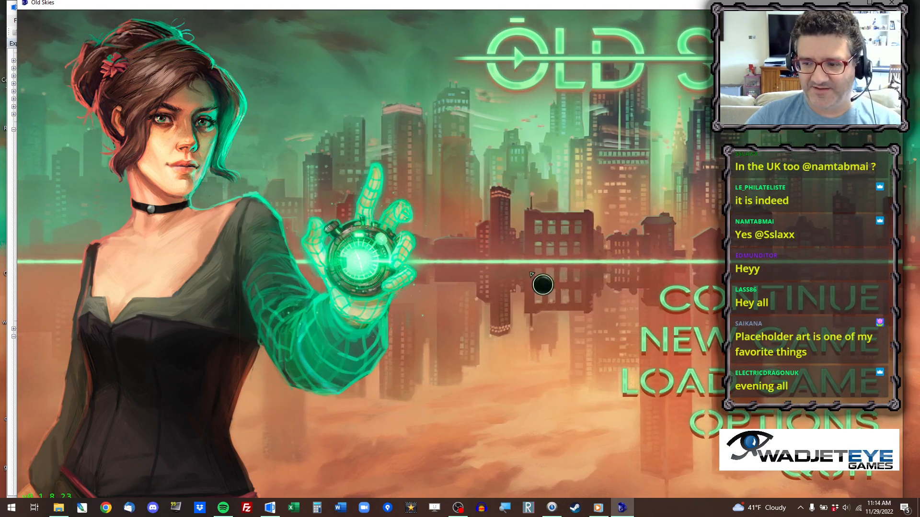
{"action": "key", "text": "d"}
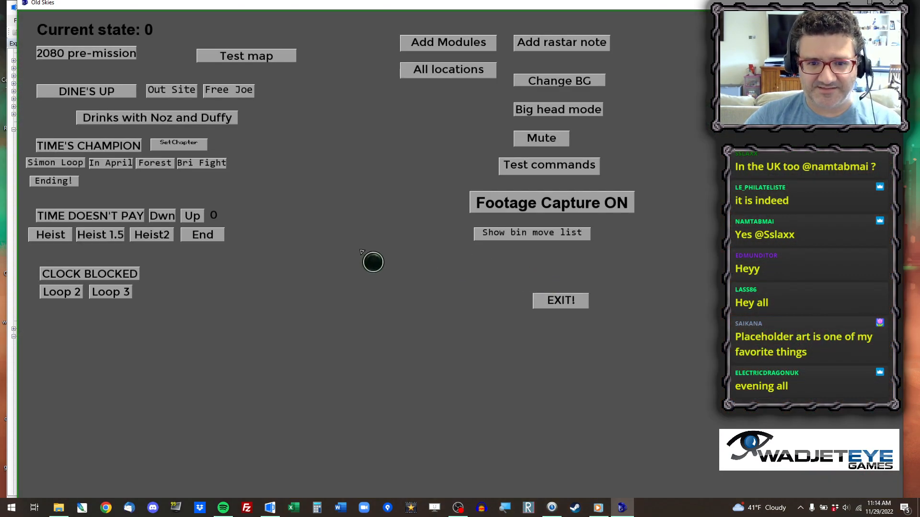
{"action": "left_click", "coordinate": [101, 275]}
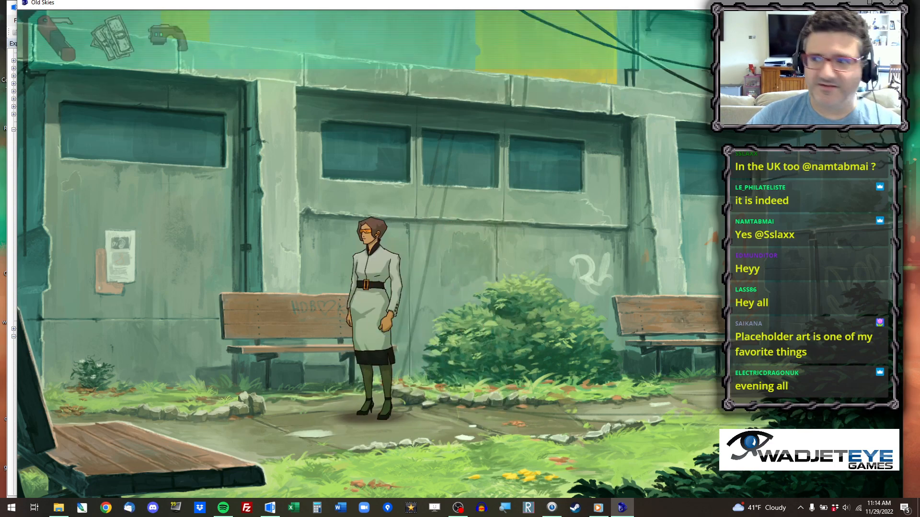
Save the game at the landing point as Save_53 and return to the title screen.
{"action": "key", "text": "Escape"}
{"action": "left_click", "coordinate": [479, 126]}
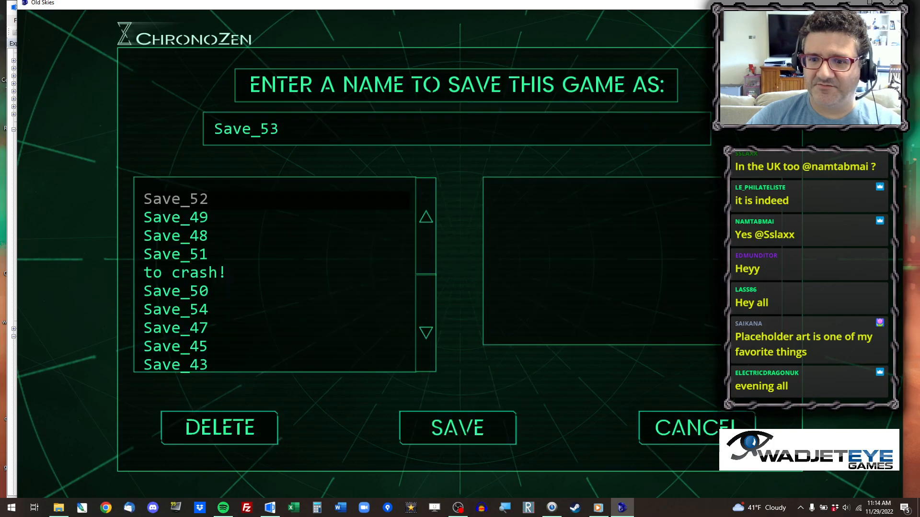
{"action": "left_click", "coordinate": [470, 442]}
{"action": "left_click", "coordinate": [551, 369]}
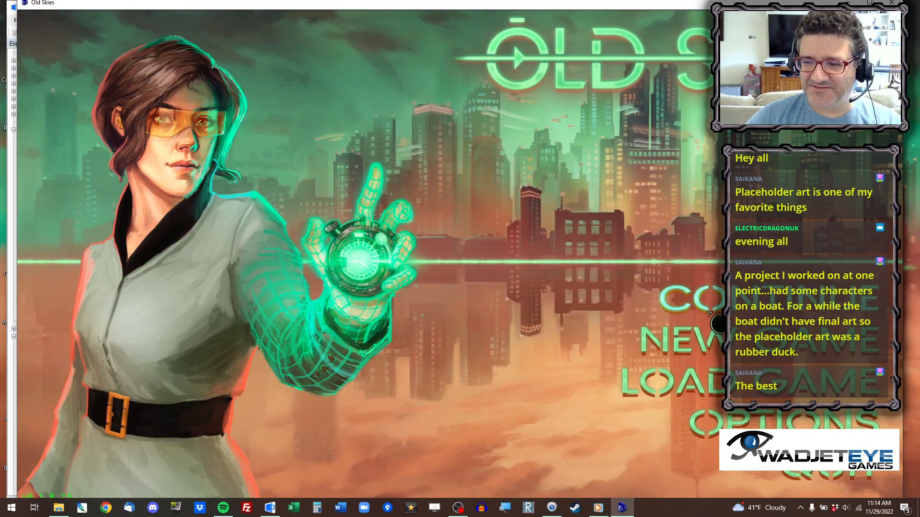
Load Save_53 and walk Fia along the path around the building to the entrance.
{"action": "left_click", "coordinate": [713, 382]}
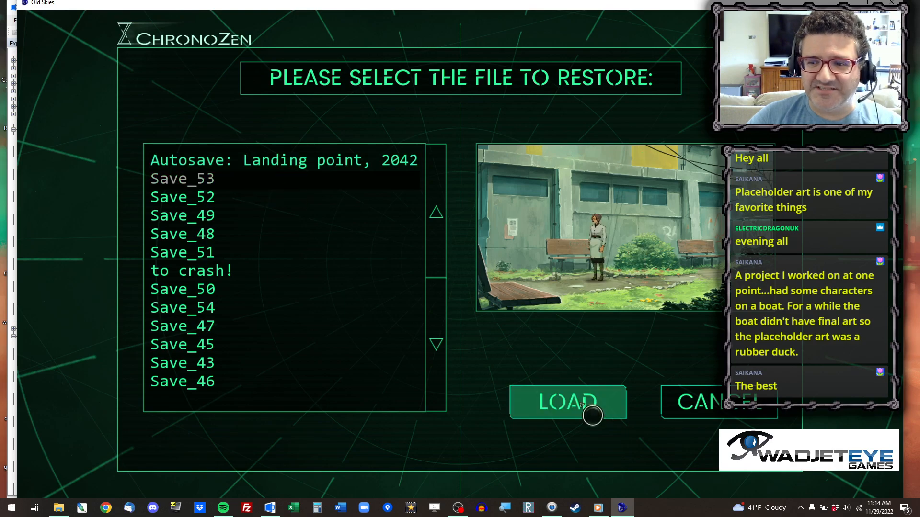
{"action": "left_click", "coordinate": [591, 412]}
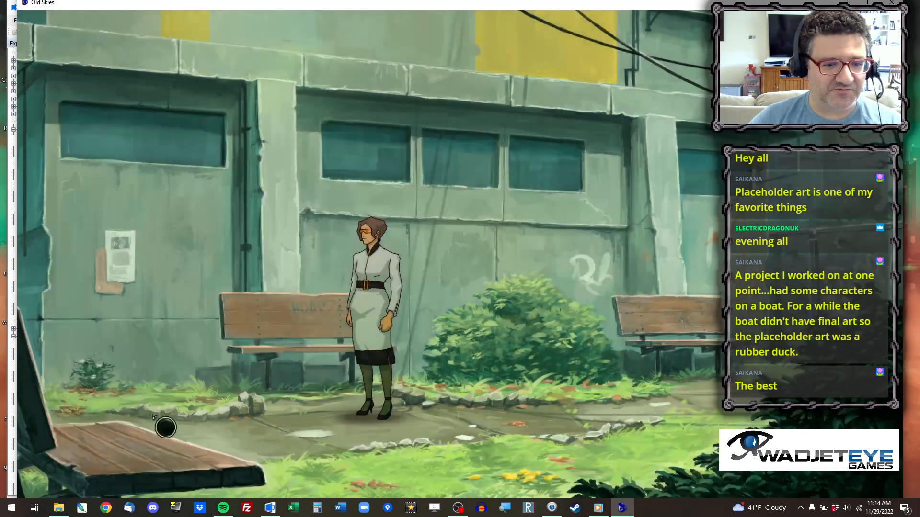
{"action": "left_click", "coordinate": [249, 427]}
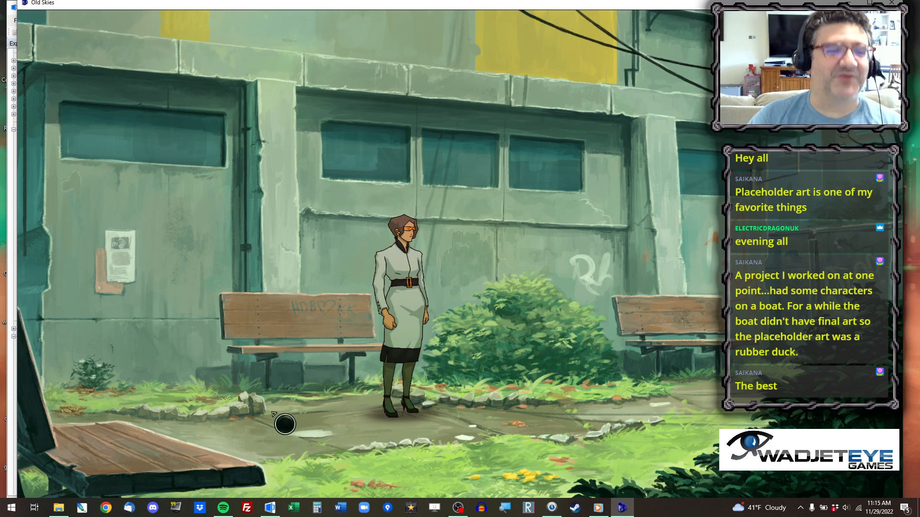
{"action": "left_click", "coordinate": [221, 430]}
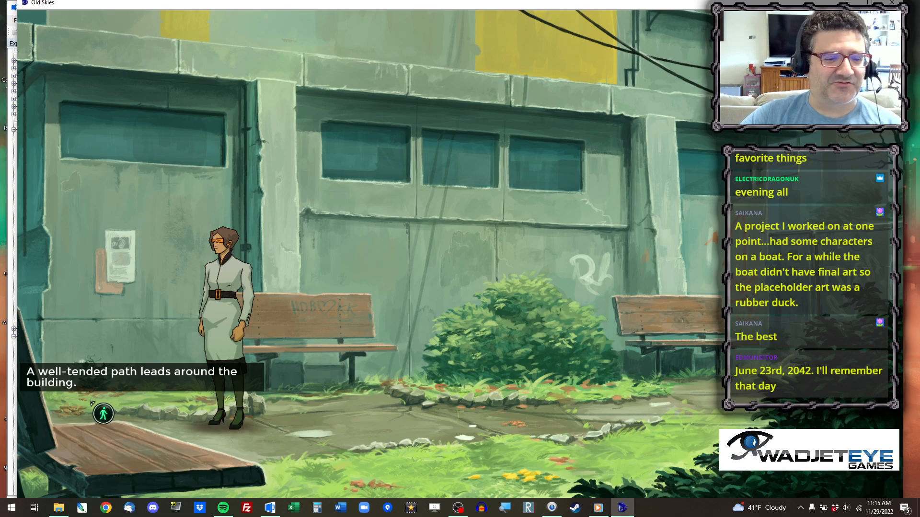
{"action": "left_click", "coordinate": [92, 403]}
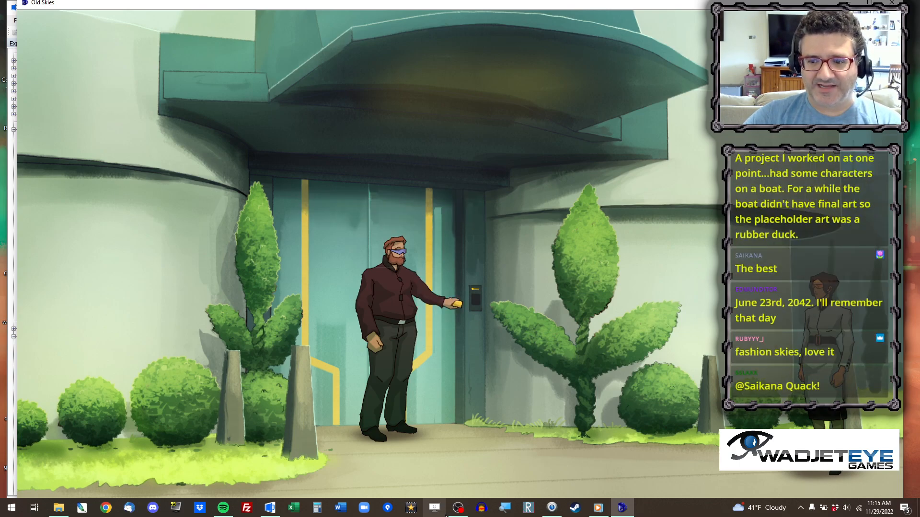
Skip through the arrival scene to check the characters' positions outside the entrance, and close the game.
{"action": "left_click", "coordinate": [450, 427]}
{"action": "left_click", "coordinate": [450, 427]}
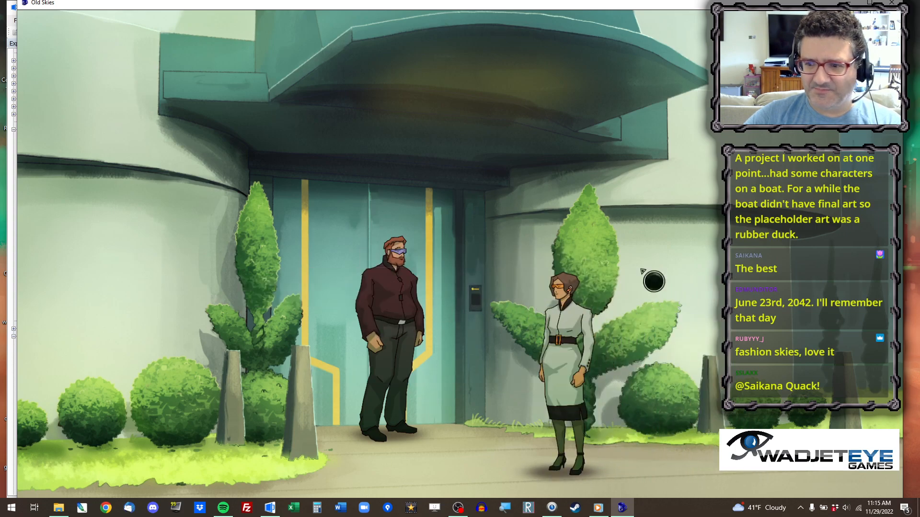
{"action": "left_click", "coordinate": [891, 2]}
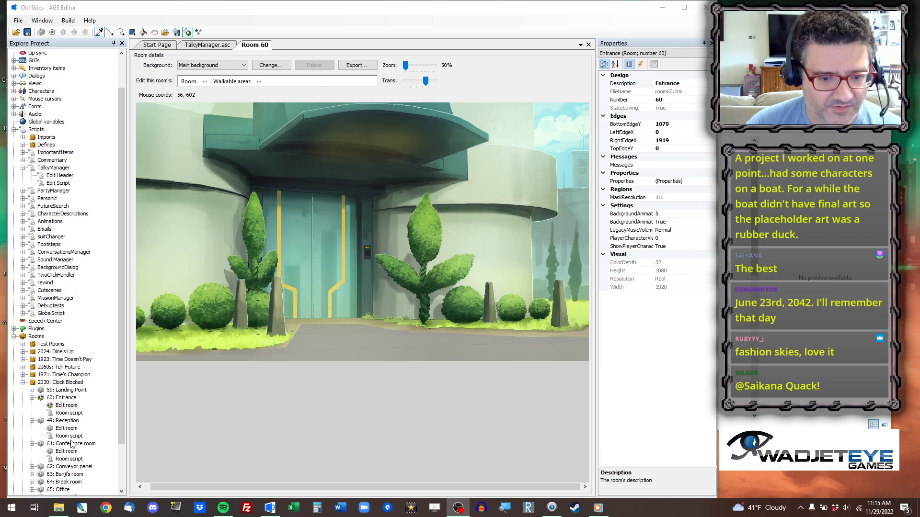
Open the Entrance room's script and set the x coordinate of the cSamm.Walk and cBenji.Walk calls in room_Load to 864.
{"action": "double_click", "coordinate": [68, 413]}
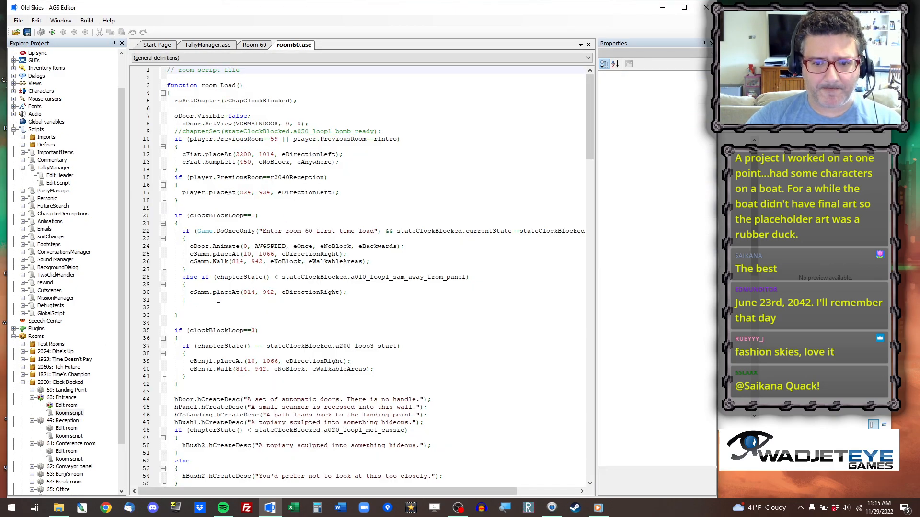
{"action": "left_click", "coordinate": [238, 256]}
{"action": "left_click", "coordinate": [201, 262]}
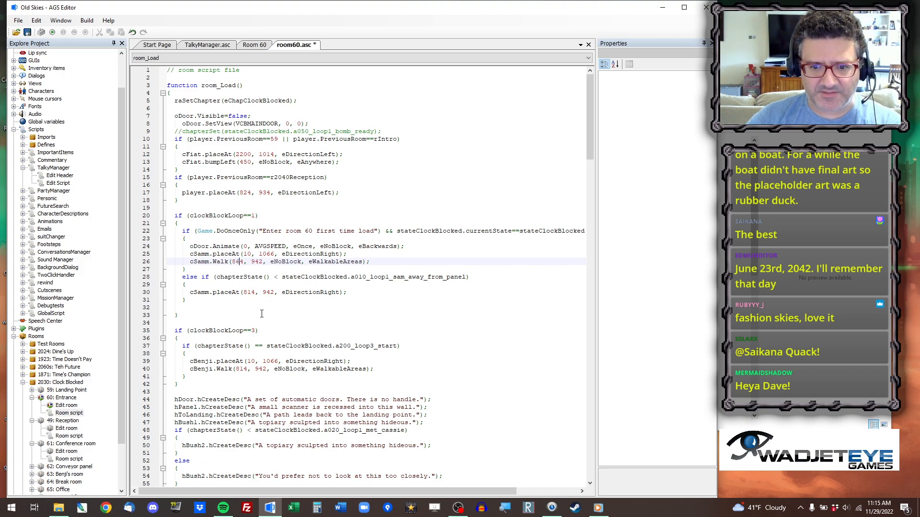
{"action": "left_click_drag", "start_coordinate": [242, 370], "coordinate": [240, 370]}
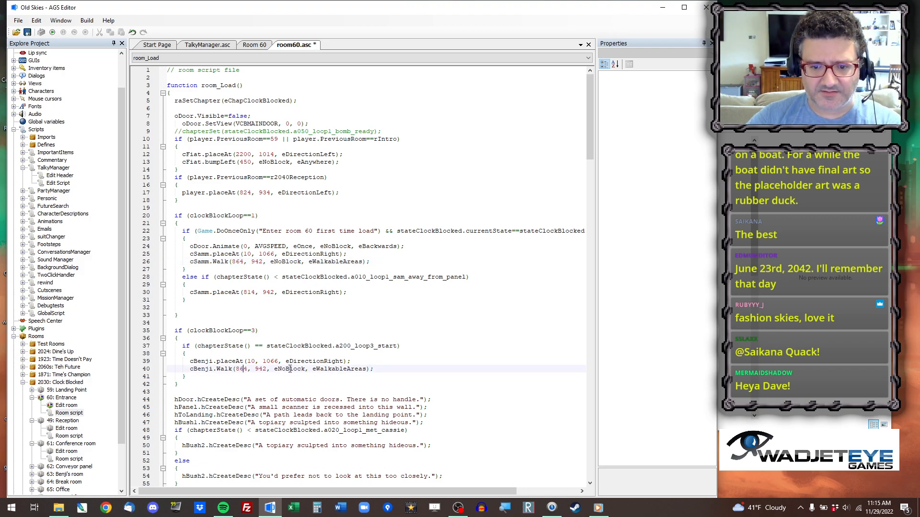
Run the game from Save_53, go to the entrance to check Sam's position at the card reader, and close the game.
{"action": "left_click", "coordinate": [52, 32]}
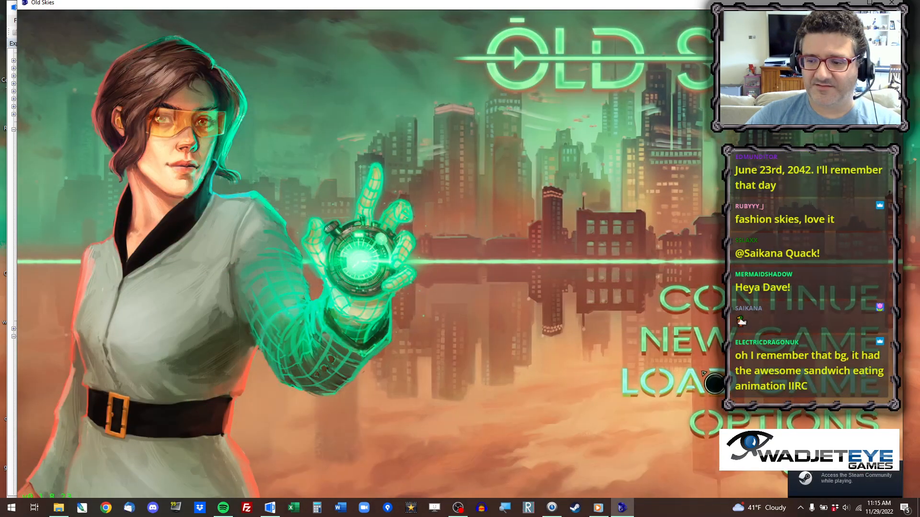
{"action": "left_click", "coordinate": [688, 382]}
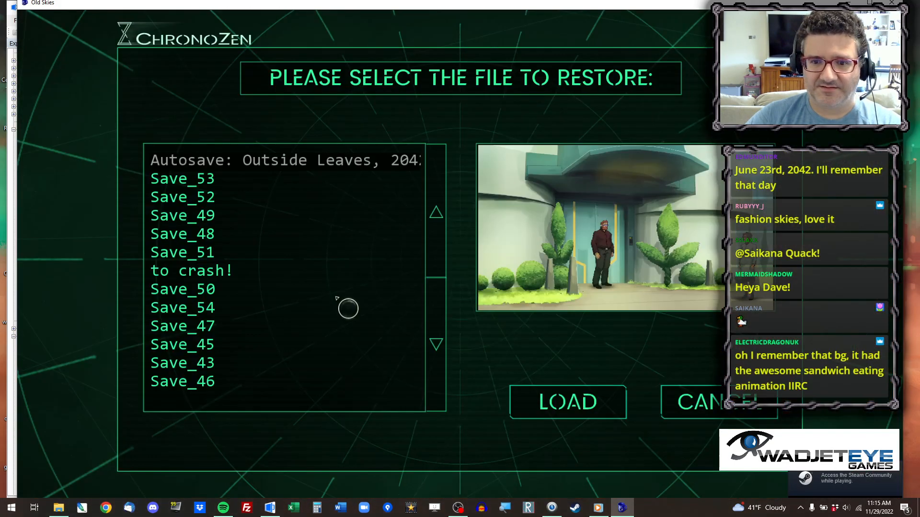
{"action": "left_click", "coordinate": [221, 177]}
{"action": "left_click", "coordinate": [593, 389]}
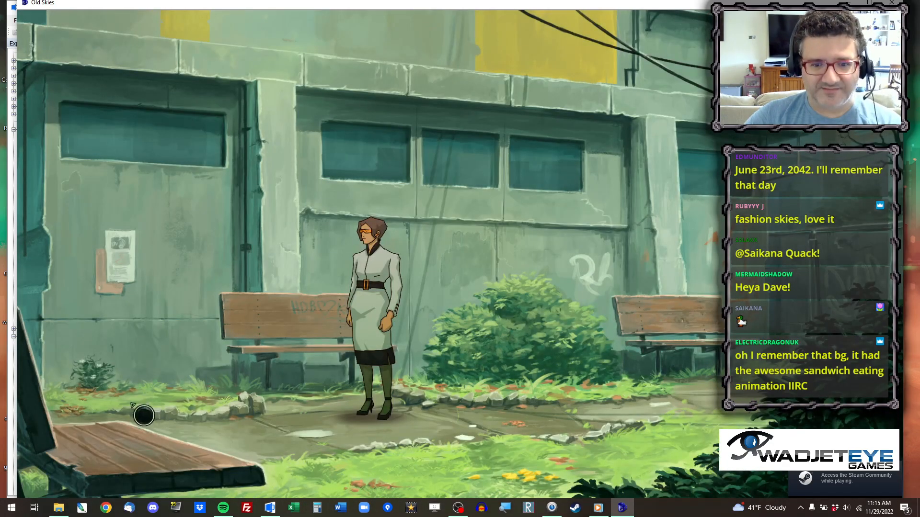
{"action": "left_click", "coordinate": [90, 421]}
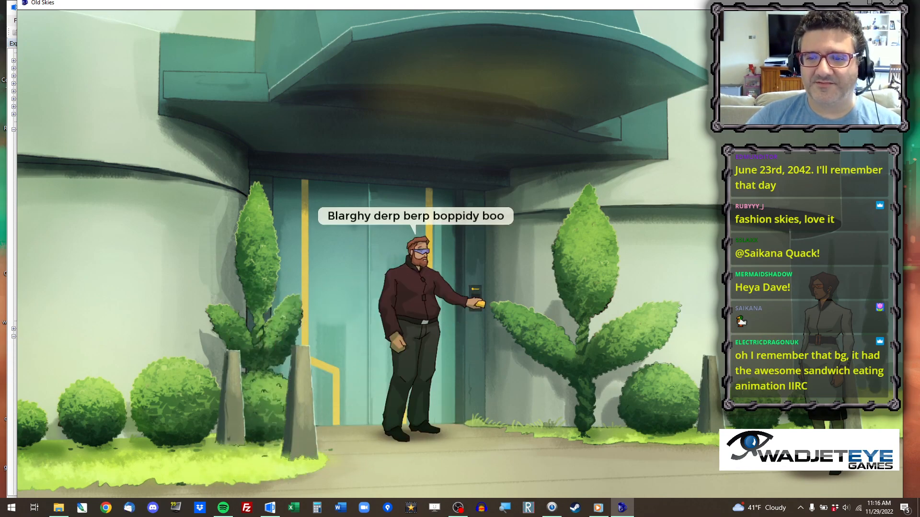
{"action": "left_click", "coordinate": [895, 3]}
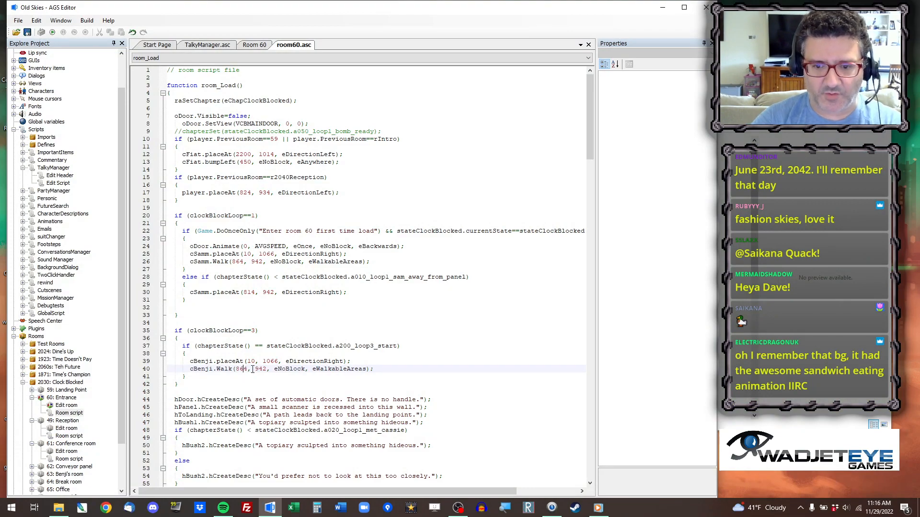
Adjust the x coordinate of cSamm.Walk again and rerun the game from Save_53 up to the entrance scene.
{"action": "left_click_drag", "start_coordinate": [240, 263], "coordinate": [236, 264]}
{"action": "left_click", "coordinate": [52, 32]}
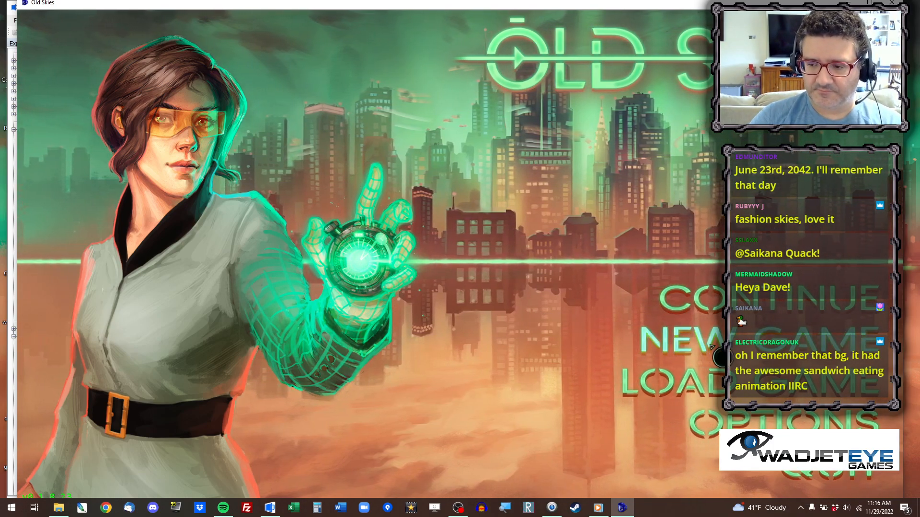
{"action": "left_click", "coordinate": [668, 382]}
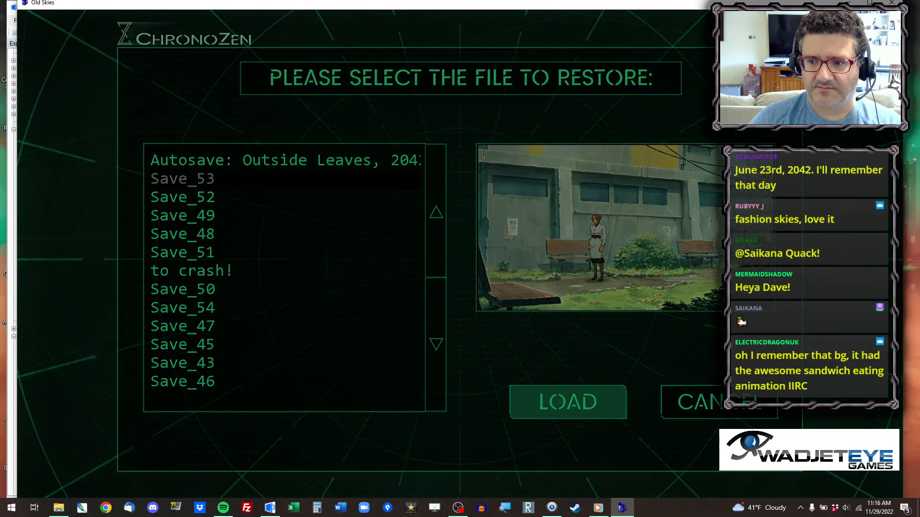
{"action": "left_click", "coordinate": [567, 402]}
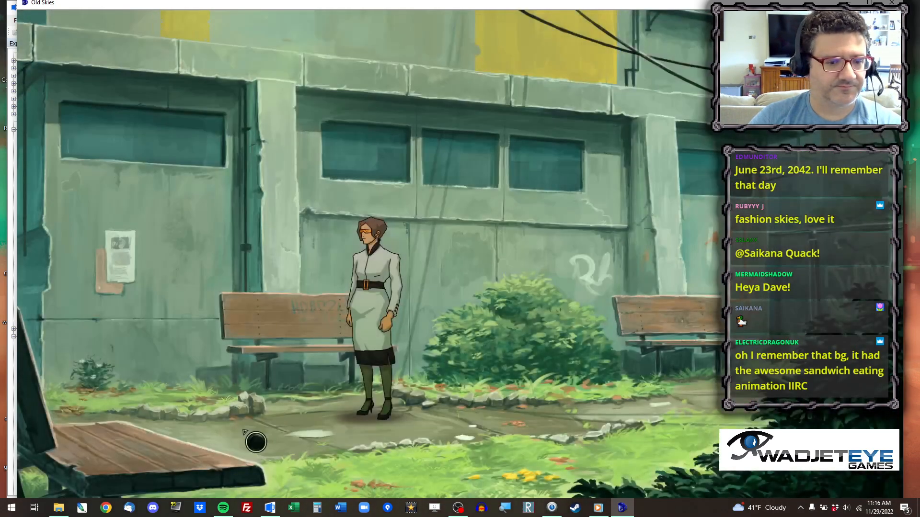
{"action": "left_click", "coordinate": [86, 400]}
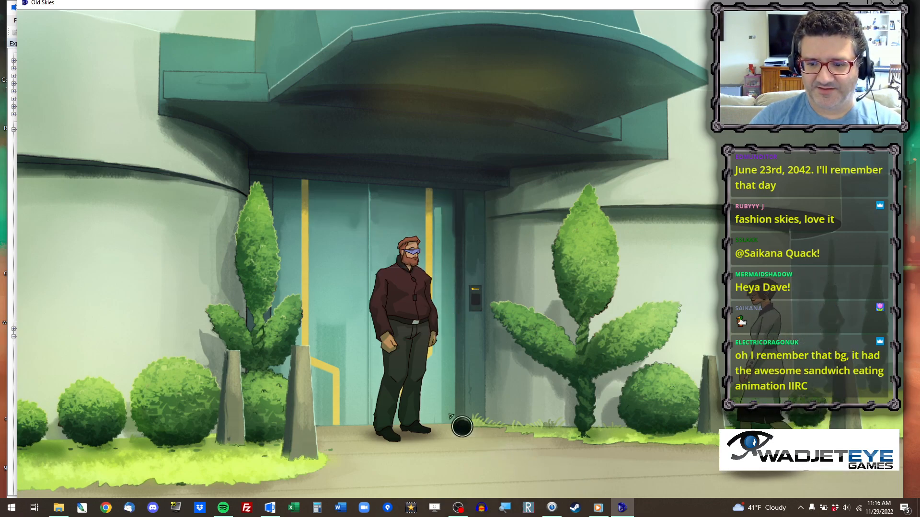
Talk to Sam at the entrance, ask what is wrong with his card, go through the remaining questions and leave him.
{"action": "left_click", "coordinate": [427, 354]}
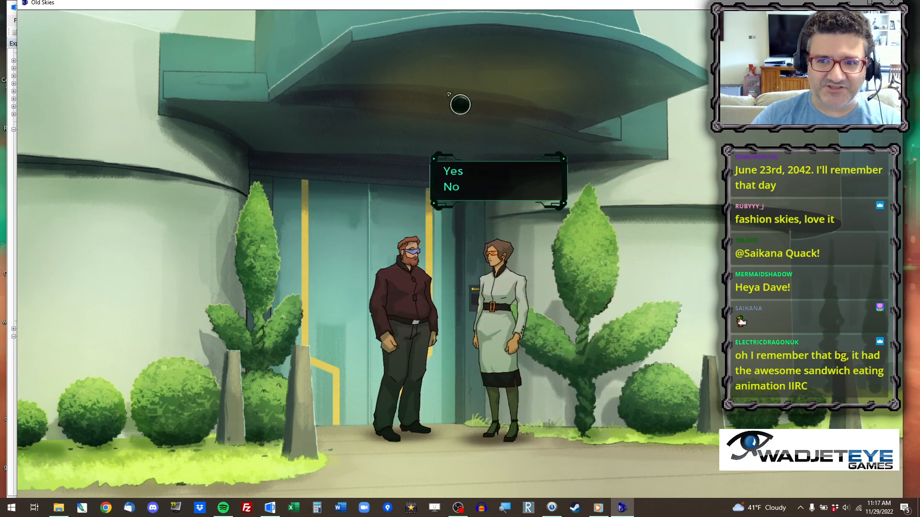
{"action": "left_click", "coordinate": [472, 179]}
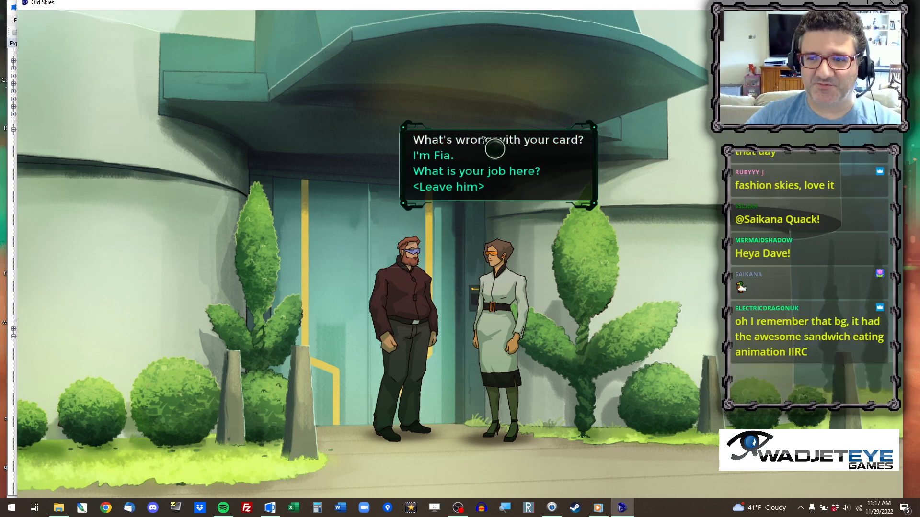
{"action": "left_click", "coordinate": [484, 140]}
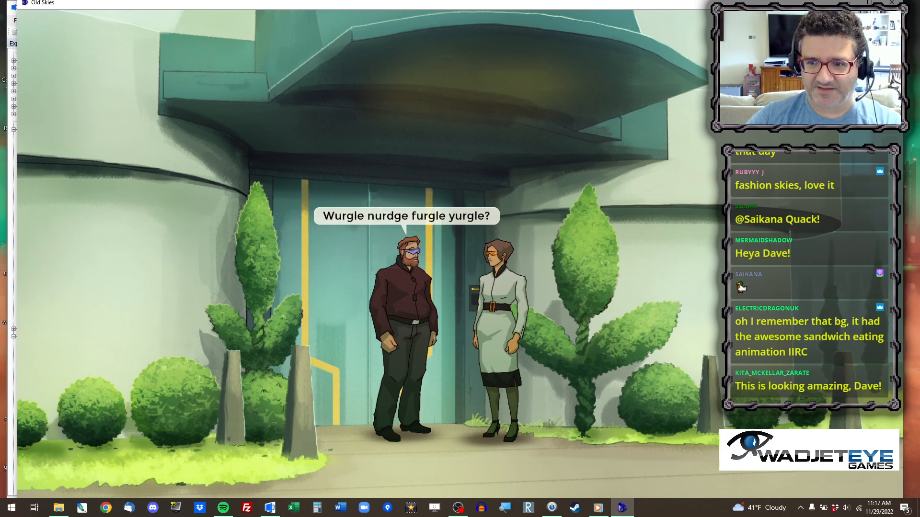
{"action": "left_click", "coordinate": [503, 157]}
{"action": "left_click", "coordinate": [532, 126]}
{"action": "left_click", "coordinate": [527, 125]}
{"action": "left_click", "coordinate": [493, 155]}
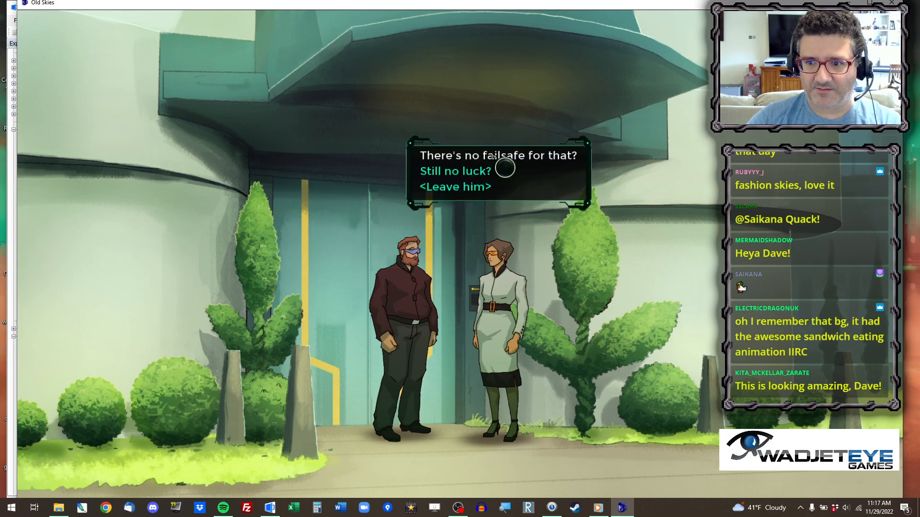
{"action": "left_click", "coordinate": [500, 185]}
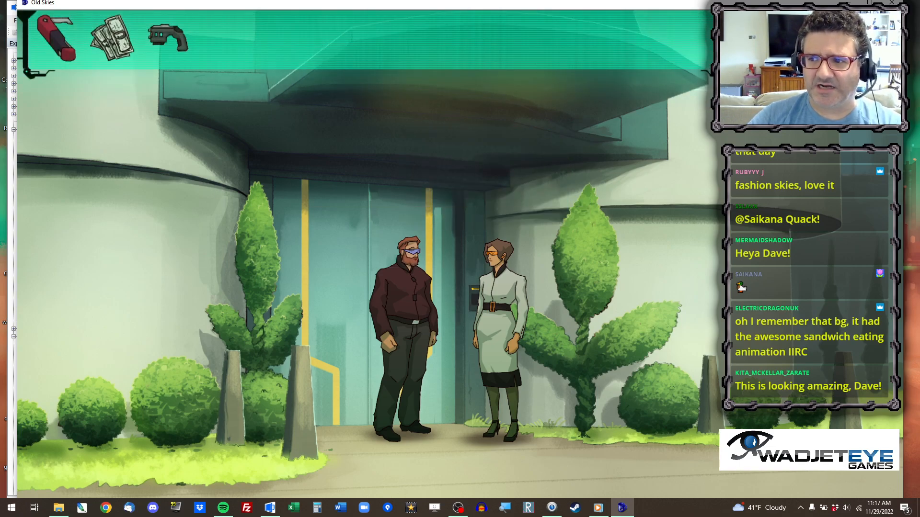
Search the ChronoZen archive for Sterling Agency and close the result.
{"action": "left_click", "coordinate": [168, 38]}
{"action": "left_click", "coordinate": [378, 231]}
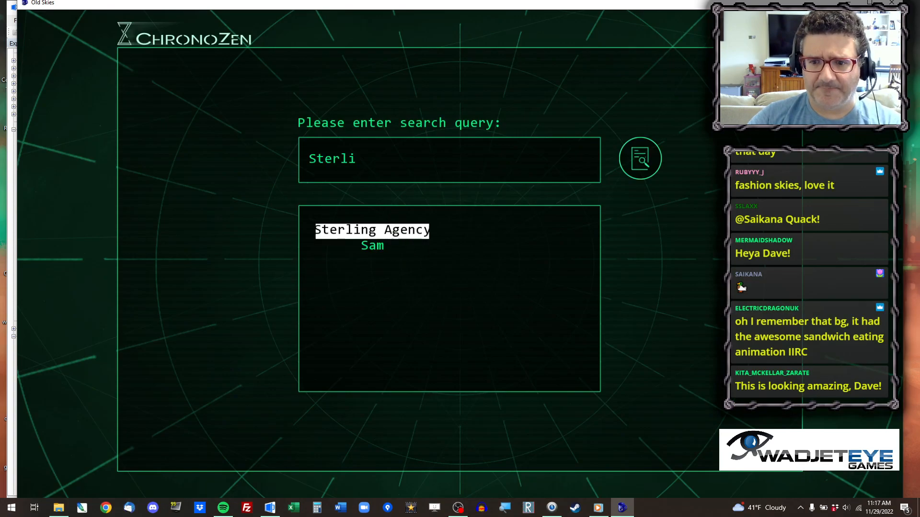
{"action": "left_click", "coordinate": [647, 166]}
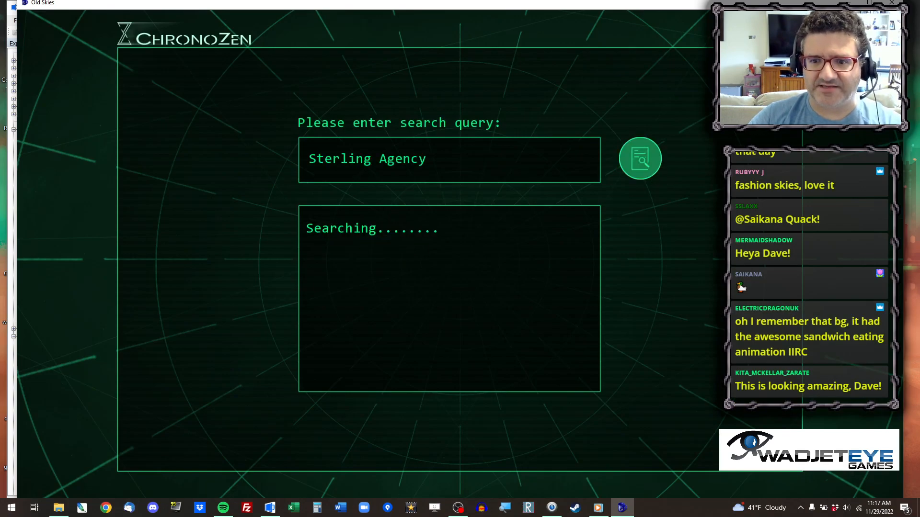
{"action": "left_click", "coordinate": [367, 281]}
{"action": "right_click", "coordinate": [367, 281]}
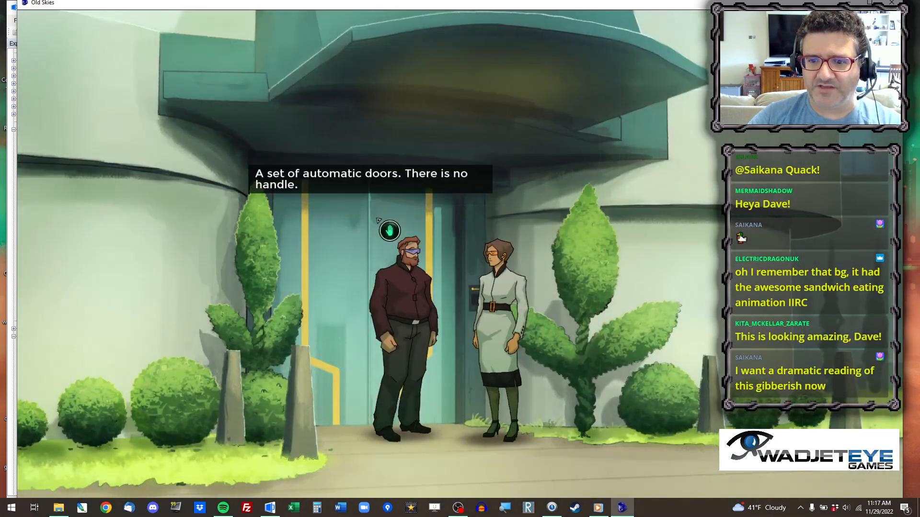
Tell Sam about the troubling news on his temp agency, choosing one supporting claim from each of the two lists.
{"action": "left_click", "coordinate": [379, 221]}
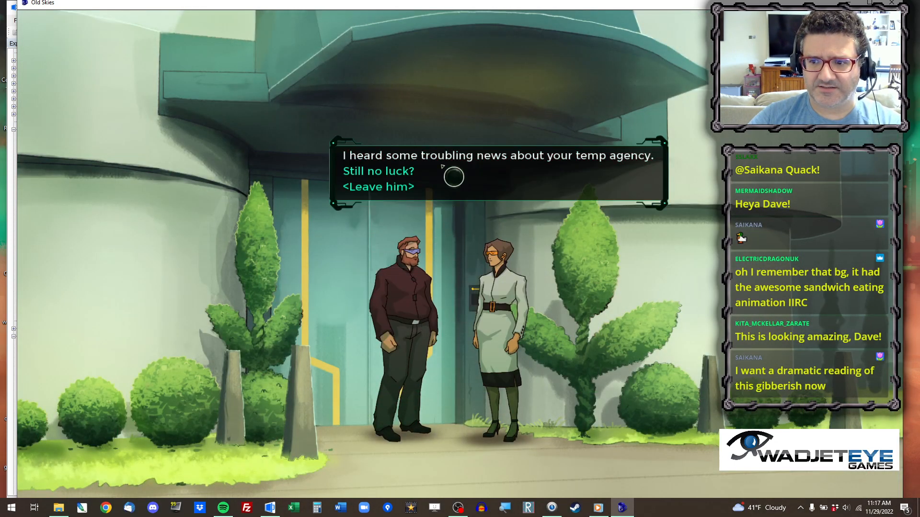
{"action": "left_click", "coordinate": [452, 174]}
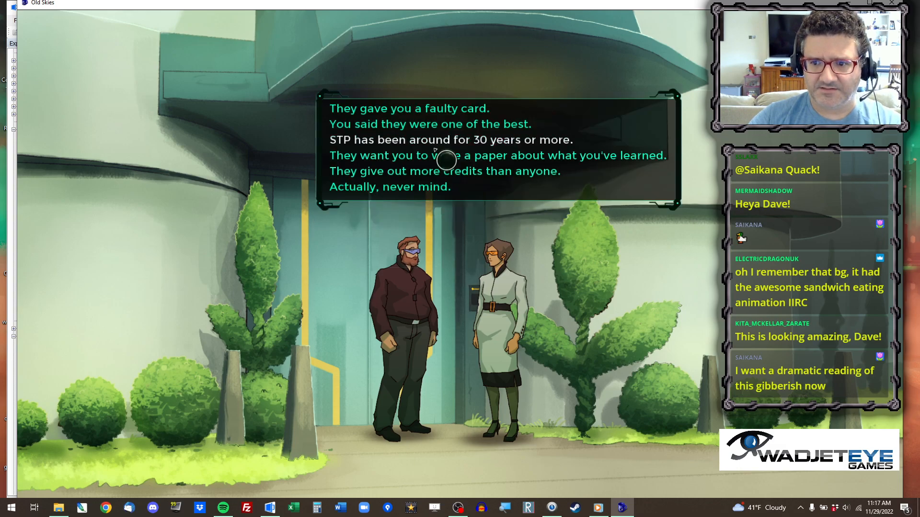
{"action": "left_click", "coordinate": [469, 166]}
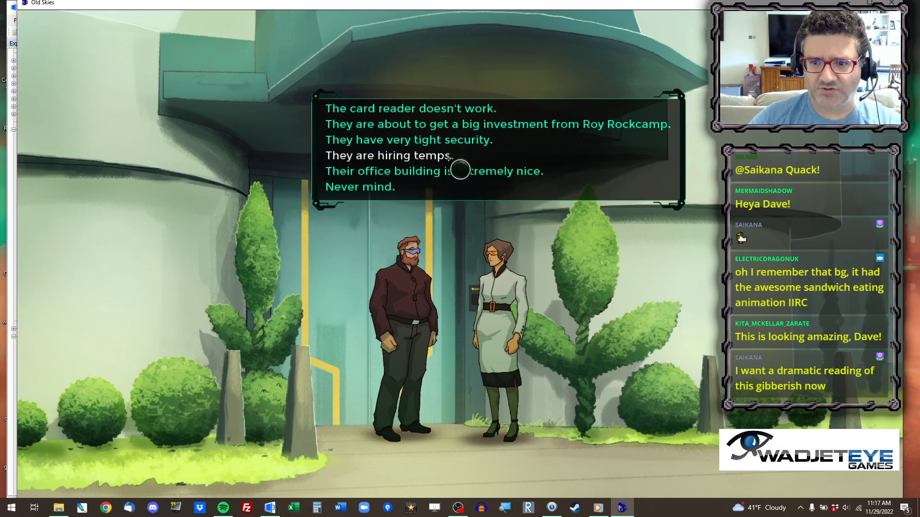
{"action": "left_click", "coordinate": [422, 154]}
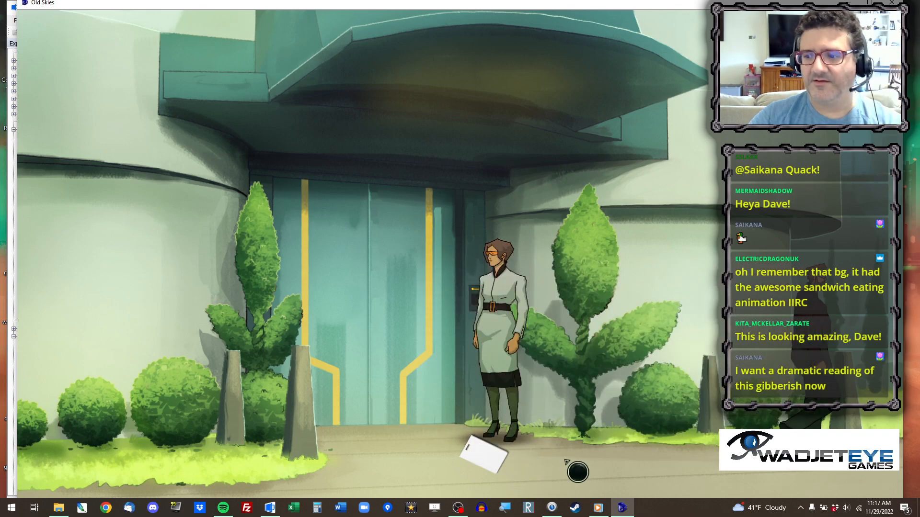
Pick up the white card dropped at the entrance, walk Fia around the doorway and bring up the inventory.
{"action": "left_click", "coordinate": [503, 461]}
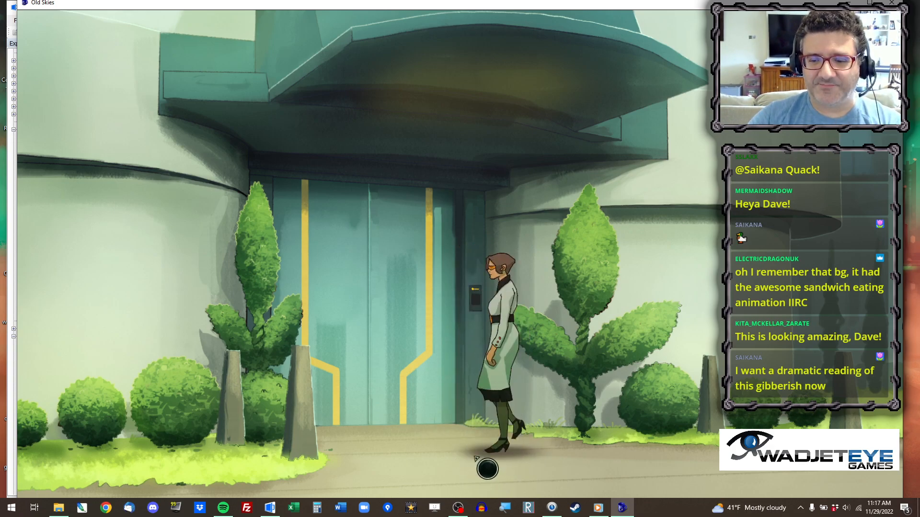
{"action": "left_click", "coordinate": [447, 459]}
{"action": "left_click", "coordinate": [479, 472]}
{"action": "left_click", "coordinate": [529, 467]}
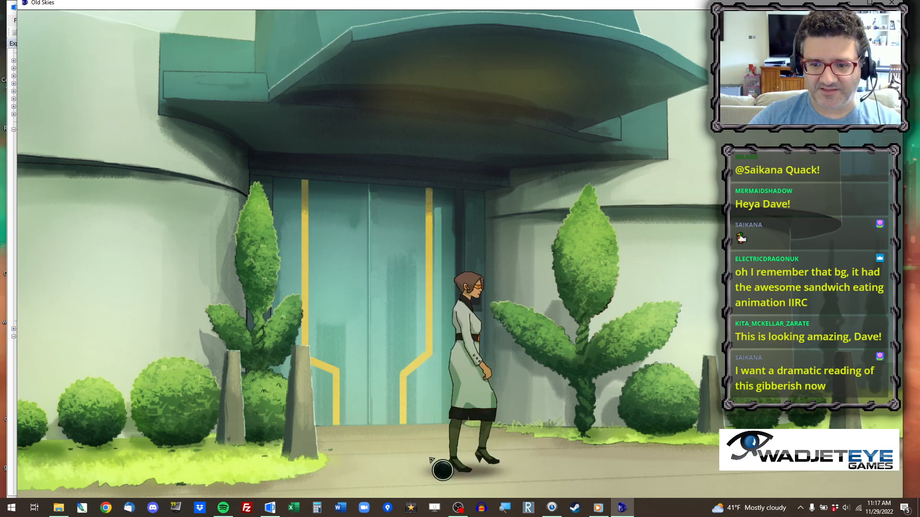
{"action": "mouse_move", "coordinate": [324, 31]}
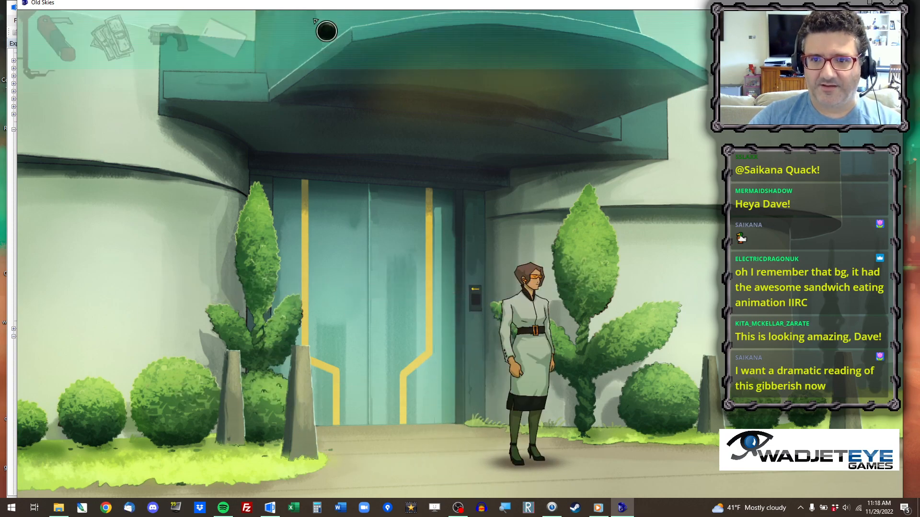
Use the white card on the entrance scanner to enter the reception and go through the hologram's dialogue.
{"action": "left_click", "coordinate": [225, 36]}
{"action": "left_click", "coordinate": [475, 293]}
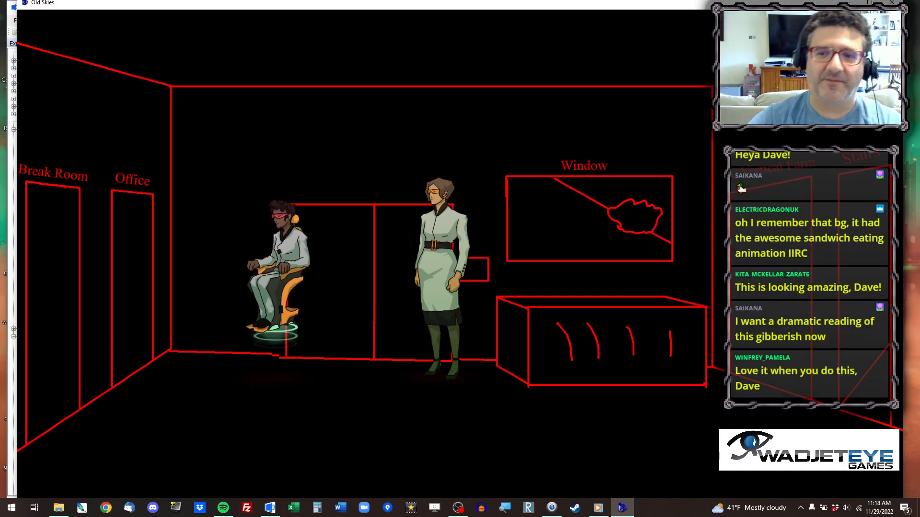
{"action": "left_click", "coordinate": [455, 424]}
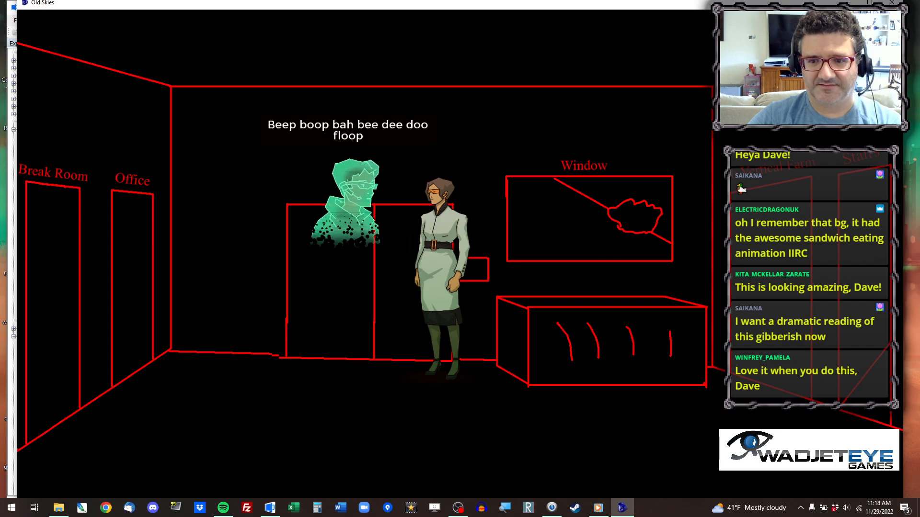
{"action": "left_click", "coordinate": [429, 398]}
Walk Fia across the reception past the desk and take the stairs.
{"action": "left_click", "coordinate": [534, 431]}
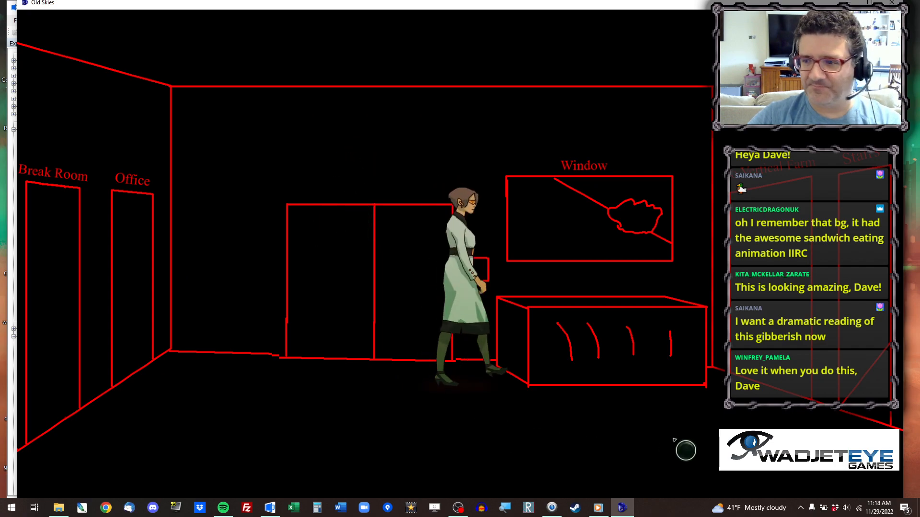
{"action": "left_click", "coordinate": [684, 441]}
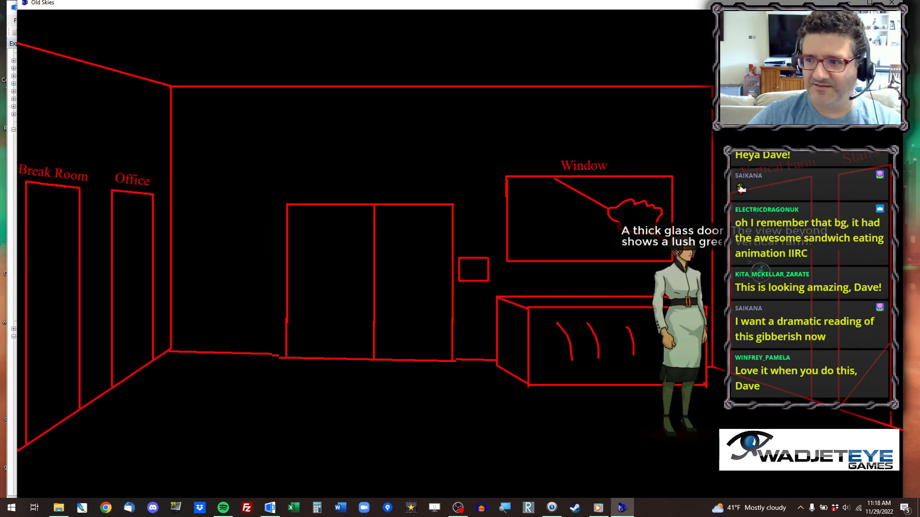
{"action": "left_click", "coordinate": [868, 265]}
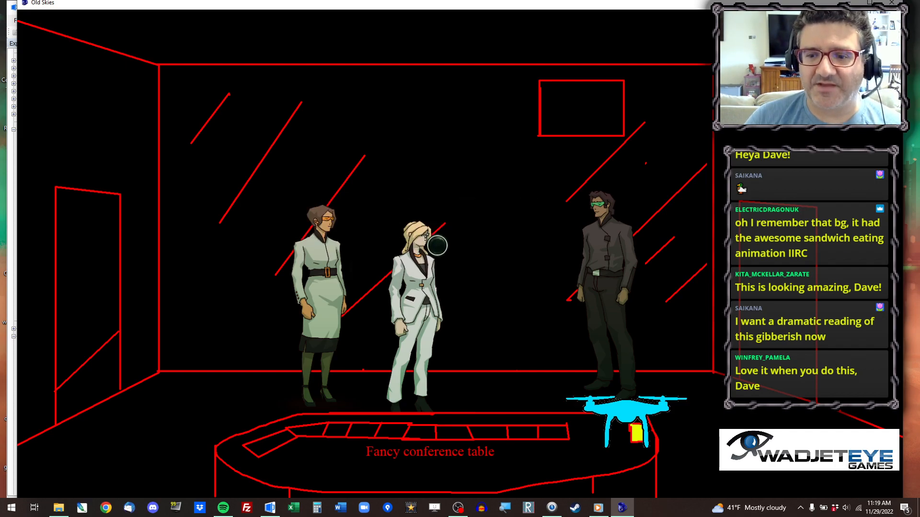
Walk Fia back and forth behind the conference table to test her movement in the room.
{"action": "left_click", "coordinate": [229, 390]}
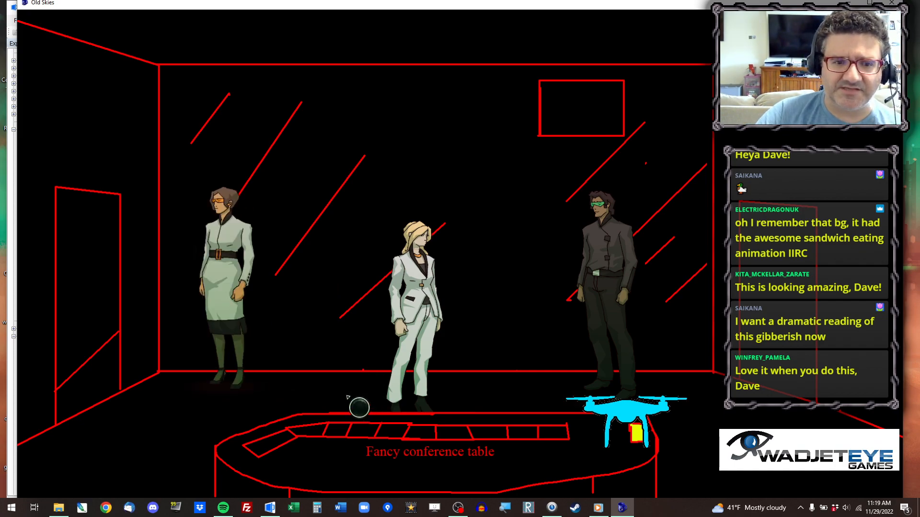
{"action": "left_click", "coordinate": [357, 352]}
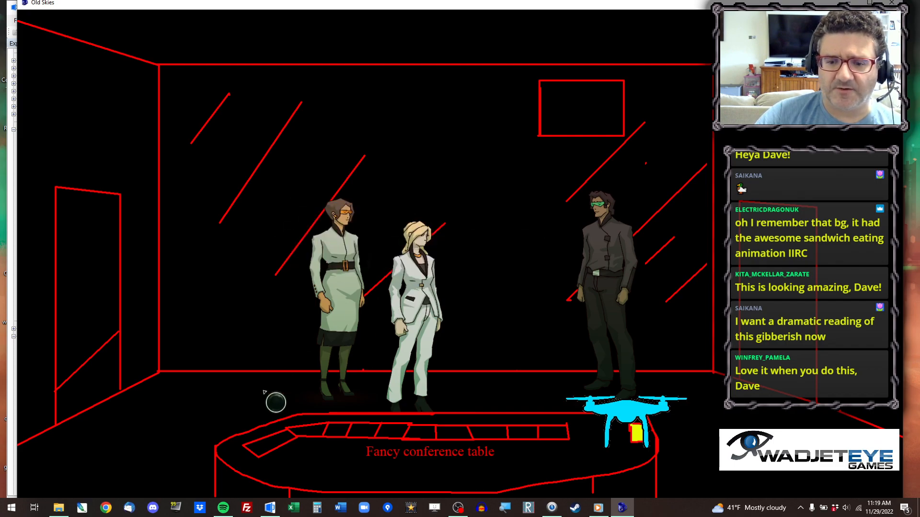
{"action": "left_click", "coordinate": [274, 400]}
{"action": "left_click", "coordinate": [227, 406]}
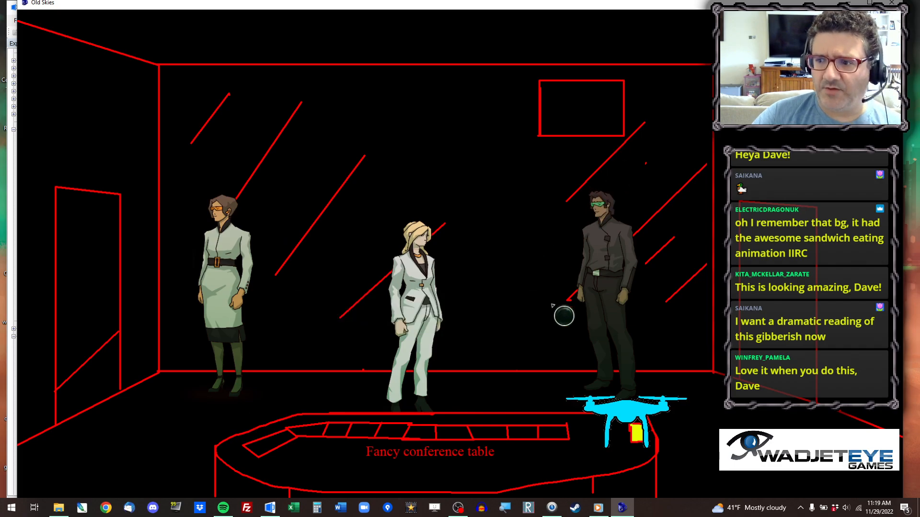
Quit the running game from its in-game menu and confirm.
{"action": "mouse_move", "coordinate": [808, 264]}
{"action": "key", "text": "Escape"}
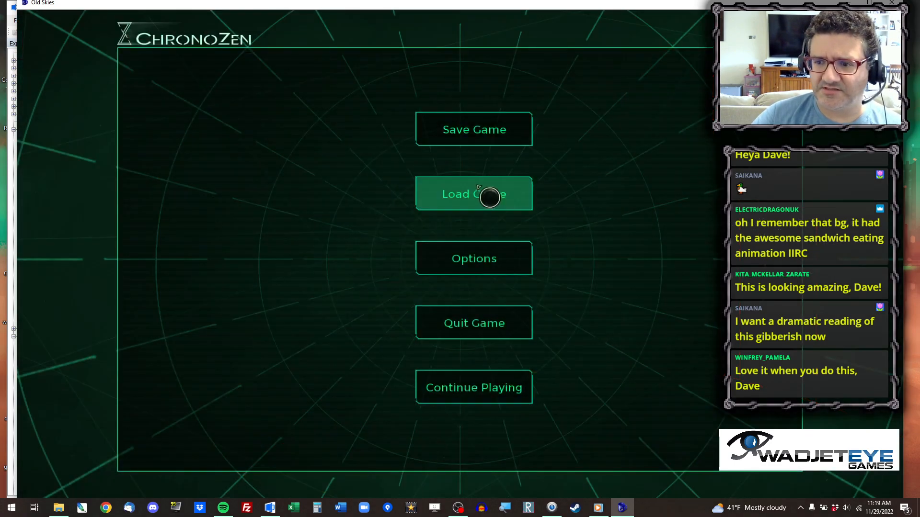
{"action": "left_click", "coordinate": [492, 326]}
{"action": "left_click", "coordinate": [416, 284]}
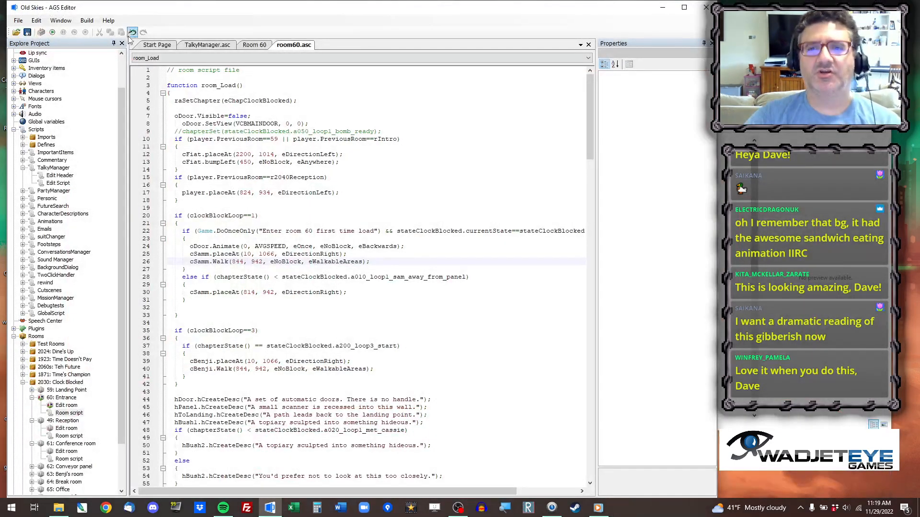
Open room 49, Reception, for editing and clear the hotspot selection.
{"action": "double_click", "coordinate": [67, 428]}
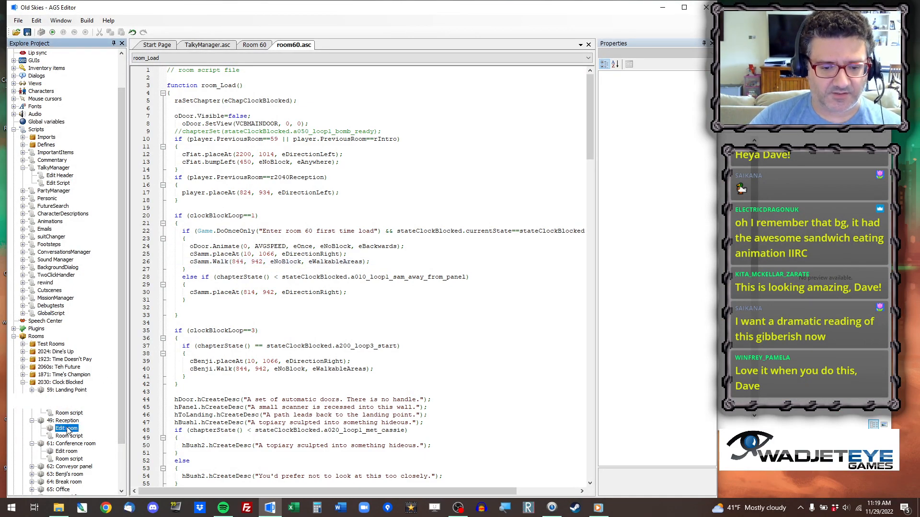
{"action": "scroll", "coordinate": [379, 316], "scroll_direction": "down", "scroll_amount": 1}
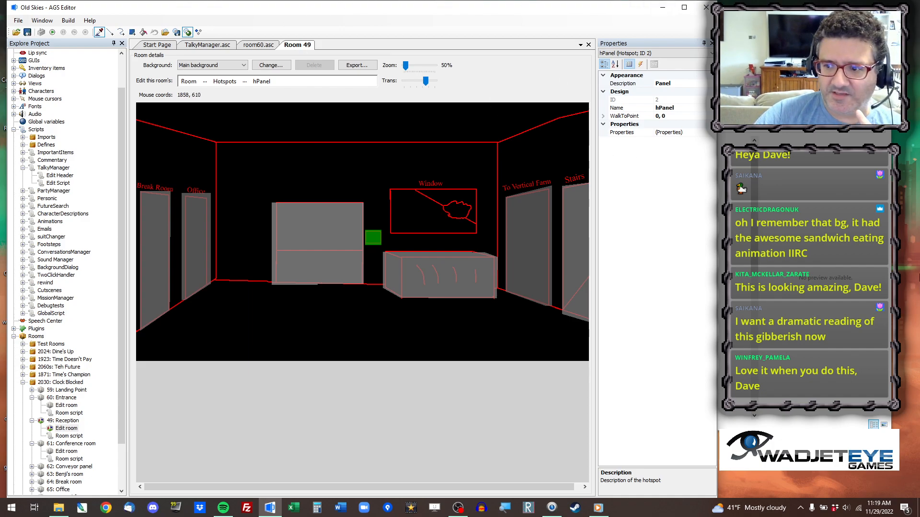
{"action": "left_click", "coordinate": [685, 8]}
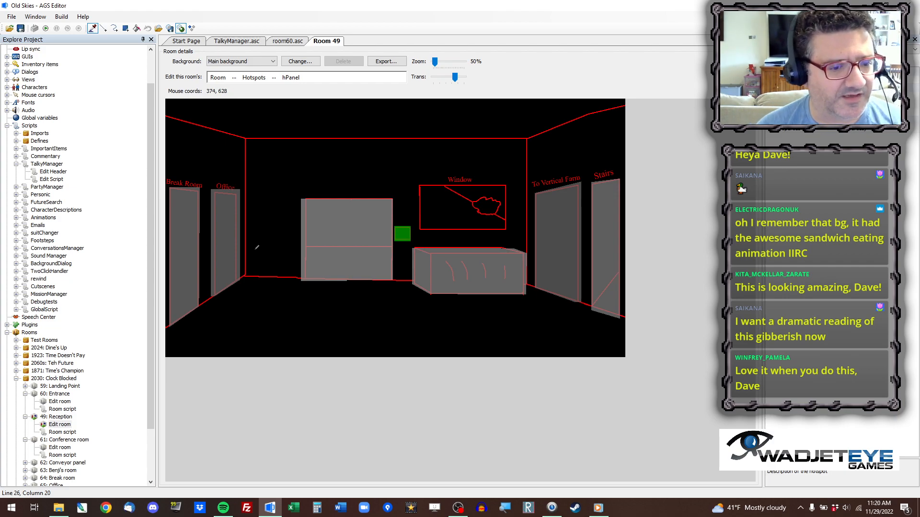
{"action": "left_click", "coordinate": [886, 5]}
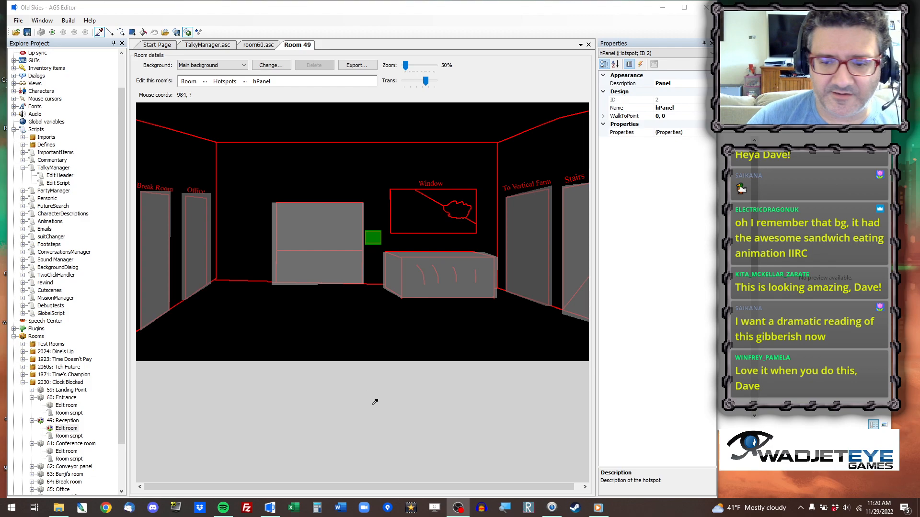
{"action": "left_click", "coordinate": [368, 386]}
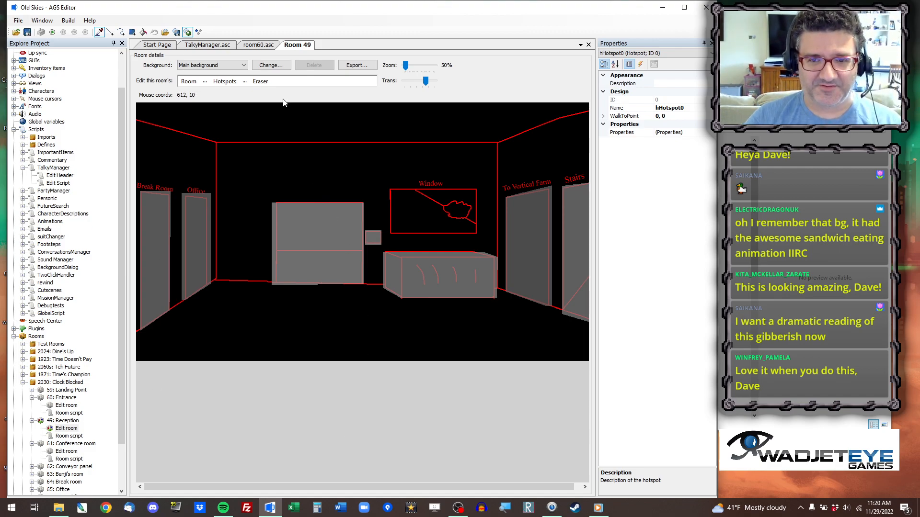
Replace the Reception room's main background with the new image from the 51 Leaves Reception folder.
{"action": "left_click", "coordinate": [275, 66]}
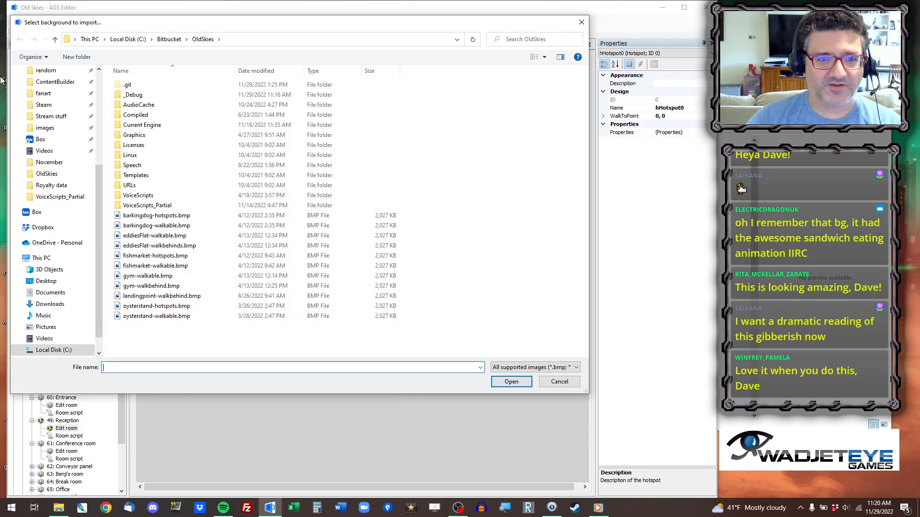
{"action": "scroll", "coordinate": [55, 134], "scroll_direction": "up", "scroll_amount": 5}
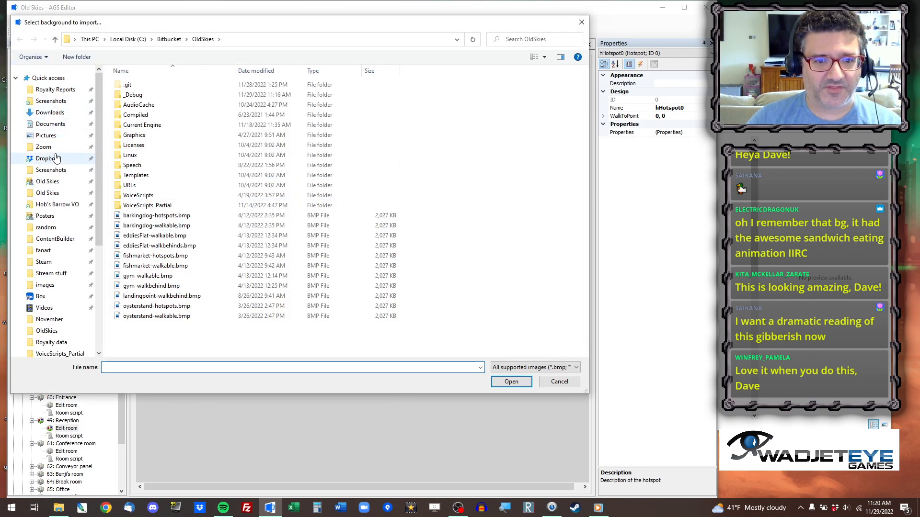
{"action": "left_click", "coordinate": [53, 182]}
{"action": "double_click", "coordinate": [152, 85]}
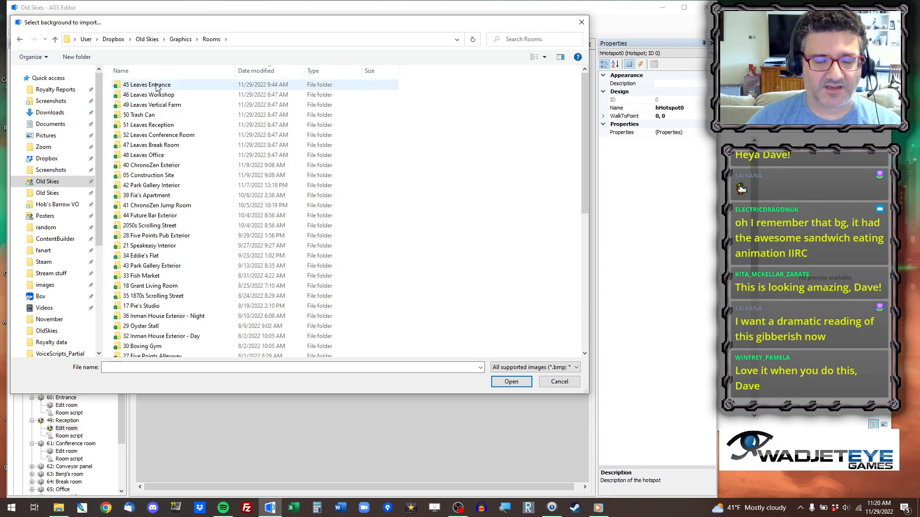
{"action": "double_click", "coordinate": [149, 125]}
{"action": "left_click", "coordinate": [142, 115]}
{"action": "double_click", "coordinate": [142, 115]}
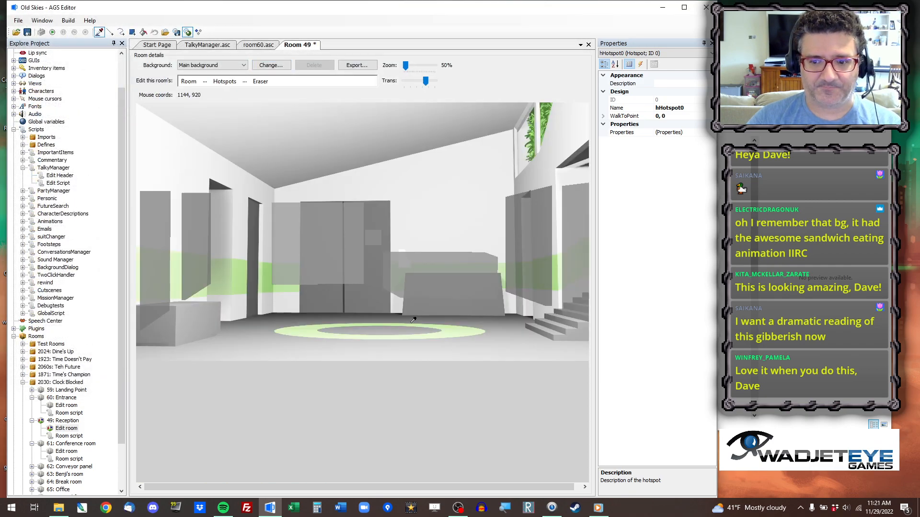
Check the existing hotspots, including the front door, against the new reception background.
{"action": "left_click", "coordinate": [194, 270]}
{"action": "left_click", "coordinate": [329, 241]}
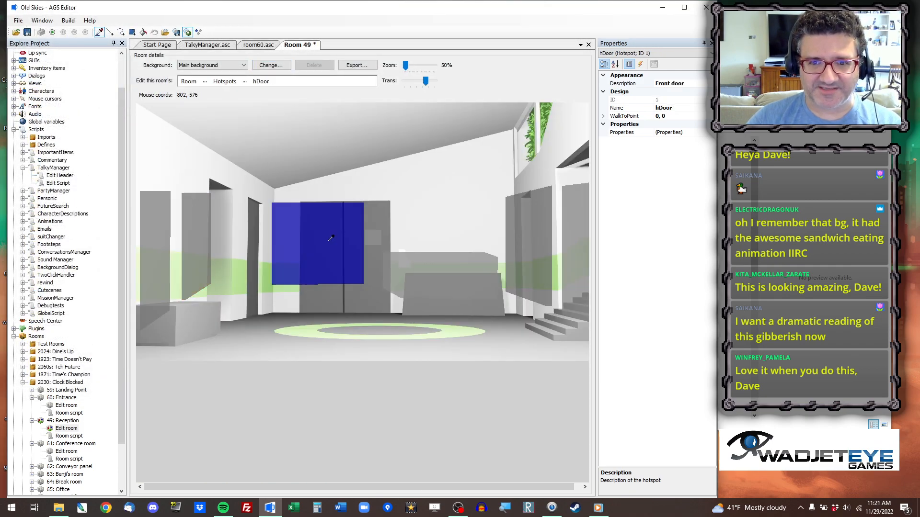
{"action": "left_click", "coordinate": [216, 204]}
Run the game, continue the saved session and leave the conference room for the reception.
{"action": "left_click", "coordinate": [52, 32]}
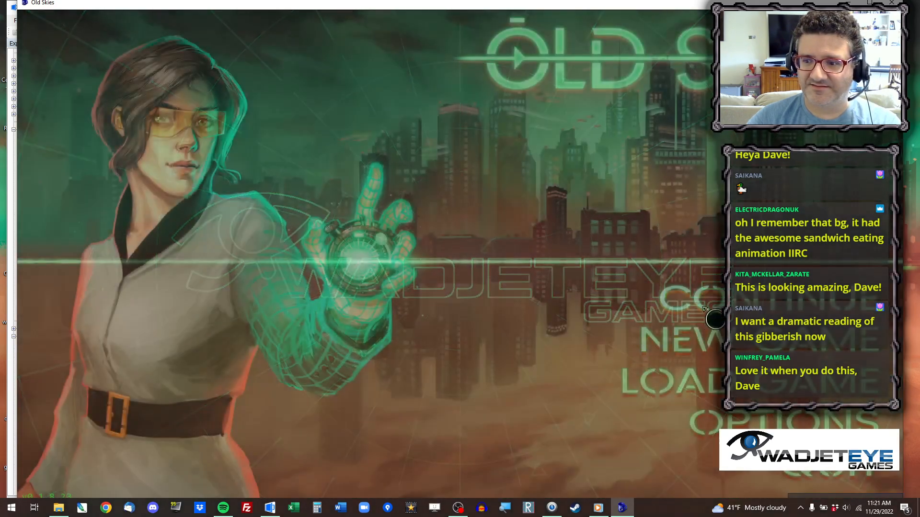
{"action": "left_click", "coordinate": [704, 309]}
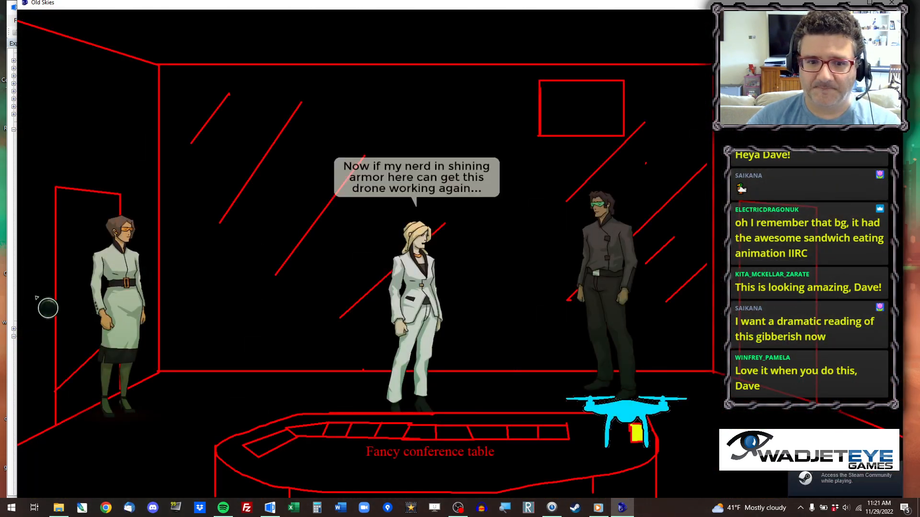
{"action": "left_click", "coordinate": [32, 297]}
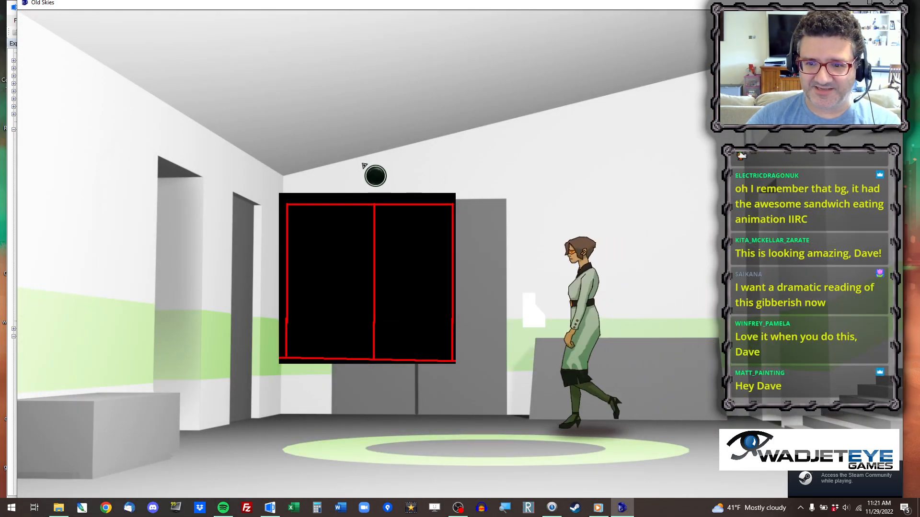
Walk Fia around the reception over its new background art, and close the game.
{"action": "left_click", "coordinate": [161, 95]}
{"action": "left_click", "coordinate": [576, 111]}
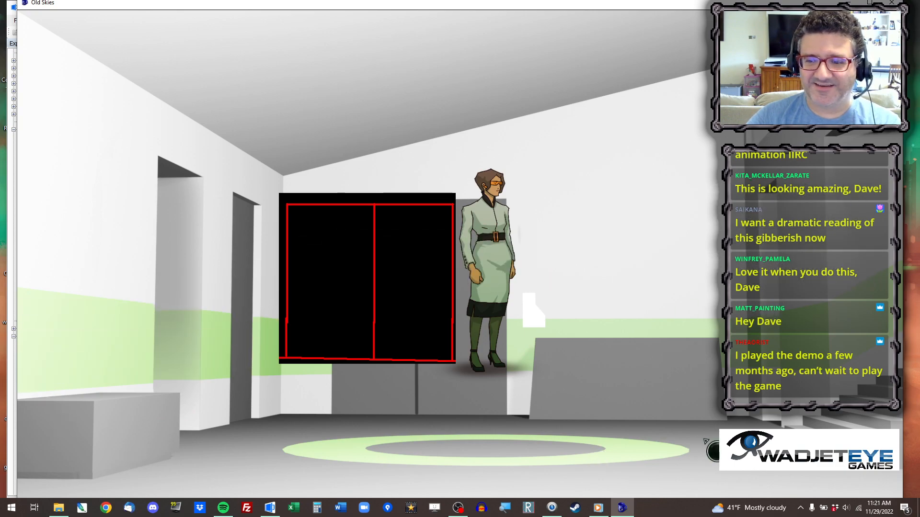
{"action": "left_click", "coordinate": [580, 477]}
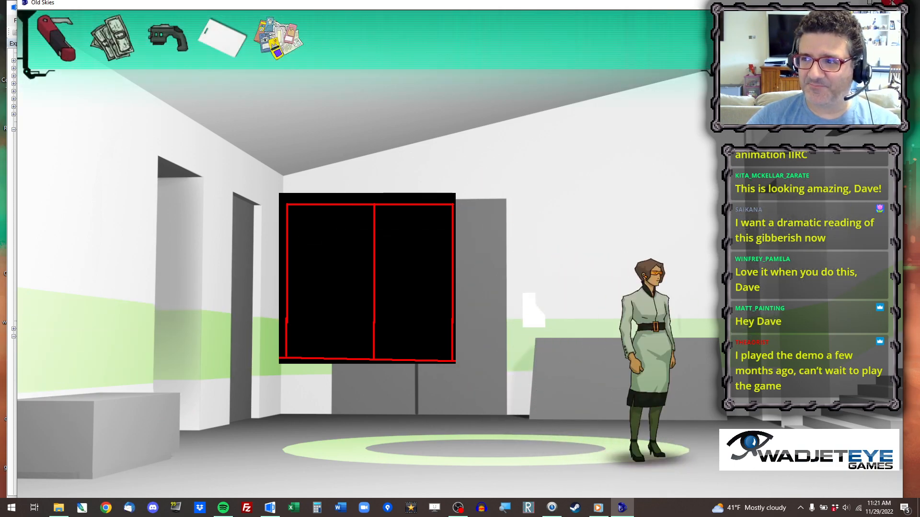
{"action": "left_click", "coordinate": [892, 3]}
Hide the hotspots and show the walkable areas over the Reception background.
{"action": "left_click", "coordinate": [205, 82]}
{"action": "left_click", "coordinate": [222, 143]}
{"action": "left_click", "coordinate": [223, 158]}
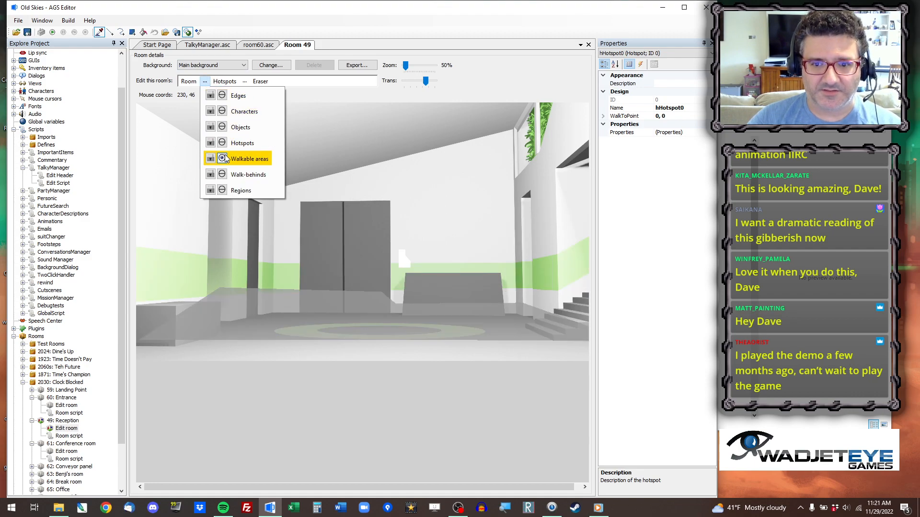
Switch the room editing from hotspots to walkable areas, with Walkable area ID 1 active.
{"action": "left_click", "coordinate": [365, 3]}
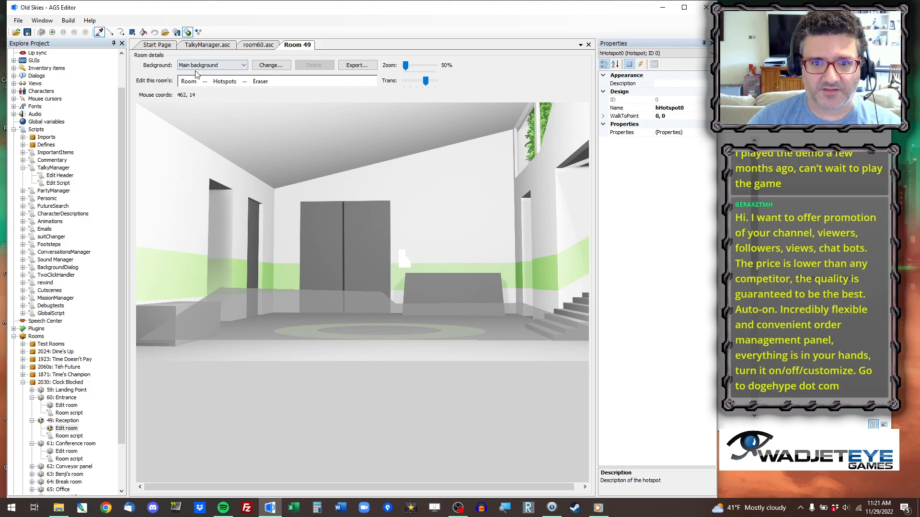
{"action": "left_click", "coordinate": [245, 81]}
{"action": "left_click", "coordinate": [205, 82]}
{"action": "left_click", "coordinate": [205, 81]}
{"action": "left_click", "coordinate": [230, 161]}
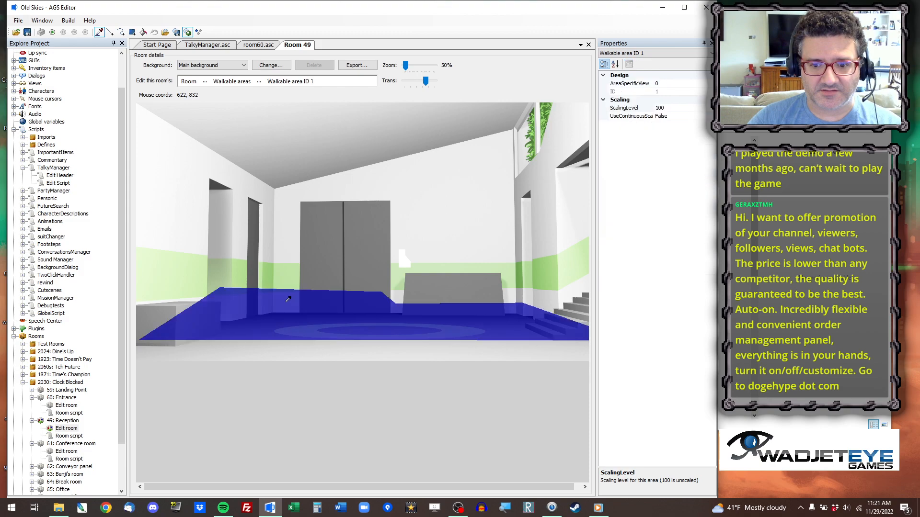
Cut an erase line through the Reception's walkable area along the foot of the staircase.
{"action": "left_click", "coordinate": [134, 37]}
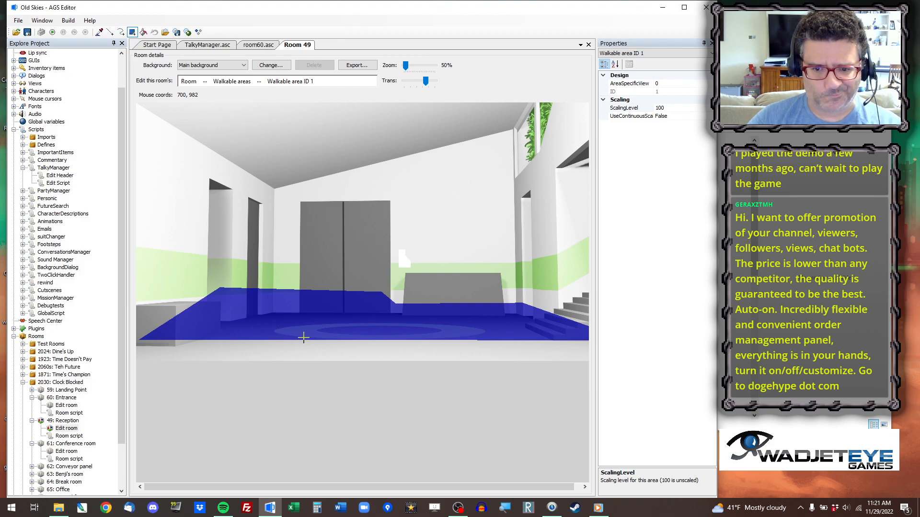
{"action": "left_click", "coordinate": [110, 32]}
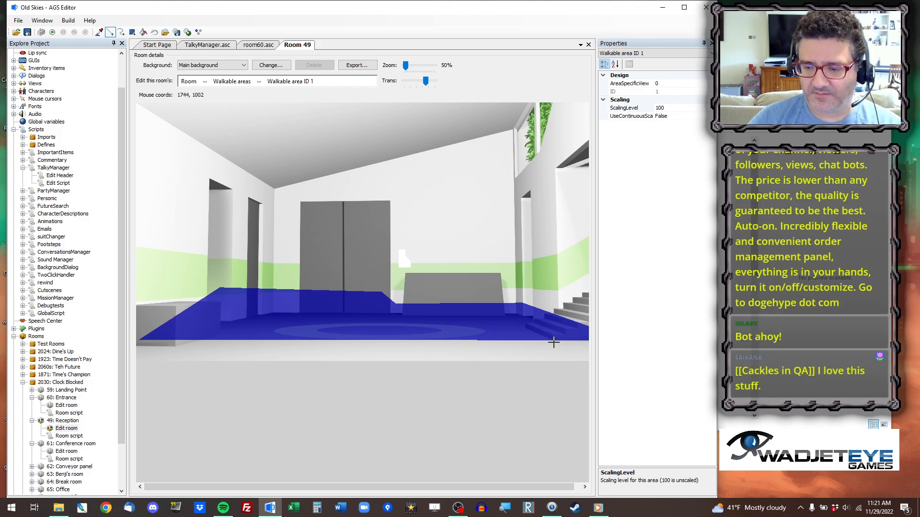
{"action": "left_click_drag", "start_coordinate": [549, 344], "coordinate": [514, 328]}
{"action": "scroll", "coordinate": [513, 370], "scroll_direction": "up", "scroll_amount": 3}
{"action": "left_click_drag", "start_coordinate": [589, 261], "coordinate": [589, 412]}
{"action": "left_click_drag", "start_coordinate": [291, 488], "coordinate": [554, 488]}
{"action": "scroll", "coordinate": [459, 416], "scroll_direction": "up", "scroll_amount": 2}
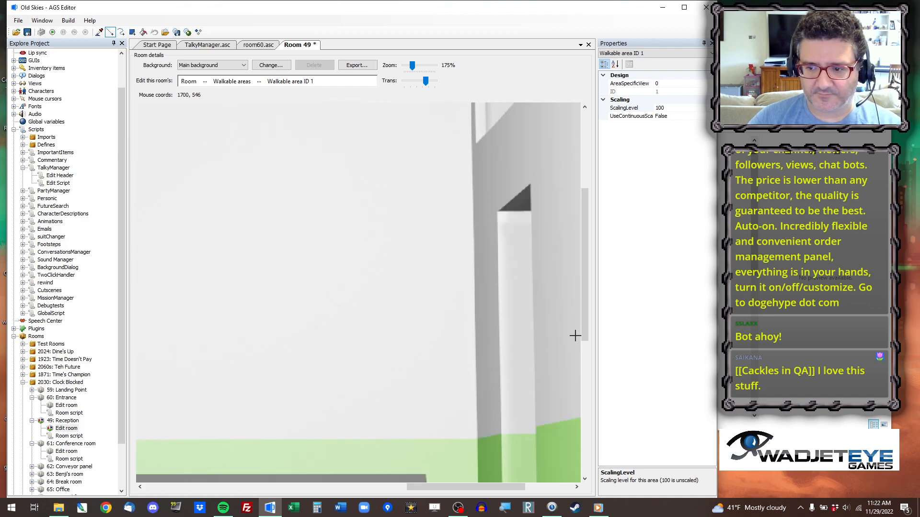
{"action": "left_click_drag", "start_coordinate": [585, 312], "coordinate": [585, 445]}
{"action": "left_click_drag", "start_coordinate": [507, 487], "coordinate": [553, 493]}
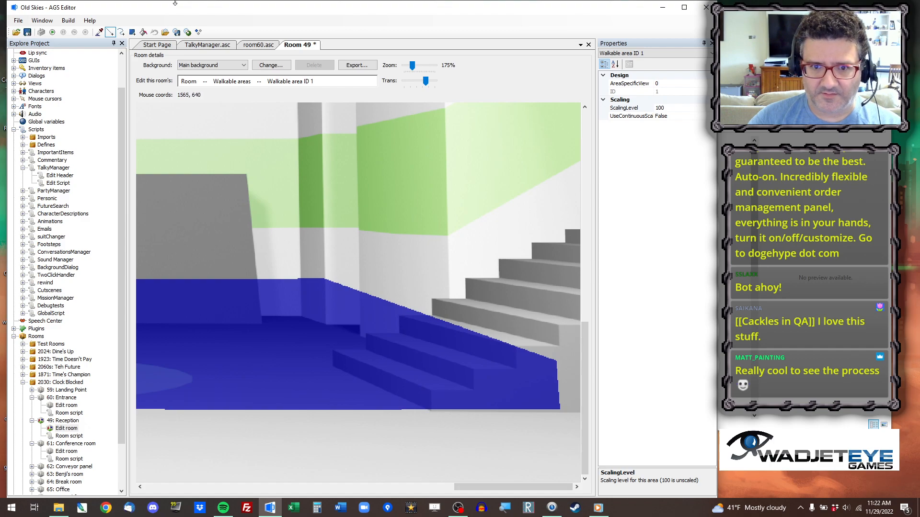
{"action": "left_click", "coordinate": [427, 419]}
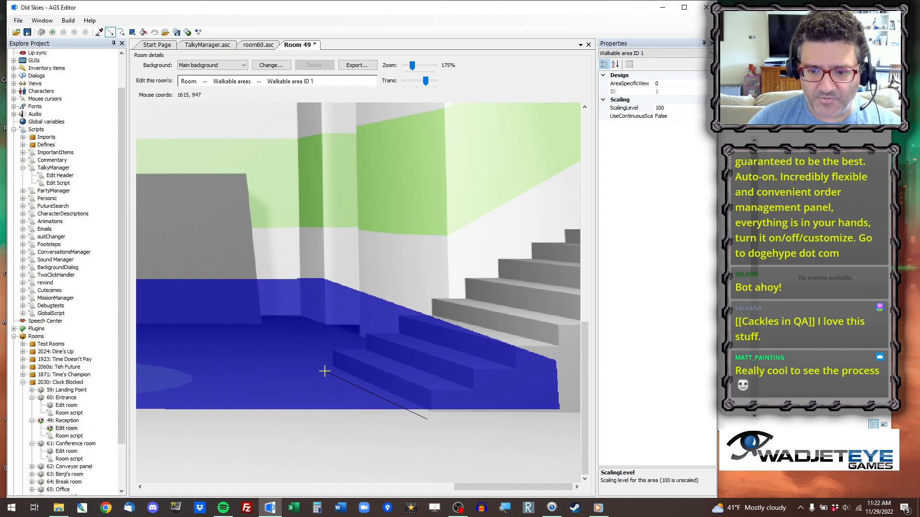
{"action": "left_click", "coordinate": [295, 350]}
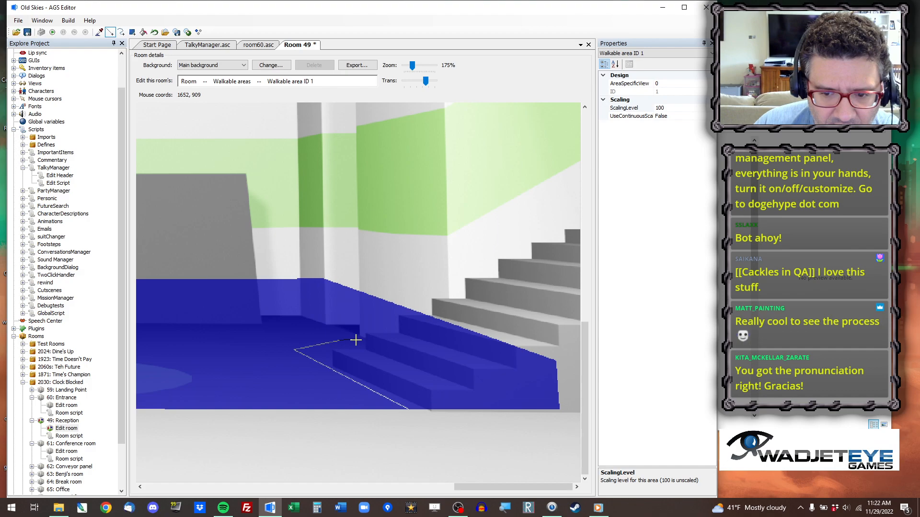
Extend the cut along the wall base and up the desk's side, and clear the walkable area covering the stairs.
{"action": "left_click", "coordinate": [330, 330]}
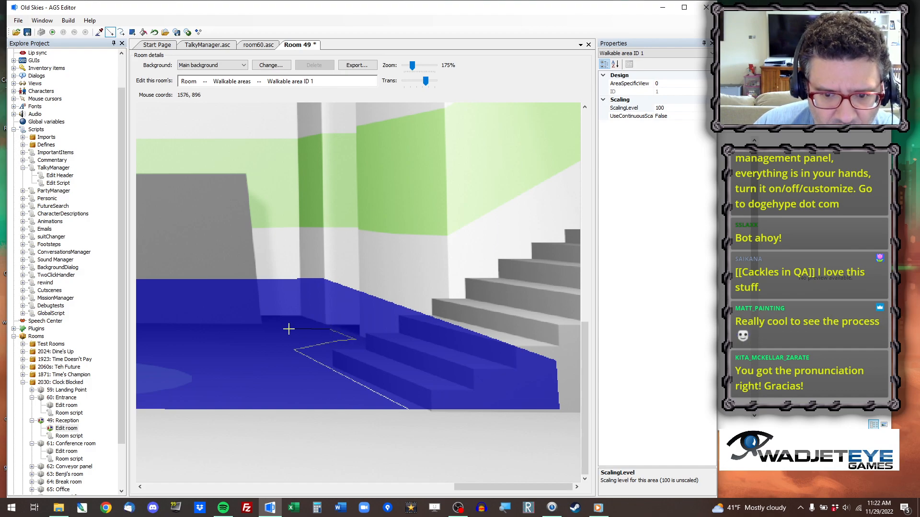
{"action": "left_click", "coordinate": [247, 329]}
{"action": "left_click", "coordinate": [247, 256]}
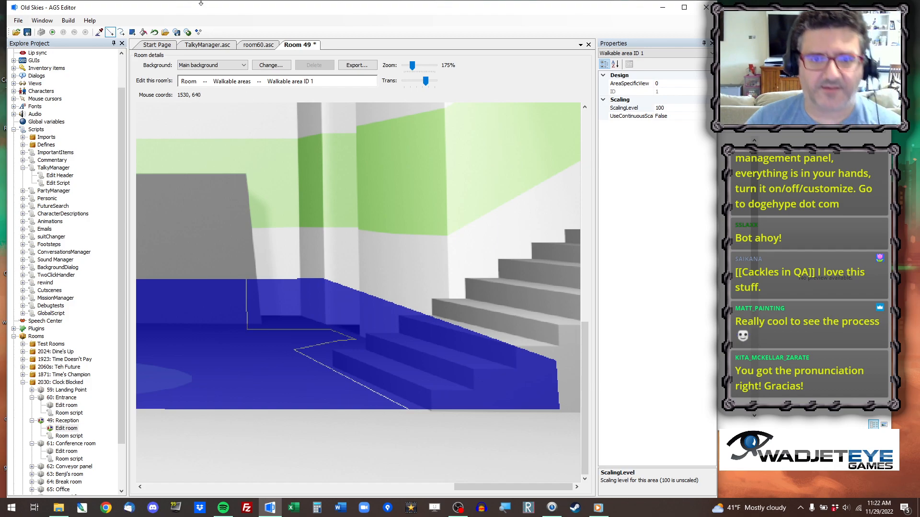
{"action": "left_click", "coordinate": [144, 31]}
{"action": "left_click", "coordinate": [344, 317]}
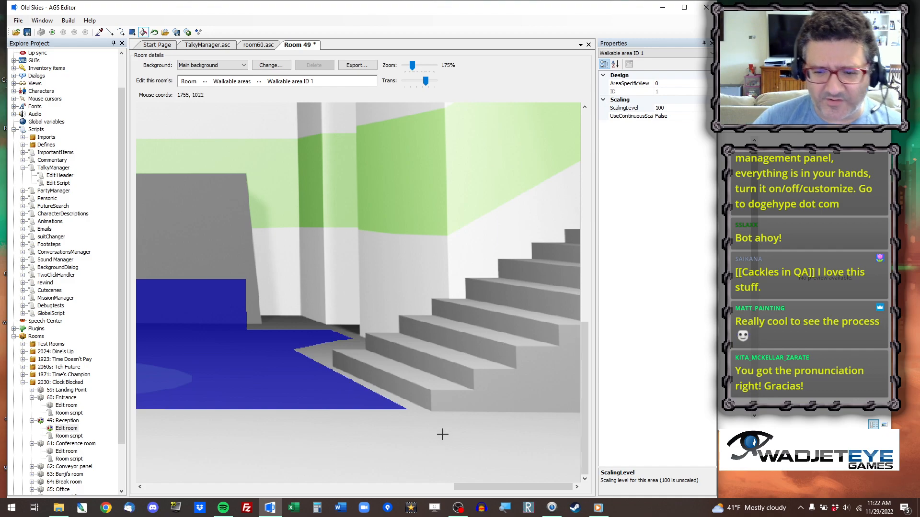
Erase the parts of the walkable area that overlap the reception desk, the double doors and the walls beside them.
{"action": "left_click_drag", "start_coordinate": [480, 487], "coordinate": [409, 489]}
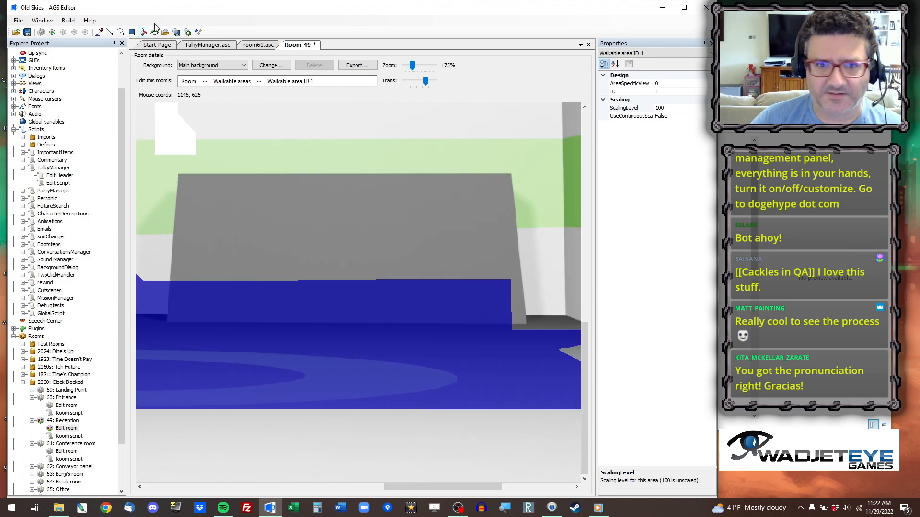
{"action": "left_click", "coordinate": [132, 33]}
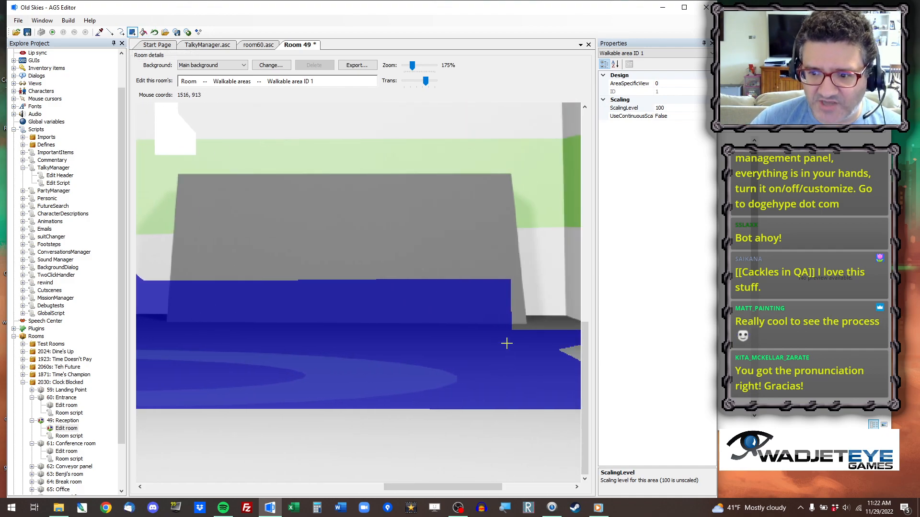
{"action": "right_click_drag", "start_coordinate": [516, 330], "coordinate": [128, 240]}
{"action": "left_click_drag", "start_coordinate": [443, 488], "coordinate": [353, 488]}
{"action": "scroll", "coordinate": [389, 228], "scroll_direction": "down", "scroll_amount": 3}
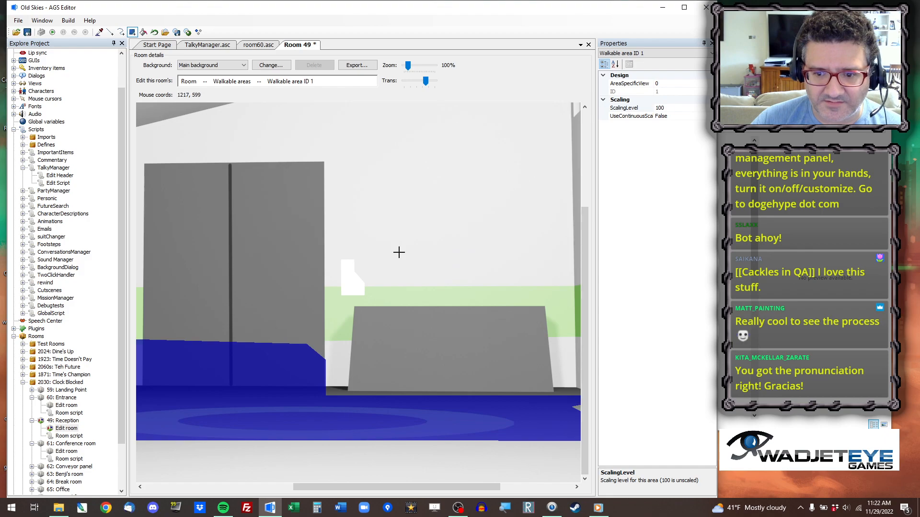
{"action": "left_click_drag", "start_coordinate": [418, 488], "coordinate": [328, 489]}
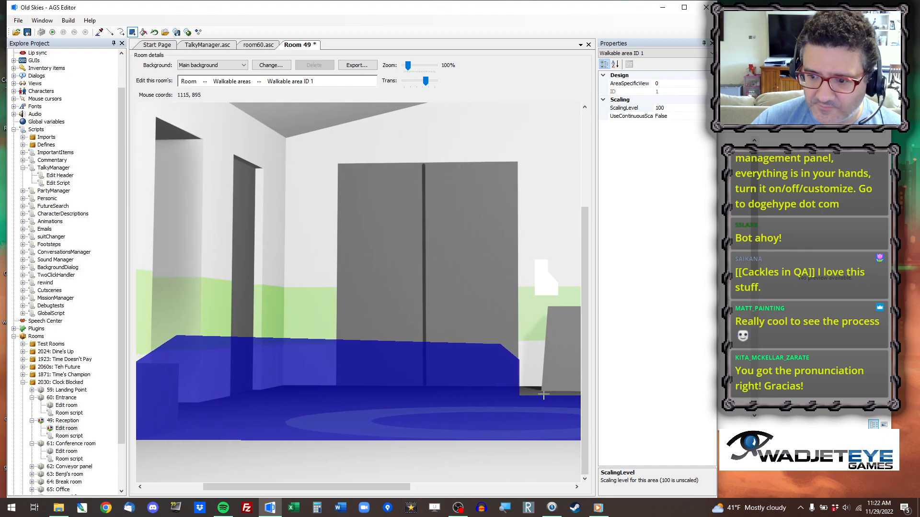
{"action": "mouse_move", "coordinate": [527, 395]}
{"action": "left_mouse_down"}
{"action": "mouse_move", "coordinate": [272, 328]}
{"action": "mouse_move", "coordinate": [91, 300]}
{"action": "left_mouse_up"}
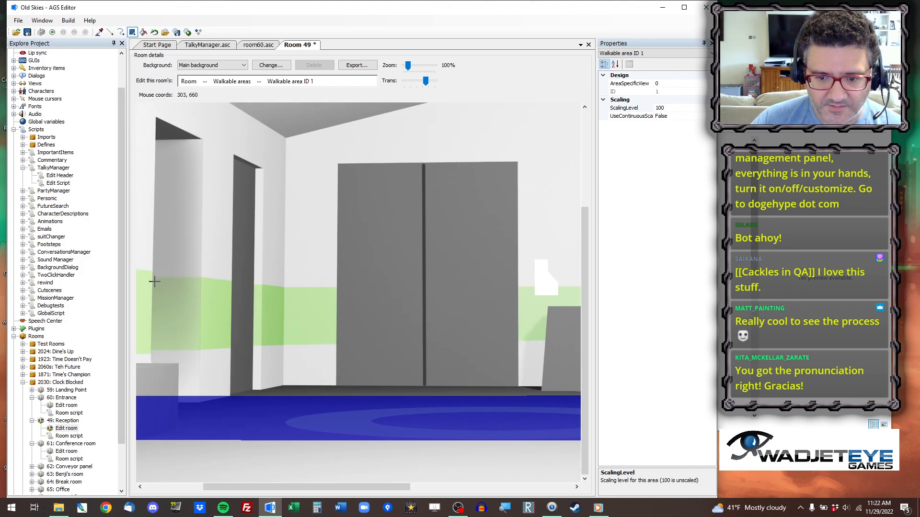
Cut the walkable area diagonally along the left wall and clear the part covering the low grey block.
{"action": "left_click_drag", "start_coordinate": [311, 487], "coordinate": [253, 487]}
{"action": "left_click", "coordinate": [109, 33]}
{"action": "scroll", "coordinate": [285, 424], "scroll_direction": "up", "scroll_amount": 4}
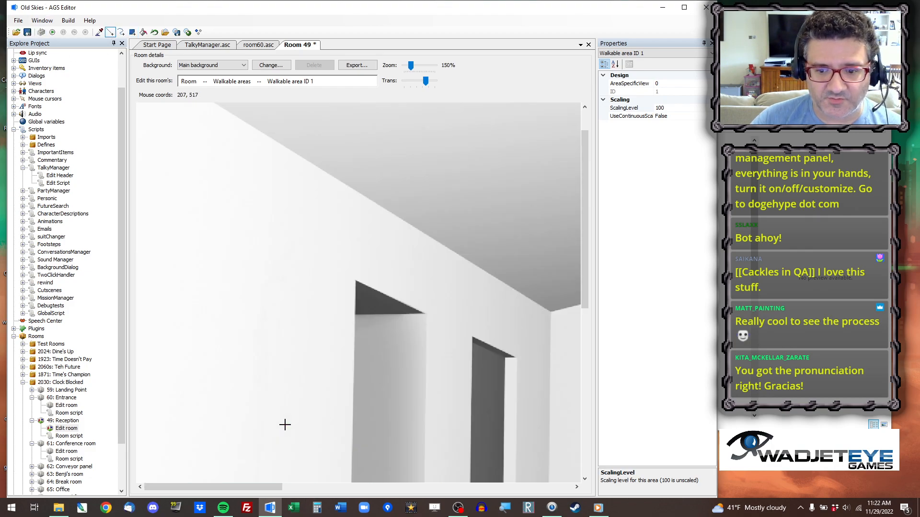
{"action": "left_click_drag", "start_coordinate": [583, 168], "coordinate": [584, 398]}
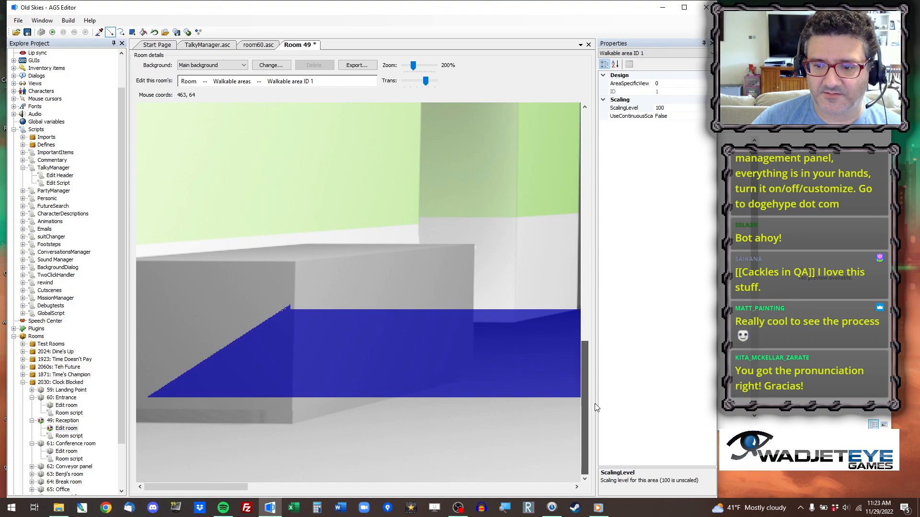
{"action": "scroll", "coordinate": [472, 355], "scroll_direction": "up", "scroll_amount": 1}
{"action": "left_click_drag", "start_coordinate": [587, 342], "coordinate": [600, 410]}
{"action": "left_click_drag", "start_coordinate": [227, 486], "coordinate": [256, 491]}
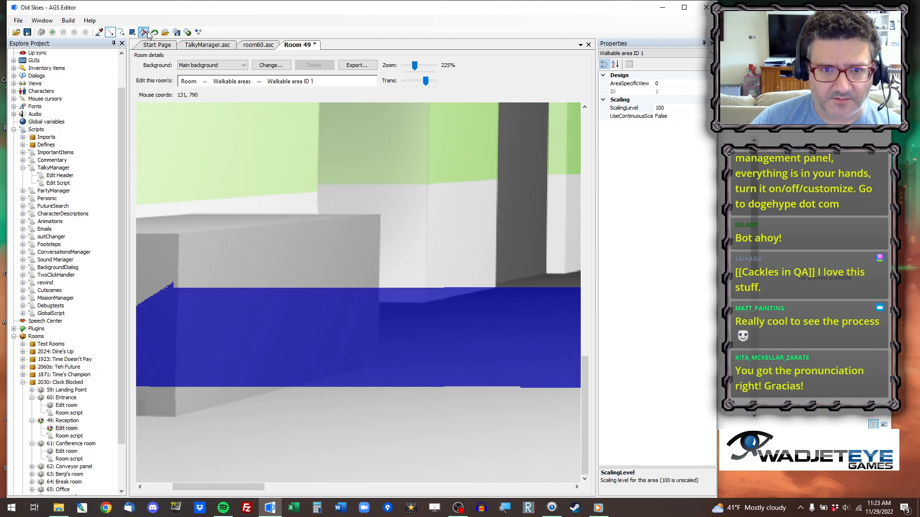
{"action": "left_click", "coordinate": [132, 32]}
{"action": "left_click_drag", "start_coordinate": [541, 376], "coordinate": [159, 470]}
{"action": "scroll", "coordinate": [417, 394], "scroll_direction": "down", "scroll_amount": 1}
{"action": "scroll", "coordinate": [418, 394], "scroll_direction": "down", "scroll_amount": 5}
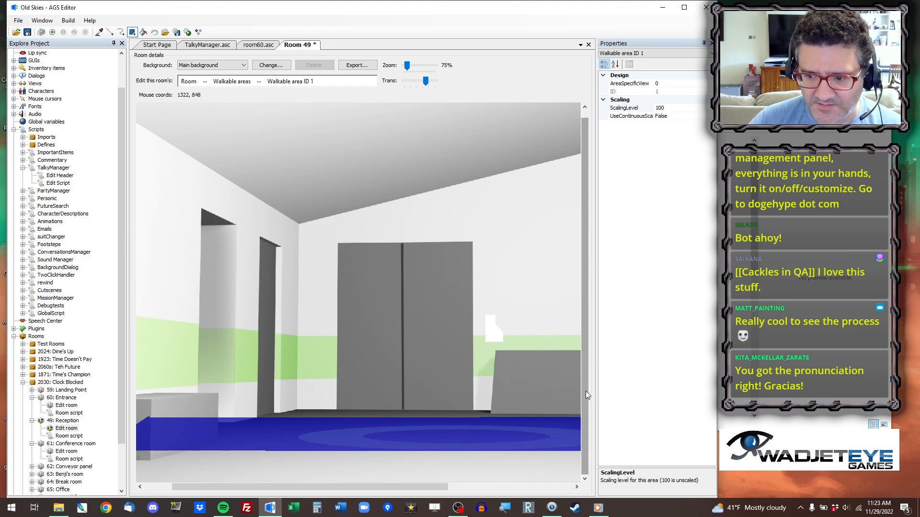
{"action": "left_click", "coordinate": [110, 33]}
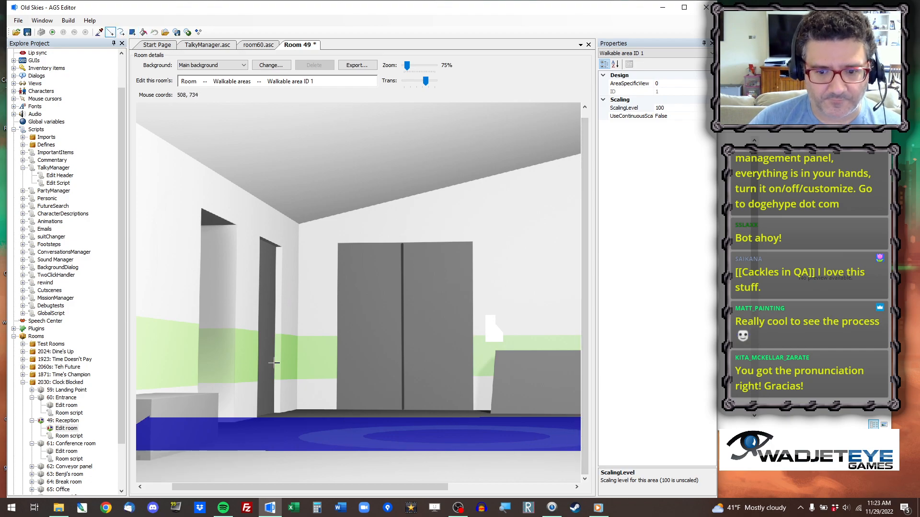
{"action": "left_click_drag", "start_coordinate": [172, 465], "coordinate": [304, 410]}
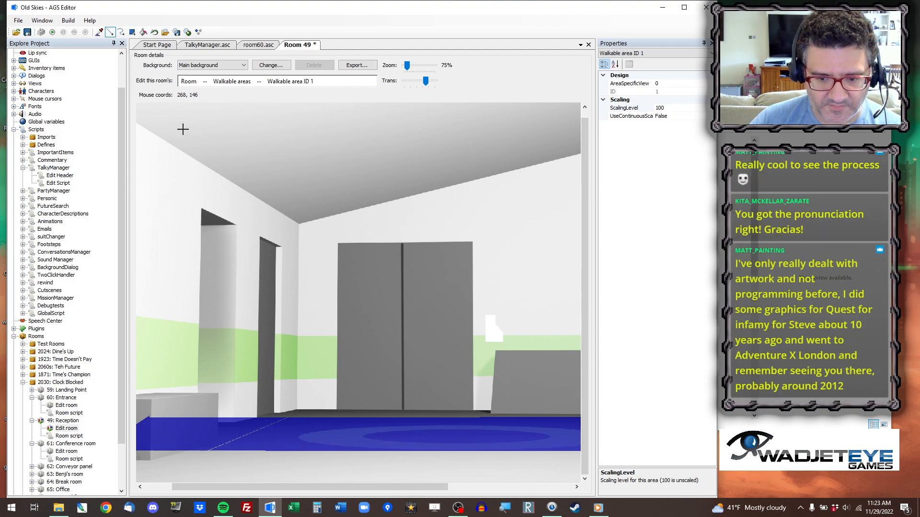
{"action": "left_click", "coordinate": [143, 32]}
{"action": "left_click", "coordinate": [212, 436]}
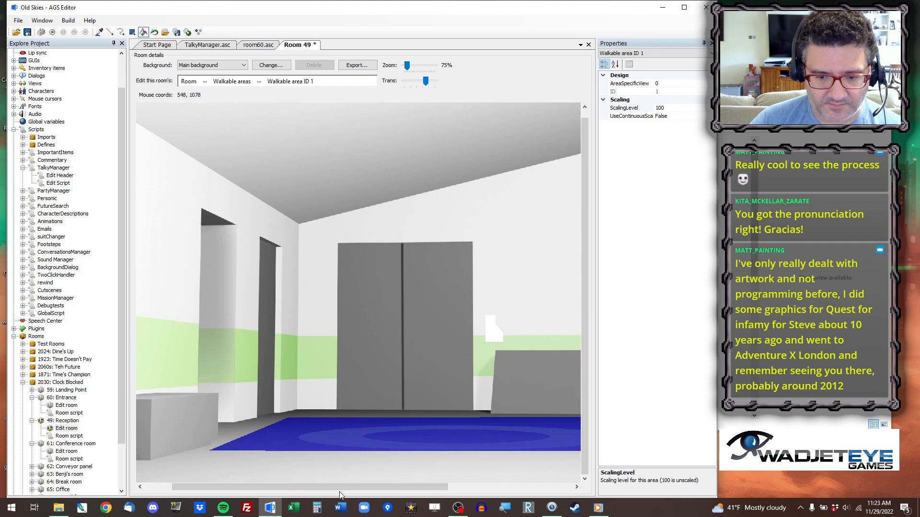
Switch the room editing from walkable areas to hotspots.
{"action": "left_click_drag", "start_coordinate": [379, 489], "coordinate": [541, 485]}
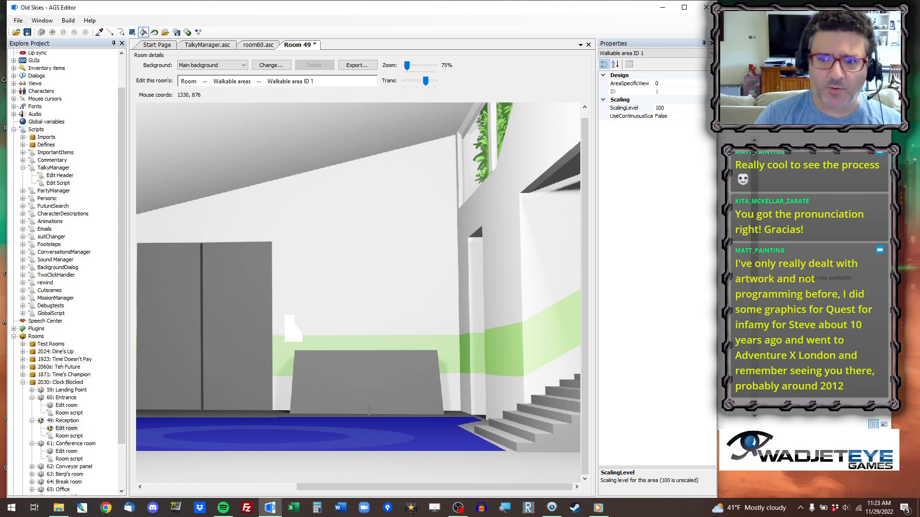
{"action": "left_click", "coordinate": [132, 32]}
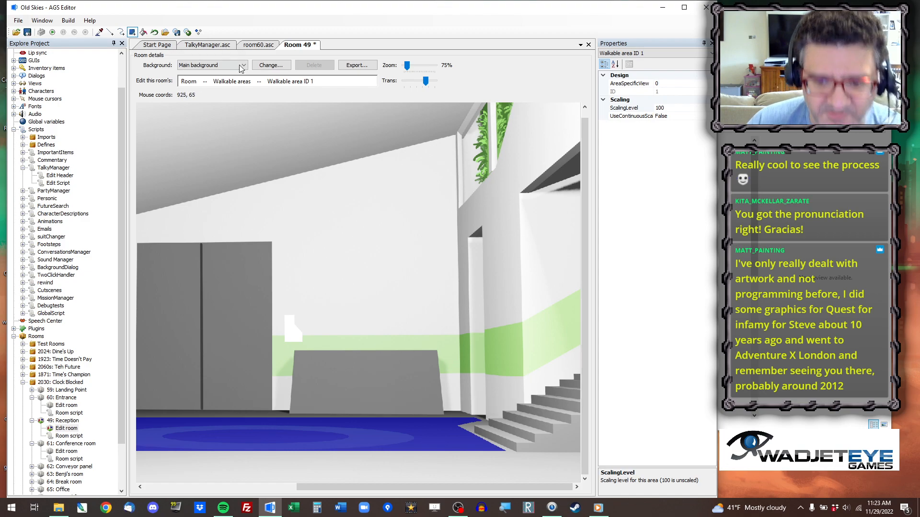
{"action": "scroll", "coordinate": [276, 427], "scroll_direction": "down", "scroll_amount": 1}
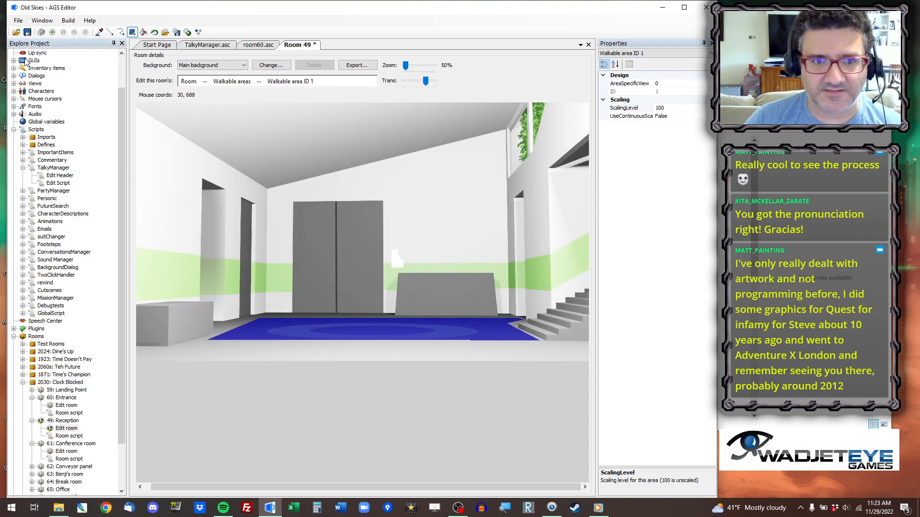
{"action": "left_click", "coordinate": [206, 81]}
{"action": "left_click", "coordinate": [227, 142]}
Redraw the hToCassie hotspot as a rectangle over the narrow doorway near the back corner and erase its old shape.
{"action": "left_click", "coordinate": [100, 32]}
{"action": "left_click", "coordinate": [153, 245]}
{"action": "left_click", "coordinate": [195, 232]}
{"action": "left_click", "coordinate": [220, 226]}
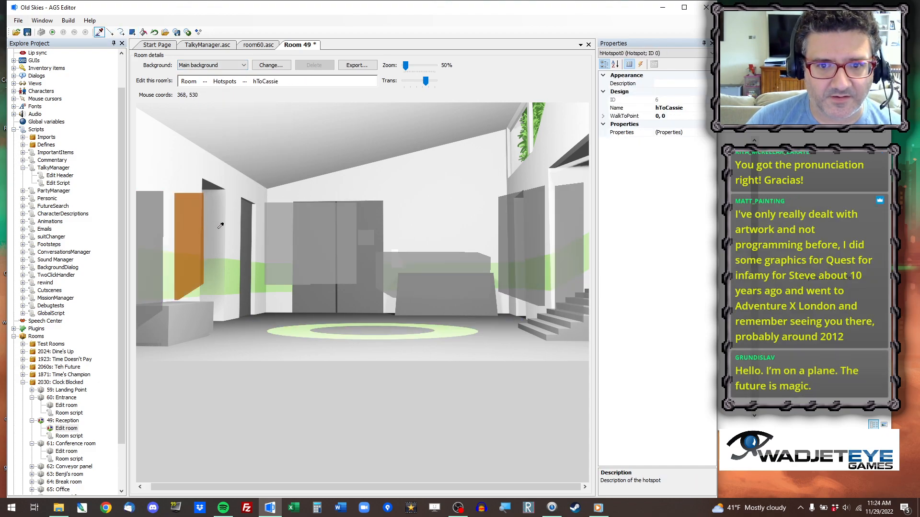
{"action": "left_click", "coordinate": [193, 226]}
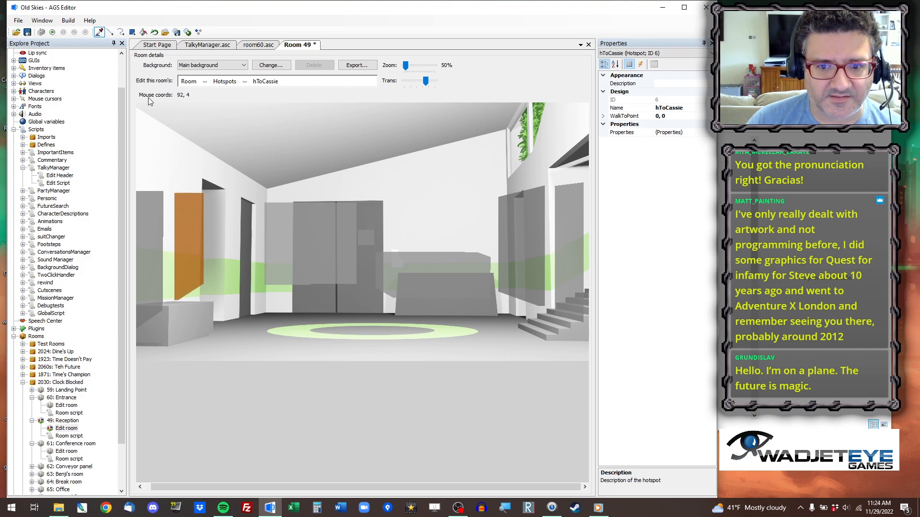
{"action": "left_click", "coordinate": [133, 33]}
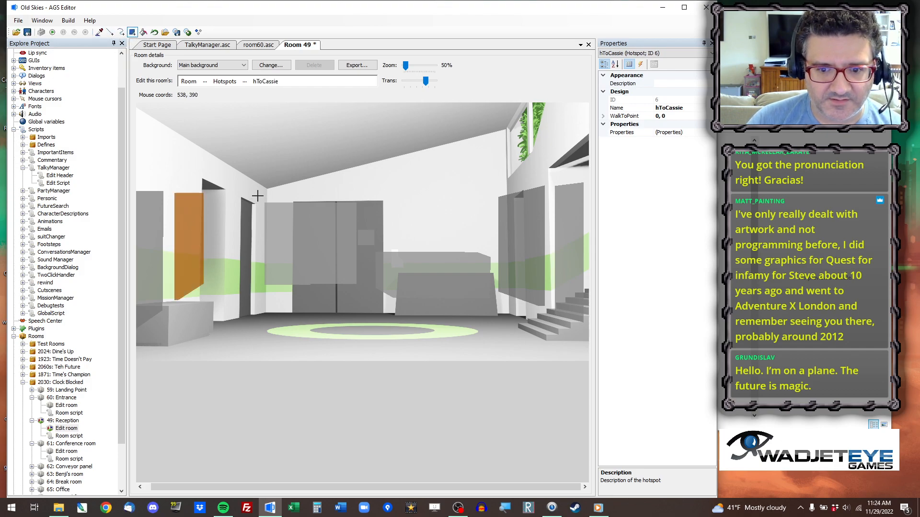
{"action": "left_click_drag", "start_coordinate": [258, 196], "coordinate": [232, 330]}
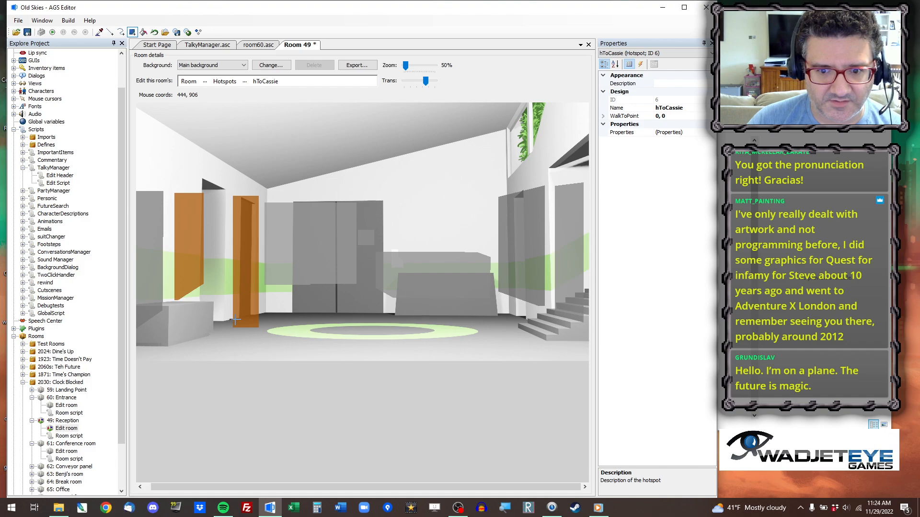
{"action": "left_click_drag", "start_coordinate": [213, 182], "coordinate": [168, 316]}
Redraw the hToBreak hotspot over the wider doorway in the left wall, extend it above the frame and erase its old shape.
{"action": "left_click", "coordinate": [99, 32]}
{"action": "left_click", "coordinate": [156, 221]}
{"action": "left_click", "coordinate": [132, 32]}
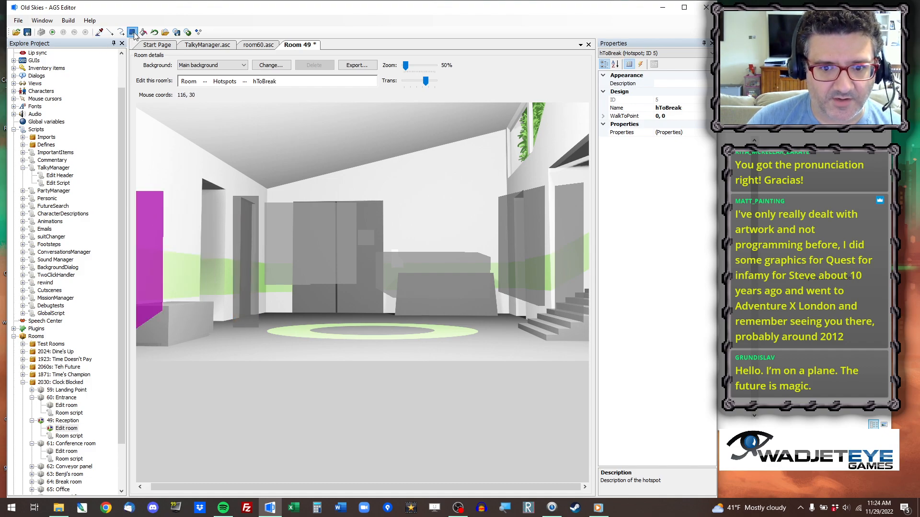
{"action": "left_click_drag", "start_coordinate": [229, 181], "coordinate": [187, 338]}
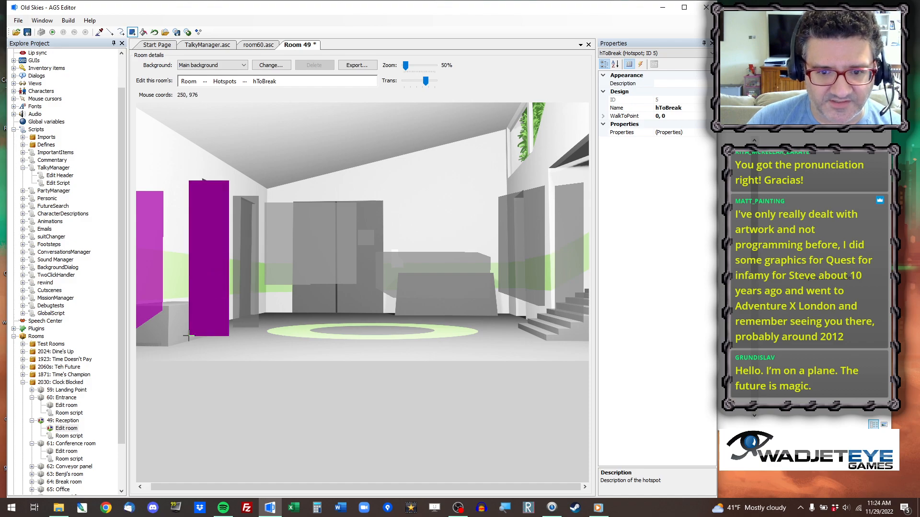
{"action": "right_click_drag", "start_coordinate": [171, 178], "coordinate": [120, 362]}
{"action": "left_click_drag", "start_coordinate": [195, 181], "coordinate": [220, 163]}
Redraw the hToFarm hotspot over the narrow doorway beside the staircase and erase the leftovers of its old shape.
{"action": "left_click", "coordinate": [99, 33]}
{"action": "left_click", "coordinate": [506, 224]}
{"action": "left_click", "coordinate": [133, 32]}
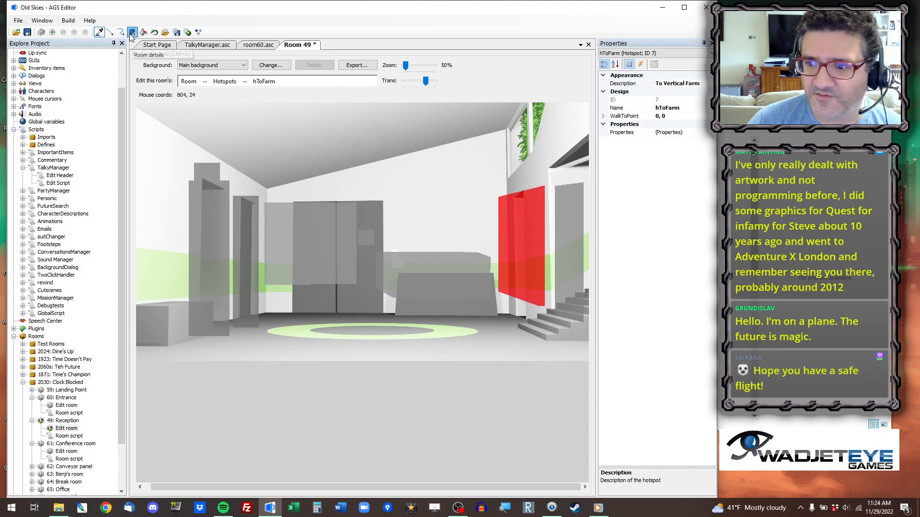
{"action": "mouse_move", "coordinate": [524, 187]}
{"action": "left_mouse_down"}
{"action": "mouse_move", "coordinate": [507, 333]}
{"action": "mouse_move", "coordinate": [514, 310]}
{"action": "left_mouse_up"}
{"action": "key", "text": "ctrl+z"}
{"action": "left_click_drag", "start_coordinate": [535, 183], "coordinate": [503, 332]}
{"action": "left_click_drag", "start_coordinate": [533, 175], "coordinate": [548, 335]}
{"action": "right_click_drag", "start_coordinate": [548, 338], "coordinate": [549, 338]}
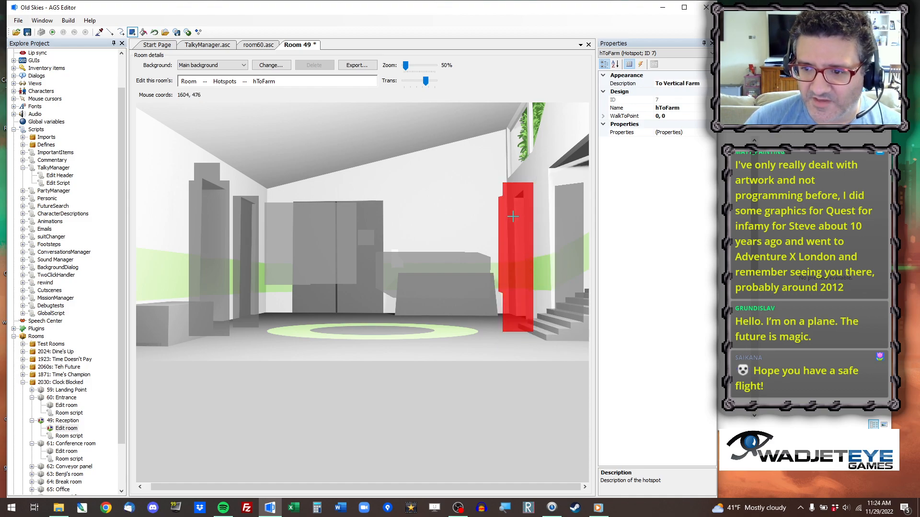
{"action": "right_click_drag", "start_coordinate": [504, 173], "coordinate": [496, 342]}
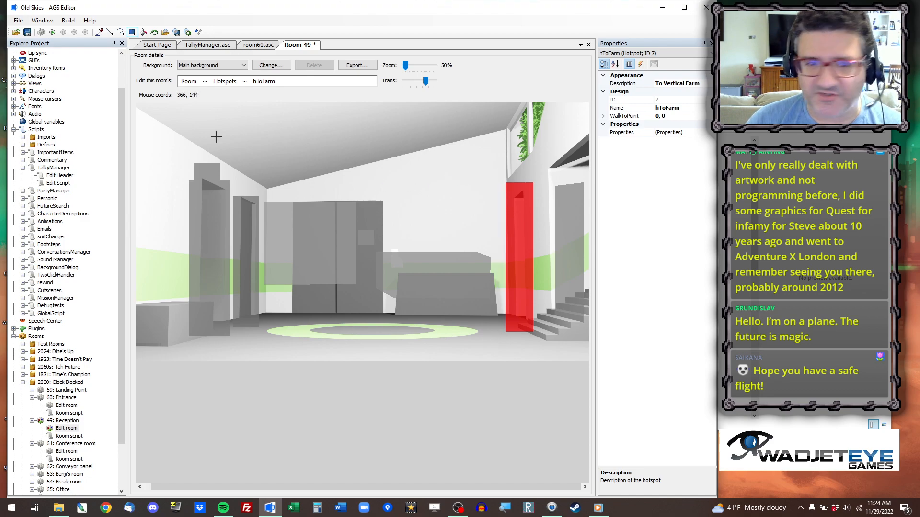
Enlarge the hToConf hotspot to cover the staircase and the opening above it, out to the room's edge.
{"action": "left_click", "coordinate": [99, 32]}
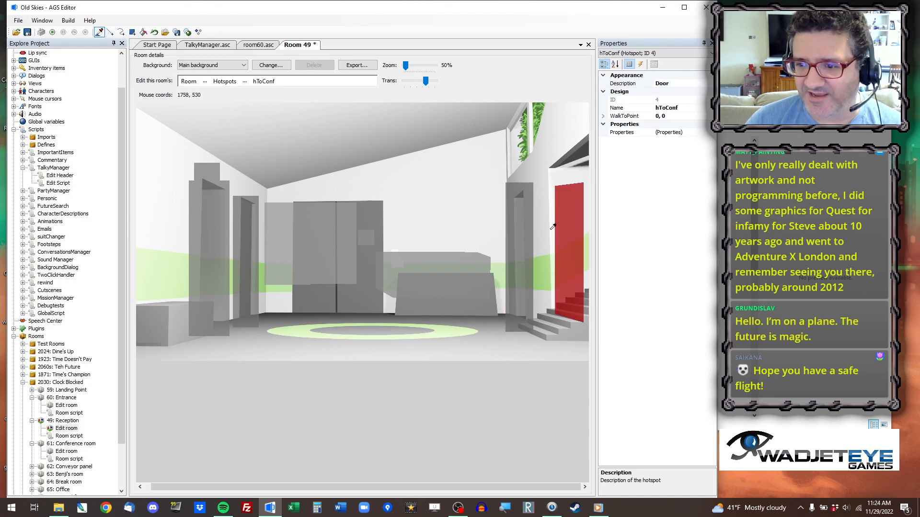
{"action": "left_click", "coordinate": [568, 208]}
{"action": "left_click", "coordinate": [132, 32]}
{"action": "left_click_drag", "start_coordinate": [546, 146], "coordinate": [667, 327]}
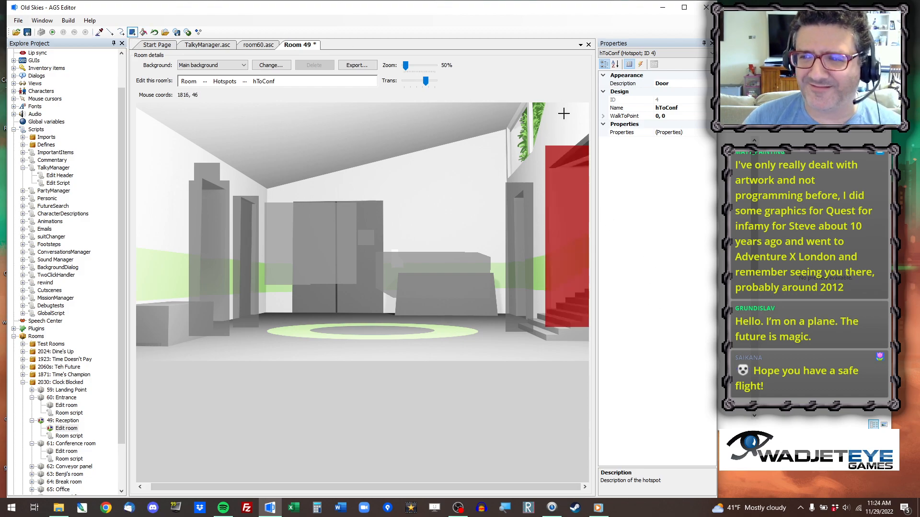
Extend the hToConf hotspot upward, then trim it to the sloped top and near vertical edge of the staircase opening.
{"action": "left_click_drag", "start_coordinate": [550, 167], "coordinate": [590, 117]}
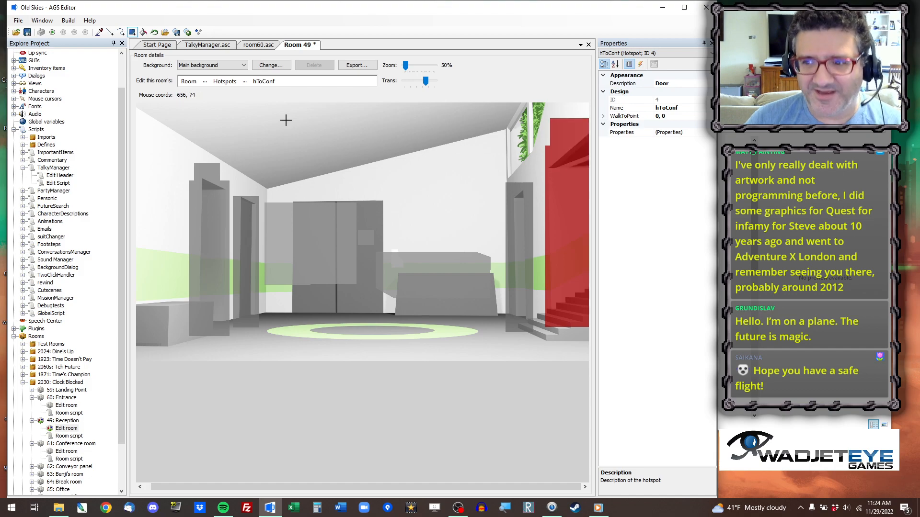
{"action": "left_click", "coordinate": [110, 32]}
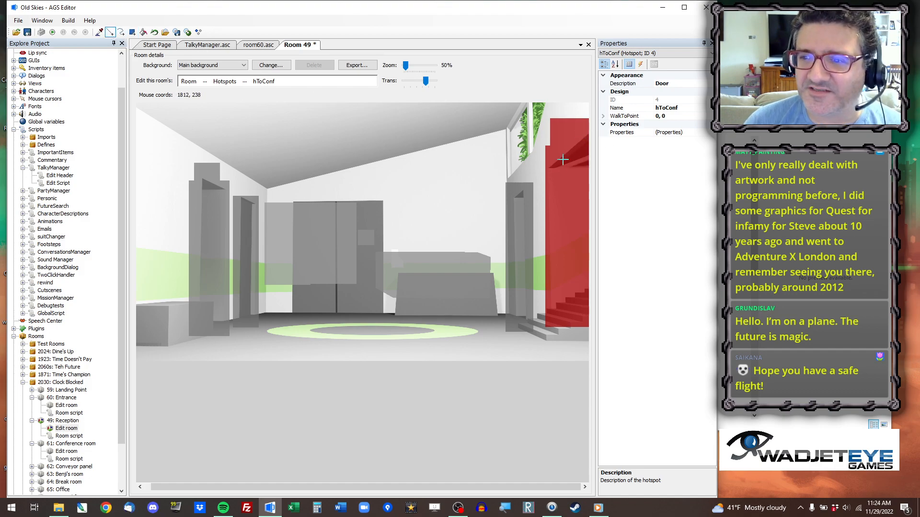
{"action": "mouse_move", "coordinate": [538, 170]}
{"action": "left_mouse_down"}
{"action": "mouse_move", "coordinate": [622, 104]}
{"action": "mouse_move", "coordinate": [618, 147]}
{"action": "left_mouse_up"}
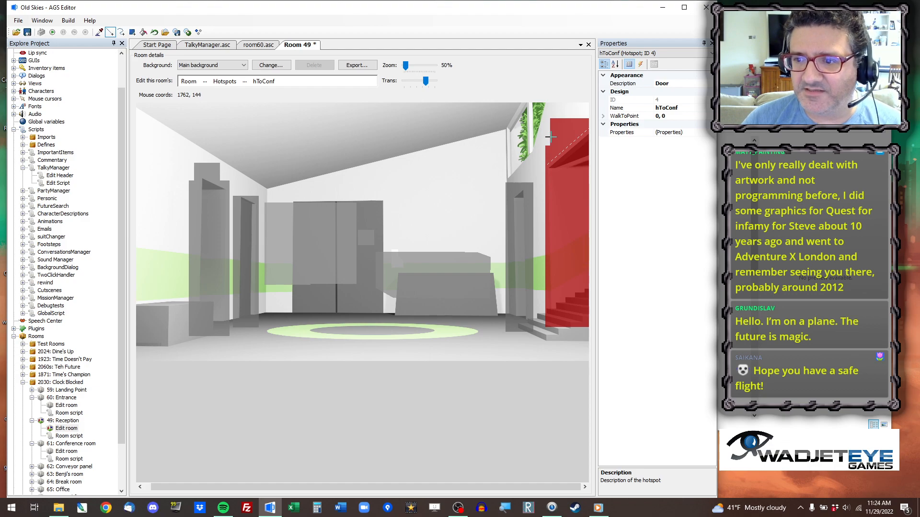
{"action": "left_click_drag", "start_coordinate": [550, 135], "coordinate": [551, 396]}
{"action": "left_click", "coordinate": [143, 32]}
{"action": "right_click", "coordinate": [565, 124]}
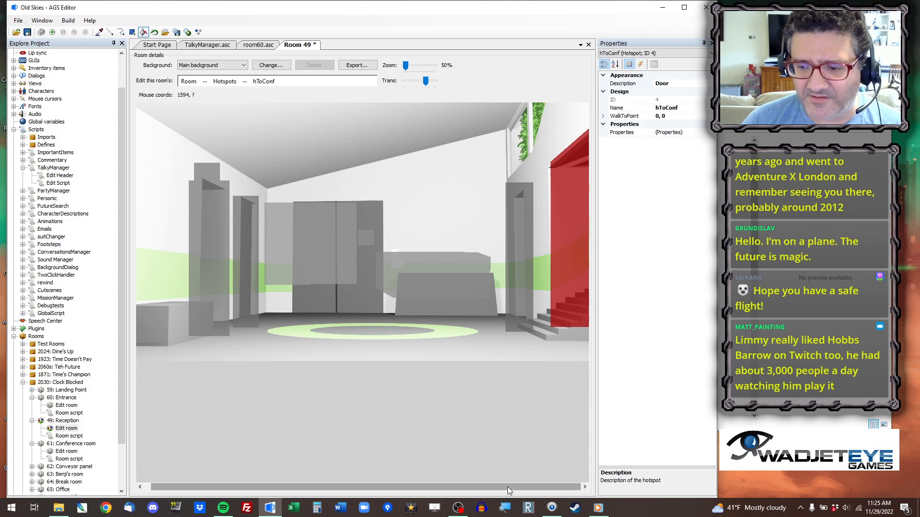
Trim the lower edge of the hToConf hotspot along the slope of the stairs and erase the part below.
{"action": "left_click", "coordinate": [110, 32]}
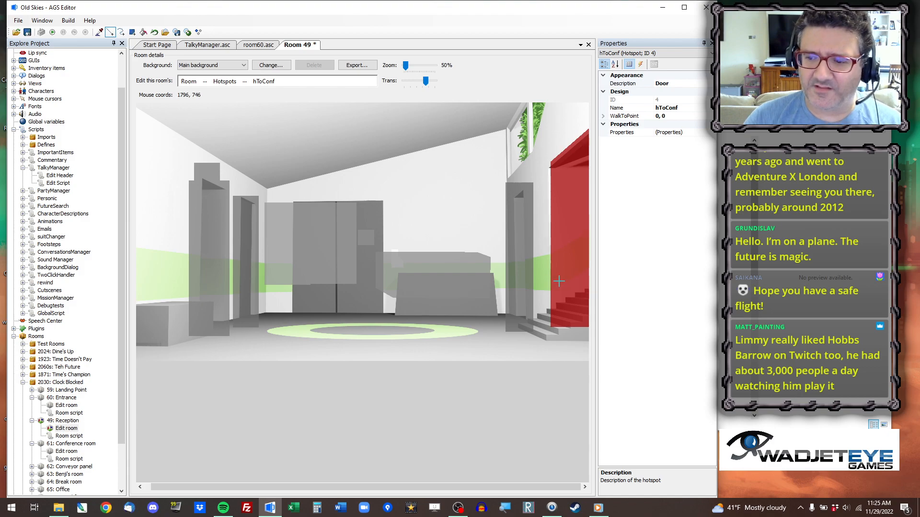
{"action": "left_click", "coordinate": [546, 309]}
{"action": "left_click", "coordinate": [143, 32]}
{"action": "right_click", "coordinate": [565, 323]}
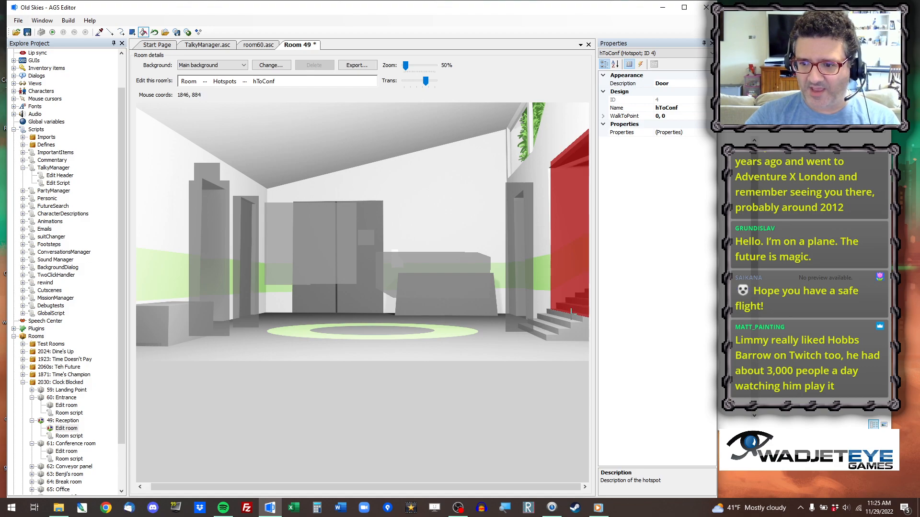
Cut erasing lines through the hToFarm hotspot along the sloped top, both sides and base of the narrow doorway.
{"action": "left_click", "coordinate": [111, 33]}
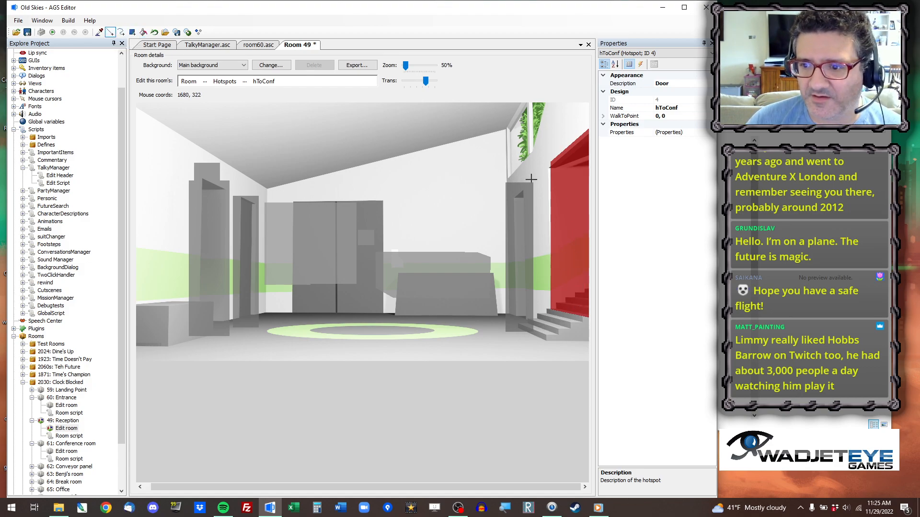
{"action": "scroll", "coordinate": [539, 228], "scroll_direction": "up", "scroll_amount": 3}
{"action": "left_click_drag", "start_coordinate": [276, 487], "coordinate": [539, 487]}
{"action": "left_click_drag", "start_coordinate": [584, 217], "coordinate": [585, 240]}
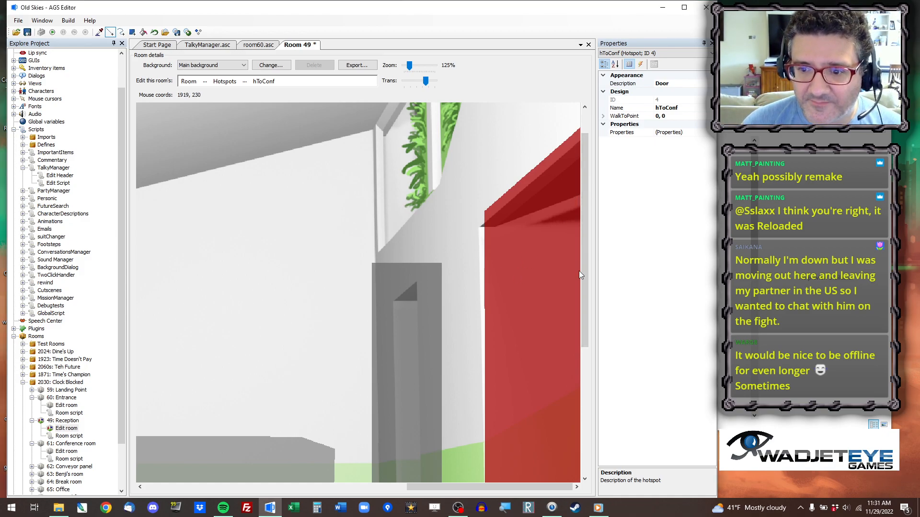
{"action": "left_click_drag", "start_coordinate": [585, 286], "coordinate": [588, 367]}
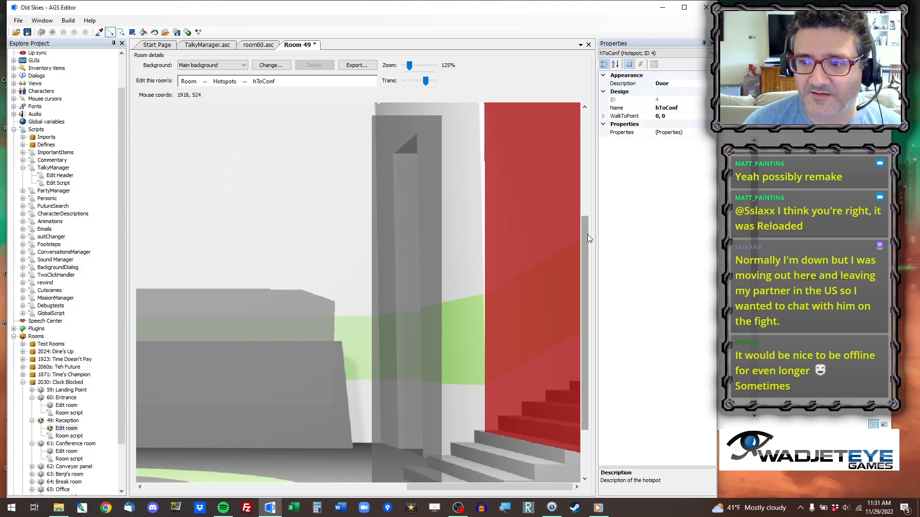
{"action": "left_click_drag", "start_coordinate": [589, 238], "coordinate": [587, 217]}
{"action": "left_click_drag", "start_coordinate": [440, 135], "coordinate": [353, 212]}
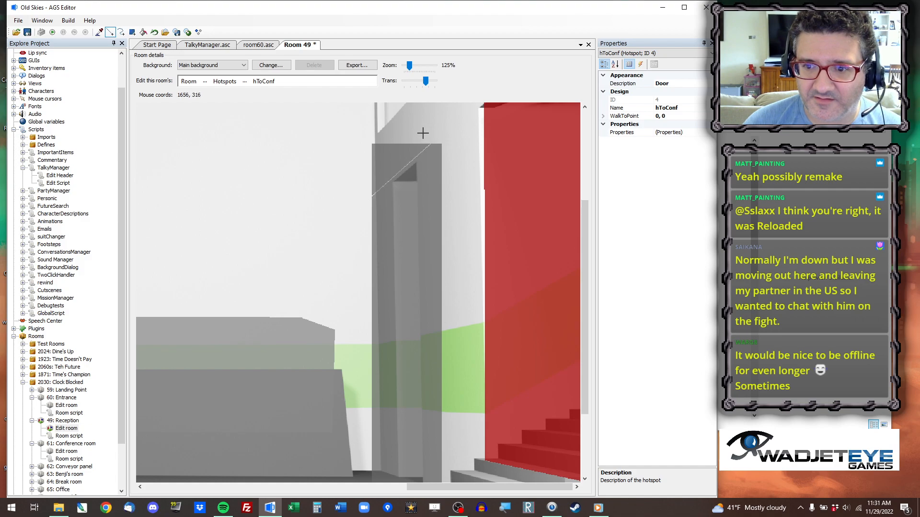
{"action": "mouse_move", "coordinate": [420, 132]}
{"action": "left_mouse_down"}
{"action": "mouse_move", "coordinate": [445, 378]}
{"action": "mouse_move", "coordinate": [425, 508]}
{"action": "left_mouse_up"}
{"action": "left_click_drag", "start_coordinate": [583, 320], "coordinate": [584, 381]}
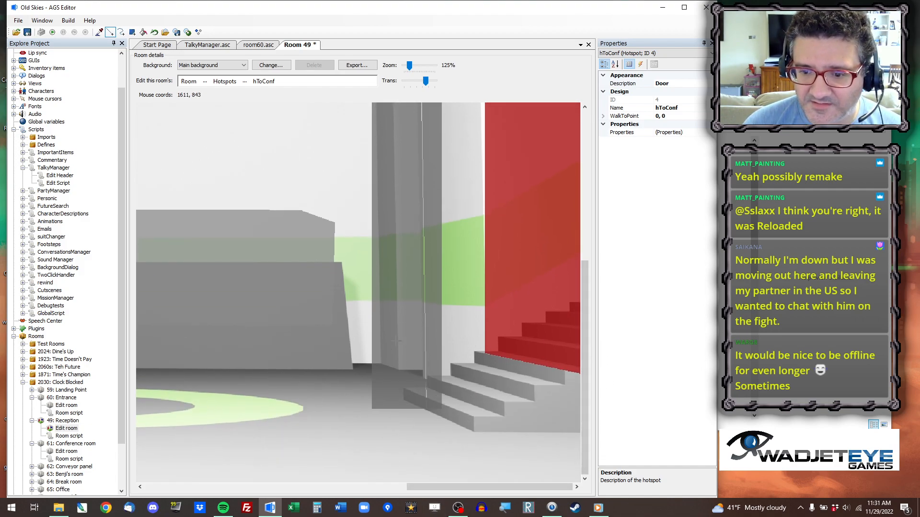
{"action": "right_click_drag", "start_coordinate": [366, 353], "coordinate": [447, 396]}
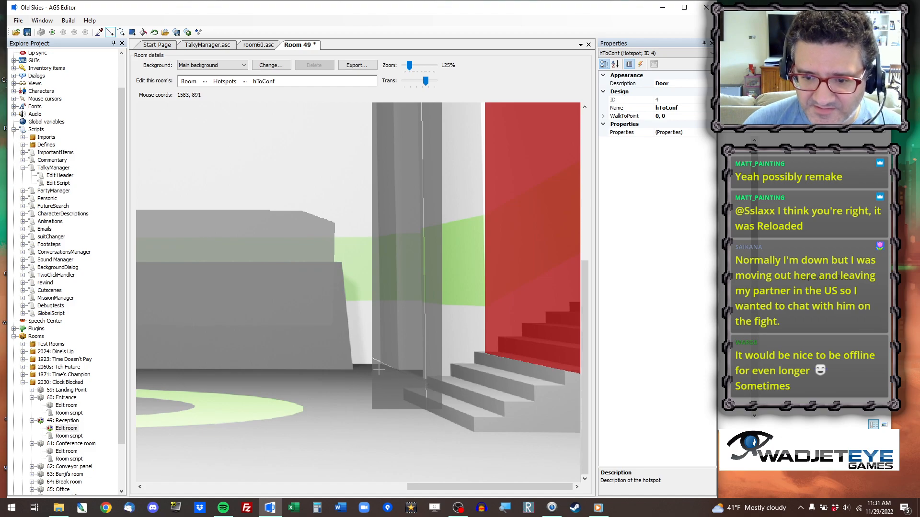
{"action": "left_click_drag", "start_coordinate": [378, 366], "coordinate": [374, 72]}
{"action": "left_click_drag", "start_coordinate": [587, 308], "coordinate": [588, 216]}
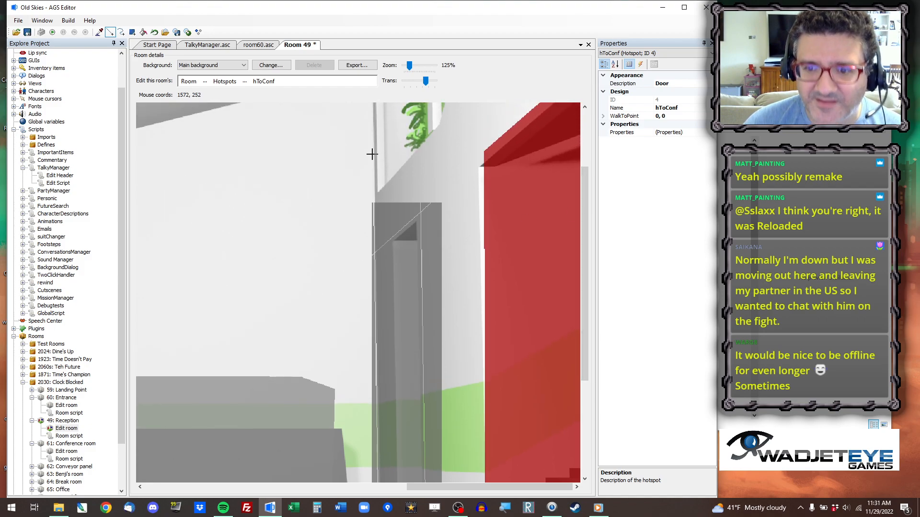
Erase the parts of the hToFarm hotspot outside the doorway outline, above, beside and below it.
{"action": "left_click", "coordinate": [143, 31]}
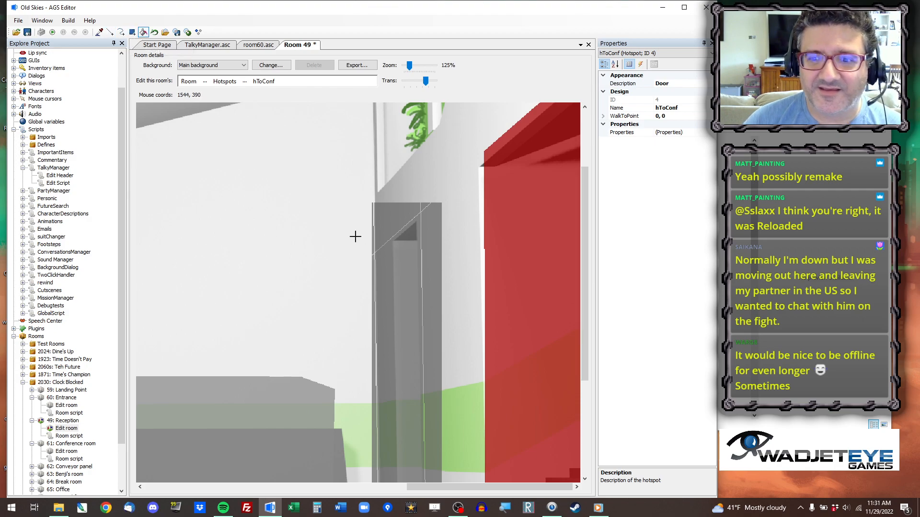
{"action": "left_click", "coordinate": [423, 204]}
{"action": "left_click", "coordinate": [431, 213]}
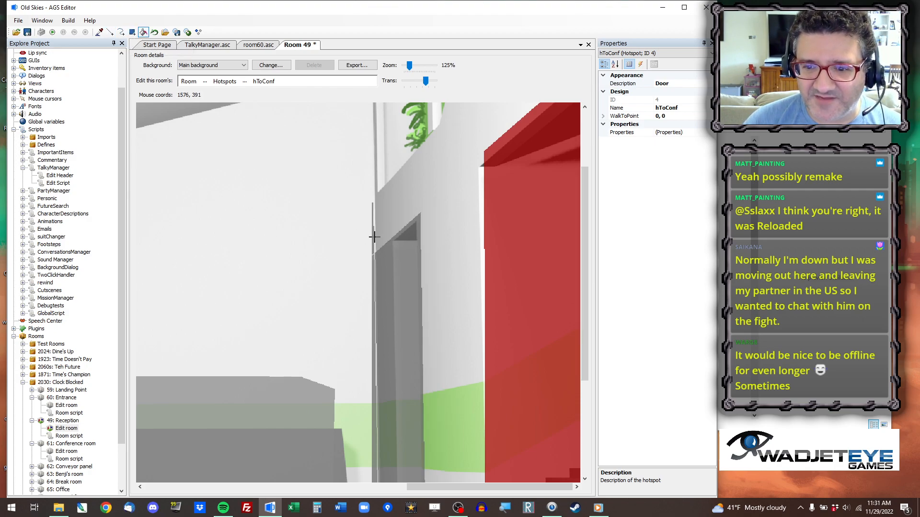
{"action": "left_click", "coordinate": [372, 236]}
{"action": "left_click", "coordinate": [372, 269]}
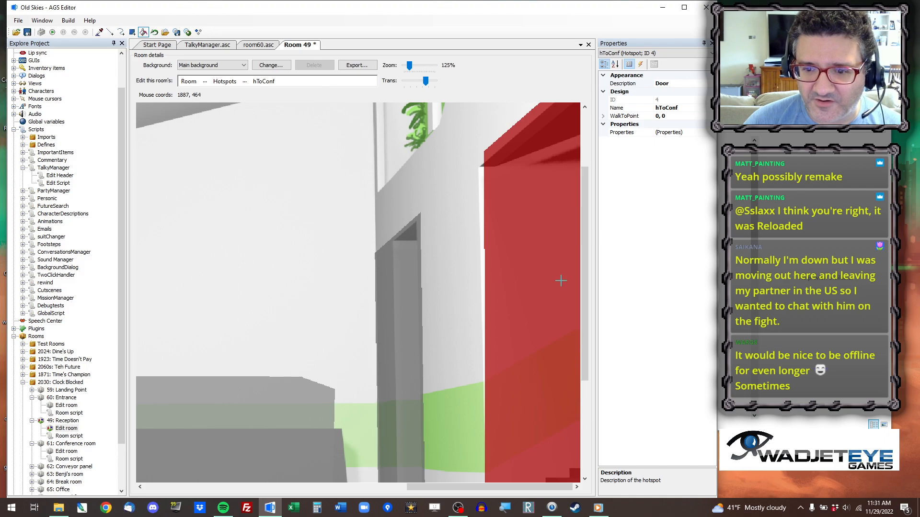
{"action": "left_click_drag", "start_coordinate": [584, 252], "coordinate": [585, 347]}
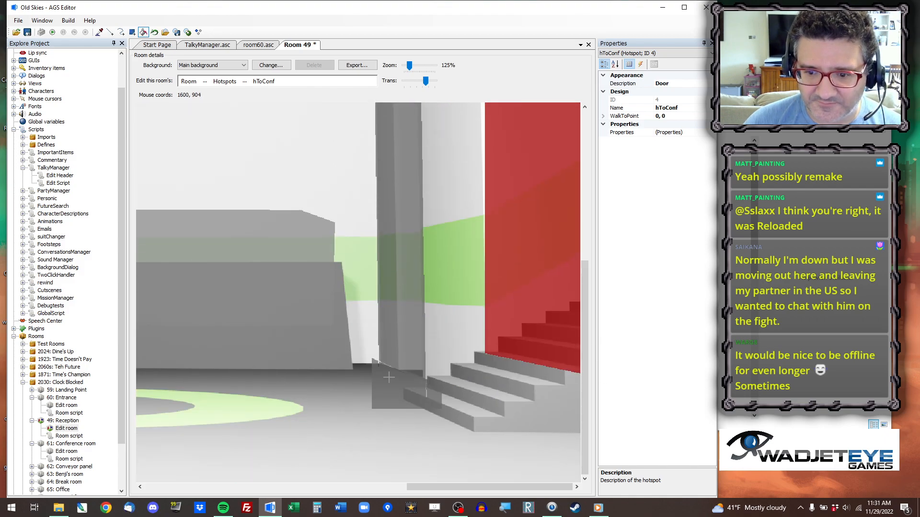
{"action": "left_click_drag", "start_coordinate": [453, 490], "coordinate": [381, 479]}
{"action": "scroll", "coordinate": [372, 277], "scroll_direction": "down", "scroll_amount": 1}
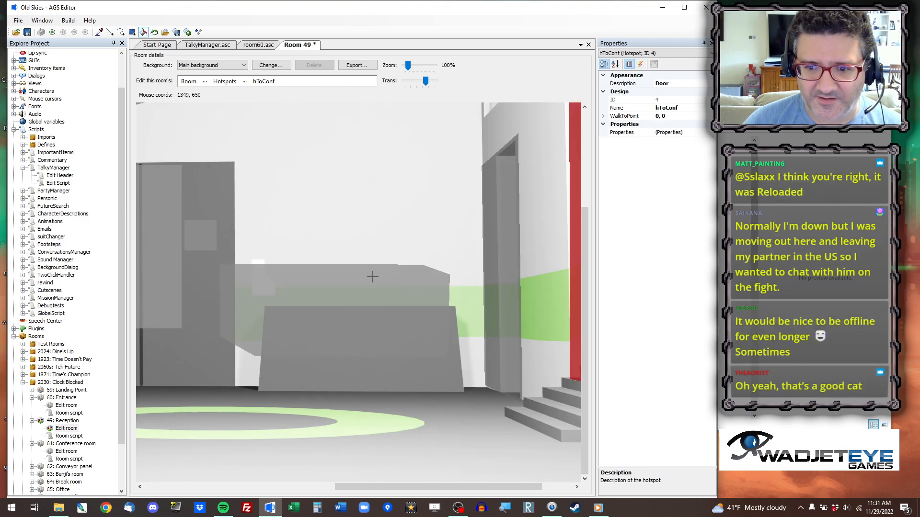
Pick the hTable hotspot and extend it with a rectangle covering the front of the reception desk.
{"action": "scroll", "coordinate": [372, 277], "scroll_direction": "down", "scroll_amount": 1}
{"action": "left_click", "coordinate": [99, 32]}
{"action": "left_click", "coordinate": [381, 386]}
{"action": "left_click", "coordinate": [356, 322]}
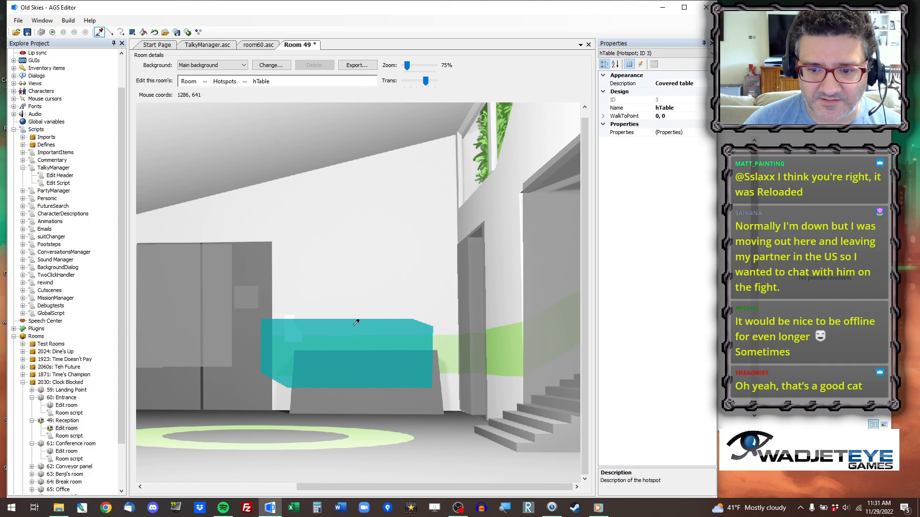
{"action": "left_click", "coordinate": [132, 32]}
{"action": "left_click_drag", "start_coordinate": [284, 338], "coordinate": [451, 421]}
Cut erasing lines through the hTable hotspot along the desk's slanted sides, top and base.
{"action": "left_click", "coordinate": [110, 32]}
{"action": "left_click_drag", "start_coordinate": [436, 326], "coordinate": [449, 445]}
{"action": "mouse_move", "coordinate": [453, 349]}
{"action": "left_mouse_down"}
{"action": "mouse_move", "coordinate": [260, 349]}
{"action": "mouse_move", "coordinate": [286, 430]}
{"action": "left_mouse_up"}
{"action": "right_click_drag", "start_coordinate": [278, 416], "coordinate": [473, 418]}
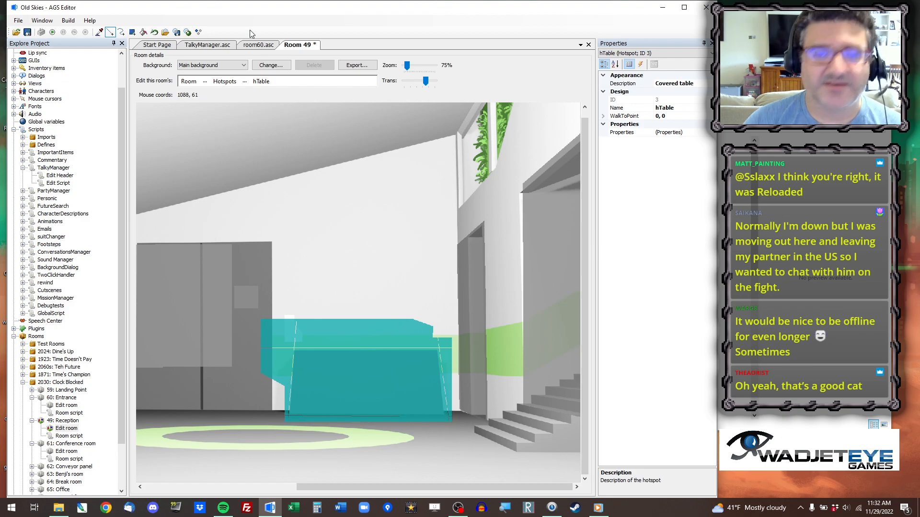
Erase the old hTable shape and the surplus around the desk outline, leaving only the desk front covered.
{"action": "left_click", "coordinate": [143, 33]}
{"action": "right_click", "coordinate": [357, 335]}
{"action": "right_click", "coordinate": [290, 339]}
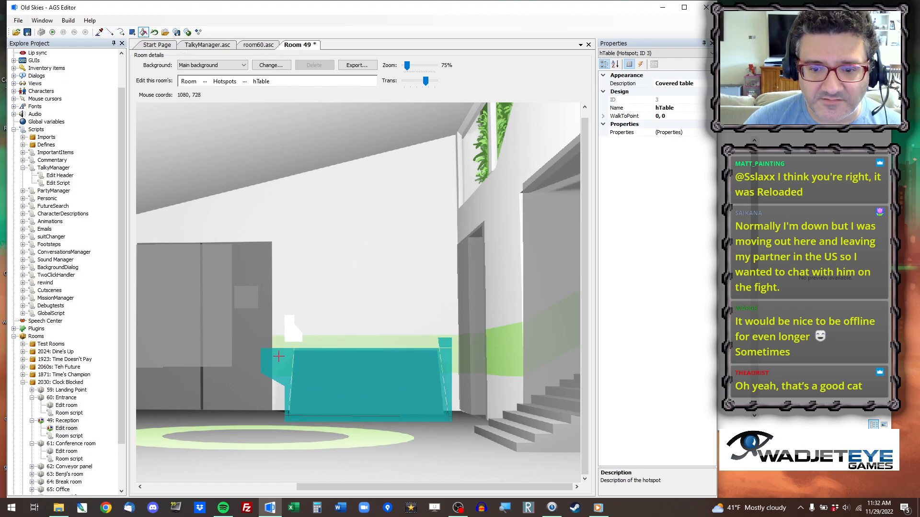
{"action": "right_click", "coordinate": [283, 370]}
{"action": "right_click", "coordinate": [445, 343]}
{"action": "right_click", "coordinate": [441, 382]}
{"action": "right_click", "coordinate": [420, 420]}
{"action": "right_click", "coordinate": [287, 418]}
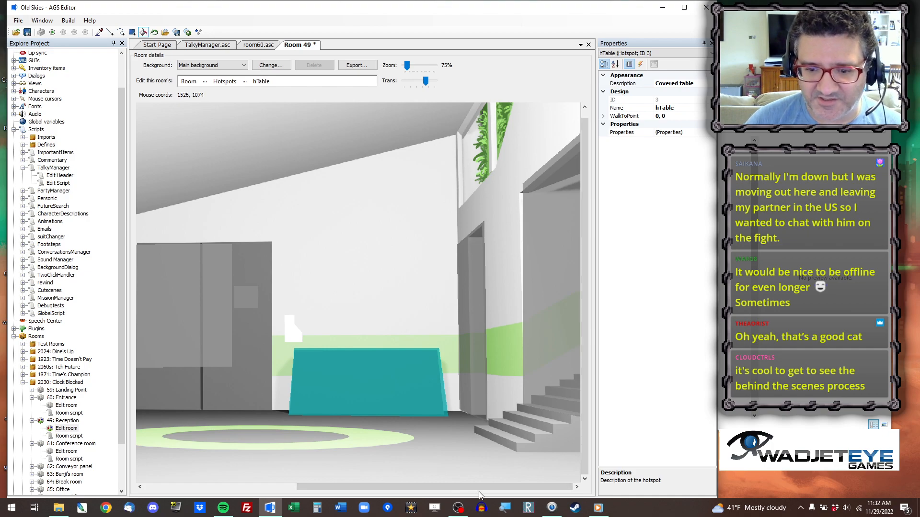
Pick the hPanel hotspot and redraw it as a rectangle over the small white panel above the desk's near end.
{"action": "left_click_drag", "start_coordinate": [459, 487], "coordinate": [421, 490]}
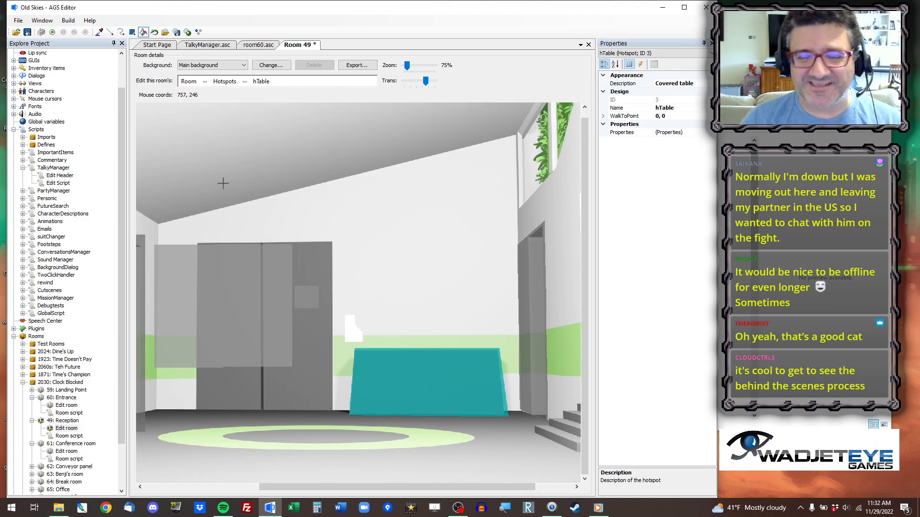
{"action": "left_click", "coordinate": [99, 32]}
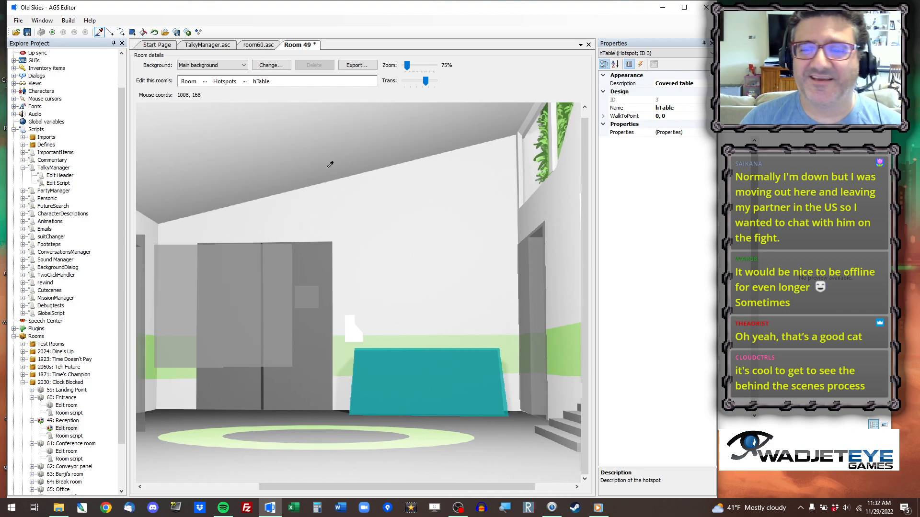
{"action": "left_click", "coordinate": [306, 294]}
{"action": "left_click", "coordinate": [134, 33]}
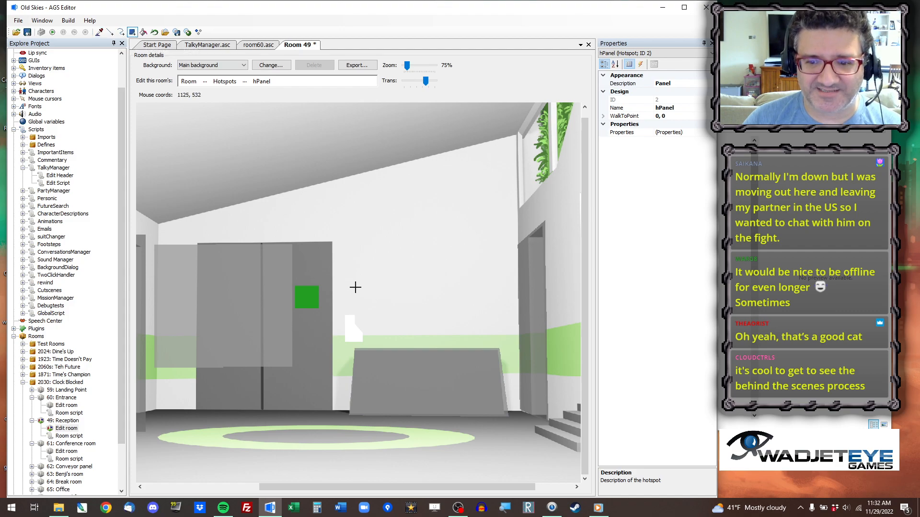
{"action": "left_click_drag", "start_coordinate": [341, 310], "coordinate": [369, 343]}
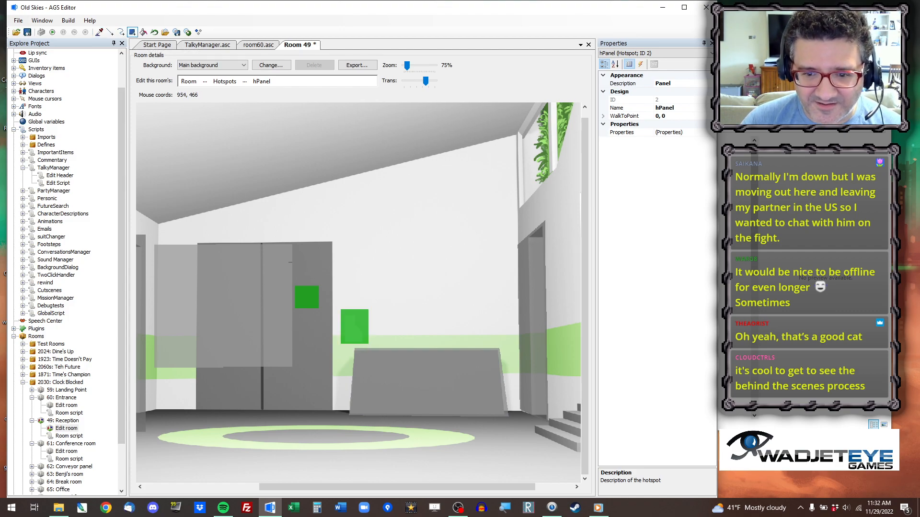
Cut the hPanel hotspot along the white panel's outline and clear the area around it.
{"action": "left_click", "coordinate": [110, 32]}
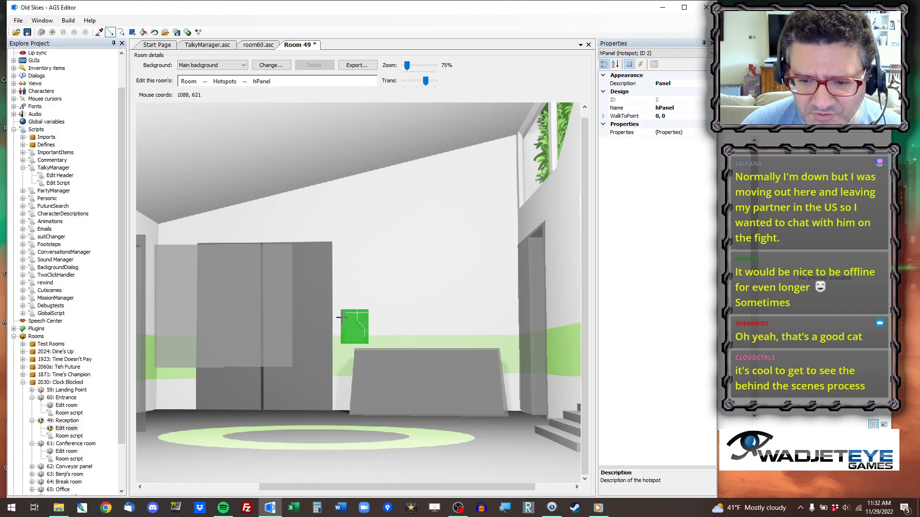
{"action": "left_click_drag", "start_coordinate": [343, 306], "coordinate": [343, 369]}
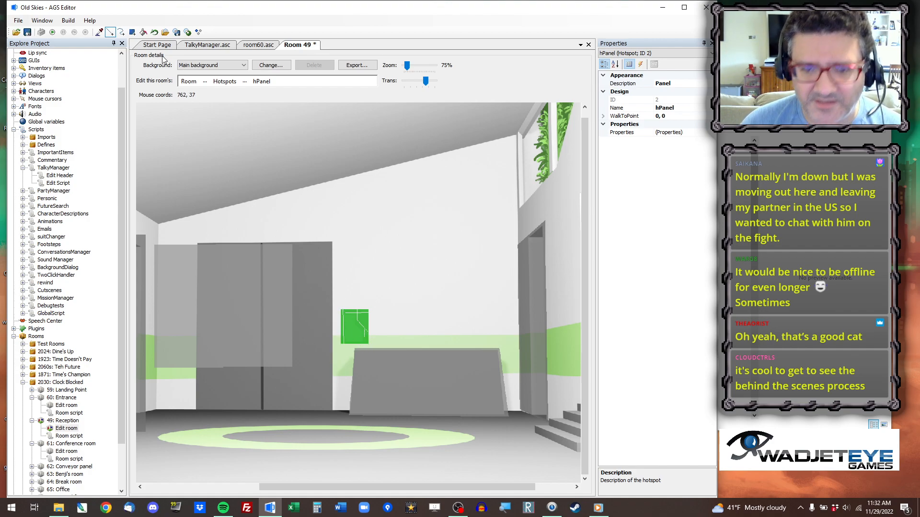
{"action": "left_click", "coordinate": [142, 32]}
{"action": "left_click", "coordinate": [363, 314]}
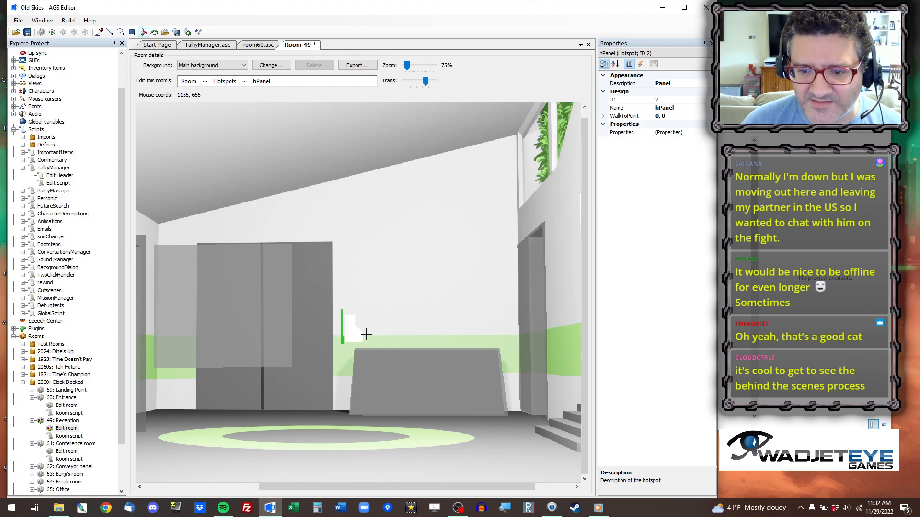
Erase the surplus strips of the hPanel hotspot on both sides of the white panel.
{"action": "scroll", "coordinate": [531, 278], "scroll_direction": "up", "scroll_amount": 4}
{"action": "left_click_drag", "start_coordinate": [585, 205], "coordinate": [586, 395]}
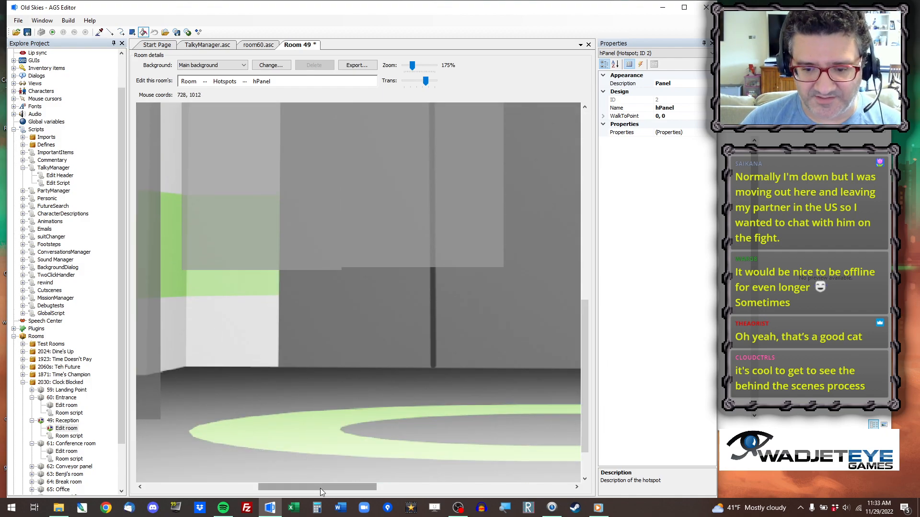
{"action": "left_click_drag", "start_coordinate": [317, 487], "coordinate": [400, 487]}
{"action": "left_click", "coordinate": [109, 32]}
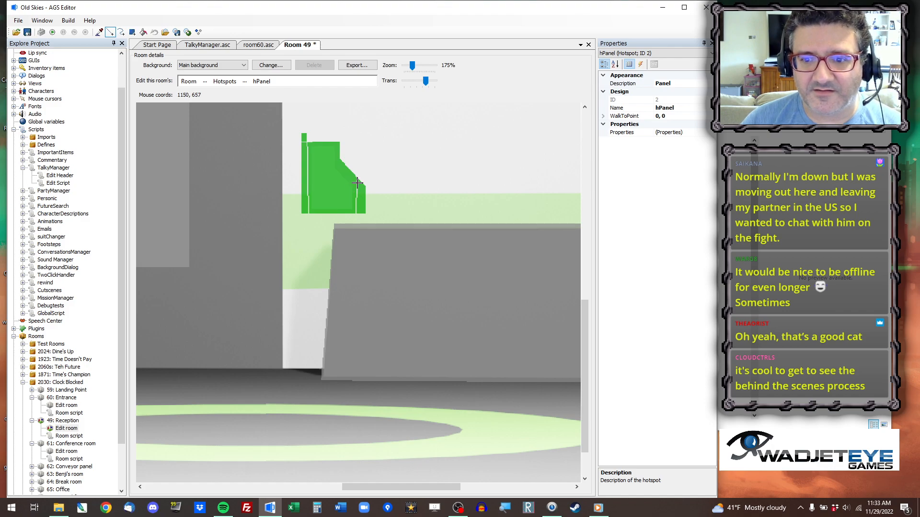
{"action": "left_click", "coordinate": [143, 32]}
{"action": "left_click", "coordinate": [303, 155]}
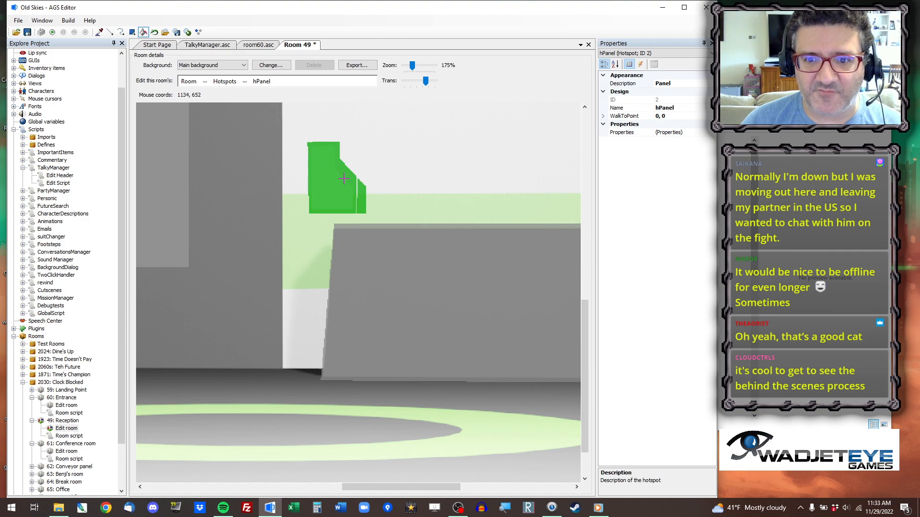
{"action": "left_click", "coordinate": [364, 193]}
Trim the stepped, slanted side of the hPanel hotspot to follow the white panel's edge.
{"action": "left_click", "coordinate": [112, 32]}
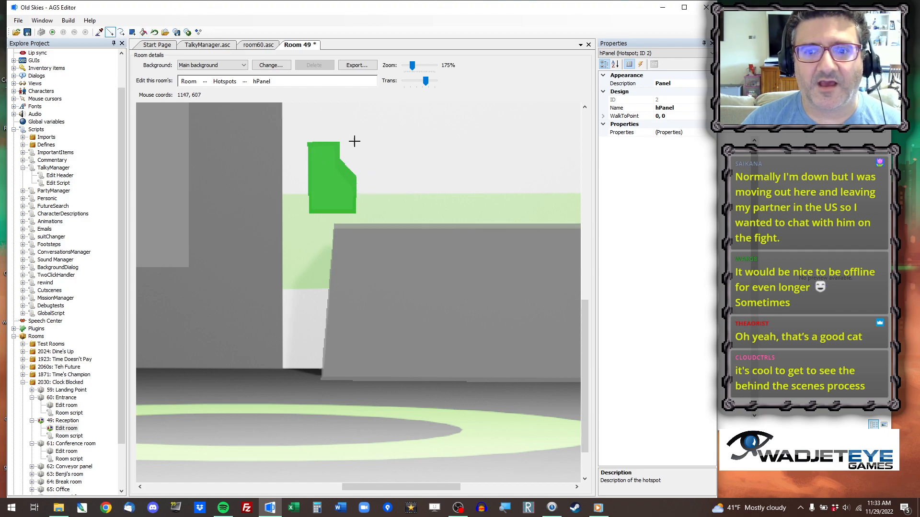
{"action": "mouse_move", "coordinate": [337, 137]}
{"action": "left_mouse_down"}
{"action": "mouse_move", "coordinate": [337, 164]}
{"action": "mouse_move", "coordinate": [361, 200]}
{"action": "mouse_move", "coordinate": [356, 191]}
{"action": "left_mouse_up"}
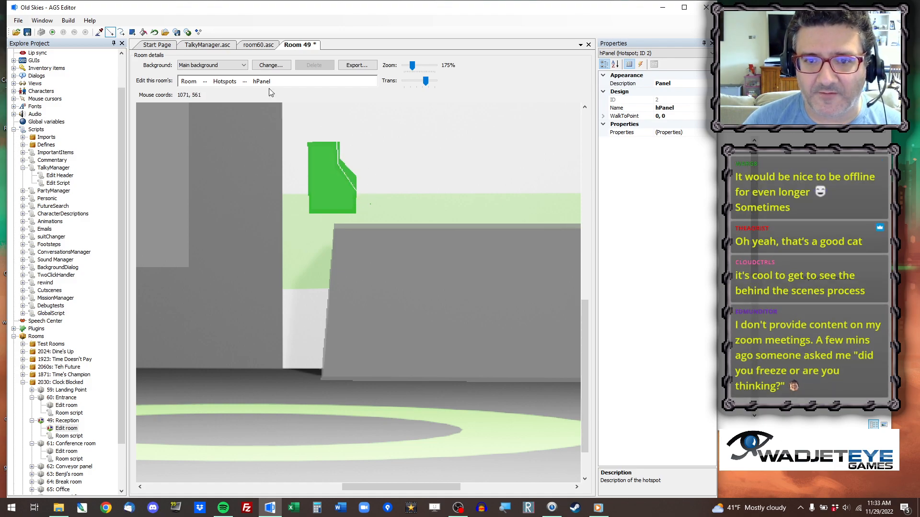
{"action": "left_click", "coordinate": [143, 32]}
{"action": "left_click", "coordinate": [347, 175]}
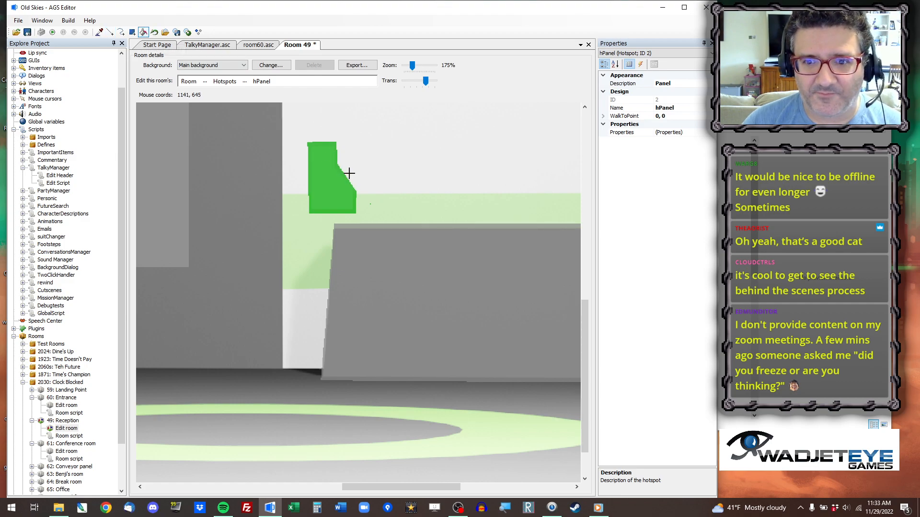
Erase the thin surplus strip along the straight vertical edge of the hPanel hotspot and the stray marks beside it.
{"action": "left_click", "coordinate": [132, 32]}
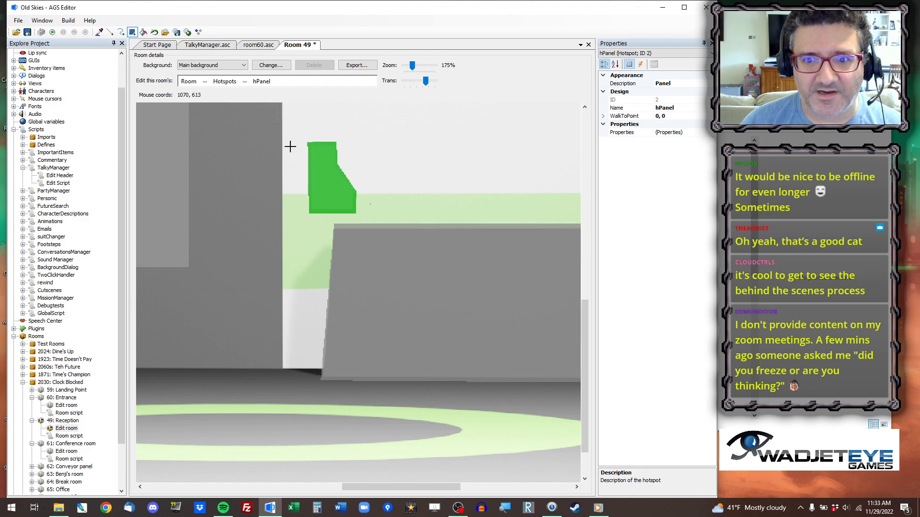
{"action": "mouse_move", "coordinate": [308, 200]}
{"action": "left_mouse_down"}
{"action": "mouse_move", "coordinate": [308, 117]}
{"action": "mouse_move", "coordinate": [294, 119]}
{"action": "left_mouse_up"}
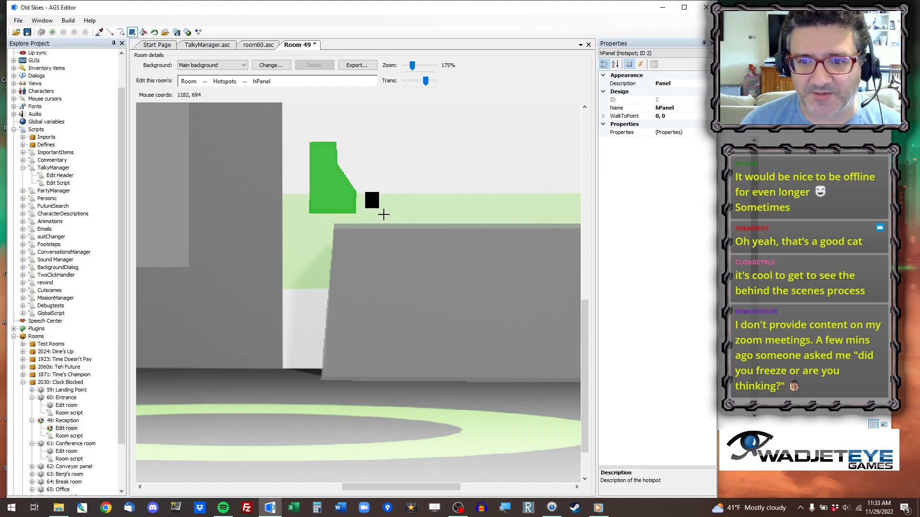
Pick the hDoor hotspot and draw it as a rectangle covering the large double doors in the back wall.
{"action": "scroll", "coordinate": [581, 325], "scroll_direction": "left", "scroll_amount": 5}
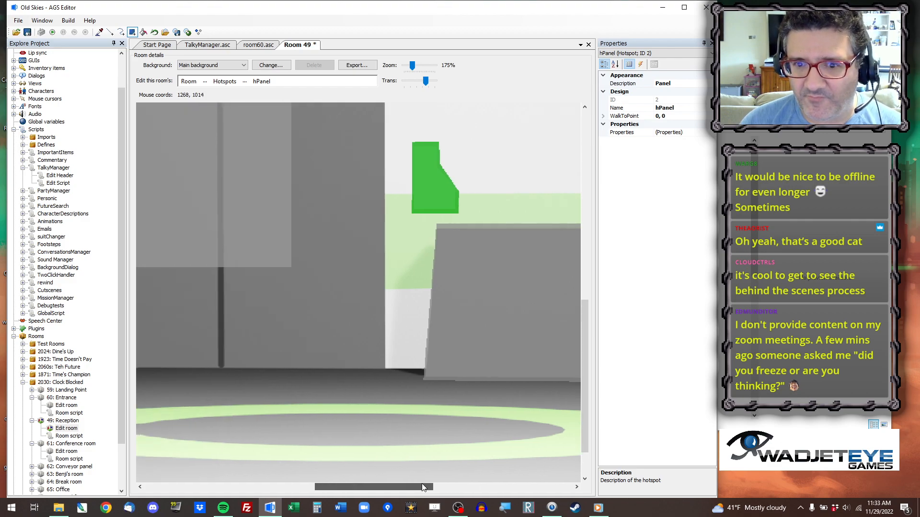
{"action": "scroll", "coordinate": [581, 316], "scroll_direction": "down", "scroll_amount": 4, "text": "ctrl"}
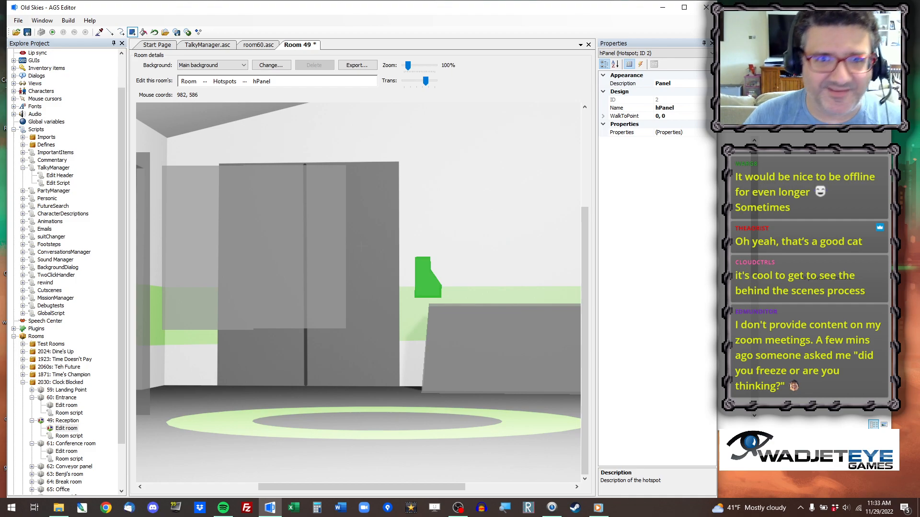
{"action": "left_click", "coordinate": [99, 33]}
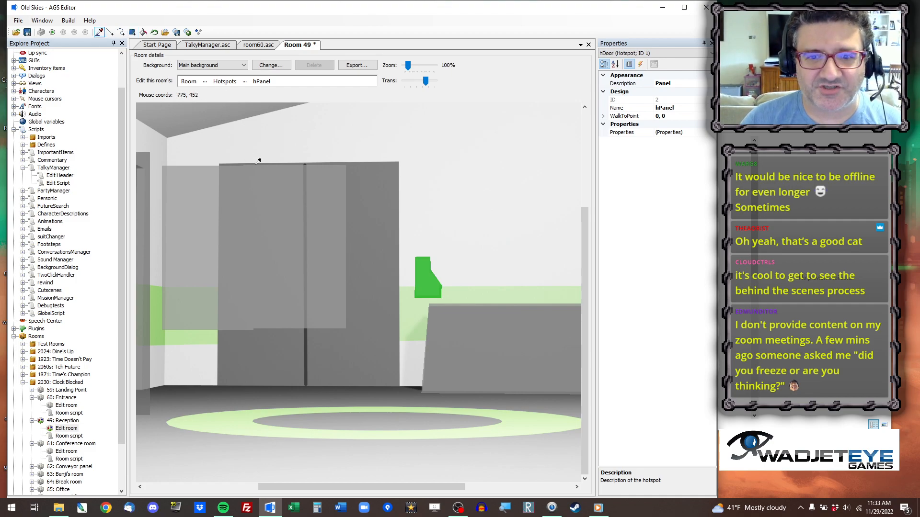
{"action": "left_click", "coordinate": [132, 33]}
{"action": "left_click_drag", "start_coordinate": [219, 163], "coordinate": [401, 388]}
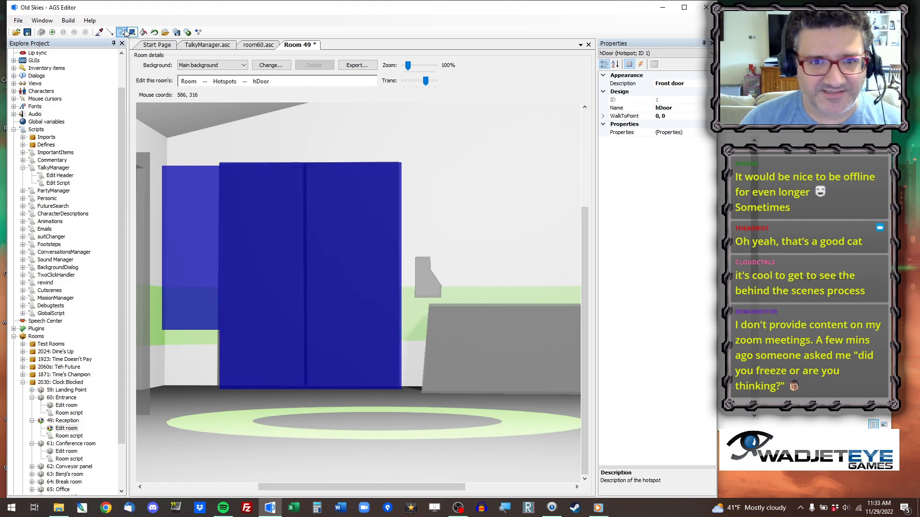
Cut the hDoor hotspot along the double doors' outer edge and clear the old area extending over the wall.
{"action": "left_click", "coordinate": [110, 32]}
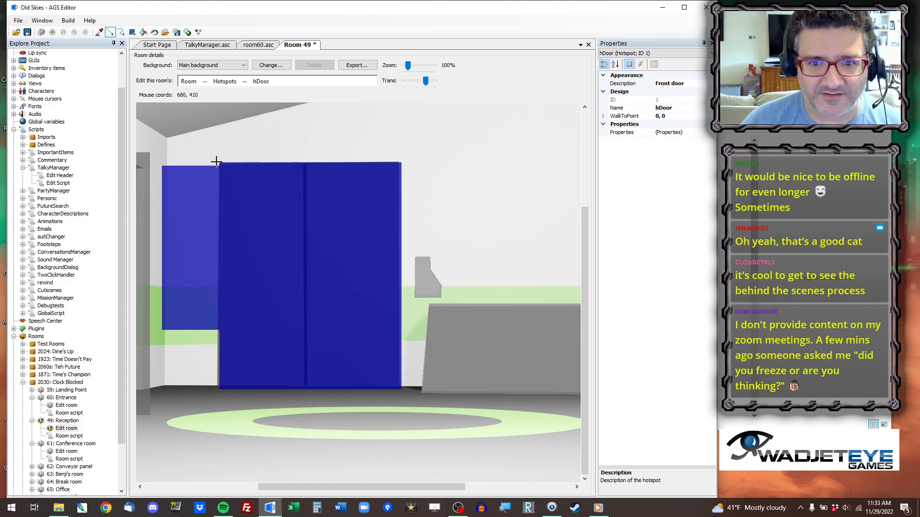
{"action": "left_click_drag", "start_coordinate": [218, 155], "coordinate": [219, 424]}
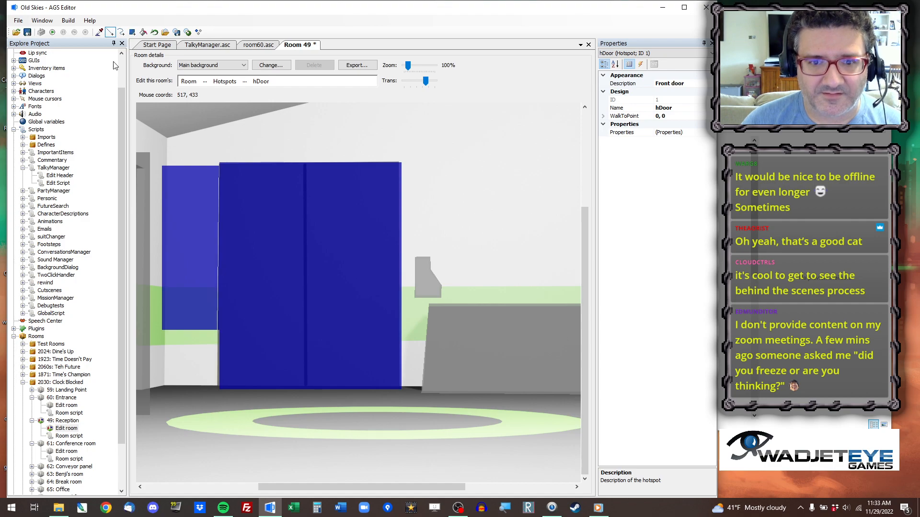
{"action": "left_click", "coordinate": [143, 32]}
{"action": "right_click", "coordinate": [211, 212]}
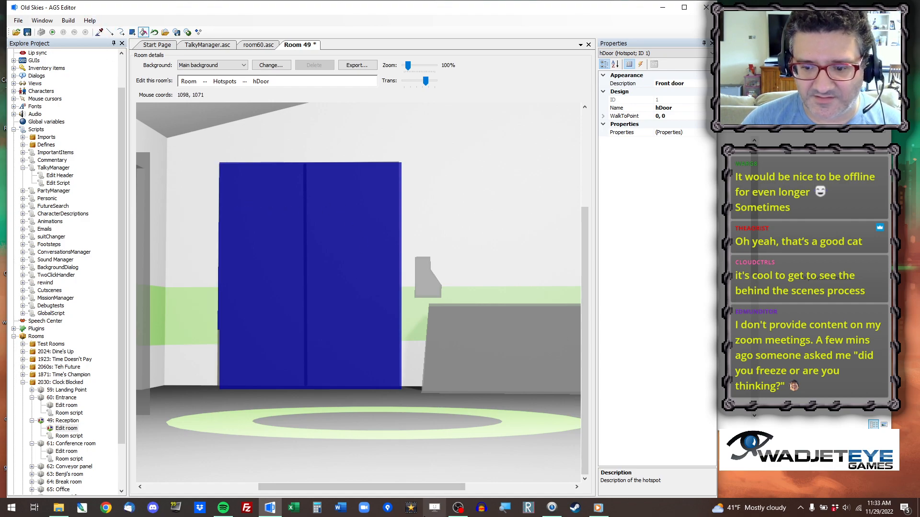
Cut the hotspot around the narrow far doorway along its frame and clear the surplus areas outside the opening.
{"action": "left_click_drag", "start_coordinate": [420, 490], "coordinate": [307, 489]}
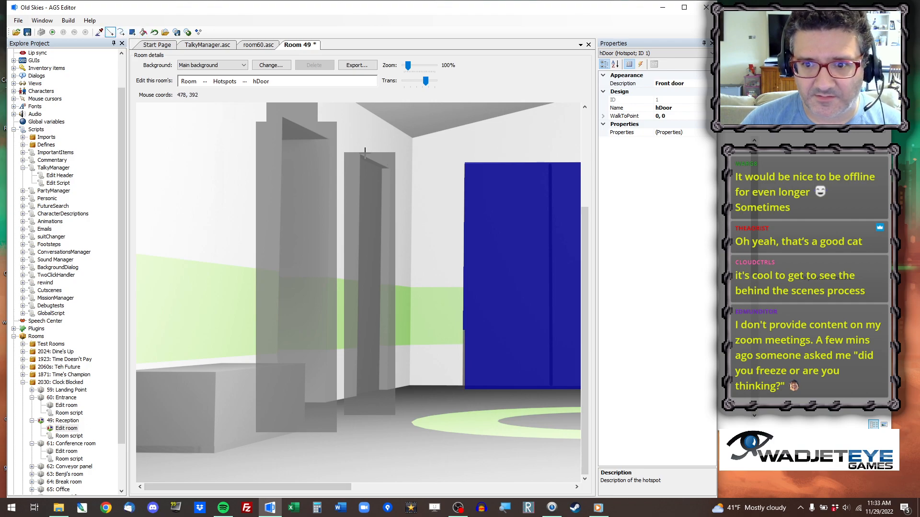
{"action": "left_click", "coordinate": [353, 150]}
{"action": "left_click", "coordinate": [393, 168]}
{"action": "left_click", "coordinate": [389, 147]}
{"action": "left_click_drag", "start_coordinate": [387, 446], "coordinate": [387, 446]}
{"action": "left_click_drag", "start_coordinate": [411, 386], "coordinate": [359, 102]}
{"action": "left_click", "coordinate": [143, 31]}
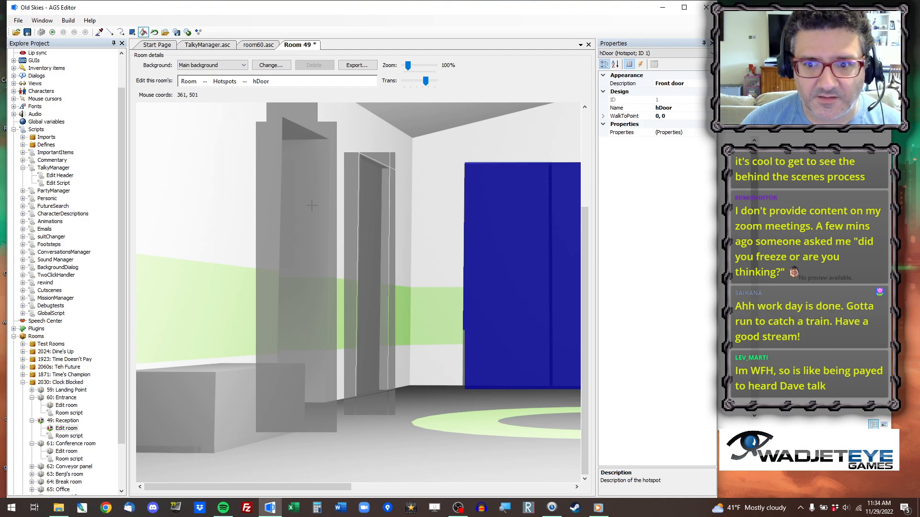
{"action": "left_click", "coordinate": [348, 170]}
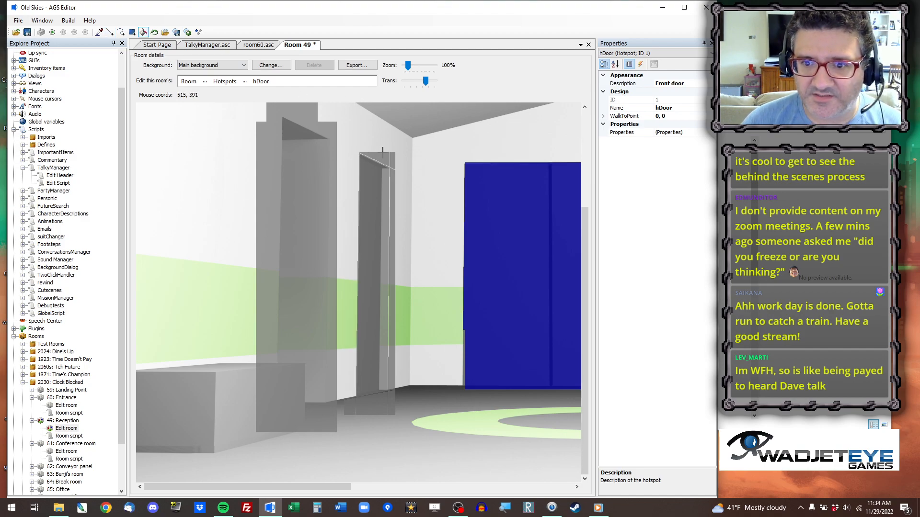
{"action": "left_click", "coordinate": [390, 175]}
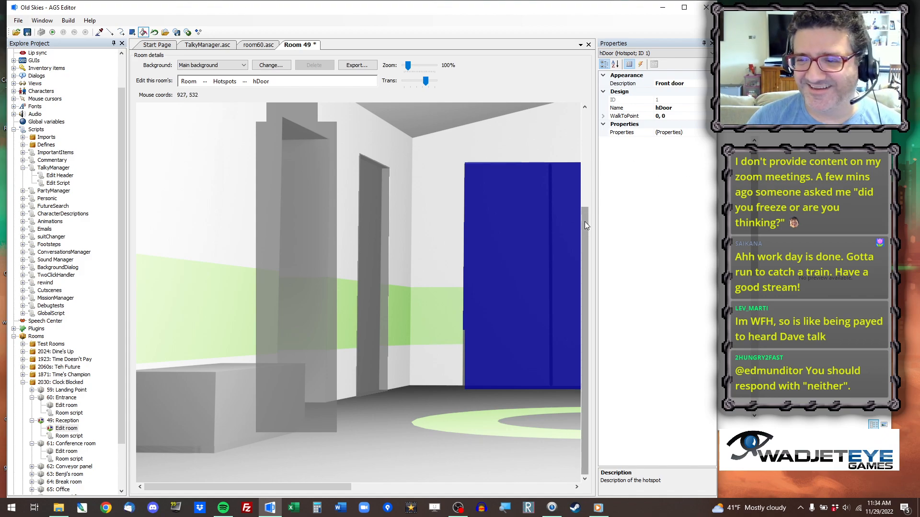
Cut the hotspot around the wider near doorway along its slanted top and sides, and clear the surplus outside it.
{"action": "left_click_drag", "start_coordinate": [588, 219], "coordinate": [596, 204]}
{"action": "left_click", "coordinate": [110, 32]}
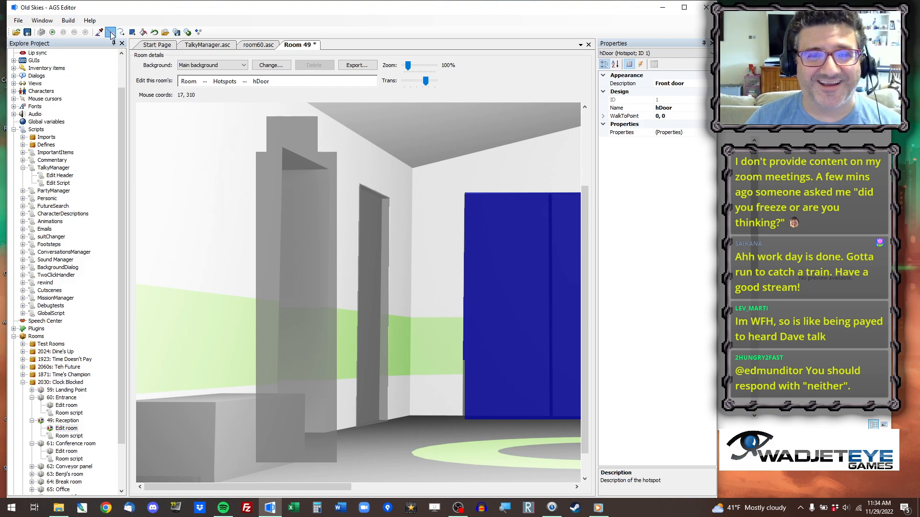
{"action": "left_click_drag", "start_coordinate": [261, 133], "coordinate": [303, 395]}
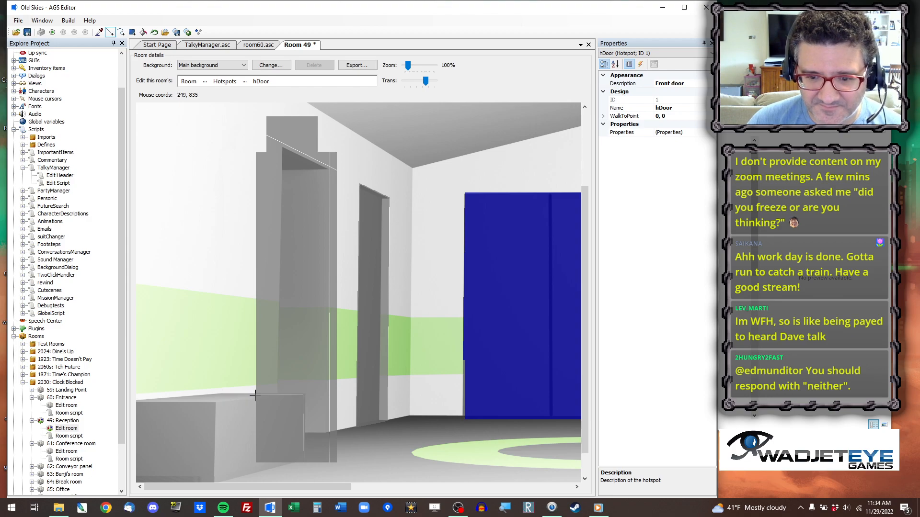
{"action": "left_click_drag", "start_coordinate": [285, 112], "coordinate": [273, 479]}
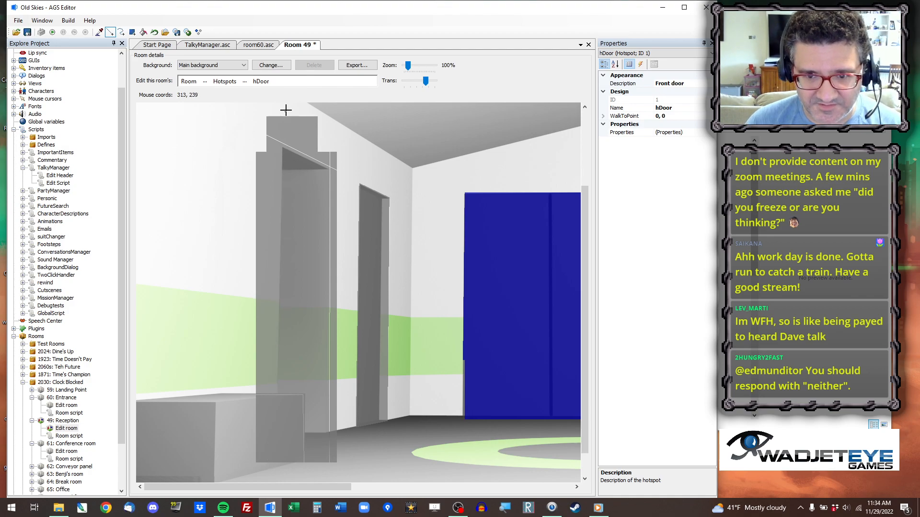
{"action": "mouse_move", "coordinate": [281, 108]}
{"action": "right_mouse_down"}
{"action": "mouse_move", "coordinate": [285, 474]}
{"action": "mouse_move", "coordinate": [272, 483]}
{"action": "right_mouse_up"}
{"action": "key", "text": "Escape"}
{"action": "left_click", "coordinate": [143, 32]}
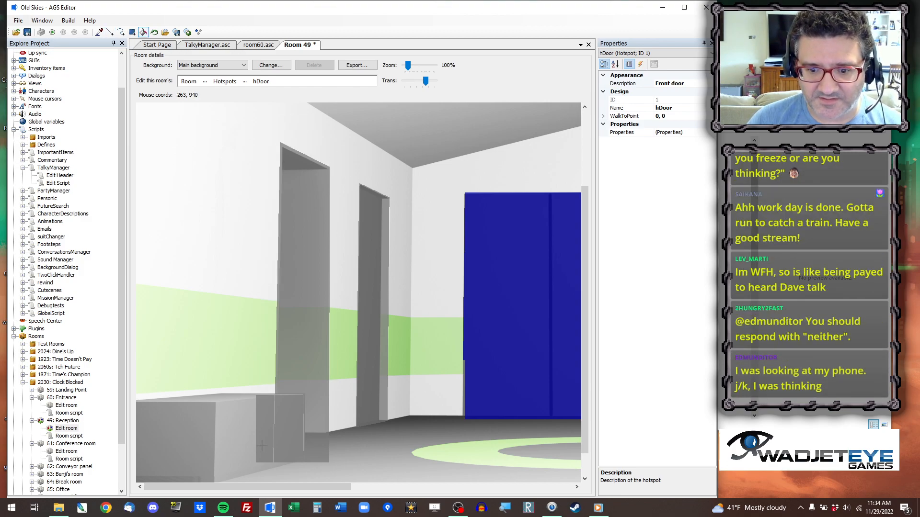
Switch the room editing to Walk-behinds and erase the outdated walk-behind rectangle over the two side-wall doorways.
{"action": "scroll", "coordinate": [480, 367], "scroll_direction": "down", "scroll_amount": 3}
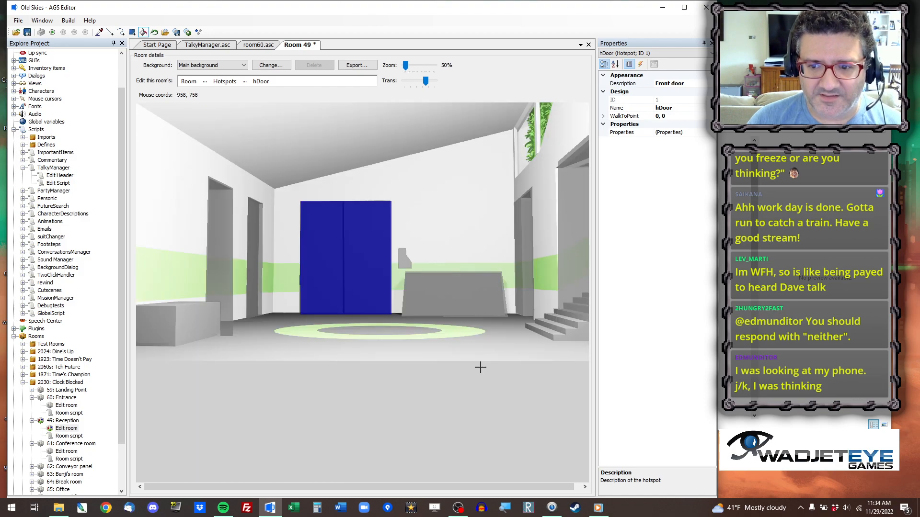
{"action": "scroll", "coordinate": [480, 367], "scroll_direction": "up", "scroll_amount": 1}
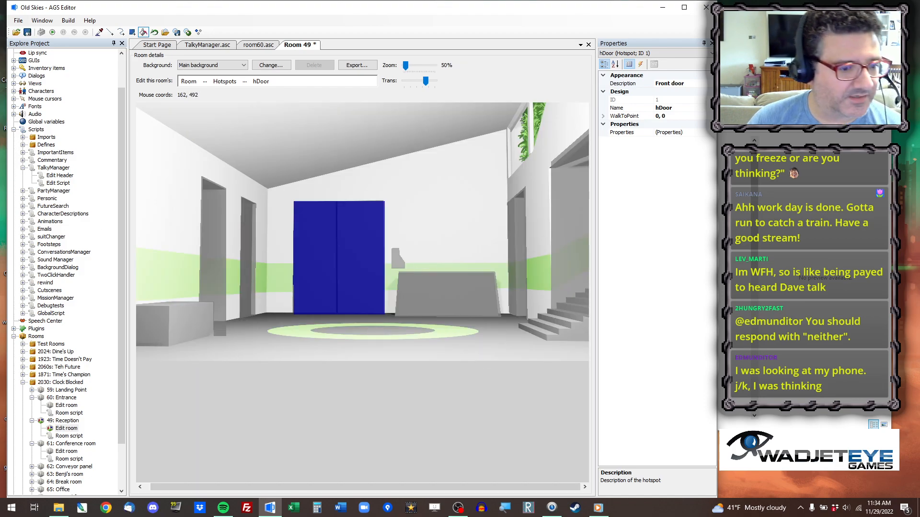
{"action": "left_click", "coordinate": [205, 81]}
{"action": "left_click", "coordinate": [245, 177]}
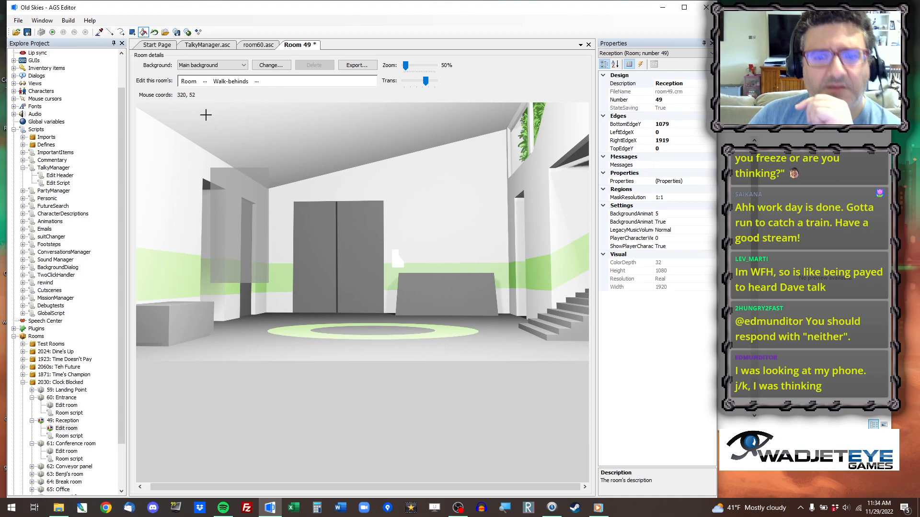
{"action": "left_click", "coordinate": [143, 32]}
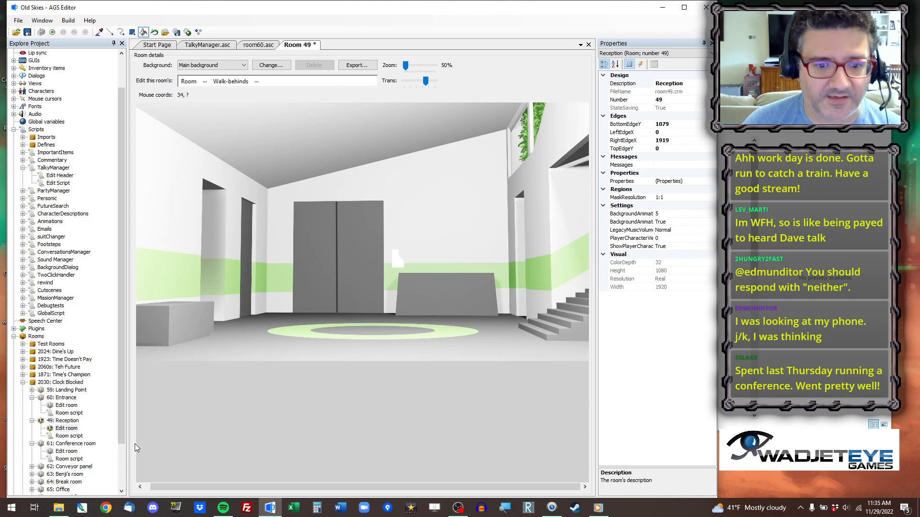
Open the Reception room's script and review the room_Load function's front door animation and character placement code.
{"action": "double_click", "coordinate": [79, 437]}
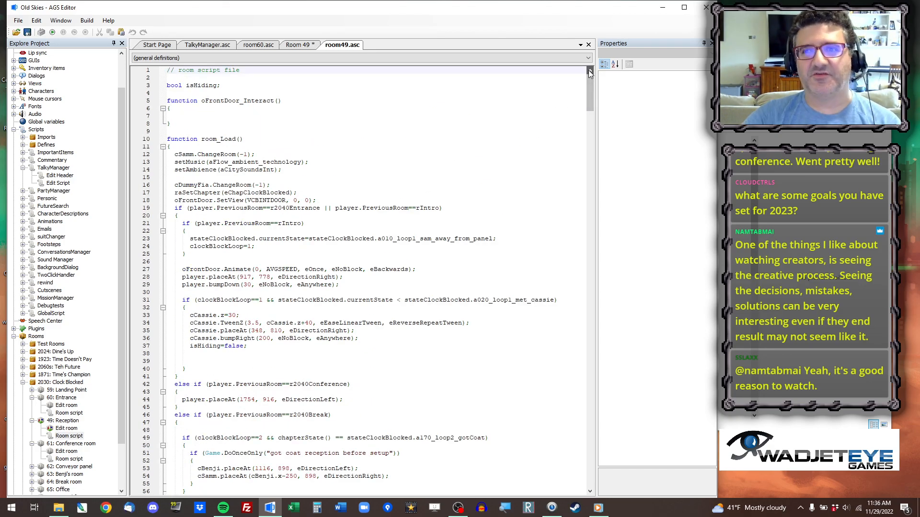
{"action": "scroll", "coordinate": [588, 77], "scroll_direction": "down", "scroll_amount": 1}
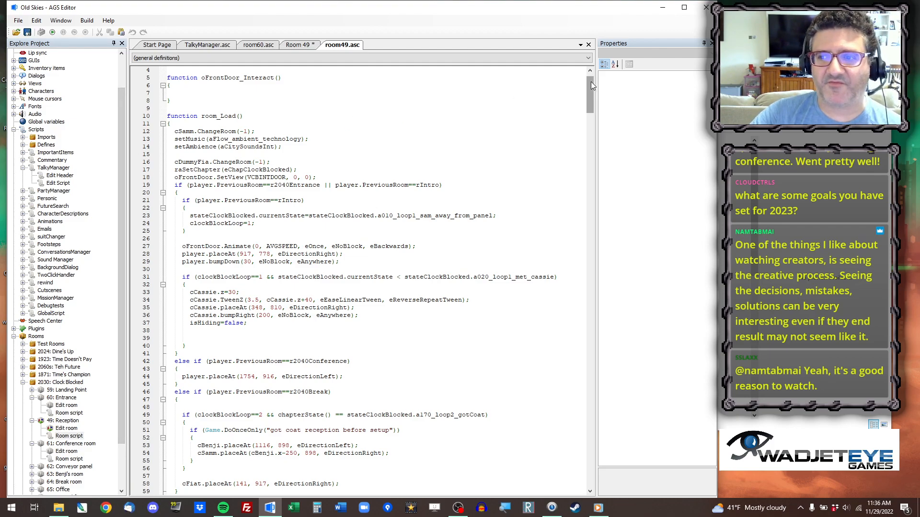
{"action": "scroll", "coordinate": [590, 88], "scroll_direction": "up", "scroll_amount": 1}
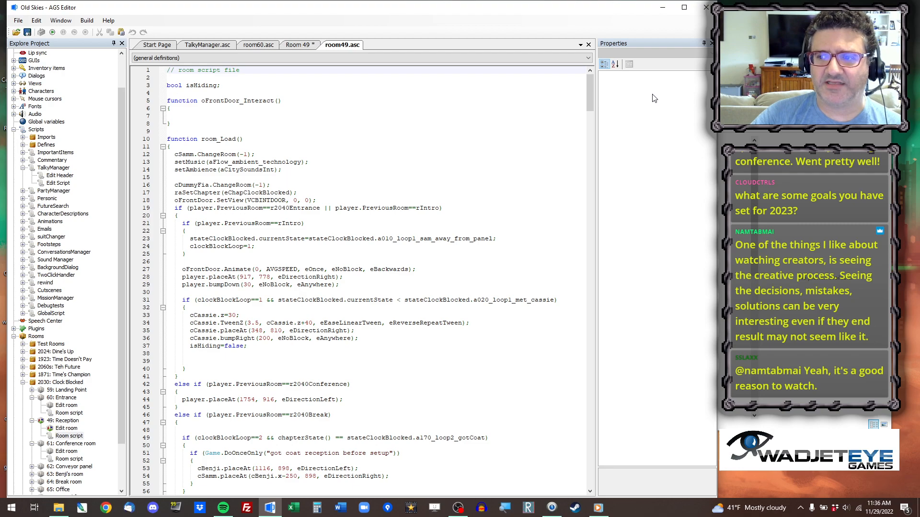
{"action": "scroll", "coordinate": [234, 239], "scroll_direction": "down", "scroll_amount": 1}
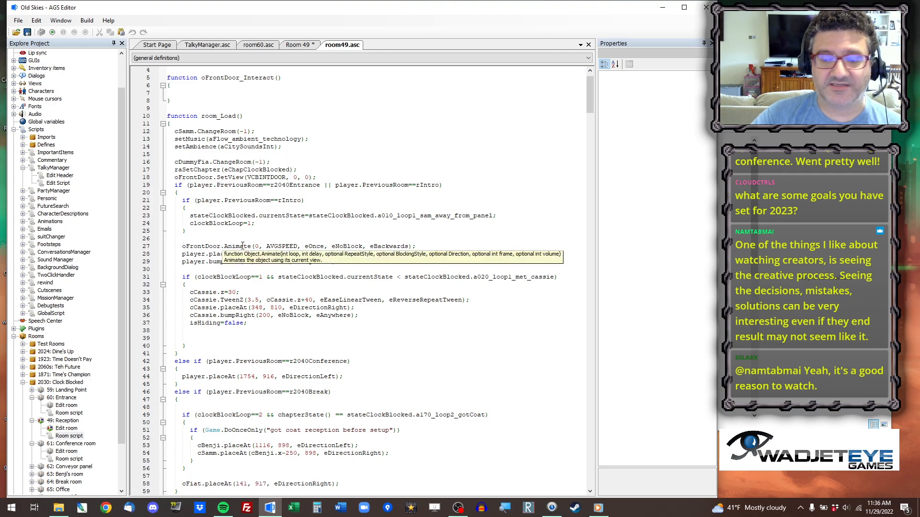
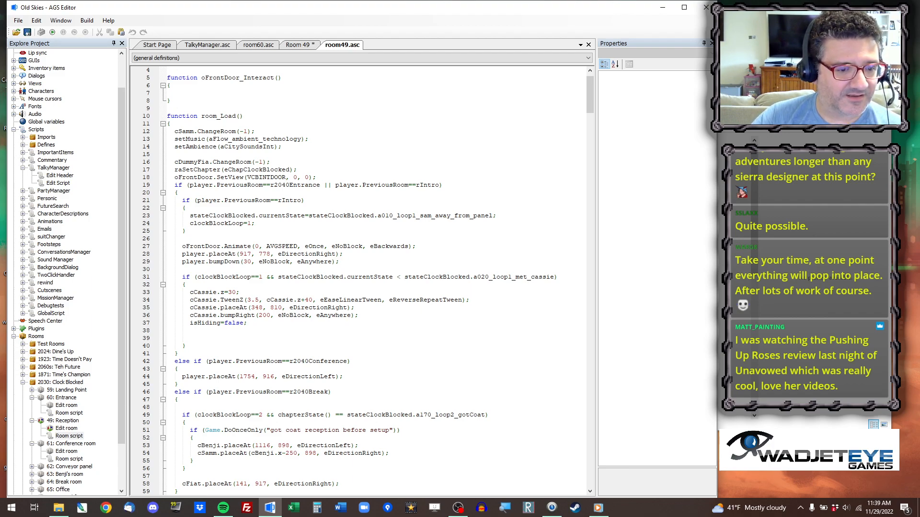
Switch the room editing to Walkable areas and copy the coordinates at the foot of the front doors for the player.placeAt line.
{"action": "left_click", "coordinate": [422, 252]}
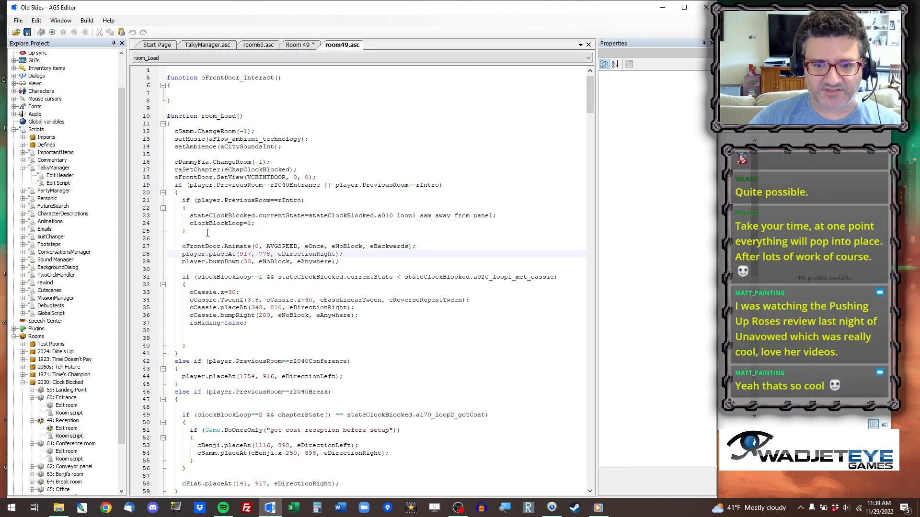
{"action": "left_click", "coordinate": [244, 191]}
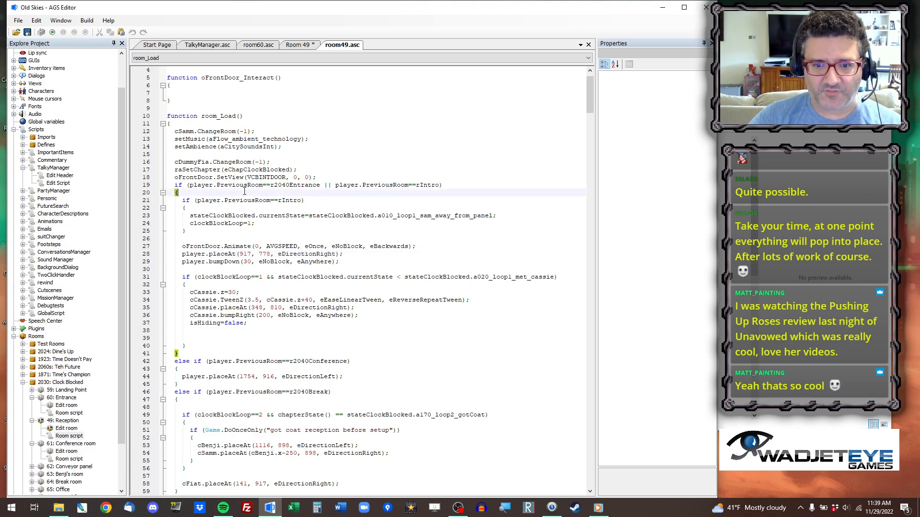
{"action": "left_click", "coordinate": [304, 45]}
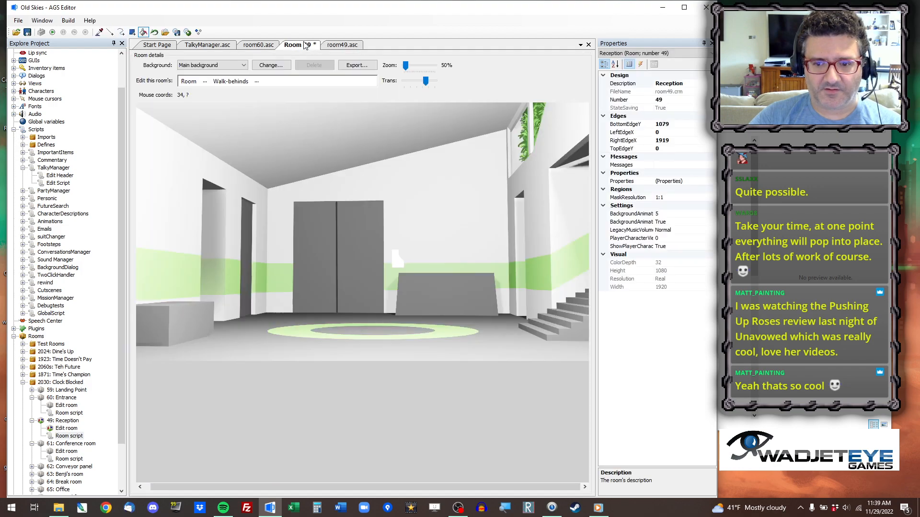
{"action": "left_click", "coordinate": [204, 81]}
{"action": "left_click", "coordinate": [249, 159]}
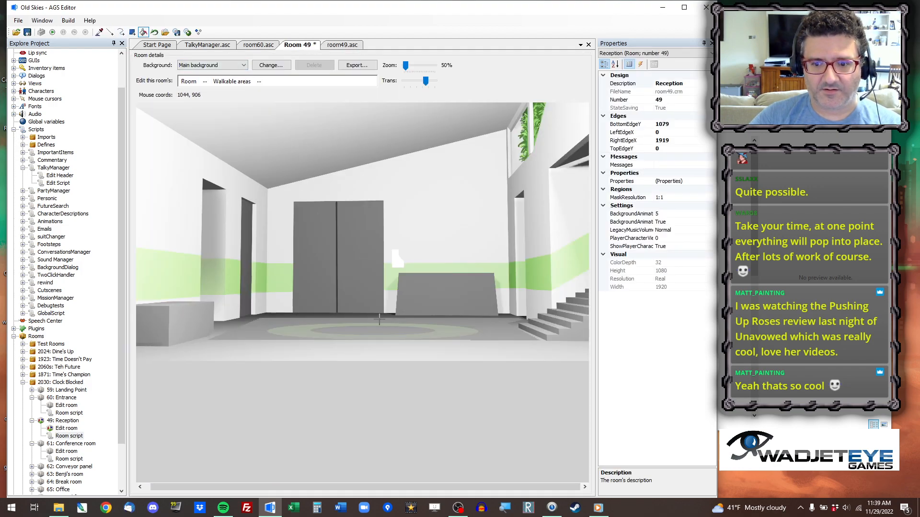
{"action": "right_click", "coordinate": [336, 309]}
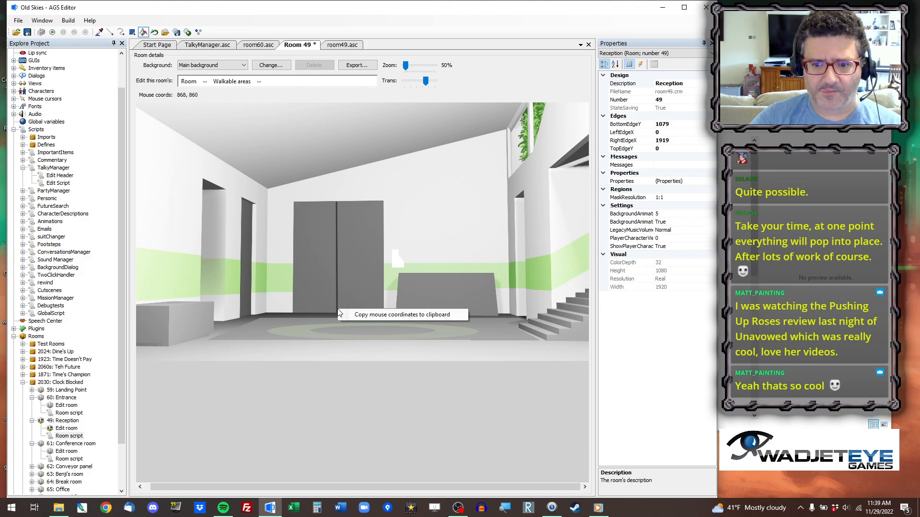
{"action": "left_click", "coordinate": [364, 316]}
{"action": "left_click", "coordinate": [344, 42]}
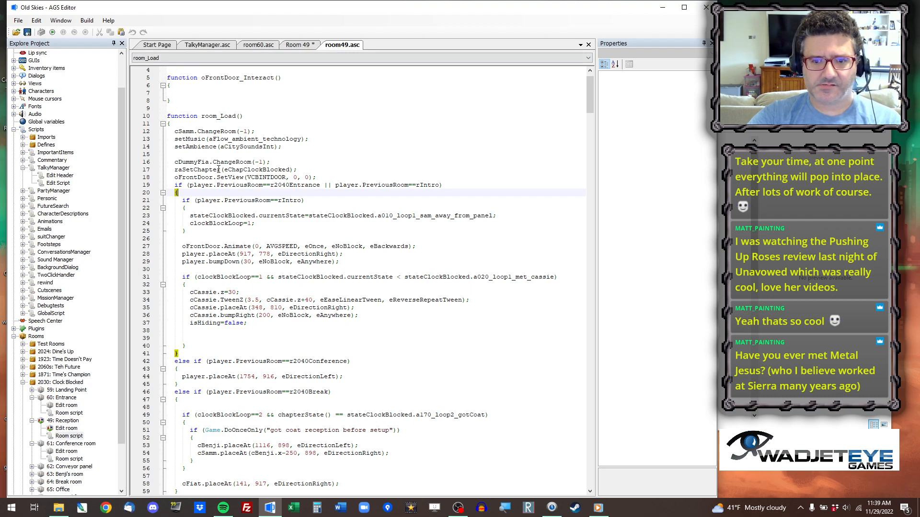
{"action": "left_click", "coordinate": [242, 254]}
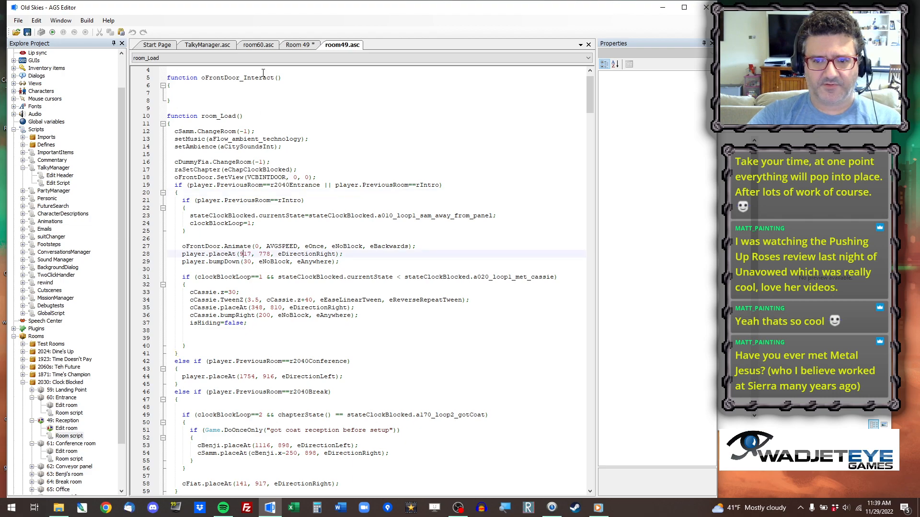
Switch the room editing to Objects and move oFrontDoor onto the grey double doors in the back wall, at about 679, 874.
{"action": "left_click", "coordinate": [298, 45]}
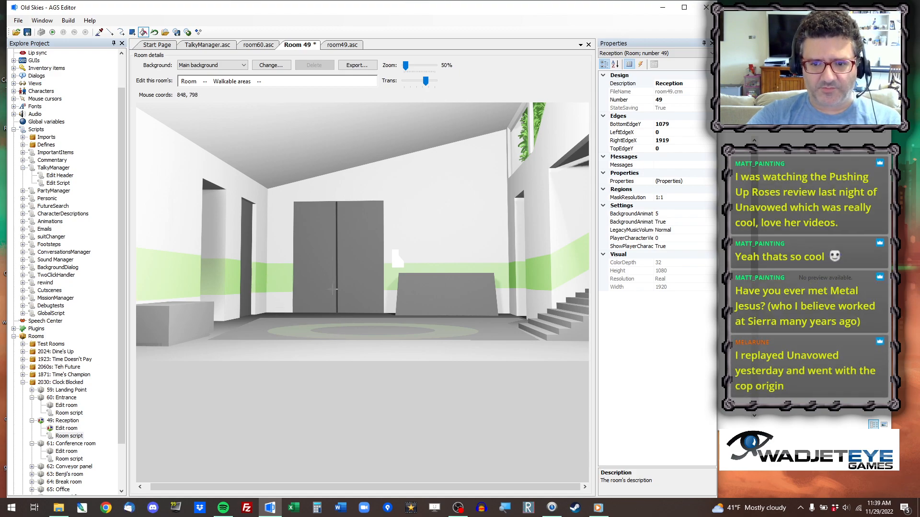
{"action": "left_click", "coordinate": [205, 81]}
{"action": "left_click", "coordinate": [240, 127]}
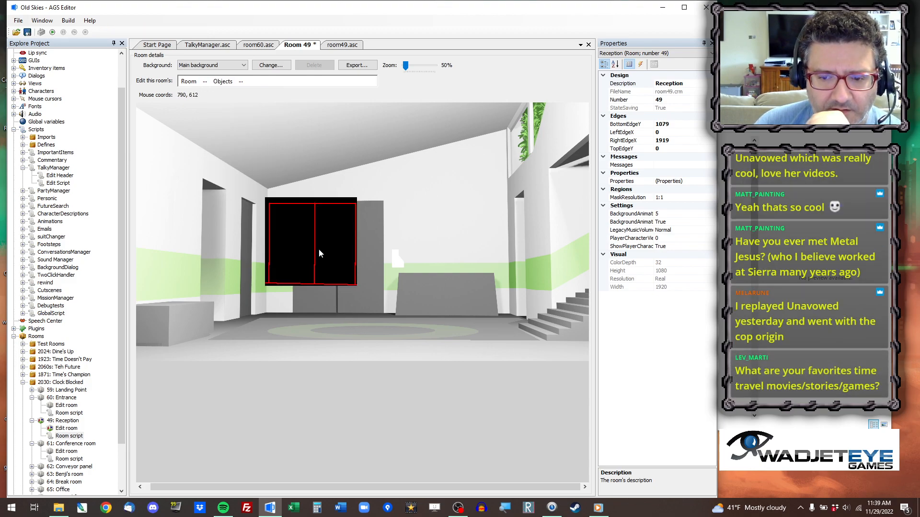
{"action": "left_click", "coordinate": [335, 260]}
{"action": "left_click_drag", "start_coordinate": [335, 260], "coordinate": [345, 278]}
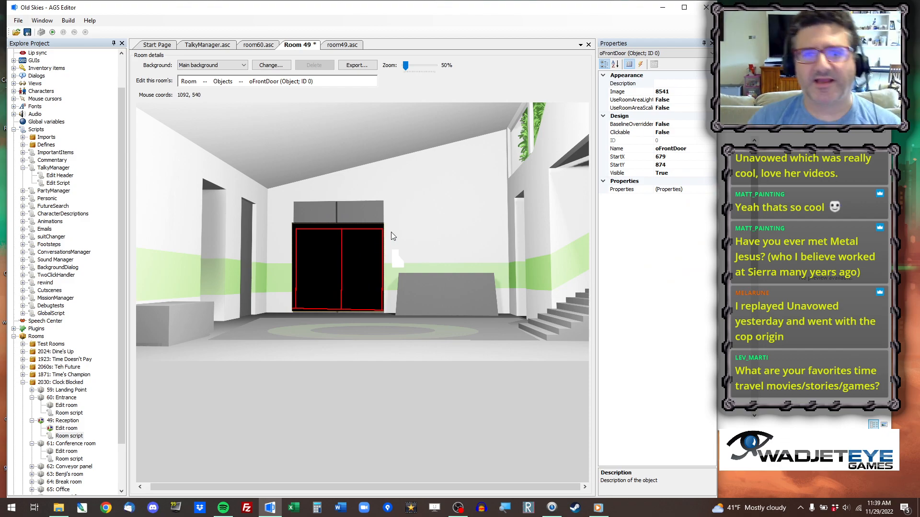
{"action": "scroll", "coordinate": [341, 230], "scroll_direction": "down", "scroll_amount": 1}
{"action": "scroll", "coordinate": [333, 229], "scroll_direction": "up", "scroll_amount": 1}
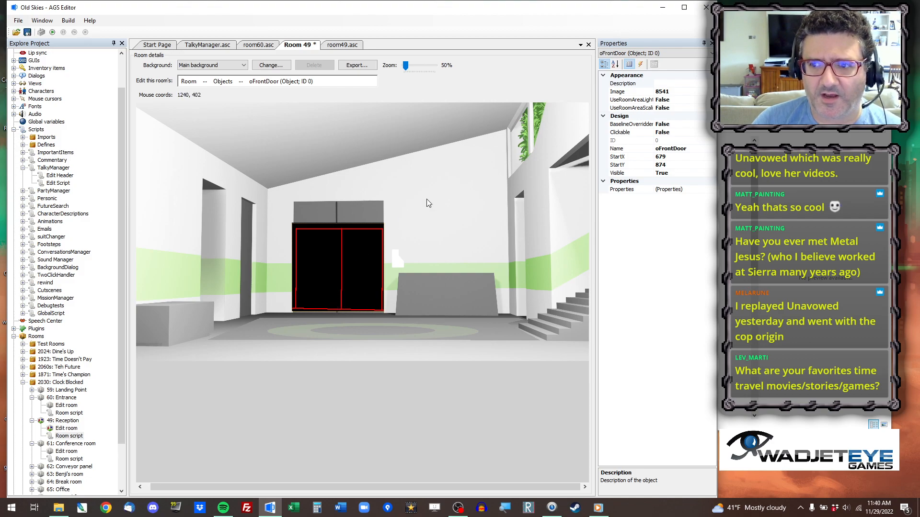
{"action": "left_click", "coordinate": [687, 92]}
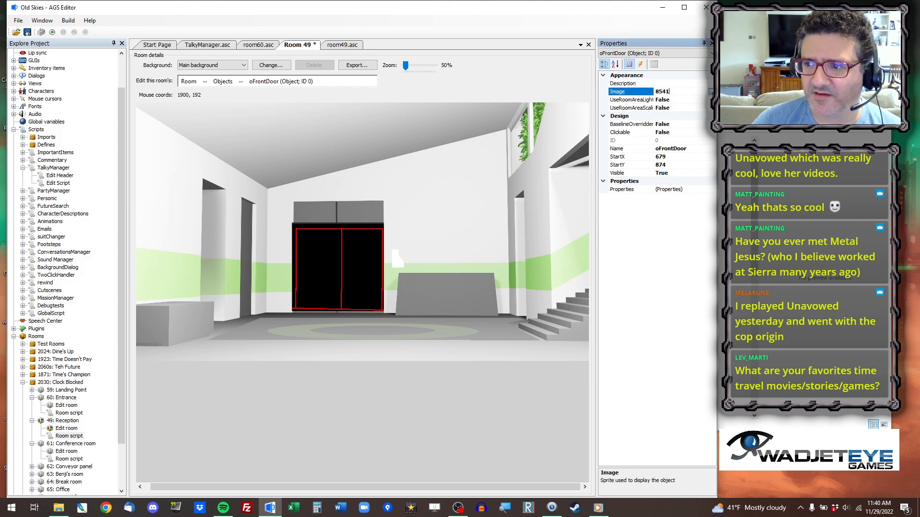
{"action": "left_click", "coordinate": [711, 92]}
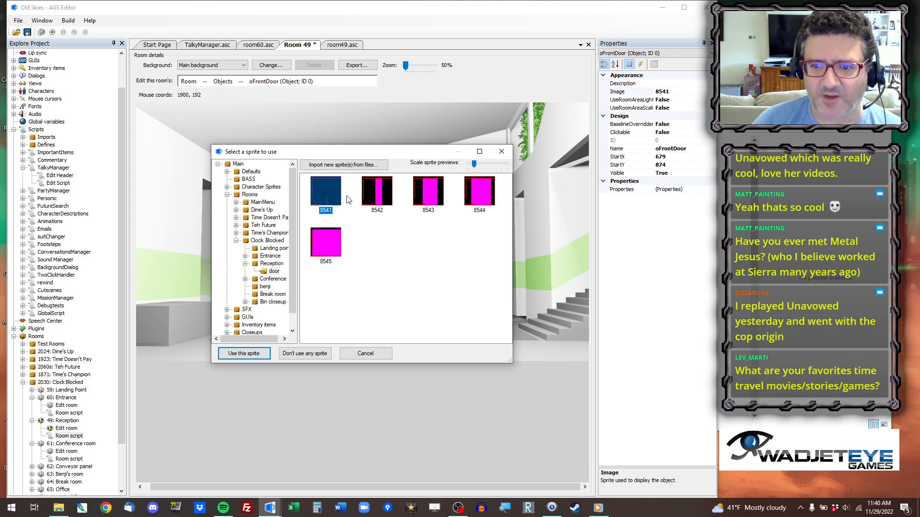
{"action": "left_click", "coordinate": [501, 152]}
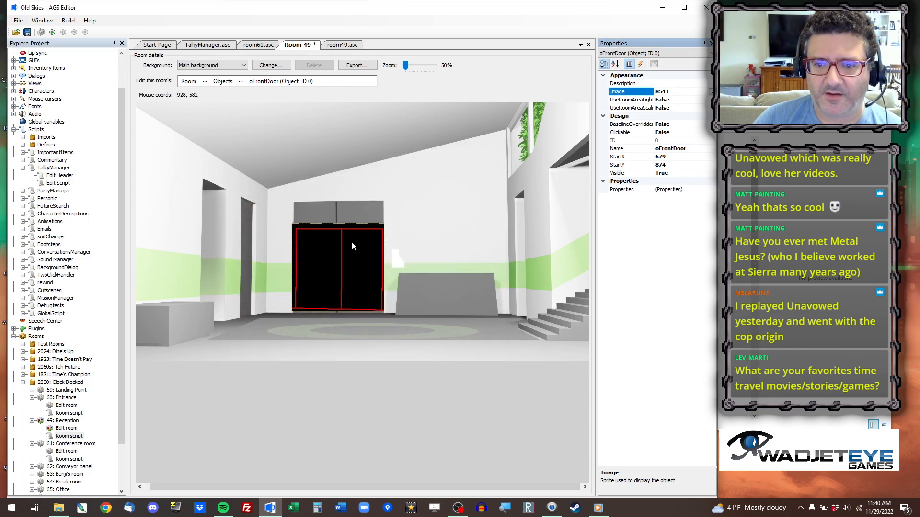
Copy the coordinates at the foot of the moved front door and set the player's entrance placement in room_Load to 864, 844.
{"action": "left_click", "coordinate": [204, 82]}
{"action": "left_click", "coordinate": [234, 157]}
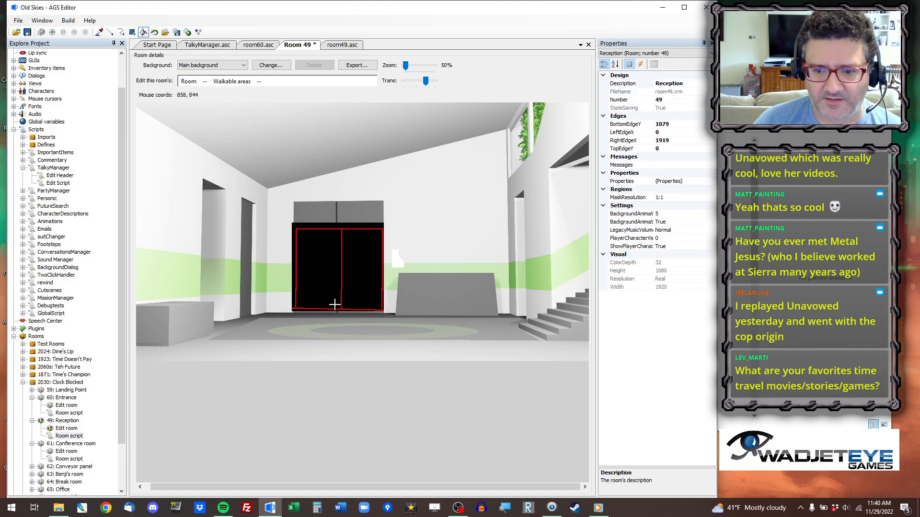
{"action": "right_click", "coordinate": [334, 304]}
{"action": "left_click", "coordinate": [359, 312]}
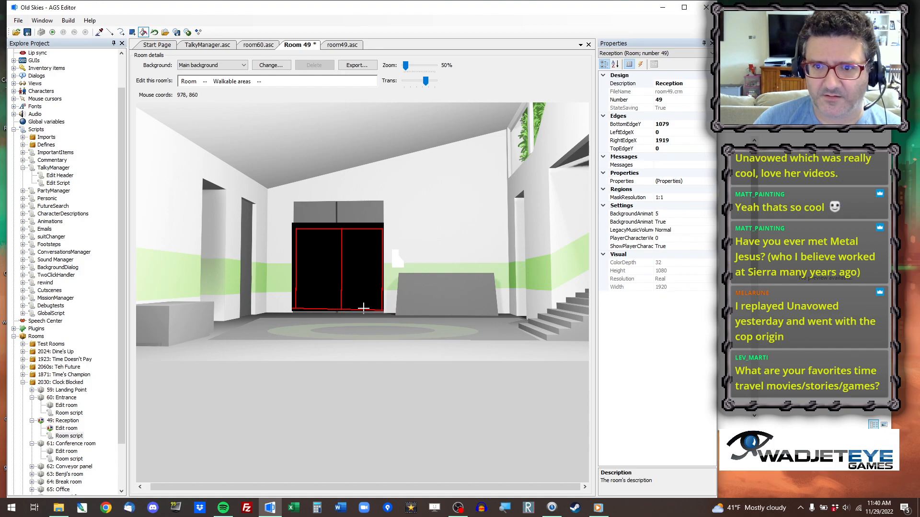
{"action": "left_click", "coordinate": [342, 45]}
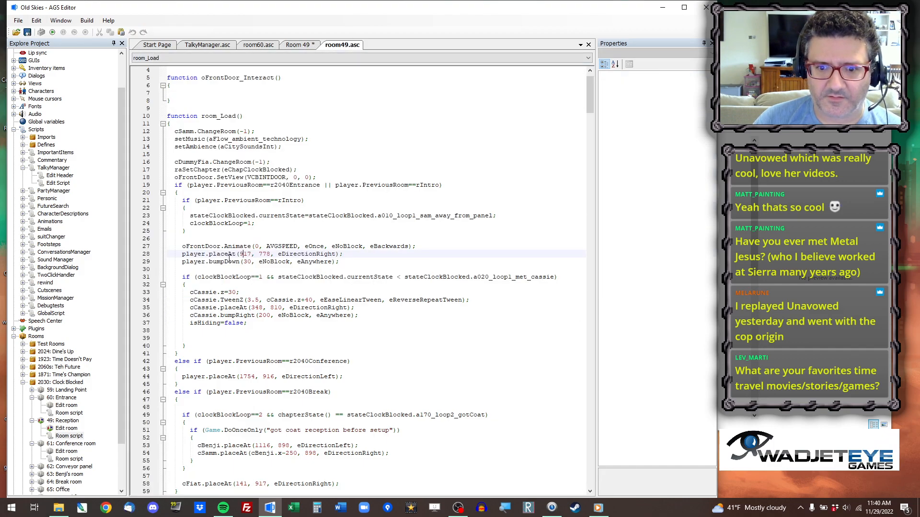
{"action": "left_click_drag", "start_coordinate": [239, 254], "coordinate": [271, 254]}
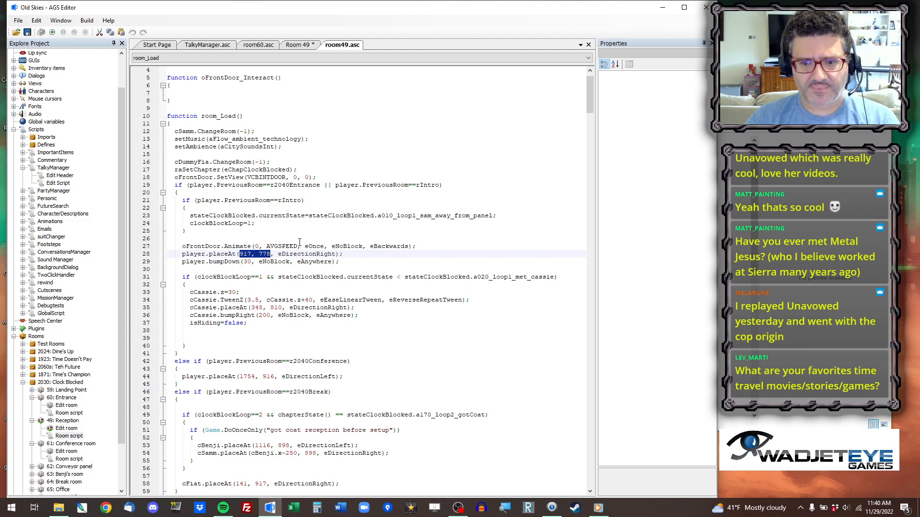
{"action": "left_click", "coordinate": [298, 45]}
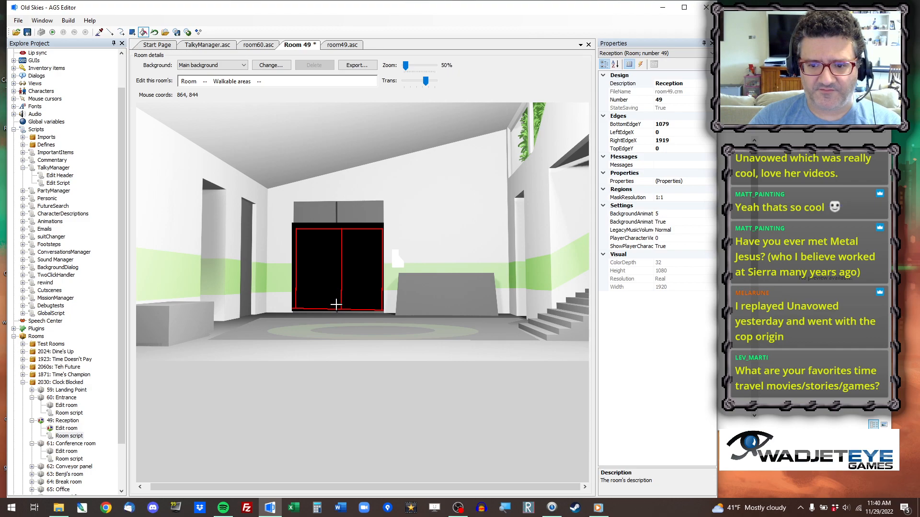
{"action": "left_click", "coordinate": [350, 45]}
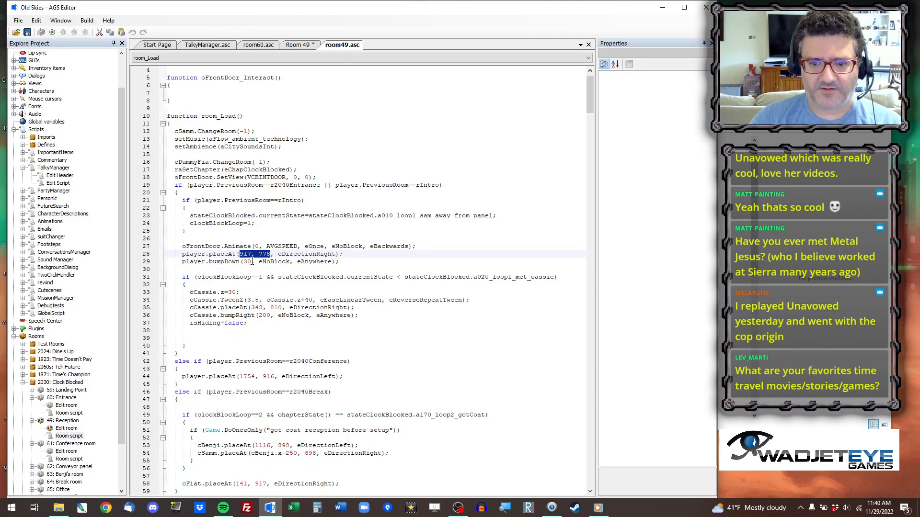
{"action": "double_click", "coordinate": [250, 262]}
{"action": "left_click_drag", "start_coordinate": [241, 254], "coordinate": [263, 254]}
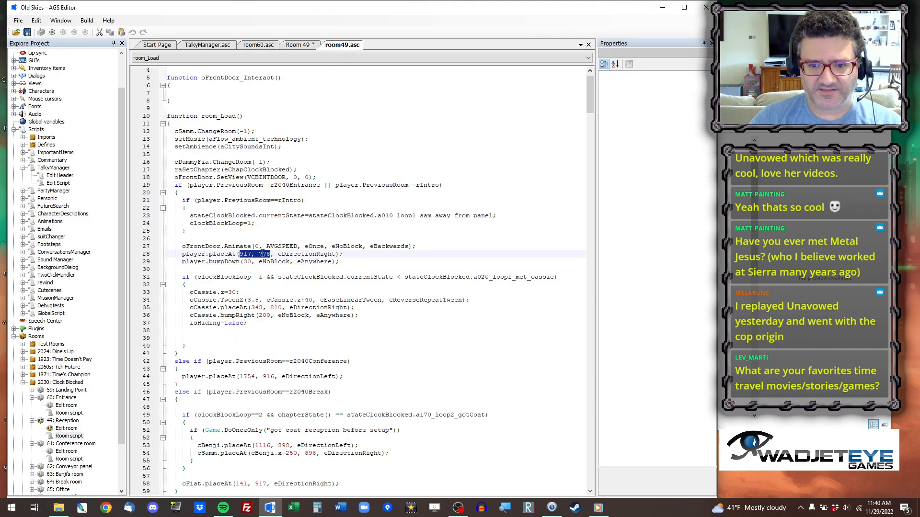
{"action": "key", "text": "ctrl+v"}
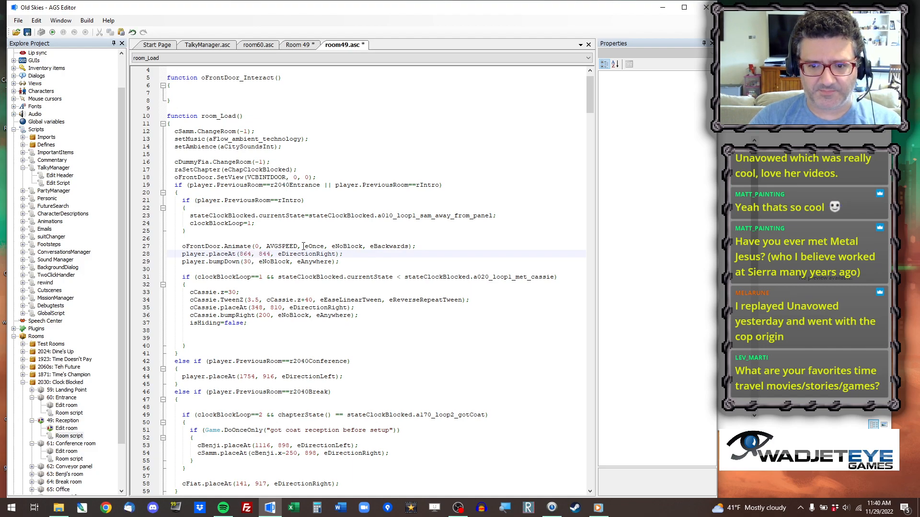
Change the facing direction in the player's entrance placement line to eDirectionDown.
{"action": "left_click_drag", "start_coordinate": [316, 253], "coordinate": [334, 255]}
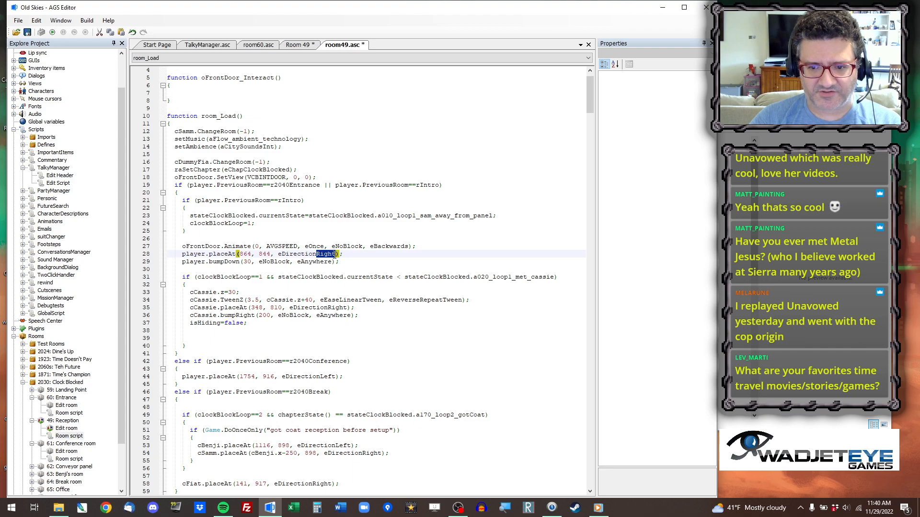
{"action": "type", "text": "Down"}
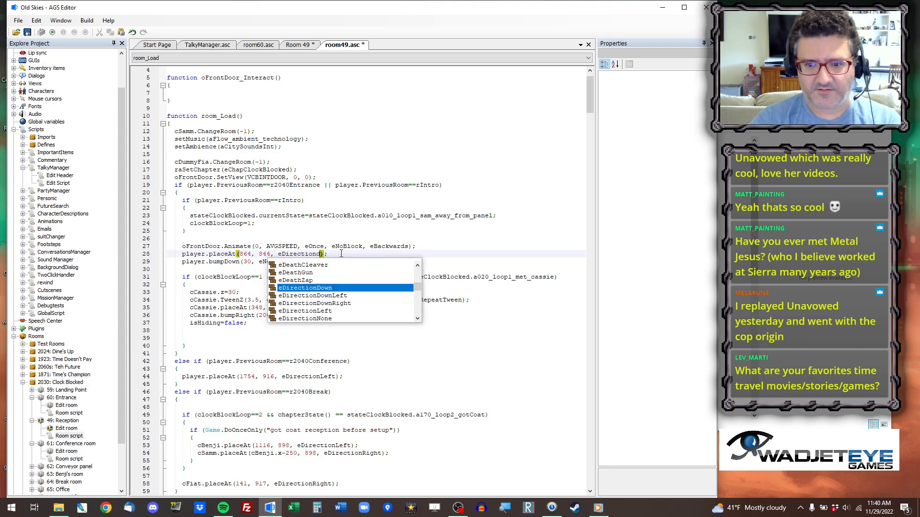
{"action": "key", "text": "Return"}
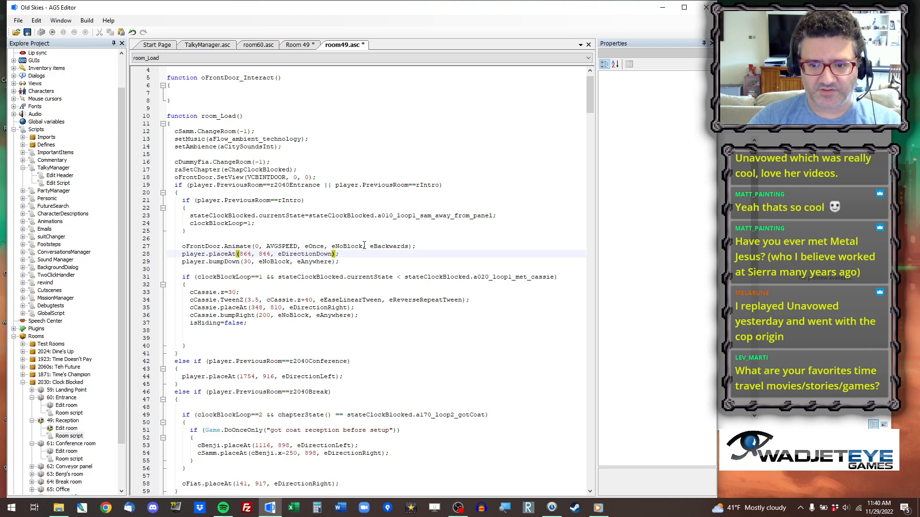
{"action": "left_click", "coordinate": [236, 254]}
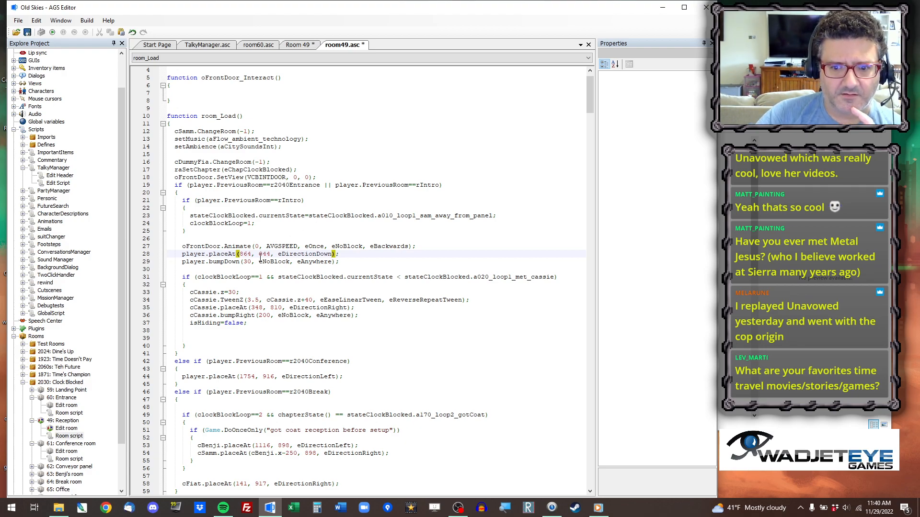
Look over the remaining room_Load placements and the start of room_AfterFadeIn, and launch a test run of the game.
{"action": "scroll", "coordinate": [280, 318], "scroll_direction": "down", "scroll_amount": 3}
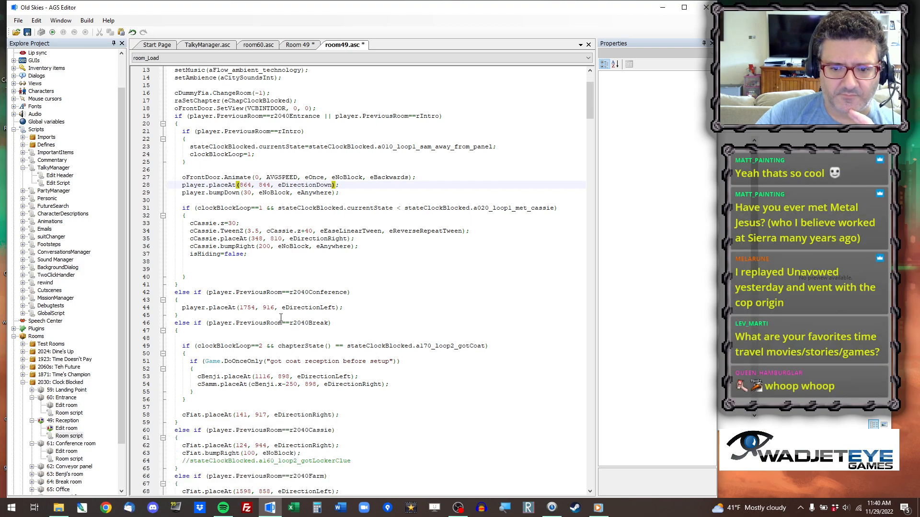
{"action": "scroll", "coordinate": [280, 307], "scroll_direction": "down", "scroll_amount": 15}
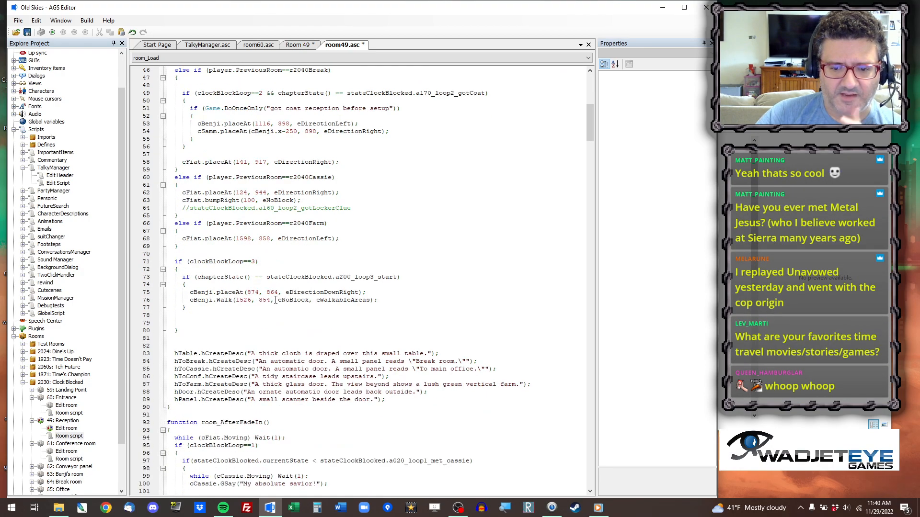
{"action": "scroll", "coordinate": [242, 312], "scroll_direction": "down", "scroll_amount": 2}
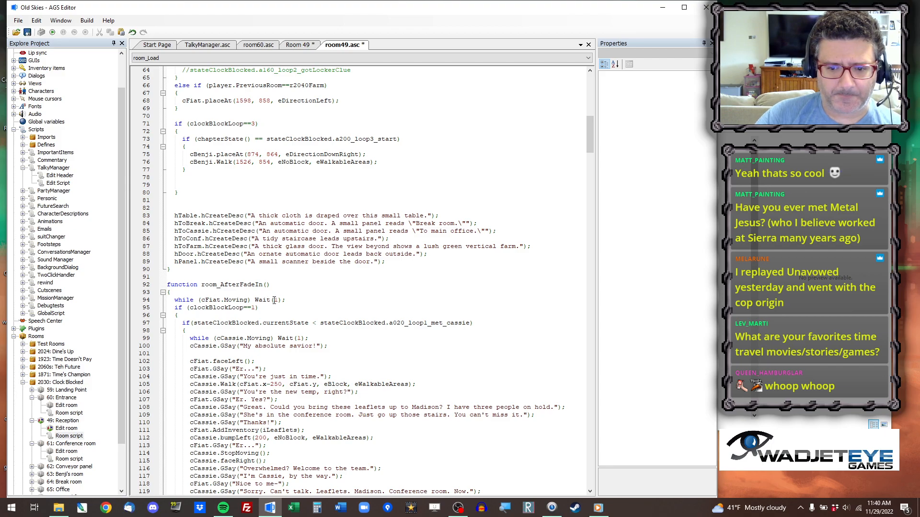
{"action": "scroll", "coordinate": [274, 300], "scroll_direction": "up", "scroll_amount": 5}
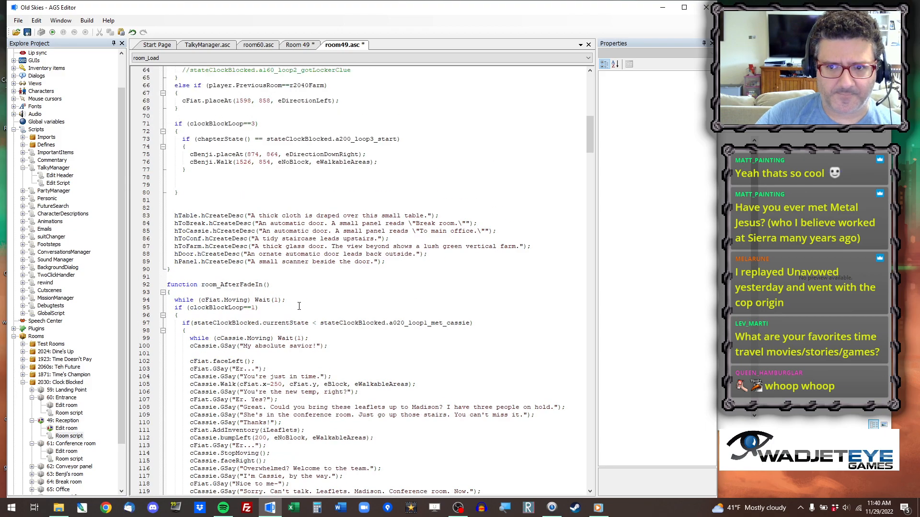
{"action": "left_click", "coordinate": [63, 31]}
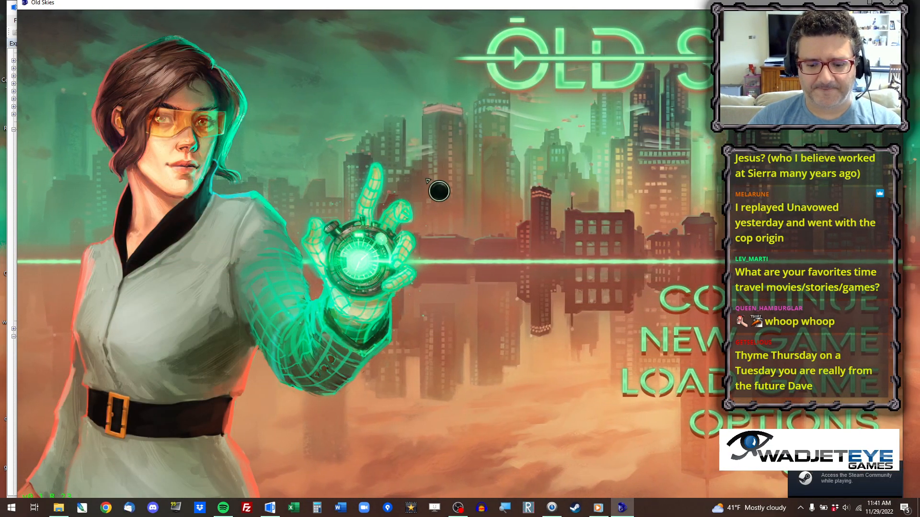
Jump to the Clock Blocked Reception room through the debug room list, check the characters' placement, and close the game.
{"action": "key", "text": "ctrl+x"}
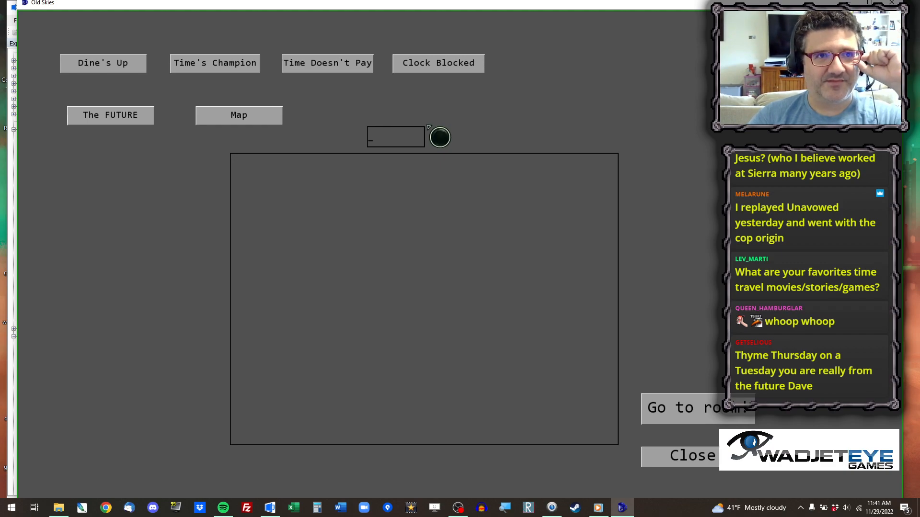
{"action": "left_click", "coordinate": [118, 63]}
{"action": "left_click", "coordinate": [222, 63]}
{"action": "left_click", "coordinate": [330, 61]}
{"action": "left_click", "coordinate": [457, 63]}
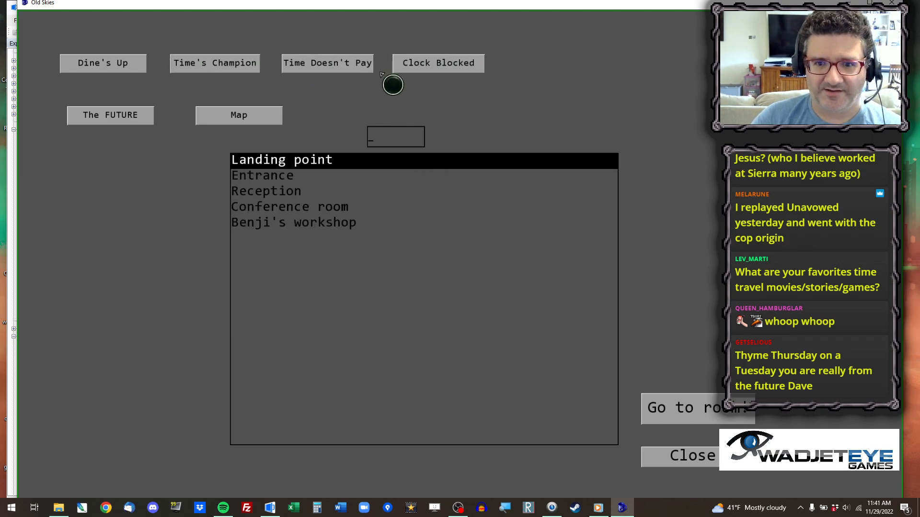
{"action": "left_click", "coordinate": [300, 191]}
{"action": "left_click", "coordinate": [700, 418]}
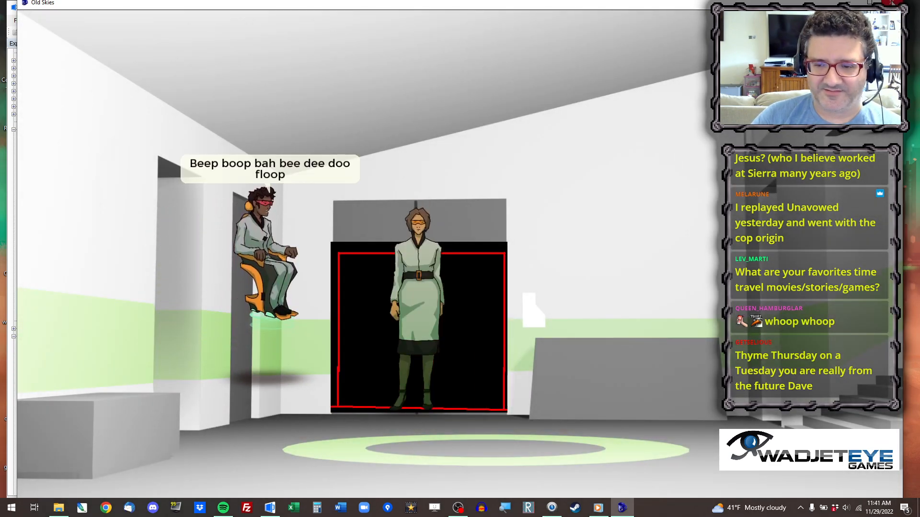
{"action": "left_click", "coordinate": [892, 3]}
{"action": "scroll", "coordinate": [368, 238], "scroll_direction": "up", "scroll_amount": 4}
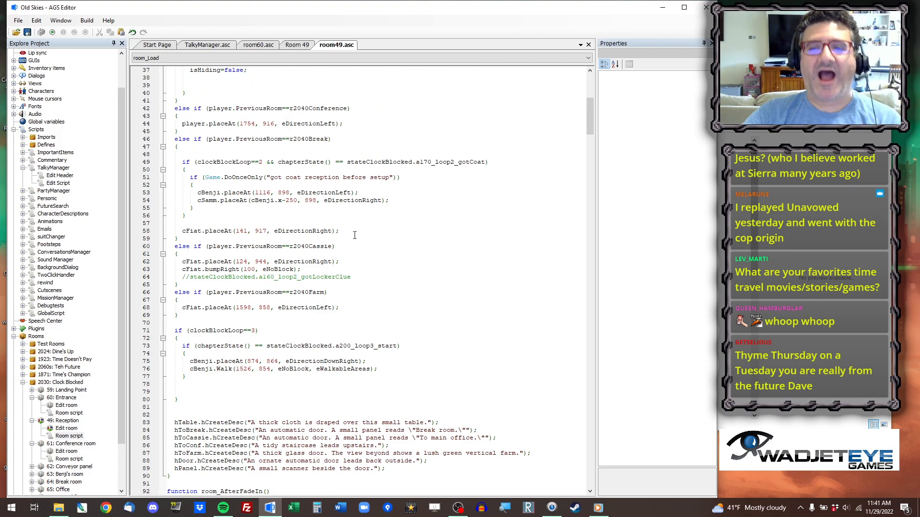
Check the Reception room's layout against the front door lines in room_Load and find the view assigned to oFrontDoor.
{"action": "scroll", "coordinate": [318, 250], "scroll_direction": "up", "scroll_amount": 12}
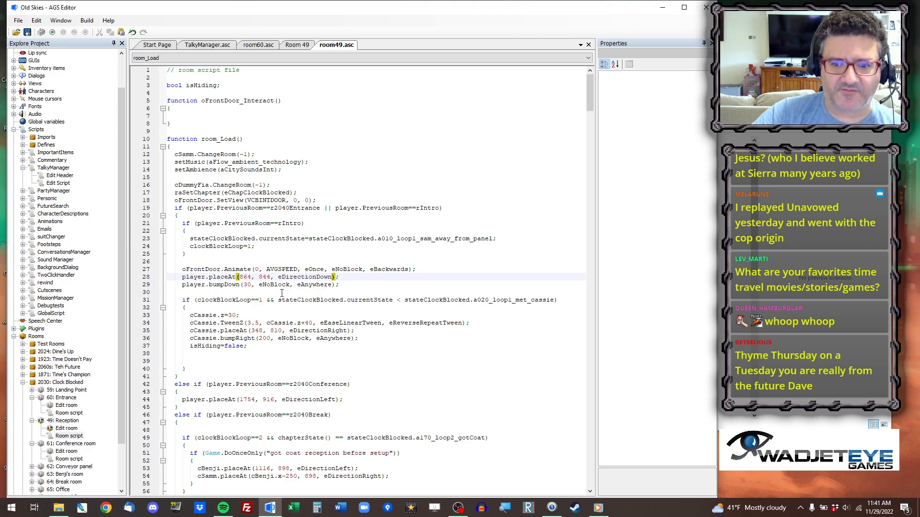
{"action": "left_click", "coordinate": [302, 45]}
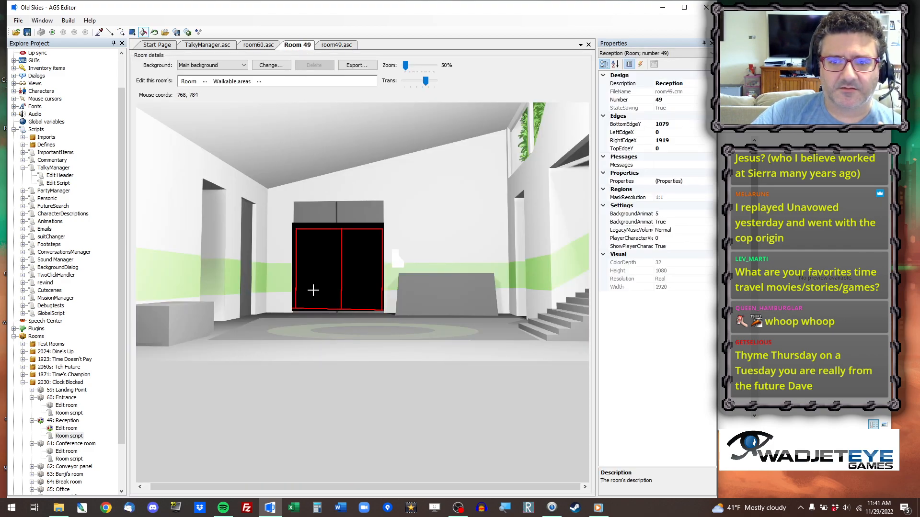
{"action": "left_click", "coordinate": [204, 81]}
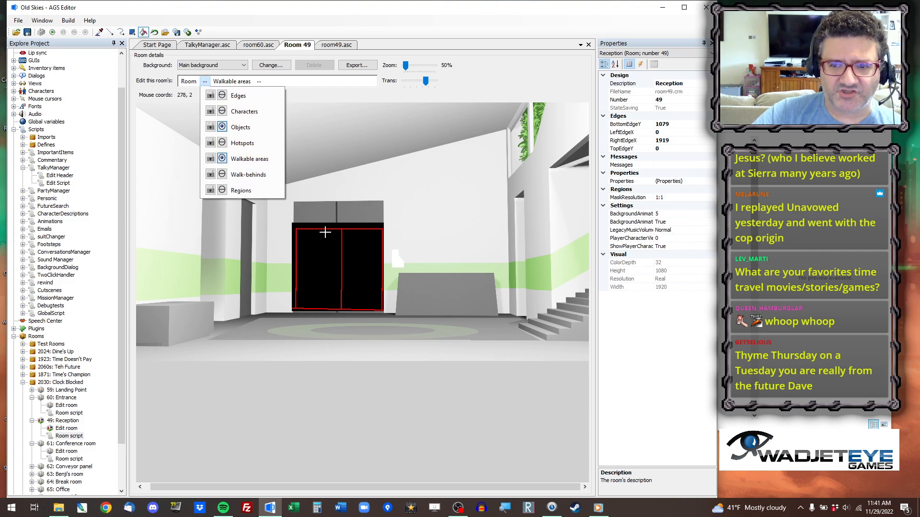
{"action": "left_click", "coordinate": [343, 44]}
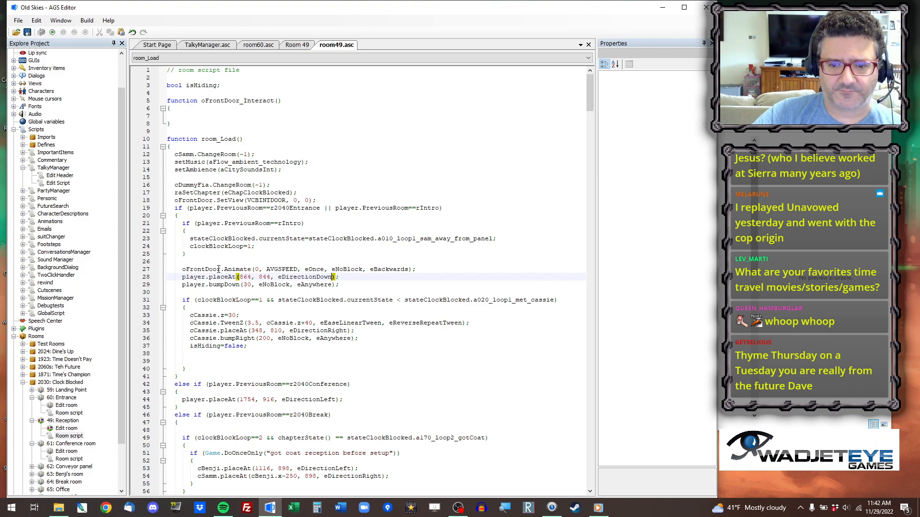
{"action": "left_click", "coordinate": [183, 270]}
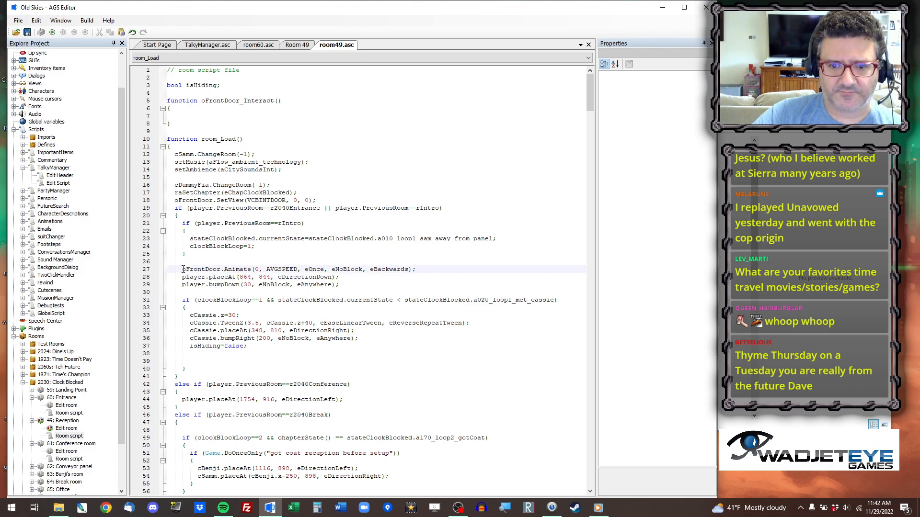
{"action": "left_click", "coordinate": [266, 200]}
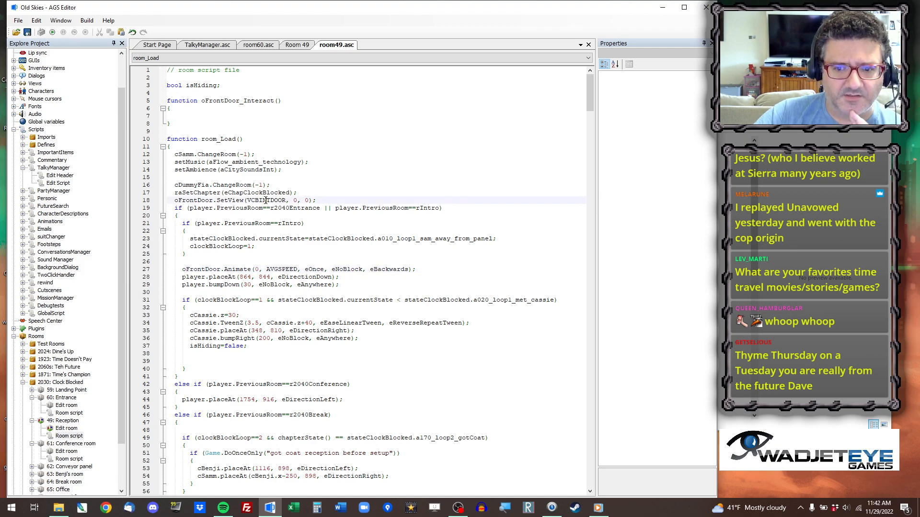
{"action": "double_click", "coordinate": [257, 200]}
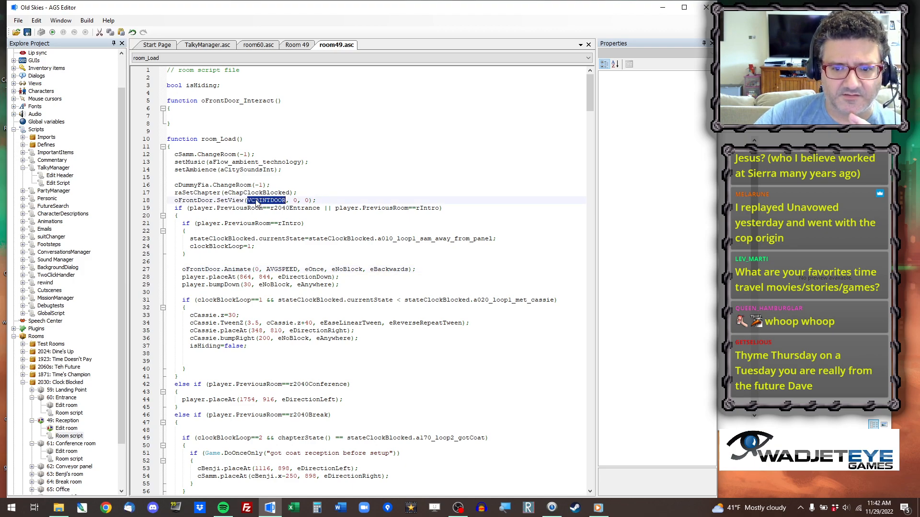
Open the vCBintDoor view from the Clock Blocked room views and inspect its first frame.
{"action": "left_click", "coordinate": [14, 129]}
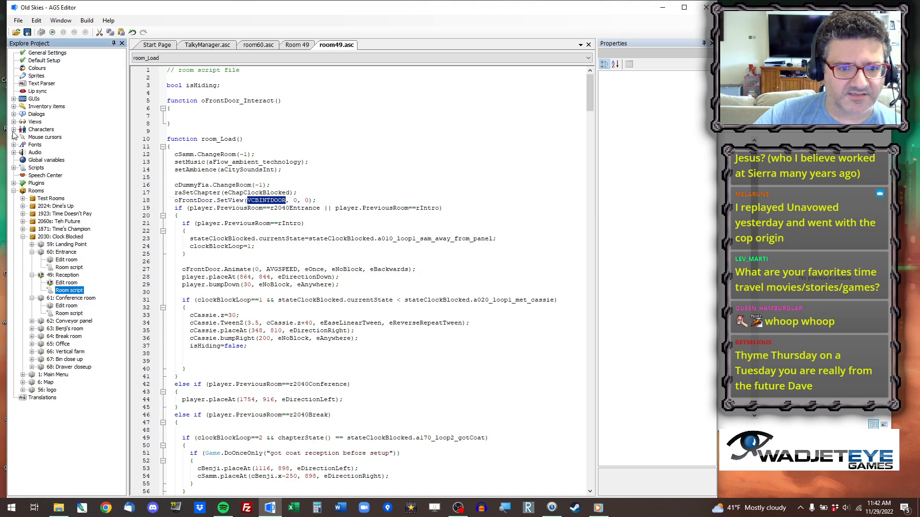
{"action": "left_click", "coordinate": [14, 122]}
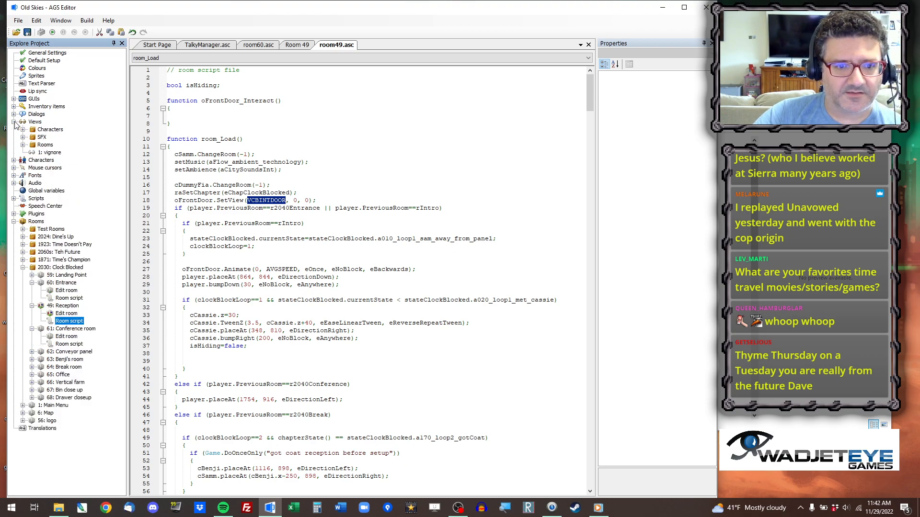
{"action": "left_click", "coordinate": [23, 145]}
{"action": "left_click", "coordinate": [32, 183]}
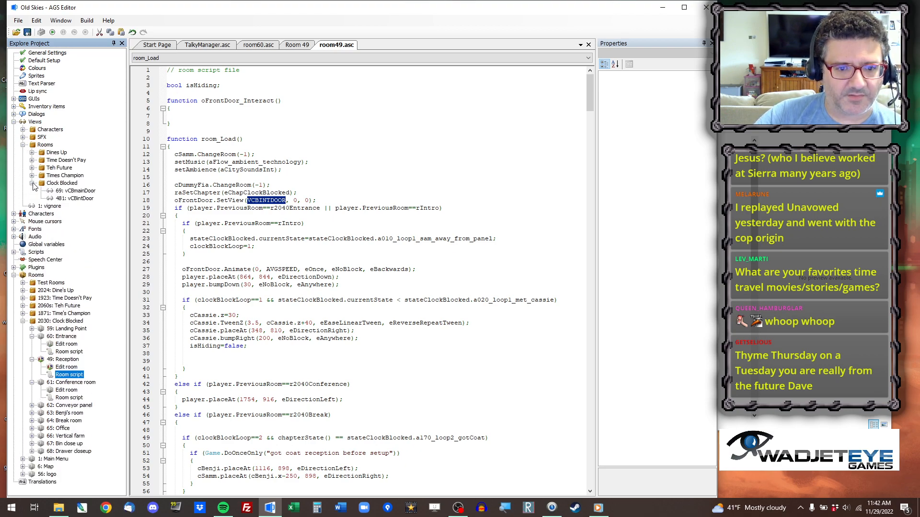
{"action": "left_click", "coordinate": [84, 198]}
{"action": "double_click", "coordinate": [84, 198]}
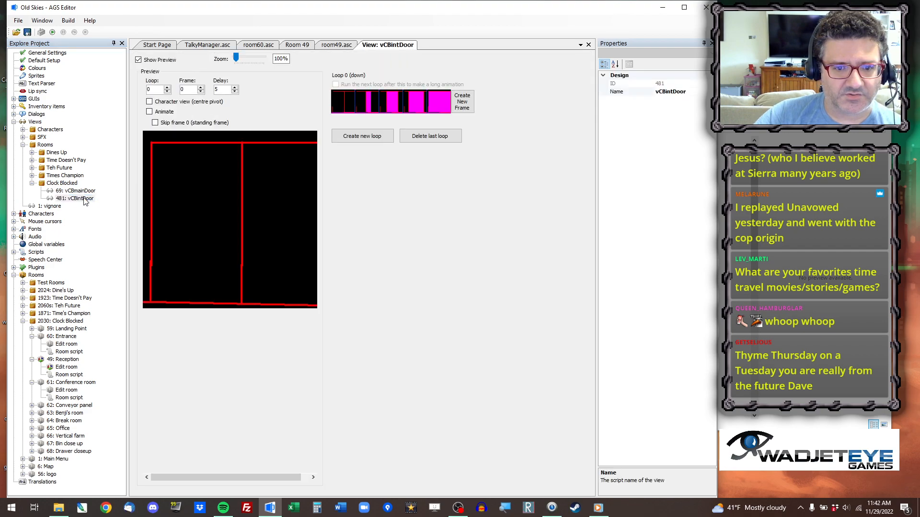
{"action": "left_click", "coordinate": [341, 100]}
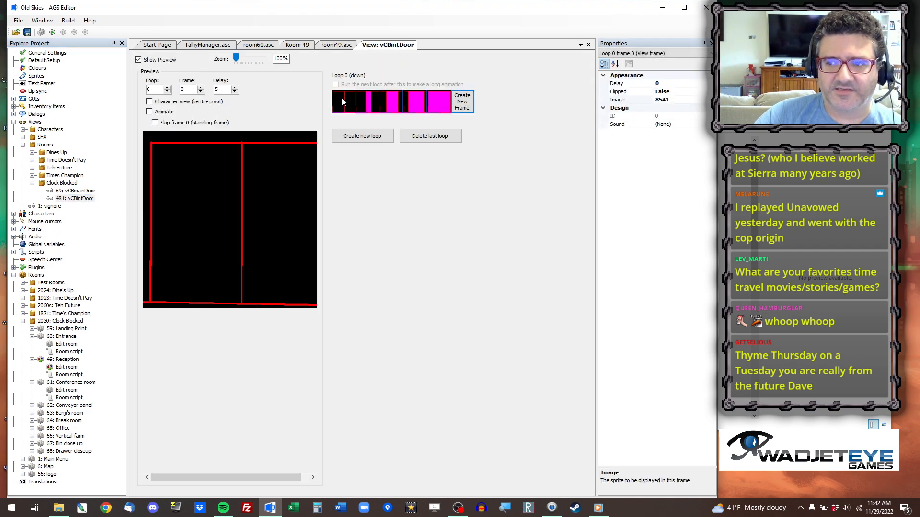
Comment out the oFrontDoor.Animate line in the entrance branch of room_Load in room49.asc.
{"action": "left_click", "coordinate": [334, 46]}
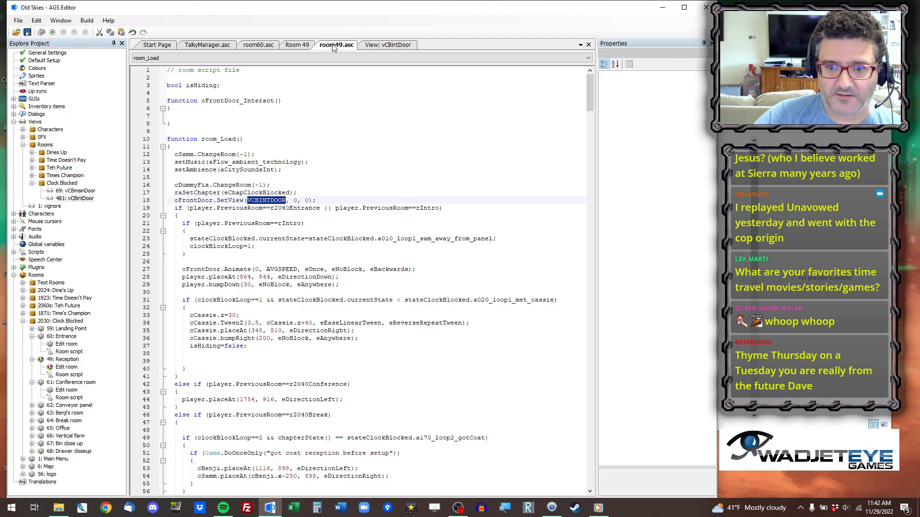
{"action": "left_click", "coordinate": [267, 200]}
{"action": "left_click_drag", "start_coordinate": [320, 201], "coordinate": [174, 201]}
{"action": "left_click", "coordinate": [255, 208]}
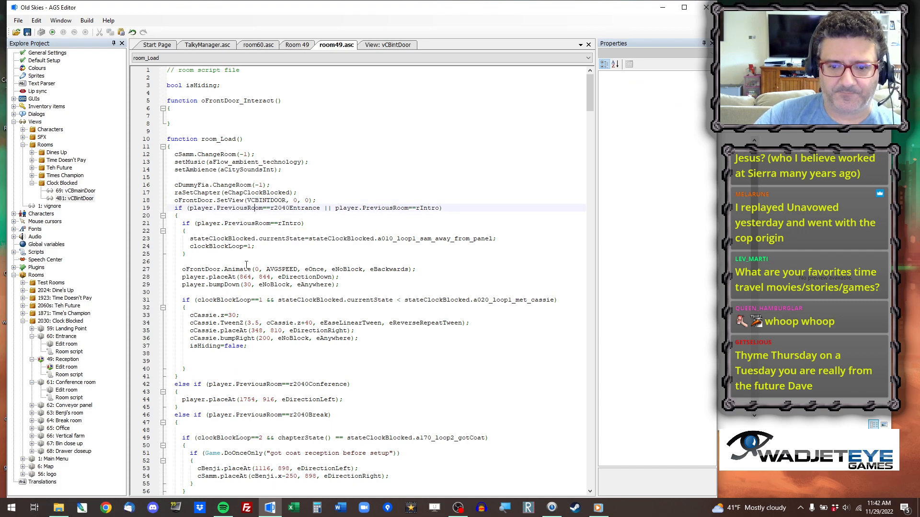
{"action": "left_click", "coordinate": [232, 262]}
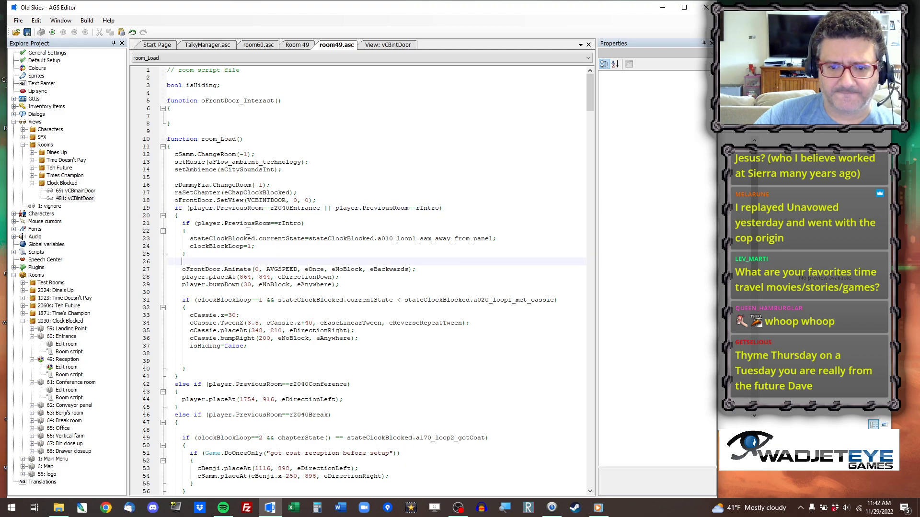
{"action": "left_click_drag", "start_coordinate": [183, 269], "coordinate": [416, 270]}
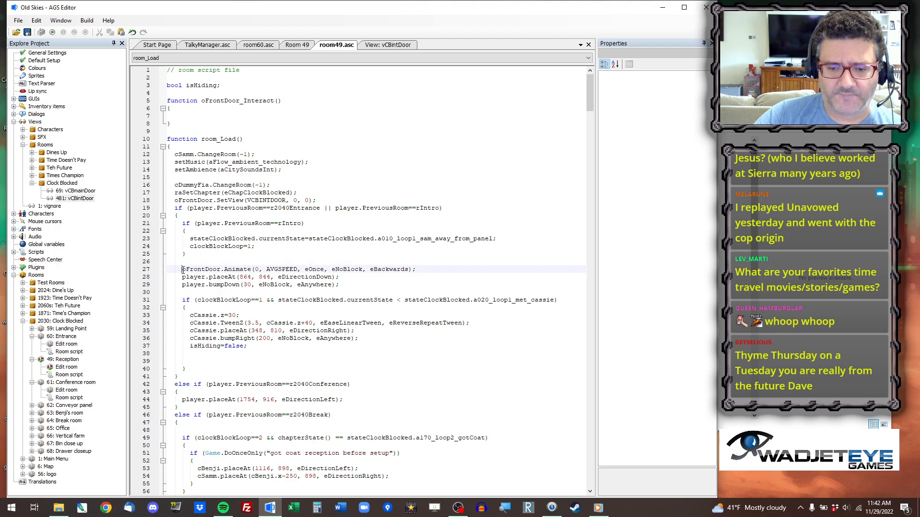
{"action": "key", "text": "ctrl+q"}
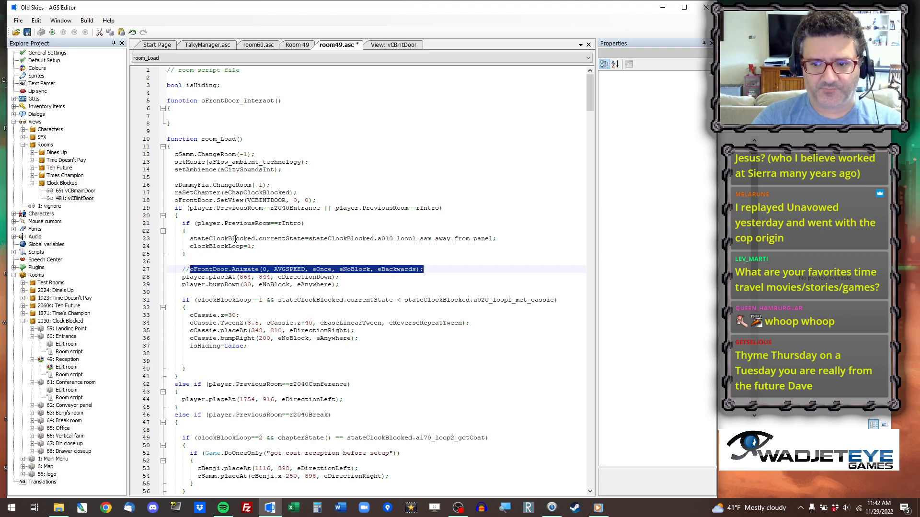
Below the commented-out animation, add "oFrontDoor.Frame=4; //<--change when you get final art", checking the number of the last frame in the vCBintDoor view.
{"action": "key", "text": "End"}
{"action": "key", "text": "Return"}
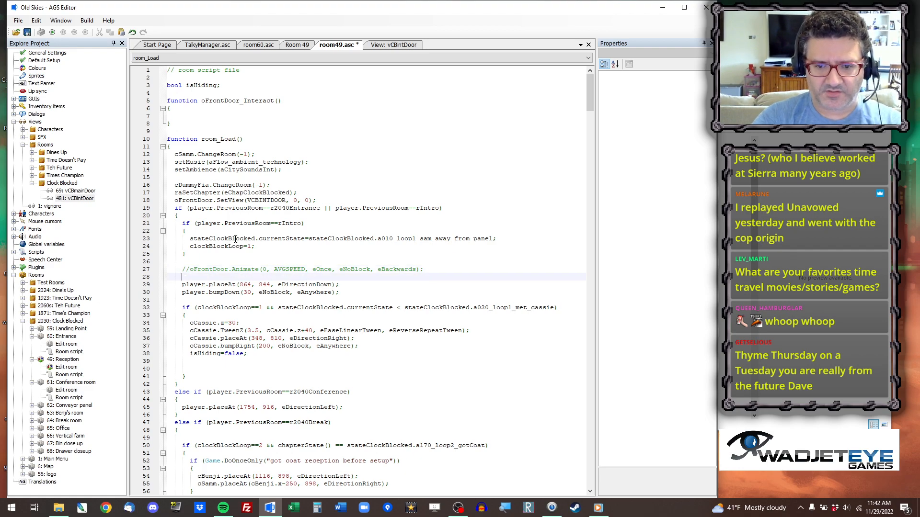
{"action": "type", "text": "oFron"}
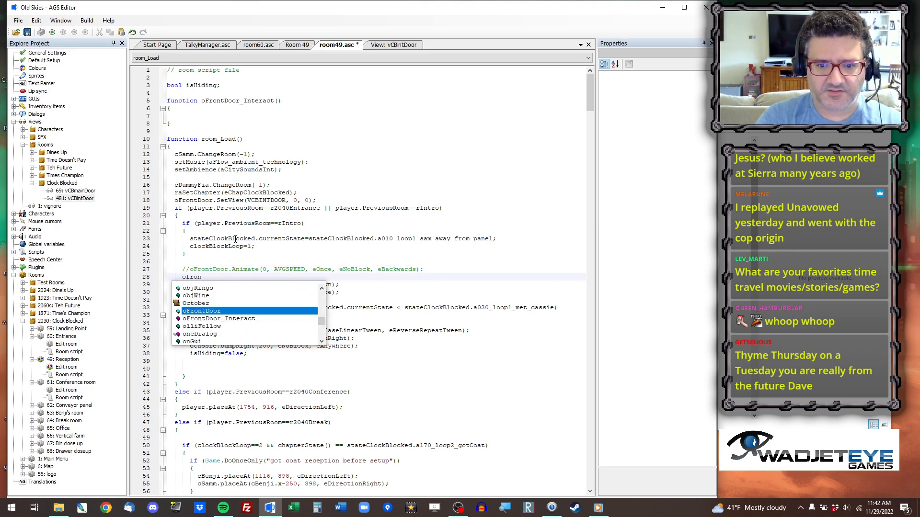
{"action": "type", "text": "."}
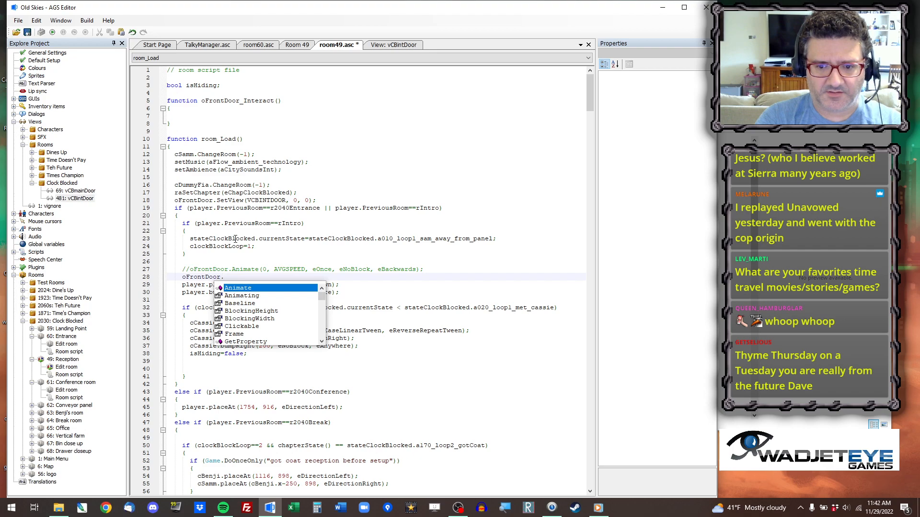
{"action": "type", "text": "f"}
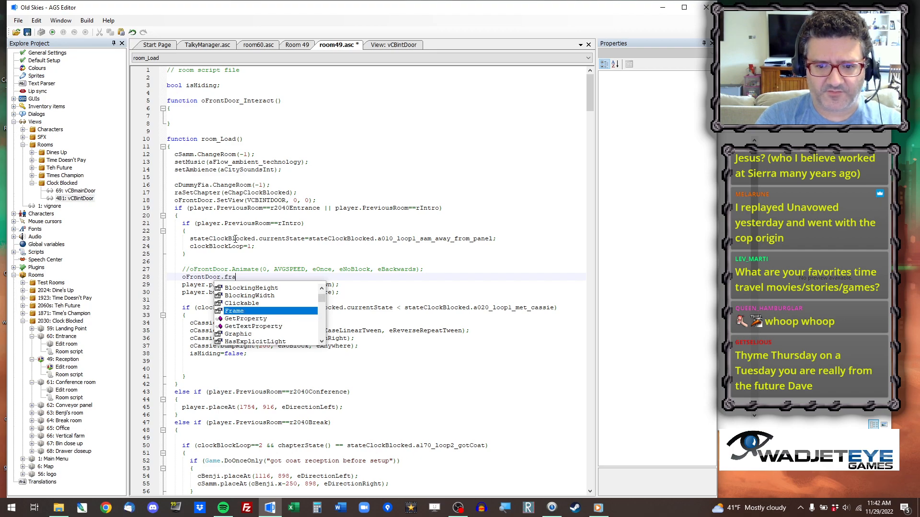
{"action": "type", "text": "ra"}
{"action": "key", "text": "Return"}
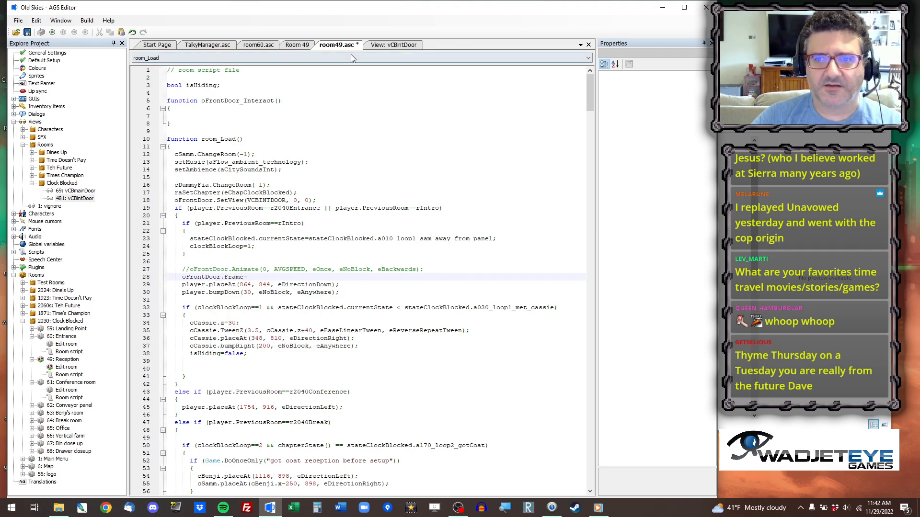
{"action": "left_click", "coordinate": [394, 44]}
{"action": "left_click", "coordinate": [440, 99]}
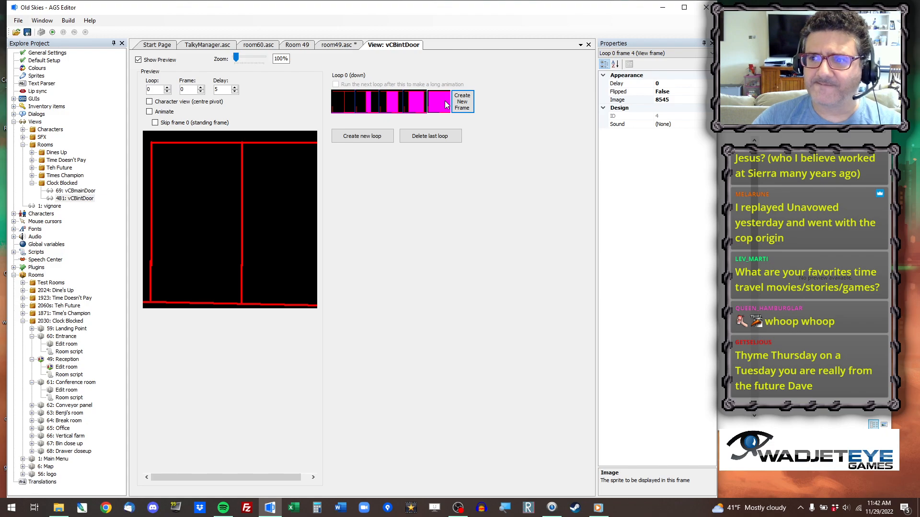
{"action": "left_click", "coordinate": [350, 45]}
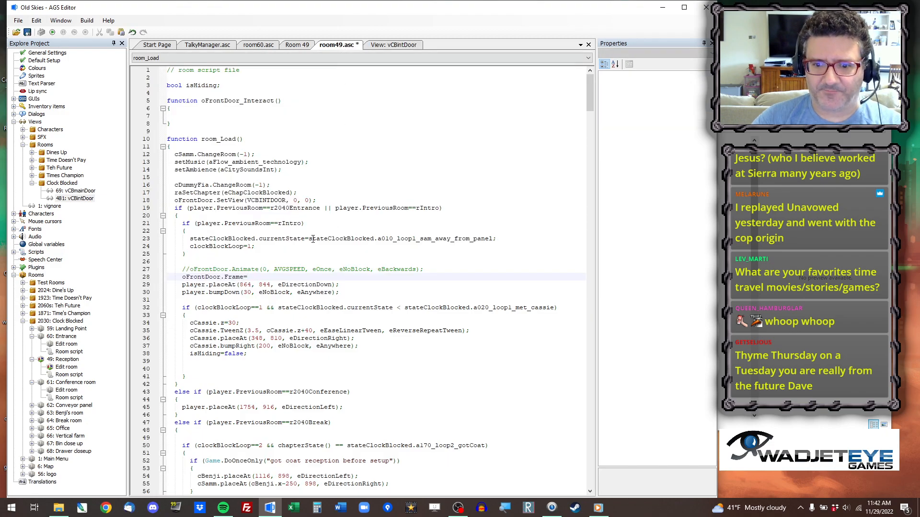
{"action": "type", "text": "4;"}
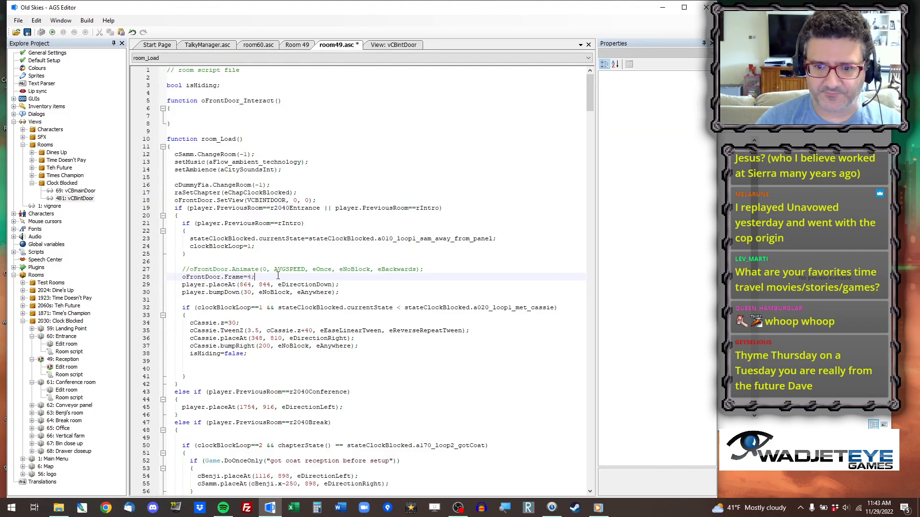
{"action": "type", "text": " //<--chan"}
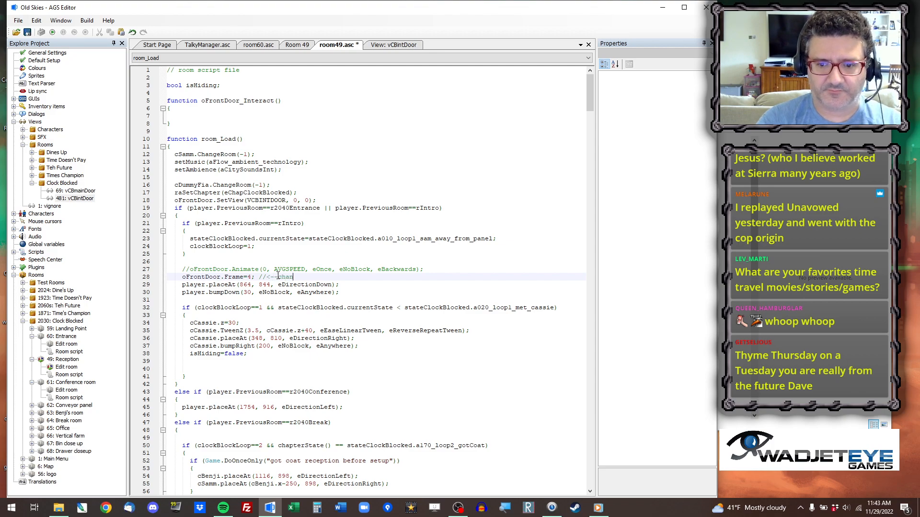
{"action": "type", "text": "ge when you get final art"}
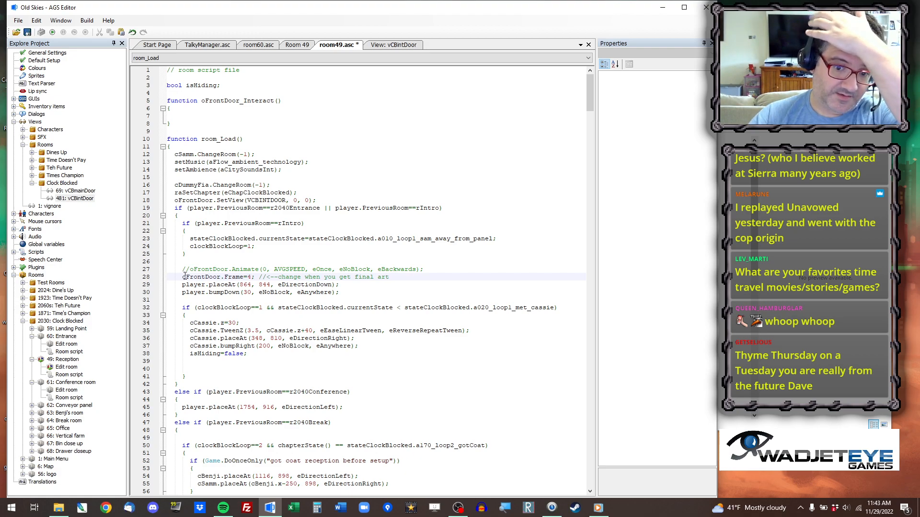
Set the distance in the player.bumpDown call of room_Load's entrance branch to 60.
{"action": "left_click_drag", "start_coordinate": [192, 270], "coordinate": [424, 270]}
{"action": "key", "text": "ctrl+c"}
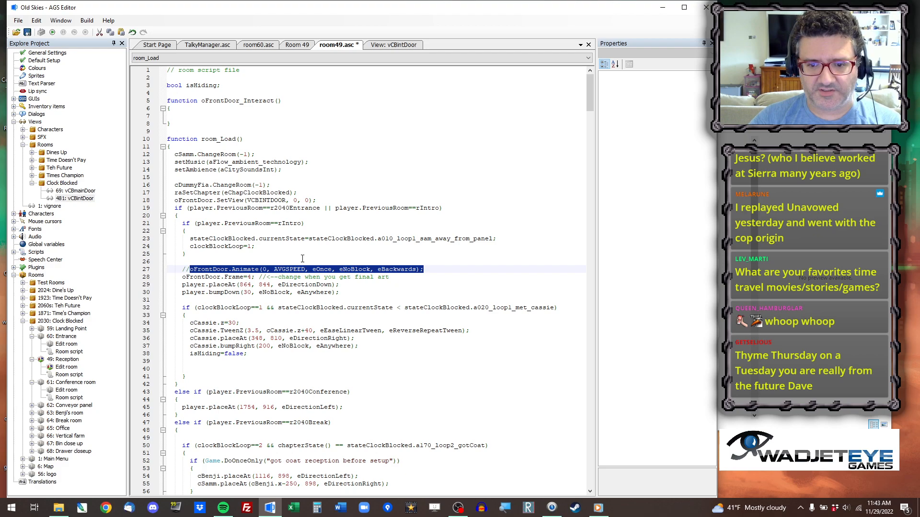
{"action": "left_click", "coordinate": [246, 293]}
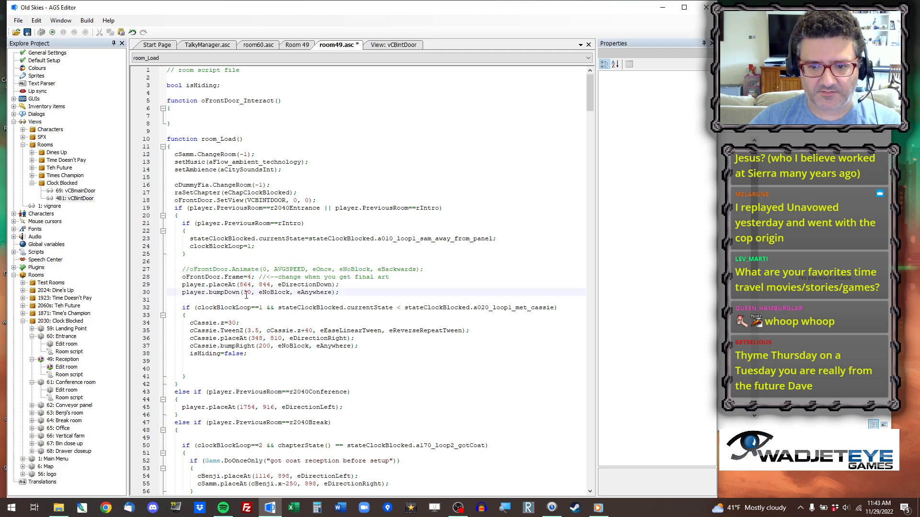
{"action": "key", "text": "BackSpace"}
{"action": "type", "text": "6"}
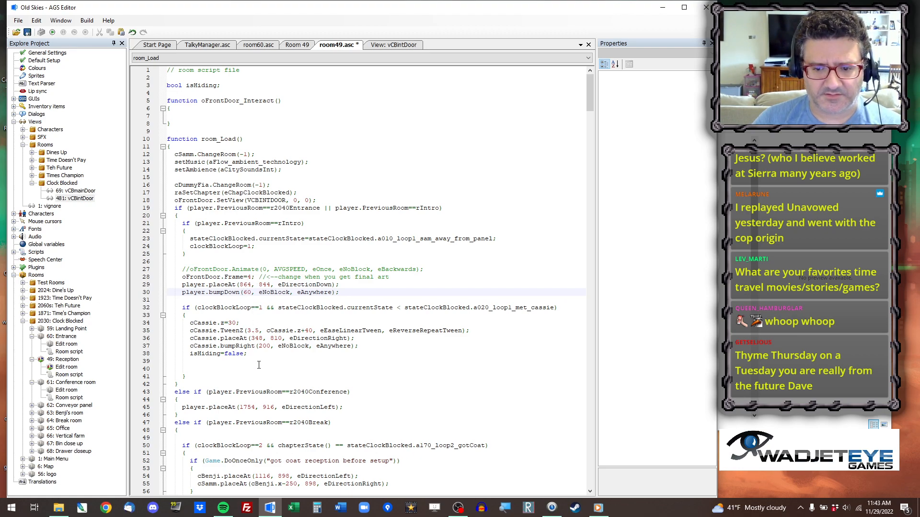
Below the while line in room_AfterFadeIn, add the condition "if (player.PreviousRoom==r2040Entrance)".
{"action": "scroll", "coordinate": [257, 341], "scroll_direction": "down", "scroll_amount": 20}
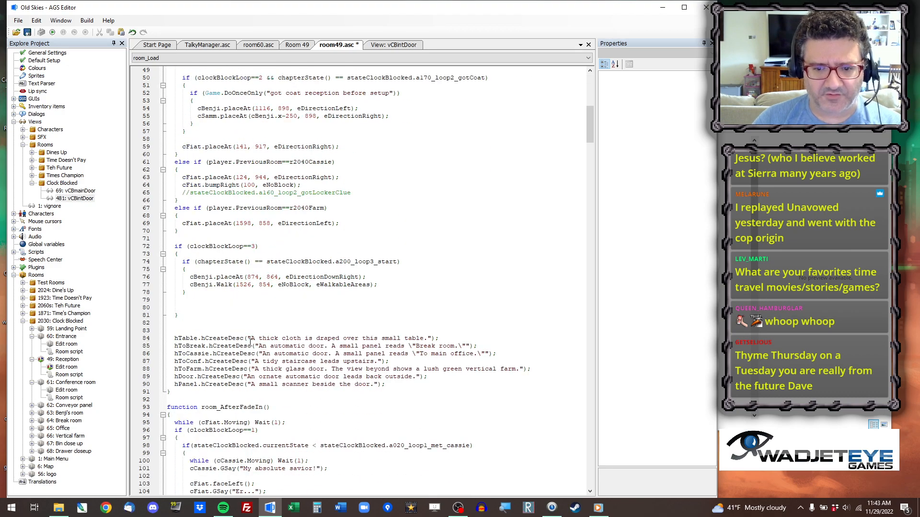
{"action": "left_click", "coordinate": [244, 293]}
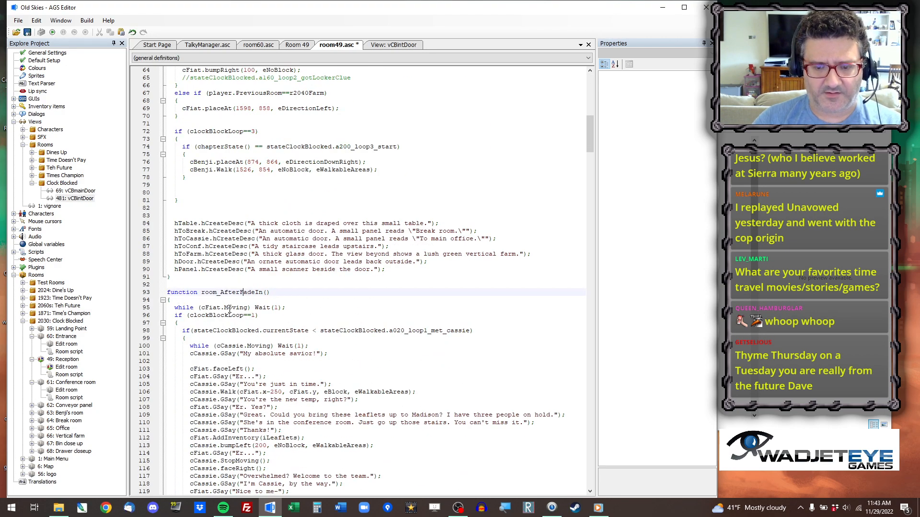
{"action": "left_click", "coordinate": [293, 320]}
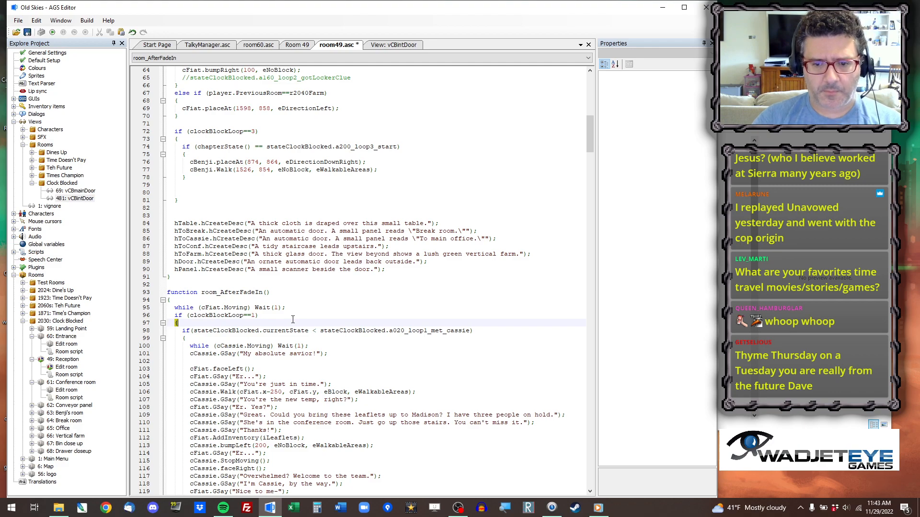
{"action": "left_click", "coordinate": [306, 307]}
{"action": "key", "text": "Return"}
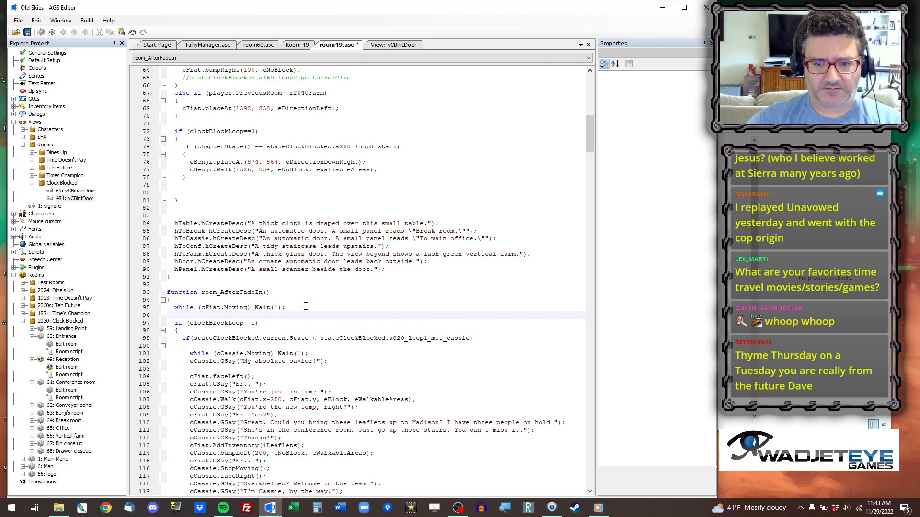
{"action": "type", "text": "if (player.pre"}
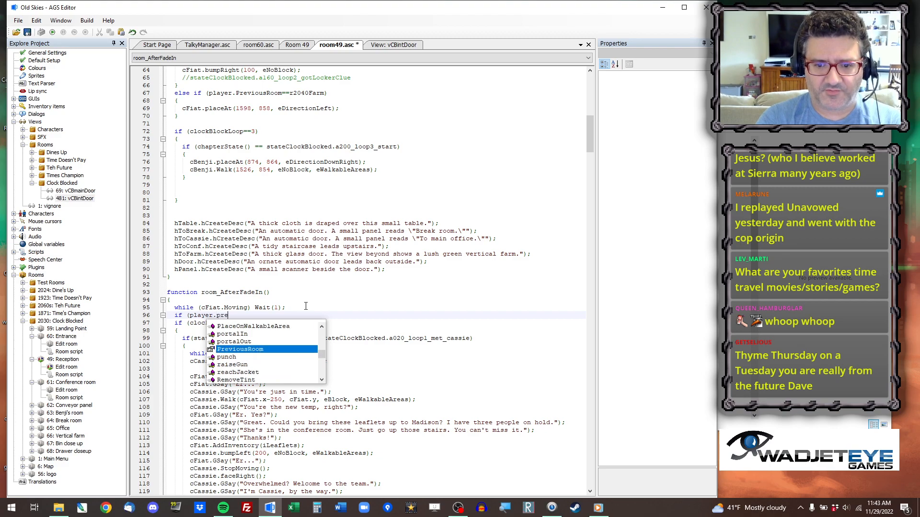
{"action": "key", "text": "Return"}
{"action": "type", "text": "==r2040"}
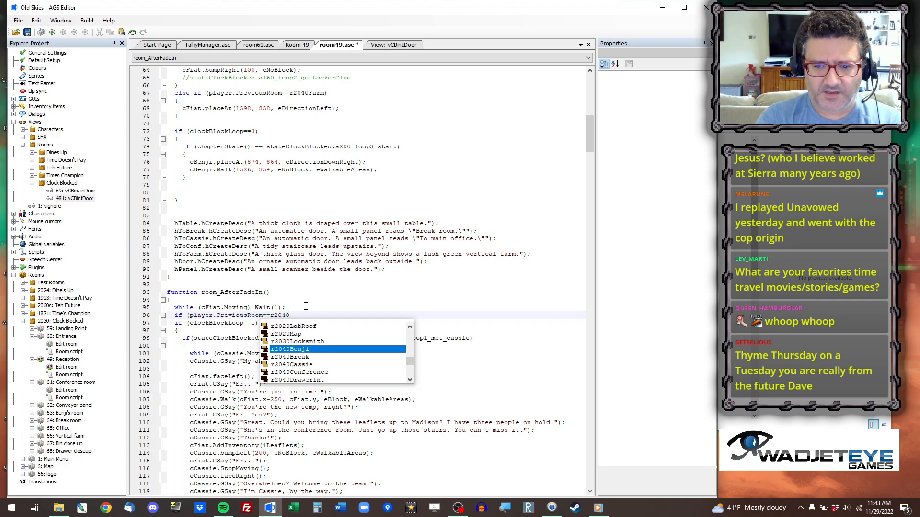
{"action": "type", "text": "E"}
{"action": "key", "text": "Return"}
{"action": "type", "text": ")"}
Give the new if condition a braced body containing "oFrontDoor.Animate(0, AVGSPEED, eOnce, eNoBlock, eBackwards);".
{"action": "key", "text": "Return"}
{"action": "type", "text": "{"}
{"action": "key", "text": "Return"}
{"action": "key", "text": "Return"}
{"action": "type", "text": "}"}
{"action": "key", "text": "Up"}
{"action": "key", "text": "ctrl+v"}
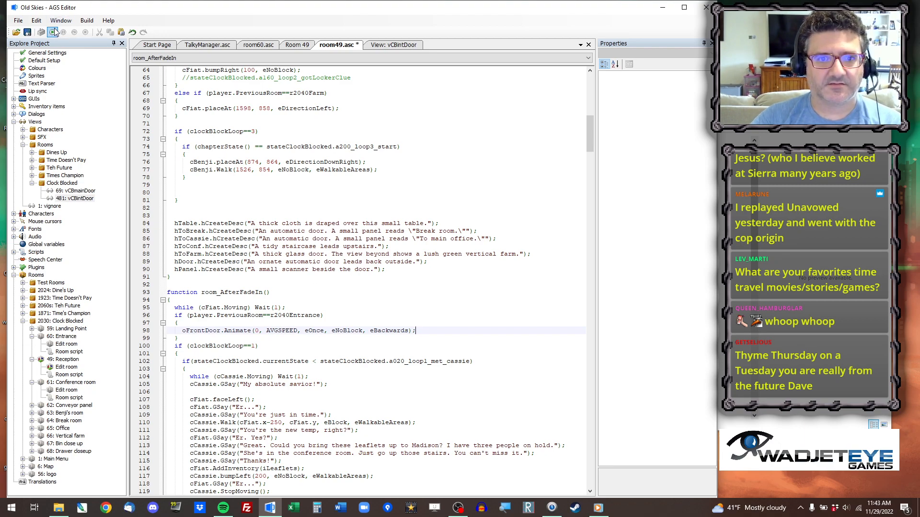
Extend the new if condition with "|| player.PreviousRoom==rIntro" and try to run the game.
{"action": "left_click", "coordinate": [327, 314]}
{"action": "type", "text": "|| player.PreviousRoom==rintro"}
{"action": "key", "text": "Return"}
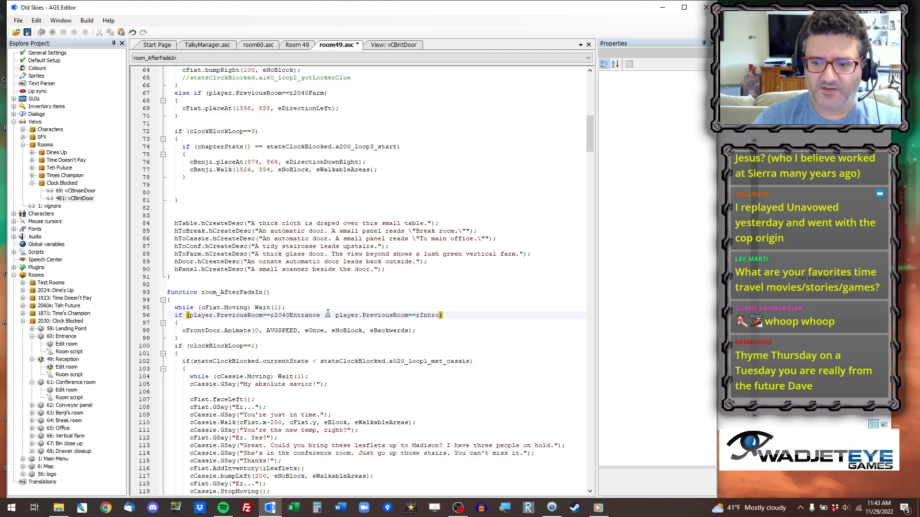
{"action": "left_click", "coordinate": [52, 32]}
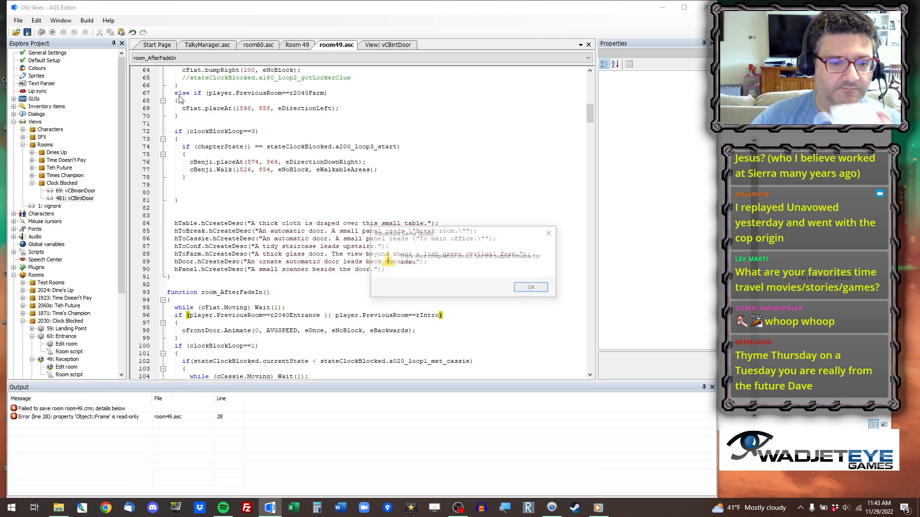
{"action": "left_click", "coordinate": [536, 289]}
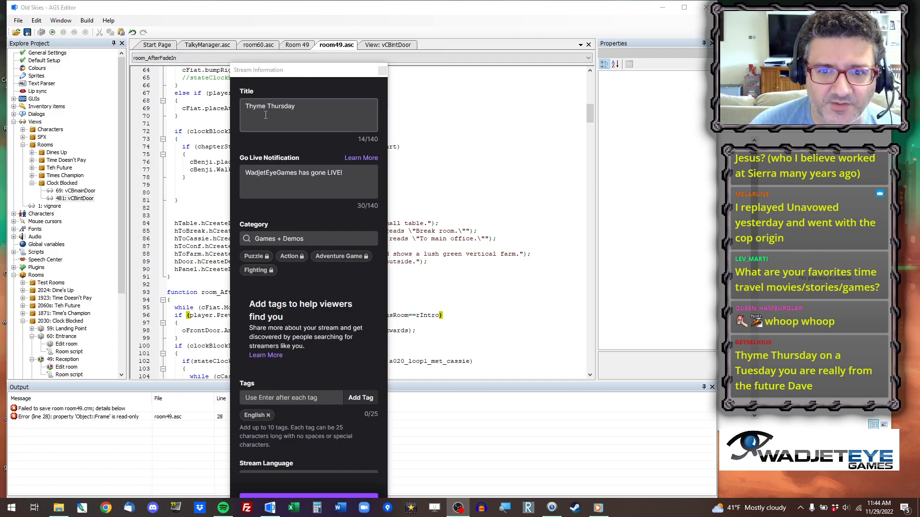
Change the stream title to "Thyme Tuesday" in the stream information, save it and close the window.
{"action": "left_click", "coordinate": [278, 107]}
{"action": "double_click", "coordinate": [281, 106]}
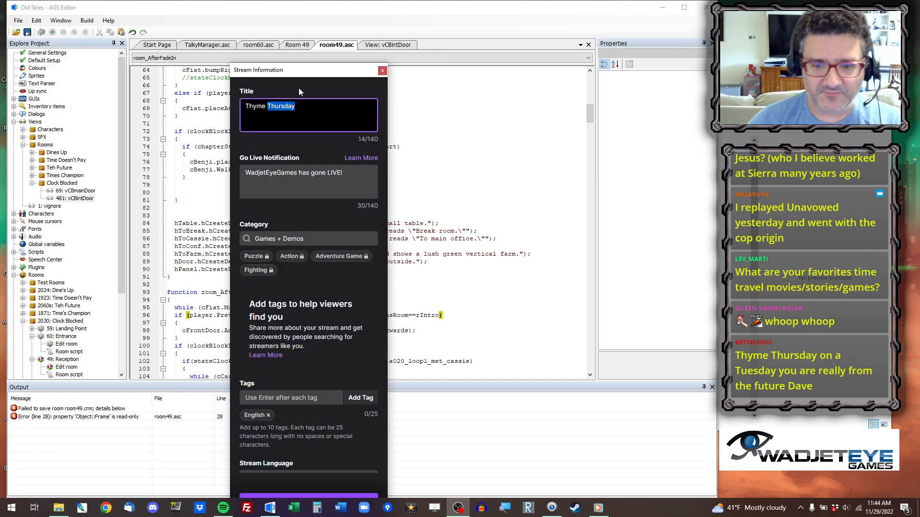
{"action": "type", "text": "Tuesday"}
{"action": "scroll", "coordinate": [316, 413], "scroll_direction": "down", "scroll_amount": 2}
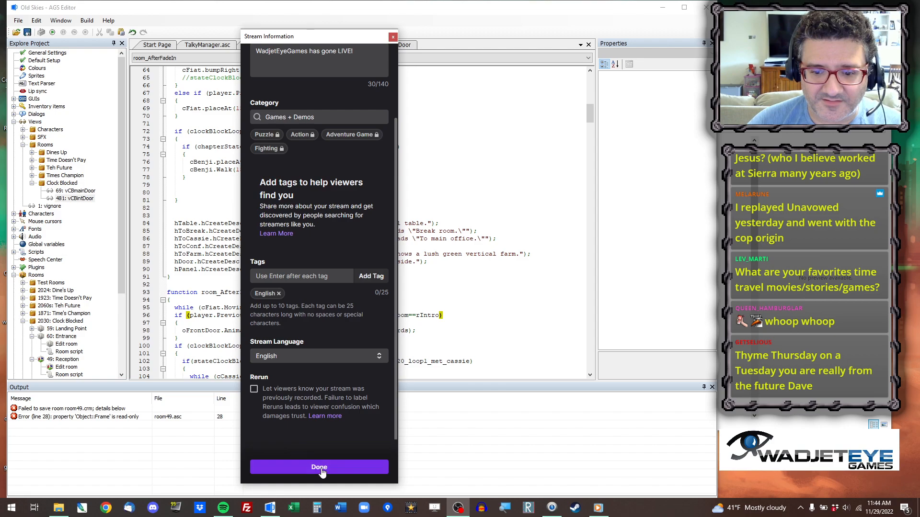
{"action": "left_click", "coordinate": [321, 469]}
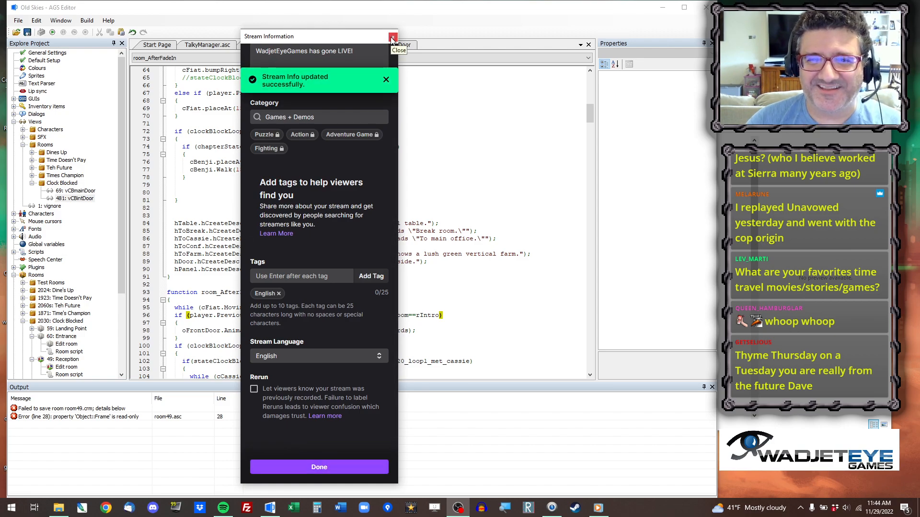
{"action": "left_click", "coordinate": [393, 36]}
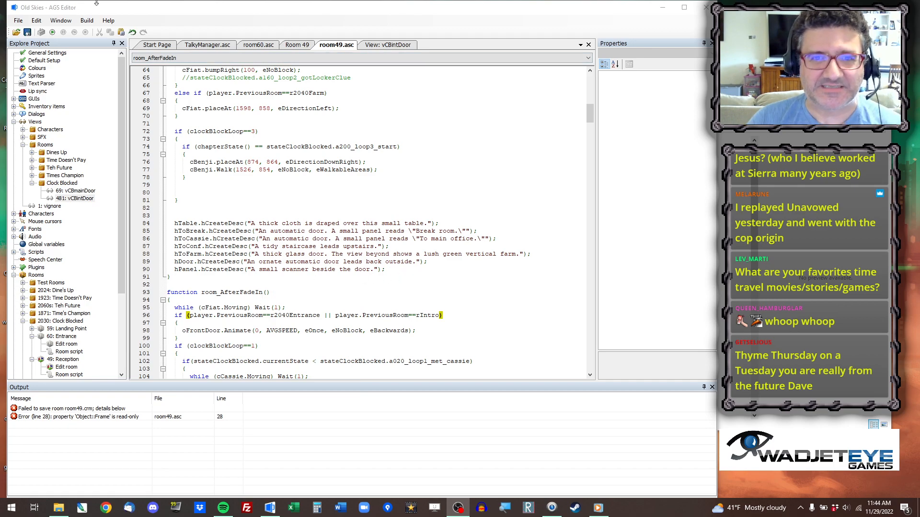
Go to the reported error line and replace "oFrontDoor.Frame=4;" with a copy of the "oFrontDoor.SetView(VCBINTDOOR, 0, 0);" statement from above.
{"action": "double_click", "coordinate": [124, 418]}
{"action": "left_click", "coordinate": [220, 216]}
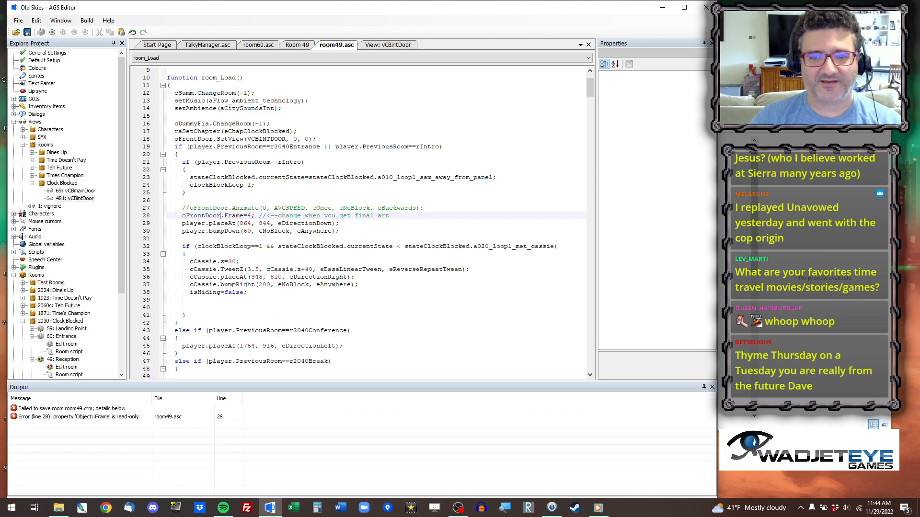
{"action": "left_click_drag", "start_coordinate": [176, 138], "coordinate": [323, 142]}
{"action": "key", "text": "ctrl+c"}
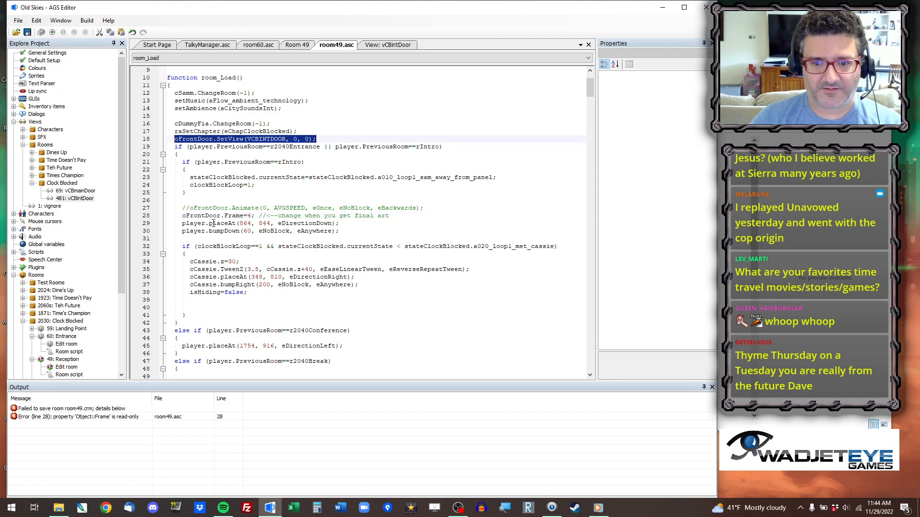
{"action": "left_click", "coordinate": [182, 217]}
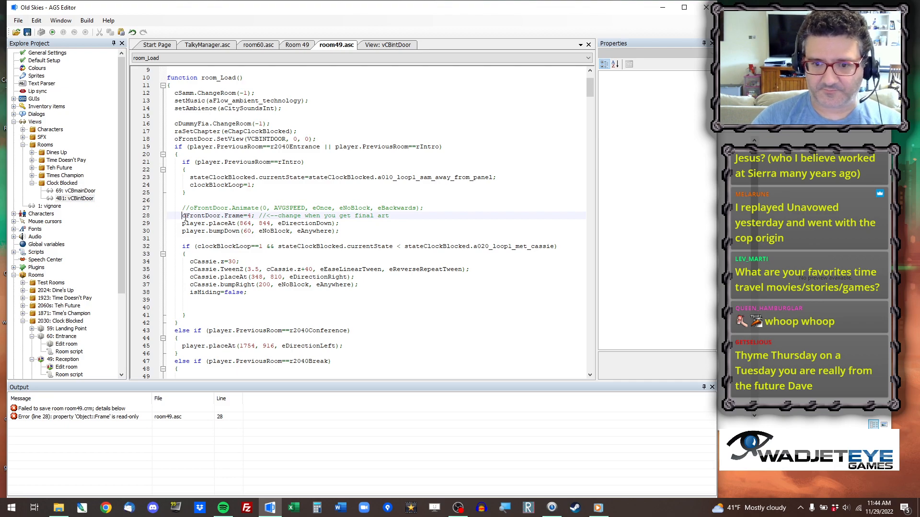
{"action": "key", "text": "shift+Right"}
{"action": "key", "text": "shift+Right"}
{"action": "key", "text": "shift+Right"}
{"action": "key", "text": "shift+Right"}
{"action": "key", "text": "shift+Right"}
{"action": "key", "text": "shift+Right"}
{"action": "key", "text": "shift+Right"}
{"action": "key", "text": "shift+Right"}
{"action": "key", "text": "shift+Right"}
{"action": "key", "text": "shift+Right"}
{"action": "key", "text": "shift+Right"}
{"action": "key", "text": "shift+Right"}
{"action": "key", "text": "shift+Right"}
{"action": "key", "text": "shift+Right"}
{"action": "key", "text": "shift+Right"}
{"action": "key", "text": "shift+Right"}
{"action": "key", "text": "shift+Right"}
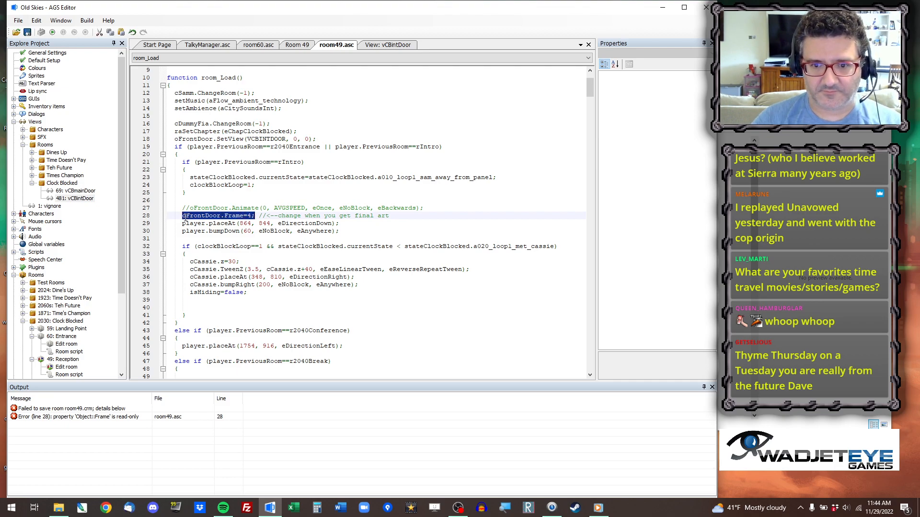
{"action": "key", "text": "ctrl+v"}
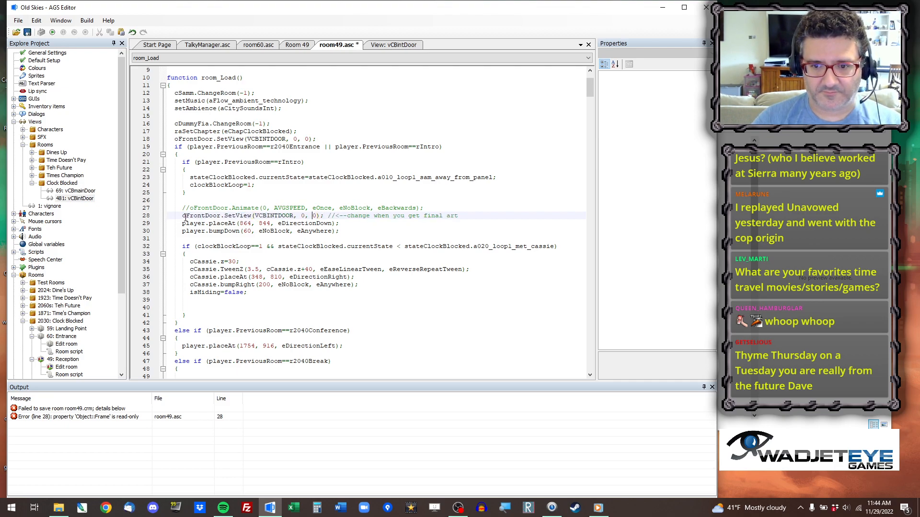
Set the frame argument of the pasted oFrontDoor.SetView call to 4 and save the script.
{"action": "key", "text": "Right"}
{"action": "key", "text": "Right"}
{"action": "key", "text": "Right"}
{"action": "key", "text": "shift+Right"}
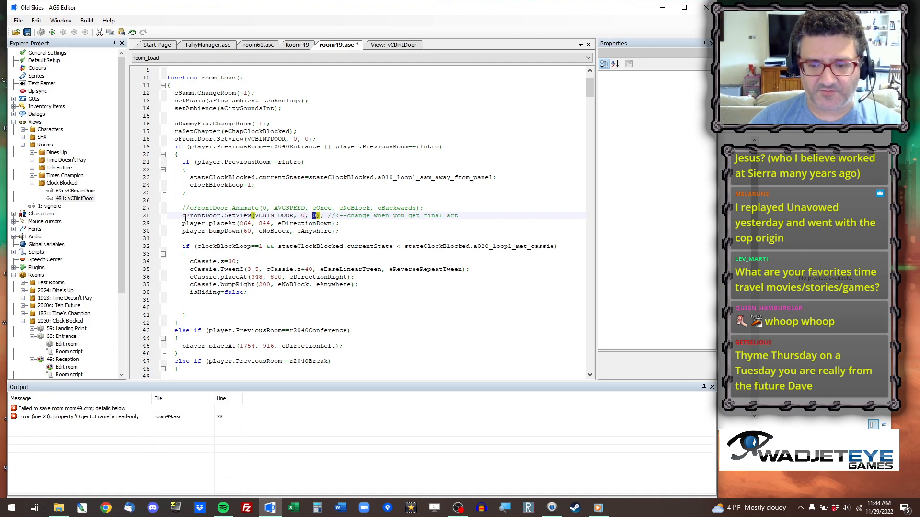
{"action": "key", "text": "ctrl+s"}
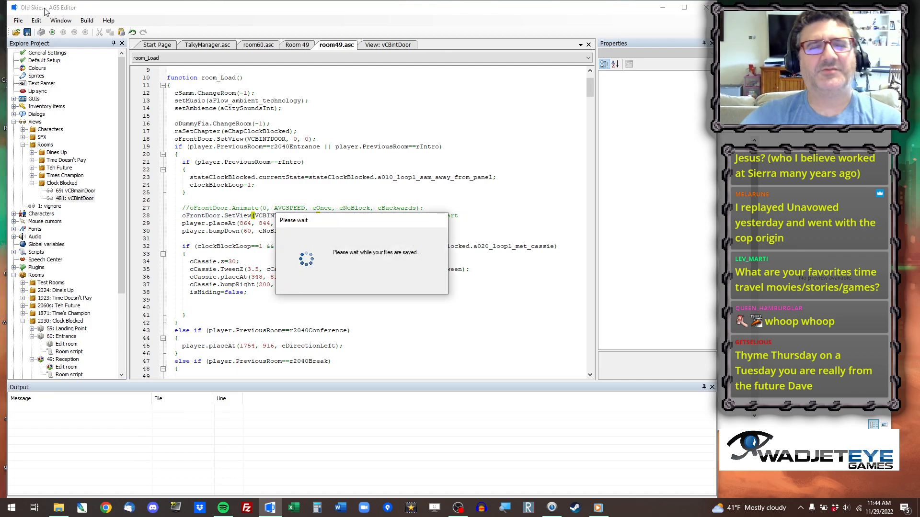
Run the game, jump to Clock Blocked's Reception room to check the front door on entry, and quit the game.
{"action": "key", "text": "F5"}
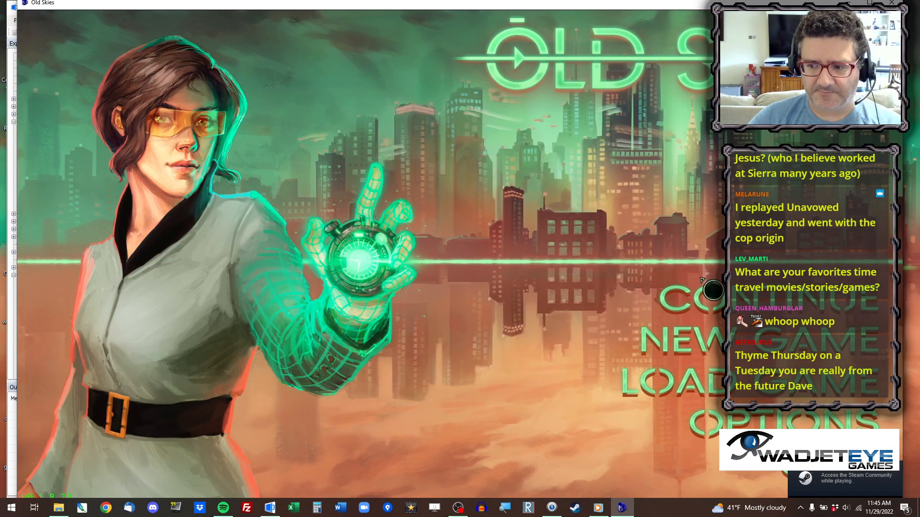
{"action": "key", "text": "ctrl+x"}
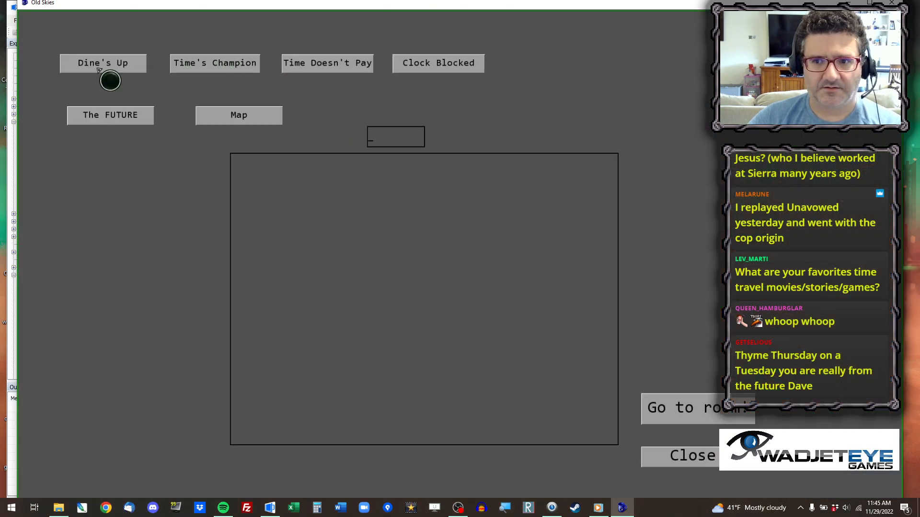
{"action": "left_click", "coordinate": [422, 66]}
{"action": "left_click", "coordinate": [290, 192]}
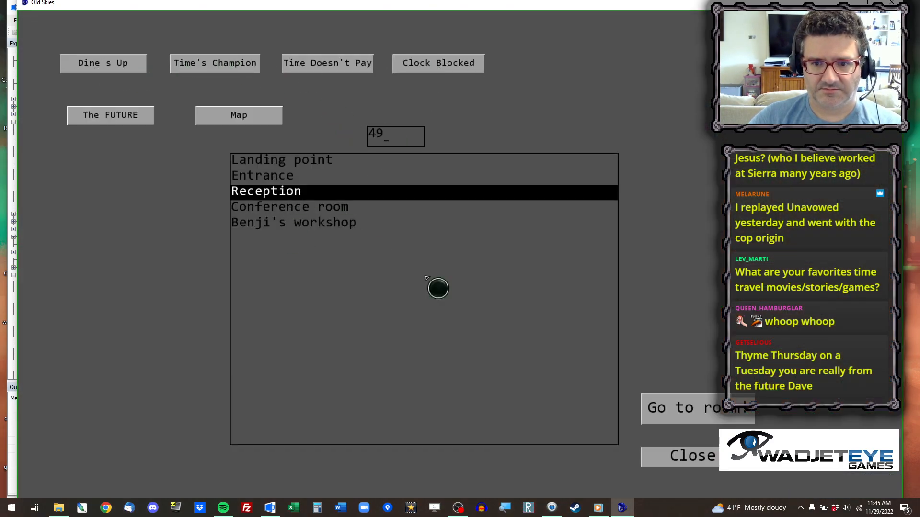
{"action": "left_click", "coordinate": [696, 412]}
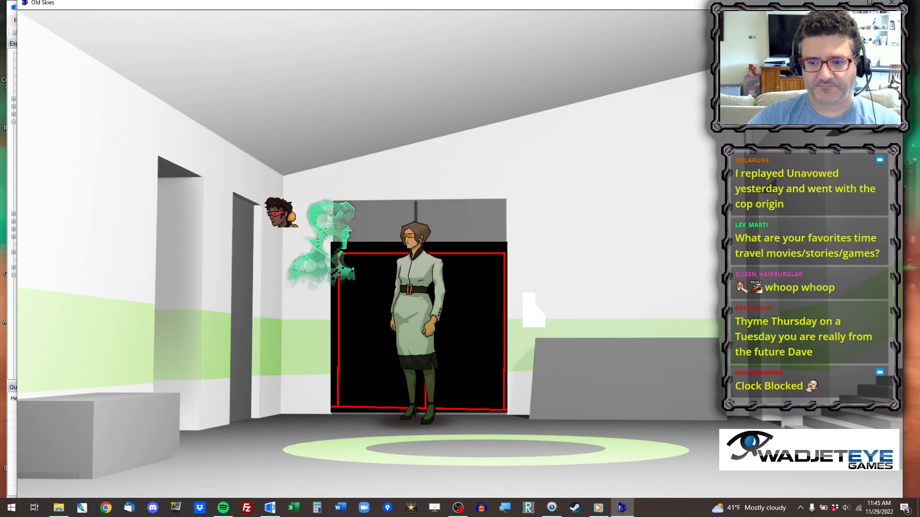
{"action": "key", "text": "alt+x"}
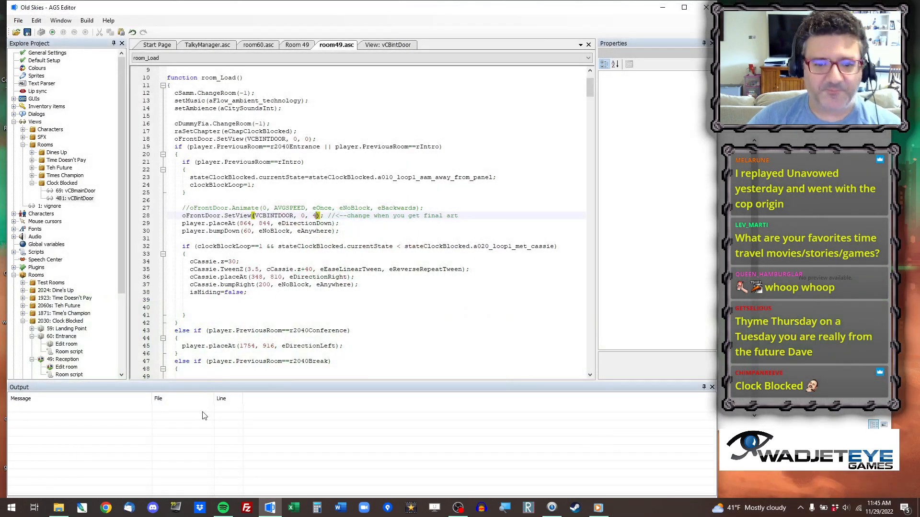
{"action": "left_click", "coordinate": [82, 509]}
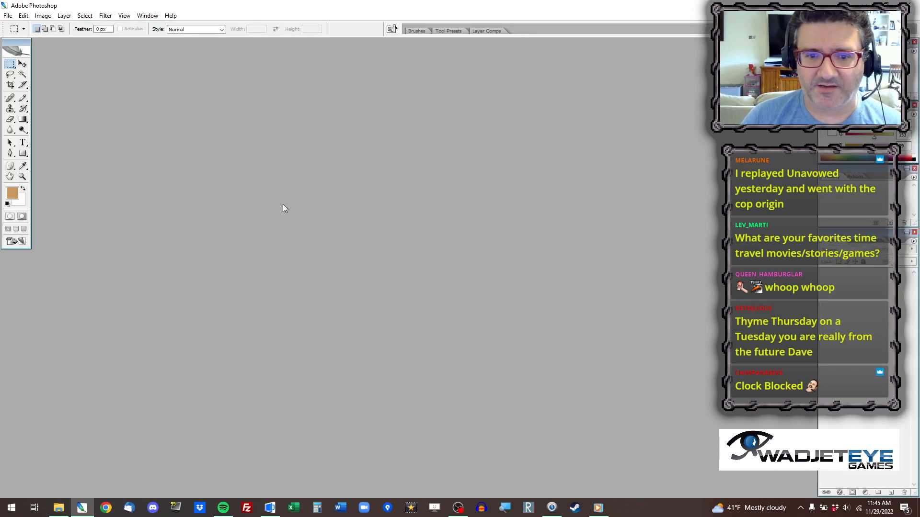
{"action": "left_click", "coordinate": [575, 284]}
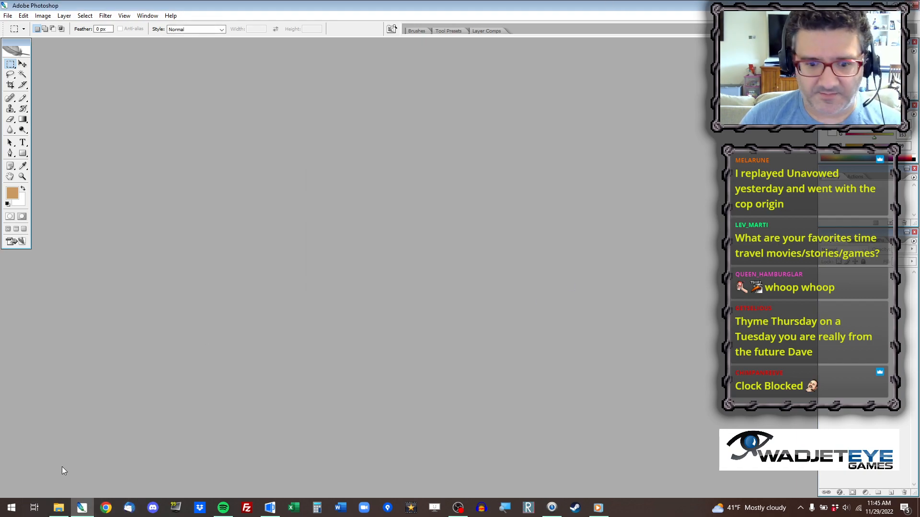
{"action": "key", "text": "alt+Tab"}
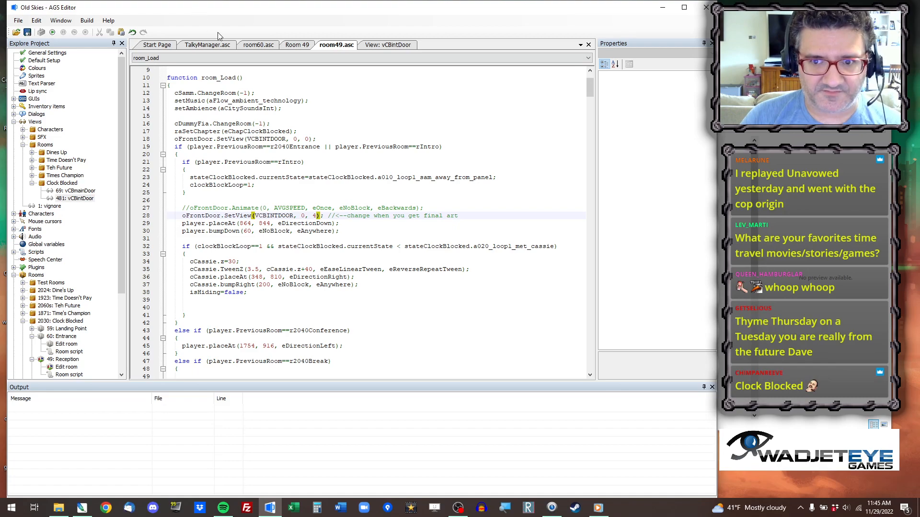
Open the sprite manager and inspect sprite 8481 in the Door folder of Clock Blocked's Entrance sprites.
{"action": "double_click", "coordinate": [38, 76]}
{"action": "left_click", "coordinate": [145, 85]}
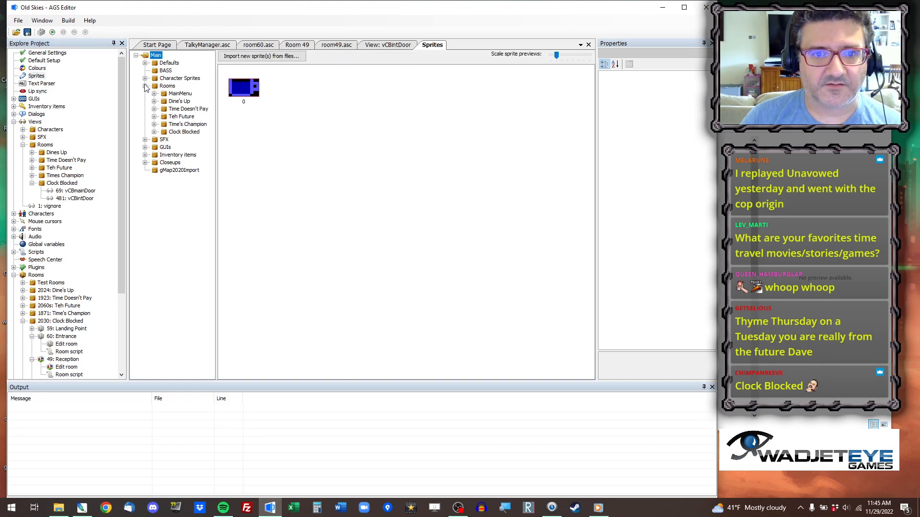
{"action": "left_click", "coordinate": [154, 132]}
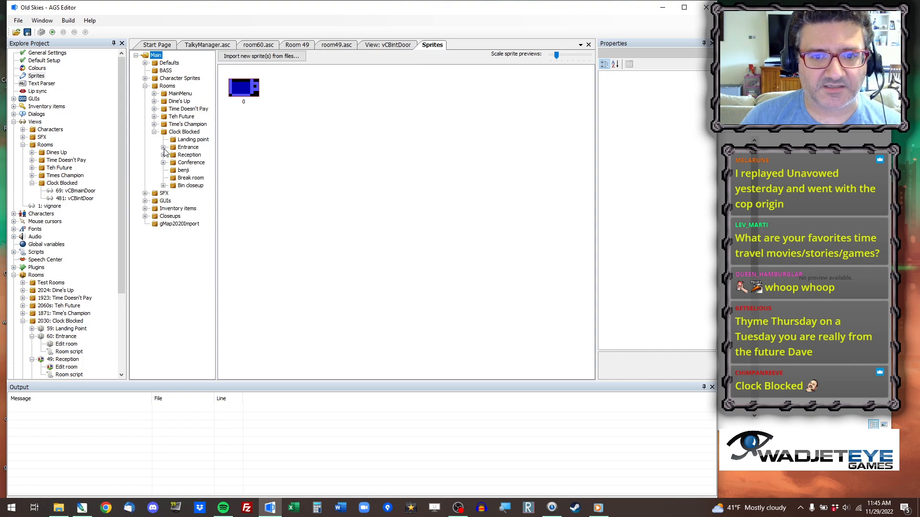
{"action": "left_click", "coordinate": [163, 147]}
{"action": "left_click", "coordinate": [192, 155]}
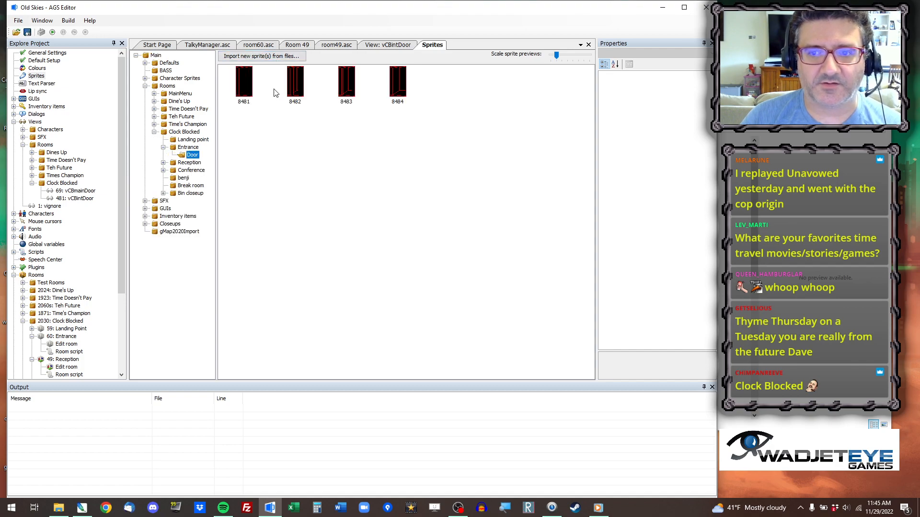
{"action": "left_click", "coordinate": [251, 90]}
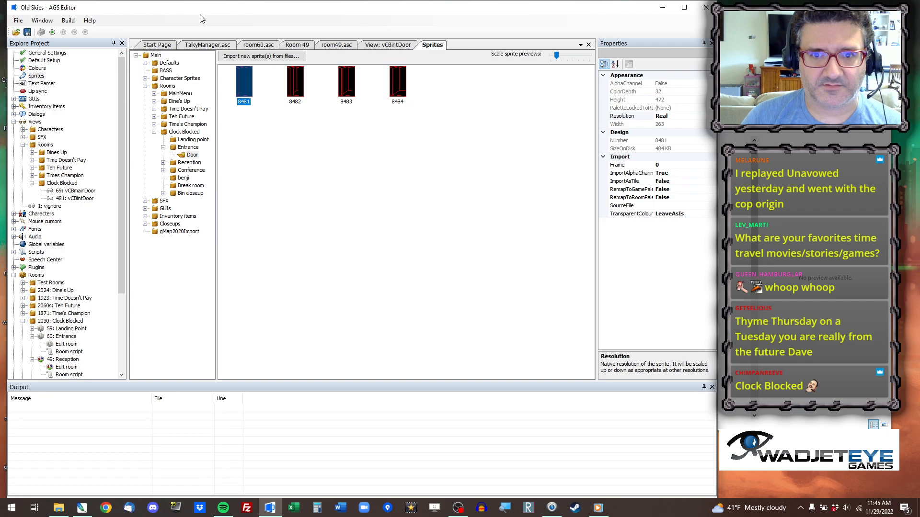
Switch to Photoshop and open 51 Leaves Reception.png from the Rooms project's 51 Leaves Reception folder.
{"action": "left_click", "coordinate": [82, 508]}
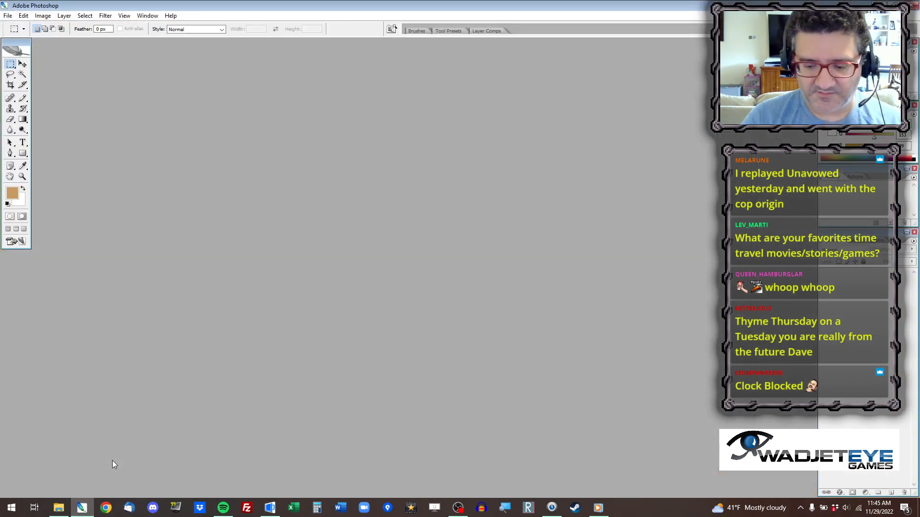
{"action": "key", "text": "ctrl+o"}
{"action": "left_click", "coordinate": [232, 131]}
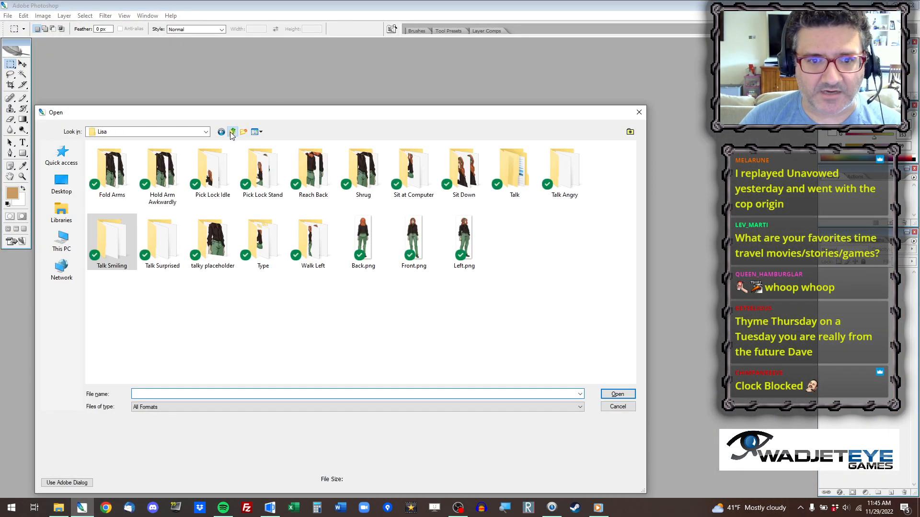
{"action": "left_click", "coordinate": [232, 132]}
{"action": "left_click", "coordinate": [232, 132]}
{"action": "double_click", "coordinate": [106, 211]}
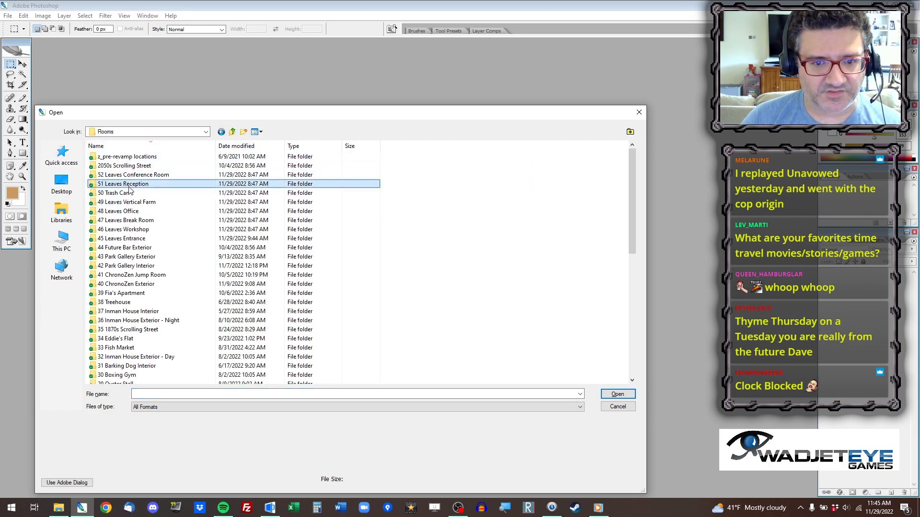
{"action": "double_click", "coordinate": [128, 185]}
{"action": "double_click", "coordinate": [129, 186]}
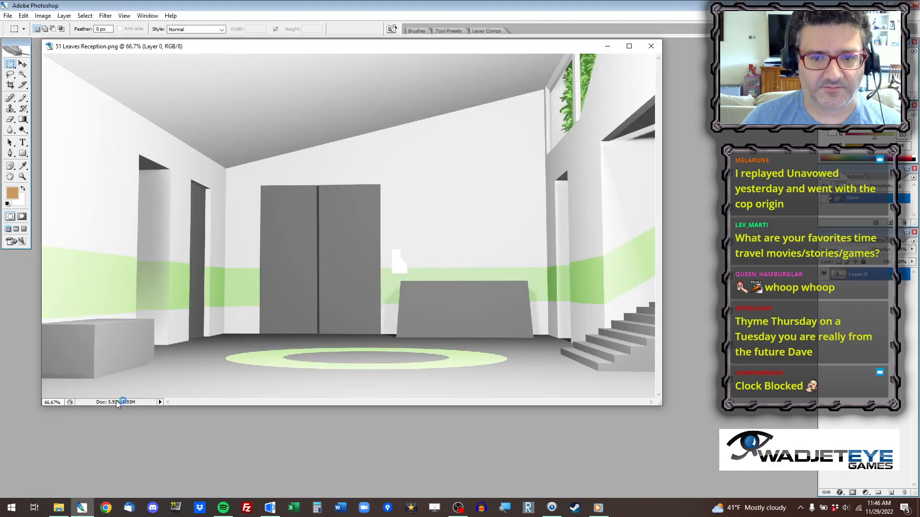
Switch to AGS Editor and copy sprite 8541 from the door folder of Clock Blocked's Reception sprites to the clipboard.
{"action": "left_click", "coordinate": [83, 511]}
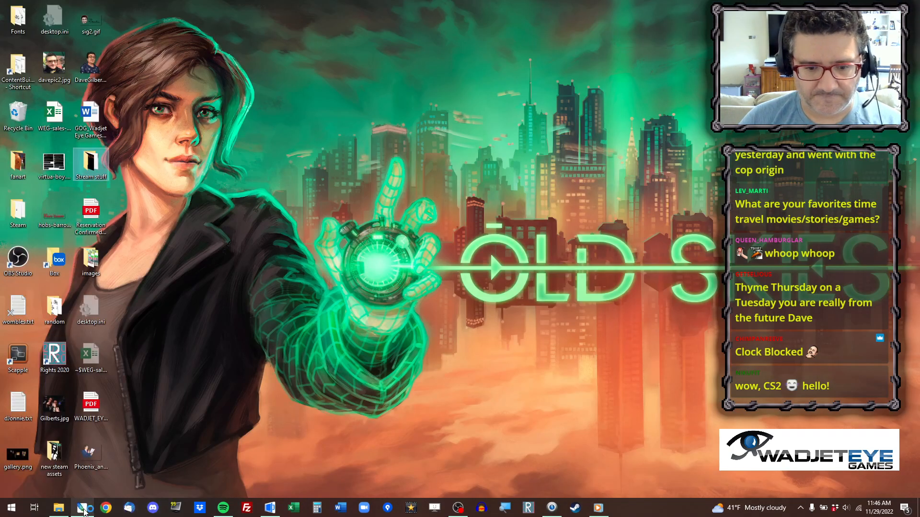
{"action": "left_click", "coordinate": [271, 509]}
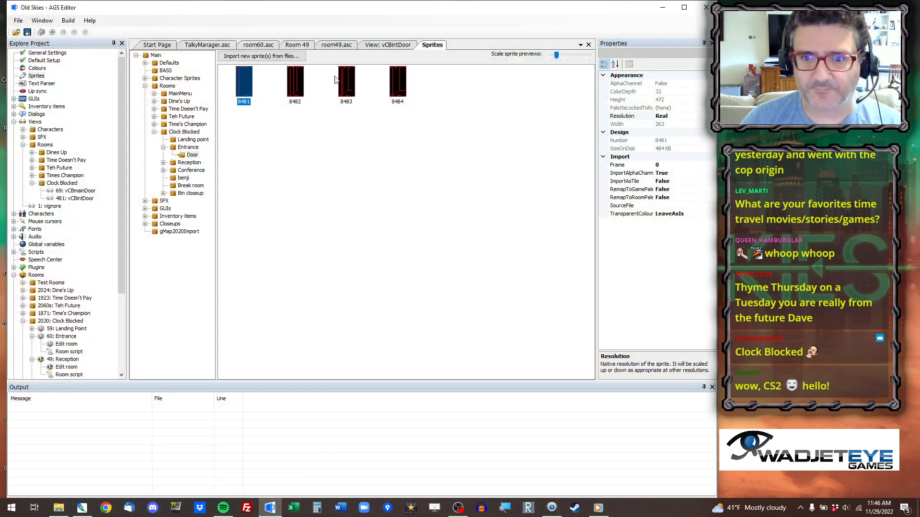
{"action": "left_click", "coordinate": [191, 149]}
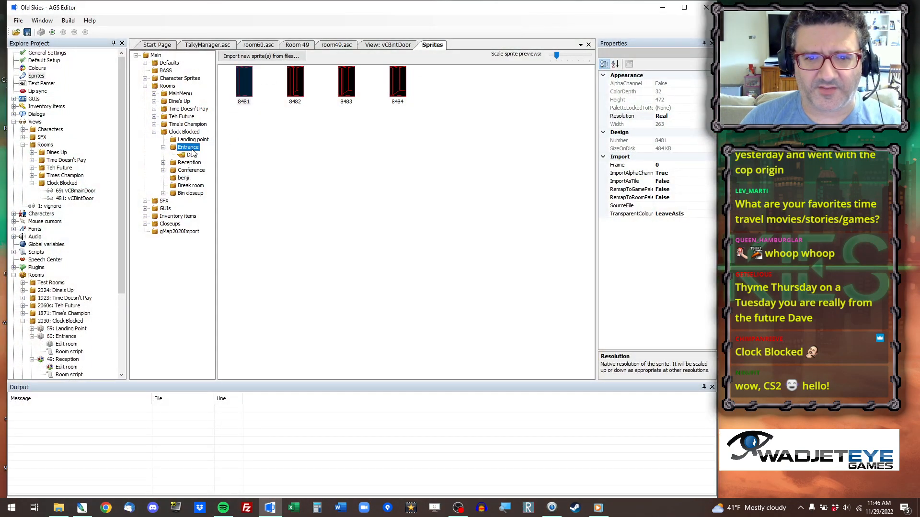
{"action": "left_click", "coordinate": [194, 155]}
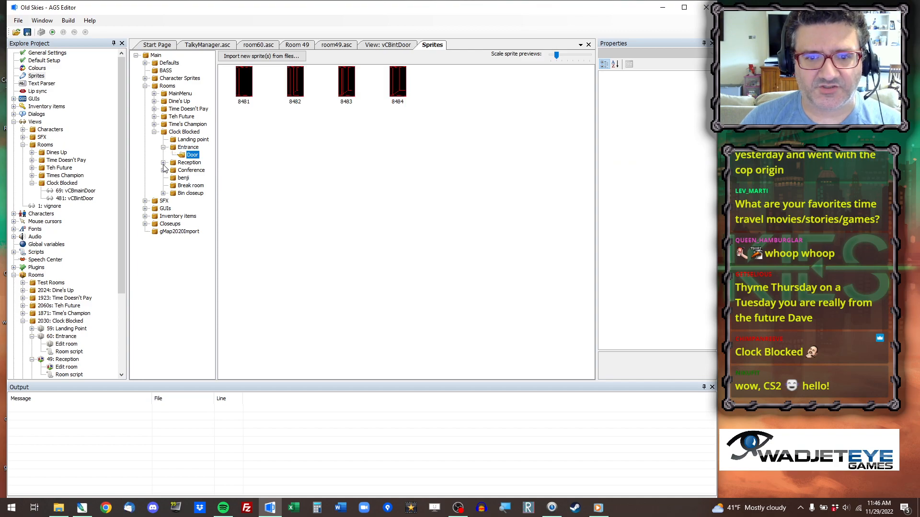
{"action": "left_click", "coordinate": [164, 162]}
{"action": "left_click", "coordinate": [193, 171]}
{"action": "left_click", "coordinate": [248, 84]}
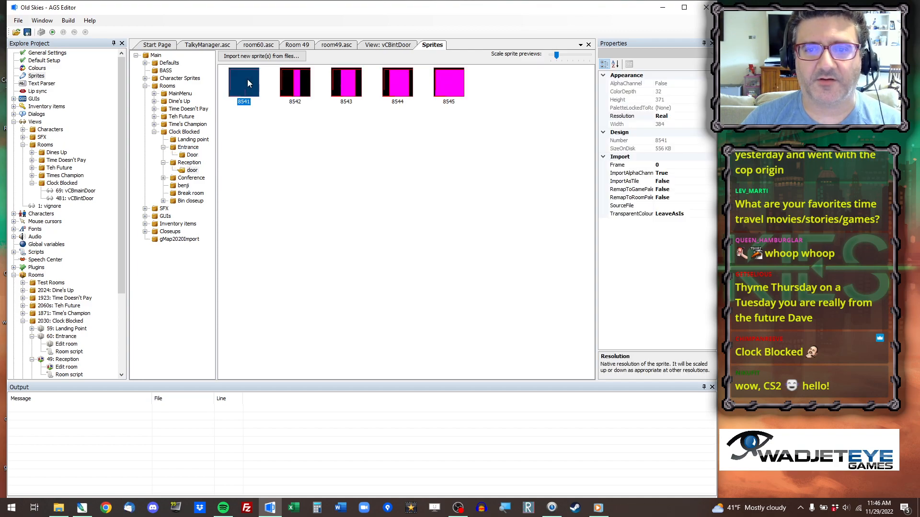
{"action": "right_click", "coordinate": [248, 80]}
{"action": "left_click", "coordinate": [285, 111]}
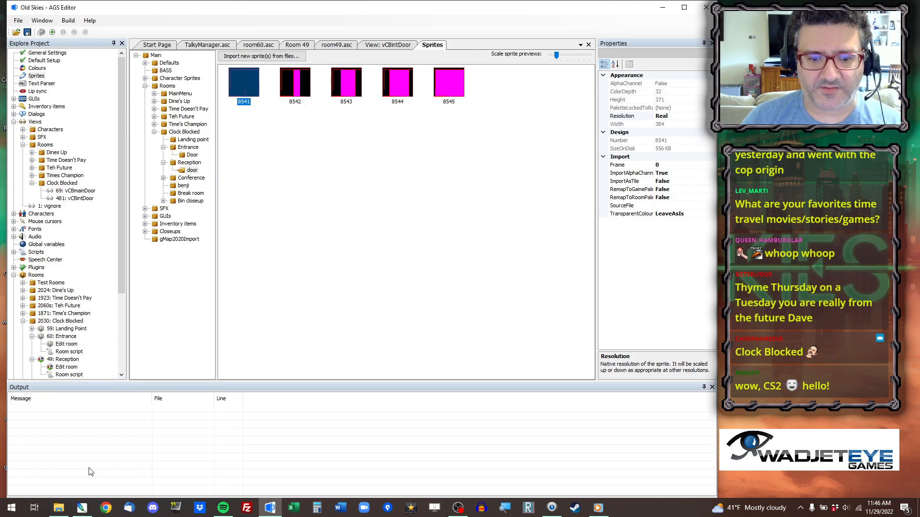
Paste the door sprite into the reception image in Photoshop and align its base with the grey double door's bottom edge.
{"action": "left_click", "coordinate": [82, 508]}
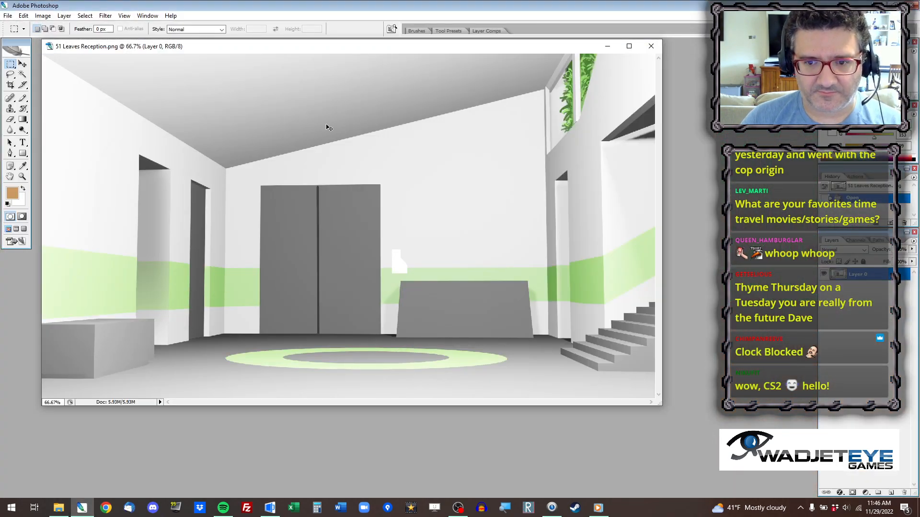
{"action": "key", "text": "ctrl+v"}
{"action": "left_click", "coordinate": [22, 64]}
{"action": "left_click_drag", "start_coordinate": [319, 214], "coordinate": [307, 292]}
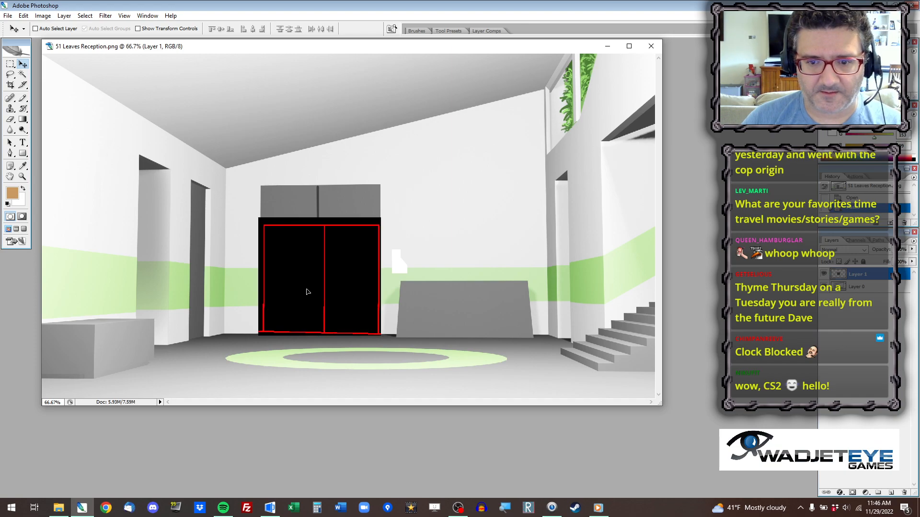
Select the upper part of the pasted door and move it up to the top of the grey double door.
{"action": "left_click", "coordinate": [10, 64]}
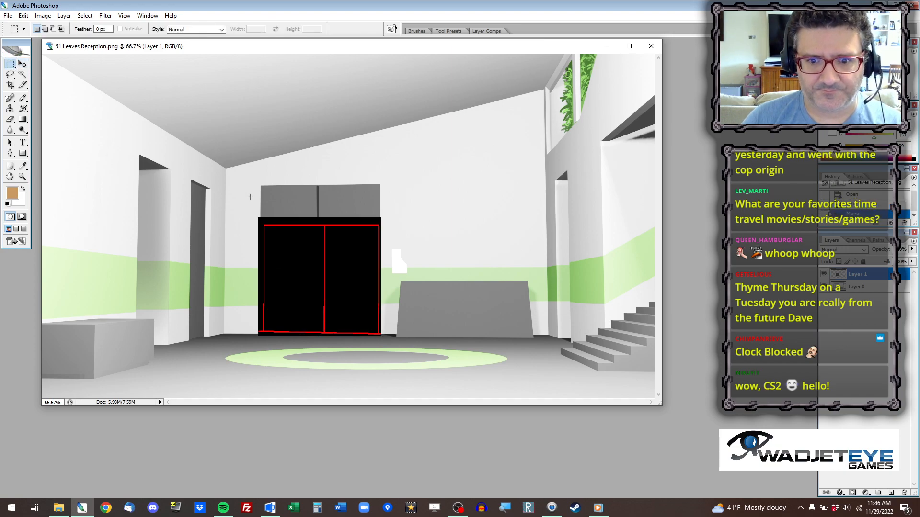
{"action": "left_click_drag", "start_coordinate": [254, 211], "coordinate": [251, 211]}
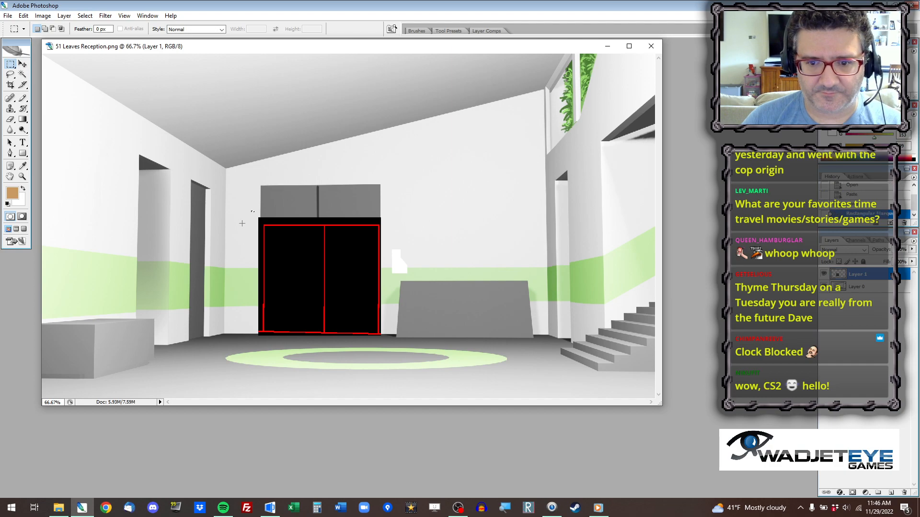
{"action": "left_click_drag", "start_coordinate": [385, 254], "coordinate": [394, 263]}
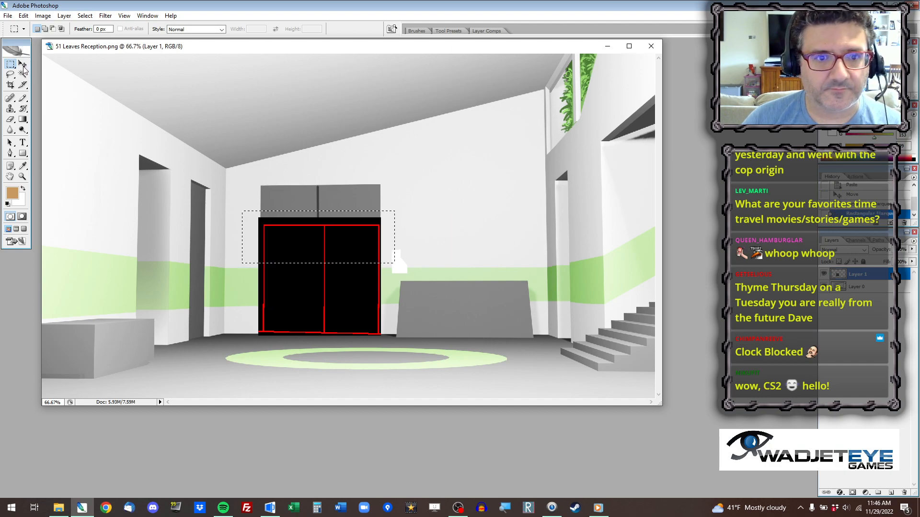
{"action": "left_click", "coordinate": [22, 64]}
{"action": "left_click_drag", "start_coordinate": [312, 244], "coordinate": [318, 208]}
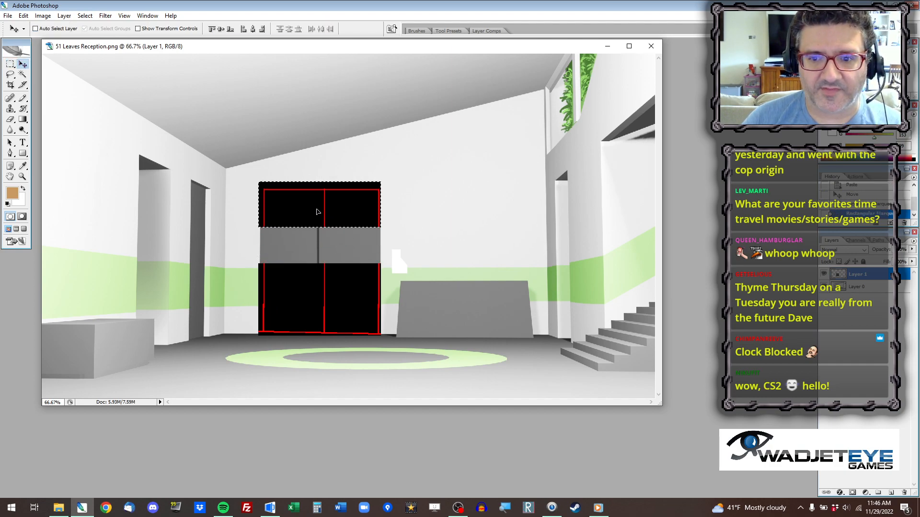
{"action": "key", "text": "ctrl+d"}
Copy a strip of the lower door, paste it twice to fill the gap, and merge the pieces into one door layer.
{"action": "left_click", "coordinate": [10, 65]}
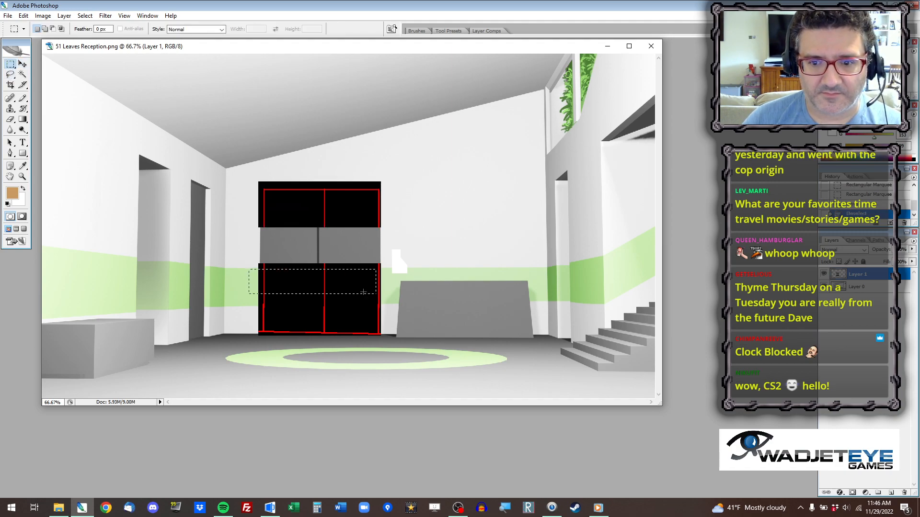
{"action": "left_click_drag", "start_coordinate": [403, 300], "coordinate": [405, 302]}
{"action": "key", "text": "ctrl+c"}
{"action": "key", "text": "ctrl+v"}
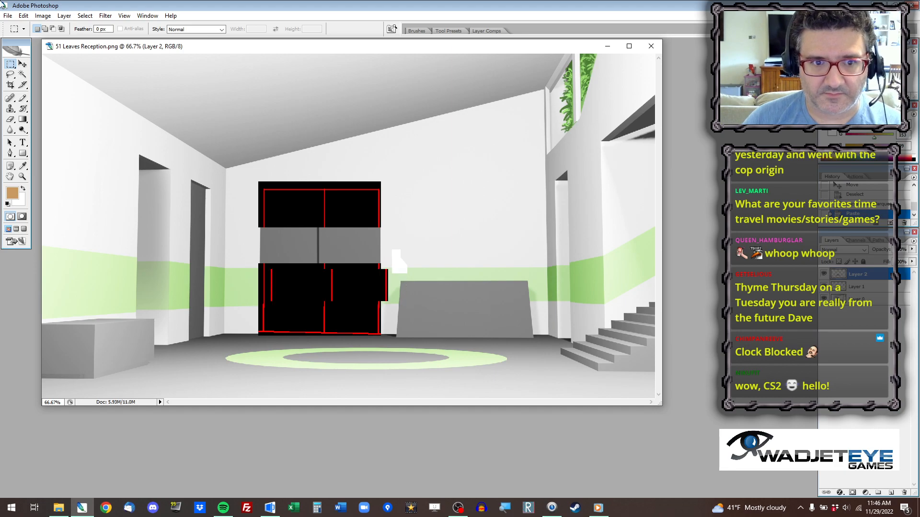
{"action": "left_click", "coordinate": [23, 64]}
{"action": "left_click_drag", "start_coordinate": [302, 294], "coordinate": [292, 253]}
{"action": "key", "text": "ctrl+v"}
{"action": "left_click_drag", "start_coordinate": [375, 255], "coordinate": [345, 262]}
{"action": "key", "text": "ctrl+e"}
{"action": "key", "text": "ctrl+e"}
Copy the whole lengthened door layer and paste it into a new document of matching size.
{"action": "key", "text": "ctrl+a"}
{"action": "key", "text": "ctrl+c"}
{"action": "key", "text": "ctrl+n"}
{"action": "key", "text": "Return"}
{"action": "key", "text": "ctrl+v"}
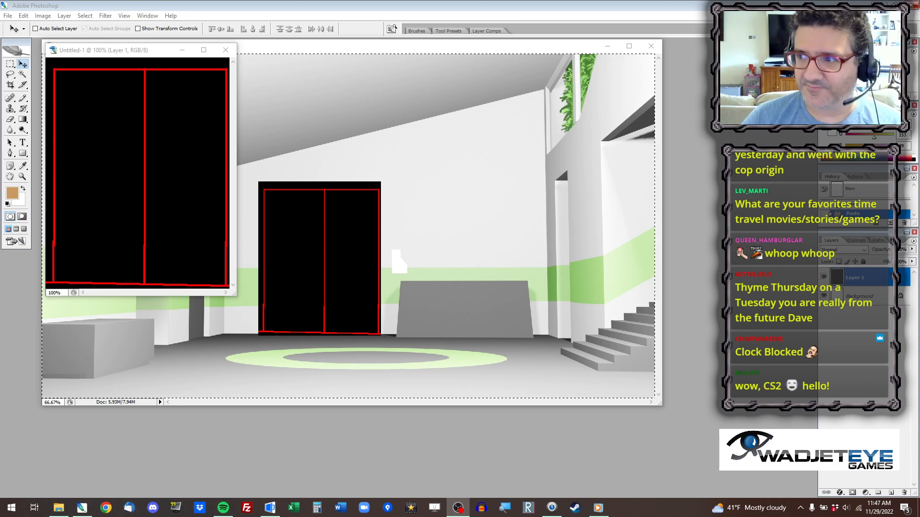
Copy the partly open door sprite 8542 to the clipboard in AGS Editor and return to Photoshop.
{"action": "left_click", "coordinate": [609, 43]}
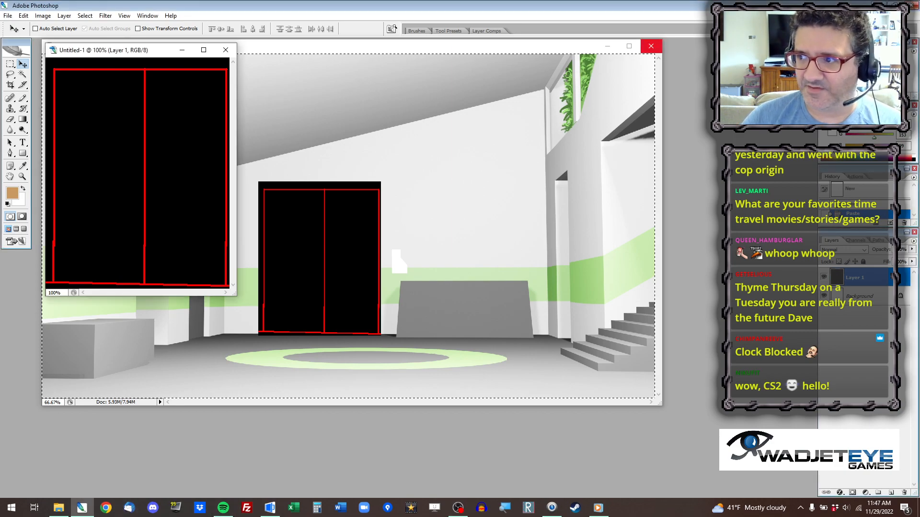
{"action": "left_click", "coordinate": [878, 5]}
{"action": "right_click", "coordinate": [289, 84]}
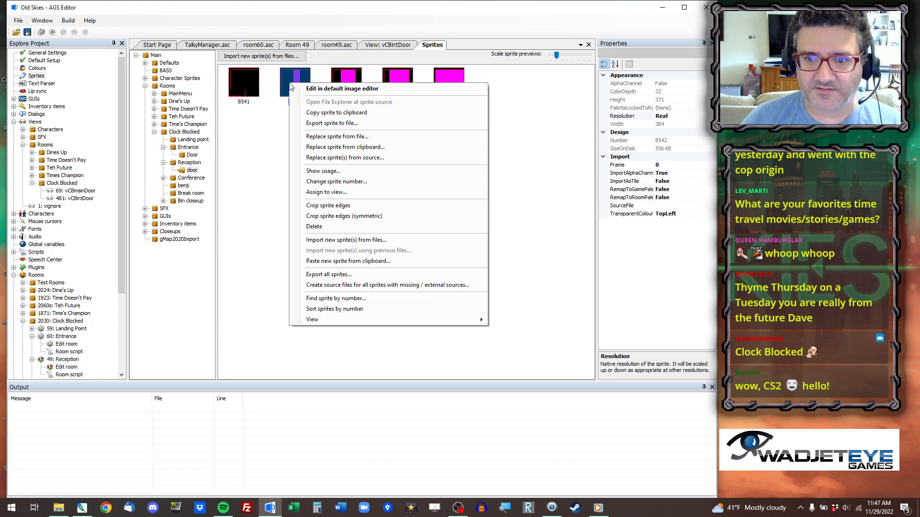
{"action": "left_click", "coordinate": [347, 113]}
{"action": "left_click", "coordinate": [82, 509]}
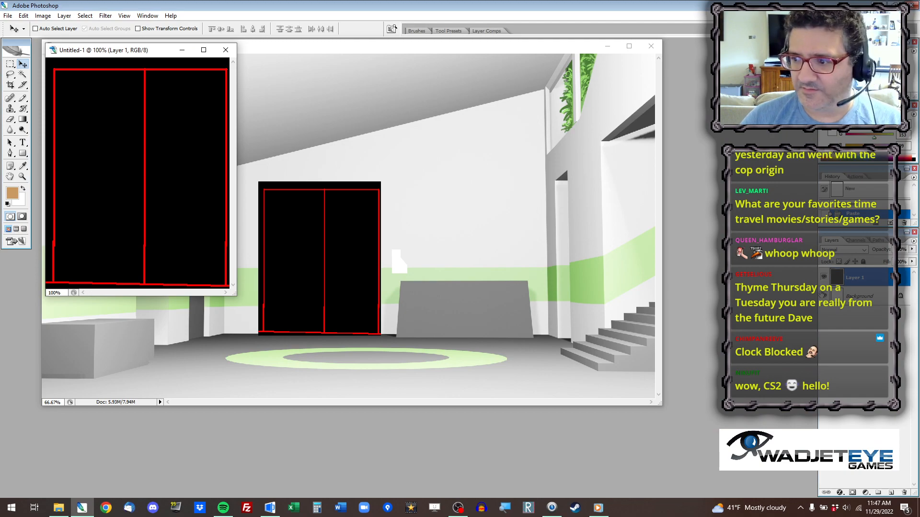
Hide the closed-door layer, paste sprite 8542 above it, and align the sprite with the canvas's bottom edge.
{"action": "left_click", "coordinate": [824, 278]}
{"action": "key", "text": "ctrl+v"}
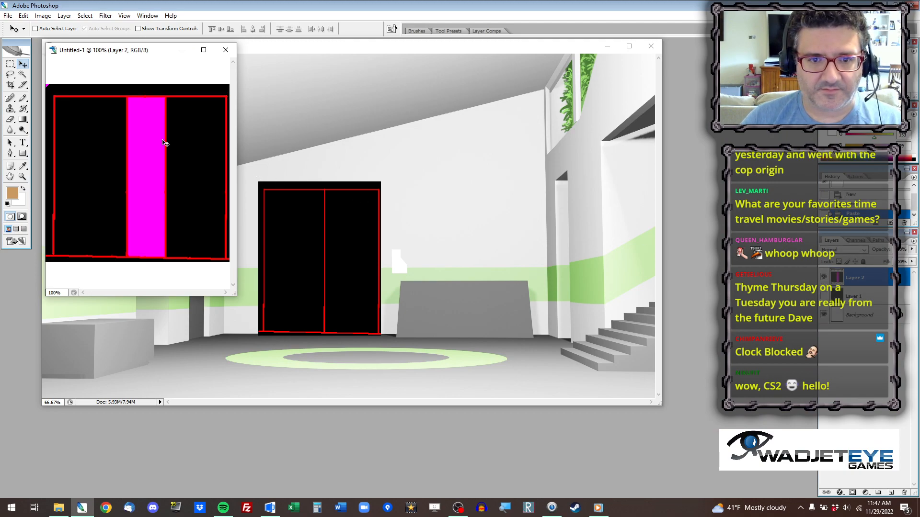
{"action": "left_click", "coordinate": [23, 64]}
{"action": "left_click_drag", "start_coordinate": [139, 165], "coordinate": [139, 192]}
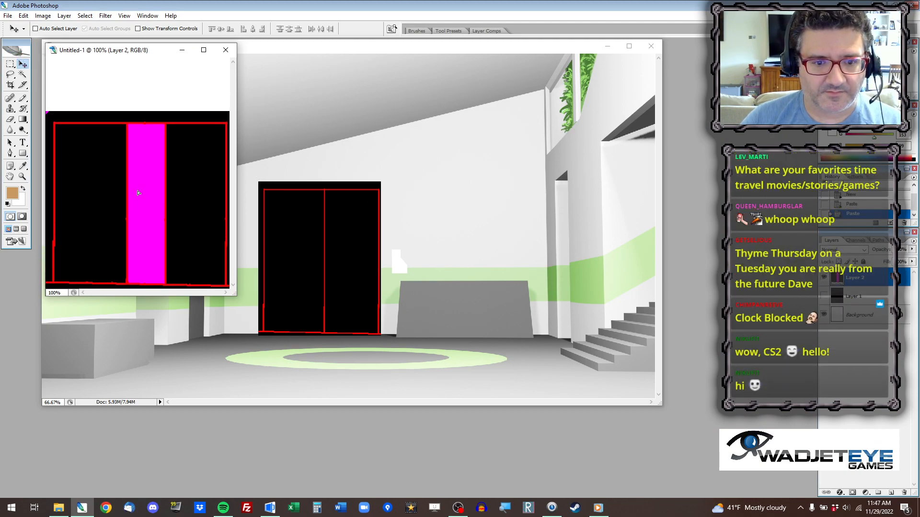
Enlarge the document window and move the upper band of the pasted 8542 door up to the canvas's top edge.
{"action": "left_click_drag", "start_coordinate": [241, 298], "coordinate": [522, 408]}
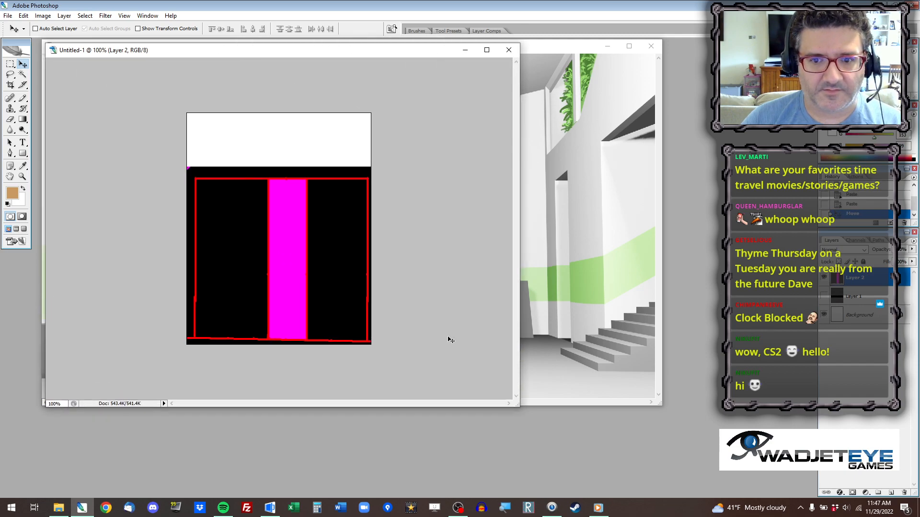
{"action": "left_click", "coordinate": [10, 64]}
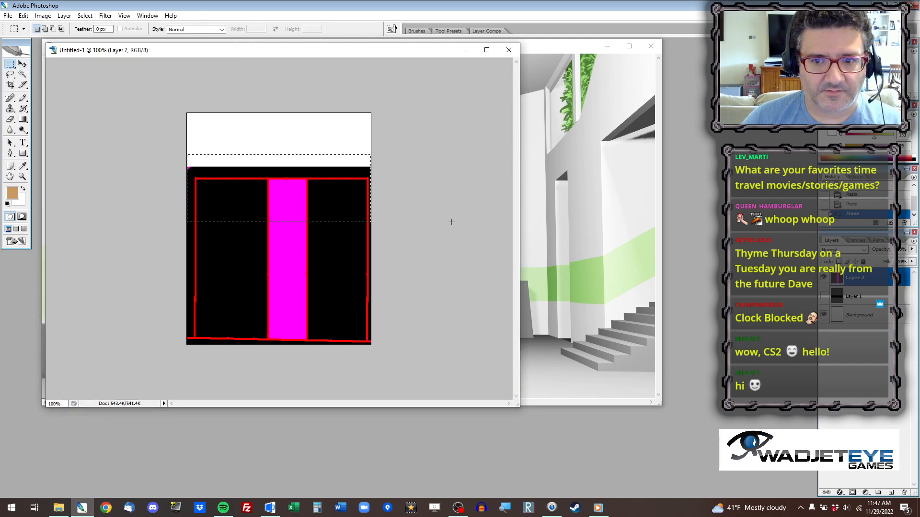
{"action": "left_click", "coordinate": [23, 63]}
{"action": "left_click_drag", "start_coordinate": [253, 181], "coordinate": [258, 127]}
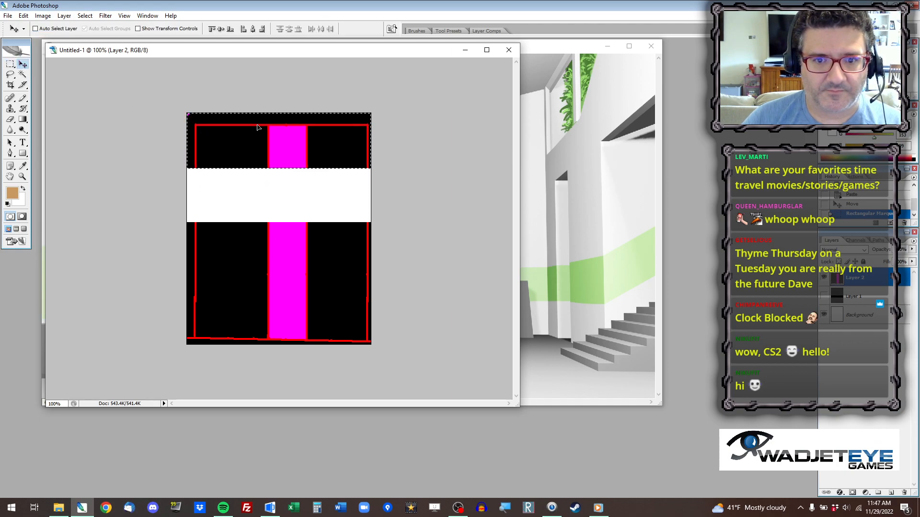
Fill the white gap in the 8542 door with a copied strip of its lower part and merge it down.
{"action": "left_click", "coordinate": [10, 65]}
{"action": "left_click", "coordinate": [190, 152]}
{"action": "left_click_drag", "start_coordinate": [397, 295], "coordinate": [409, 293]}
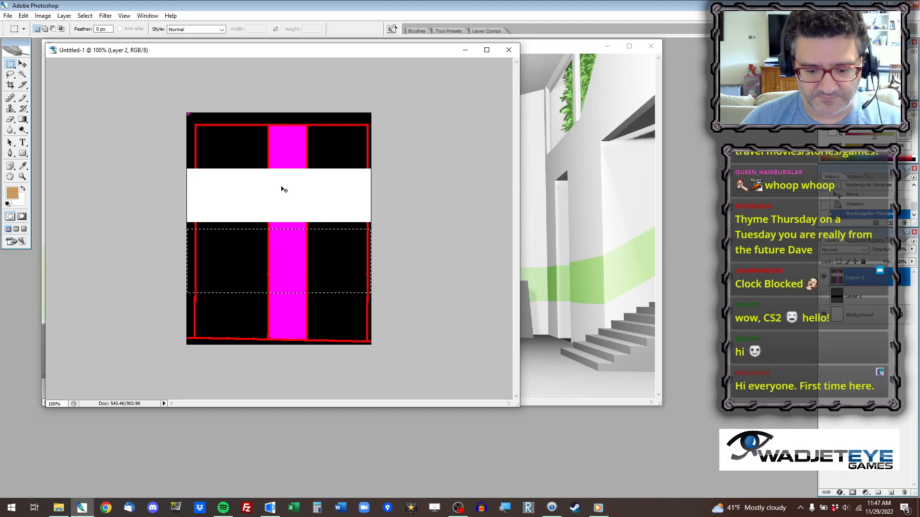
{"action": "key", "text": "ctrl+c"}
{"action": "key", "text": "ctrl+v"}
{"action": "key", "text": "v"}
{"action": "left_click_drag", "start_coordinate": [293, 262], "coordinate": [294, 197]}
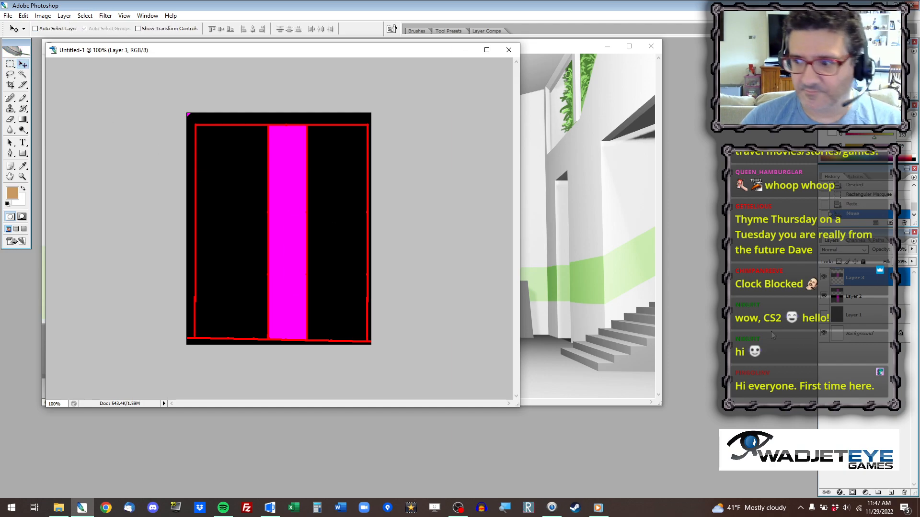
{"action": "key", "text": "ctrl+e"}
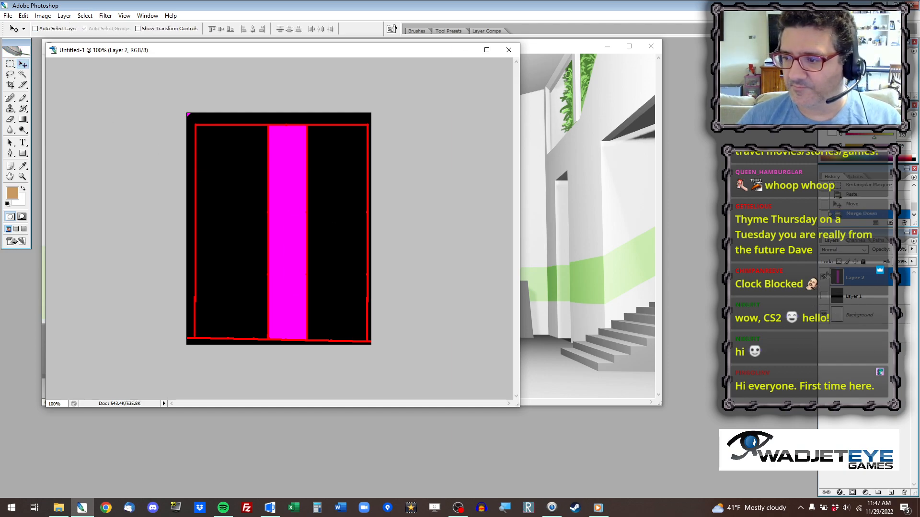
Hide the lengthened 8542 door layer, switch to AGS Editor, and copy sprite 8543 to the clipboard.
{"action": "left_click", "coordinate": [824, 277]}
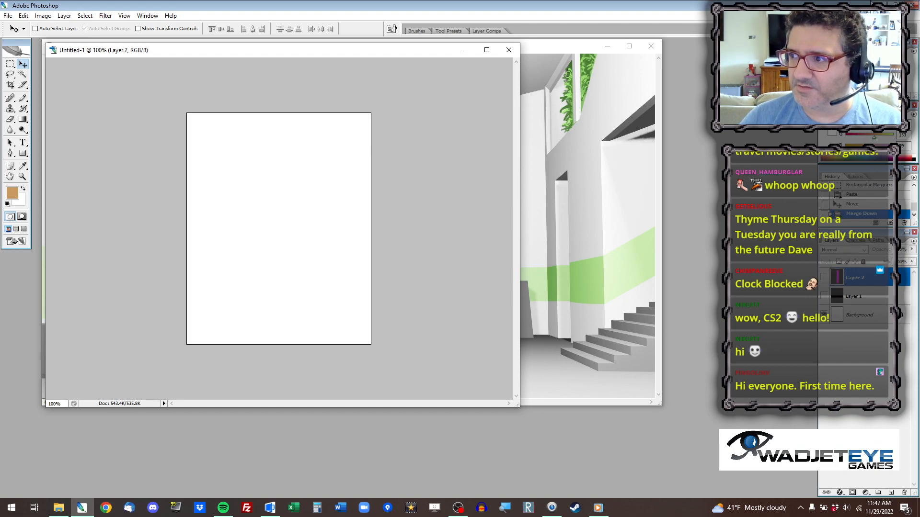
{"action": "key", "text": "alt+Tab"}
{"action": "left_click", "coordinate": [336, 84]}
{"action": "right_click", "coordinate": [337, 84]}
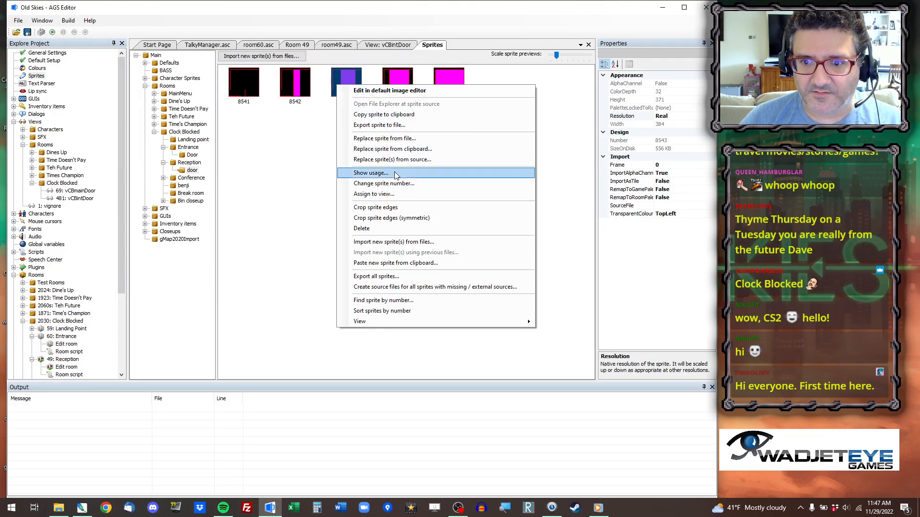
{"action": "left_click", "coordinate": [402, 115]}
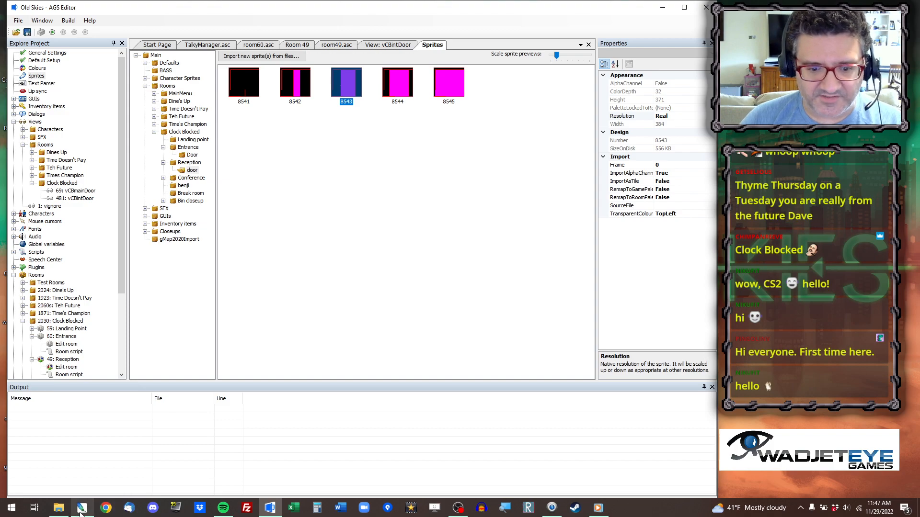
Paste sprite 8543 into the Photoshop door document and align it with the canvas's bottom edge.
{"action": "left_click", "coordinate": [82, 508]}
{"action": "key", "text": "ctrl+v"}
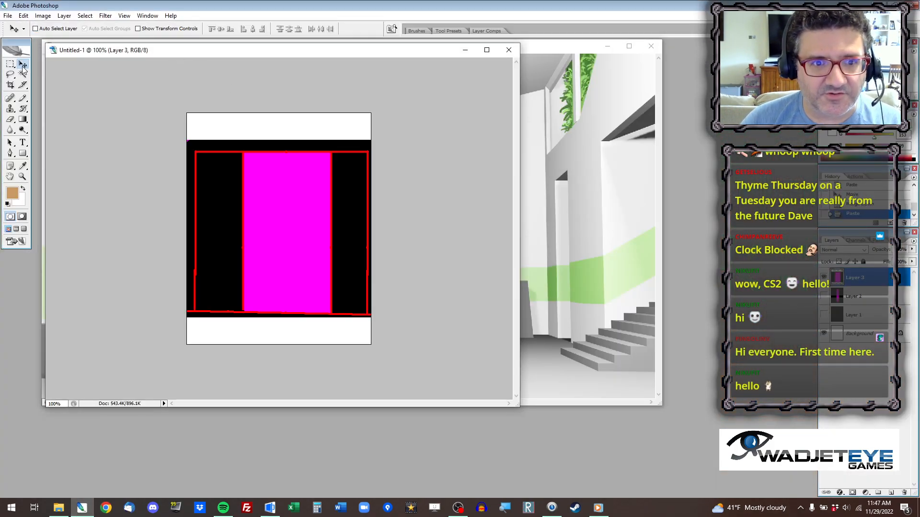
{"action": "left_click_drag", "start_coordinate": [245, 193], "coordinate": [244, 221]}
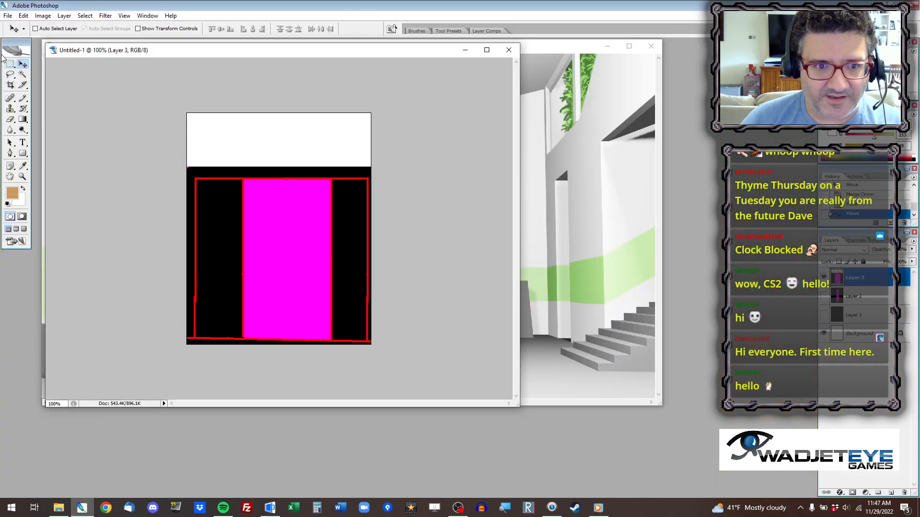
Select the upper band of the pasted 8543 door and move it up to the canvas's top edge.
{"action": "left_click", "coordinate": [8, 65]}
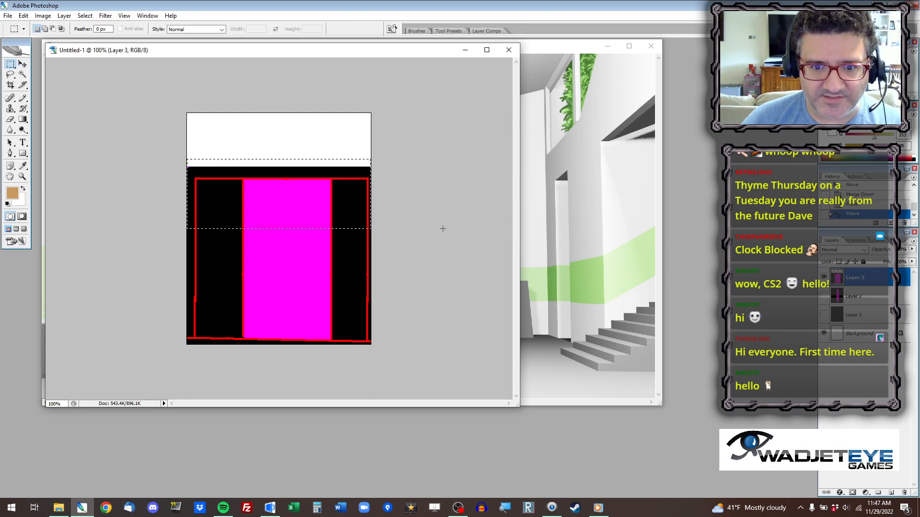
{"action": "left_click_drag", "start_coordinate": [442, 221], "coordinate": [441, 232]}
{"action": "left_click", "coordinate": [22, 64]}
{"action": "left_click_drag", "start_coordinate": [234, 185], "coordinate": [237, 132]}
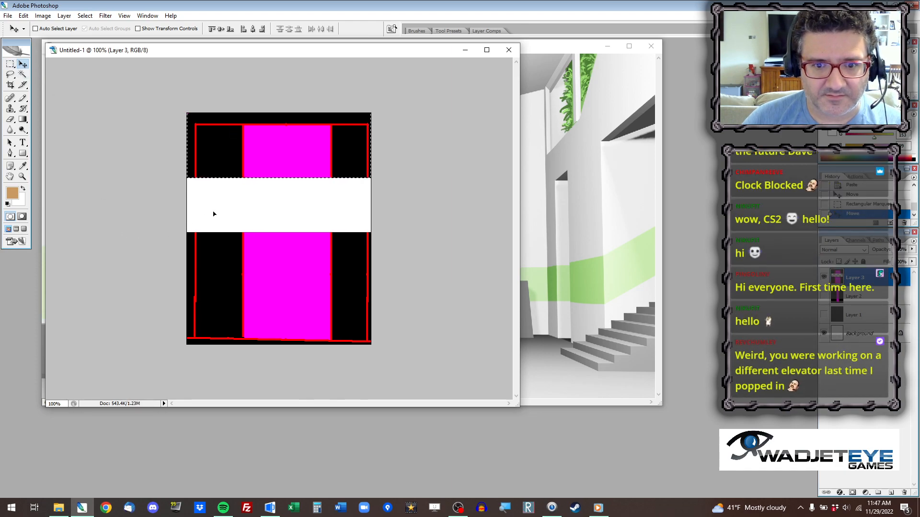
Fill the white gap in the 8543 door with a copied strip of its lower part and merge it down.
{"action": "left_click", "coordinate": [10, 63]}
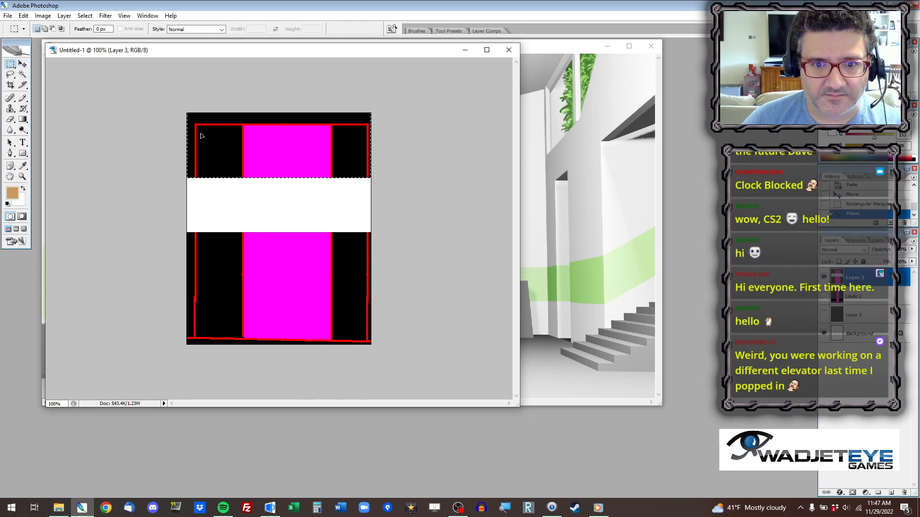
{"action": "left_click", "coordinate": [165, 182]}
{"action": "left_click_drag", "start_coordinate": [335, 280], "coordinate": [454, 313]}
{"action": "key", "text": "ctrl+c"}
{"action": "key", "text": "ctrl+v"}
{"action": "key", "text": "v"}
{"action": "left_click_drag", "start_coordinate": [310, 270], "coordinate": [321, 195]}
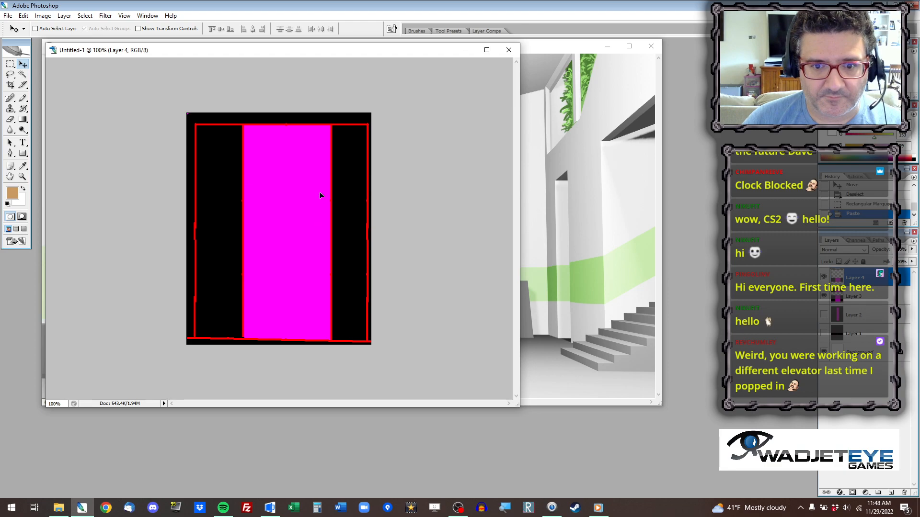
{"action": "key", "text": "ctrl+e"}
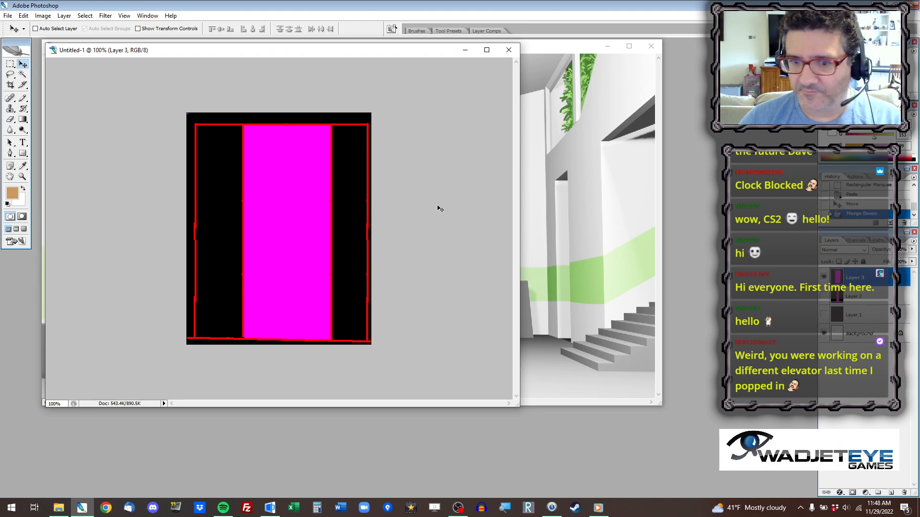
Copy sprite 8544 from AGS Editor, paste it into the Photoshop document aligned with the canvas's bottom edge, and hide the 8543 door layer.
{"action": "key", "text": "alt+Tab"}
{"action": "right_click", "coordinate": [399, 73]}
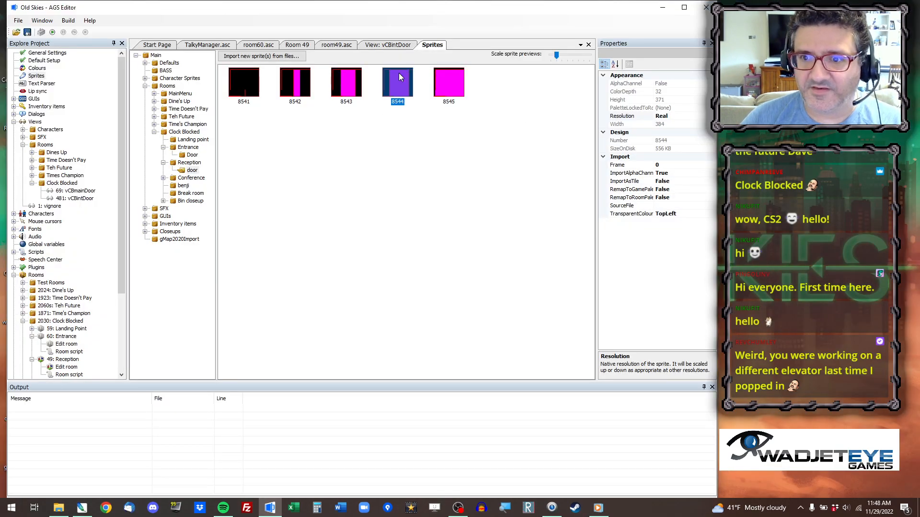
{"action": "left_click", "coordinate": [450, 104]}
{"action": "key", "text": "alt+Tab"}
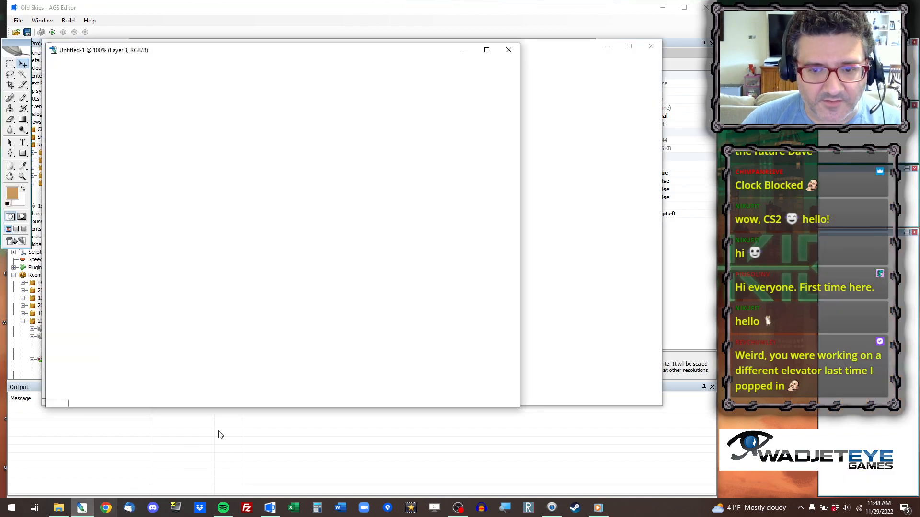
{"action": "key", "text": "ctrl+v"}
{"action": "left_click_drag", "start_coordinate": [267, 213], "coordinate": [268, 242]}
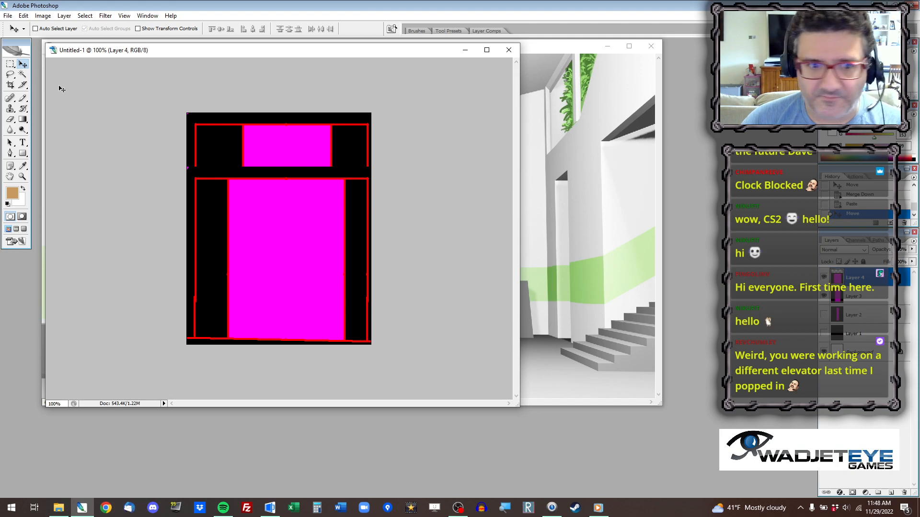
{"action": "left_click", "coordinate": [824, 297]}
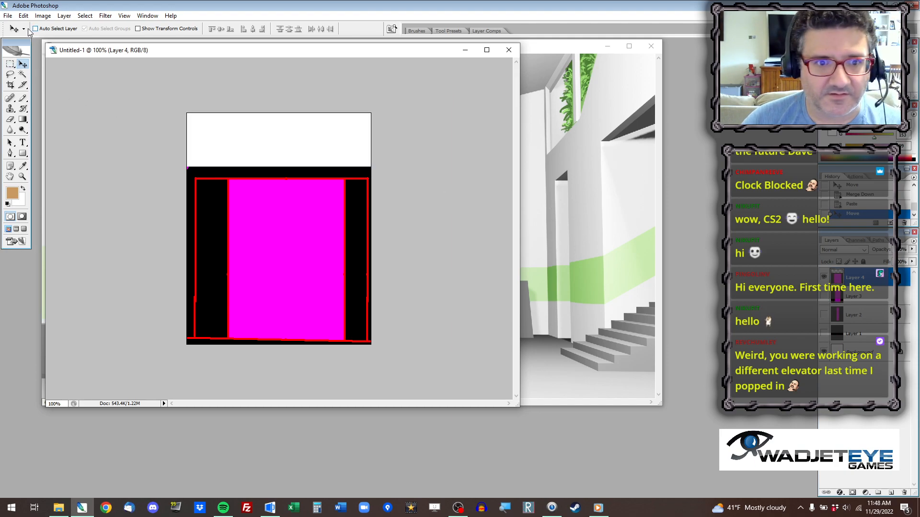
Select the upper band of the pasted 8544 door and move it up to the canvas's top edge.
{"action": "left_click", "coordinate": [9, 65]}
{"action": "left_click_drag", "start_coordinate": [457, 243], "coordinate": [459, 251]}
{"action": "key", "text": "v"}
{"action": "left_click_drag", "start_coordinate": [284, 196], "coordinate": [285, 142]}
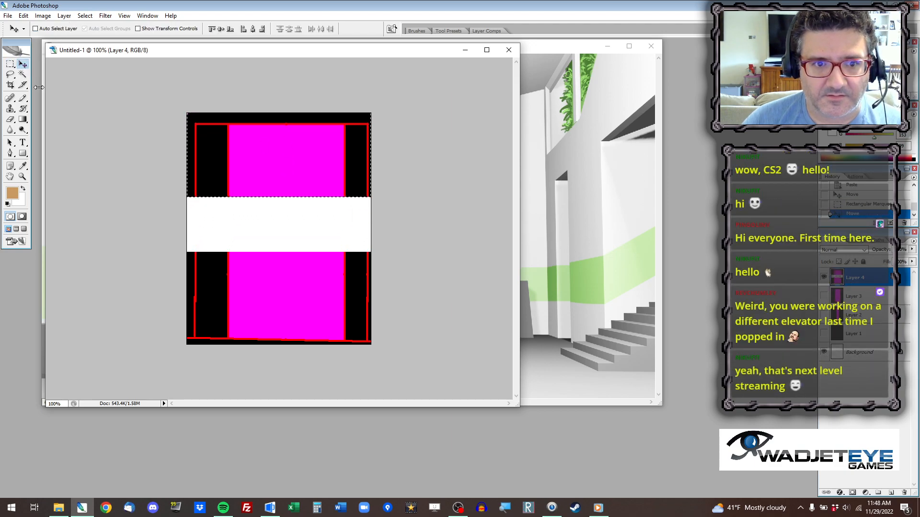
Fill the white gap in the 8544 door with a copied strip of its upper part and merge it down.
{"action": "key", "text": "m"}
{"action": "key", "text": "ctrl+d"}
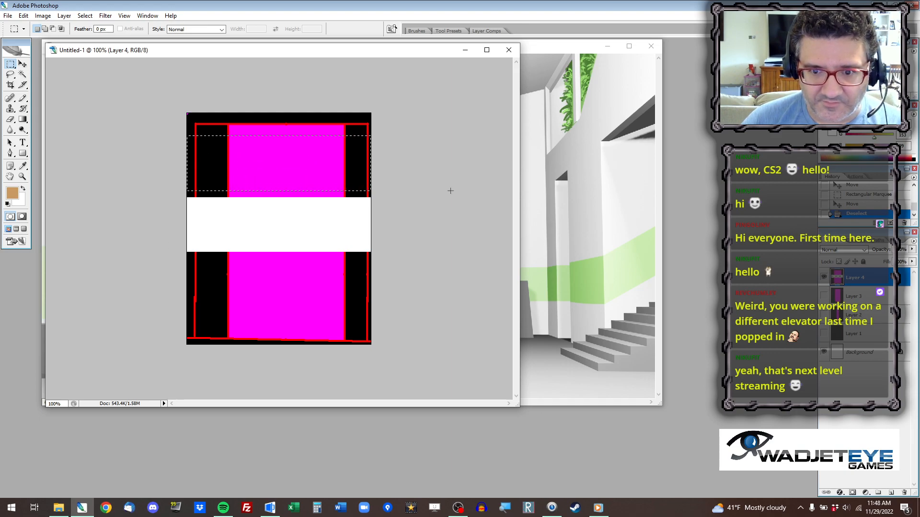
{"action": "key", "text": "ctrl+c"}
{"action": "key", "text": "ctrl+v"}
{"action": "left_click", "coordinate": [23, 65]}
{"action": "left_click_drag", "start_coordinate": [254, 172], "coordinate": [253, 229]}
{"action": "key", "text": "ctrl+e"}
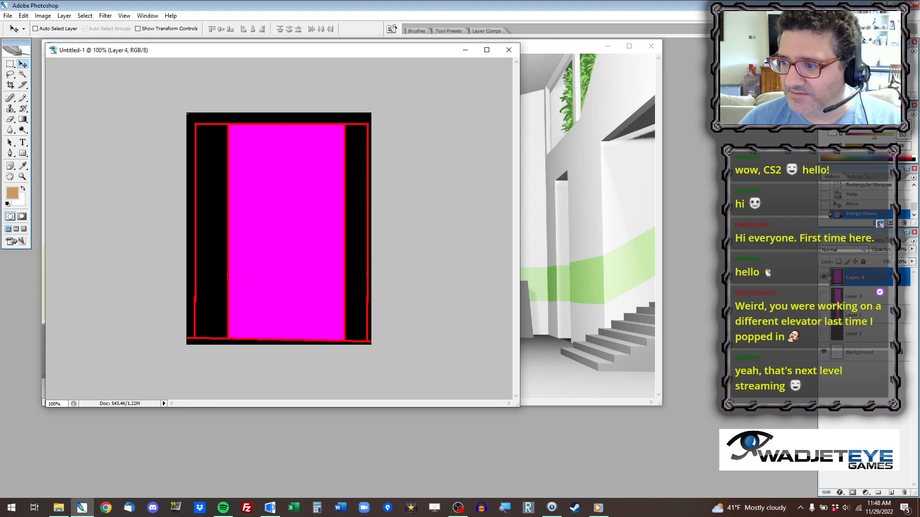
Hide the 8544 door layer, copy sprite 8545 from AGS Editor, and paste it into Photoshop aligned with the canvas's bottom edge.
{"action": "left_click", "coordinate": [824, 277]}
{"action": "key", "text": "alt+Tab"}
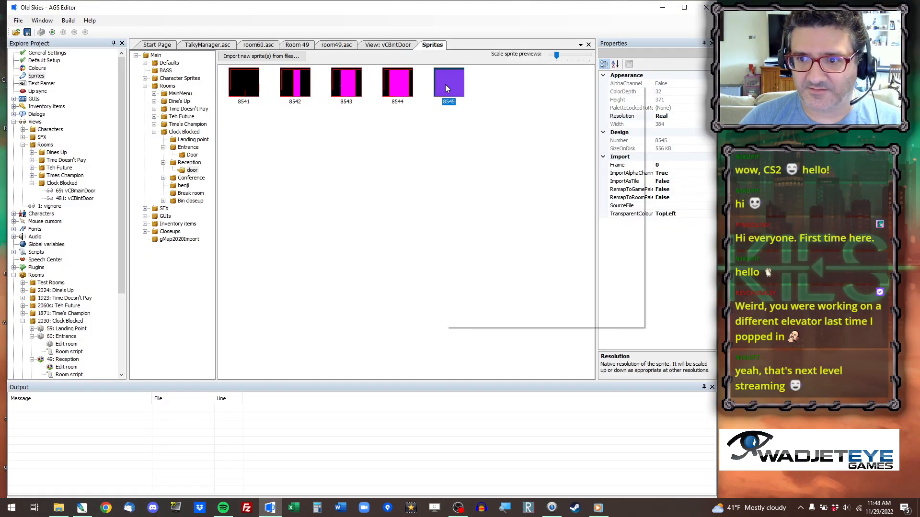
{"action": "right_click", "coordinate": [444, 85]}
{"action": "left_click", "coordinate": [484, 115]}
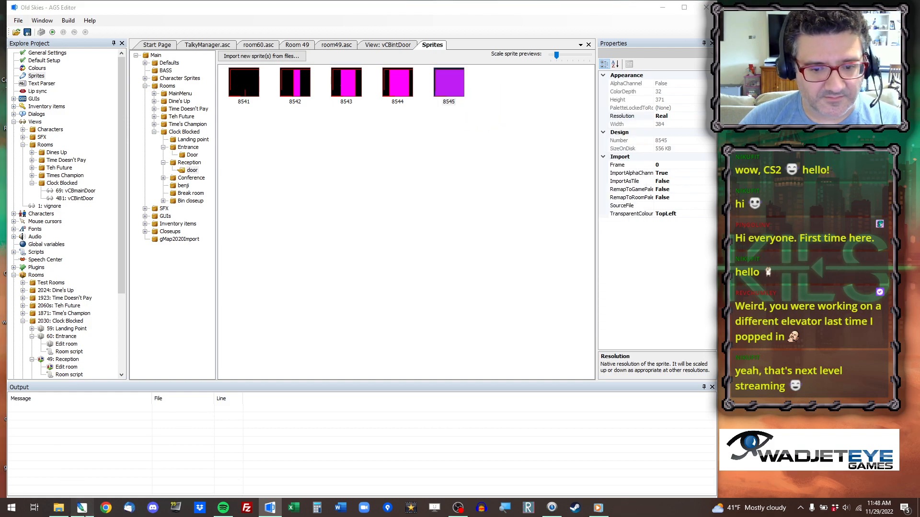
{"action": "left_click", "coordinate": [82, 507]}
{"action": "key", "text": "ctrl+v"}
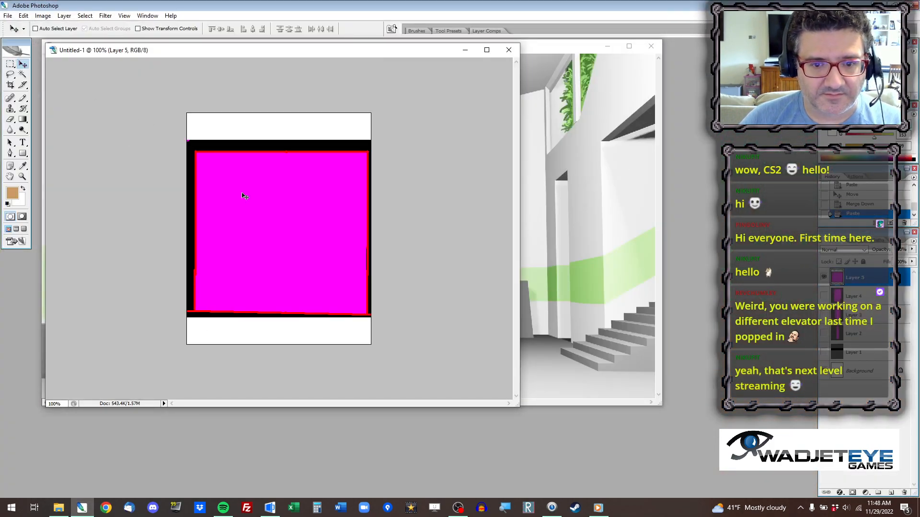
{"action": "left_click_drag", "start_coordinate": [244, 196], "coordinate": [244, 223]}
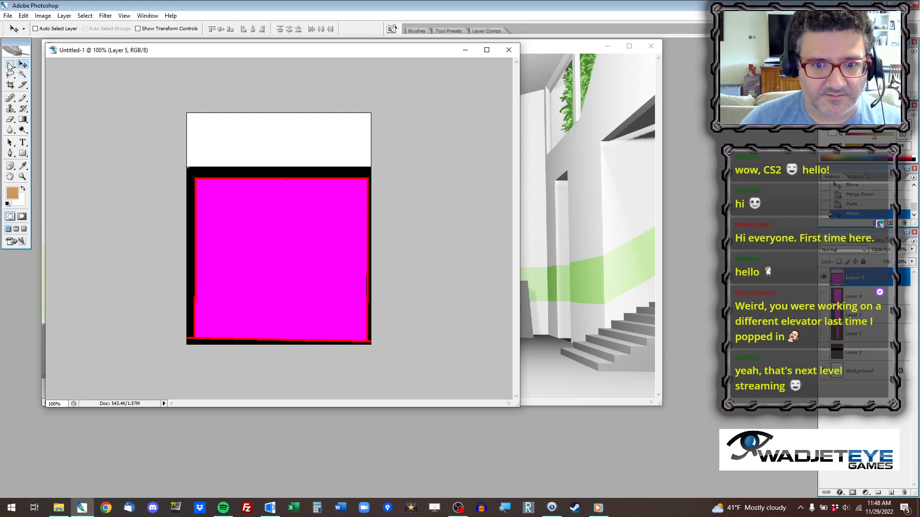
Select the upper band of the pasted 8545 door and move it up to the canvas's top edge.
{"action": "left_click", "coordinate": [9, 65]}
{"action": "left_click_drag", "start_coordinate": [436, 273], "coordinate": [435, 272]}
{"action": "left_click", "coordinate": [23, 65]}
{"action": "left_click_drag", "start_coordinate": [292, 196], "coordinate": [296, 144]}
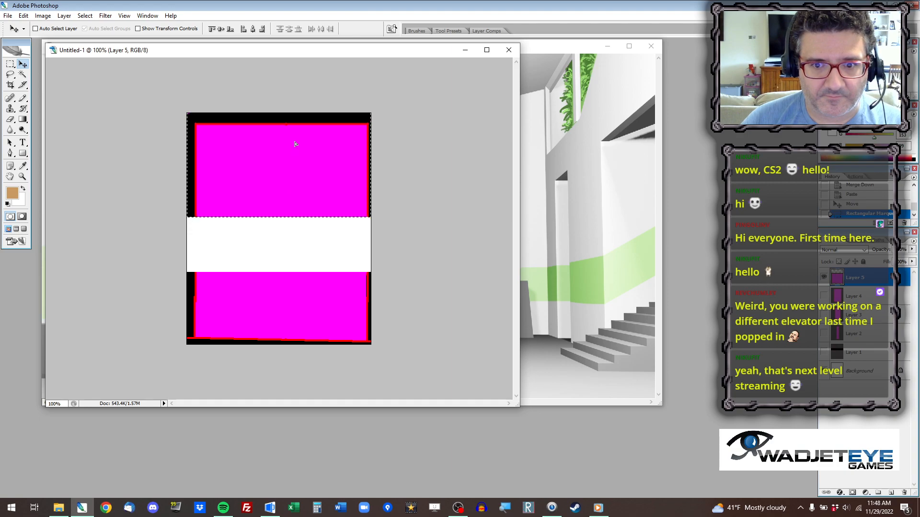
Fill the white gap in the 8545 door with a copied strip of its upper part and merge it down.
{"action": "left_click", "coordinate": [10, 65]}
{"action": "left_click", "coordinate": [167, 149]}
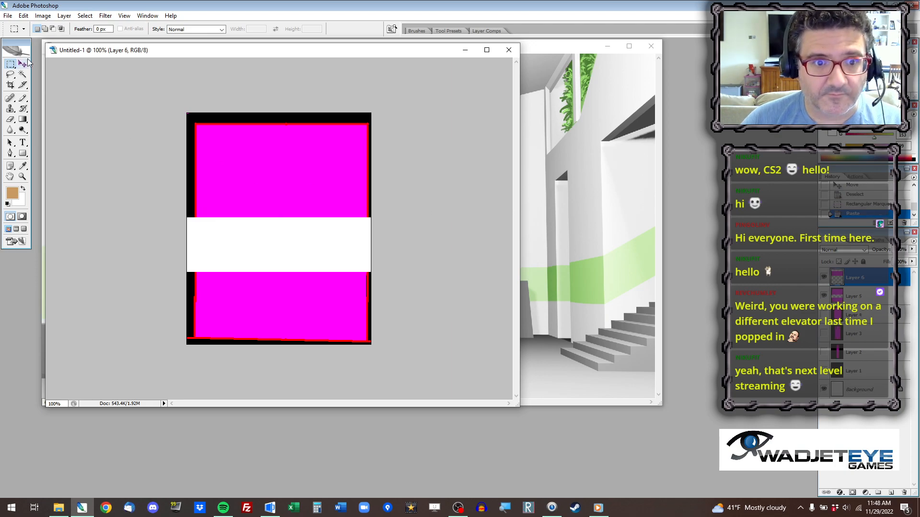
{"action": "left_click", "coordinate": [23, 64]}
{"action": "key", "text": "ctrl+v"}
{"action": "left_click_drag", "start_coordinate": [303, 241], "coordinate": [303, 243]}
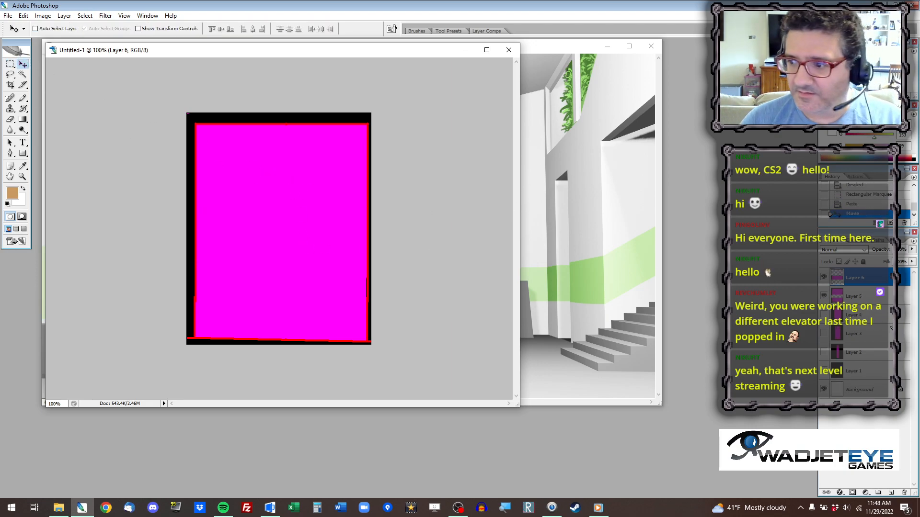
{"action": "key", "text": "ctrl+e"}
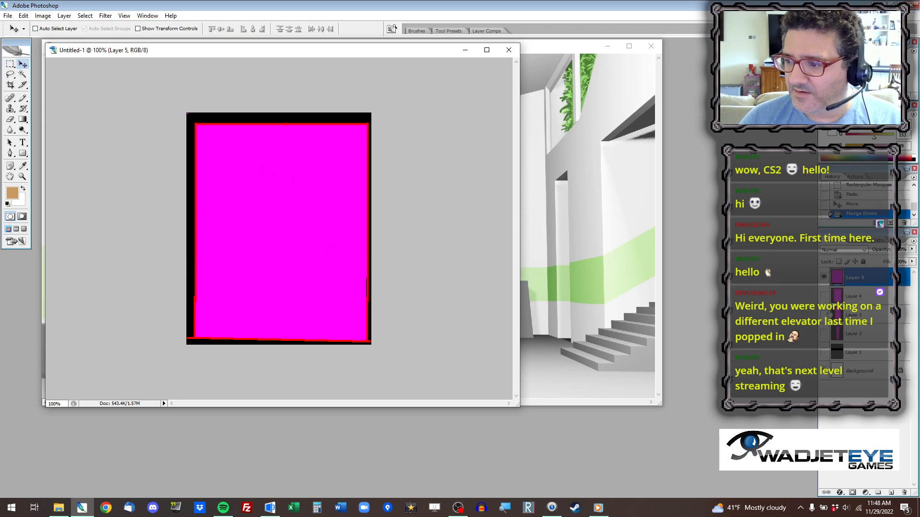
Hide the 8545 door layer, show the closed-door Layer 1, and select its whole canvas for copying.
{"action": "left_click", "coordinate": [853, 353]}
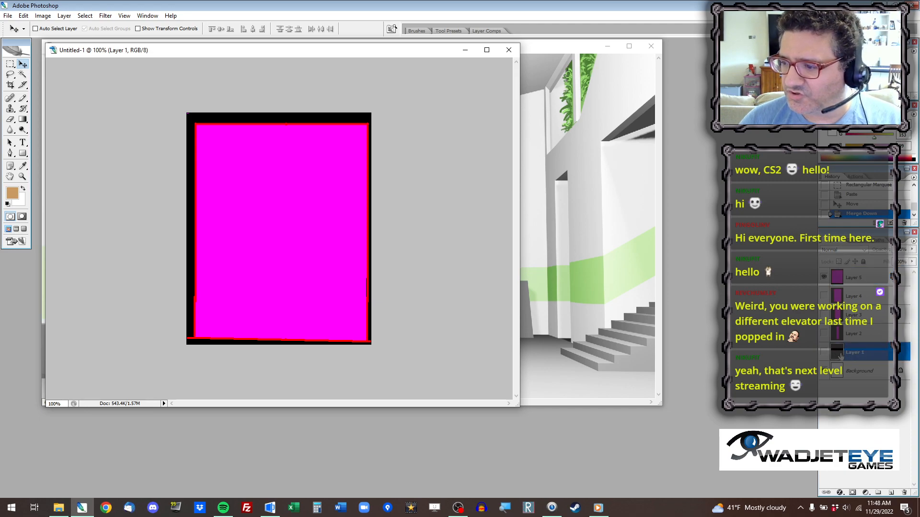
{"action": "left_click", "coordinate": [824, 278]}
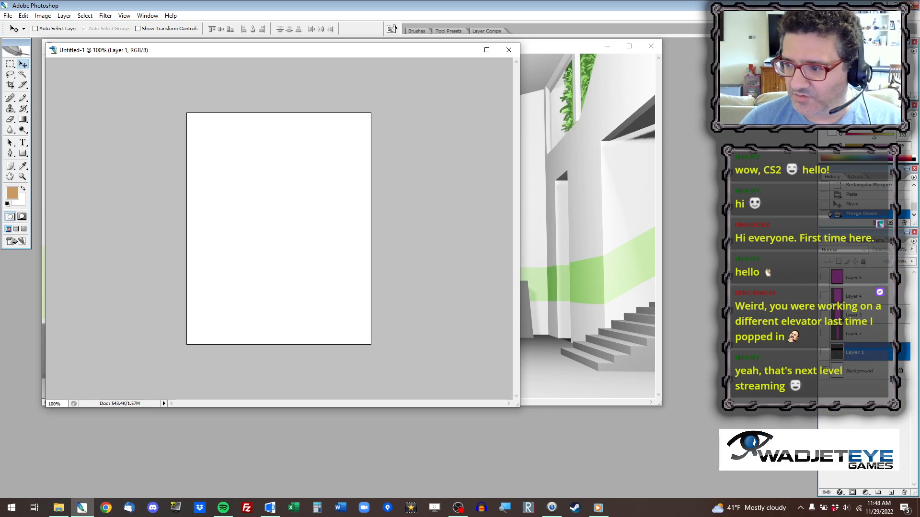
{"action": "left_click", "coordinate": [824, 354]}
{"action": "key", "text": "ctrl+a"}
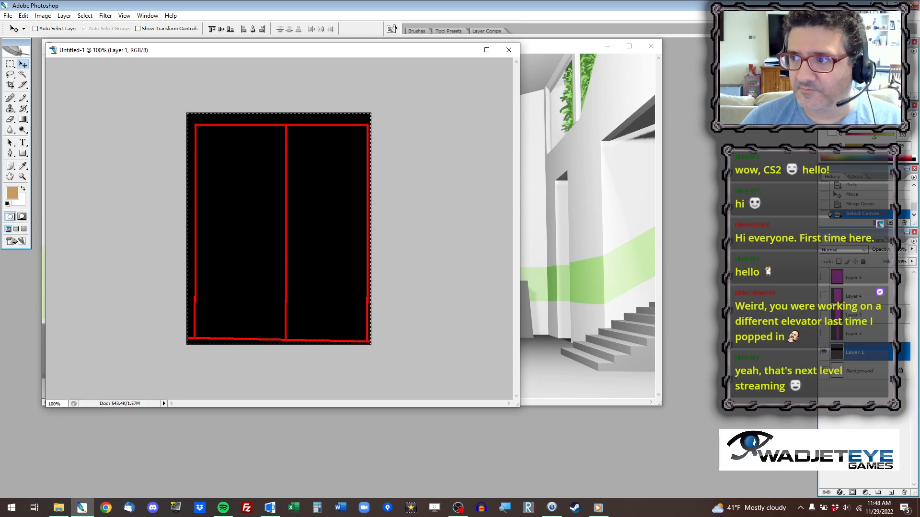
Switch to AGS Editor and replace sprite 8541 from the clipboard, using the top-left pixel as transparent colour.
{"action": "key", "text": "alt+Tab"}
{"action": "right_click", "coordinate": [241, 81]}
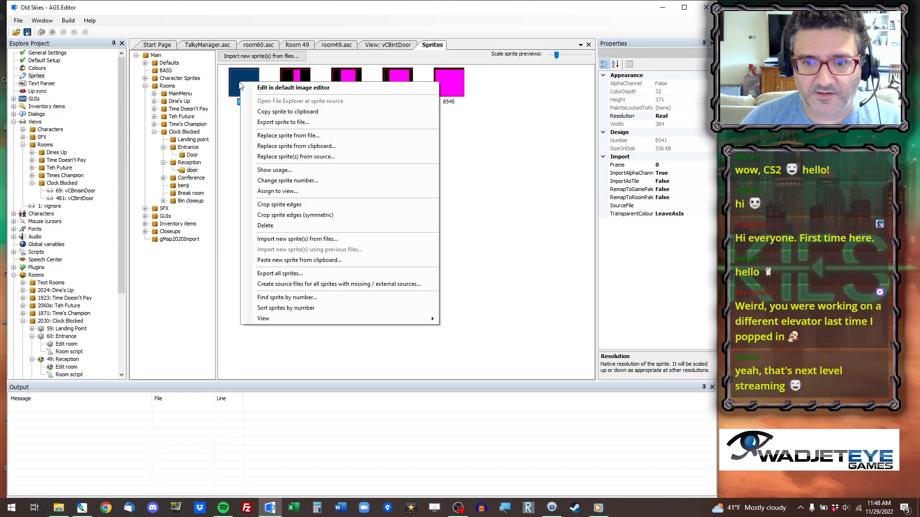
{"action": "left_click", "coordinate": [283, 146]}
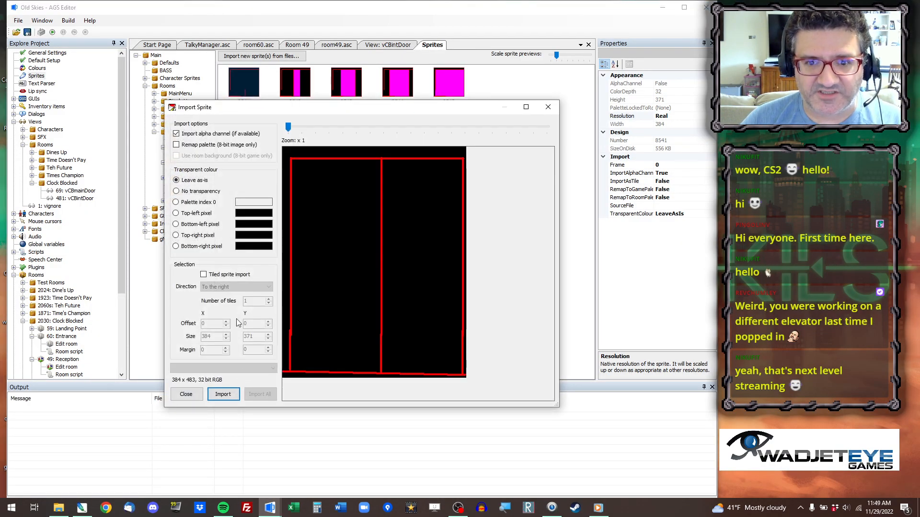
{"action": "left_click", "coordinate": [199, 214]}
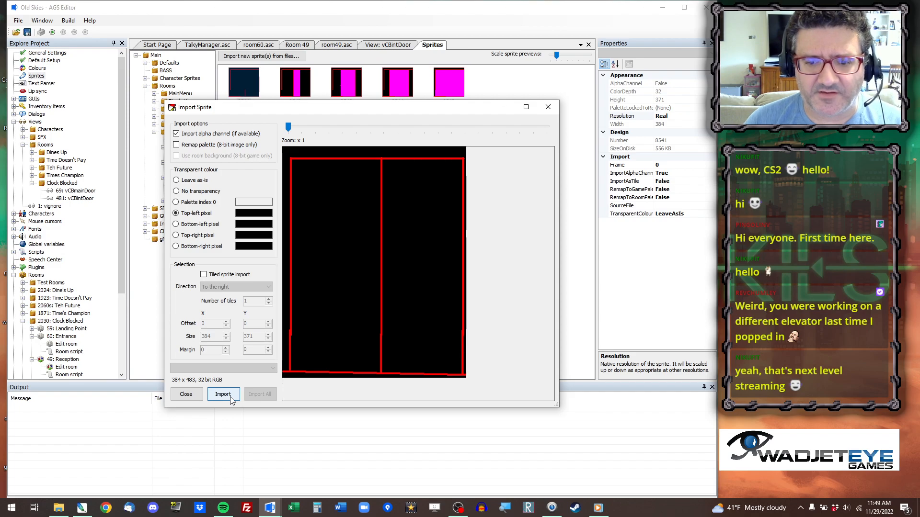
{"action": "left_click", "coordinate": [231, 398]}
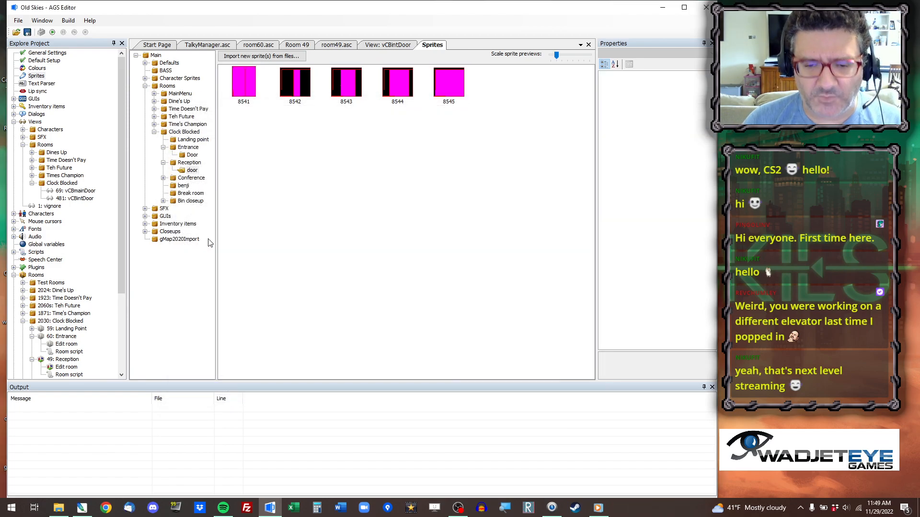
Replace sprite 8541 from the clipboard again, keeping its black areas opaque instead of using top-left pixel transparency.
{"action": "right_click", "coordinate": [242, 100]}
{"action": "left_click", "coordinate": [280, 143]}
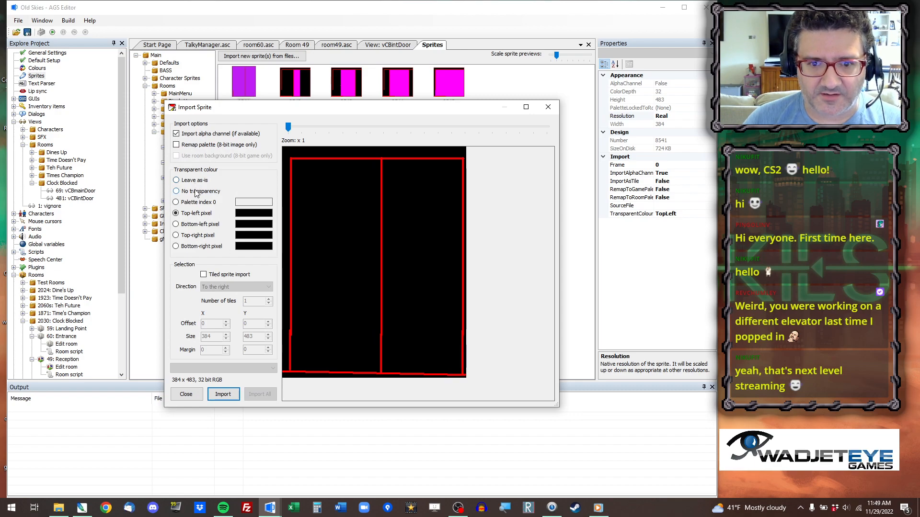
{"action": "left_click", "coordinate": [229, 396]}
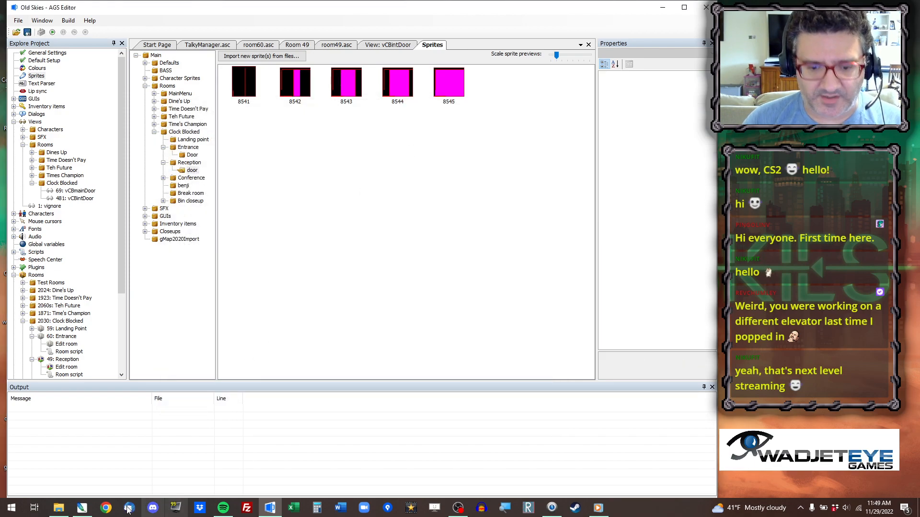
Show and copy the lengthened 8542 door on Layer 2 in Photoshop, and replace sprite 8542 with it from the clipboard in AGS Editor.
{"action": "left_click", "coordinate": [89, 513]}
{"action": "left_click", "coordinate": [824, 333]}
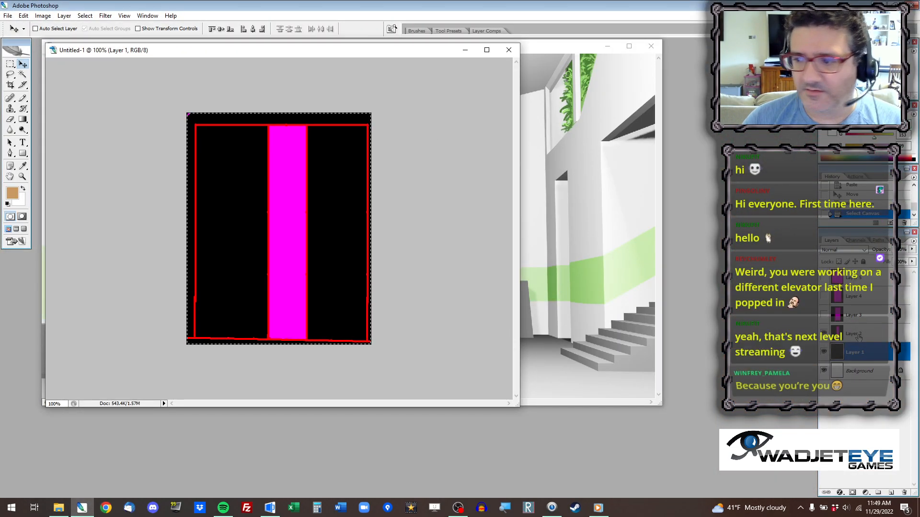
{"action": "left_click", "coordinate": [853, 334]}
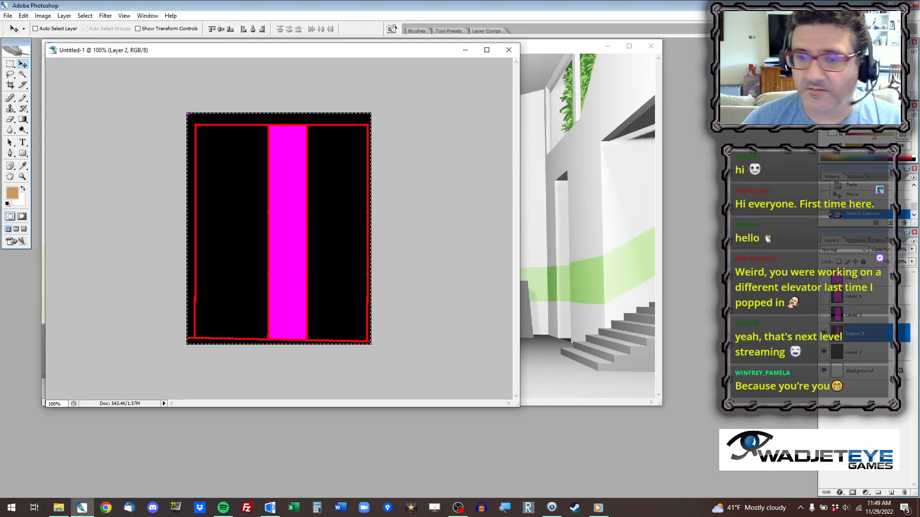
{"action": "key", "text": "alt+Tab"}
{"action": "left_click", "coordinate": [284, 89]}
{"action": "right_click", "coordinate": [284, 89]}
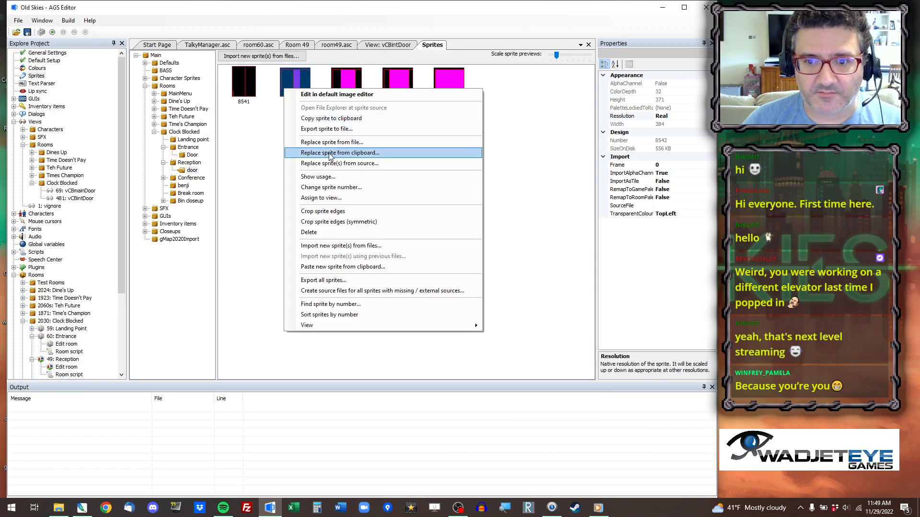
{"action": "left_click", "coordinate": [327, 153]}
{"action": "left_click", "coordinate": [223, 394]}
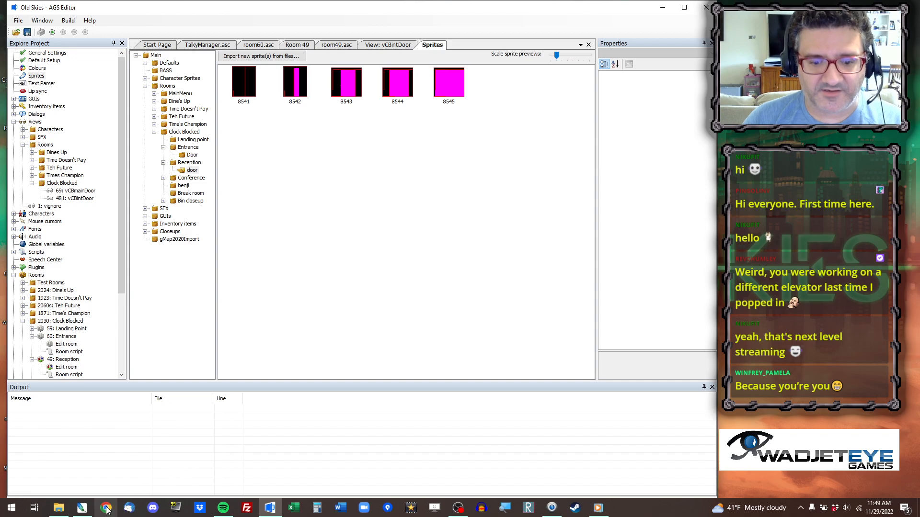
Show and copy the lengthened 8543 door on Layer 3 in Photoshop, and replace sprite 8543 with it from the clipboard in AGS Editor.
{"action": "left_click", "coordinate": [82, 508]}
{"action": "left_click", "coordinate": [824, 314]}
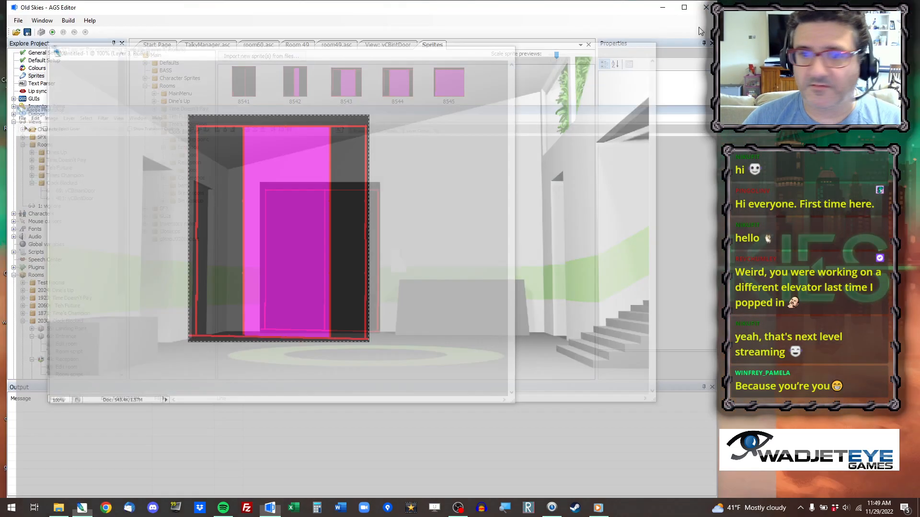
{"action": "right_click", "coordinate": [351, 86]}
{"action": "left_click", "coordinate": [394, 150]}
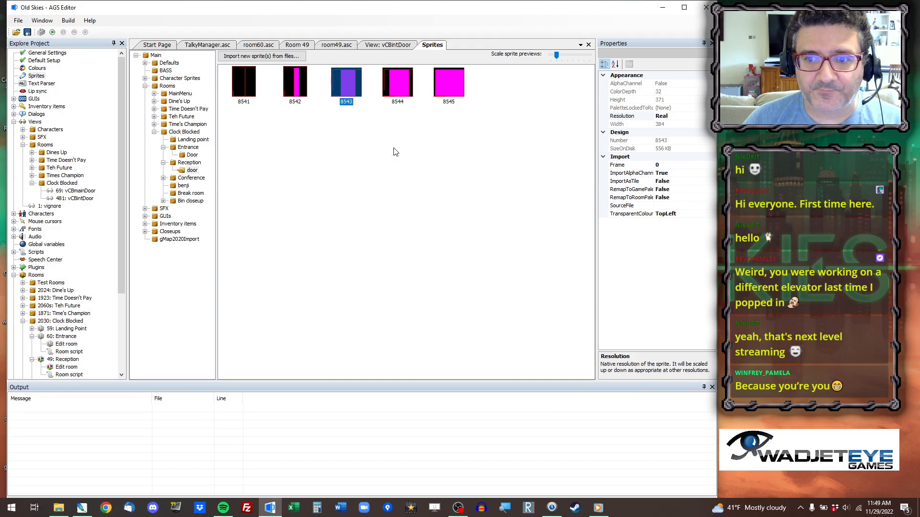
{"action": "left_click", "coordinate": [223, 395]}
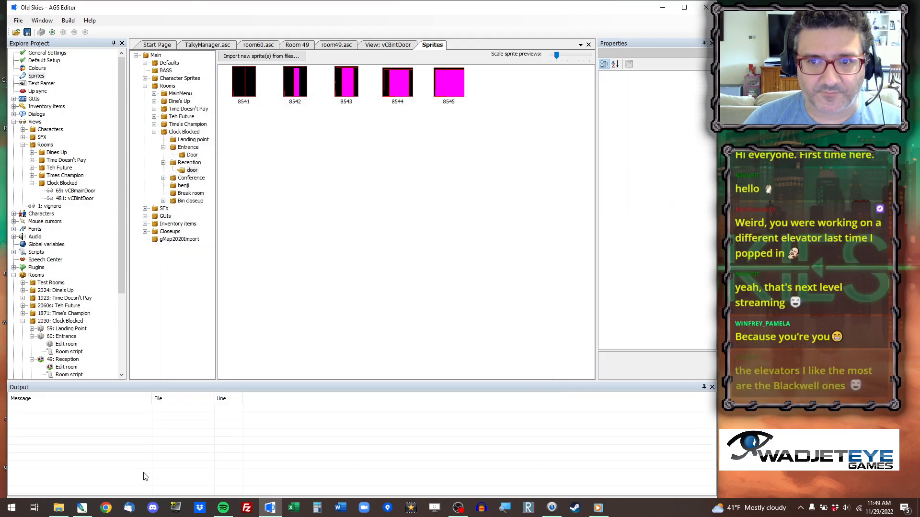
Show and copy the wider-open door on Layer 4 in Photoshop, and replace sprite 8544 with it from the clipboard in AGS Editor.
{"action": "left_click", "coordinate": [82, 508]}
{"action": "left_click", "coordinate": [824, 297]}
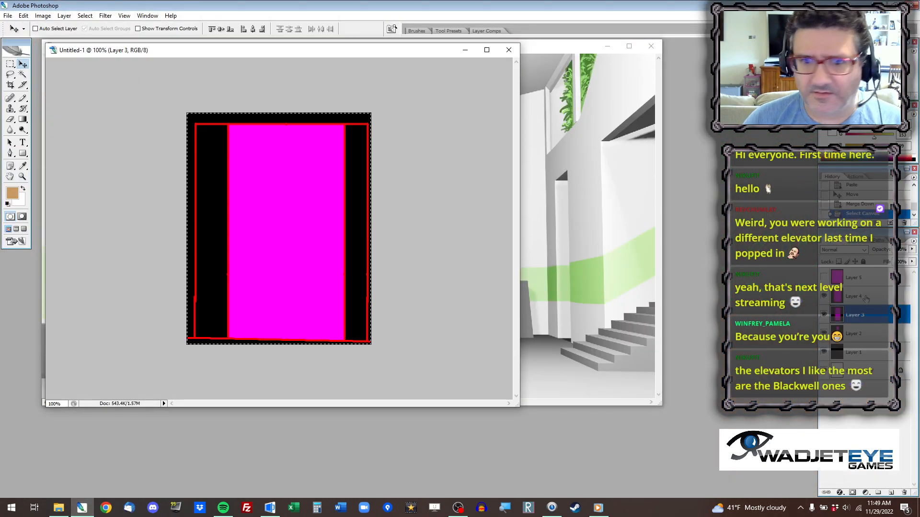
{"action": "left_click", "coordinate": [855, 296]}
{"action": "key", "text": "alt+Tab"}
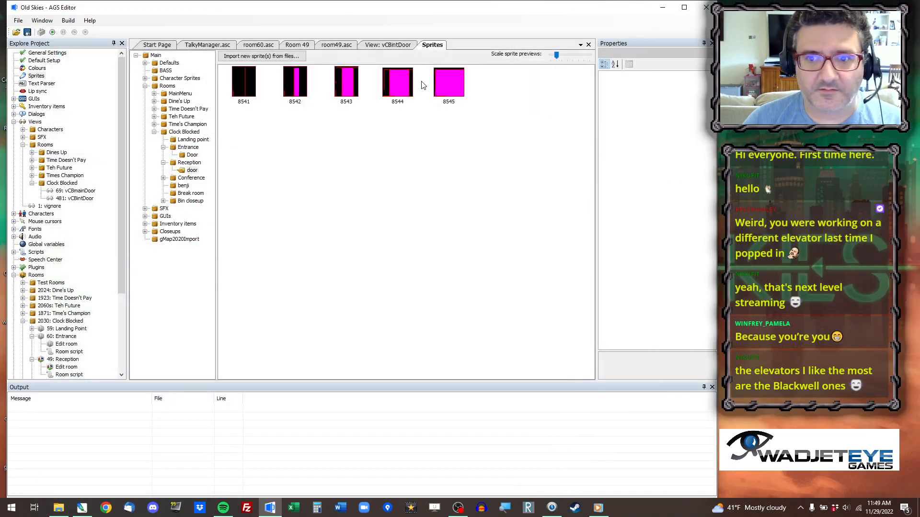
{"action": "right_click", "coordinate": [394, 91]}
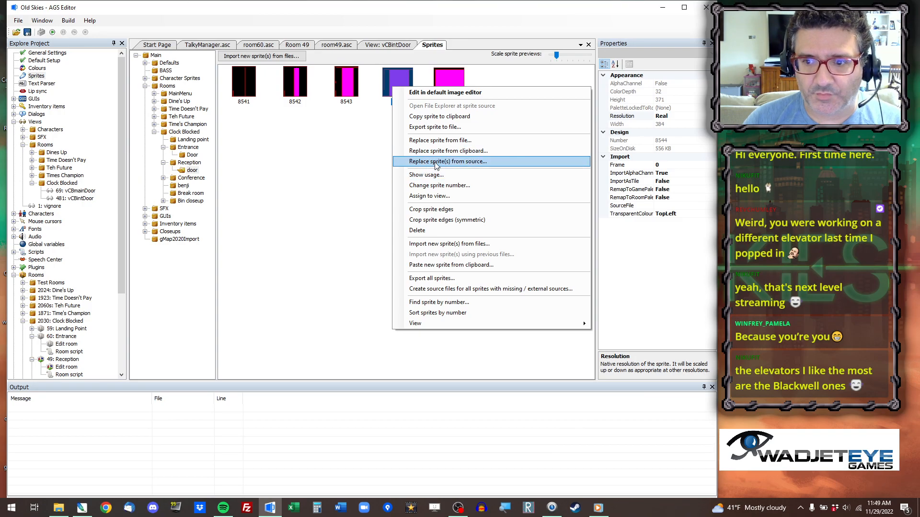
{"action": "left_click", "coordinate": [438, 151]}
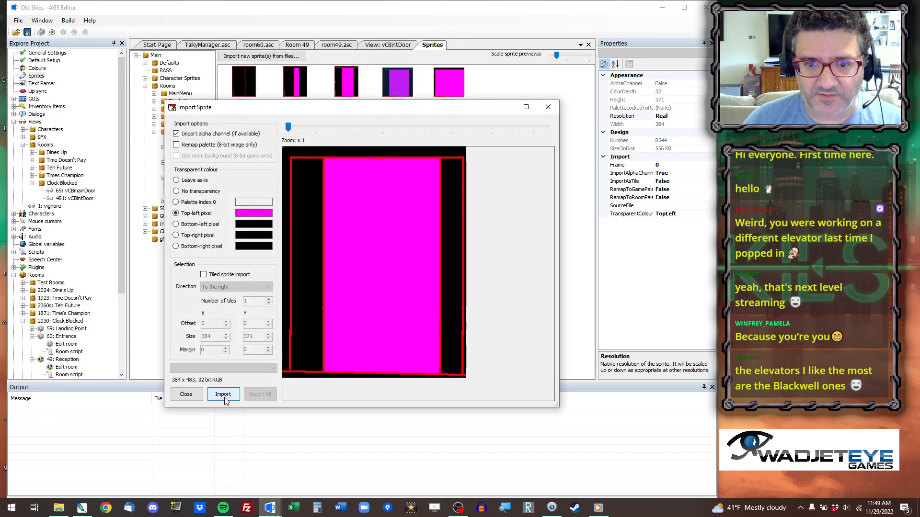
{"action": "left_click", "coordinate": [223, 394]}
Show and copy the fully open door on Layer 5 in Photoshop, and replace sprite 8545 with it from the clipboard in AGS Editor.
{"action": "left_click", "coordinate": [82, 508]}
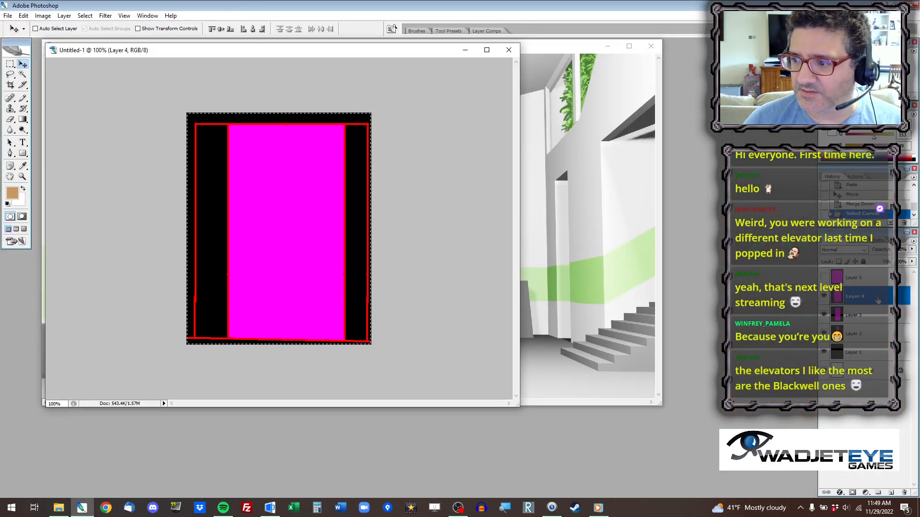
{"action": "left_click", "coordinate": [857, 277]}
{"action": "left_click", "coordinate": [824, 277]}
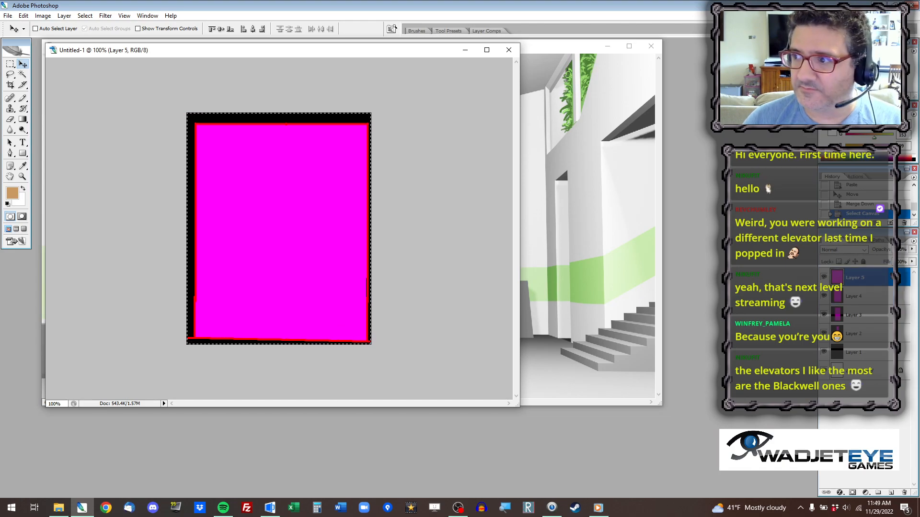
{"action": "key", "text": "alt+Tab"}
{"action": "right_click", "coordinate": [444, 81]}
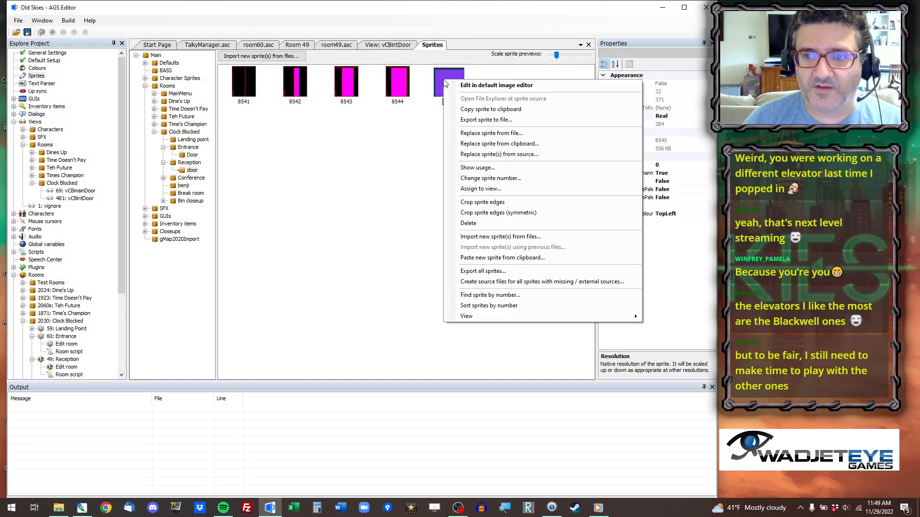
{"action": "left_click", "coordinate": [482, 143]}
{"action": "left_click", "coordinate": [224, 396]}
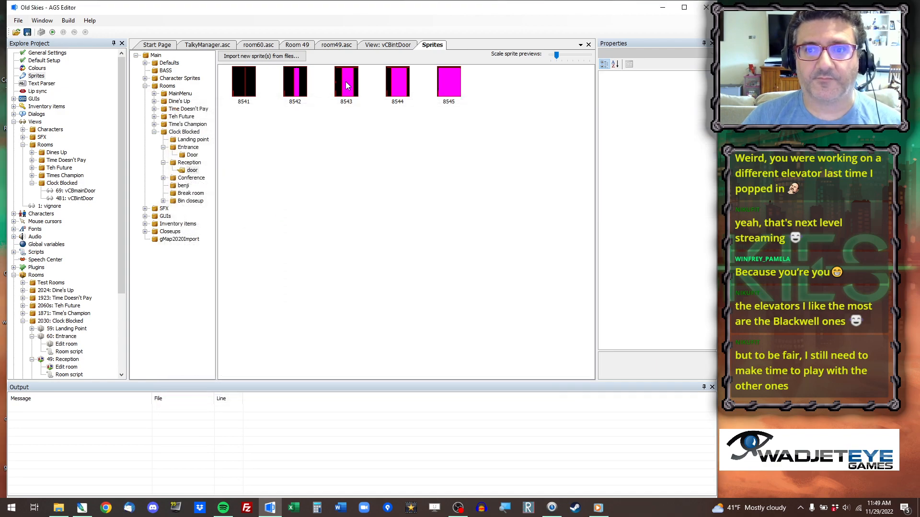
Edit Room 49's objects and move the oFrontDoor object slightly down to StartX 679, StartY 890.
{"action": "left_click", "coordinate": [306, 45]}
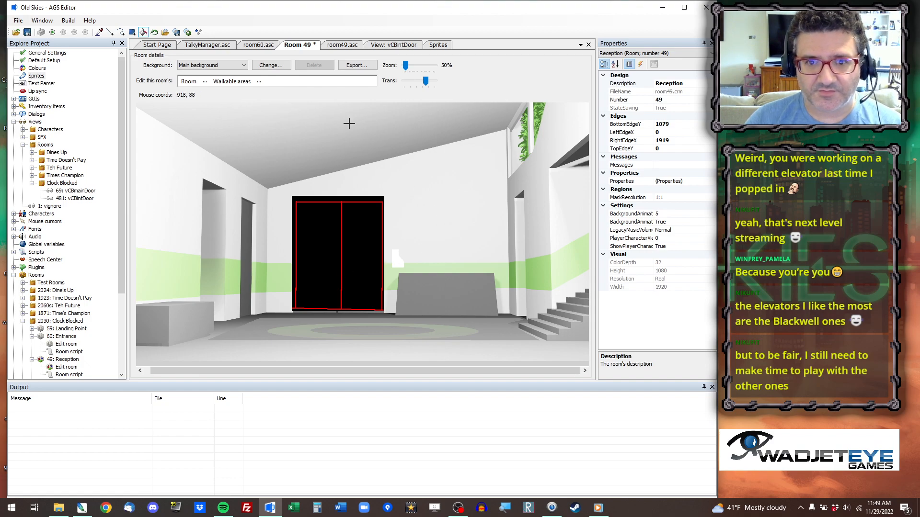
{"action": "left_click", "coordinate": [205, 81]}
{"action": "left_click", "coordinate": [225, 126]}
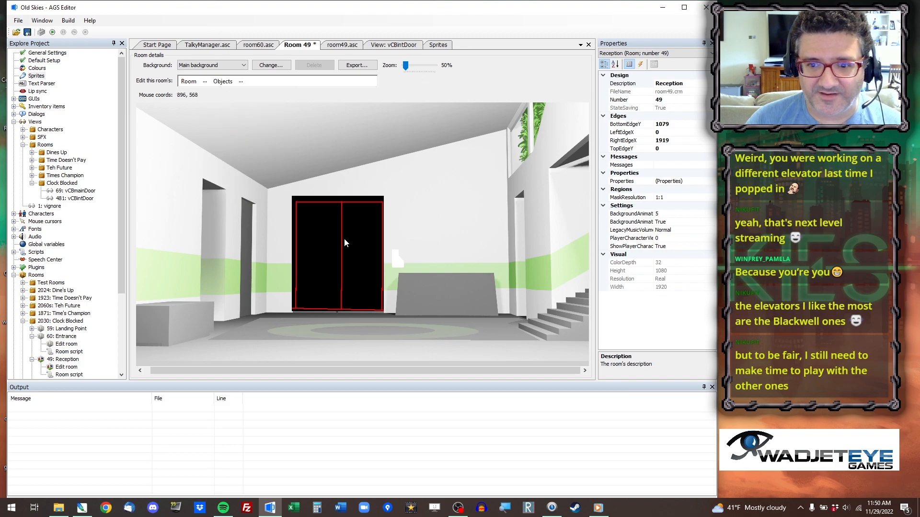
{"action": "left_click", "coordinate": [341, 244]}
{"action": "left_click_drag", "start_coordinate": [340, 247], "coordinate": [339, 251]}
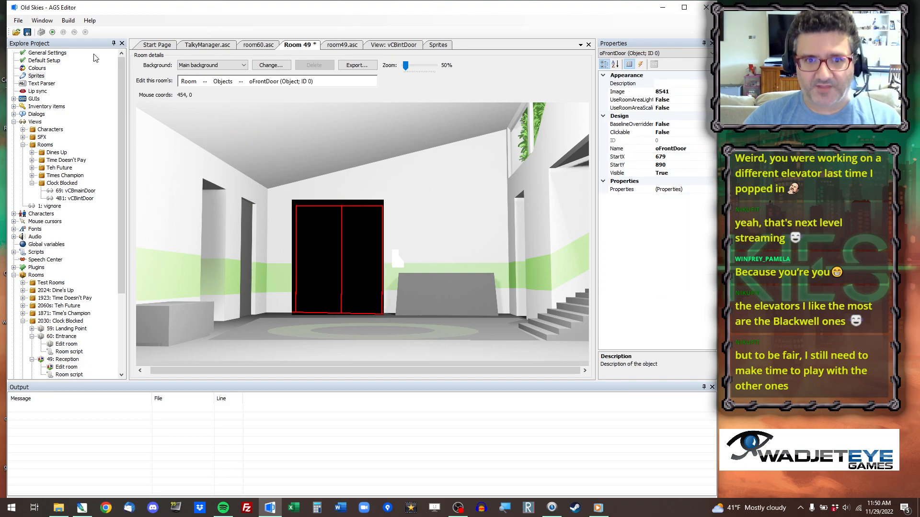
Run the game, jump to the Clock Blocked Reception room to check the door's placement, and quit the test.
{"action": "left_click", "coordinate": [51, 32]}
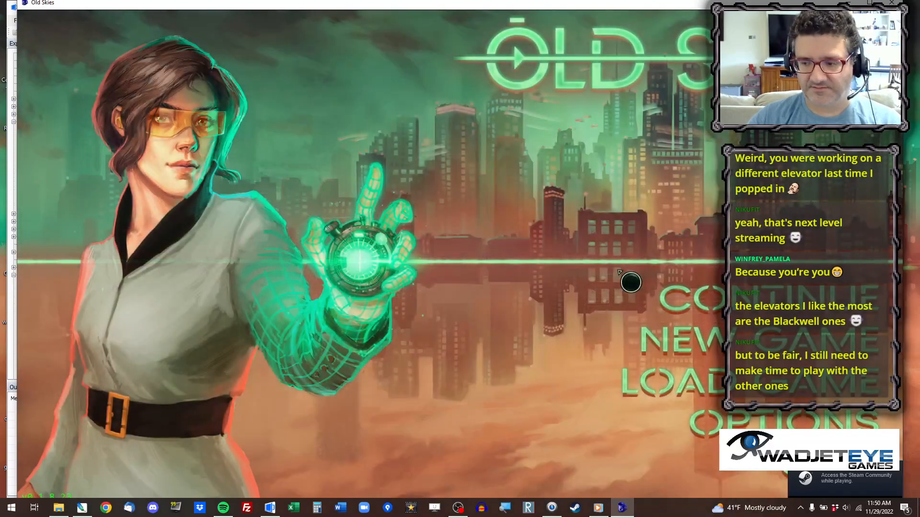
{"action": "key", "text": "ctrl+x"}
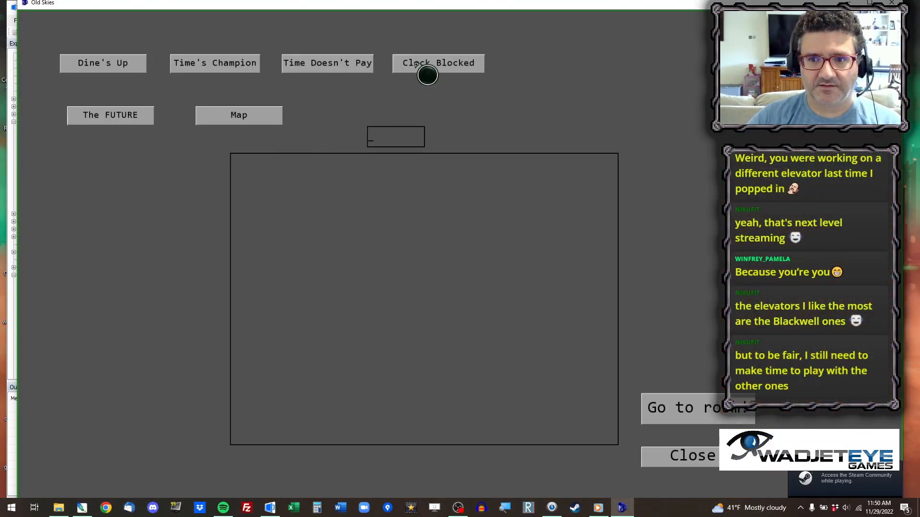
{"action": "left_click", "coordinate": [444, 58]}
{"action": "left_click", "coordinate": [308, 191]}
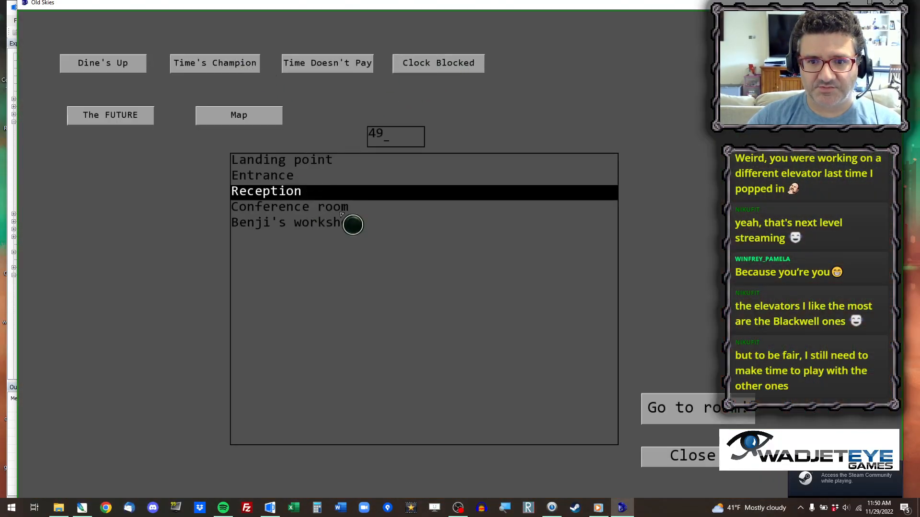
{"action": "left_click", "coordinate": [721, 416]}
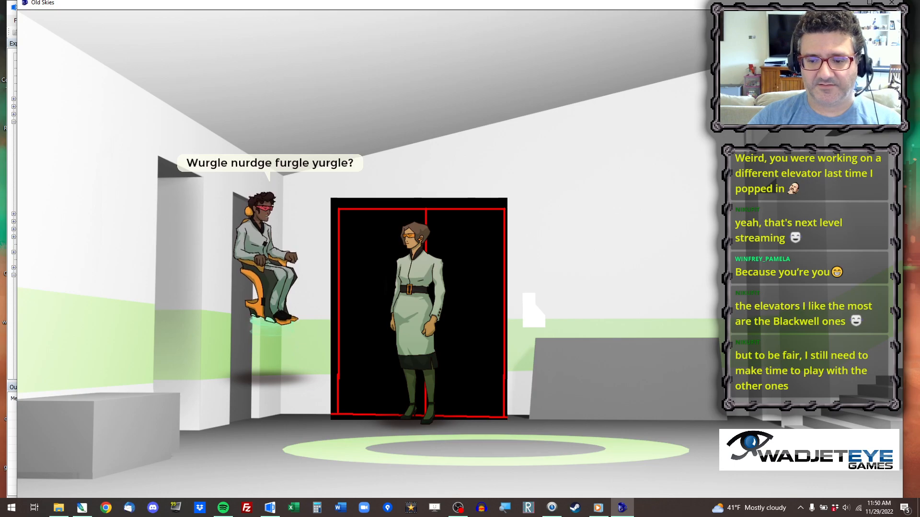
{"action": "key", "text": "alt+x"}
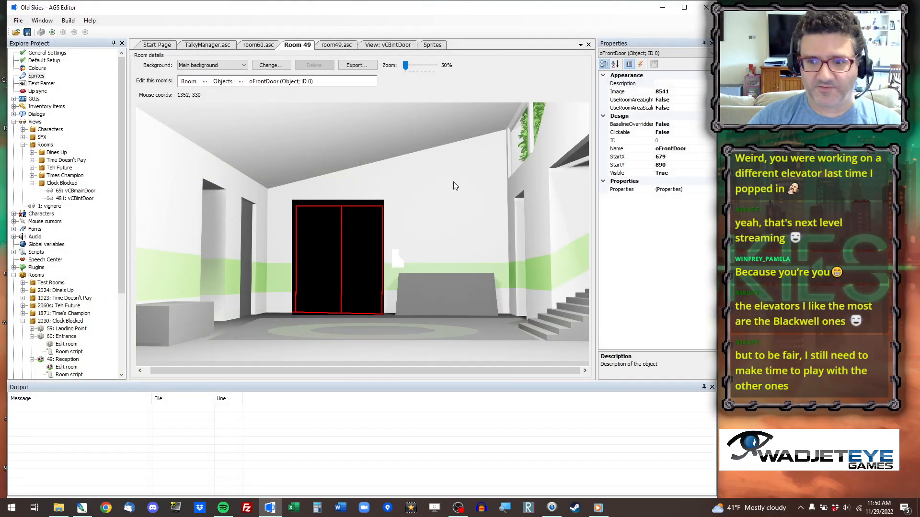
Examine the room_Load and room_AfterFadeIn functions in room49.asc for the code handling the player's entrance.
{"action": "left_click", "coordinate": [337, 44]}
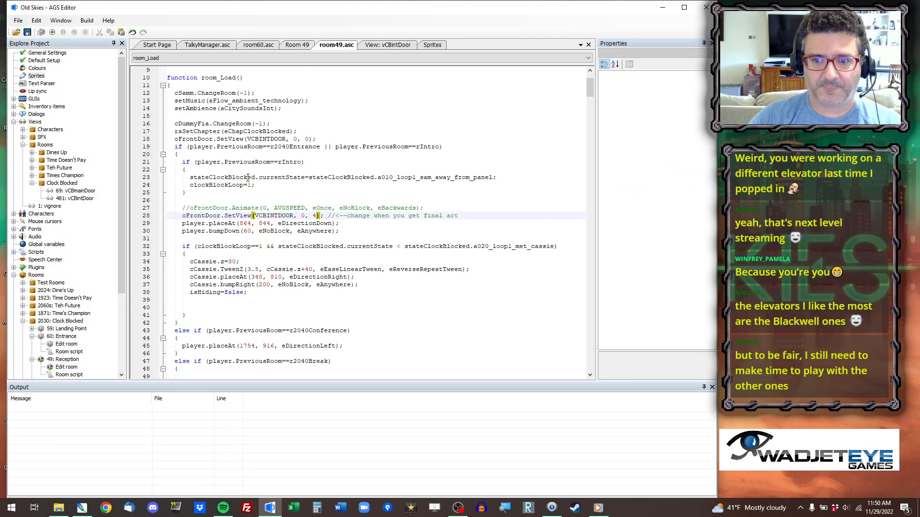
{"action": "scroll", "coordinate": [254, 174], "scroll_direction": "up", "scroll_amount": 3}
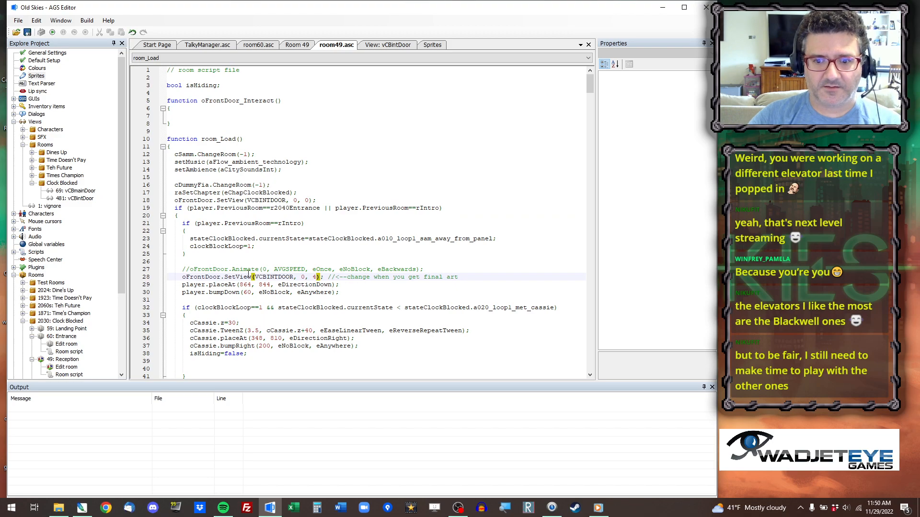
{"action": "left_click", "coordinate": [214, 286]}
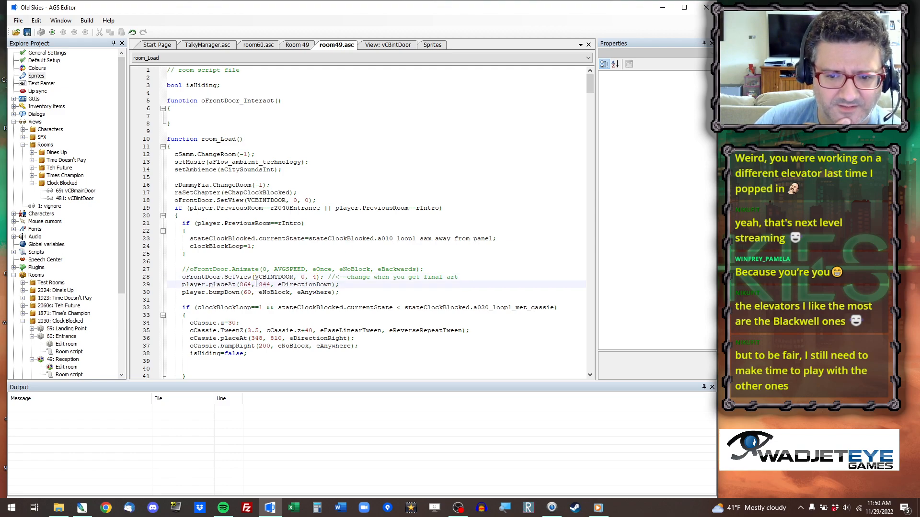
{"action": "scroll", "coordinate": [250, 289], "scroll_direction": "down", "scroll_amount": 3}
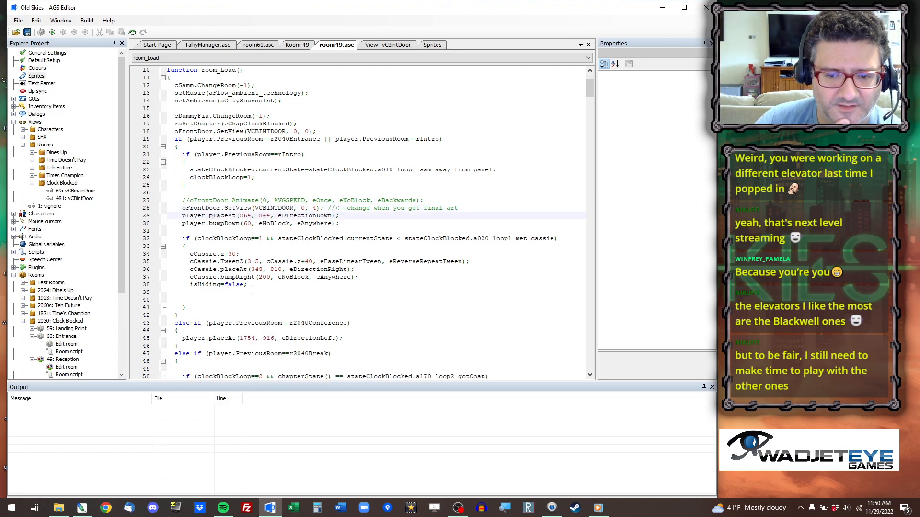
{"action": "scroll", "coordinate": [253, 290], "scroll_direction": "down", "scroll_amount": 4}
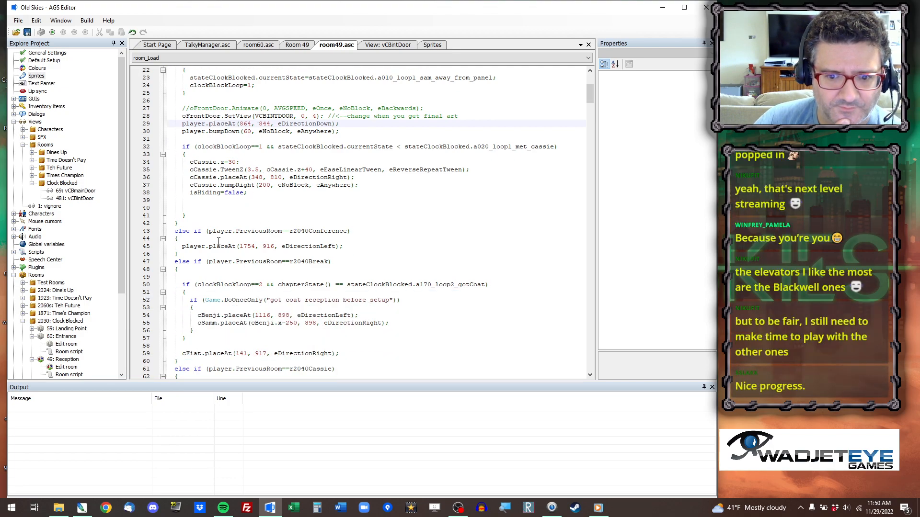
{"action": "scroll", "coordinate": [219, 238], "scroll_direction": "down", "scroll_amount": 17}
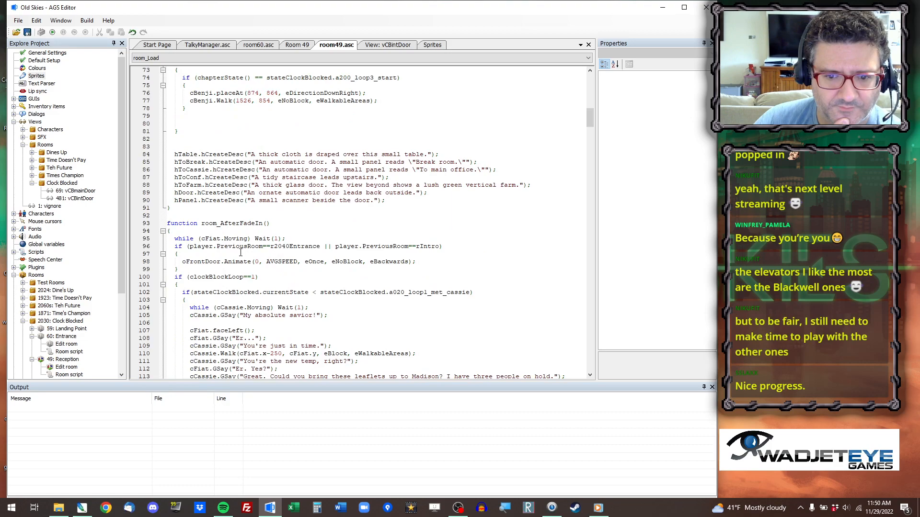
{"action": "left_click", "coordinate": [214, 238]}
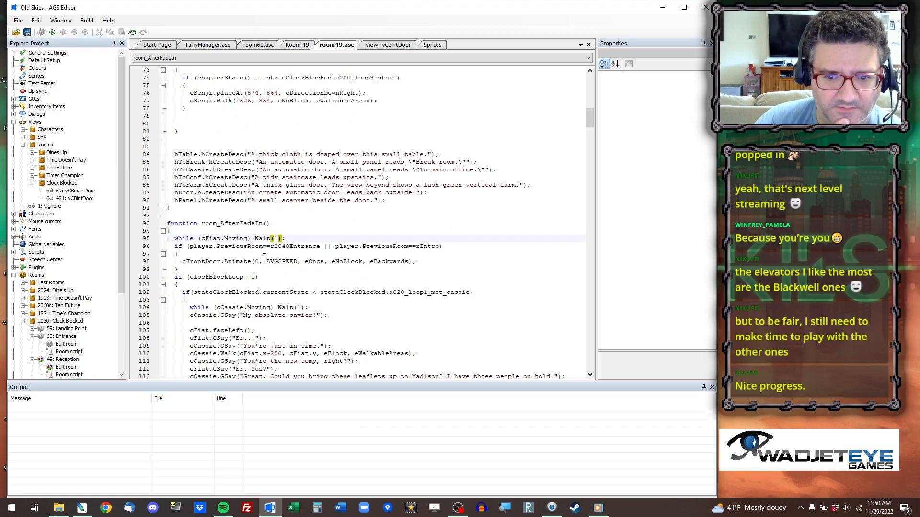
Set the player.bumpDown distance for arriving through the front door in room_Load to 150.
{"action": "scroll", "coordinate": [283, 288], "scroll_direction": "up", "scroll_amount": 12}
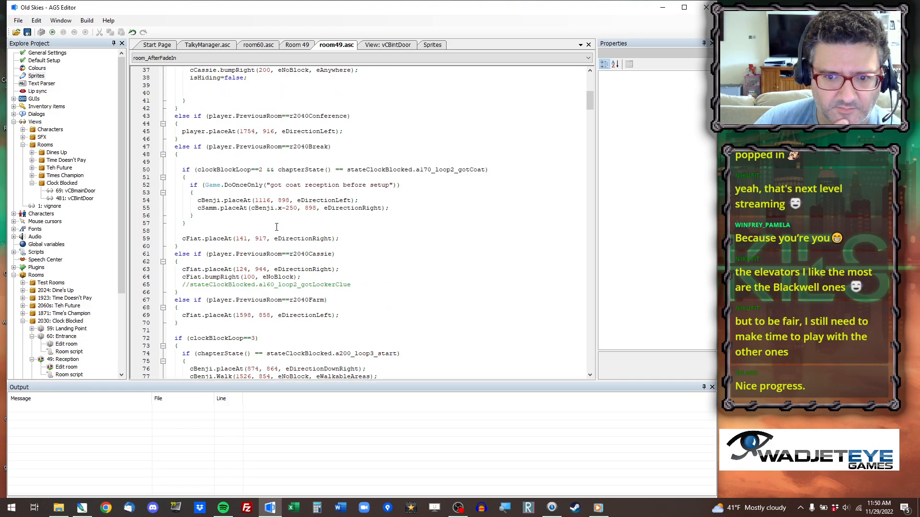
{"action": "scroll", "coordinate": [273, 210], "scroll_direction": "up", "scroll_amount": 3}
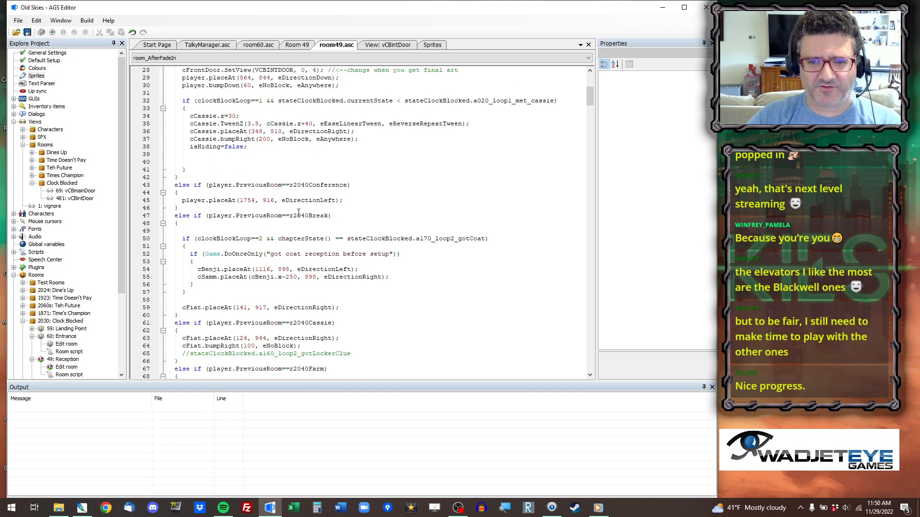
{"action": "scroll", "coordinate": [295, 210], "scroll_direction": "up", "scroll_amount": 3}
{"action": "left_click", "coordinate": [245, 155]}
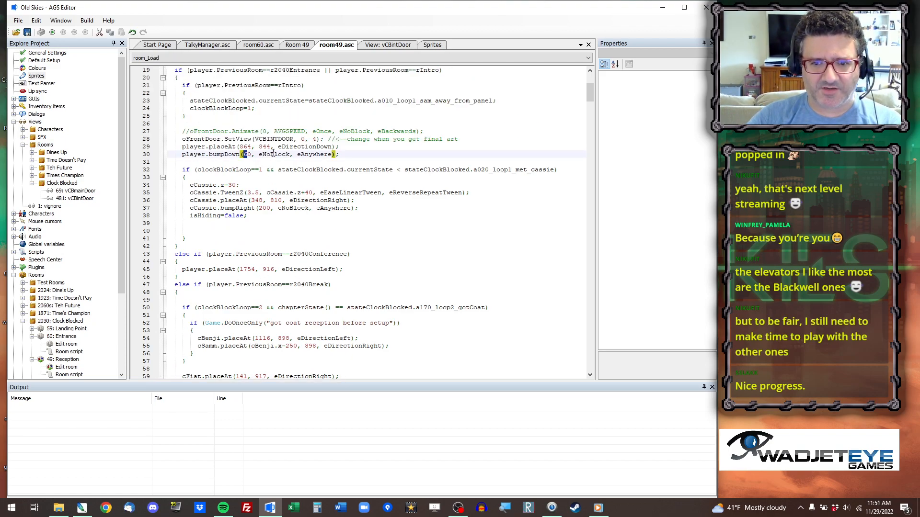
{"action": "key", "text": "Delete"}
{"action": "type", "text": "15"}
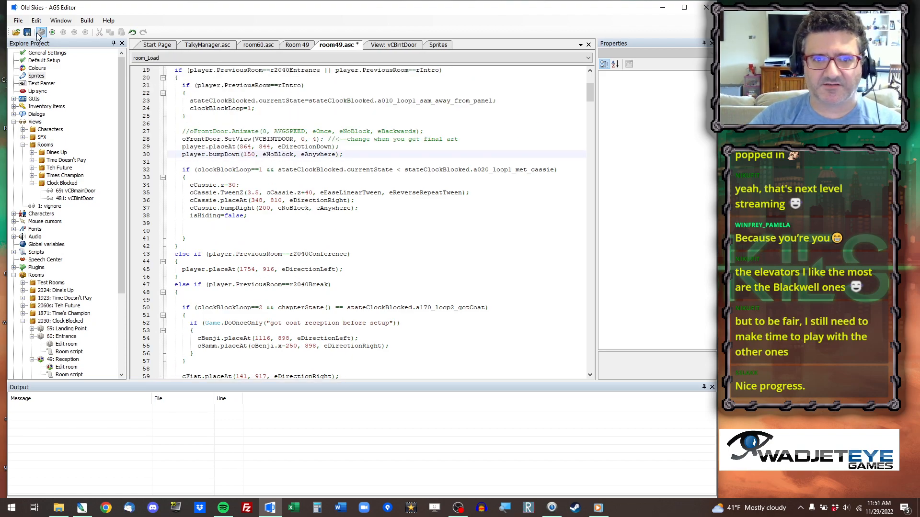
Run the game again, jump to Clock Blocked's Reception room to check how far the player walks in, and quit the test.
{"action": "left_click", "coordinate": [52, 32]}
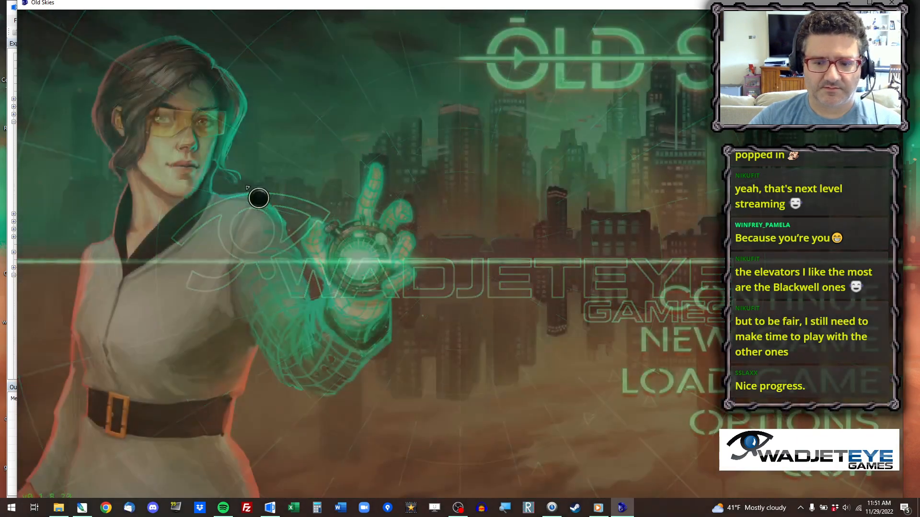
{"action": "key", "text": "ctrl+x"}
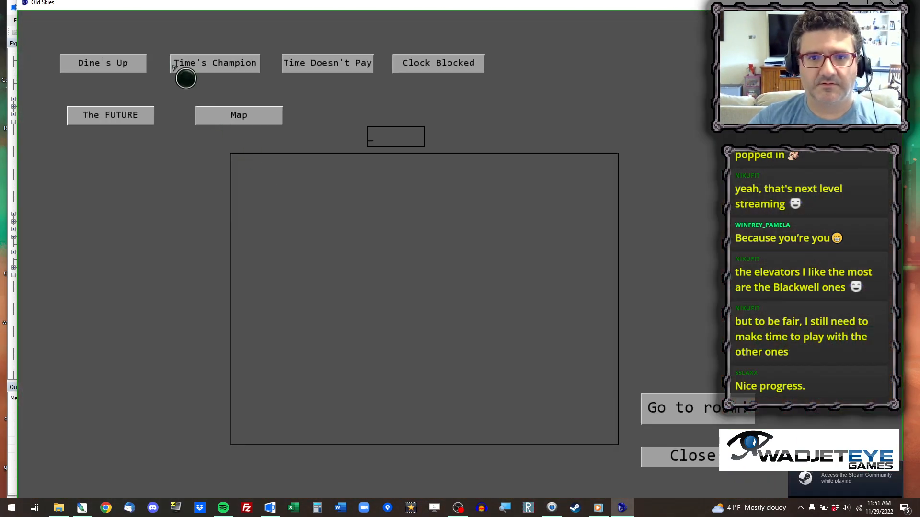
{"action": "left_click", "coordinate": [422, 66]}
{"action": "left_click", "coordinate": [311, 191]}
{"action": "left_click", "coordinate": [721, 409]}
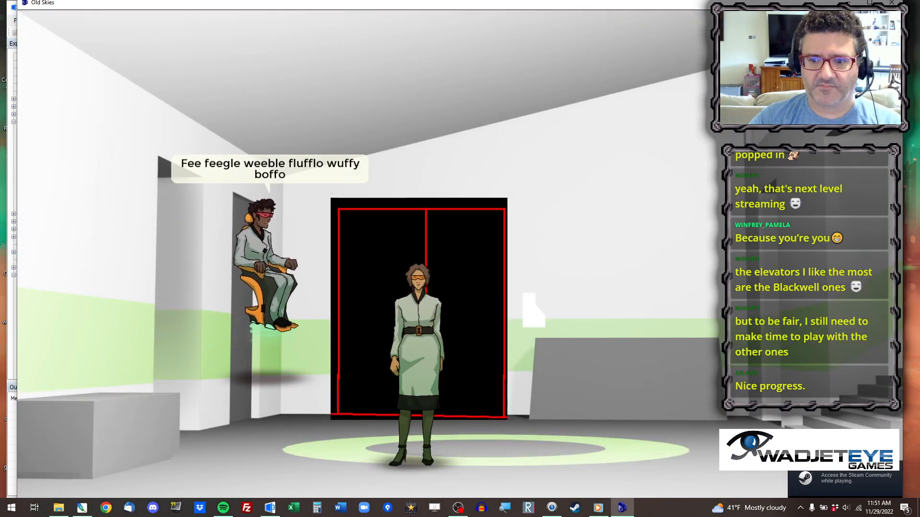
{"action": "key", "text": "alt+x"}
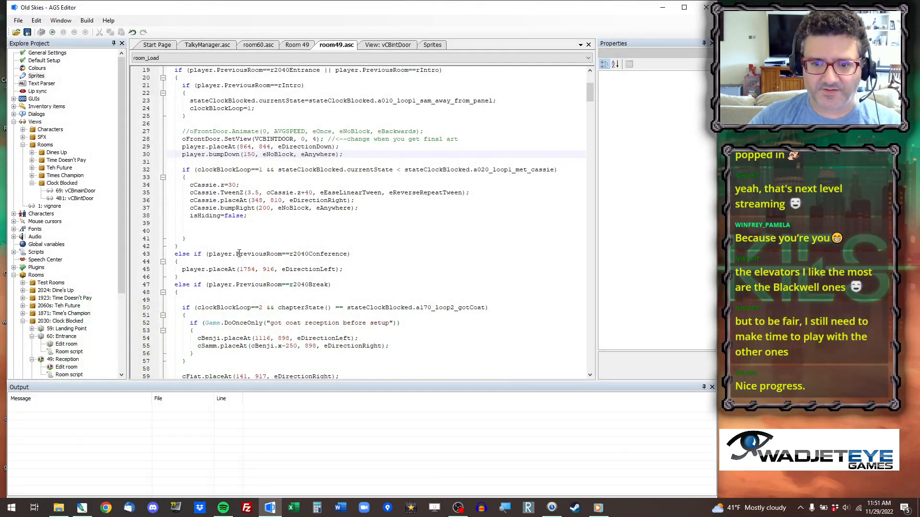
Set the player.bumpDown distance on line 30 of room_Load to 90.
{"action": "key", "text": "BackSpace"}
{"action": "key", "text": "shift+Left"}
{"action": "type", "text": "1"}
{"action": "key", "text": "BackSpace"}
{"action": "type", "text": "90"}
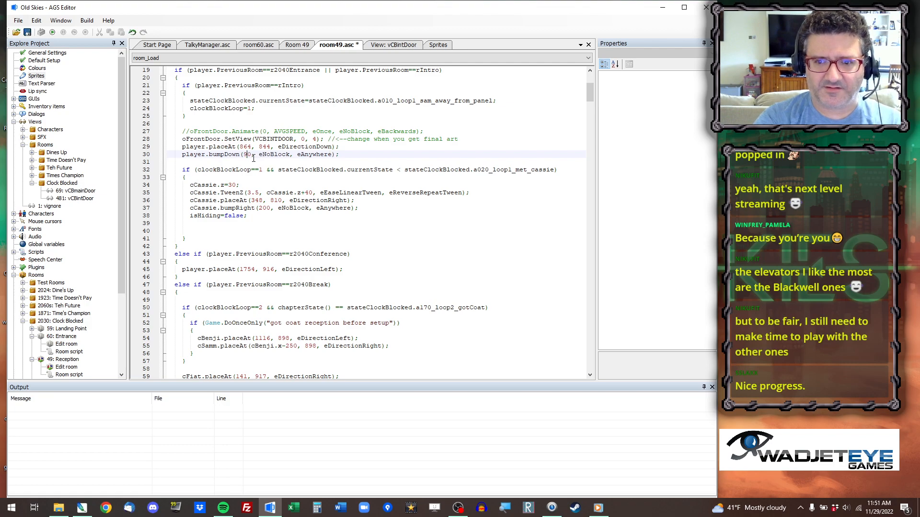
Test the game in Clock Blocked's Reception room with the shortened entrance walk, and quit the test.
{"action": "key", "text": "BackSpace"}
{"action": "left_click", "coordinate": [53, 32]}
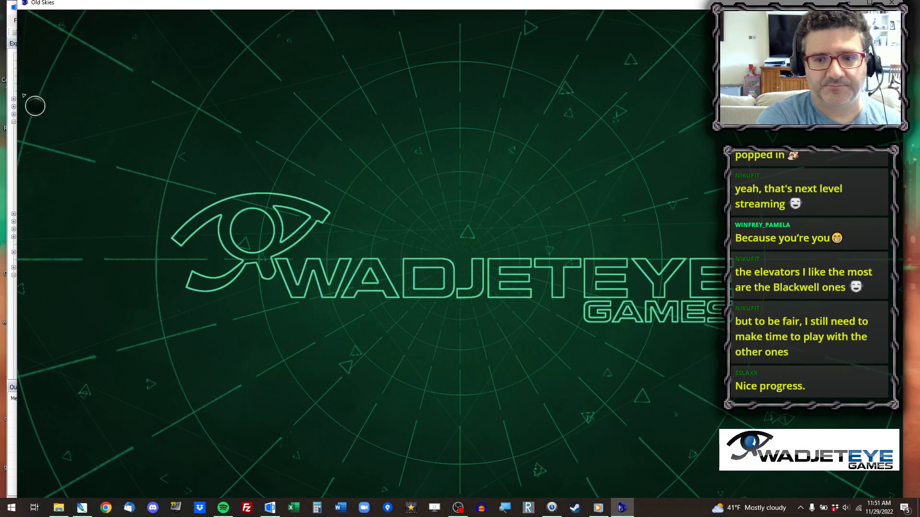
{"action": "key", "text": "ctrl+x"}
{"action": "type", "text": "43"}
{"action": "key", "text": "Return"}
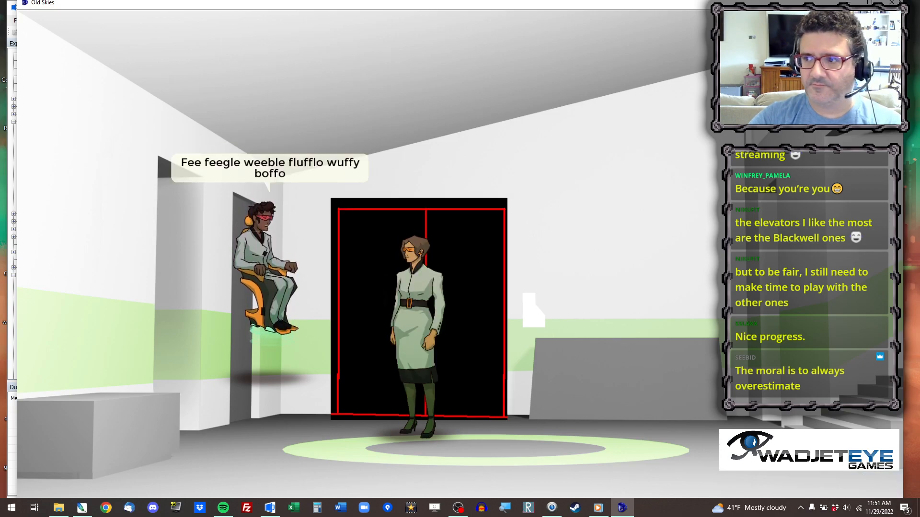
{"action": "key", "text": "alt+x"}
Switch Room 49 from editing its objects to editing its walk-behind areas.
{"action": "left_click", "coordinate": [297, 44]}
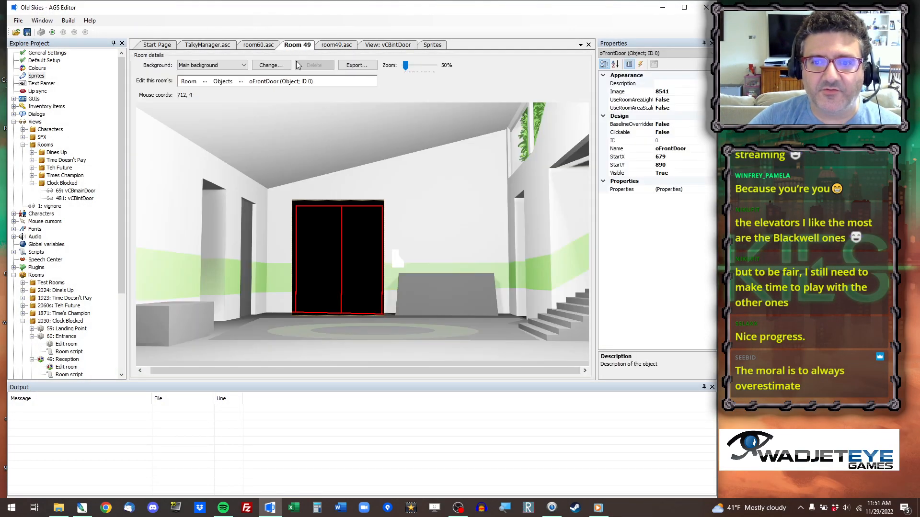
{"action": "left_click", "coordinate": [204, 81]}
{"action": "left_click", "coordinate": [222, 126]}
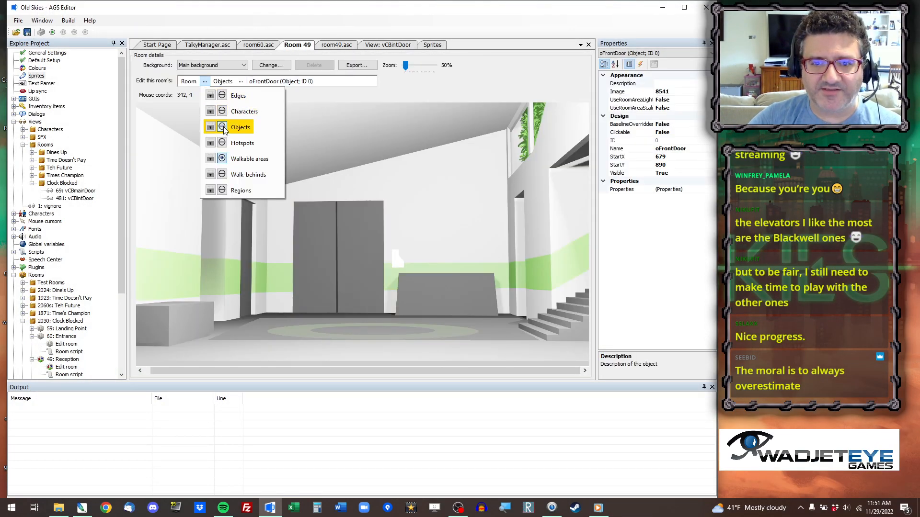
{"action": "left_click", "coordinate": [204, 81]}
{"action": "left_click", "coordinate": [230, 176]}
{"action": "left_click", "coordinate": [133, 32]}
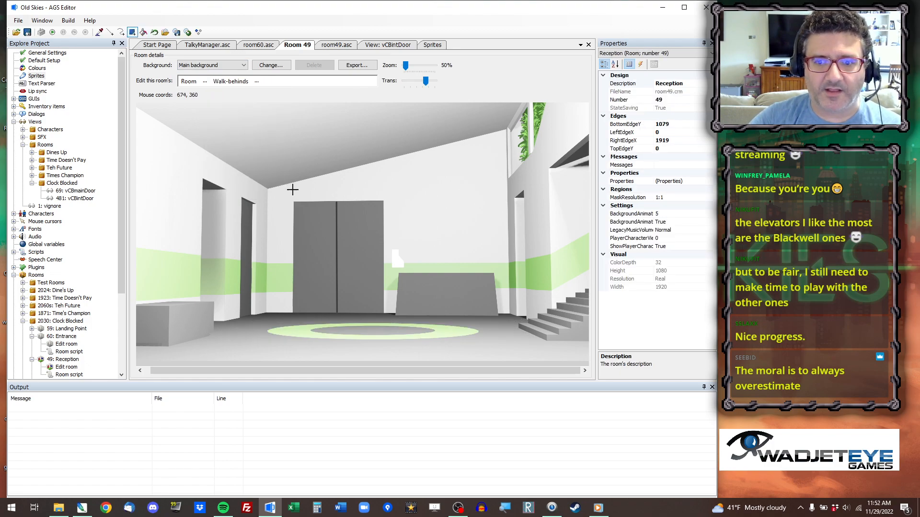
Outline a roughly rectangular walk-behind area ID 1 on the wall directly above the front door, slightly wider than the door.
{"action": "scroll", "coordinate": [363, 207], "scroll_direction": "up", "scroll_amount": 4}
{"action": "left_click_drag", "start_coordinate": [586, 169], "coordinate": [586, 274]}
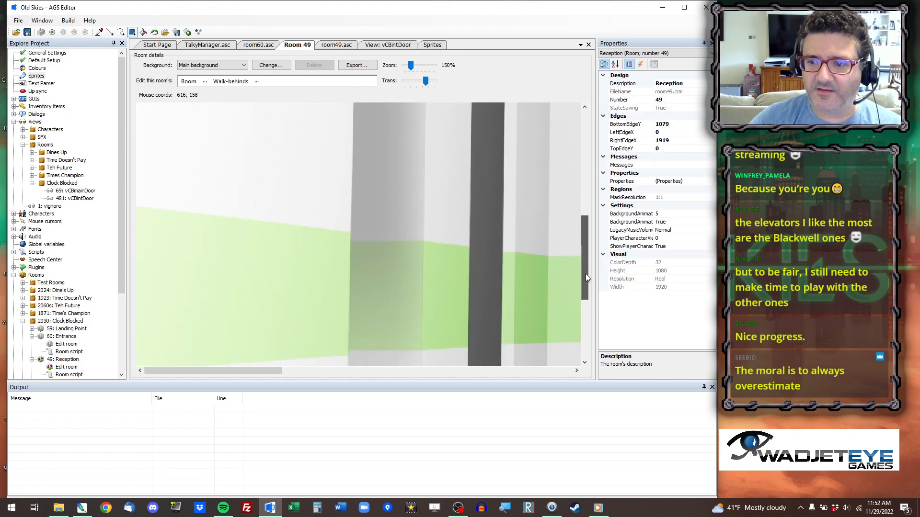
{"action": "left_click_drag", "start_coordinate": [228, 371], "coordinate": [383, 373]}
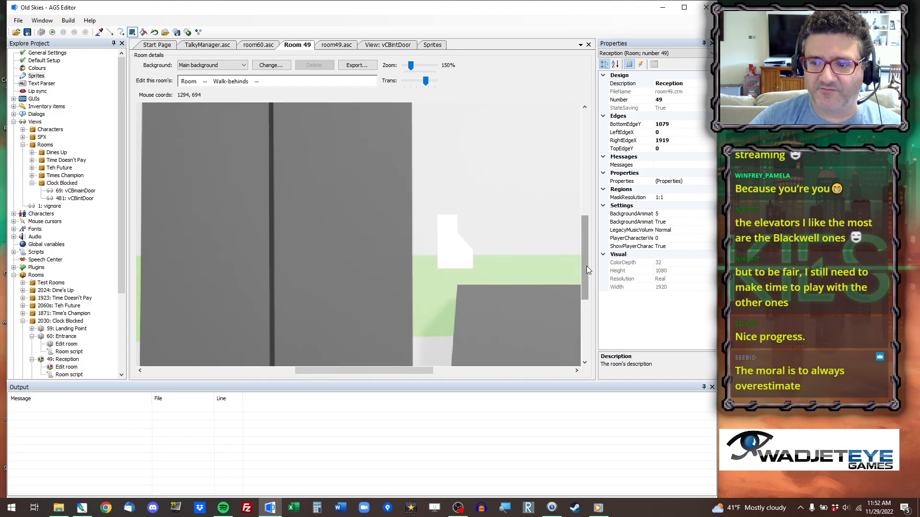
{"action": "left_click_drag", "start_coordinate": [587, 266], "coordinate": [586, 215]}
{"action": "left_click_drag", "start_coordinate": [375, 370], "coordinate": [344, 370]}
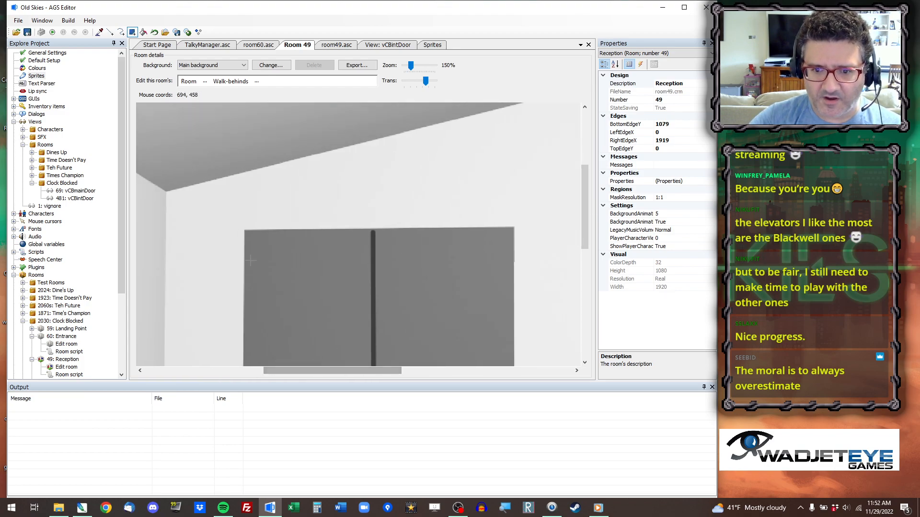
{"action": "left_click", "coordinate": [110, 32]}
{"action": "left_click", "coordinate": [236, 230]}
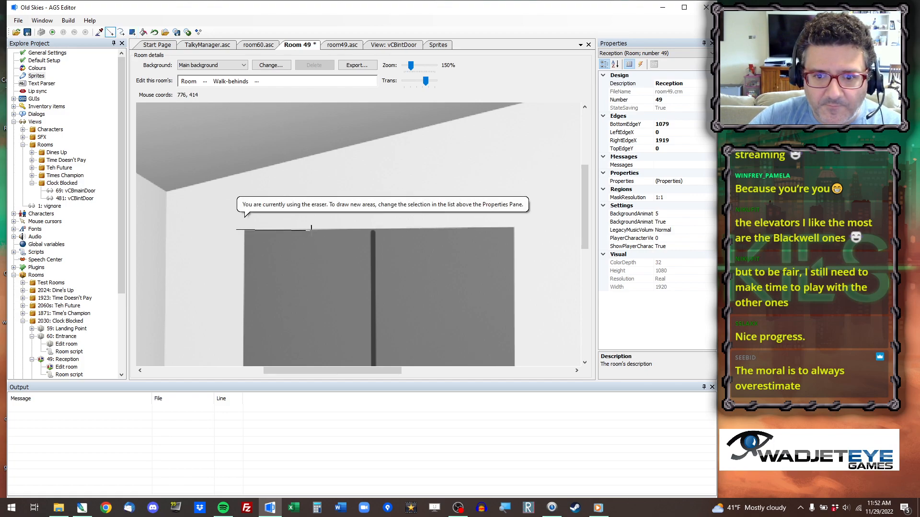
{"action": "left_click", "coordinate": [257, 81]}
{"action": "left_click", "coordinate": [286, 115]}
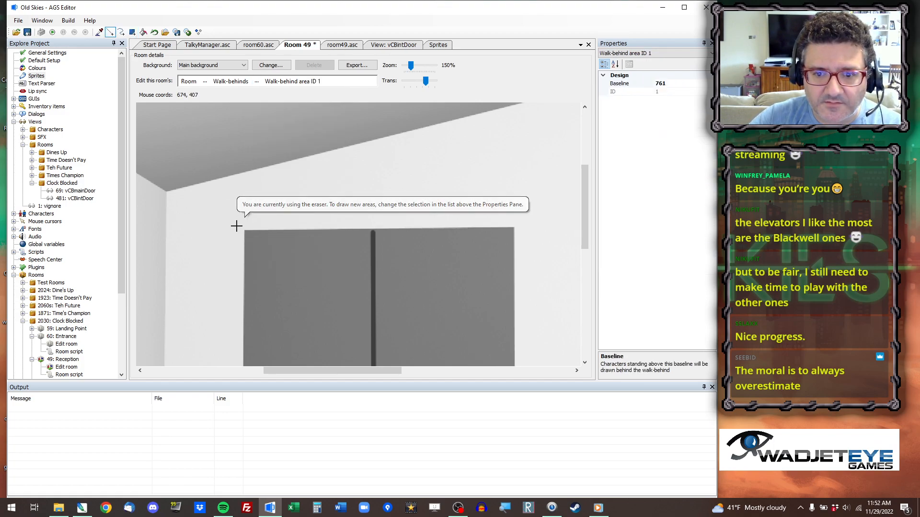
{"action": "left_click_drag", "start_coordinate": [236, 230], "coordinate": [560, 155]}
{"action": "left_click_drag", "start_coordinate": [559, 154], "coordinate": [235, 230]}
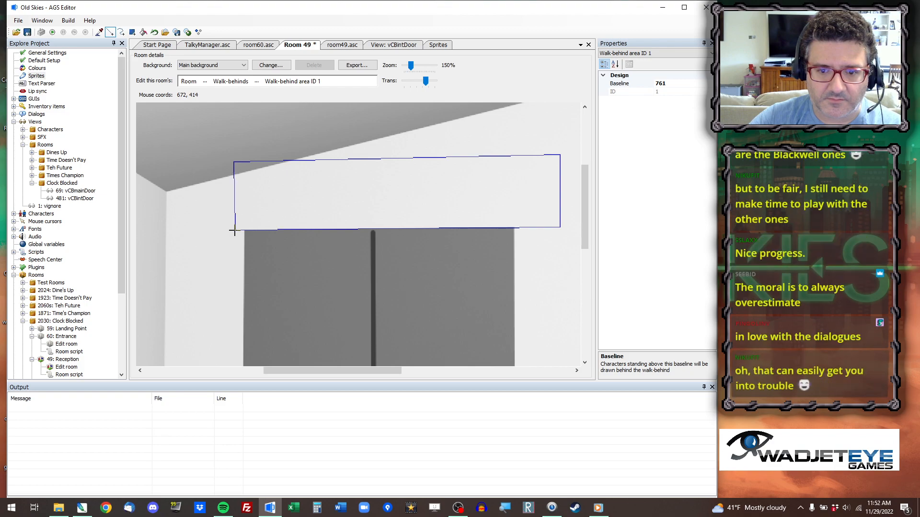
Fill the outlined shape above the front door as walk-behind area ID 1.
{"action": "left_click", "coordinate": [134, 35]}
{"action": "left_click", "coordinate": [143, 33]}
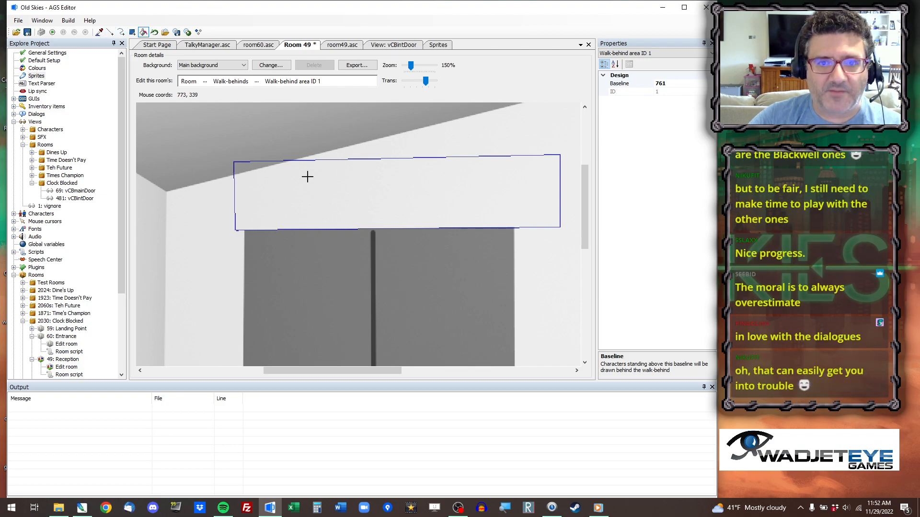
{"action": "left_click", "coordinate": [313, 181]}
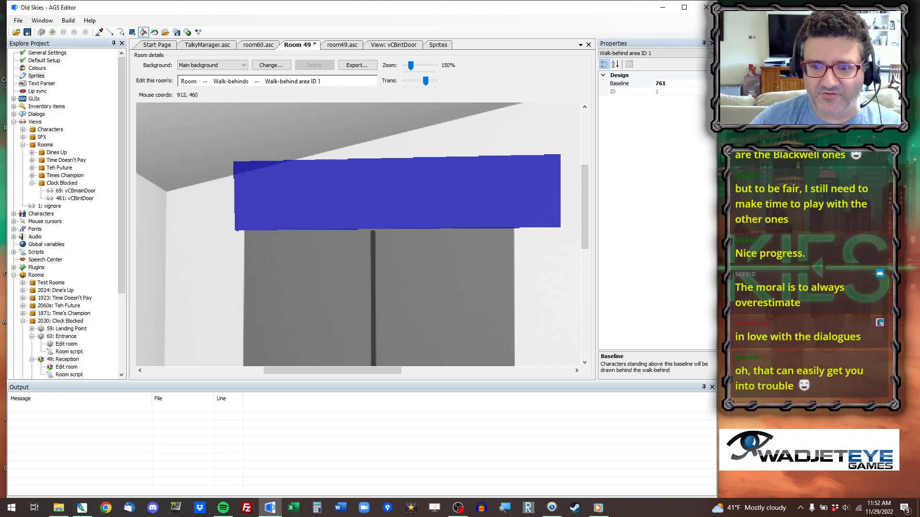
Lower the baseline of walk-behind area ID 1 to 1048, near the room's lower edge, and save the room.
{"action": "scroll", "coordinate": [407, 264], "scroll_direction": "down", "scroll_amount": 2}
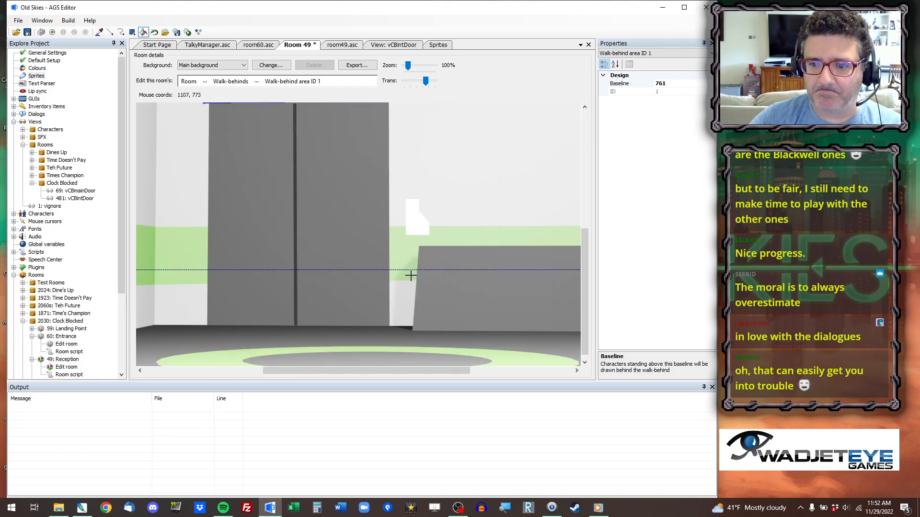
{"action": "left_click_drag", "start_coordinate": [413, 270], "coordinate": [422, 364]}
{"action": "left_click_drag", "start_coordinate": [584, 310], "coordinate": [586, 315]}
{"action": "left_click_drag", "start_coordinate": [441, 308], "coordinate": [441, 351]}
{"action": "left_click", "coordinate": [27, 32]}
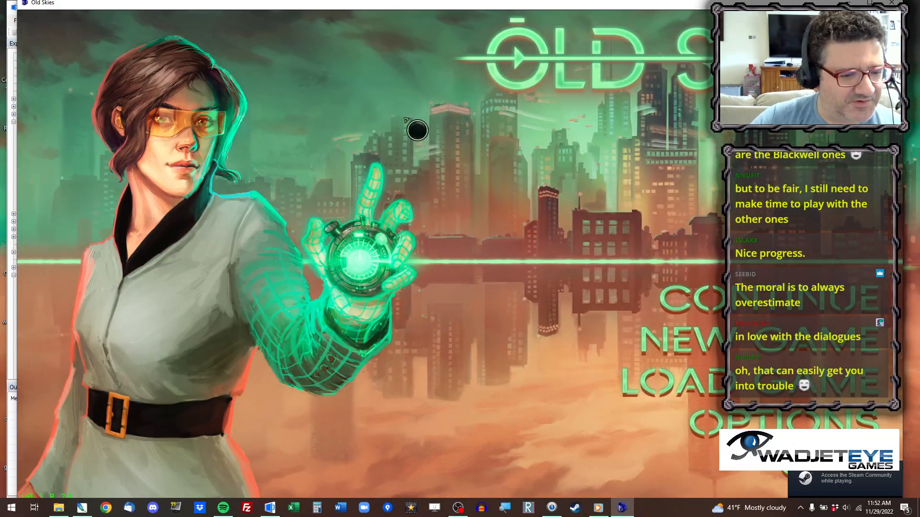
Run the game in the Reception room to check how the new walk-behind masks the front door, and quit.
{"action": "key", "text": "ctrl+x"}
{"action": "type", "text": "40"}
{"action": "key", "text": "Return"}
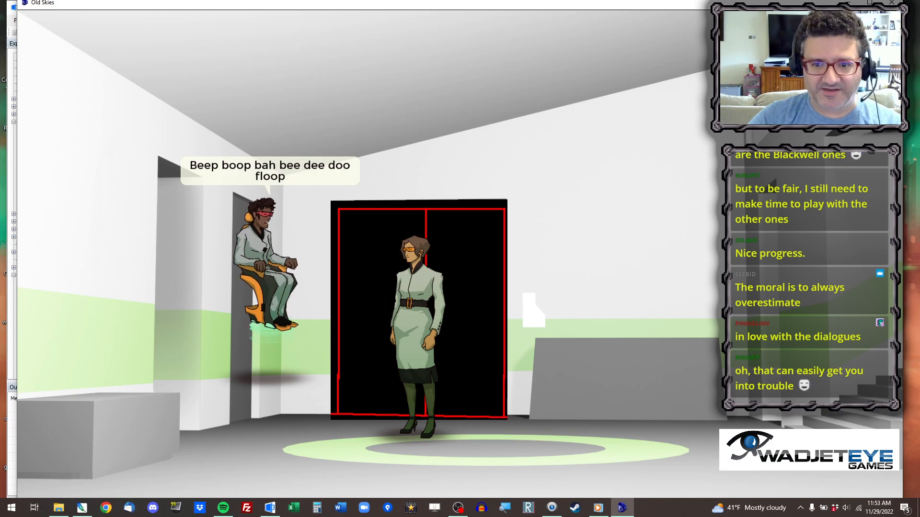
{"action": "key", "text": "alt+x"}
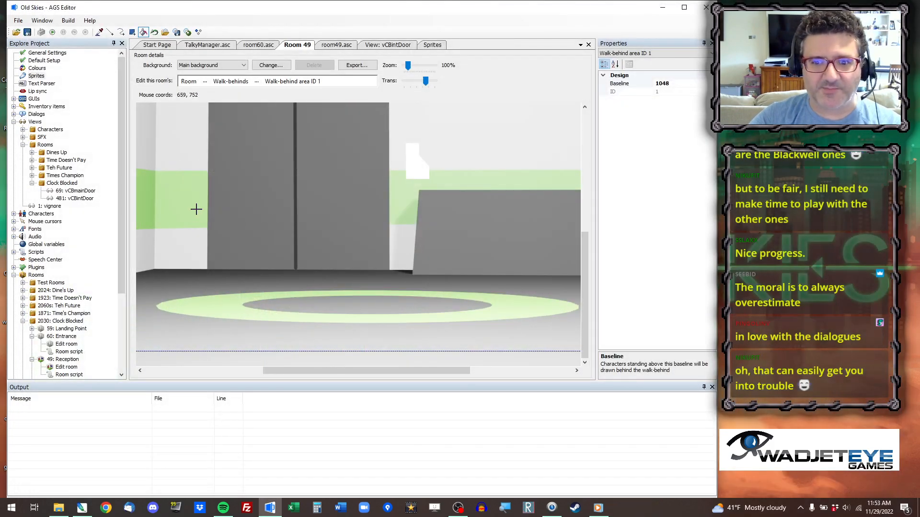
Show the Reception room's walkable areas and pick walkable area ID 1 on the floor to examine its extent.
{"action": "left_click_drag", "start_coordinate": [281, 373], "coordinate": [168, 371]}
{"action": "scroll", "coordinate": [176, 354], "scroll_direction": "up", "scroll_amount": 10}
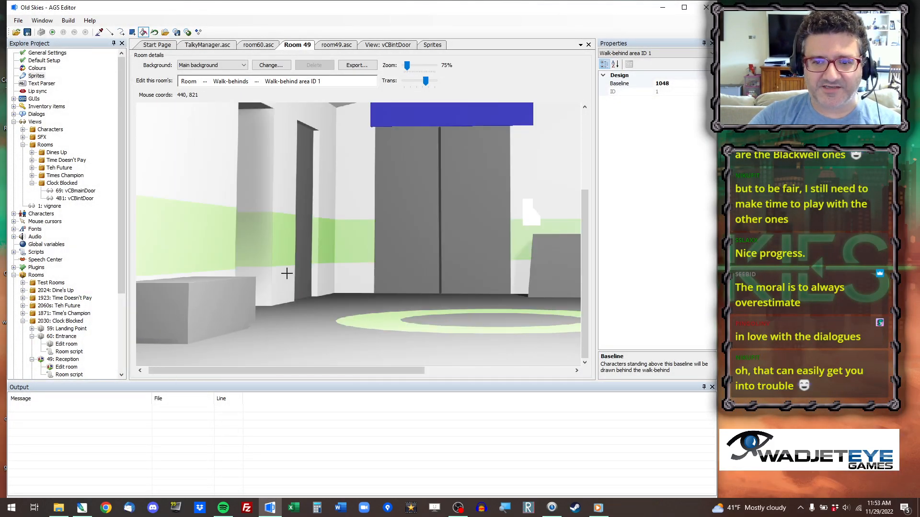
{"action": "left_click", "coordinate": [205, 81]}
{"action": "left_click", "coordinate": [246, 159]}
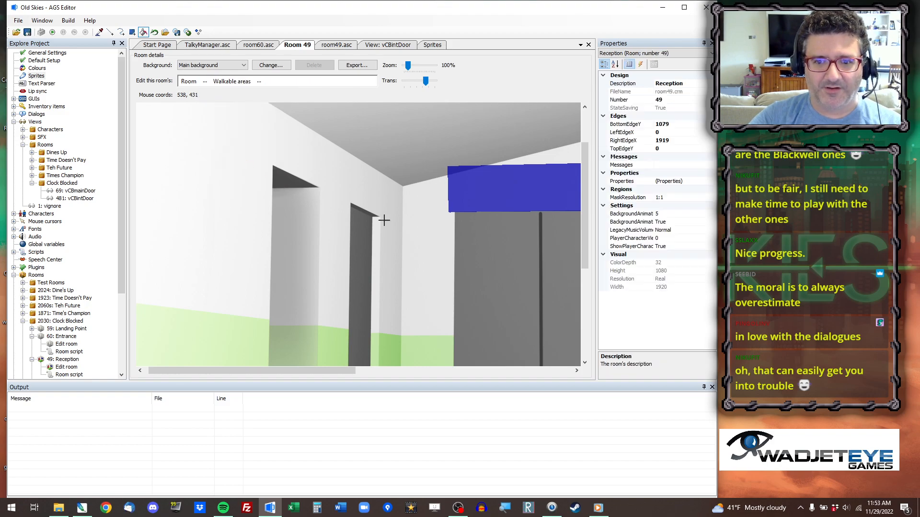
{"action": "scroll", "coordinate": [528, 201], "scroll_direction": "down", "scroll_amount": 1, "text": "ctrl"}
{"action": "left_click", "coordinate": [206, 82]}
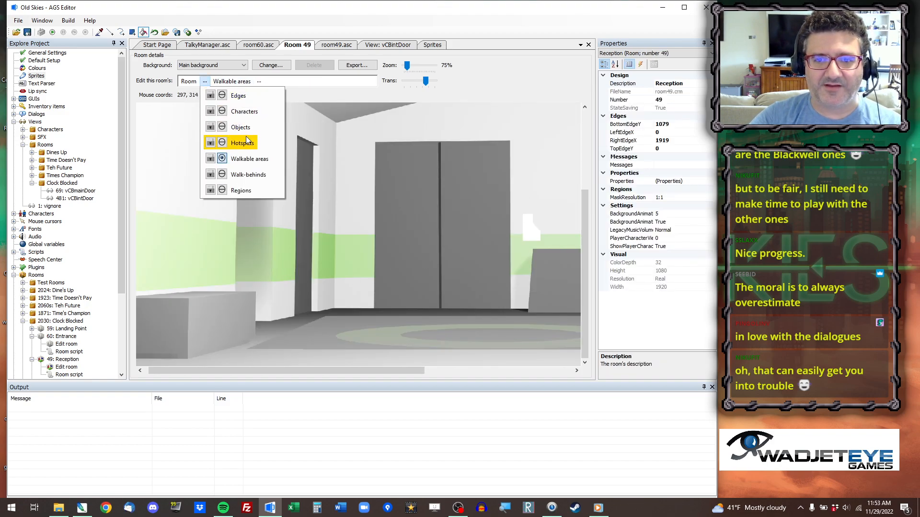
{"action": "left_click", "coordinate": [252, 159]}
{"action": "left_click", "coordinate": [100, 32]}
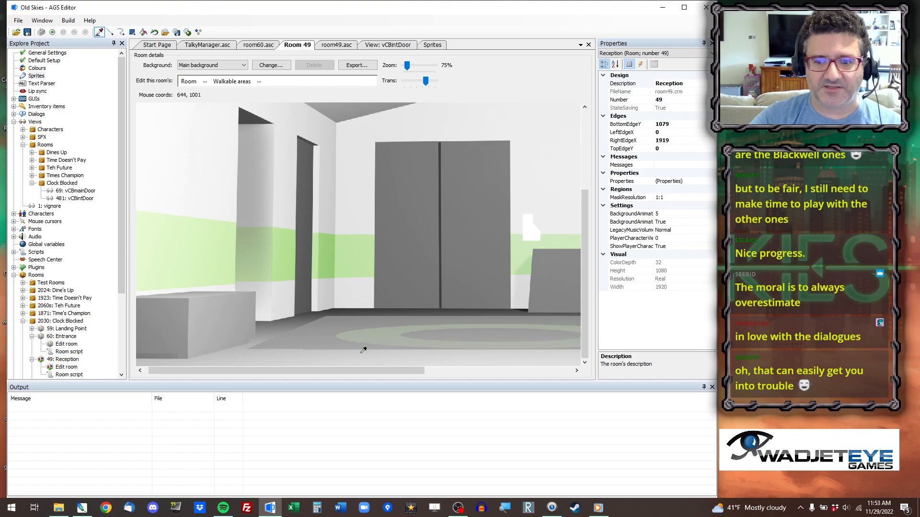
{"action": "left_click", "coordinate": [342, 321]}
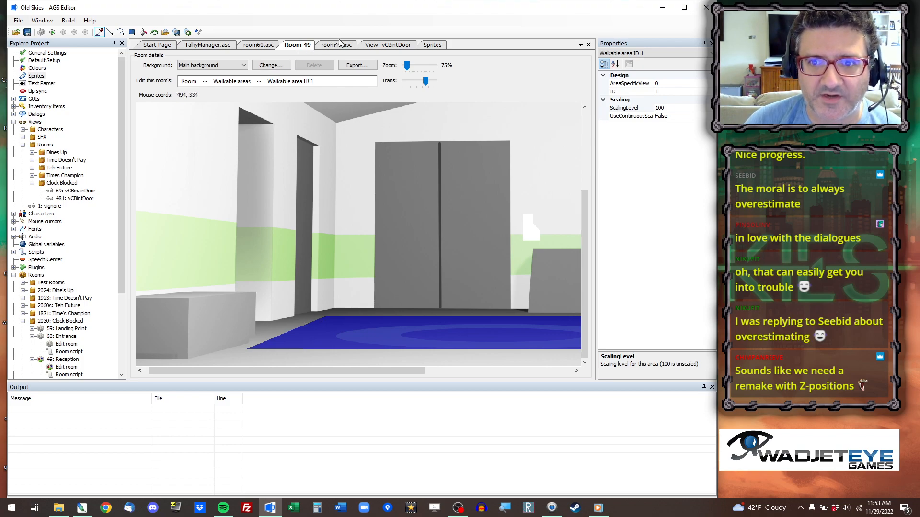
Set the y coordinate of cCassie.placeAt on line 36 of room_Load to 922 and save the script.
{"action": "left_click", "coordinate": [337, 45]}
{"action": "left_click_drag", "start_coordinate": [271, 200], "coordinate": [283, 200]}
{"action": "type", "text": "920"}
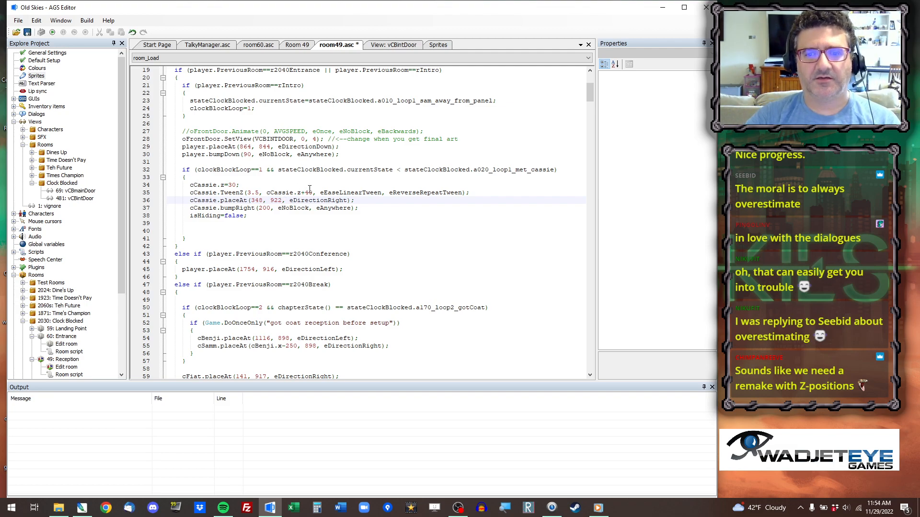
{"action": "key", "text": "ctrl+s"}
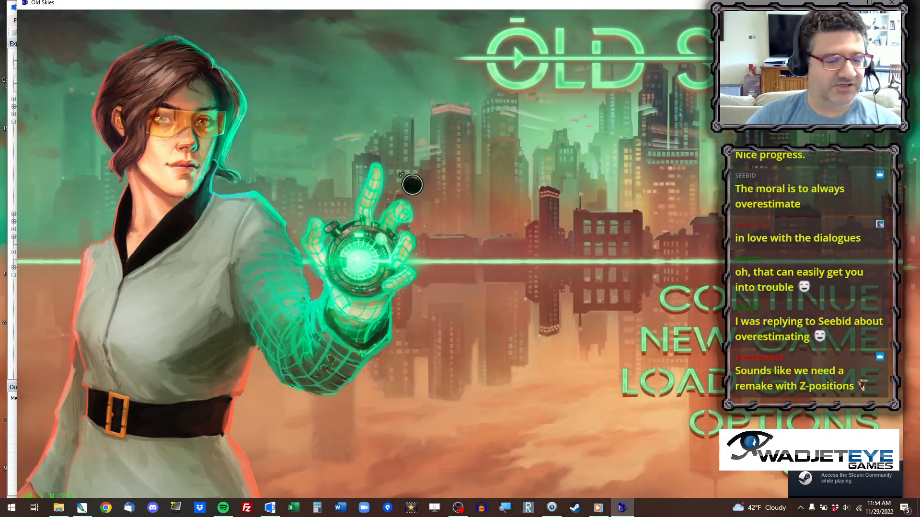
Run the game, jump to the Reception room to check Cassie's lowered position, and close the test.
{"action": "key", "text": "ctrl+x"}
{"action": "type", "text": "40"}
{"action": "key", "text": "Return"}
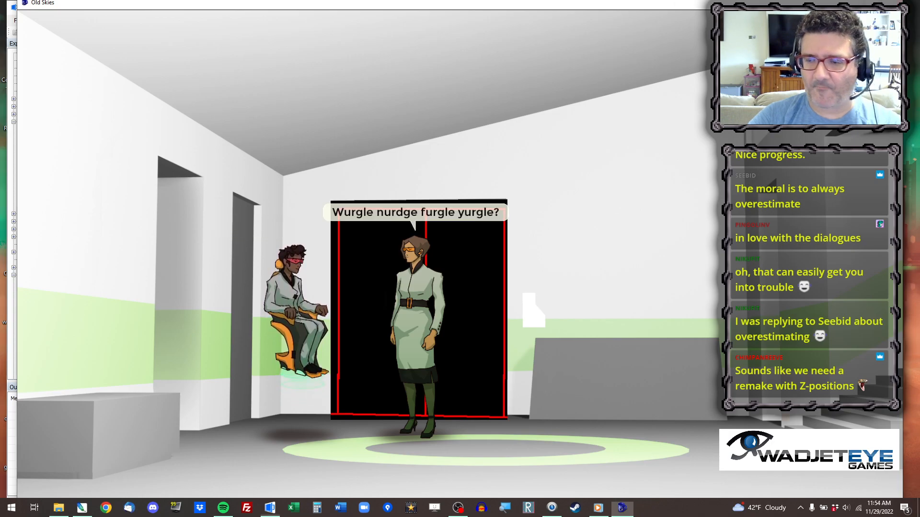
{"action": "left_click", "coordinate": [885, 4]}
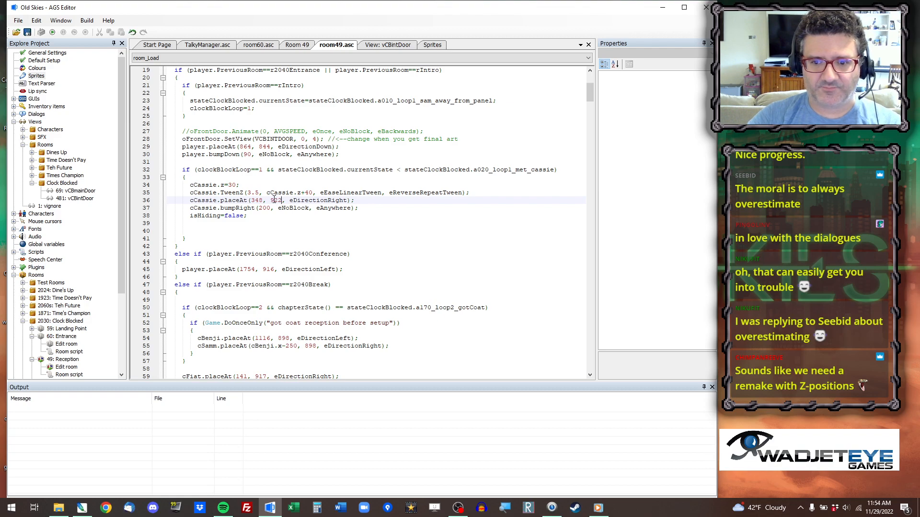
Recheck Room 49's walkable area and set the y coordinate of cCassie.placeAt on line 36 to 942.
{"action": "left_click", "coordinate": [309, 46]}
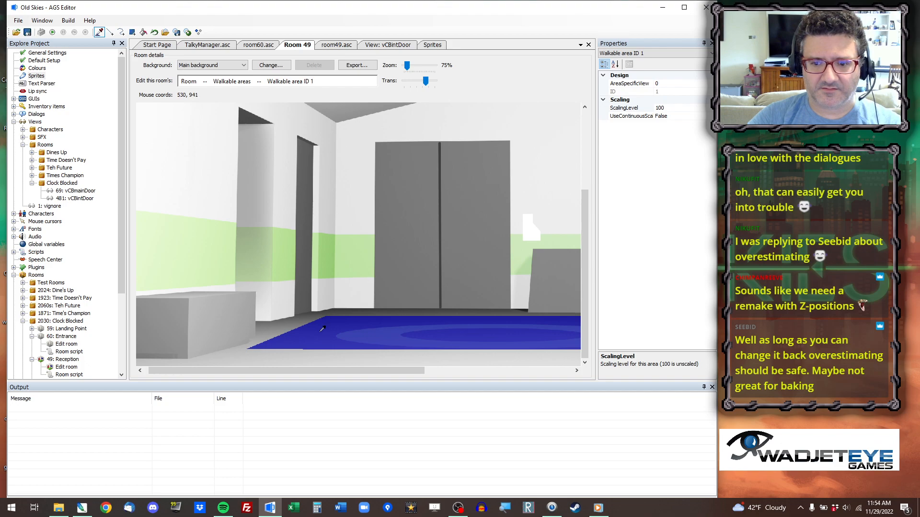
{"action": "left_click", "coordinate": [353, 45]}
{"action": "left_click_drag", "start_coordinate": [277, 201], "coordinate": [274, 201]}
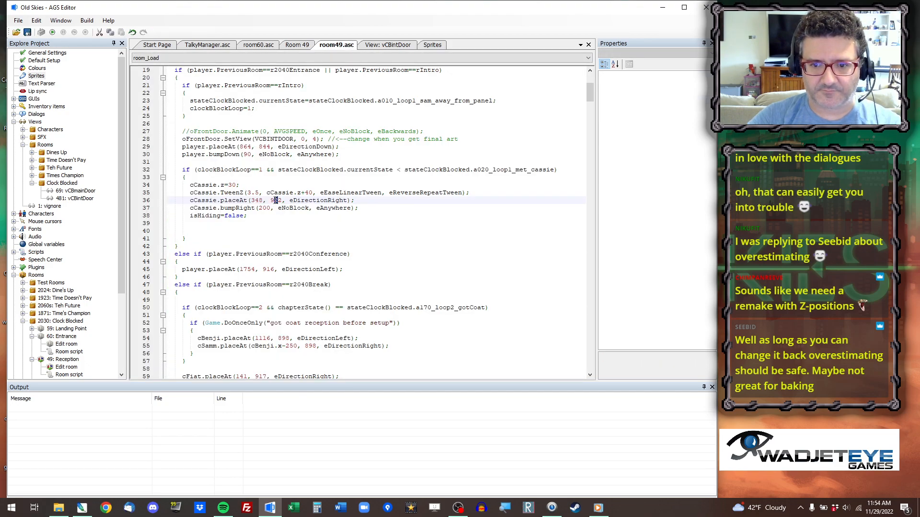
{"action": "type", "text": "4"}
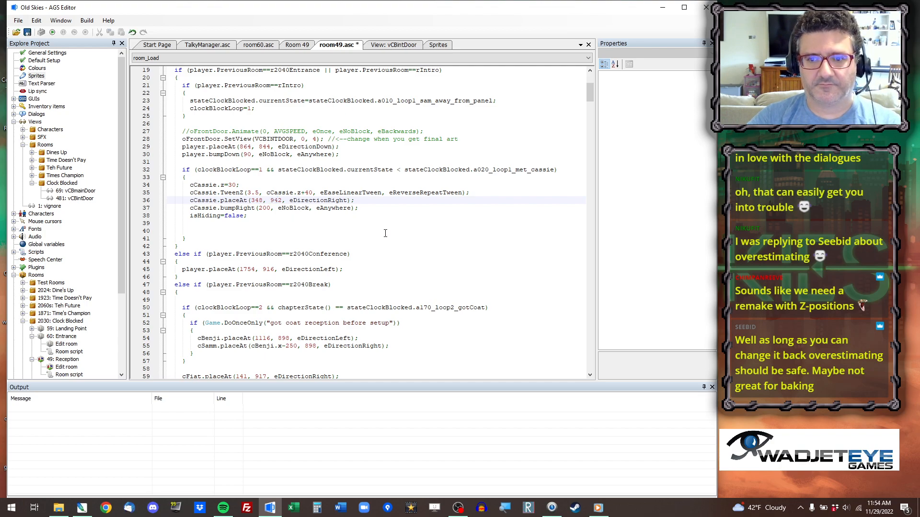
Run the game again, jump to the Reception room to compare Cassie's position with y at 942, and quit.
{"action": "left_click", "coordinate": [52, 32]}
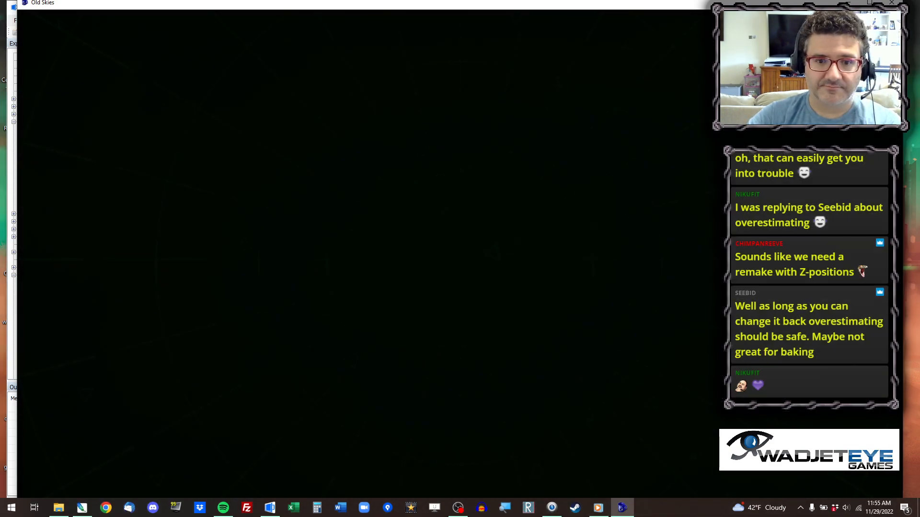
{"action": "key", "text": "ctrl+x"}
{"action": "type", "text": "49"}
{"action": "key", "text": "Return"}
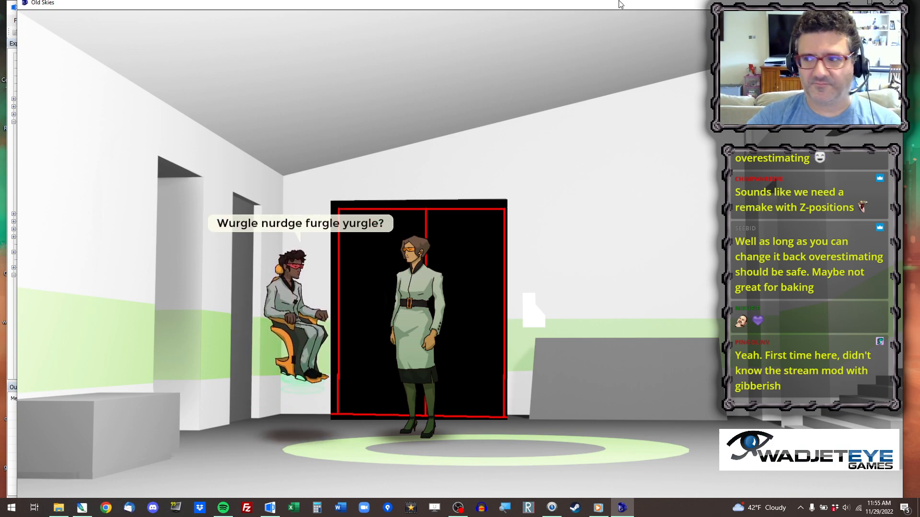
{"action": "key", "text": "alt+x"}
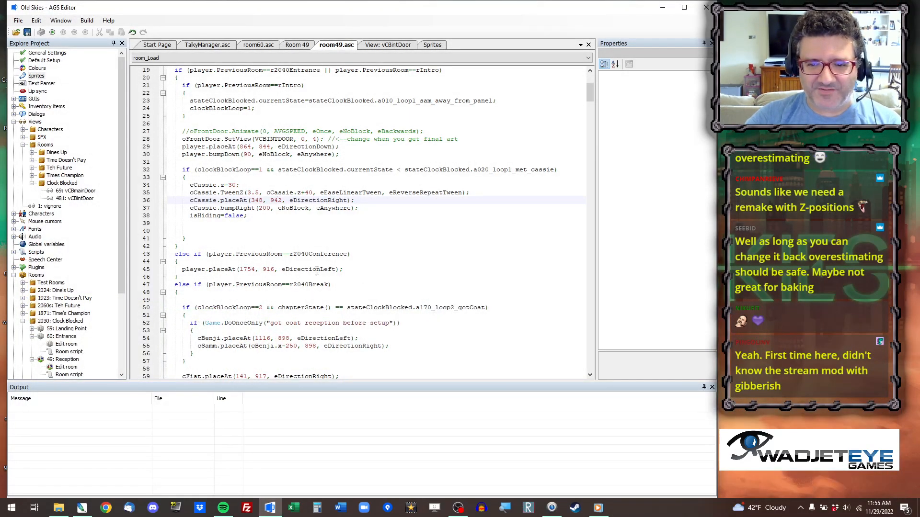
Restore the y coordinate of cCassie.placeAt to 922, set cCassie.z on line 34 to 10, and save.
{"action": "key", "text": "BackSpace"}
{"action": "type", "text": "2"}
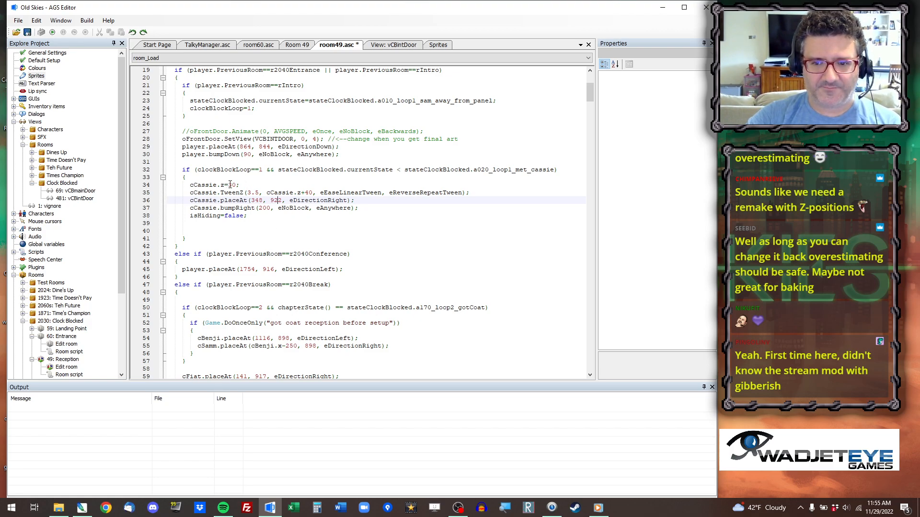
{"action": "left_click_drag", "start_coordinate": [228, 184], "coordinate": [234, 184]}
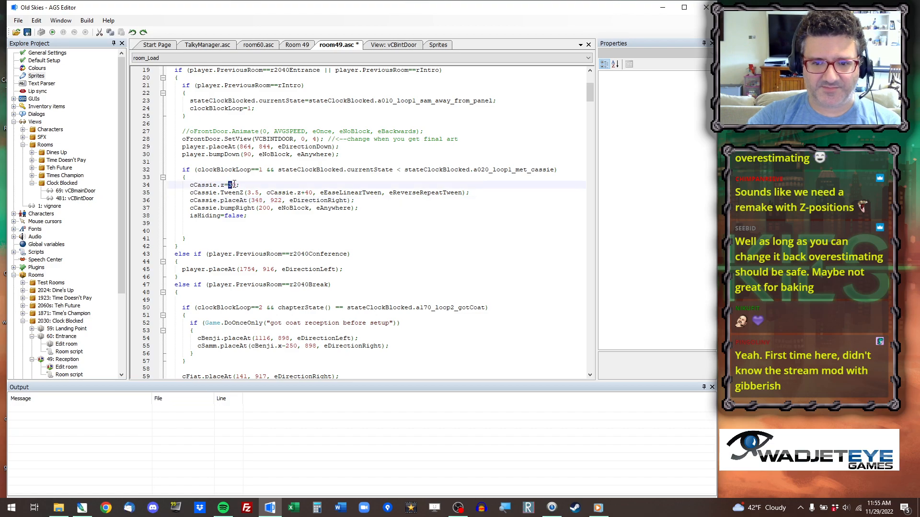
{"action": "type", "text": "1"}
{"action": "key", "text": "ctrl+s"}
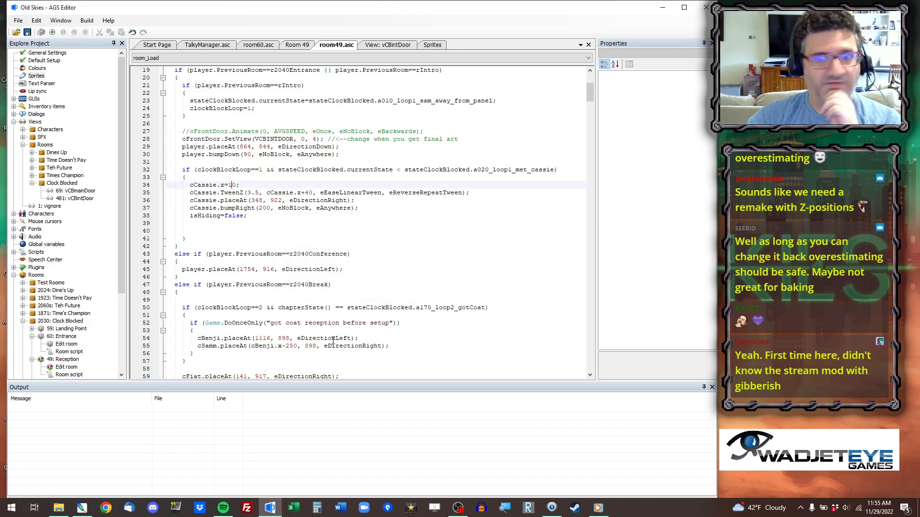
Run the game, jump to room 49 to check Cassie's floating height with z at 10, and quit.
{"action": "key", "text": "F5"}
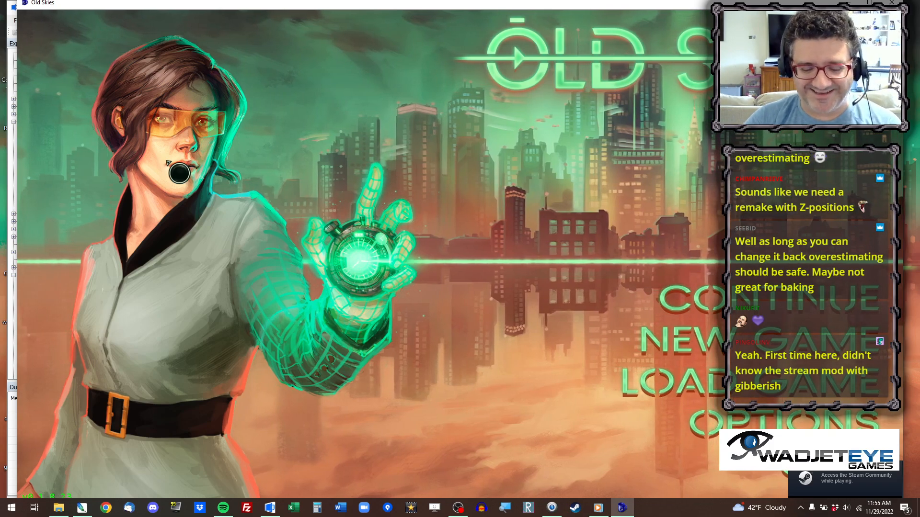
{"action": "key", "text": "ctrl+x"}
{"action": "type", "text": "49"}
{"action": "key", "text": "Return"}
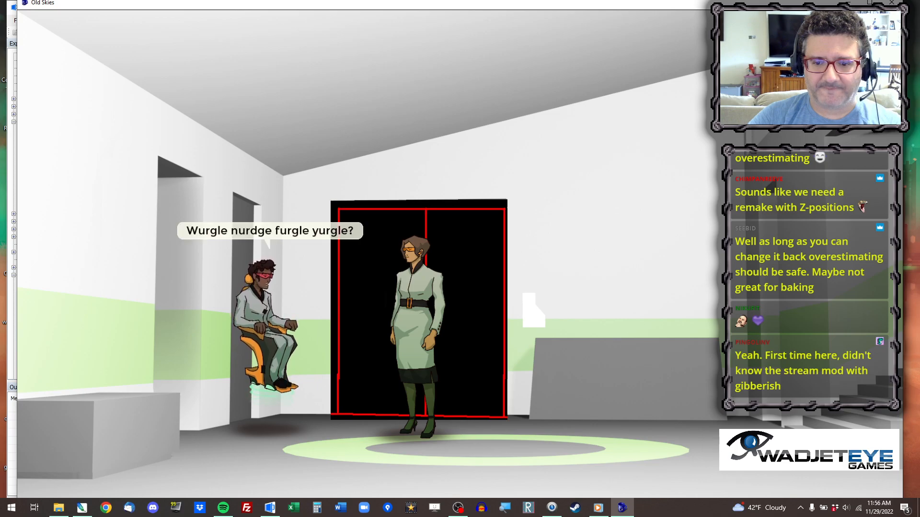
{"action": "key", "text": "alt+x"}
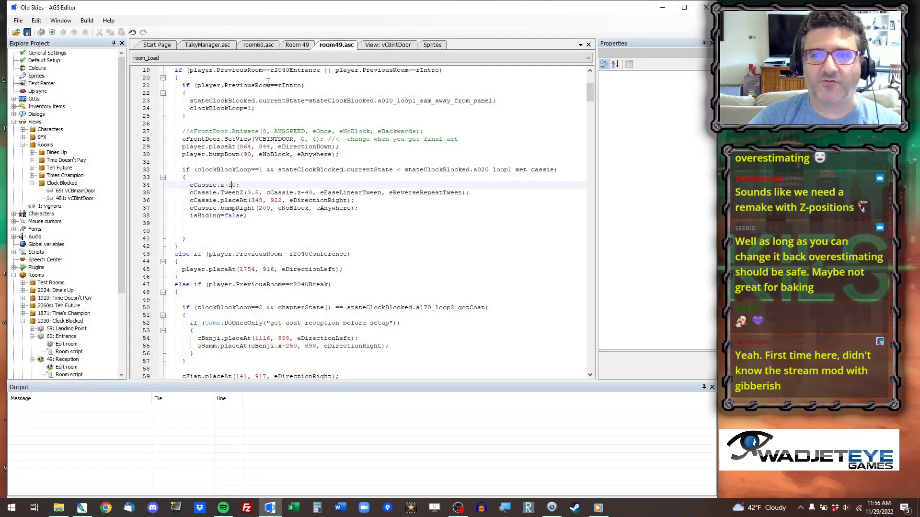
Copy the coordinates 540, 909 from the back edge of Room 49's walkable area into cCassie.placeAt on line 36 of its script.
{"action": "left_click", "coordinate": [309, 44]}
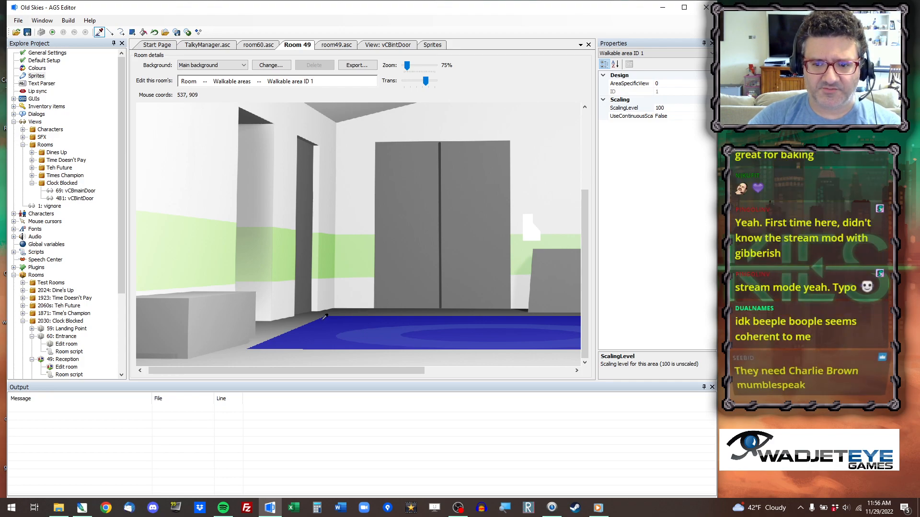
{"action": "right_click", "coordinate": [325, 317]}
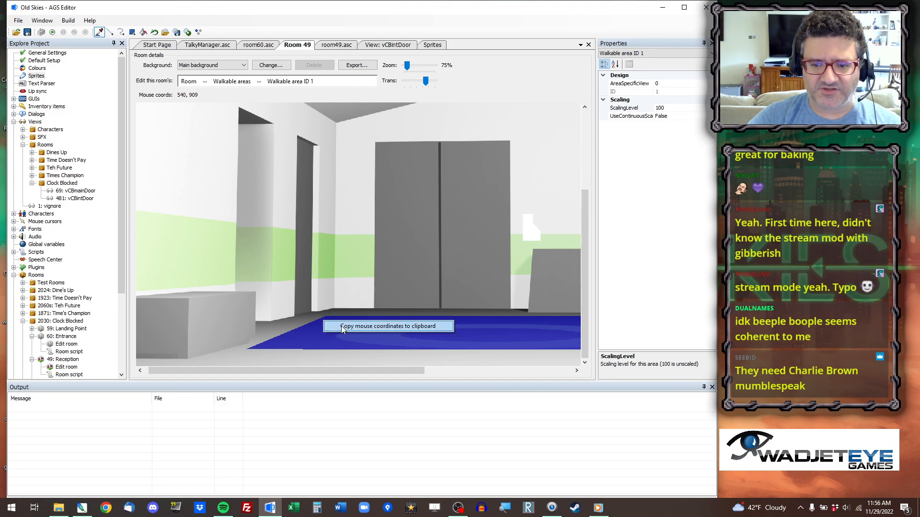
{"action": "left_click", "coordinate": [344, 329]}
{"action": "left_click", "coordinate": [337, 44]}
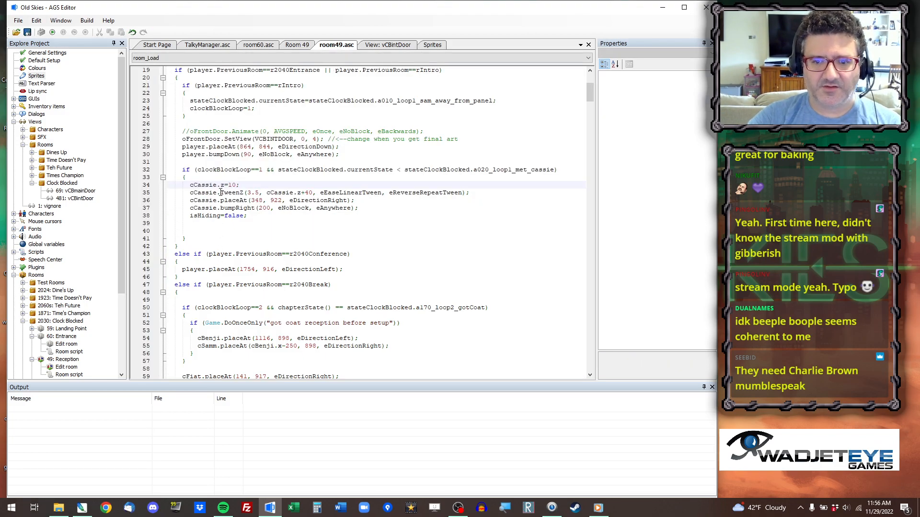
{"action": "key", "text": "Right"}
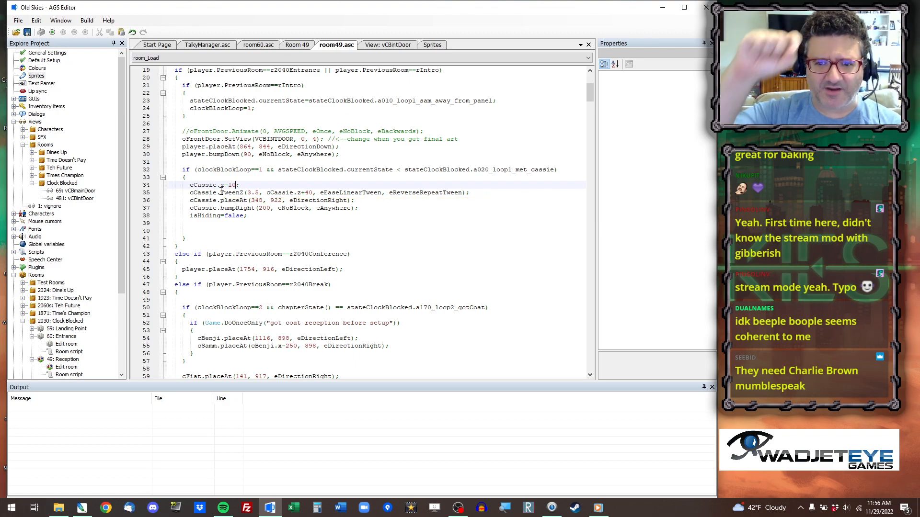
{"action": "left_click_drag", "start_coordinate": [251, 200], "coordinate": [281, 200]}
{"action": "key", "text": "ctrl+v"}
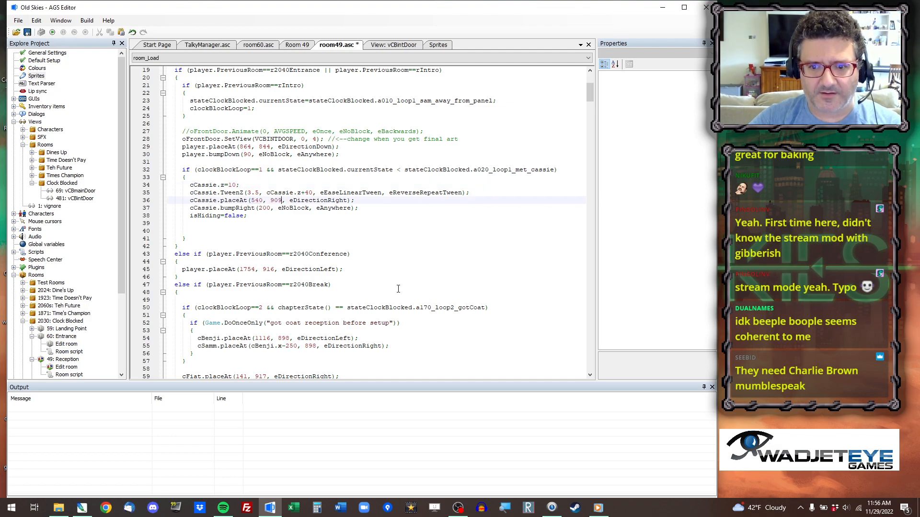
{"action": "key", "text": "ctrl+z"}
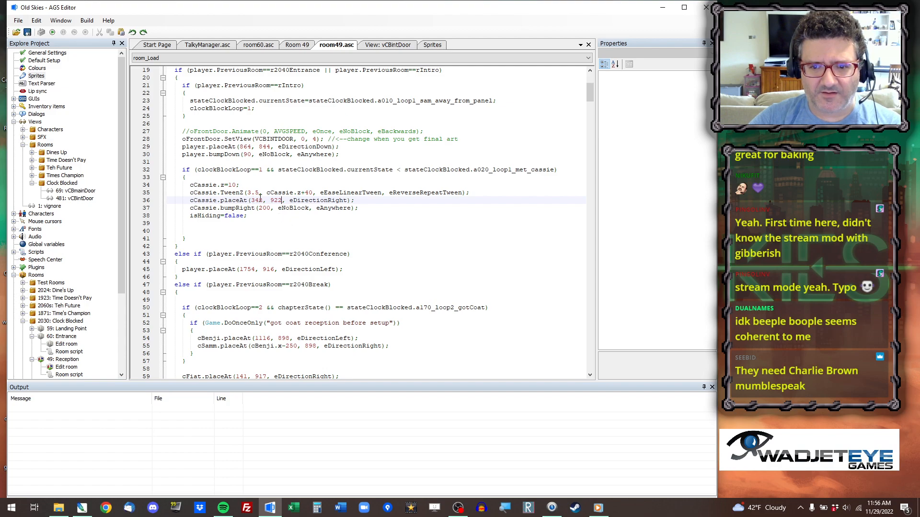
{"action": "left_click_drag", "start_coordinate": [251, 200], "coordinate": [282, 200]}
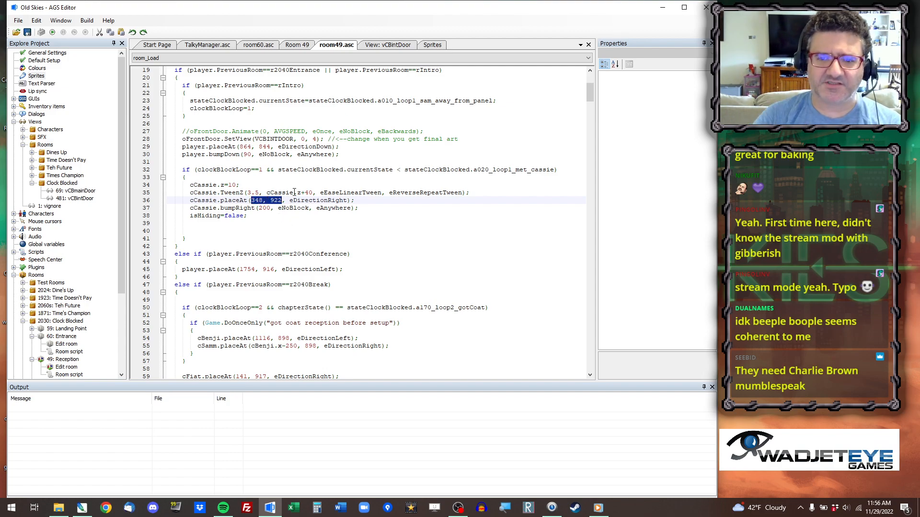
{"action": "key", "text": "ctrl+v"}
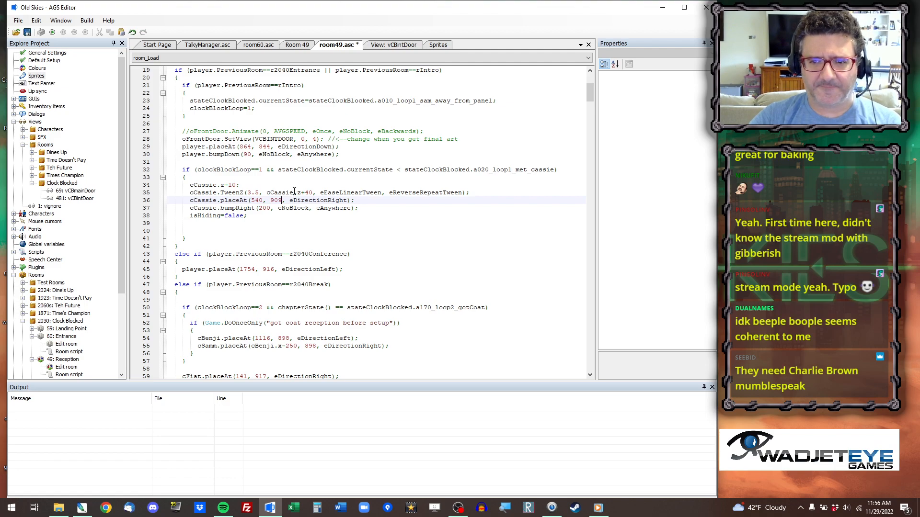
{"action": "left_click", "coordinate": [296, 46]}
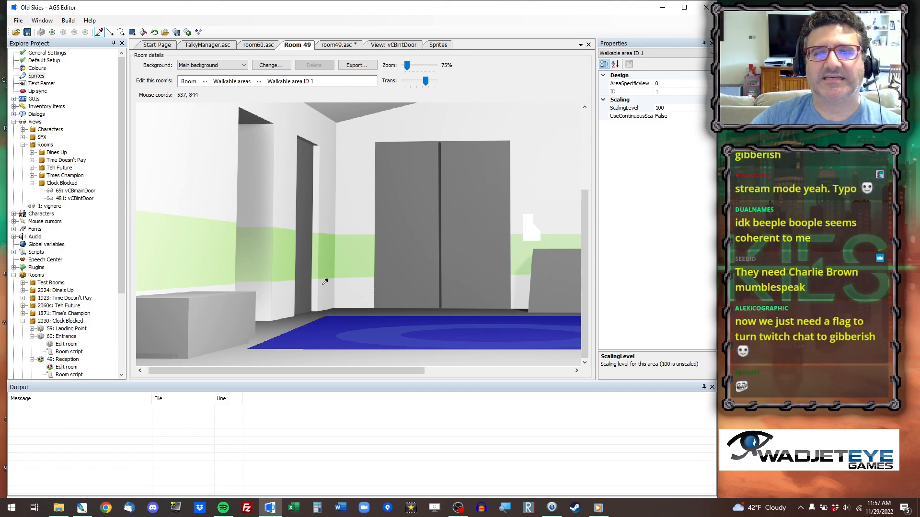
{"action": "left_click", "coordinate": [337, 44]}
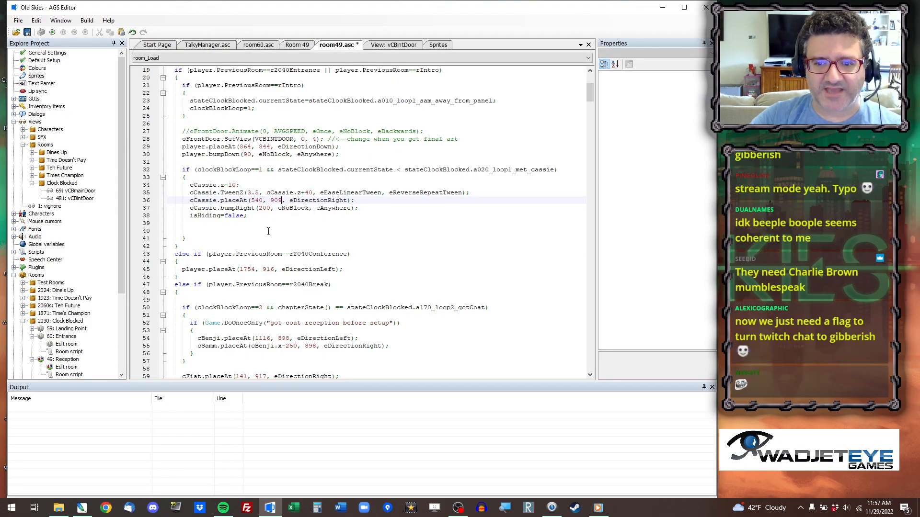
Run the game, jump to room 49 to check Cassie's entrance from the new position, and quit.
{"action": "left_click", "coordinate": [54, 33]}
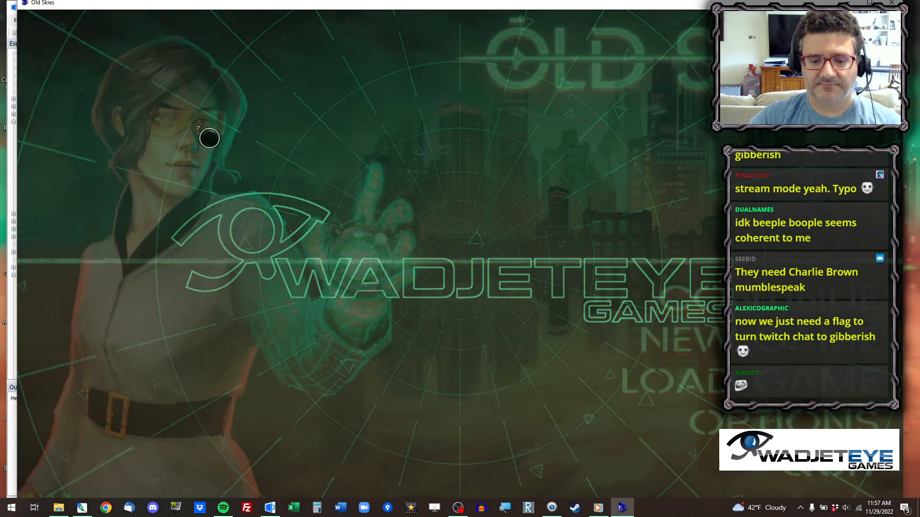
{"action": "type", "text": "40"}
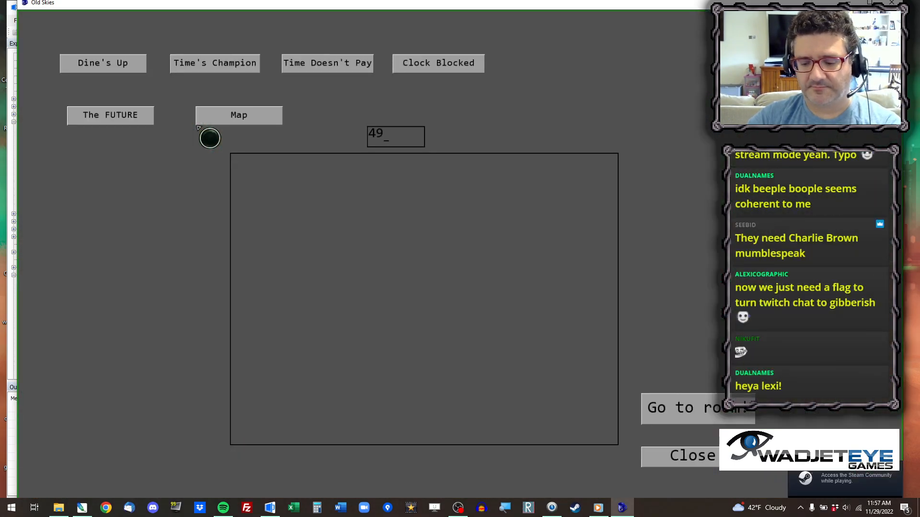
{"action": "key", "text": "Return"}
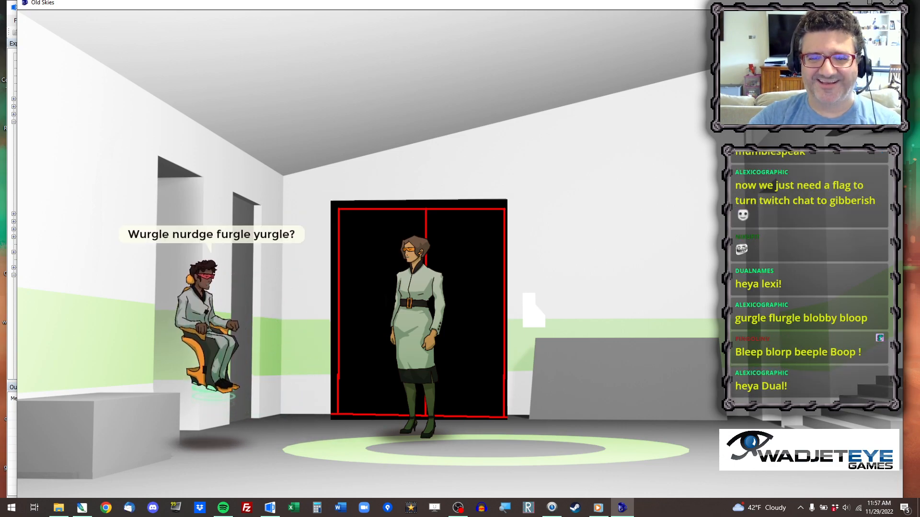
{"action": "left_click", "coordinate": [489, 124]}
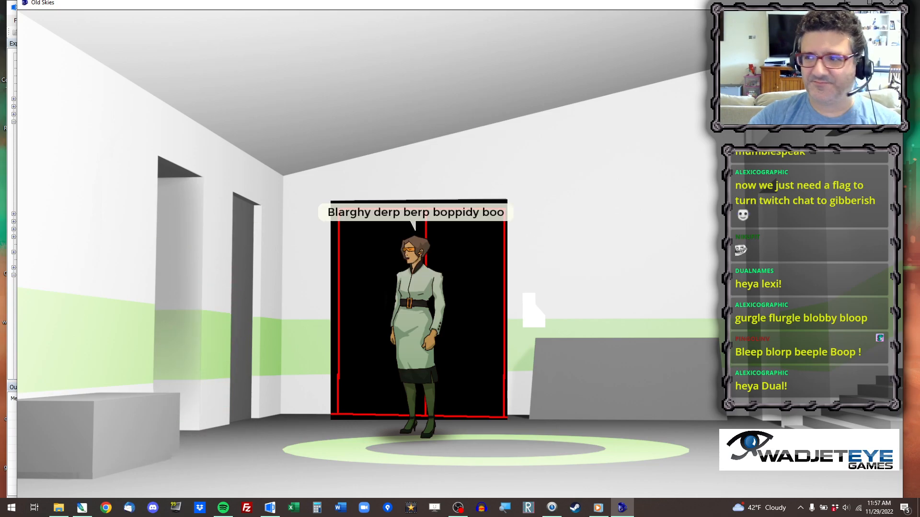
{"action": "left_click", "coordinate": [894, 2]}
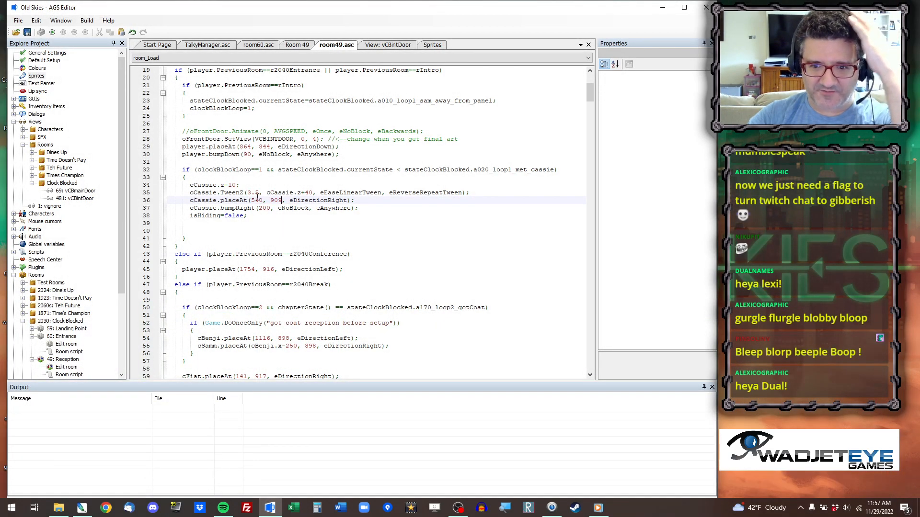
Reuse Cassie's placement coordinates 540, 909 as the destination of her office-exit cCassie.Walk on line 129.
{"action": "left_click_drag", "start_coordinate": [251, 201], "coordinate": [275, 204]}
{"action": "key", "text": "ctrl+c"}
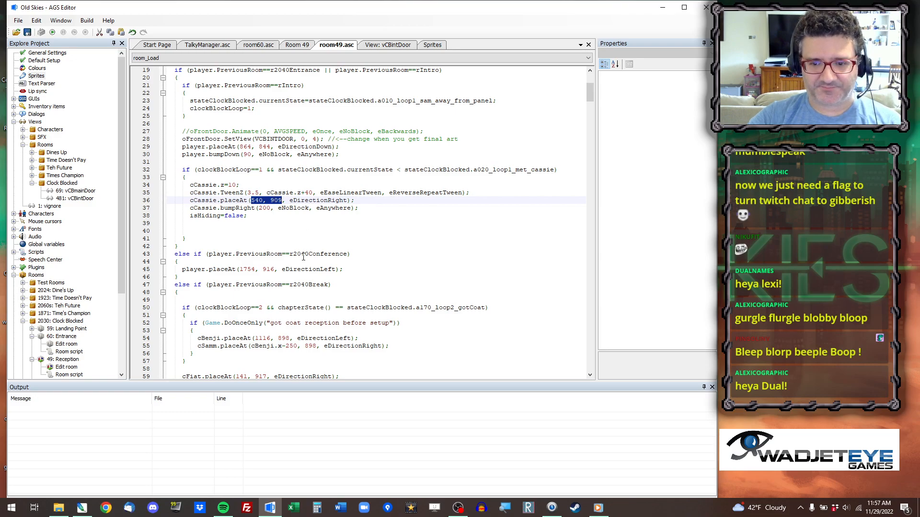
{"action": "scroll", "coordinate": [305, 255], "scroll_direction": "down", "scroll_amount": 20}
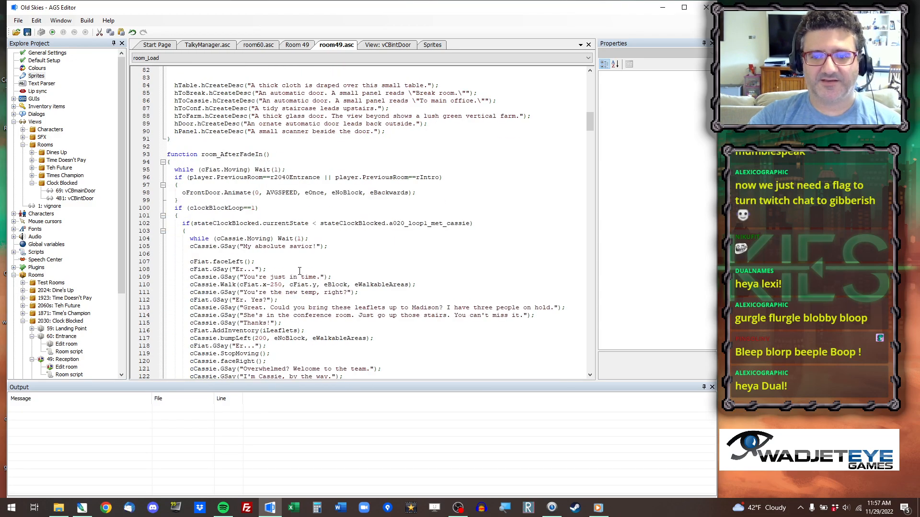
{"action": "scroll", "coordinate": [299, 272], "scroll_direction": "down", "scroll_amount": 5}
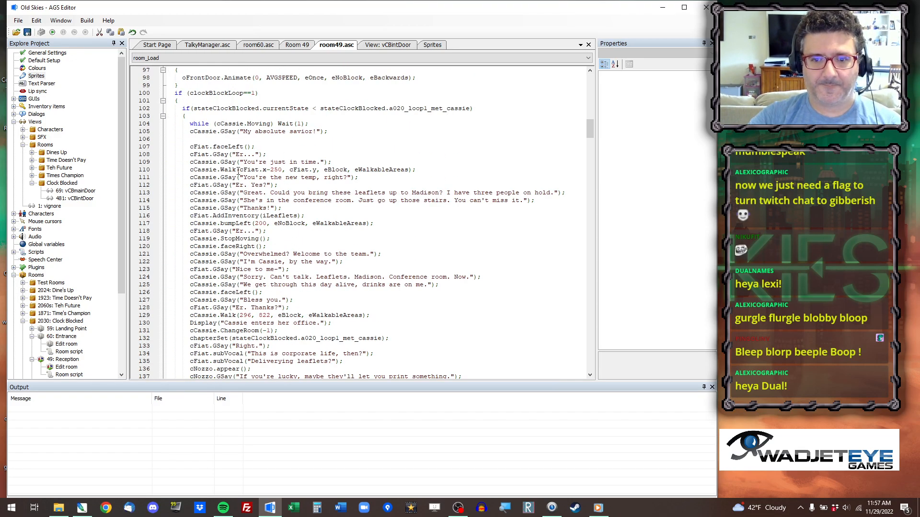
{"action": "left_click_drag", "start_coordinate": [239, 315], "coordinate": [270, 315]}
{"action": "key", "text": "ctrl+v"}
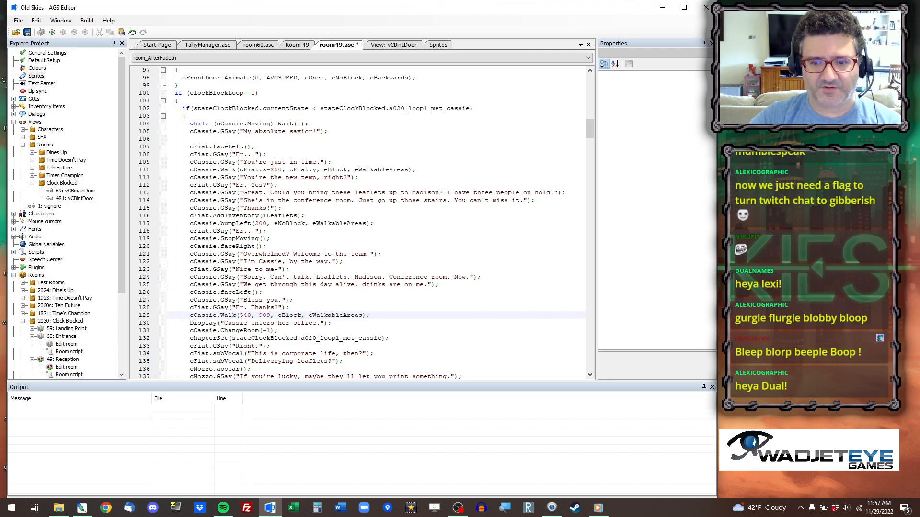
Copy the coordinates 1632, 974 near the foot of Room 49's stairs into player.placeAt for arrivals from r2040Conference on line 45.
{"action": "scroll", "coordinate": [354, 285], "scroll_direction": "down", "scroll_amount": 5}
{"action": "scroll", "coordinate": [262, 69], "scroll_direction": "up", "scroll_amount": 3}
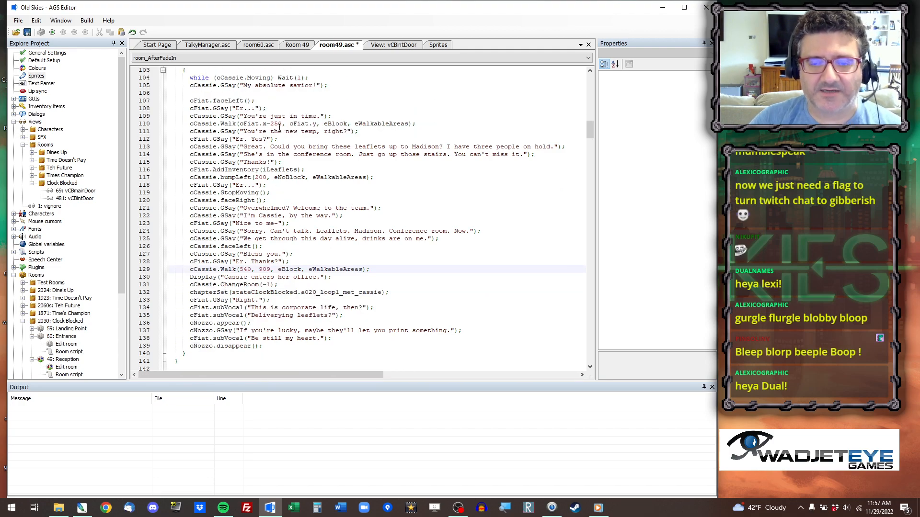
{"action": "scroll", "coordinate": [268, 109], "scroll_direction": "up", "scroll_amount": 2}
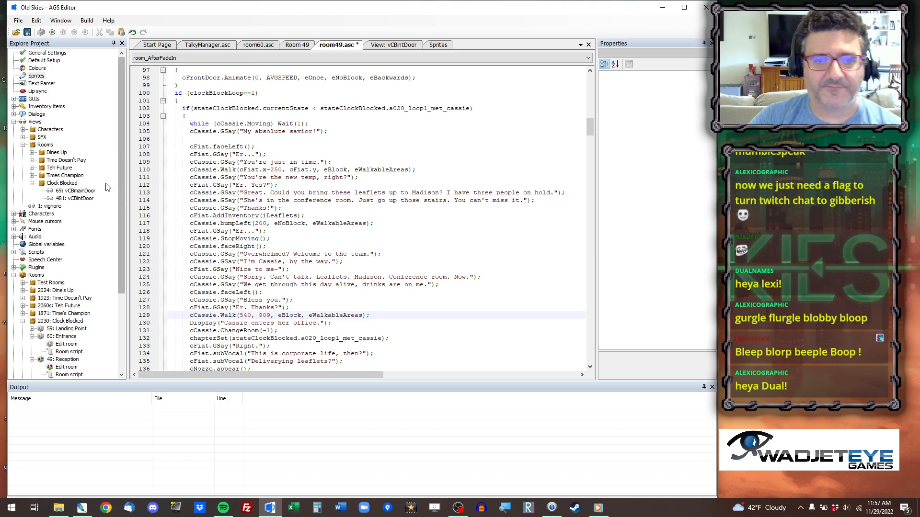
{"action": "left_click", "coordinate": [297, 45]}
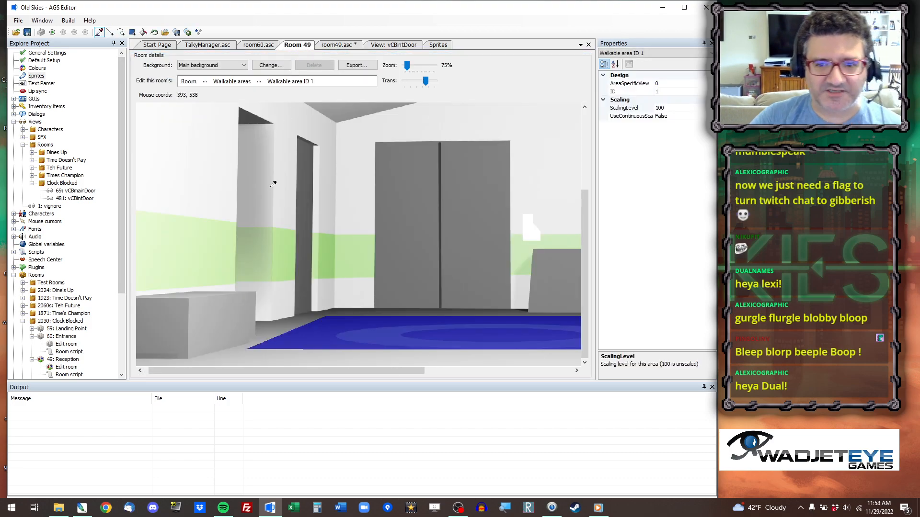
{"action": "left_click", "coordinate": [351, 45]}
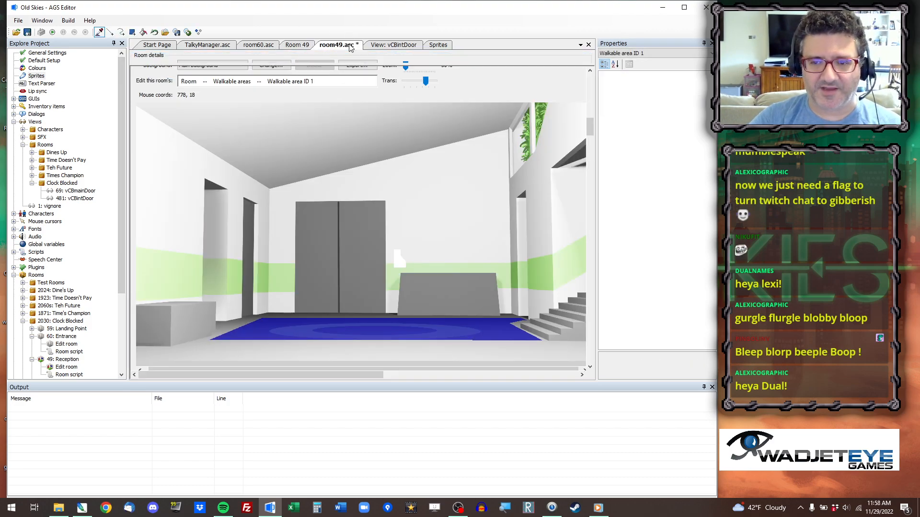
{"action": "scroll", "coordinate": [326, 177], "scroll_direction": "up", "scroll_amount": 15}
{"action": "scroll", "coordinate": [326, 177], "scroll_direction": "up", "scroll_amount": 13}
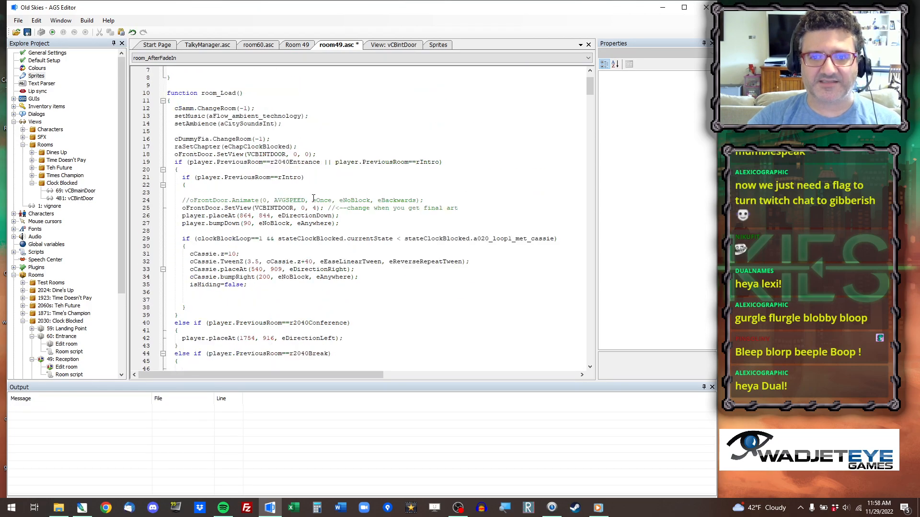
{"action": "scroll", "coordinate": [238, 219], "scroll_direction": "down", "scroll_amount": 4}
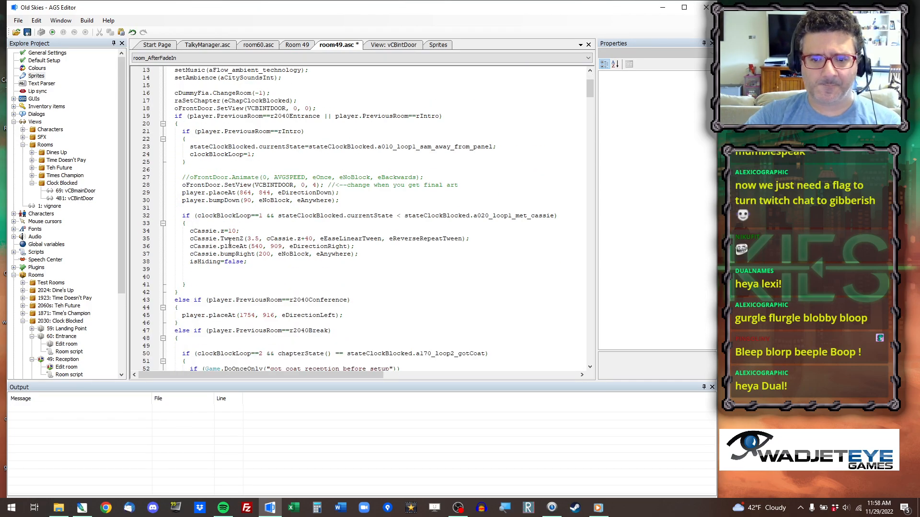
{"action": "scroll", "coordinate": [253, 259], "scroll_direction": "down", "scroll_amount": 2}
{"action": "left_click", "coordinate": [308, 254]}
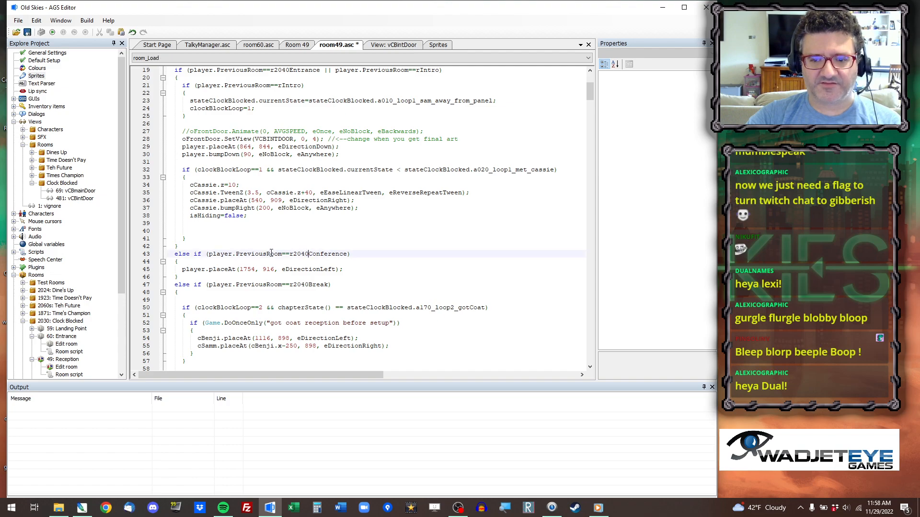
{"action": "left_click", "coordinate": [303, 47]}
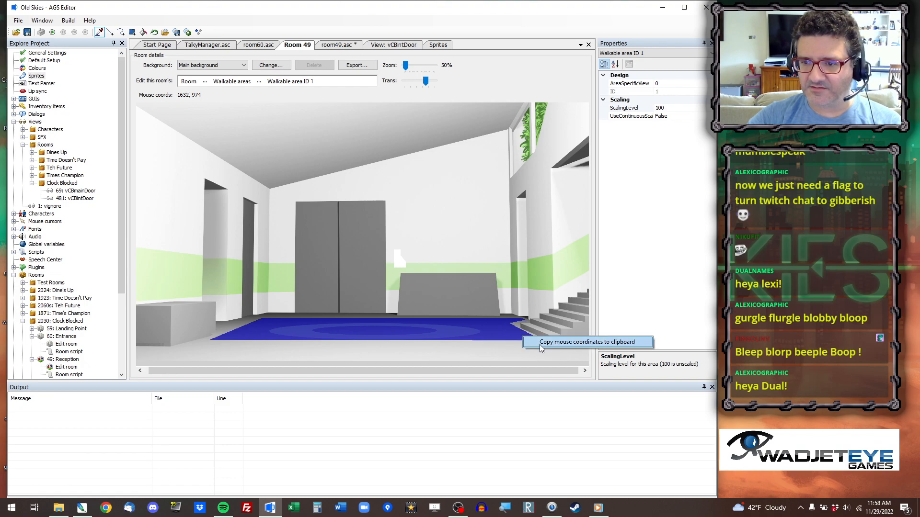
{"action": "left_click", "coordinate": [338, 45]}
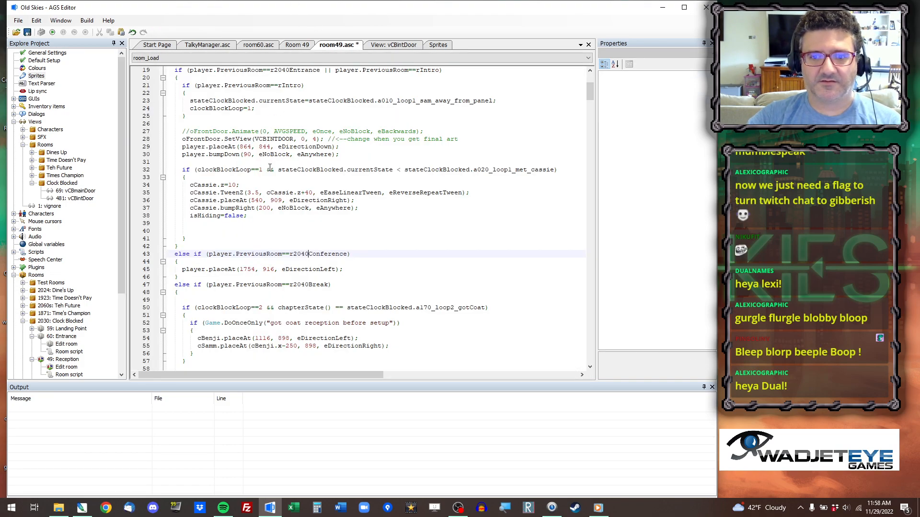
{"action": "left_click_drag", "start_coordinate": [239, 270], "coordinate": [274, 269]}
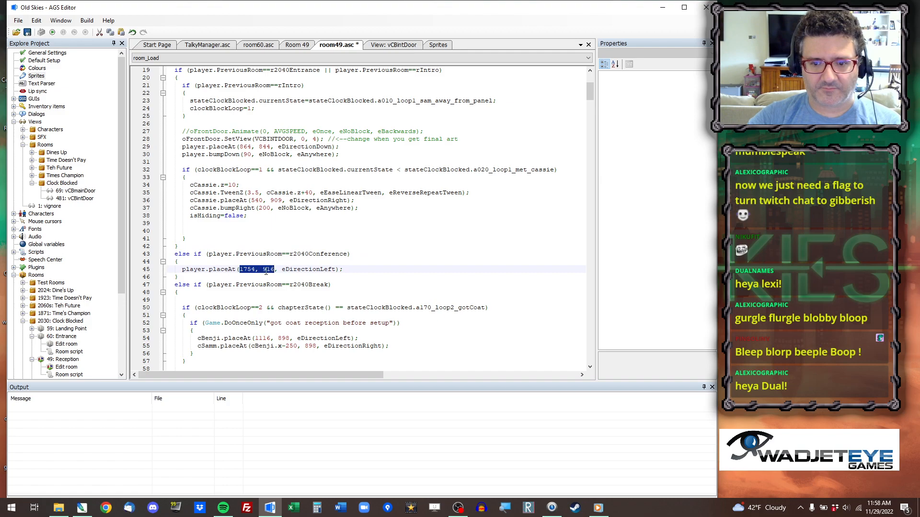
{"action": "type", "text": "1632, 974"}
Copy the coordinates 430, 960 from the left edge of Room 49's walkable area and return to its script.
{"action": "scroll", "coordinate": [269, 256], "scroll_direction": "down", "scroll_amount": 2}
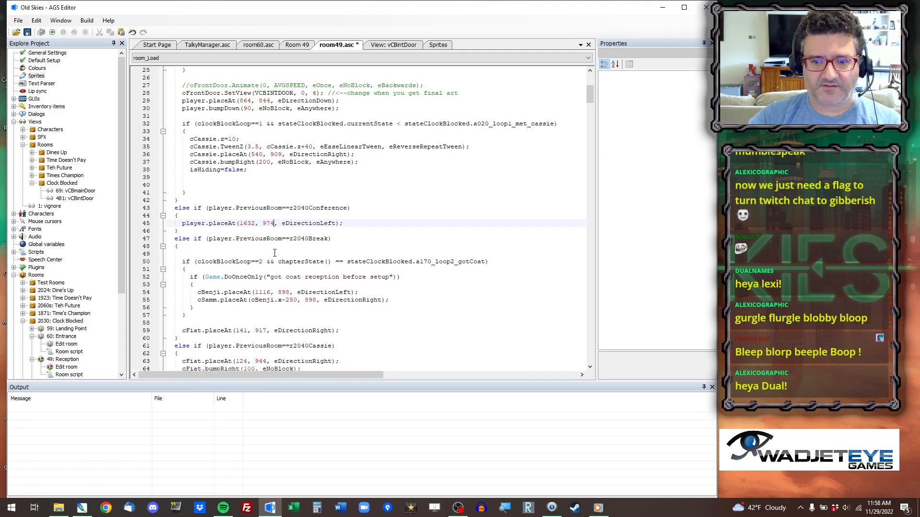
{"action": "left_click", "coordinate": [263, 292]}
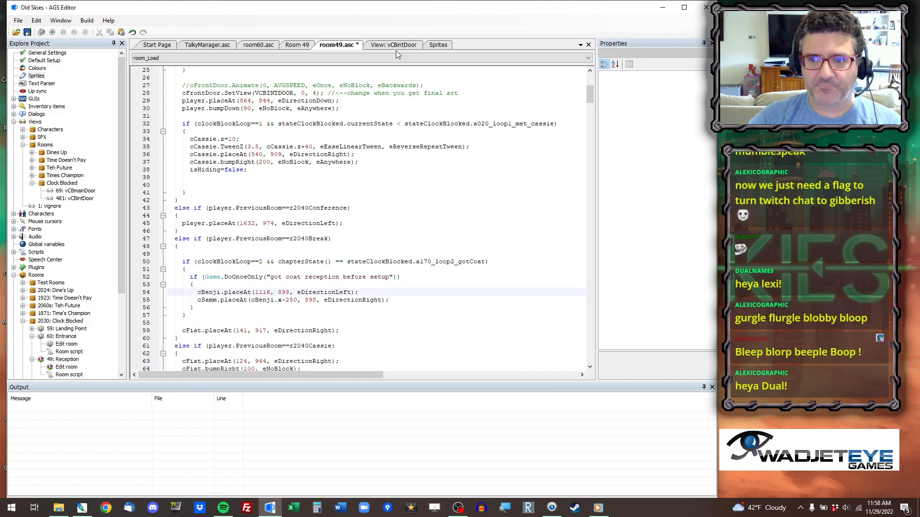
{"action": "left_click", "coordinate": [297, 45]}
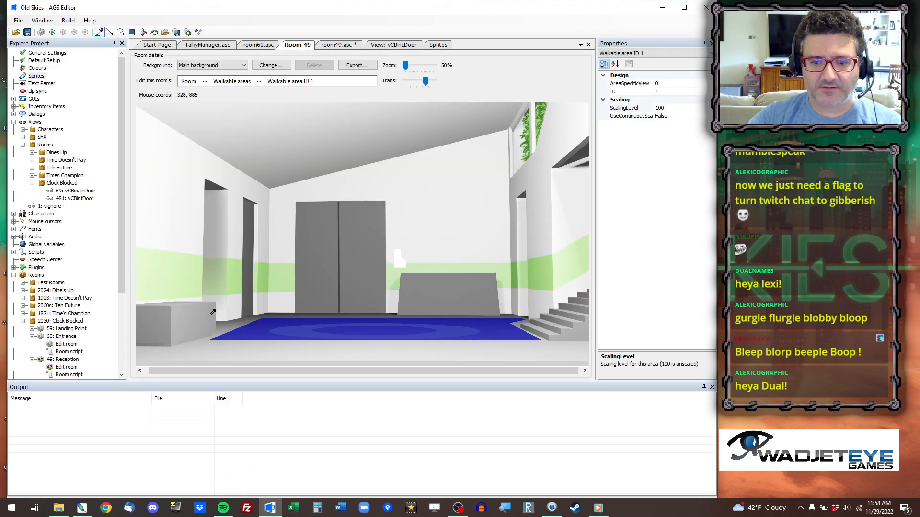
{"action": "right_click", "coordinate": [237, 330]}
{"action": "left_click", "coordinate": [268, 338]}
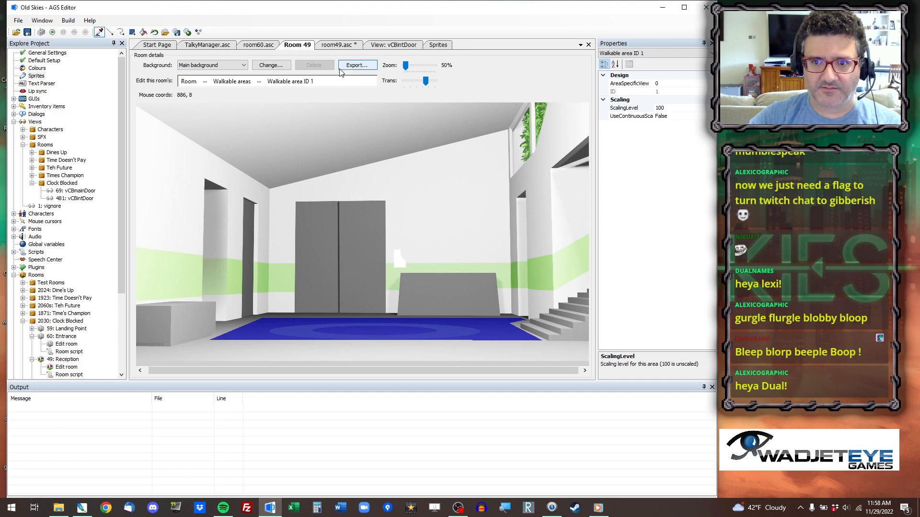
{"action": "left_click", "coordinate": [341, 45]}
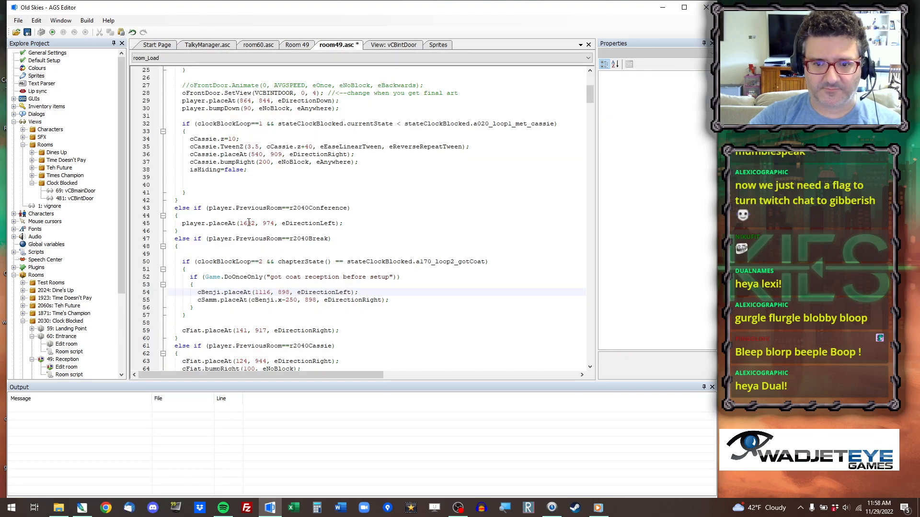
{"action": "left_click_drag", "start_coordinate": [255, 291], "coordinate": [282, 292]}
{"action": "type", "text": "430, 960"}
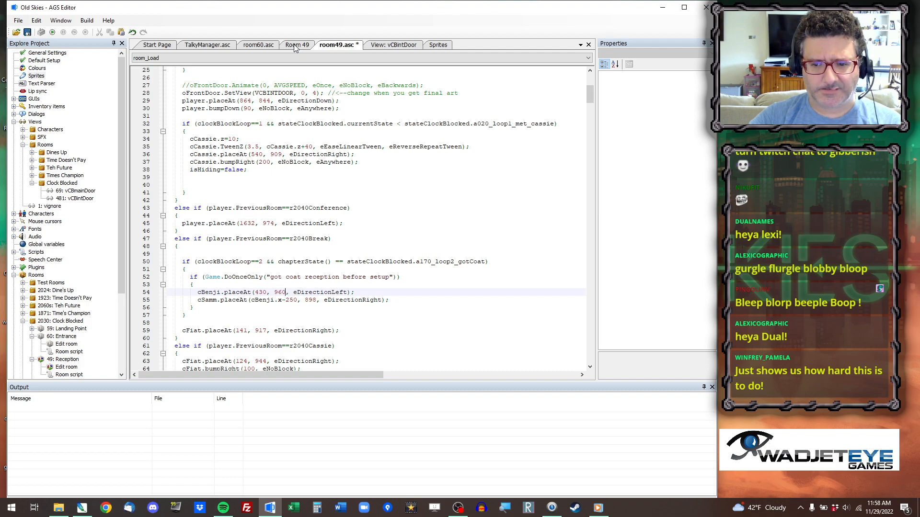
{"action": "key", "text": "ctrl+z"}
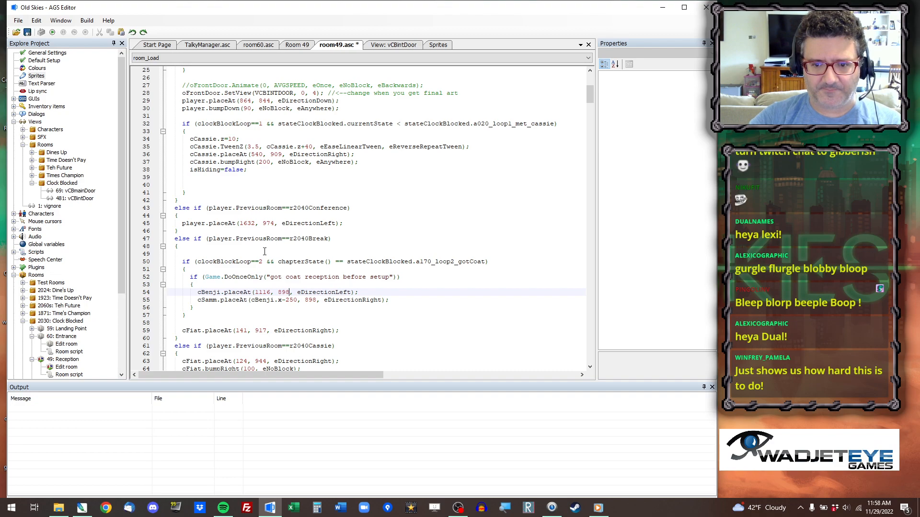
Use the copied coordinates 430, 960 in cFiat.placeAt on line 59 for arrivals from r2040Break.
{"action": "left_click_drag", "start_coordinate": [235, 331], "coordinate": [266, 332]}
{"action": "type", "text": "430, 960"}
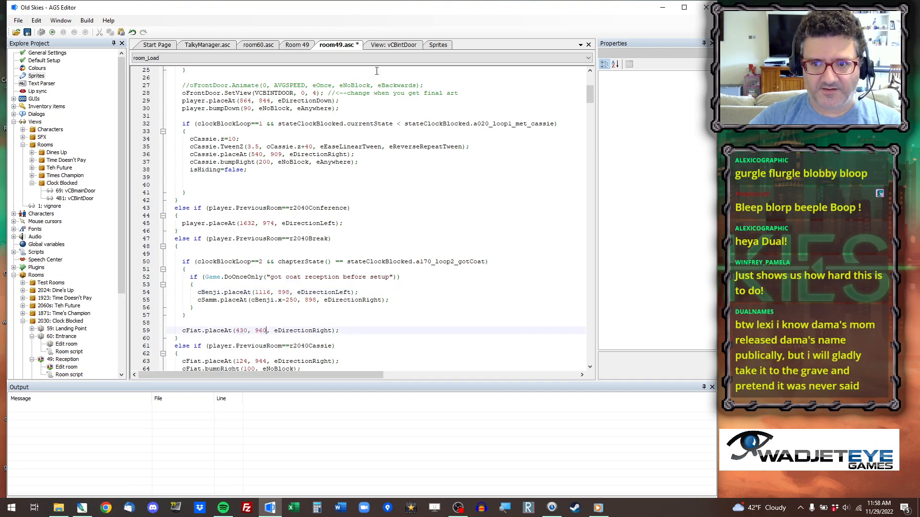
Copy the coordinates 1096, 954 from Room 49's walkable area into cBenji.placeAt on line 54, and set cSamm's y to 954 on line 55.
{"action": "left_click", "coordinate": [309, 45]}
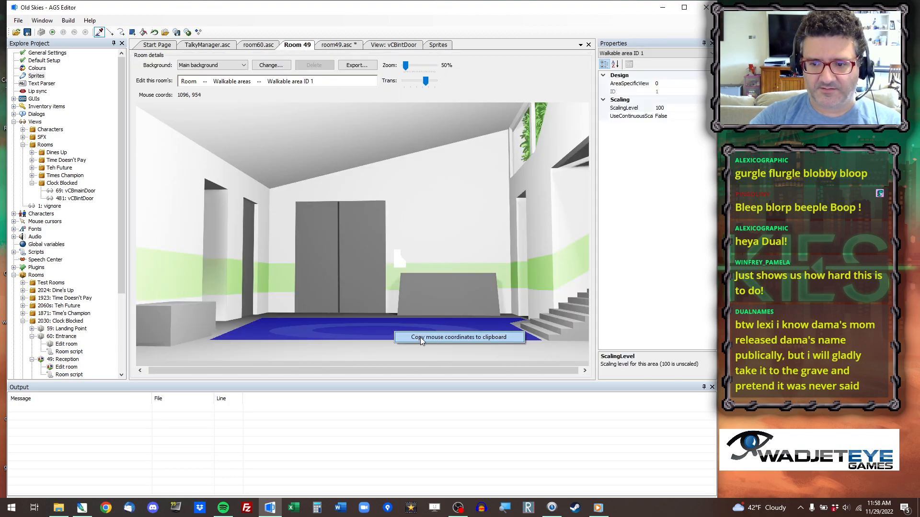
{"action": "left_click", "coordinate": [335, 45]}
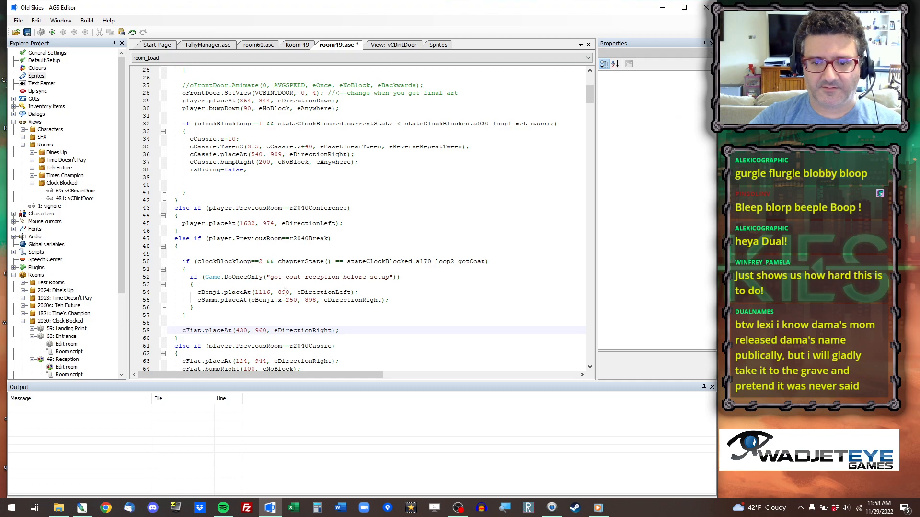
{"action": "left_click_drag", "start_coordinate": [255, 293], "coordinate": [291, 296]}
{"action": "type", "text": "1096, 954"}
{"action": "double_click", "coordinate": [312, 301]}
{"action": "type", "text": "954"}
Copy the coordinates 546, 914 near the walkable area's back left corner into cFiat.placeAt on line 63 for arrivals from r2040Cassie.
{"action": "scroll", "coordinate": [305, 298], "scroll_direction": "down", "scroll_amount": 1}
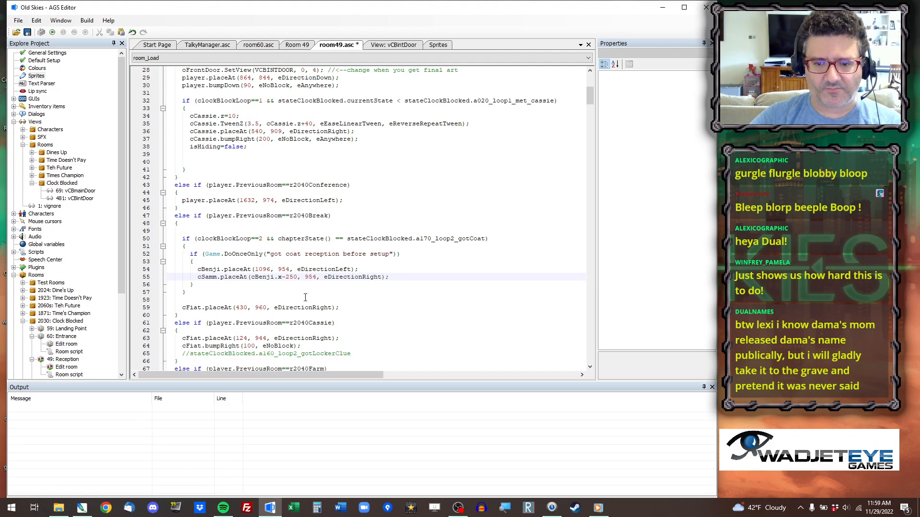
{"action": "scroll", "coordinate": [305, 298], "scroll_direction": "down", "scroll_amount": 3}
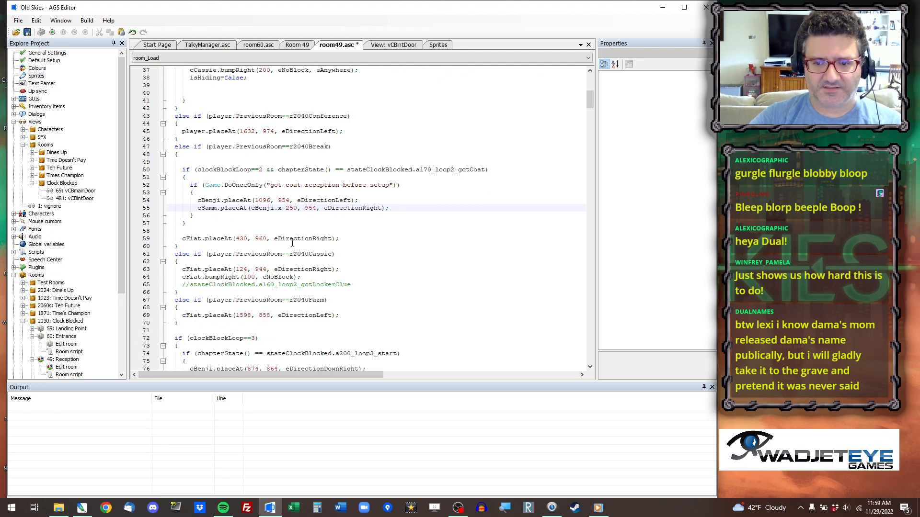
{"action": "left_click", "coordinate": [390, 44]}
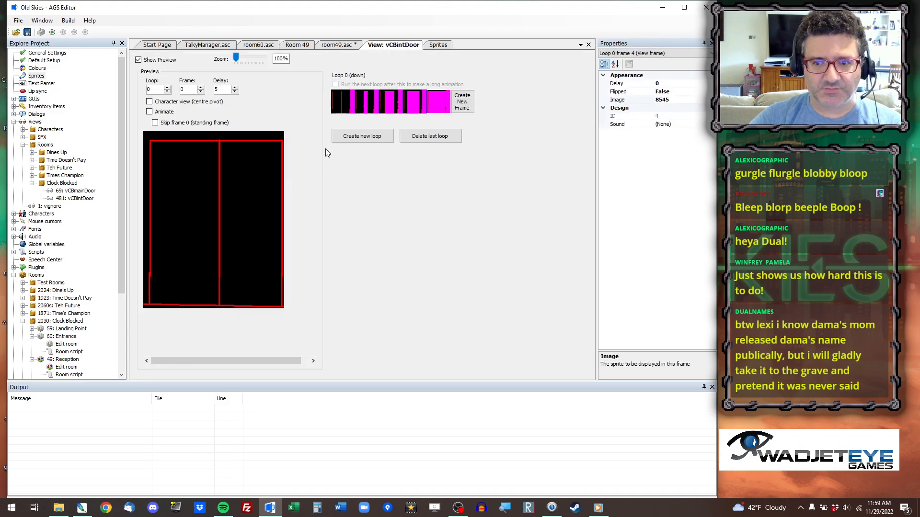
{"action": "left_click", "coordinate": [341, 45]}
{"action": "left_click", "coordinate": [297, 45]}
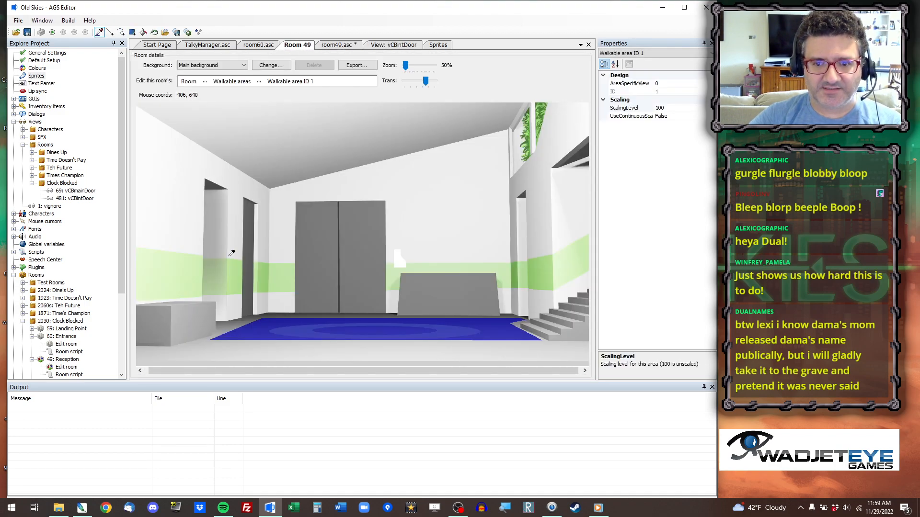
{"action": "right_click", "coordinate": [264, 319]}
{"action": "left_click", "coordinate": [307, 329]}
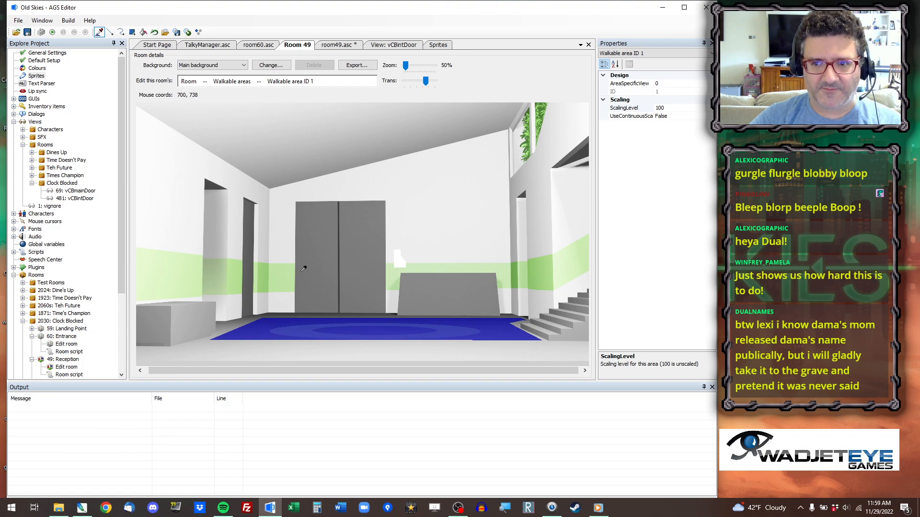
{"action": "left_click", "coordinate": [338, 44]}
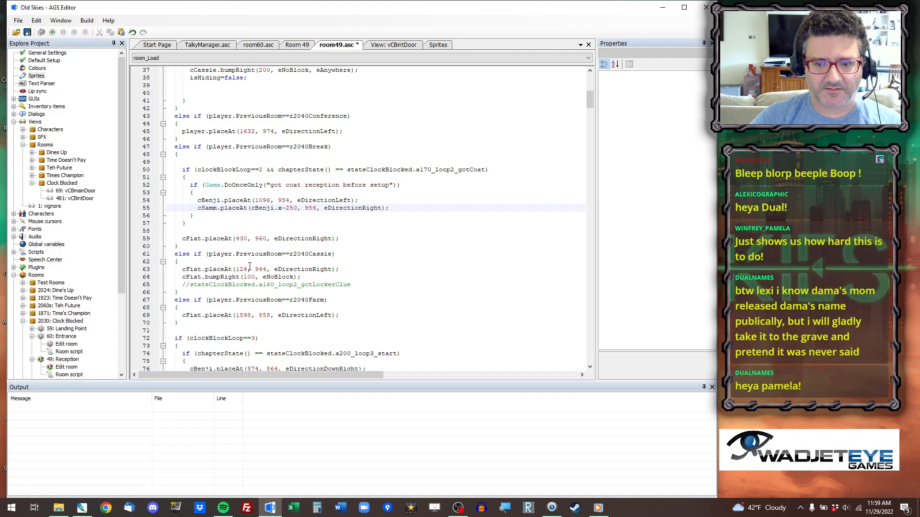
{"action": "left_click_drag", "start_coordinate": [236, 269], "coordinate": [265, 270]}
{"action": "type", "text": "546, 914"}
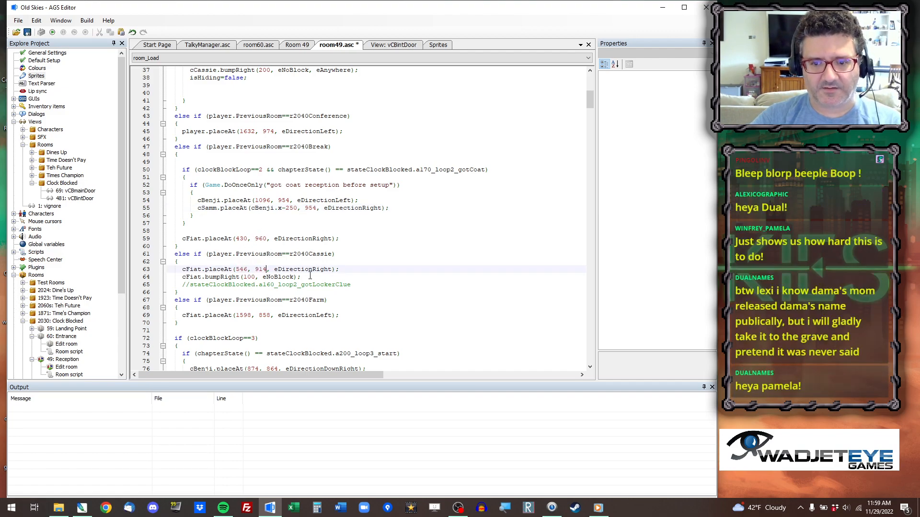
Copy the coordinates 1584, 908 beside the doorway behind Room 49's stairs into cFiat.placeAt on line 69 for arrivals from r2040Farm.
{"action": "left_click", "coordinate": [298, 45]}
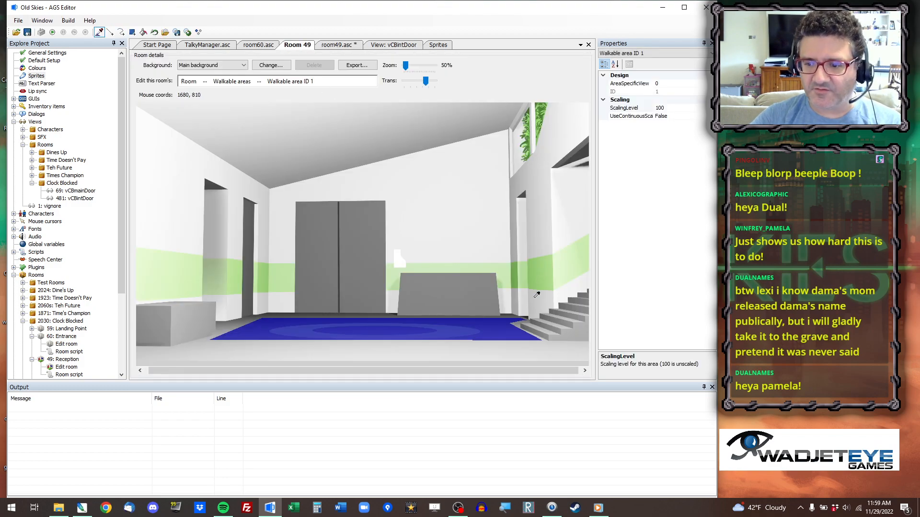
{"action": "right_click", "coordinate": [513, 317]}
{"action": "left_click", "coordinate": [532, 329]}
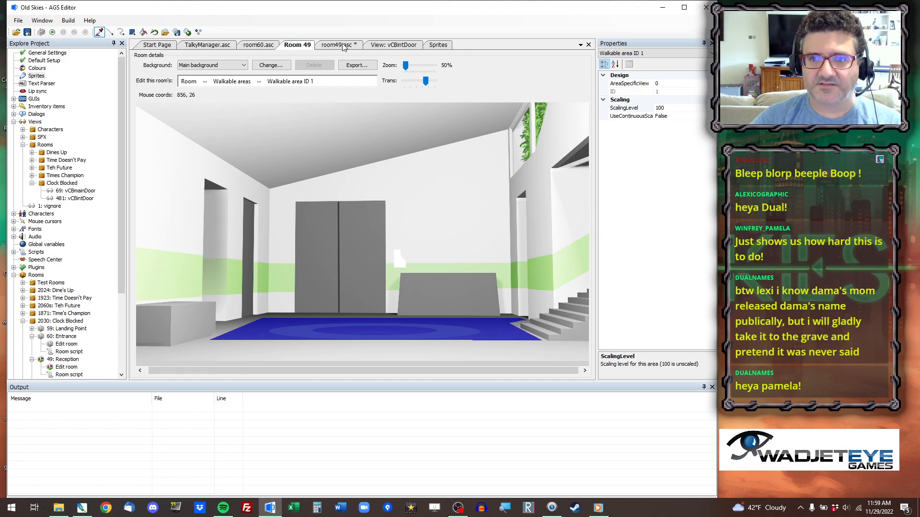
{"action": "left_click", "coordinate": [341, 45]}
{"action": "left_click_drag", "start_coordinate": [236, 315], "coordinate": [271, 316]}
{"action": "type", "text": "1584, 908"}
Go to the cBenji.placeAt call on line 76 in the clockBlockLoop==3 block.
{"action": "scroll", "coordinate": [278, 261], "scroll_direction": "down", "scroll_amount": 3}
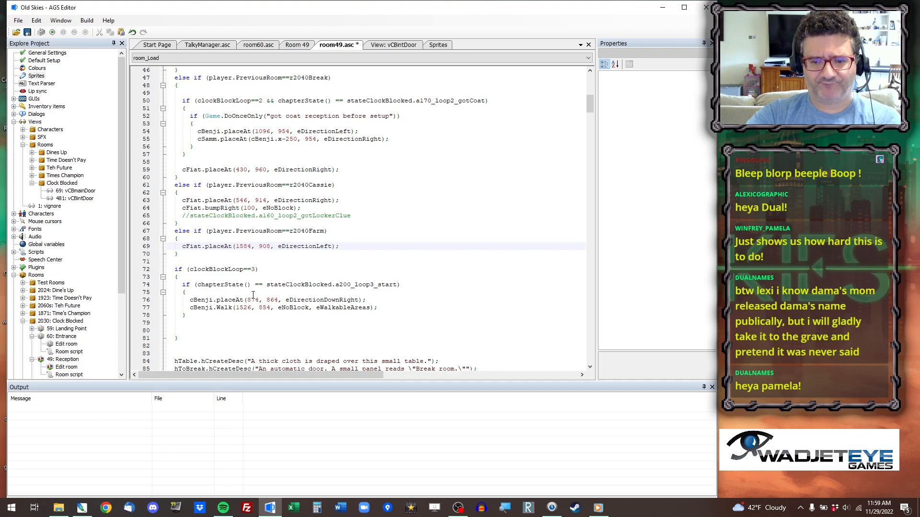
{"action": "left_click", "coordinate": [239, 277]}
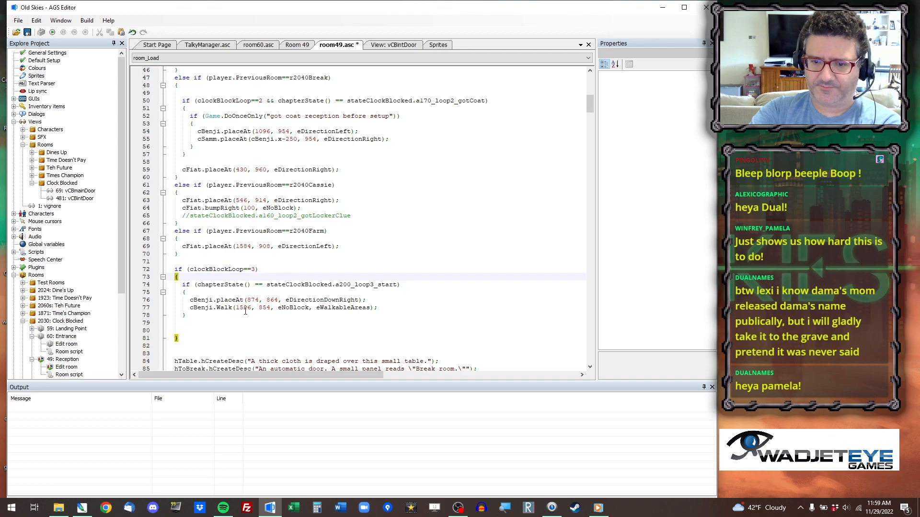
{"action": "left_click", "coordinate": [187, 299]}
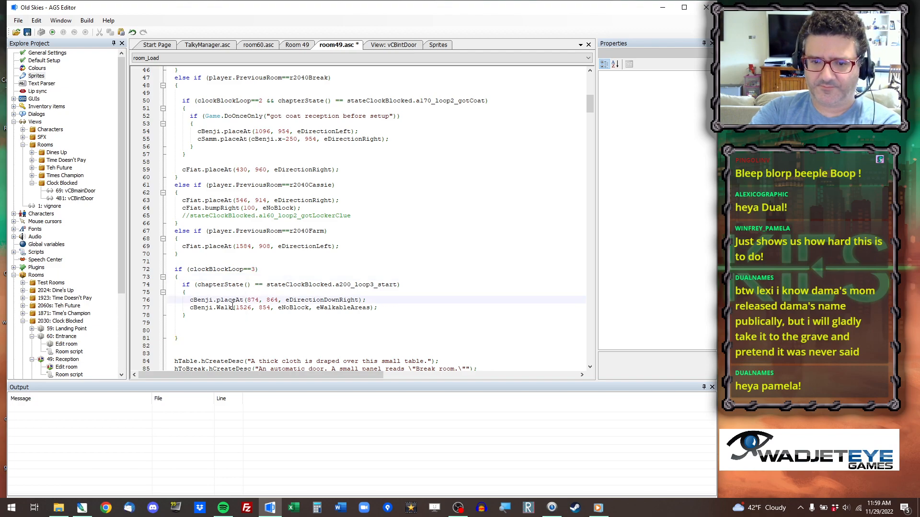
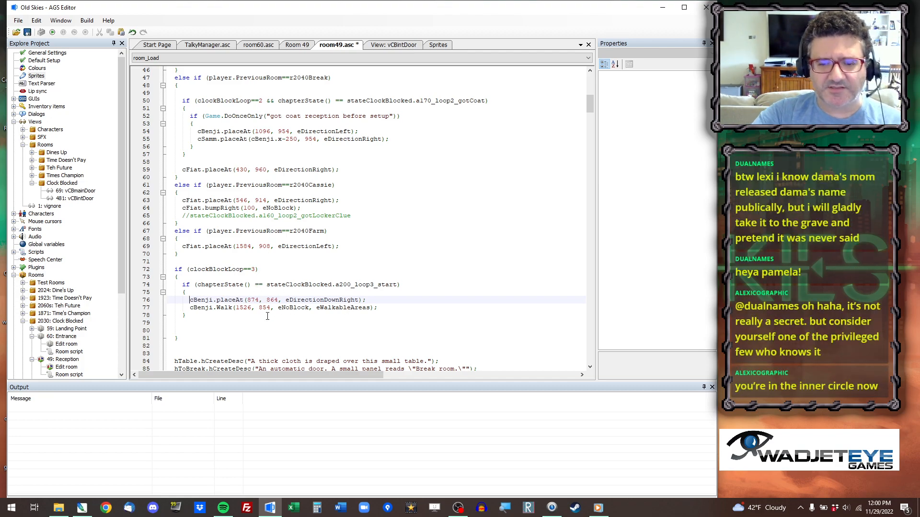
Copy the coordinates 1238, 916 from Room 49's walkable area into cBenji.placeAt on line 76.
{"action": "left_click", "coordinate": [297, 45]}
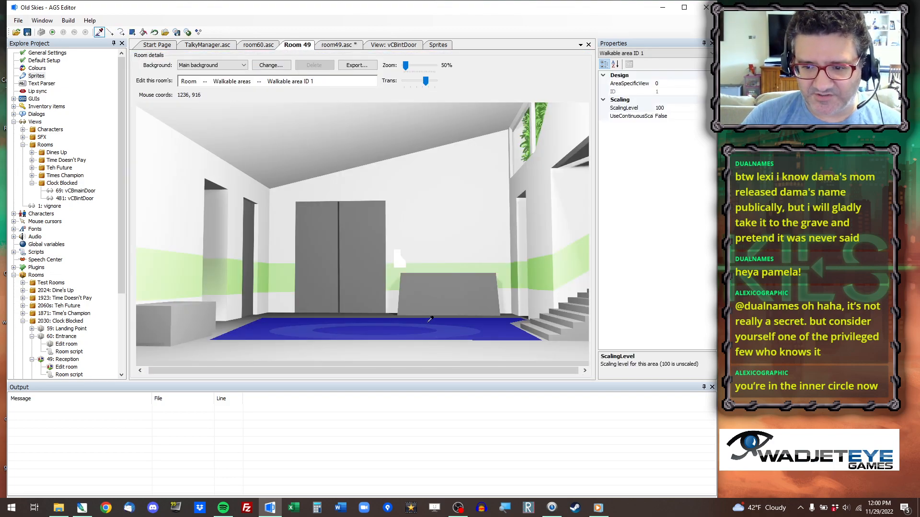
{"action": "left_click", "coordinate": [336, 45]}
{"action": "left_click_drag", "start_coordinate": [247, 300], "coordinate": [278, 300]}
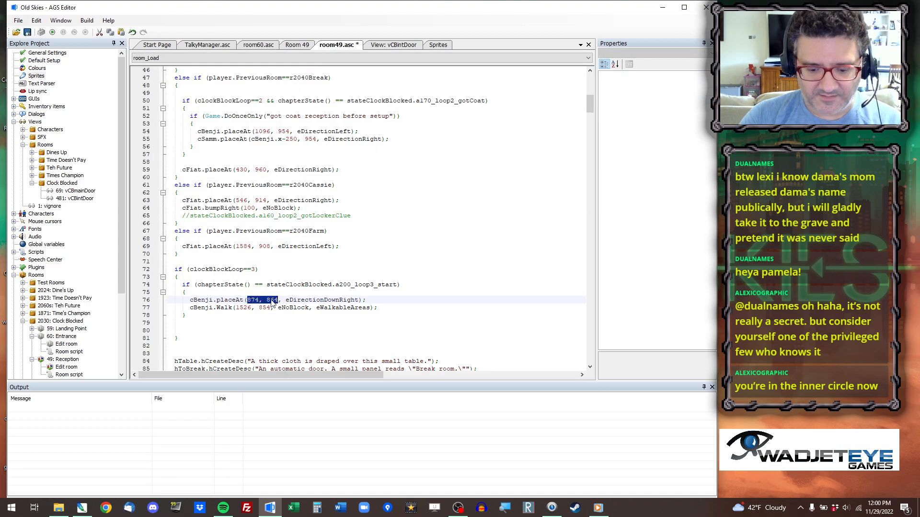
Pick a walk target at 1526, 912 near the walkable area's back right corner and set cBenji.Walk's y to 912 on line 77.
{"action": "left_click", "coordinate": [297, 45]}
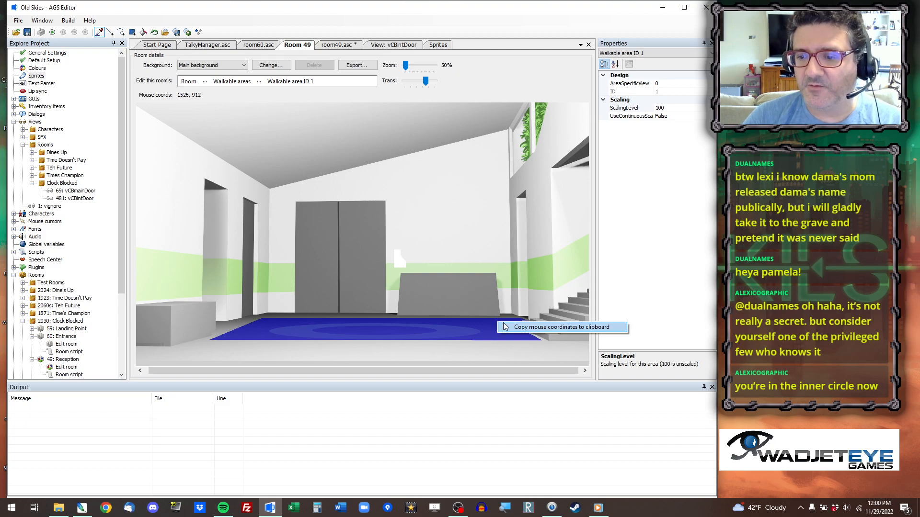
{"action": "left_click", "coordinate": [337, 45]}
{"action": "double_click", "coordinate": [251, 307]}
{"action": "double_click", "coordinate": [265, 308]}
{"action": "type", "text": "912"}
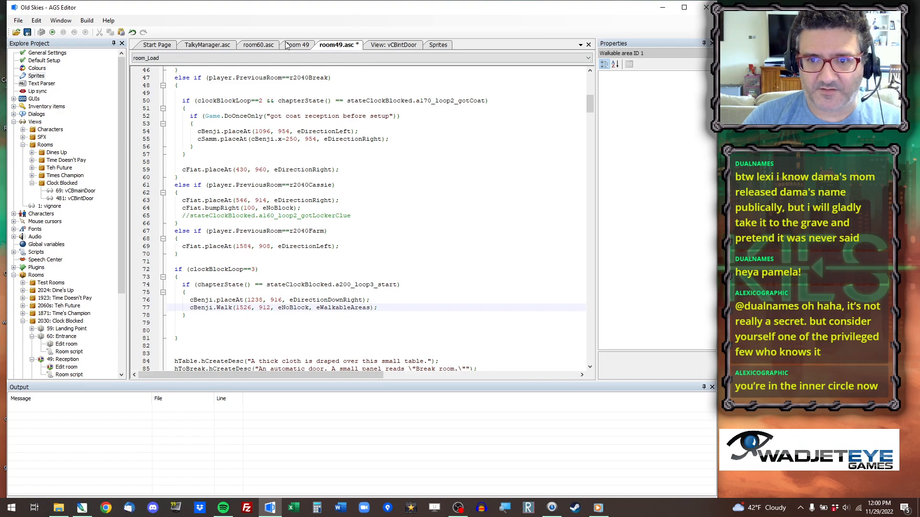
Copy the coordinates 1084, 918 from the walkable area near the desk's left end into cBenji.placeAt on line 76.
{"action": "left_click", "coordinate": [289, 45]}
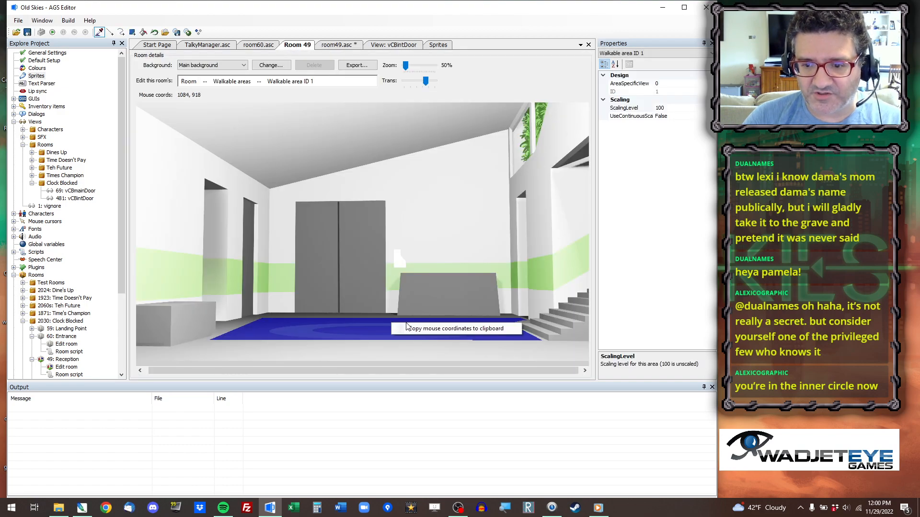
{"action": "left_click", "coordinate": [336, 45]}
{"action": "left_click_drag", "start_coordinate": [248, 300], "coordinate": [282, 300]}
{"action": "type", "text": "1084, 918"}
Copy the coordinates 1568, 912 near the walkable area's back right corner into cBenji.placeAt on line 145 in the a070_loop2_start block.
{"action": "scroll", "coordinate": [293, 269], "scroll_direction": "down", "scroll_amount": 4}
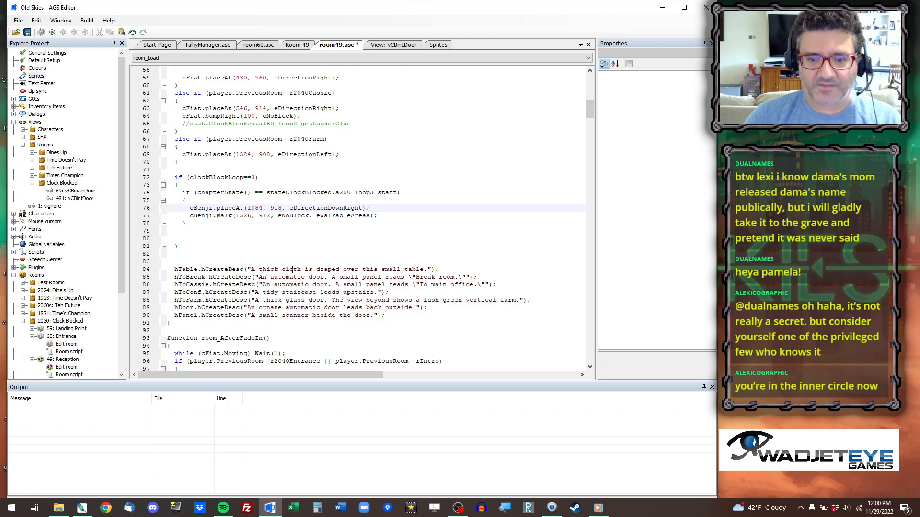
{"action": "scroll", "coordinate": [288, 262], "scroll_direction": "down", "scroll_amount": 4}
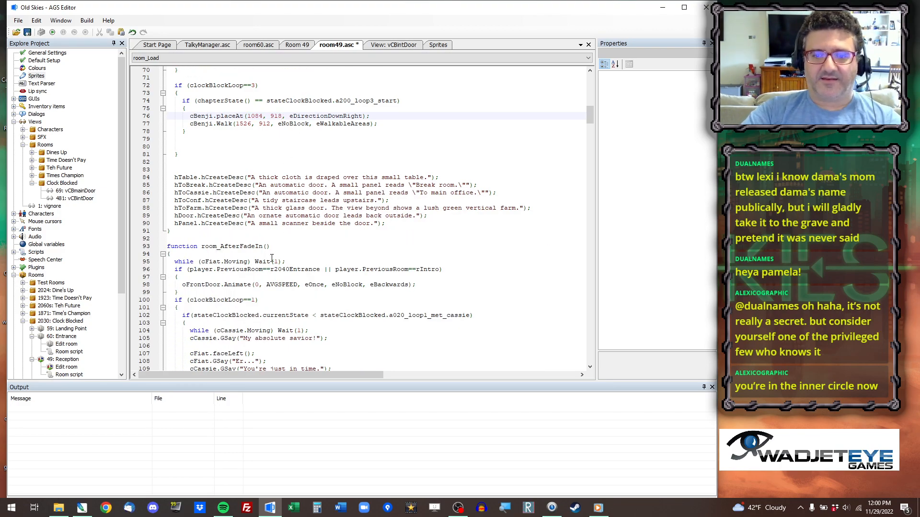
{"action": "scroll", "coordinate": [226, 285], "scroll_direction": "down", "scroll_amount": 16}
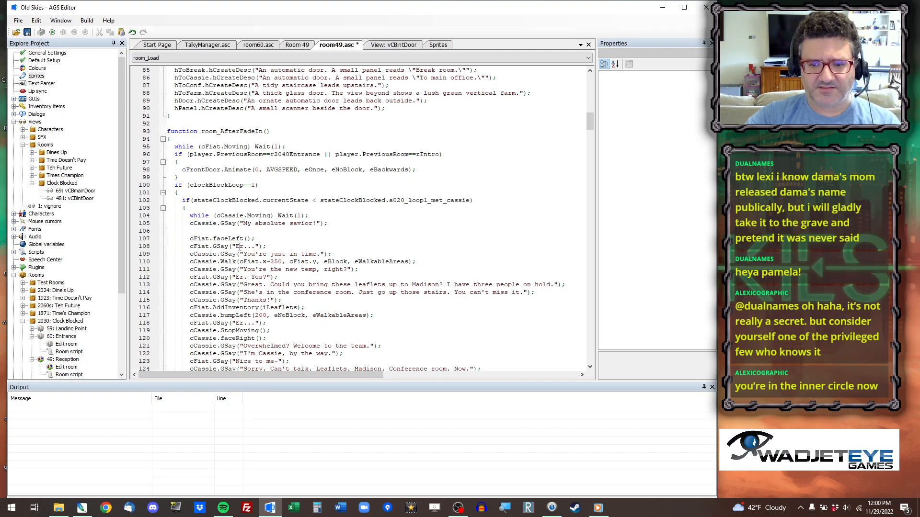
{"action": "scroll", "coordinate": [245, 231], "scroll_direction": "down", "scroll_amount": 3}
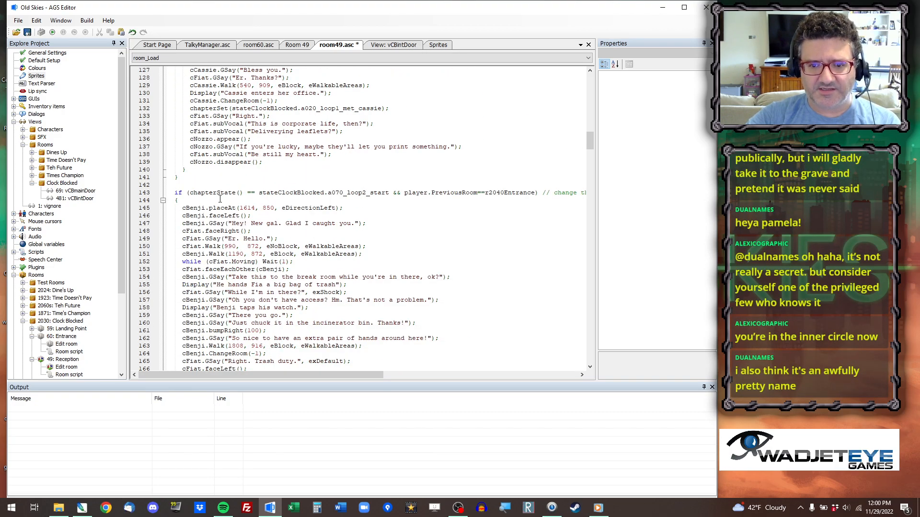
{"action": "left_click", "coordinate": [304, 193]}
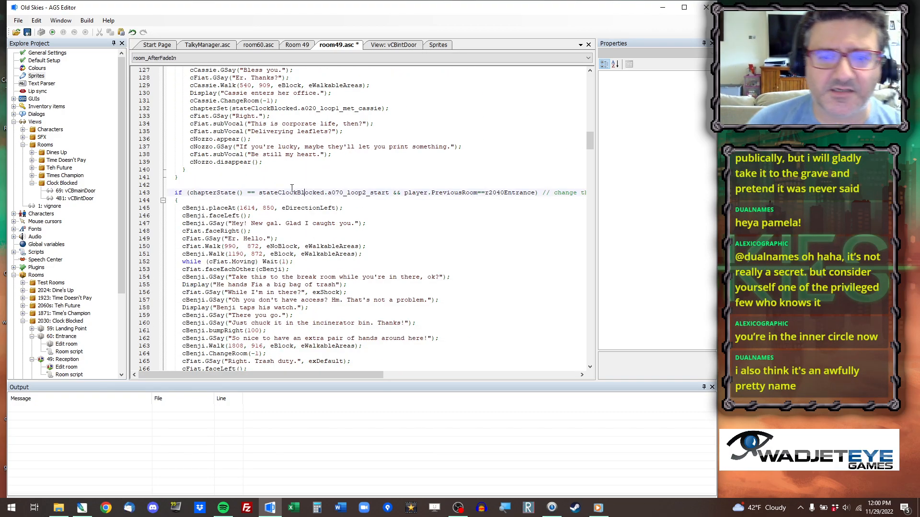
{"action": "left_click", "coordinate": [248, 208]}
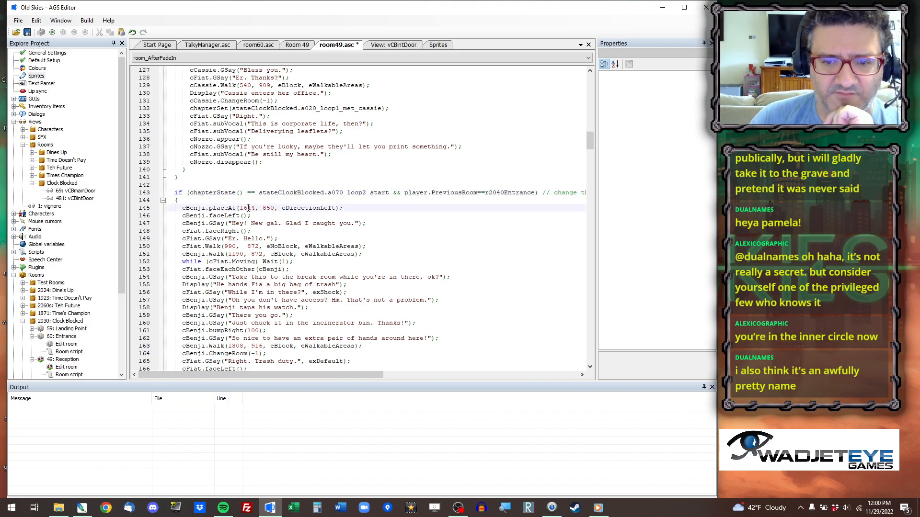
{"action": "left_click", "coordinate": [302, 45]}
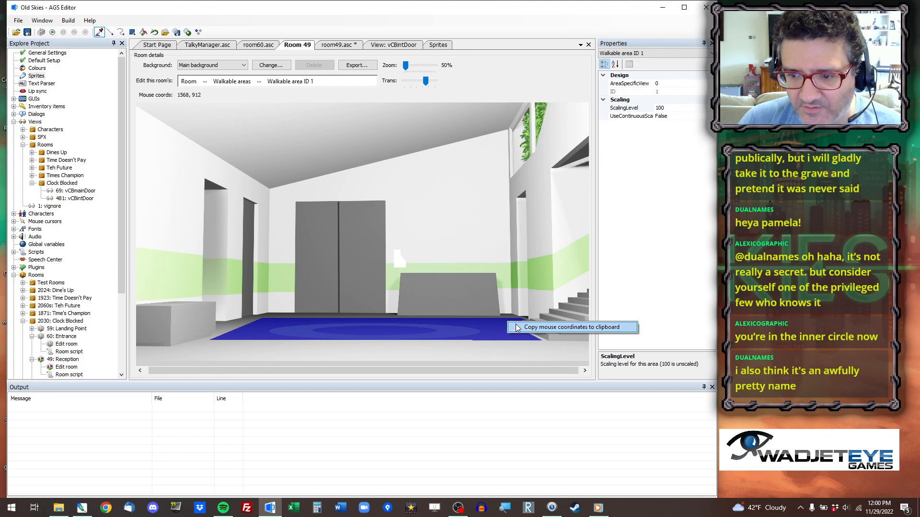
{"action": "left_click", "coordinate": [331, 45]}
{"action": "left_click_drag", "start_coordinate": [239, 209], "coordinate": [277, 212]}
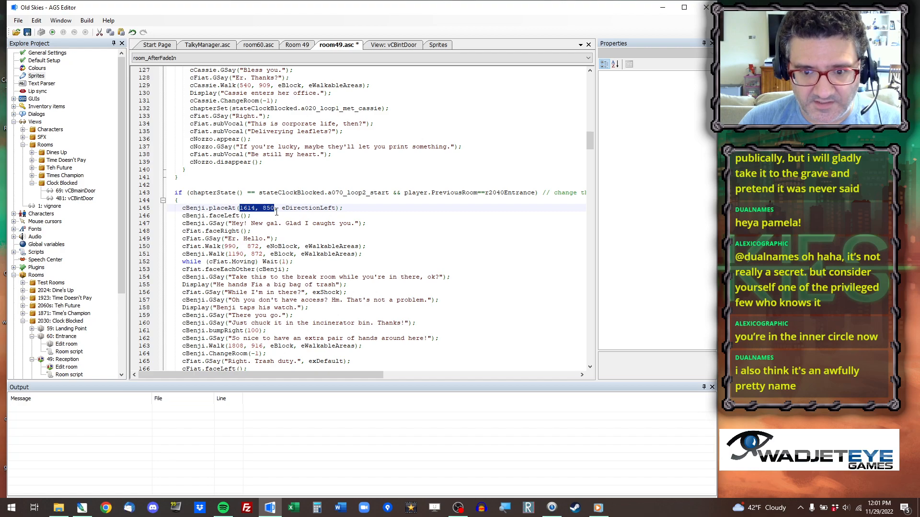
{"action": "type", "text": "1568, 912"}
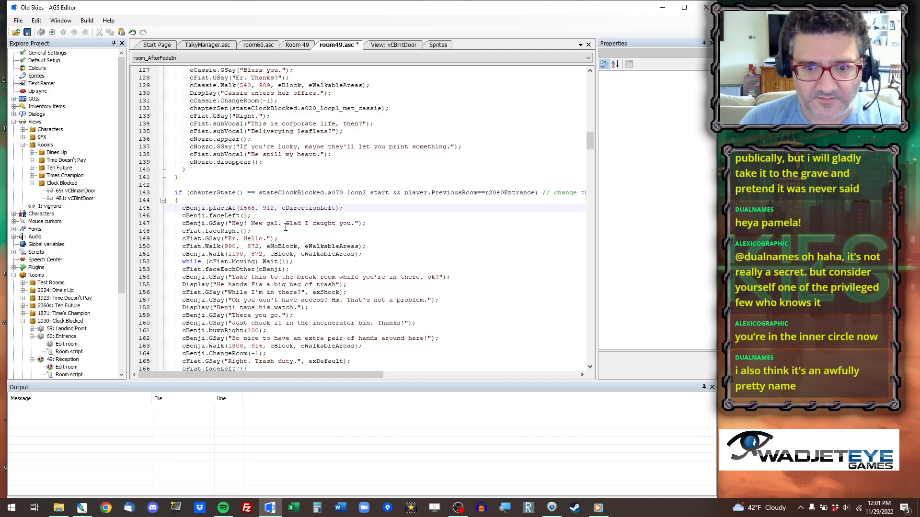
Copy the coordinates 1294, 914 from the walkable area in front of the desk into cBenji.Walk on line 151.
{"action": "left_click", "coordinate": [297, 45]}
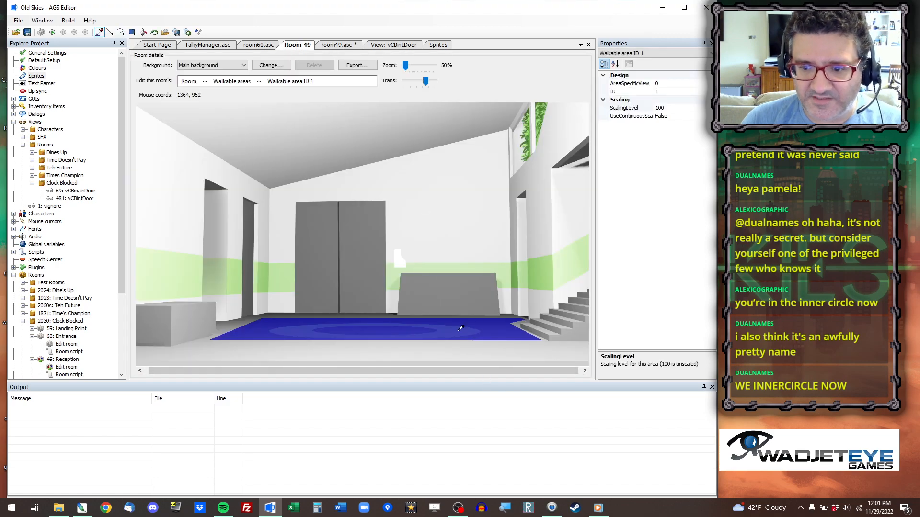
{"action": "right_click", "coordinate": [444, 319]}
{"action": "left_click", "coordinate": [465, 329]}
{"action": "left_click", "coordinate": [337, 44]}
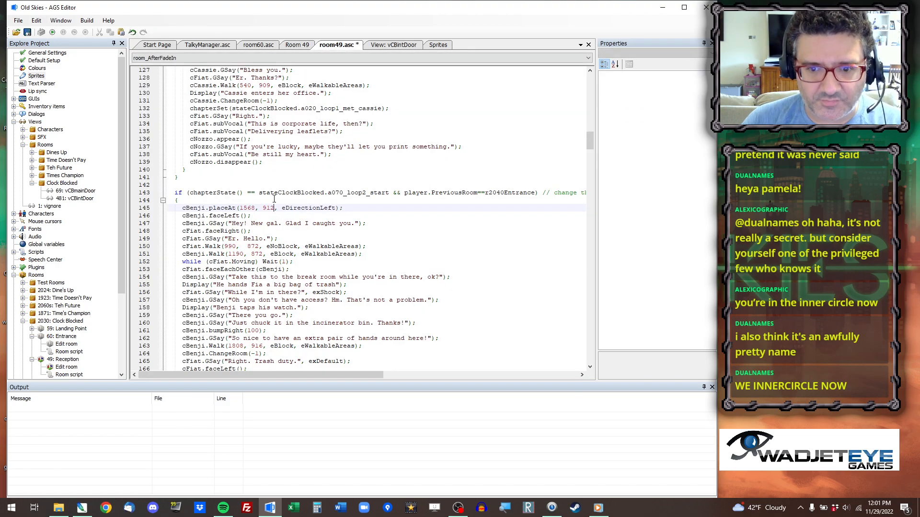
{"action": "left_click_drag", "start_coordinate": [228, 254], "coordinate": [264, 259]}
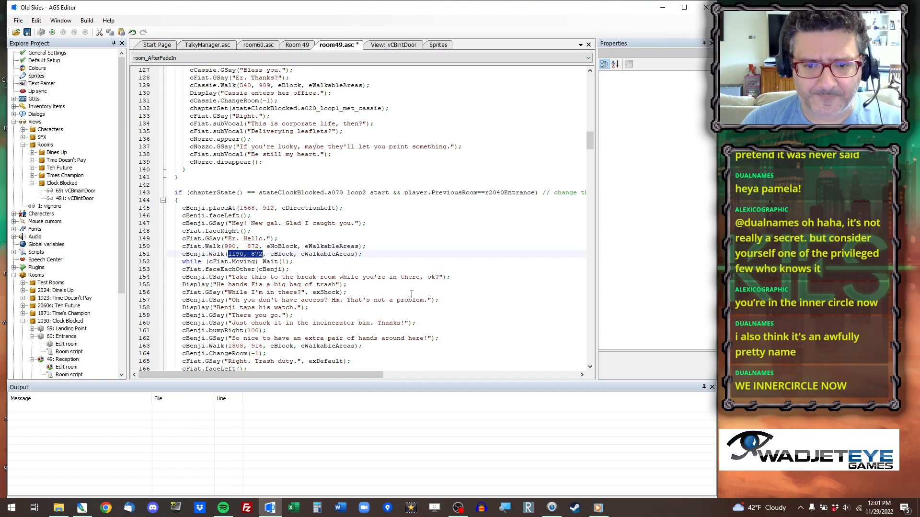
{"action": "key", "text": "ctrl+v"}
Set the cFiat.Walk target on line 150 to 1294-250, 914.
{"action": "double_click", "coordinate": [231, 246]}
{"action": "left_click", "coordinate": [259, 246], "text": "shift"}
{"action": "key", "text": "ctrl+v"}
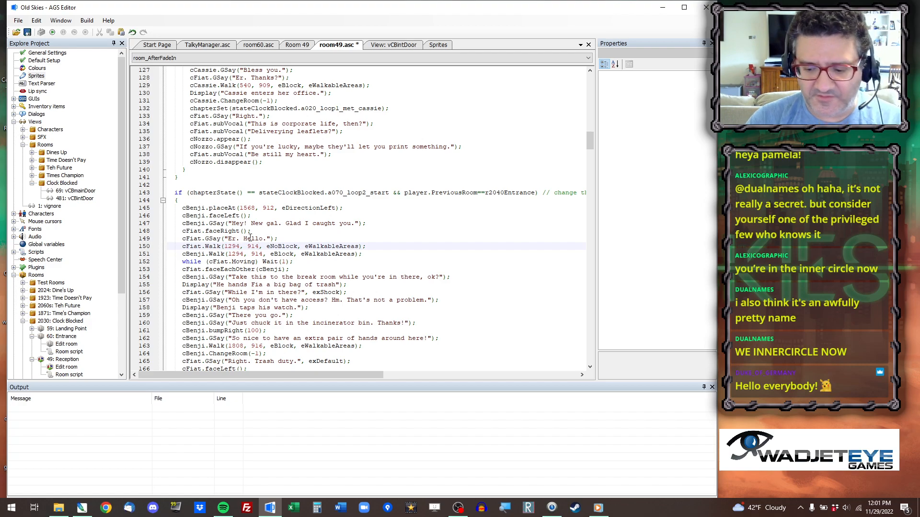
{"action": "type", "text": "-250"}
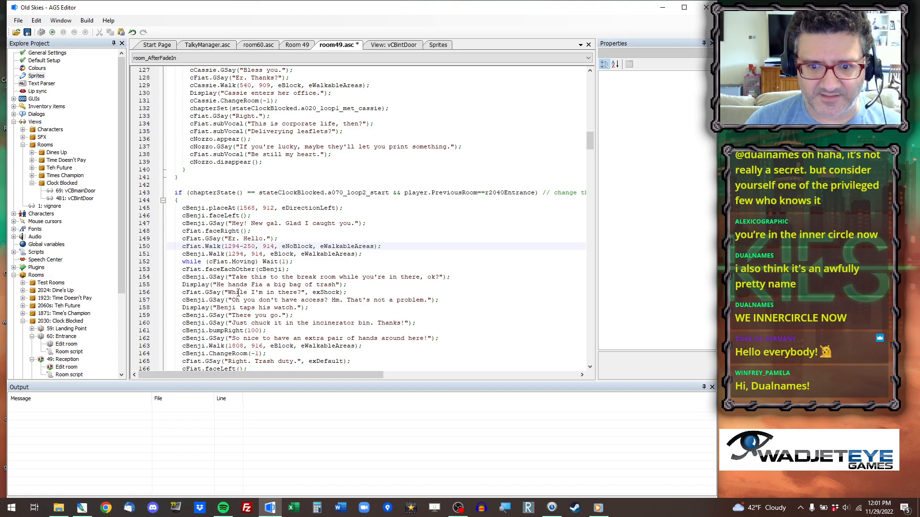
Copy the coordinates 1588, 908 beside the doorway behind Room 49's stairs into Benji's exit walk on line 163.
{"action": "scroll", "coordinate": [276, 292], "scroll_direction": "down", "scroll_amount": 2}
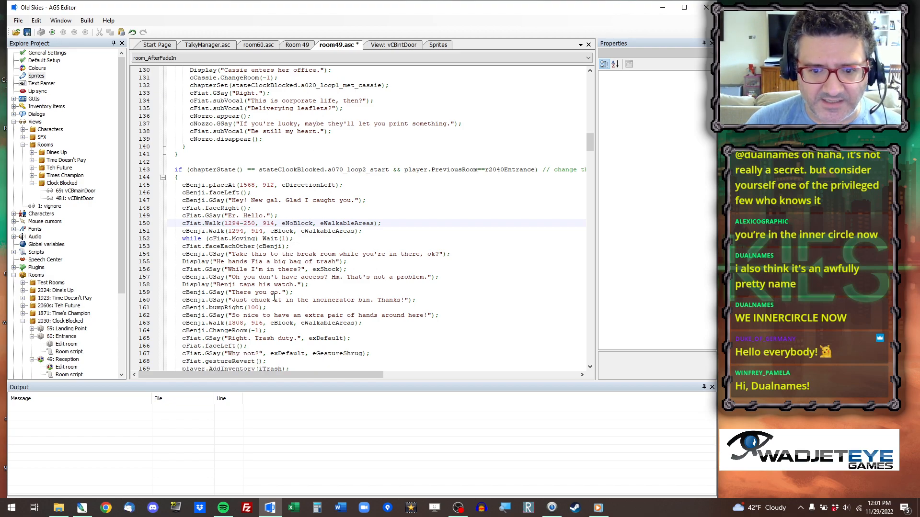
{"action": "left_click", "coordinate": [297, 45]}
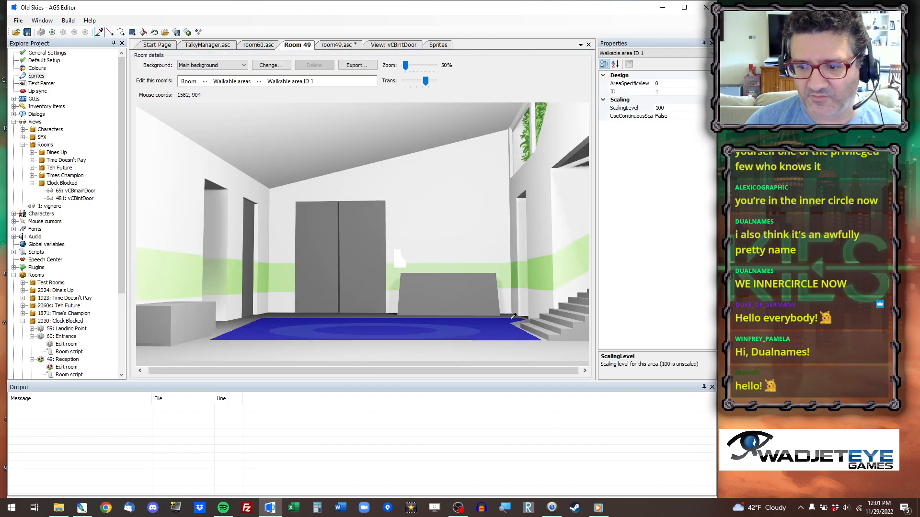
{"action": "left_click", "coordinate": [338, 46]}
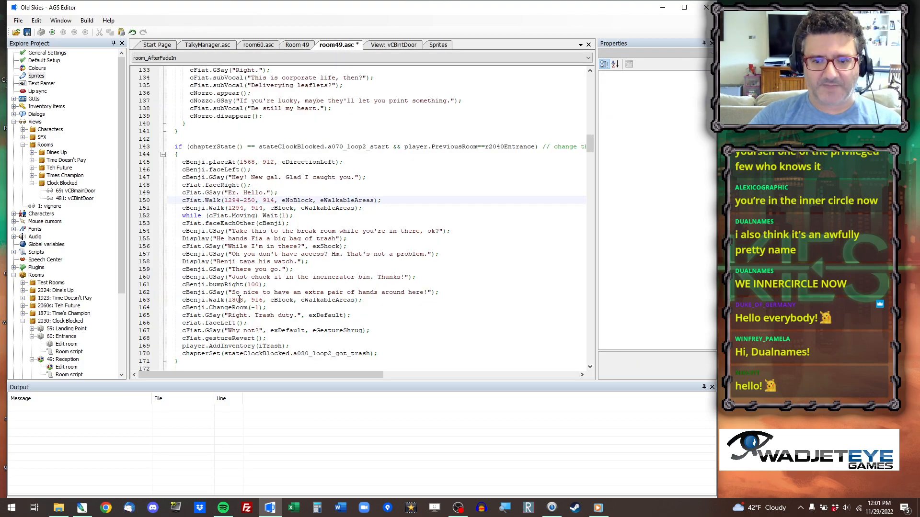
{"action": "left_click_drag", "start_coordinate": [228, 300], "coordinate": [262, 300]}
{"action": "key", "text": "ctrl+v"}
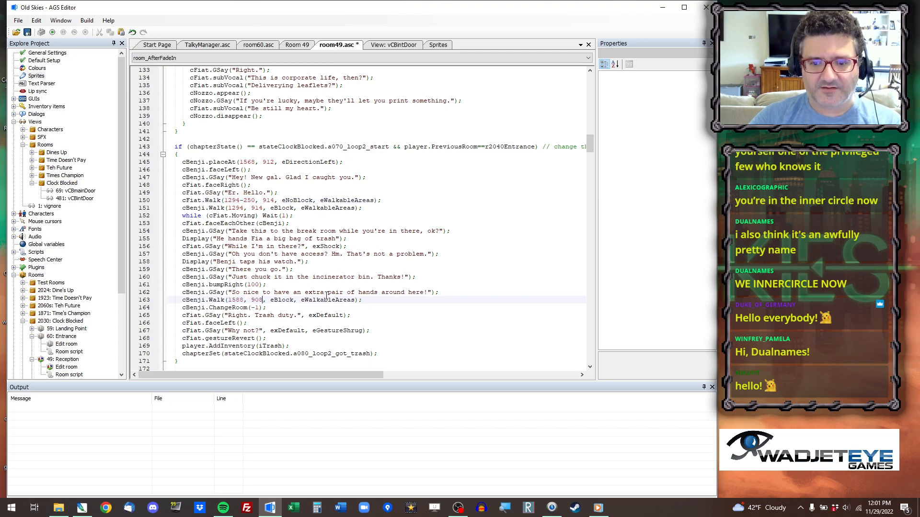
Copy the coordinates 1634, 968 beside Room 49's stairs into cMadison.placeAt on line 181 in the a120_loop2_trashgone block.
{"action": "scroll", "coordinate": [276, 289], "scroll_direction": "down", "scroll_amount": 6}
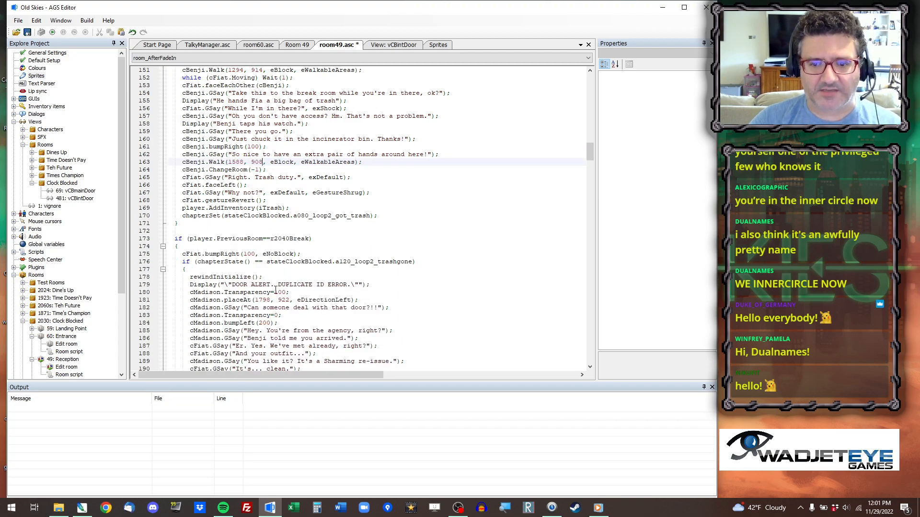
{"action": "scroll", "coordinate": [263, 291], "scroll_direction": "down", "scroll_amount": 1}
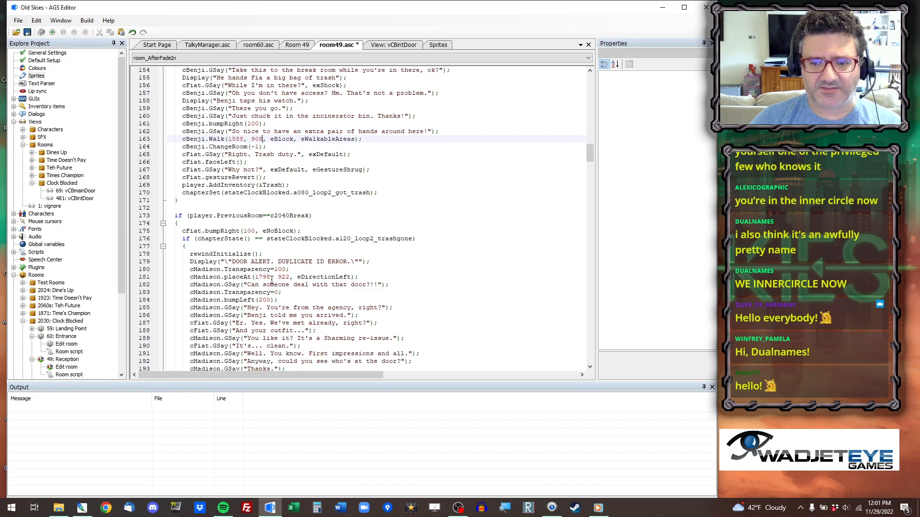
{"action": "left_click", "coordinate": [265, 282]}
{"action": "left_click", "coordinate": [269, 276]}
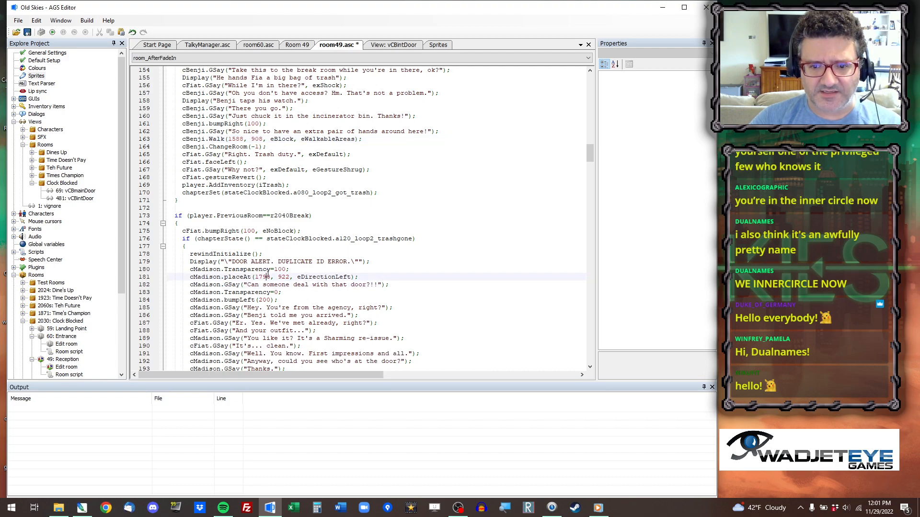
{"action": "left_click", "coordinate": [297, 44]}
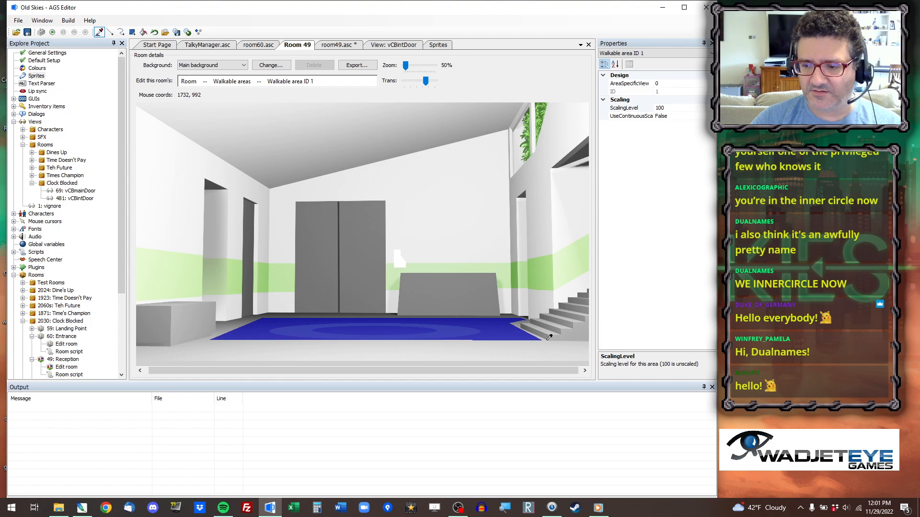
{"action": "left_click", "coordinate": [344, 45]}
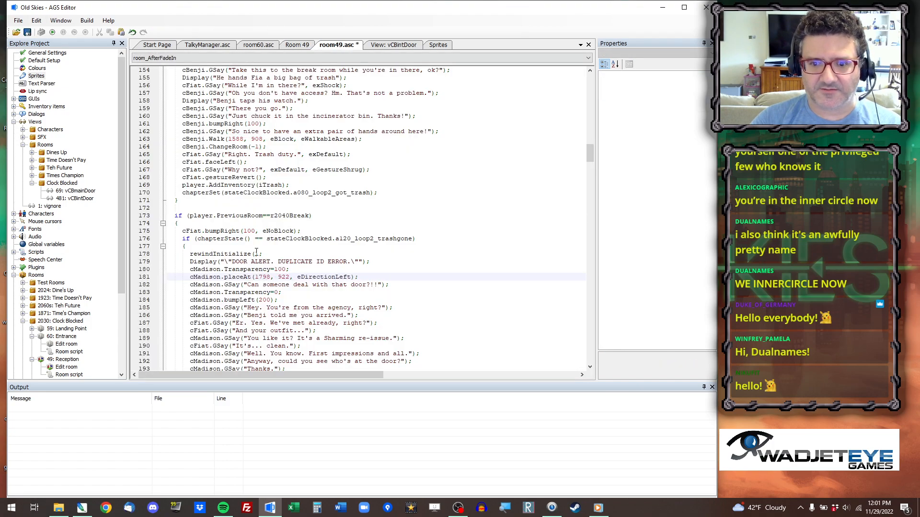
{"action": "double_click", "coordinate": [261, 278]}
{"action": "left_click_drag", "start_coordinate": [261, 278], "coordinate": [284, 281]}
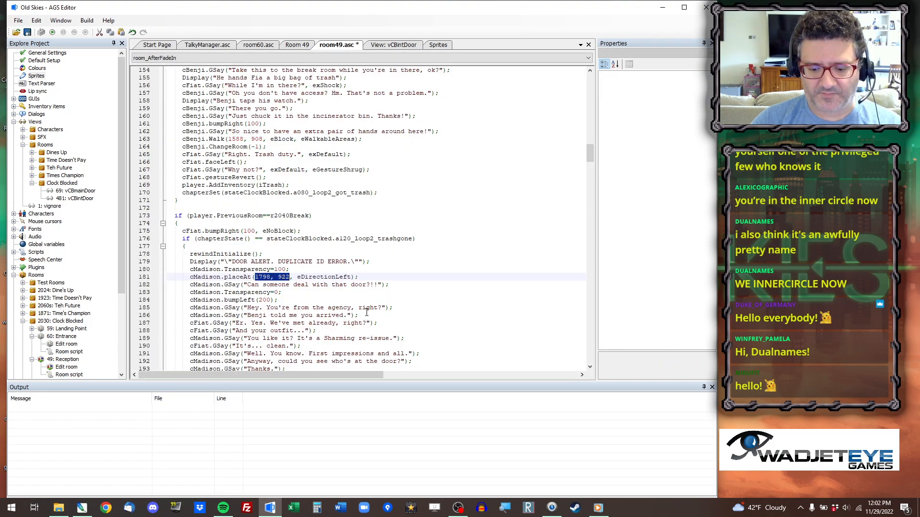
{"action": "key", "text": "ctrl+v"}
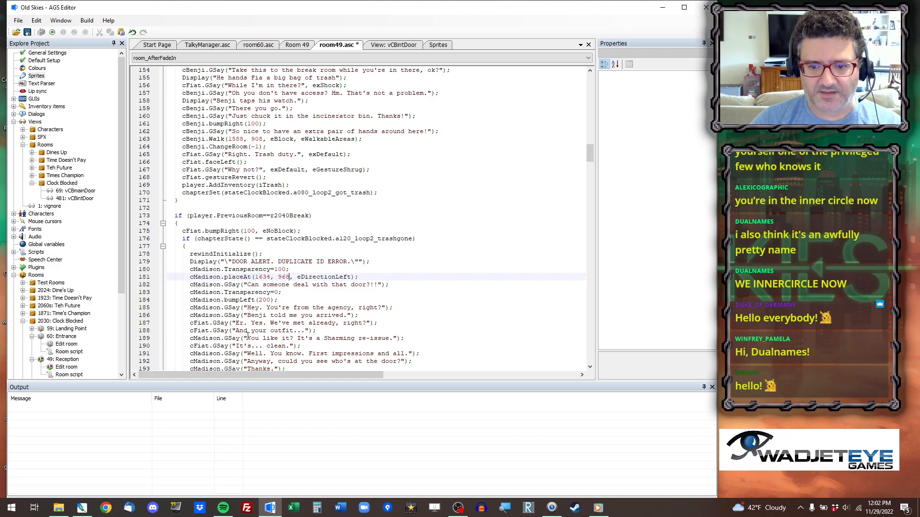
Reuse the coordinates 1634, 968 for cMadison.placeAt on line 203 in the a140_loop2_melt block.
{"action": "scroll", "coordinate": [247, 335], "scroll_direction": "down", "scroll_amount": 2}
{"action": "scroll", "coordinate": [275, 340], "scroll_direction": "down", "scroll_amount": 4}
{"action": "left_click", "coordinate": [261, 292]}
{"action": "scroll", "coordinate": [261, 292], "scroll_direction": "down", "scroll_amount": 1}
{"action": "left_click_drag", "start_coordinate": [254, 285], "coordinate": [291, 284]}
{"action": "key", "text": "ctrl+v"}
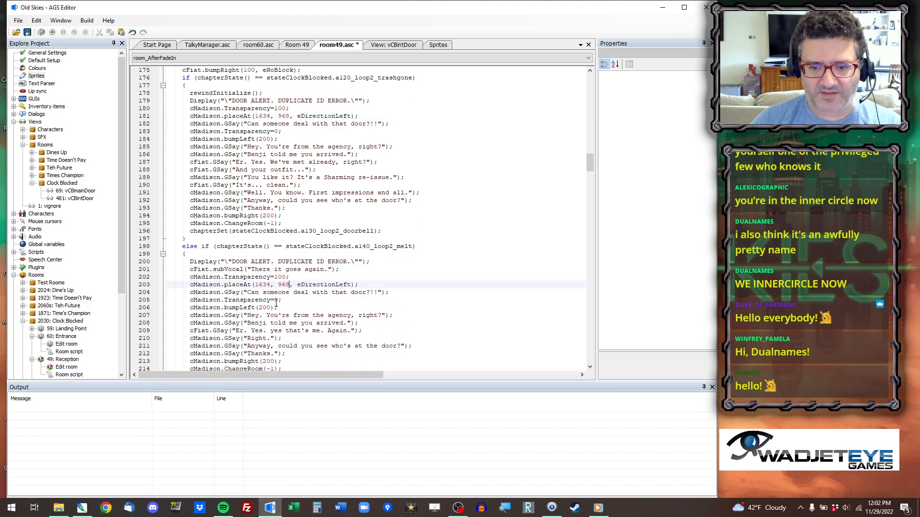
Set the cBenji.Walk and cSamm.Walk targets on lines 237 and 238 to 1634, 968.
{"action": "scroll", "coordinate": [280, 302], "scroll_direction": "down", "scroll_amount": 7}
{"action": "scroll", "coordinate": [258, 272], "scroll_direction": "down", "scroll_amount": 5}
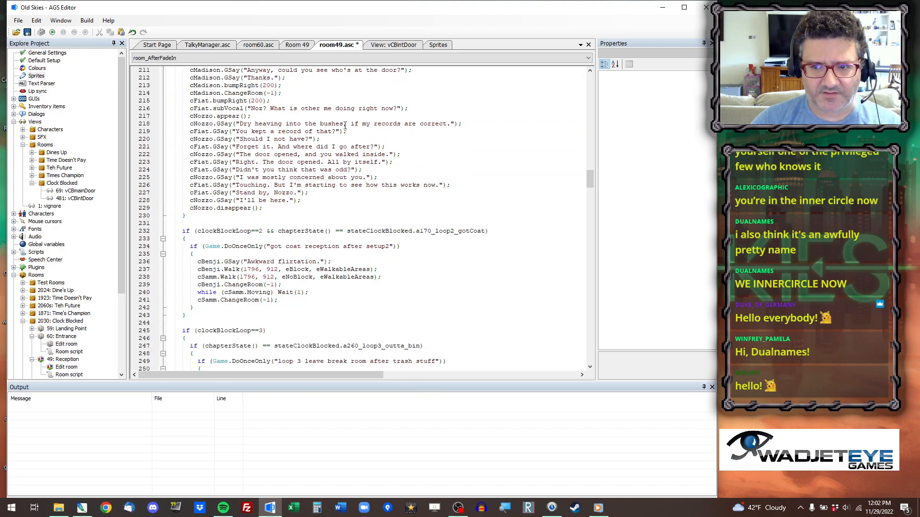
{"action": "left_click_drag", "start_coordinate": [244, 269], "coordinate": [274, 277]}
{"action": "key", "text": "ctrl+v"}
{"action": "key", "text": "ctrl+v"}
Set cMadison.placeAt on line 264 in the "see madison enter farm" block to the copied coordinates 1634, 968.
{"action": "scroll", "coordinate": [266, 238], "scroll_direction": "down", "scroll_amount": 5}
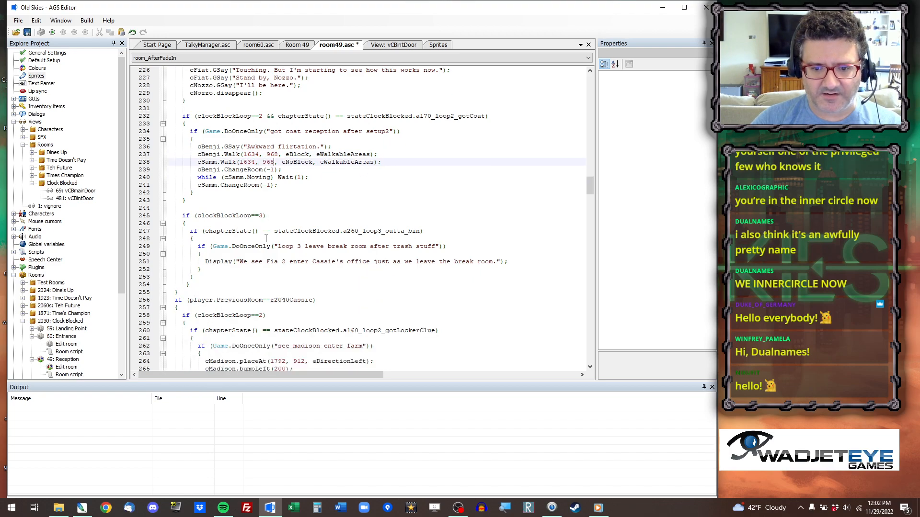
{"action": "scroll", "coordinate": [268, 231], "scroll_direction": "down", "scroll_amount": 3}
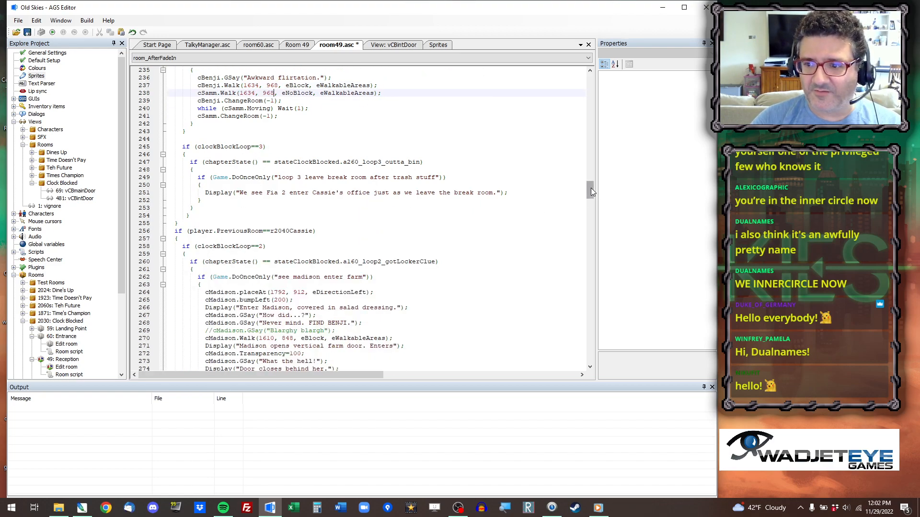
{"action": "scroll", "coordinate": [259, 227], "scroll_direction": "down", "scroll_amount": 2}
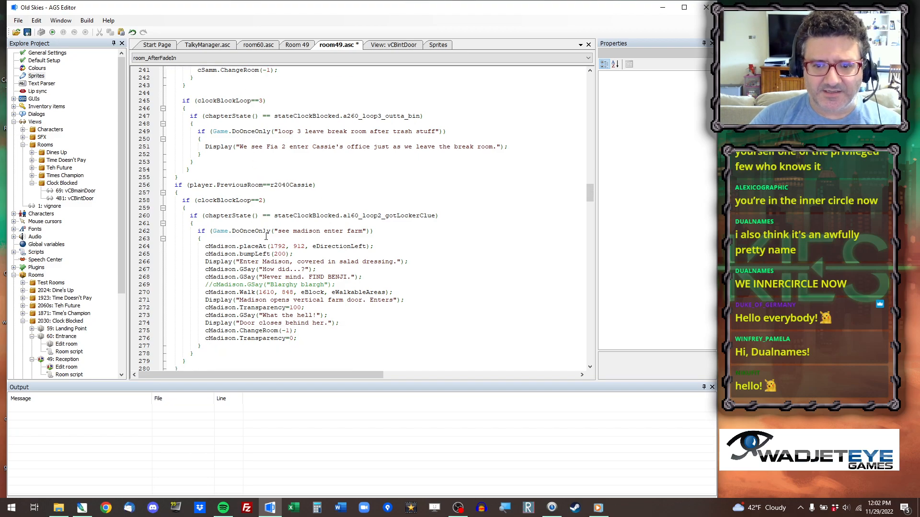
{"action": "left_click", "coordinate": [283, 246]}
{"action": "double_click", "coordinate": [282, 246]}
{"action": "key", "text": "ctrl+shift+Right"}
{"action": "key", "text": "ctrl+shift+Right"}
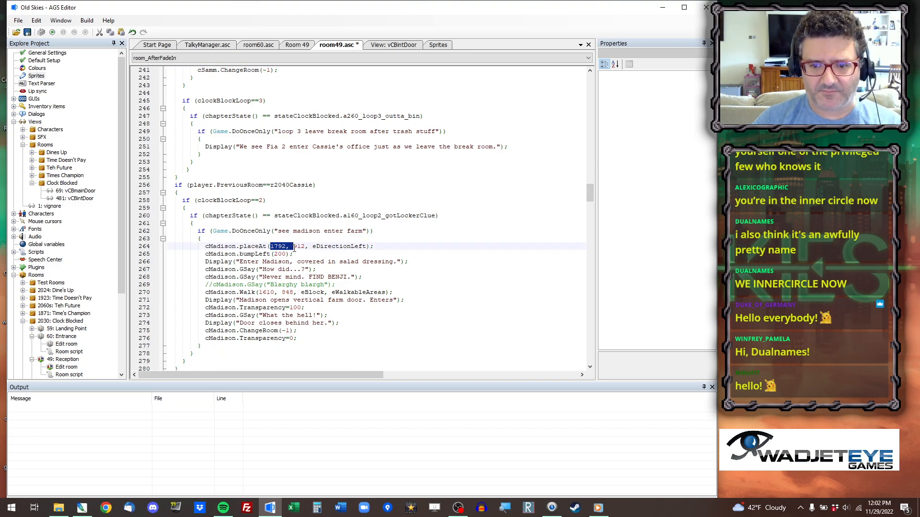
{"action": "type", "text": "1634, 968"}
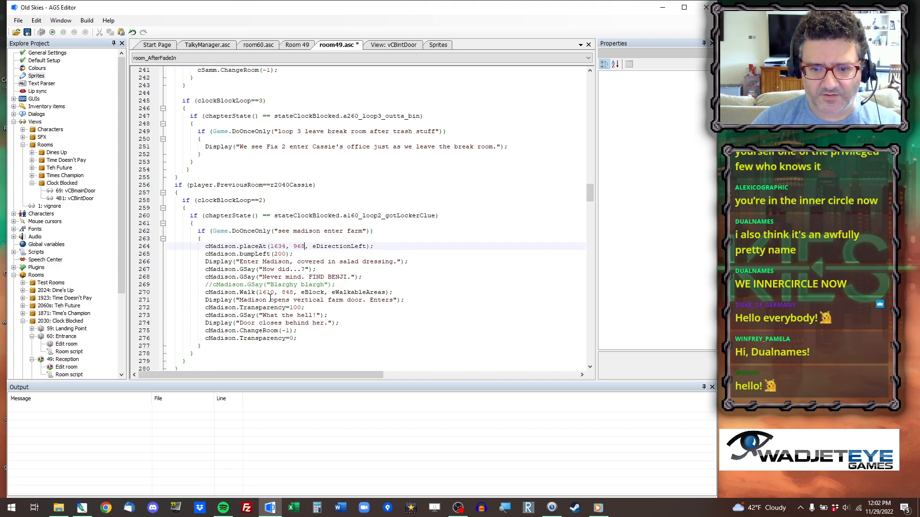
Copy the coordinates 1596, 906 beside the doorway behind Room 49's stairs into cMadison.Walk on line 270.
{"action": "left_click", "coordinate": [304, 46]}
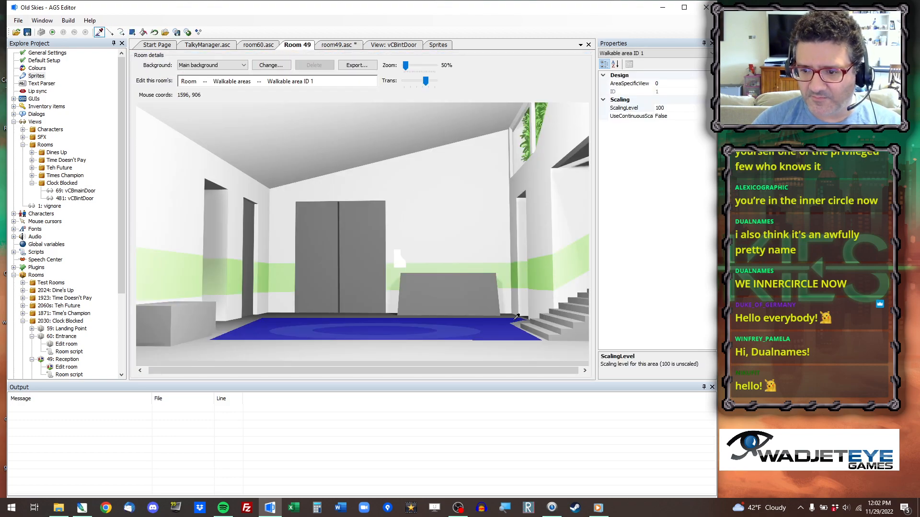
{"action": "left_click", "coordinate": [330, 46]}
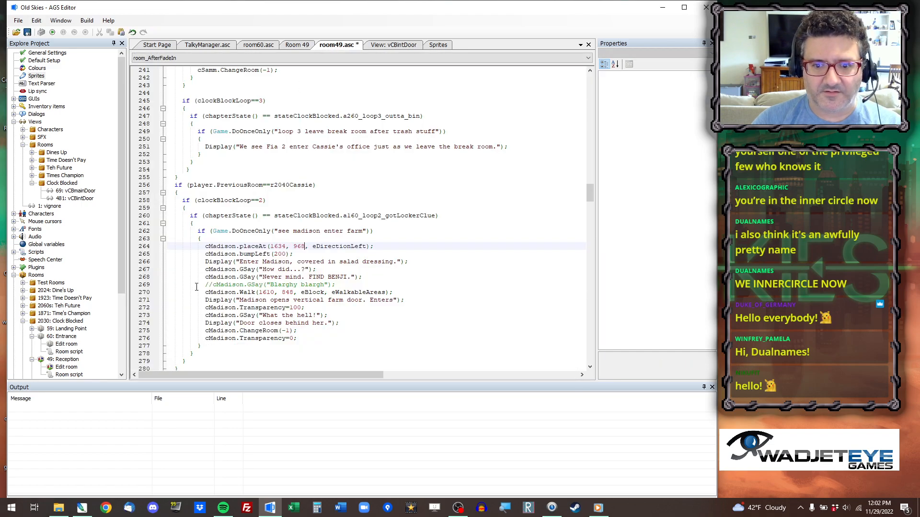
{"action": "left_click_drag", "start_coordinate": [259, 293], "coordinate": [292, 292]}
{"action": "type", "text": "1596, 906"}
Copy the coordinates 1214, 912 in front of Room 49's table into cFiat.Walk on line 330 in hTable_Interact.
{"action": "scroll", "coordinate": [345, 277], "scroll_direction": "down", "scroll_amount": 8}
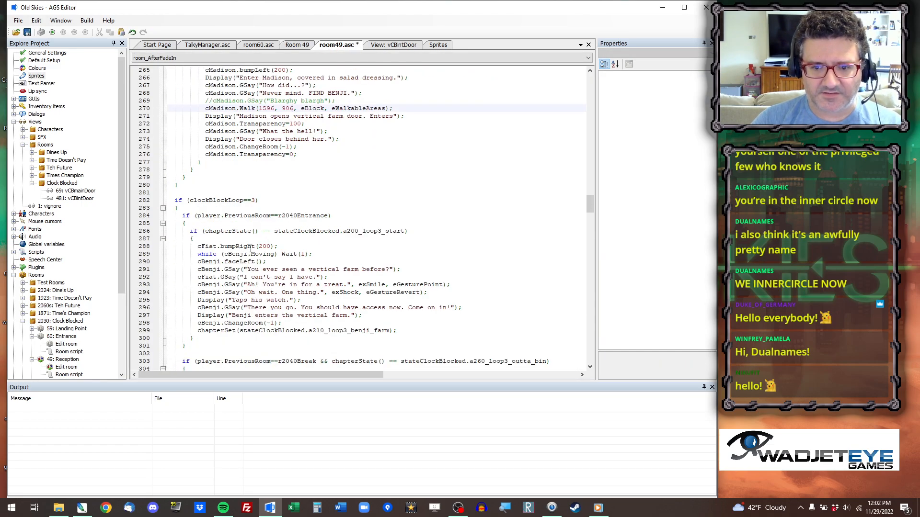
{"action": "scroll", "coordinate": [280, 325], "scroll_direction": "down", "scroll_amount": 11}
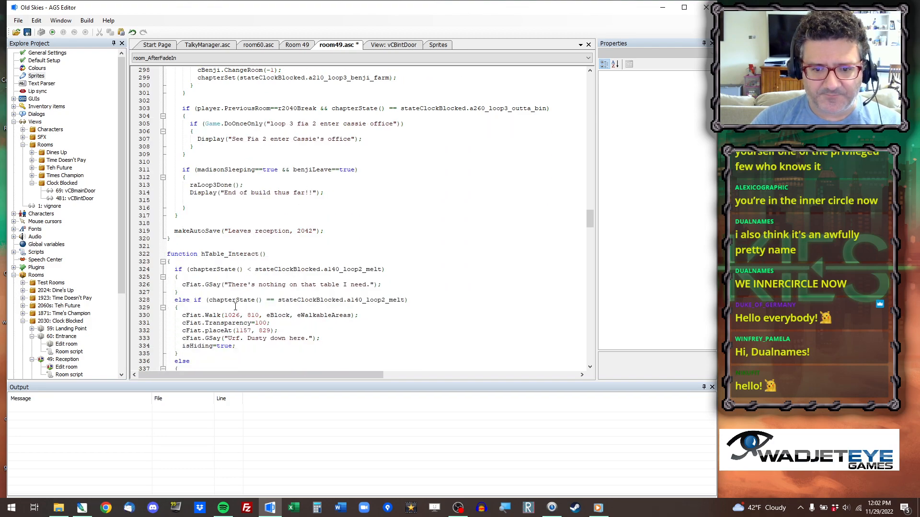
{"action": "triple_click", "coordinate": [225, 316]}
{"action": "scroll", "coordinate": [304, 315], "scroll_direction": "down", "scroll_amount": 1}
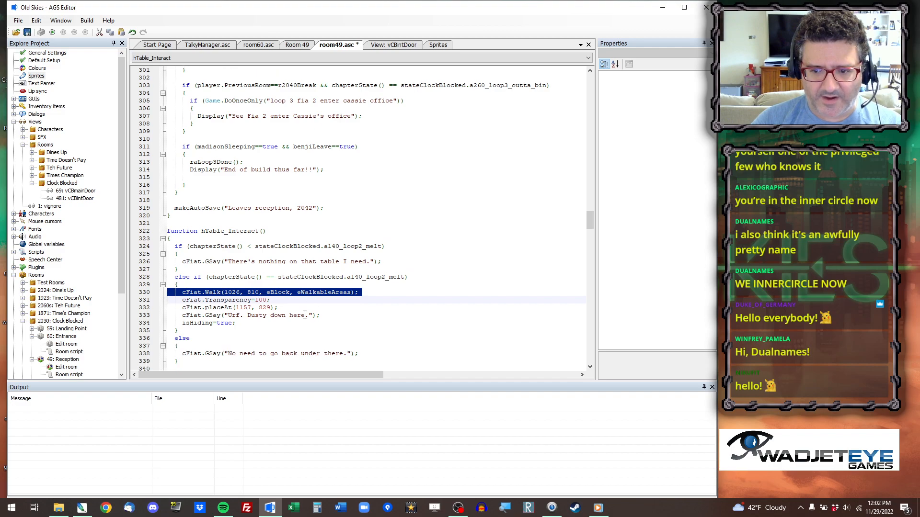
{"action": "scroll", "coordinate": [305, 314], "scroll_direction": "down", "scroll_amount": 1}
{"action": "left_click", "coordinate": [248, 277]}
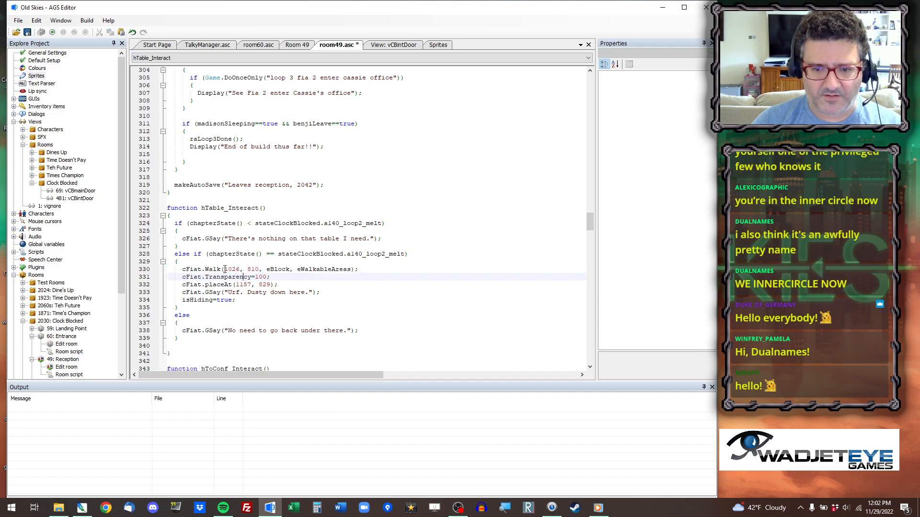
{"action": "triple_click", "coordinate": [225, 271]}
{"action": "left_click", "coordinate": [297, 44]}
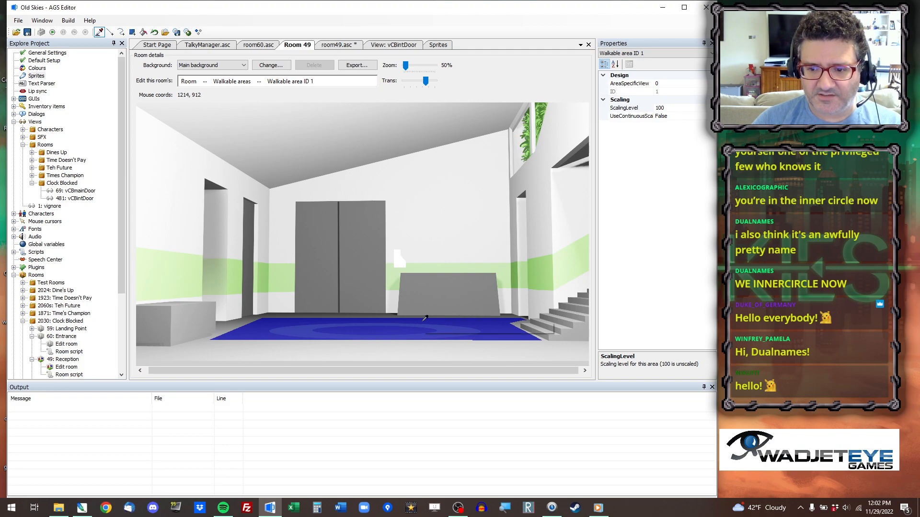
{"action": "left_click", "coordinate": [341, 44]}
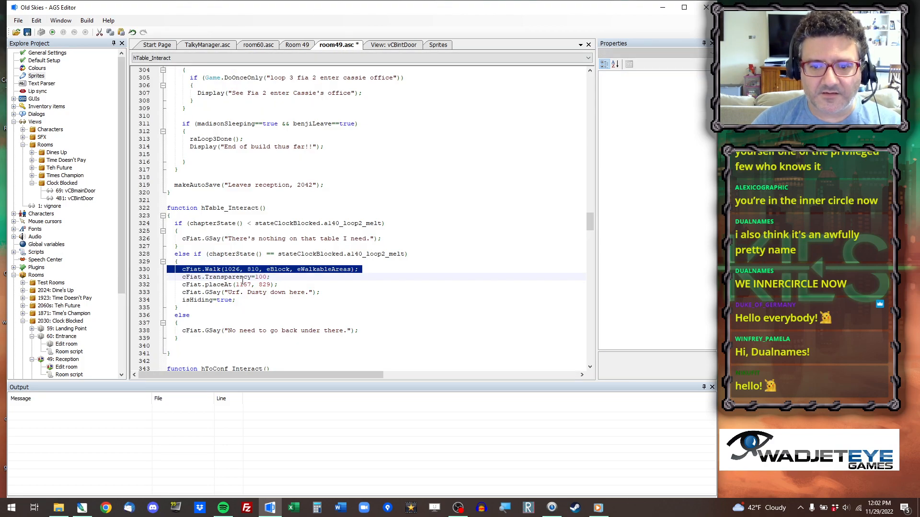
{"action": "left_click", "coordinate": [235, 269]}
{"action": "double_click", "coordinate": [235, 269]}
{"action": "left_click_drag", "start_coordinate": [235, 269], "coordinate": [250, 269]}
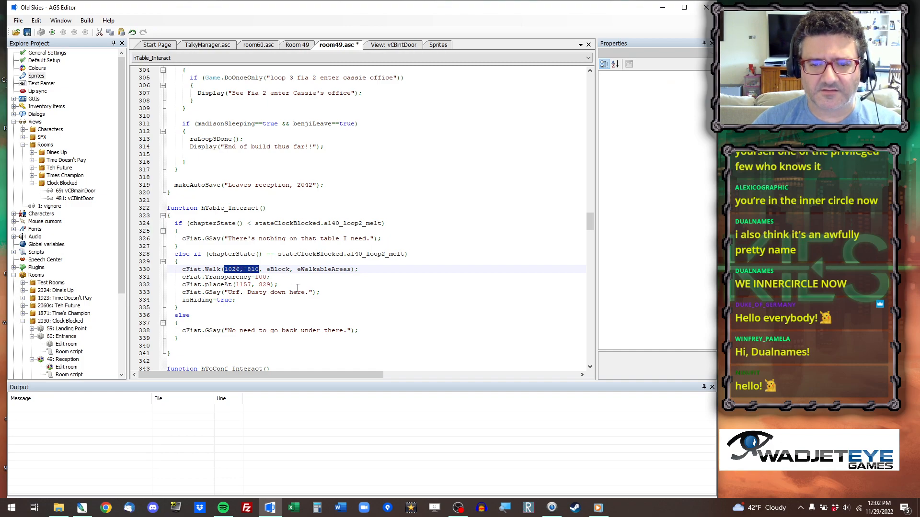
{"action": "type", "text": "1214, 912"}
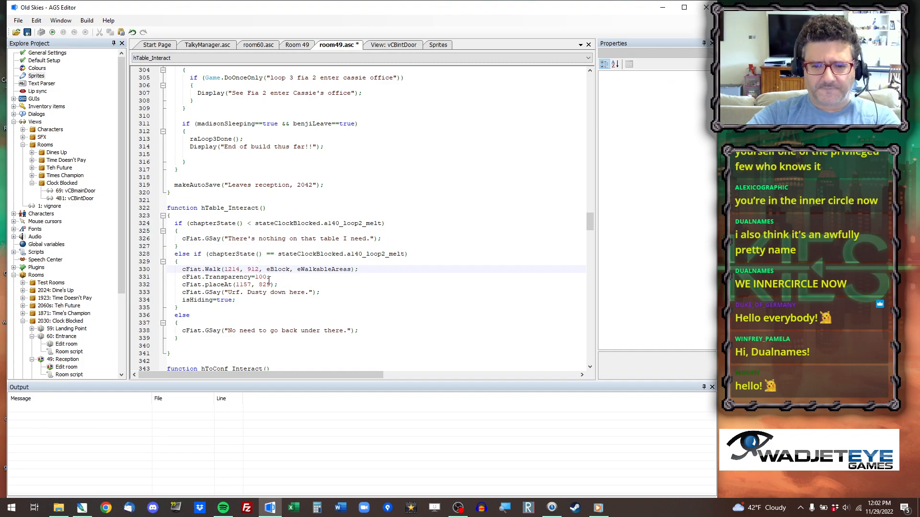
{"action": "key", "text": "ctrl+z"}
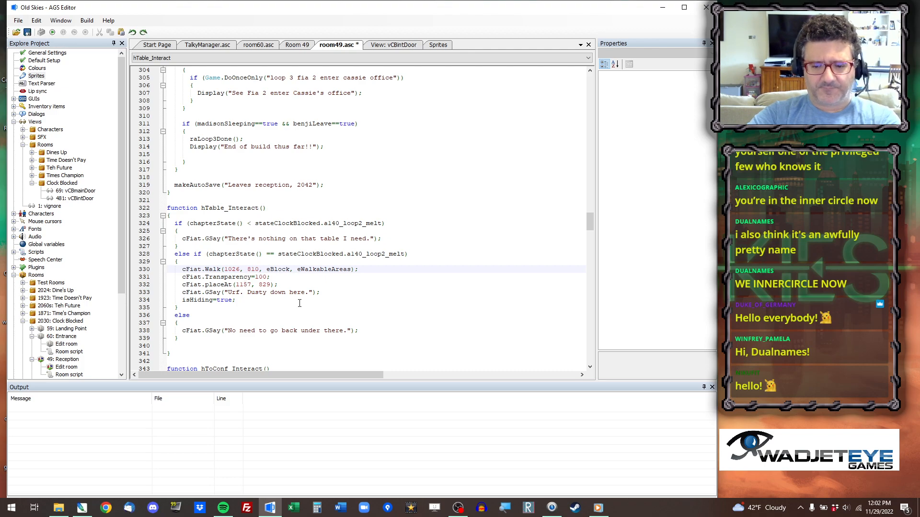
{"action": "key", "text": "ctrl+y"}
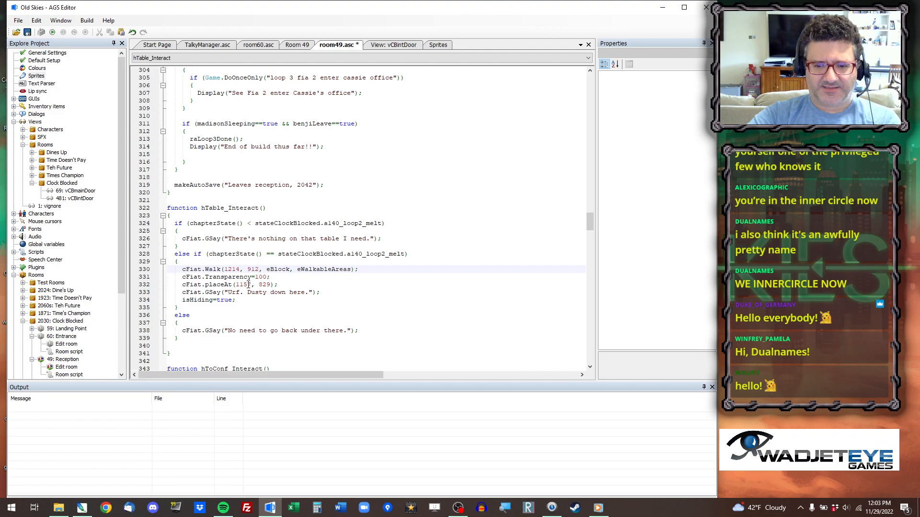
{"action": "key", "text": "ctrl+z"}
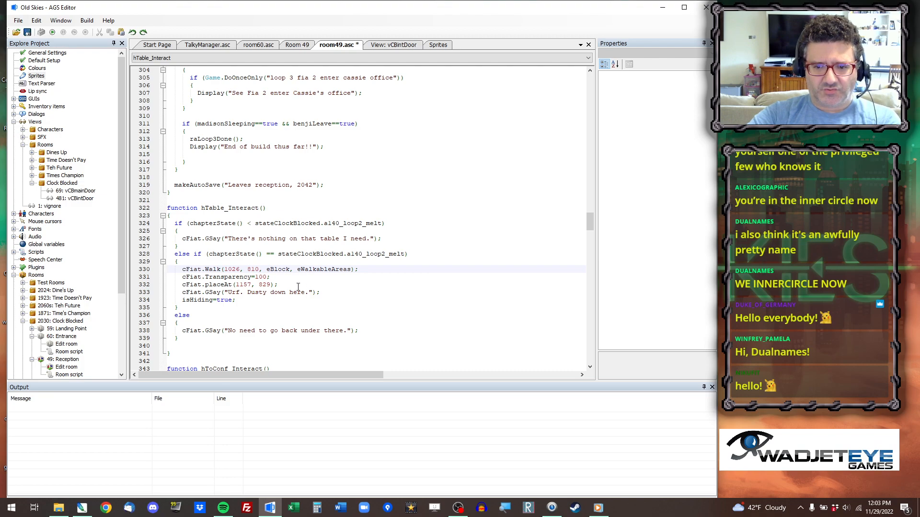
{"action": "key", "text": "ctrl+y"}
Reuse the coordinates 1214, 912 for cFiat.placeAt on line 332 in hTable_Interact.
{"action": "left_click_drag", "start_coordinate": [235, 284], "coordinate": [271, 284]}
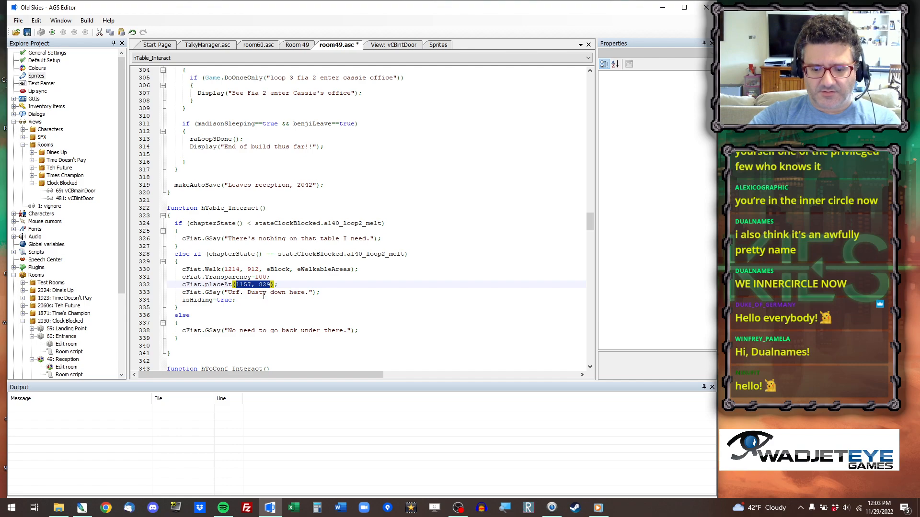
{"action": "type", "text": "1214, 912"}
Copy the coordinates 1658, 980 at the foot of Room 49's stairs into player.Walk on lines 347 and 353 in hToConf_Interact.
{"action": "scroll", "coordinate": [226, 213], "scroll_direction": "down", "scroll_amount": 7}
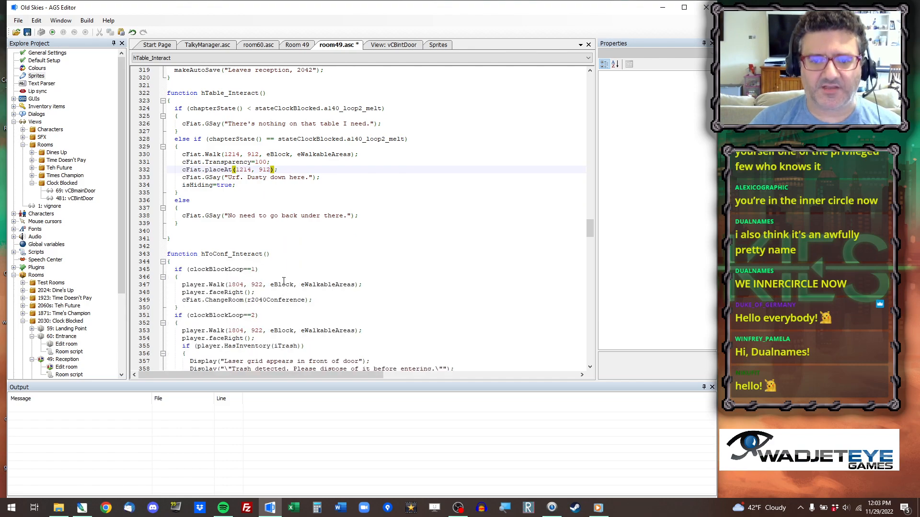
{"action": "left_click", "coordinate": [225, 213]}
{"action": "left_click", "coordinate": [237, 245]}
{"action": "left_click", "coordinate": [237, 238]}
{"action": "left_click", "coordinate": [297, 45]}
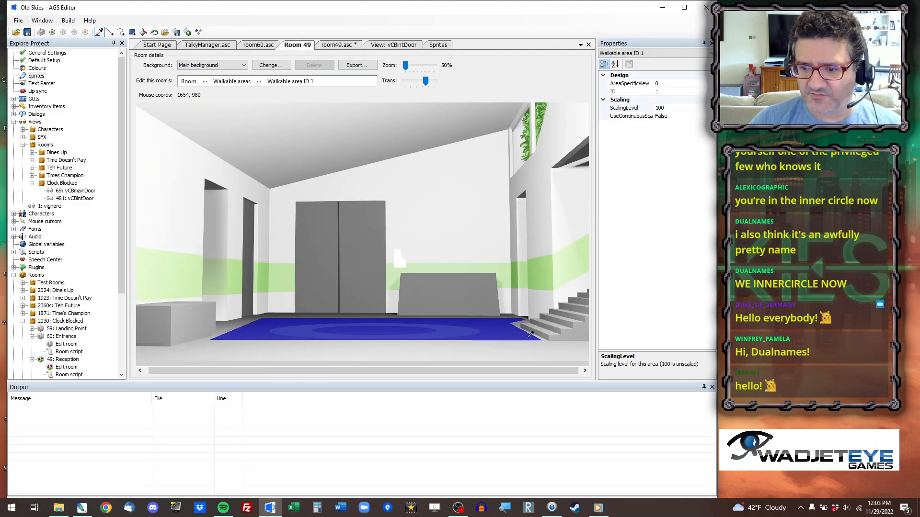
{"action": "right_click", "coordinate": [530, 334]}
{"action": "left_click", "coordinate": [546, 343]}
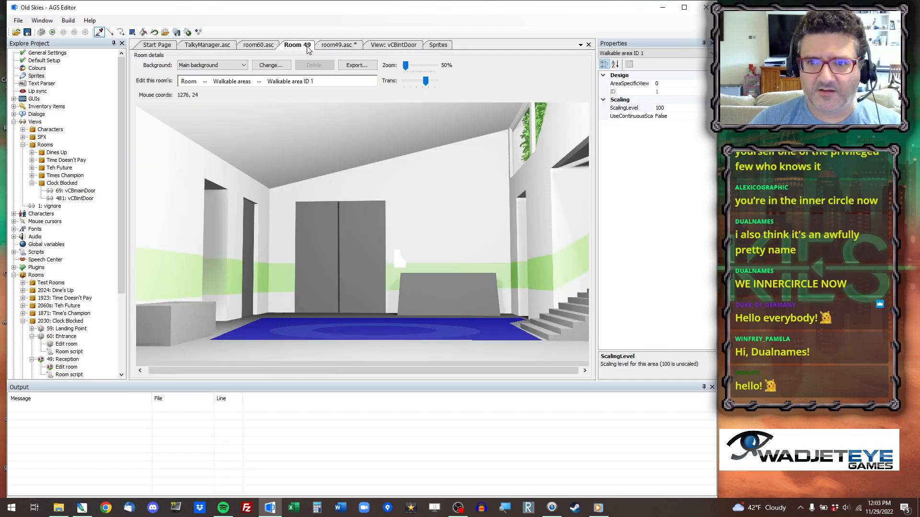
{"action": "left_click", "coordinate": [327, 45]}
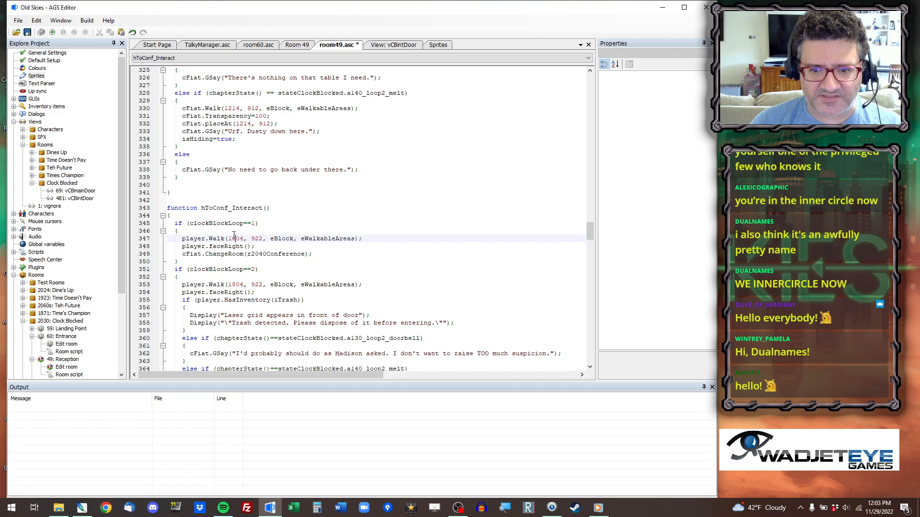
{"action": "left_click_drag", "start_coordinate": [228, 238], "coordinate": [263, 238]}
{"action": "type", "text": "1658, 980"}
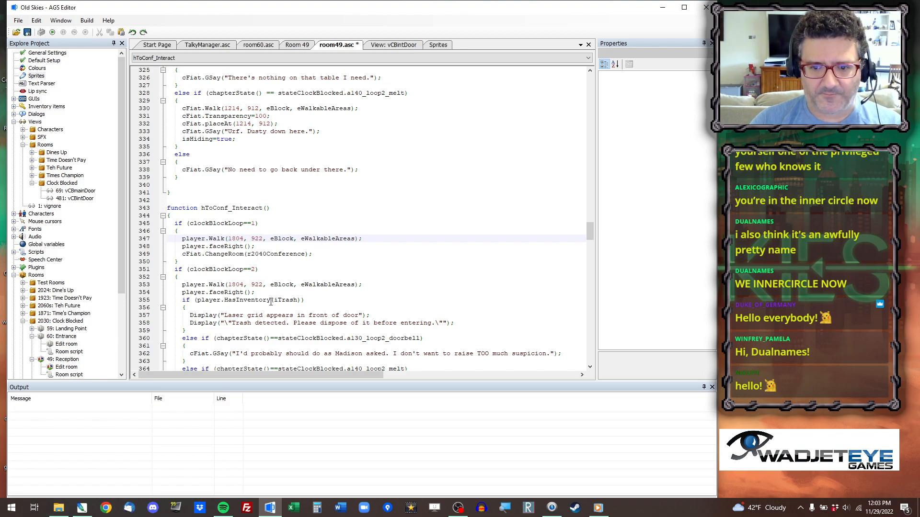
{"action": "left_click_drag", "start_coordinate": [228, 284], "coordinate": [263, 284]}
{"action": "type", "text": "1658, 980"}
Set the loop 3 player.Walk target on line 401 in hToConf_Interact to 1658, 980.
{"action": "scroll", "coordinate": [269, 294], "scroll_direction": "down", "scroll_amount": 9}
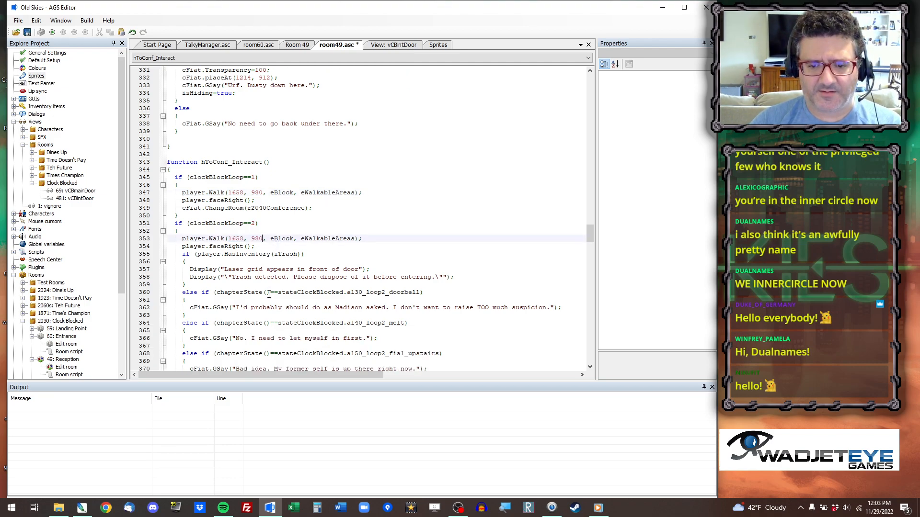
{"action": "scroll", "coordinate": [270, 299], "scroll_direction": "down", "scroll_amount": 4}
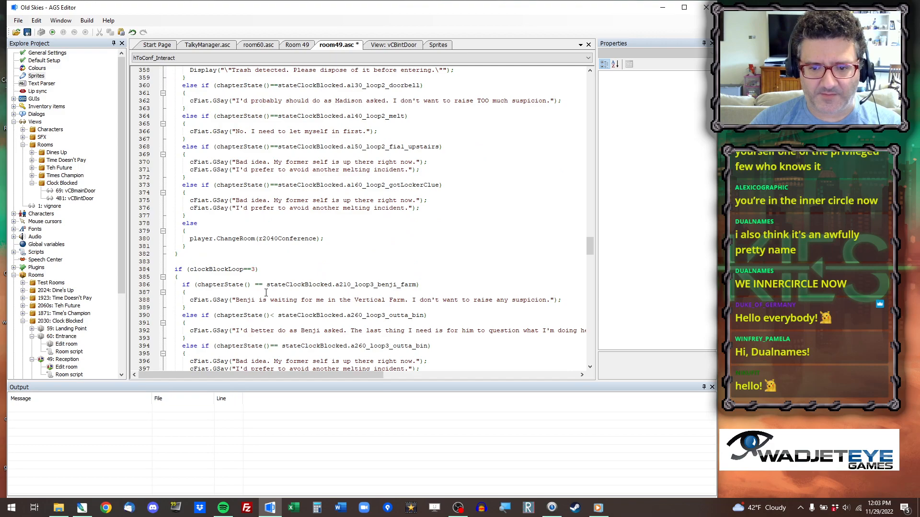
{"action": "scroll", "coordinate": [246, 260], "scroll_direction": "down", "scroll_amount": 3}
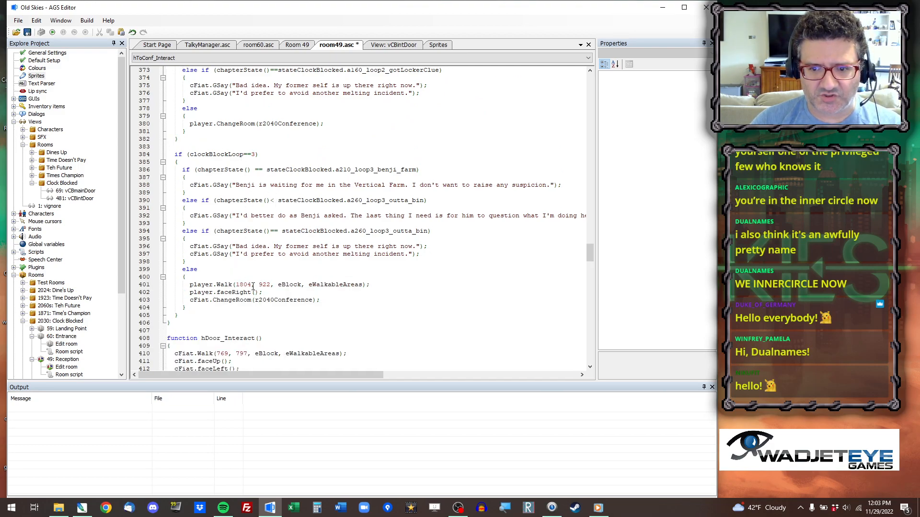
{"action": "double_click", "coordinate": [251, 285]}
{"action": "left_click_drag", "start_coordinate": [251, 284], "coordinate": [264, 286]}
{"action": "type", "text": "1658, 980"}
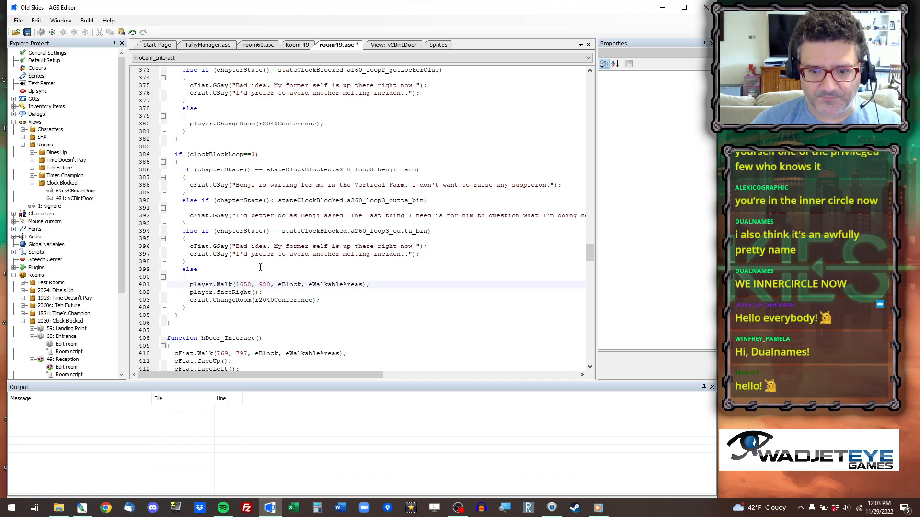
Copy the coordinates 884, 914 in front of Room 49's double door into cFiat.Walk on line 410 in hDoor_Interact.
{"action": "scroll", "coordinate": [260, 267], "scroll_direction": "down", "scroll_amount": 4}
{"action": "left_click", "coordinate": [224, 246]}
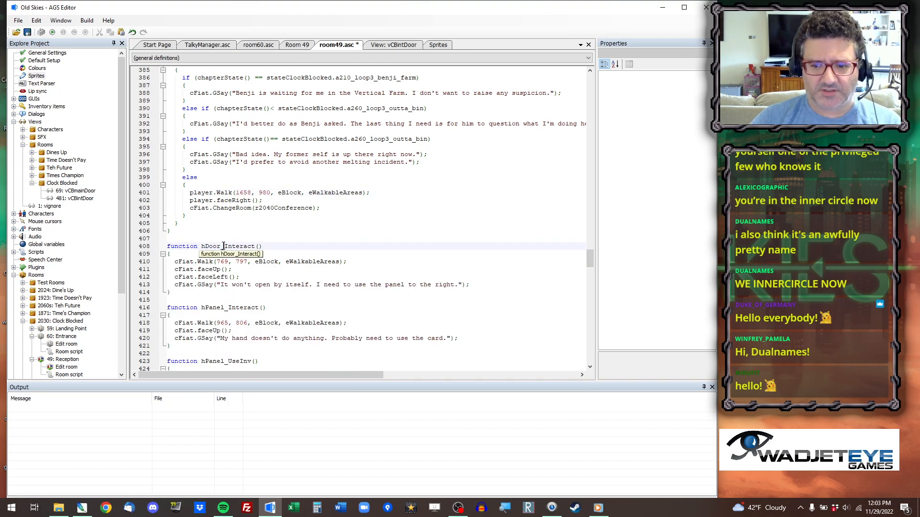
{"action": "left_click", "coordinate": [308, 46]}
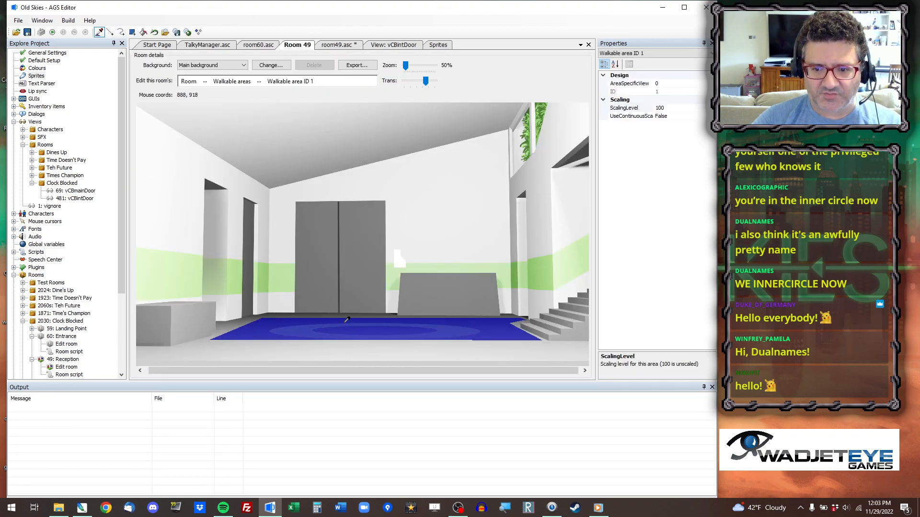
{"action": "right_click", "coordinate": [345, 320]}
{"action": "left_click", "coordinate": [367, 328]}
{"action": "left_click", "coordinate": [346, 45]}
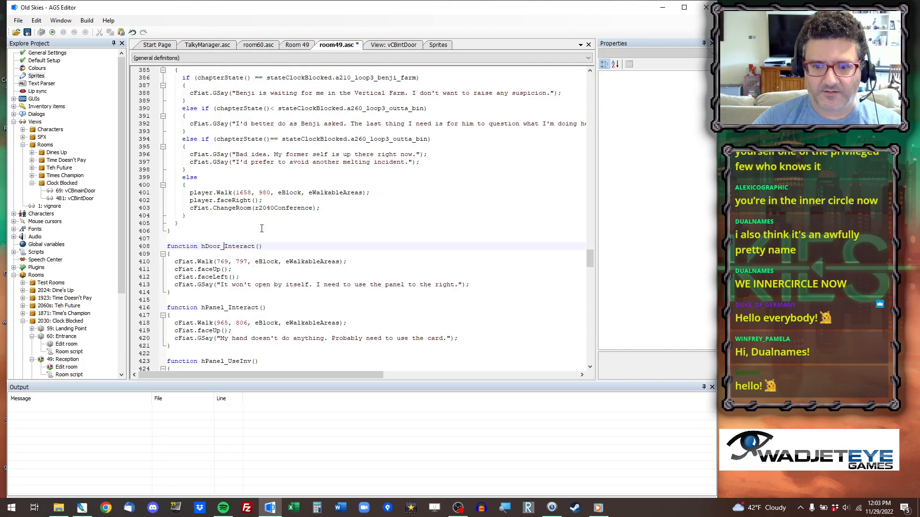
{"action": "left_click", "coordinate": [221, 261]}
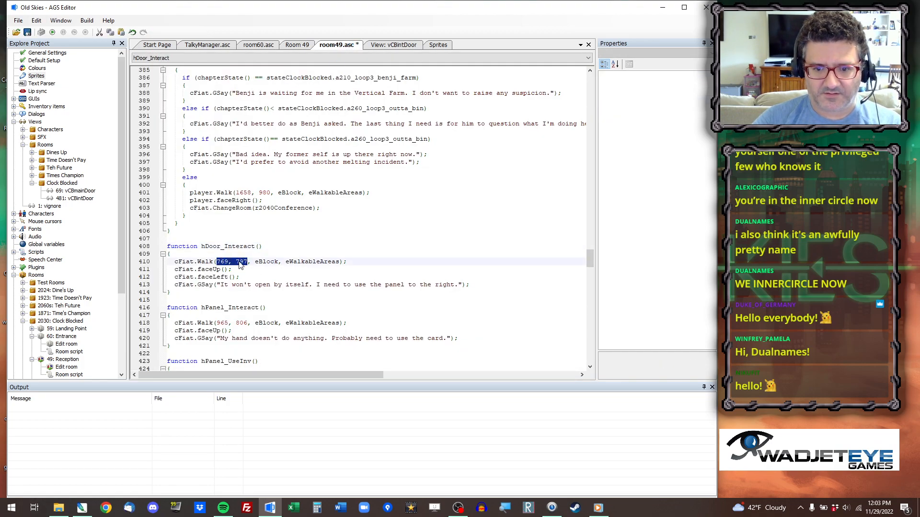
{"action": "left_click", "coordinate": [239, 262]}
Copy the coordinates 1026, 914 below Room 49's wall panel into cFiat.Walk on line 418 in hPanel_Interact.
{"action": "left_click", "coordinate": [304, 46]}
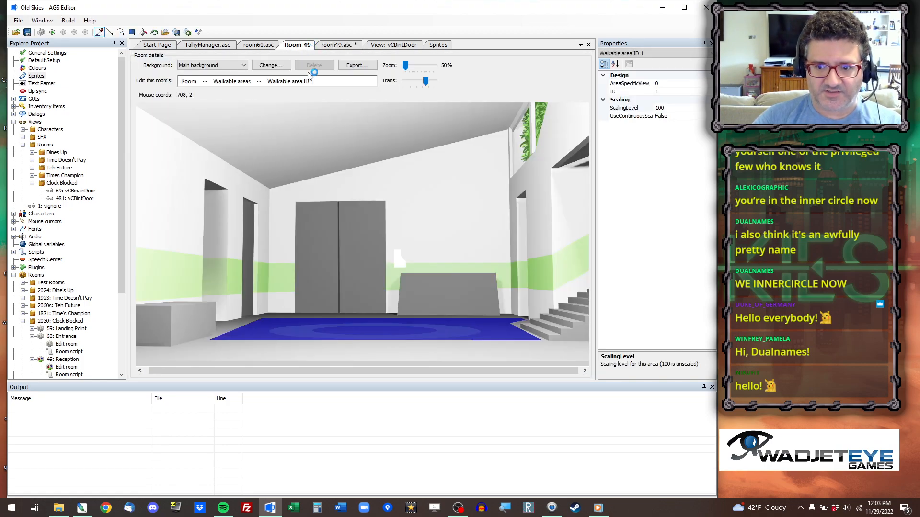
{"action": "right_click", "coordinate": [379, 323]}
{"action": "left_click", "coordinate": [404, 328]}
{"action": "left_click", "coordinate": [347, 46]}
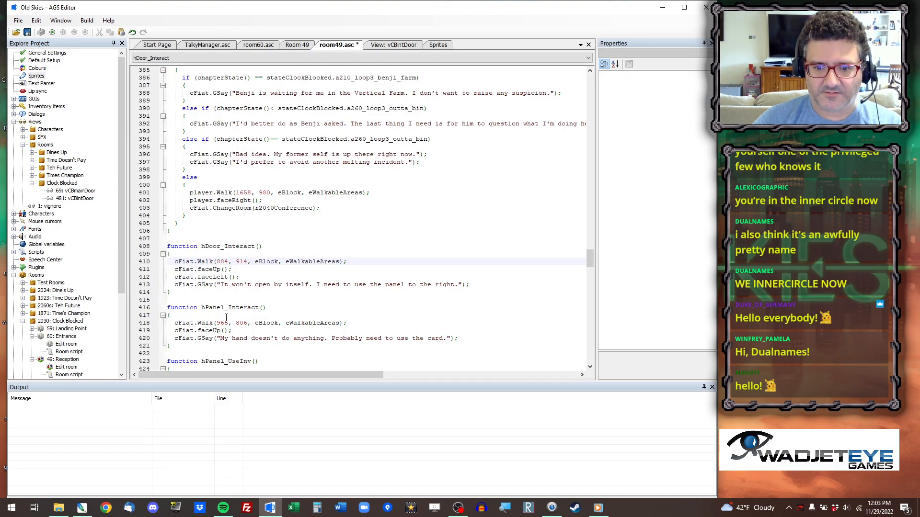
{"action": "left_click_drag", "start_coordinate": [217, 323], "coordinate": [247, 323]}
{"action": "key", "text": "ctrl+v"}
{"action": "double_click", "coordinate": [209, 331]}
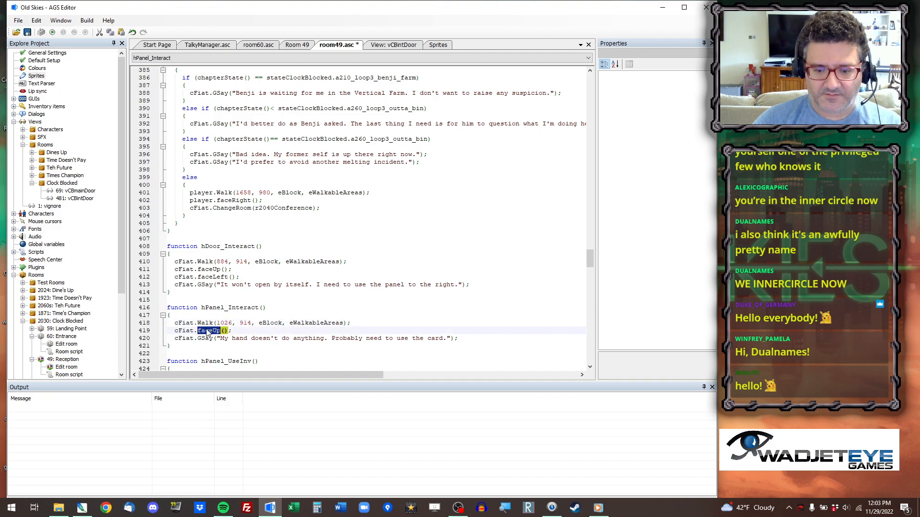
Change the facing call after cFiat.Walk on line 419 in hPanel_Interact to faceRight.
{"action": "type", "text": "fa"}
{"action": "type", "text": "ceRight"}
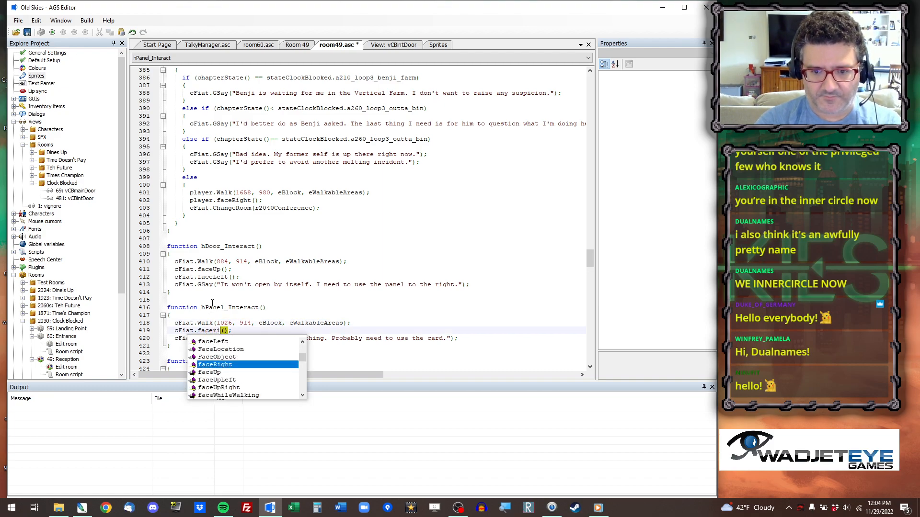
{"action": "key", "text": "Return"}
In hPanel_UseInv's keycard branch, set the cFiat.Walk target to 1026, 914 and change the facing call below it to faceRight.
{"action": "scroll", "coordinate": [224, 277], "scroll_direction": "down", "scroll_amount": 3}
{"action": "left_click_drag", "start_coordinate": [225, 323], "coordinate": [256, 322]}
{"action": "key", "text": "ctrl+v"}
{"action": "double_click", "coordinate": [217, 330]}
{"action": "type", "text": "facerigh"}
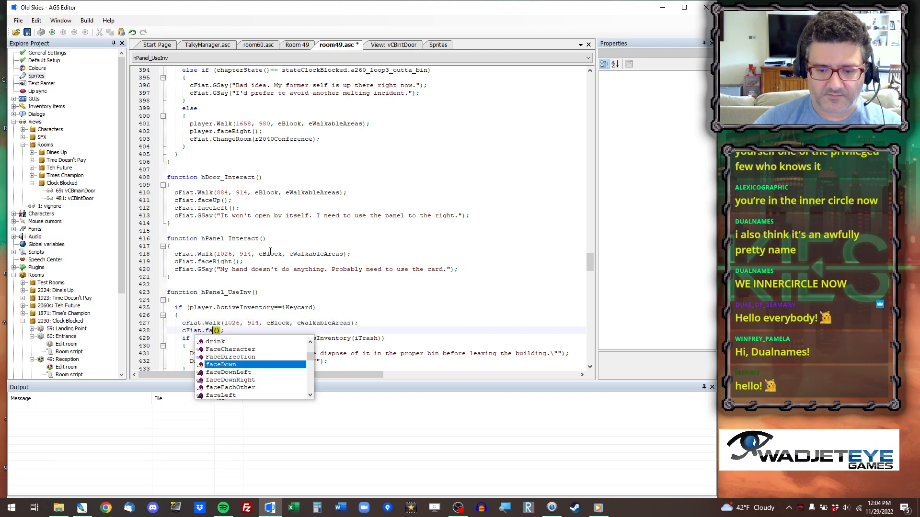
{"action": "key", "text": "Return"}
Copy the coordinates 866, 914 in front of Room 49's double door into cFiat.Walk in hPanel_UseInv's final else branch, line 531.
{"action": "scroll", "coordinate": [306, 229], "scroll_direction": "down", "scroll_amount": 2}
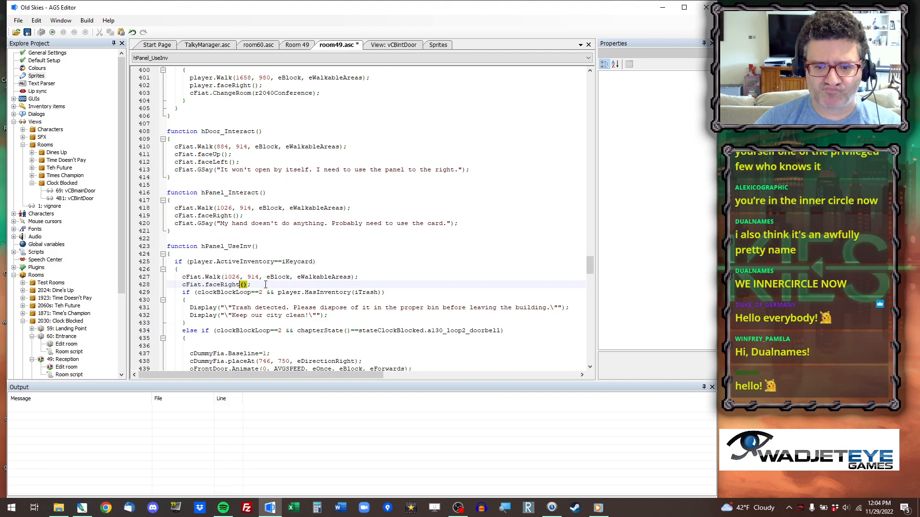
{"action": "scroll", "coordinate": [264, 279], "scroll_direction": "down", "scroll_amount": 10}
{"action": "scroll", "coordinate": [265, 278], "scroll_direction": "down", "scroll_amount": 4}
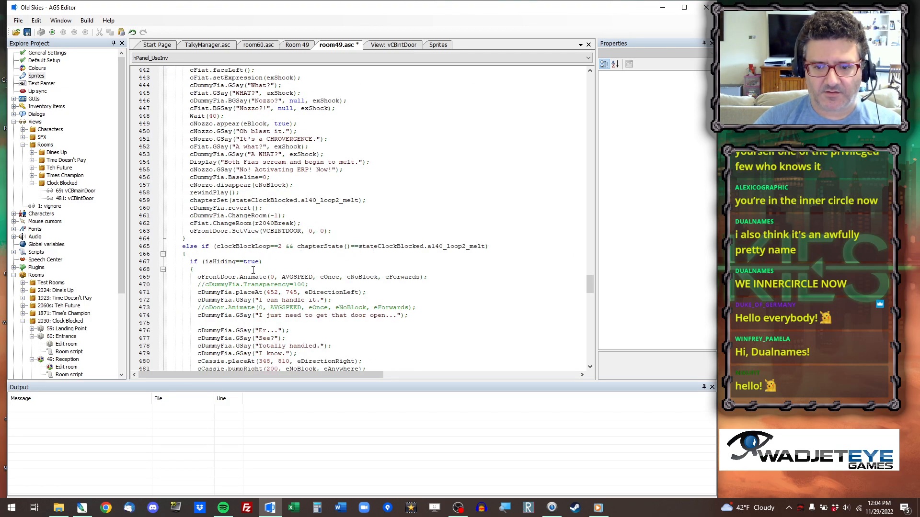
{"action": "scroll", "coordinate": [264, 283], "scroll_direction": "down", "scroll_amount": 2}
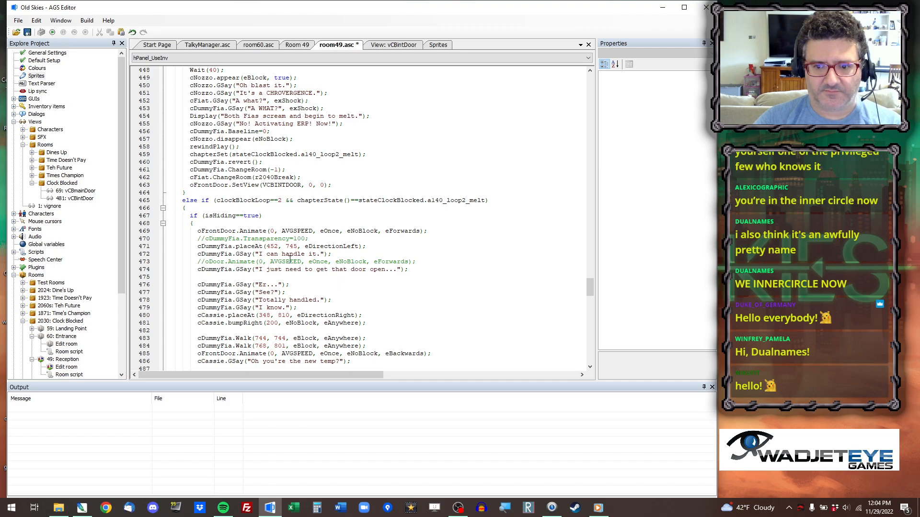
{"action": "scroll", "coordinate": [292, 265], "scroll_direction": "down", "scroll_amount": 1}
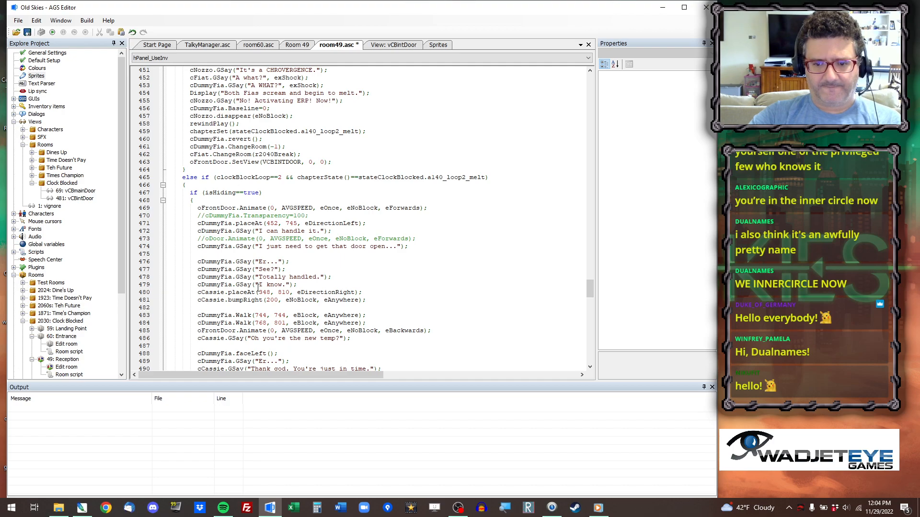
{"action": "scroll", "coordinate": [258, 275], "scroll_direction": "down", "scroll_amount": 10}
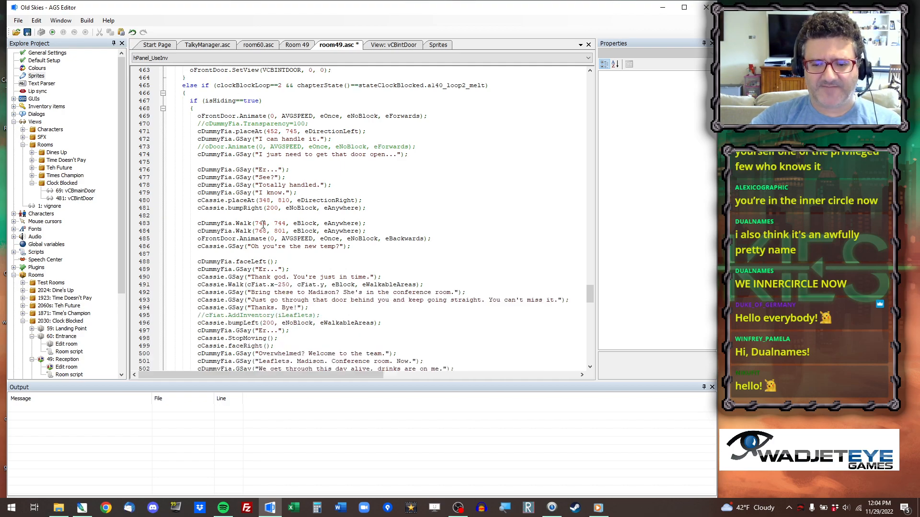
{"action": "scroll", "coordinate": [263, 237], "scroll_direction": "down", "scroll_amount": 7}
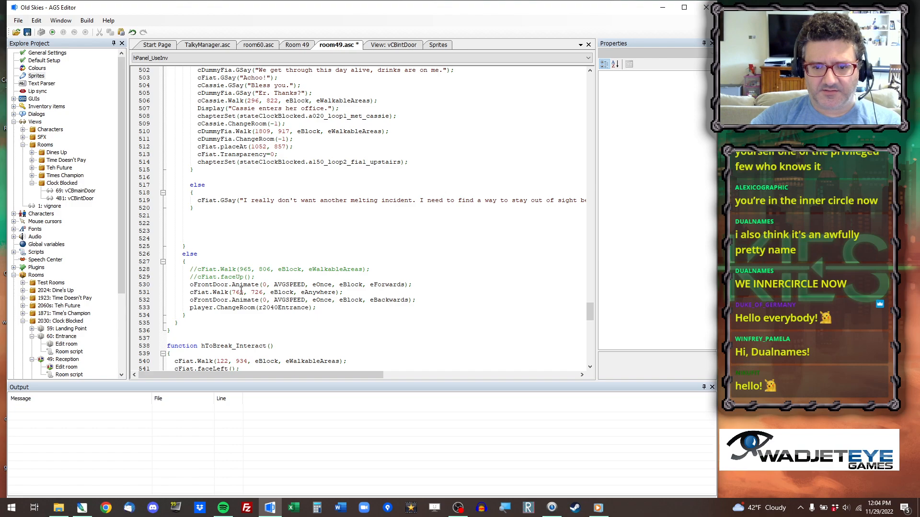
{"action": "left_click", "coordinate": [299, 45]}
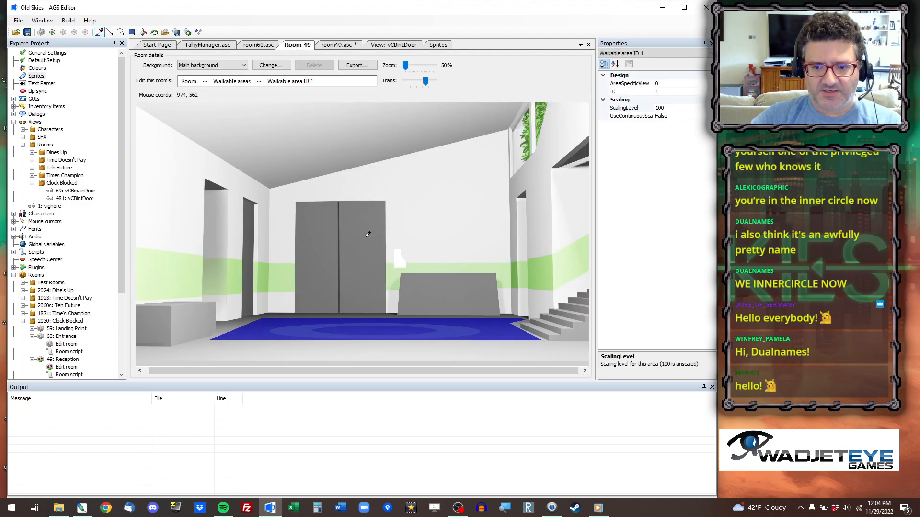
{"action": "right_click", "coordinate": [341, 319]}
{"action": "left_click", "coordinate": [374, 328]}
{"action": "left_click", "coordinate": [346, 45]}
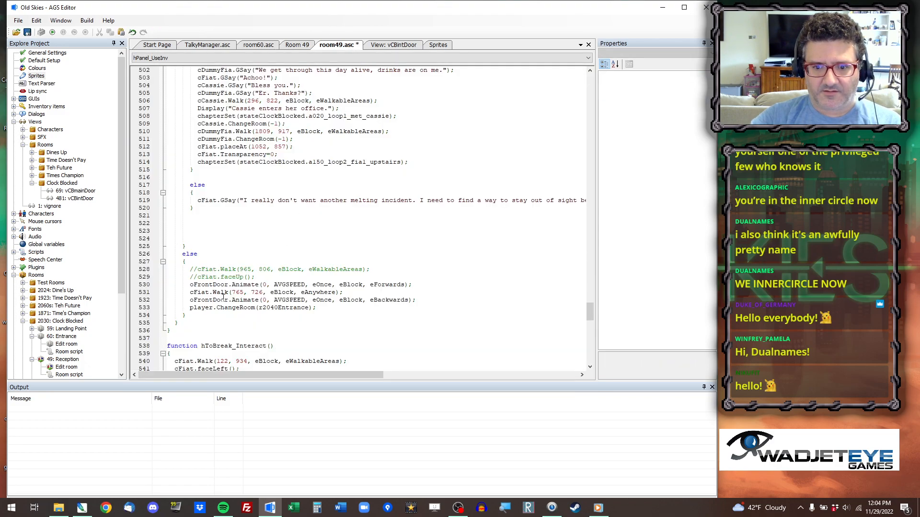
{"action": "left_click_drag", "start_coordinate": [232, 292], "coordinate": [263, 292]}
{"action": "key", "text": "ctrl+v"}
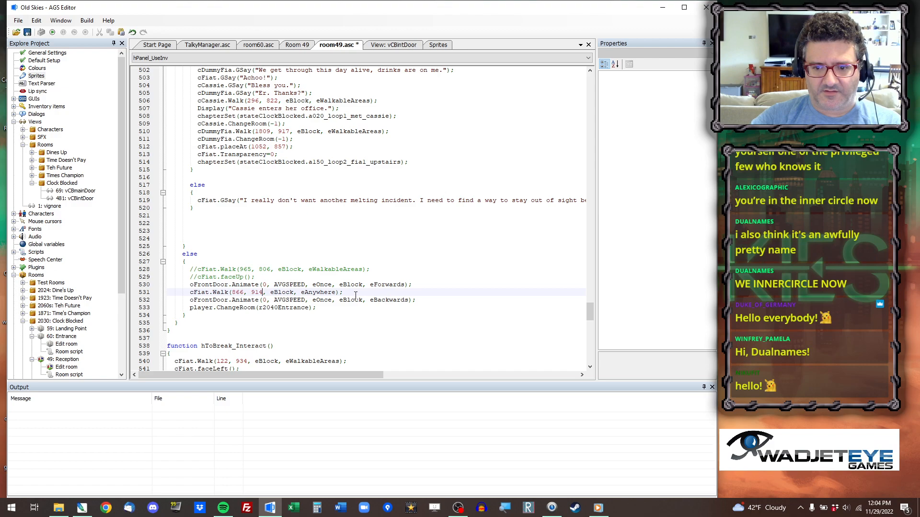
Below line 531, add cFiat.Walk(860, 850, eBlock, eAnywhere); using coordinates copied from the double door's centre seam in Room 49.
{"action": "key", "text": "Return"}
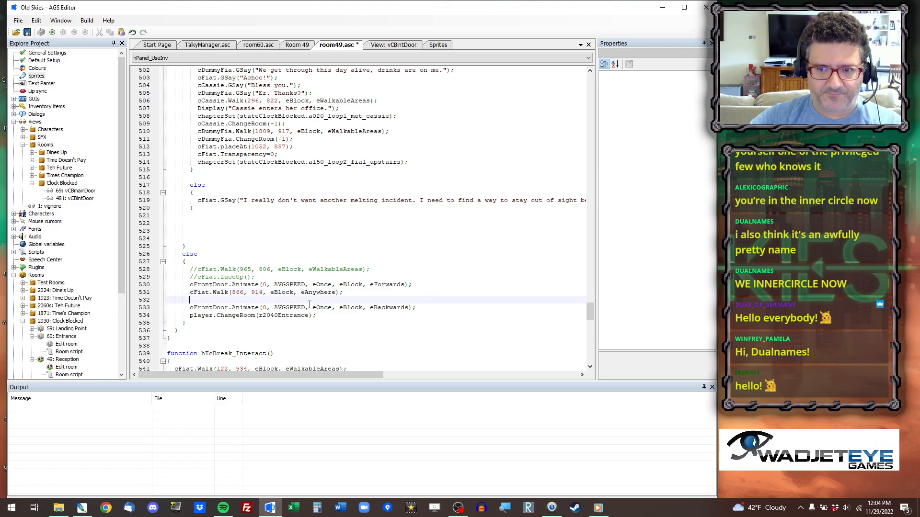
{"action": "left_click", "coordinate": [302, 45]}
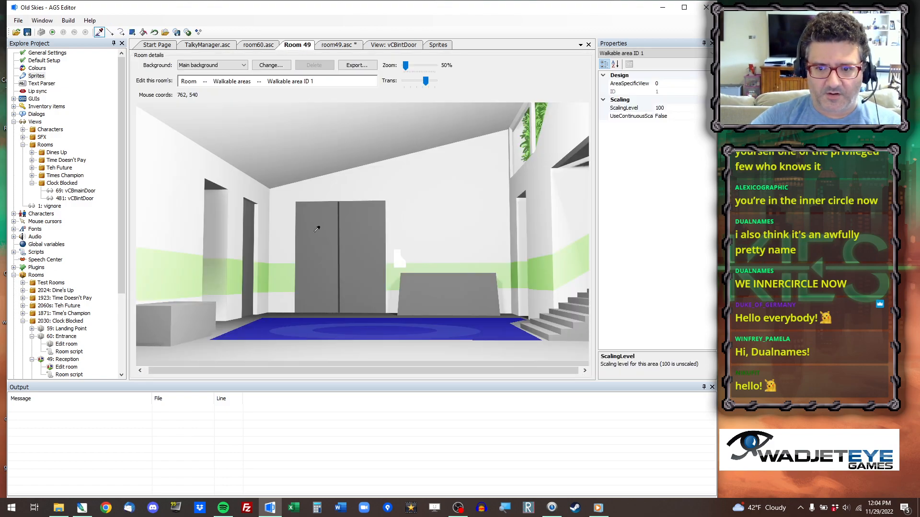
{"action": "right_click", "coordinate": [340, 303]}
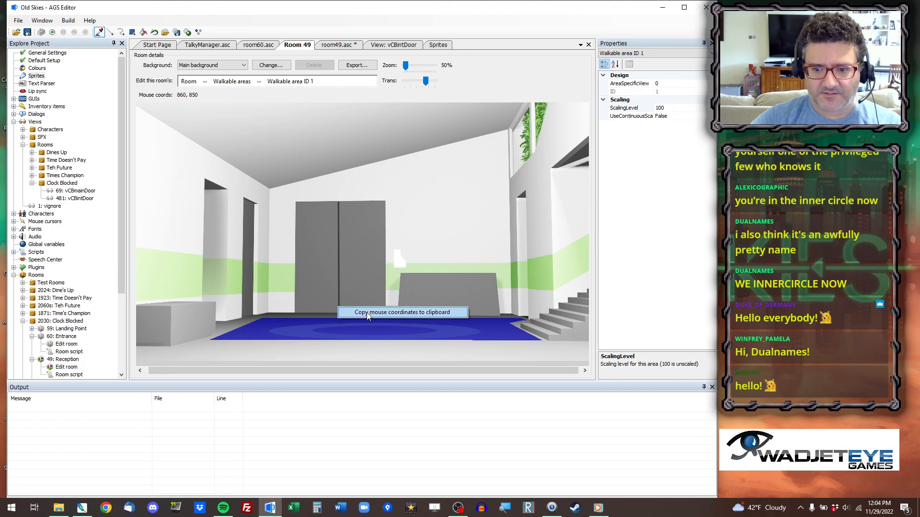
{"action": "left_click", "coordinate": [365, 310]}
{"action": "left_click", "coordinate": [337, 44]}
{"action": "type", "text": "cFiat.Walk("}
{"action": "key", "text": "ctrl+v"}
{"action": "type", "text": ", eBlock,"}
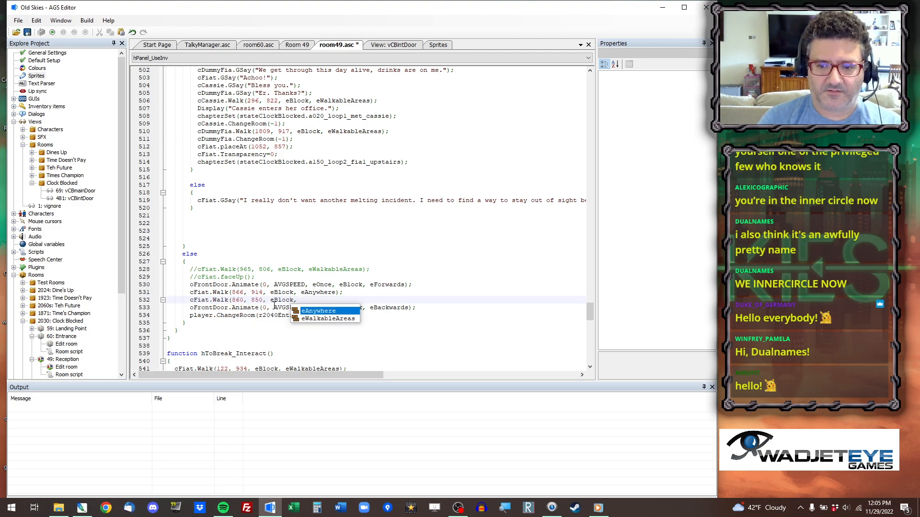
{"action": "key", "text": "Return"}
{"action": "type", "text": ");"}
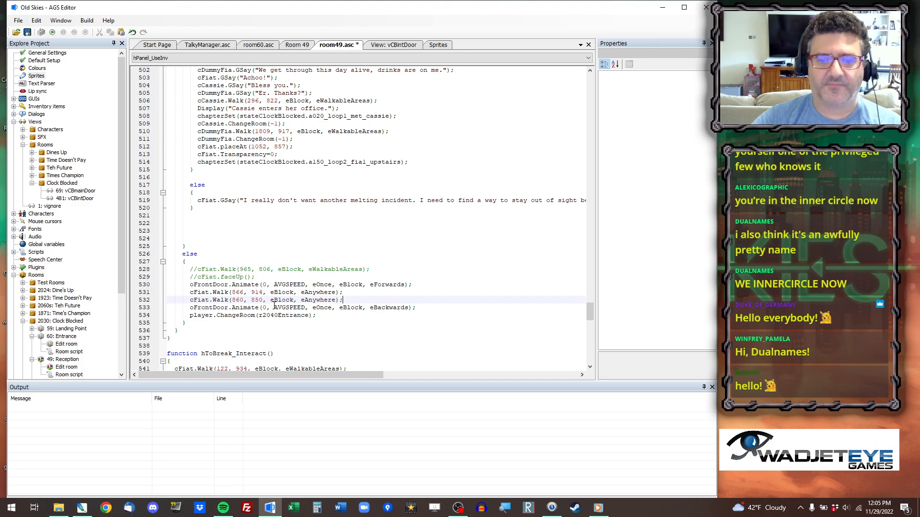
Copy the coordinates 418, 966 near the left edge of Room 49's walkable area into cFiat.Walk on line 541 in hToBreak_Interact.
{"action": "scroll", "coordinate": [274, 306], "scroll_direction": "down", "scroll_amount": 6}
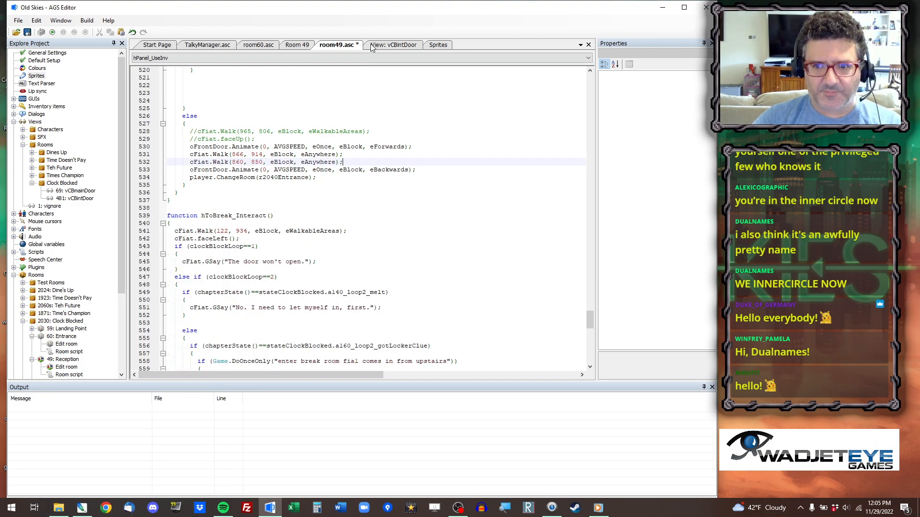
{"action": "left_click", "coordinate": [297, 45]}
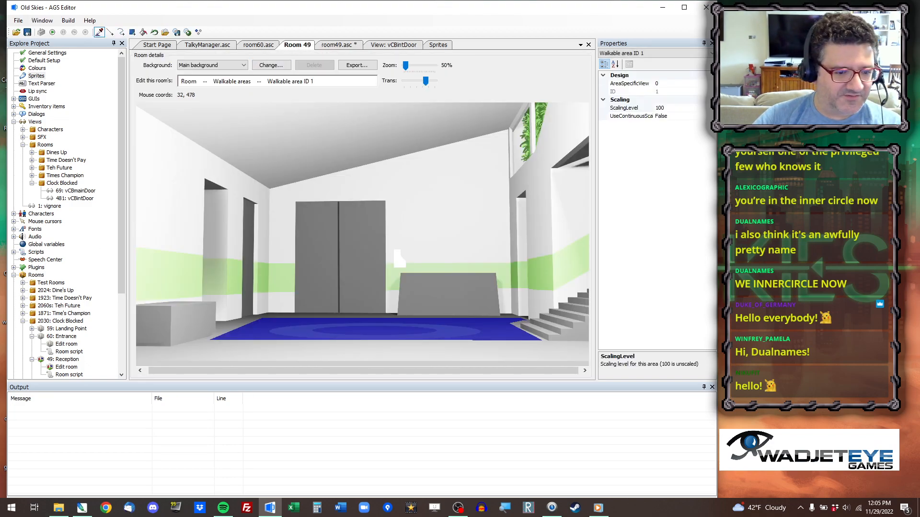
{"action": "right_click", "coordinate": [235, 330]}
{"action": "left_click", "coordinate": [251, 339]}
{"action": "left_click", "coordinate": [338, 45]}
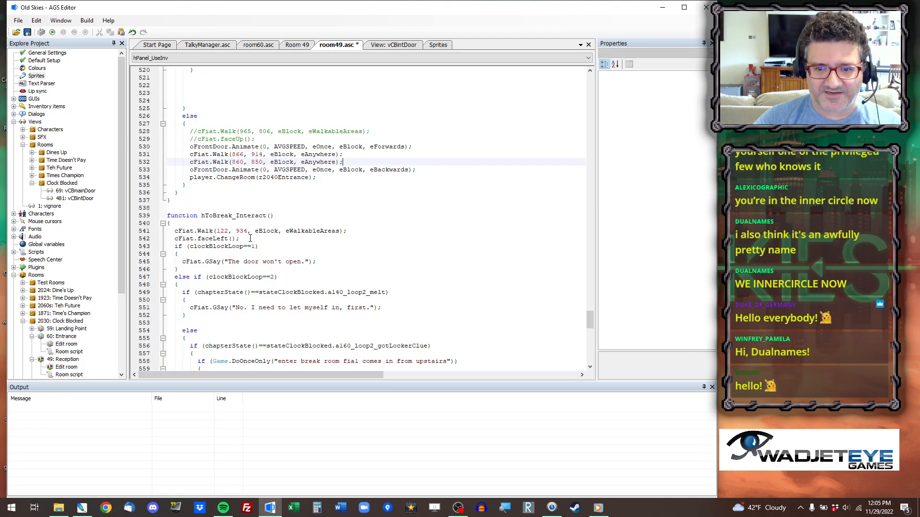
{"action": "left_click_drag", "start_coordinate": [217, 230], "coordinate": [247, 230]}
{"action": "type", "text": "418, 966"}
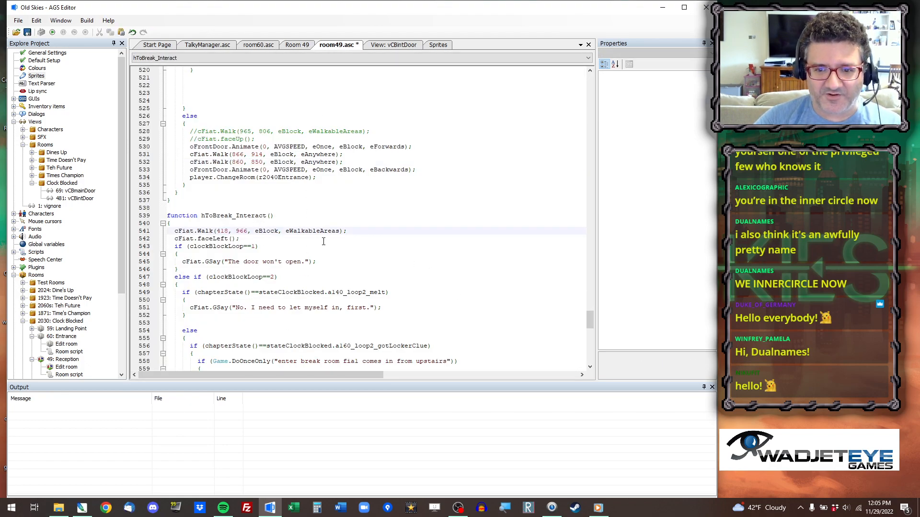
Set cDummyFia.placeAt on line 561 in hToBreak_Interact to the coordinates 1660, 982 copied from Room 49.
{"action": "scroll", "coordinate": [314, 245], "scroll_direction": "down", "scroll_amount": 1}
{"action": "scroll", "coordinate": [314, 244], "scroll_direction": "down", "scroll_amount": 4}
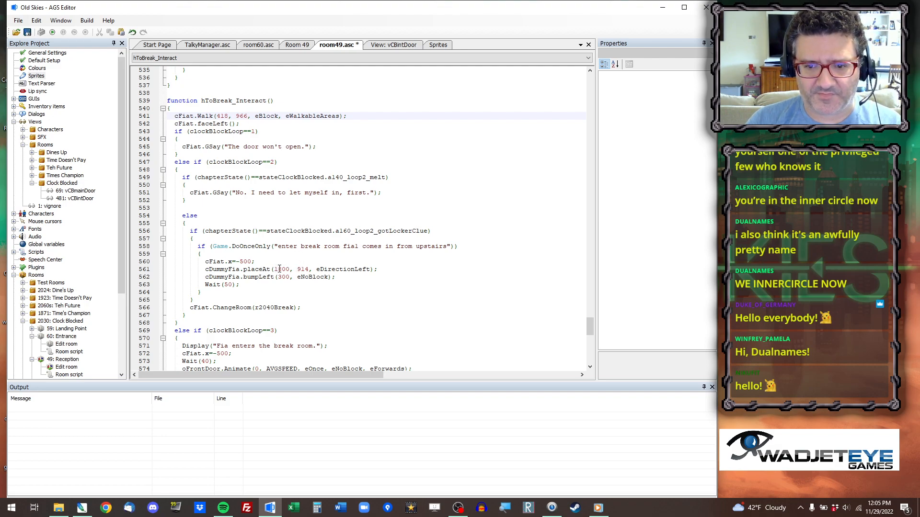
{"action": "left_click", "coordinate": [297, 45]}
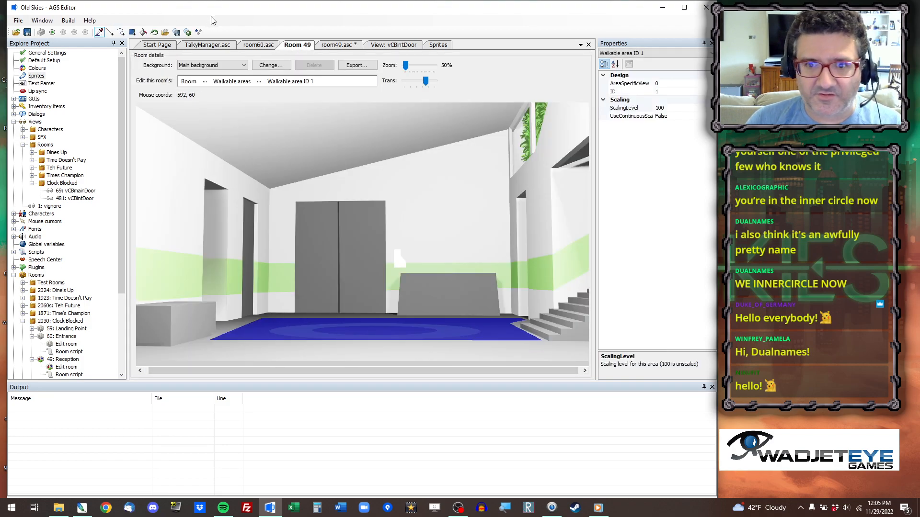
{"action": "left_click", "coordinate": [259, 45]}
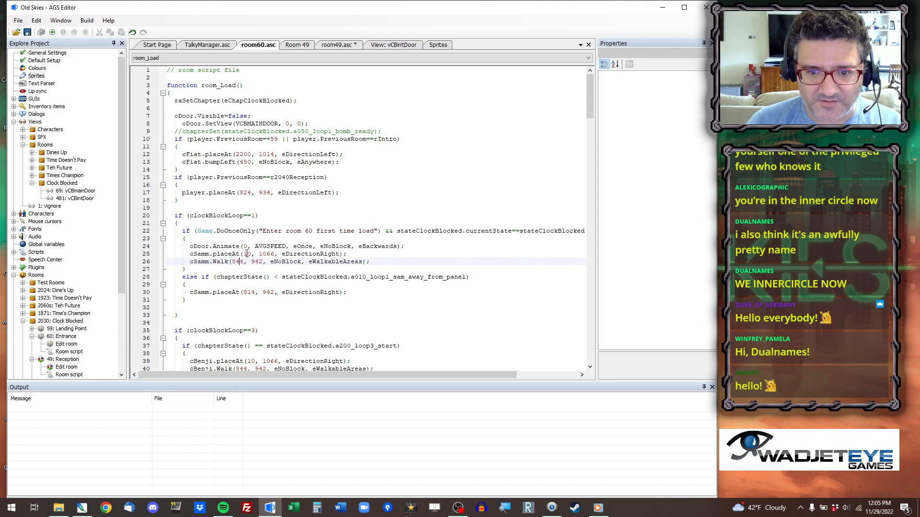
{"action": "left_click", "coordinate": [347, 44]}
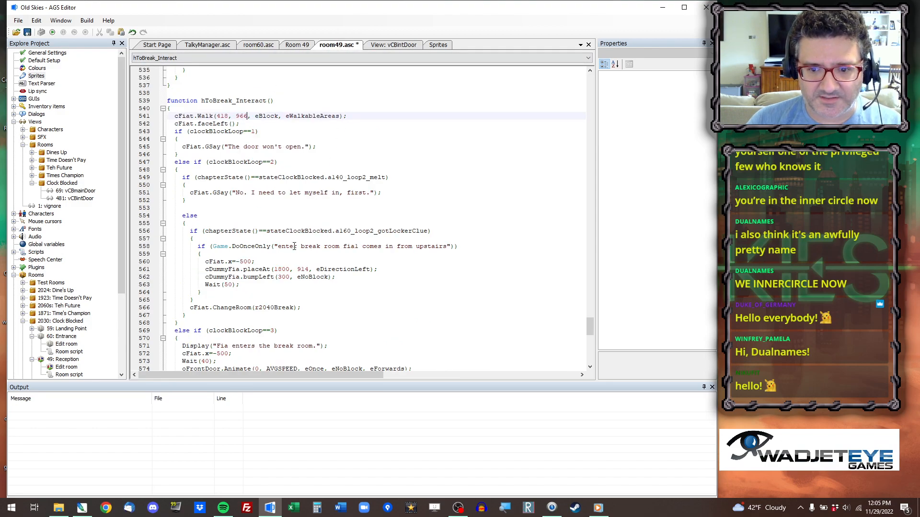
{"action": "left_click_drag", "start_coordinate": [273, 269], "coordinate": [309, 269]}
{"action": "type", "text": "1660, 982"}
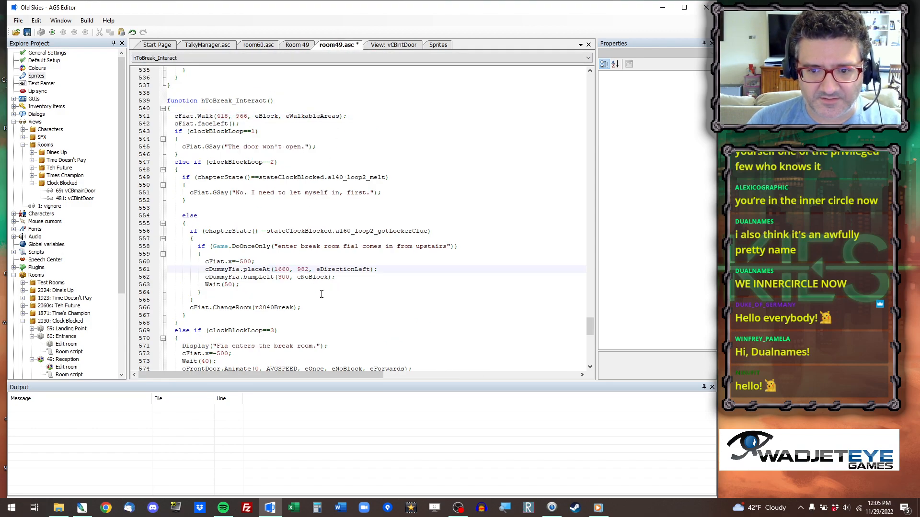
Copy the coordinates 866, 846 at Room 49's double door into cDummyFia.placeAt on line 575 in hToBreak_Interact's loop 3 branch.
{"action": "scroll", "coordinate": [268, 270], "scroll_direction": "down", "scroll_amount": 3}
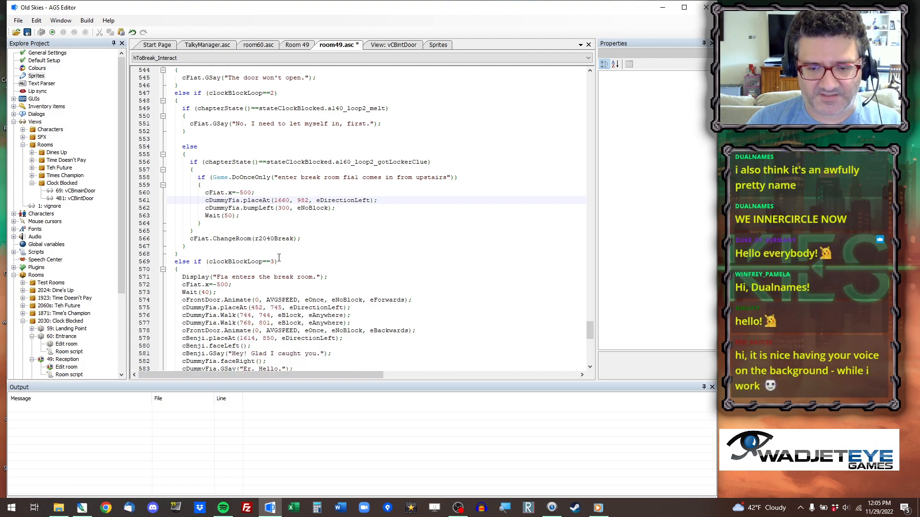
{"action": "scroll", "coordinate": [250, 284], "scroll_direction": "down", "scroll_amount": 1}
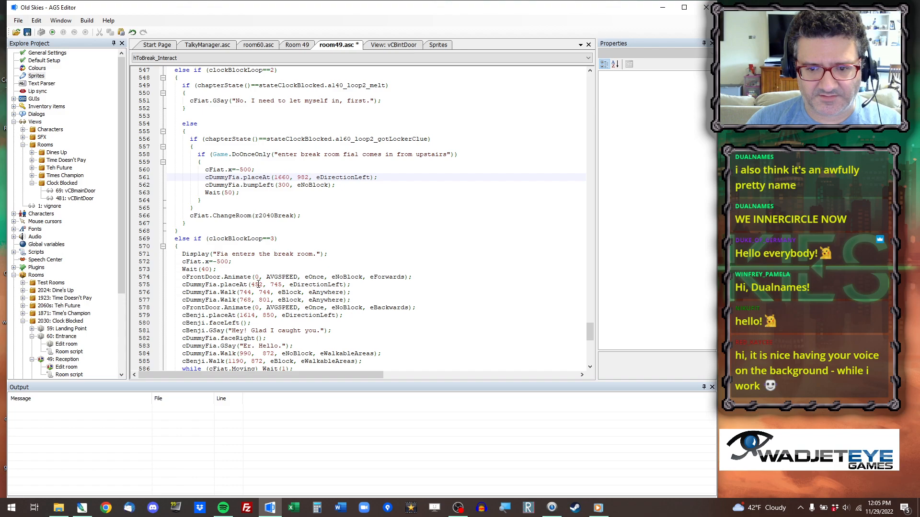
{"action": "left_click_drag", "start_coordinate": [251, 284], "coordinate": [281, 285]}
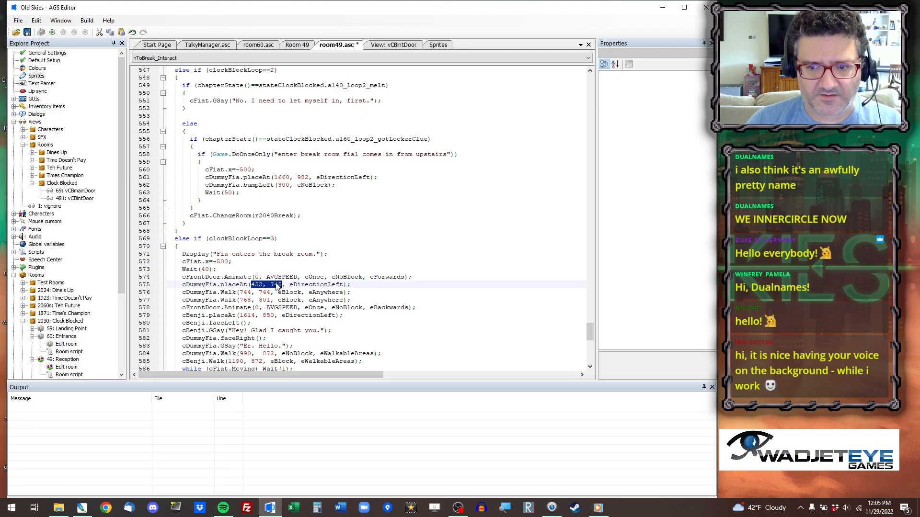
{"action": "left_click", "coordinate": [298, 45]}
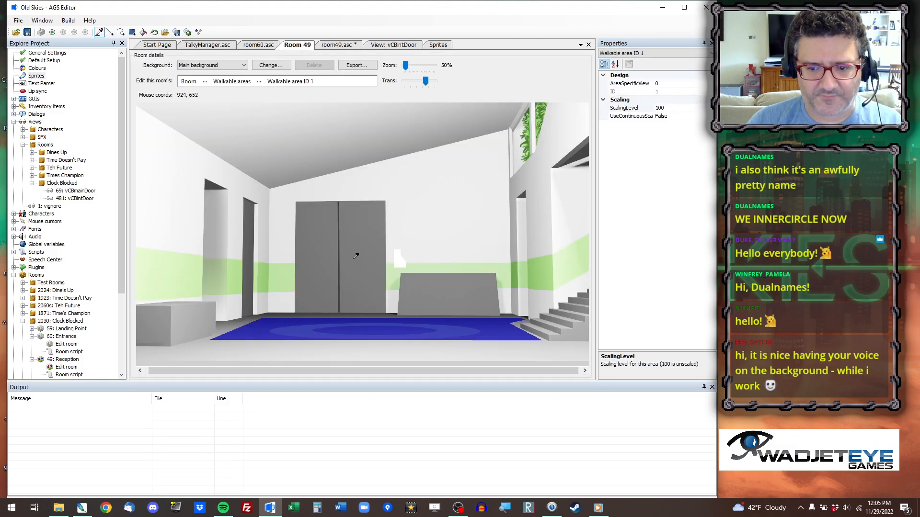
{"action": "right_click", "coordinate": [341, 305]}
{"action": "left_click", "coordinate": [359, 313]}
{"action": "left_click", "coordinate": [337, 45]}
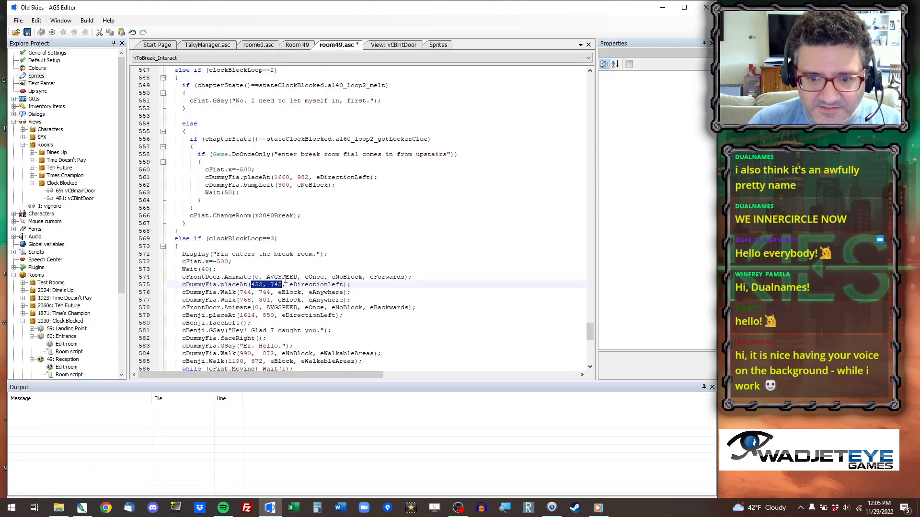
{"action": "triple_click", "coordinate": [259, 285]}
{"action": "triple_click", "coordinate": [259, 285]}
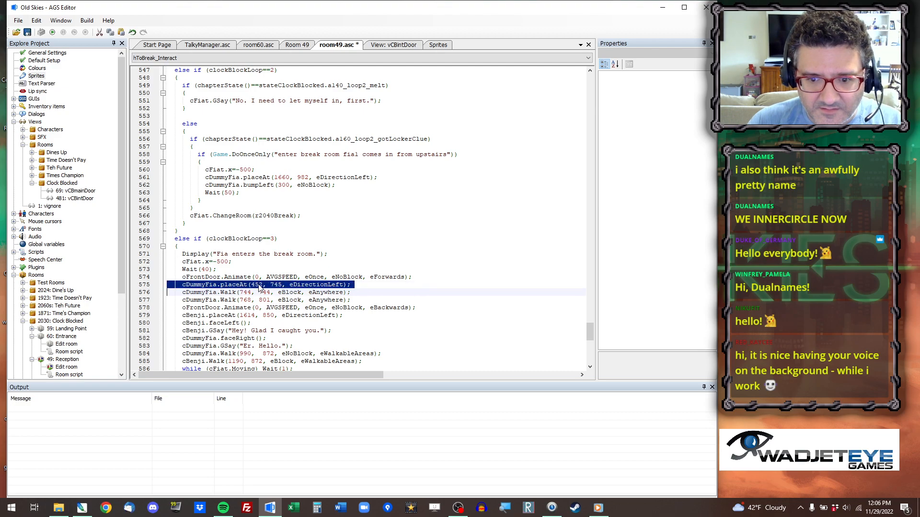
{"action": "left_click_drag", "start_coordinate": [251, 285], "coordinate": [276, 284]}
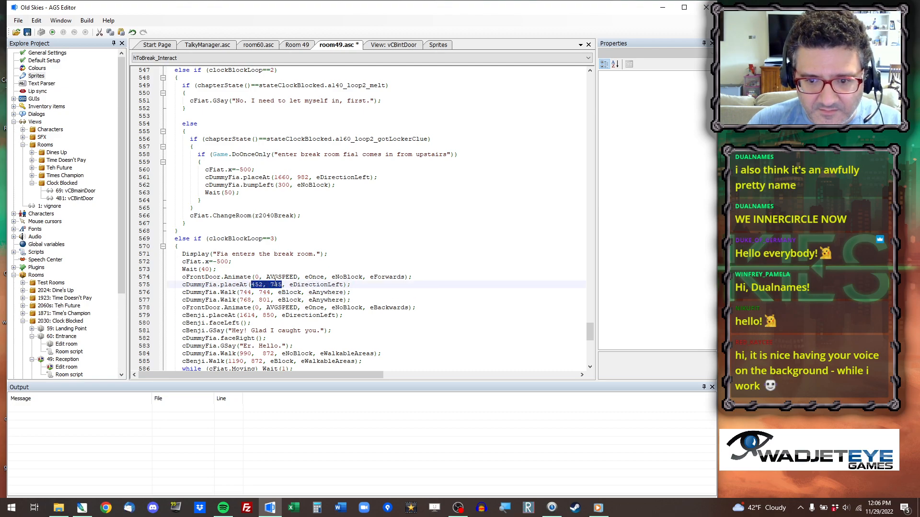
{"action": "type", "text": "866, 846"}
Move the cDummyFia.placeAt line above the forward oFrontDoor.Animate call in the loop 3 branch.
{"action": "left_click_drag", "start_coordinate": [353, 285], "coordinate": [167, 285]}
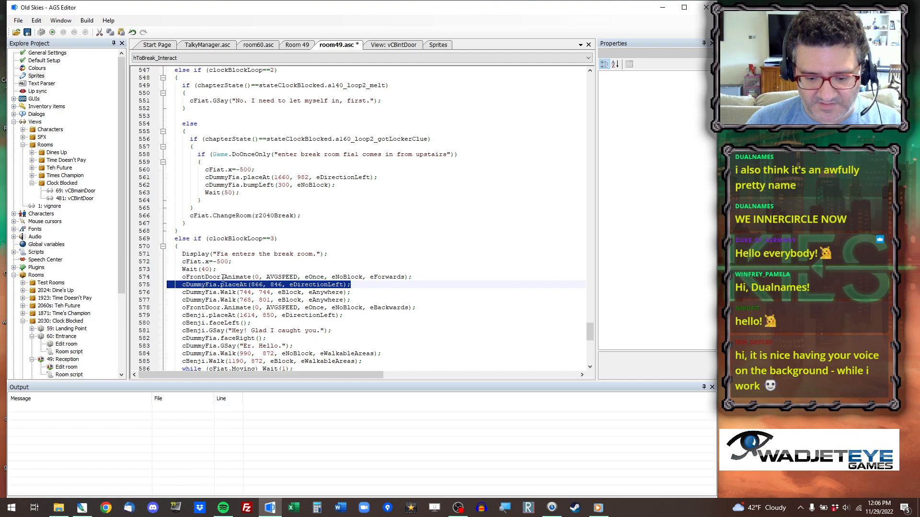
{"action": "key", "text": "ctrl+x"}
{"action": "key", "text": "Up"}
{"action": "key", "text": "Return"}
{"action": "key", "text": "Up"}
{"action": "key", "text": "ctrl+v"}
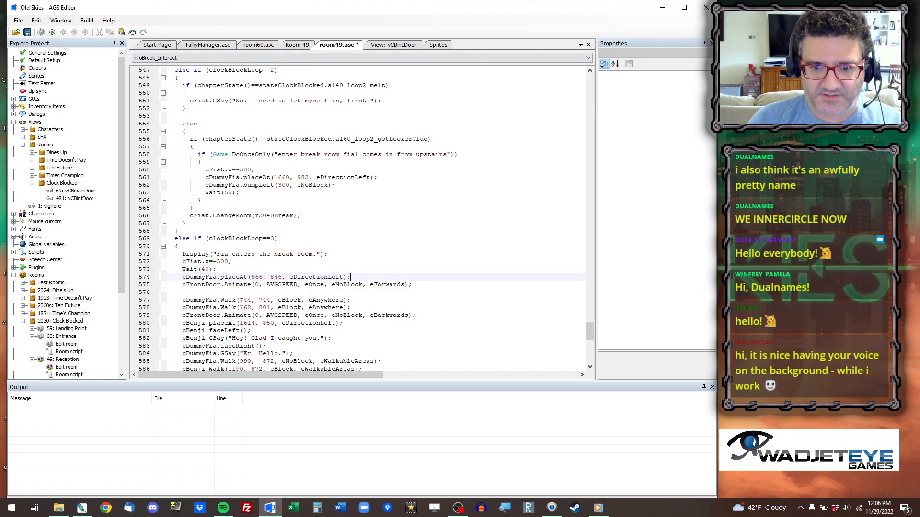
Replace the cDummyFia.Walk(744, 744) call on line 577 with bumpDown(90, eBlock, eAnywhere).
{"action": "left_click_drag", "start_coordinate": [221, 300], "coordinate": [353, 300]}
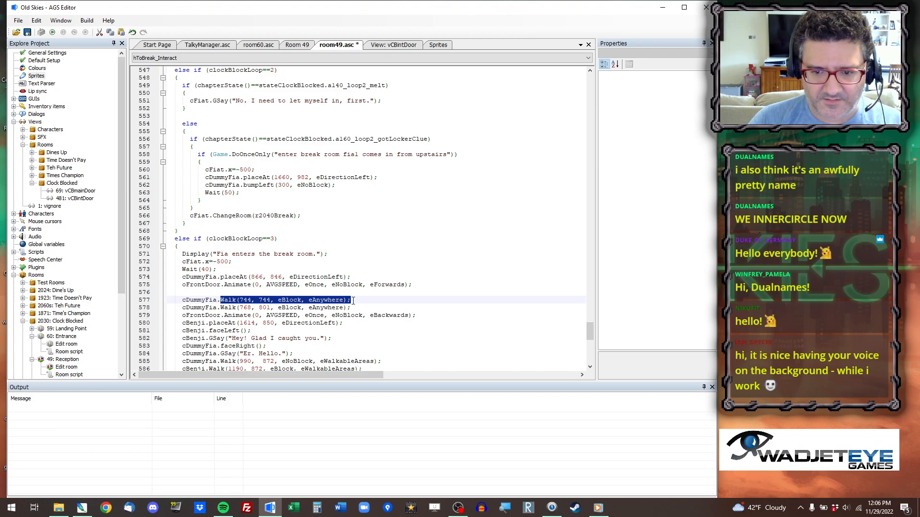
{"action": "type", "text": "b"}
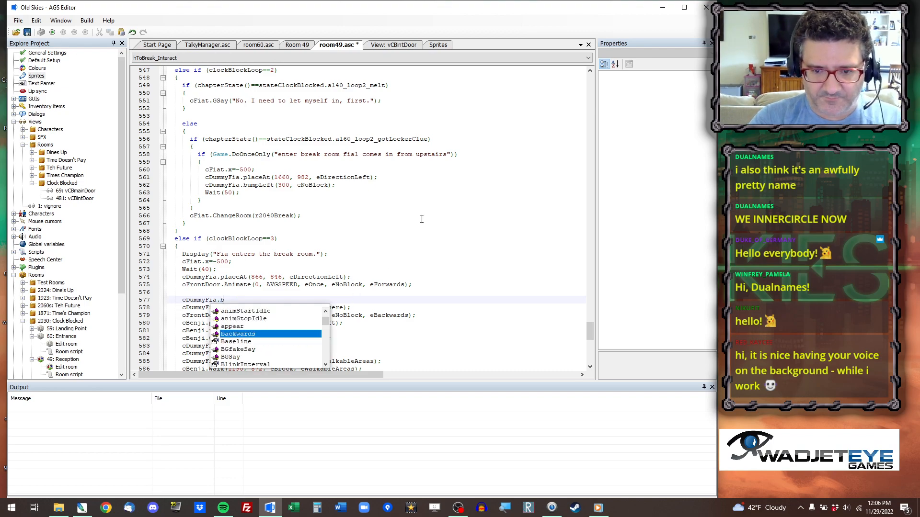
{"action": "type", "text": "umpDown("}
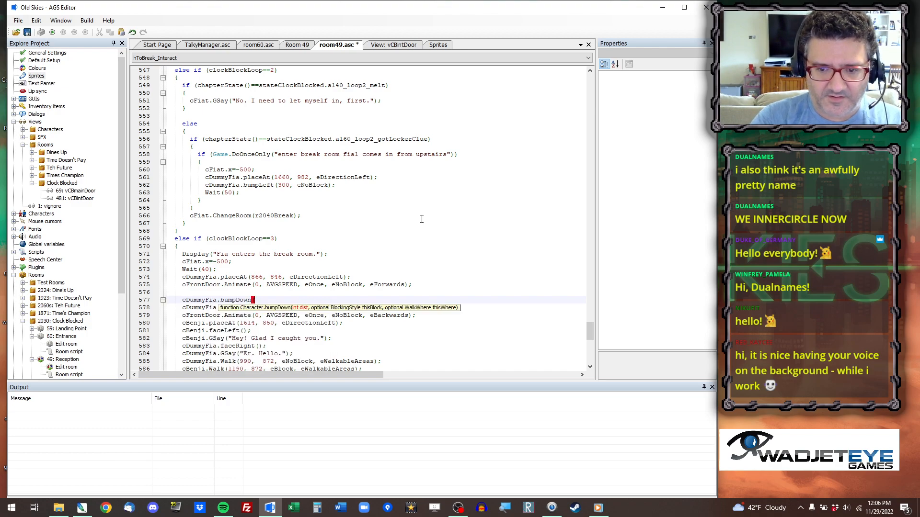
{"action": "type", "text": "90, eBlock, eAnywhere);"}
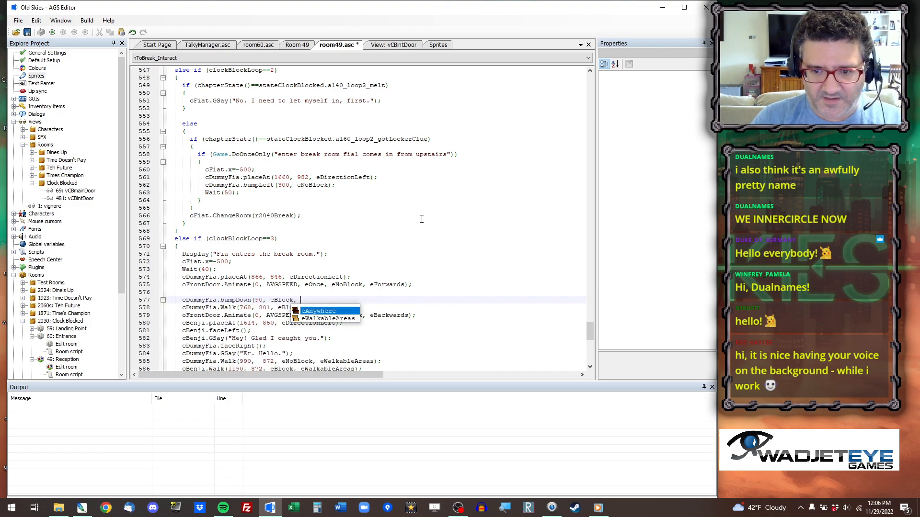
Delete the cDummyFia.Walk(768, 801, eBlock, eAnywhere) line above the backwards oFrontDoor.Animate call.
{"action": "key", "text": "Down"}
{"action": "key", "text": "End"}
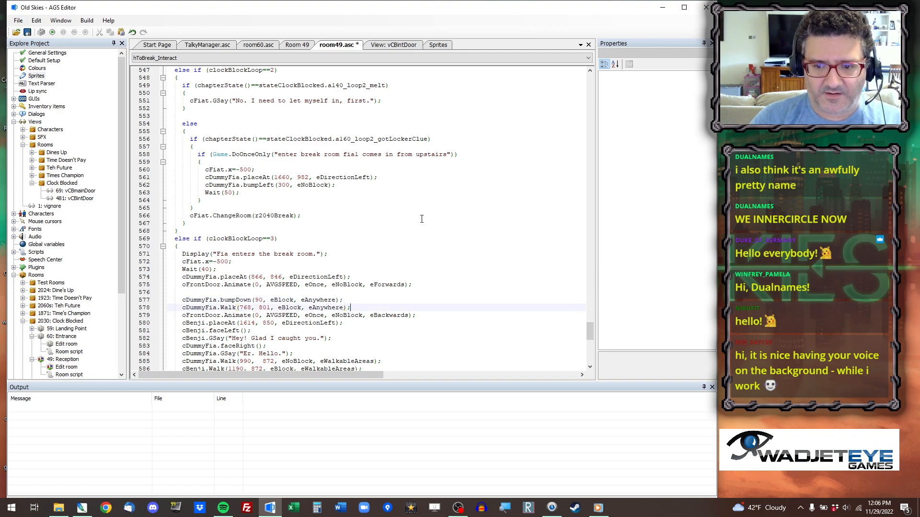
{"action": "key", "text": "shift+Home"}
{"action": "key", "text": "shift+Home"}
{"action": "key", "text": "BackSpace"}
{"action": "key", "text": "Delete"}
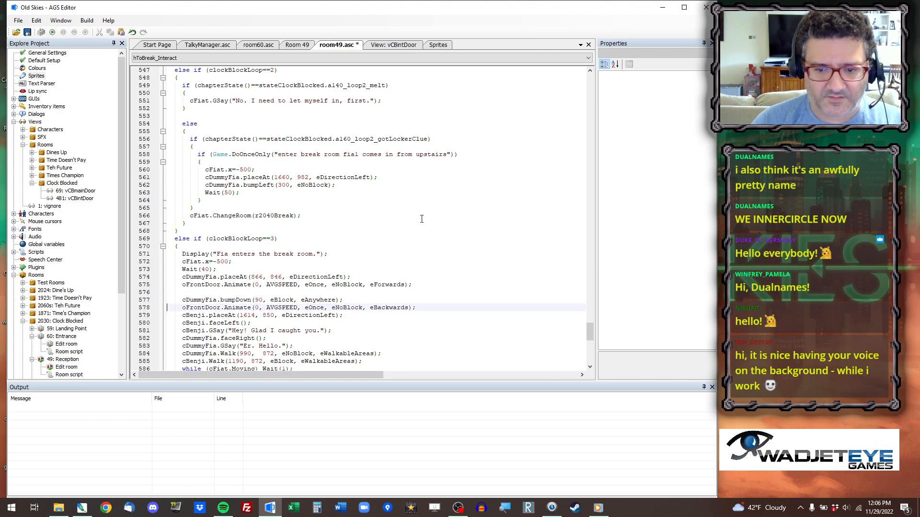
Set cBenji.placeAt on line 579 to the coordinates 1582, 908 taken from Room 49.
{"action": "left_click", "coordinate": [297, 45]}
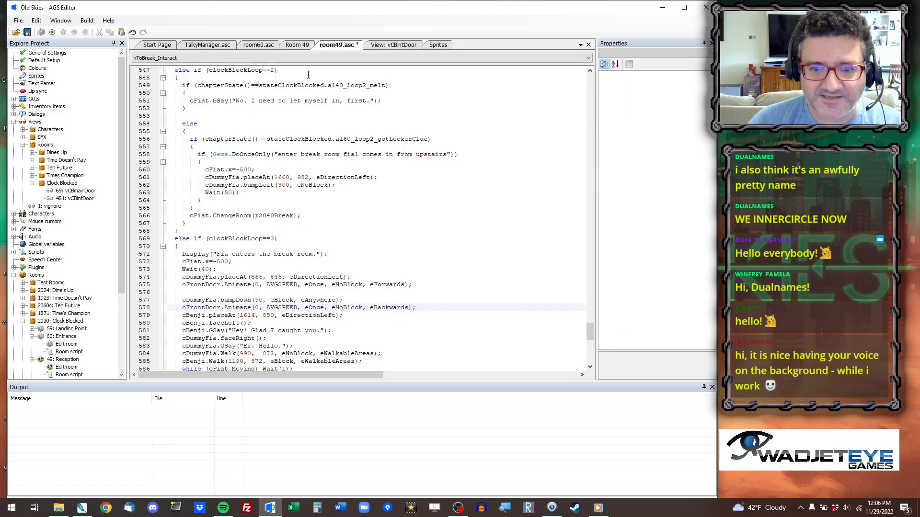
{"action": "left_click", "coordinate": [339, 45]}
{"action": "left_click_drag", "start_coordinate": [239, 315], "coordinate": [275, 316]}
{"action": "type", "text": "1582, 908"}
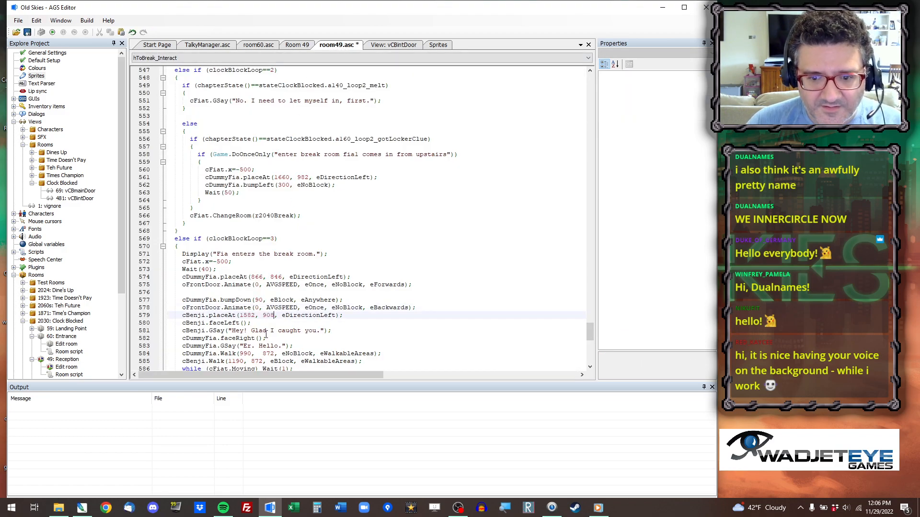
Try the coordinates 1582-250, 908 for cDummyFia.Walk on line 584, and undo the -250 offset.
{"action": "scroll", "coordinate": [236, 328], "scroll_direction": "down", "scroll_amount": 2}
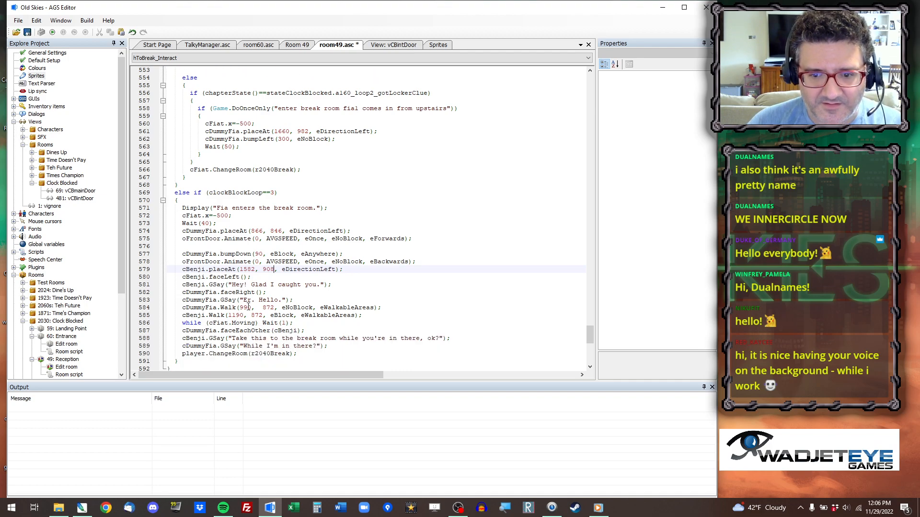
{"action": "left_click", "coordinate": [248, 308]}
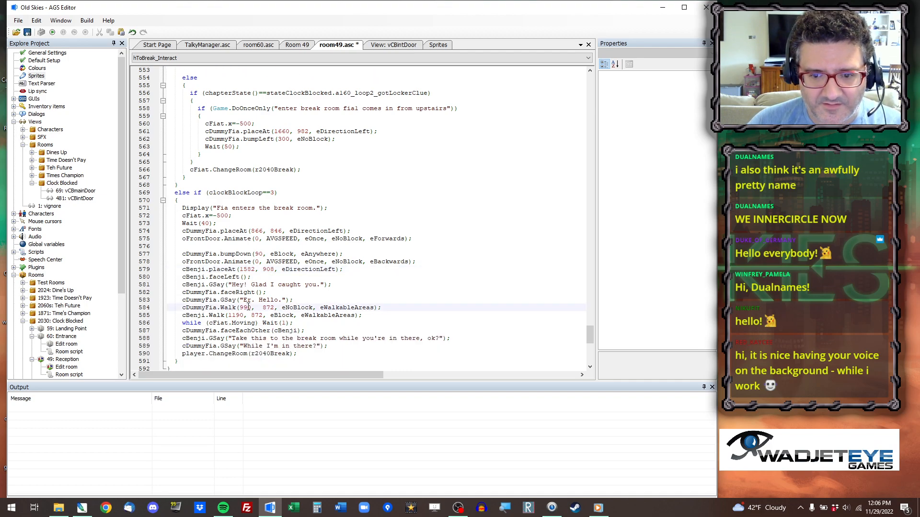
{"action": "left_click_drag", "start_coordinate": [249, 307], "coordinate": [269, 309]}
{"action": "key", "text": "ctrl+v"}
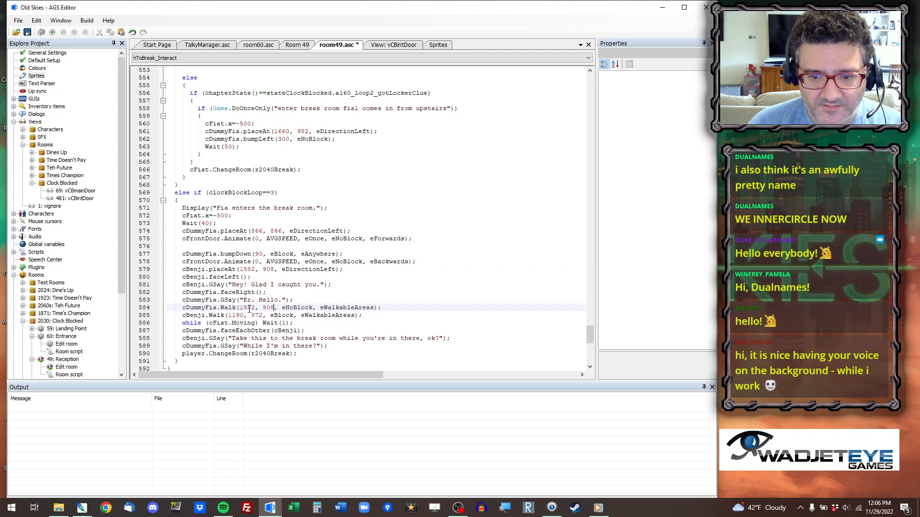
{"action": "left_click", "coordinate": [255, 307]}
{"action": "type", "text": "-250"}
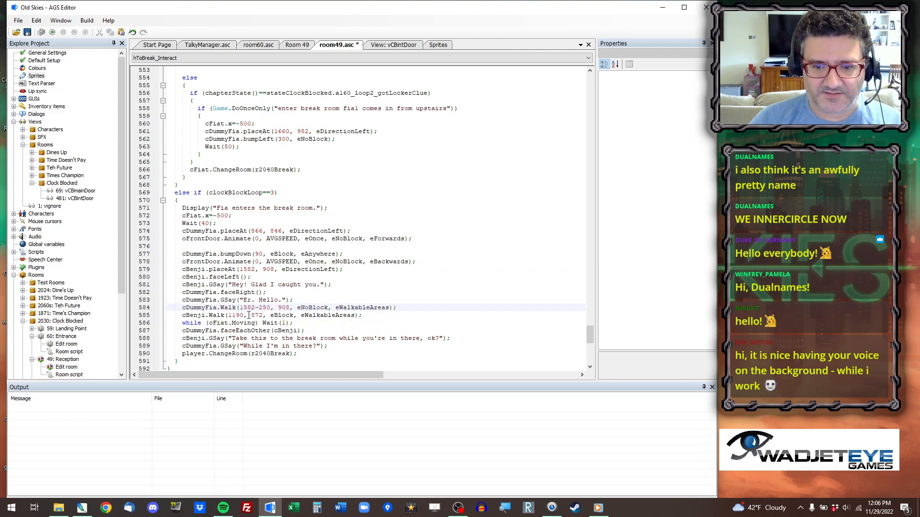
{"action": "key", "text": "ctrl+z"}
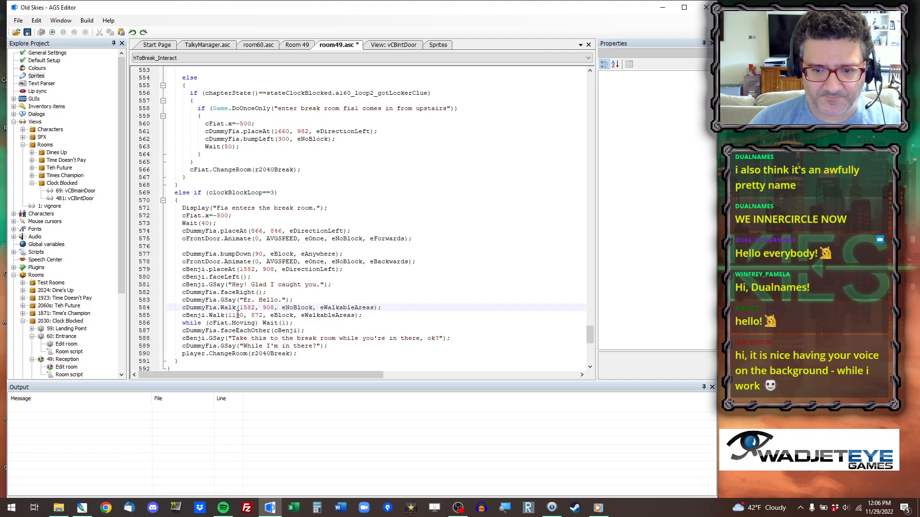
Copy the Room 49 coordinates 1342, 912 into cBenji.Walk on line 585, and set cDummyFia.Walk on line 584 to 1342-250, 912.
{"action": "left_click", "coordinate": [297, 45]}
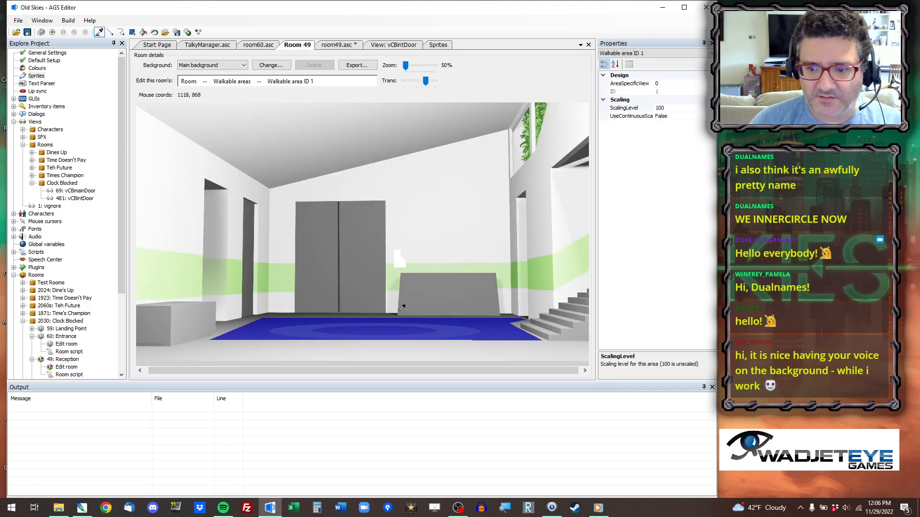
{"action": "right_click", "coordinate": [455, 319]}
{"action": "left_click", "coordinate": [490, 329]}
{"action": "left_click", "coordinate": [337, 45]}
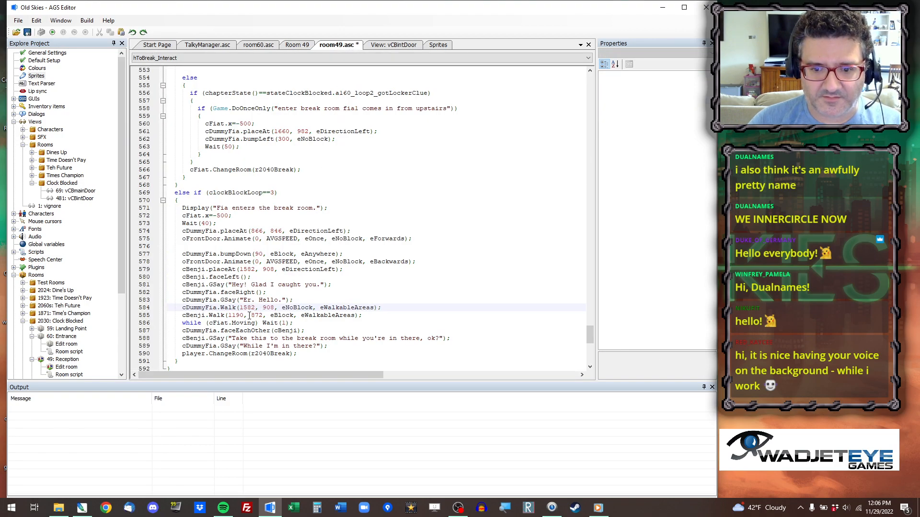
{"action": "left_click_drag", "start_coordinate": [228, 317], "coordinate": [263, 307]}
{"action": "key", "text": "ctrl+v"}
{"action": "key", "text": "ctrl+v"}
{"action": "left_click", "coordinate": [255, 306]}
{"action": "type", "text": "-250"}
Copy the coordinates 546, 912 near the narrow left door in Room 49 into cFiat.Walk in hToCassie_Interact.
{"action": "scroll", "coordinate": [266, 284], "scroll_direction": "down", "scroll_amount": 4}
{"action": "scroll", "coordinate": [266, 284], "scroll_direction": "down", "scroll_amount": 2}
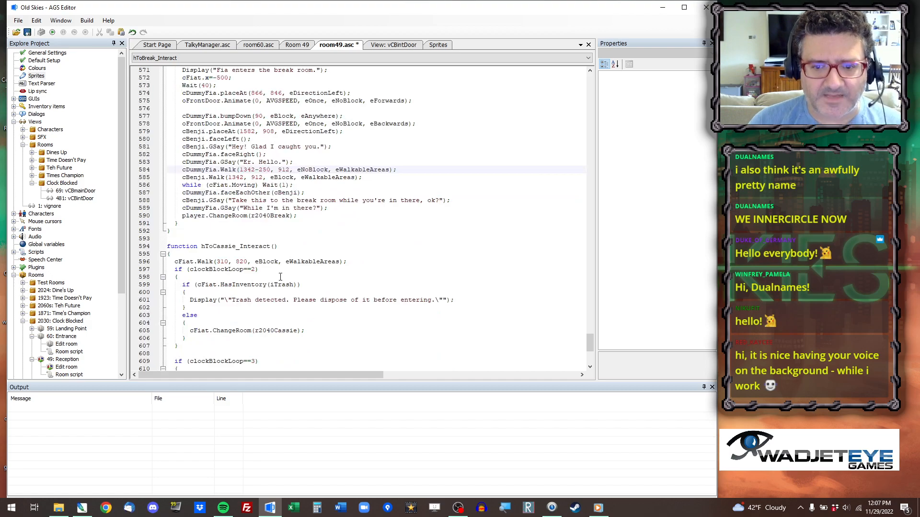
{"action": "left_click", "coordinate": [297, 45]}
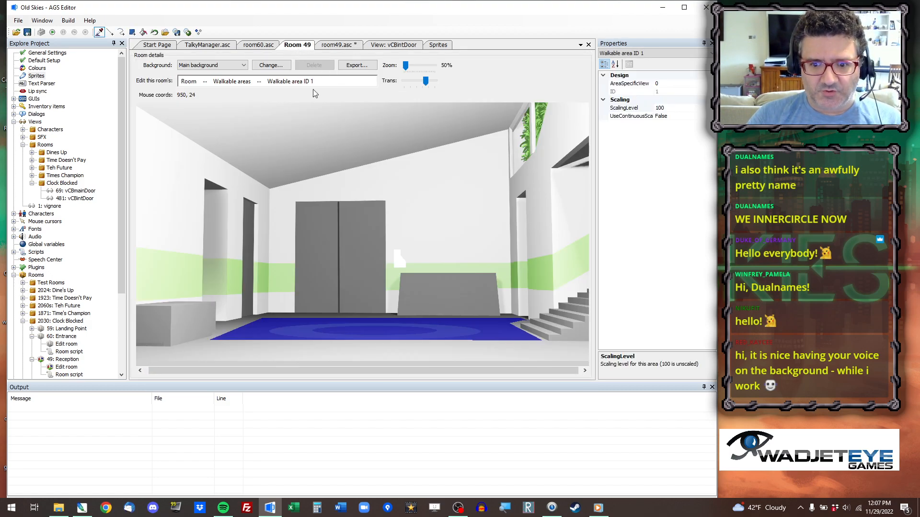
{"action": "right_click", "coordinate": [265, 319]}
{"action": "left_click", "coordinate": [277, 332]}
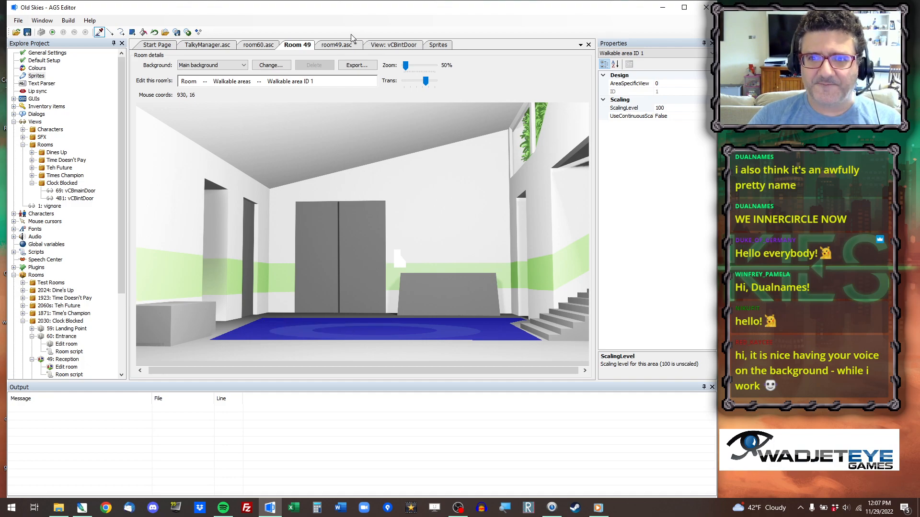
{"action": "left_click", "coordinate": [343, 46]}
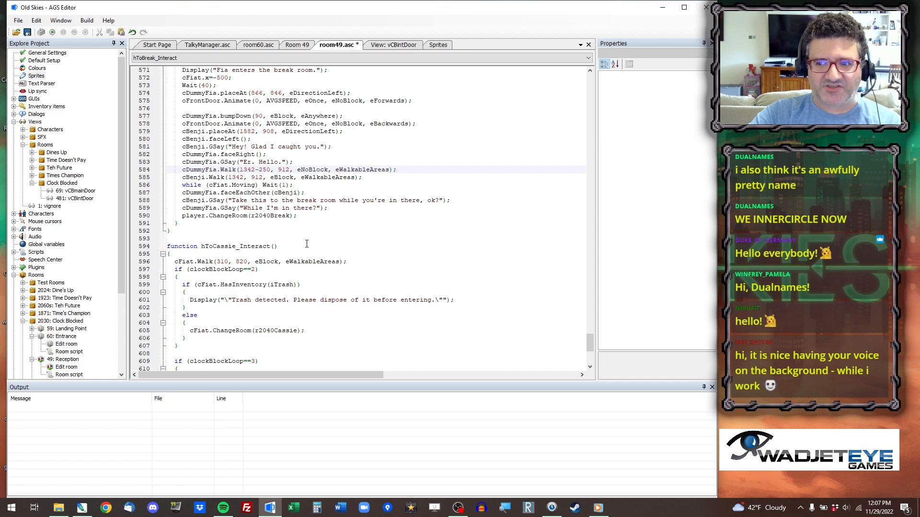
{"action": "scroll", "coordinate": [244, 248], "scroll_direction": "down", "scroll_amount": 1}
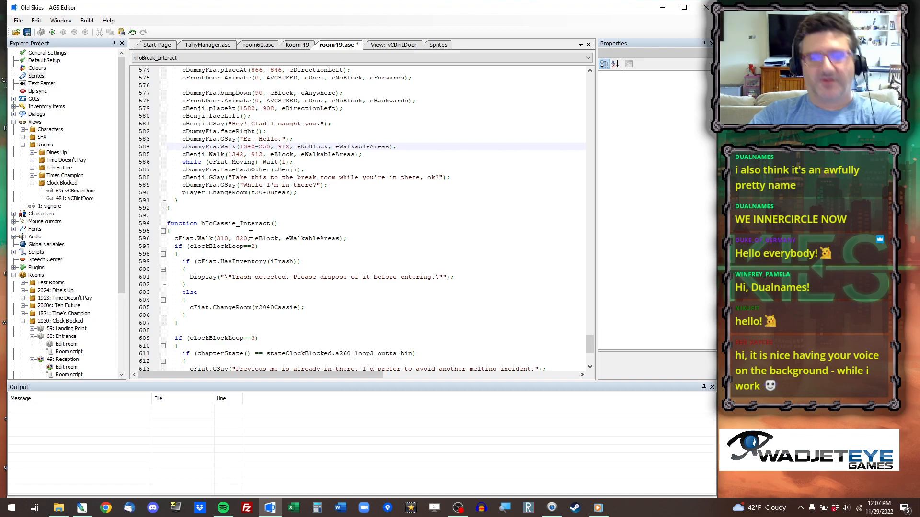
{"action": "double_click", "coordinate": [227, 239]}
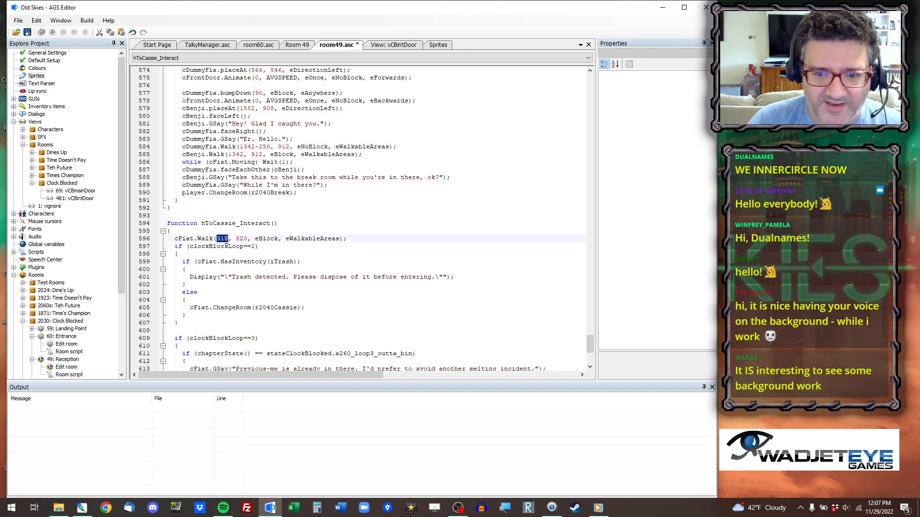
Set cFiat.Walk in hToFarm_Interact to the coordinates 1606, 908 copied from beside the stairs in Room 49.
{"action": "scroll", "coordinate": [246, 239], "scroll_direction": "down", "scroll_amount": 6}
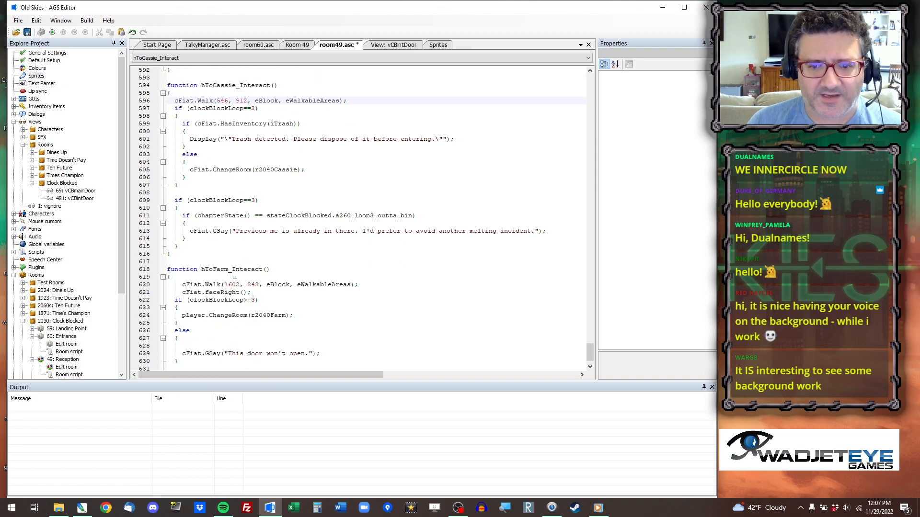
{"action": "left_click", "coordinate": [304, 46]}
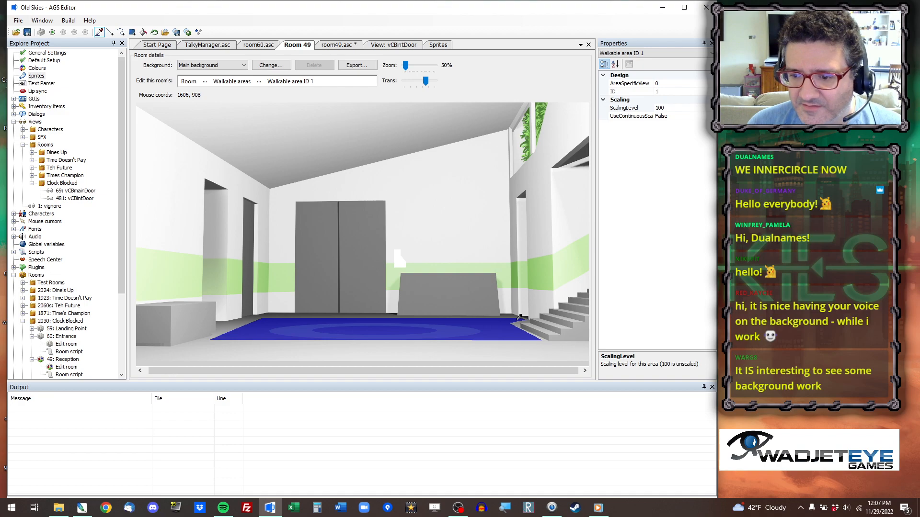
{"action": "left_click", "coordinate": [346, 47]}
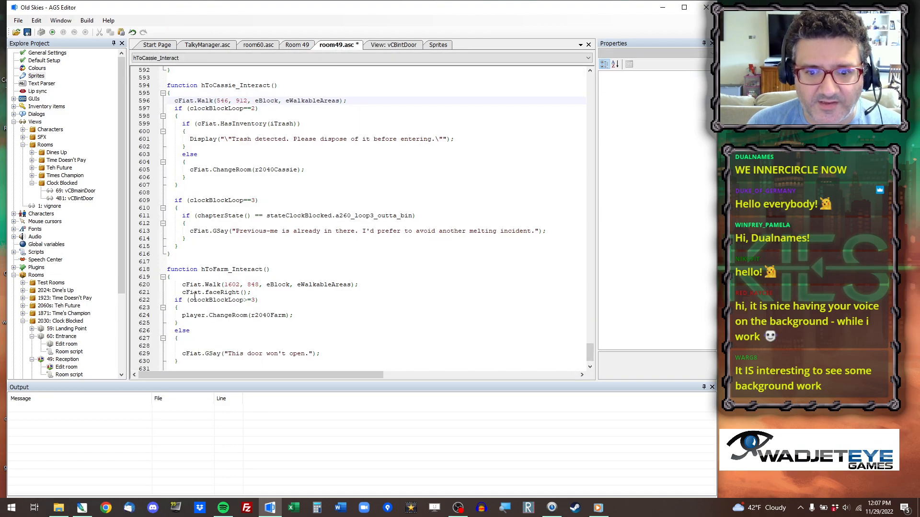
{"action": "double_click", "coordinate": [233, 285]}
{"action": "type", "text": "1606, 908"}
{"action": "scroll", "coordinate": [253, 285], "scroll_direction": "down", "scroll_amount": 1}
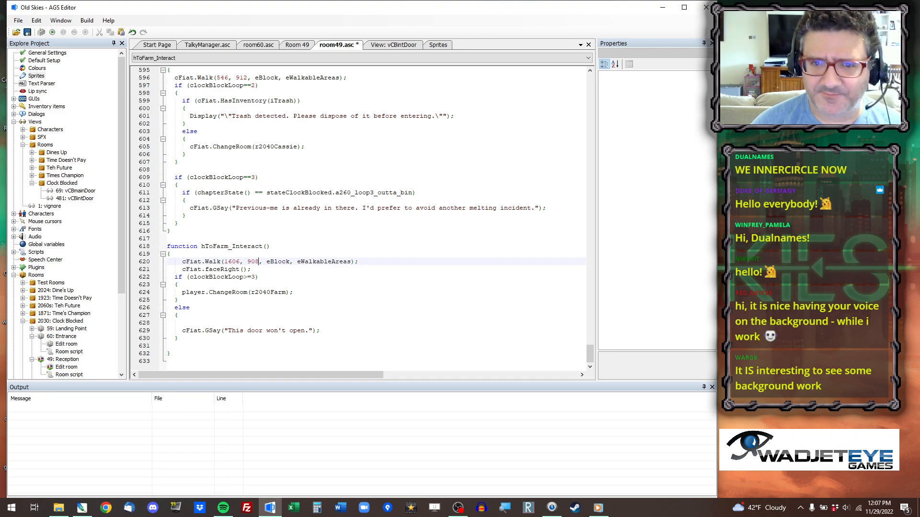
Run the game and teleport from the title screen to the Reception room.
{"action": "left_click", "coordinate": [52, 32]}
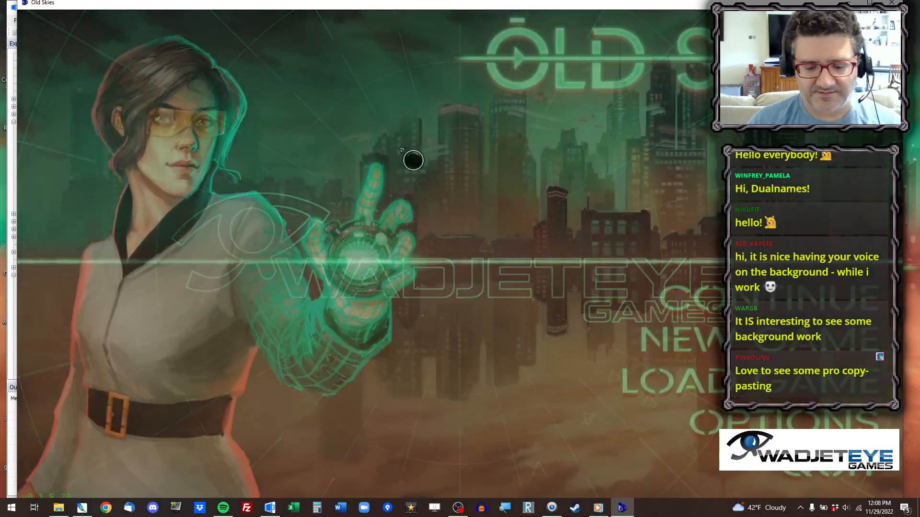
{"action": "key", "text": "ctrl+x"}
{"action": "type", "text": "40"}
{"action": "key", "text": "Return"}
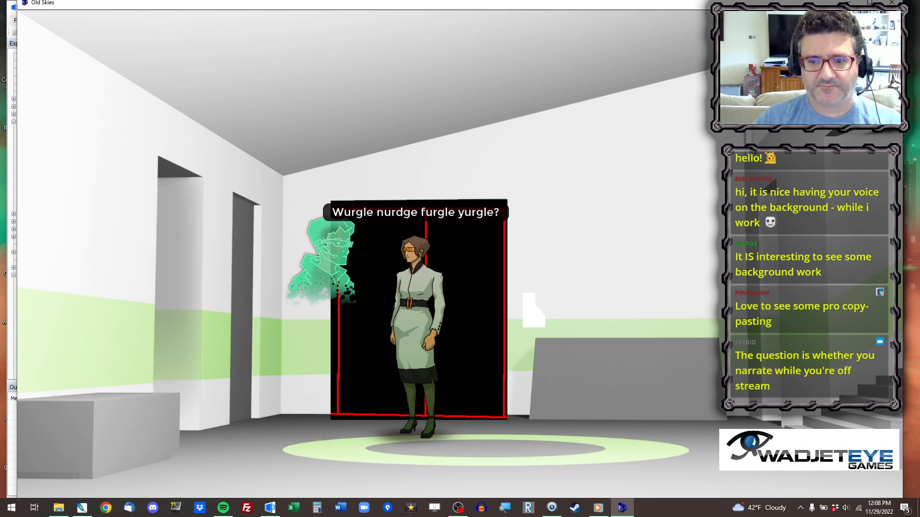
Test the reworked walk targets in the running game on the Reception floor, the break room door and the main office door.
{"action": "left_click", "coordinate": [682, 479]}
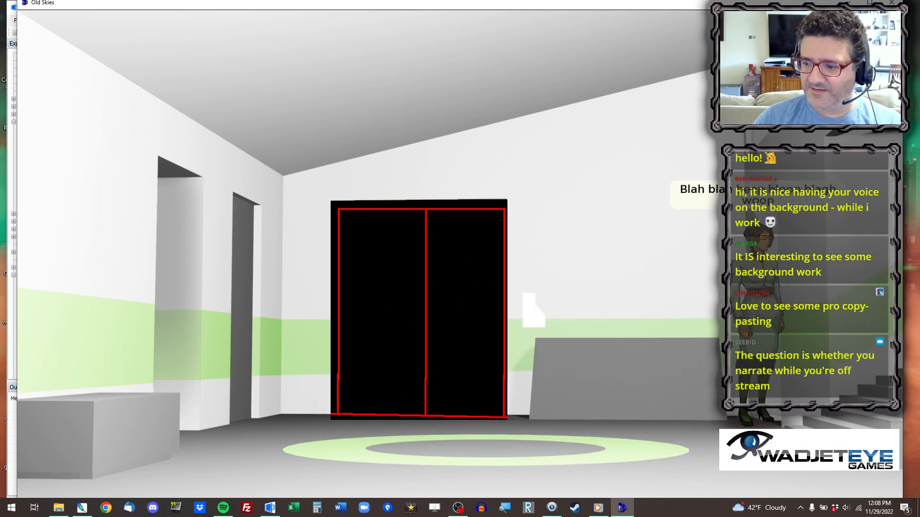
{"action": "left_click", "coordinate": [483, 481]}
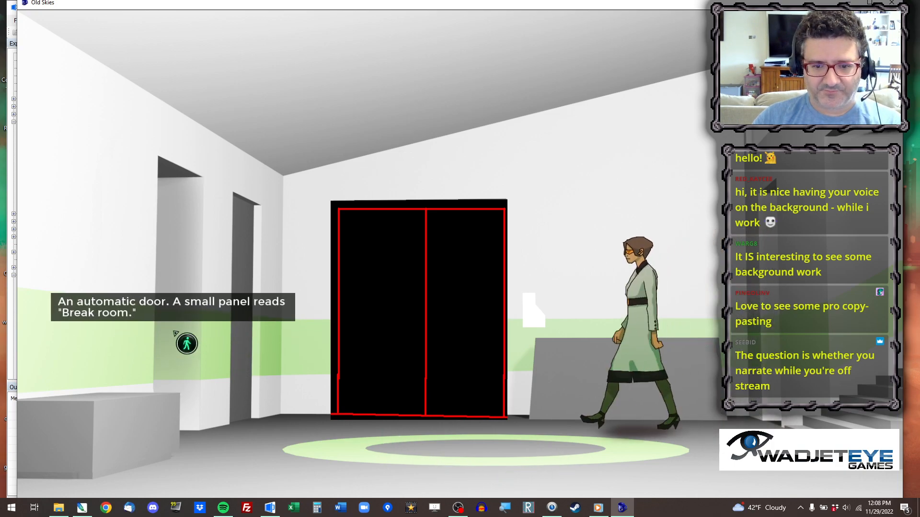
{"action": "left_click", "coordinate": [172, 331]}
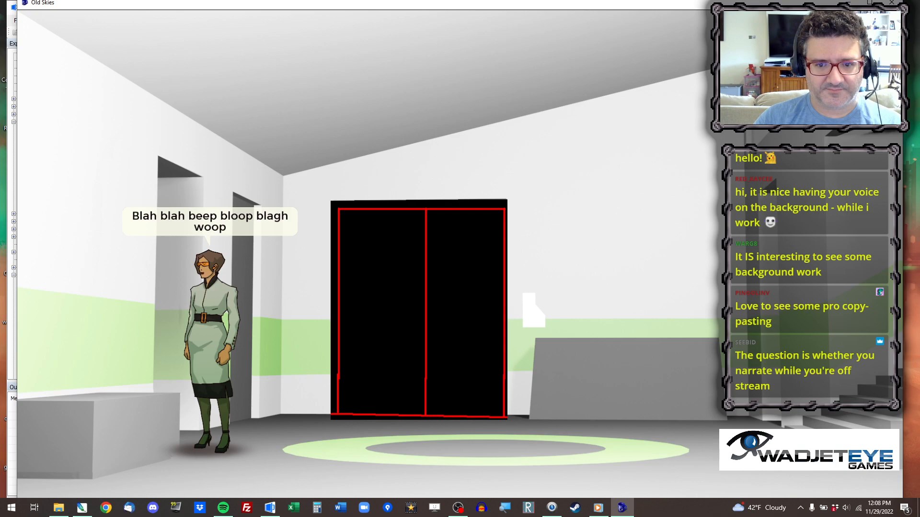
{"action": "left_click", "coordinate": [273, 356]}
{"action": "left_click", "coordinate": [248, 327]}
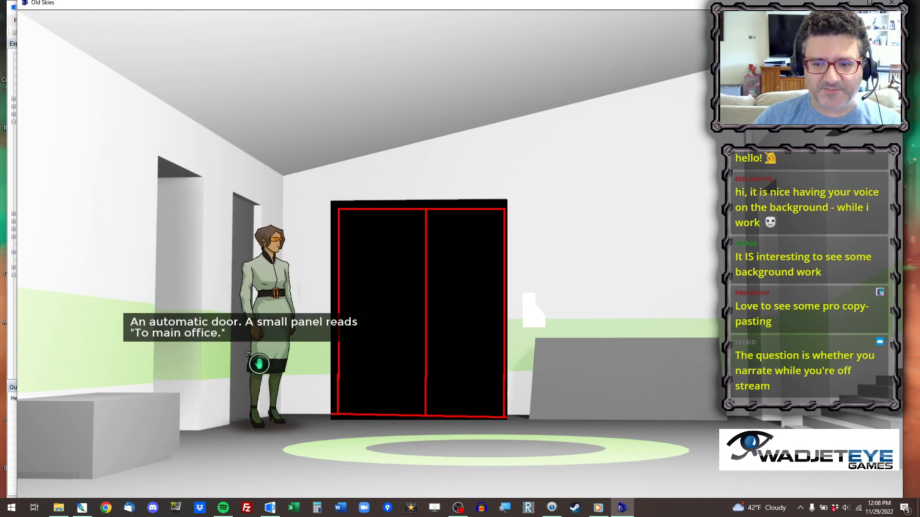
Test the character's walk targets at the front door, the grey block beside it and the staircase.
{"action": "left_click", "coordinate": [540, 439]}
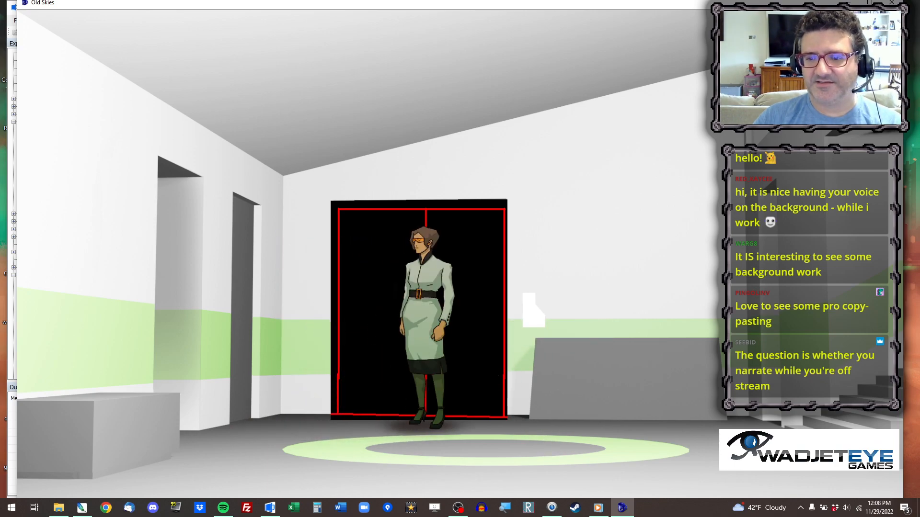
{"action": "left_click", "coordinate": [505, 409]}
{"action": "mouse_move", "coordinate": [136, 52]}
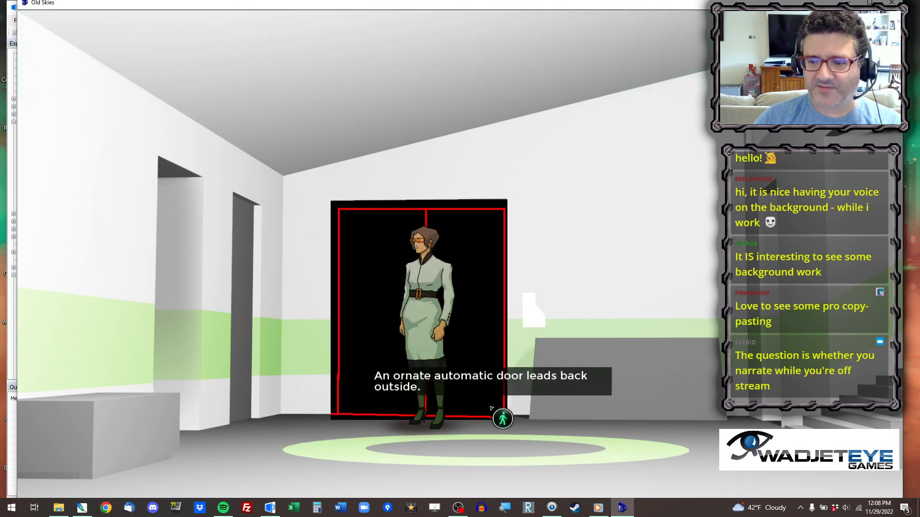
{"action": "left_click", "coordinate": [579, 388]}
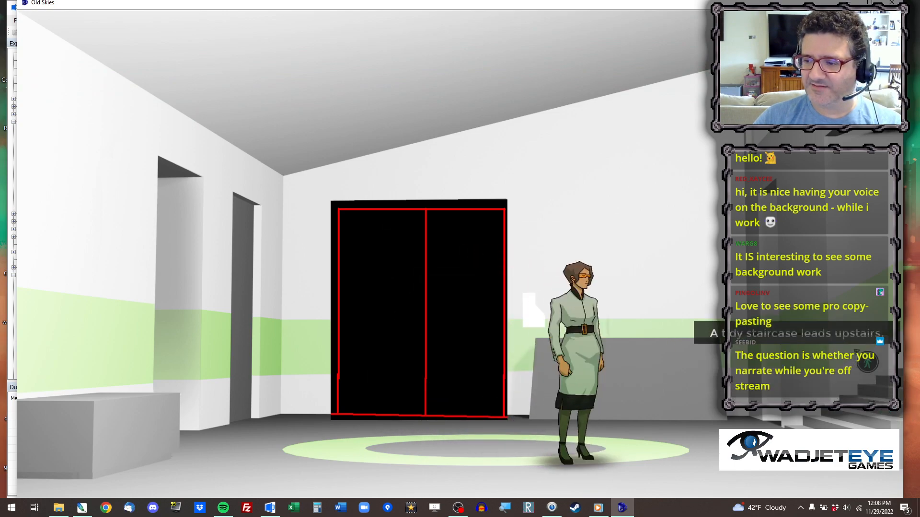
{"action": "left_click", "coordinate": [867, 370]}
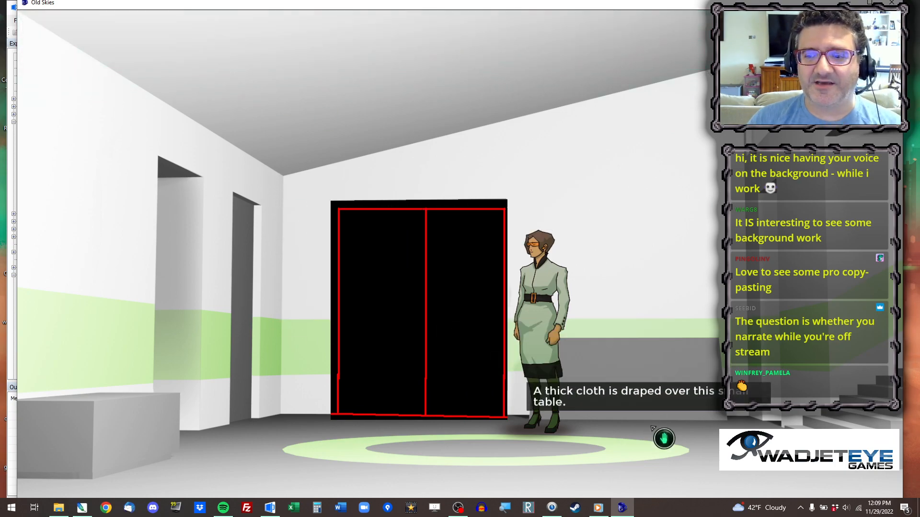
Close the running game and add cFiat.AddInventory(iKeycard); after clockBlockLoop=1; in room_Load of room49.asc.
{"action": "left_click", "coordinate": [653, 446]}
{"action": "left_click", "coordinate": [891, 3]}
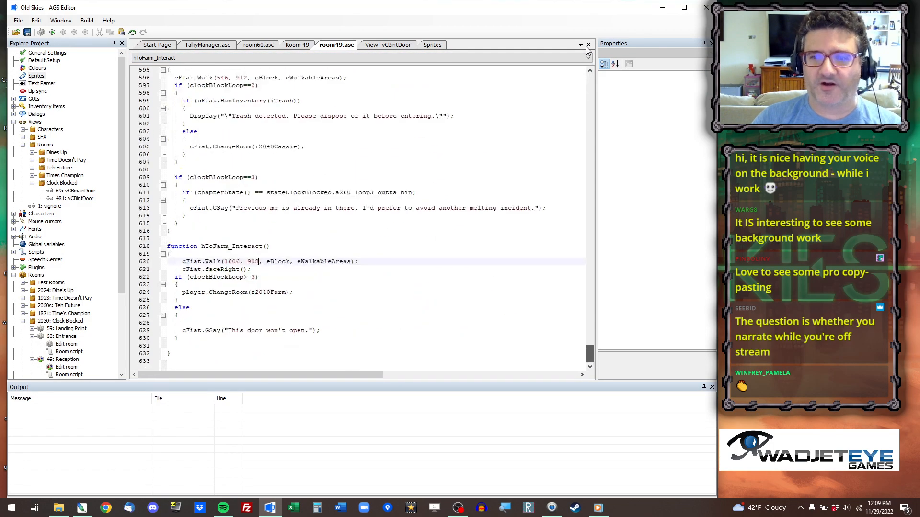
{"action": "left_click_drag", "start_coordinate": [593, 359], "coordinate": [593, 56]}
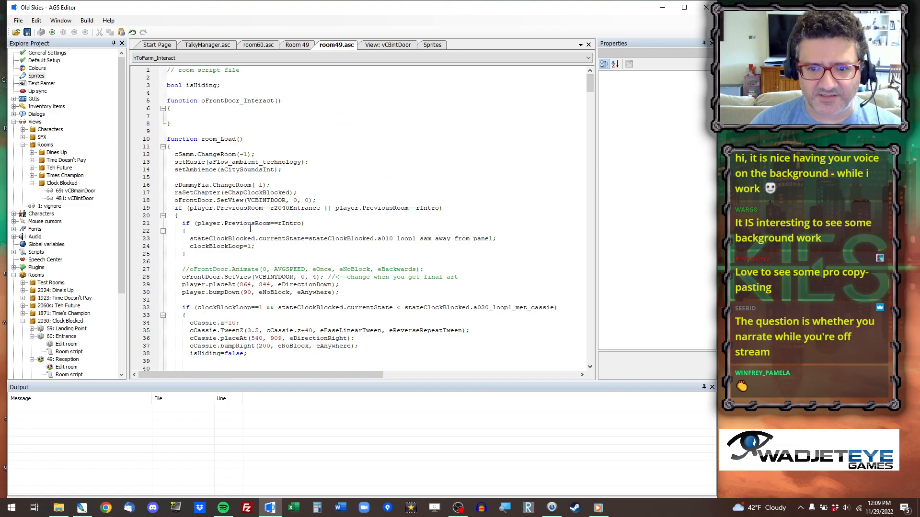
{"action": "left_click", "coordinate": [261, 246]}
{"action": "key", "text": "Return"}
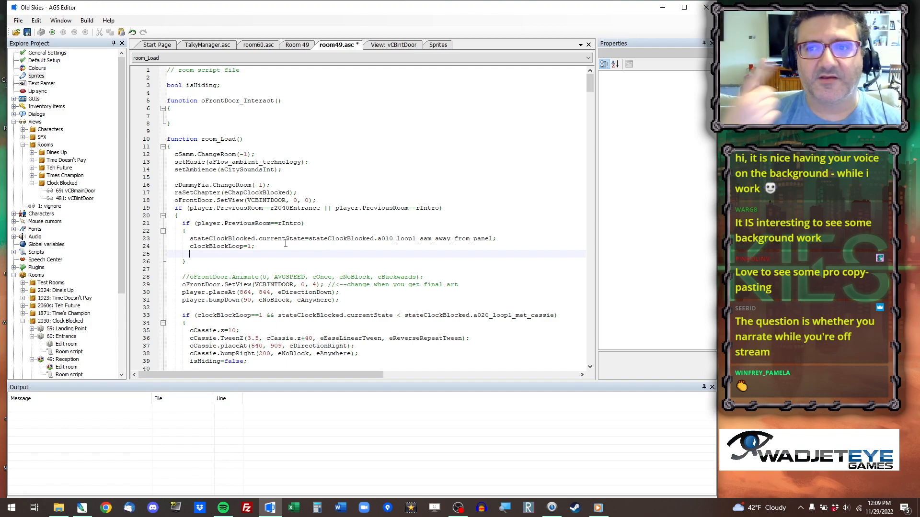
{"action": "type", "text": "cFiat.adin("}
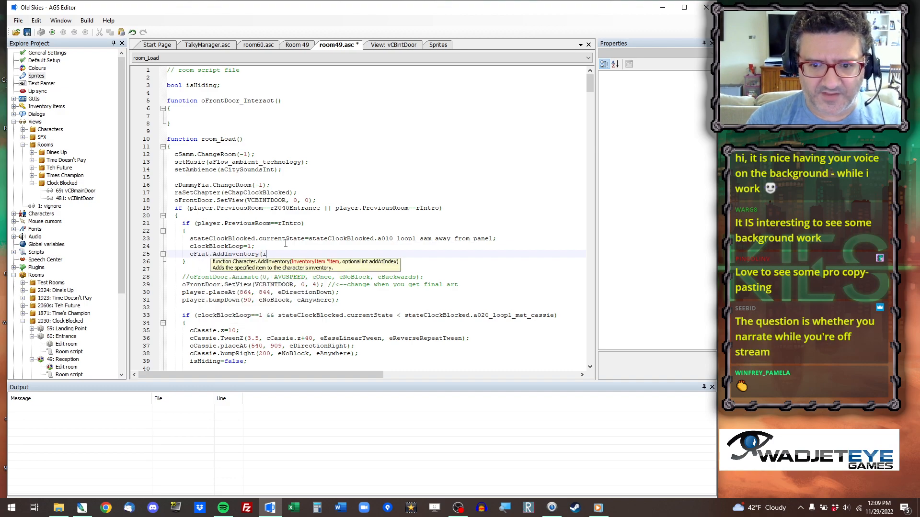
{"action": "type", "text": "ip"}
{"action": "key", "text": "BackSpace"}
{"action": "type", "text": "card"}
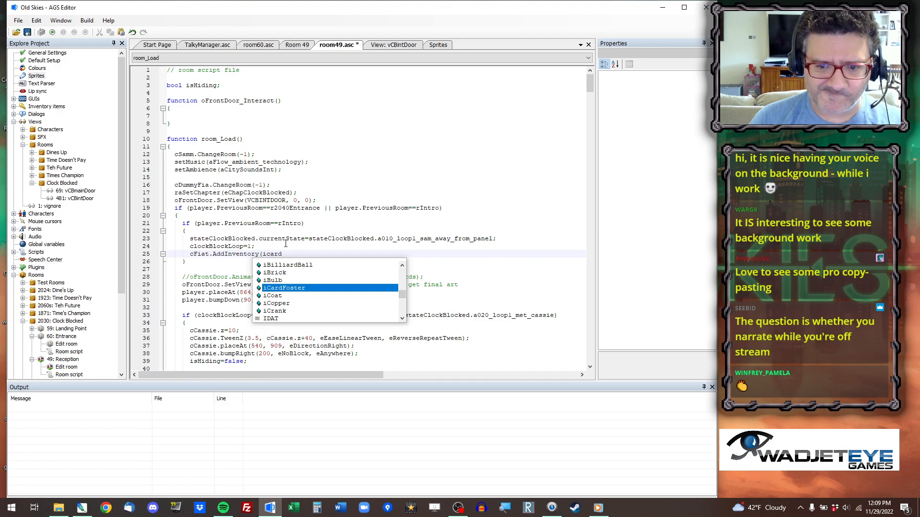
{"action": "key", "text": "BackSpace"}
{"action": "key", "text": "BackSpace"}
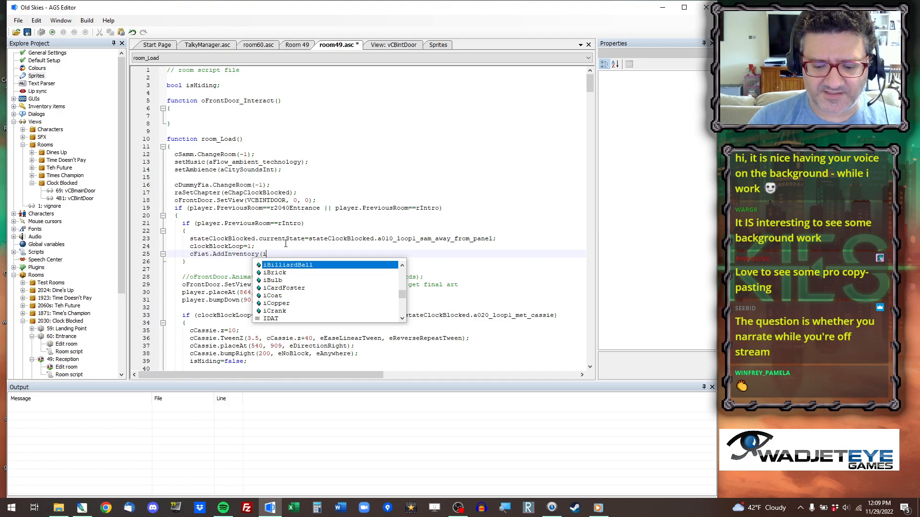
{"action": "type", "text": "lea"}
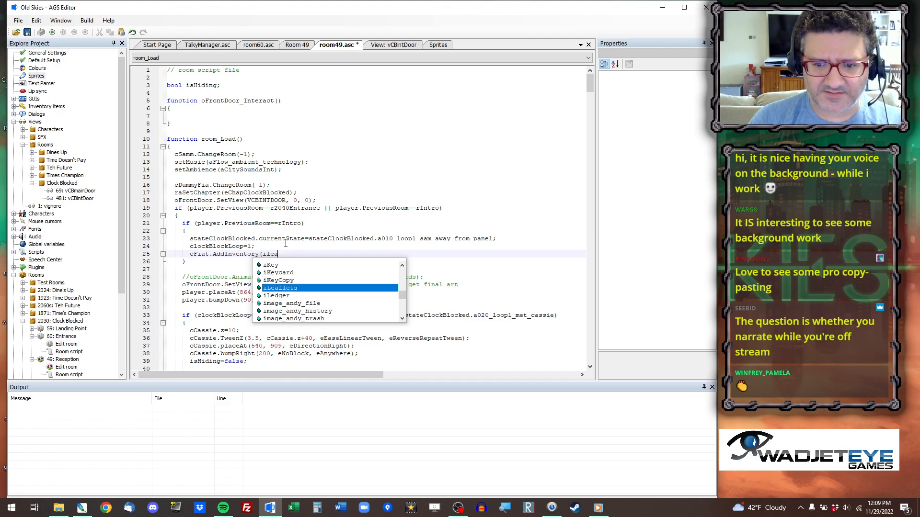
{"action": "key", "text": "Up"}
{"action": "key", "text": "Up"}
{"action": "key", "text": "Return"}
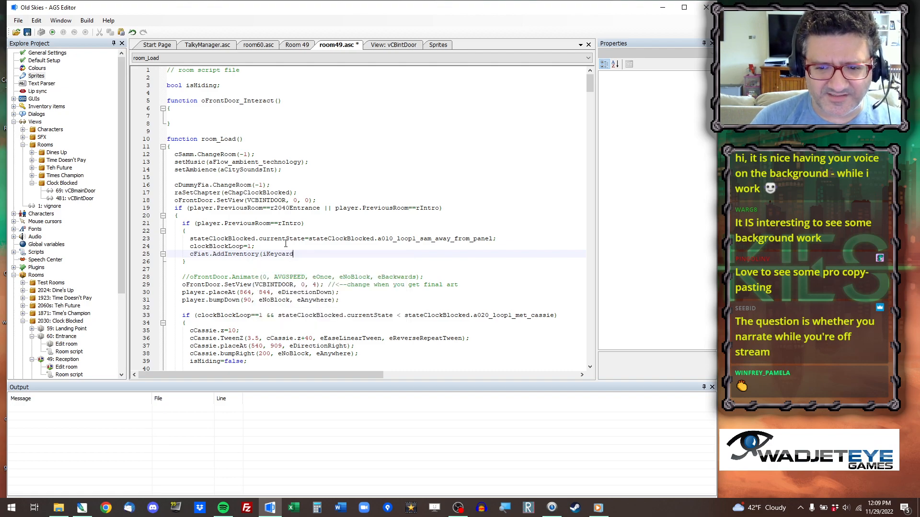
Run the game and teleport from the title screen to the Reception room.
{"action": "left_click", "coordinate": [53, 32]}
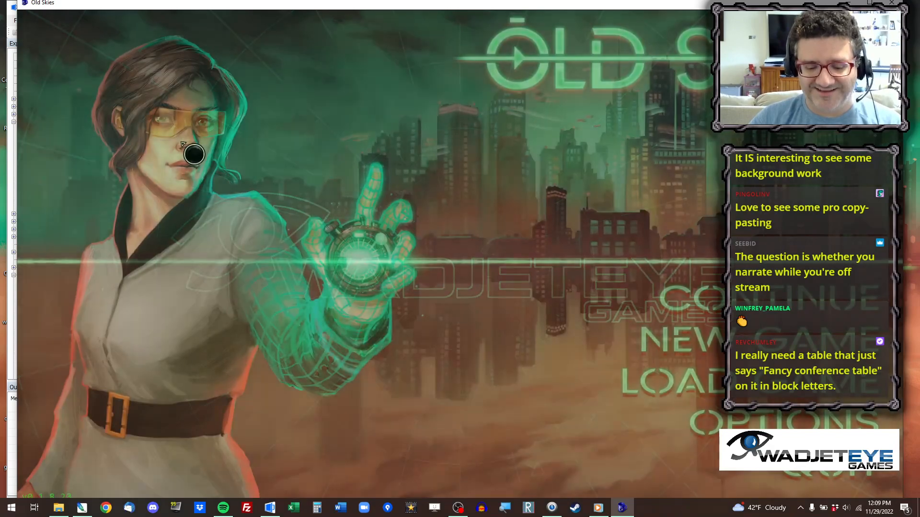
{"action": "key", "text": "ctrl+x"}
{"action": "type", "text": "40"}
{"action": "key", "text": "Return"}
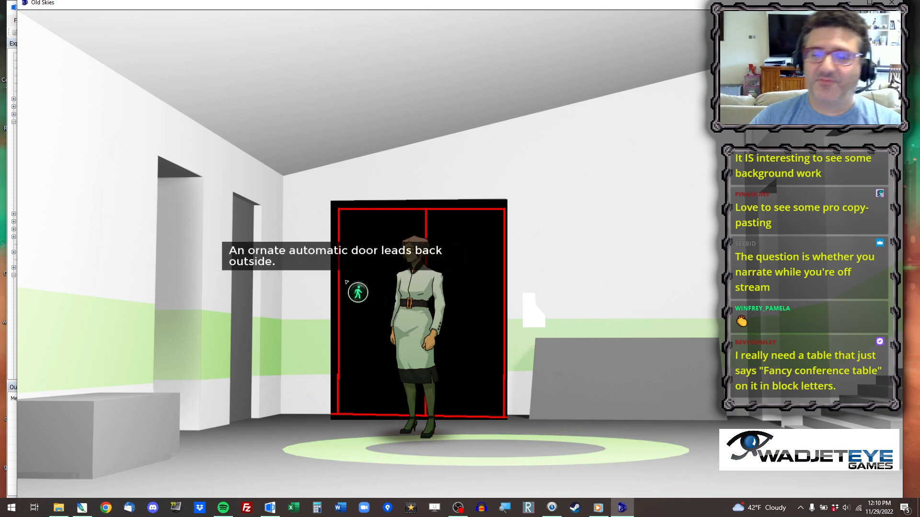
Test leaving Reception by using the chipped keycard from the inventory on the scanner beside the front door.
{"action": "left_click", "coordinate": [622, 477]}
{"action": "mouse_move", "coordinate": [225, 38]}
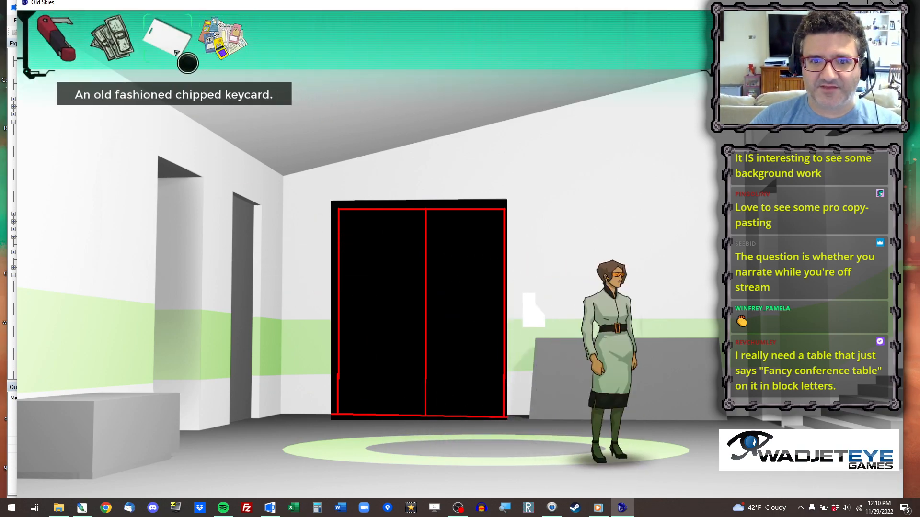
{"action": "left_click", "coordinate": [176, 53]}
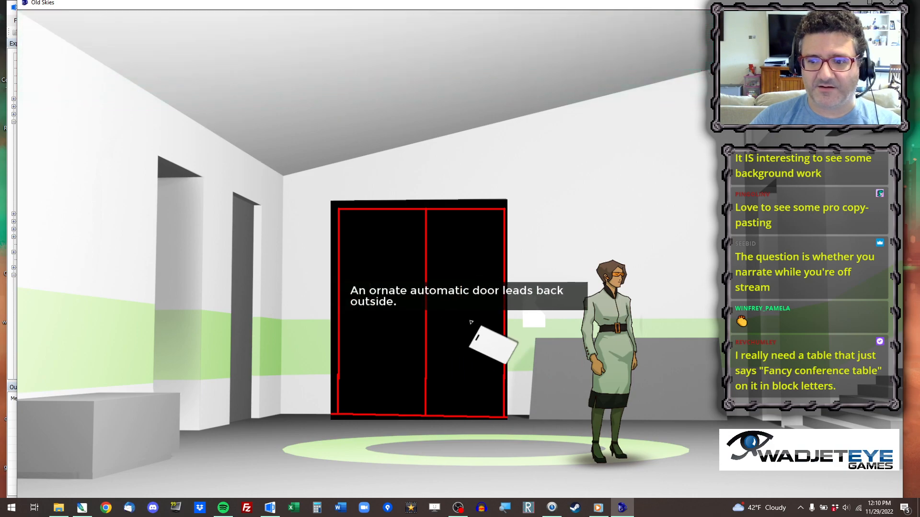
{"action": "left_click", "coordinate": [533, 326]}
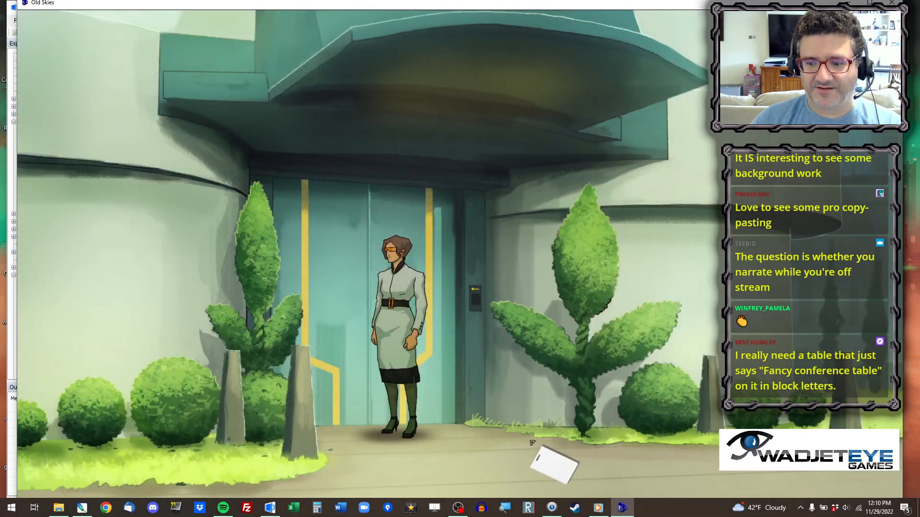
{"action": "right_click", "coordinate": [533, 443]}
{"action": "left_click", "coordinate": [570, 456]}
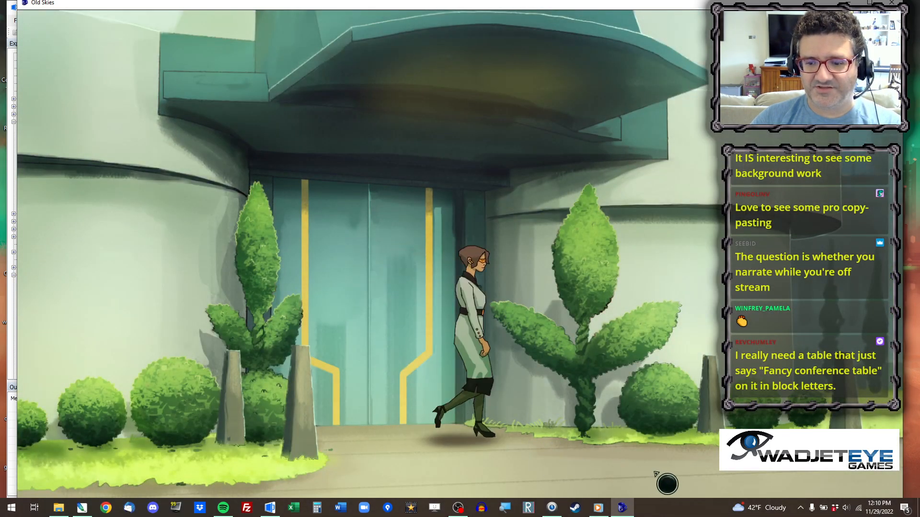
Walk outside the building entrance and use the keycard on the recessed wall scanner to test going back in.
{"action": "left_click", "coordinate": [408, 472]}
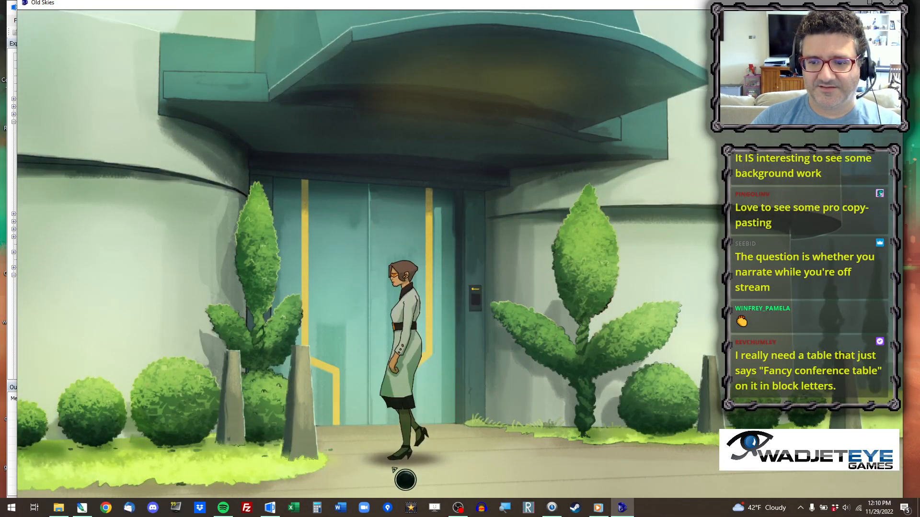
{"action": "left_click", "coordinate": [381, 380]}
{"action": "mouse_move", "coordinate": [220, 45]}
{"action": "left_click", "coordinate": [188, 50]}
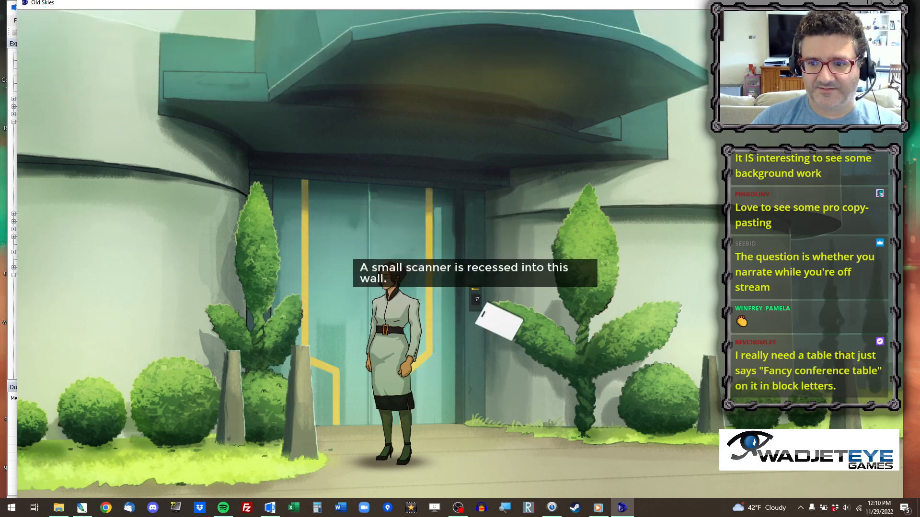
{"action": "left_click", "coordinate": [477, 307]}
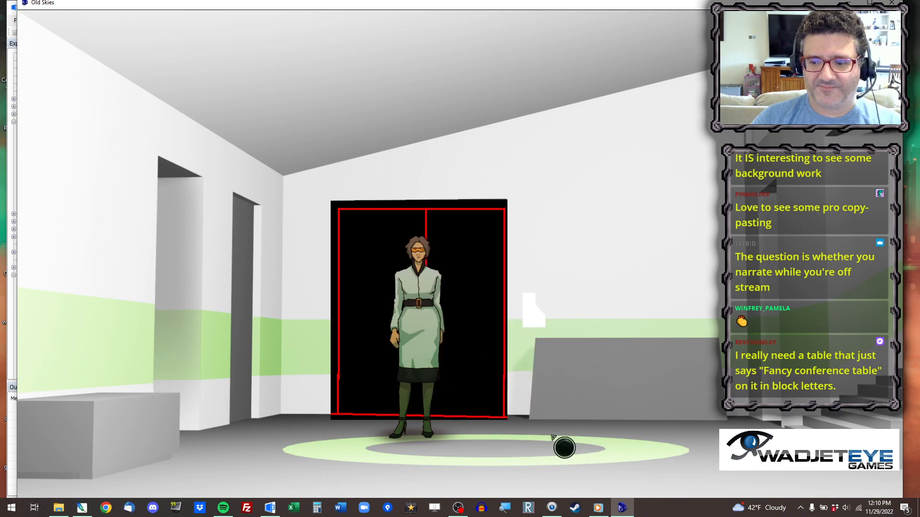
Walk the character around the Reception floor, play through to the conference room scene and close the game.
{"action": "left_click", "coordinate": [560, 442]}
{"action": "left_click", "coordinate": [369, 469]}
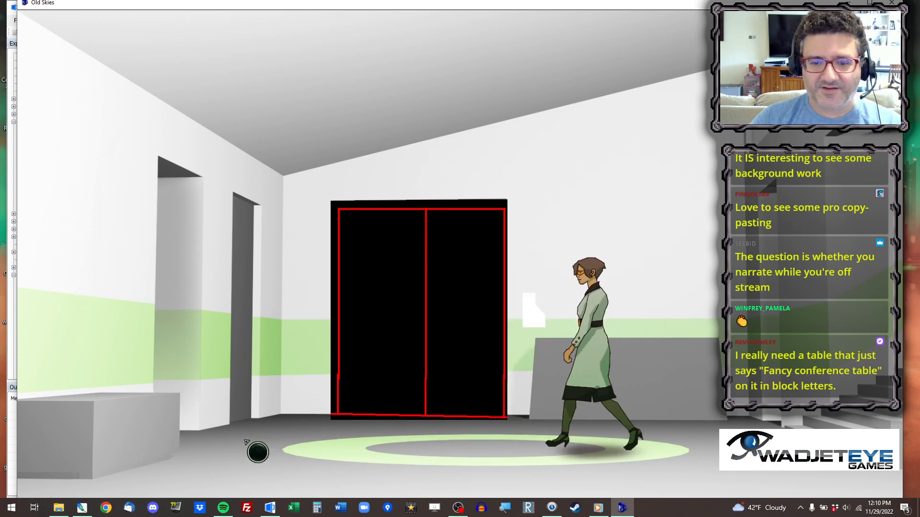
{"action": "left_click", "coordinate": [613, 481]}
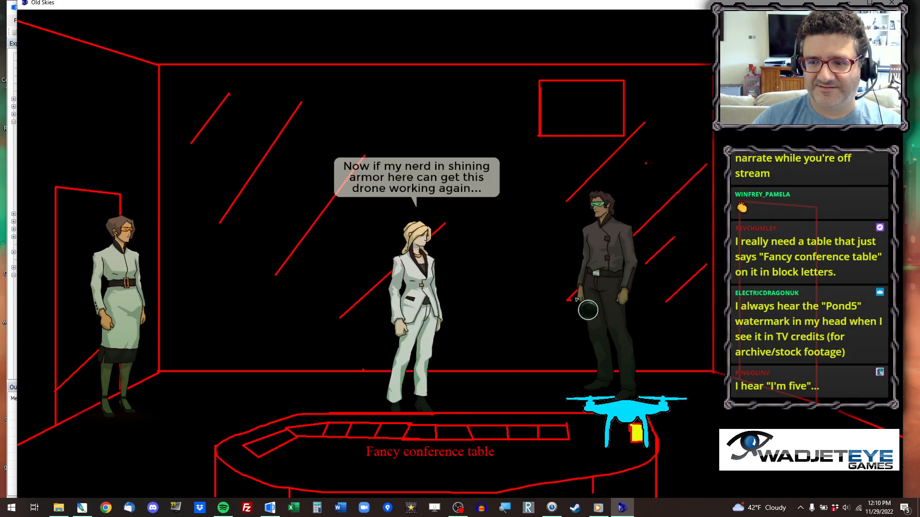
{"action": "left_click", "coordinate": [890, 4]}
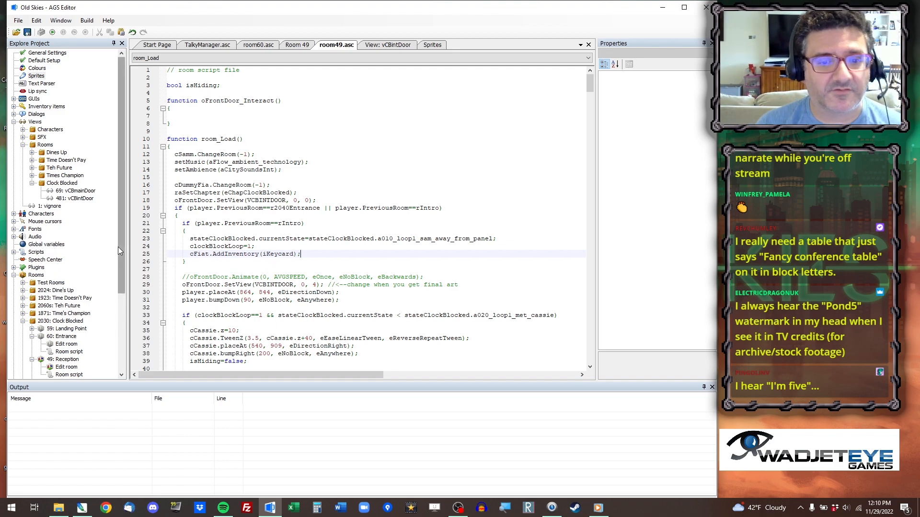
Open the Conference room (61) for editing, fit it in view at 50% zoom and select walkable area ID 1.
{"action": "left_click_drag", "start_coordinate": [121, 252], "coordinate": [121, 322]}
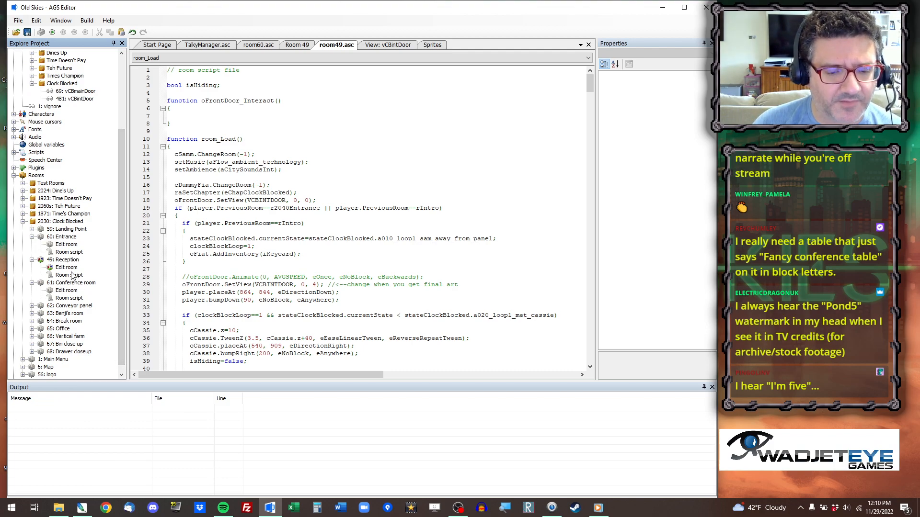
{"action": "double_click", "coordinate": [70, 293]}
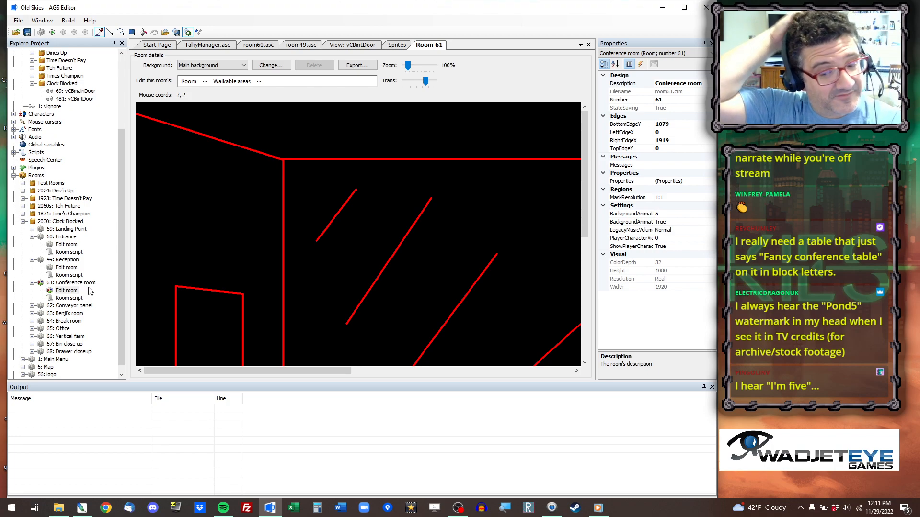
{"action": "scroll", "coordinate": [180, 280], "scroll_direction": "down", "scroll_amount": 2, "text": "ctrl"}
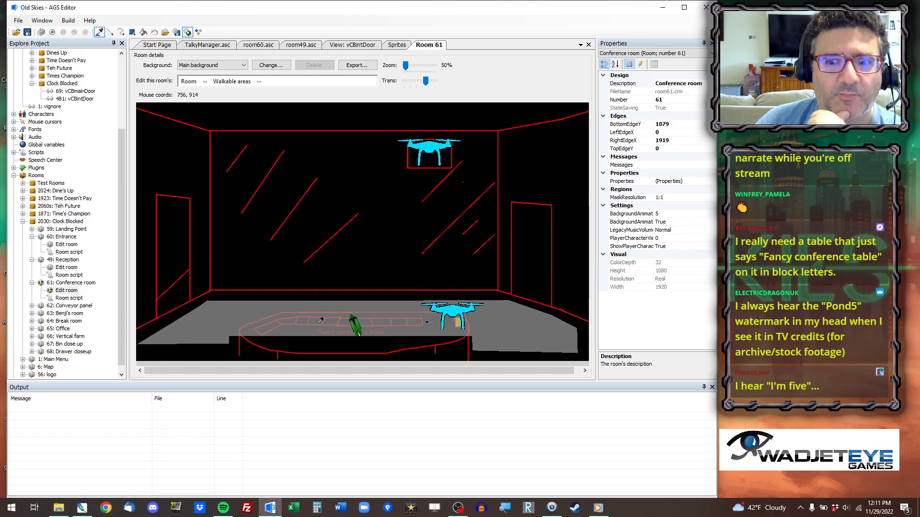
{"action": "left_click", "coordinate": [255, 318]}
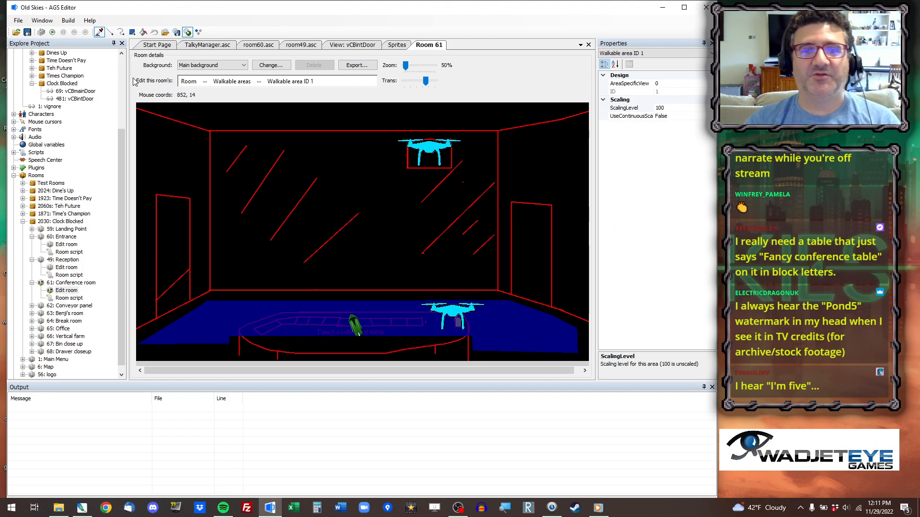
{"action": "mouse_move", "coordinate": [120, 152]}
{"action": "left_mouse_down"}
{"action": "mouse_move", "coordinate": [121, 131]}
{"action": "mouse_move", "coordinate": [120, 151]}
{"action": "left_mouse_up"}
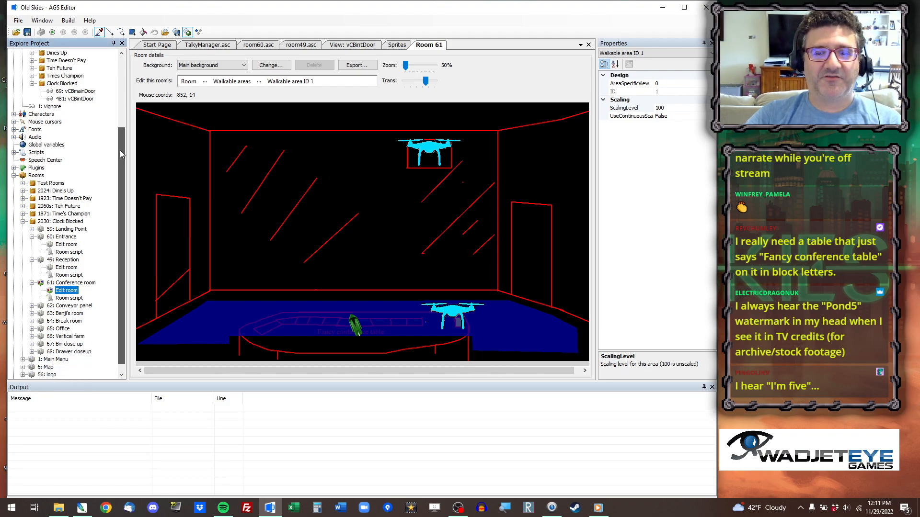
Switch the Conference room to object editing, nudge the lower oDrone object to StartY 952 and save.
{"action": "left_click", "coordinate": [231, 82]}
{"action": "left_click", "coordinate": [230, 125]}
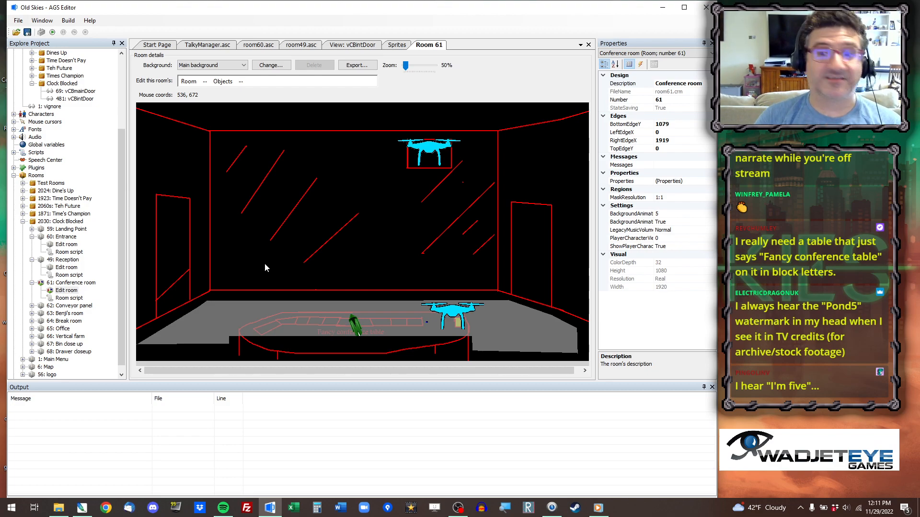
{"action": "left_click", "coordinate": [427, 324]}
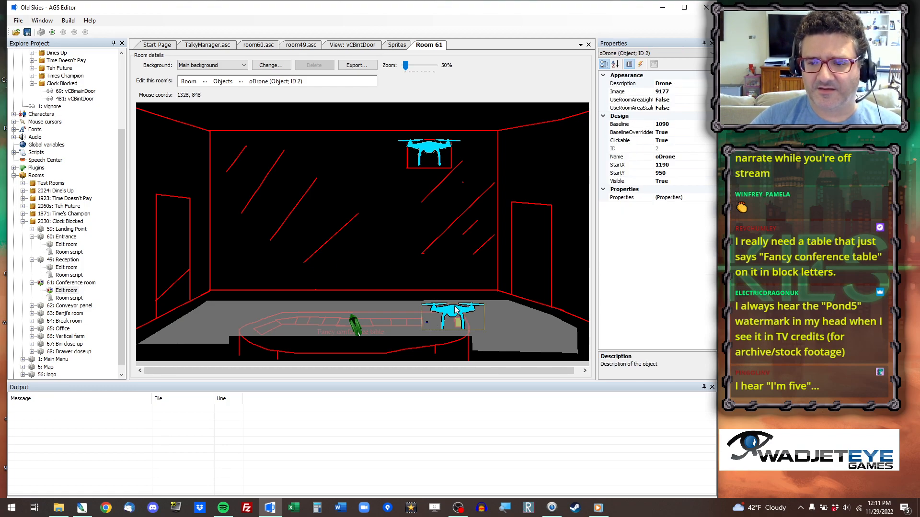
{"action": "left_click_drag", "start_coordinate": [455, 306], "coordinate": [454, 307]}
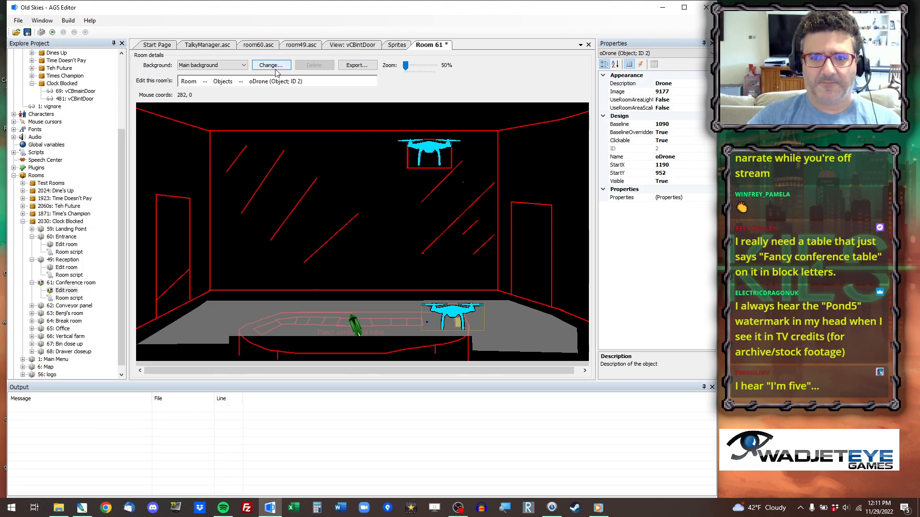
{"action": "key", "text": "ctrl+s"}
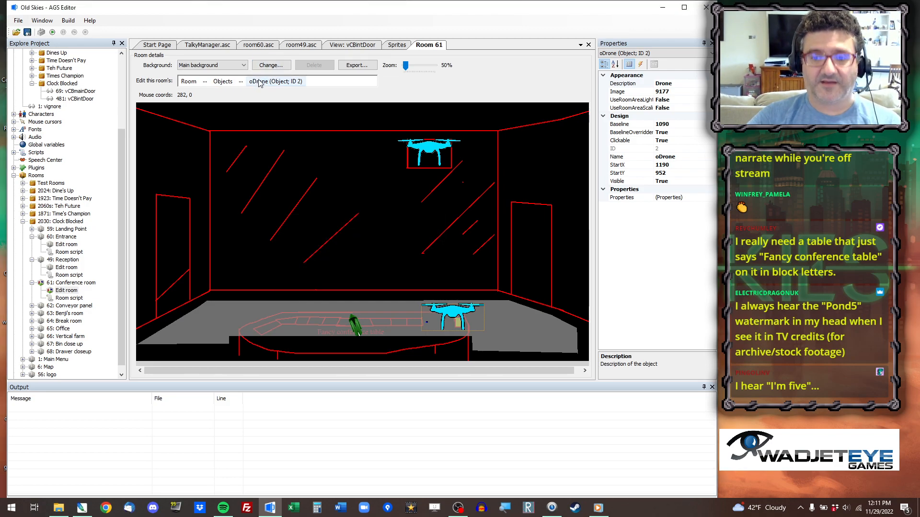
Replace the Conference room's main background with Base.png from the 52 Leaves Conference Room folder.
{"action": "left_click", "coordinate": [271, 65]}
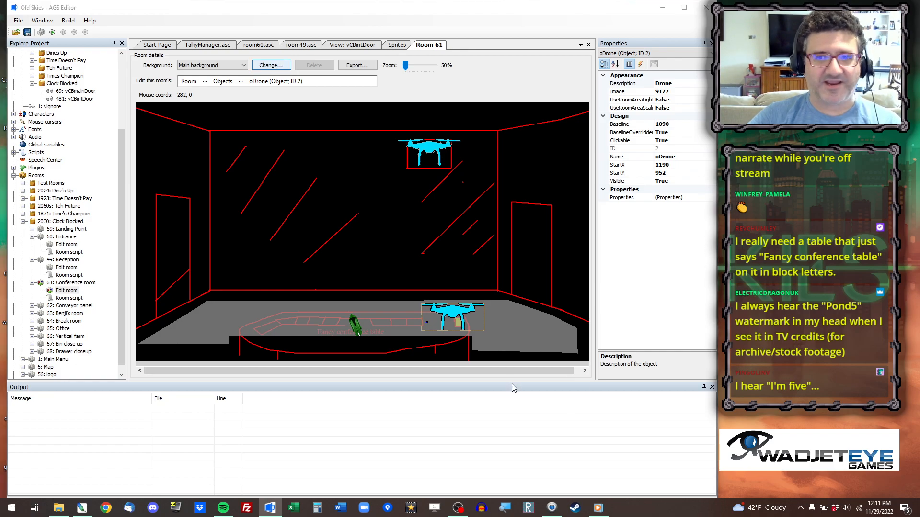
{"action": "left_click", "coordinate": [313, 39]}
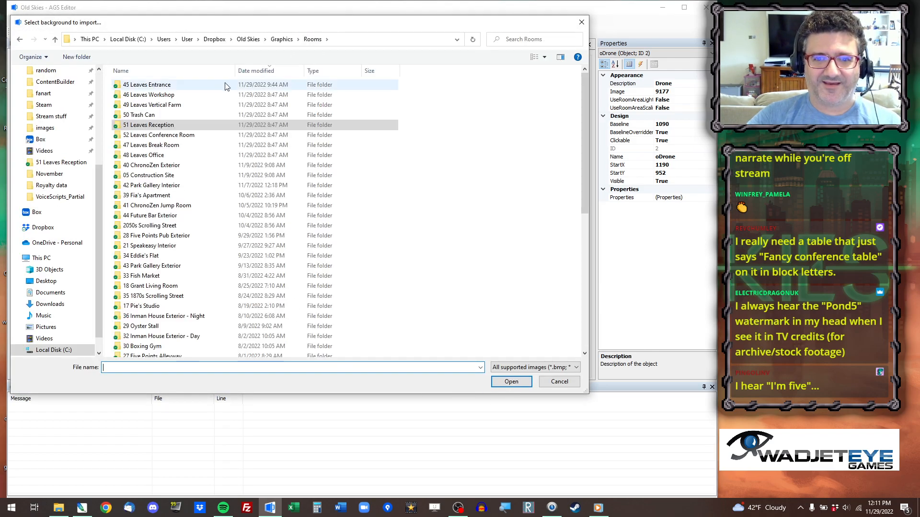
{"action": "left_click", "coordinate": [161, 138]}
{"action": "double_click", "coordinate": [160, 138]}
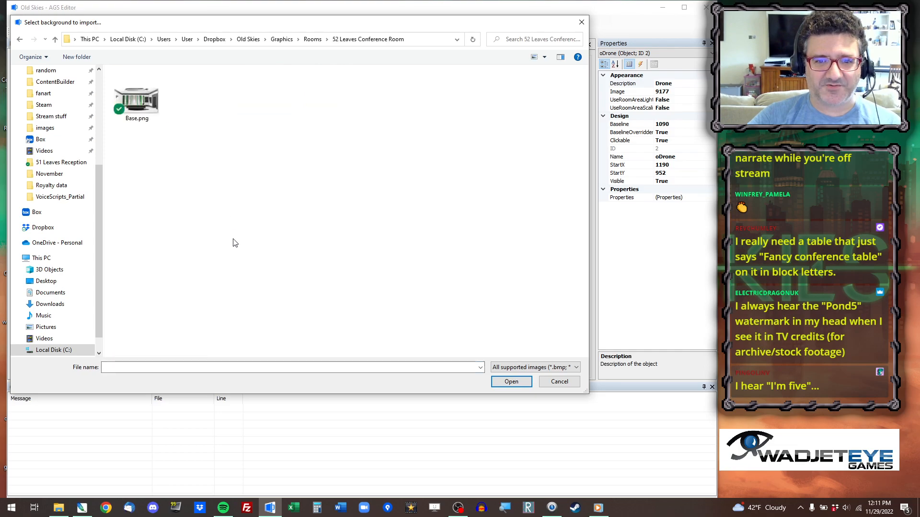
{"action": "left_click", "coordinate": [145, 105]}
{"action": "left_click_drag", "start_coordinate": [179, 23], "coordinate": [527, 92]}
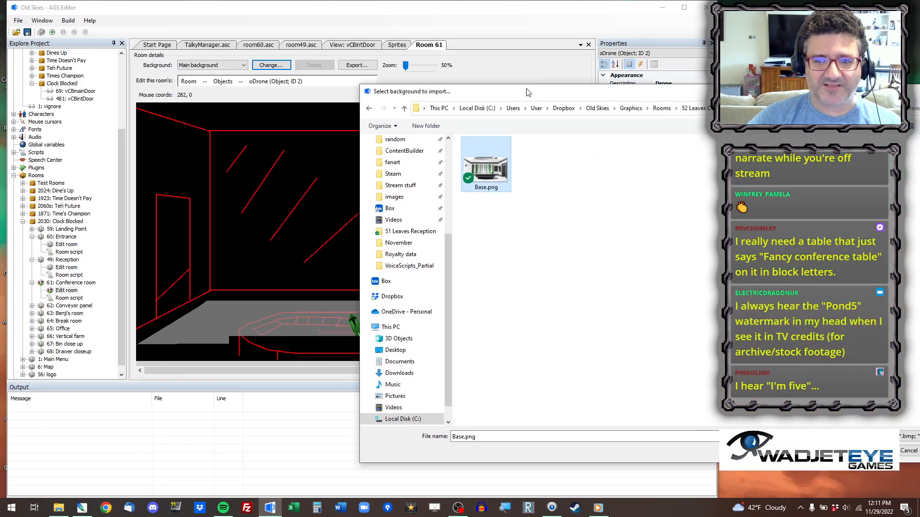
{"action": "double_click", "coordinate": [486, 167]}
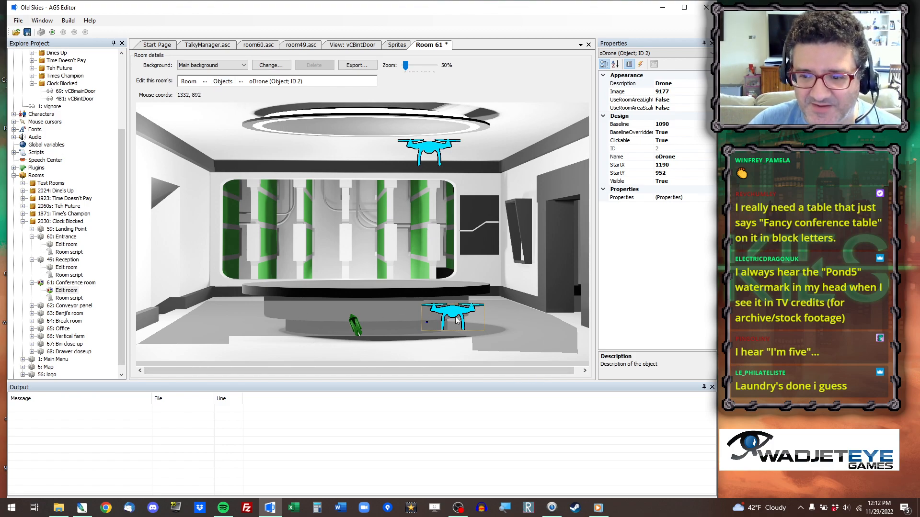
Move the oDrone object up onto the new background's tabletop, at StartX 1166 and StartY 768.
{"action": "left_click_drag", "start_coordinate": [458, 317], "coordinate": [452, 273]}
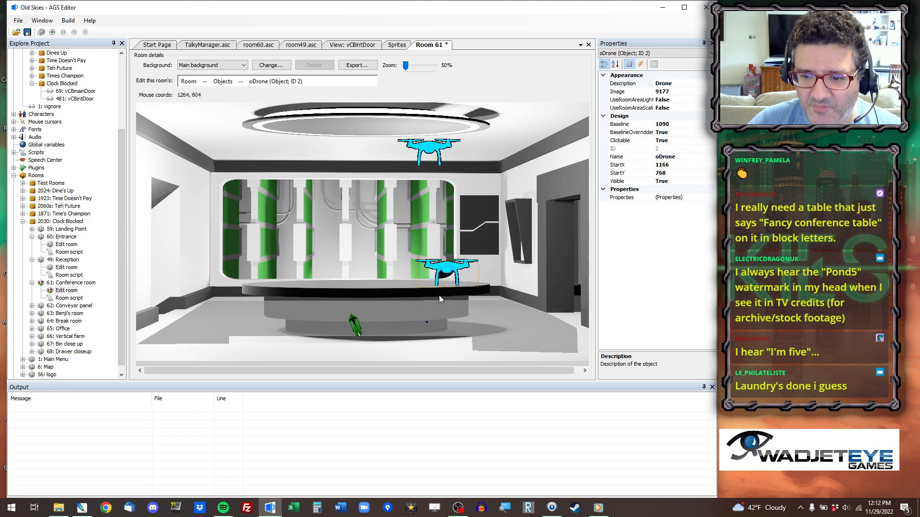
Delete the tiny stray oObject0 object at the base of the conference table and confirm the deletion.
{"action": "left_click", "coordinate": [426, 323]}
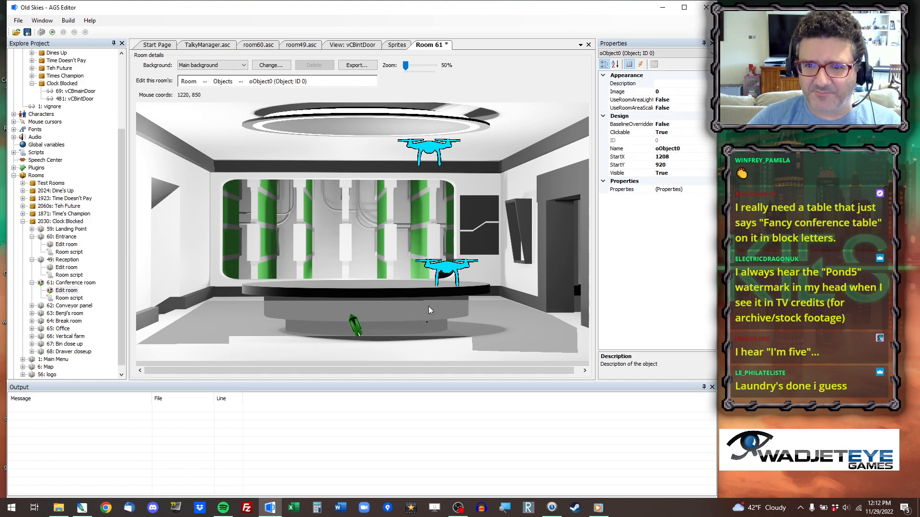
{"action": "left_click", "coordinate": [641, 65]}
{"action": "left_click", "coordinate": [629, 65]}
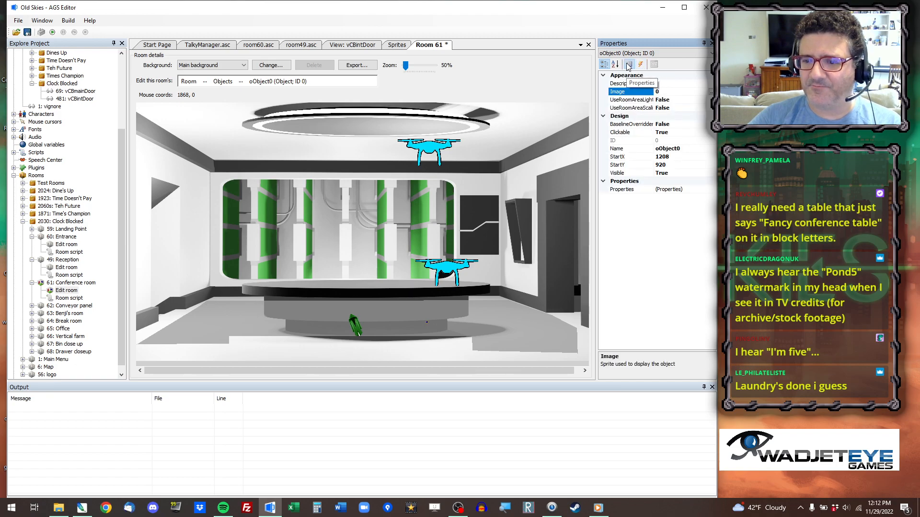
{"action": "scroll", "coordinate": [449, 320], "scroll_direction": "up", "scroll_amount": 7, "text": "ctrl"}
{"action": "left_click_drag", "start_coordinate": [585, 144], "coordinate": [587, 326]}
{"action": "left_click_drag", "start_coordinate": [221, 372], "coordinate": [441, 373]}
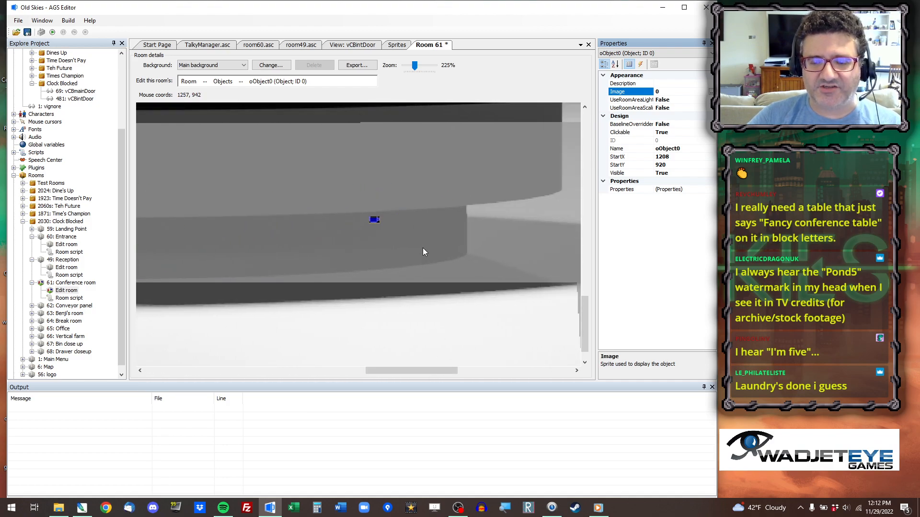
{"action": "scroll", "coordinate": [492, 297], "scroll_direction": "up", "scroll_amount": 5, "text": "ctrl"}
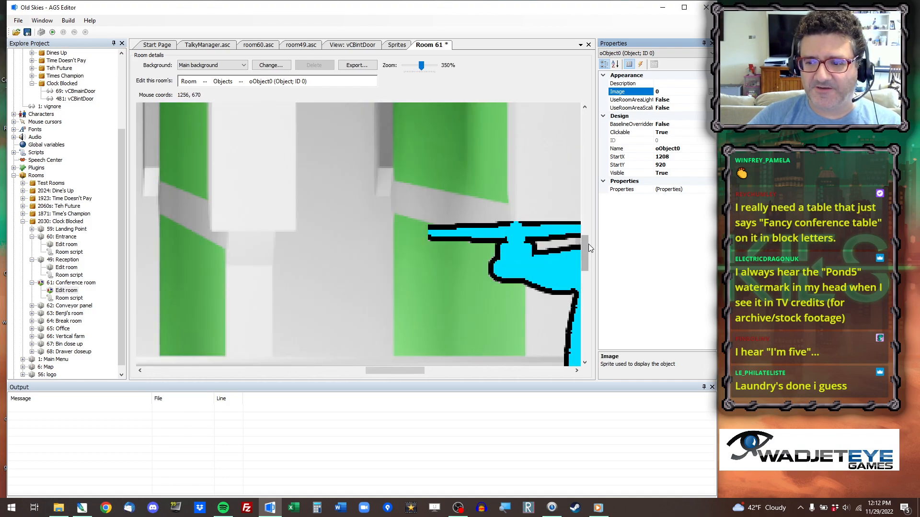
{"action": "left_click_drag", "start_coordinate": [587, 254], "coordinate": [585, 294]}
{"action": "left_click_drag", "start_coordinate": [411, 370], "coordinate": [382, 378]}
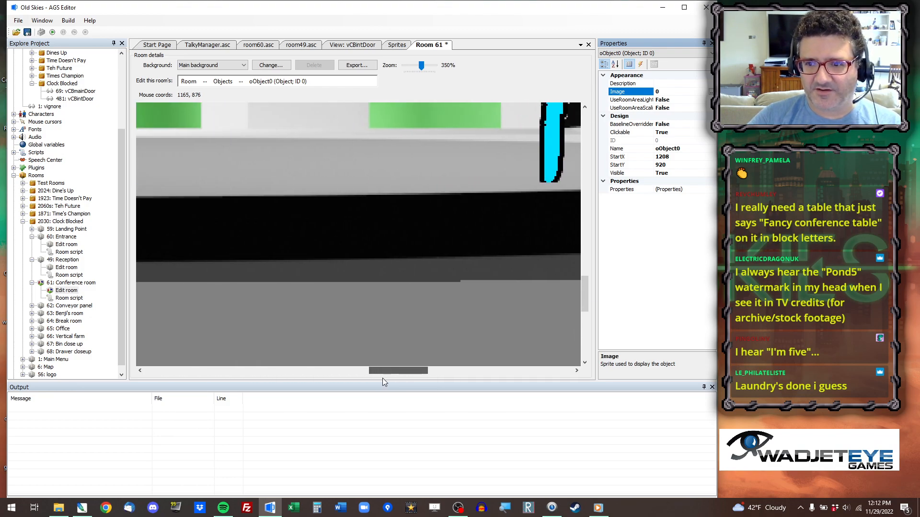
{"action": "left_click_drag", "start_coordinate": [588, 287], "coordinate": [598, 314]}
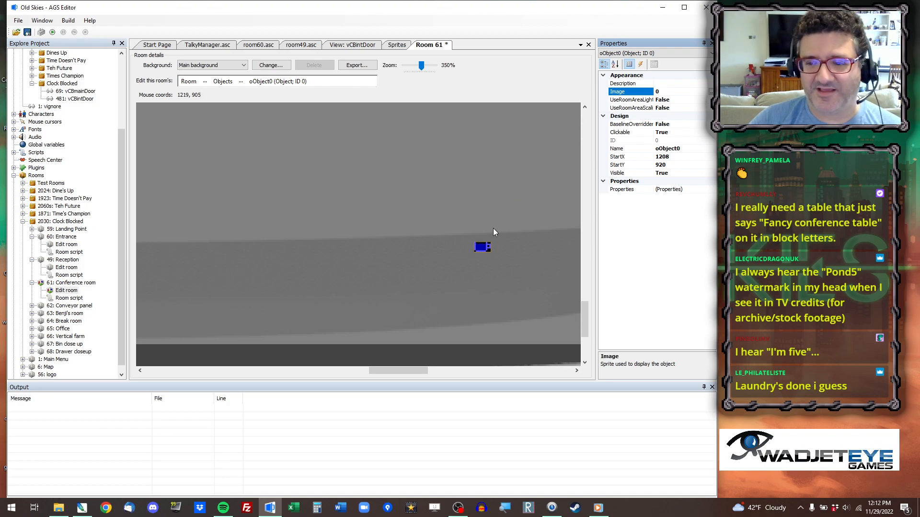
{"action": "left_click", "coordinate": [483, 247]}
{"action": "left_click_drag", "start_coordinate": [484, 246], "coordinate": [401, 212]}
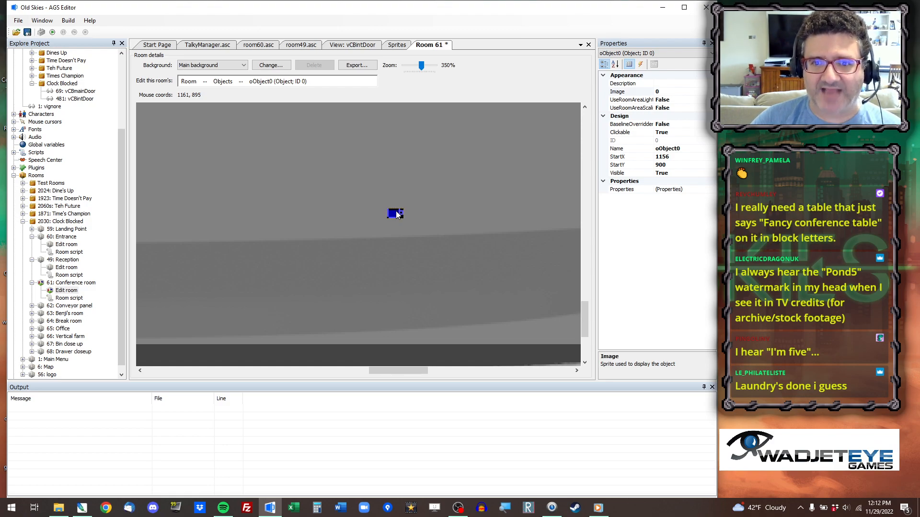
{"action": "right_click", "coordinate": [396, 211]}
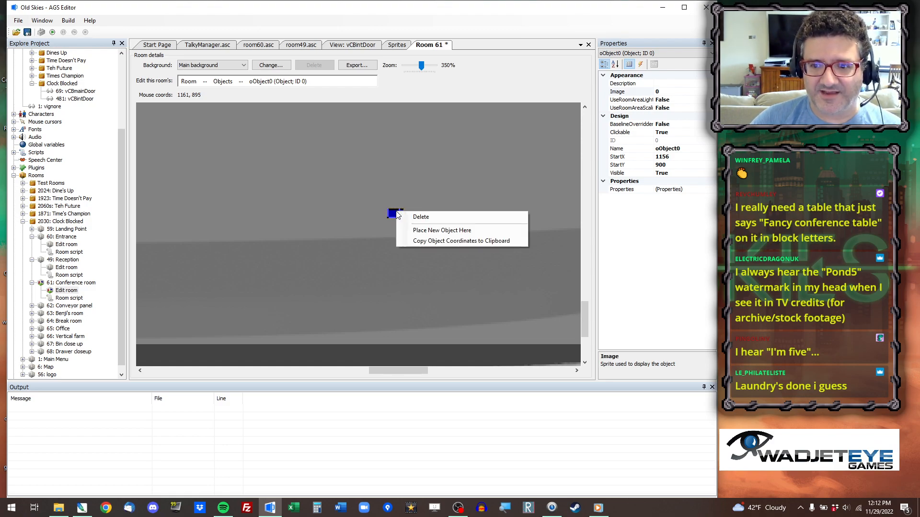
{"action": "left_click", "coordinate": [435, 217]}
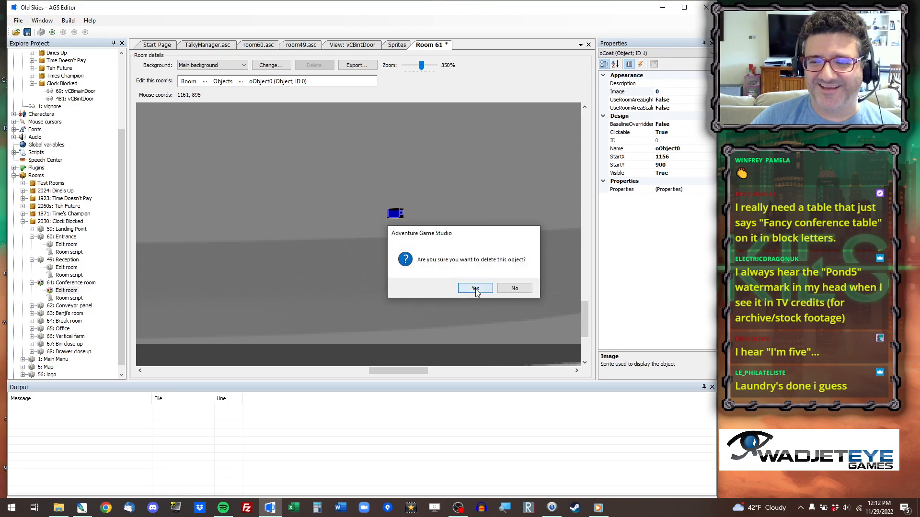
{"action": "left_click", "coordinate": [470, 288]}
Run the game, go to Clock Blocked room 61 to check the Conference room with its new background, and close the game.
{"action": "scroll", "coordinate": [446, 275], "scroll_direction": "down", "scroll_amount": 2}
{"action": "scroll", "coordinate": [445, 275], "scroll_direction": "down", "scroll_amount": 9}
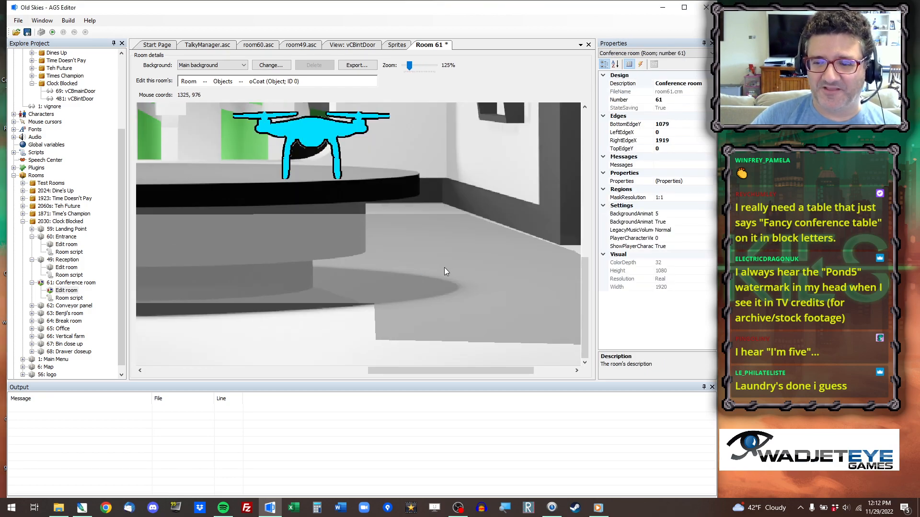
{"action": "mouse_move", "coordinate": [587, 258]}
{"action": "left_mouse_down"}
{"action": "mouse_move", "coordinate": [588, 221]}
{"action": "mouse_move", "coordinate": [587, 266]}
{"action": "left_mouse_up"}
{"action": "left_click_drag", "start_coordinate": [430, 372], "coordinate": [249, 379]}
{"action": "left_click", "coordinate": [56, 32]}
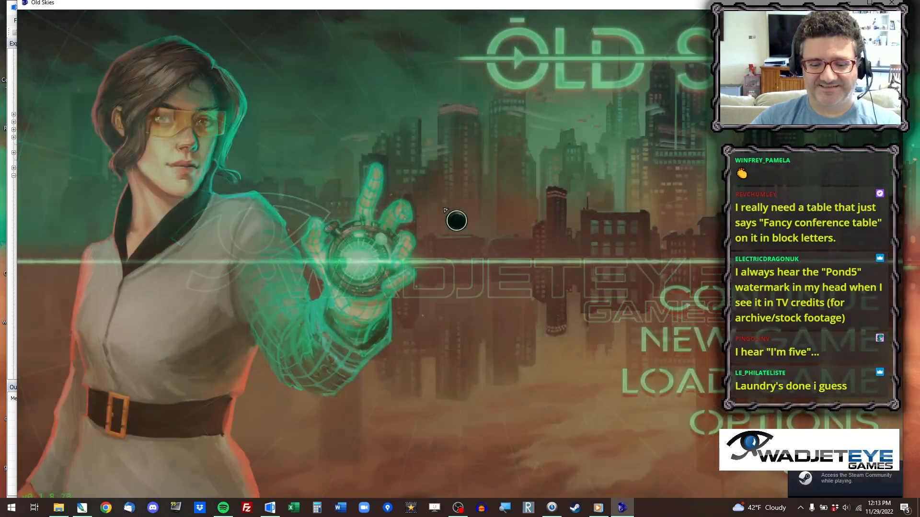
{"action": "key", "text": "ctrl+x"}
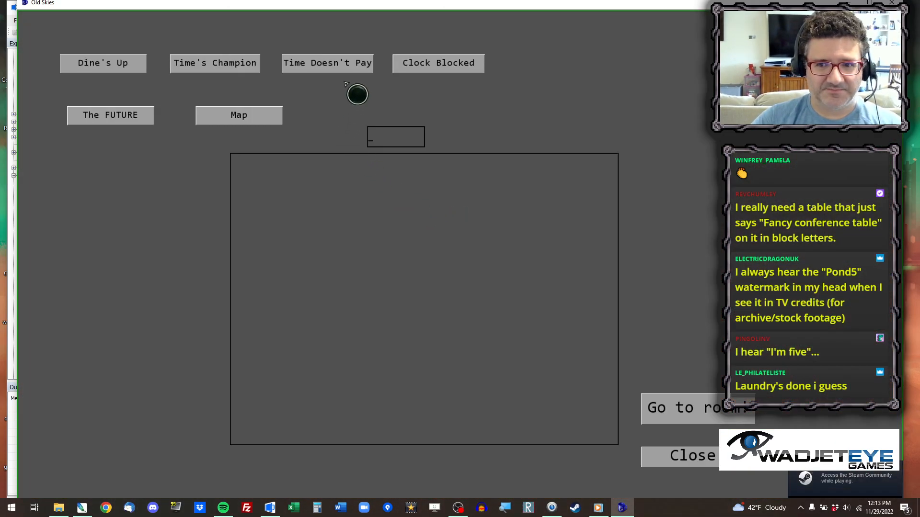
{"action": "left_click", "coordinate": [428, 63]}
{"action": "type", "text": "61"}
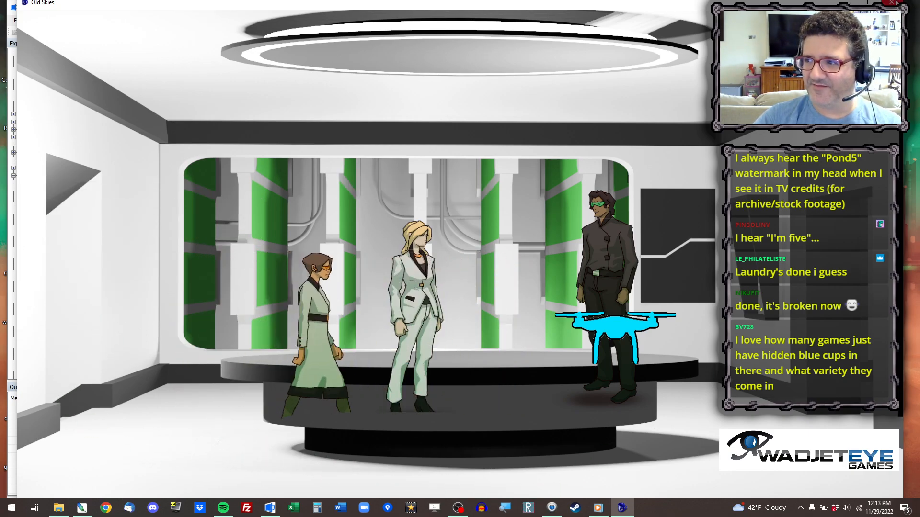
{"action": "left_click", "coordinate": [891, 2]}
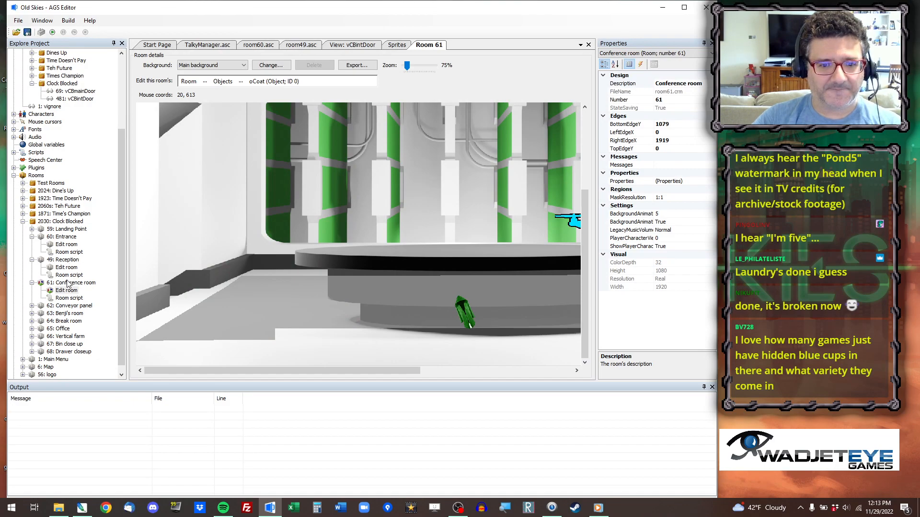
Open the Conference room's script and start a setMusic( call as the first line of room_Load.
{"action": "double_click", "coordinate": [68, 299]}
{"action": "left_click", "coordinate": [214, 231]}
{"action": "key", "text": "Return"}
{"action": "type", "text": "setMusic("}
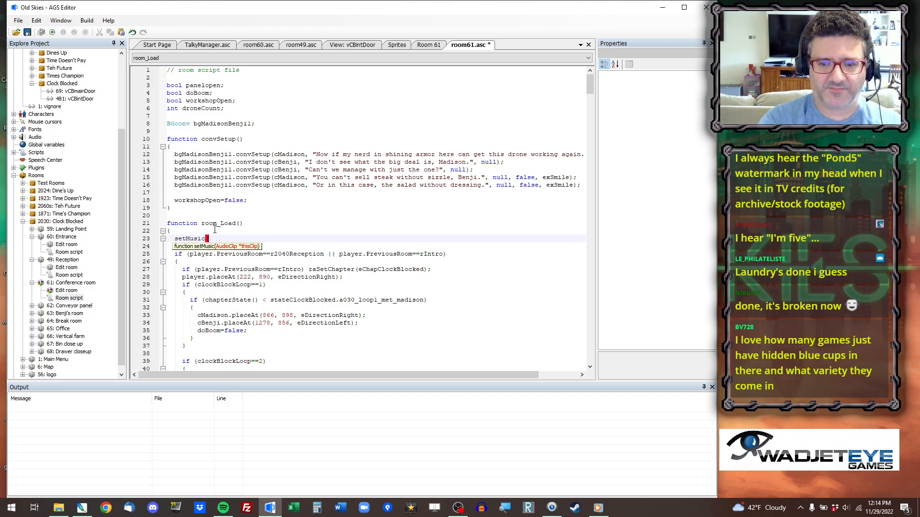
Look through the project's Clock Blocked music folders for a suitable audio clip.
{"action": "left_click", "coordinate": [14, 176]}
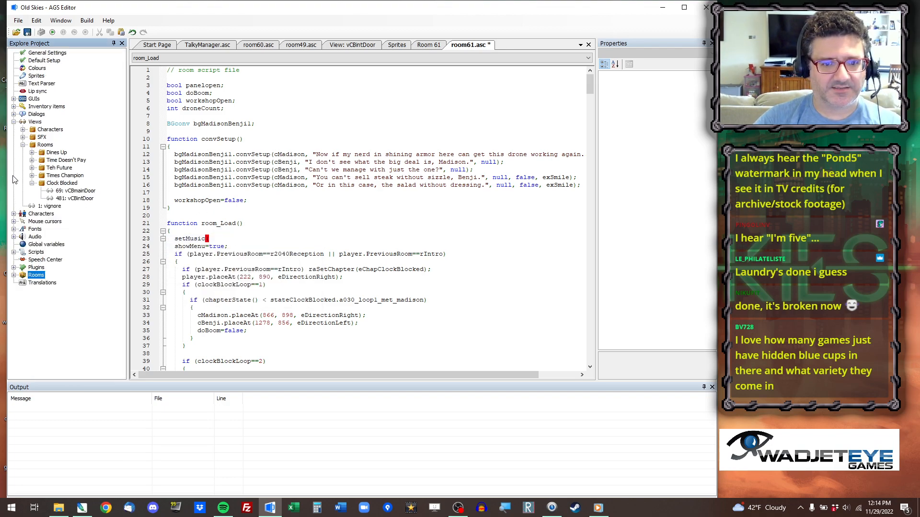
{"action": "left_click", "coordinate": [13, 237]}
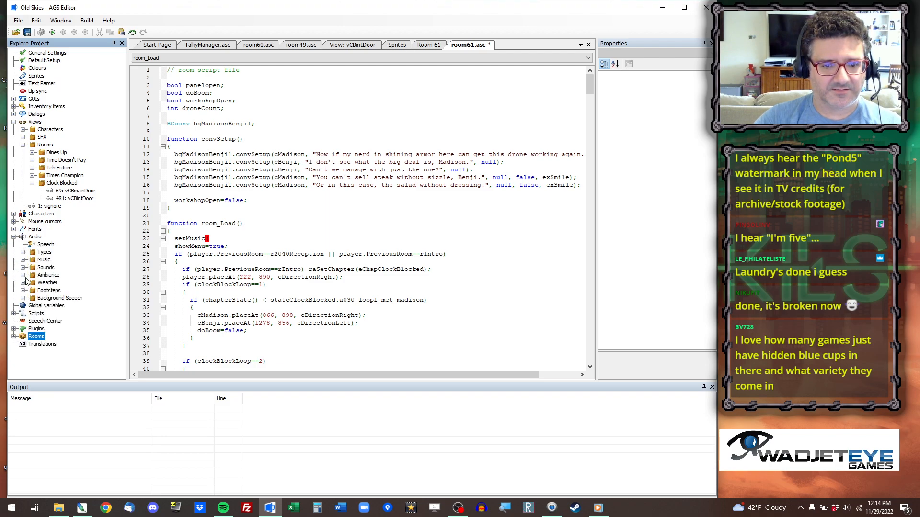
{"action": "left_click", "coordinate": [23, 260]}
{"action": "left_click", "coordinate": [33, 313]}
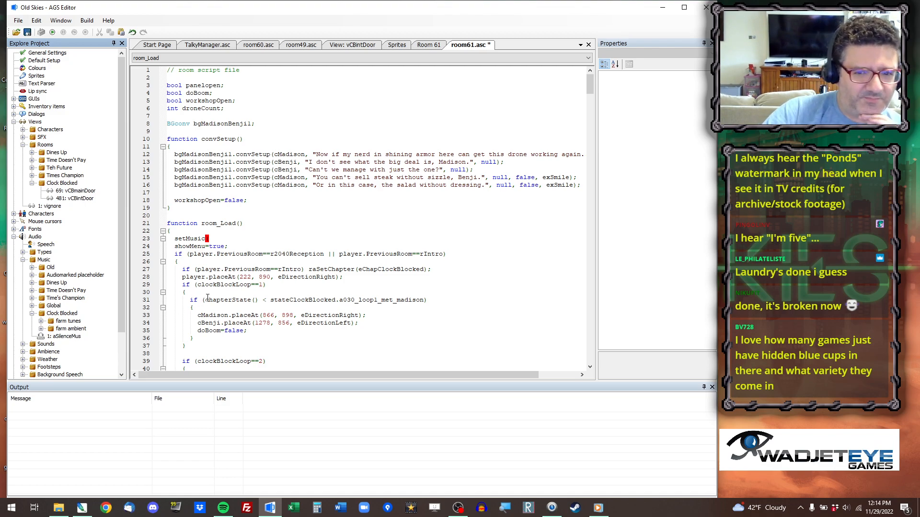
{"action": "scroll", "coordinate": [58, 333], "scroll_direction": "down", "scroll_amount": 2}
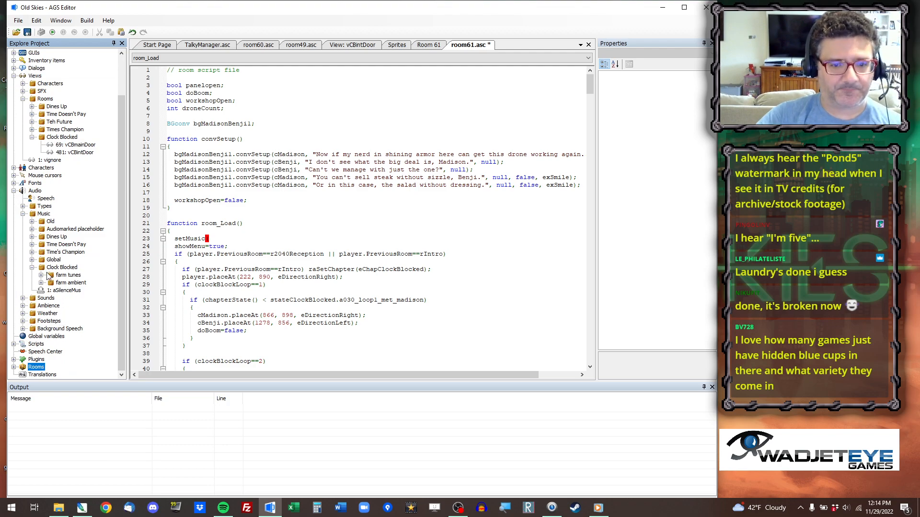
{"action": "left_click", "coordinate": [14, 367]}
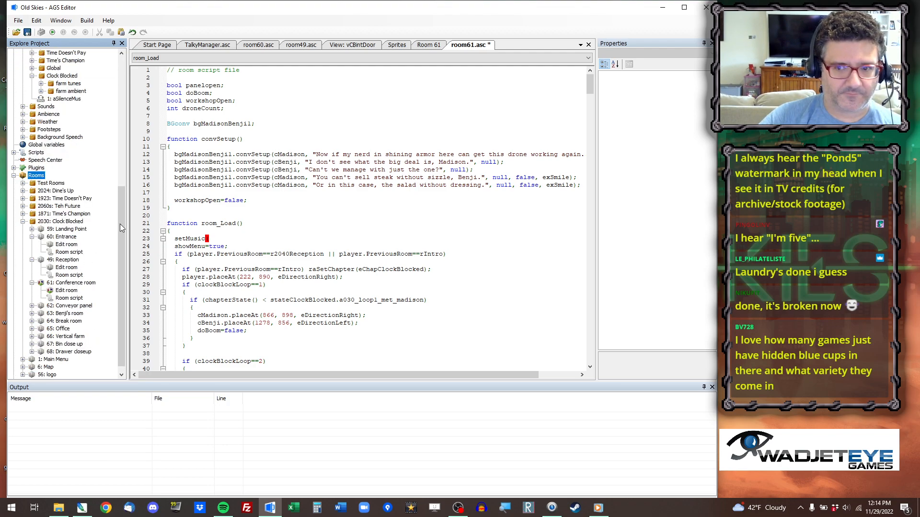
Complete the Conference room's setMusic call with aFlow_ambient_technology, copied from the room_Load function in room49.asc.
{"action": "left_click", "coordinate": [312, 45]}
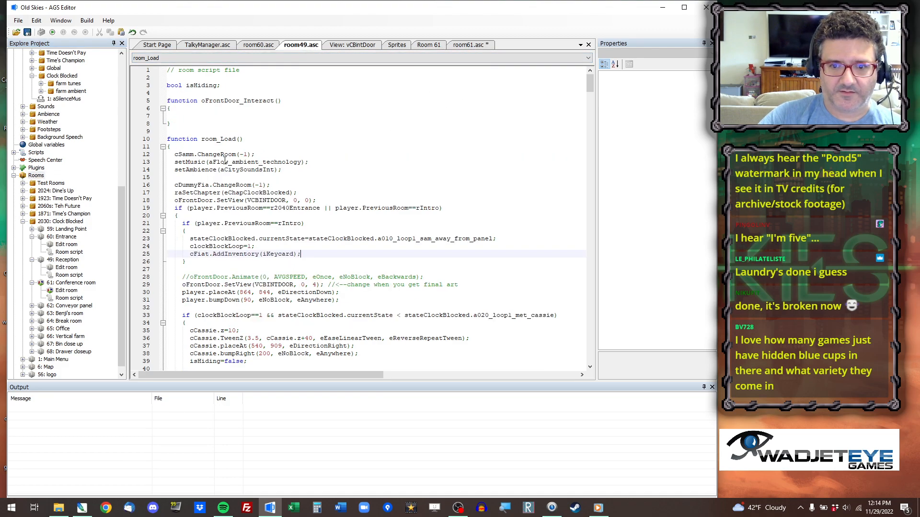
{"action": "double_click", "coordinate": [222, 164]}
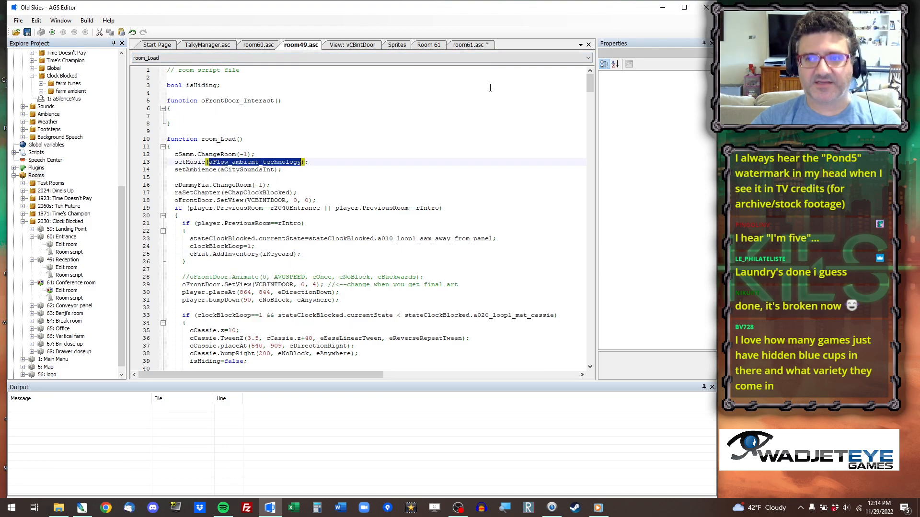
{"action": "left_click", "coordinate": [470, 44]}
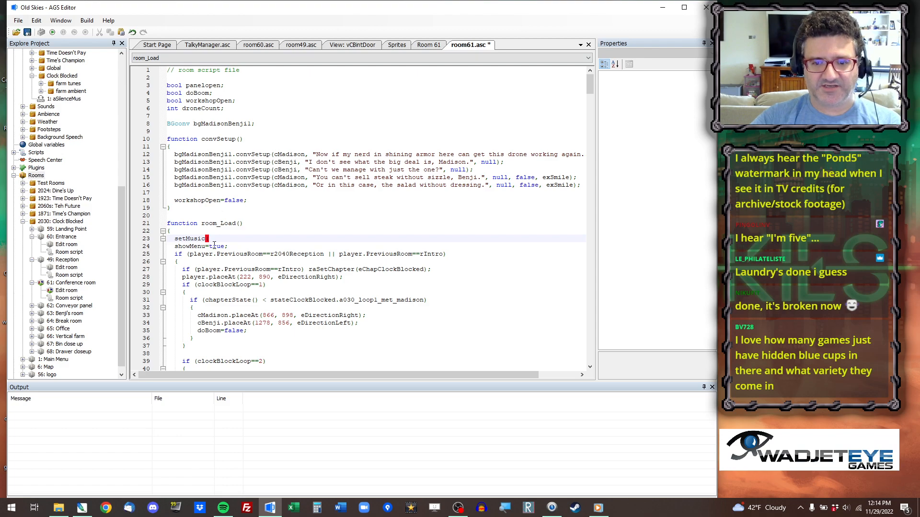
{"action": "key", "text": "ctrl+v"}
{"action": "type", "text": ");"}
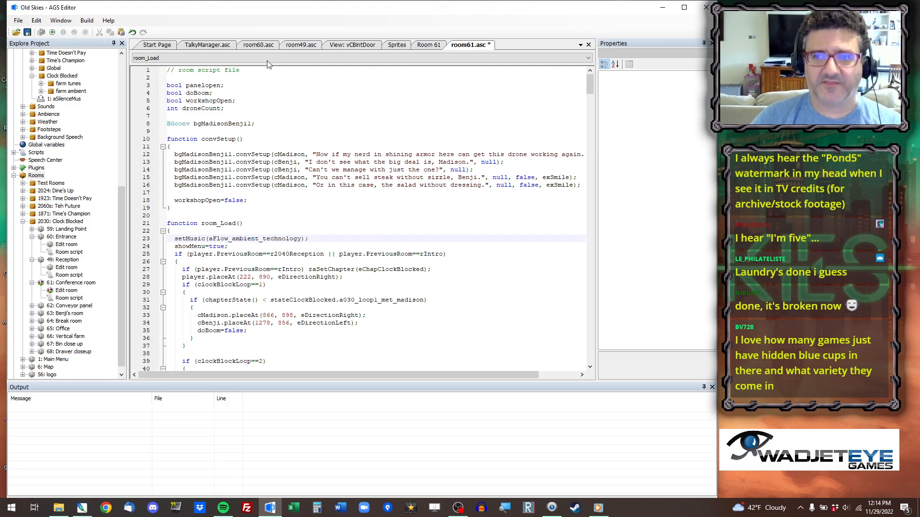
Switch the Conference room to walkable area editing, select area ID 1 and clear its old mask from the floor with the fill tool.
{"action": "left_click", "coordinate": [429, 44]}
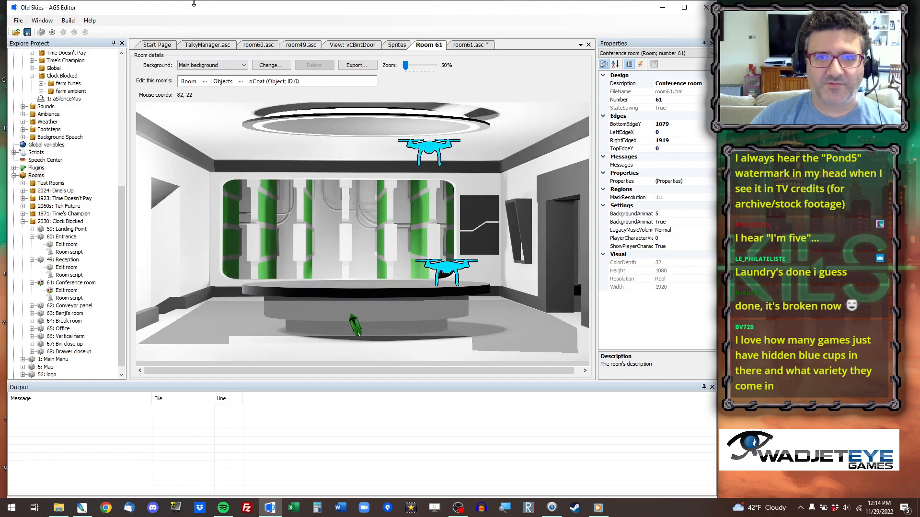
{"action": "left_click", "coordinate": [205, 81]}
{"action": "left_click", "coordinate": [205, 82]}
{"action": "left_click", "coordinate": [205, 81]}
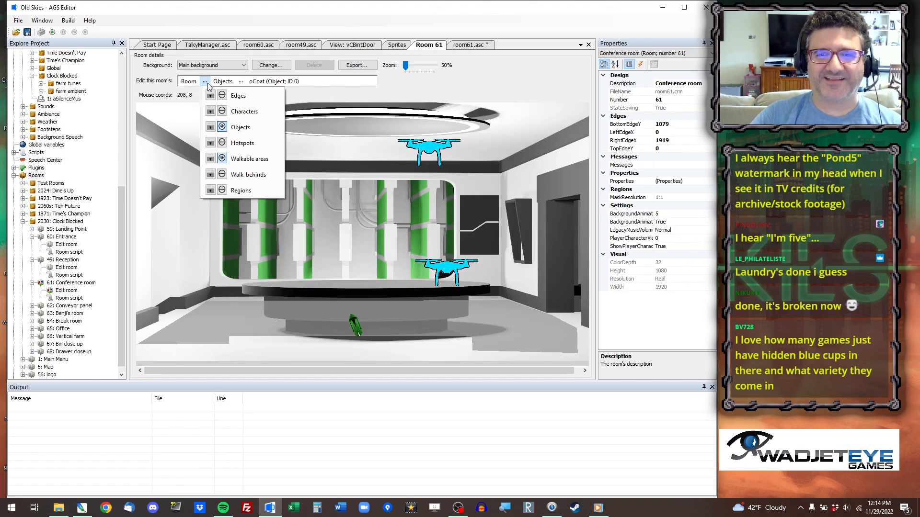
{"action": "left_click", "coordinate": [249, 158]}
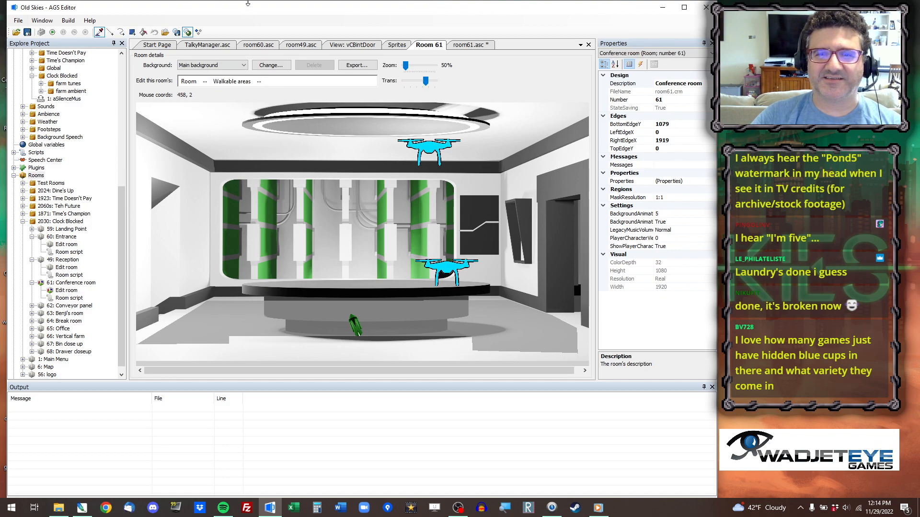
{"action": "left_click", "coordinate": [245, 307]}
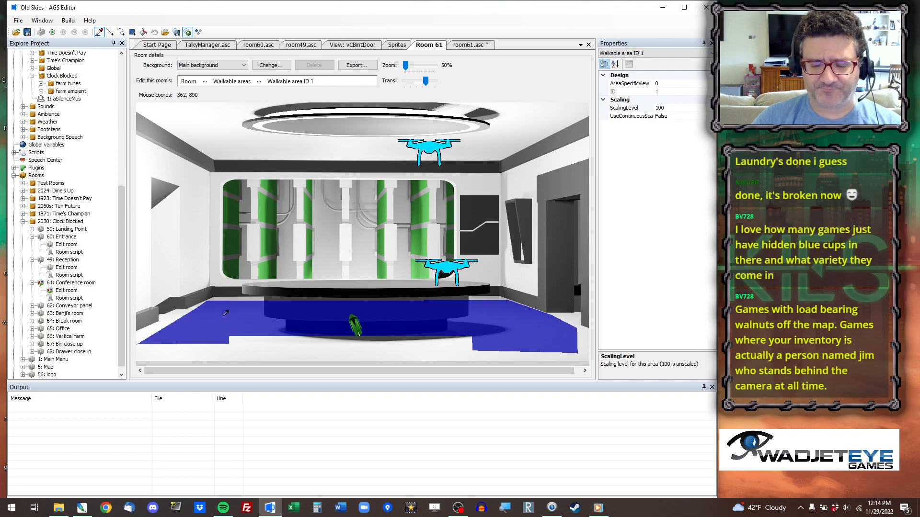
{"action": "left_click", "coordinate": [143, 32]}
{"action": "left_click", "coordinate": [218, 328]}
{"action": "key", "text": "ctrl+z"}
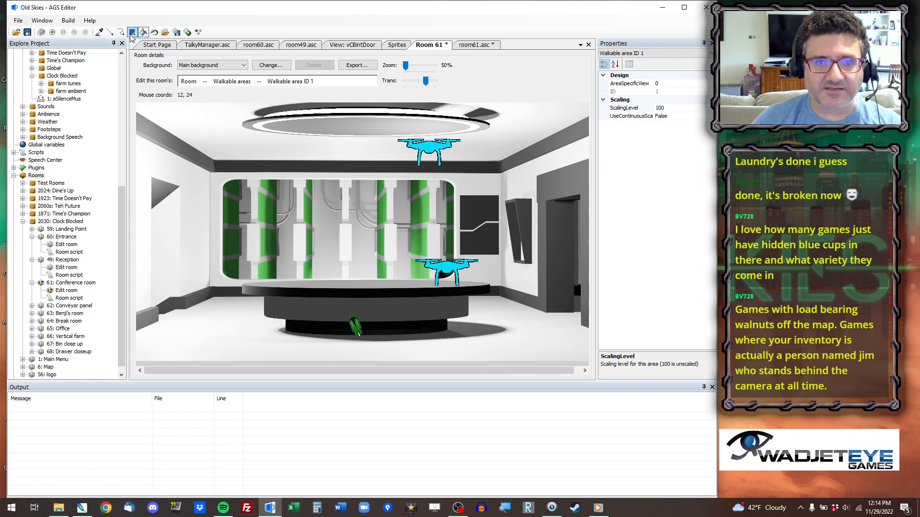
Outline walkable area 1 with the line tool along the left, front and right edges of the Conference room floor.
{"action": "left_click", "coordinate": [110, 32]}
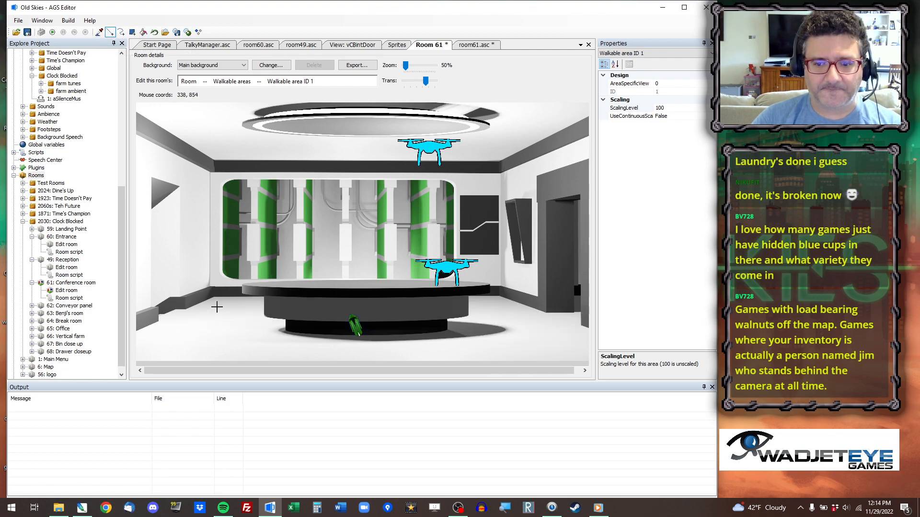
{"action": "left_click_drag", "start_coordinate": [216, 304], "coordinate": [571, 343]}
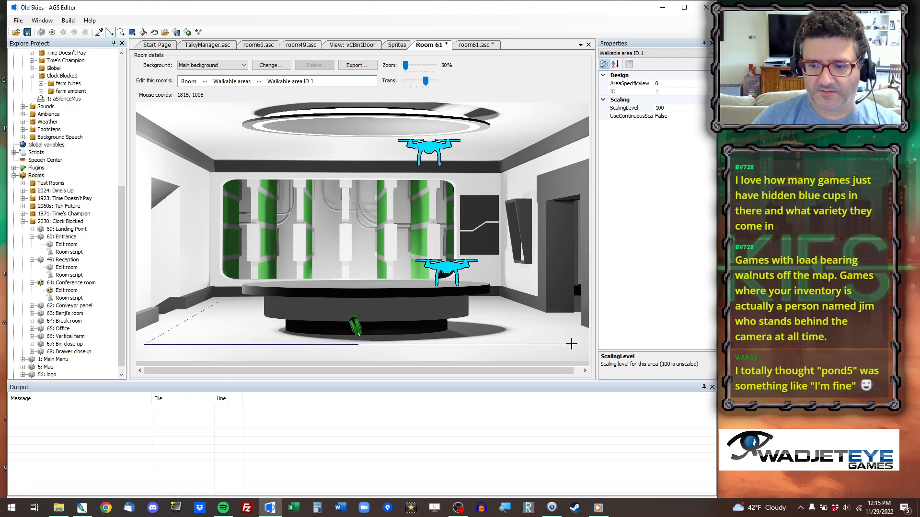
{"action": "mouse_move", "coordinate": [572, 344]}
{"action": "left_mouse_down"}
{"action": "mouse_move", "coordinate": [137, 349]}
{"action": "mouse_move", "coordinate": [579, 349]}
{"action": "left_mouse_up"}
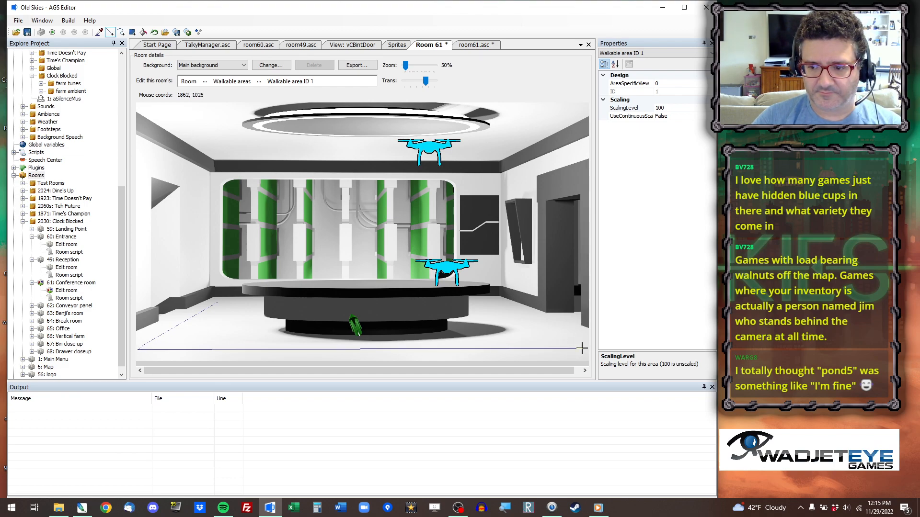
{"action": "left_click_drag", "start_coordinate": [582, 349], "coordinate": [598, 348]}
{"action": "left_click_drag", "start_coordinate": [500, 304], "coordinate": [621, 349]}
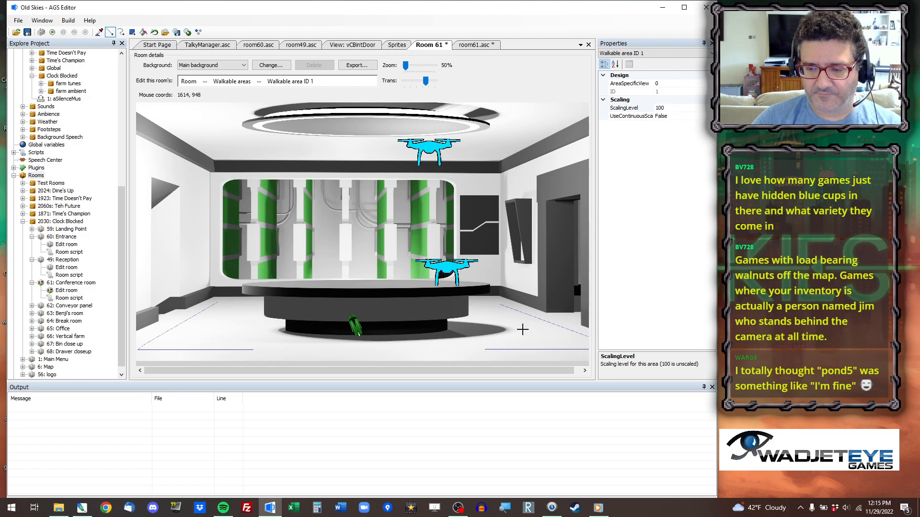
Draw a chain of filled rectangles for walkable area 1 across the floor's rear edge, from the left boundary line almost to the right one.
{"action": "scroll", "coordinate": [519, 328], "scroll_direction": "up", "scroll_amount": 3}
{"action": "left_click_drag", "start_coordinate": [585, 144], "coordinate": [599, 337]}
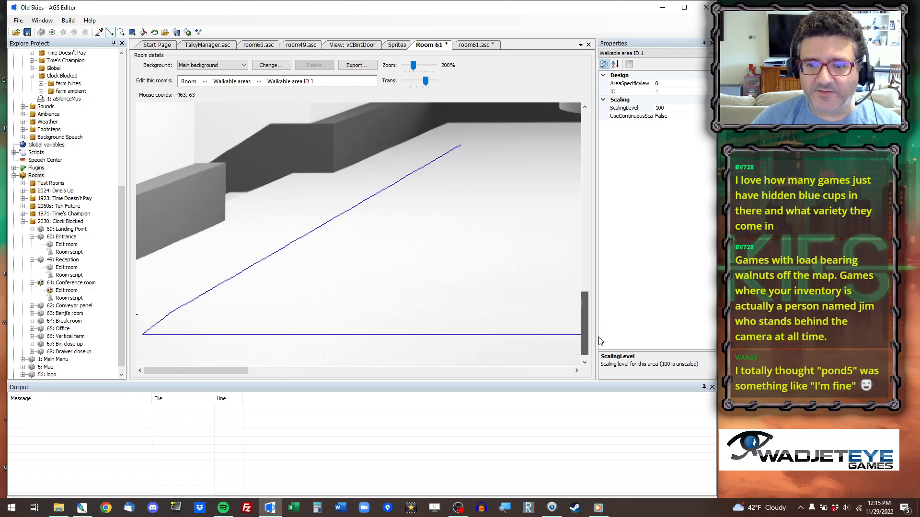
{"action": "left_click_drag", "start_coordinate": [238, 370], "coordinate": [290, 370]}
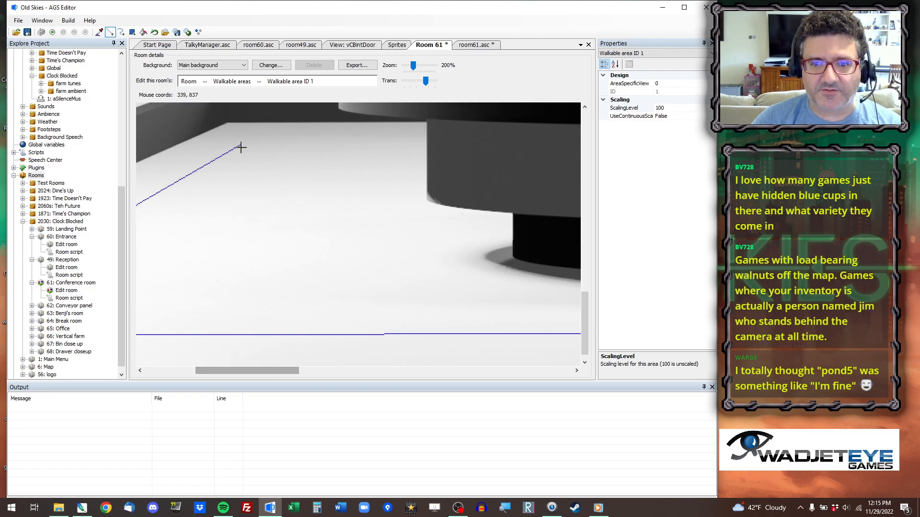
{"action": "left_click", "coordinate": [133, 32]}
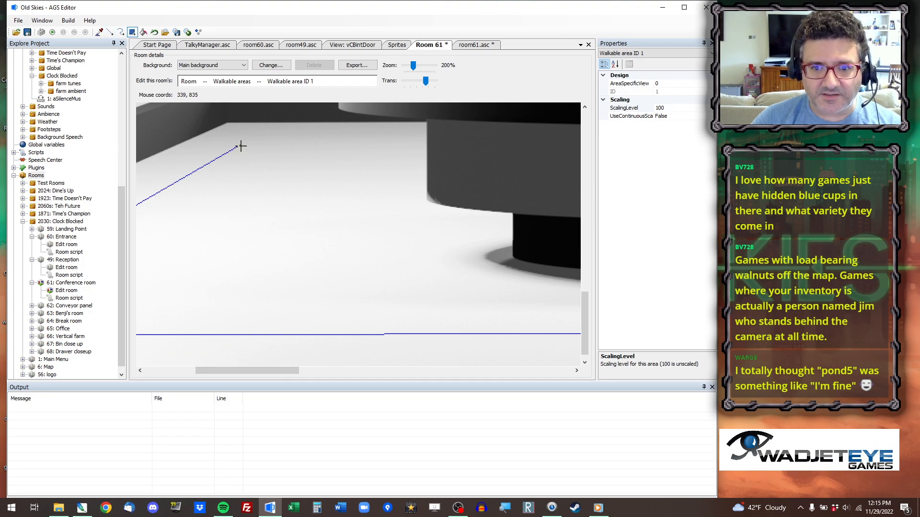
{"action": "left_click_drag", "start_coordinate": [239, 145], "coordinate": [612, 172]}
{"action": "left_click_drag", "start_coordinate": [261, 372], "coordinate": [365, 369]}
{"action": "left_click_drag", "start_coordinate": [154, 145], "coordinate": [639, 171]}
{"action": "left_click_drag", "start_coordinate": [337, 372], "coordinate": [441, 371]}
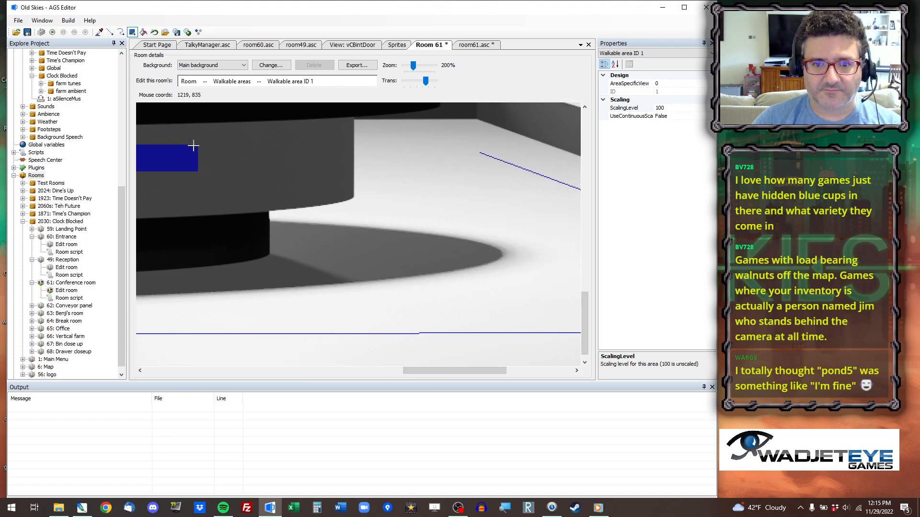
{"action": "left_click_drag", "start_coordinate": [193, 145], "coordinate": [445, 175]}
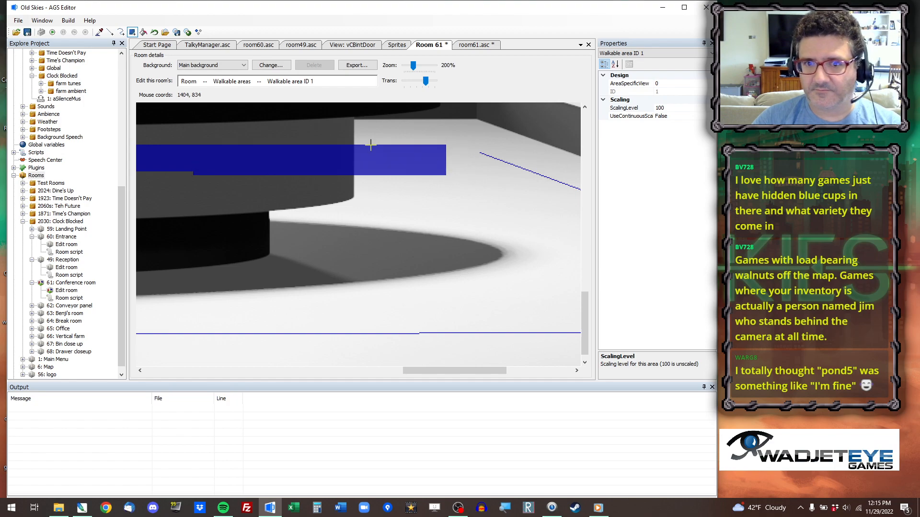
Close the gap between the rear strip and the right boundary with a line, then fill the enclosed floor as walkable area 1.
{"action": "left_click", "coordinate": [110, 33]}
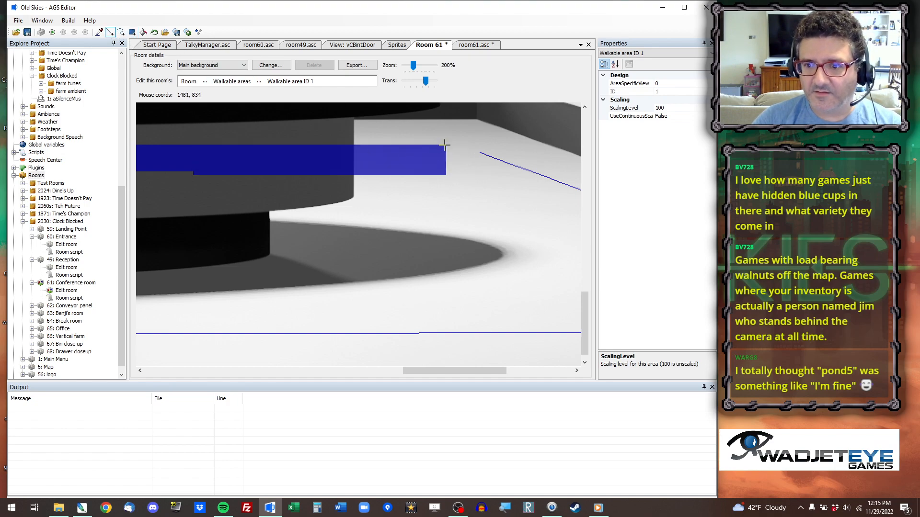
{"action": "left_click_drag", "start_coordinate": [480, 153], "coordinate": [325, 144]}
{"action": "left_click", "coordinate": [143, 32]}
{"action": "left_click", "coordinate": [418, 238]}
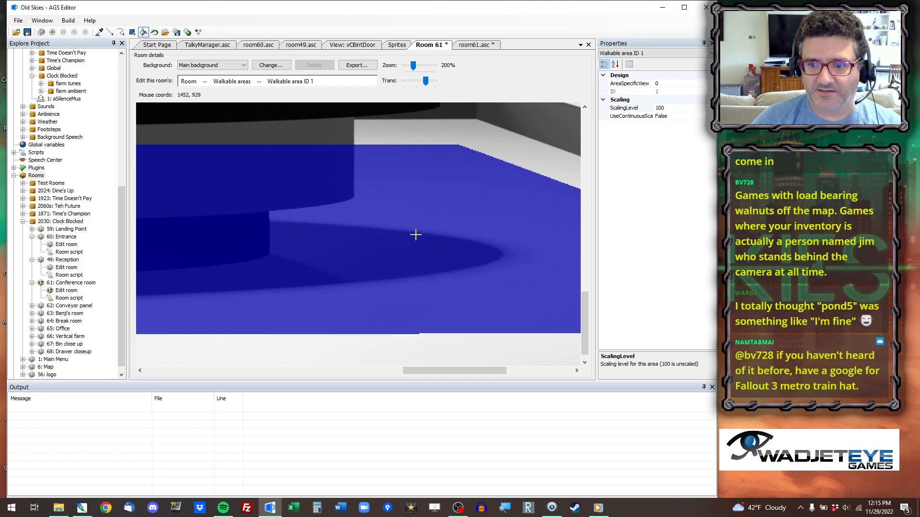
{"action": "scroll", "coordinate": [412, 230], "scroll_direction": "down", "scroll_amount": 6, "text": "ctrl"}
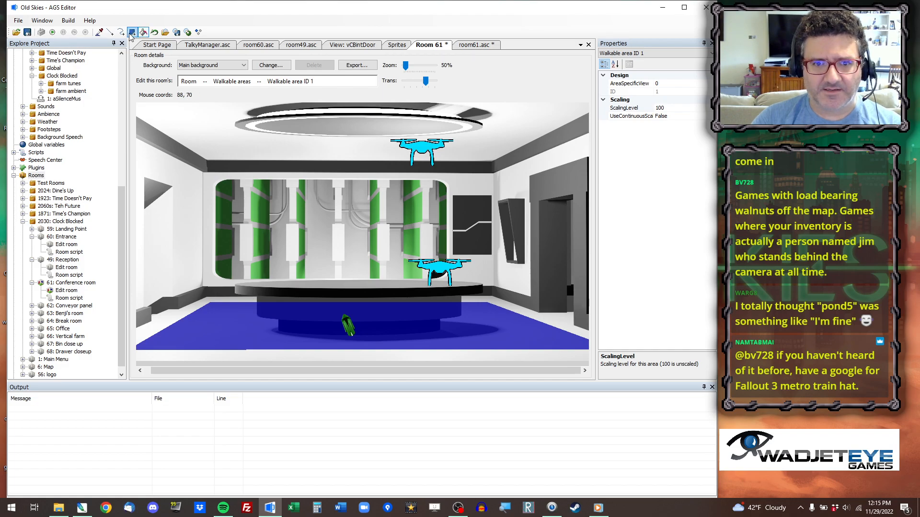
{"action": "left_click", "coordinate": [111, 35]}
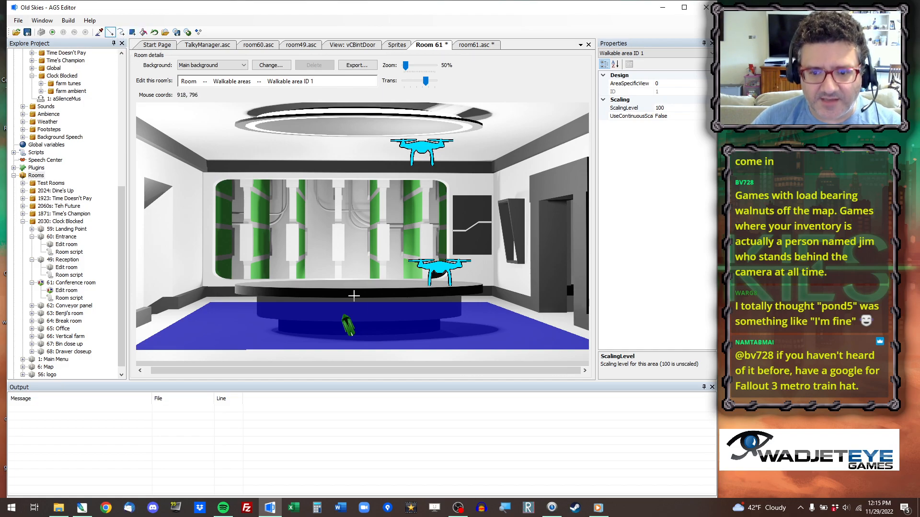
{"action": "scroll", "coordinate": [431, 292], "scroll_direction": "up", "scroll_amount": 3, "text": "ctrl"}
{"action": "left_click_drag", "start_coordinate": [584, 150], "coordinate": [609, 284]}
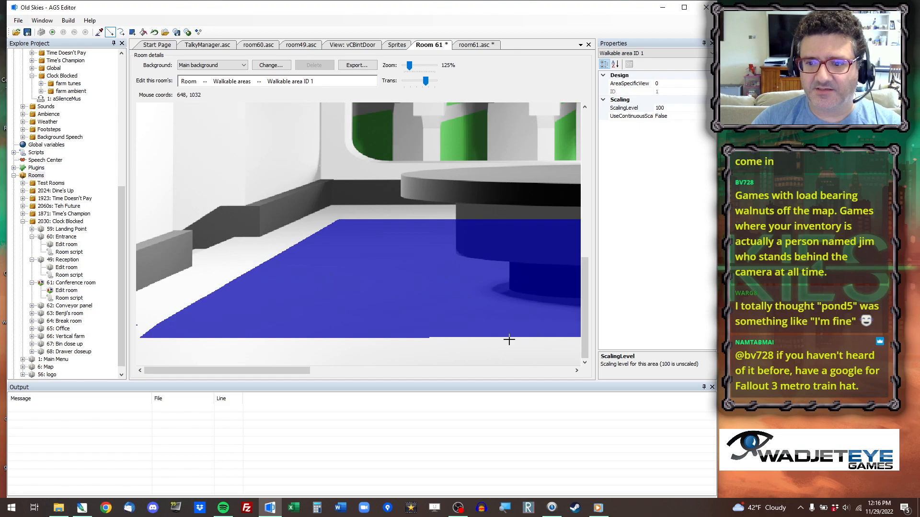
{"action": "left_click_drag", "start_coordinate": [297, 371], "coordinate": [381, 370]}
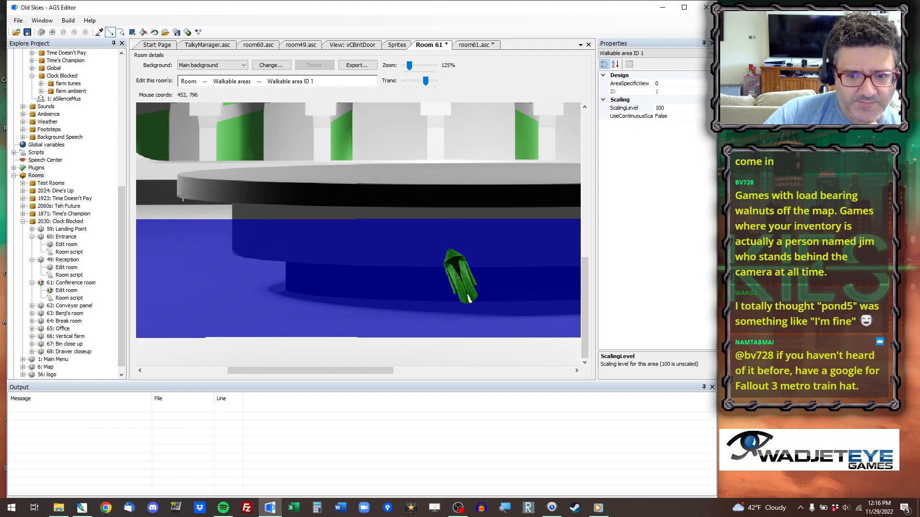
{"action": "left_click", "coordinate": [221, 245]}
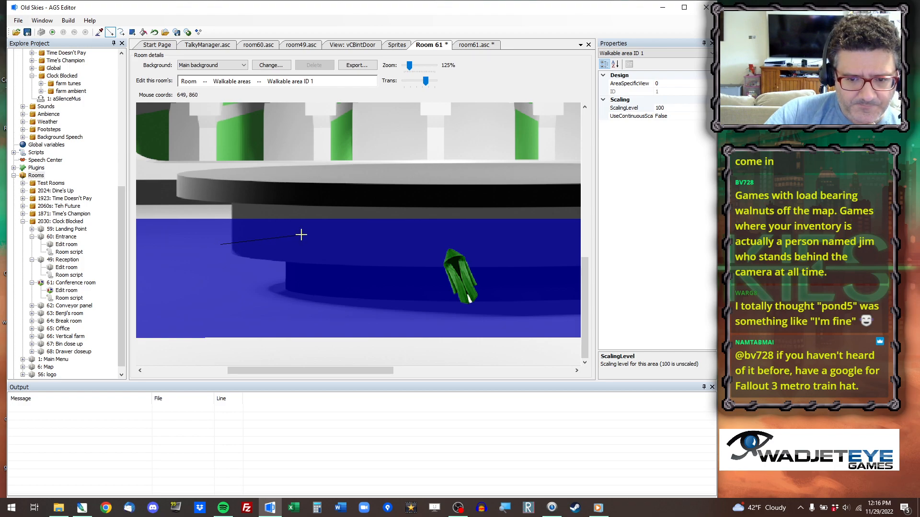
{"action": "left_click", "coordinate": [293, 238]}
{"action": "left_click", "coordinate": [294, 237]}
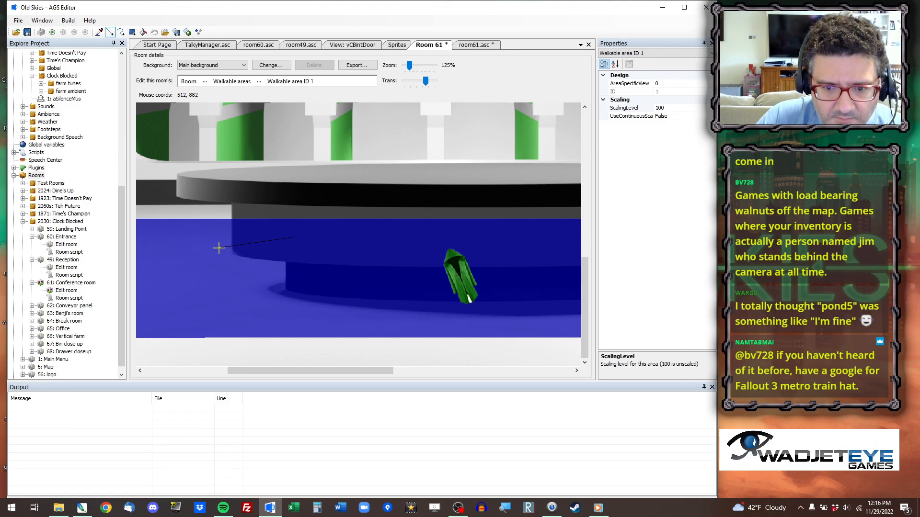
{"action": "left_click_drag", "start_coordinate": [219, 251], "coordinate": [217, 239]}
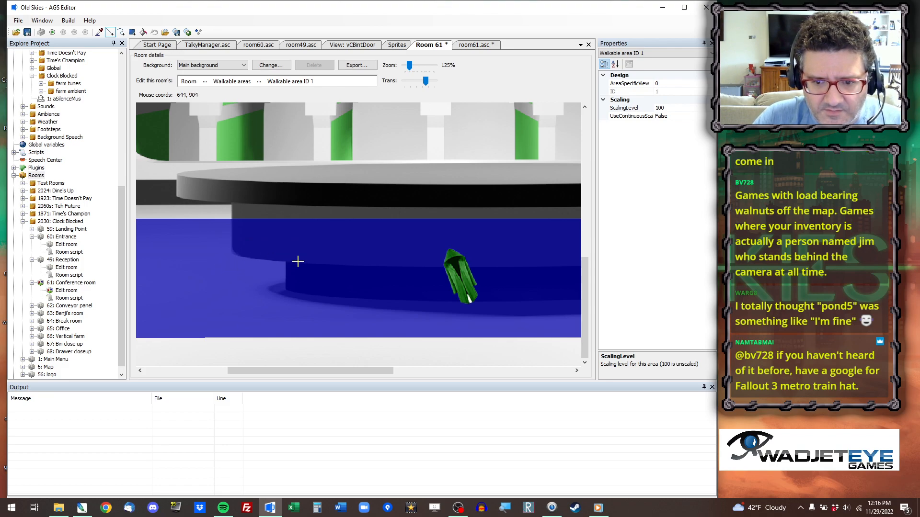
Draw cutout lines in walkable area 1 around the table base's left side and along its front edge.
{"action": "left_click_drag", "start_coordinate": [299, 256], "coordinate": [220, 257]}
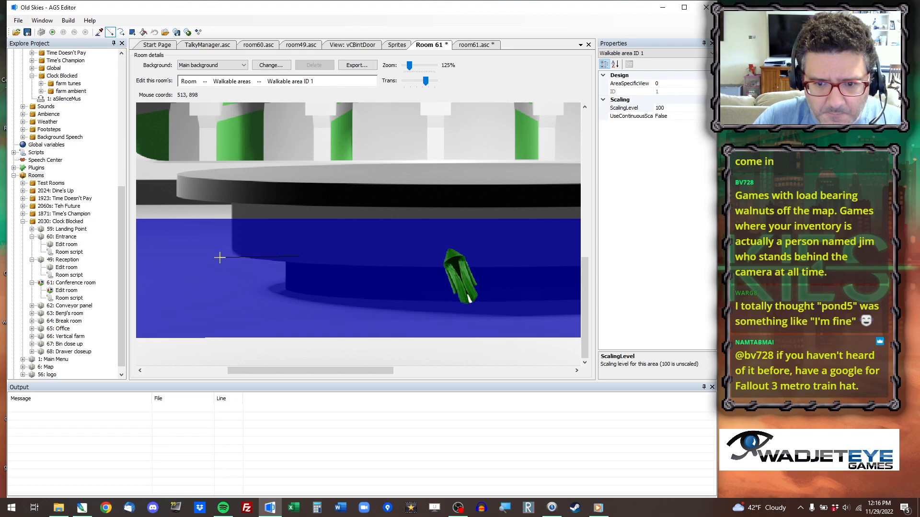
{"action": "mouse_move", "coordinate": [219, 258]}
{"action": "left_mouse_down"}
{"action": "mouse_move", "coordinate": [223, 278]}
{"action": "mouse_move", "coordinate": [276, 311]}
{"action": "mouse_move", "coordinate": [690, 320]}
{"action": "left_mouse_up"}
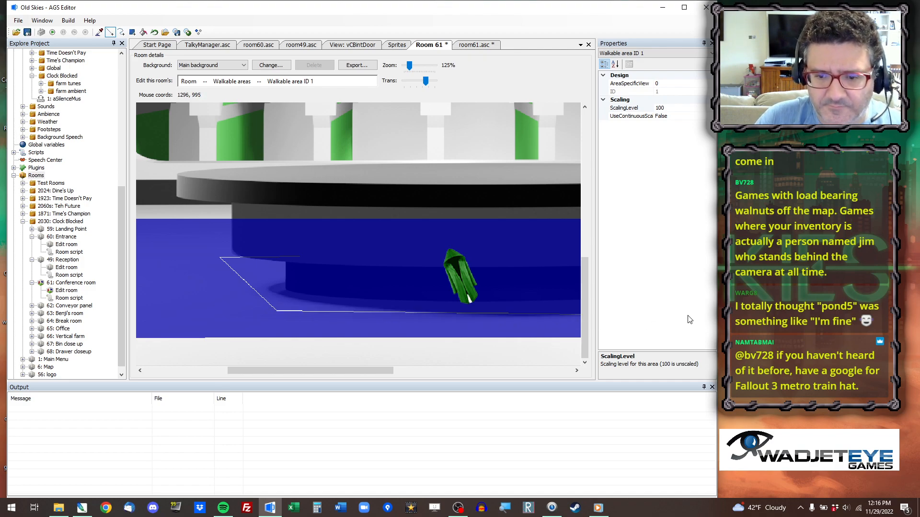
{"action": "left_click_drag", "start_coordinate": [380, 369], "coordinate": [505, 364]}
{"action": "left_click_drag", "start_coordinate": [355, 315], "coordinate": [398, 317]}
{"action": "left_click_drag", "start_coordinate": [394, 369], "coordinate": [371, 372]}
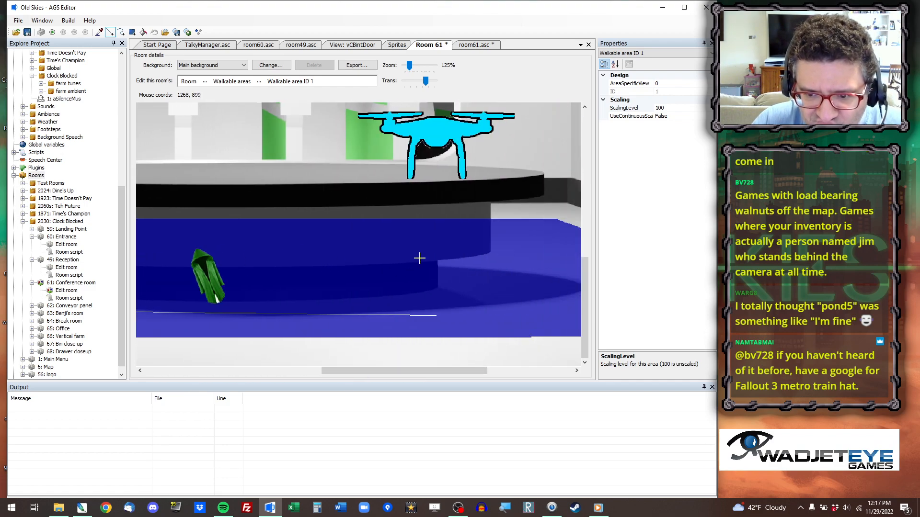
{"action": "left_click_drag", "start_coordinate": [371, 370], "coordinate": [264, 374]}
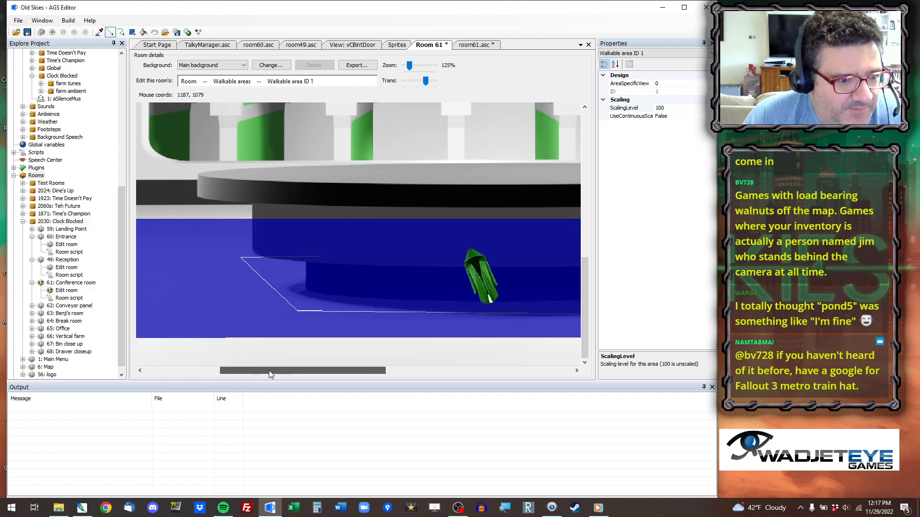
{"action": "left_click_drag", "start_coordinate": [270, 370], "coordinate": [408, 370]}
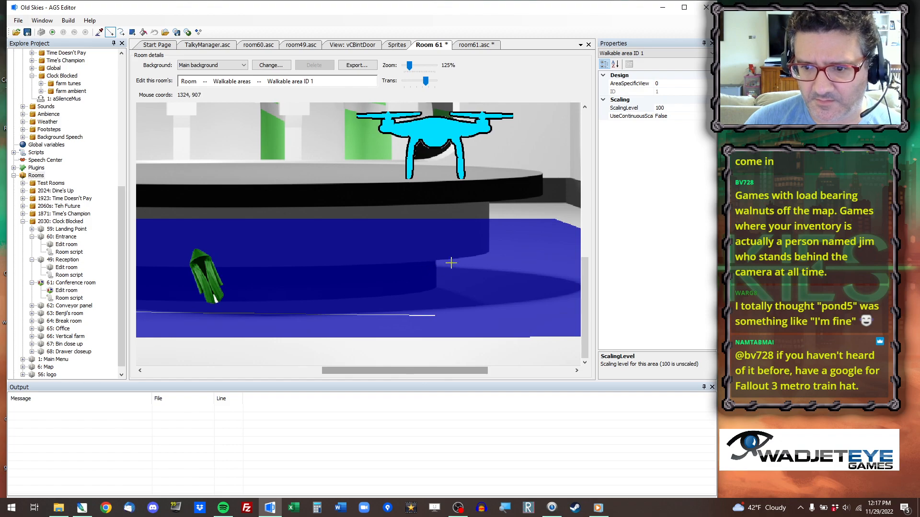
Complete the table base's cutout outline with lines up its right side, across the back and down to the left corner.
{"action": "left_click", "coordinate": [441, 253]}
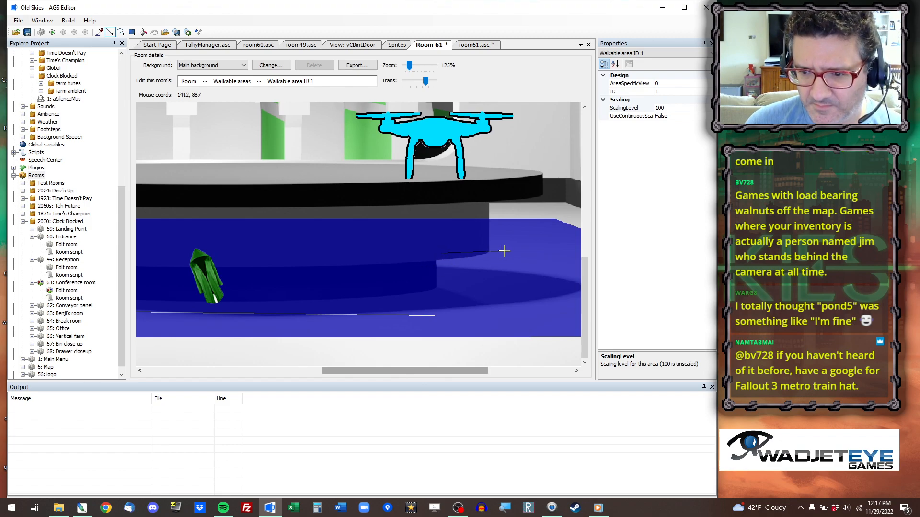
{"action": "left_click", "coordinate": [507, 252]}
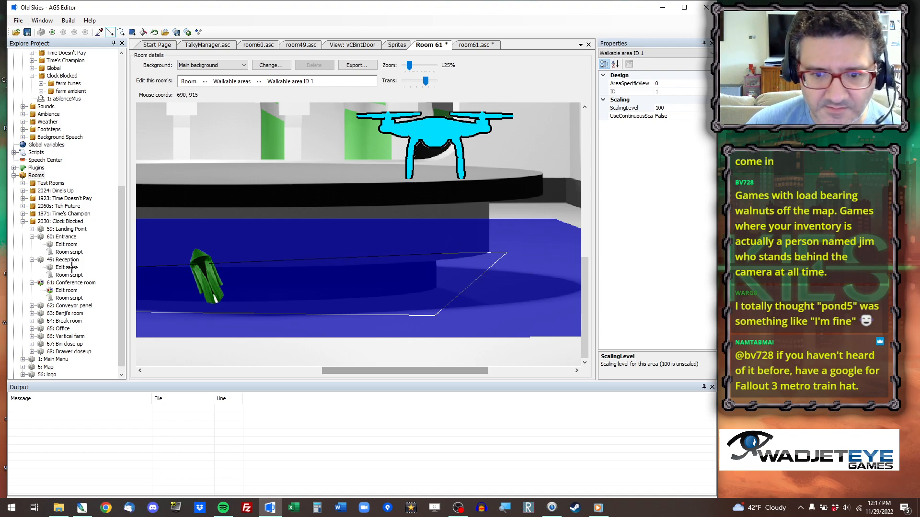
{"action": "left_click_drag", "start_coordinate": [407, 369], "coordinate": [274, 366]}
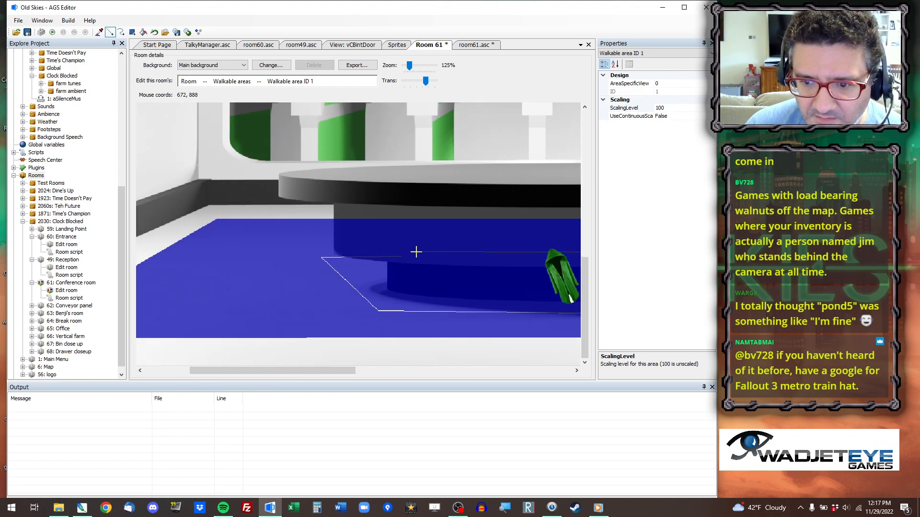
{"action": "left_click", "coordinate": [316, 251]}
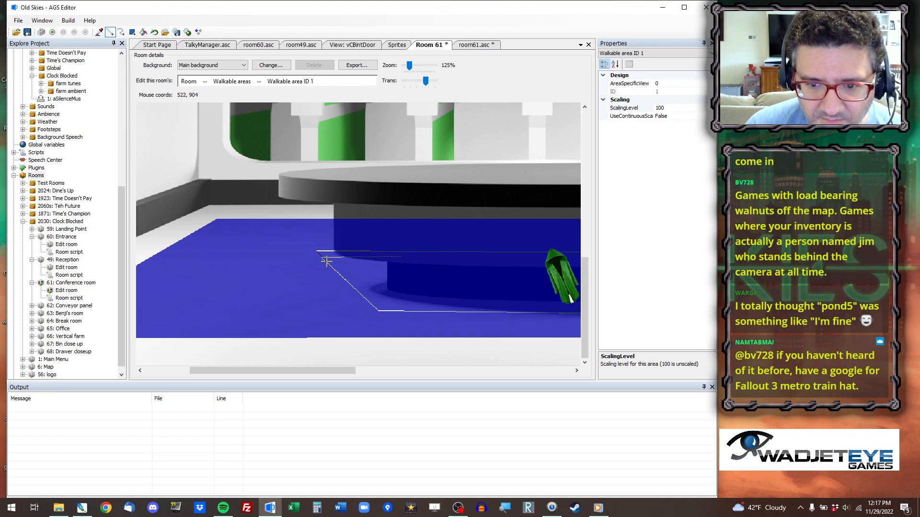
{"action": "left_click", "coordinate": [324, 259]}
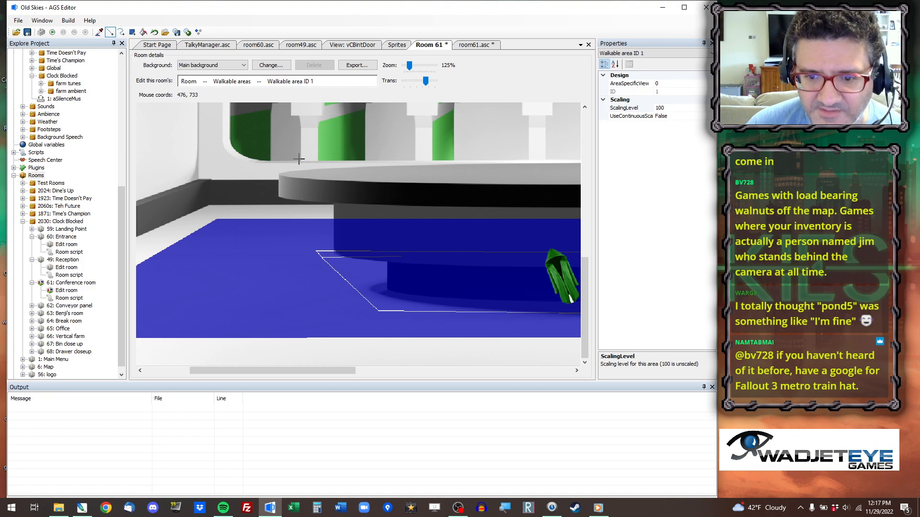
Clear walkable area 1 from inside the table base outline with the fill tool.
{"action": "left_click", "coordinate": [143, 33]}
{"action": "left_click", "coordinate": [370, 270]}
{"action": "left_click_drag", "start_coordinate": [329, 370], "coordinate": [382, 363]}
{"action": "scroll", "coordinate": [372, 241], "scroll_direction": "down", "scroll_amount": 1}
{"action": "scroll", "coordinate": [372, 241], "scroll_direction": "down", "scroll_amount": 1}
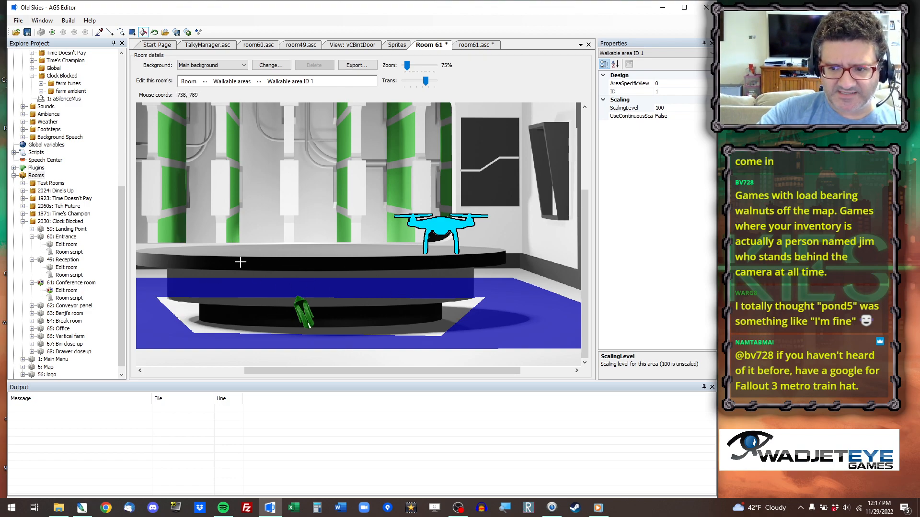
Switch to Photoshop and open Base.png from the 52 Leaves Conference Room folder.
{"action": "left_click", "coordinate": [81, 509]}
{"action": "left_click", "coordinate": [8, 16]}
{"action": "left_click", "coordinate": [22, 36]}
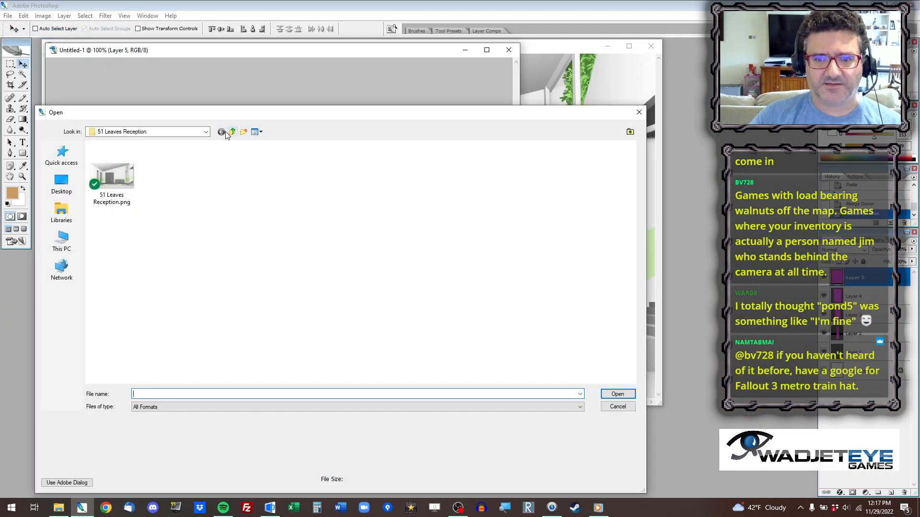
{"action": "left_click", "coordinate": [232, 132]}
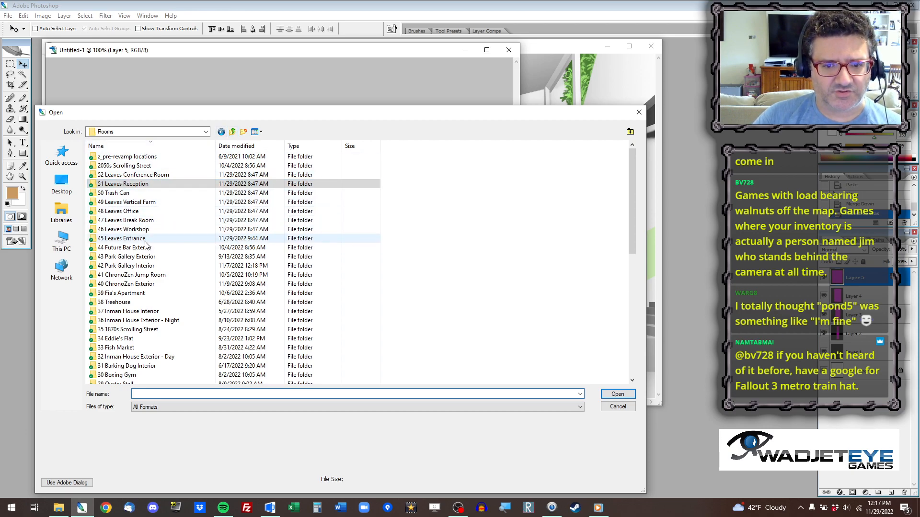
{"action": "double_click", "coordinate": [146, 176]}
{"action": "double_click", "coordinate": [111, 181]}
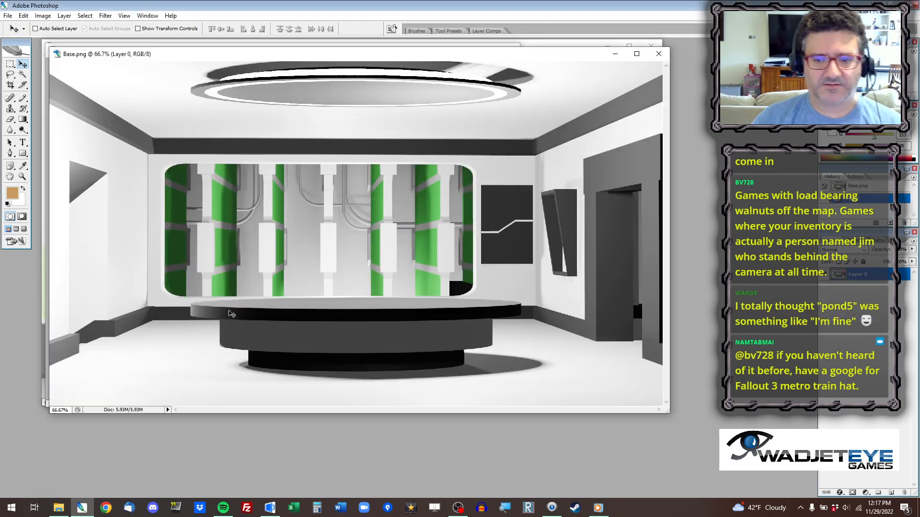
{"action": "left_click", "coordinate": [22, 74]}
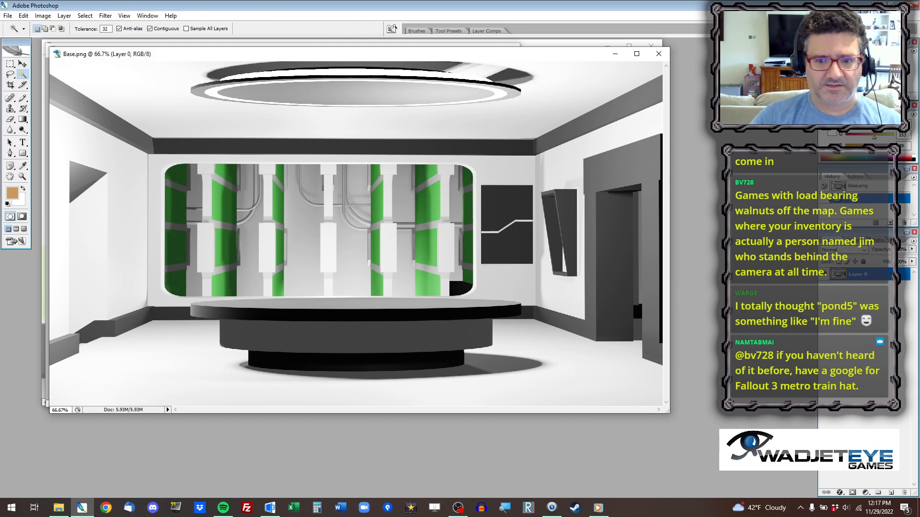
{"action": "left_click", "coordinate": [315, 305]}
{"action": "left_click", "coordinate": [320, 314], "text": "shift"}
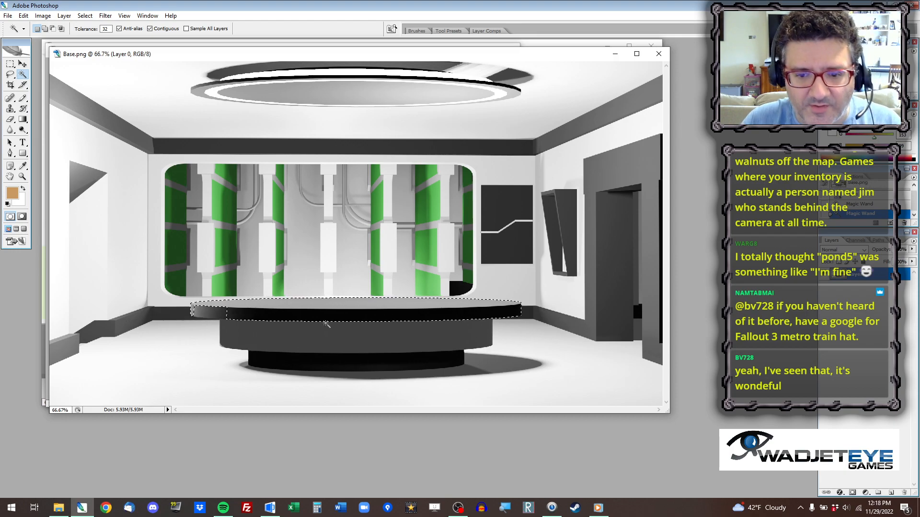
Copy a rectangular area around the whole conference table from Base.png into a new document.
{"action": "key", "text": "m"}
{"action": "left_click", "coordinate": [183, 299]}
{"action": "left_click_drag", "start_coordinate": [613, 412], "coordinate": [518, 385]}
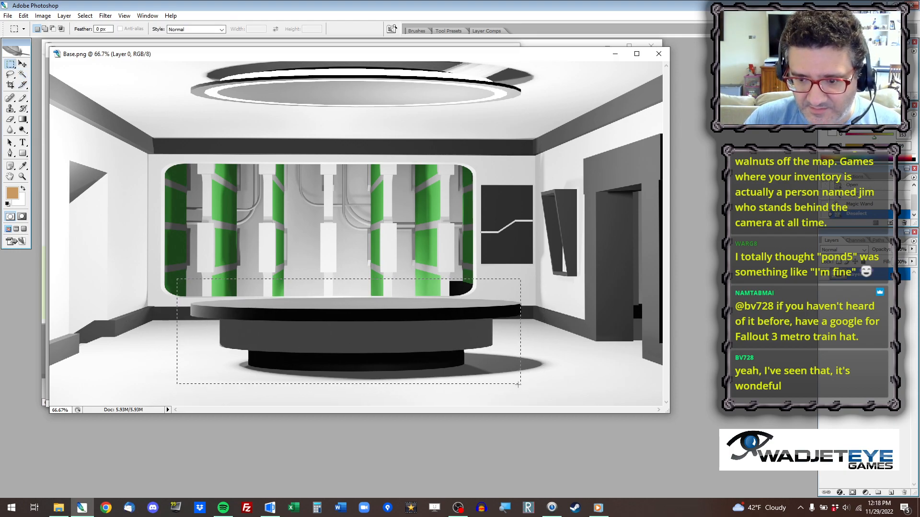
{"action": "key", "text": "ctrl+c"}
{"action": "key", "text": "ctrl+n"}
{"action": "key", "text": "Return"}
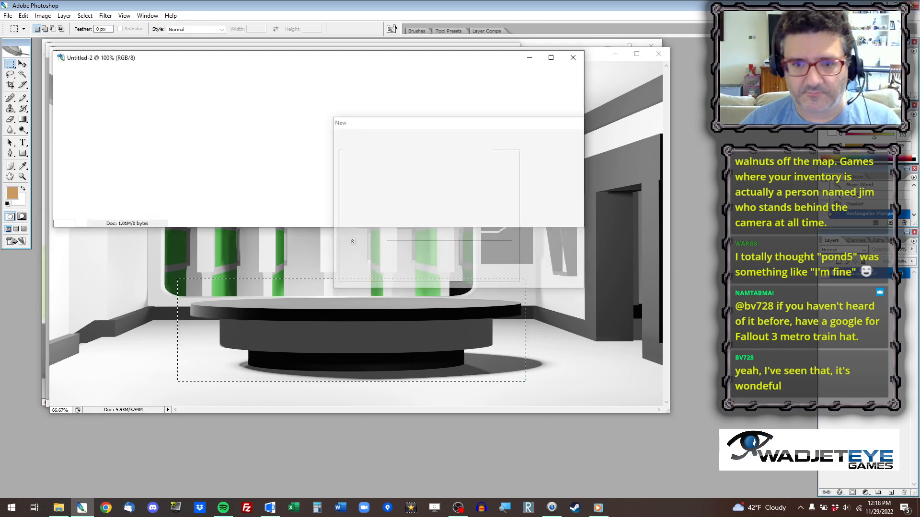
{"action": "key", "text": "ctrl+v"}
Select the table's base, middle tier, rim and tabletop with the Magic Wand and copy them into another new document.
{"action": "left_click", "coordinate": [22, 74]}
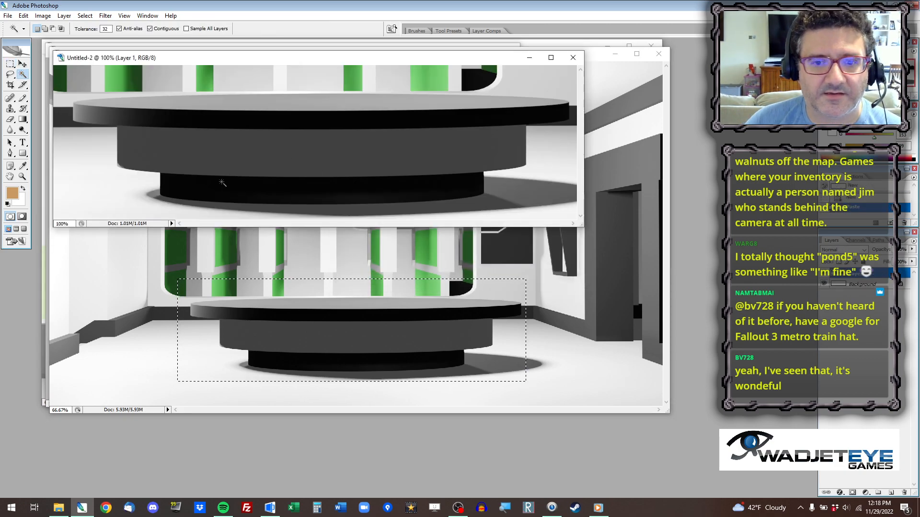
{"action": "left_click", "coordinate": [226, 191]}
{"action": "left_click", "coordinate": [246, 158], "text": "shift"}
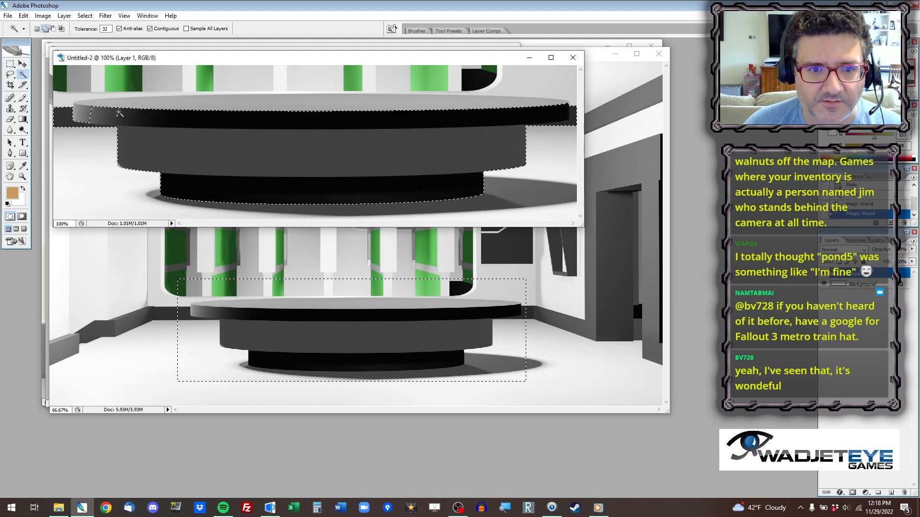
{"action": "left_click", "coordinate": [167, 106], "text": "shift"}
{"action": "left_click", "coordinate": [252, 101], "text": "shift"}
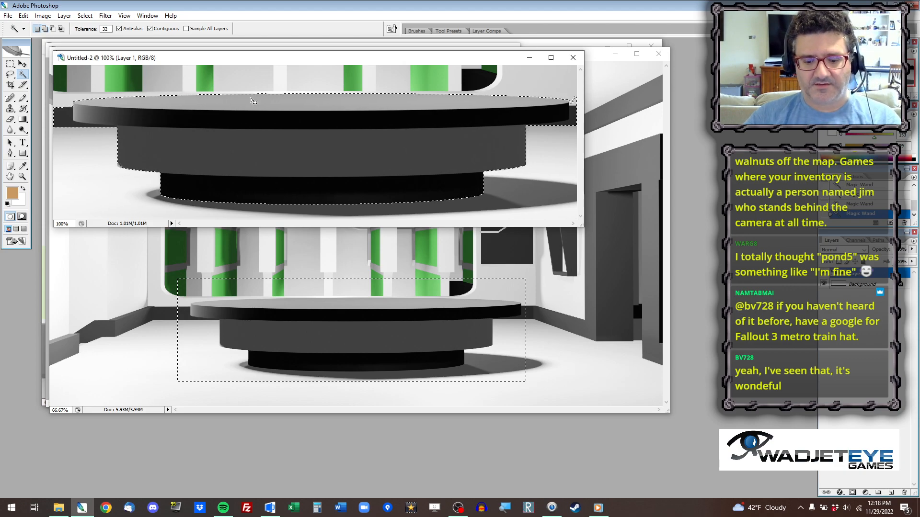
{"action": "key", "text": "ctrl+n"}
{"action": "key", "text": "Return"}
{"action": "key", "text": "ctrl+v"}
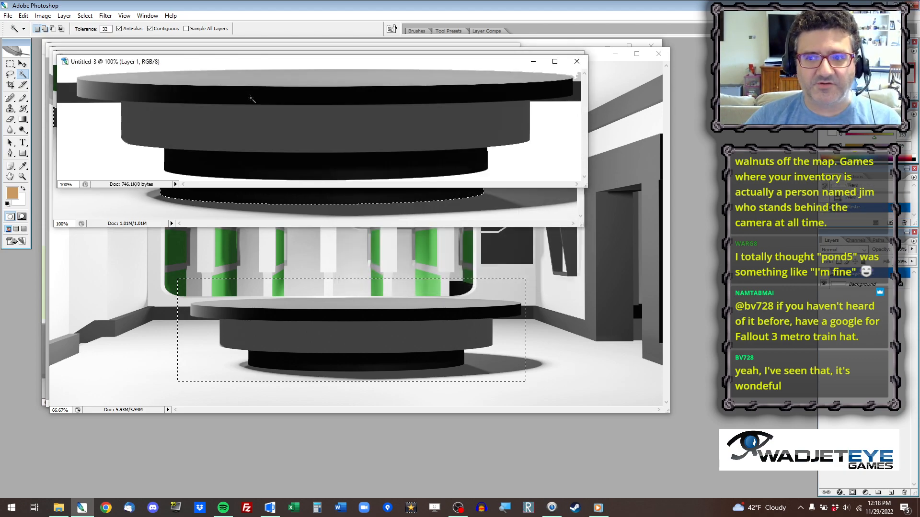
Try to select the leftover baseboard strip beside the tabletop's left end with the Magic Wand, lowering the tolerance from 10 downward.
{"action": "left_click", "coordinate": [65, 92]}
{"action": "left_click", "coordinate": [105, 29]}
{"action": "type", "text": "10"}
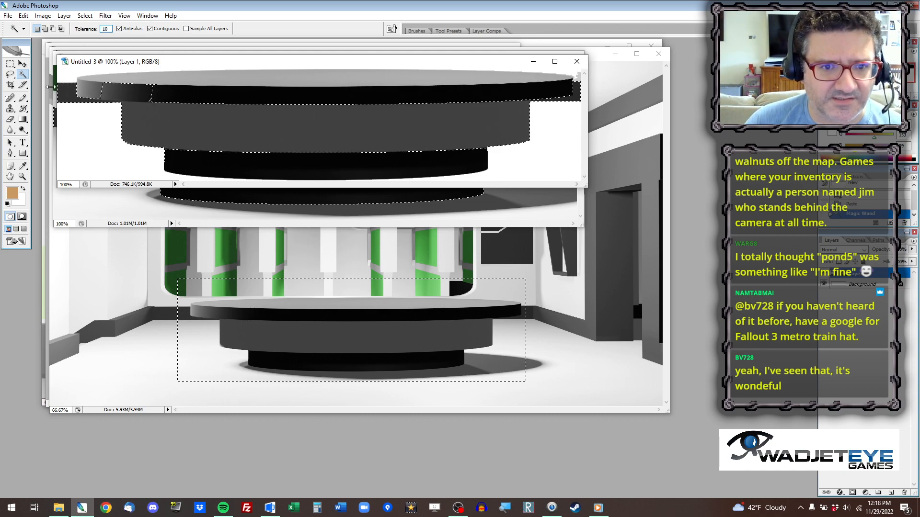
{"action": "key", "text": "ctrl+d"}
{"action": "left_click", "coordinate": [70, 95]}
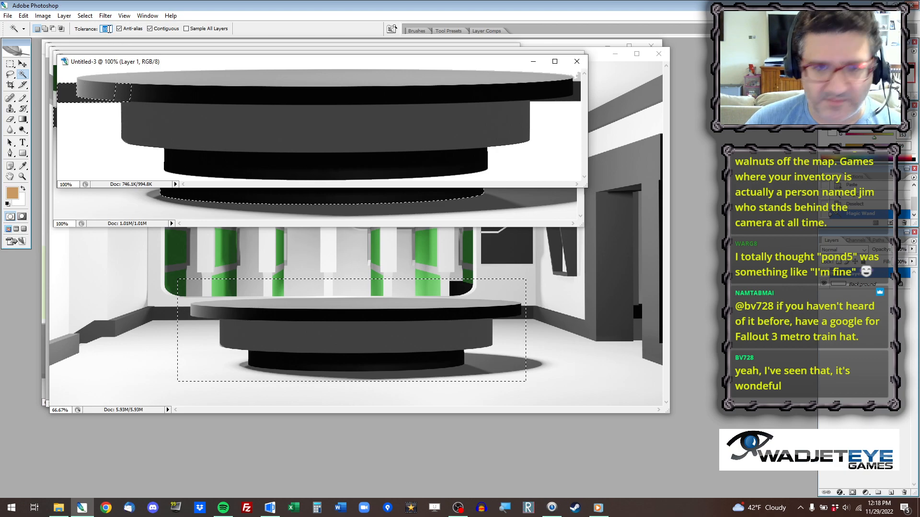
{"action": "key", "text": "ctrl+d"}
{"action": "left_click", "coordinate": [67, 94]}
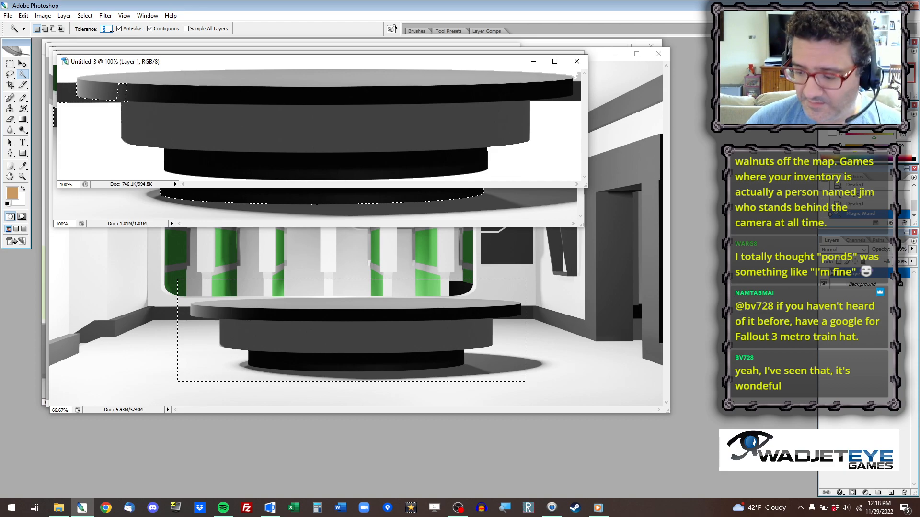
{"action": "key", "text": "ctrl+d"}
{"action": "left_click", "coordinate": [64, 93]}
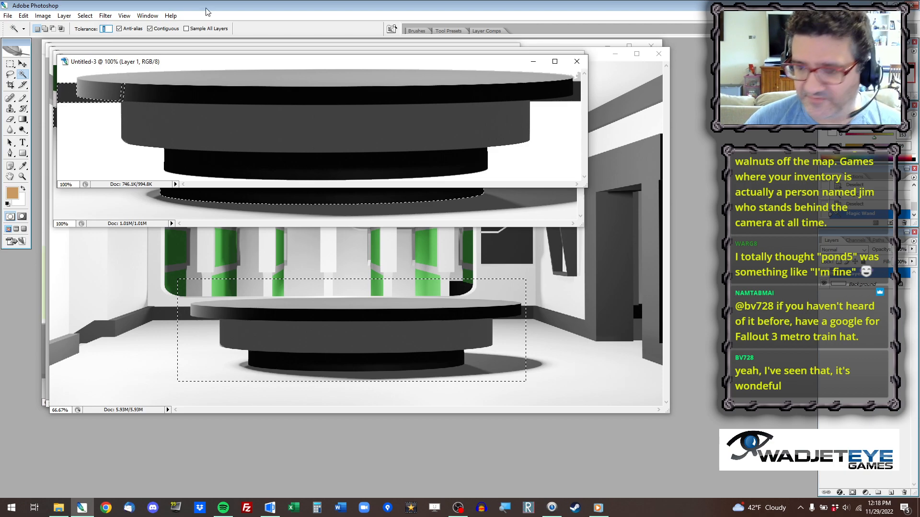
{"action": "left_click", "coordinate": [10, 64]}
{"action": "left_click", "coordinate": [111, 134]}
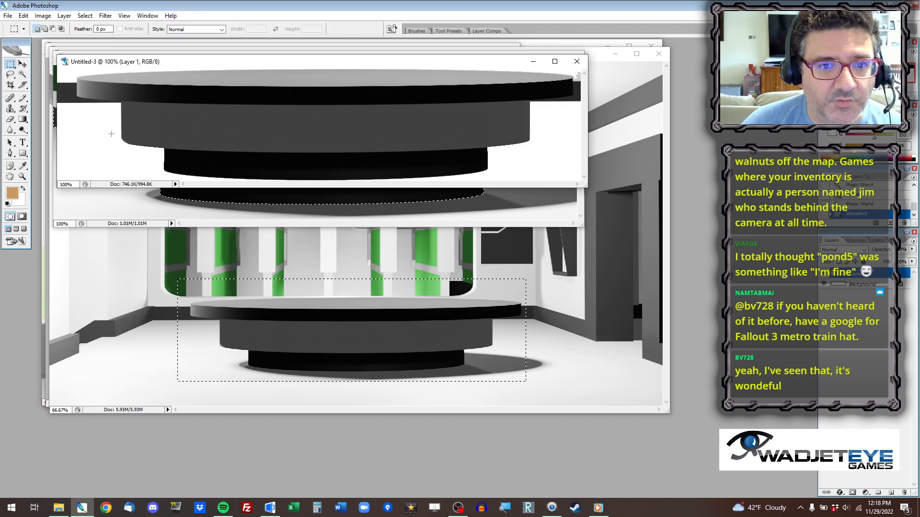
Erase the leftover baseboard strip around the tabletop's left end with a 16 px eraser in Brush mode.
{"action": "left_click_drag", "start_coordinate": [588, 187], "coordinate": [769, 294]}
{"action": "scroll", "coordinate": [225, 160], "scroll_direction": "up", "scroll_amount": 9, "text": "alt"}
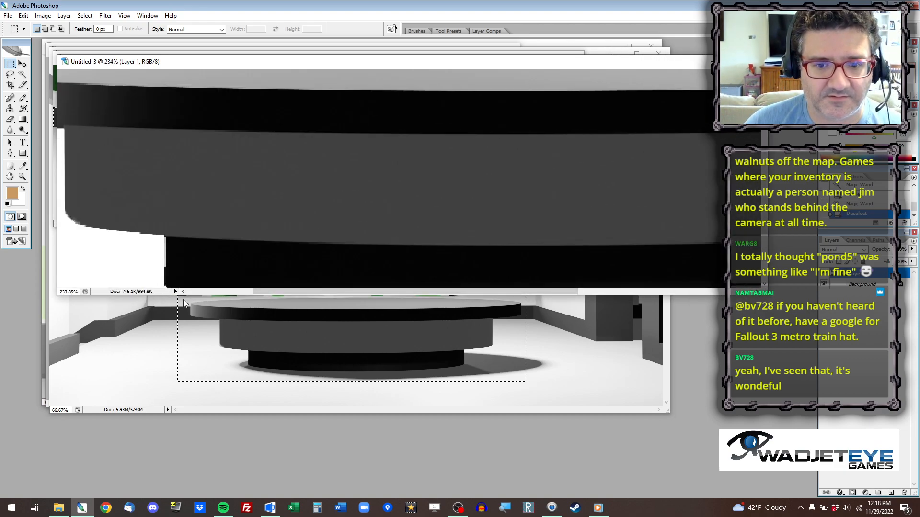
{"action": "left_click", "coordinate": [190, 292]}
{"action": "left_click", "coordinate": [10, 120]}
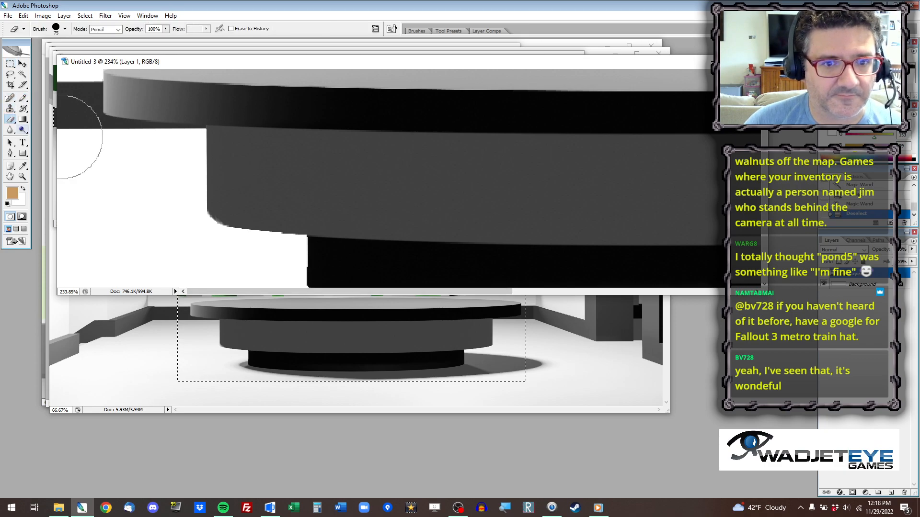
{"action": "right_click", "coordinate": [164, 211]}
{"action": "left_click_drag", "start_coordinate": [208, 233], "coordinate": [181, 234]}
{"action": "left_click", "coordinate": [106, 29]}
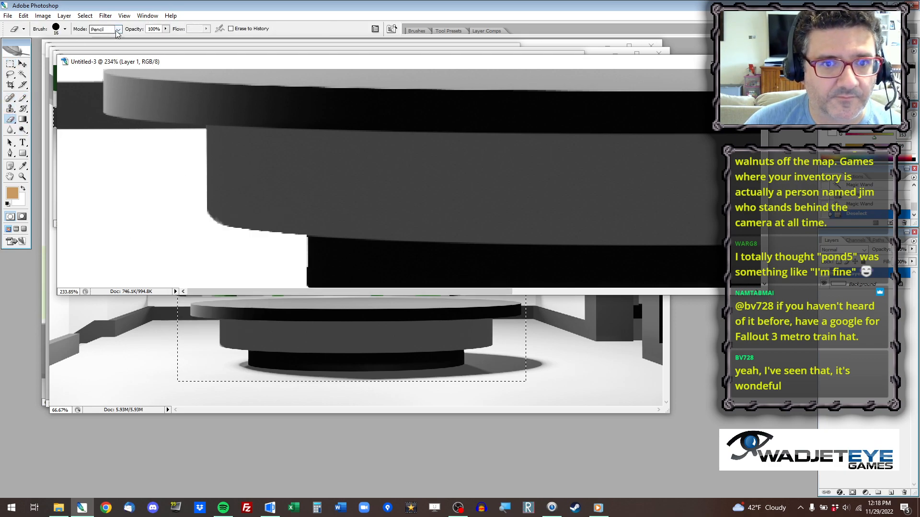
{"action": "left_click", "coordinate": [115, 37]}
{"action": "mouse_move", "coordinate": [120, 128]}
{"action": "left_mouse_down"}
{"action": "mouse_move", "coordinate": [189, 137]}
{"action": "mouse_move", "coordinate": [100, 126]}
{"action": "mouse_move", "coordinate": [178, 137]}
{"action": "left_mouse_up"}
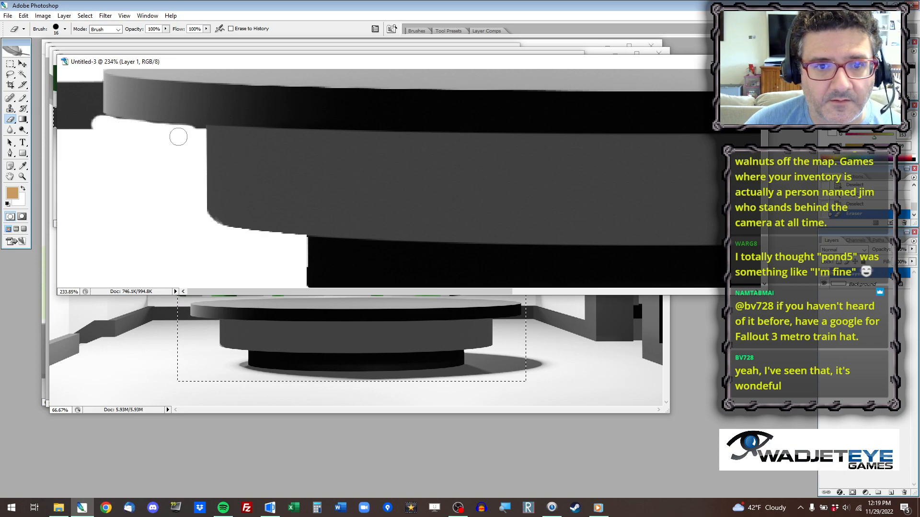
{"action": "mouse_move", "coordinate": [94, 82]}
{"action": "left_mouse_down"}
{"action": "mouse_move", "coordinate": [94, 136]}
{"action": "mouse_move", "coordinate": [74, 182]}
{"action": "mouse_move", "coordinate": [71, 127]}
{"action": "mouse_move", "coordinate": [66, 149]}
{"action": "mouse_move", "coordinate": [63, 130]}
{"action": "left_mouse_up"}
Set the eraser diameter to 1 px and clean the stray pixels beneath the tabletop's left side.
{"action": "scroll", "coordinate": [91, 98], "scroll_direction": "up", "scroll_amount": 1}
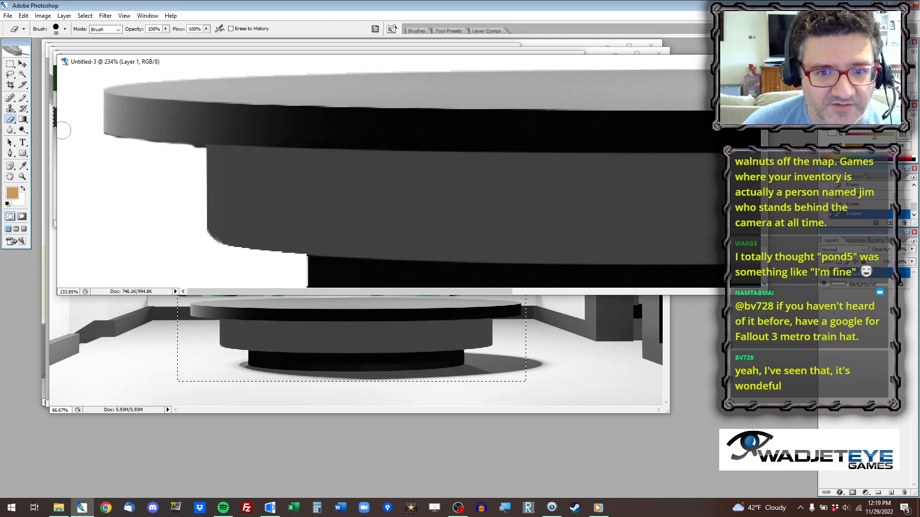
{"action": "right_click", "coordinate": [134, 176]}
{"action": "left_click_drag", "start_coordinate": [147, 194], "coordinate": [144, 194]}
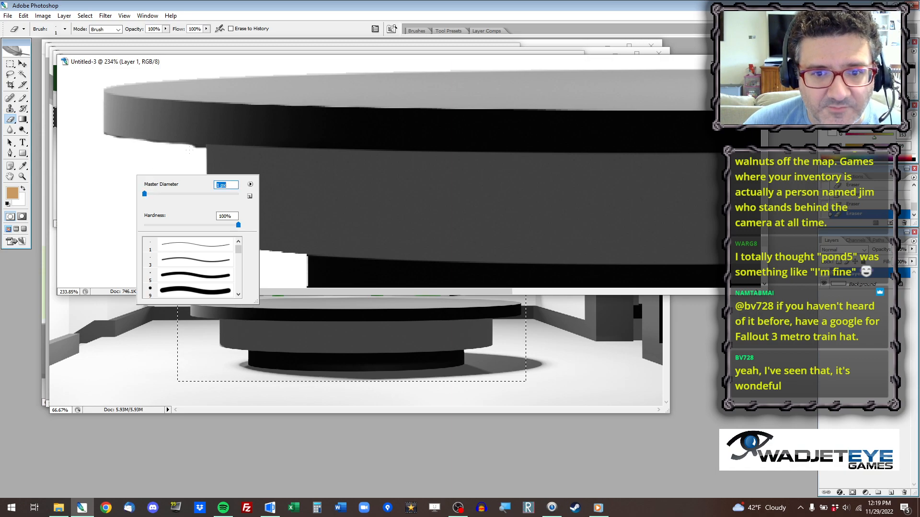
{"action": "key", "text": "Return"}
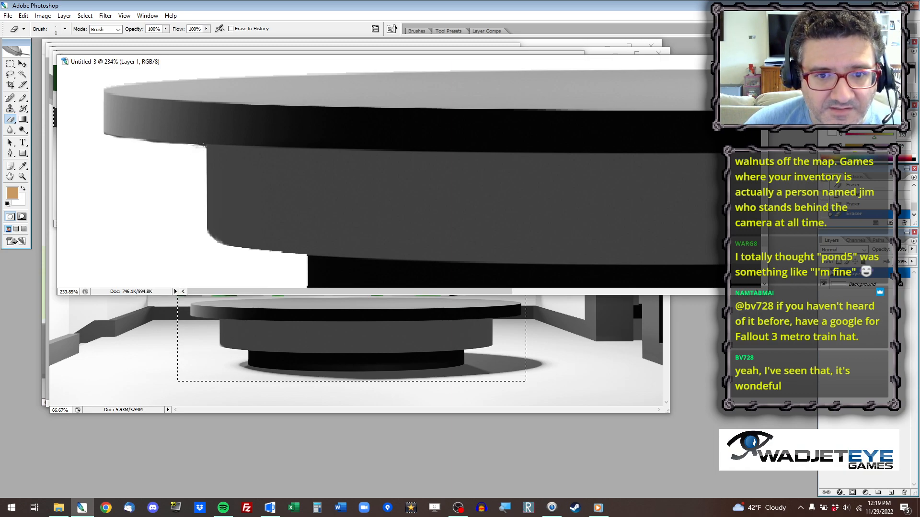
Enlarge the eraser and remove the leftover strip beneath the tabletop's right end.
{"action": "left_click_drag", "start_coordinate": [280, 292], "coordinate": [634, 295]}
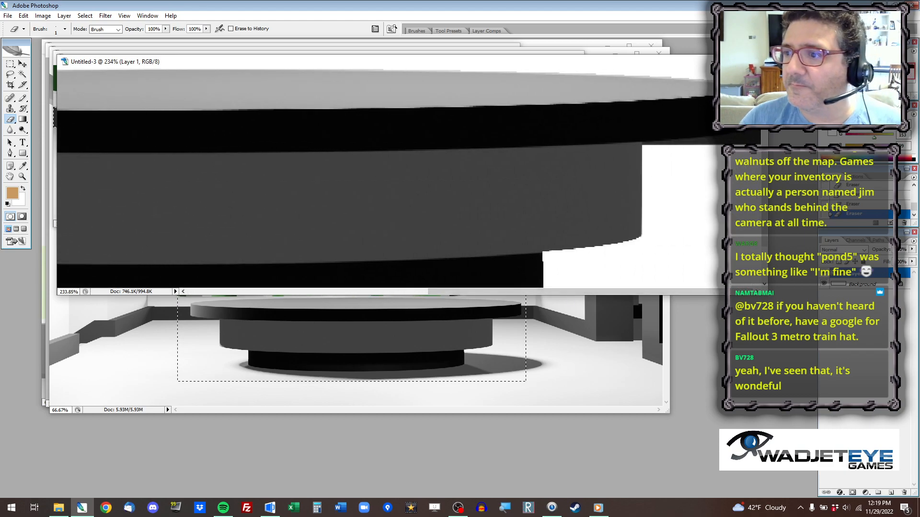
{"action": "right_click", "coordinate": [545, 127]}
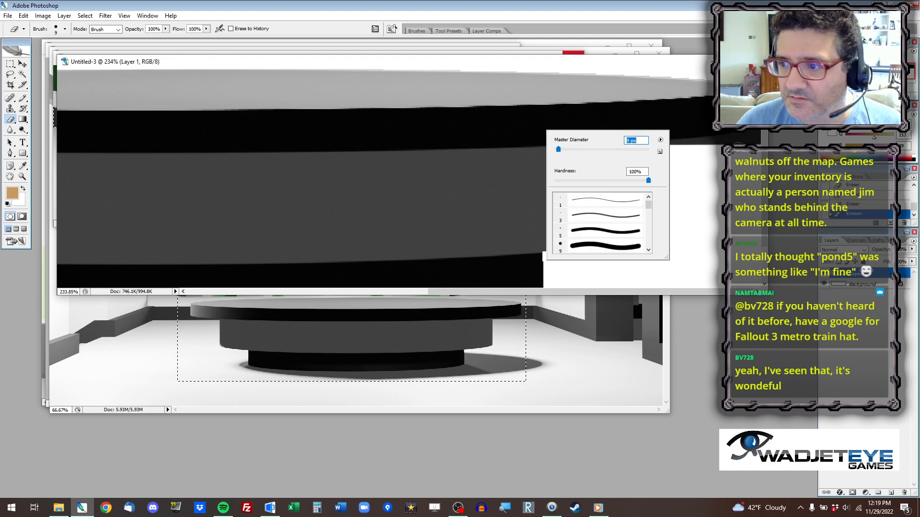
{"action": "key", "text": "Return"}
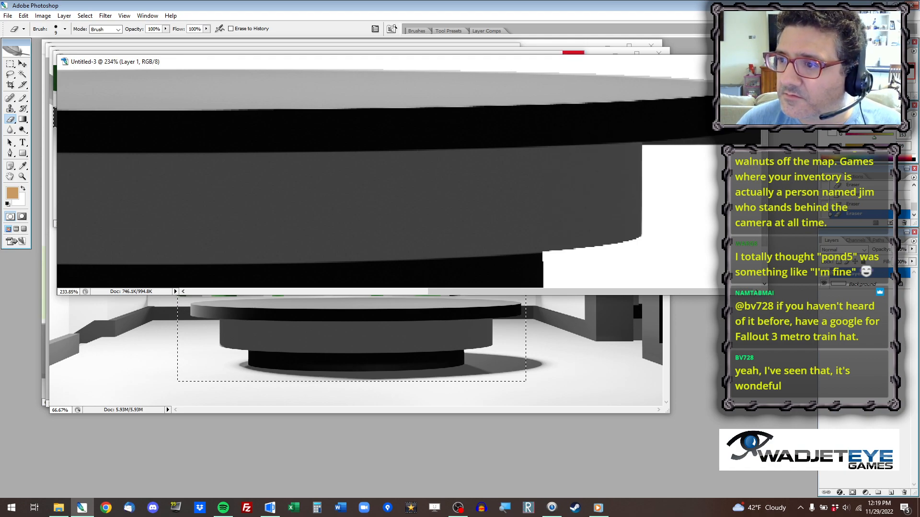
{"action": "scroll", "coordinate": [383, 178], "scroll_direction": "down", "scroll_amount": 3}
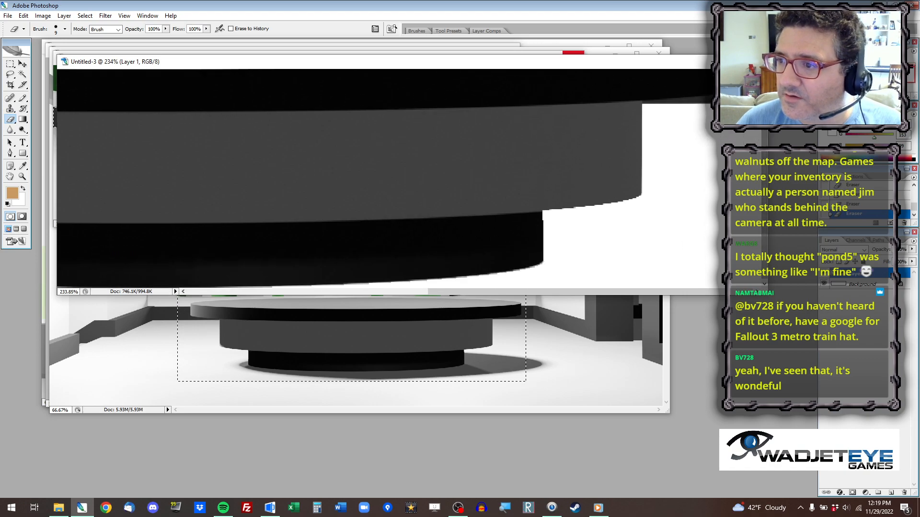
{"action": "scroll", "coordinate": [383, 178], "scroll_direction": "up", "scroll_amount": 3}
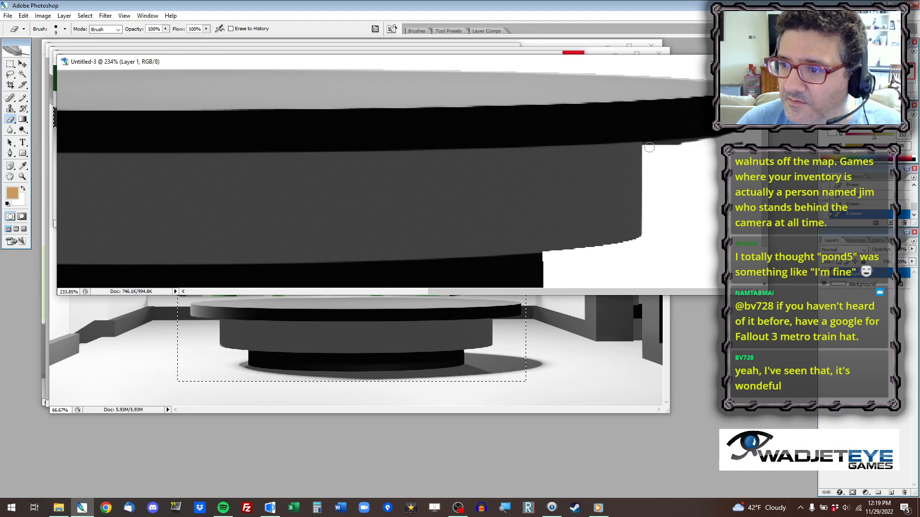
{"action": "left_click", "coordinate": [702, 142], "text": "shift"}
{"action": "left_click", "coordinate": [748, 136], "text": "shift"}
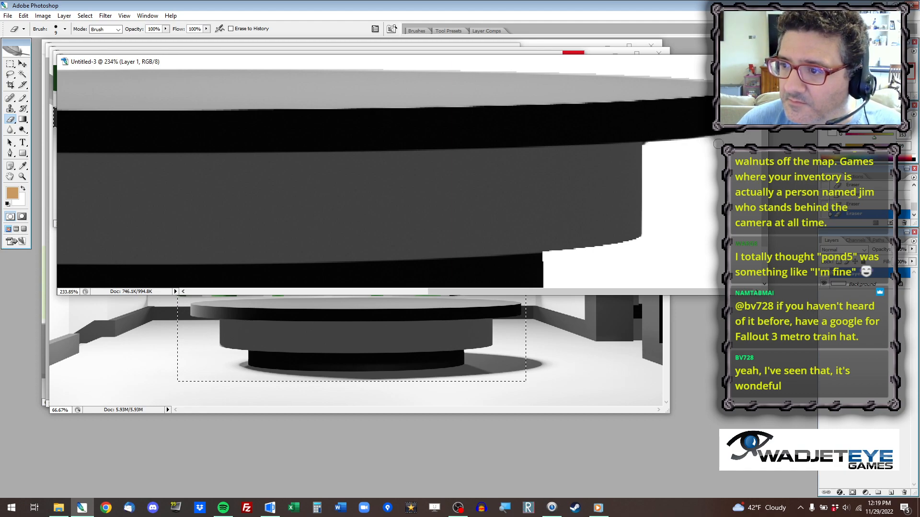
{"action": "scroll", "coordinate": [480, 168], "scroll_direction": "down", "scroll_amount": 7, "text": "alt"}
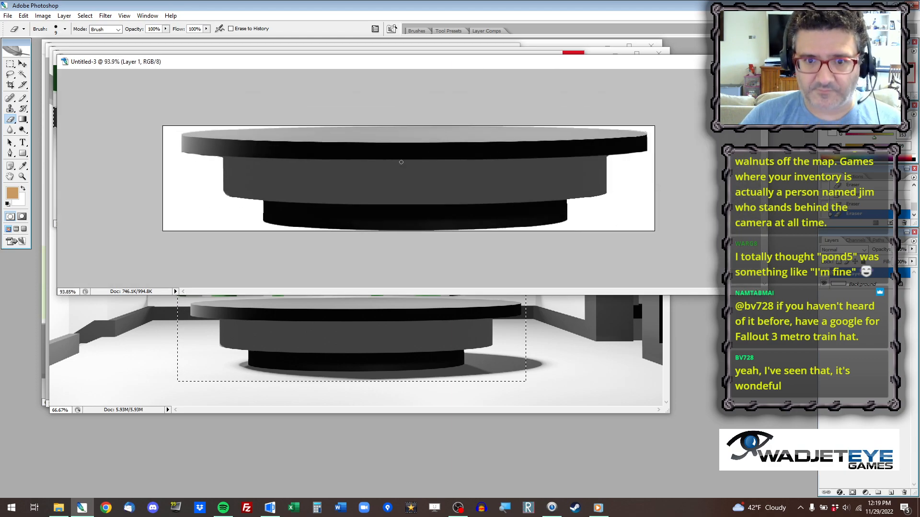
Hide the white background, copy the cut-out table into a new document and hide that document's background as well.
{"action": "left_click", "coordinate": [825, 284]}
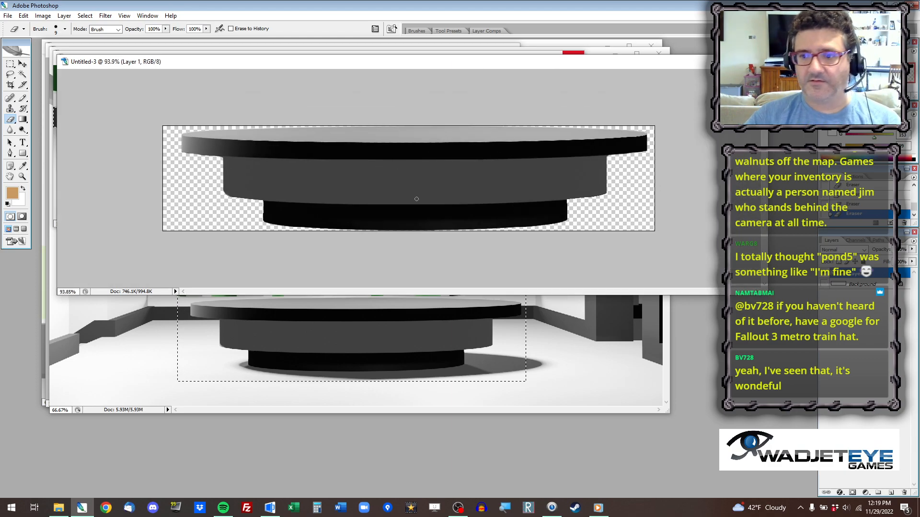
{"action": "key", "text": "ctrl+a"}
{"action": "key", "text": "ctrl+c"}
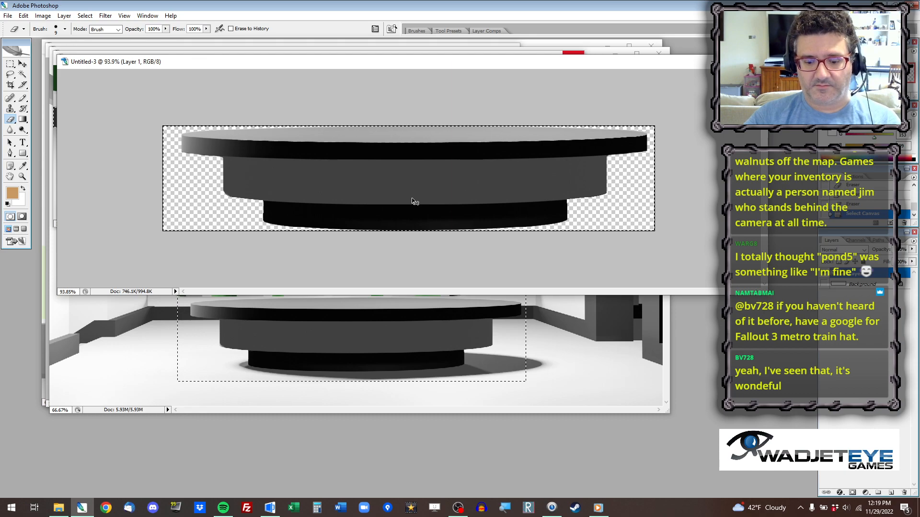
{"action": "key", "text": "ctrl+n"}
{"action": "key", "text": "Return"}
{"action": "key", "text": "ctrl+v"}
{"action": "left_click", "coordinate": [824, 283]}
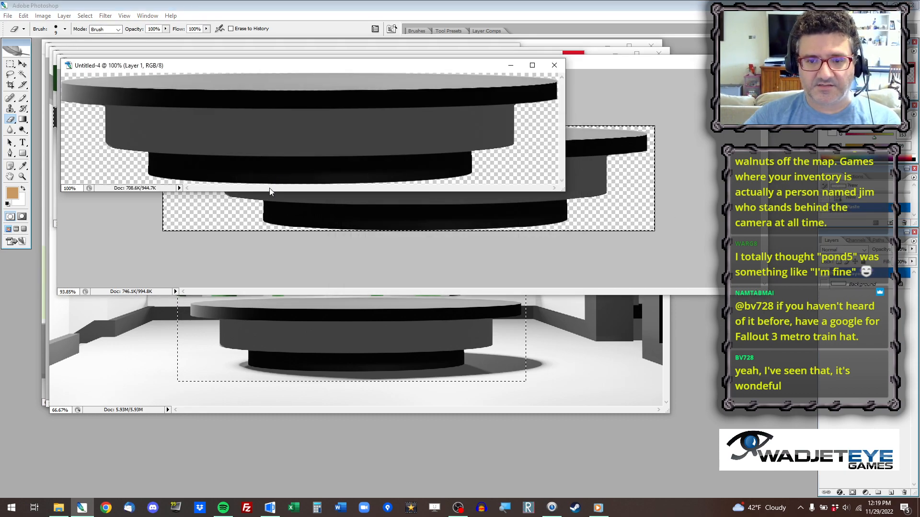
Save the transparent table image as a PNG named table in the 52 Leaves Conference Room folder.
{"action": "key", "text": "ctrl+shift+s"}
{"action": "left_click", "coordinate": [178, 378]}
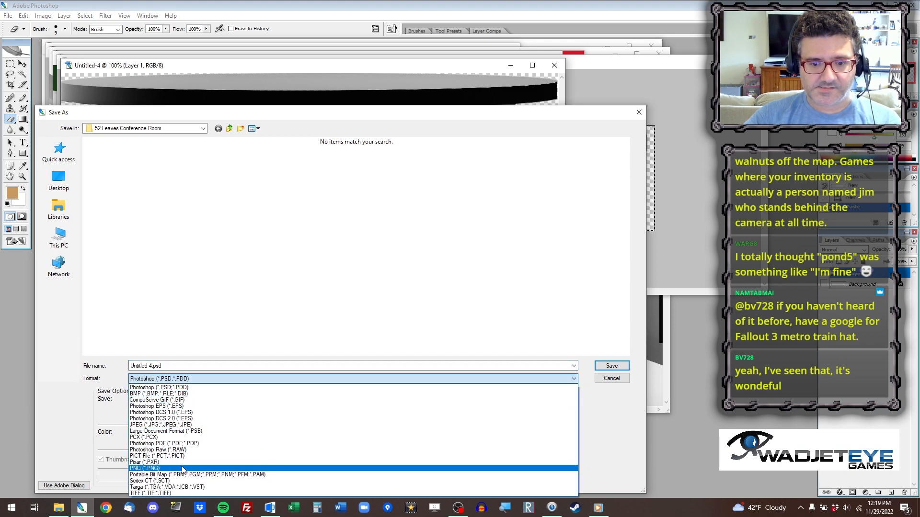
{"action": "left_click", "coordinate": [145, 468]}
{"action": "left_click", "coordinate": [153, 369]}
{"action": "type", "text": "table"}
{"action": "key", "text": "Return"}
{"action": "key", "text": "Return"}
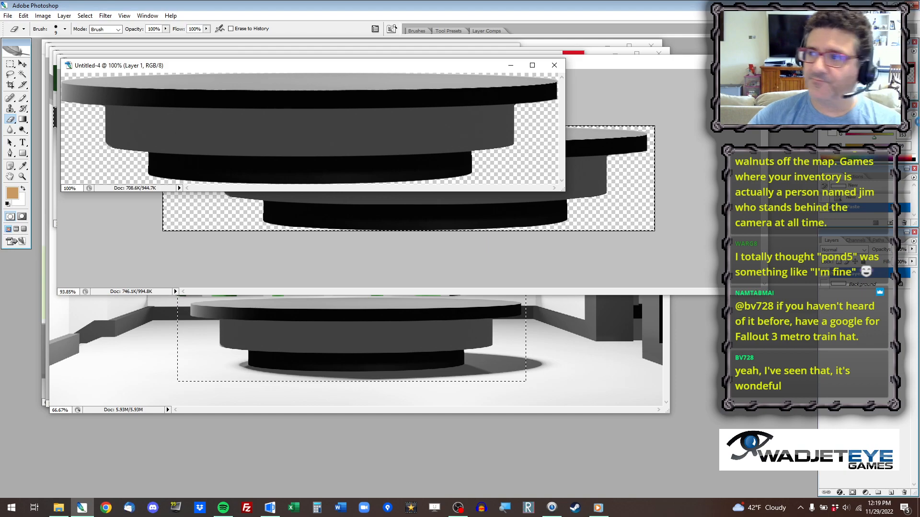
Switch to AGS Editor, show the Conference room's objects and add a new object at about 918, 668.
{"action": "key", "text": "alt+Tab"}
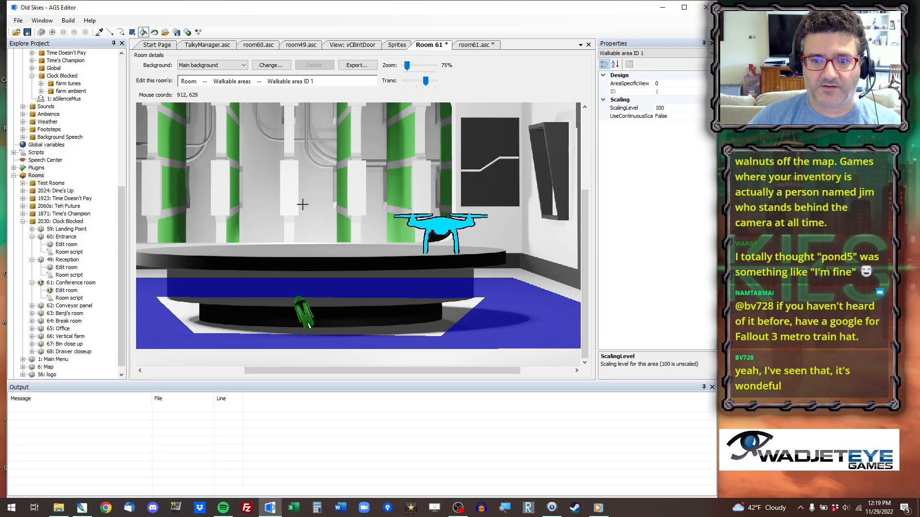
{"action": "scroll", "coordinate": [304, 203], "scroll_direction": "down", "scroll_amount": 1}
{"action": "left_click", "coordinate": [205, 82]}
{"action": "left_click", "coordinate": [234, 125]}
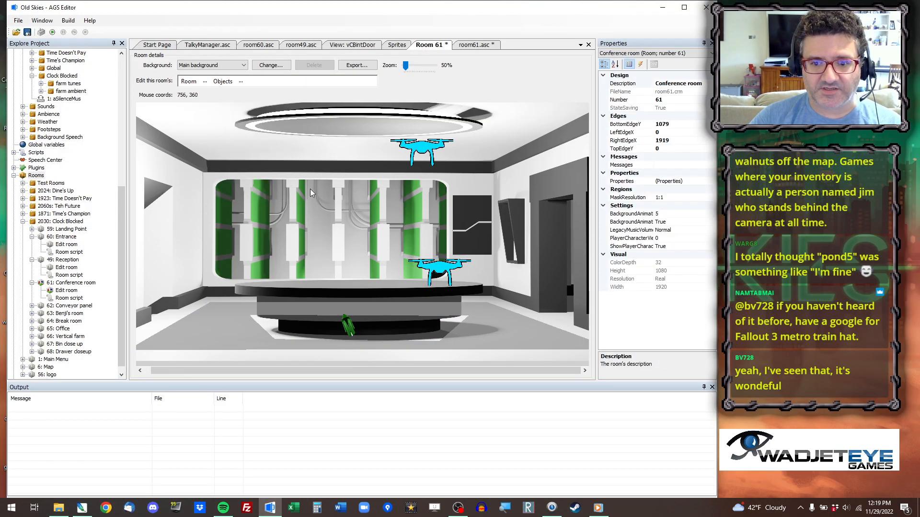
{"action": "left_click", "coordinate": [441, 221]}
Open the sprite selection for the new object's image and go to the Conference sprite folder under Rooms, Clock Blocked.
{"action": "left_click", "coordinate": [691, 91]}
{"action": "left_click", "coordinate": [711, 91]}
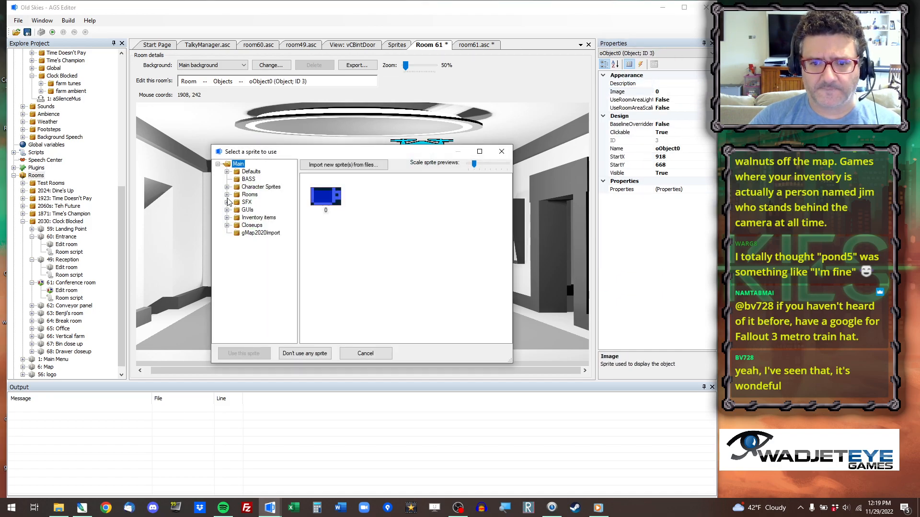
{"action": "left_click", "coordinate": [227, 195]}
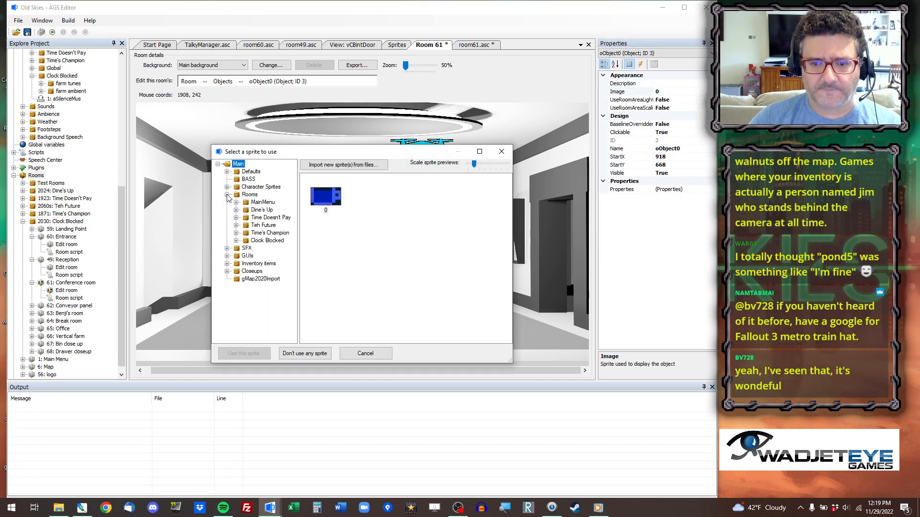
{"action": "left_click", "coordinate": [236, 241]}
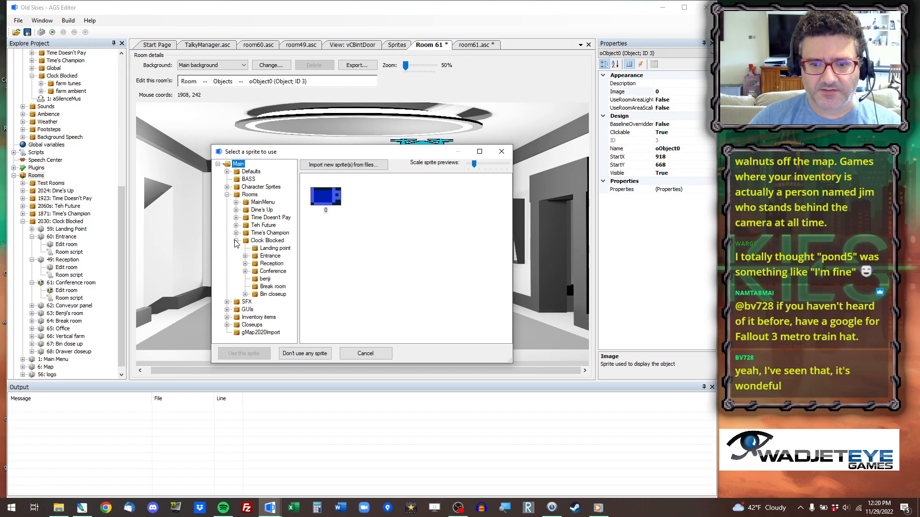
{"action": "left_click", "coordinate": [245, 271]}
{"action": "left_click", "coordinate": [271, 272]}
Import table.png into the Conference sprite folder with its alpha channel and use it as the new object's image.
{"action": "right_click", "coordinate": [335, 235]}
{"action": "left_click", "coordinate": [365, 239]}
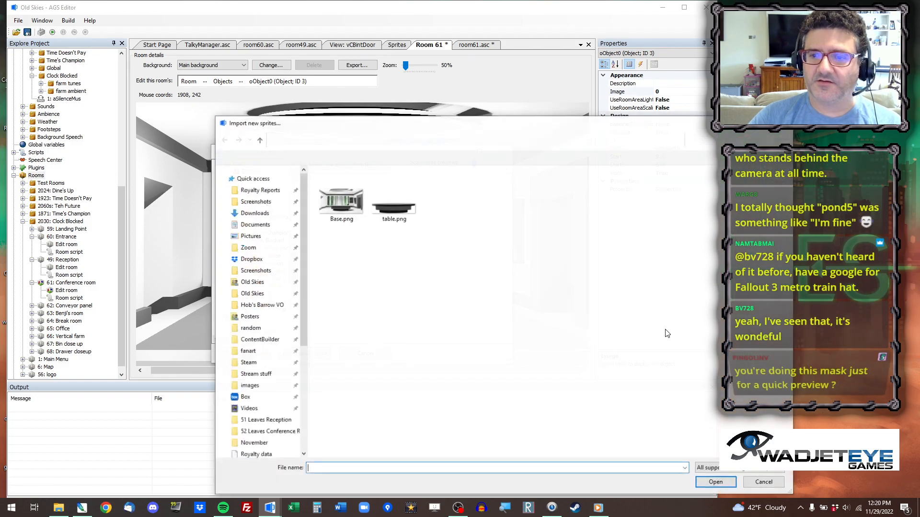
{"action": "double_click", "coordinate": [394, 207]}
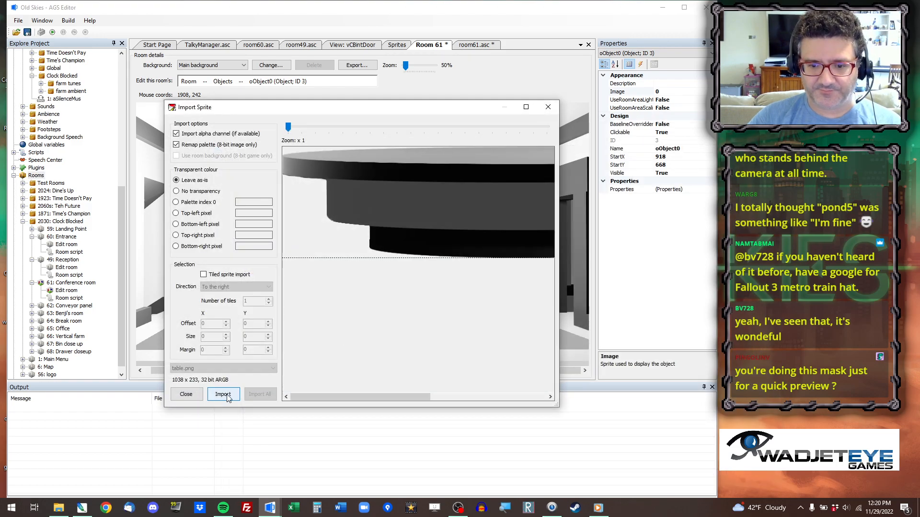
{"action": "left_click", "coordinate": [223, 394]}
{"action": "double_click", "coordinate": [324, 211]}
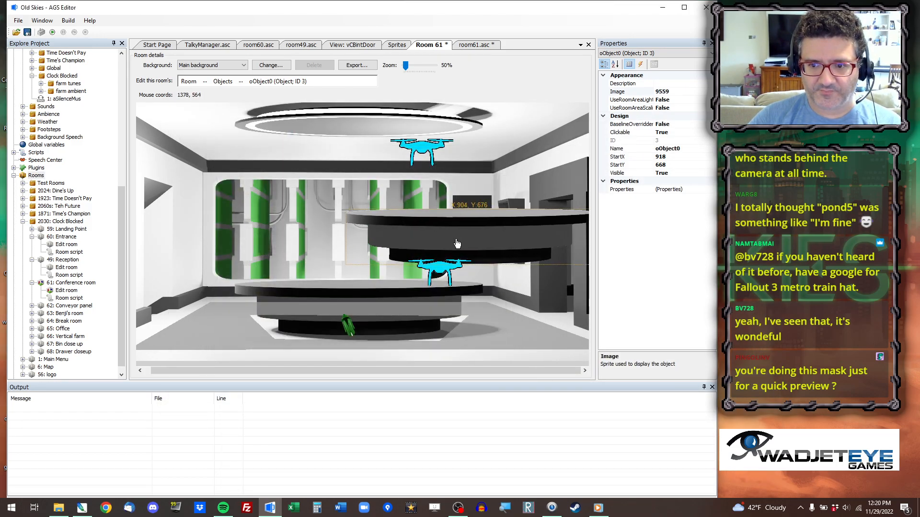
Move the table object over the table in the background, to about 440, 981.
{"action": "left_click_drag", "start_coordinate": [344, 312], "coordinate": [345, 312]}
{"action": "scroll", "coordinate": [389, 288], "scroll_direction": "up", "scroll_amount": 9}
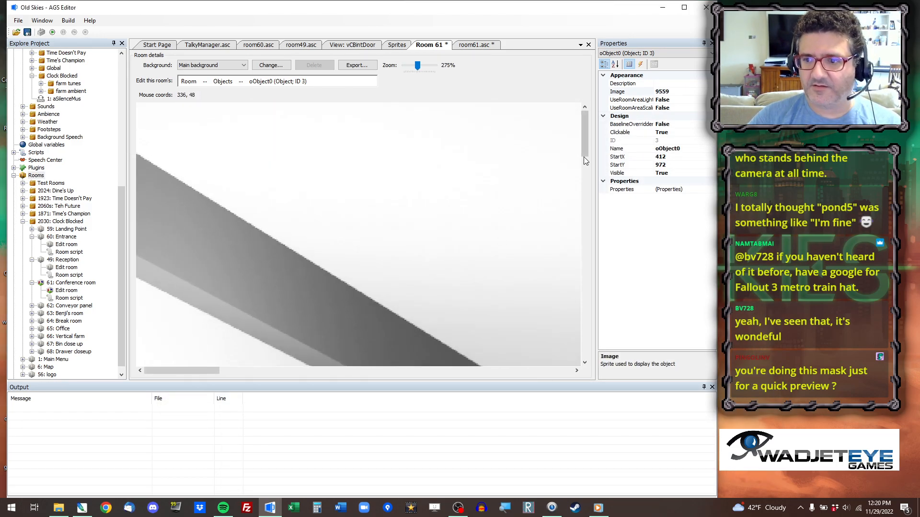
{"action": "scroll", "coordinate": [608, 299], "scroll_direction": "down", "scroll_amount": 2}
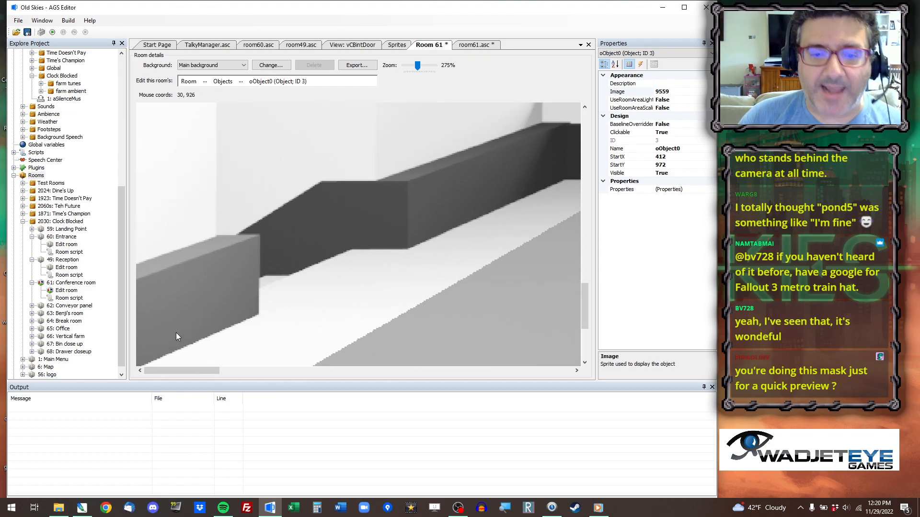
{"action": "left_click_drag", "start_coordinate": [182, 372], "coordinate": [265, 372]}
{"action": "left_click_drag", "start_coordinate": [283, 151], "coordinate": [320, 165]}
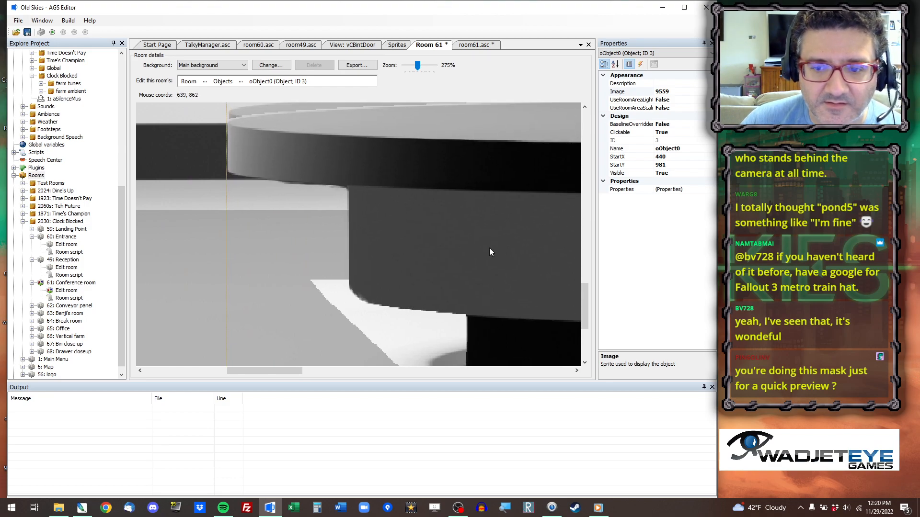
Align the table object exactly with the background table by nudging it up to StartY 973 and setting StartX to 441.
{"action": "scroll", "coordinate": [445, 245], "scroll_direction": "up", "scroll_amount": 1}
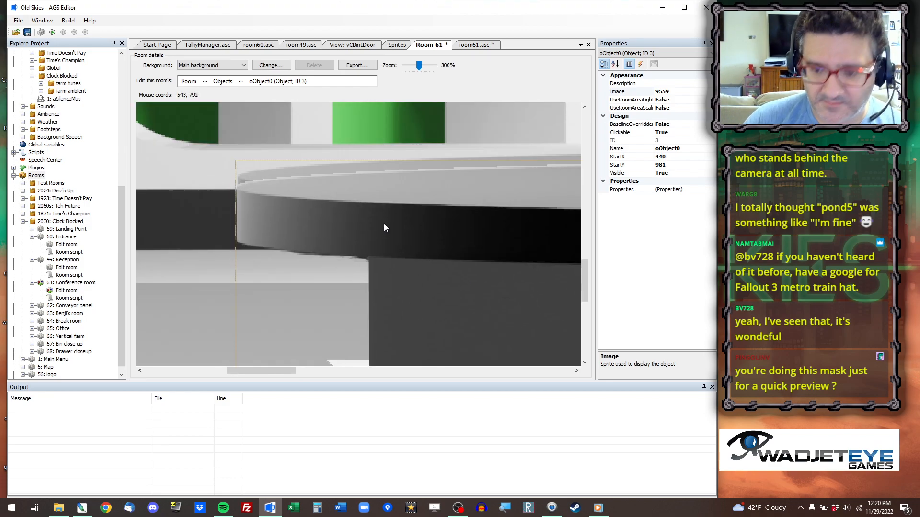
{"action": "key", "text": "Up"}
{"action": "key", "text": "Up"}
{"action": "key", "text": "Up"}
{"action": "key", "text": "Up"}
{"action": "key", "text": "Up"}
{"action": "key", "text": "Up"}
{"action": "key", "text": "Up"}
{"action": "key", "text": "Up"}
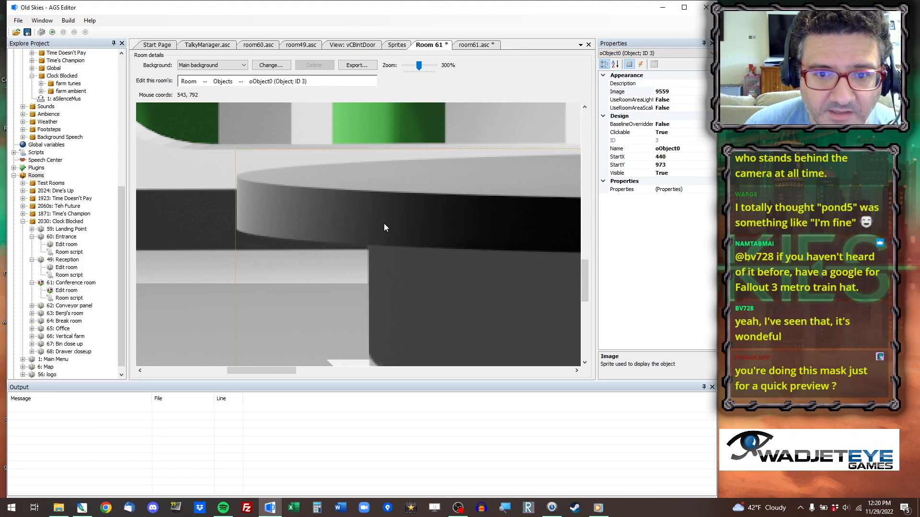
{"action": "left_click", "coordinate": [672, 156]}
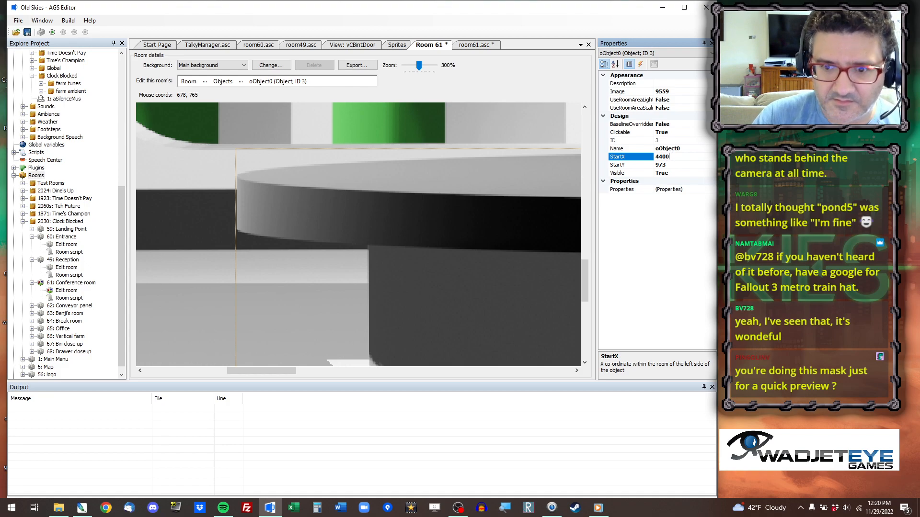
{"action": "key", "text": "Return"}
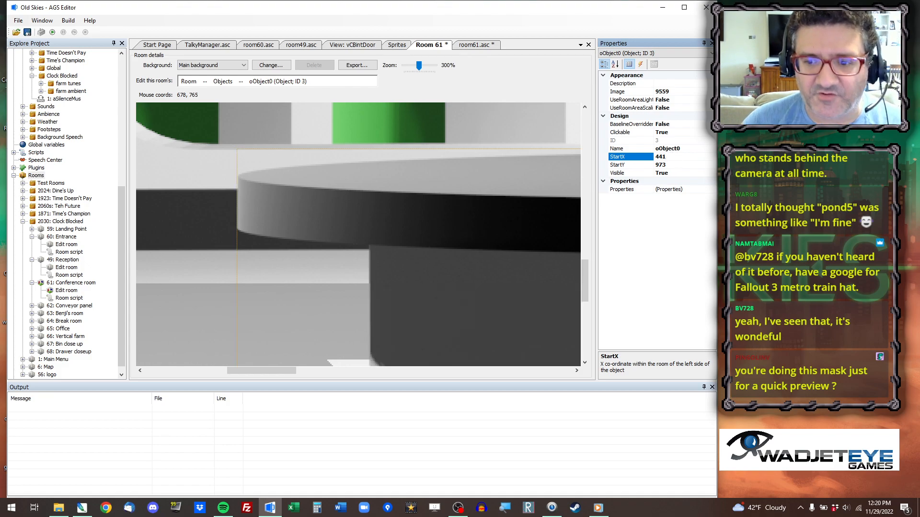
{"action": "scroll", "coordinate": [352, 246], "scroll_direction": "down", "scroll_amount": 9, "text": "ctrl"}
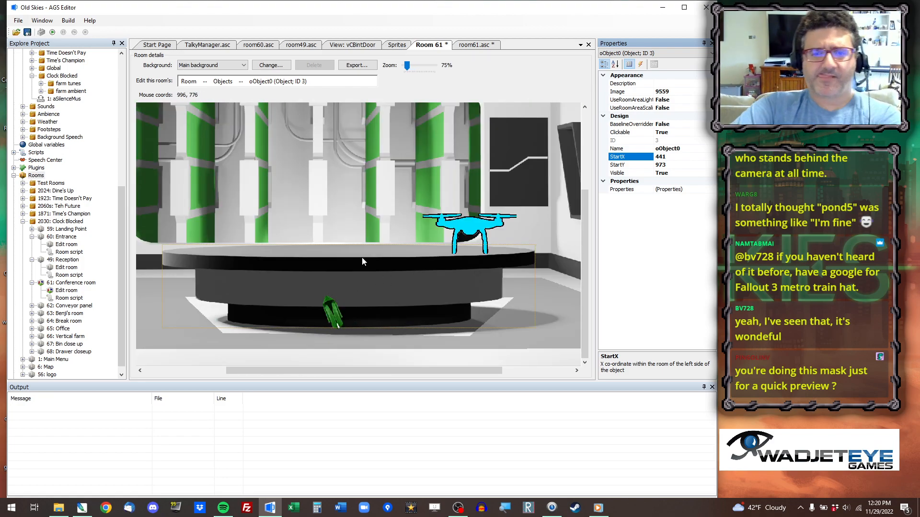
Show the room's walkable areas, select walkable area 1 and check its extent beside the table's left end.
{"action": "left_click", "coordinate": [205, 81]}
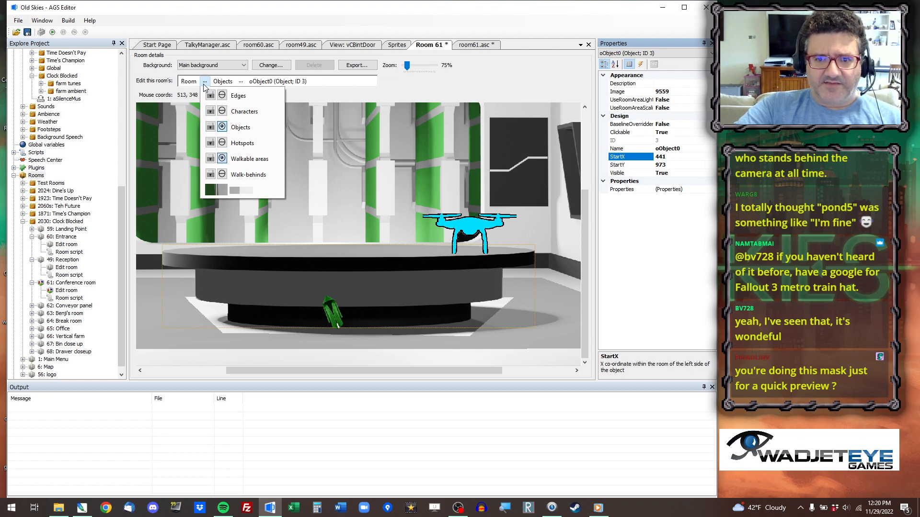
{"action": "left_click", "coordinate": [249, 159]}
{"action": "left_click", "coordinate": [100, 36]}
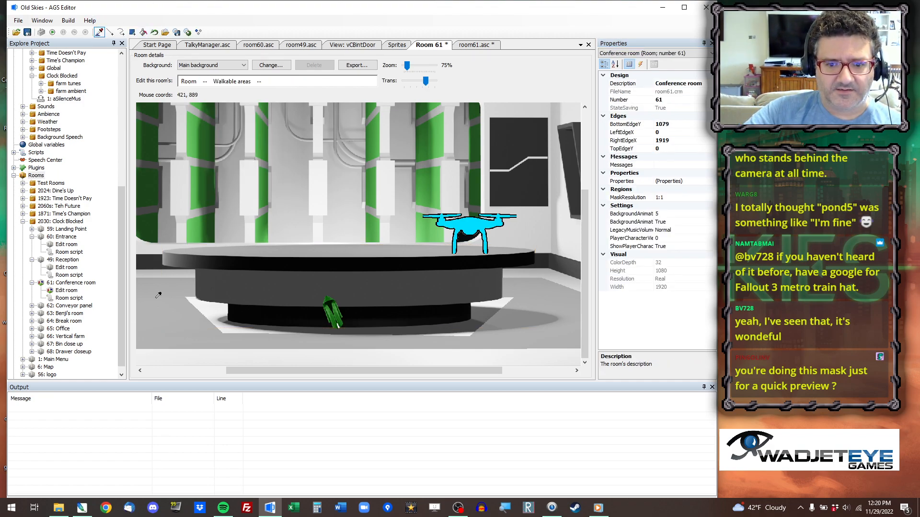
{"action": "left_click", "coordinate": [171, 295]}
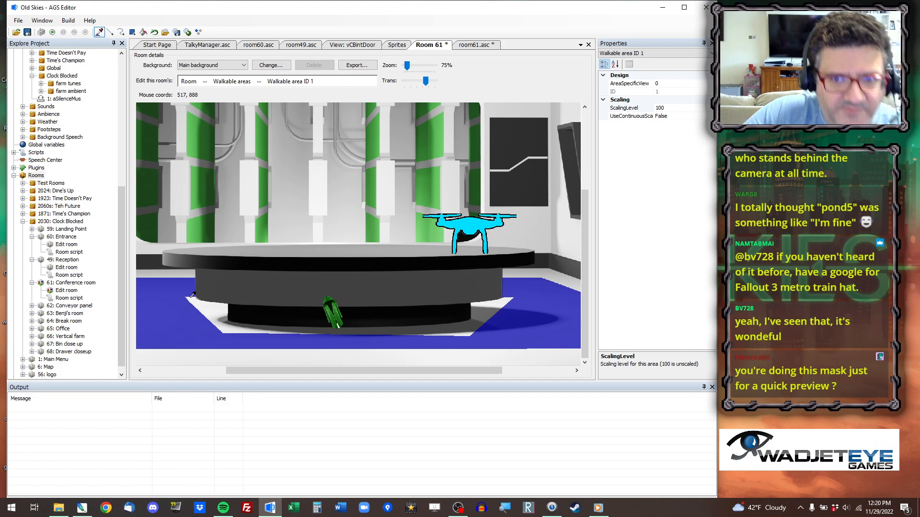
Return to the room's objects, rename the table object oTableWalkbehind and set Clickable to False.
{"action": "left_click", "coordinate": [205, 81]}
{"action": "left_click", "coordinate": [245, 130]}
{"action": "left_click", "coordinate": [281, 267]}
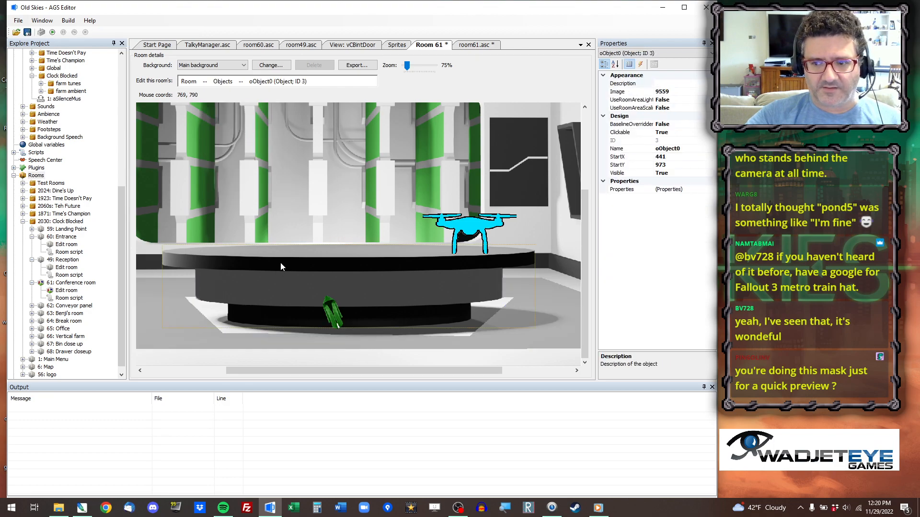
{"action": "left_click", "coordinate": [671, 148]}
{"action": "type", "text": "TableWalkbehind"}
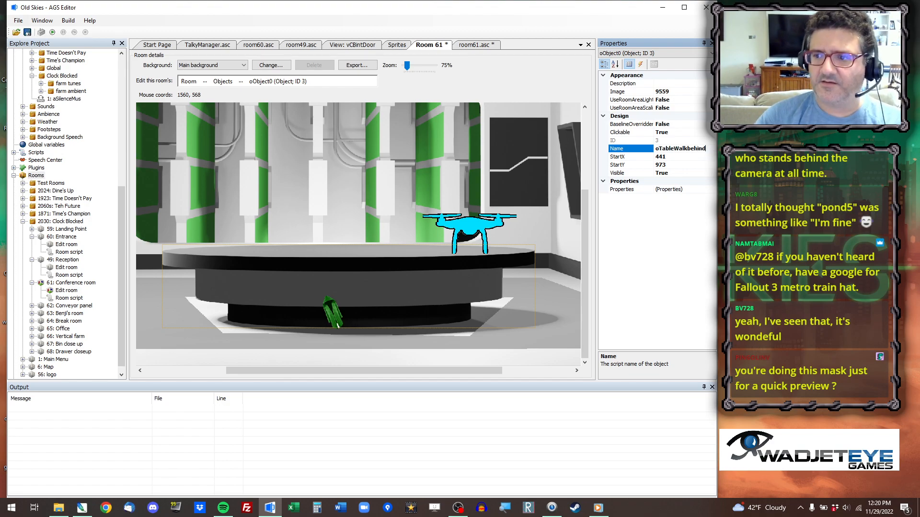
{"action": "double_click", "coordinate": [670, 133]}
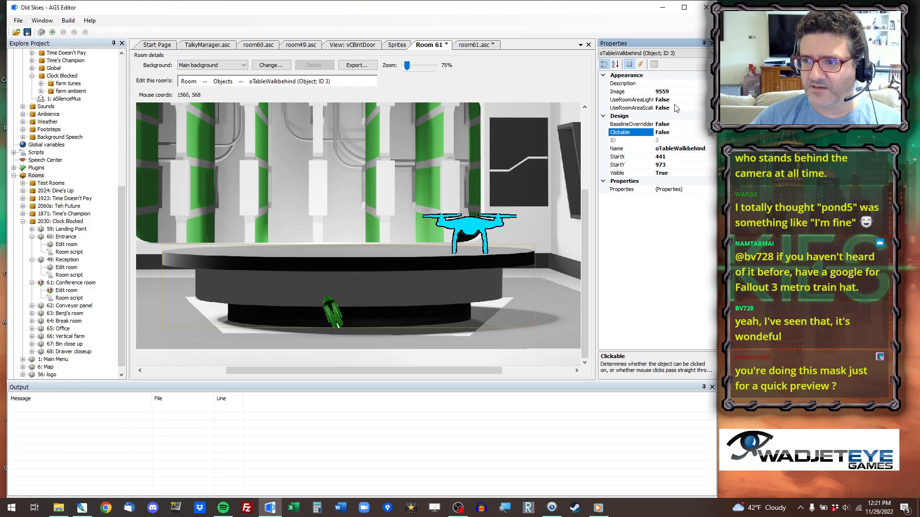
Override the table object's baseline, set it to 920 and save the project.
{"action": "double_click", "coordinate": [670, 124]}
{"action": "left_click", "coordinate": [669, 125]}
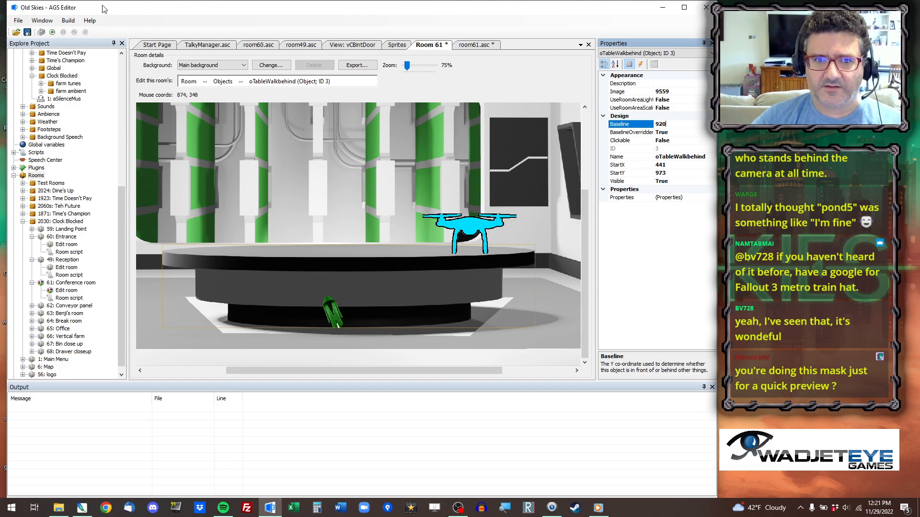
{"action": "key", "text": "ctrl+s"}
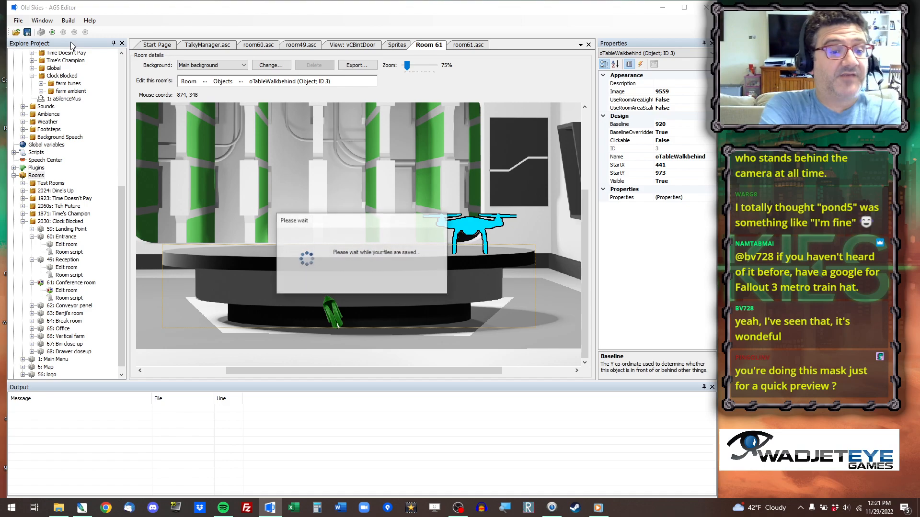
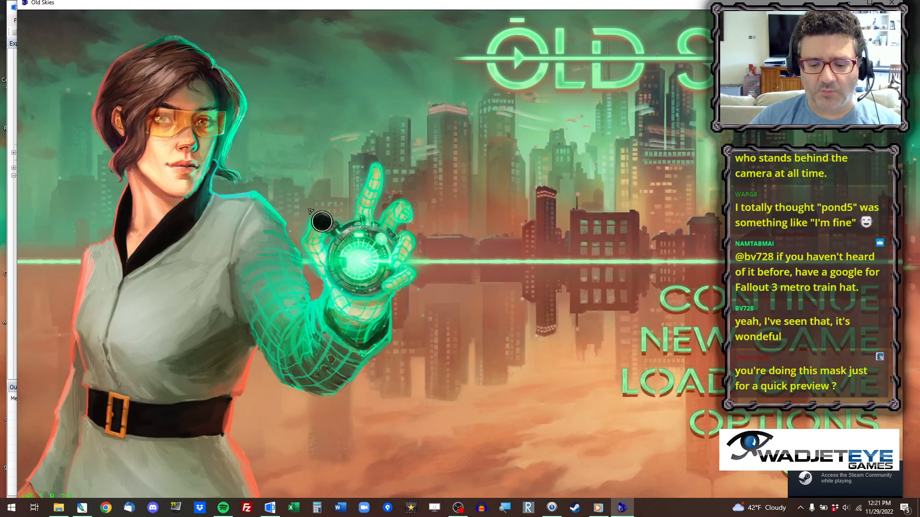
Jump to Clock Blocked's Conference room in the running game, check how the characters stand around the table, and quit.
{"action": "key", "text": "ctrl+x"}
{"action": "left_click", "coordinate": [417, 65]}
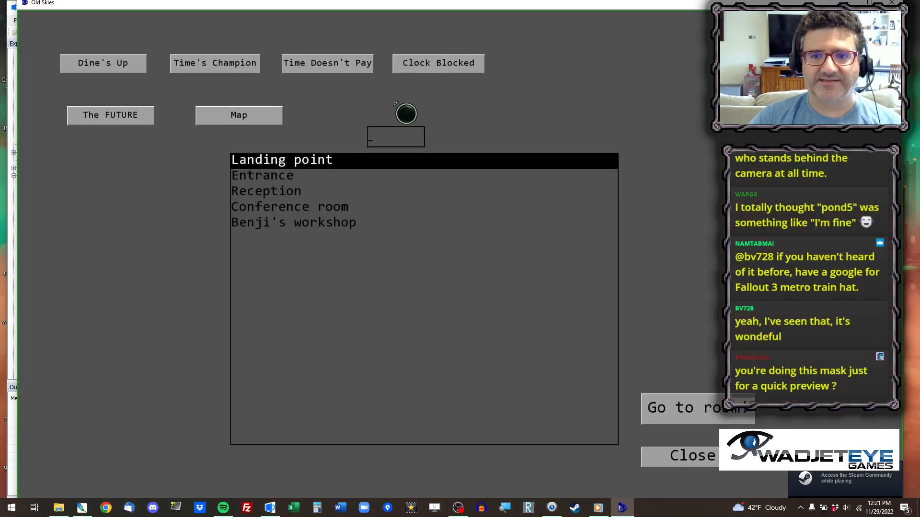
{"action": "left_click", "coordinate": [279, 192]}
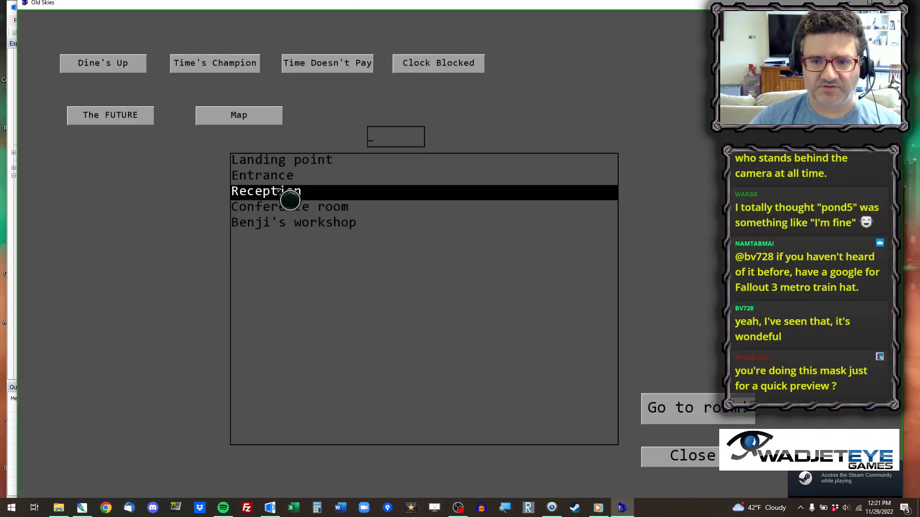
{"action": "key", "text": "Down"}
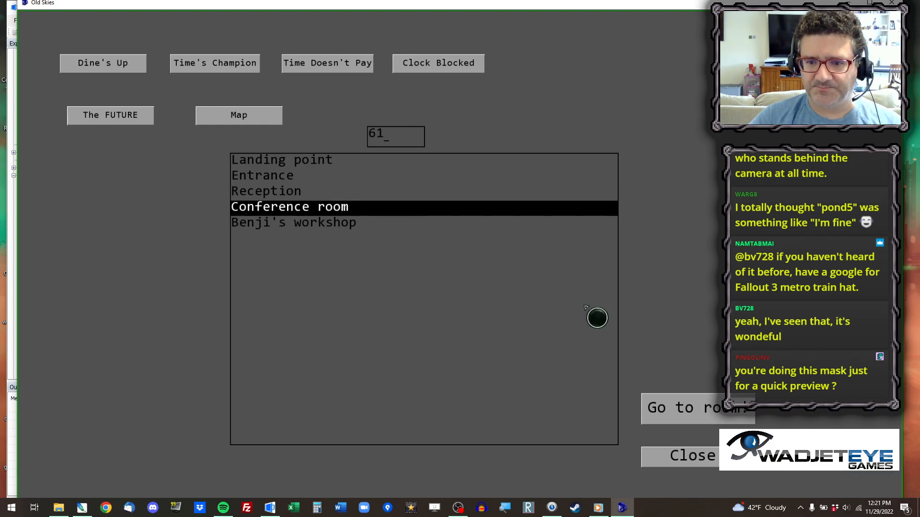
{"action": "left_click", "coordinate": [690, 408]}
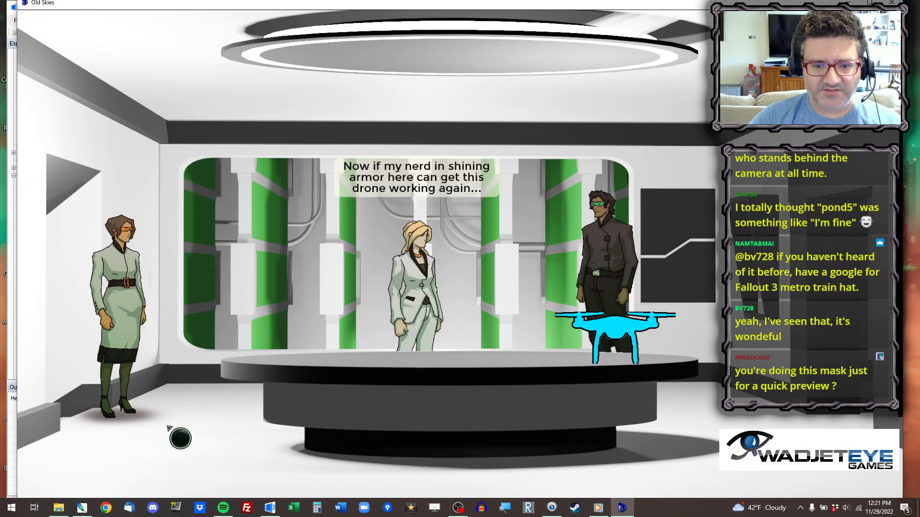
{"action": "key", "text": "alt+x"}
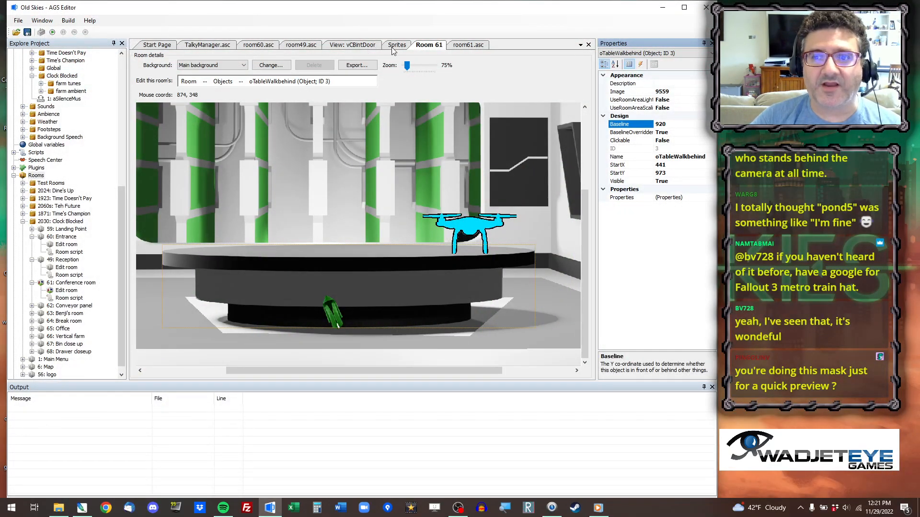
Extend walkable area 1 toward the Conference room's left wall with a diagonal boundary line and fill the added strip.
{"action": "left_click", "coordinate": [67, 291]}
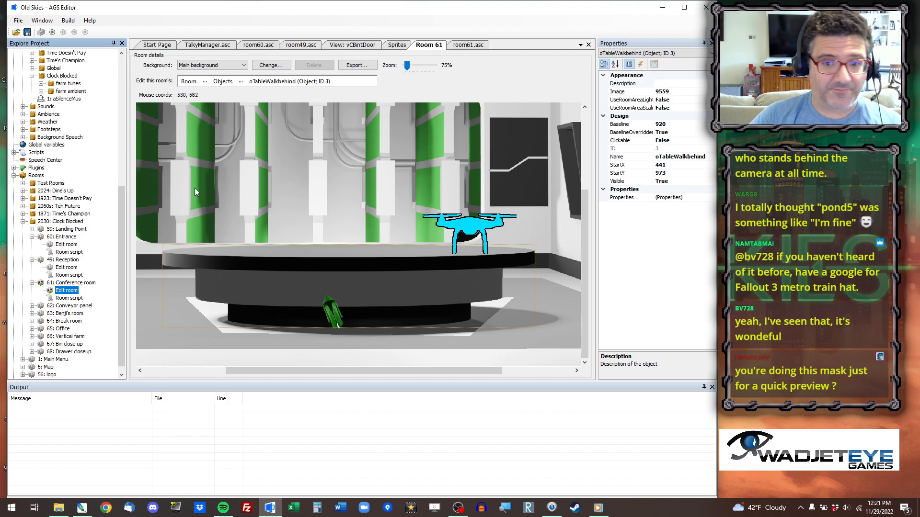
{"action": "left_click_drag", "start_coordinate": [326, 372], "coordinate": [217, 374]}
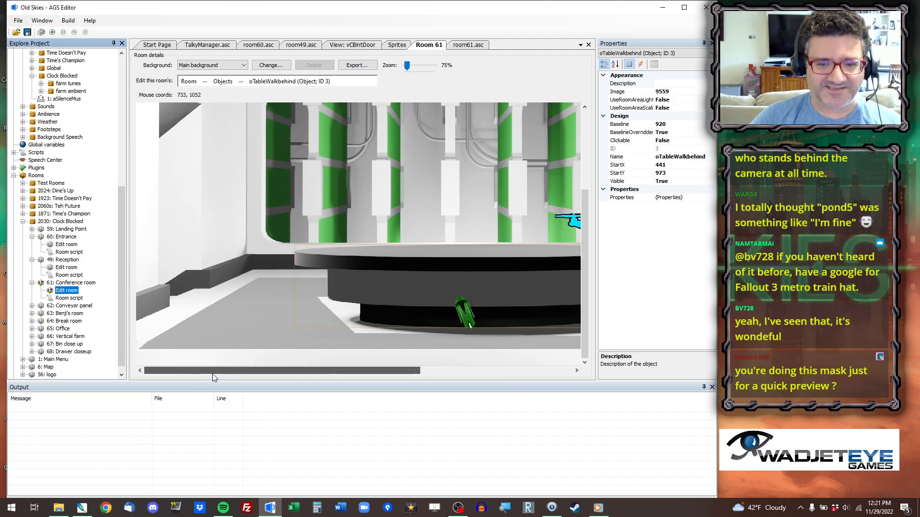
{"action": "left_click", "coordinate": [205, 82]}
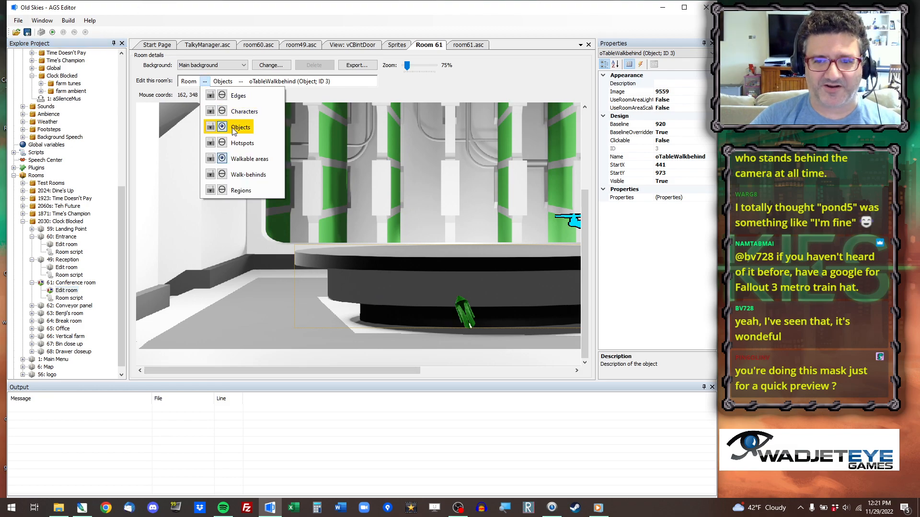
{"action": "left_click", "coordinate": [242, 161]}
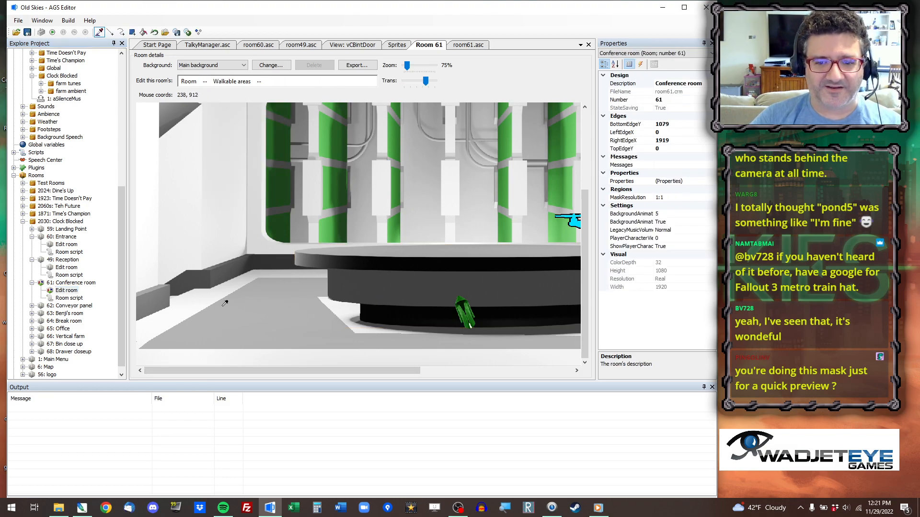
{"action": "left_click", "coordinate": [110, 32]}
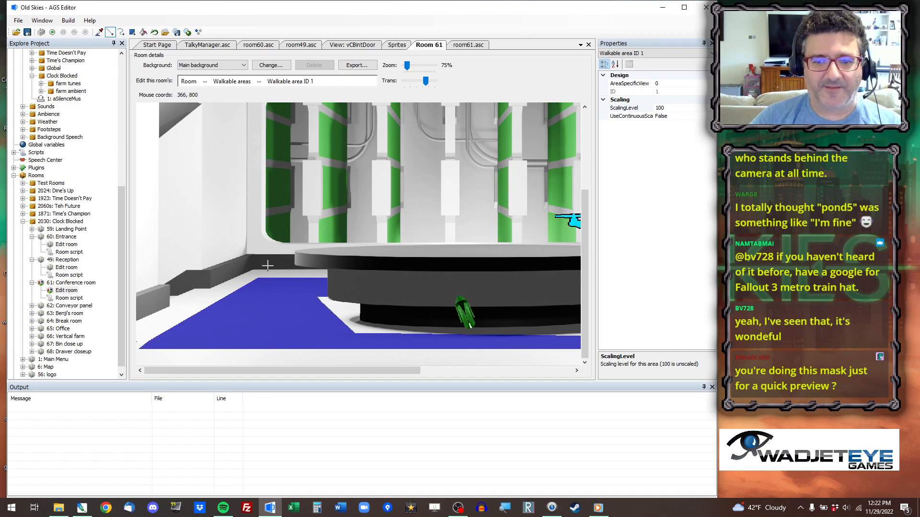
{"action": "left_click_drag", "start_coordinate": [266, 277], "coordinate": [128, 340]}
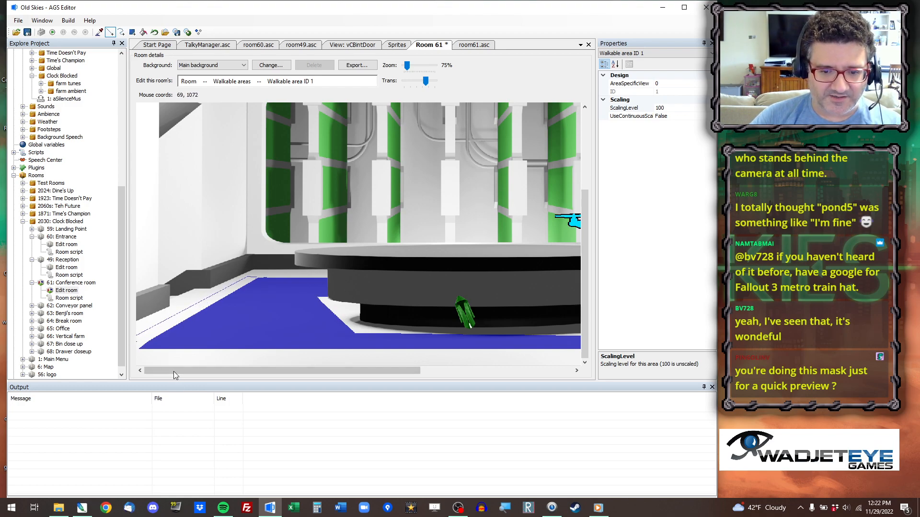
{"action": "left_click", "coordinate": [143, 32]}
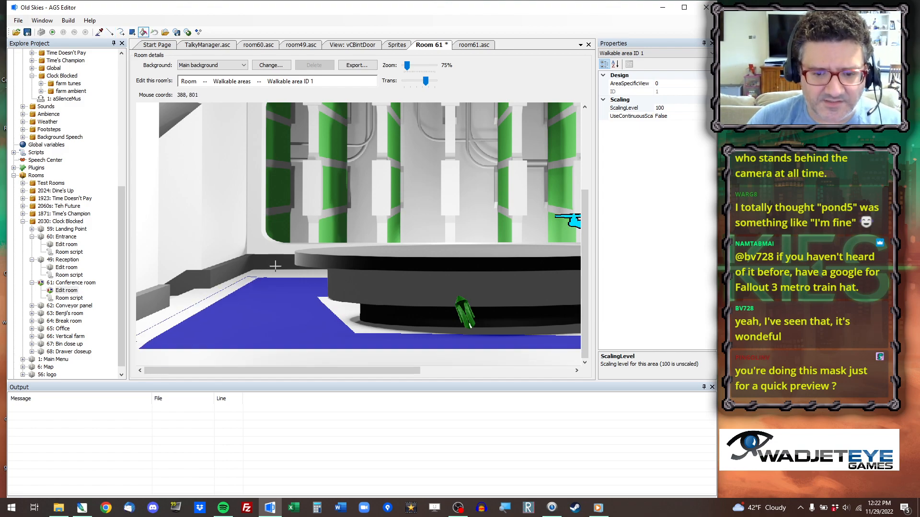
{"action": "left_click", "coordinate": [110, 32]}
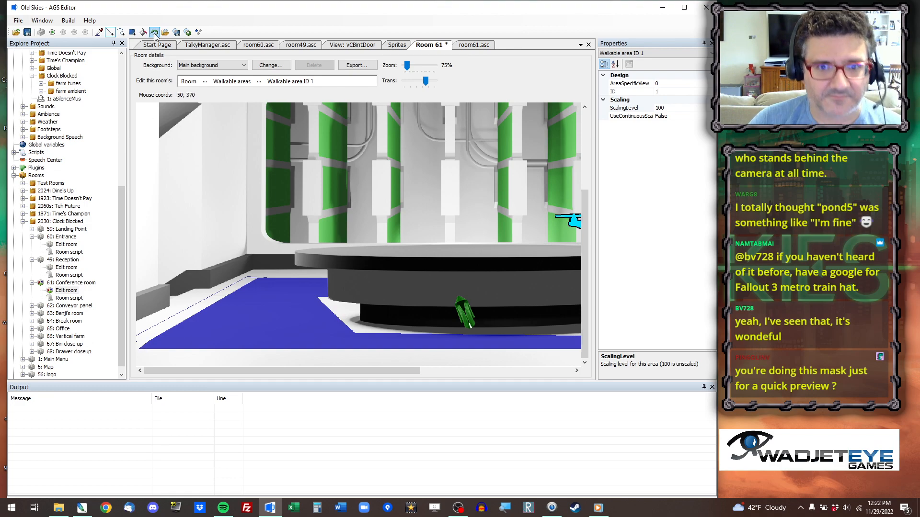
{"action": "left_click", "coordinate": [143, 32]}
{"action": "left_click", "coordinate": [165, 325]}
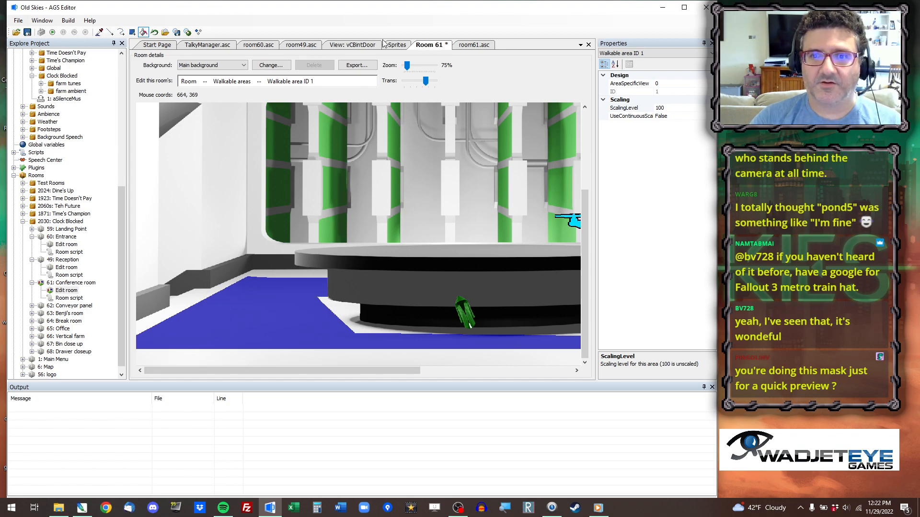
Set the player's starting position in room61.asc's room_Load to 205, 898, return to Room 61 and save the project.
{"action": "left_click", "coordinate": [483, 47]}
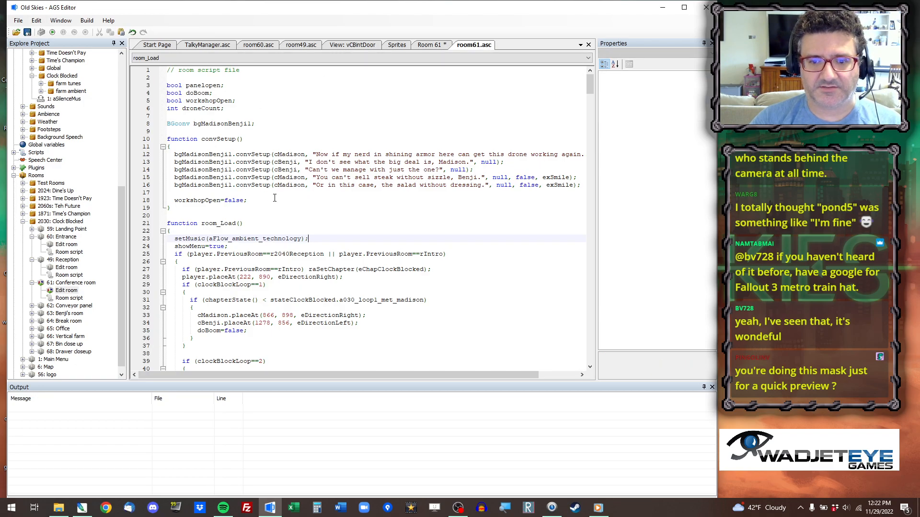
{"action": "scroll", "coordinate": [251, 214], "scroll_direction": "down", "scroll_amount": 4}
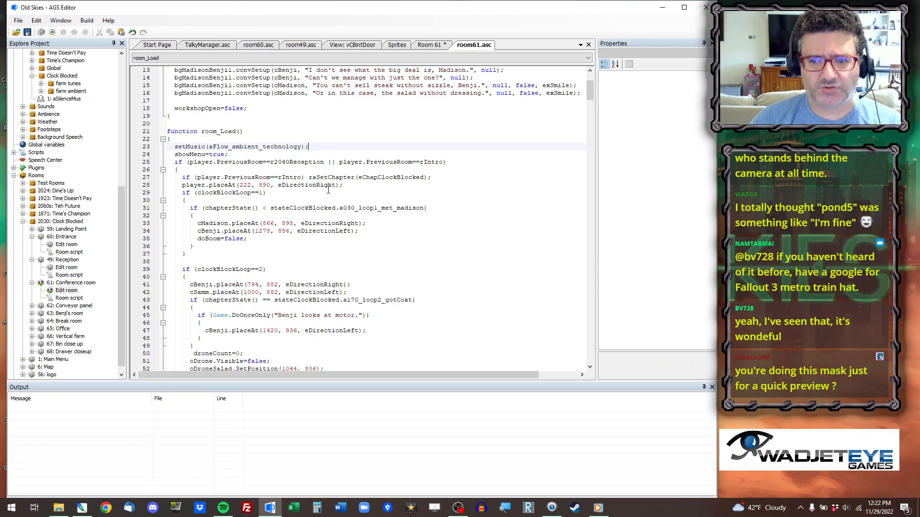
{"action": "left_click_drag", "start_coordinate": [240, 185], "coordinate": [259, 185]}
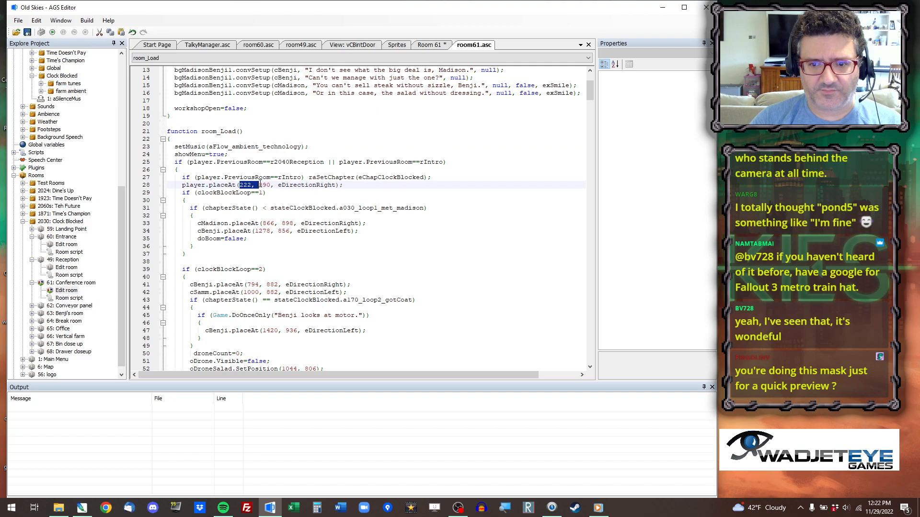
{"action": "type", "text": "205, 898"}
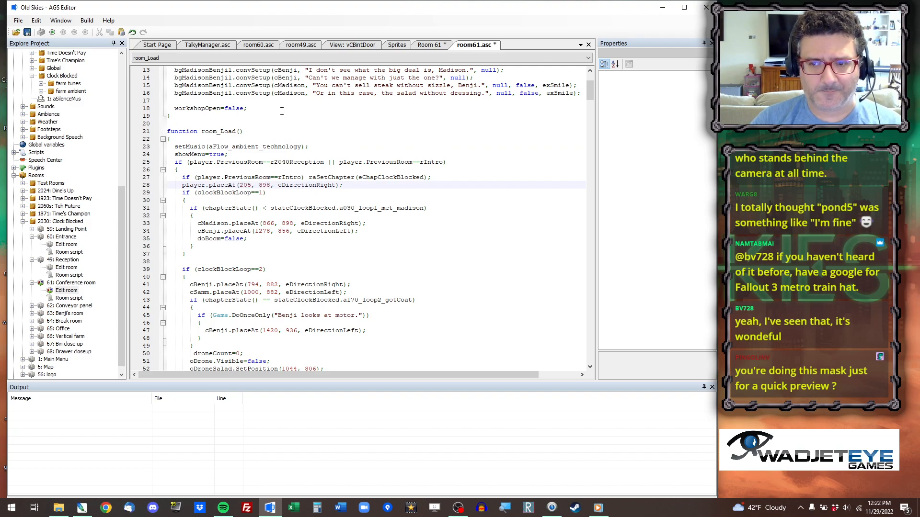
{"action": "left_click", "coordinate": [431, 47]}
{"action": "key", "text": "ctrl+s"}
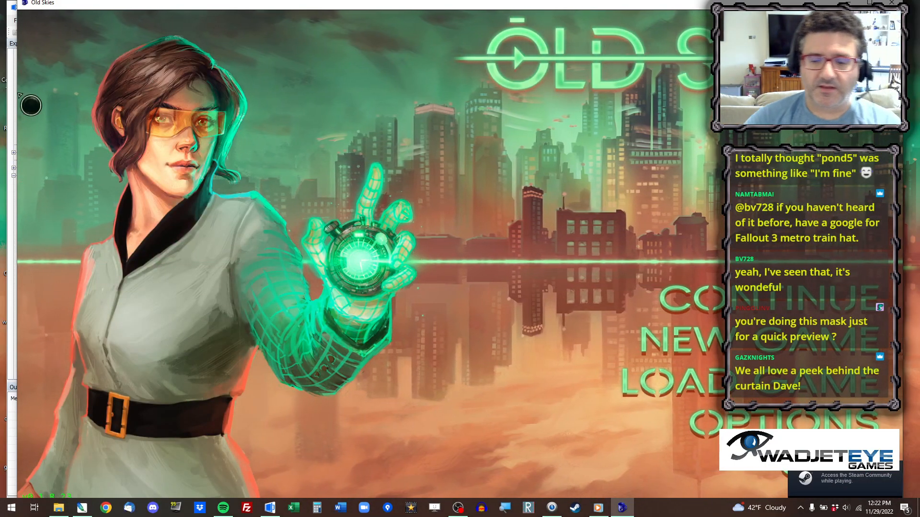
Test the Conference room in the game from the Clock Blocked room list, checking the player near the table, and close it.
{"action": "key", "text": "ctrl+x"}
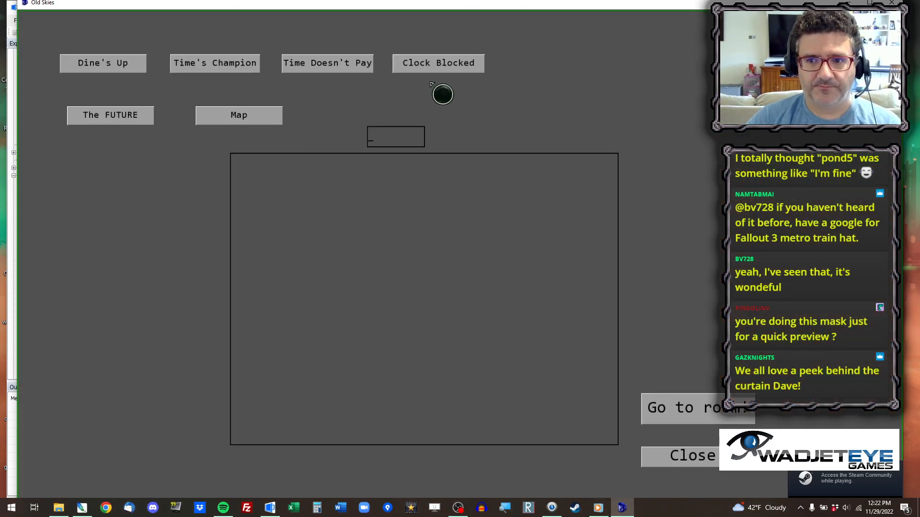
{"action": "left_click", "coordinate": [442, 68]}
{"action": "left_click", "coordinate": [284, 198]}
{"action": "left_click", "coordinate": [325, 207]}
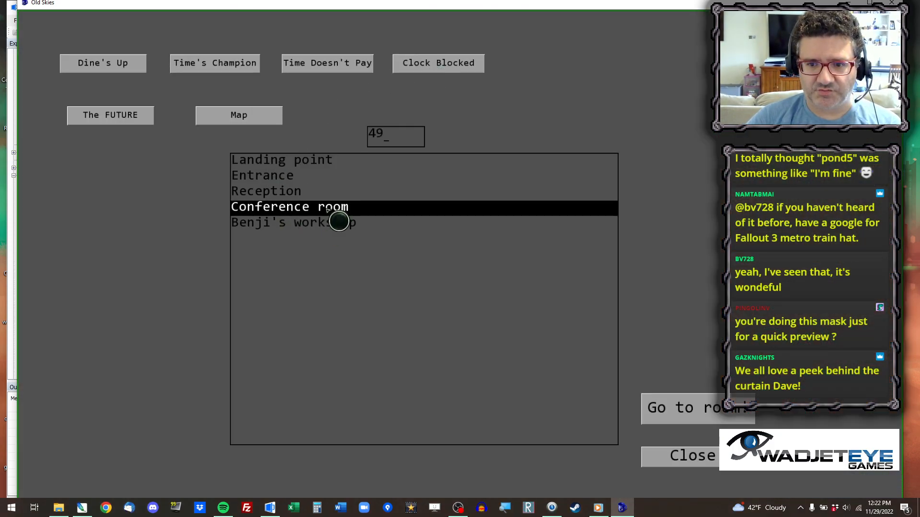
{"action": "left_click", "coordinate": [742, 400]}
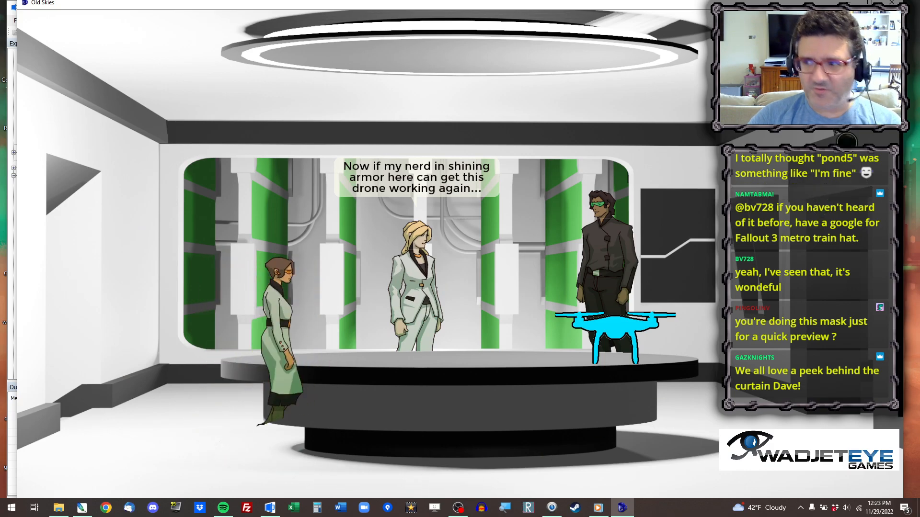
{"action": "left_click", "coordinate": [892, 2]}
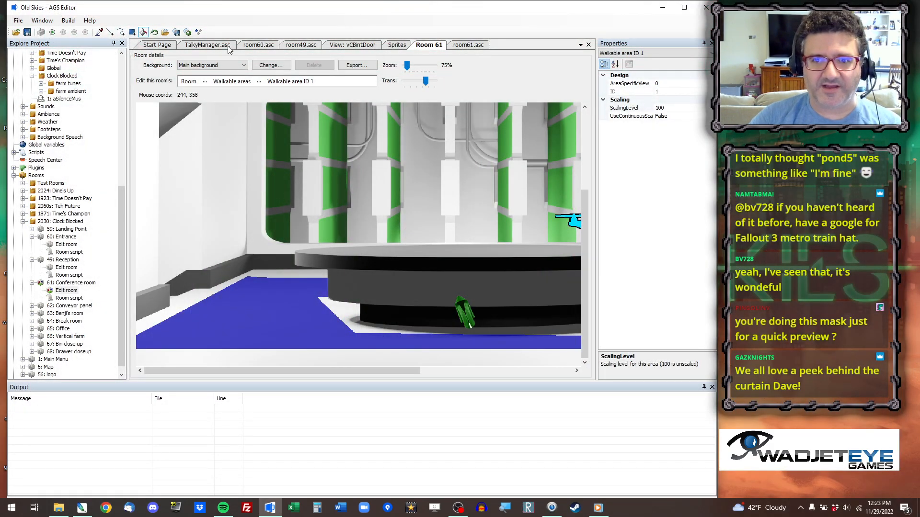
Show the Conference room's walk-behinds and clear the old mask from the floor around the table's base with a fill.
{"action": "left_click", "coordinate": [66, 290]}
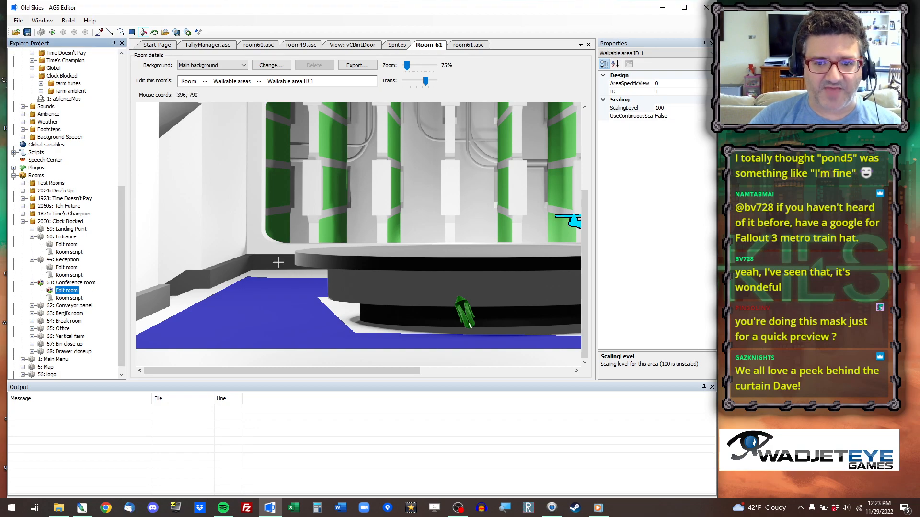
{"action": "scroll", "coordinate": [349, 265], "scroll_direction": "down", "scroll_amount": 1}
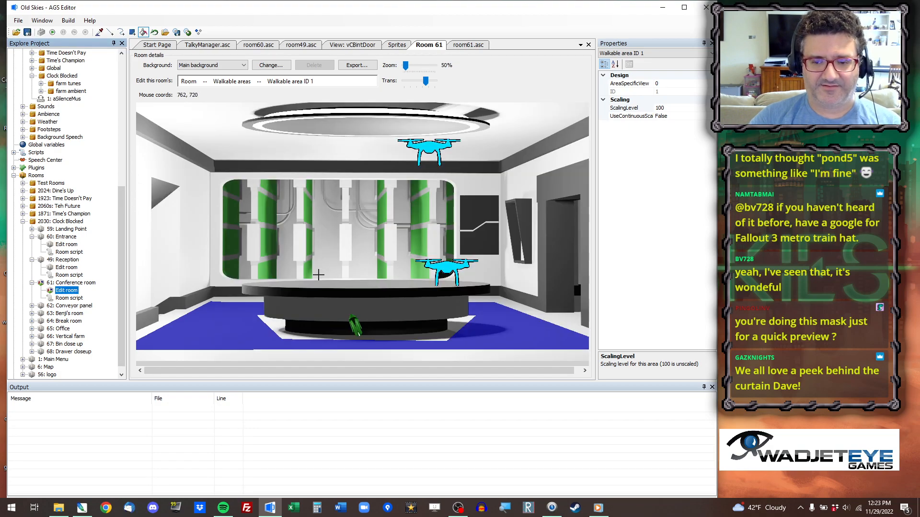
{"action": "left_click", "coordinate": [204, 81]}
{"action": "left_click", "coordinate": [246, 175]}
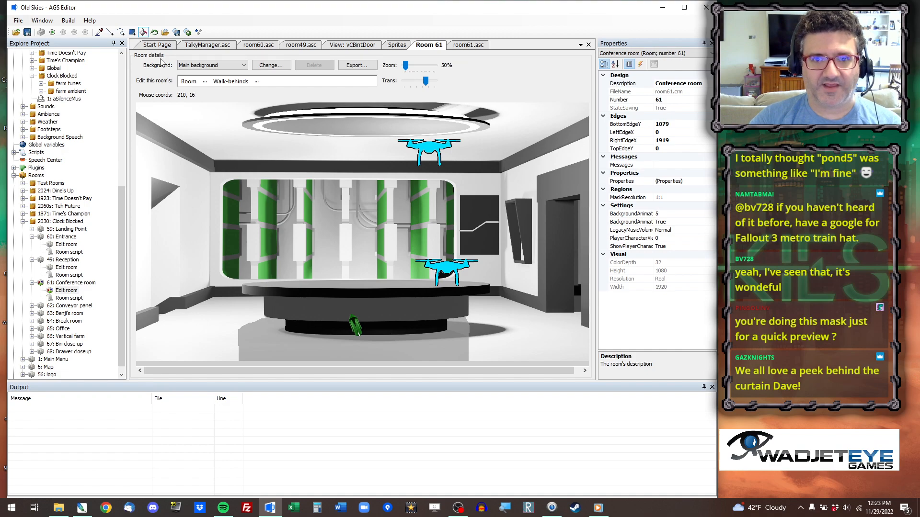
{"action": "left_click", "coordinate": [267, 344]}
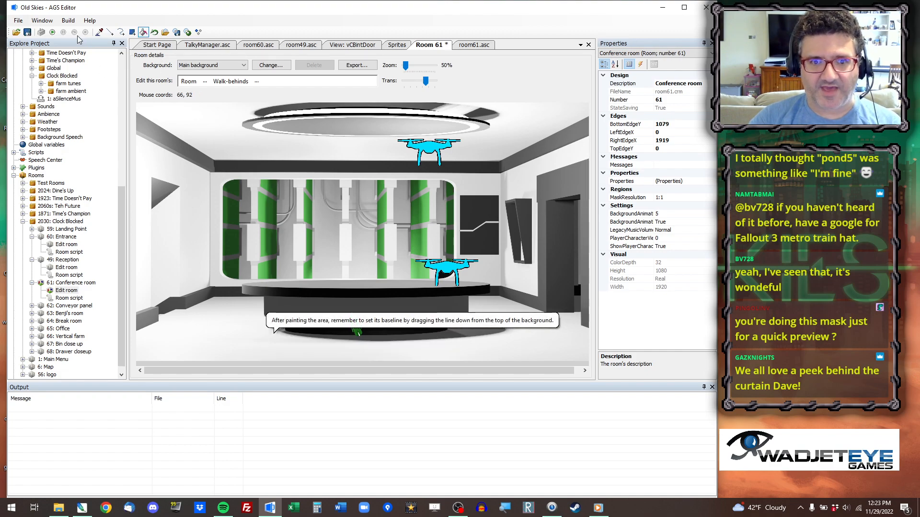
Run the game and jump to Clock Blocked's Conference room.
{"action": "left_click", "coordinate": [52, 32]}
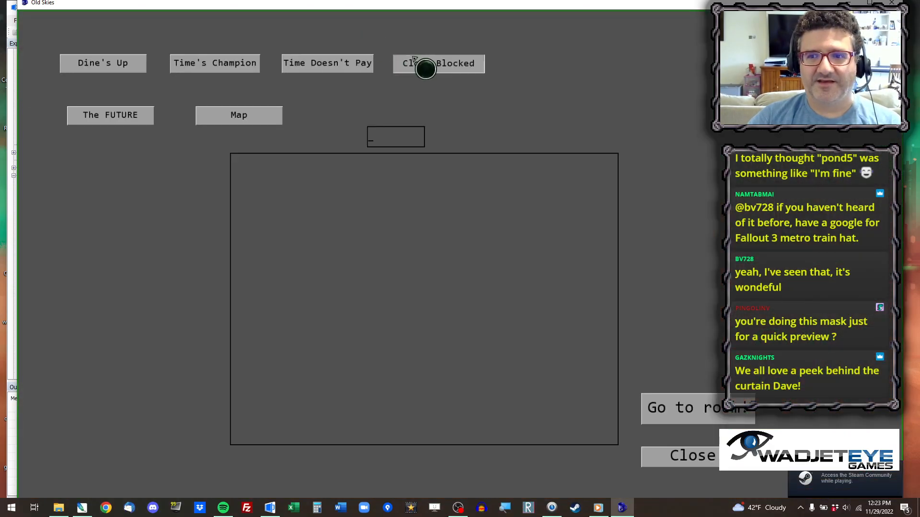
{"action": "left_click", "coordinate": [398, 62]}
{"action": "left_click", "coordinate": [341, 205]}
{"action": "left_click", "coordinate": [683, 409]}
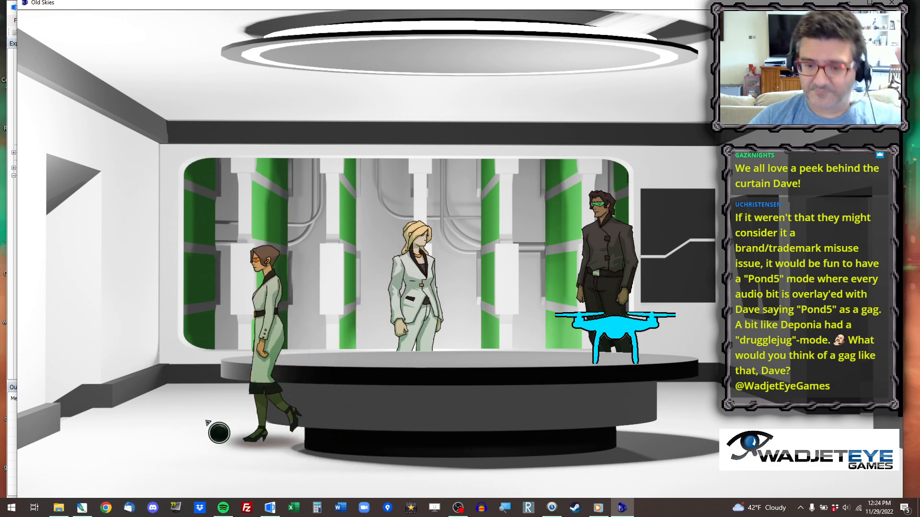
Walk the player around the table's left end and along its front to check the walkable area and table overlap.
{"action": "left_click", "coordinate": [197, 462]}
{"action": "left_click", "coordinate": [244, 462]}
{"action": "left_click", "coordinate": [218, 436]}
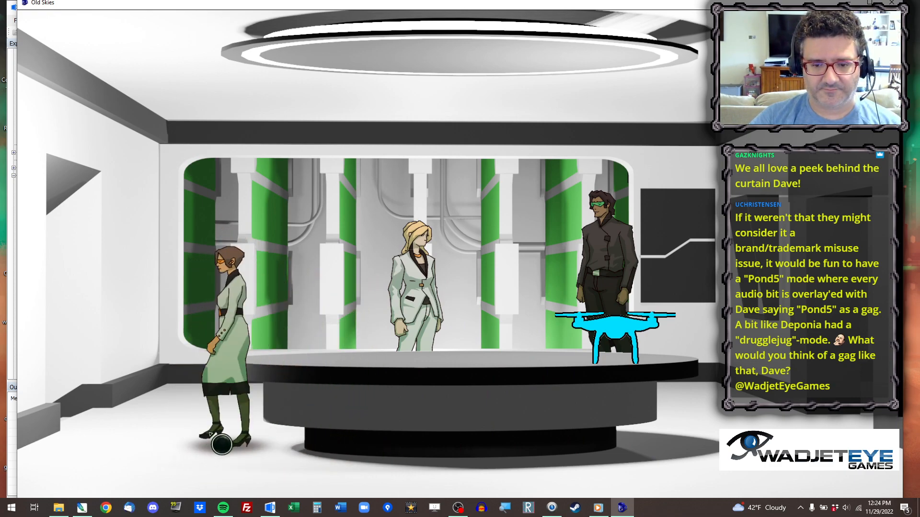
{"action": "left_click", "coordinate": [249, 437]}
{"action": "left_click", "coordinate": [298, 461]}
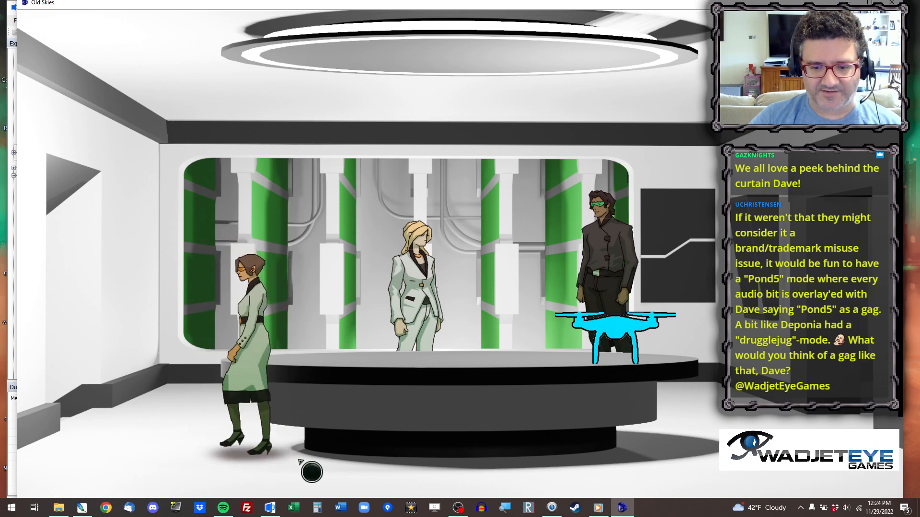
{"action": "left_click", "coordinate": [256, 425]}
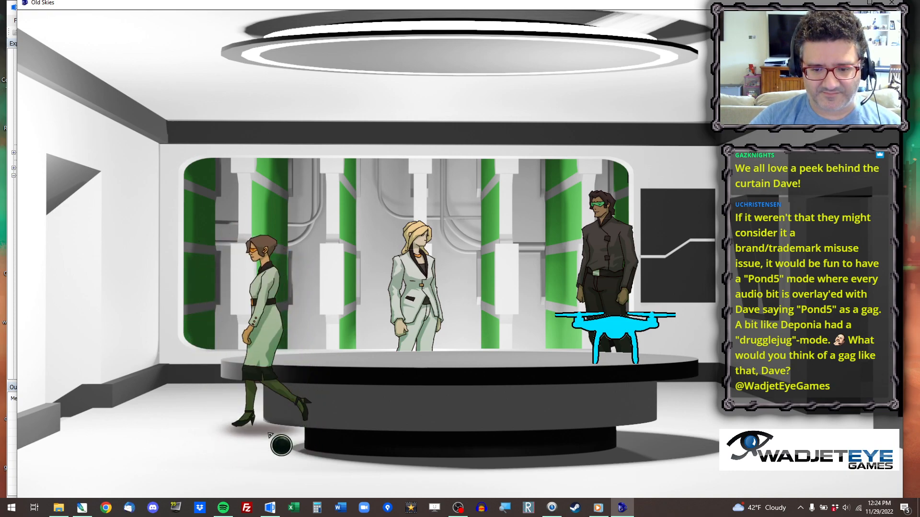
{"action": "left_click", "coordinate": [181, 428]}
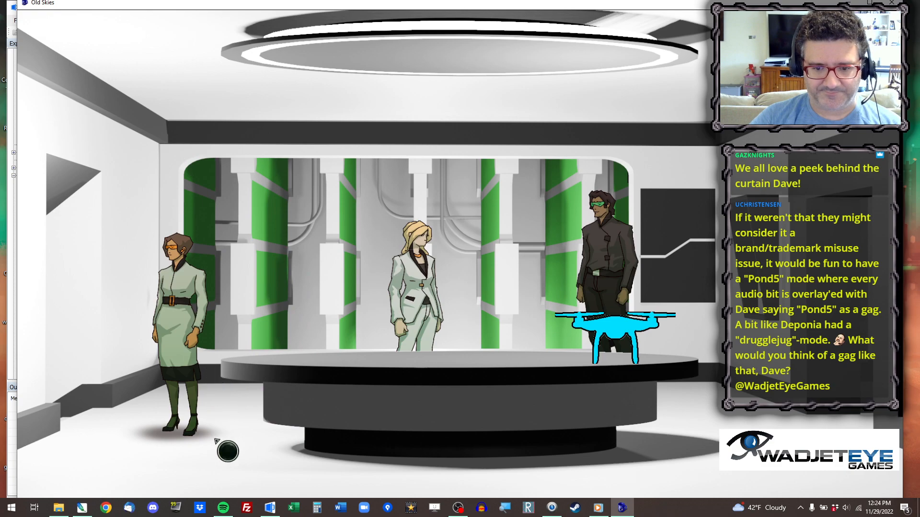
{"action": "left_click", "coordinate": [344, 485]}
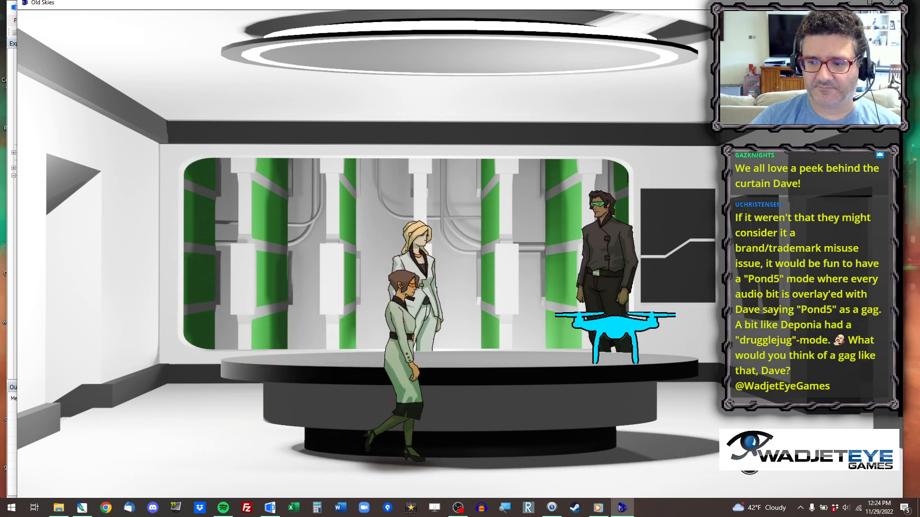
{"action": "left_click", "coordinate": [146, 457]}
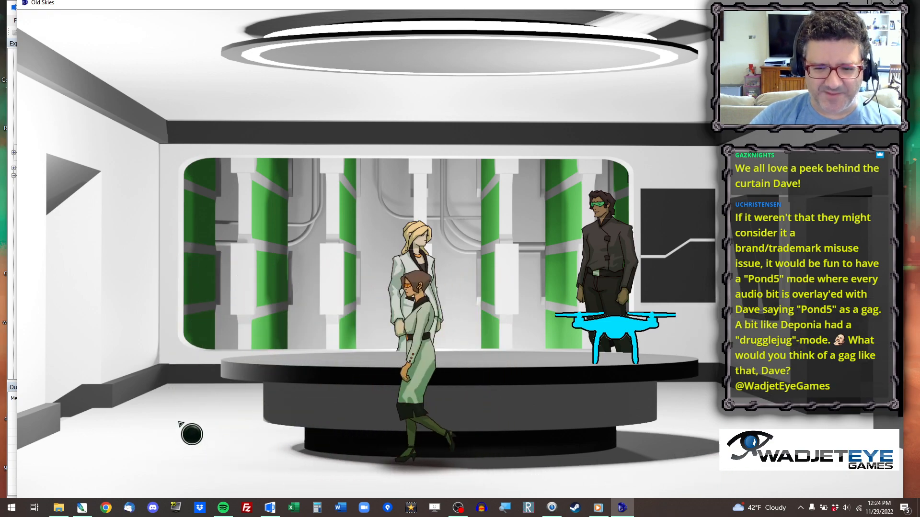
Walk the player behind the table toward the right side of the Conference room and close the game.
{"action": "left_click", "coordinate": [734, 451]}
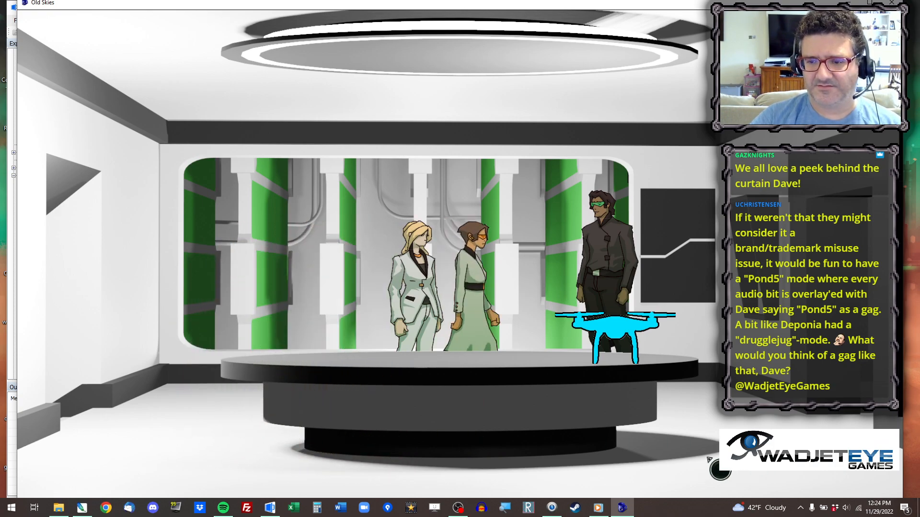
{"action": "key", "text": "alt+x"}
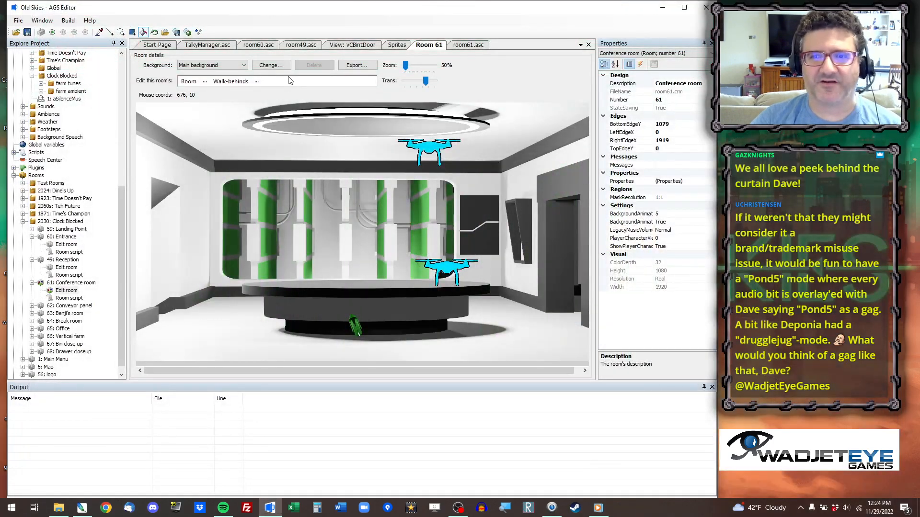
Show the Conference room's walkable areas and erase the walkable floor in front of the table.
{"action": "left_click", "coordinate": [205, 82]}
{"action": "left_click", "coordinate": [237, 159]}
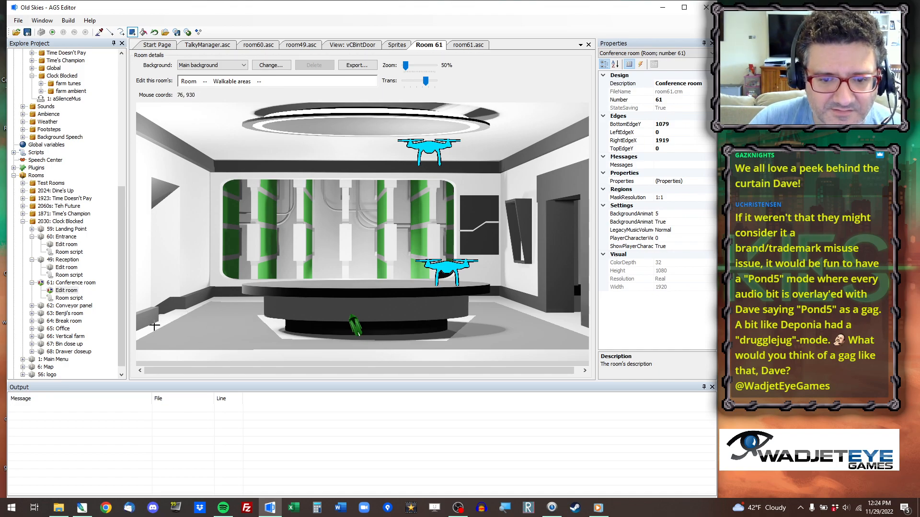
{"action": "left_click_drag", "start_coordinate": [154, 326], "coordinate": [245, 323]}
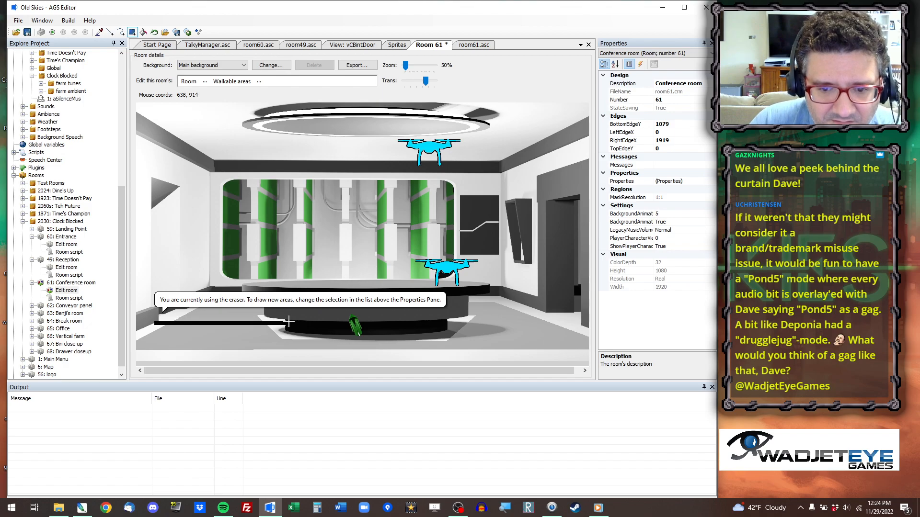
{"action": "left_click_drag", "start_coordinate": [288, 322], "coordinate": [288, 322]}
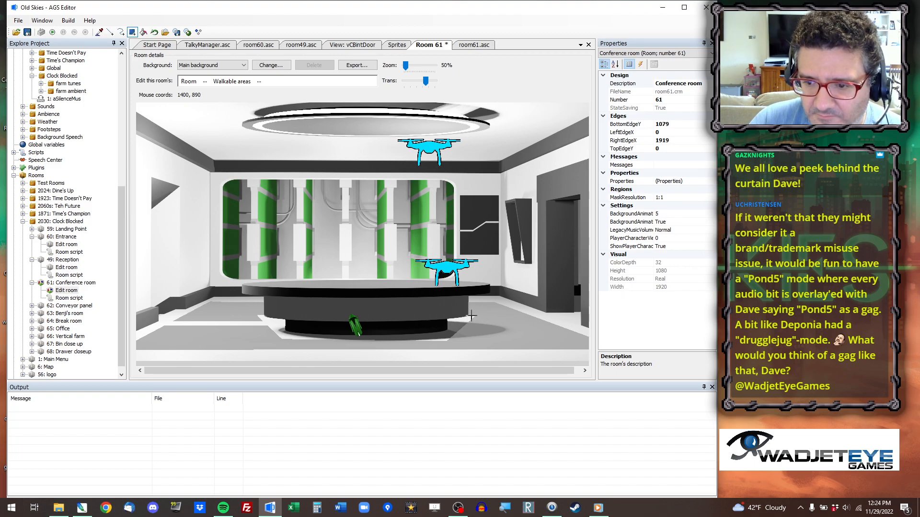
{"action": "mouse_move", "coordinate": [471, 316]}
{"action": "left_mouse_down"}
{"action": "mouse_move", "coordinate": [599, 340]}
{"action": "mouse_move", "coordinate": [638, 364]}
{"action": "left_mouse_up"}
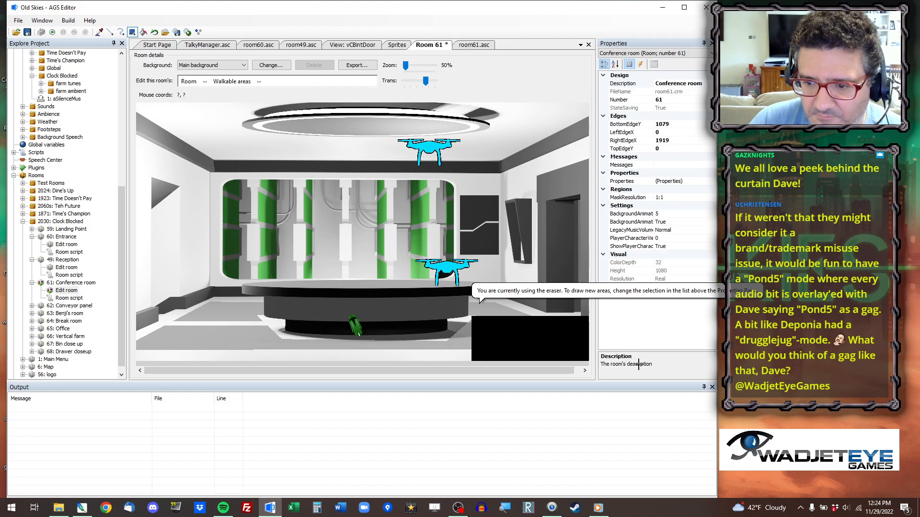
{"action": "key", "text": "ctrl+z"}
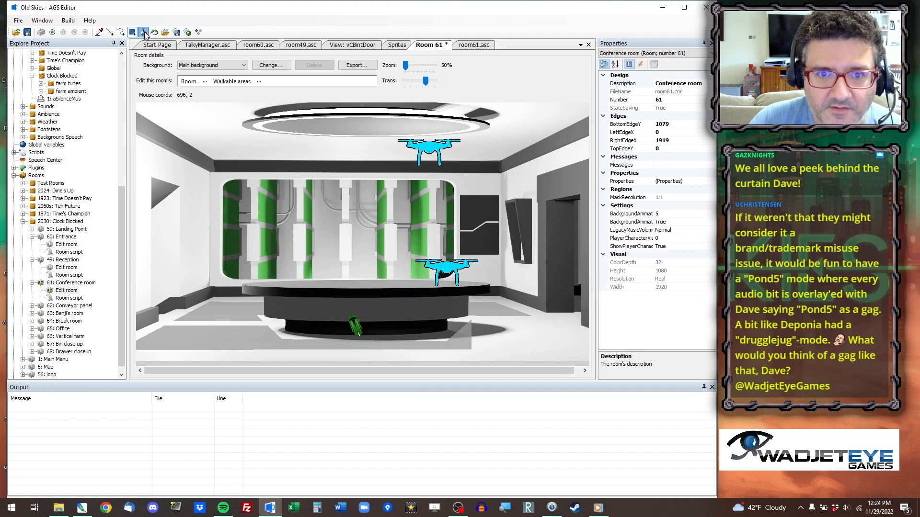
{"action": "left_click", "coordinate": [210, 342]}
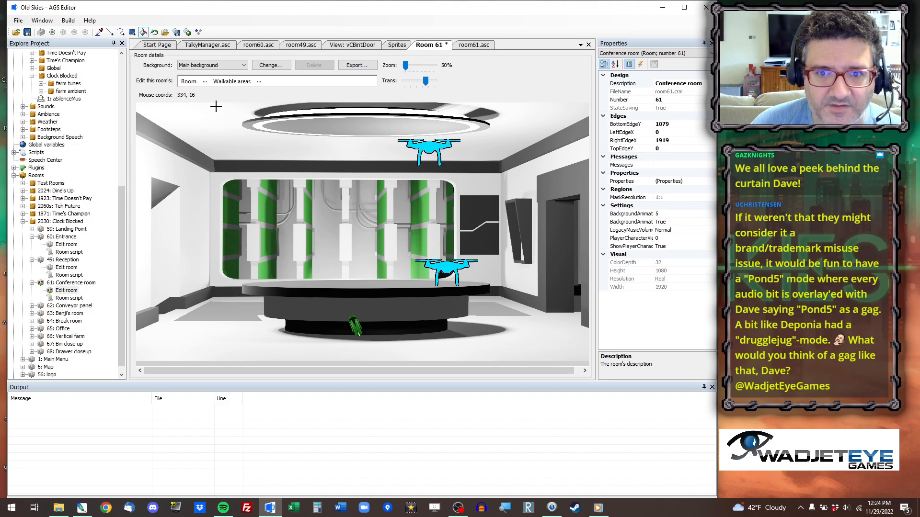
Select walkable area ID 1 and trim the lower edges of its strips on both sides of the table.
{"action": "left_click", "coordinate": [259, 83]}
{"action": "left_click", "coordinate": [289, 115]}
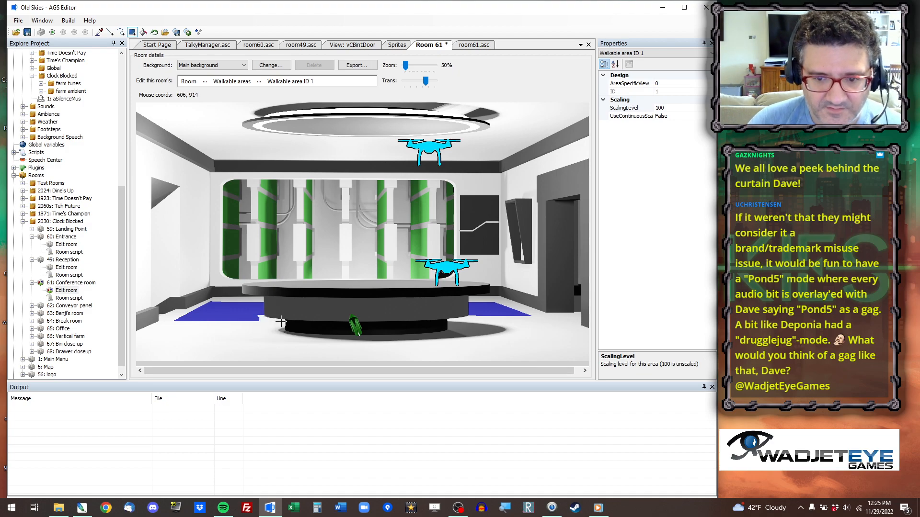
{"action": "mouse_move", "coordinate": [257, 326]}
{"action": "left_mouse_down"}
{"action": "mouse_move", "coordinate": [231, 348]}
{"action": "mouse_move", "coordinate": [136, 354]}
{"action": "left_mouse_up"}
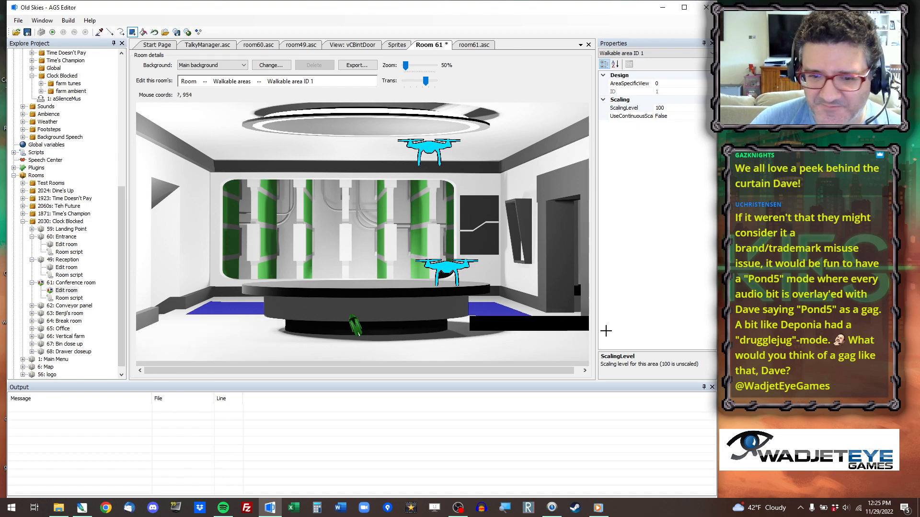
Extend walkable area ID 1 along the left wall by outlining the floor beside the table and filling it.
{"action": "left_click", "coordinate": [122, 53]}
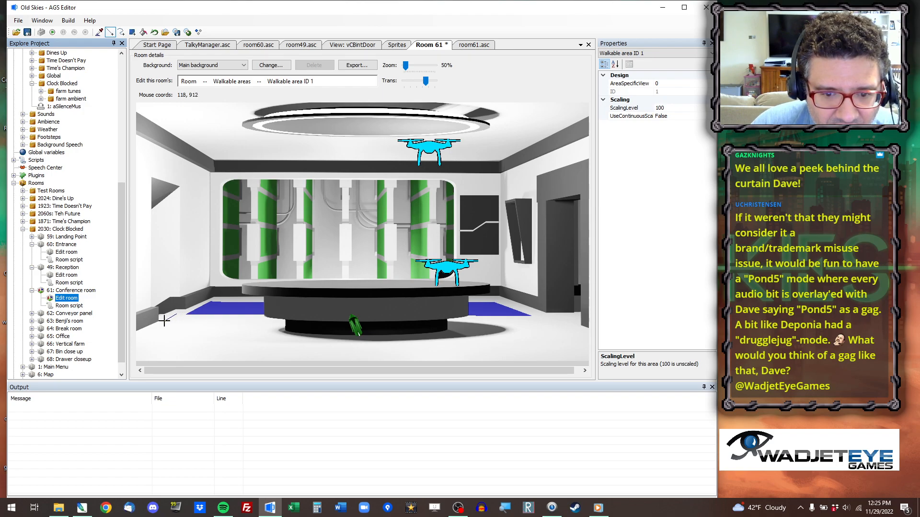
{"action": "left_click_drag", "start_coordinate": [164, 320], "coordinate": [175, 321]}
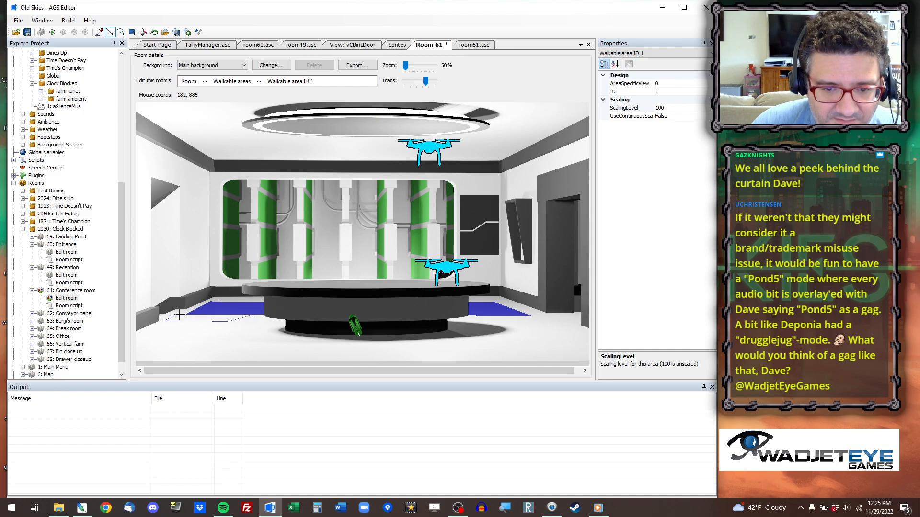
{"action": "scroll", "coordinate": [201, 324], "scroll_direction": "up", "scroll_amount": 9}
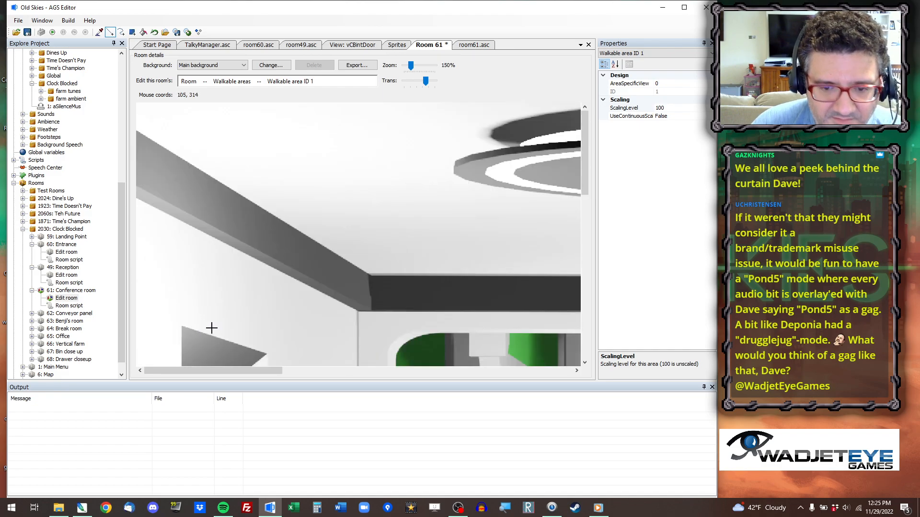
{"action": "left_click_drag", "start_coordinate": [593, 129], "coordinate": [593, 306]}
{"action": "left_click", "coordinate": [358, 227]}
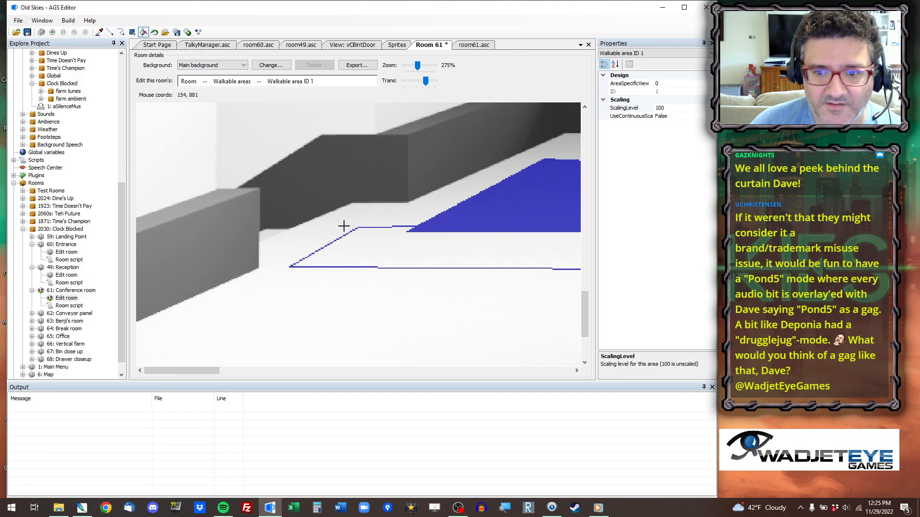
{"action": "left_click", "coordinate": [386, 255]}
Extend walkable area ID 1 toward the right doorway by outlining the floor beyond the table and filling it.
{"action": "left_click_drag", "start_coordinate": [178, 373], "coordinate": [527, 400]}
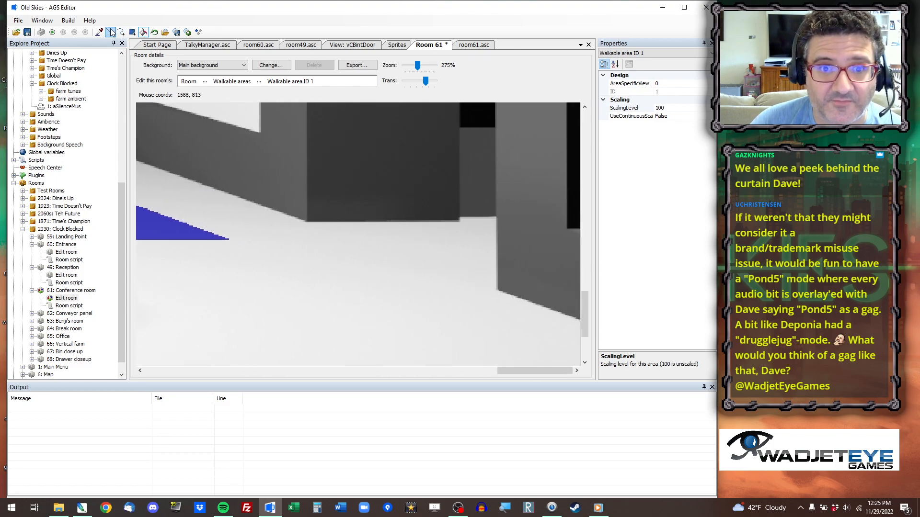
{"action": "left_click_drag", "start_coordinate": [400, 278], "coordinate": [496, 306]}
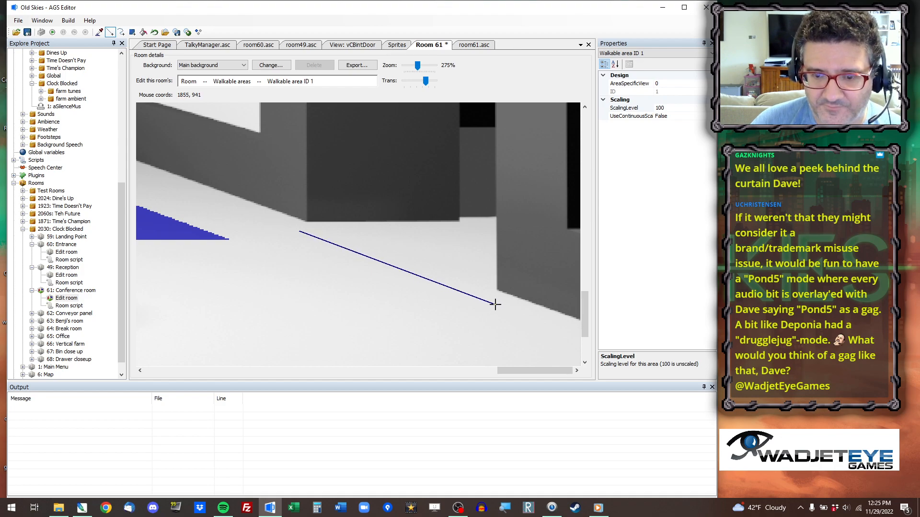
{"action": "left_click_drag", "start_coordinate": [346, 308], "coordinate": [240, 308]}
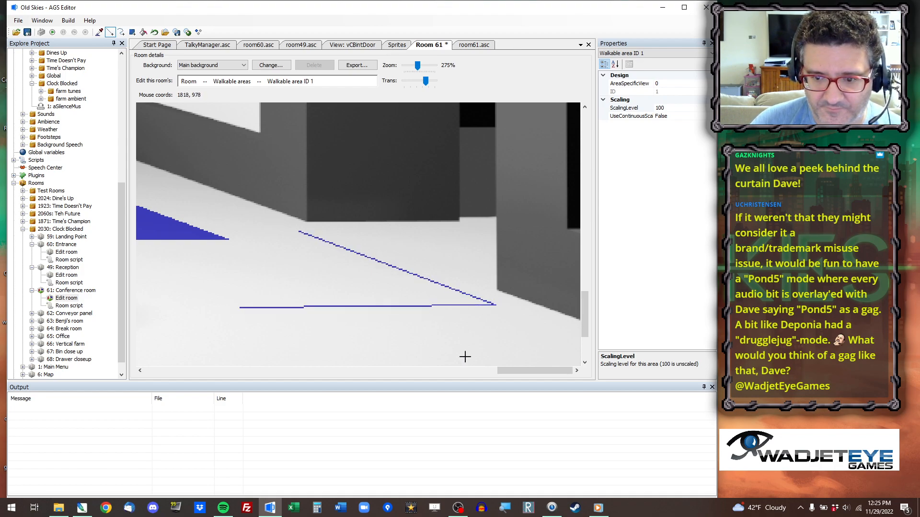
{"action": "left_click_drag", "start_coordinate": [556, 373], "coordinate": [501, 373]}
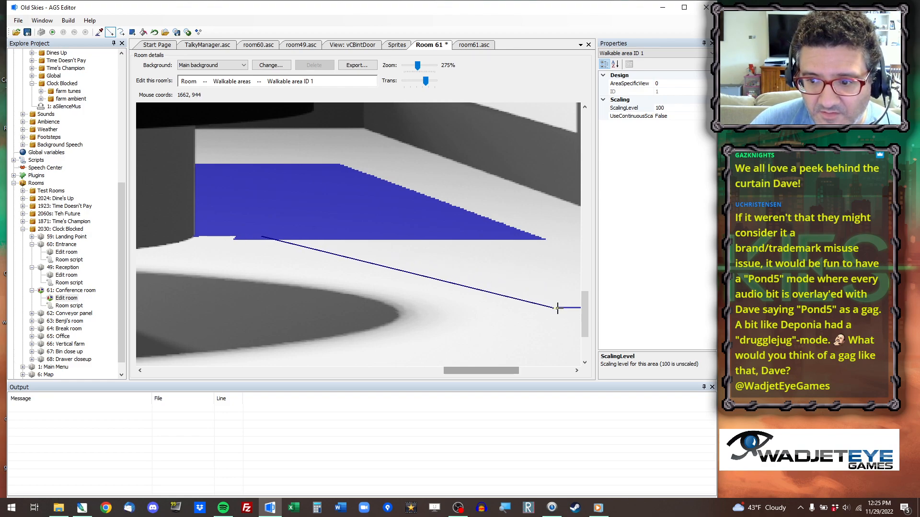
{"action": "left_click", "coordinate": [557, 308]}
{"action": "left_click_drag", "start_coordinate": [494, 372], "coordinate": [527, 369]}
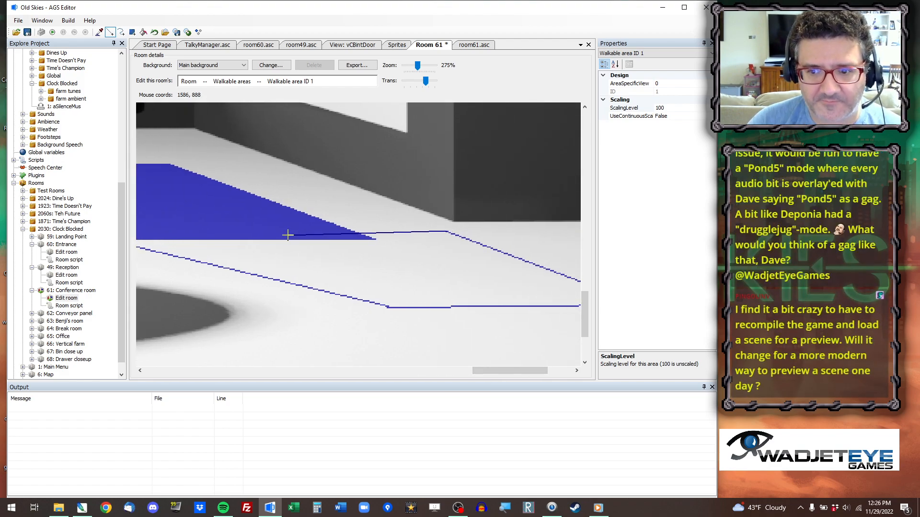
{"action": "left_click", "coordinate": [438, 269]}
Run the game, check the player's movement around the table in Clock Blocked's Conference room, and close it.
{"action": "scroll", "coordinate": [407, 266], "scroll_direction": "down", "scroll_amount": 5}
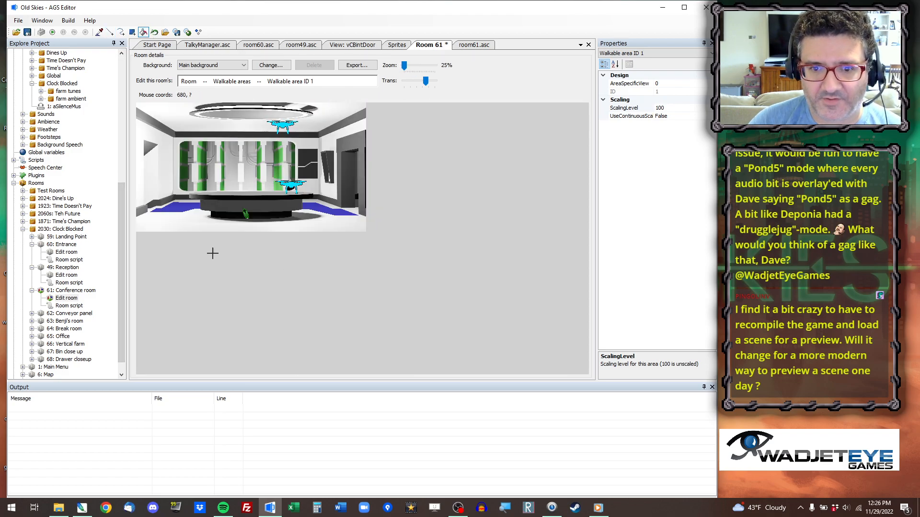
{"action": "scroll", "coordinate": [223, 255], "scroll_direction": "up", "scroll_amount": 2}
{"action": "scroll", "coordinate": [338, 258], "scroll_direction": "down", "scroll_amount": 1}
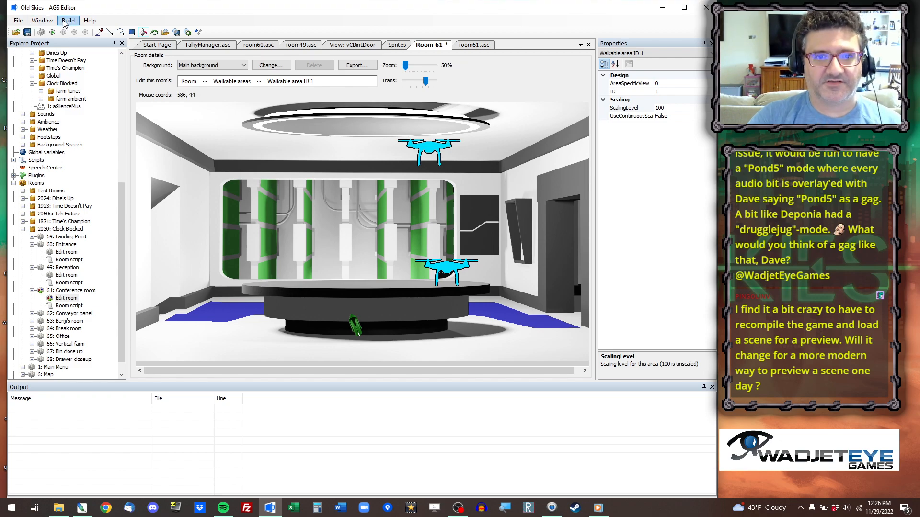
{"action": "left_click", "coordinate": [53, 33]}
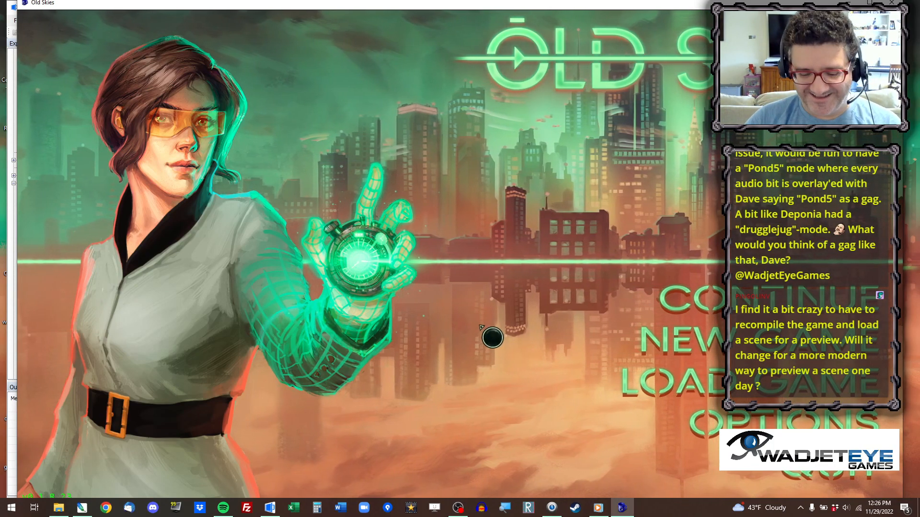
{"action": "key", "text": "ctrl+x"}
{"action": "left_click", "coordinate": [417, 62]}
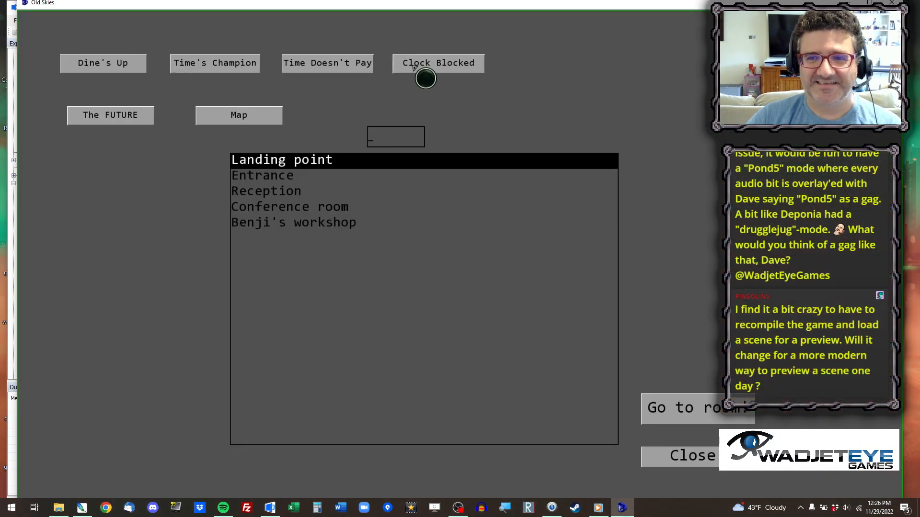
{"action": "left_click", "coordinate": [332, 207]}
{"action": "left_click", "coordinate": [662, 405]}
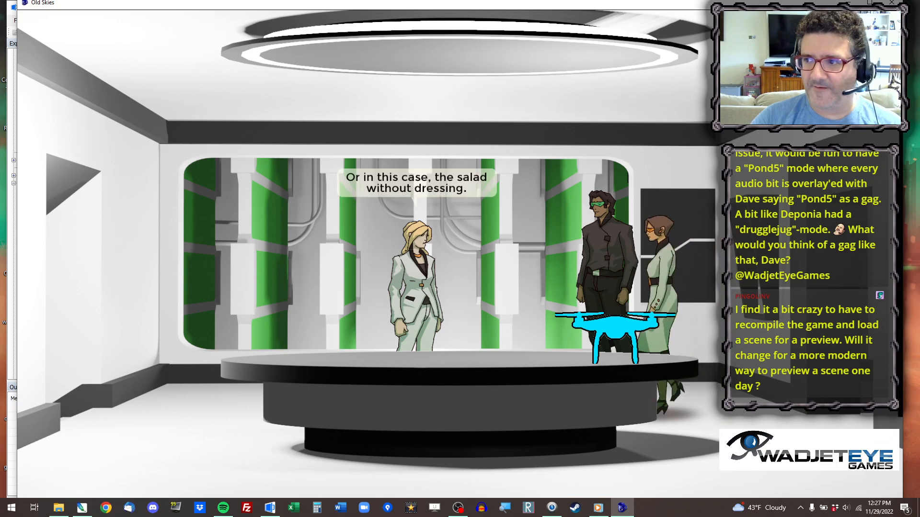
{"action": "key", "text": "alt+x"}
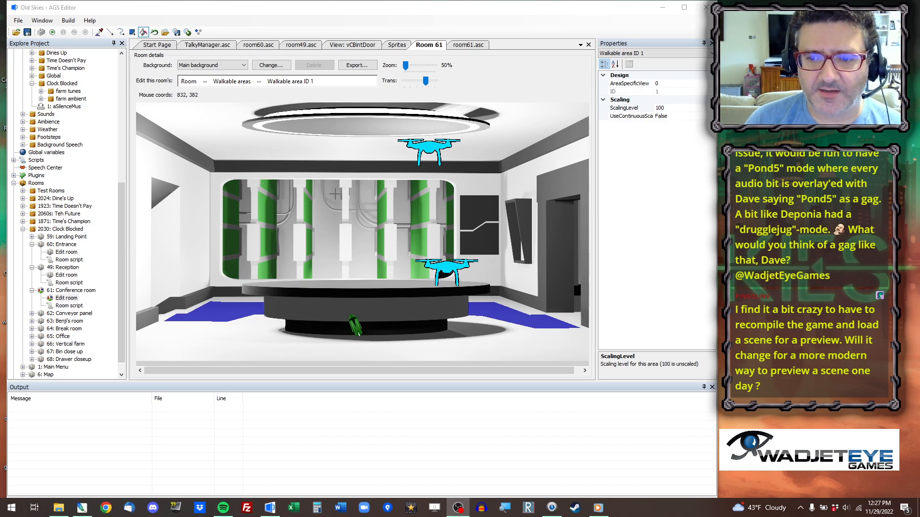
Find Madison's and Benji's first-loop placement lines in room61.asc and hide the objects in the Room 61 view.
{"action": "left_click", "coordinate": [479, 45]}
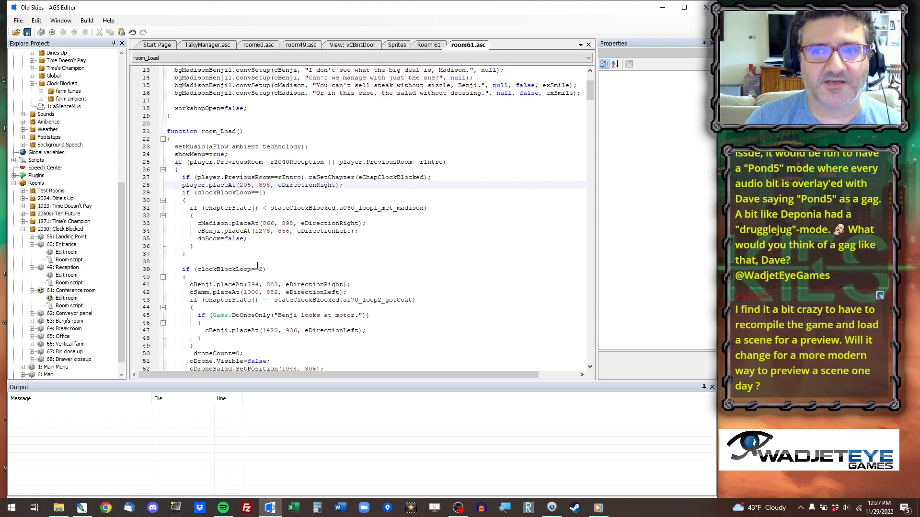
{"action": "scroll", "coordinate": [406, 251], "scroll_direction": "up", "scroll_amount": 3}
{"action": "scroll", "coordinate": [354, 227], "scroll_direction": "up", "scroll_amount": 1}
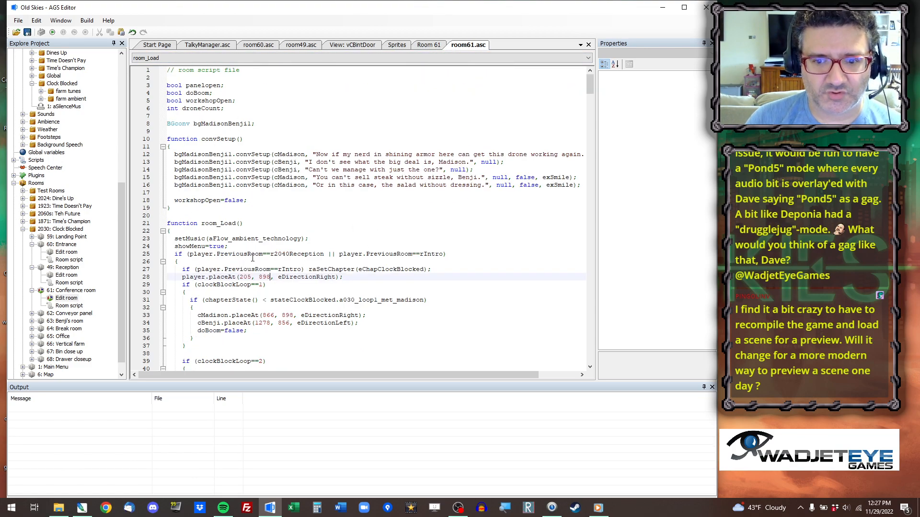
{"action": "scroll", "coordinate": [263, 283], "scroll_direction": "down", "scroll_amount": 1}
{"action": "left_click", "coordinate": [268, 292]}
{"action": "left_click", "coordinate": [430, 47]}
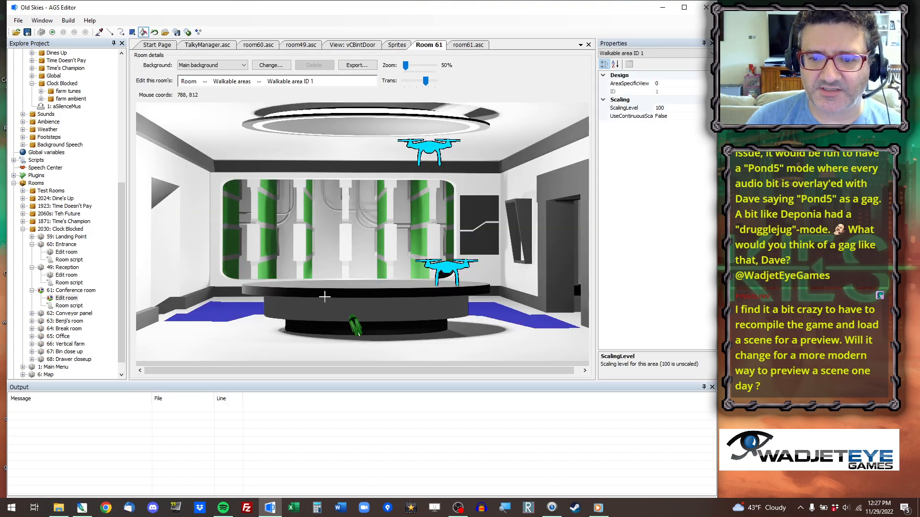
{"action": "left_click", "coordinate": [205, 81]}
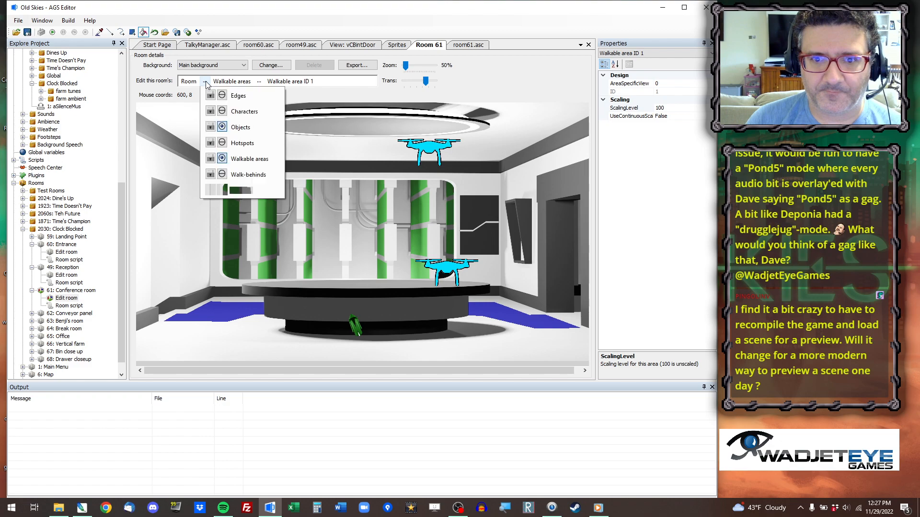
{"action": "left_click", "coordinate": [222, 127]}
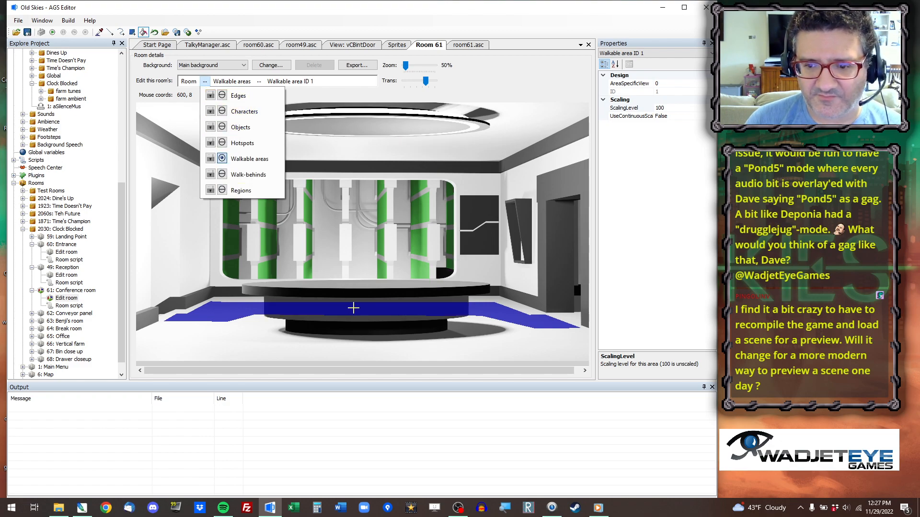
Copy the coordinates of a walkable point just right of the table and set Benji's first-loop placement to 1414, 858.
{"action": "right_click", "coordinate": [475, 308]}
{"action": "left_click", "coordinate": [527, 314]}
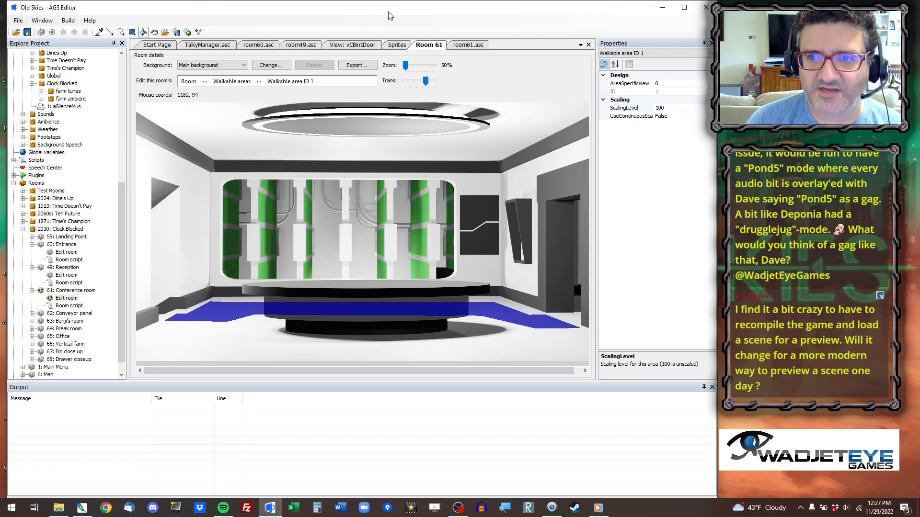
{"action": "left_click", "coordinate": [469, 45]}
{"action": "left_click_drag", "start_coordinate": [255, 300], "coordinate": [290, 300]}
{"action": "key", "text": "ctrl+v"}
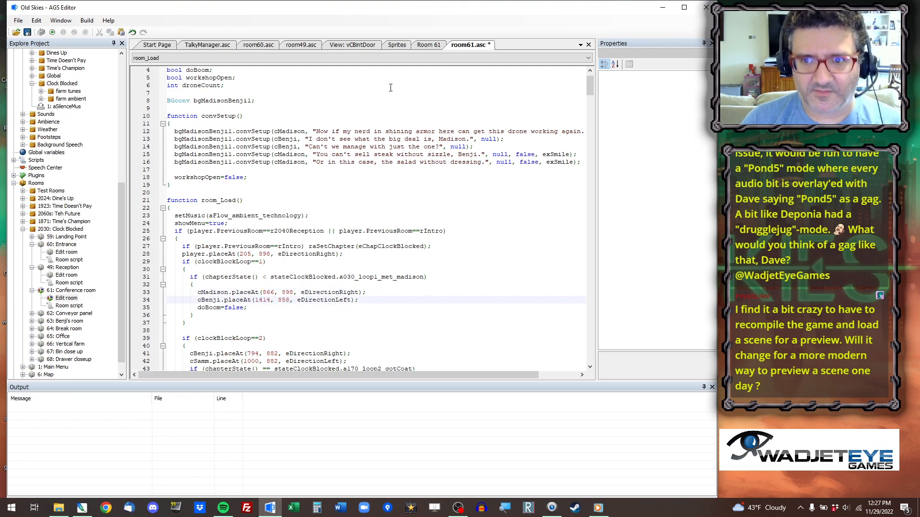
Copy the coordinates of a point behind the table's middle and set Madison's first-loop placement to 978, 856.
{"action": "left_click", "coordinate": [428, 45]}
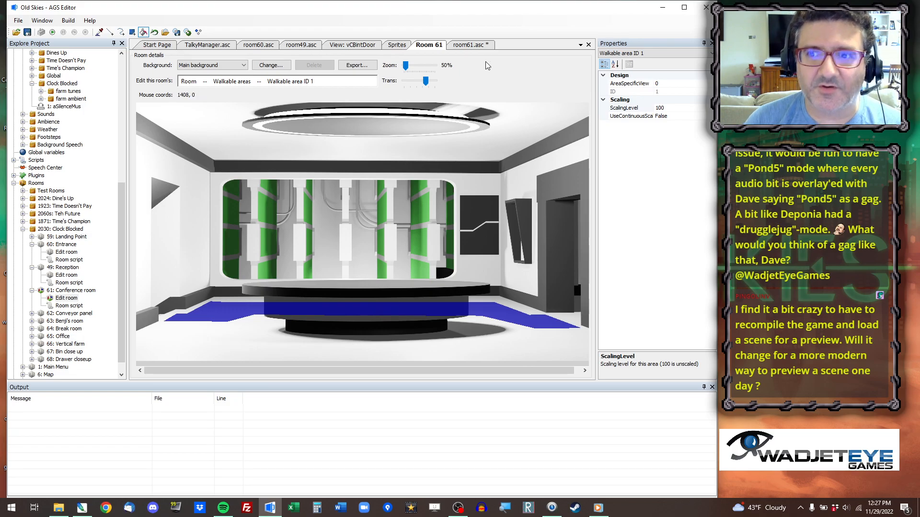
{"action": "left_click", "coordinate": [483, 45]}
{"action": "left_click_drag", "start_coordinate": [262, 293], "coordinate": [293, 293]}
{"action": "key", "text": "ctrl+v"}
{"action": "scroll", "coordinate": [264, 254], "scroll_direction": "down", "scroll_amount": 1}
{"action": "scroll", "coordinate": [264, 254], "scroll_direction": "down", "scroll_amount": 1}
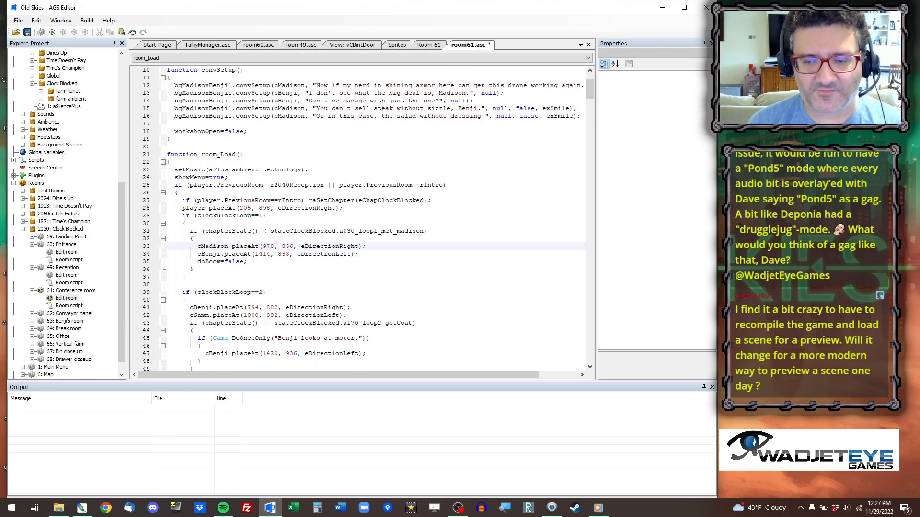
{"action": "scroll", "coordinate": [262, 264], "scroll_direction": "down", "scroll_amount": 1}
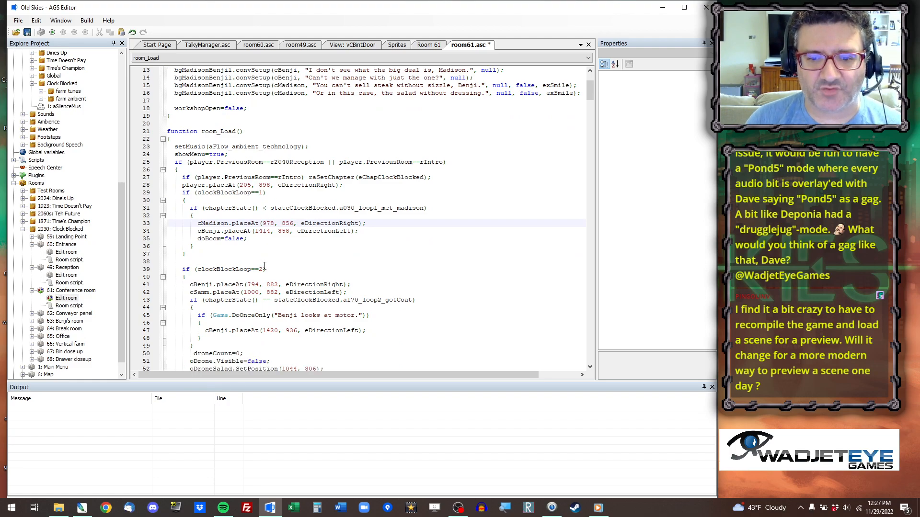
Set the second-loop placements in room_Load to 978, 856 for cBenji and 978-300, 856 for cSamm.
{"action": "left_click", "coordinate": [439, 45]}
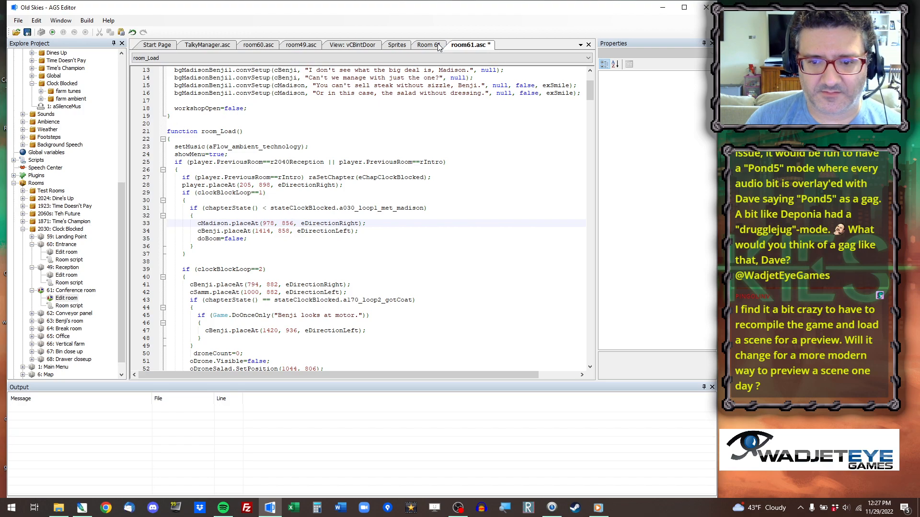
{"action": "left_click_drag", "start_coordinate": [248, 286], "coordinate": [277, 293]}
{"action": "key", "text": "ctrl+v"}
{"action": "left_click", "coordinate": [253, 293]}
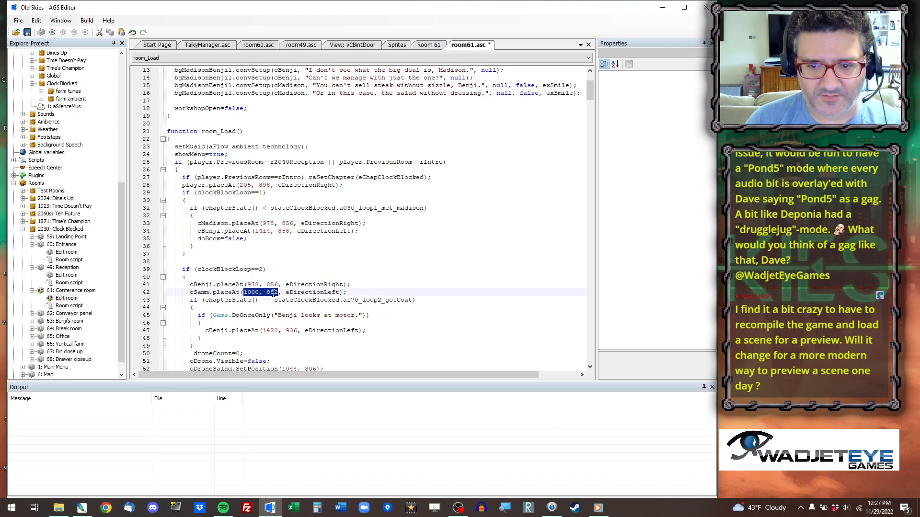
{"action": "key", "text": "ctrl+v"}
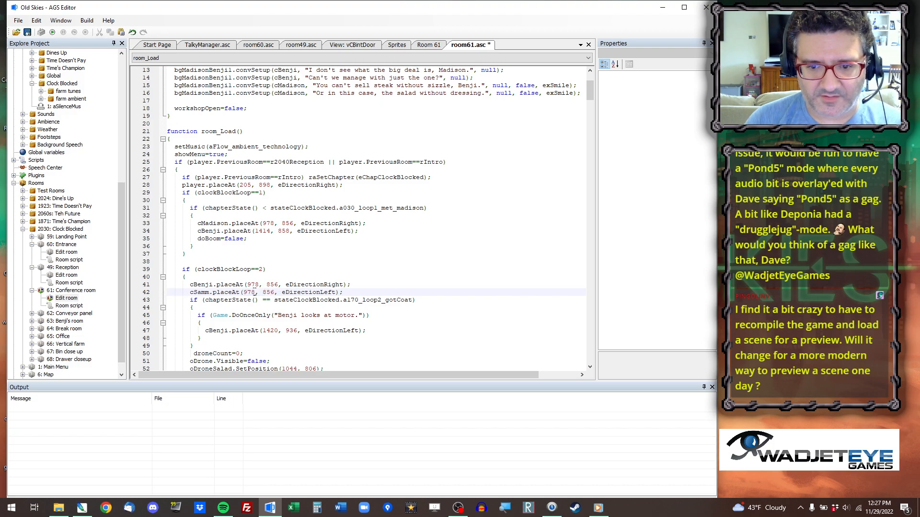
{"action": "type", "text": "-300"}
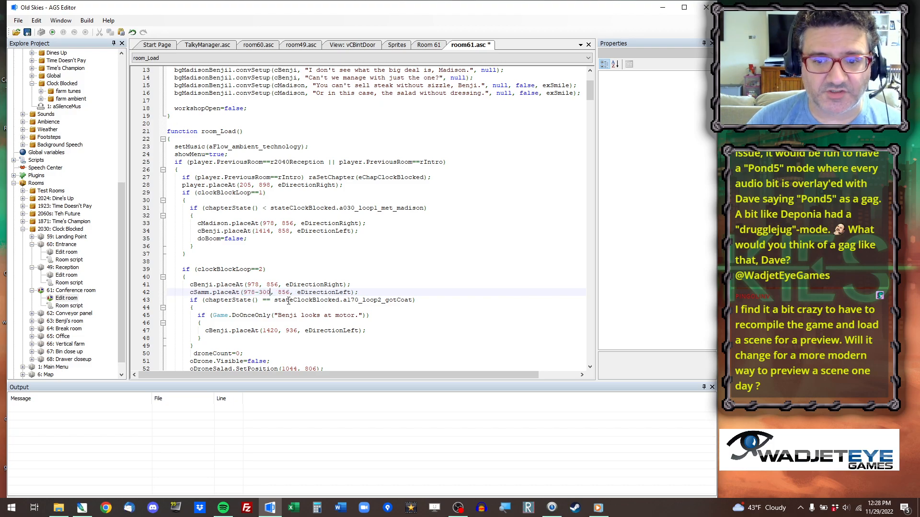
Check positions around the table in the room view and set cBenji's placement in the "Benji looks at motor." block to 978, 856.
{"action": "left_click", "coordinate": [433, 45]}
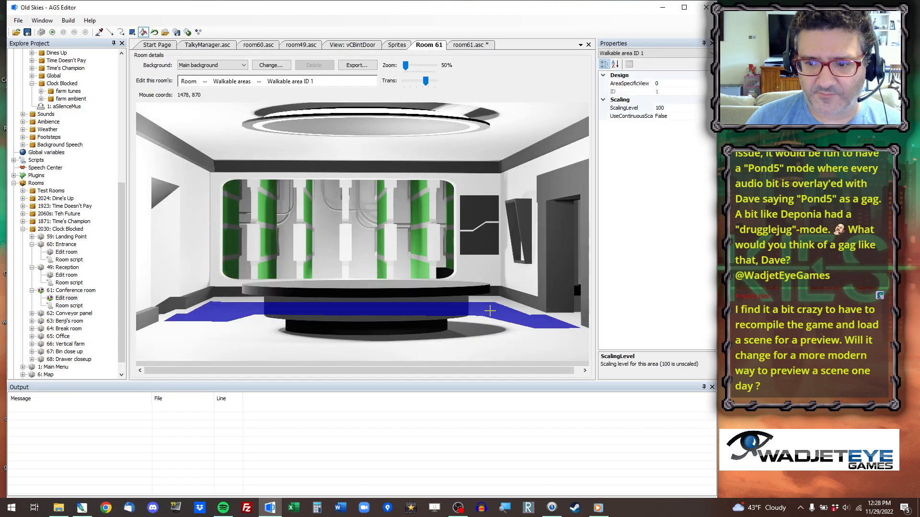
{"action": "left_click", "coordinate": [470, 45]}
{"action": "scroll", "coordinate": [248, 308], "scroll_direction": "down", "scroll_amount": 1}
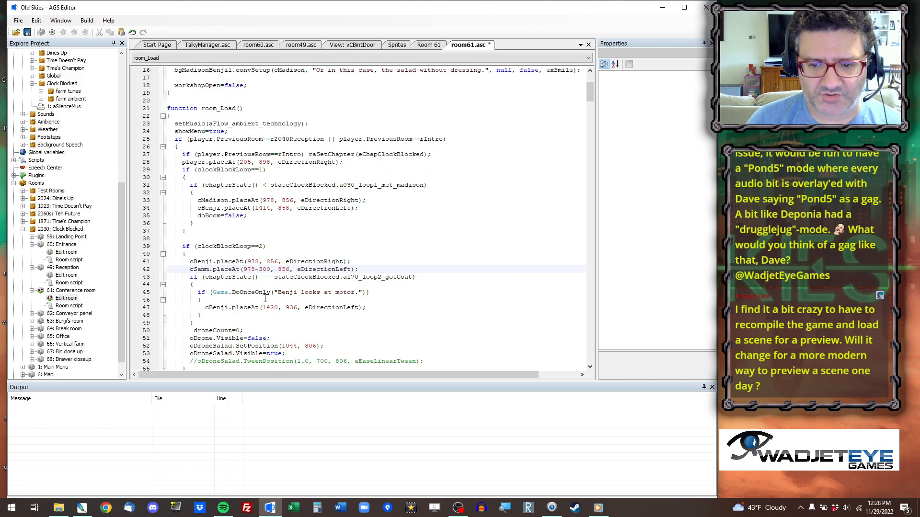
{"action": "left_click", "coordinate": [428, 45]}
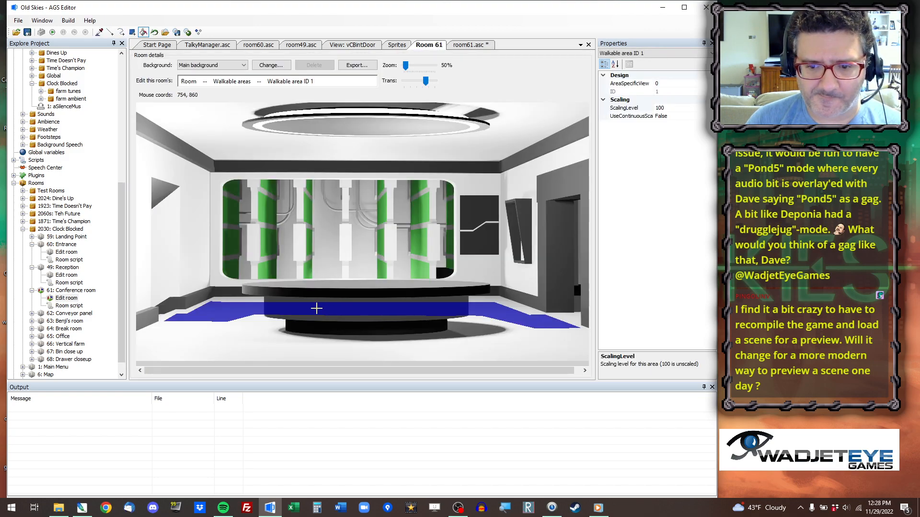
{"action": "left_click", "coordinate": [483, 46]}
{"action": "double_click", "coordinate": [270, 308]}
{"action": "left_click", "coordinate": [298, 308], "text": "shift"}
{"action": "key", "text": "ctrl+v"}
{"action": "scroll", "coordinate": [311, 285], "scroll_direction": "down", "scroll_amount": 3}
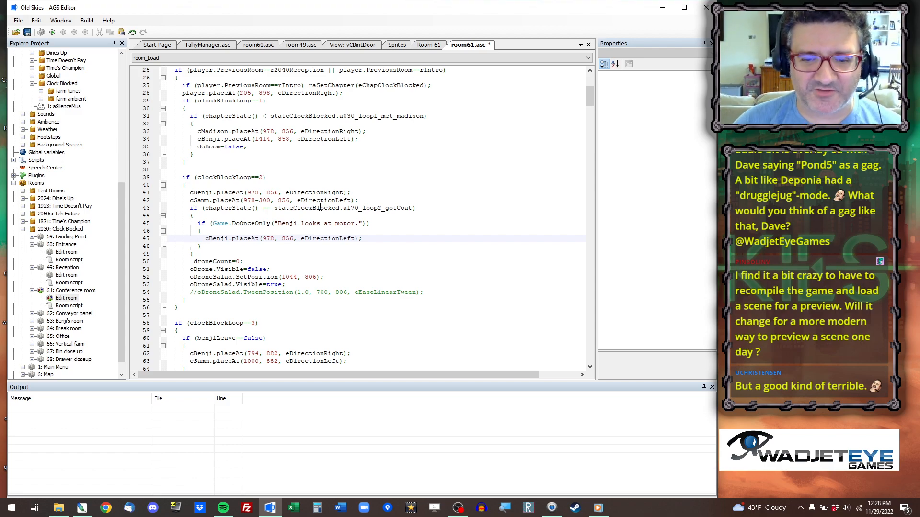
Copy the coordinates of a walkable point just left of the table and set cBenji's third-loop placement to 476, 856.
{"action": "scroll", "coordinate": [330, 192], "scroll_direction": "down", "scroll_amount": 3}
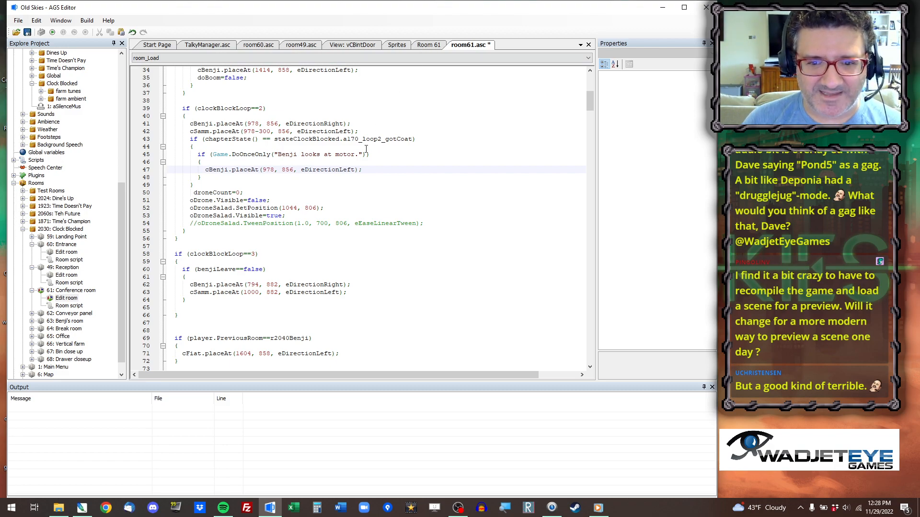
{"action": "left_click", "coordinate": [428, 45]}
{"action": "right_click", "coordinate": [253, 309]}
{"action": "left_click", "coordinate": [276, 314]}
{"action": "left_click", "coordinate": [482, 45]}
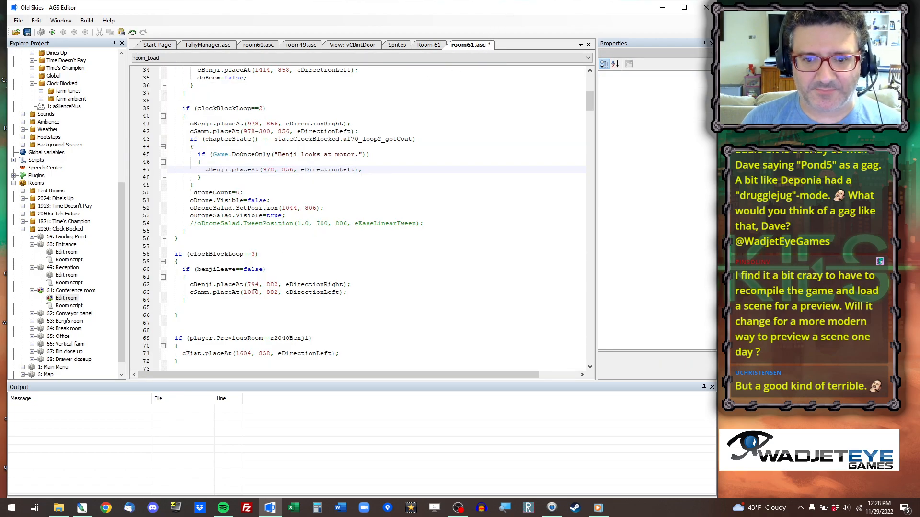
{"action": "left_click_drag", "start_coordinate": [256, 285], "coordinate": [278, 293]}
{"action": "key", "text": "ctrl+v"}
{"action": "key", "text": "ctrl+v"}
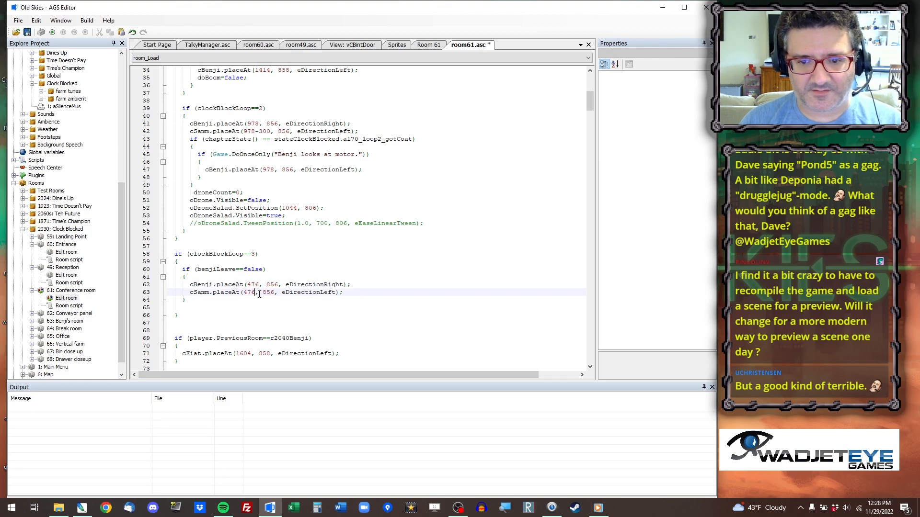
Set cSamm's third-loop placement to 476+300, 856.
{"action": "key", "text": "Left"}
{"action": "key", "text": "Left"}
{"action": "key", "text": "Left"}
{"action": "key", "text": "Left"}
{"action": "key", "text": "Left"}
{"action": "type", "text": "+300"}
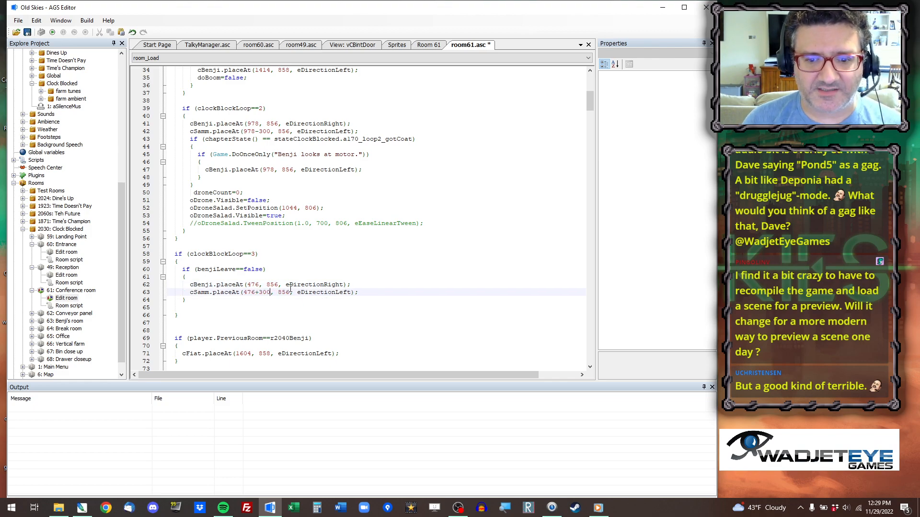
Copy the coordinates of a walkable point by the right-hand door and set cFiat's placement on arrival from r2040Benji to 1726, 914.
{"action": "scroll", "coordinate": [291, 289], "scroll_direction": "down", "scroll_amount": 3}
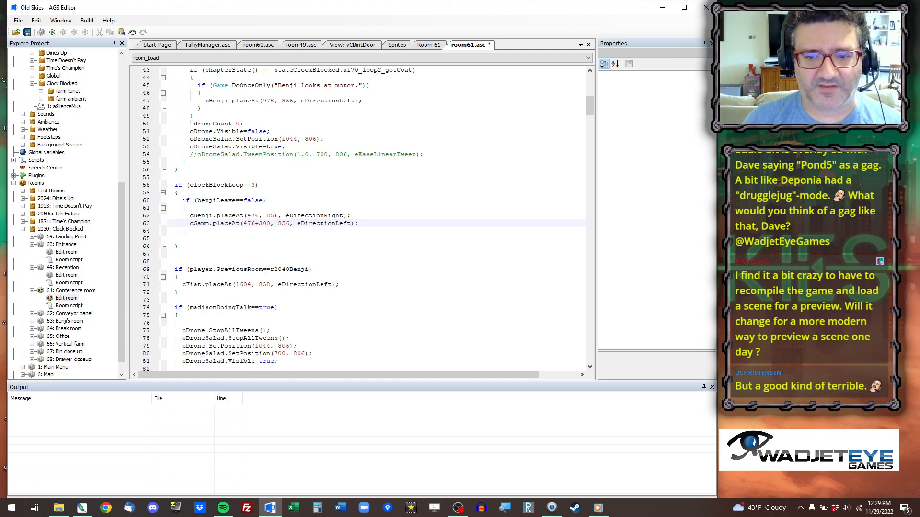
{"action": "left_click", "coordinate": [276, 270]}
{"action": "left_click", "coordinate": [428, 44]}
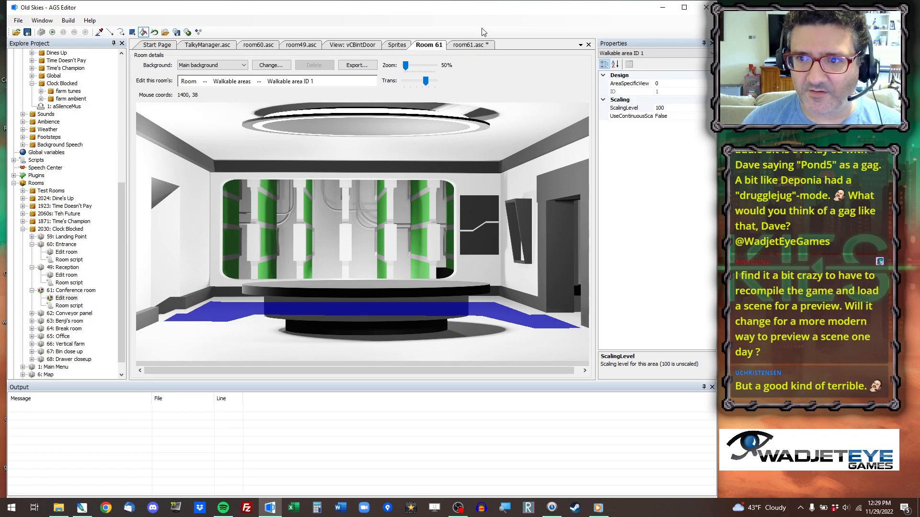
{"action": "left_click", "coordinate": [481, 47]}
{"action": "left_click_drag", "start_coordinate": [235, 285], "coordinate": [271, 285]}
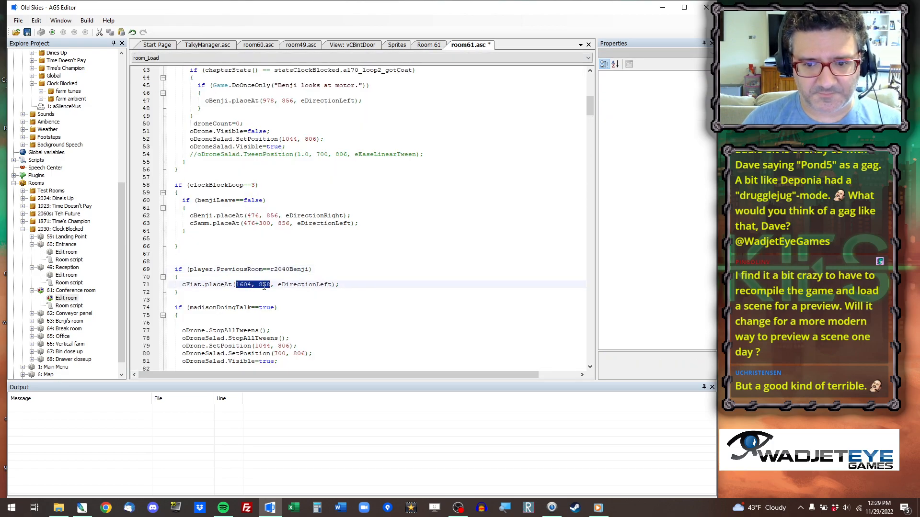
{"action": "type", "text": "1726, 914"}
Comment out cBenji's walk to 794, 882 in the second-loop motor-fix block of room_AfterFadeIn.
{"action": "scroll", "coordinate": [285, 282], "scroll_direction": "down", "scroll_amount": 3}
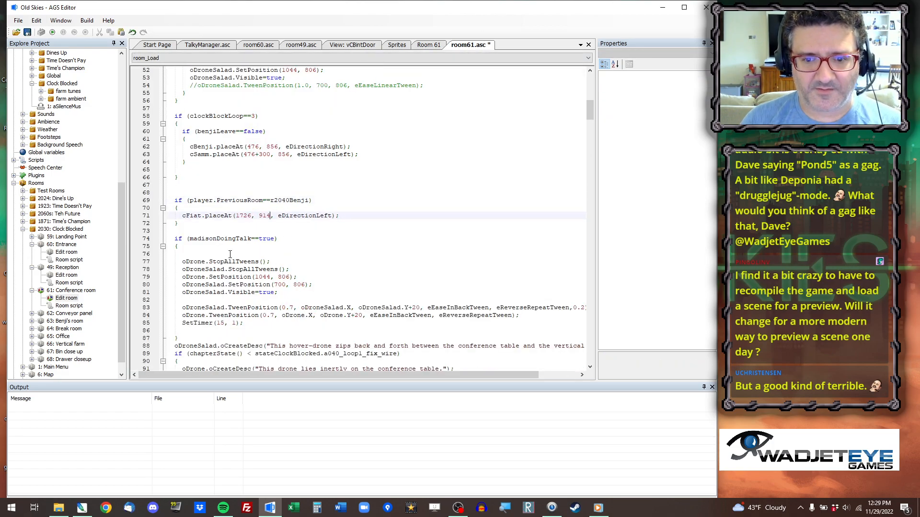
{"action": "scroll", "coordinate": [204, 270], "scroll_direction": "down", "scroll_amount": 4}
{"action": "scroll", "coordinate": [246, 224], "scroll_direction": "down", "scroll_amount": 7}
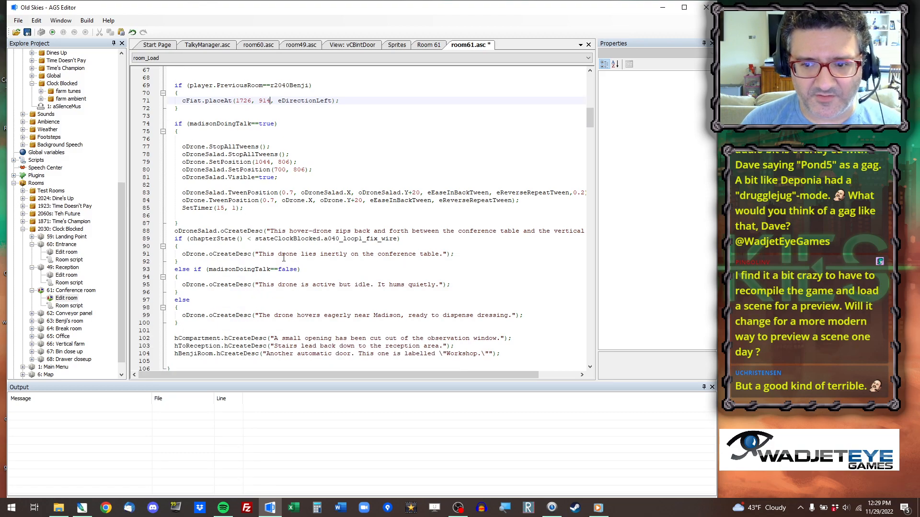
{"action": "scroll", "coordinate": [262, 237], "scroll_direction": "down", "scroll_amount": 3}
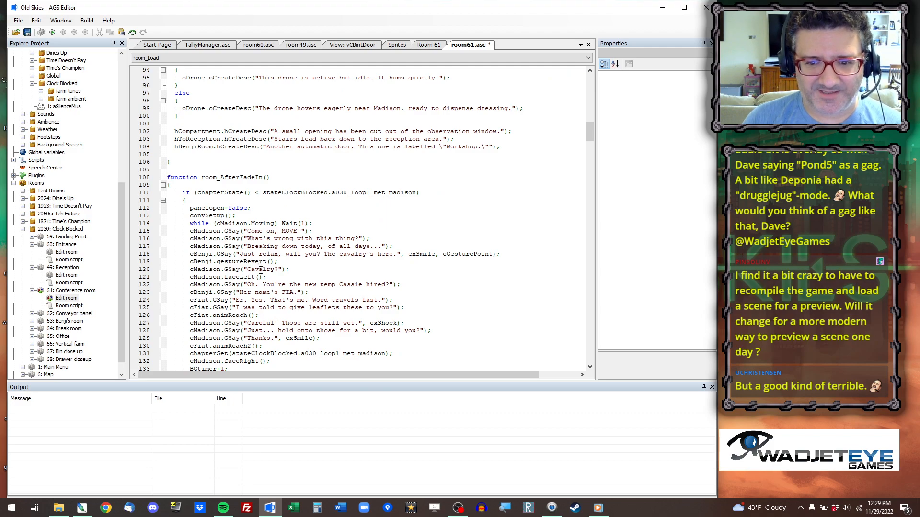
{"action": "scroll", "coordinate": [263, 274], "scroll_direction": "down", "scroll_amount": 1}
{"action": "scroll", "coordinate": [263, 276], "scroll_direction": "down", "scroll_amount": 1}
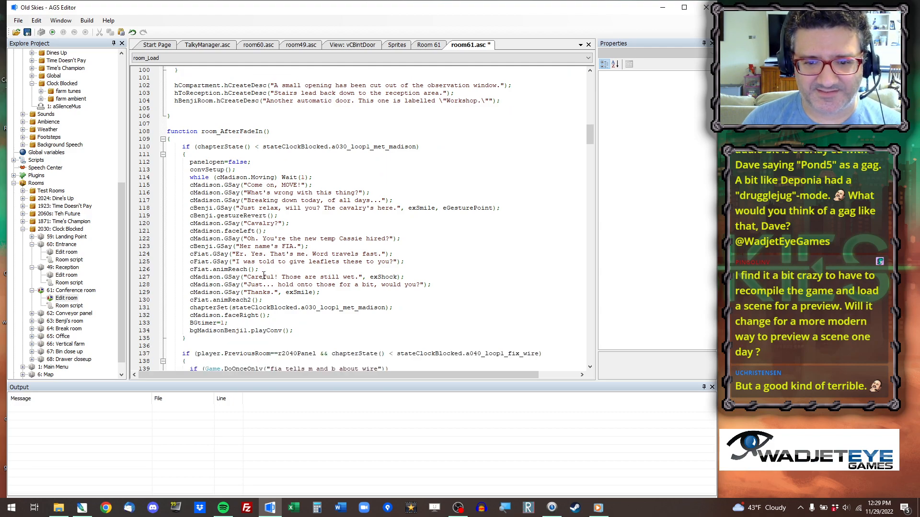
{"action": "scroll", "coordinate": [252, 173], "scroll_direction": "down", "scroll_amount": 7}
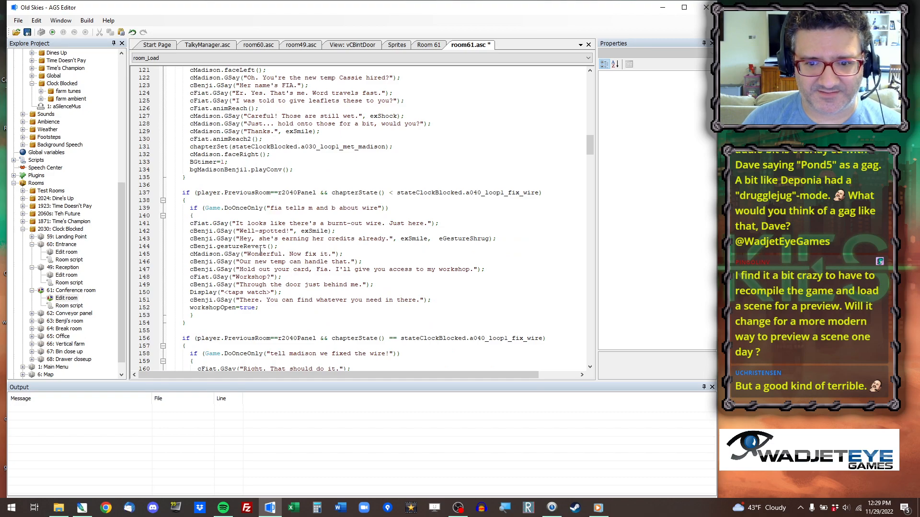
{"action": "scroll", "coordinate": [267, 271], "scroll_direction": "down", "scroll_amount": 5}
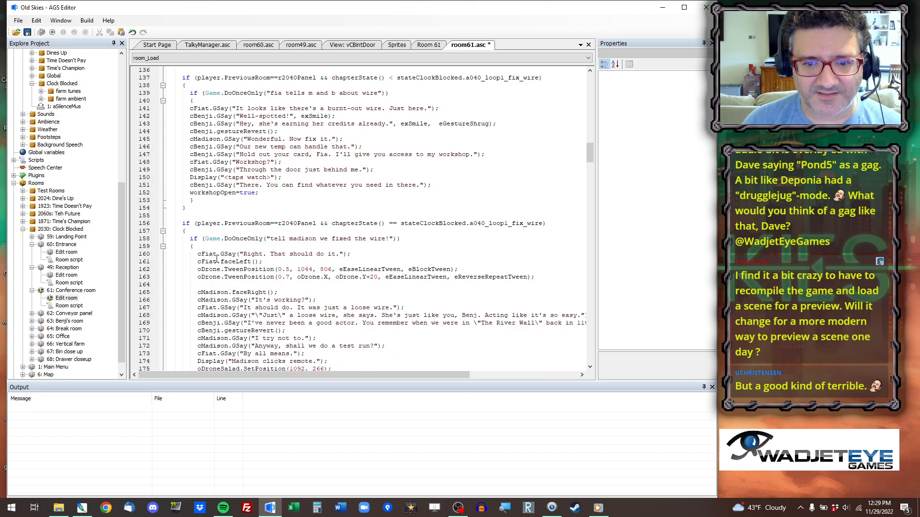
{"action": "scroll", "coordinate": [223, 261], "scroll_direction": "down", "scroll_amount": 3}
{"action": "scroll", "coordinate": [286, 203], "scroll_direction": "down", "scroll_amount": 4}
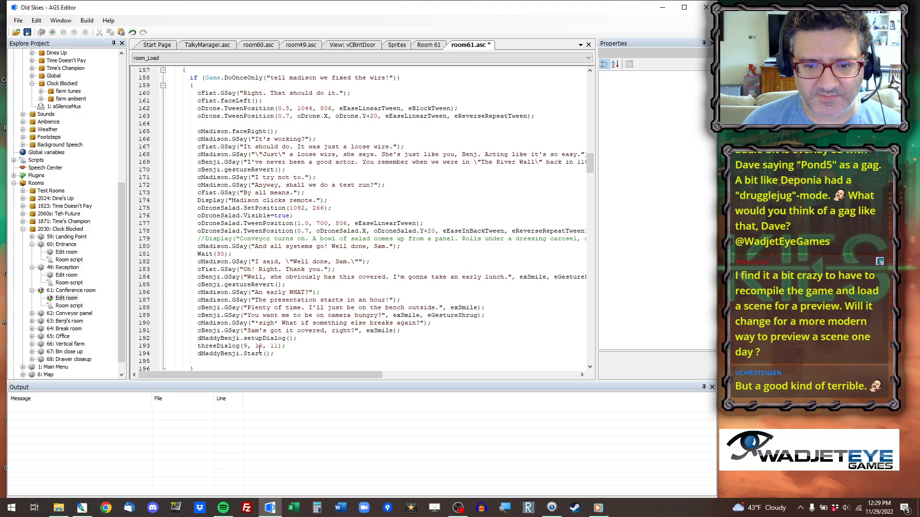
{"action": "scroll", "coordinate": [260, 350], "scroll_direction": "down", "scroll_amount": 9}
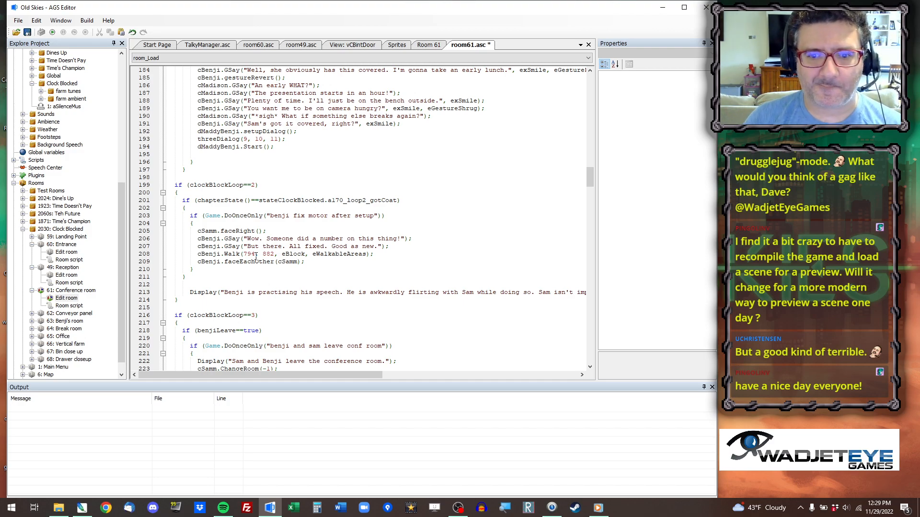
{"action": "left_click", "coordinate": [198, 254]}
{"action": "type", "text": "//"}
Copy the coordinates at the walkable area's left end and set the player's walk in hToReception_Interact to 174, 898.
{"action": "scroll", "coordinate": [281, 258], "scroll_direction": "down", "scroll_amount": 4}
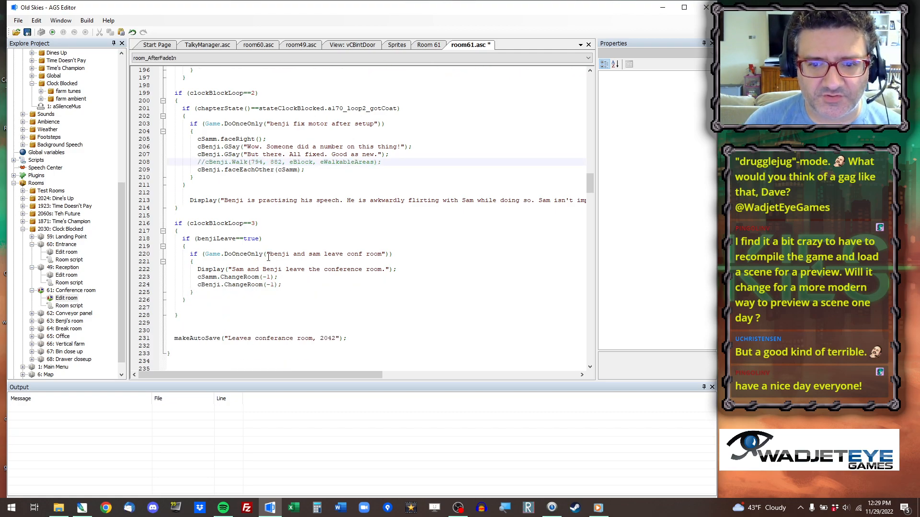
{"action": "scroll", "coordinate": [265, 275], "scroll_direction": "down", "scroll_amount": 6}
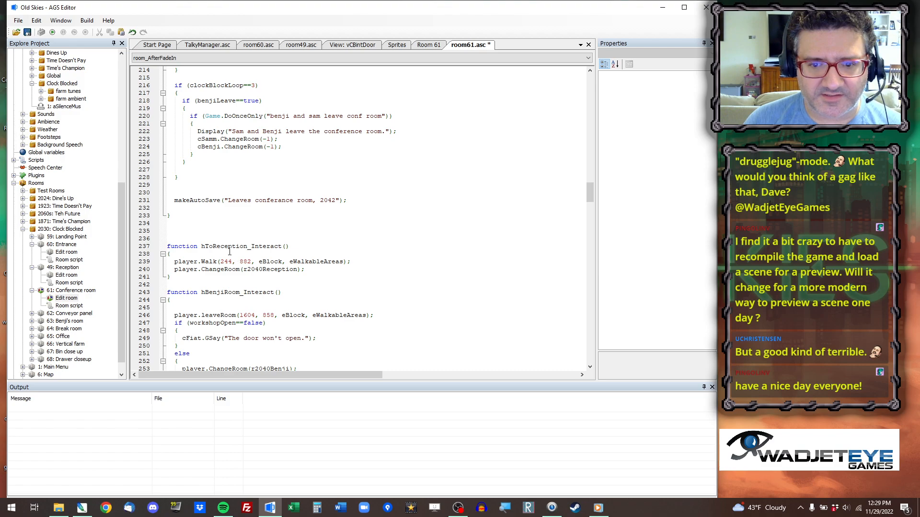
{"action": "left_click", "coordinate": [430, 44]}
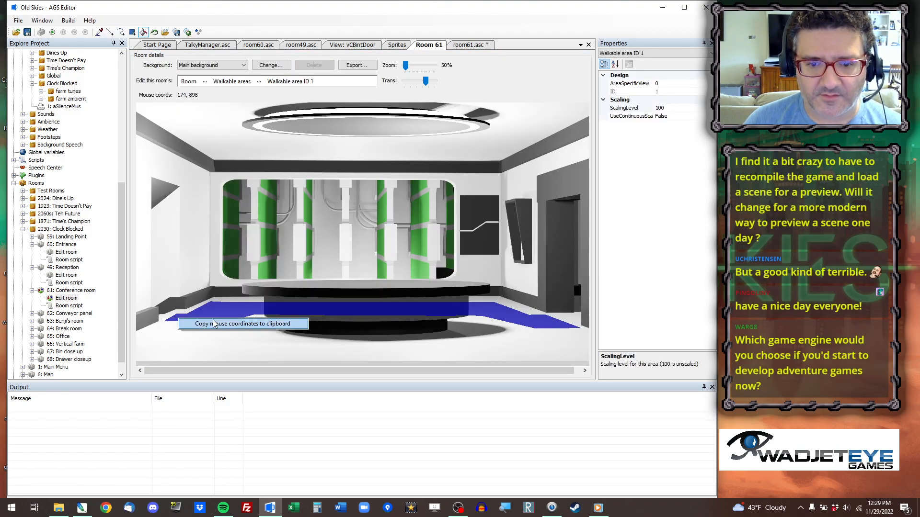
{"action": "left_click", "coordinate": [468, 44]}
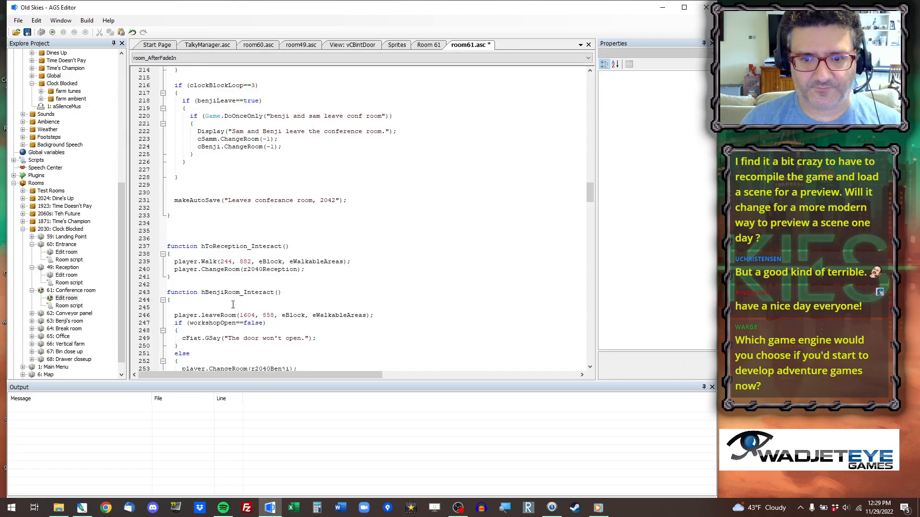
{"action": "left_click_drag", "start_coordinate": [220, 261], "coordinate": [243, 261]}
{"action": "type", "text": "174, 898"}
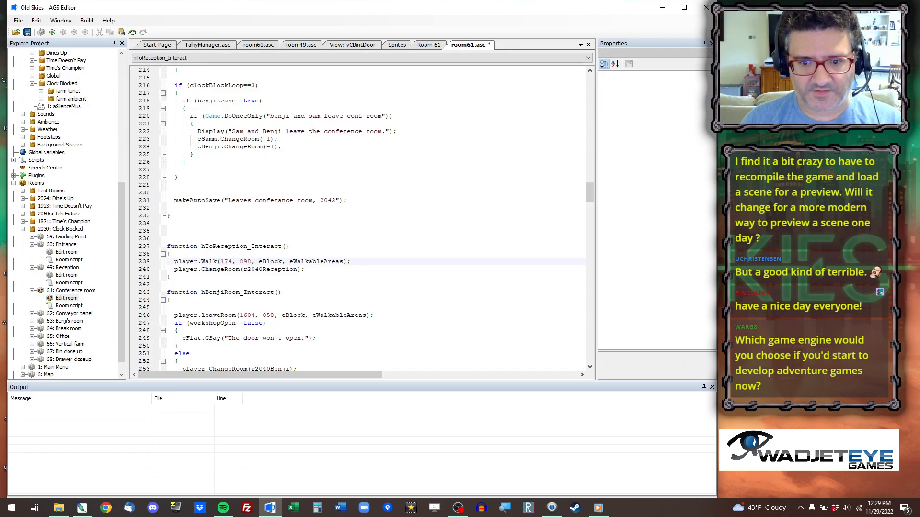
Copy the coordinates of a point by the workshop door and set the player's leaveRoom position in hBenjiRoom_Interact to 1752, 910.
{"action": "left_click", "coordinate": [434, 47]}
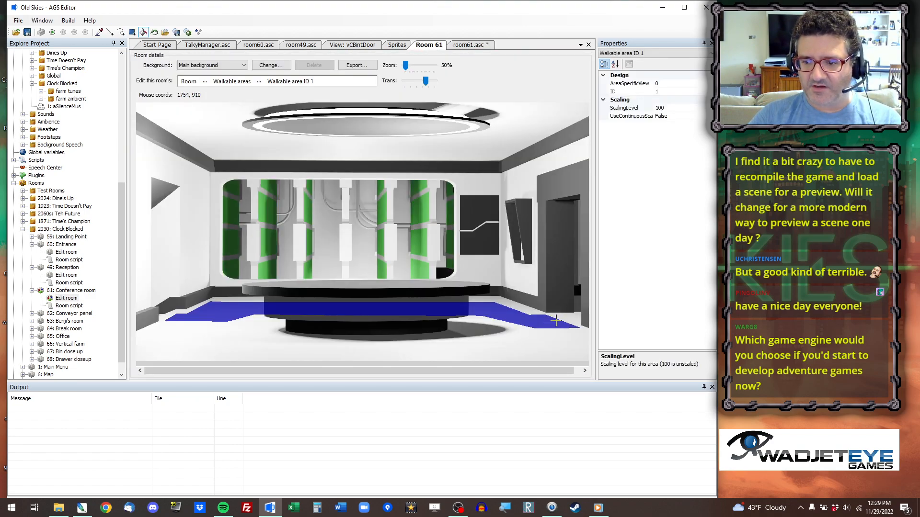
{"action": "left_click", "coordinate": [477, 44]}
{"action": "double_click", "coordinate": [227, 261]}
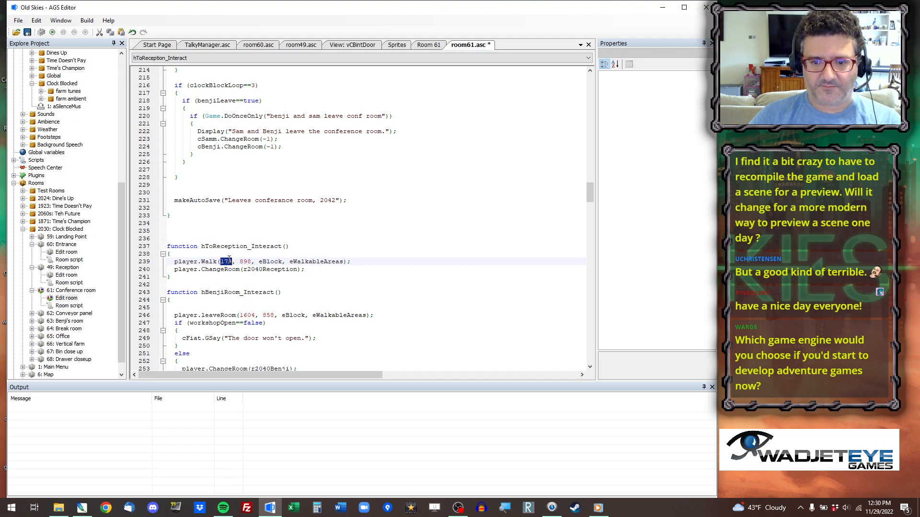
{"action": "left_click_drag", "start_coordinate": [239, 315], "coordinate": [275, 316]}
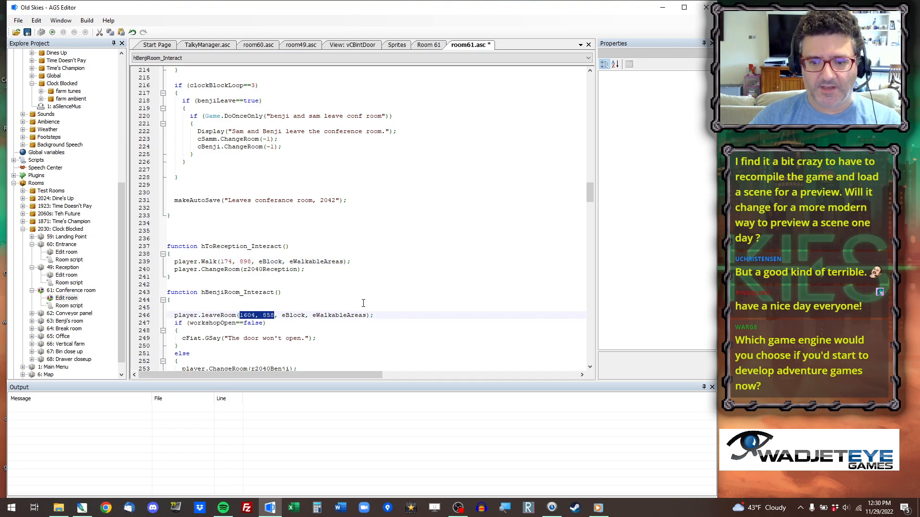
{"action": "type", "text": "1752, 910"}
Collapse the bodies of hPanel_Interact, hPanel_UseInv, hConveyor_UseInv and droneBoom in the Conference room script.
{"action": "scroll", "coordinate": [366, 306], "scroll_direction": "down", "scroll_amount": 9}
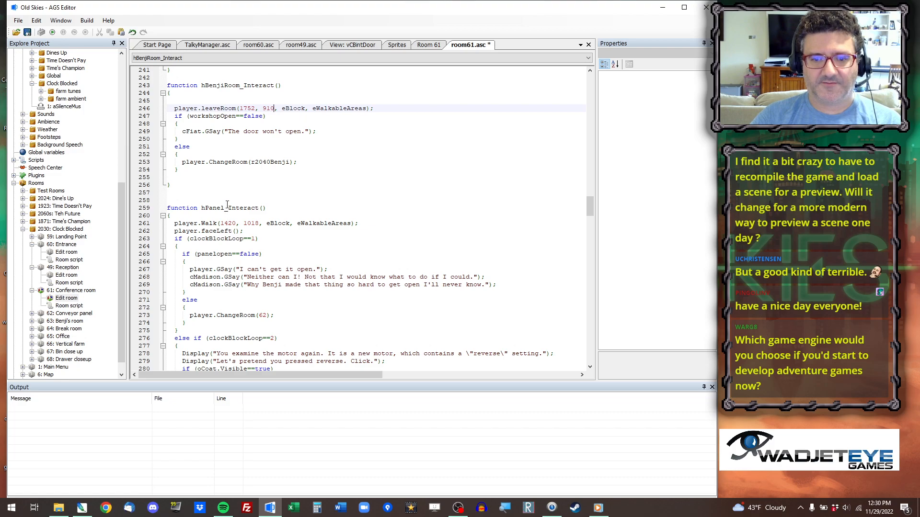
{"action": "scroll", "coordinate": [232, 216], "scroll_direction": "down", "scroll_amount": 1}
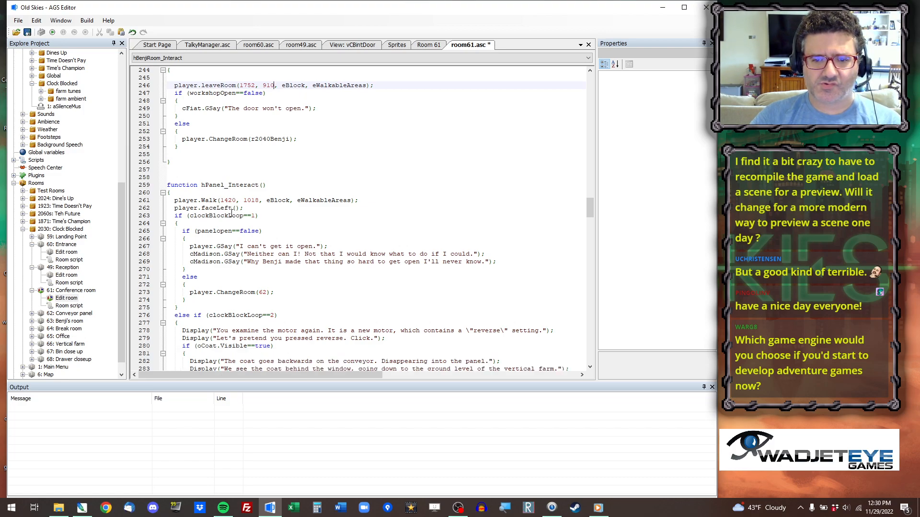
{"action": "scroll", "coordinate": [232, 215], "scroll_direction": "down", "scroll_amount": 1}
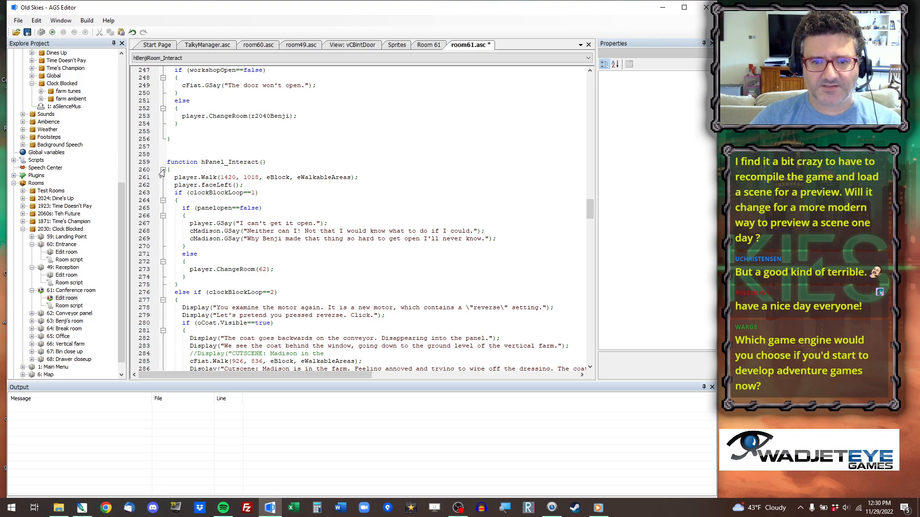
{"action": "left_click_drag", "start_coordinate": [168, 170], "coordinate": [398, 241]}
{"action": "scroll", "coordinate": [398, 241], "scroll_direction": "down", "scroll_amount": 1}
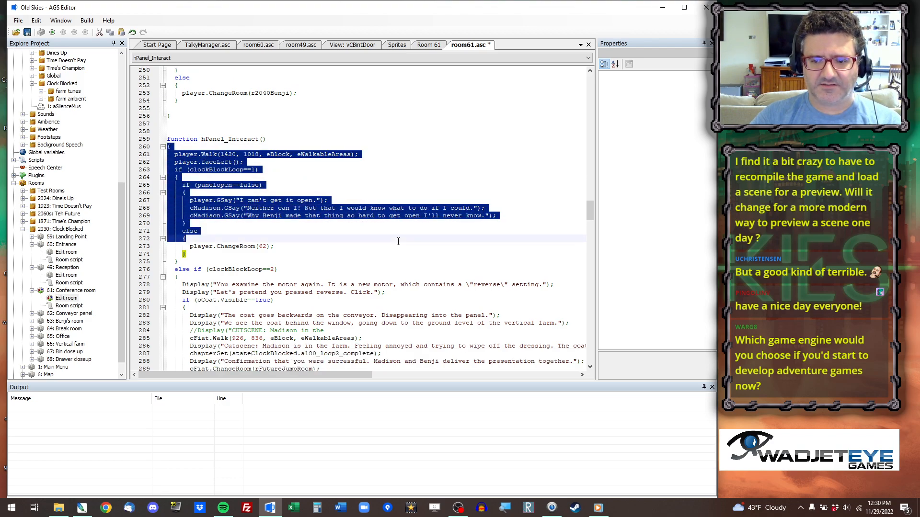
{"action": "scroll", "coordinate": [398, 241], "scroll_direction": "down", "scroll_amount": 1}
{"action": "left_click", "coordinate": [210, 126]}
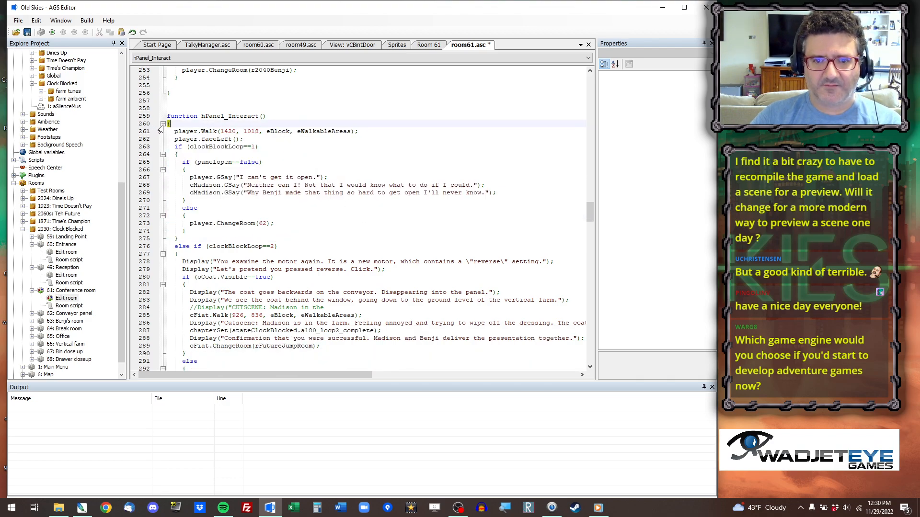
{"action": "left_click", "coordinate": [163, 124]}
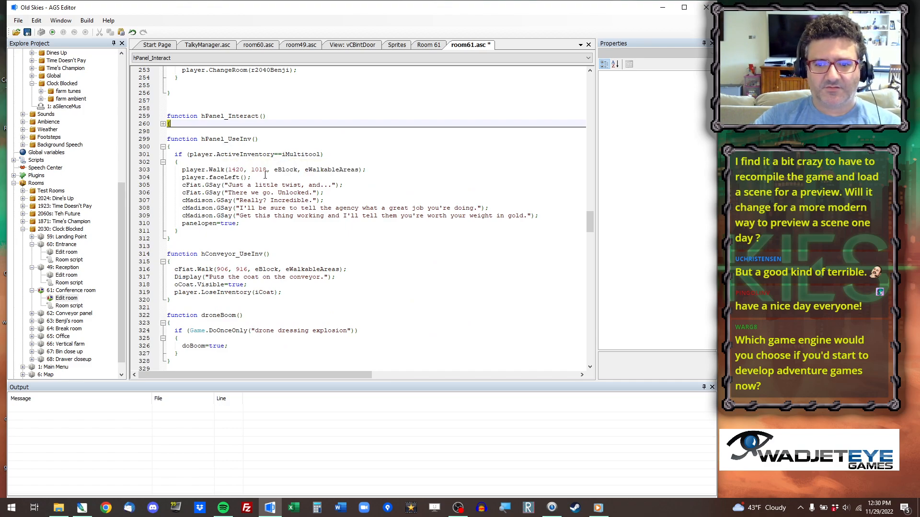
{"action": "left_click", "coordinate": [163, 147]}
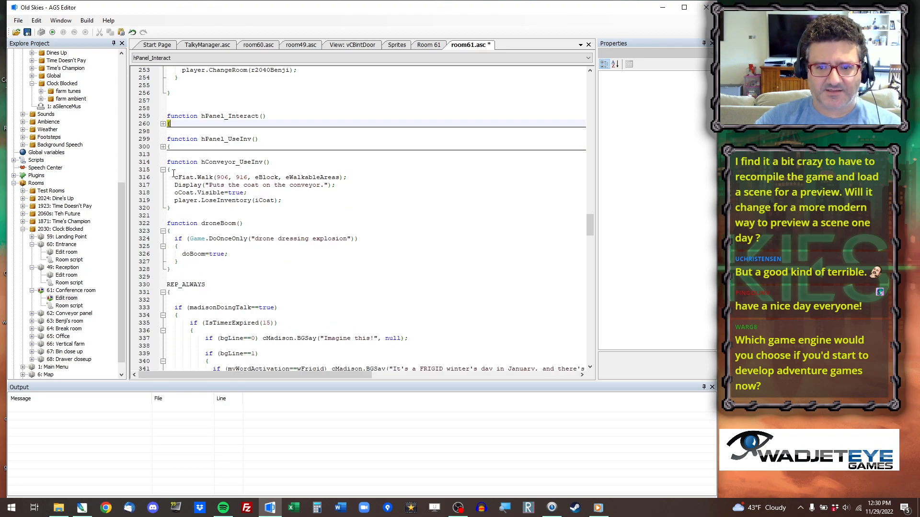
{"action": "left_click", "coordinate": [163, 170]}
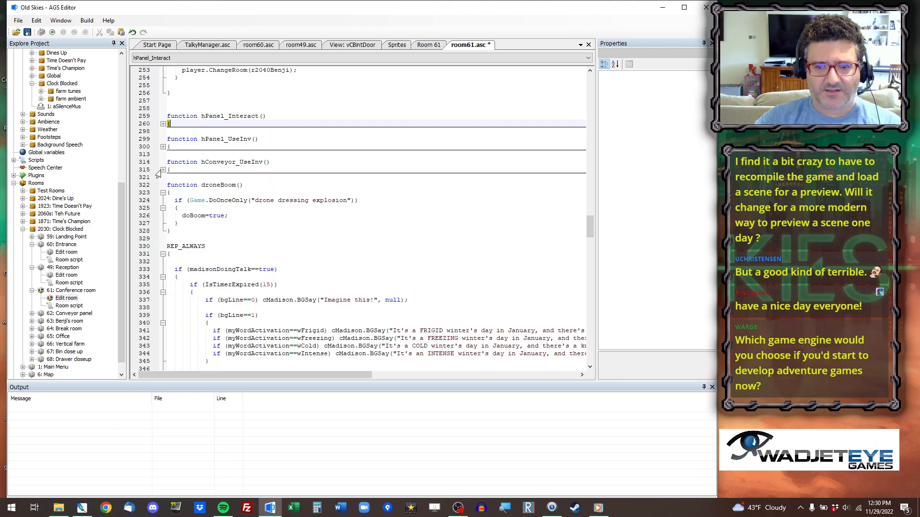
{"action": "left_click", "coordinate": [158, 170]}
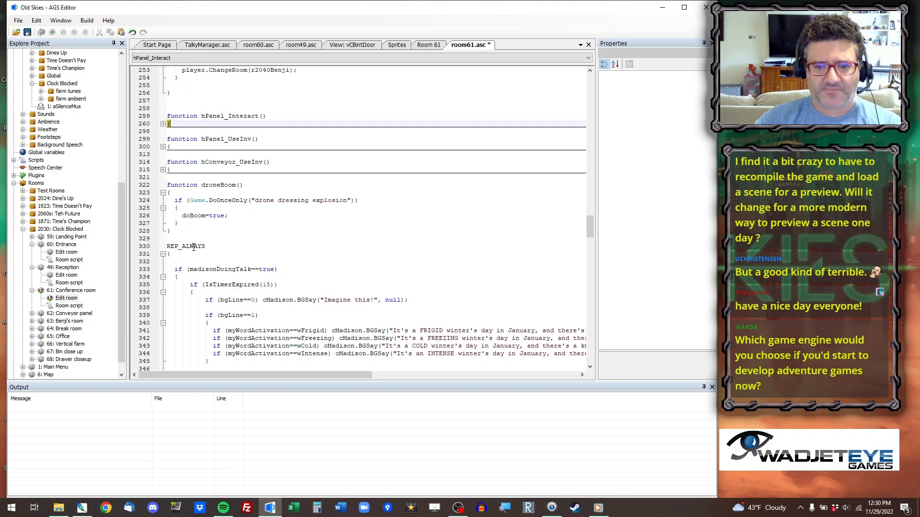
{"action": "left_click", "coordinate": [162, 193]}
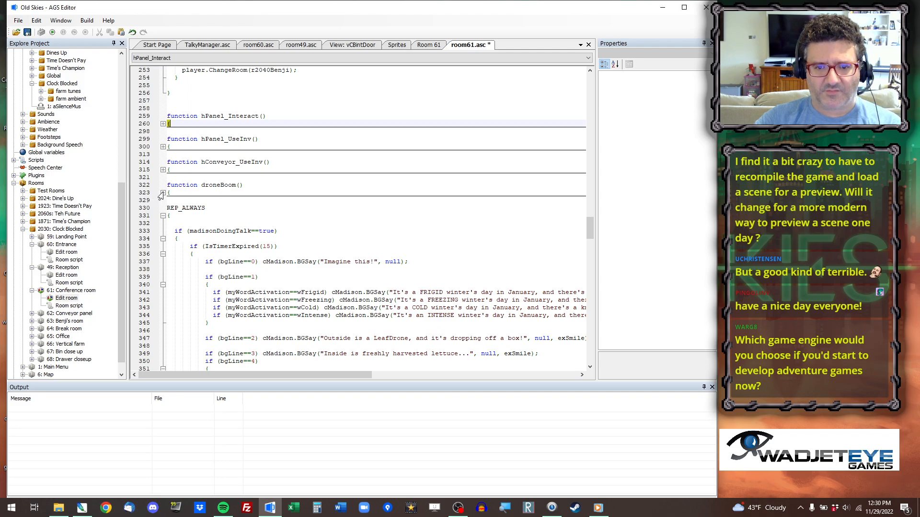
{"action": "left_click", "coordinate": [163, 193]}
Copy the coordinates of a walkable point beside the table's right end and set cFiat's first-time walk in oDrone_Interact to 1584, 906.
{"action": "scroll", "coordinate": [279, 233], "scroll_direction": "down", "scroll_amount": 15}
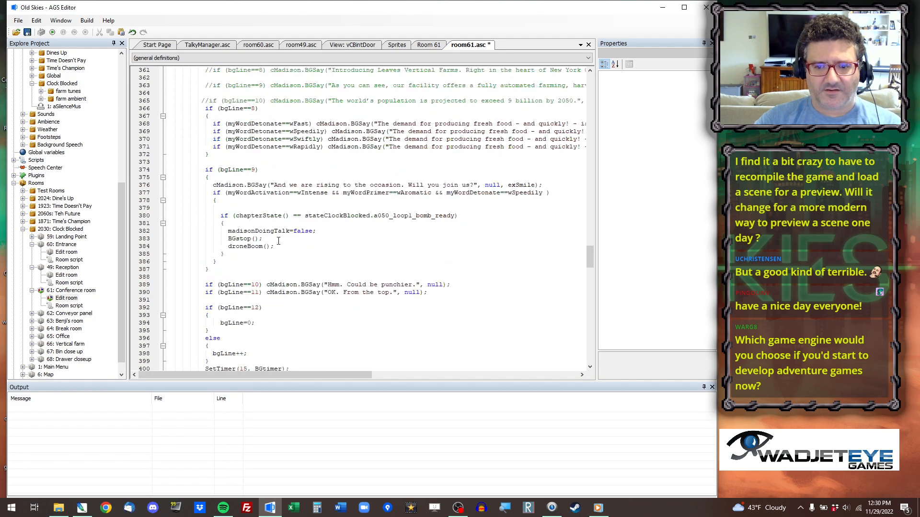
{"action": "scroll", "coordinate": [279, 234], "scroll_direction": "down", "scroll_amount": 10}
{"action": "scroll", "coordinate": [256, 261], "scroll_direction": "down", "scroll_amount": 13}
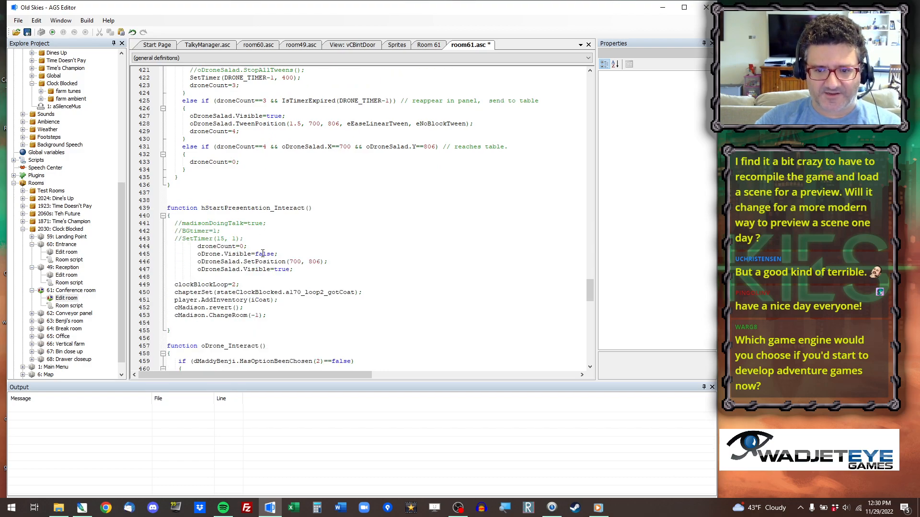
{"action": "scroll", "coordinate": [263, 277], "scroll_direction": "down", "scroll_amount": 7}
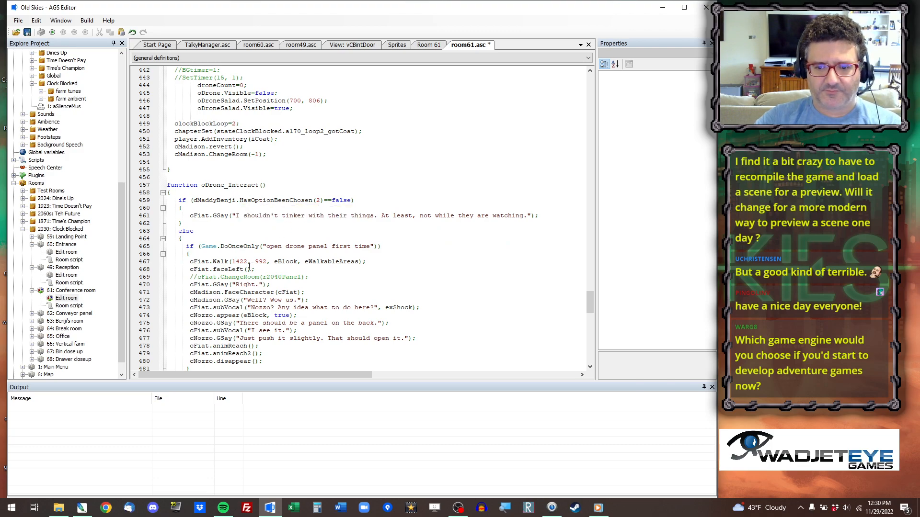
{"action": "left_click", "coordinate": [434, 46]}
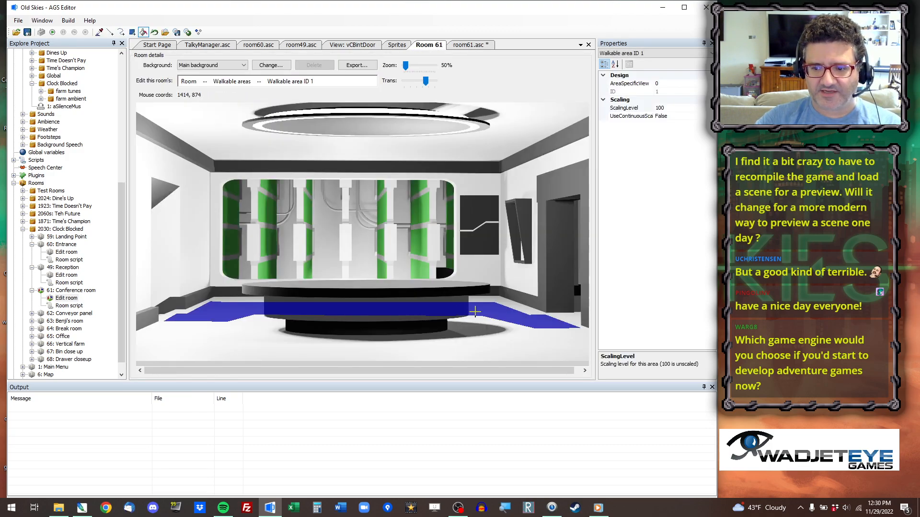
{"action": "right_click", "coordinate": [510, 320]}
{"action": "left_click", "coordinate": [536, 325]}
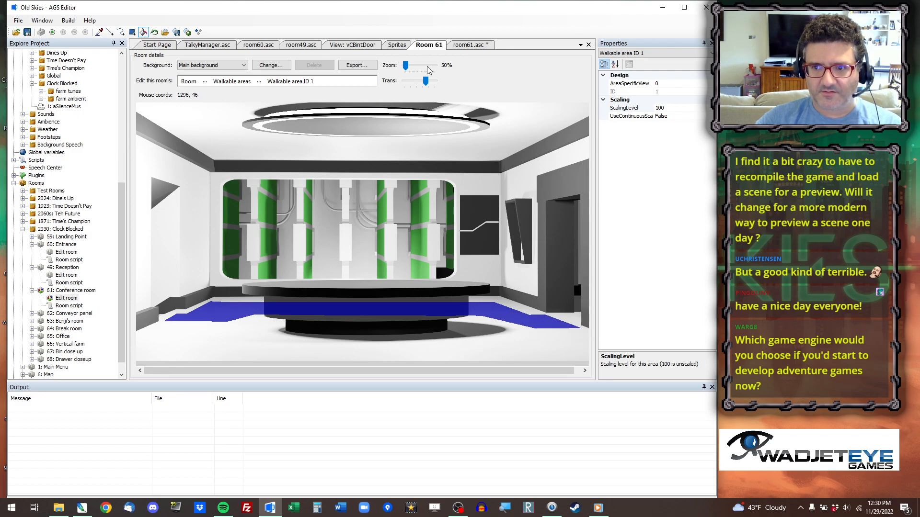
{"action": "left_click", "coordinate": [467, 47]}
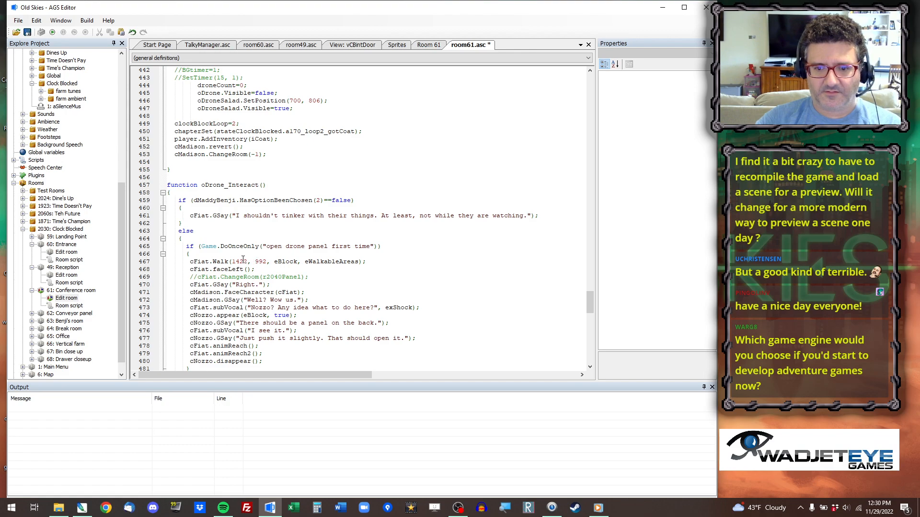
{"action": "left_click_drag", "start_coordinate": [232, 262], "coordinate": [266, 262]}
{"action": "type", "text": "1584, 906"}
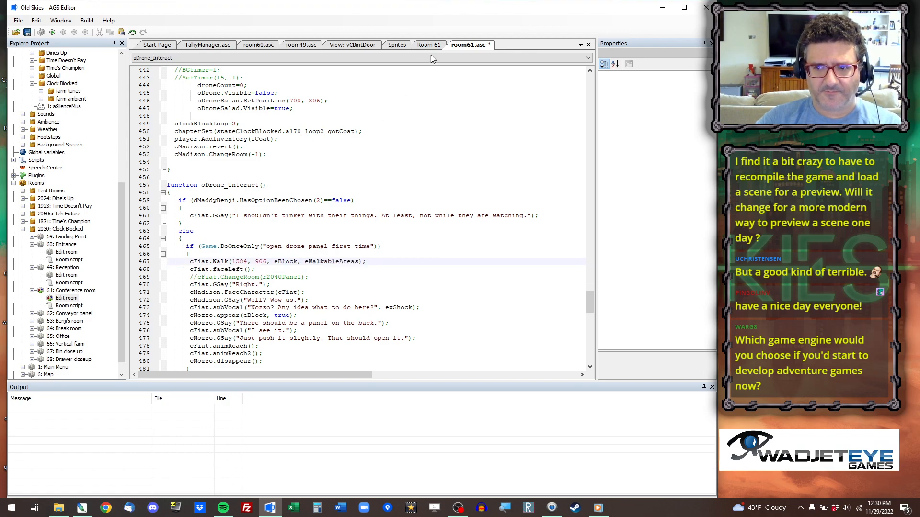
Switch the room editor to objects and move oDrone to 1244, 766 at the table's right end.
{"action": "left_click", "coordinate": [434, 47]}
{"action": "left_click", "coordinate": [204, 81]}
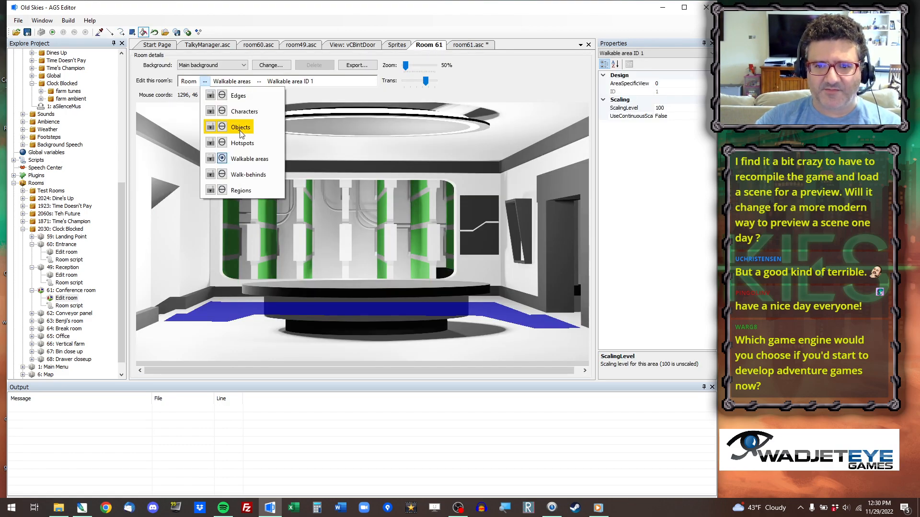
{"action": "left_click", "coordinate": [240, 127]}
{"action": "left_click", "coordinate": [449, 272]}
{"action": "left_click_drag", "start_coordinate": [449, 271], "coordinate": [468, 272]}
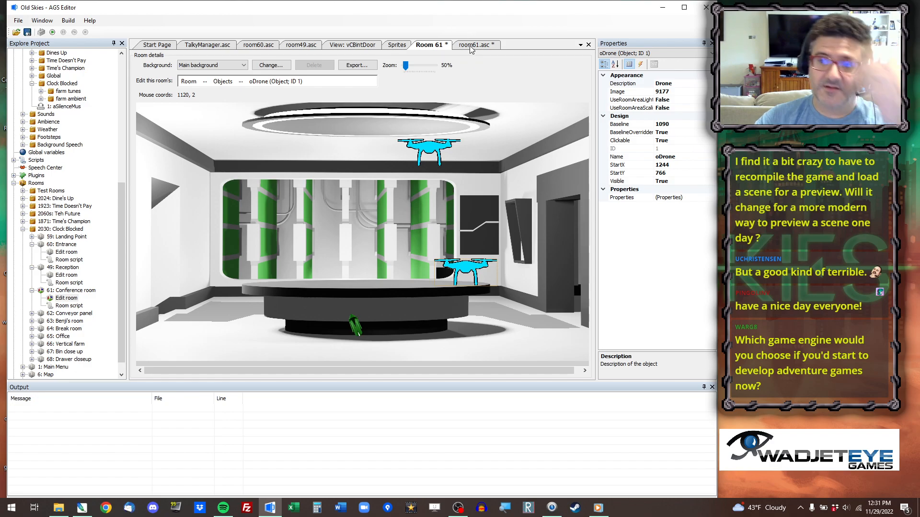
Set cFiat's walk to 1584, 906 in both oDrone_Interact's repeat-visit branch and oDrone_UseInv.
{"action": "left_click", "coordinate": [472, 45]}
{"action": "scroll", "coordinate": [290, 293], "scroll_direction": "down", "scroll_amount": 6}
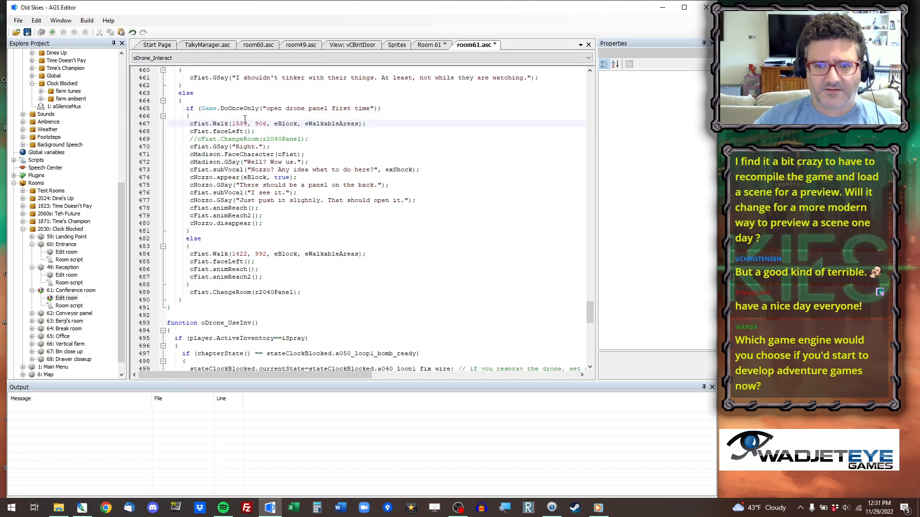
{"action": "left_click_drag", "start_coordinate": [232, 123], "coordinate": [267, 124]}
{"action": "key", "text": "ctrl+c"}
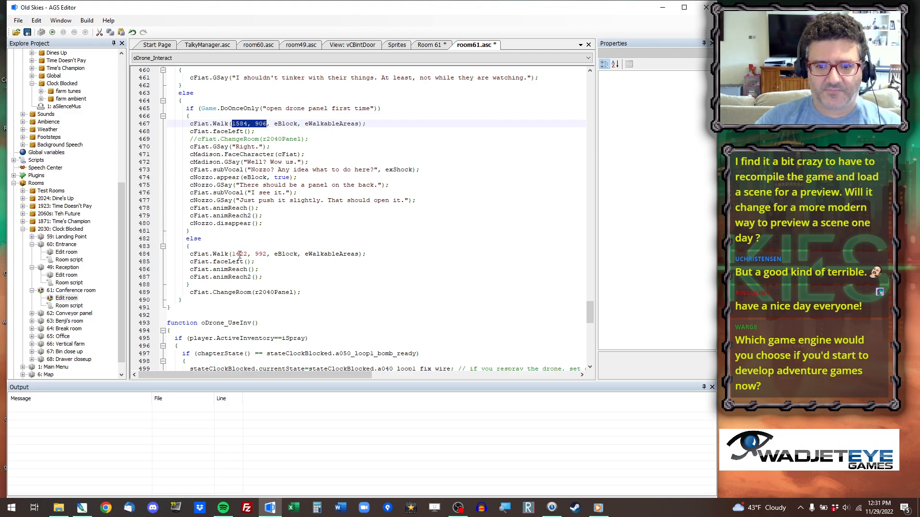
{"action": "left_click_drag", "start_coordinate": [231, 254], "coordinate": [266, 254]}
{"action": "key", "text": "ctrl+v"}
{"action": "scroll", "coordinate": [342, 266], "scroll_direction": "down", "scroll_amount": 5}
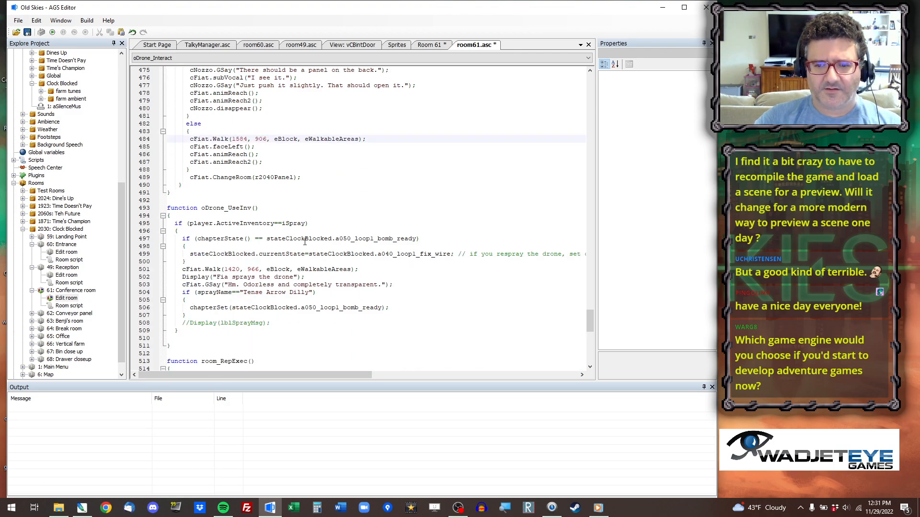
{"action": "left_click_drag", "start_coordinate": [224, 269], "coordinate": [259, 269]}
{"action": "key", "text": "ctrl+v"}
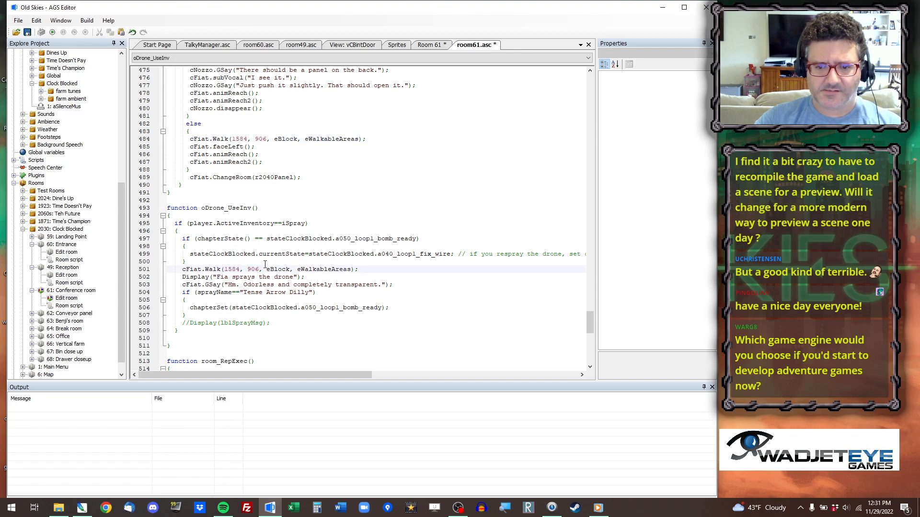
Copy the coordinates of a floor point at the room's left exit and set cMadison's walk in room_RepExec to 170, 894.
{"action": "scroll", "coordinate": [262, 256], "scroll_direction": "down", "scroll_amount": 5}
{"action": "scroll", "coordinate": [260, 248], "scroll_direction": "down", "scroll_amount": 6}
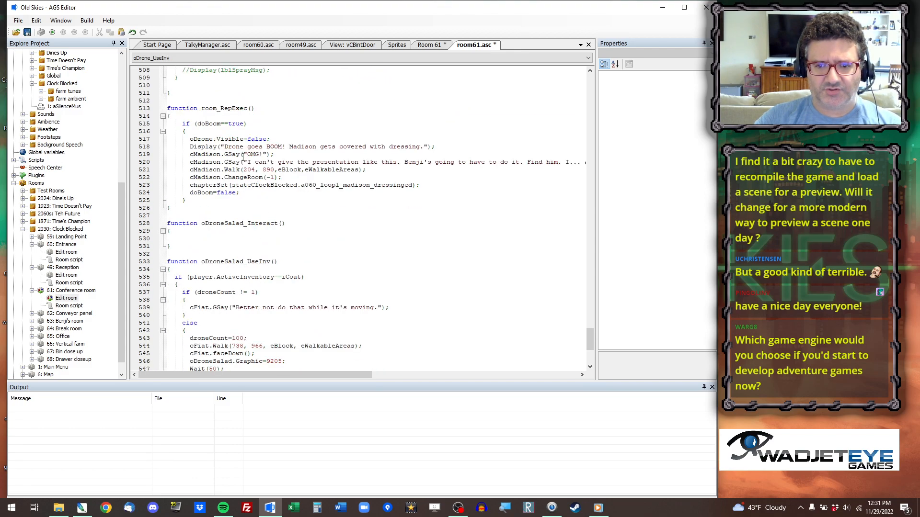
{"action": "left_click", "coordinate": [428, 44]}
{"action": "right_click", "coordinate": [178, 318]}
{"action": "left_click", "coordinate": [199, 323]}
{"action": "left_click", "coordinate": [479, 45]}
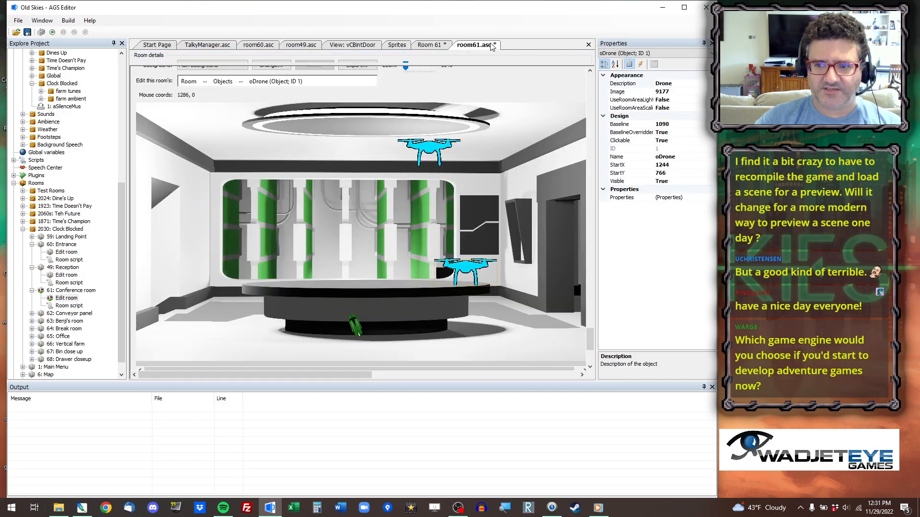
{"action": "left_click_drag", "start_coordinate": [242, 169], "coordinate": [275, 169]}
{"action": "type", "text": "170, 894"}
Examine the remaining walk coordinates in oDroneSalad_UseInv through to the end of the room script.
{"action": "scroll", "coordinate": [315, 92], "scroll_direction": "down", "scroll_amount": 3}
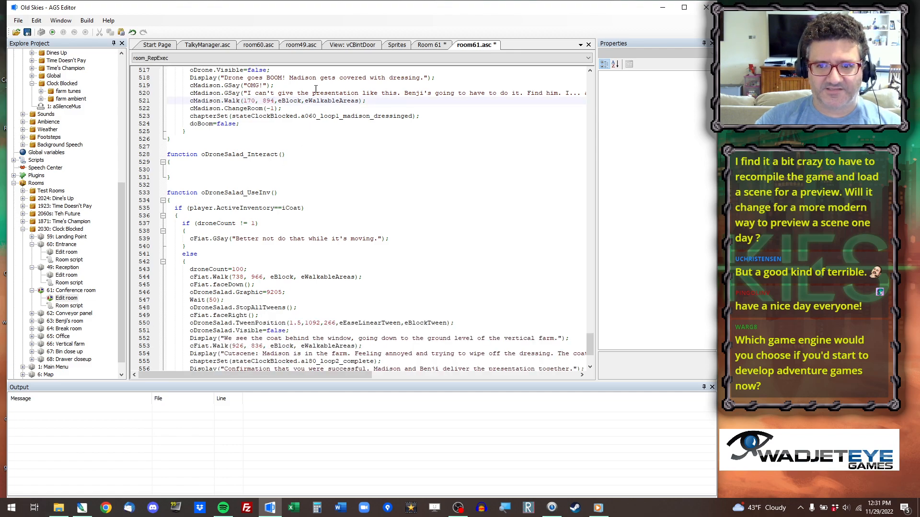
{"action": "scroll", "coordinate": [271, 249], "scroll_direction": "down", "scroll_amount": 3}
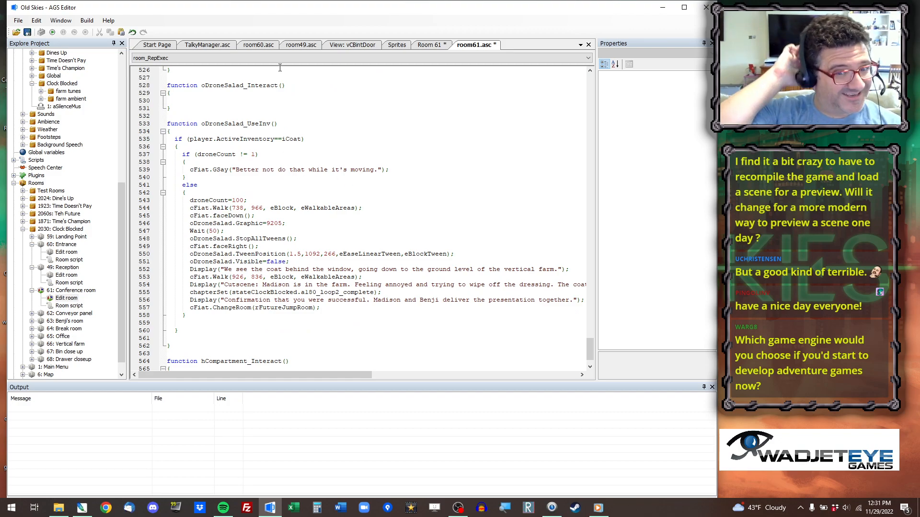
{"action": "scroll", "coordinate": [292, 202], "scroll_direction": "down", "scroll_amount": 1}
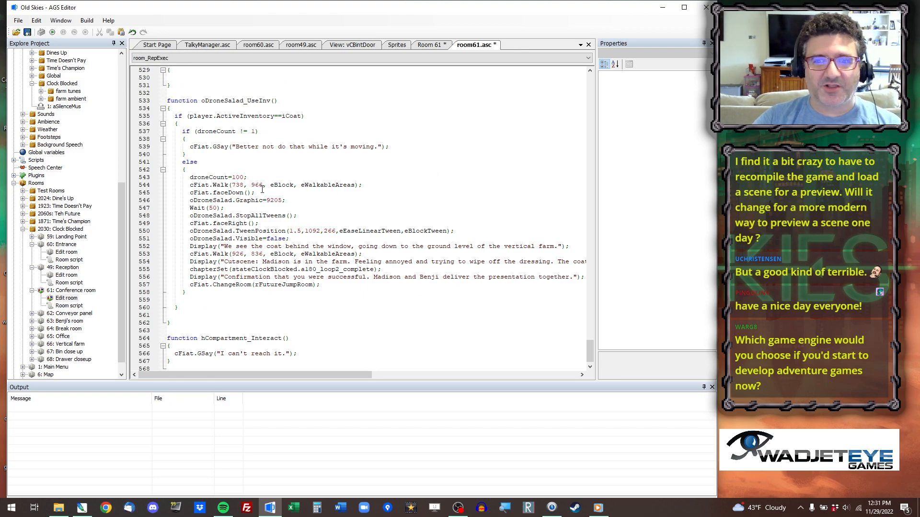
{"action": "scroll", "coordinate": [283, 184], "scroll_direction": "up", "scroll_amount": 1}
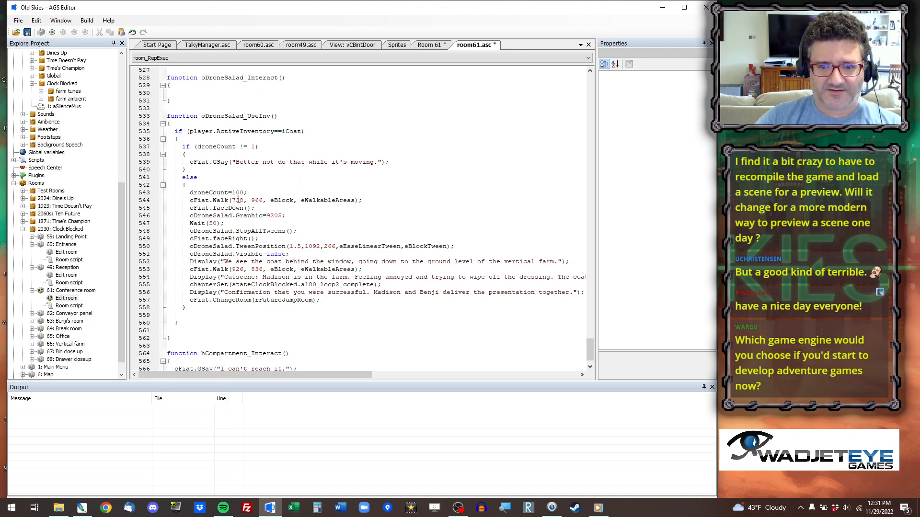
{"action": "scroll", "coordinate": [299, 218], "scroll_direction": "down", "scroll_amount": 1}
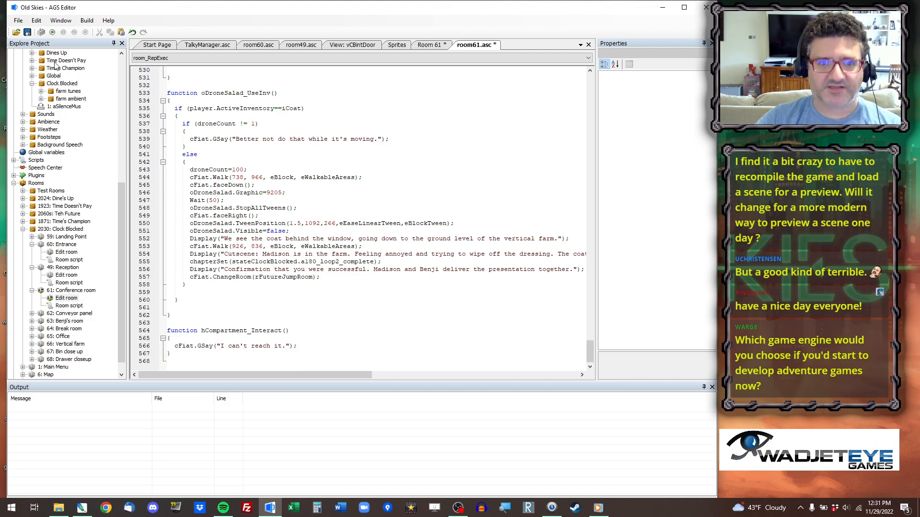
Run the game, jump to Clock Blocked's Conference room to check the character and drone placement, and close the game.
{"action": "left_click", "coordinate": [53, 32]}
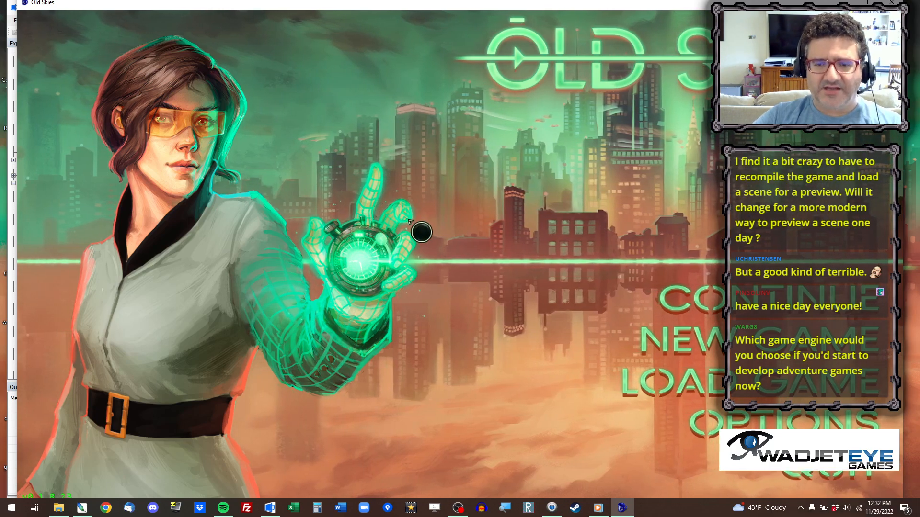
{"action": "key", "text": "ctrl+x"}
{"action": "left_click", "coordinate": [465, 63]}
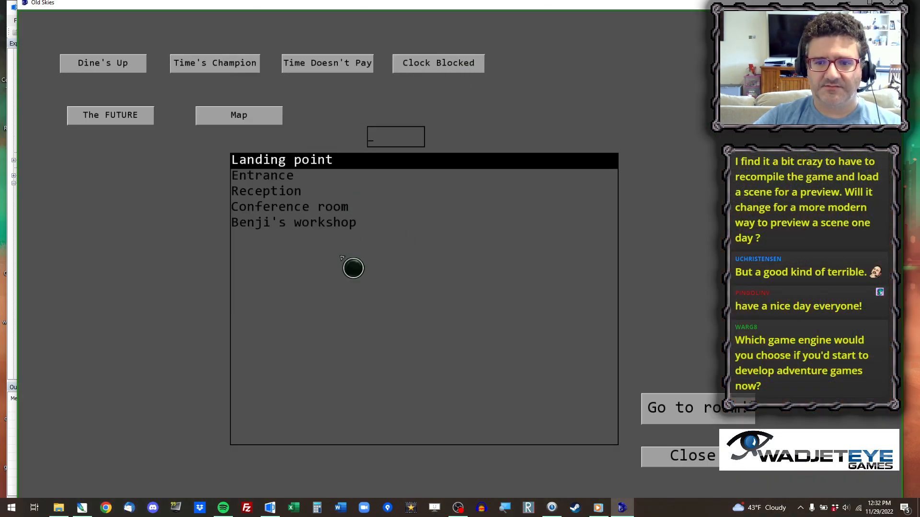
{"action": "left_click", "coordinate": [319, 207]}
{"action": "left_click", "coordinate": [708, 407]}
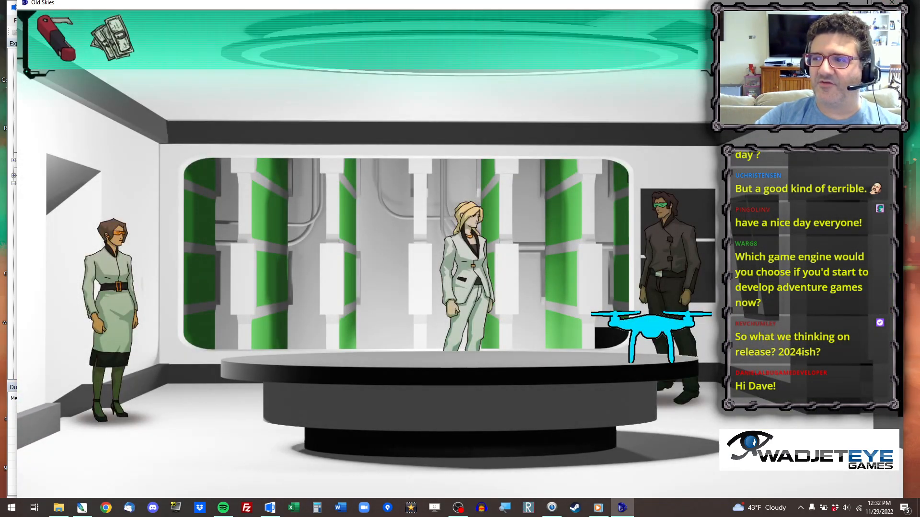
{"action": "left_click", "coordinate": [891, 3]}
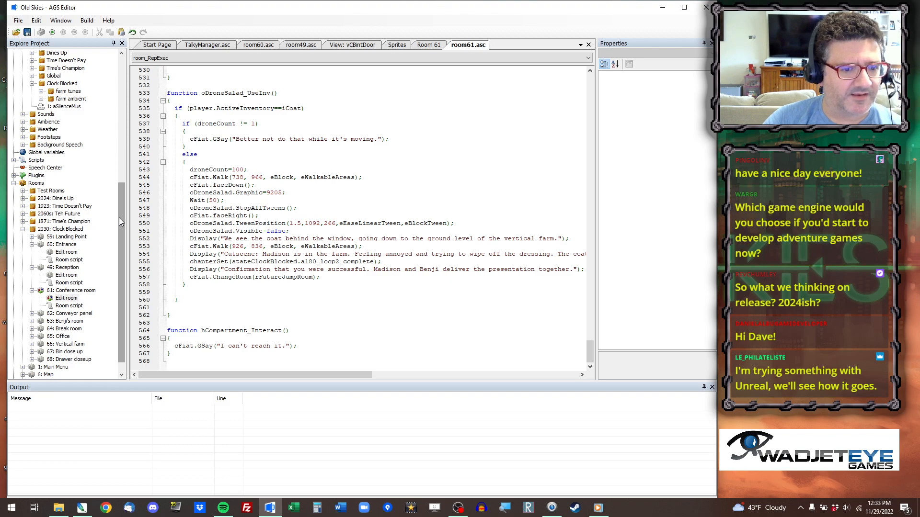
{"action": "left_click_drag", "start_coordinate": [119, 218], "coordinate": [132, 256]}
{"action": "left_click", "coordinate": [210, 232]}
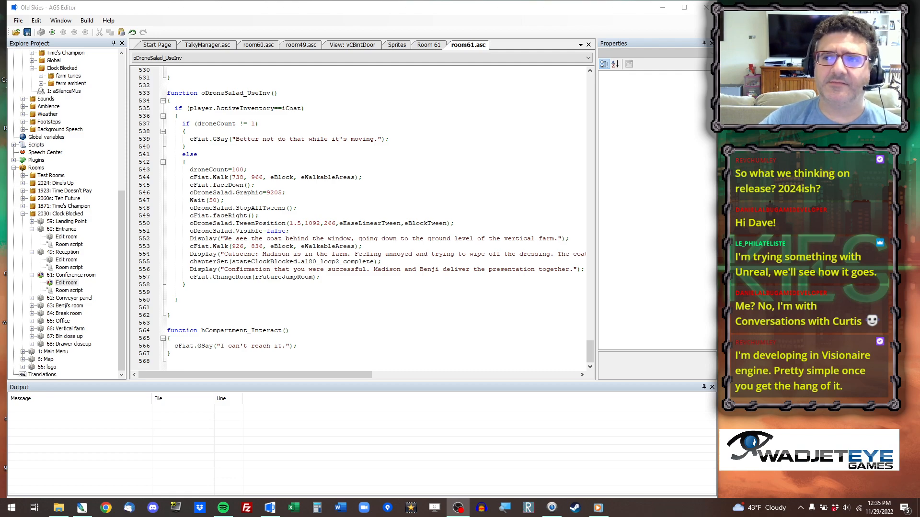
{"action": "left_click", "coordinate": [510, 11]}
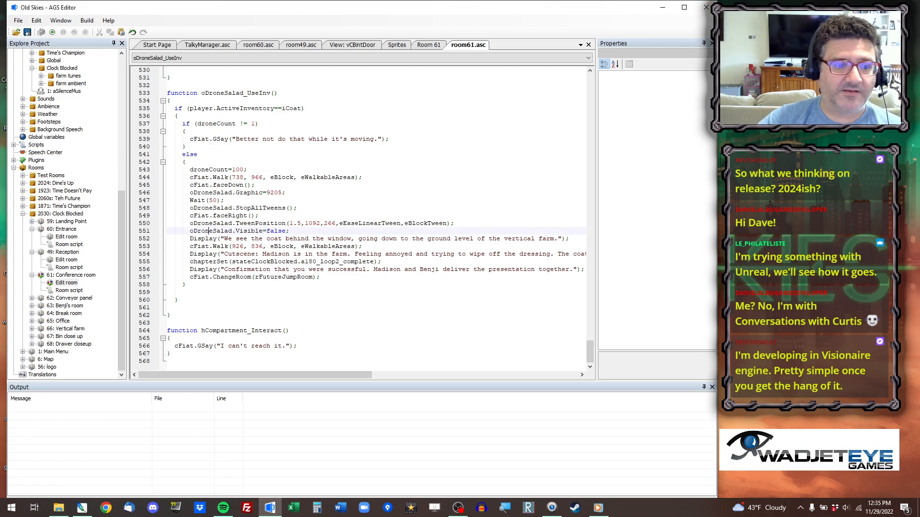
{"action": "key", "text": "alt+Tab"}
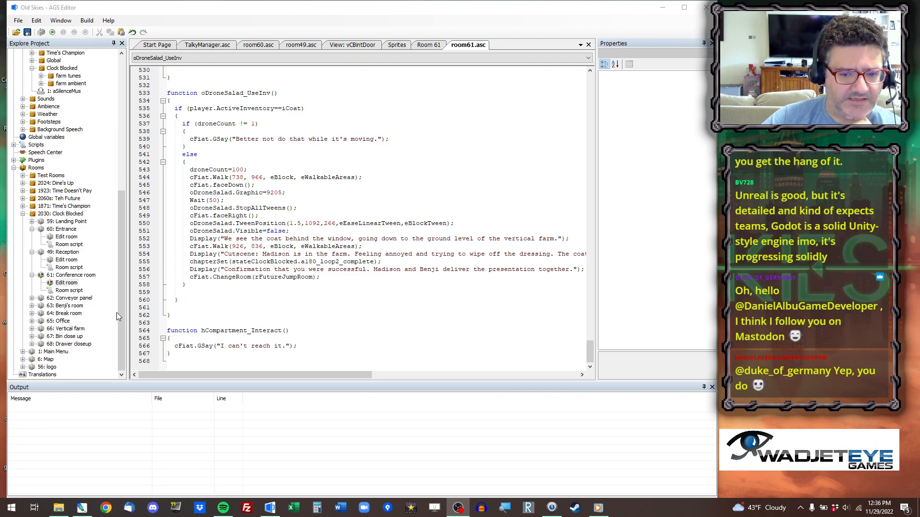
Open Benji's room and the Break room from the Clock Blocked folder for editing, showing the whole layout of each.
{"action": "double_click", "coordinate": [67, 306]}
{"action": "double_click", "coordinate": [66, 313]}
{"action": "scroll", "coordinate": [305, 289], "scroll_direction": "down", "scroll_amount": 2, "text": "ctrl"}
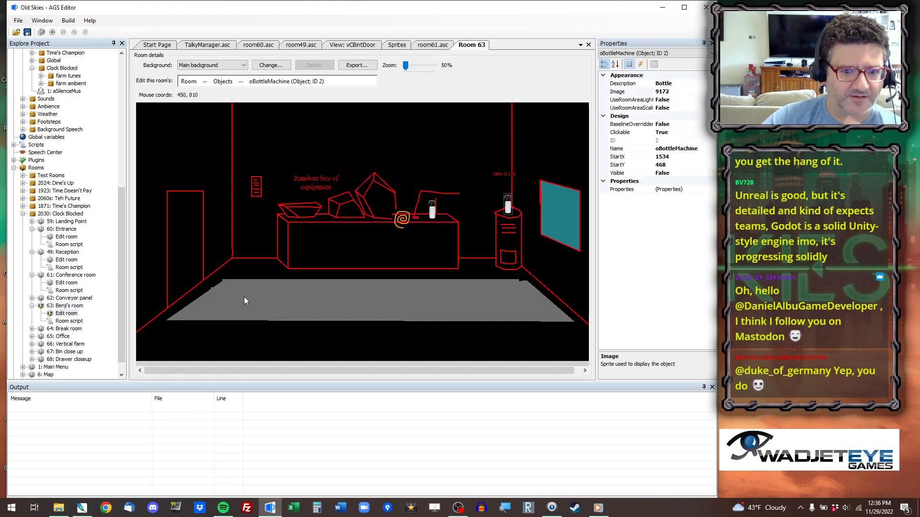
{"action": "double_click", "coordinate": [68, 330]}
{"action": "double_click", "coordinate": [66, 336]}
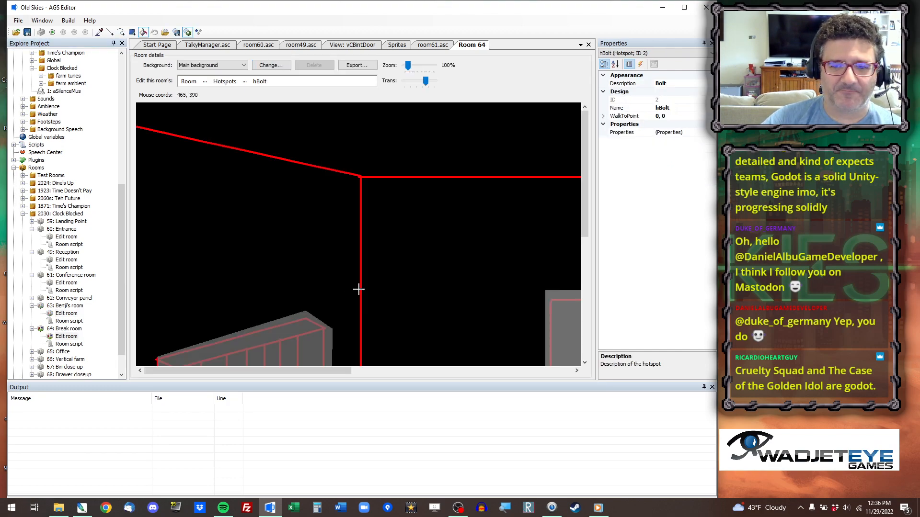
{"action": "scroll", "coordinate": [350, 289], "scroll_direction": "down", "scroll_amount": 2, "text": "ctrl"}
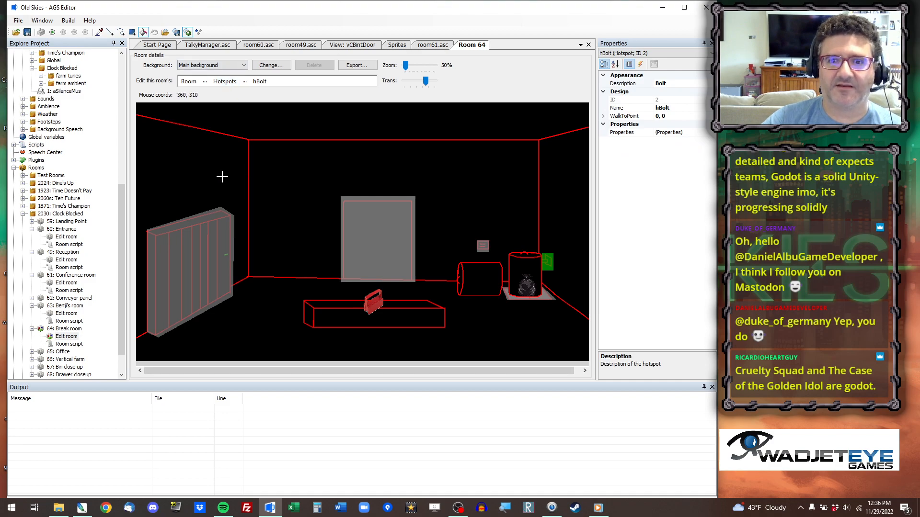
Run the game, jump to room 64 to check the Break room's starting state, and close the game.
{"action": "left_click", "coordinate": [55, 32]}
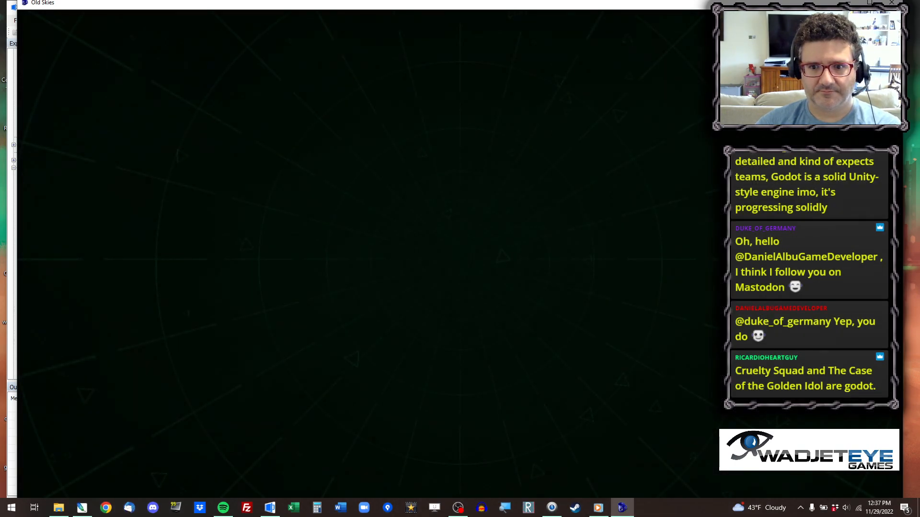
{"action": "type", "text": "64"}
{"action": "key", "text": "Return"}
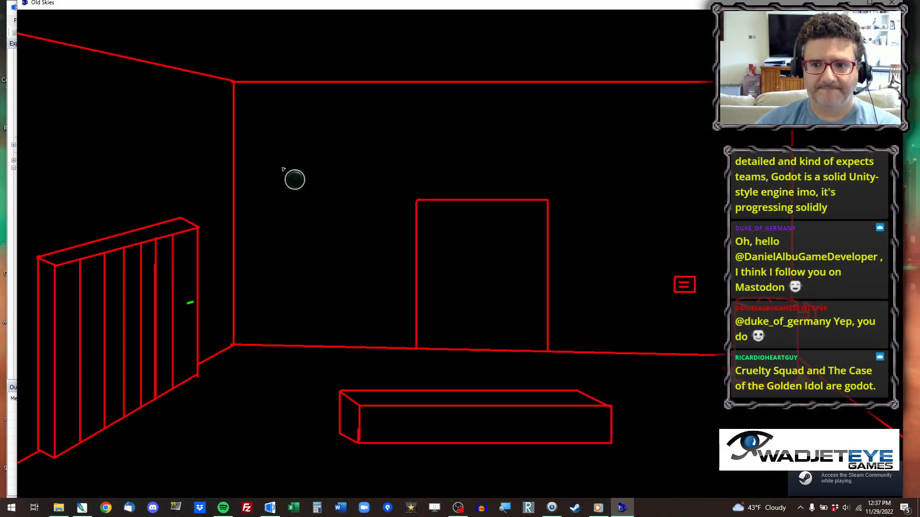
{"action": "left_click", "coordinate": [304, 382]}
{"action": "left_click", "coordinate": [889, 3]}
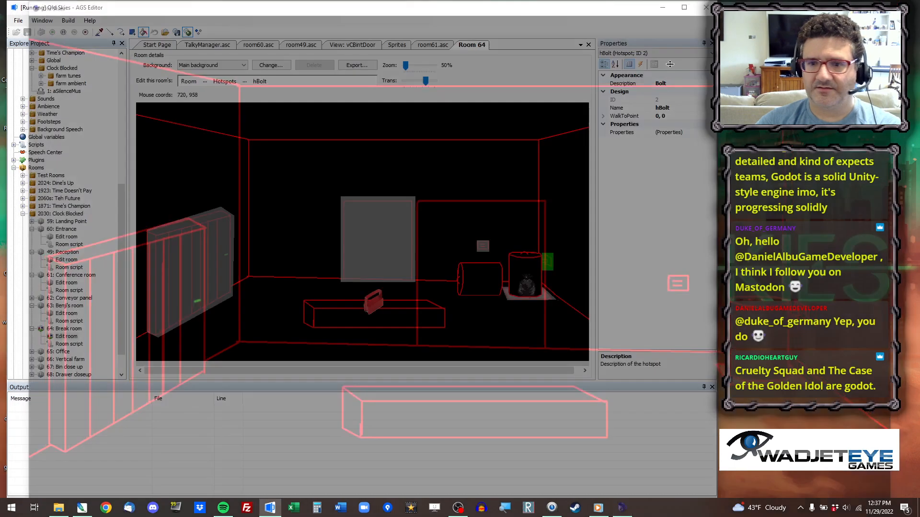
In the Break room script's room_Load, extend the r2040Reception condition for placing cFiat with || player.PreviousRoom==rIntro.
{"action": "double_click", "coordinate": [69, 344]}
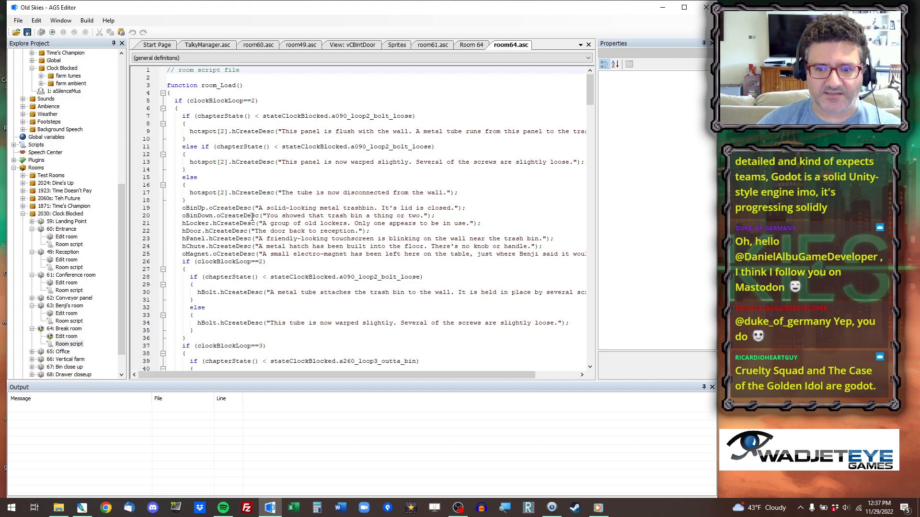
{"action": "scroll", "coordinate": [253, 218], "scroll_direction": "down", "scroll_amount": 5}
{"action": "scroll", "coordinate": [259, 221], "scroll_direction": "down", "scroll_amount": 6}
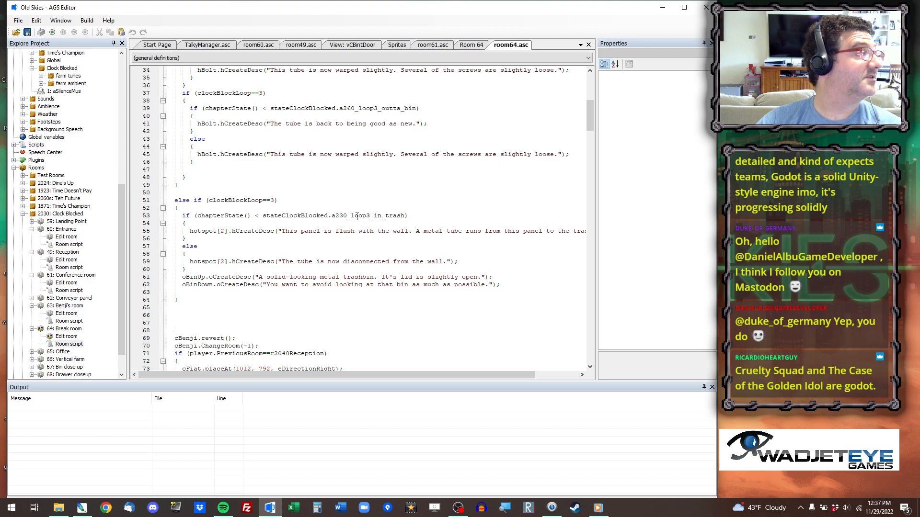
{"action": "scroll", "coordinate": [446, 234], "scroll_direction": "down", "scroll_amount": 3}
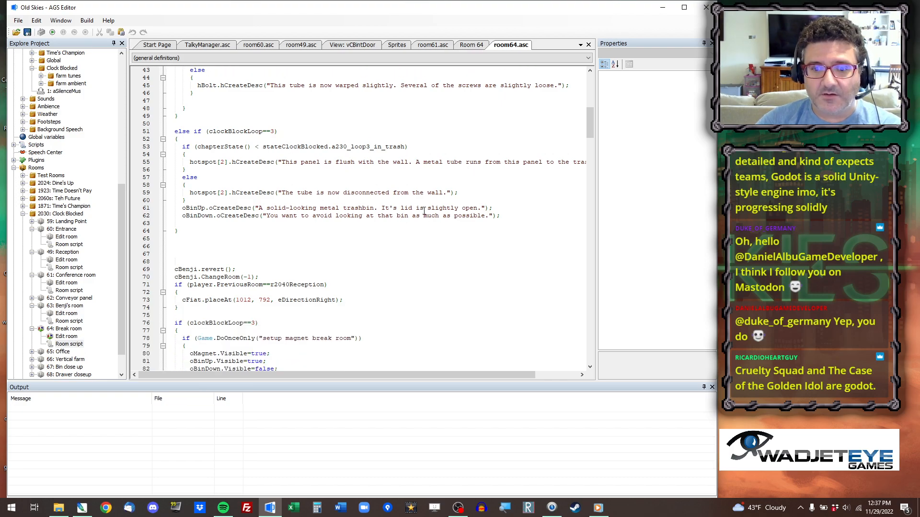
{"action": "scroll", "coordinate": [307, 204], "scroll_direction": "up", "scroll_amount": 14}
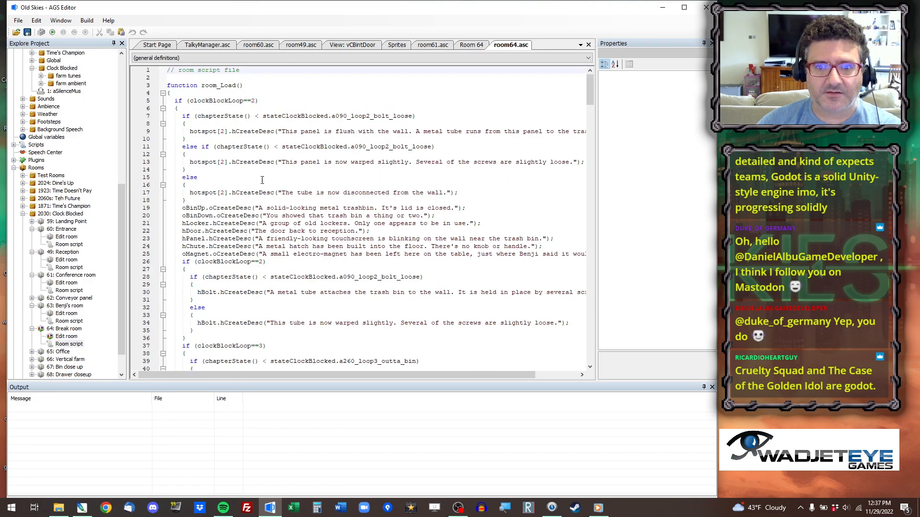
{"action": "scroll", "coordinate": [234, 193], "scroll_direction": "down", "scroll_amount": 13}
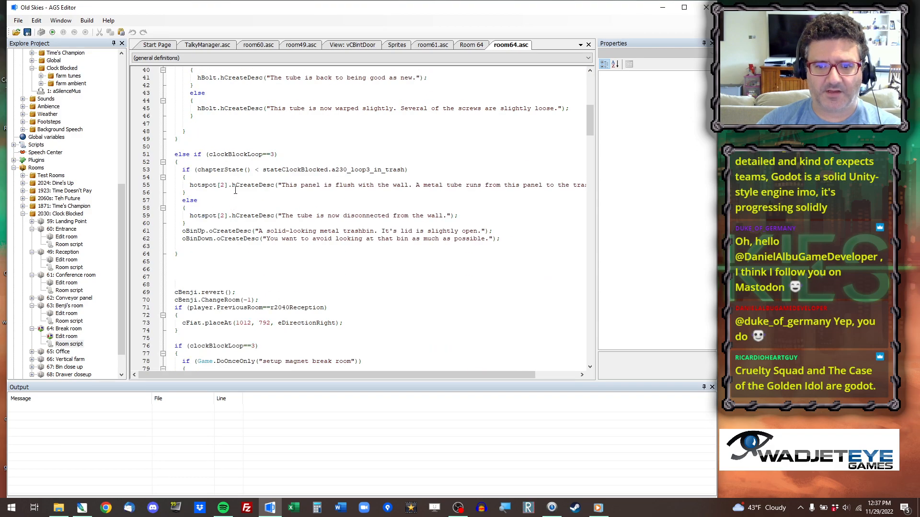
{"action": "scroll", "coordinate": [236, 188], "scroll_direction": "down", "scroll_amount": 2}
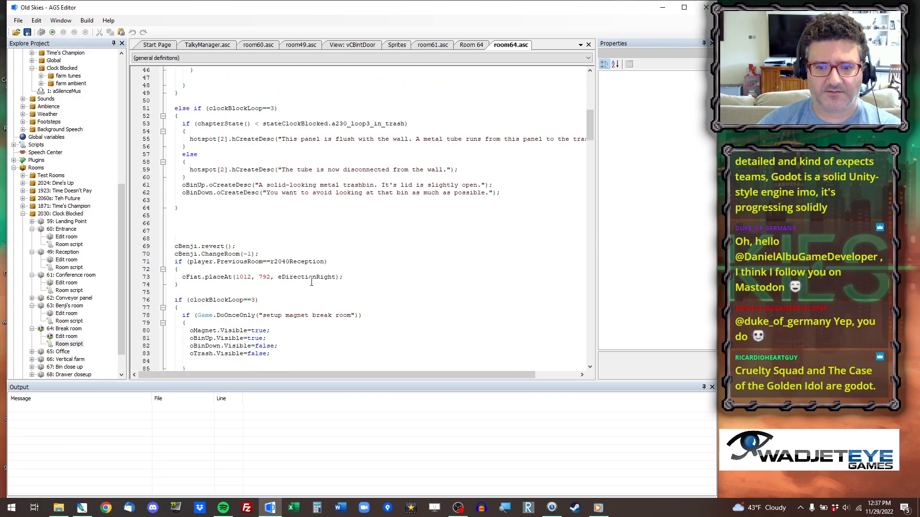
{"action": "left_click", "coordinate": [324, 261]}
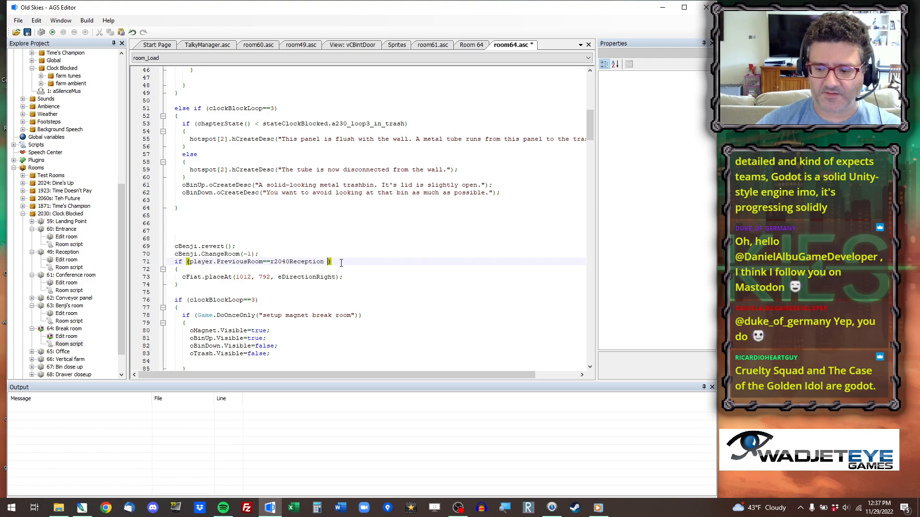
{"action": "type", "text": "|| player.PreviousRoom="}
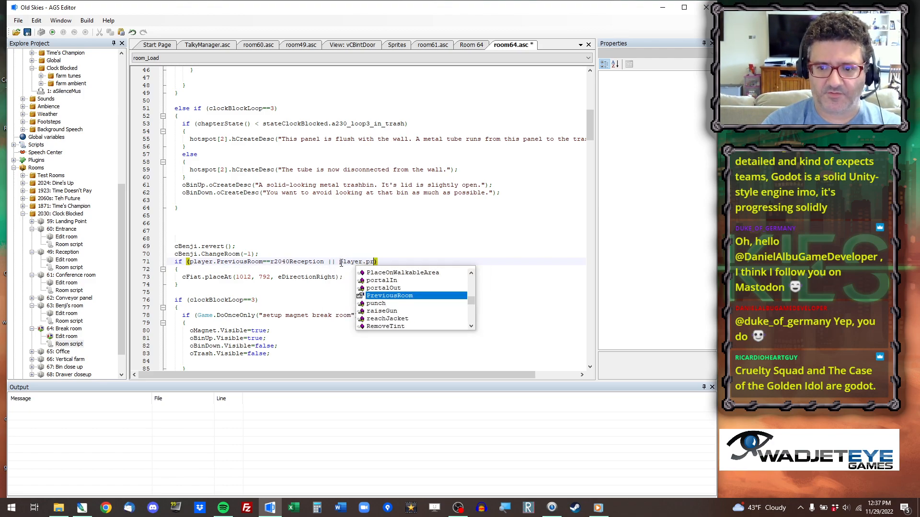
{"action": "type", "text": "=rIntro"}
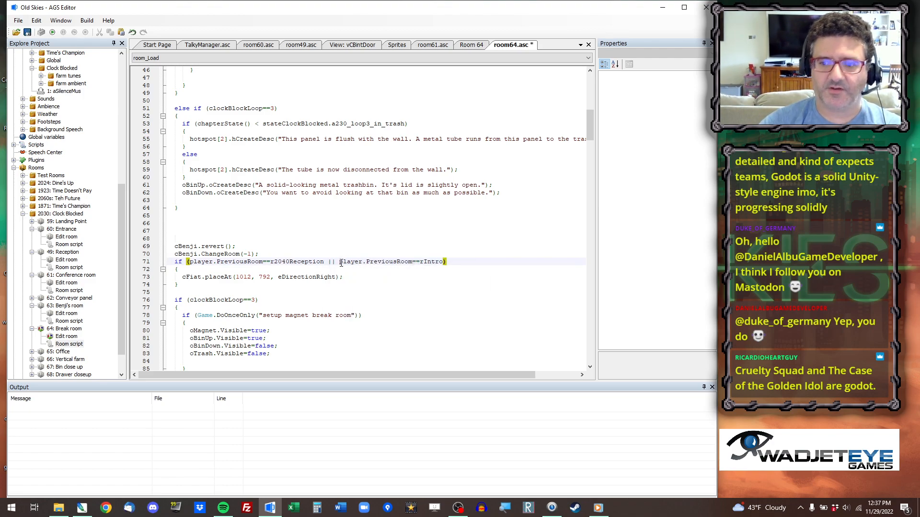
Run the game, jump to room 64, walk the character around the Break room, and close the game.
{"action": "left_click", "coordinate": [53, 33]}
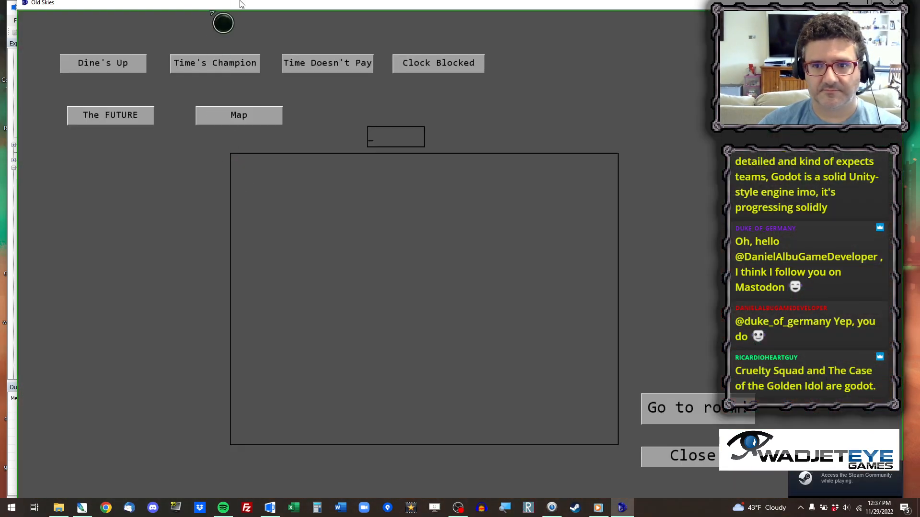
{"action": "left_click_drag", "start_coordinate": [251, 5], "coordinate": [242, 44]}
{"action": "key", "text": "Return"}
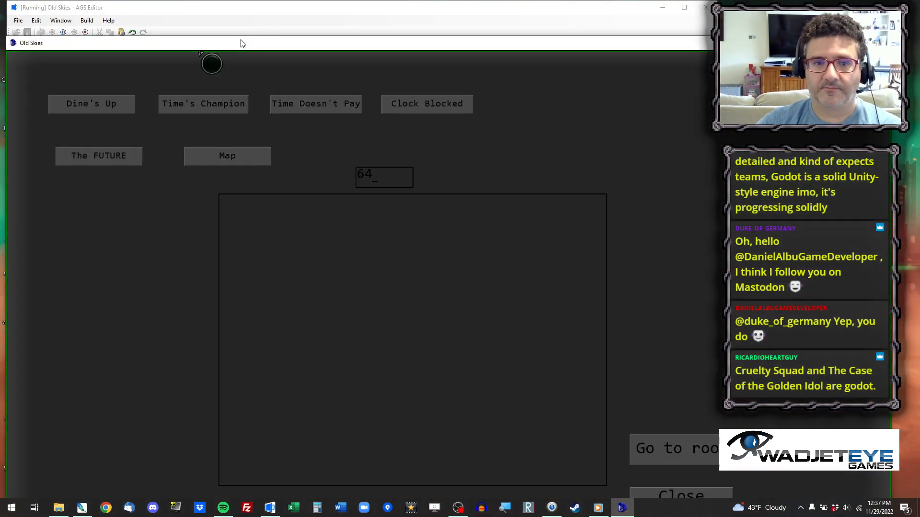
{"action": "left_click_drag", "start_coordinate": [383, 48], "coordinate": [365, 25]}
{"action": "left_click", "coordinate": [645, 404]}
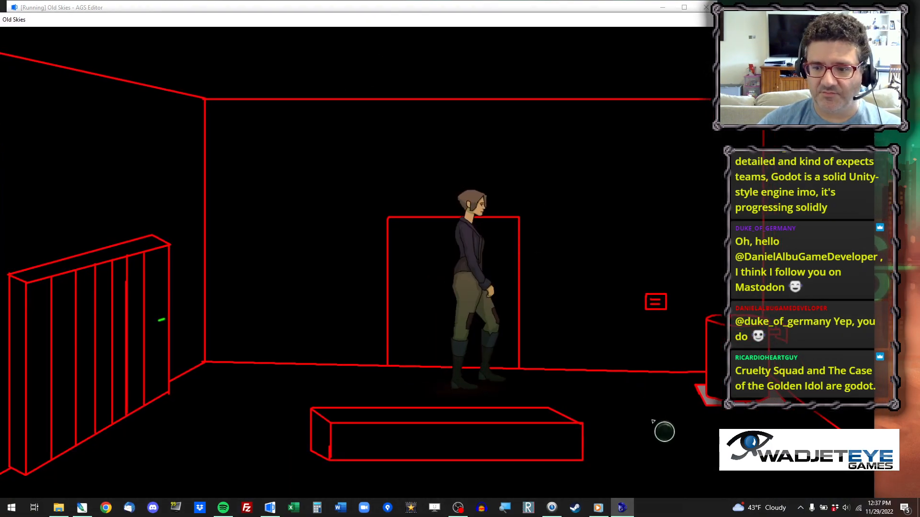
{"action": "left_click", "coordinate": [264, 448]}
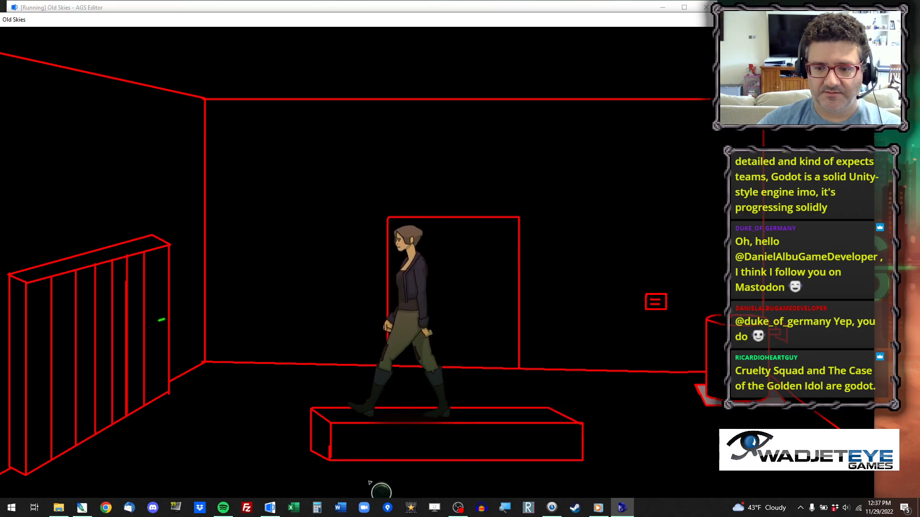
{"action": "left_click", "coordinate": [654, 394]}
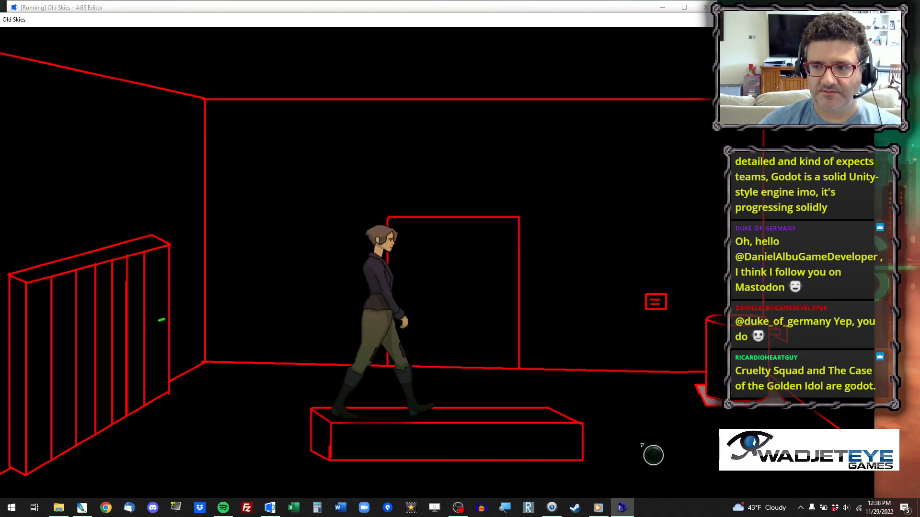
{"action": "key", "text": "alt+x"}
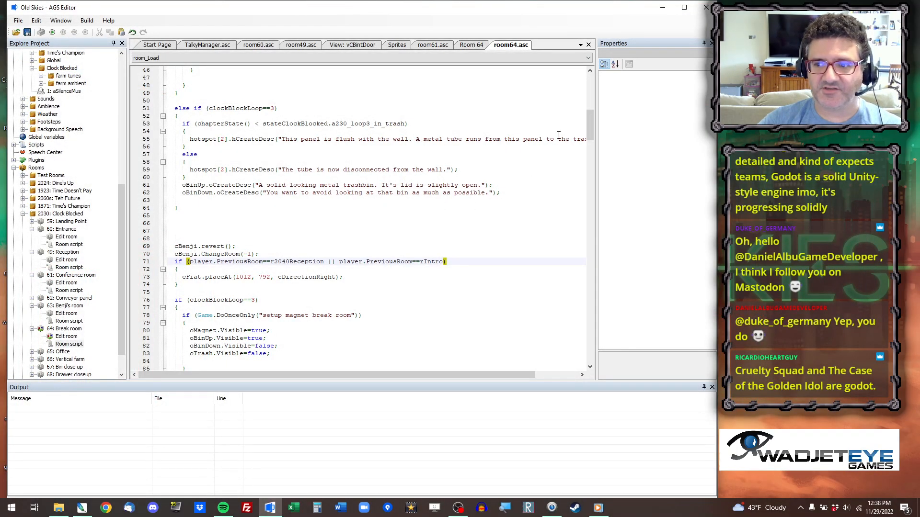
Add setMusic(aFlow_ambient_technology); as the first line of the Break room's room_Load function and save the project.
{"action": "left_click_drag", "start_coordinate": [589, 118], "coordinate": [524, 51]}
{"action": "left_click", "coordinate": [214, 95]}
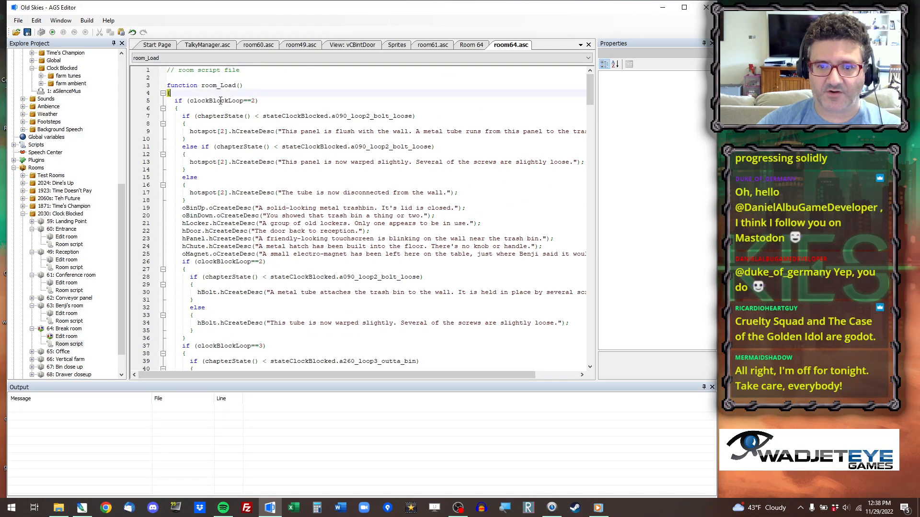
{"action": "key", "text": "Return"}
{"action": "type", "text": "se"}
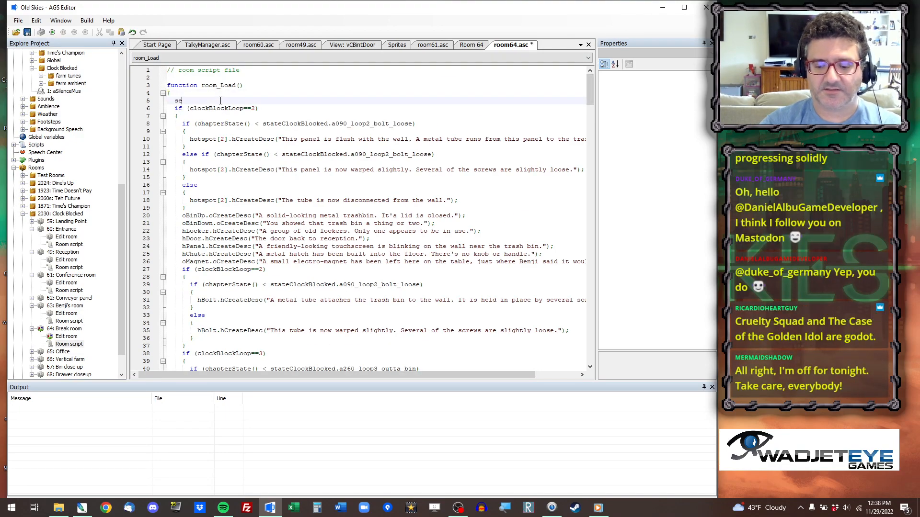
{"action": "type", "text": "tMusic(aFlow_ambient_technology);"}
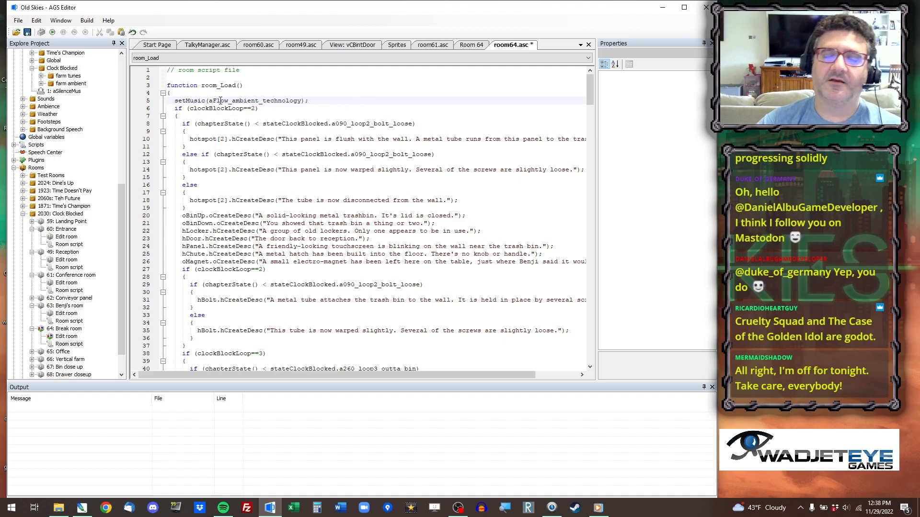
{"action": "scroll", "coordinate": [356, 280], "scroll_direction": "down", "scroll_amount": 7}
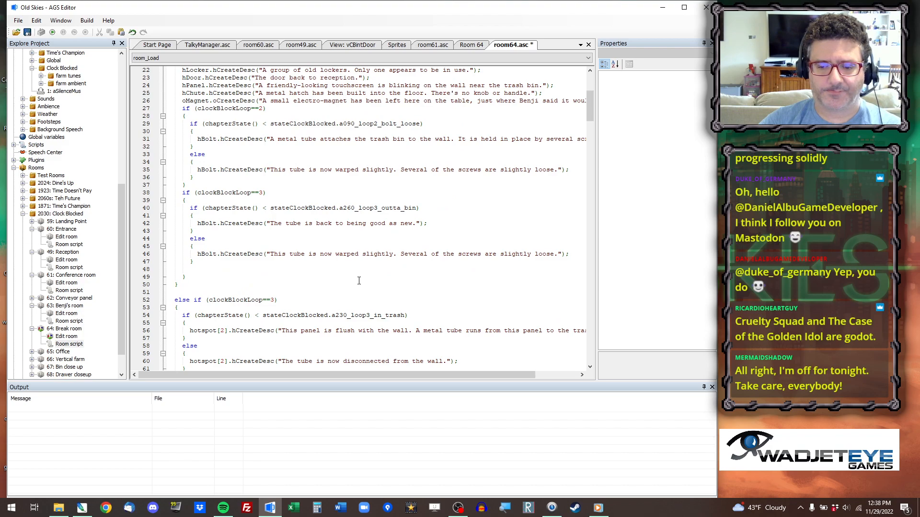
{"action": "scroll", "coordinate": [359, 280], "scroll_direction": "down", "scroll_amount": 7}
{"action": "scroll", "coordinate": [322, 289], "scroll_direction": "down", "scroll_amount": 4}
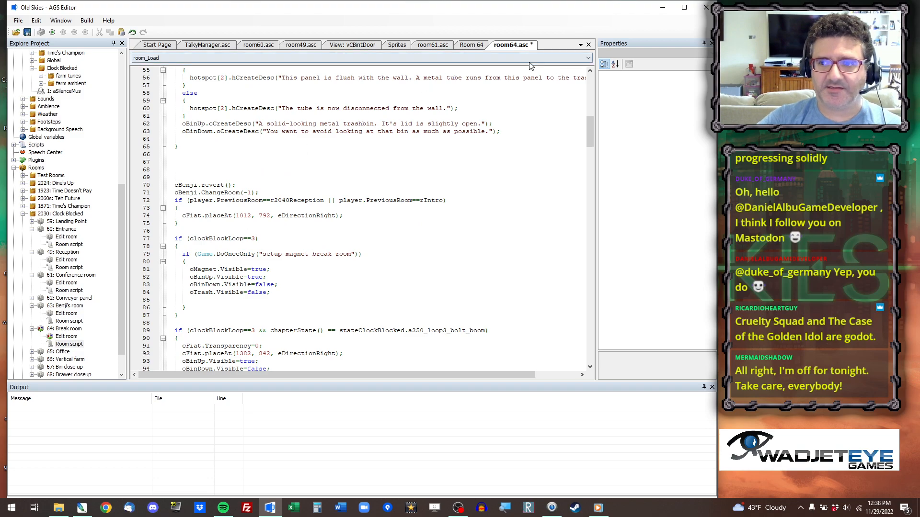
{"action": "key", "text": "ctrl+s"}
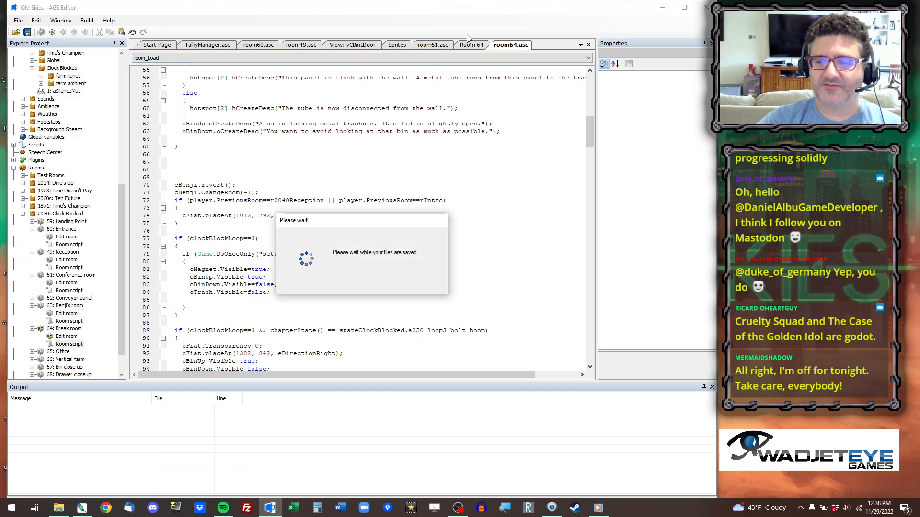
Return to the Break room's layout and close every other open document.
{"action": "left_click", "coordinate": [474, 45]}
{"action": "right_click", "coordinate": [474, 45]}
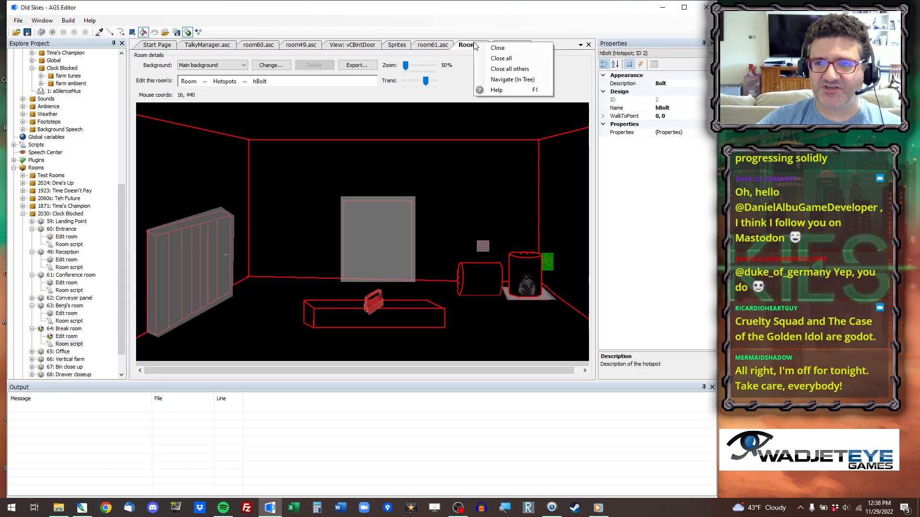
{"action": "left_click", "coordinate": [494, 67]}
{"action": "left_click", "coordinate": [476, 288]}
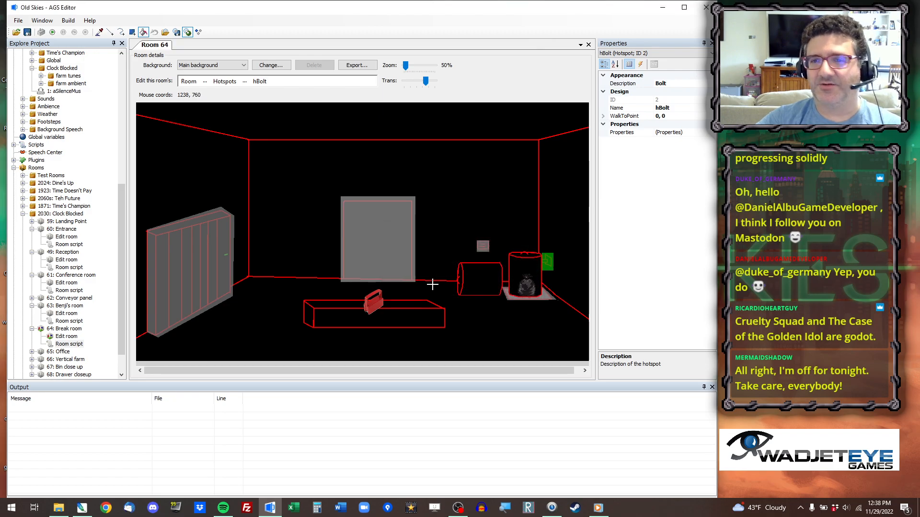
Replace the Break room's main background with 47 Leaves Break Room.png from the 47 Leaves Break Room graphics folder.
{"action": "left_click", "coordinate": [270, 64]}
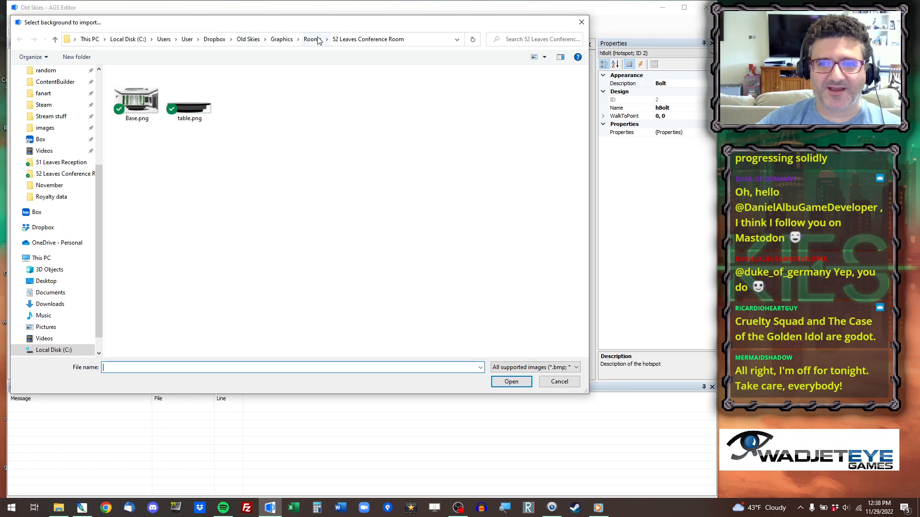
{"action": "left_click", "coordinate": [314, 39]}
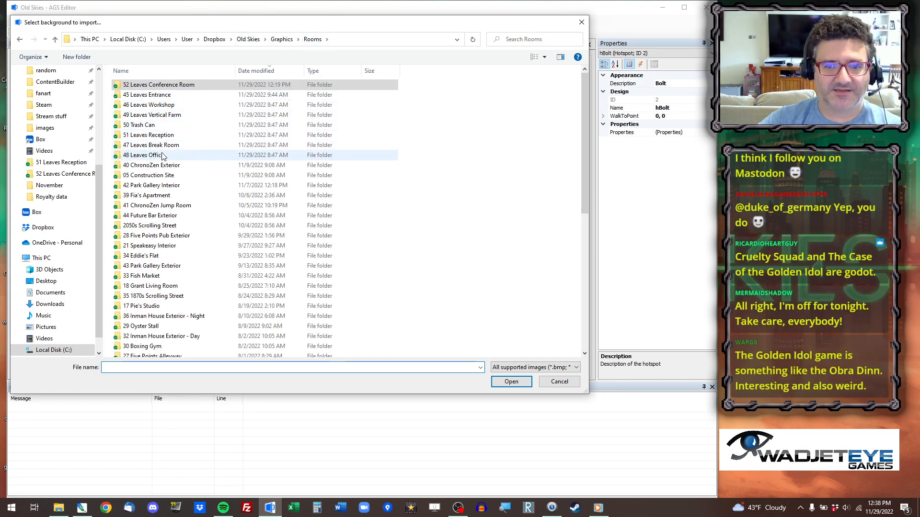
{"action": "double_click", "coordinate": [151, 145]}
{"action": "left_click", "coordinate": [192, 108]}
{"action": "left_click", "coordinate": [240, 107]}
{"action": "left_click", "coordinate": [191, 111]}
{"action": "left_click", "coordinate": [140, 103]}
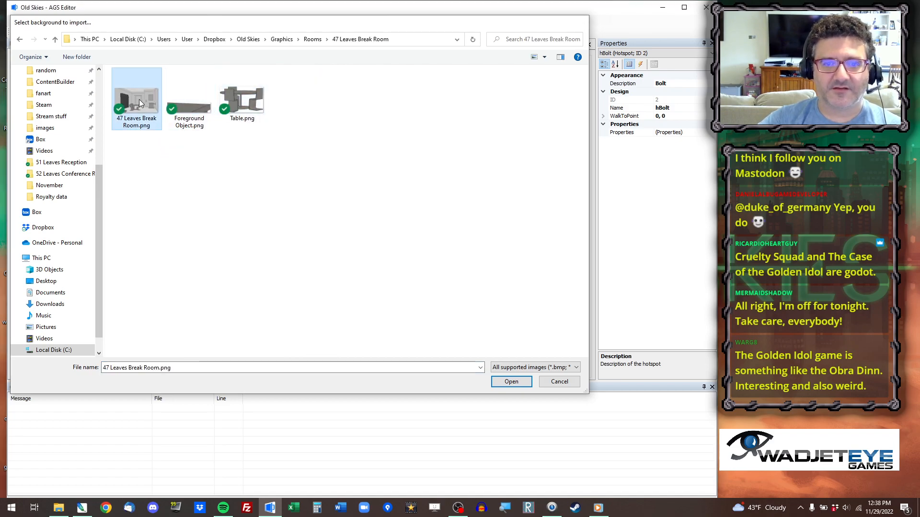
{"action": "double_click", "coordinate": [140, 103]}
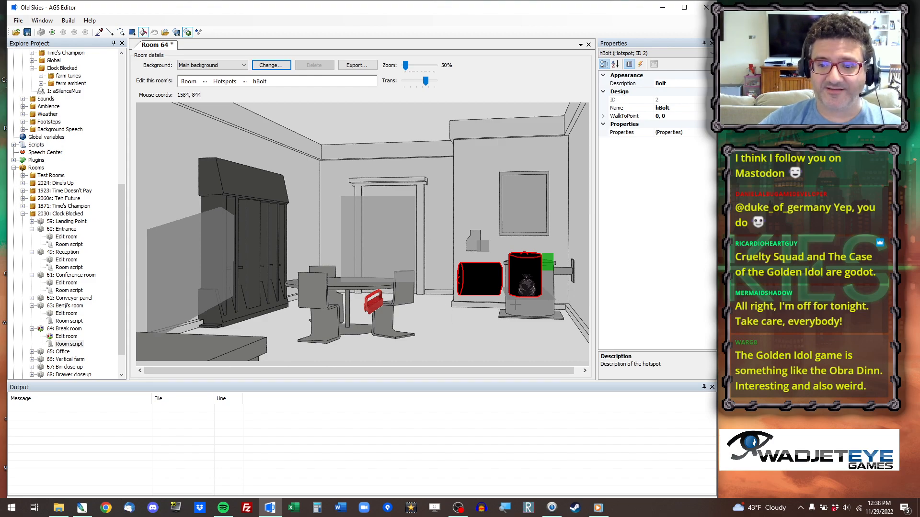
Select the hLocker hotspot and erase its old area from the Break room's hotspot mask.
{"action": "left_click", "coordinate": [205, 82]}
{"action": "left_click", "coordinate": [238, 139]}
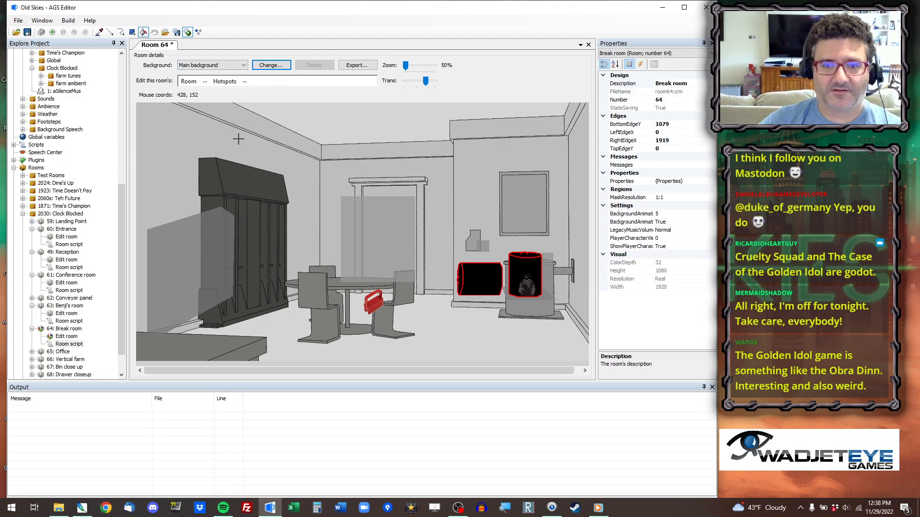
{"action": "left_click", "coordinate": [99, 33]}
{"action": "left_click", "coordinate": [187, 261]}
{"action": "left_click", "coordinate": [132, 32]}
{"action": "left_click_drag", "start_coordinate": [257, 187], "coordinate": [126, 355]}
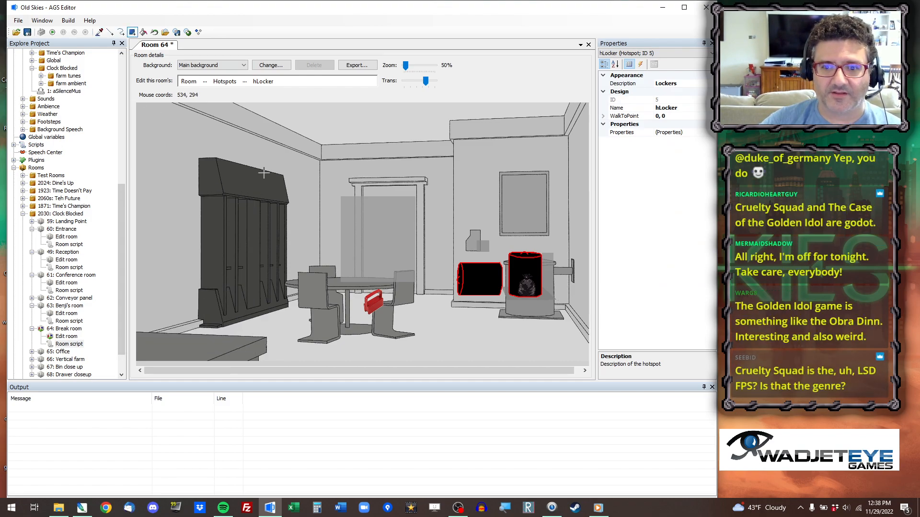
Cover the lockers with a new hLocker hotspot rectangle and trim it to the outline of the locker doors.
{"action": "left_click_drag", "start_coordinate": [294, 158], "coordinate": [184, 338]}
{"action": "left_click", "coordinate": [110, 32]}
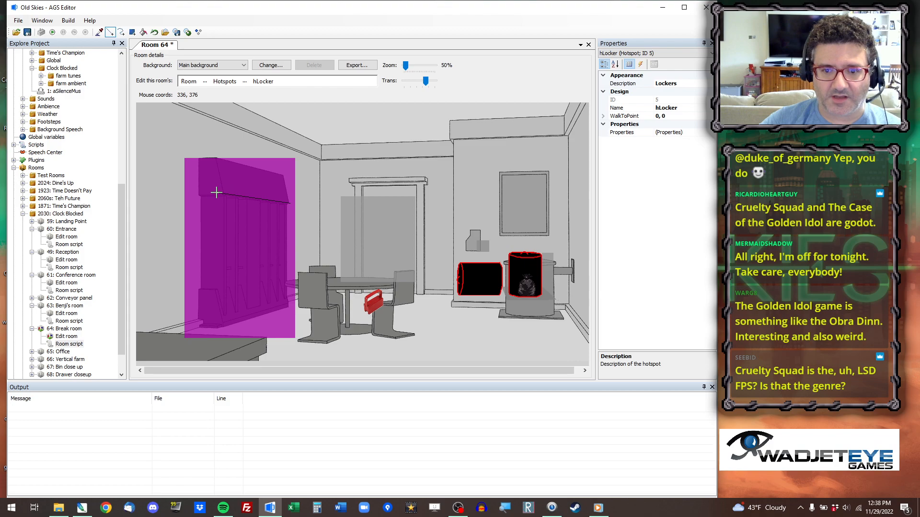
{"action": "left_click_drag", "start_coordinate": [219, 204], "coordinate": [289, 201]}
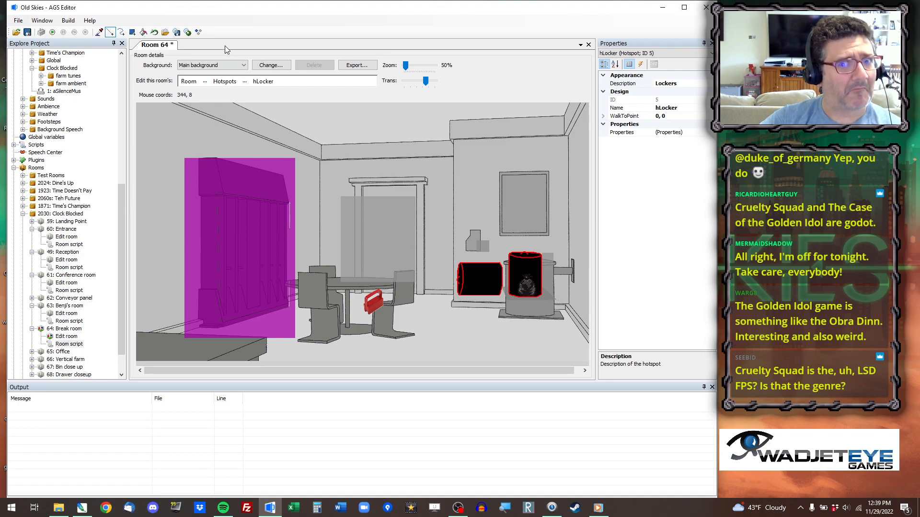
{"action": "left_click", "coordinate": [143, 32]}
{"action": "key", "text": "ctrl+z"}
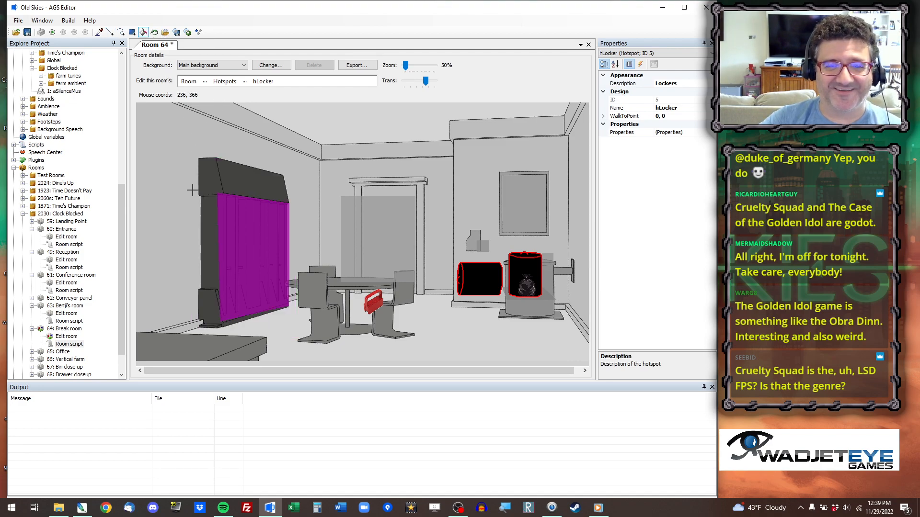
Trim the strip along the near edge of the hLocker hotspot so it follows the slanted side of the locker doors.
{"action": "scroll", "coordinate": [249, 262], "scroll_direction": "up", "scroll_amount": 3}
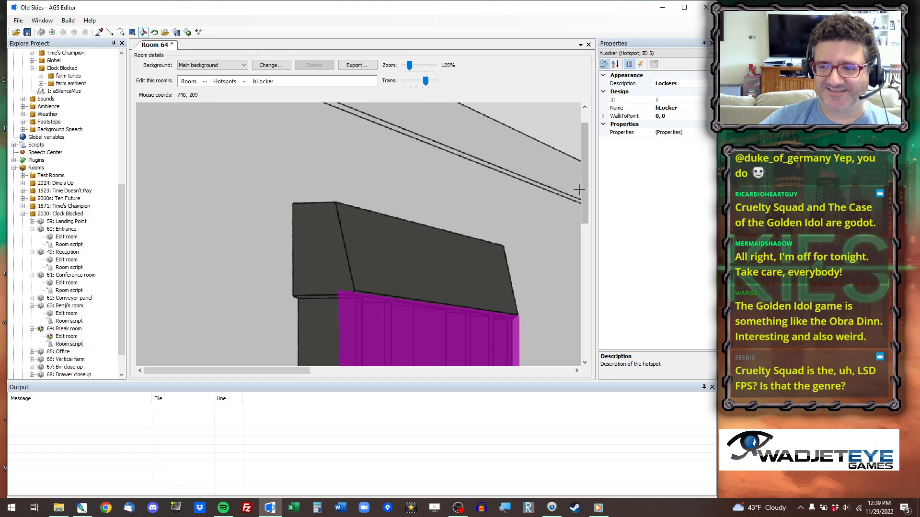
{"action": "left_click_drag", "start_coordinate": [583, 189], "coordinate": [587, 284]}
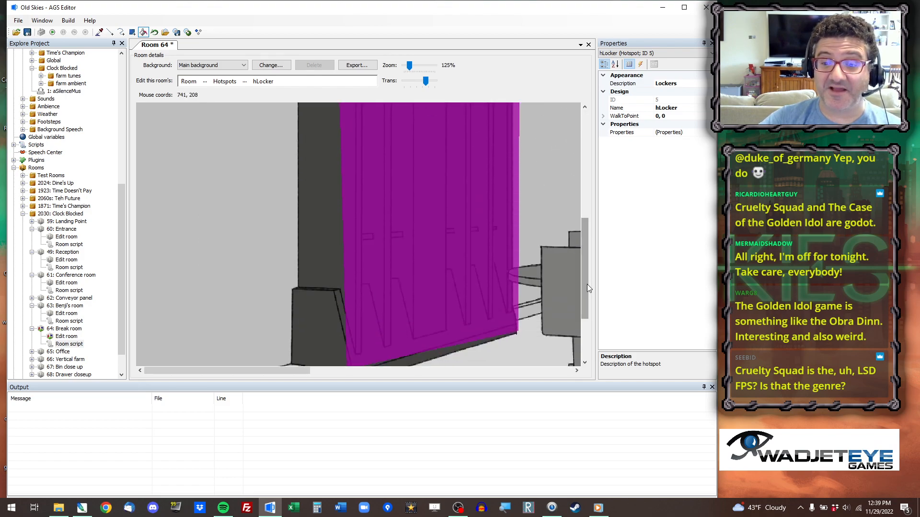
{"action": "scroll", "coordinate": [587, 284], "scroll_direction": "down", "scroll_amount": 1}
{"action": "left_click_drag", "start_coordinate": [588, 240], "coordinate": [592, 208]}
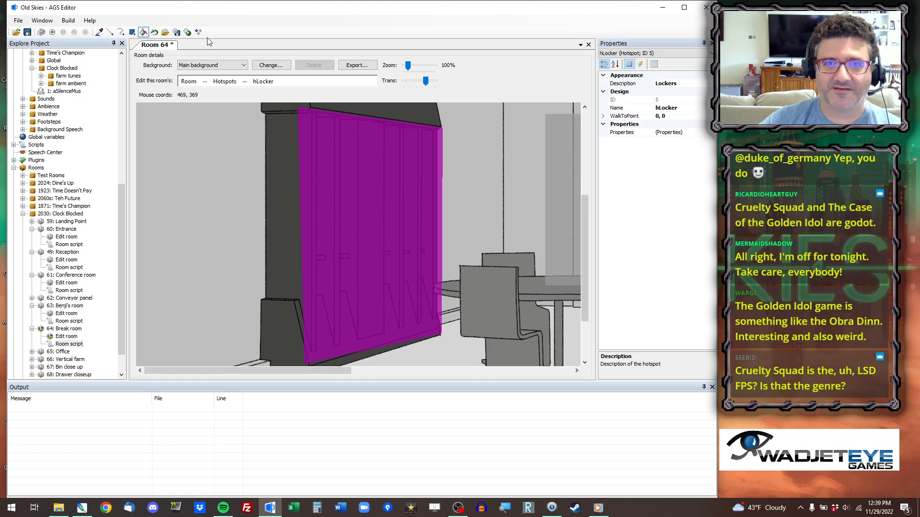
{"action": "left_click", "coordinate": [110, 32]}
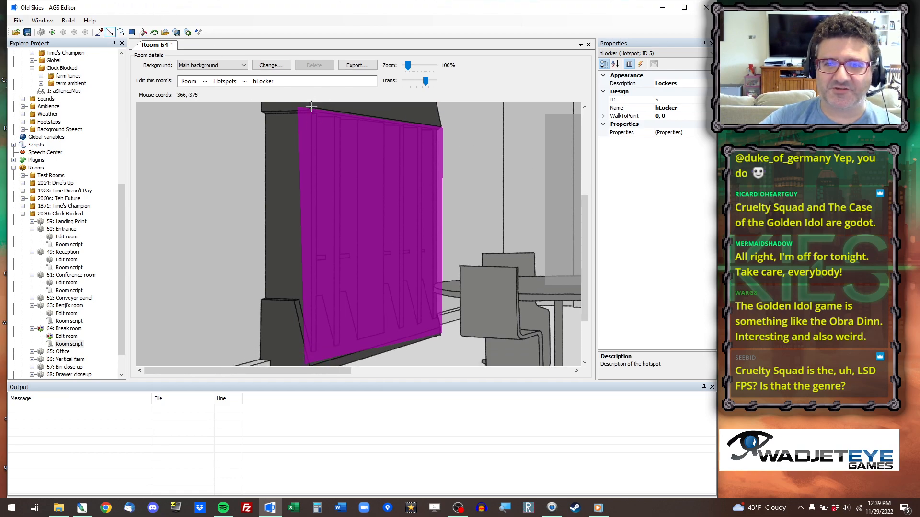
{"action": "left_click", "coordinate": [309, 106]}
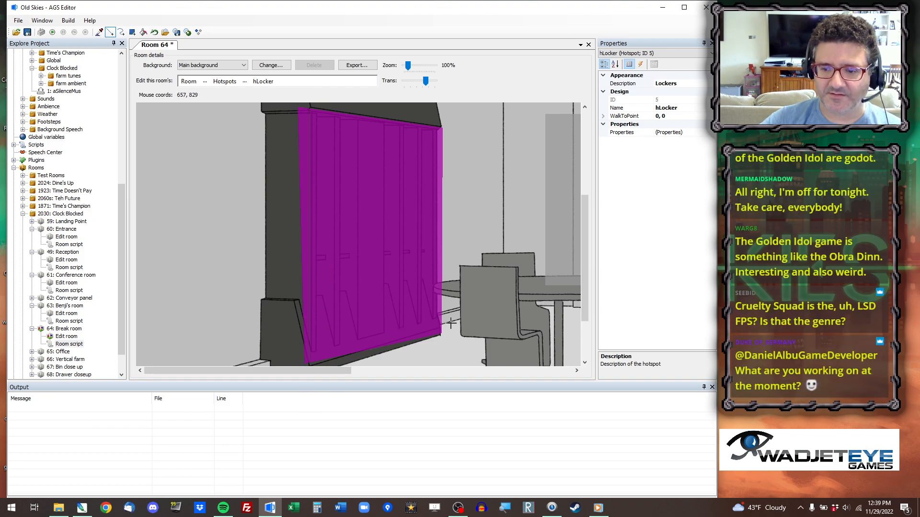
{"action": "left_click", "coordinate": [143, 32]}
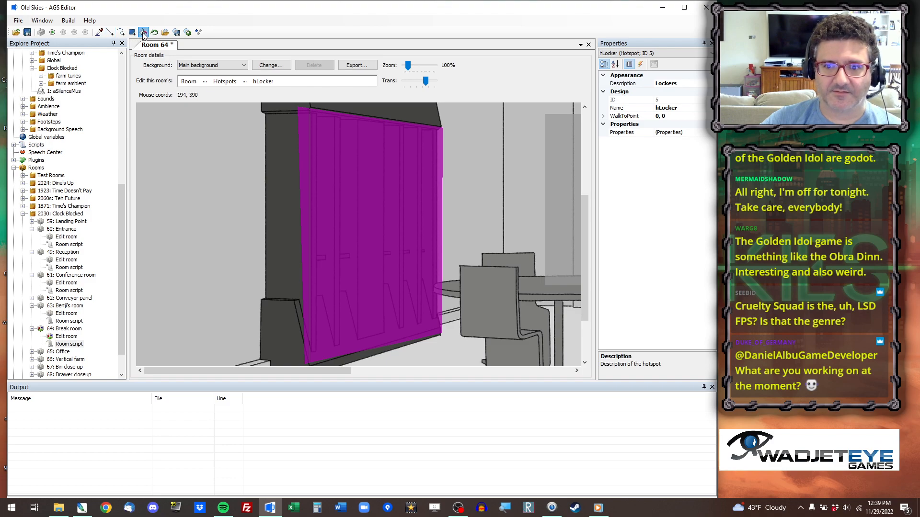
{"action": "right_click", "coordinate": [299, 148]}
{"action": "scroll", "coordinate": [439, 210], "scroll_direction": "down", "scroll_amount": 2, "text": "ctrl"}
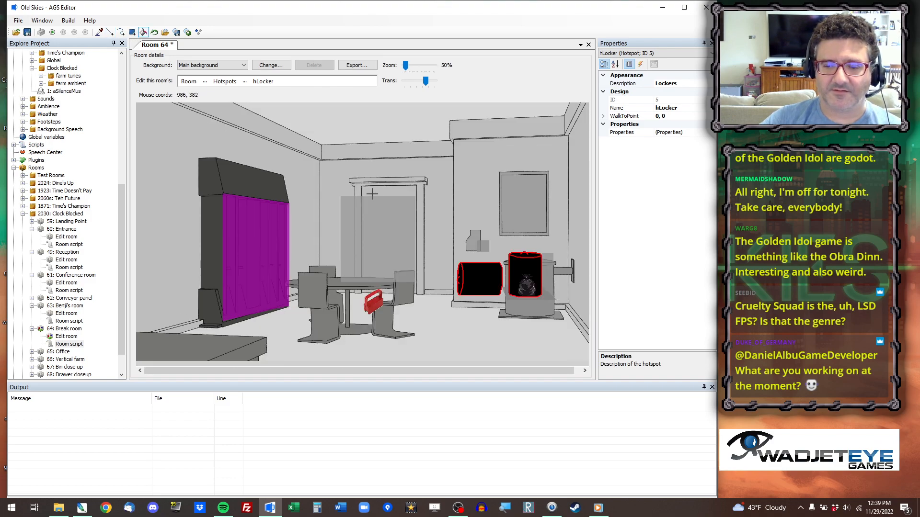
Select the hDoor hotspot and extend it with a rectangle covering the new doorway.
{"action": "left_click", "coordinate": [99, 32]}
{"action": "left_click", "coordinate": [373, 196]}
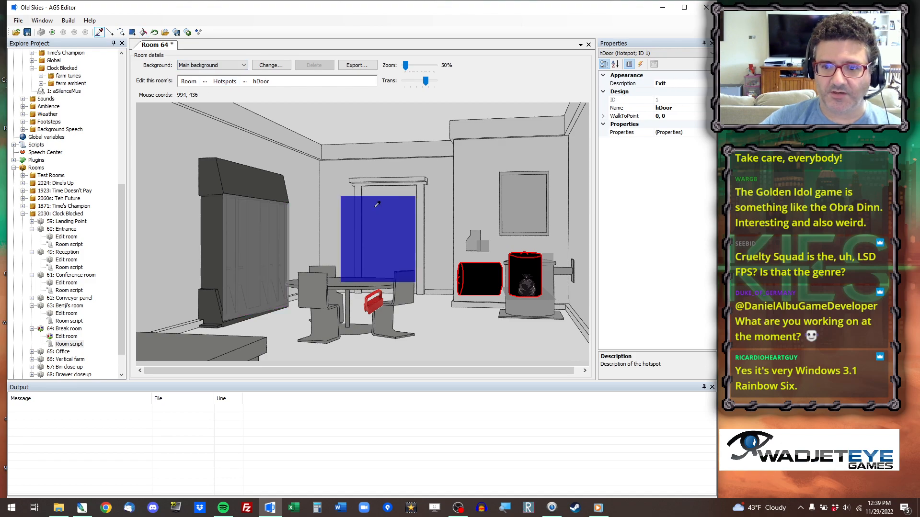
{"action": "left_click", "coordinate": [132, 32]}
{"action": "left_click_drag", "start_coordinate": [432, 170], "coordinate": [347, 300]}
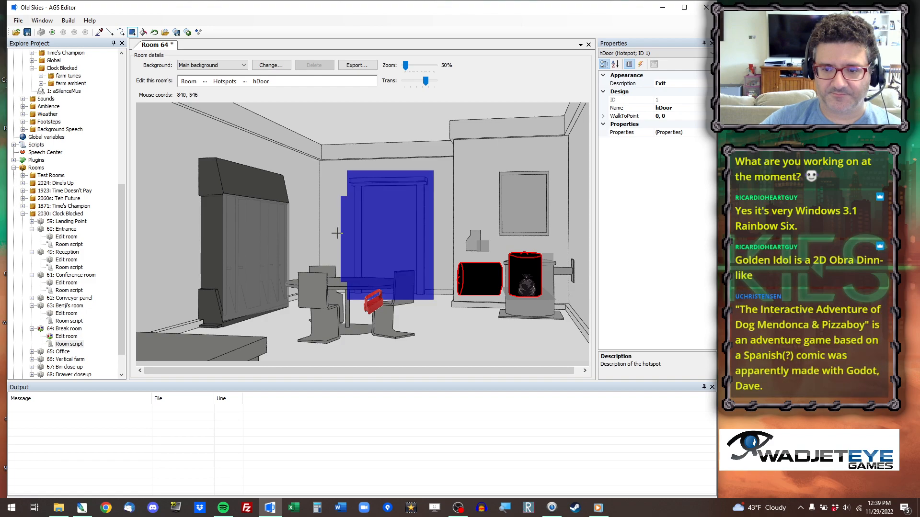
Draw cutting lines across the hDoor hotspot along the doorway's upper, lower and side edges.
{"action": "left_click", "coordinate": [109, 31]}
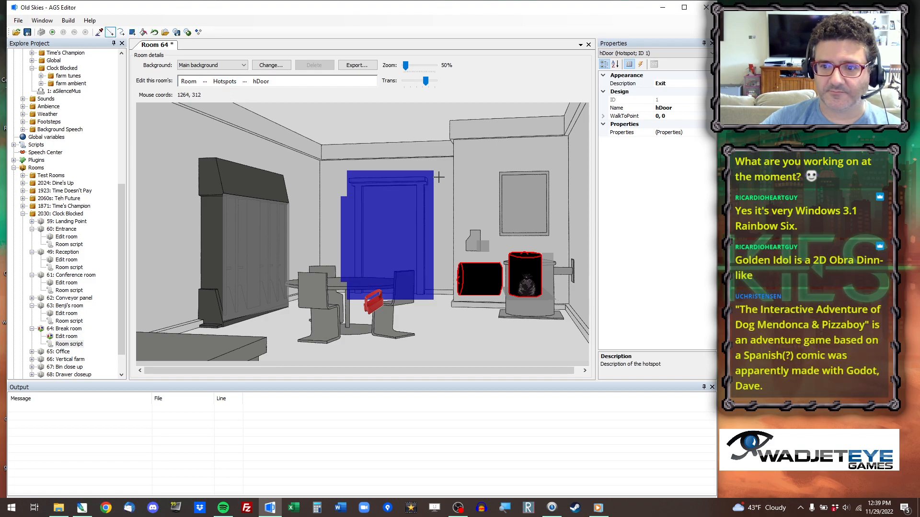
{"action": "left_click_drag", "start_coordinate": [435, 182], "coordinate": [263, 181]}
{"action": "left_click_drag", "start_coordinate": [419, 173], "coordinate": [421, 329]}
{"action": "left_click_drag", "start_coordinate": [436, 294], "coordinate": [329, 296]}
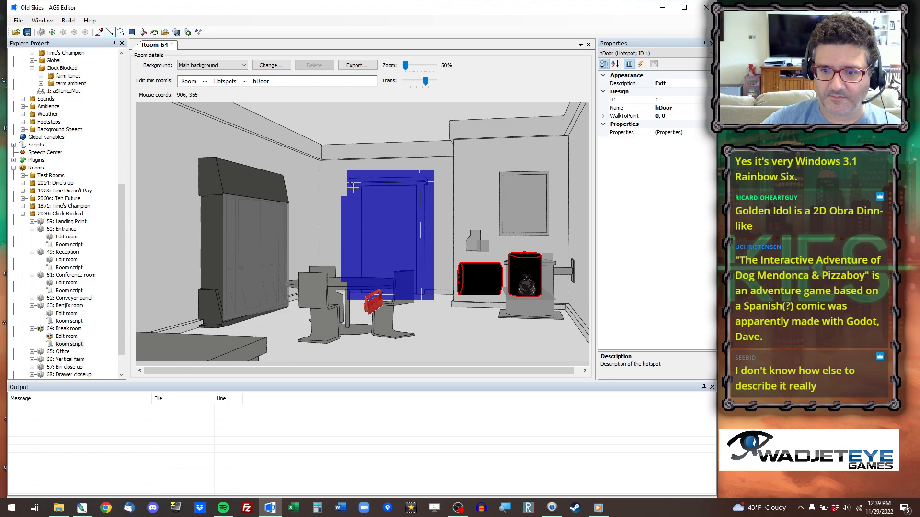
{"action": "left_click_drag", "start_coordinate": [353, 182], "coordinate": [352, 350]}
Erase the surplus hDoor areas above, below and beside the doorway's cutting lines.
{"action": "left_click", "coordinate": [143, 32]}
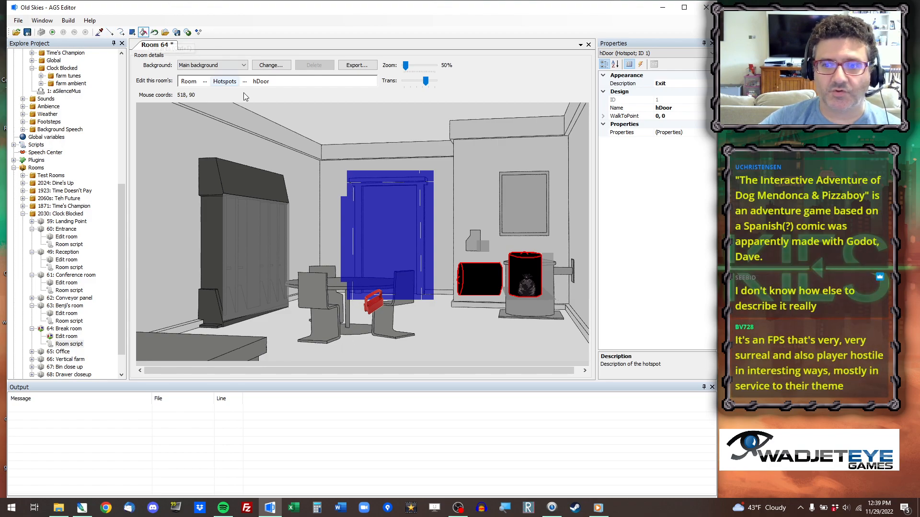
{"action": "left_click", "coordinate": [376, 171]}
{"action": "left_click", "coordinate": [426, 174]}
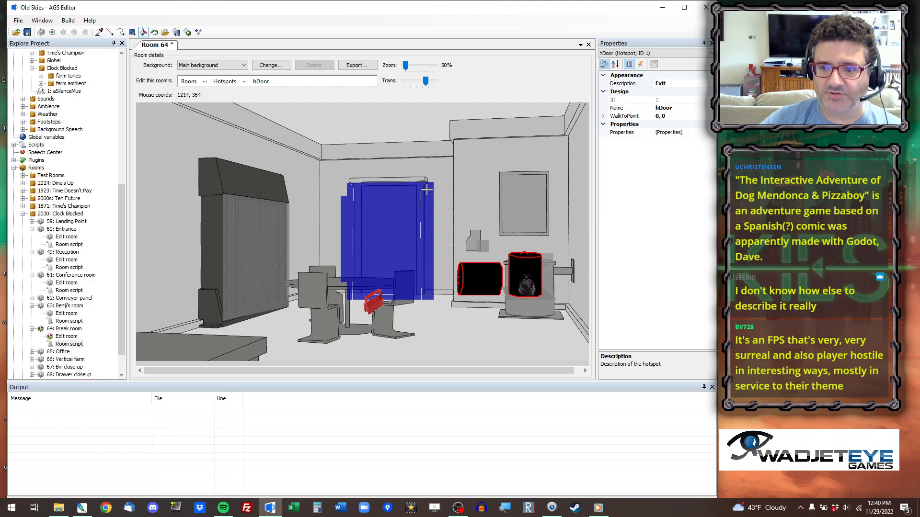
{"action": "left_click", "coordinate": [427, 189]}
{"action": "right_click", "coordinate": [427, 297]}
{"action": "right_click", "coordinate": [396, 297]}
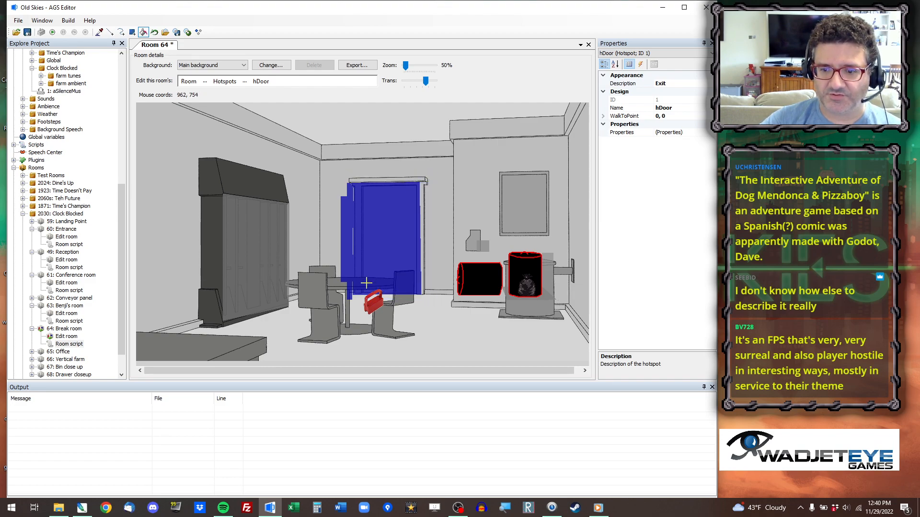
{"action": "right_click", "coordinate": [343, 260]}
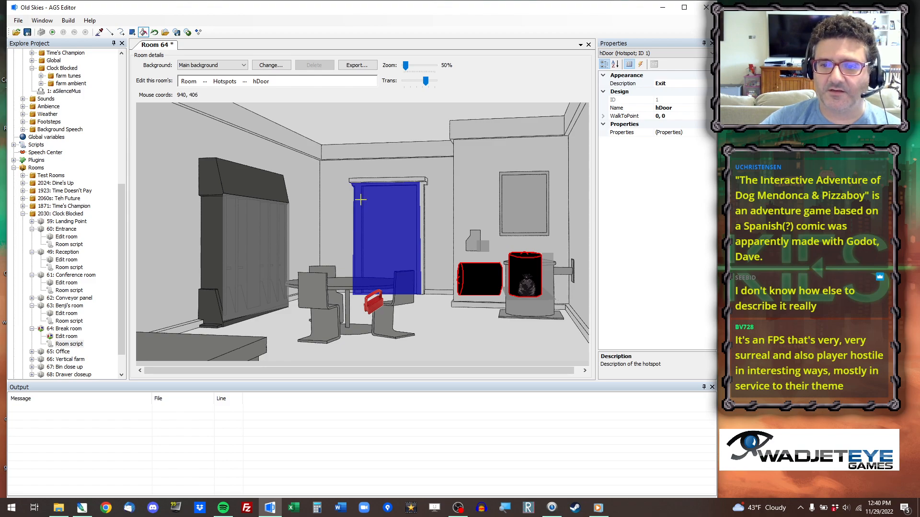
Cut the hDoor hotspot along the doorway's left inner edge and remove the strip covering the frame.
{"action": "left_click", "coordinate": [110, 32]}
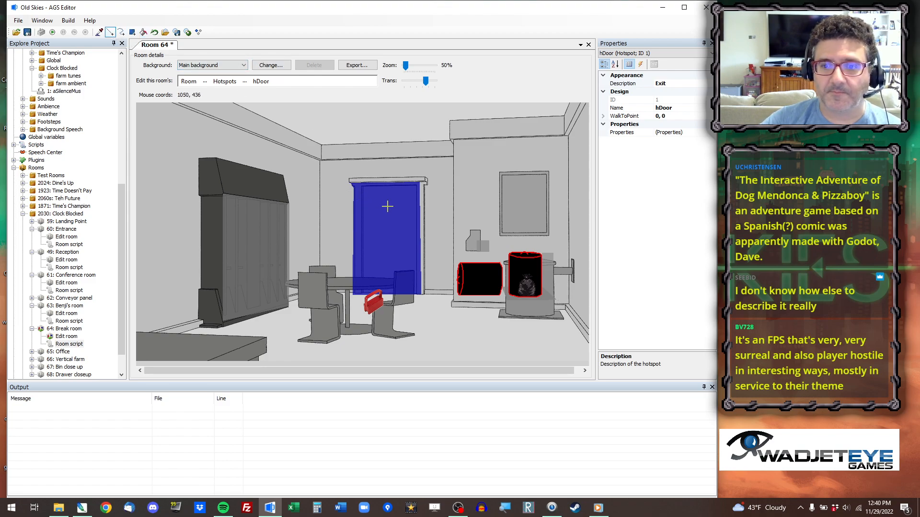
{"action": "left_click_drag", "start_coordinate": [362, 181], "coordinate": [362, 337]}
{"action": "left_click", "coordinate": [144, 32]}
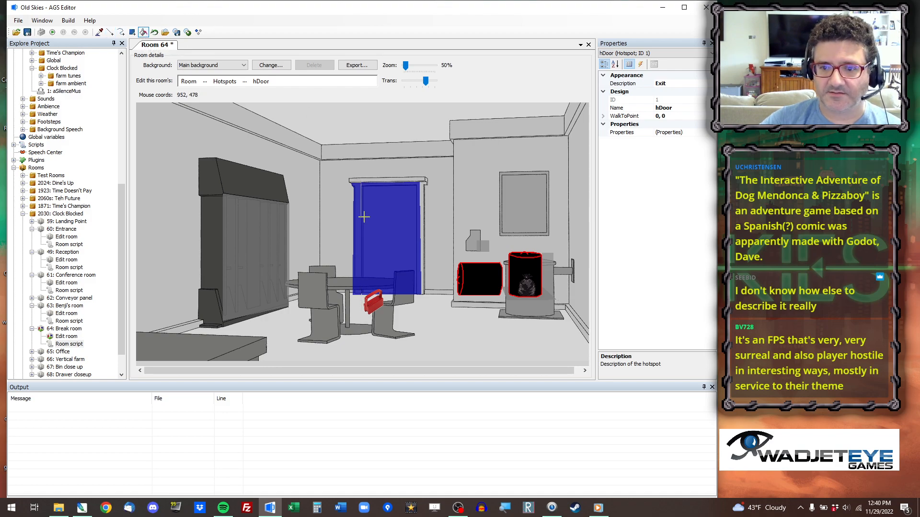
{"action": "left_click", "coordinate": [359, 212]}
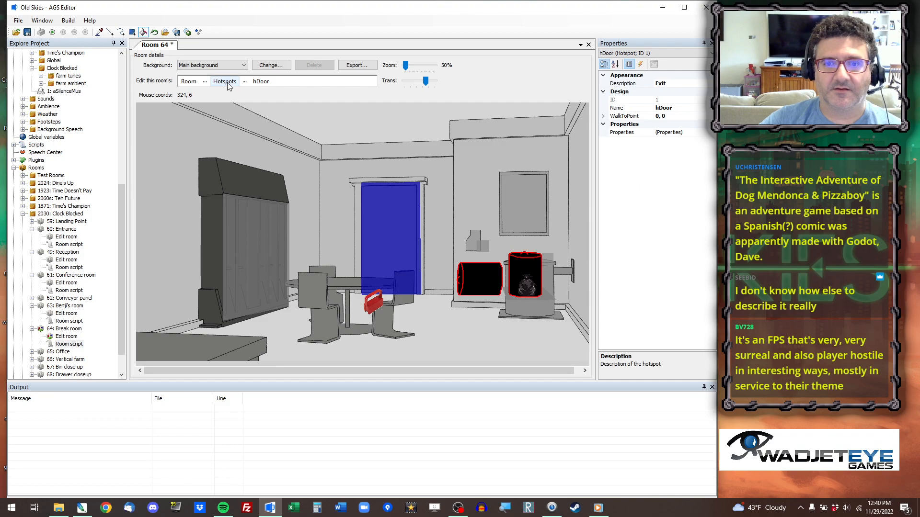
Select the hBolt hotspot and redraw it as a rectangle over the bolt and its wall plate.
{"action": "left_click", "coordinate": [245, 83]}
{"action": "left_click", "coordinate": [261, 123]}
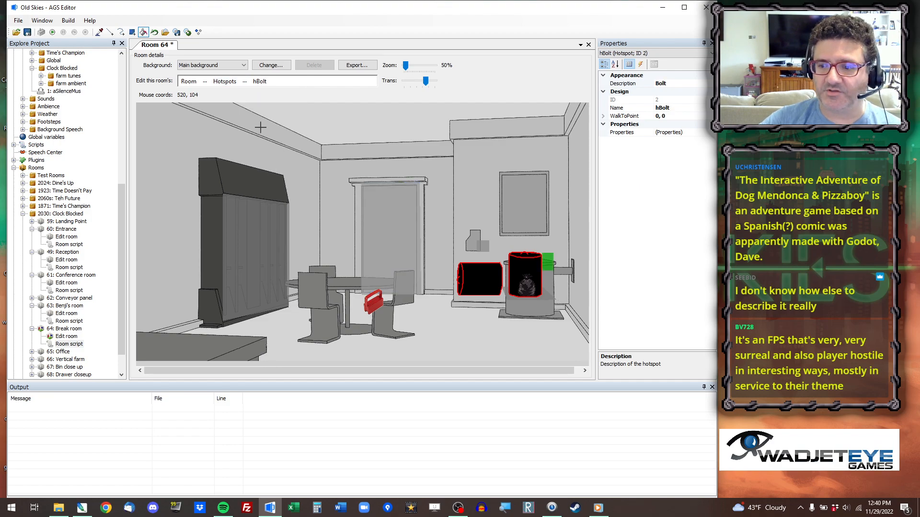
{"action": "left_click", "coordinate": [133, 33]}
{"action": "left_click_drag", "start_coordinate": [578, 252], "coordinate": [539, 243]}
{"action": "right_click_drag", "start_coordinate": [540, 244], "coordinate": [540, 244]}
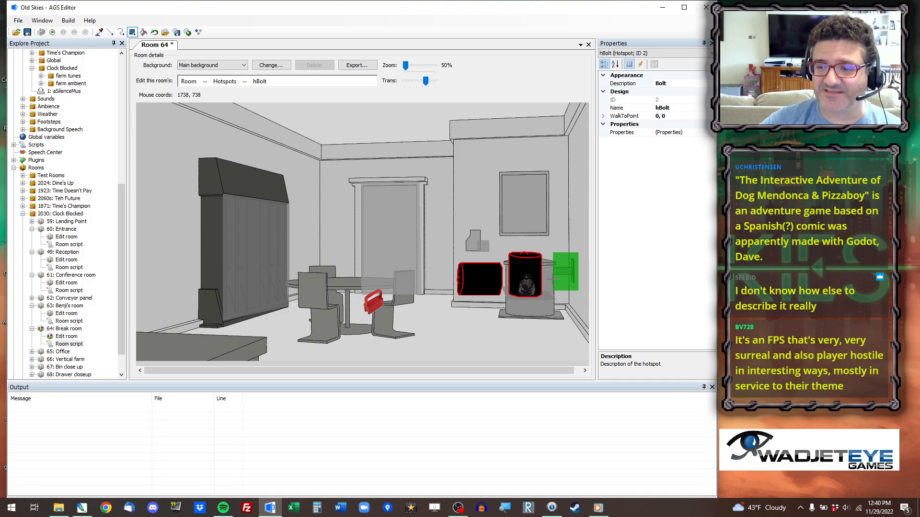
Erase the surplus hBolt areas above and below the bolt and beyond the outer edge of its wall plate.
{"action": "left_click_drag", "start_coordinate": [553, 275], "coordinate": [573, 302]}
{"action": "right_click_drag", "start_coordinate": [571, 301], "coordinate": [571, 302]}
{"action": "right_click_drag", "start_coordinate": [576, 247], "coordinate": [581, 302]}
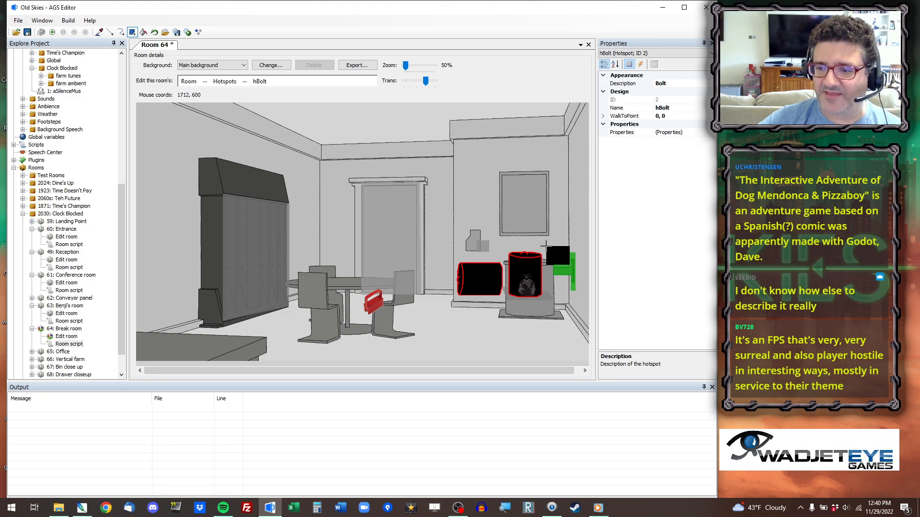
{"action": "scroll", "coordinate": [541, 296], "scroll_direction": "up", "scroll_amount": 2}
{"action": "left_click_drag", "start_coordinate": [263, 371], "coordinate": [567, 387]}
{"action": "left_click_drag", "start_coordinate": [585, 192], "coordinate": [607, 313]}
Cut the hBolt hotspot along the wall plate's slanted upper and lower edges and remove the excess corners.
{"action": "left_click", "coordinate": [109, 32]}
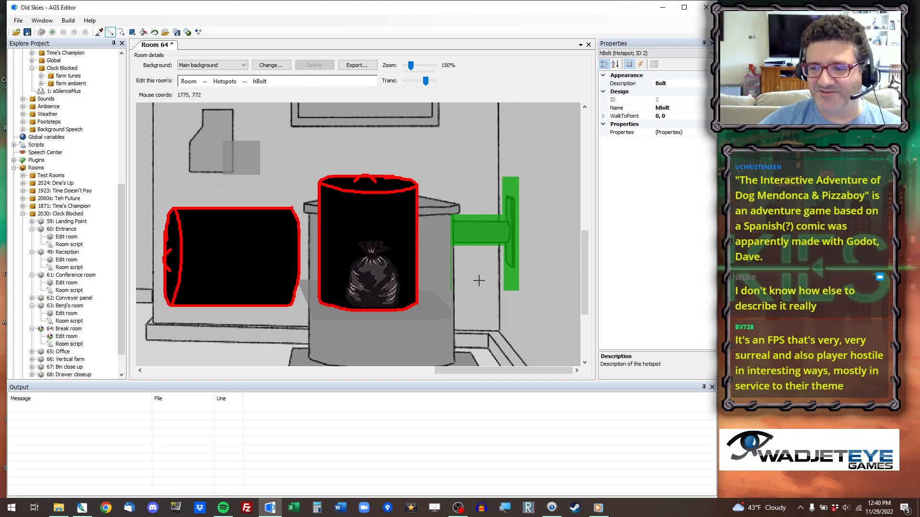
{"action": "left_click", "coordinate": [499, 261]}
{"action": "right_click_drag", "start_coordinate": [542, 298], "coordinate": [545, 296]}
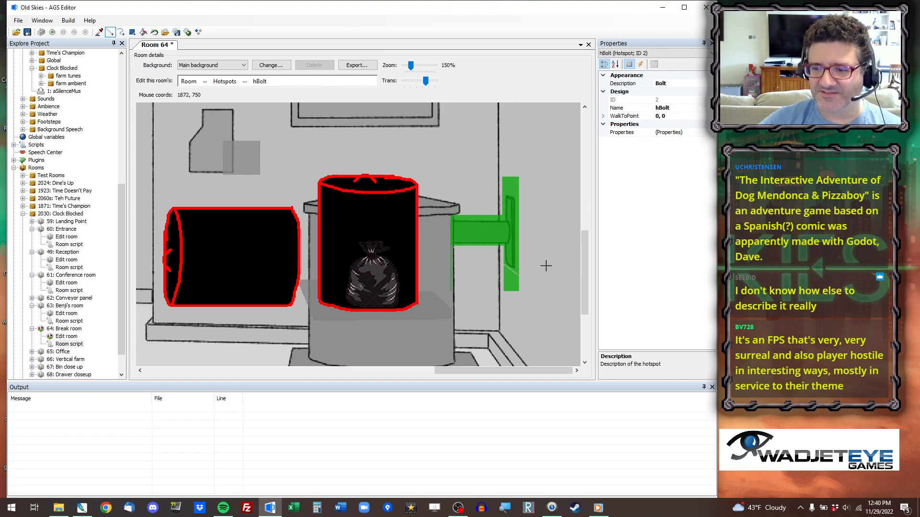
{"action": "left_click", "coordinate": [500, 189]}
{"action": "left_click", "coordinate": [535, 200]}
{"action": "left_click", "coordinate": [143, 32]}
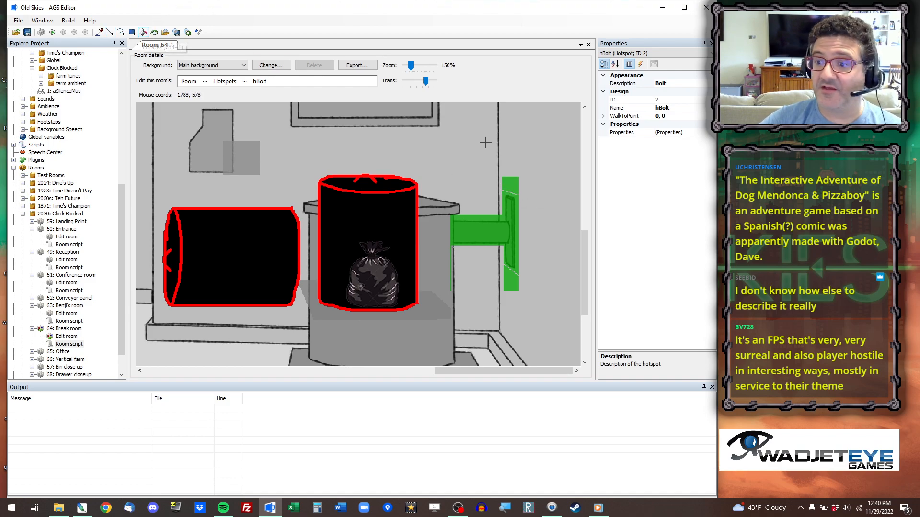
{"action": "right_click", "coordinate": [510, 185]}
{"action": "right_click", "coordinate": [508, 281]}
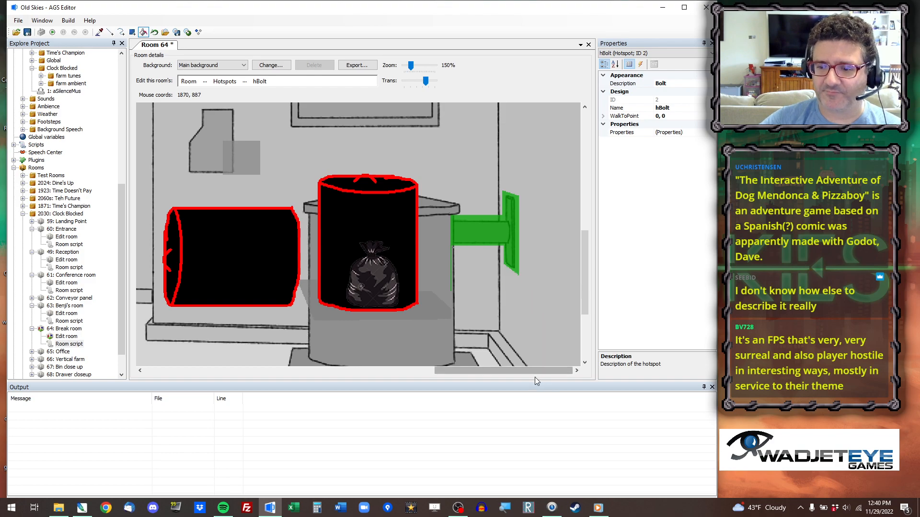
{"action": "scroll", "coordinate": [531, 367], "scroll_direction": "down", "scroll_amount": 3}
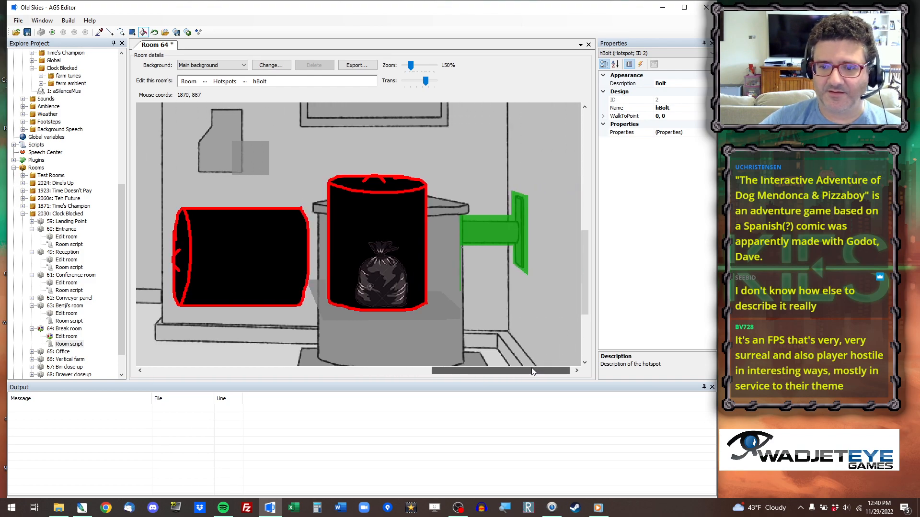
Select the hPanel hotspot, redraw it over the wall panel, and erase the old surplus to the panel's right.
{"action": "left_click", "coordinate": [245, 81]}
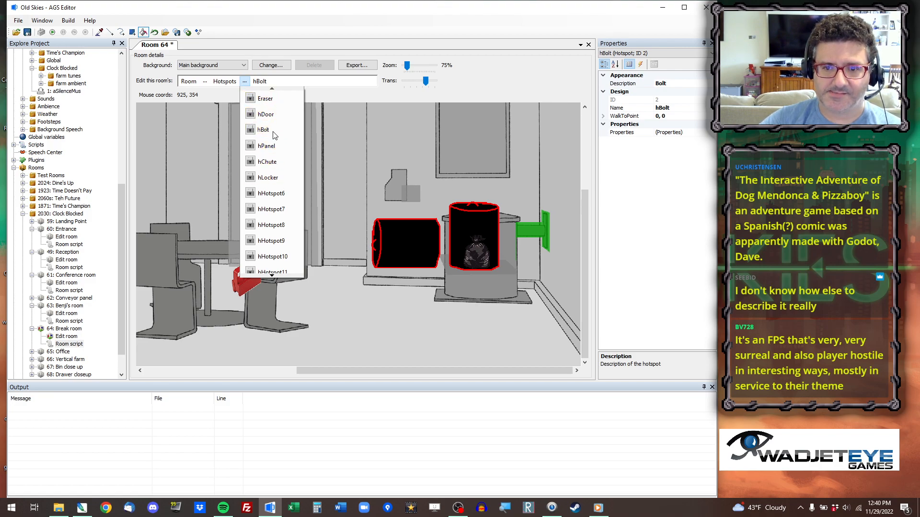
{"action": "left_click", "coordinate": [267, 146]}
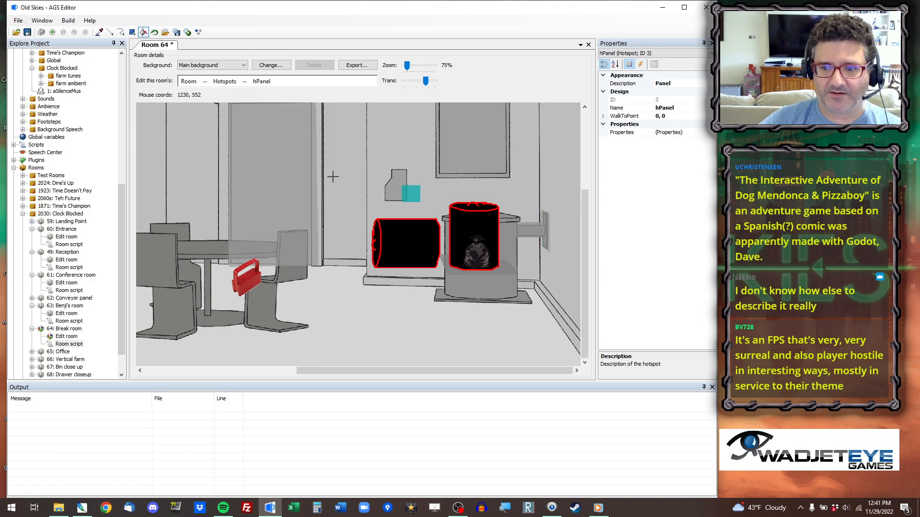
{"action": "left_click", "coordinate": [132, 32]}
{"action": "mouse_move", "coordinate": [414, 156]}
{"action": "left_mouse_down"}
{"action": "mouse_move", "coordinate": [382, 185]}
{"action": "mouse_move", "coordinate": [375, 206]}
{"action": "left_mouse_up"}
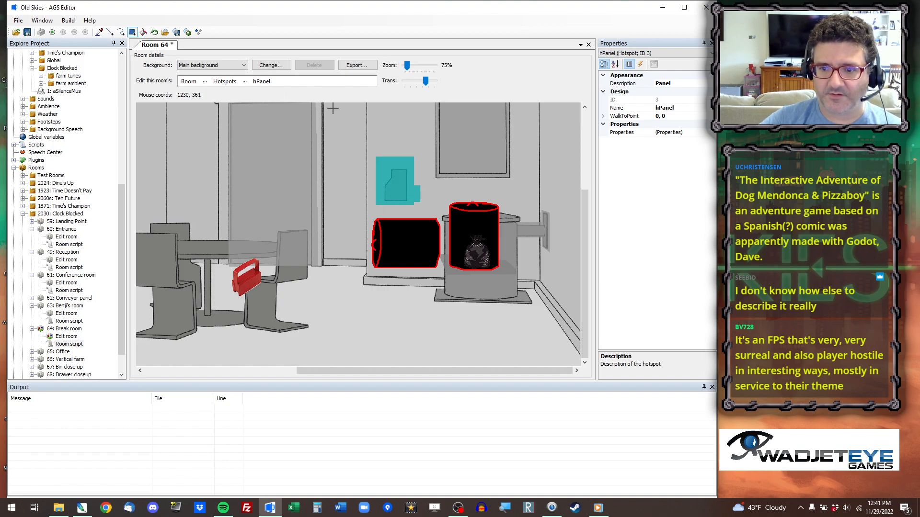
{"action": "right_click_drag", "start_coordinate": [406, 208], "coordinate": [425, 142]}
{"action": "left_click_drag", "start_coordinate": [402, 167], "coordinate": [411, 203]}
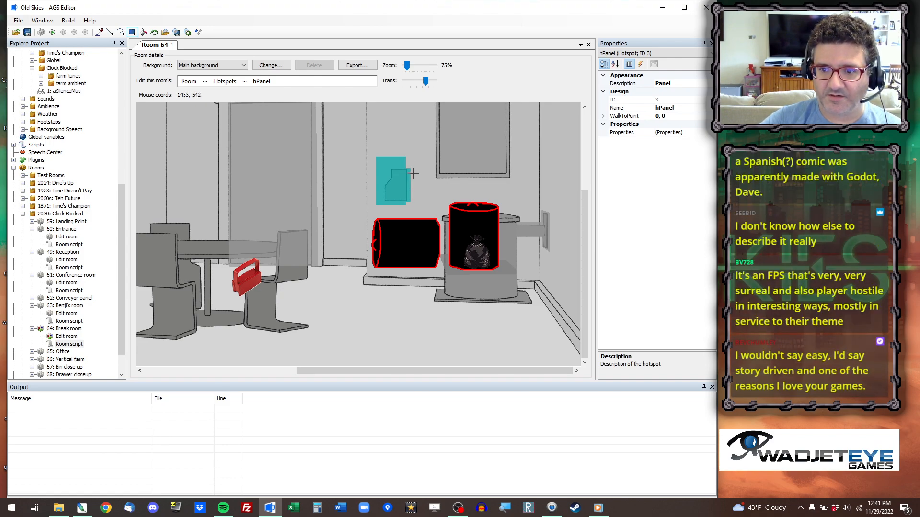
Erase the surplus hPanel areas above, below and on both sides of the wall panel.
{"action": "mouse_move", "coordinate": [414, 168]}
{"action": "right_mouse_down"}
{"action": "mouse_move", "coordinate": [368, 154]}
{"action": "mouse_move", "coordinate": [368, 145]}
{"action": "right_mouse_up"}
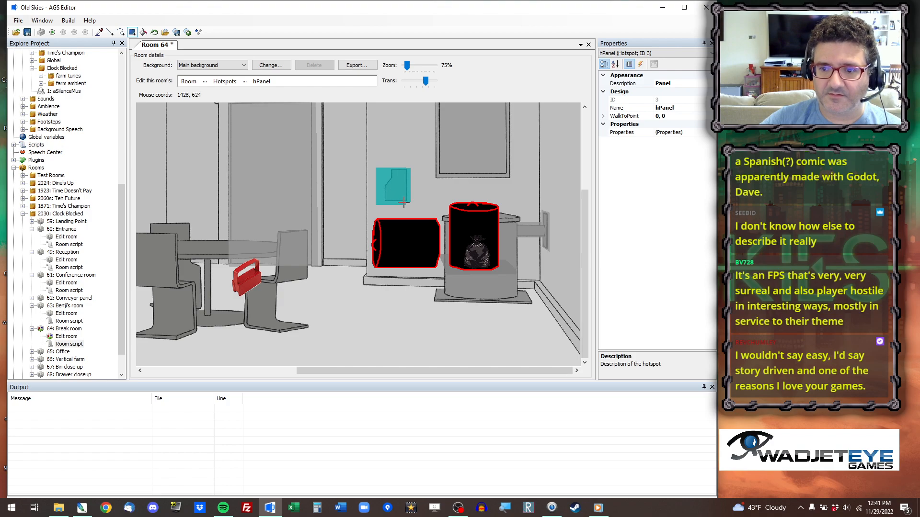
{"action": "mouse_move", "coordinate": [407, 203]}
{"action": "right_mouse_down"}
{"action": "mouse_move", "coordinate": [355, 204]}
{"action": "mouse_move", "coordinate": [420, 138]}
{"action": "right_mouse_up"}
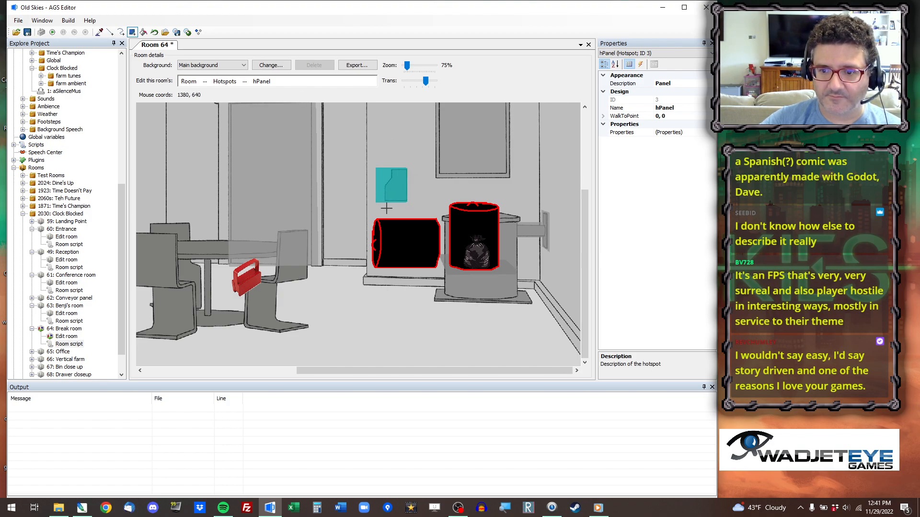
{"action": "right_click_drag", "start_coordinate": [383, 206], "coordinate": [352, 96]}
Cut the hPanel hotspot along the wall panel's notched, slanted edge and remove the excess corner.
{"action": "left_click", "coordinate": [110, 32]}
{"action": "right_click_drag", "start_coordinate": [391, 162], "coordinate": [377, 198]}
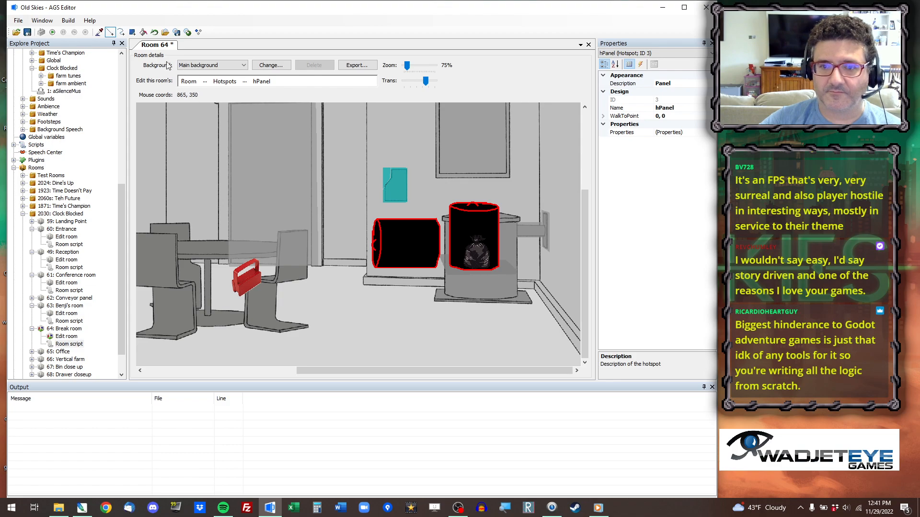
{"action": "left_click", "coordinate": [143, 32]}
{"action": "right_click", "coordinate": [384, 178]}
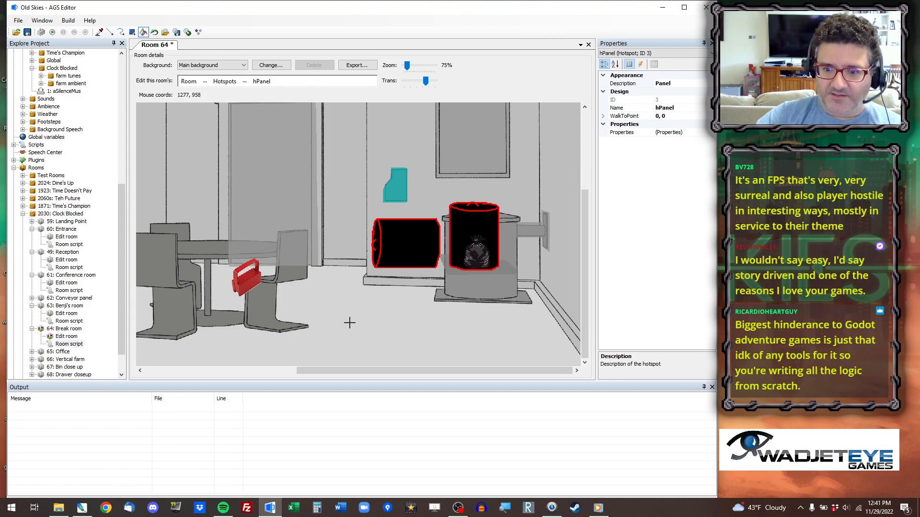
Move the oMagnet object onto the tabletop at StartX 790, StartY 773.
{"action": "left_click_drag", "start_coordinate": [380, 375], "coordinate": [351, 377]}
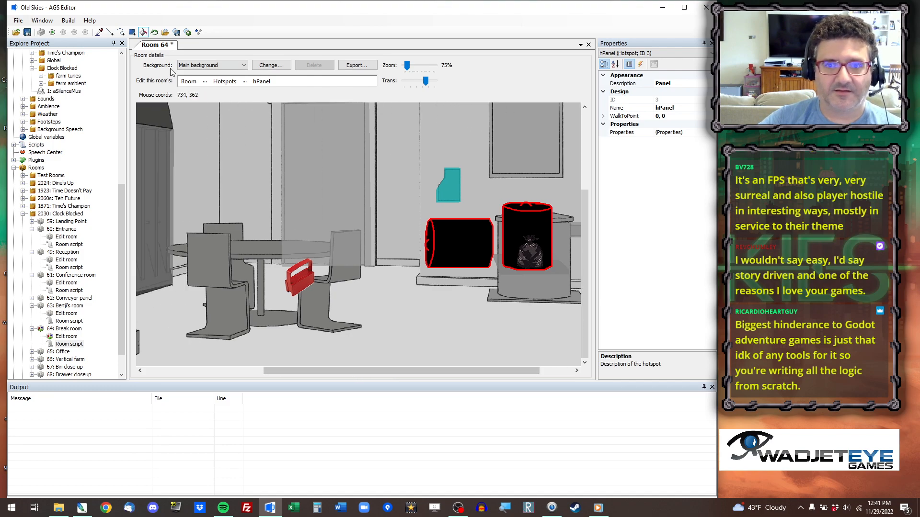
{"action": "left_click", "coordinate": [204, 81]}
{"action": "left_click", "coordinate": [225, 128]}
{"action": "left_click_drag", "start_coordinate": [300, 284], "coordinate": [249, 242]}
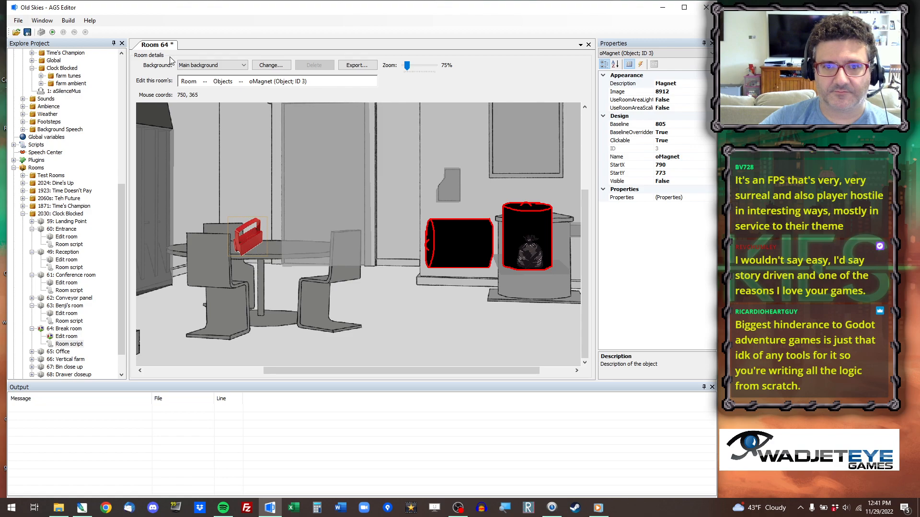
Clear the leftover unused hotspot area over the table and the chair nearest the door.
{"action": "left_click", "coordinate": [204, 81]}
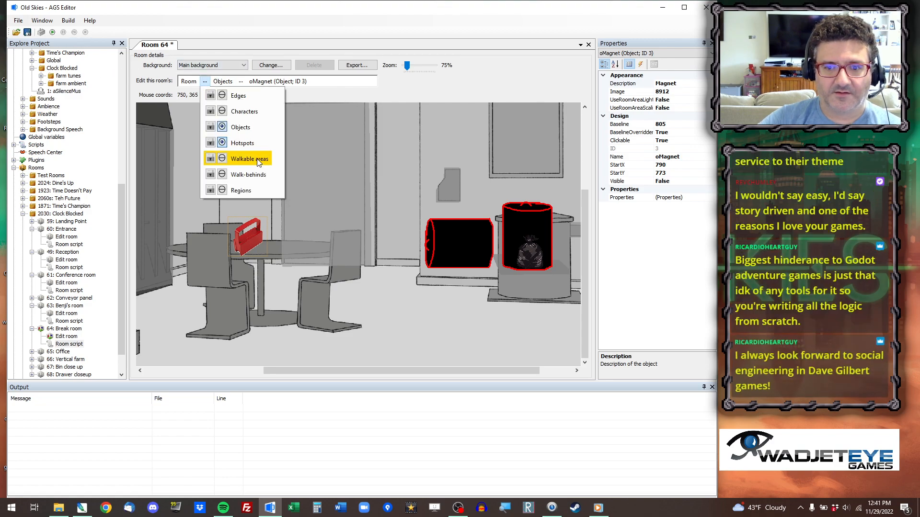
{"action": "left_click", "coordinate": [251, 142]}
{"action": "left_click", "coordinate": [121, 32]}
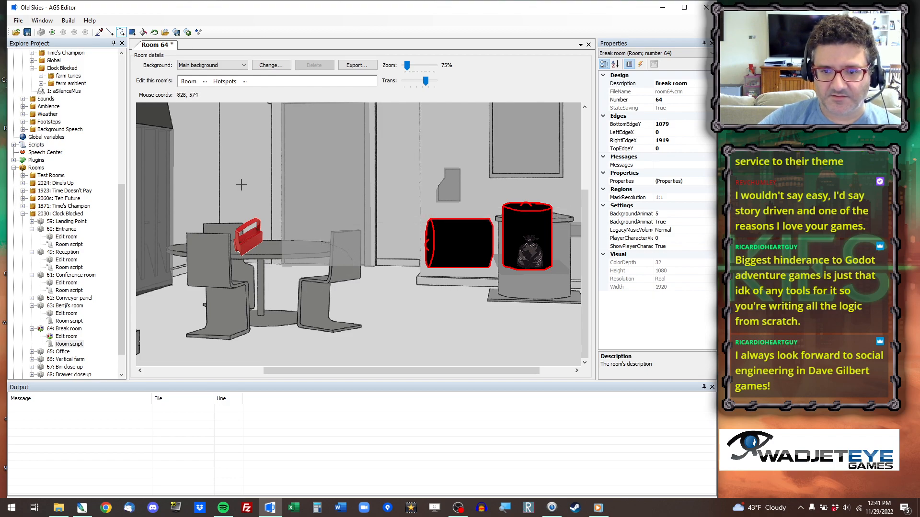
{"action": "left_click", "coordinate": [144, 32]}
{"action": "left_click", "coordinate": [323, 259]}
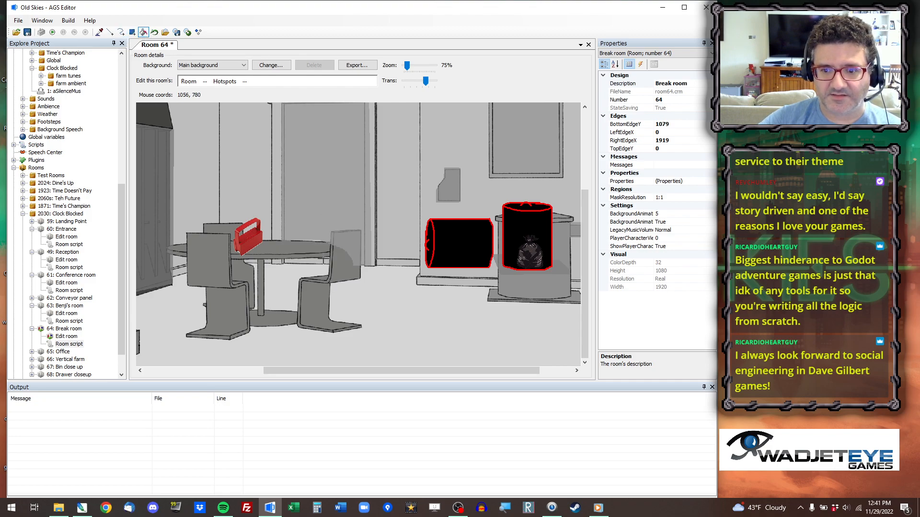
{"action": "left_click", "coordinate": [111, 32]}
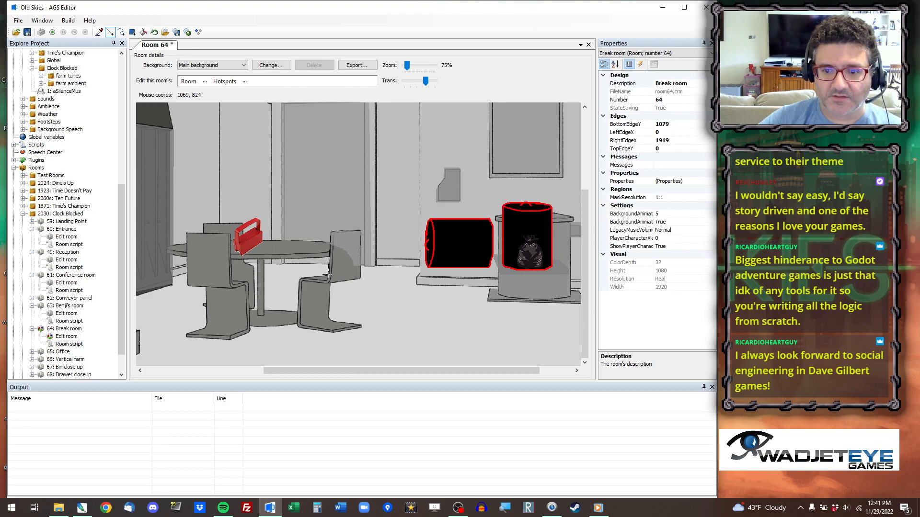
{"action": "left_click", "coordinate": [142, 32]}
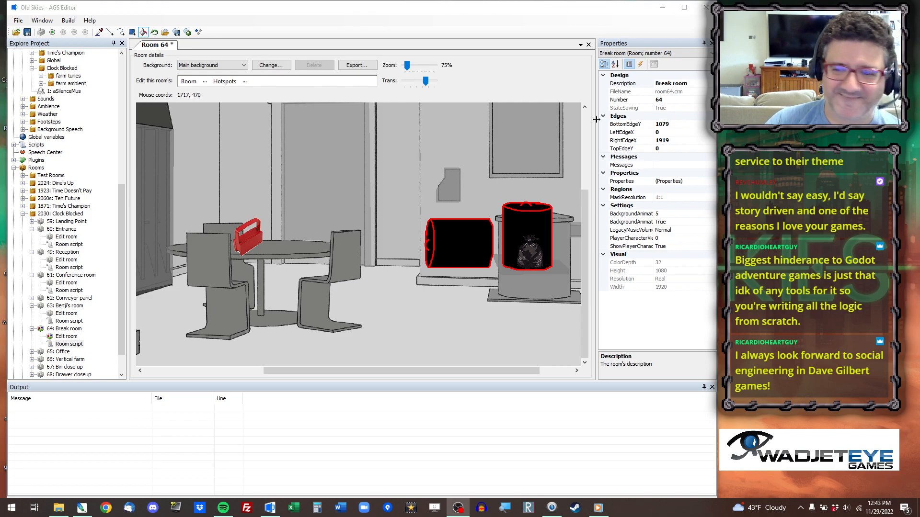
Nudge the oMagnet object on the tabletop to StartX 795, StartY 773.
{"action": "left_click", "coordinate": [204, 81]}
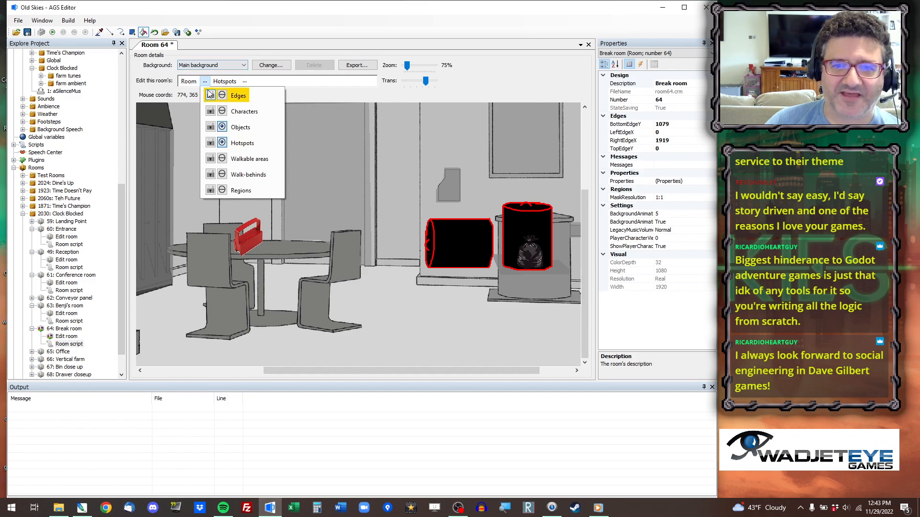
{"action": "left_click", "coordinate": [241, 127]}
{"action": "mouse_move", "coordinate": [246, 243]}
{"action": "left_mouse_down"}
{"action": "mouse_move", "coordinate": [263, 242]}
{"action": "mouse_move", "coordinate": [250, 243]}
{"action": "left_mouse_up"}
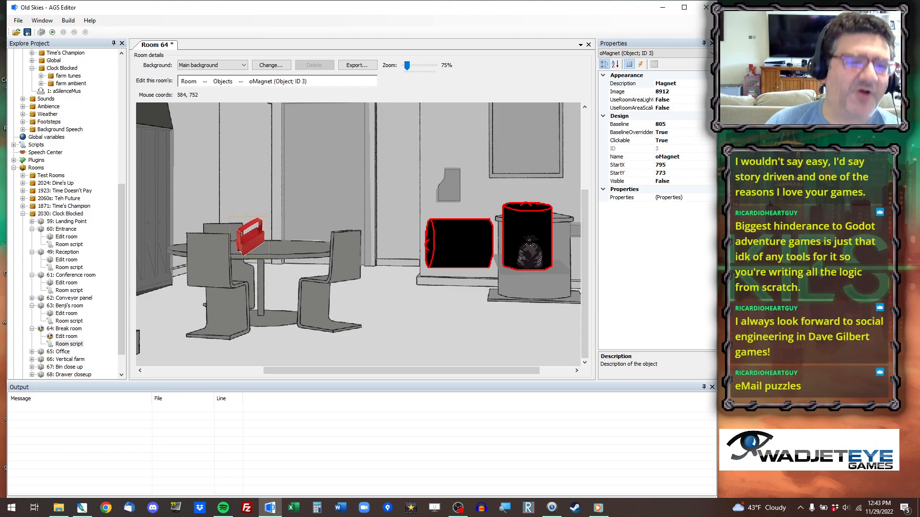
View the whole Break room and check its objects and refitted hotspots against the new background.
{"action": "scroll", "coordinate": [550, 181], "scroll_direction": "down", "scroll_amount": 1}
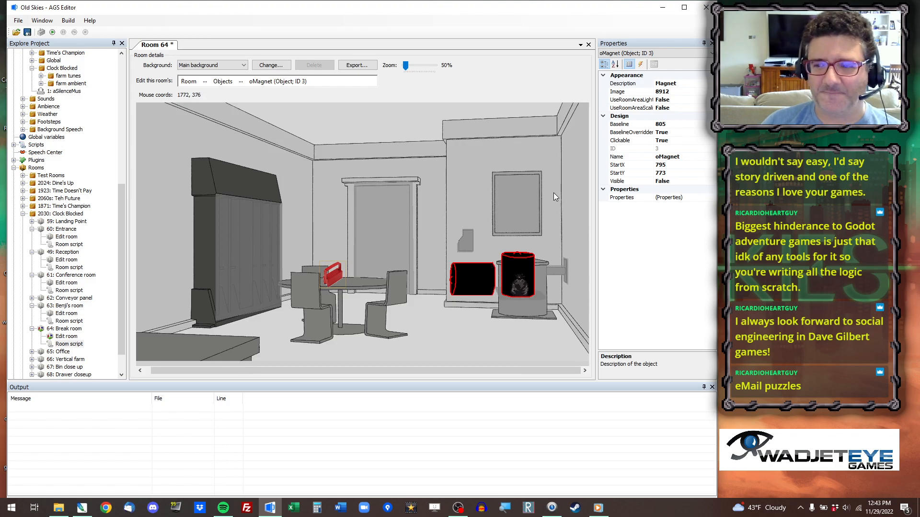
{"action": "mouse_move", "coordinate": [542, 370]}
{"action": "left_mouse_down"}
{"action": "mouse_move", "coordinate": [484, 373]}
{"action": "mouse_move", "coordinate": [554, 376]}
{"action": "left_mouse_up"}
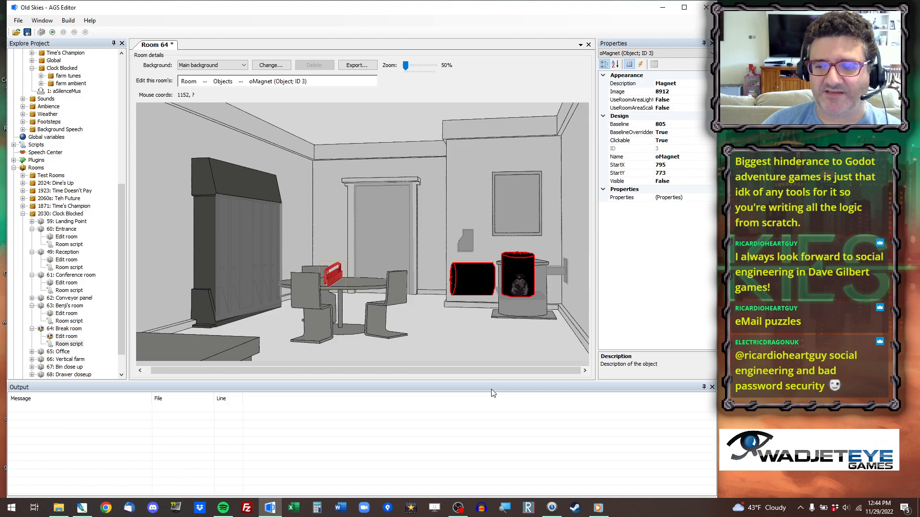
{"action": "left_click_drag", "start_coordinate": [502, 370], "coordinate": [493, 370]}
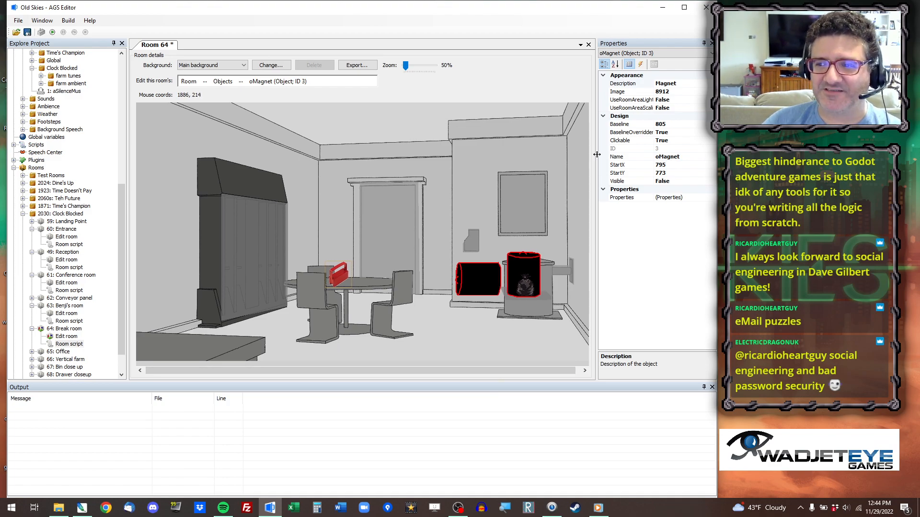
{"action": "left_click_drag", "start_coordinate": [596, 155], "coordinate": [602, 155]}
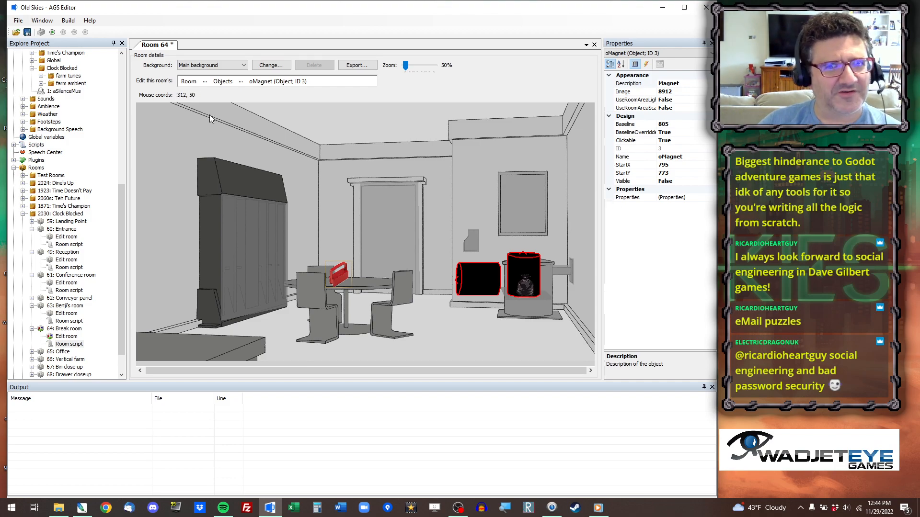
{"action": "left_click", "coordinate": [205, 84]}
{"action": "left_click", "coordinate": [245, 158]}
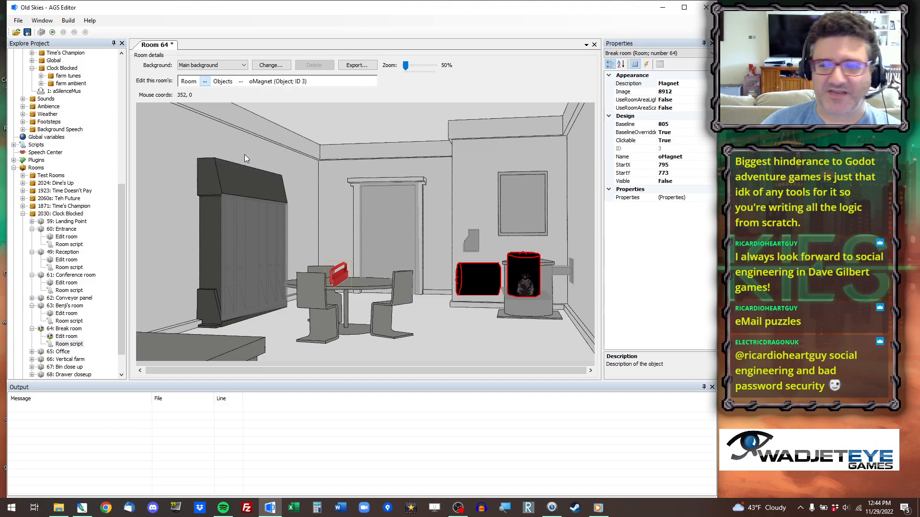
{"action": "left_click", "coordinate": [205, 81]}
{"action": "left_click", "coordinate": [238, 140]}
{"action": "left_click", "coordinate": [206, 83]}
{"action": "left_click", "coordinate": [235, 142]}
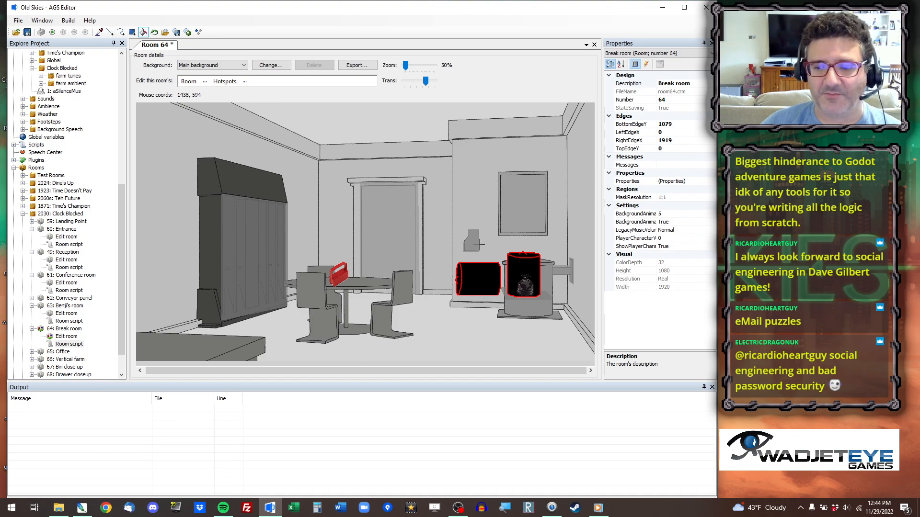
{"action": "left_click_drag", "start_coordinate": [545, 373], "coordinate": [517, 354]}
Select walkable area 1 in the walkable-area mask and erase its old shape from the floor.
{"action": "left_click", "coordinate": [205, 81]}
{"action": "left_click", "coordinate": [238, 159]}
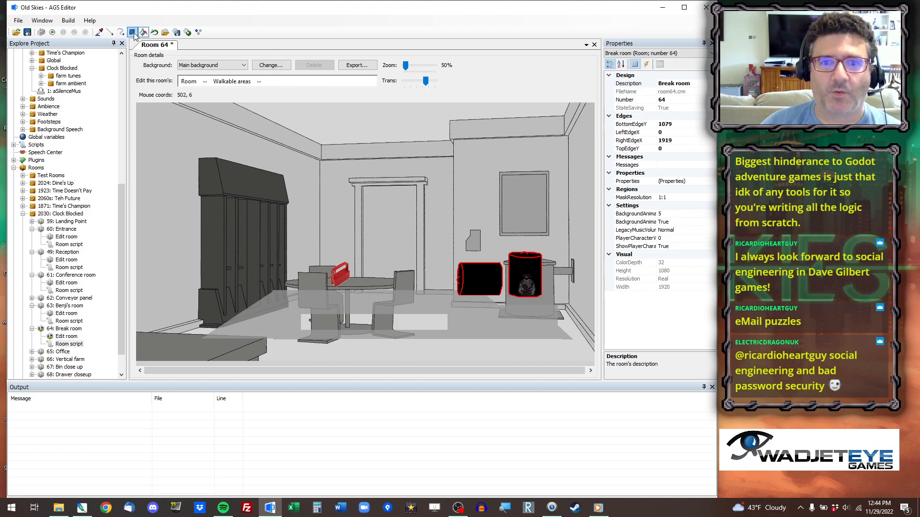
{"action": "left_click", "coordinate": [100, 32]}
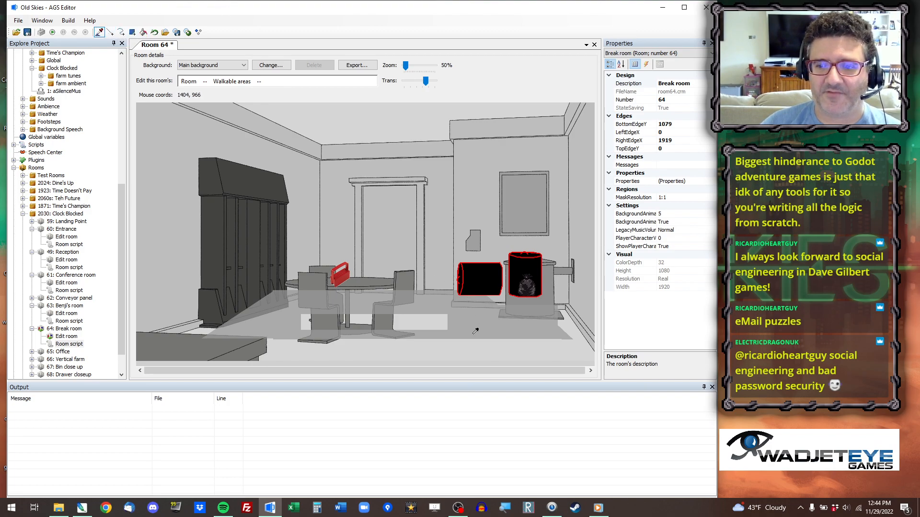
{"action": "left_click", "coordinate": [321, 301]}
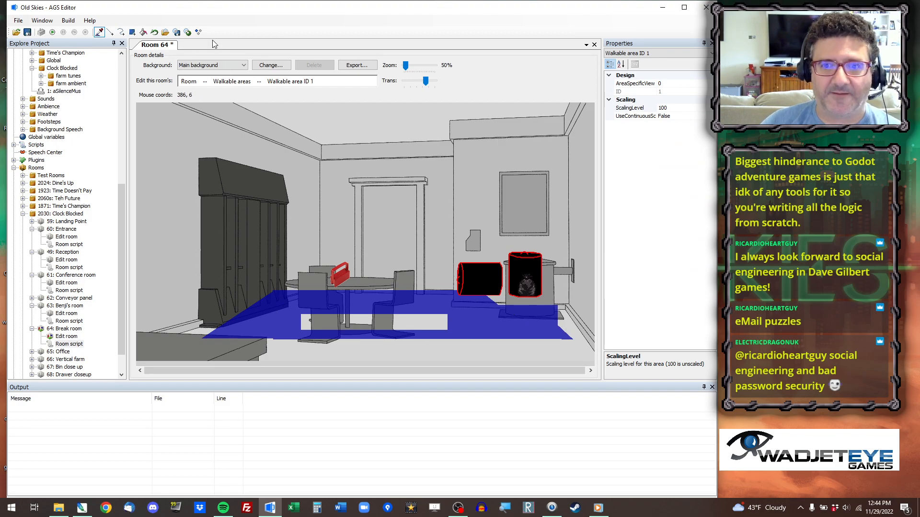
{"action": "left_click", "coordinate": [143, 32]}
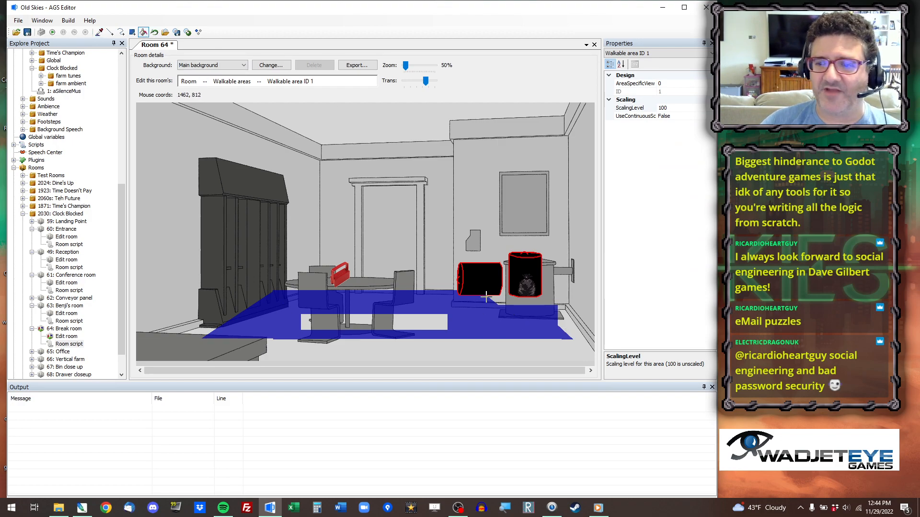
{"action": "right_click", "coordinate": [469, 327]}
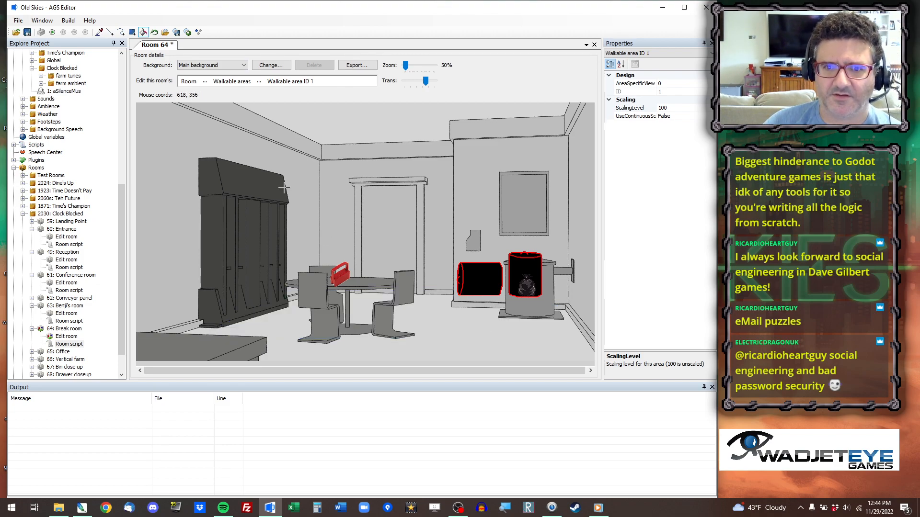
Draw walkable area 1's front boundary from the floor beside the lockers, behind the near chair and across beneath the table.
{"action": "left_click", "coordinate": [110, 32]}
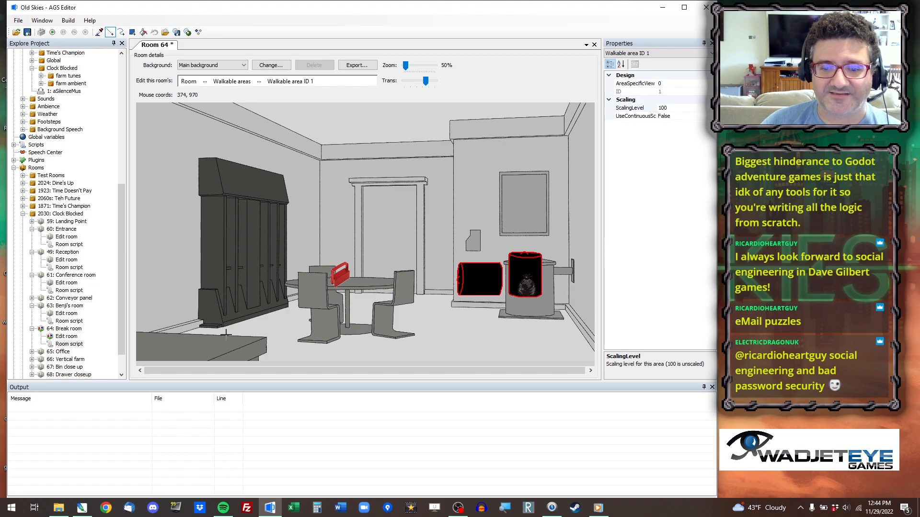
{"action": "left_click", "coordinate": [273, 316]}
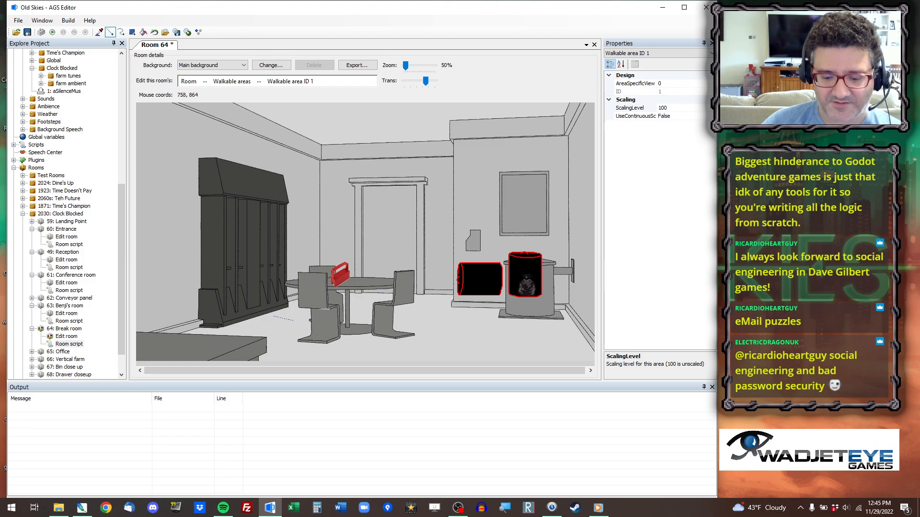
{"action": "scroll", "coordinate": [336, 309], "scroll_direction": "up", "scroll_amount": 3}
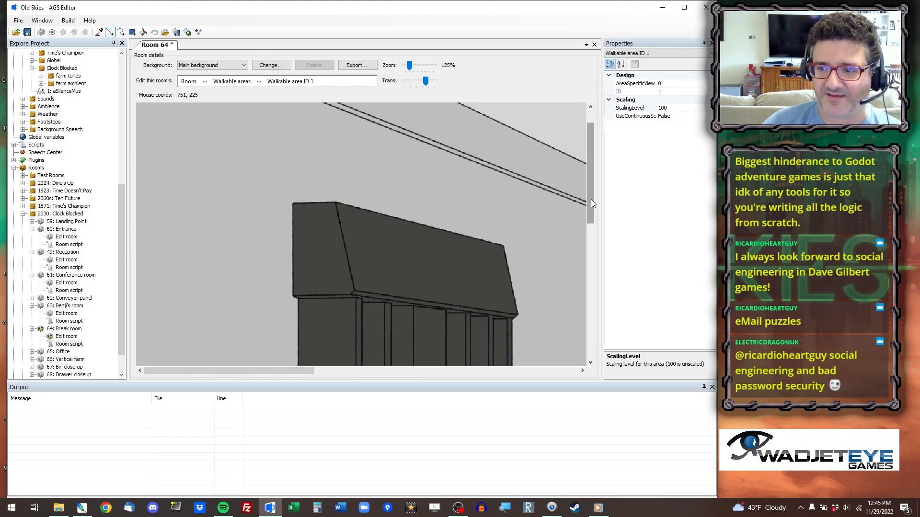
{"action": "left_click_drag", "start_coordinate": [590, 196], "coordinate": [602, 328]}
{"action": "left_click_drag", "start_coordinate": [289, 374], "coordinate": [359, 375]}
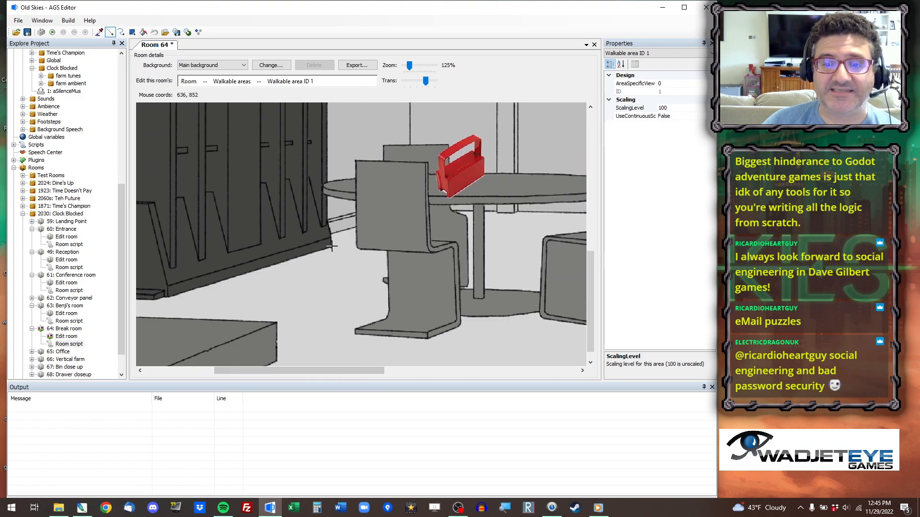
{"action": "left_click", "coordinate": [319, 272]}
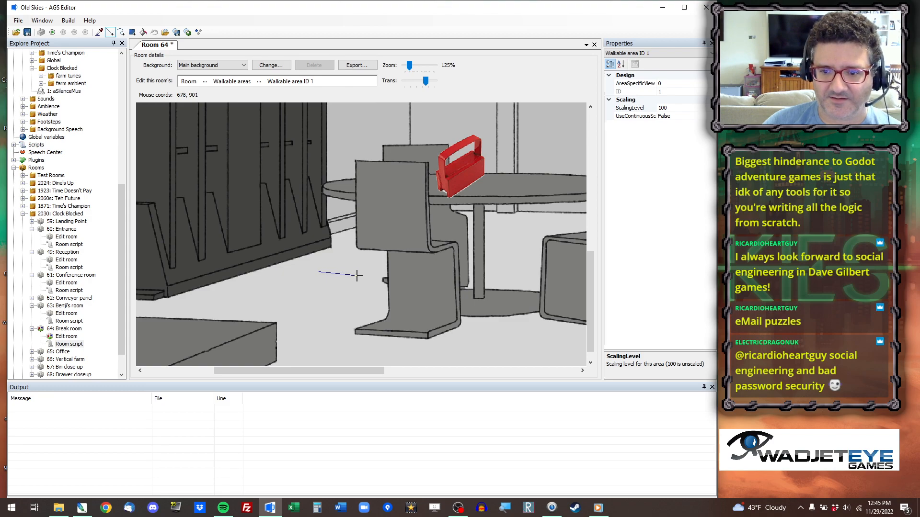
{"action": "left_click", "coordinate": [353, 279]}
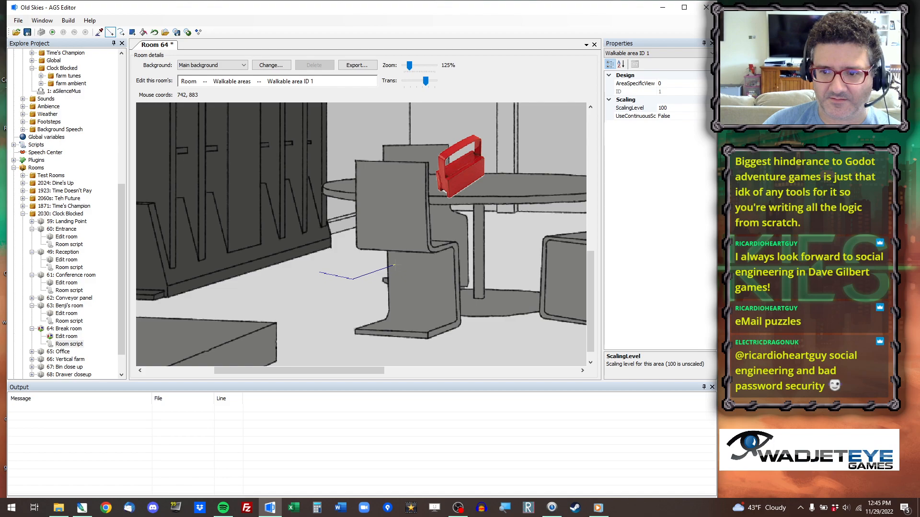
{"action": "left_click", "coordinate": [394, 264]}
{"action": "left_click", "coordinate": [587, 268]}
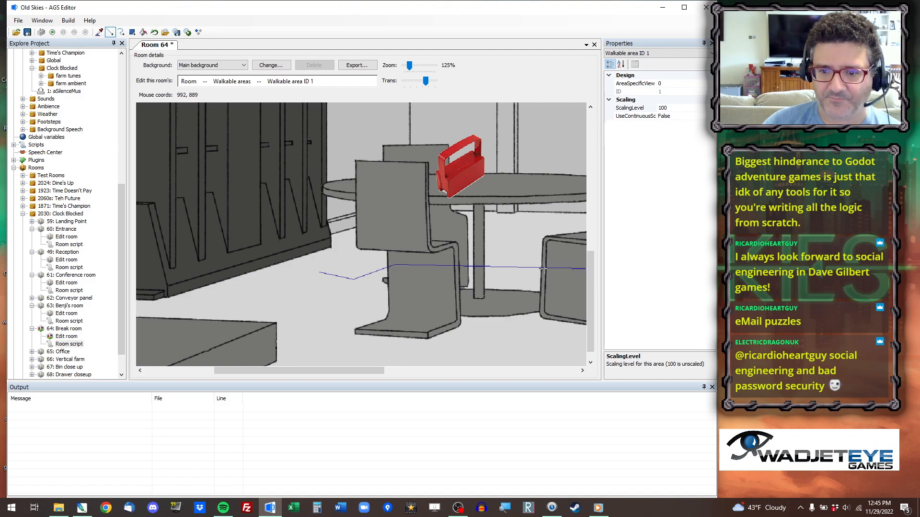
Complete walkable area 1's outline from the lockers, behind the table, to the floor just past the right-hand chair, and fill it solid.
{"action": "left_click", "coordinate": [314, 271]}
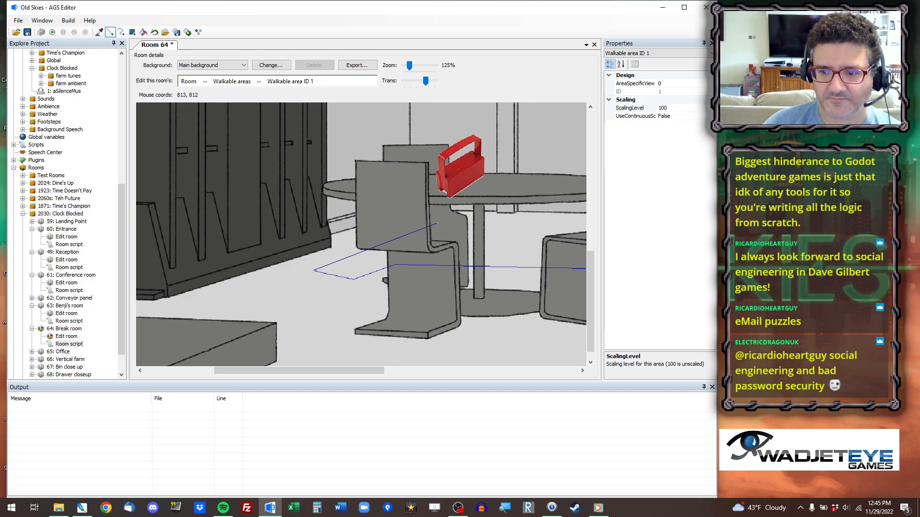
{"action": "left_click", "coordinate": [437, 223]}
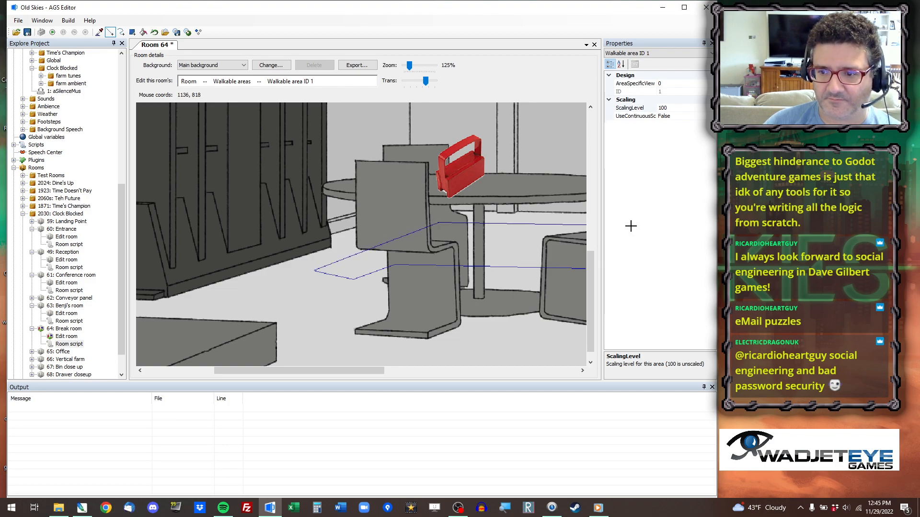
{"action": "left_click_drag", "start_coordinate": [313, 372], "coordinate": [445, 367]}
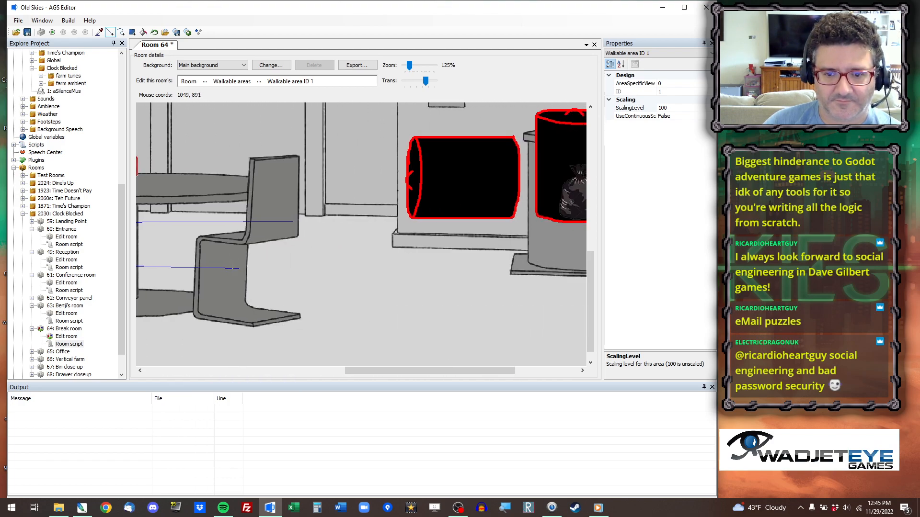
{"action": "left_click", "coordinate": [342, 269]}
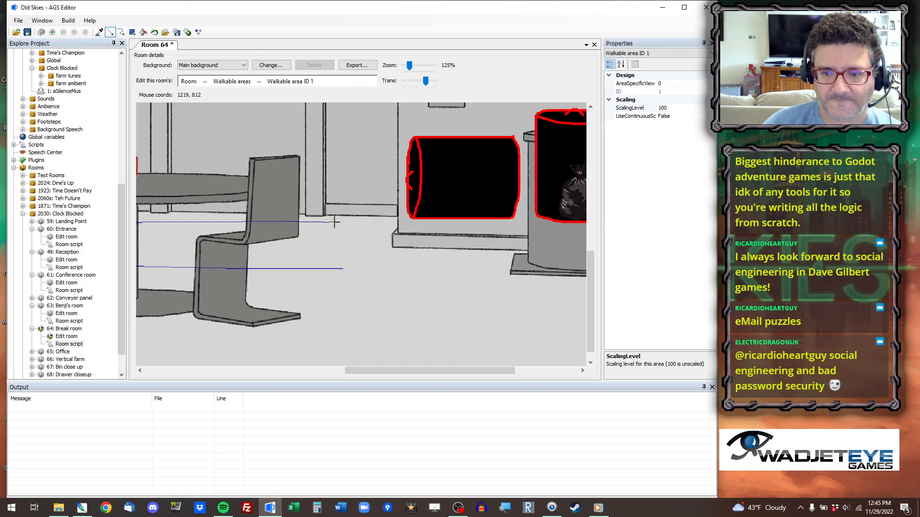
{"action": "left_click", "coordinate": [362, 223]}
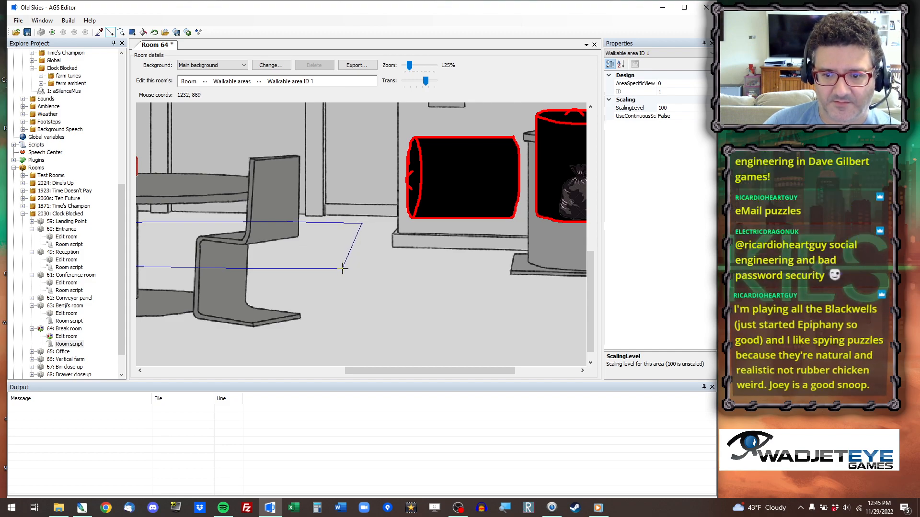
{"action": "left_click", "coordinate": [342, 269]}
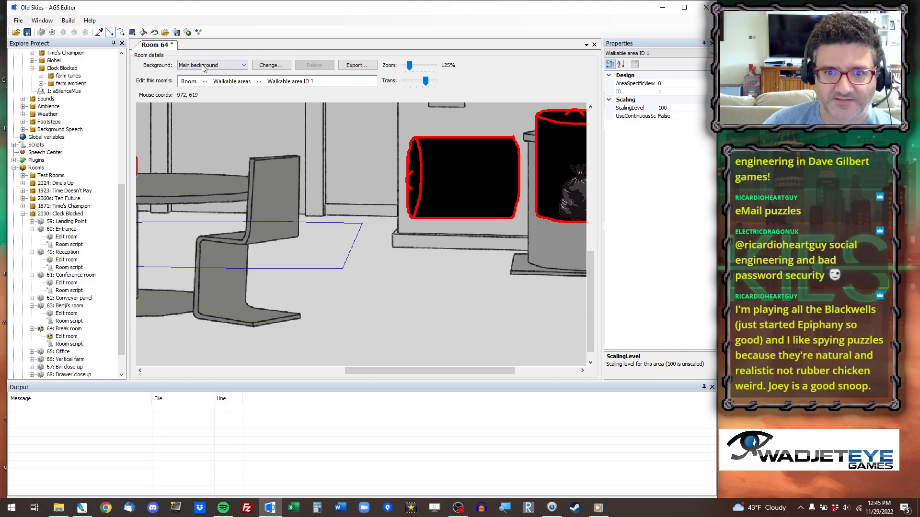
{"action": "left_click", "coordinate": [143, 32]}
{"action": "left_click", "coordinate": [328, 245]}
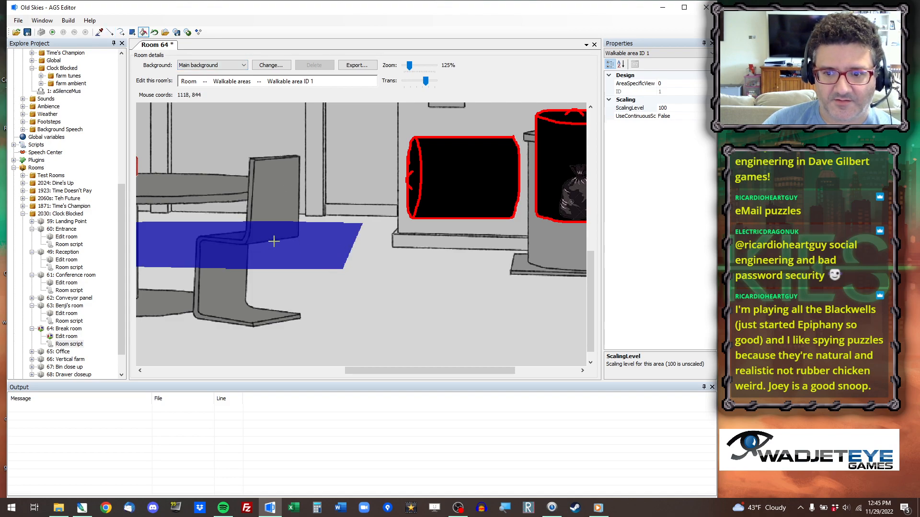
Outline an extension of walkable area 1 from its front edge around the right-hand chair, across the foreground and back in front of the bin unit.
{"action": "left_click", "coordinate": [110, 32]}
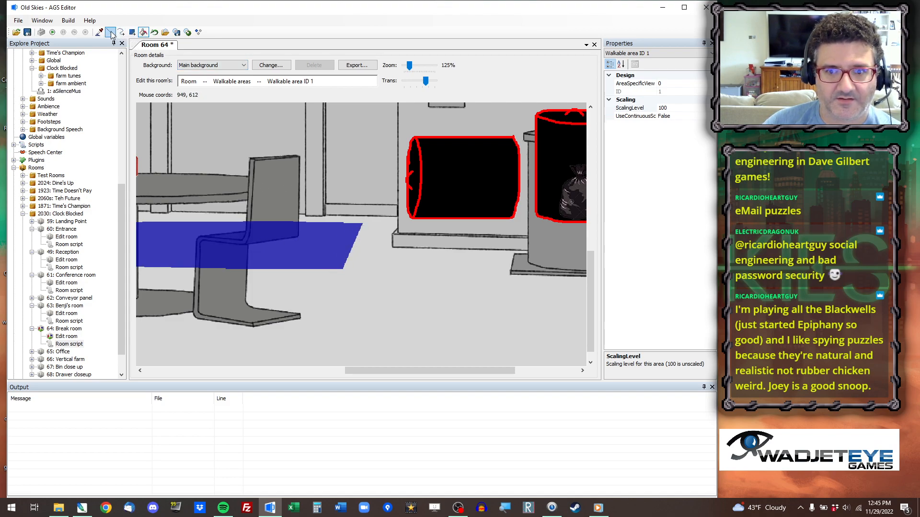
{"action": "mouse_move", "coordinate": [344, 256]}
{"action": "left_mouse_down"}
{"action": "mouse_move", "coordinate": [488, 266]}
{"action": "mouse_move", "coordinate": [308, 240]}
{"action": "mouse_move", "coordinate": [339, 243]}
{"action": "mouse_move", "coordinate": [346, 264]}
{"action": "mouse_move", "coordinate": [332, 277]}
{"action": "mouse_move", "coordinate": [327, 270]}
{"action": "left_mouse_up"}
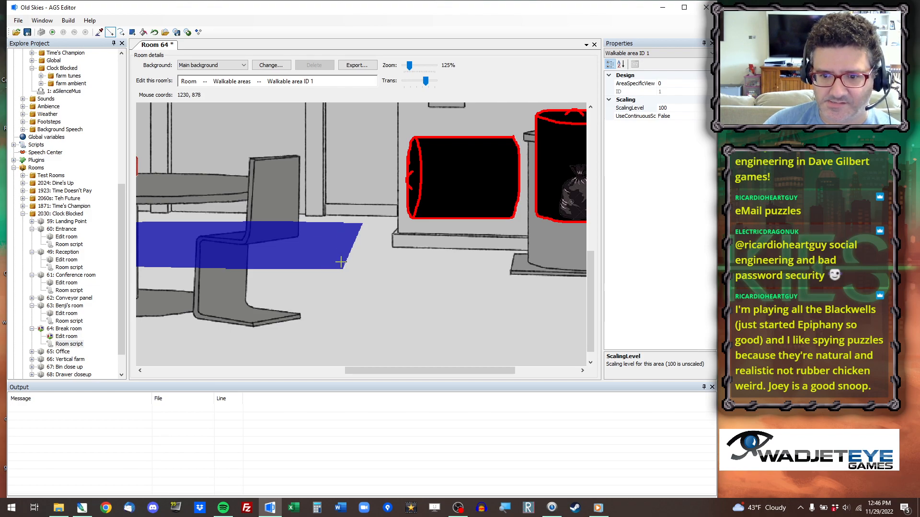
{"action": "scroll", "coordinate": [425, 331], "scroll_direction": "down", "scroll_amount": 2, "text": "ctrl"}
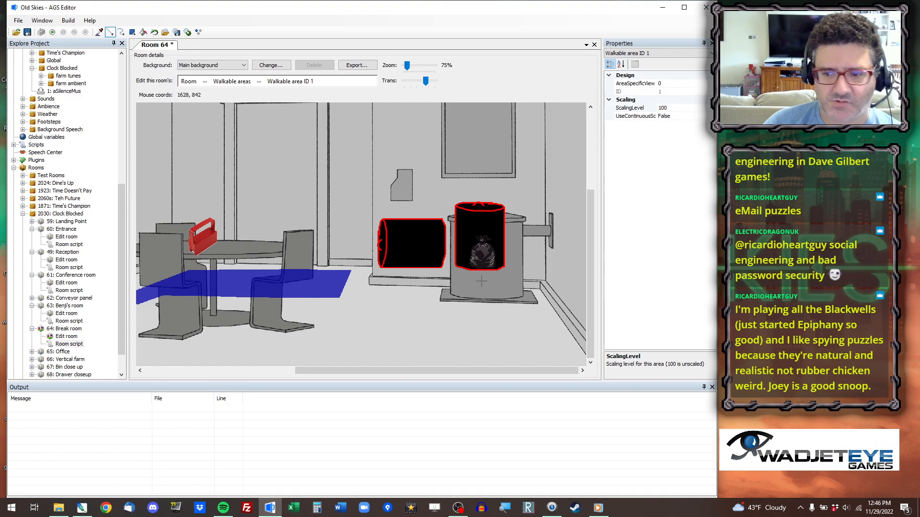
{"action": "left_click", "coordinate": [336, 291]}
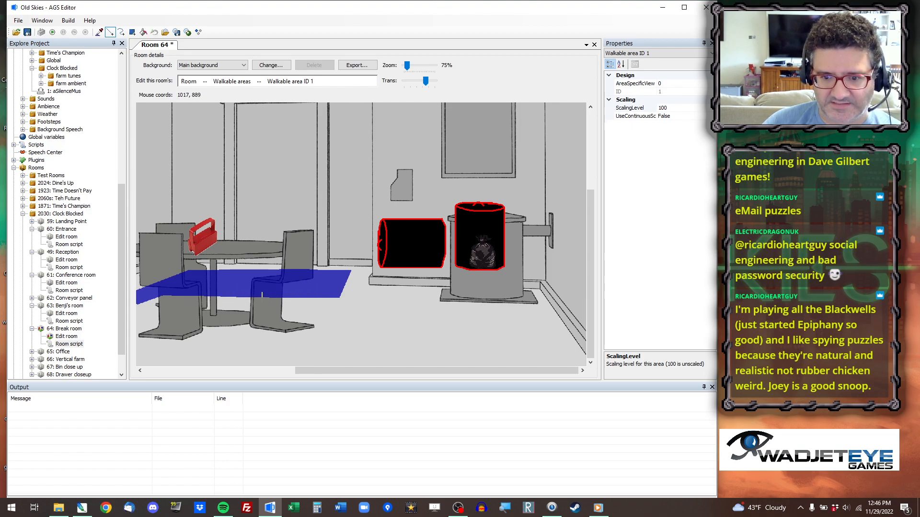
{"action": "left_click", "coordinate": [298, 294]}
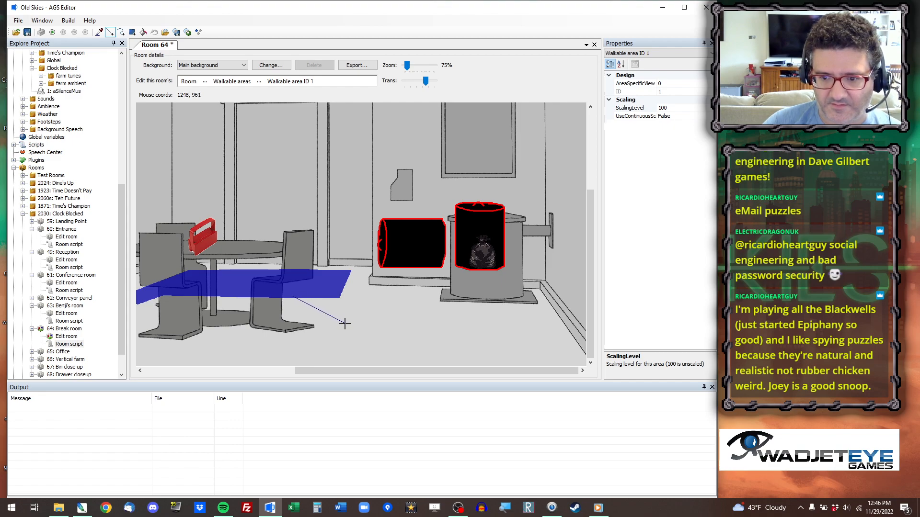
{"action": "left_click", "coordinate": [350, 325]}
{"action": "left_click", "coordinate": [350, 341]}
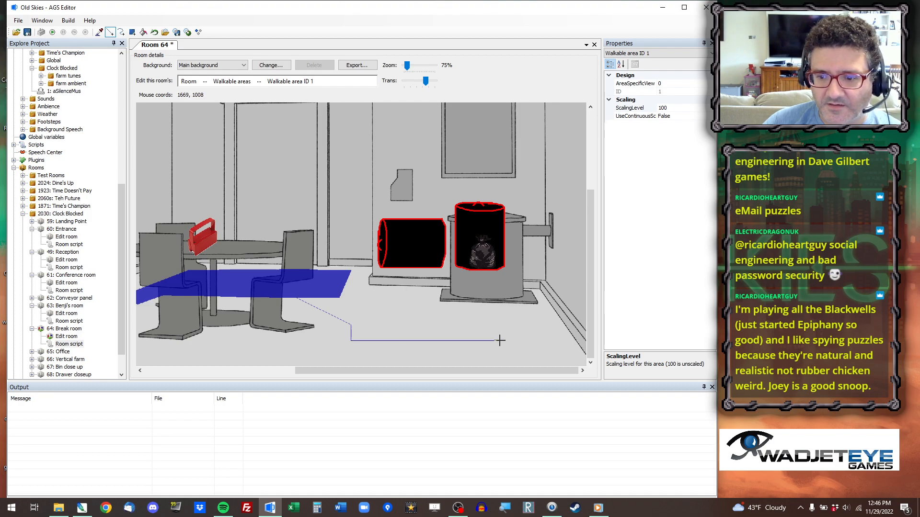
{"action": "left_click", "coordinate": [559, 342]}
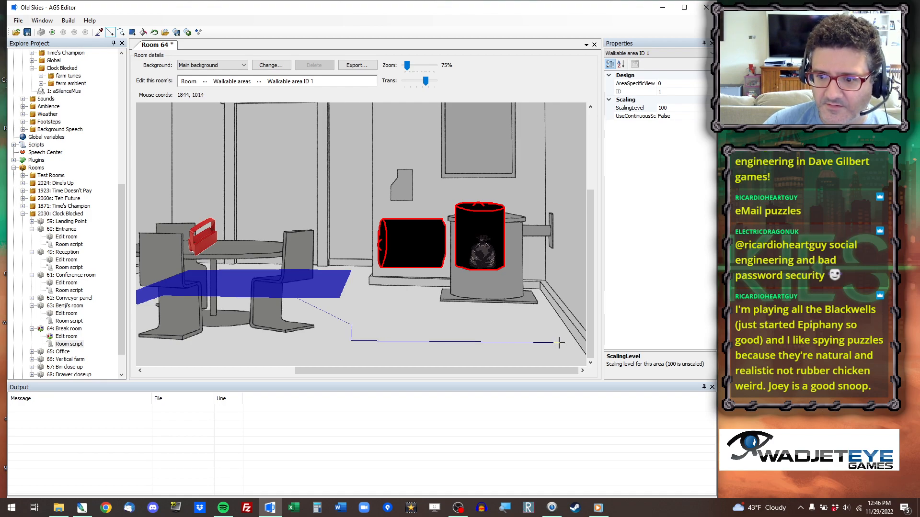
{"action": "left_click", "coordinate": [538, 314]}
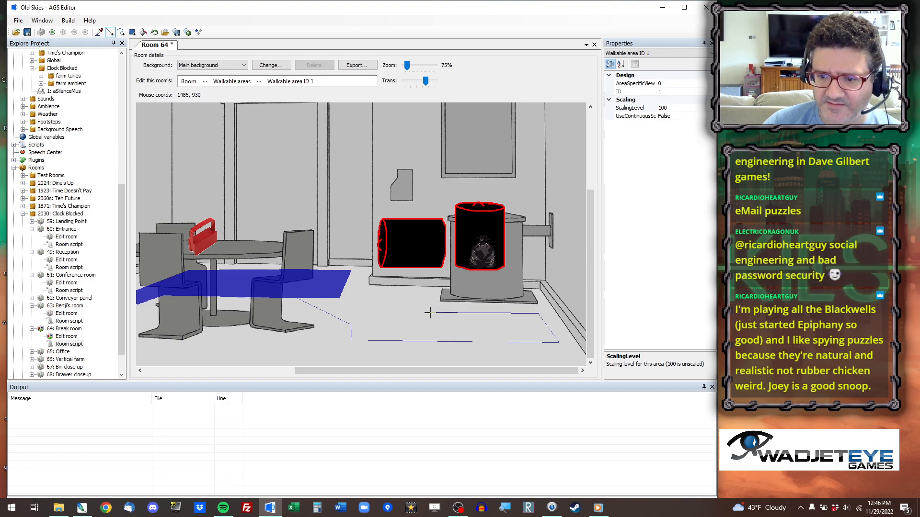
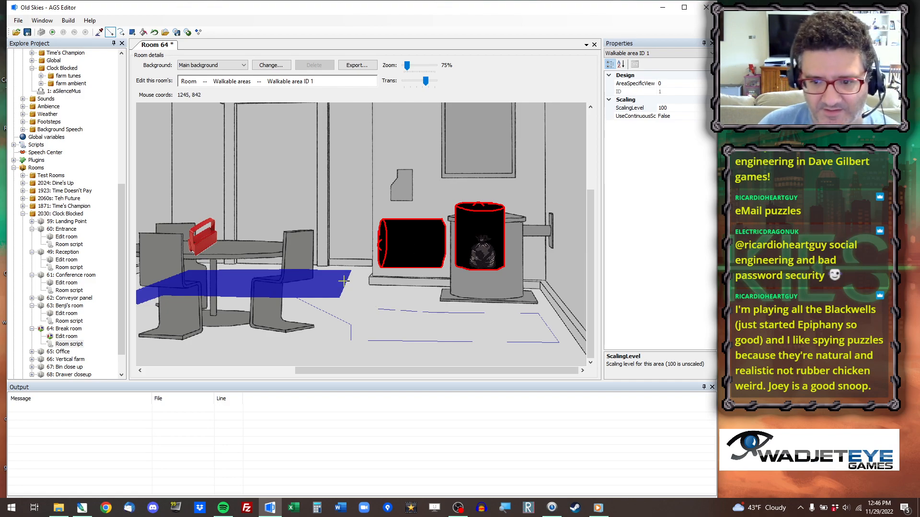
Draw a diagonal boundary line from the walkable area's right edge near the door to the upper floor outline.
{"action": "scroll", "coordinate": [402, 312], "scroll_direction": "up", "scroll_amount": 1, "text": "ctrl"}
{"action": "scroll", "coordinate": [408, 312], "scroll_direction": "up", "scroll_amount": 3, "text": "ctrl"}
{"action": "left_click_drag", "start_coordinate": [588, 144], "coordinate": [615, 330]}
{"action": "left_click_drag", "start_coordinate": [331, 370], "coordinate": [403, 368]}
{"action": "scroll", "coordinate": [422, 297], "scroll_direction": "down", "scroll_amount": 1, "text": "ctrl"}
{"action": "scroll", "coordinate": [426, 273], "scroll_direction": "down", "scroll_amount": 1, "text": "ctrl"}
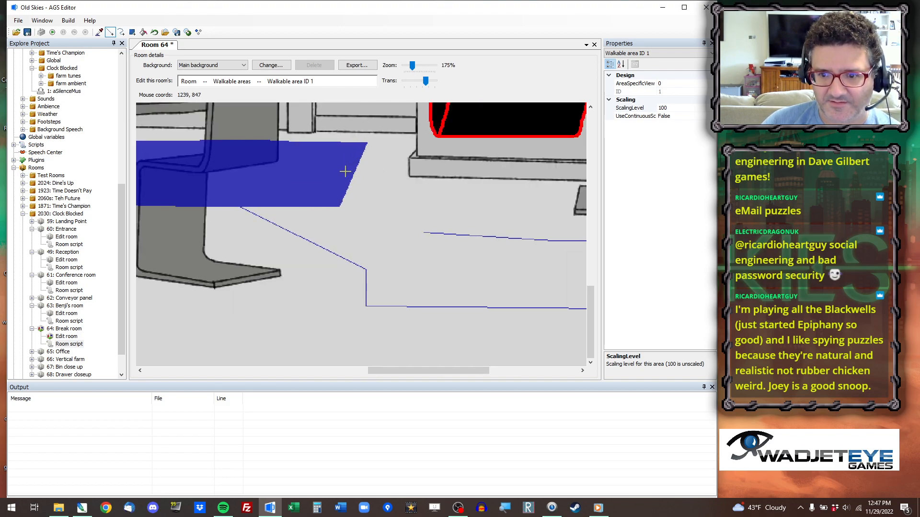
{"action": "left_click_drag", "start_coordinate": [348, 163], "coordinate": [433, 233]}
{"action": "left_click", "coordinate": [438, 232]}
Try to fill the outlined floor area with walkable area 1 and undo the fill.
{"action": "left_click", "coordinate": [143, 32]}
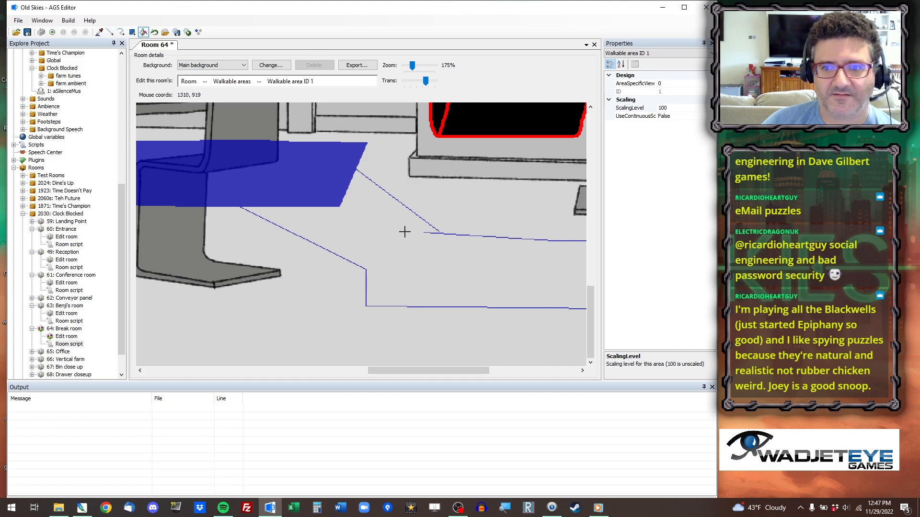
{"action": "left_click", "coordinate": [404, 232]}
{"action": "key", "text": "ctrl+z"}
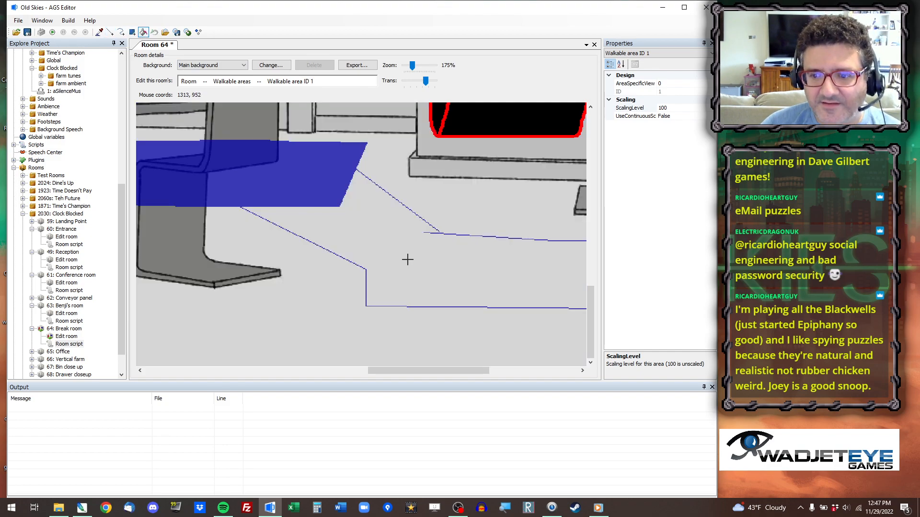
Add a walkable rectangle between the upper and lower outlines below the barrels, and fill the enclosed floor to its right.
{"action": "scroll", "coordinate": [498, 239], "scroll_direction": "up", "scroll_amount": 10}
{"action": "left_click_drag", "start_coordinate": [592, 192], "coordinate": [603, 351]}
{"action": "left_click_drag", "start_coordinate": [387, 370], "coordinate": [577, 372]}
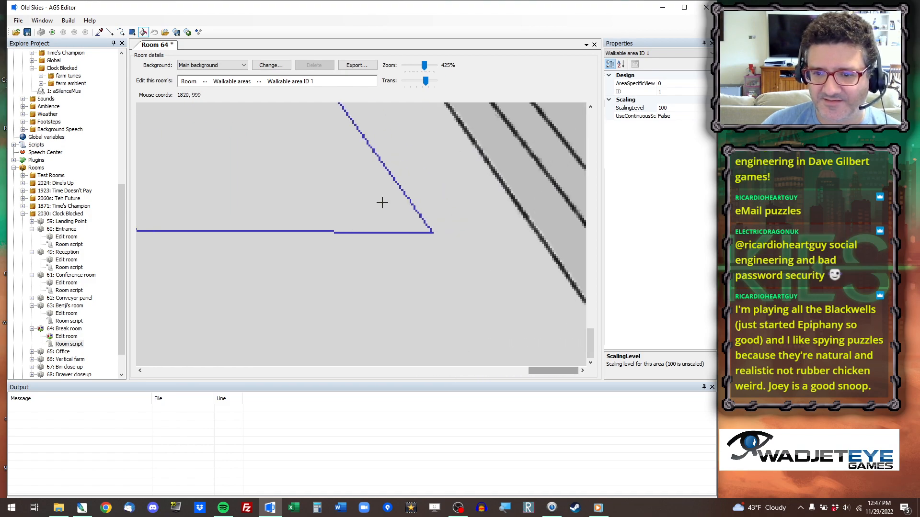
{"action": "scroll", "coordinate": [378, 210], "scroll_direction": "down", "scroll_amount": 6}
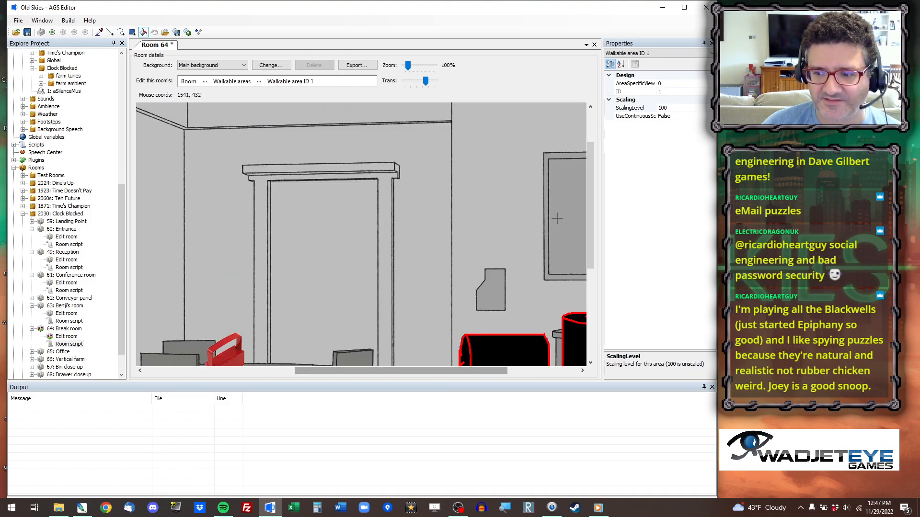
{"action": "left_click_drag", "start_coordinate": [588, 196], "coordinate": [588, 276]}
{"action": "left_click", "coordinate": [133, 32]}
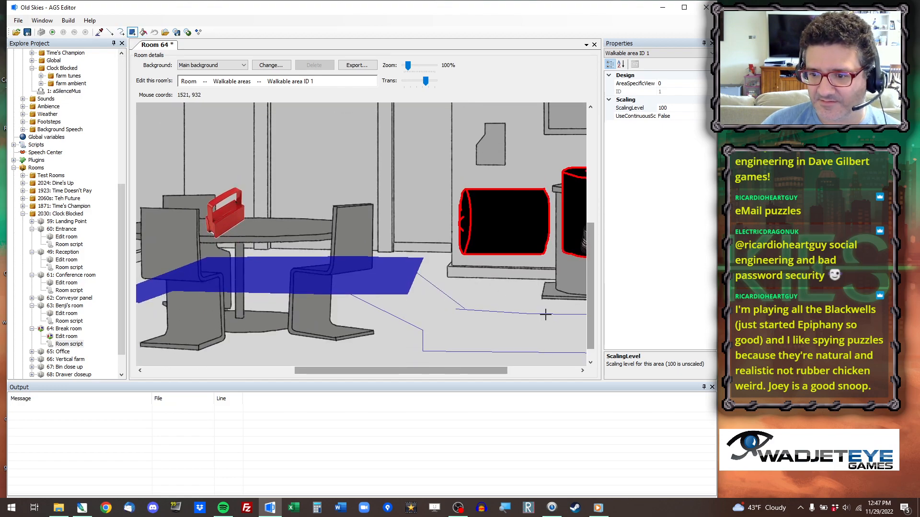
{"action": "left_click_drag", "start_coordinate": [544, 313], "coordinate": [521, 353]}
{"action": "left_click", "coordinate": [144, 32]}
{"action": "left_click", "coordinate": [556, 327]}
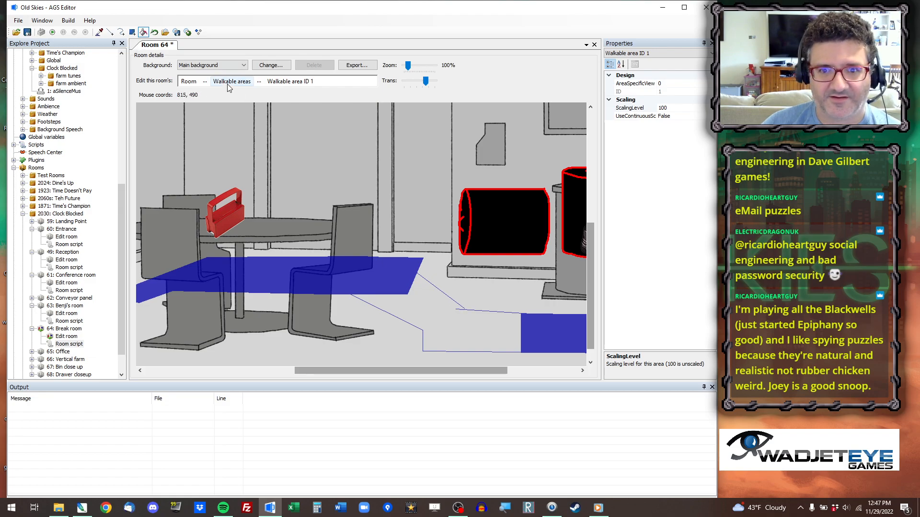
Close the gap where the diagonal boundary meets the upper floor outline with a short line crossing it.
{"action": "scroll", "coordinate": [453, 328], "scroll_direction": "up", "scroll_amount": 8}
{"action": "left_click_drag", "start_coordinate": [593, 132], "coordinate": [627, 331]}
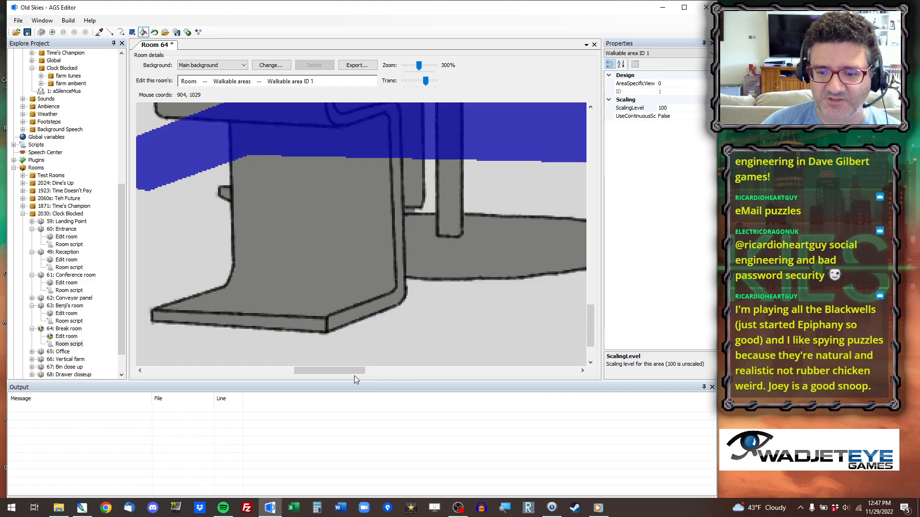
{"action": "left_click_drag", "start_coordinate": [355, 373], "coordinate": [482, 371]}
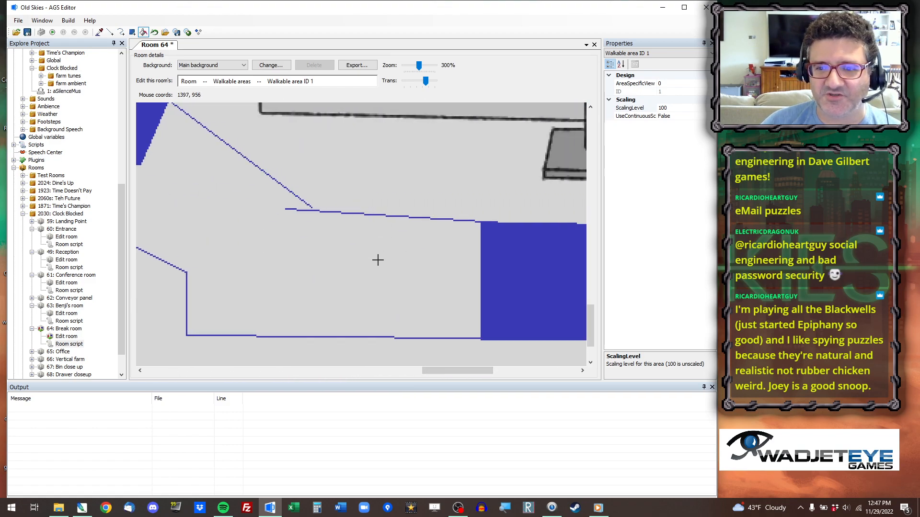
{"action": "scroll", "coordinate": [376, 260], "scroll_direction": "up", "scroll_amount": 1}
{"action": "scroll", "coordinate": [469, 302], "scroll_direction": "up", "scroll_amount": 1}
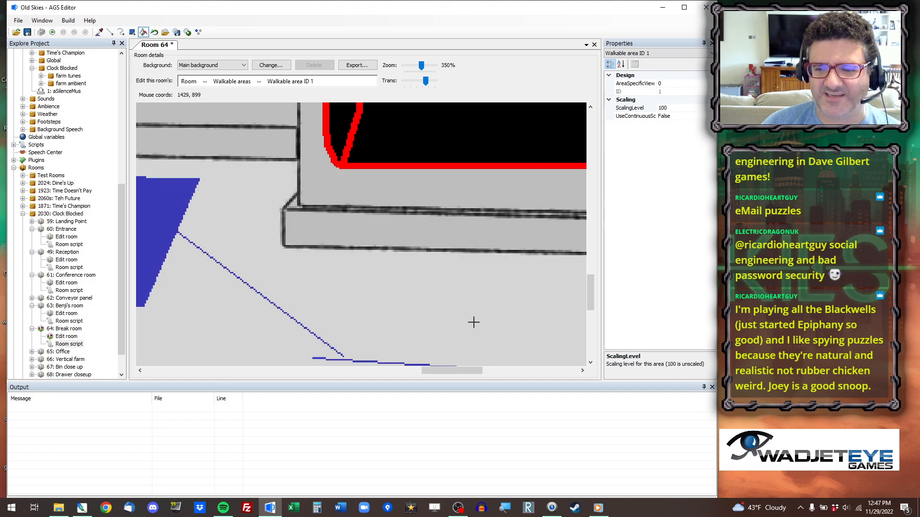
{"action": "scroll", "coordinate": [473, 322], "scroll_direction": "up", "scroll_amount": 1}
{"action": "left_click_drag", "start_coordinate": [591, 278], "coordinate": [591, 313]}
{"action": "left_click", "coordinate": [111, 32]}
{"action": "left_click_drag", "start_coordinate": [353, 192], "coordinate": [404, 218]}
Fill the remaining outlined floor so it joins the table area and the right-hand section as walkable area 1.
{"action": "left_click", "coordinate": [142, 32]}
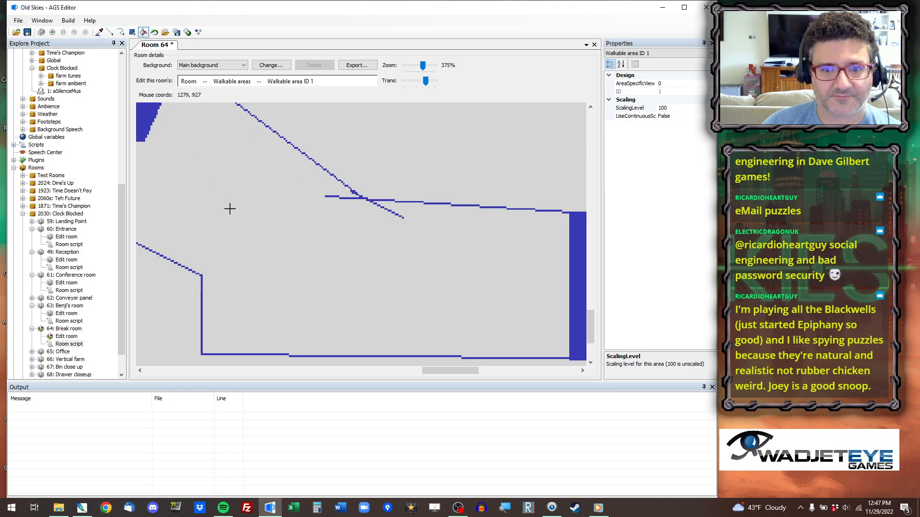
{"action": "left_click", "coordinate": [229, 208]}
{"action": "scroll", "coordinate": [415, 209], "scroll_direction": "down", "scroll_amount": 12}
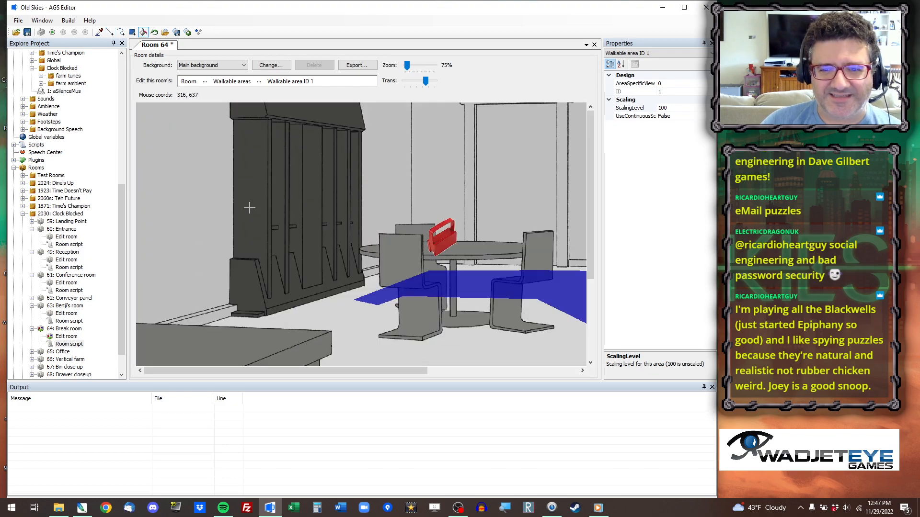
Extend the walkable area's left tip toward the lockers with an outlined corner and fill it.
{"action": "left_click_drag", "start_coordinate": [386, 373], "coordinate": [496, 370]}
{"action": "scroll", "coordinate": [532, 336], "scroll_direction": "up", "scroll_amount": 1}
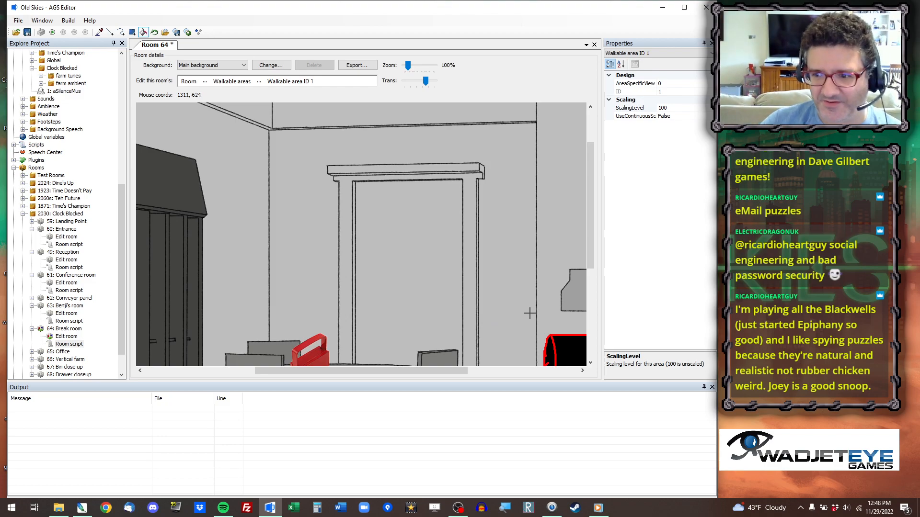
{"action": "left_click_drag", "start_coordinate": [590, 188], "coordinate": [594, 316]}
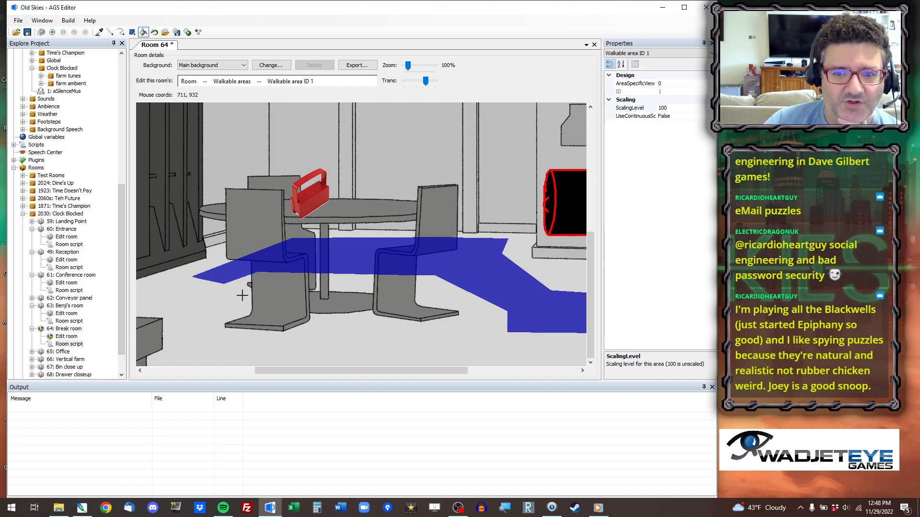
{"action": "left_click", "coordinate": [111, 32]}
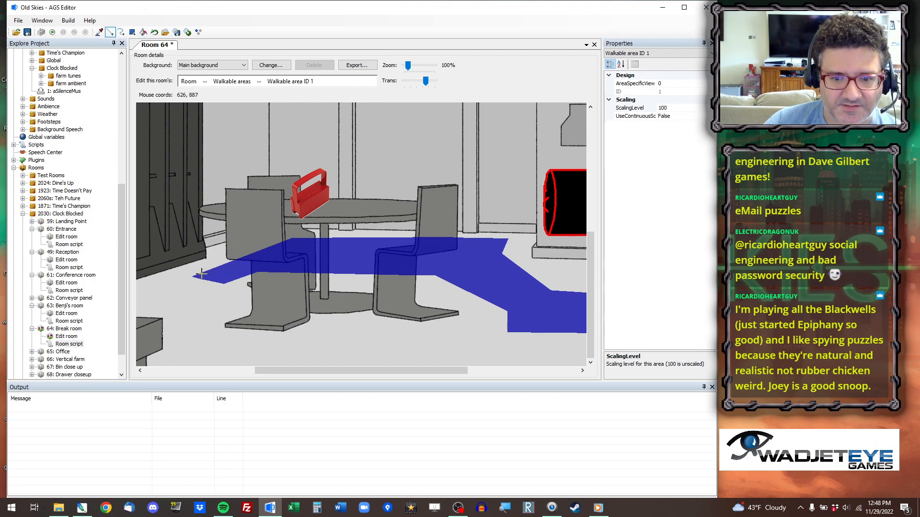
{"action": "left_click", "coordinate": [177, 283]}
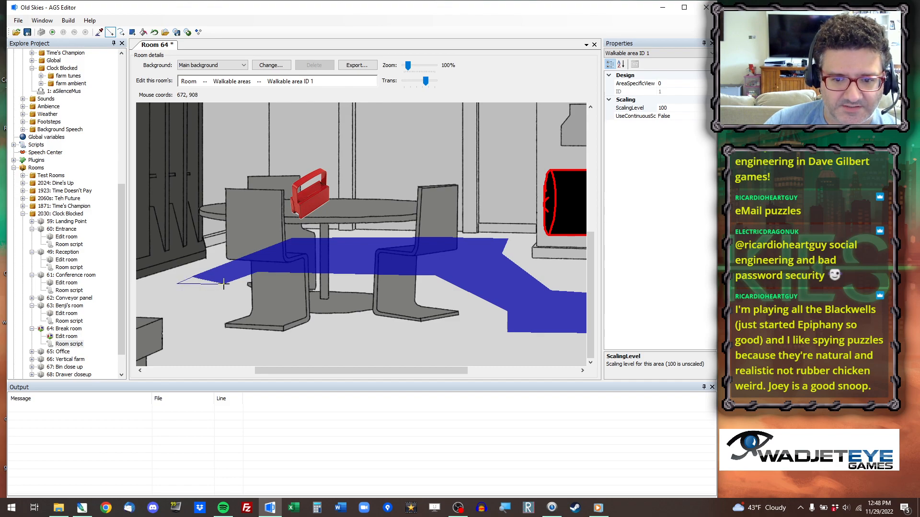
{"action": "left_click", "coordinate": [144, 32]}
{"action": "left_click", "coordinate": [192, 282]}
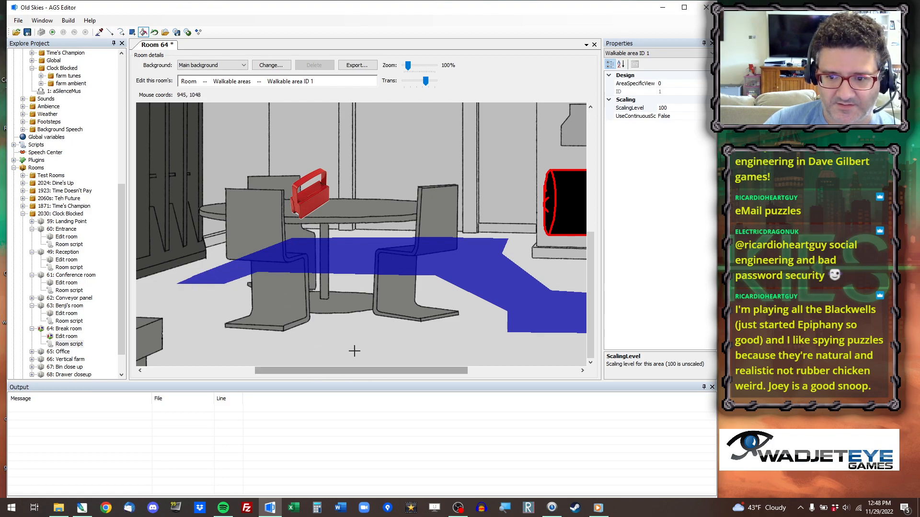
Trim the protruding corner near the door from the walkable area along a diagonal cut.
{"action": "left_click_drag", "start_coordinate": [418, 374], "coordinate": [528, 373]}
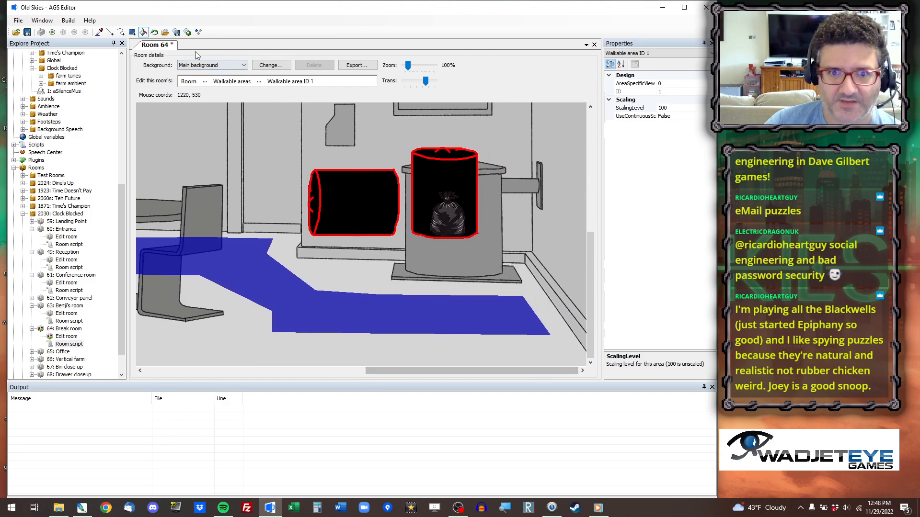
{"action": "left_click", "coordinate": [110, 32]}
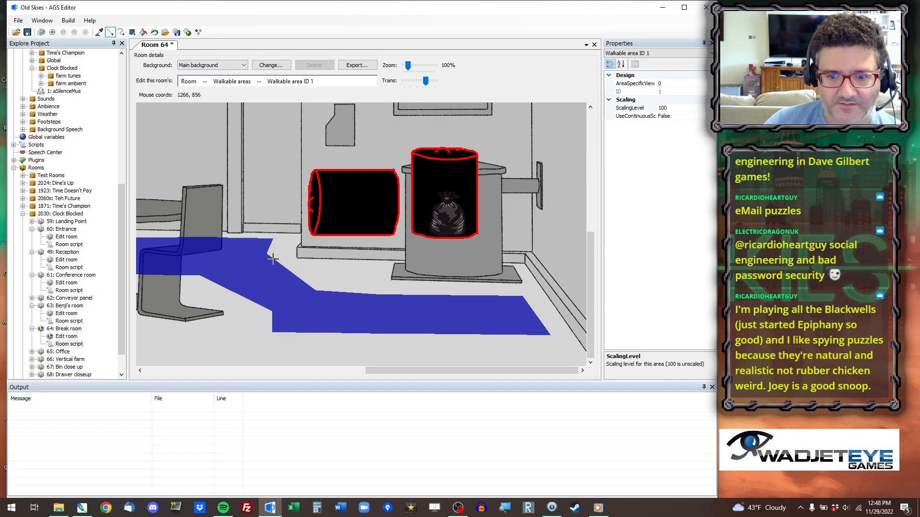
{"action": "mouse_move", "coordinate": [276, 259]}
{"action": "right_mouse_down"}
{"action": "mouse_move", "coordinate": [217, 222]}
{"action": "mouse_move", "coordinate": [242, 204]}
{"action": "right_mouse_up"}
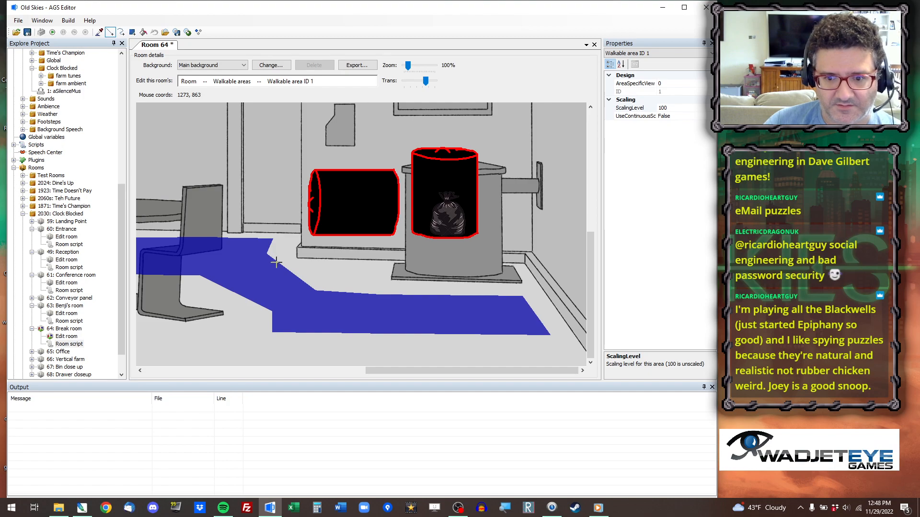
{"action": "right_click_drag", "start_coordinate": [278, 263], "coordinate": [215, 220]}
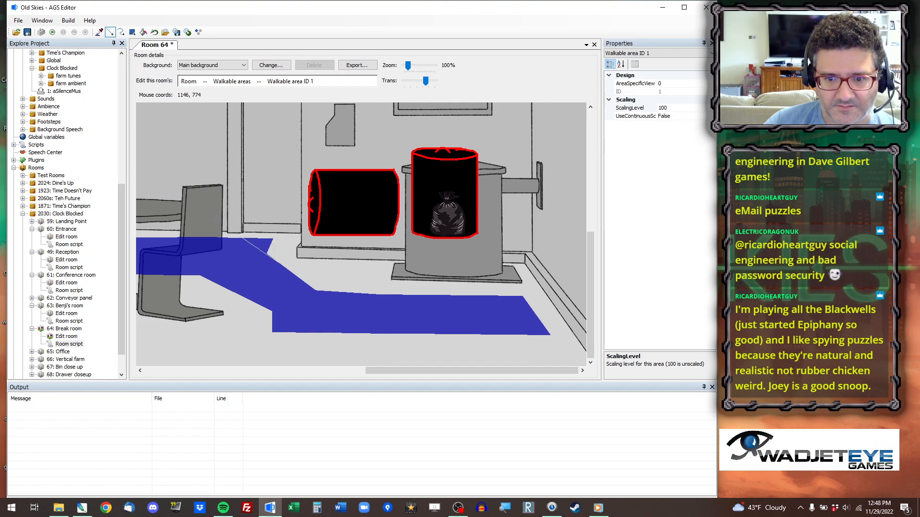
{"action": "left_click", "coordinate": [143, 32]}
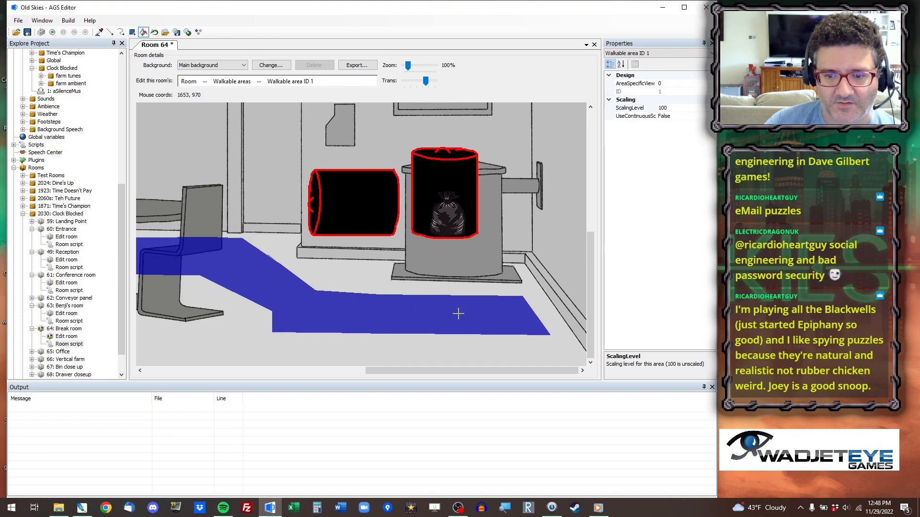
Extend the walkable area's upper edge toward the horizontal and upright barrels with overlapping filled rectangles.
{"action": "mouse_move", "coordinate": [421, 370]}
{"action": "left_mouse_down"}
{"action": "mouse_move", "coordinate": [392, 376]}
{"action": "mouse_move", "coordinate": [422, 376]}
{"action": "left_mouse_up"}
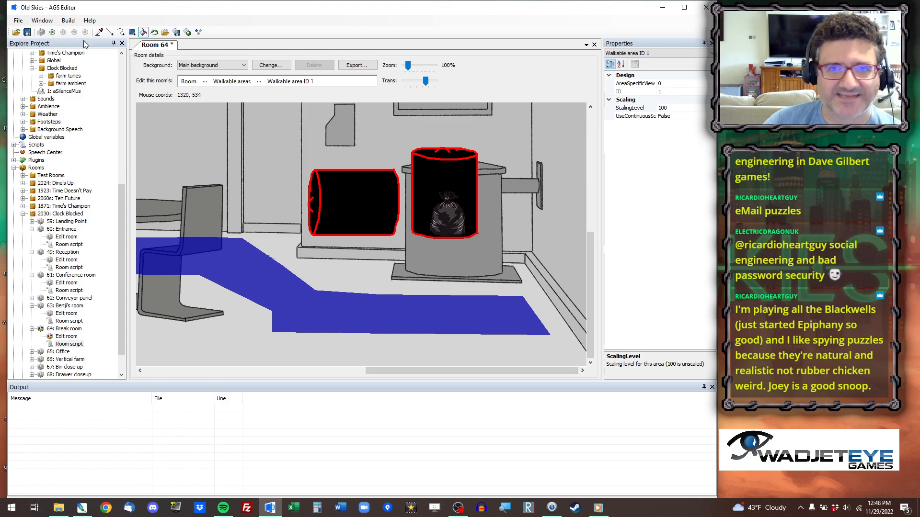
{"action": "left_click", "coordinate": [132, 32]}
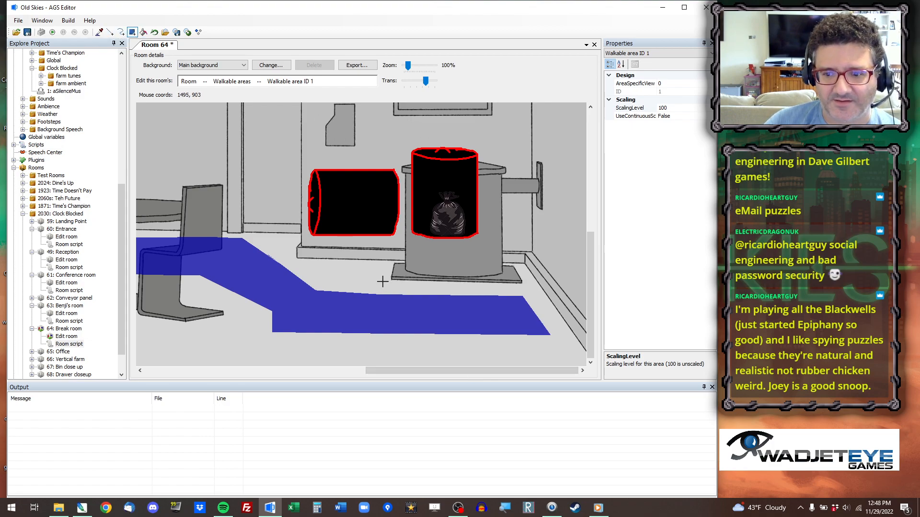
{"action": "left_click_drag", "start_coordinate": [517, 287], "coordinate": [284, 315]}
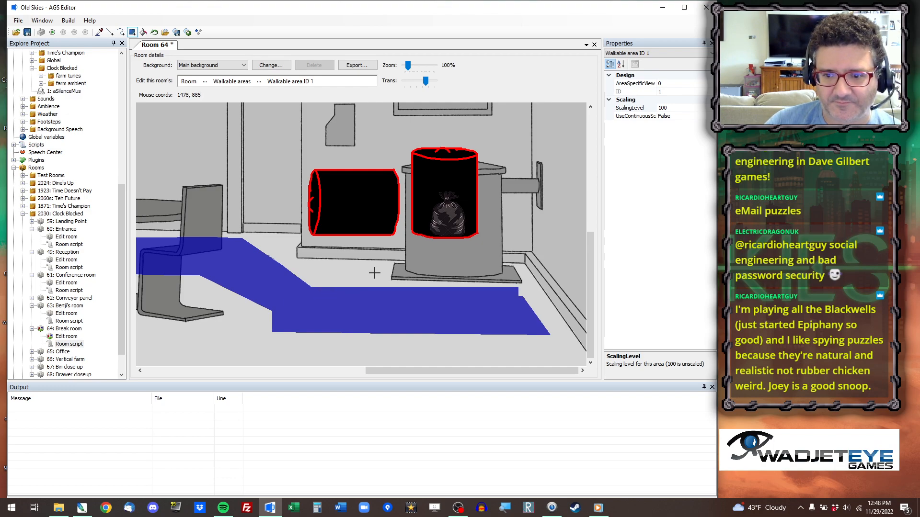
{"action": "left_click_drag", "start_coordinate": [374, 273], "coordinate": [289, 297]}
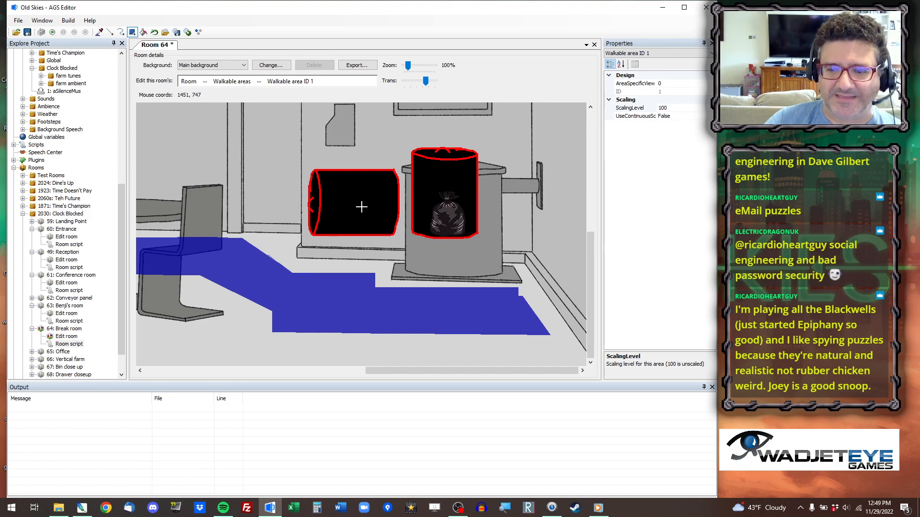
{"action": "left_click_drag", "start_coordinate": [381, 273], "coordinate": [344, 300]}
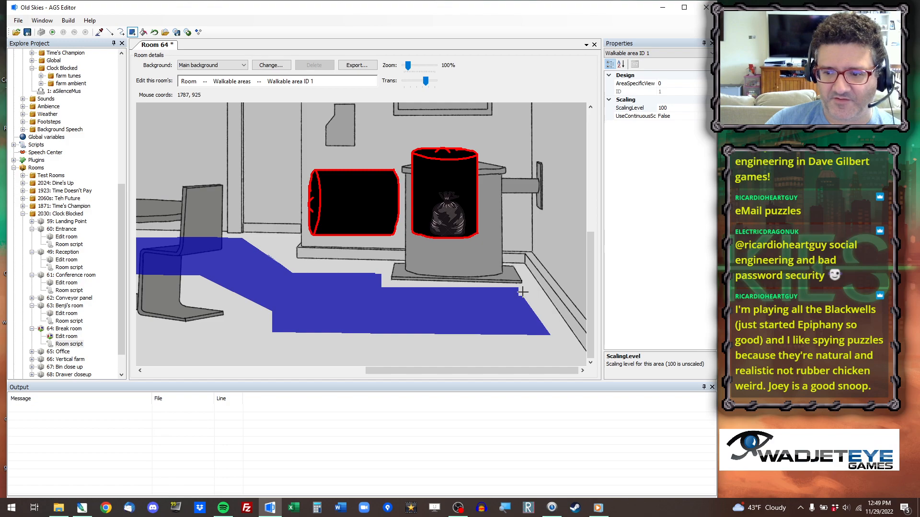
Erase the slanted right end of the walkable area back to a straight vertical edge.
{"action": "right_click_drag", "start_coordinate": [520, 289], "coordinate": [576, 368]}
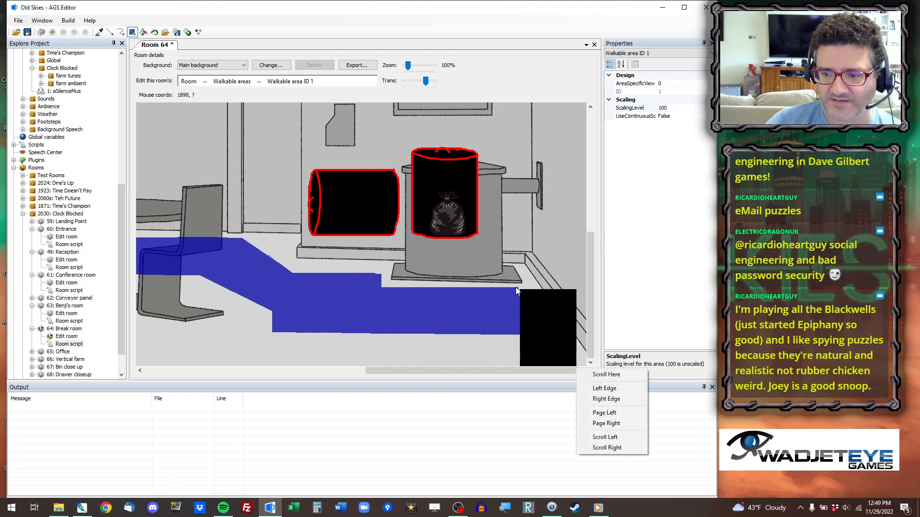
{"action": "left_click", "coordinate": [593, 230]}
{"action": "mouse_move", "coordinate": [519, 288]}
{"action": "right_mouse_down"}
{"action": "mouse_move", "coordinate": [558, 359]}
{"action": "mouse_move", "coordinate": [529, 344]}
{"action": "right_mouse_up"}
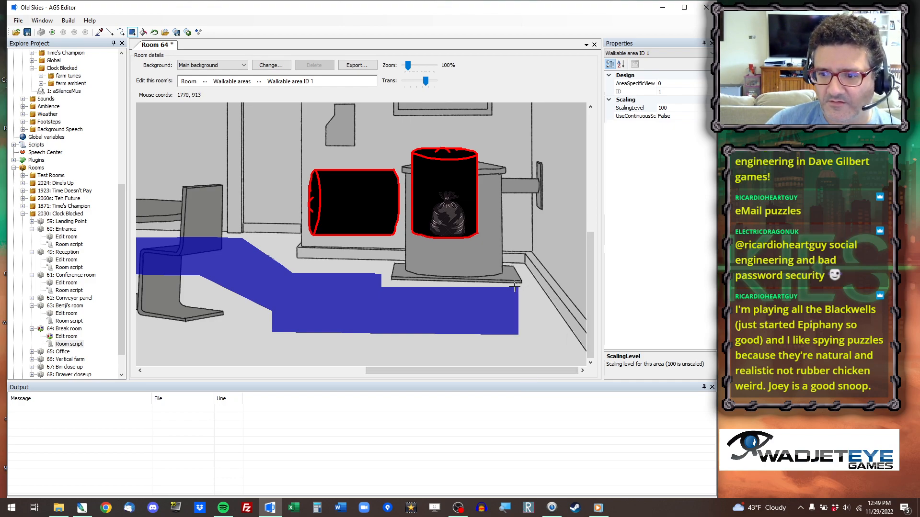
{"action": "left_click_drag", "start_coordinate": [515, 287], "coordinate": [530, 298]}
{"action": "key", "text": "ctrl+z"}
Outline a wider slanted right end for the walkable area beside the wall and fill it.
{"action": "left_click", "coordinate": [111, 33]}
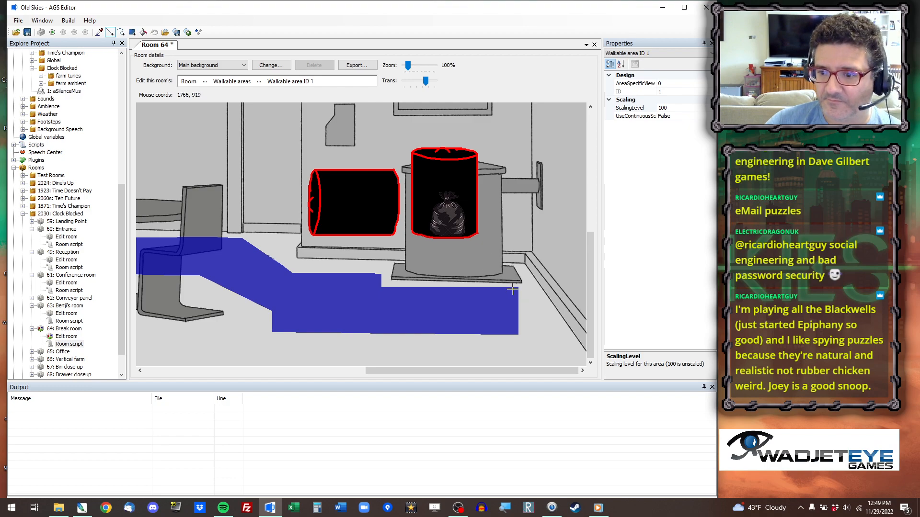
{"action": "left_click_drag", "start_coordinate": [527, 287], "coordinate": [494, 334]}
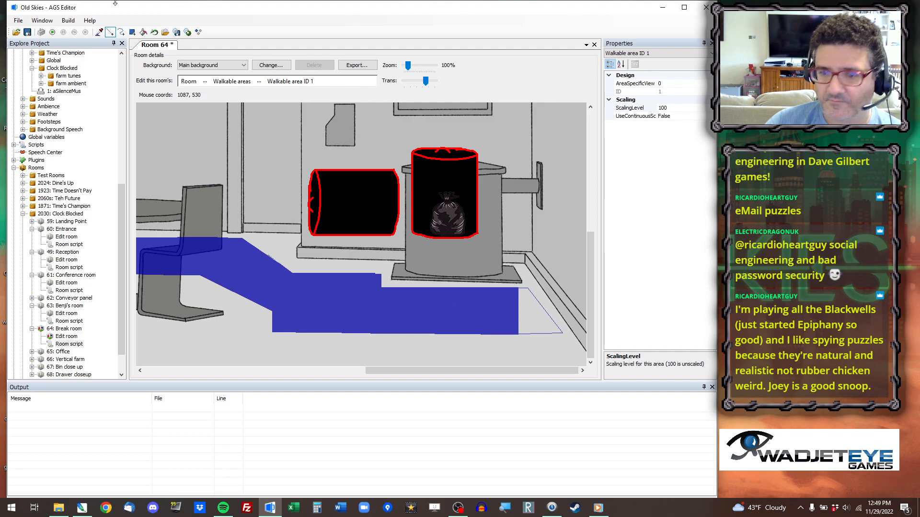
{"action": "left_click", "coordinate": [143, 31]}
{"action": "left_click", "coordinate": [527, 314]}
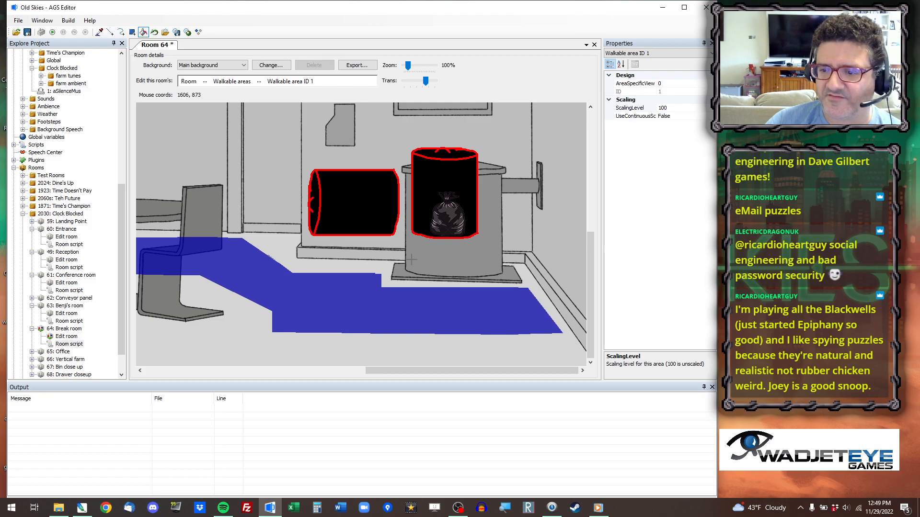
View the whole break room and switch from editing its walkable areas to its objects.
{"action": "scroll", "coordinate": [369, 234], "scroll_direction": "down", "scroll_amount": 3}
{"action": "scroll", "coordinate": [277, 226], "scroll_direction": "up", "scroll_amount": 3}
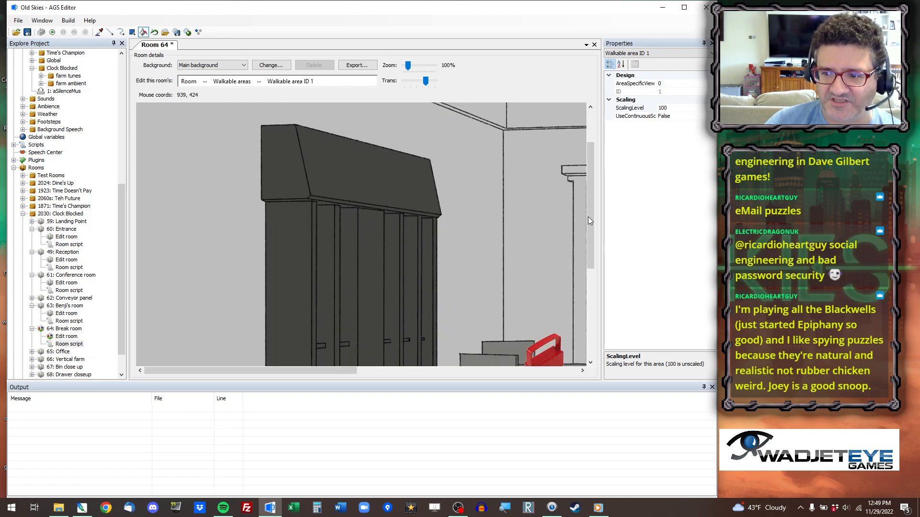
{"action": "scroll", "coordinate": [486, 247], "scroll_direction": "down", "scroll_amount": 3}
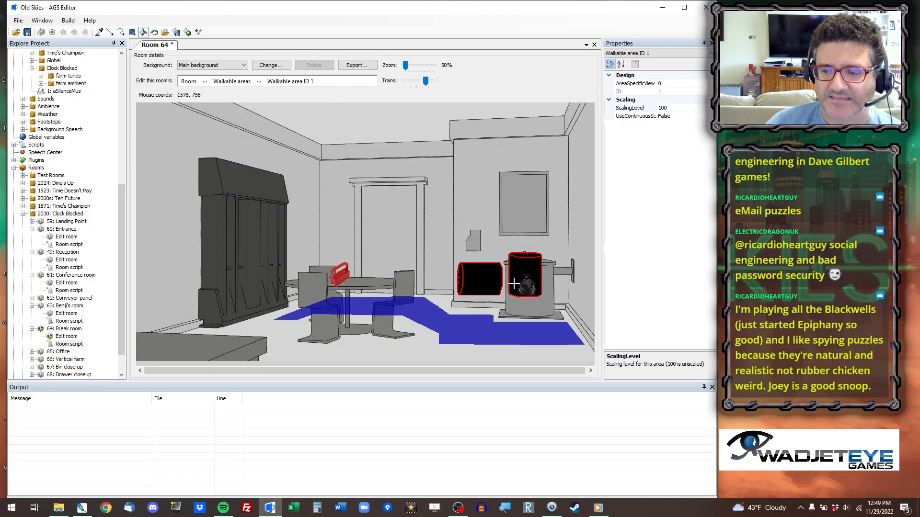
{"action": "left_click", "coordinate": [232, 82]}
{"action": "left_click", "coordinate": [225, 120]}
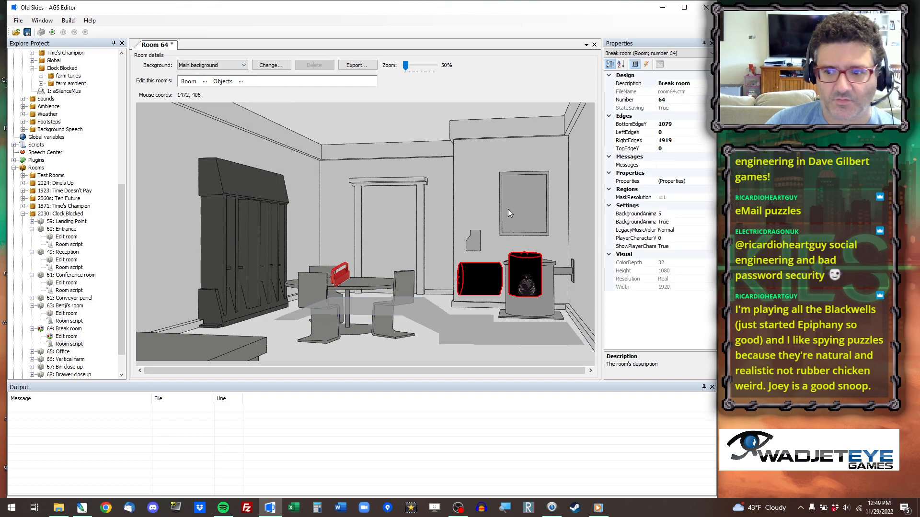
Move the trash, the upright bin and the fallen bin lower onto the floor by the wall, and save the room.
{"action": "left_click", "coordinate": [526, 271]}
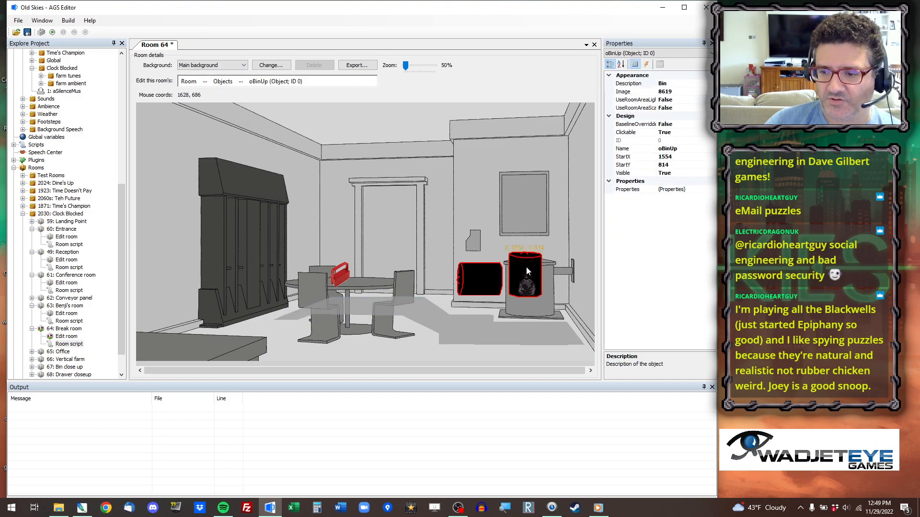
{"action": "left_click_drag", "start_coordinate": [526, 271], "coordinate": [540, 310]}
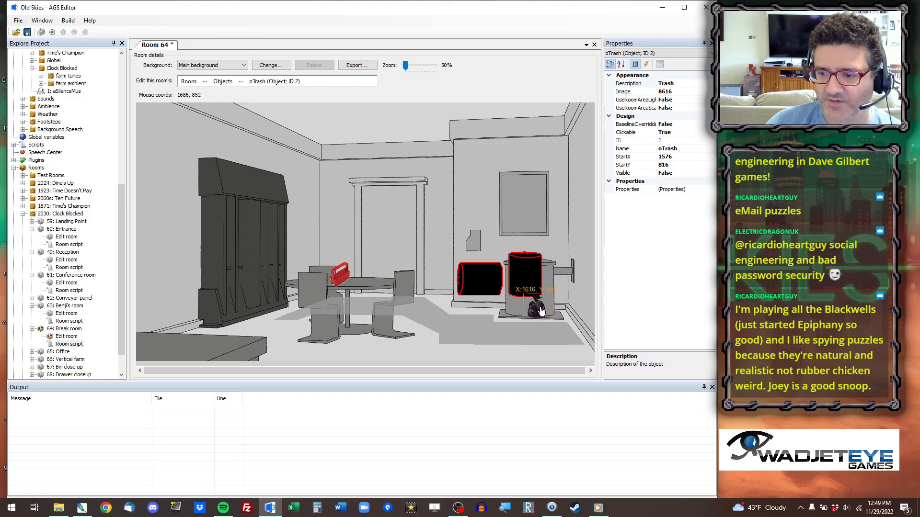
{"action": "left_click_drag", "start_coordinate": [522, 260], "coordinate": [483, 300]}
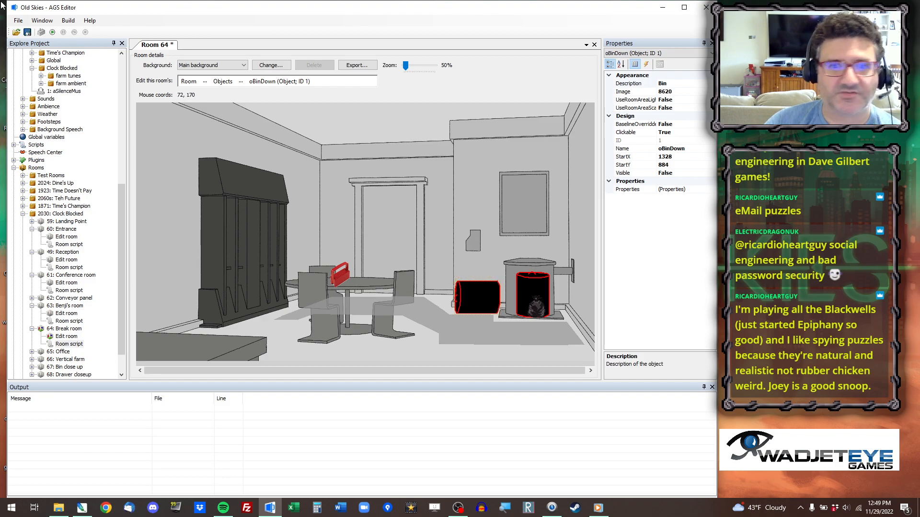
{"action": "key", "text": "ctrl+s"}
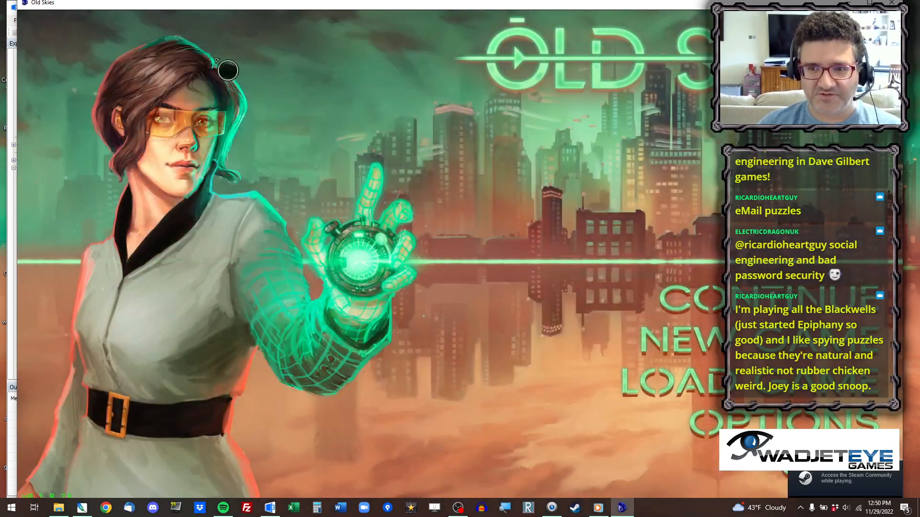
Test the game by jumping to room 64, look over the break room, and close the game.
{"action": "mouse_move", "coordinate": [270, 7]}
{"action": "left_mouse_down"}
{"action": "mouse_move", "coordinate": [269, 290]}
{"action": "mouse_move", "coordinate": [262, 15]}
{"action": "left_mouse_up"}
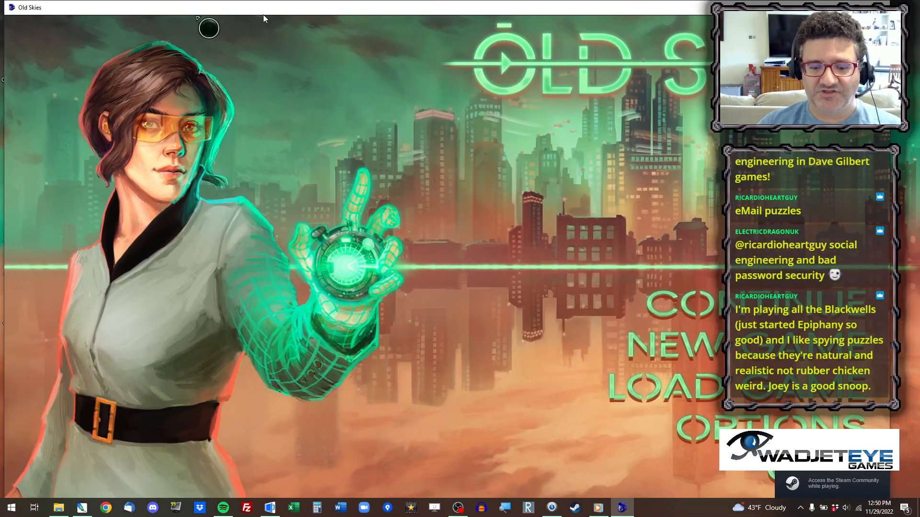
{"action": "type", "text": "64"}
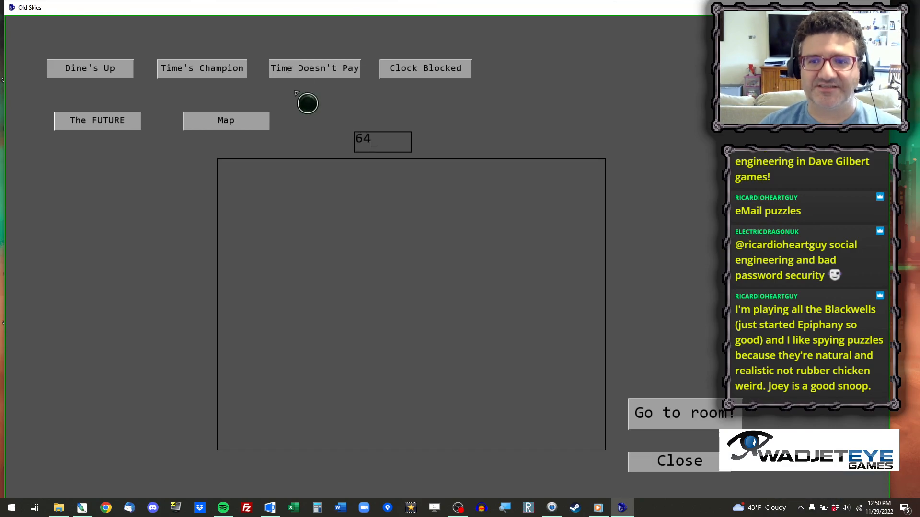
{"action": "key", "text": "Return"}
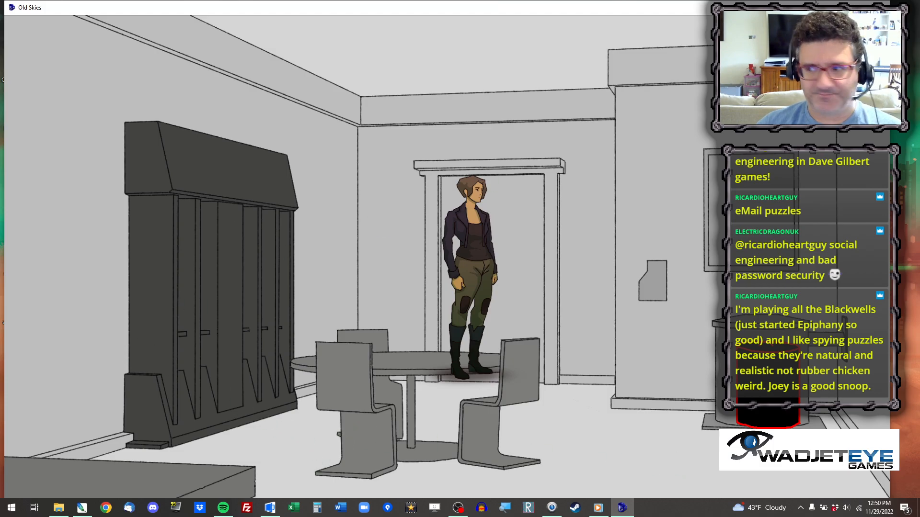
{"action": "left_click", "coordinate": [882, 5]}
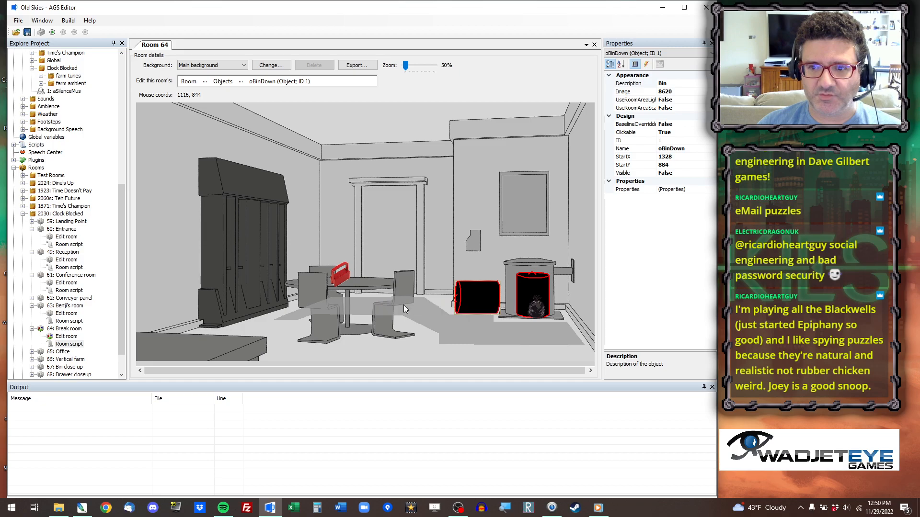
In the break room script, replace the coordinates in cFiat.placeAt with the pasted pair starting at x 1026.
{"action": "double_click", "coordinate": [69, 344]}
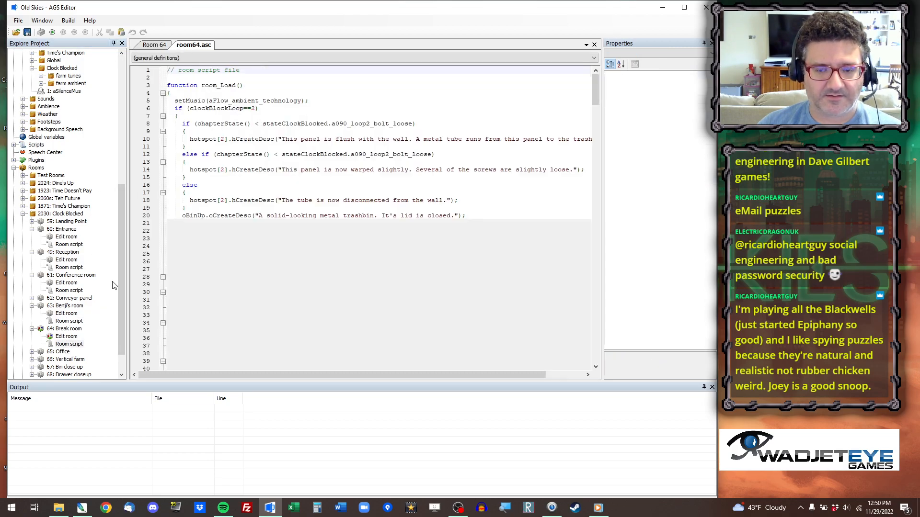
{"action": "scroll", "coordinate": [305, 183], "scroll_direction": "down", "scroll_amount": 15}
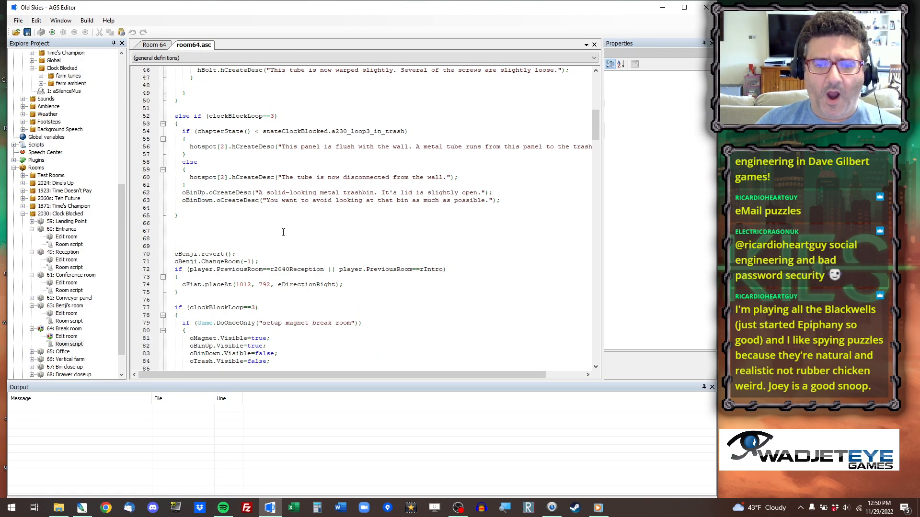
{"action": "double_click", "coordinate": [244, 285]}
{"action": "type", "text": "1026, 824"}
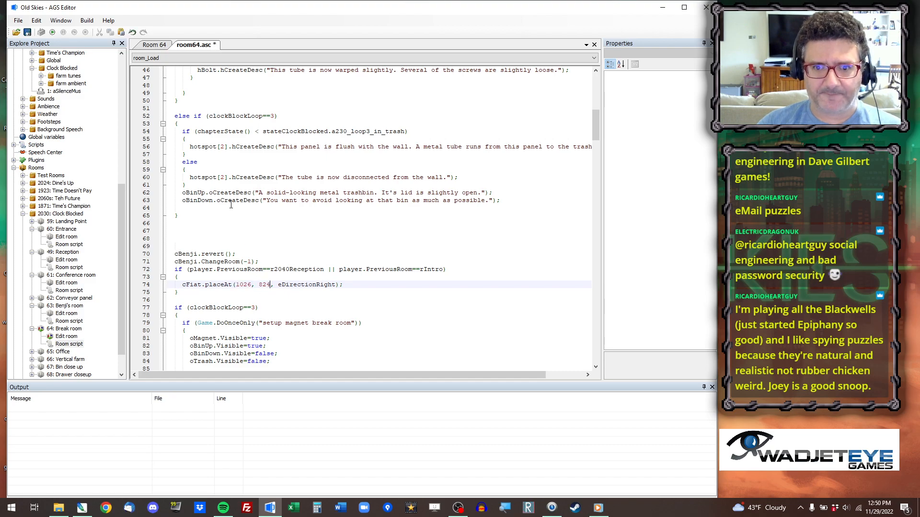
Place a new object in the break room's doorway and open the sprite selection for its image.
{"action": "left_click", "coordinate": [165, 44]}
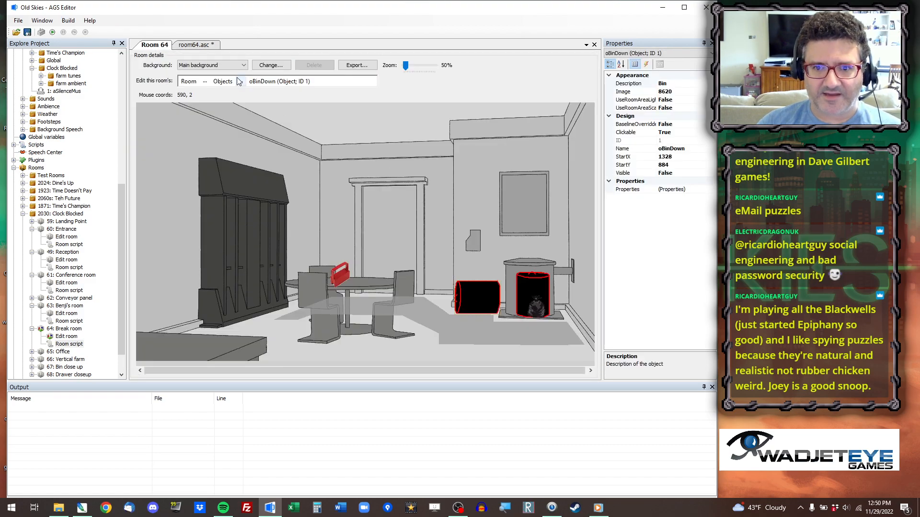
{"action": "right_click", "coordinate": [381, 258]}
{"action": "left_click", "coordinate": [406, 266]}
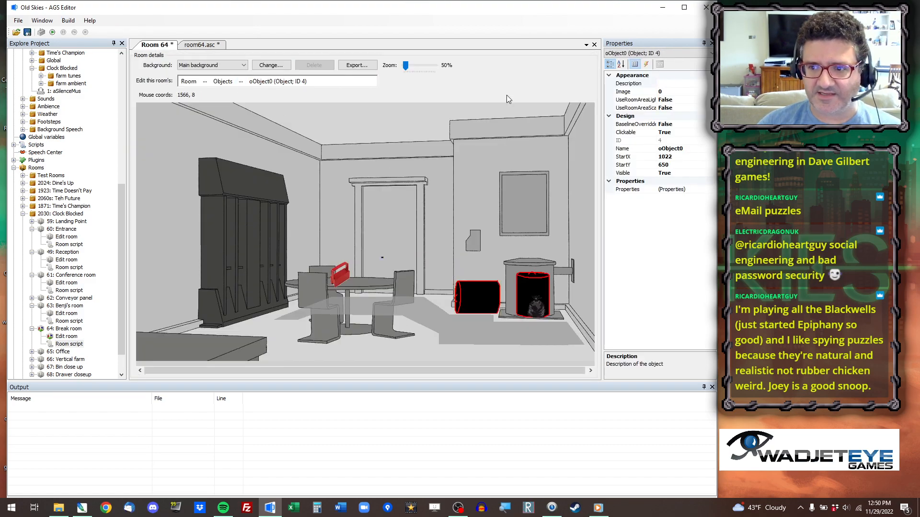
{"action": "left_click", "coordinate": [676, 92]}
{"action": "left_click", "coordinate": [711, 91]}
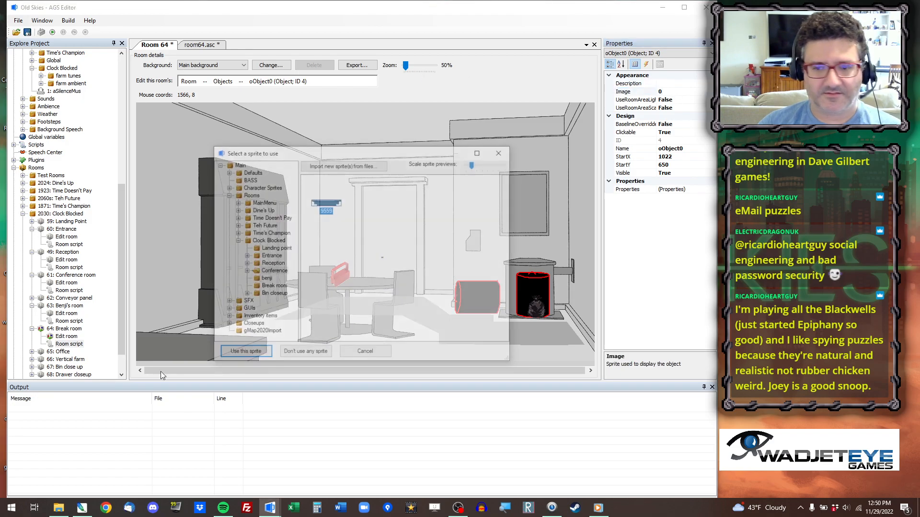
Import Table.png into the Clock Blocked Break room sprite folder and use it as the new object's image.
{"action": "left_click", "coordinate": [270, 287]}
{"action": "right_click", "coordinate": [355, 266]}
{"action": "left_click", "coordinate": [364, 270]}
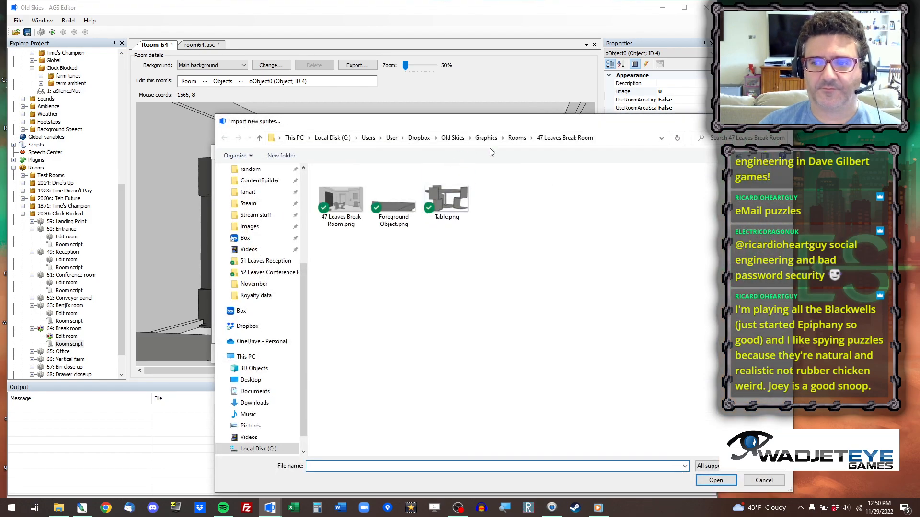
{"action": "double_click", "coordinate": [447, 211]}
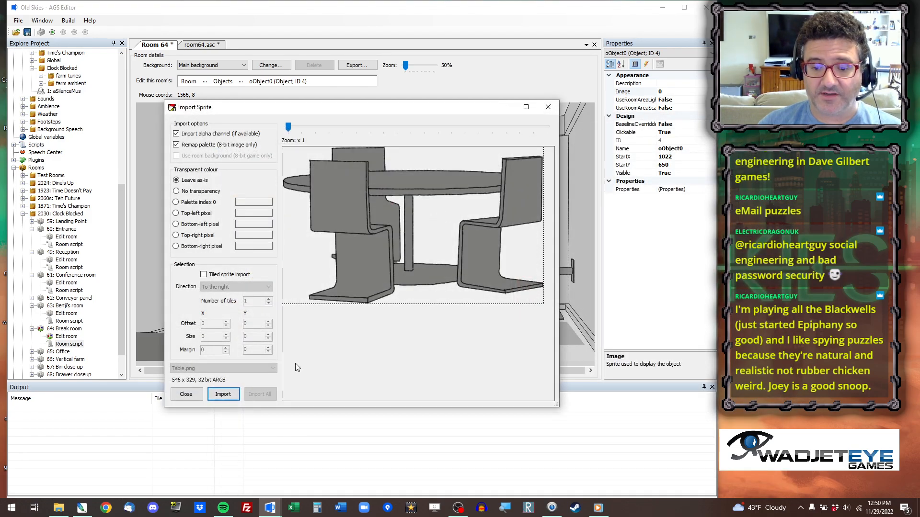
{"action": "left_click", "coordinate": [223, 394]}
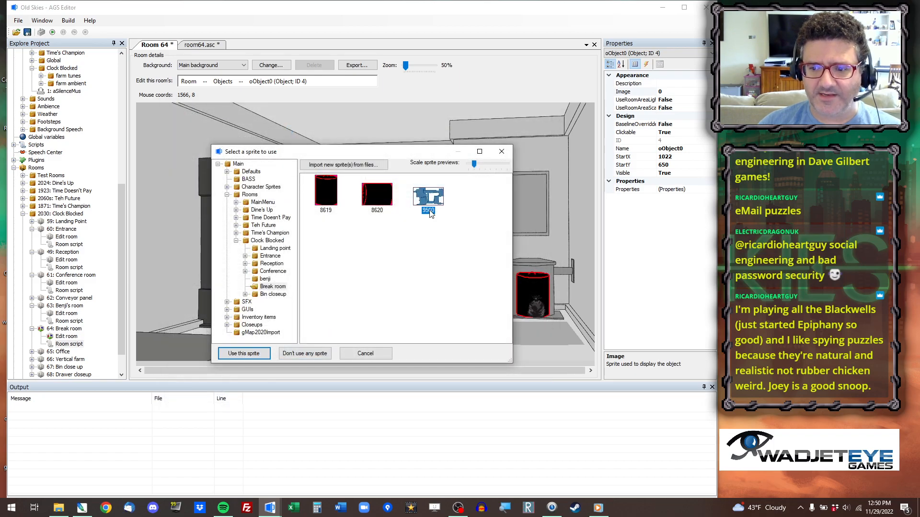
{"action": "double_click", "coordinate": [429, 210]}
Move the table object over the table and chairs in the background, to about X 620, Y 1010.
{"action": "left_click_drag", "start_coordinate": [415, 209], "coordinate": [320, 294]}
{"action": "scroll", "coordinate": [319, 292], "scroll_direction": "up", "scroll_amount": 6}
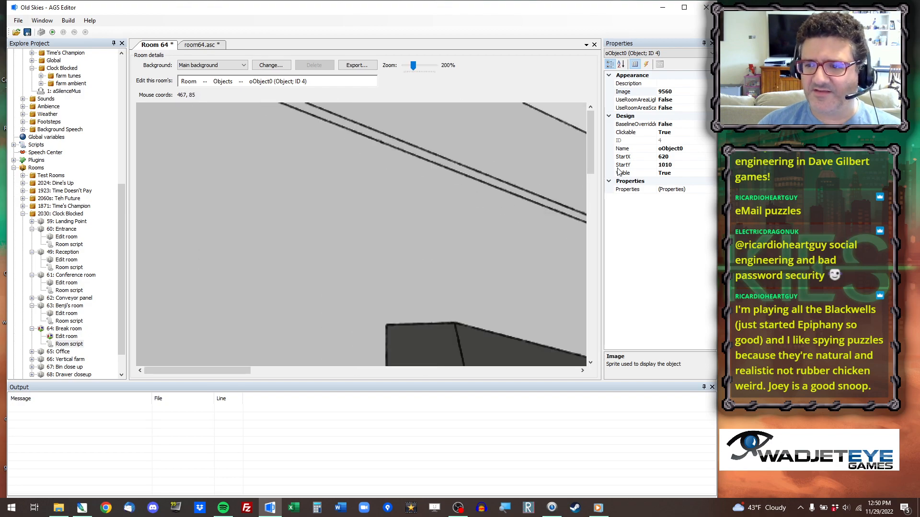
{"action": "left_click_drag", "start_coordinate": [592, 142], "coordinate": [600, 308]}
{"action": "left_click_drag", "start_coordinate": [200, 369], "coordinate": [346, 365]}
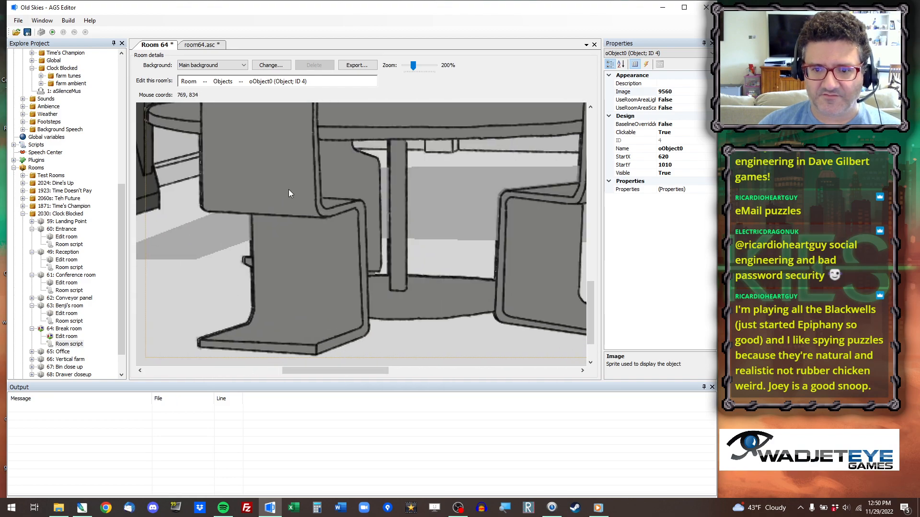
Temporarily set the table object's StartX to 6200 to compare it with the background, and restore 620.
{"action": "left_click", "coordinate": [690, 157]}
{"action": "type", "text": "0"}
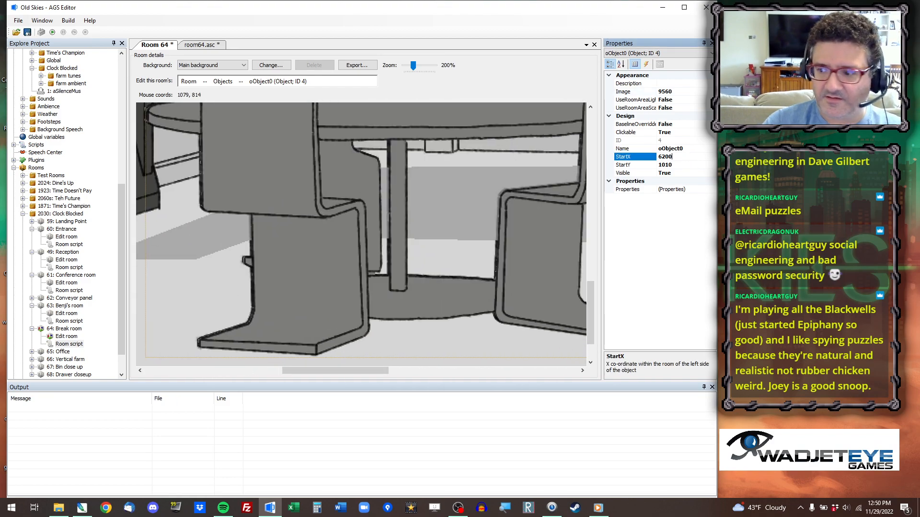
{"action": "key", "text": "Return"}
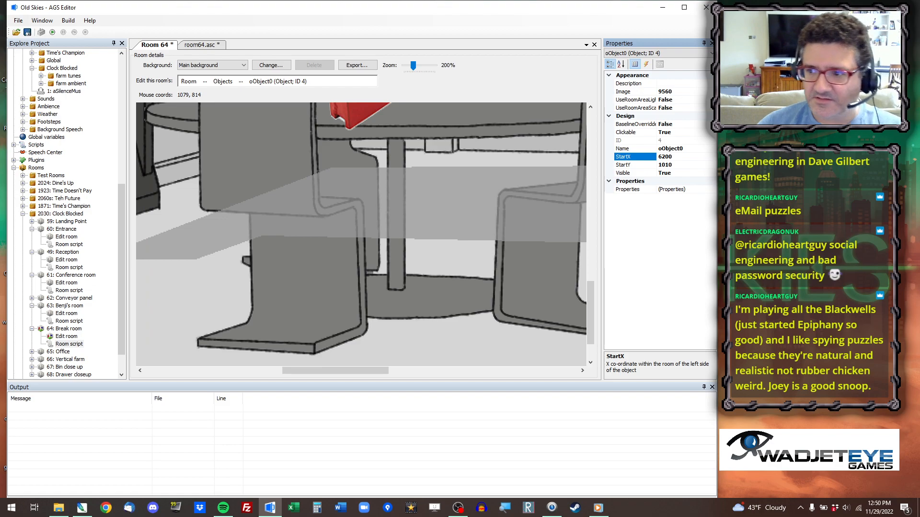
{"action": "key", "text": "Return"}
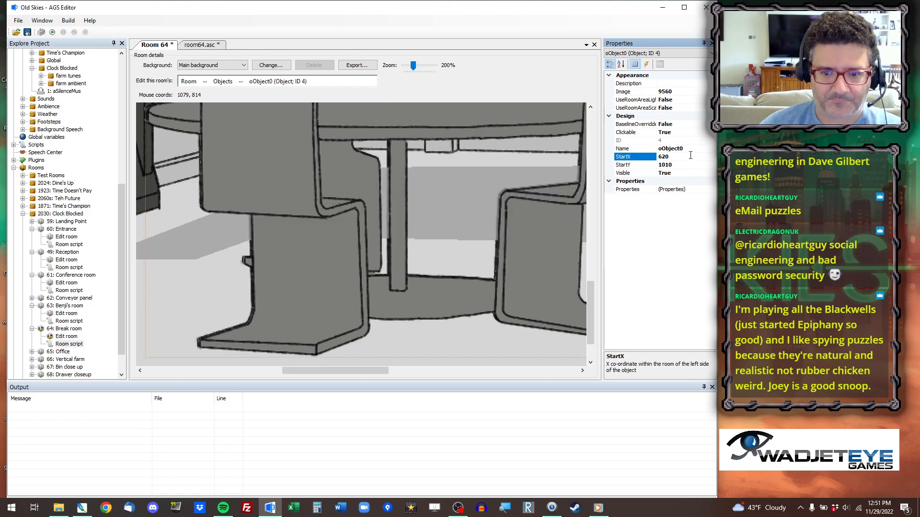
Nudge the table object to StartX 617 and StartY 1009 to line it up with the background table.
{"action": "key", "text": "Left"}
{"action": "key", "text": "Left"}
{"action": "key", "text": "Left"}
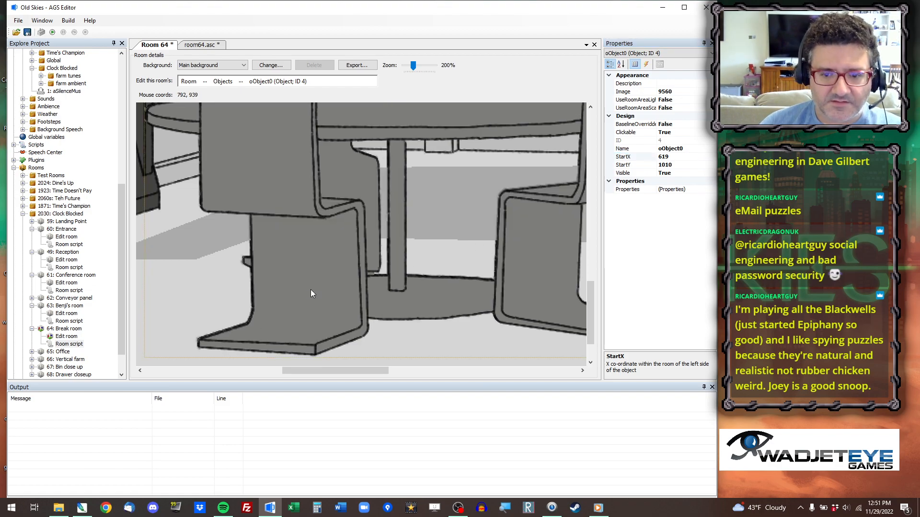
{"action": "key", "text": "Up"}
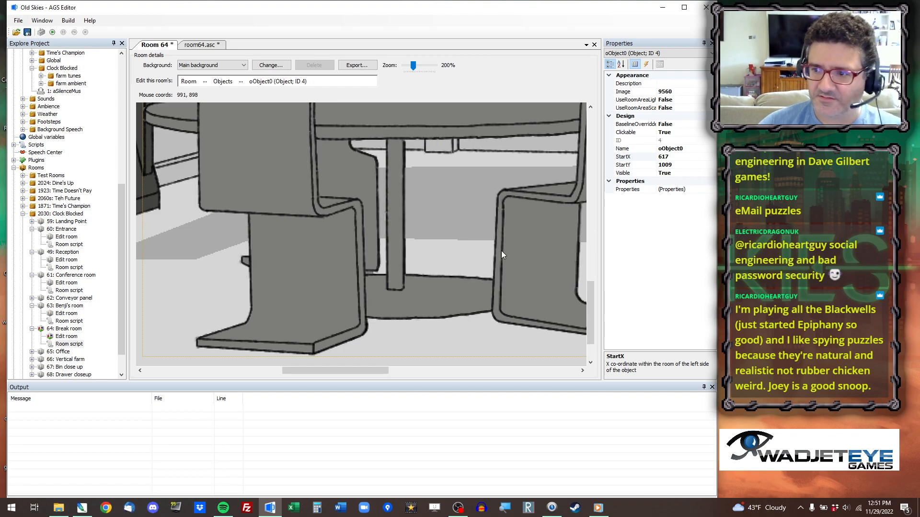
Check the alignment by temporarily setting the table object's StartX to 6170, restore it, and nudge the object to StartX 618.
{"action": "left_click", "coordinate": [701, 157]}
{"action": "type", "text": "0"}
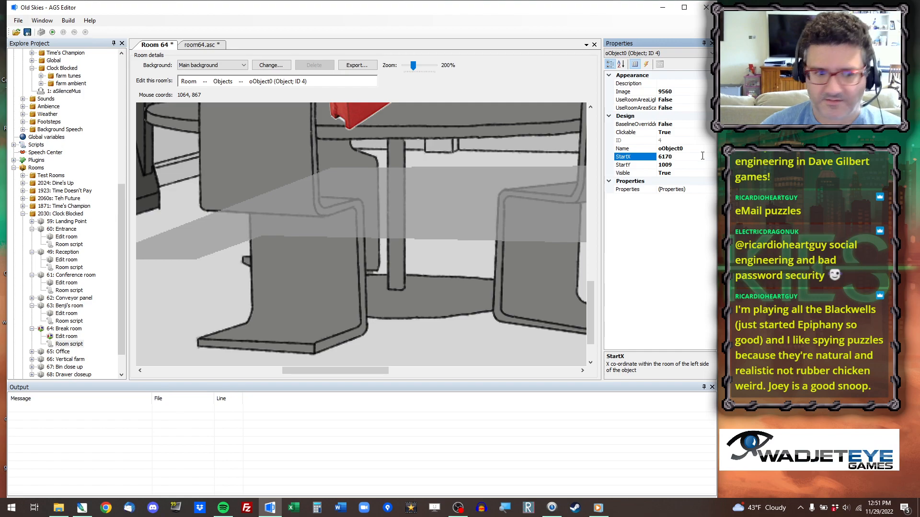
{"action": "key", "text": "Return"}
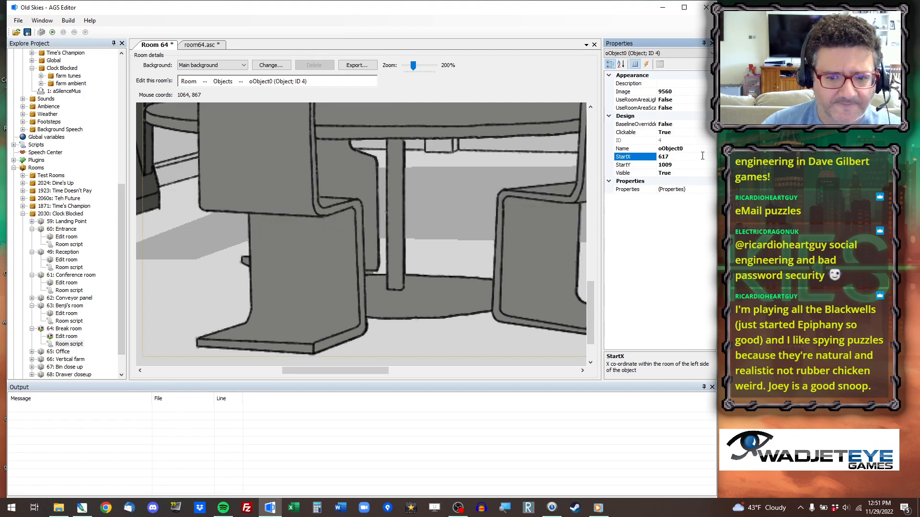
{"action": "left_click", "coordinate": [233, 341]}
{"action": "key", "text": "Right"}
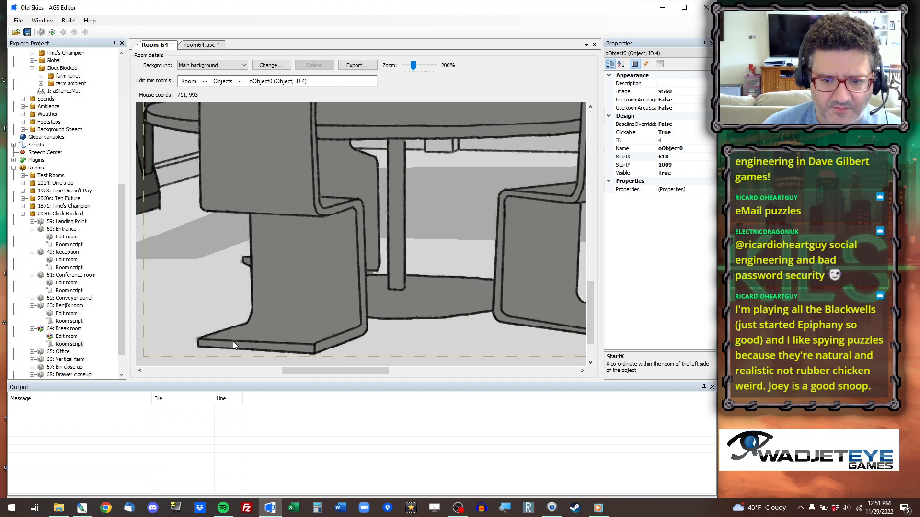
Recheck the alignment by temporarily setting the table object's StartX to 6180, and restore 618.
{"action": "left_click", "coordinate": [690, 157]}
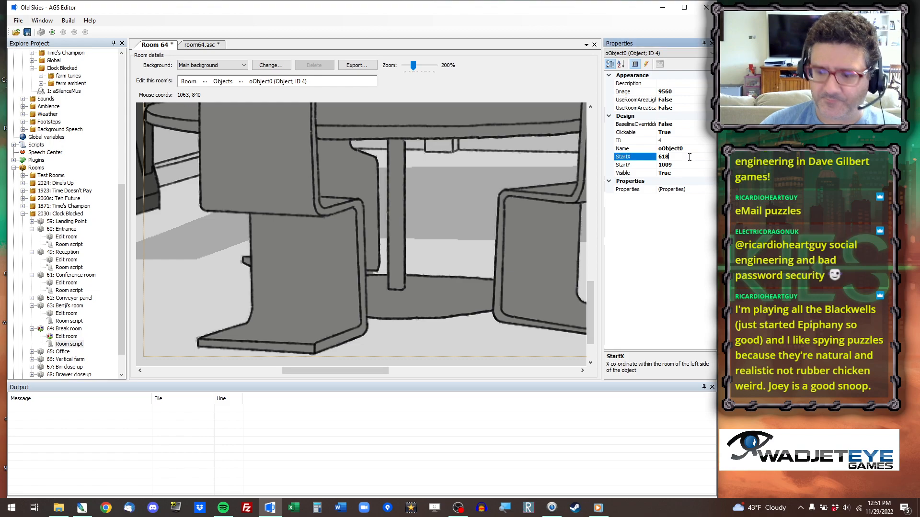
{"action": "type", "text": "0"}
{"action": "key", "text": "Return"}
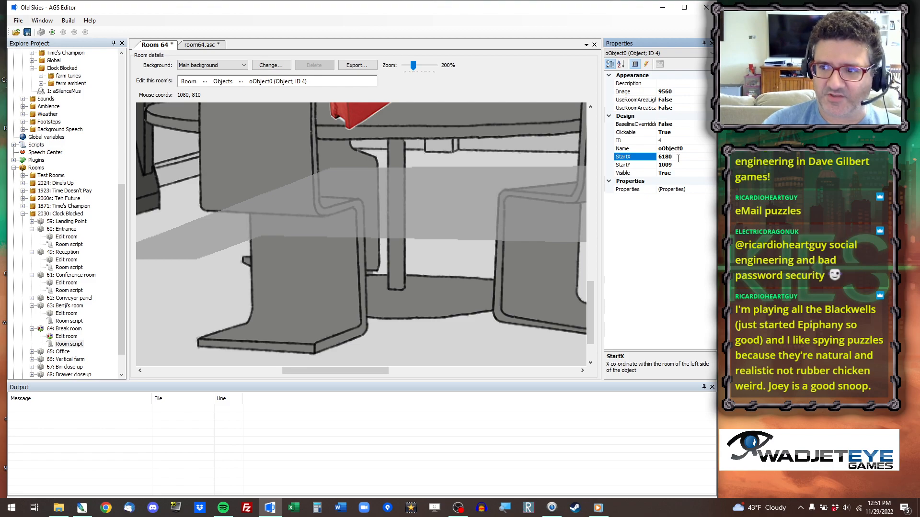
{"action": "key", "text": "Return"}
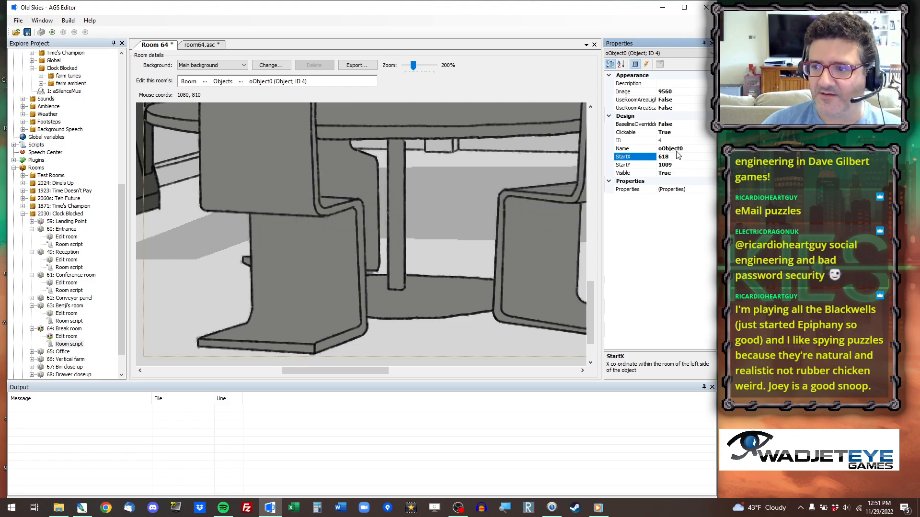
Rename the table object oTableFG and set its Clickable property to False.
{"action": "left_click", "coordinate": [658, 149]}
{"action": "left_click_drag", "start_coordinate": [666, 149], "coordinate": [684, 148]}
{"action": "type", "text": "TableFG"}
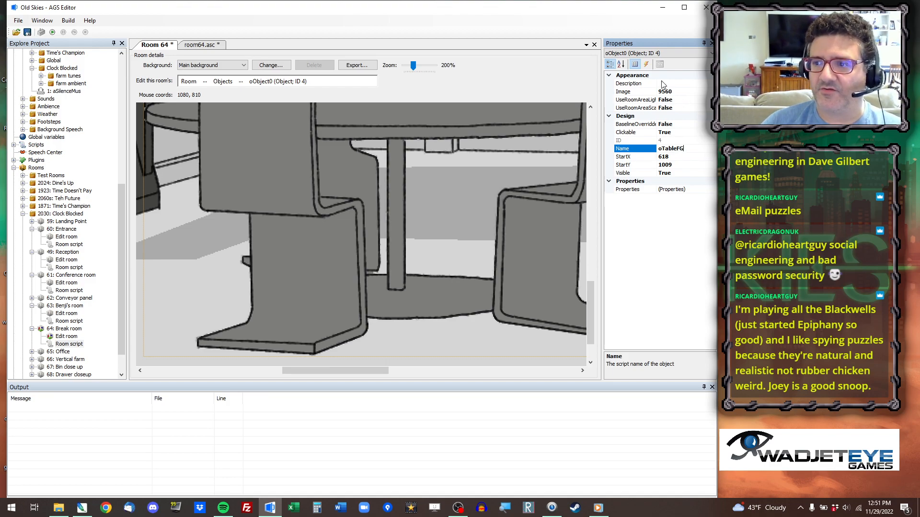
{"action": "double_click", "coordinate": [675, 132]}
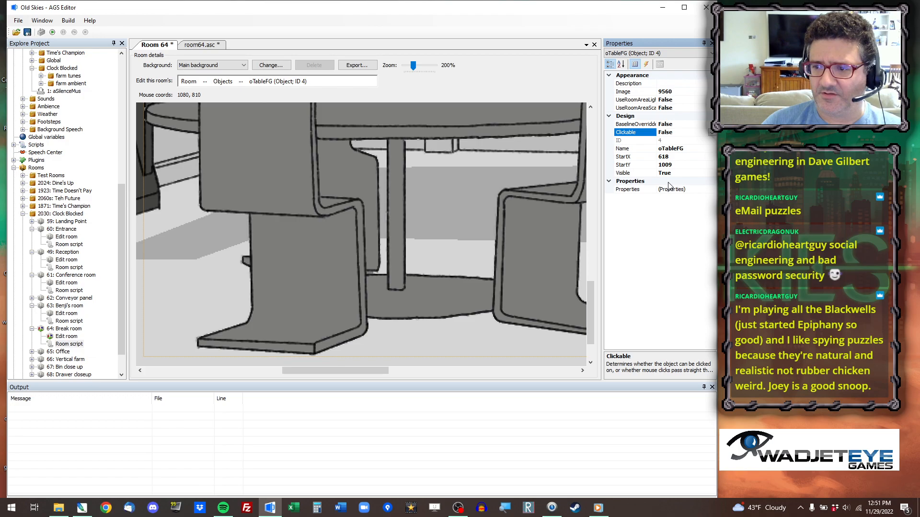
Place a new room object and assign it the sprite imported from Foreground Object.png into the Break room folder.
{"action": "scroll", "coordinate": [351, 217], "scroll_direction": "down", "scroll_amount": 4, "text": "ctrl"}
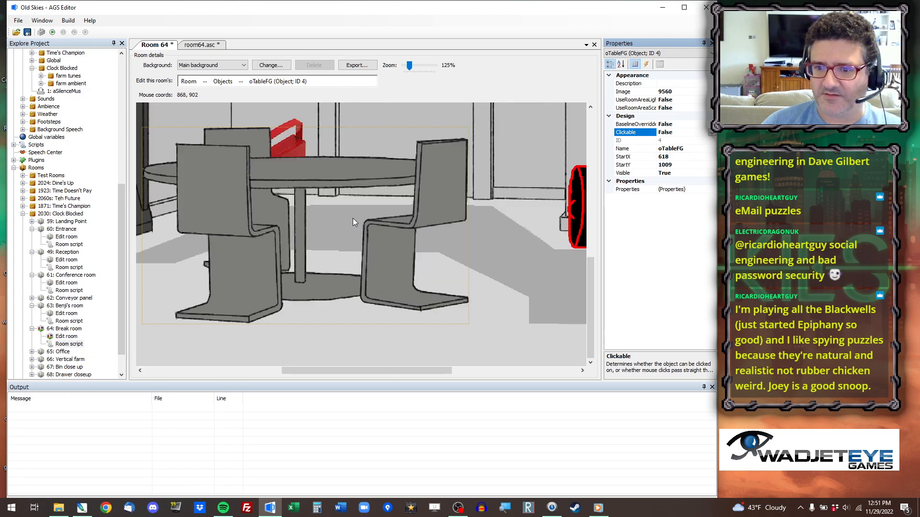
{"action": "right_click", "coordinate": [260, 144]}
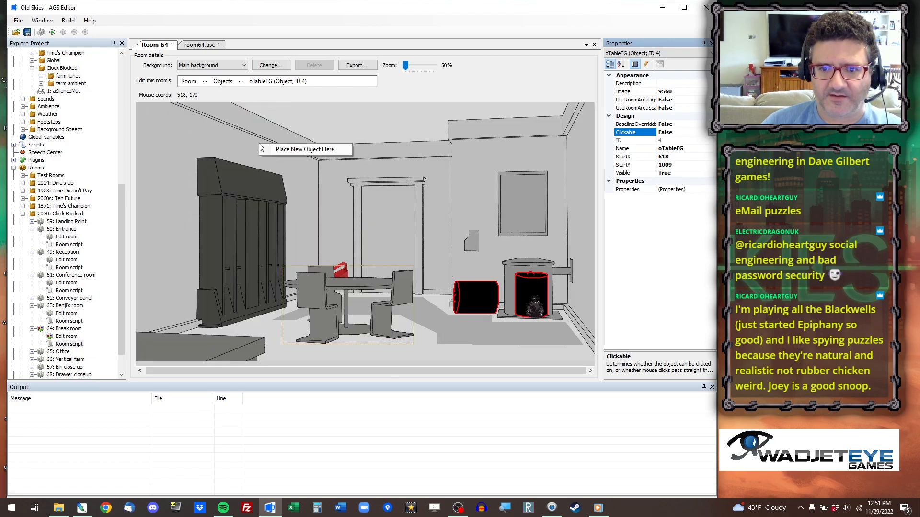
{"action": "left_click", "coordinate": [283, 152]}
{"action": "left_click", "coordinate": [707, 92]}
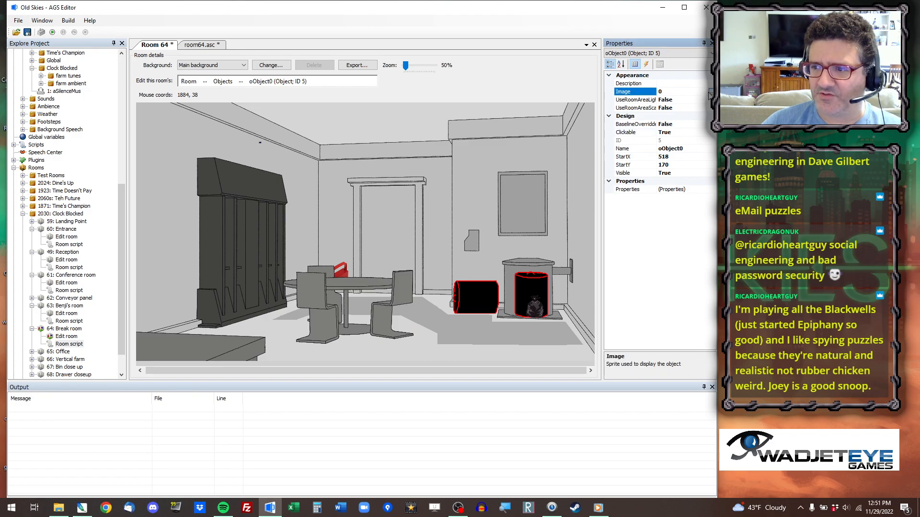
{"action": "left_click", "coordinate": [710, 94]}
{"action": "right_click", "coordinate": [366, 256]}
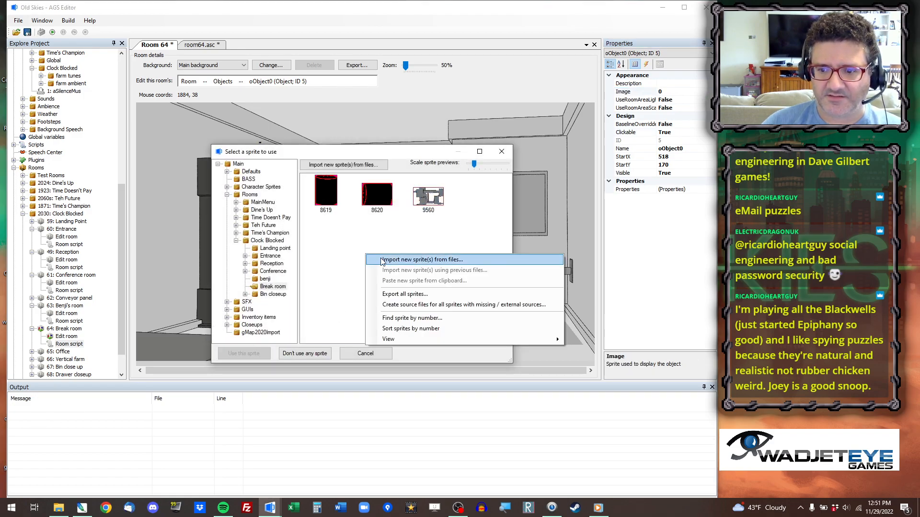
{"action": "left_click", "coordinate": [382, 260]}
{"action": "left_click", "coordinate": [389, 205]}
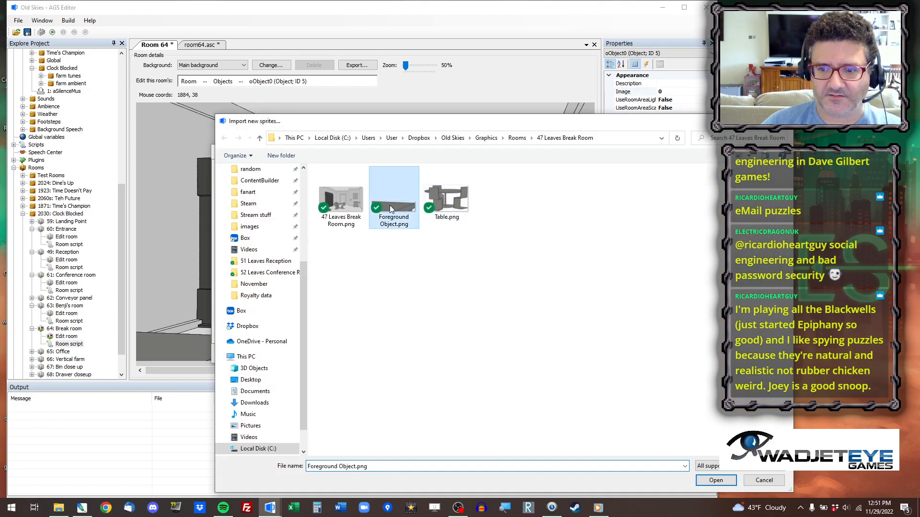
{"action": "double_click", "coordinate": [389, 205]}
{"action": "left_click", "coordinate": [228, 394]}
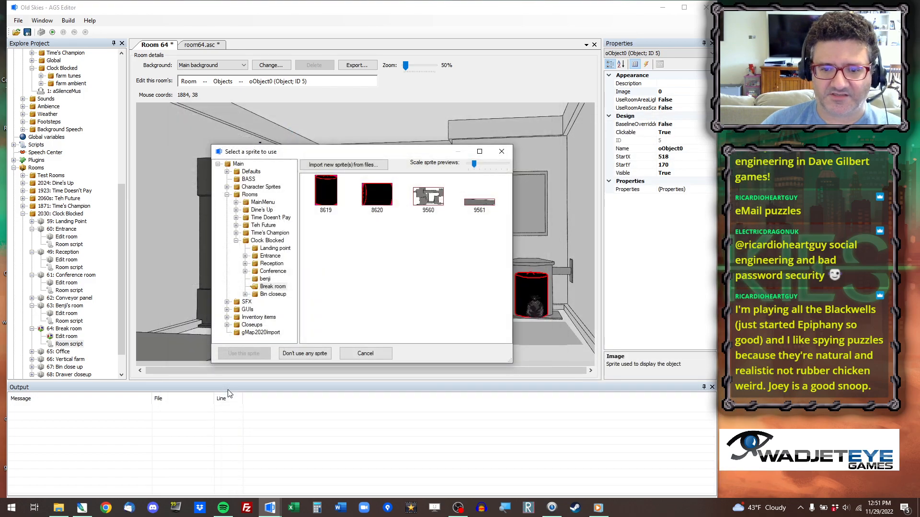
{"action": "double_click", "coordinate": [479, 203]}
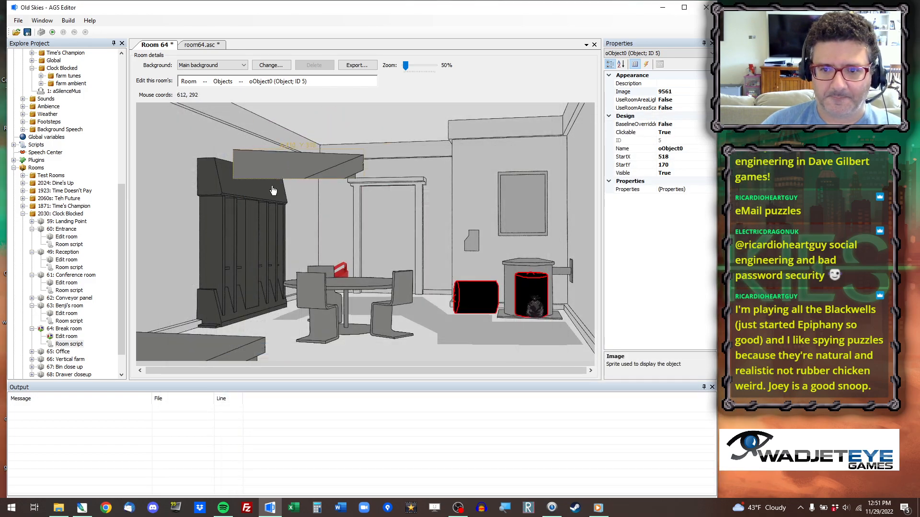
Move the new foreground object over the counter to StartX 88 and StartY 1040, and delete it from the room.
{"action": "mouse_move", "coordinate": [201, 346]}
{"action": "left_mouse_down"}
{"action": "mouse_move", "coordinate": [194, 350]}
{"action": "mouse_move", "coordinate": [216, 341]}
{"action": "left_mouse_up"}
{"action": "right_click", "coordinate": [211, 336]}
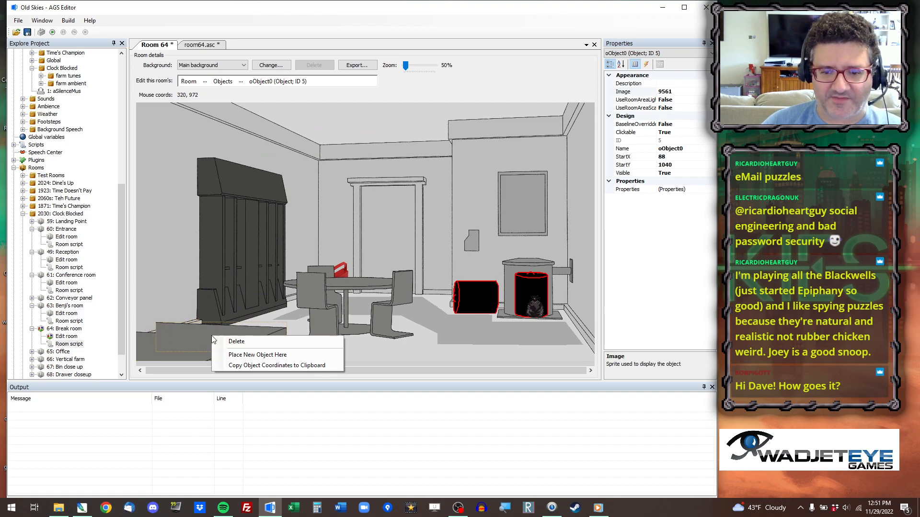
{"action": "left_click", "coordinate": [242, 343]}
{"action": "key", "text": "Return"}
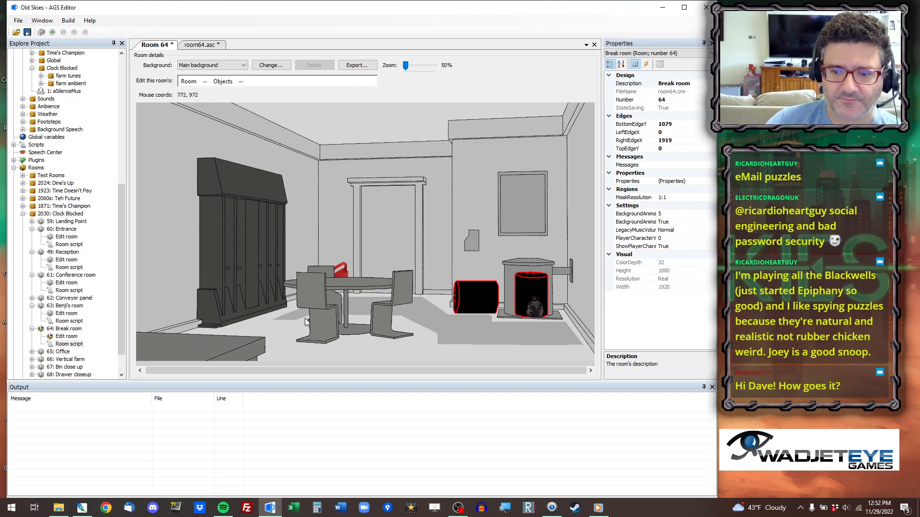
Save the room, run the game, and jump to room 64 for testing.
{"action": "left_click", "coordinate": [28, 31]}
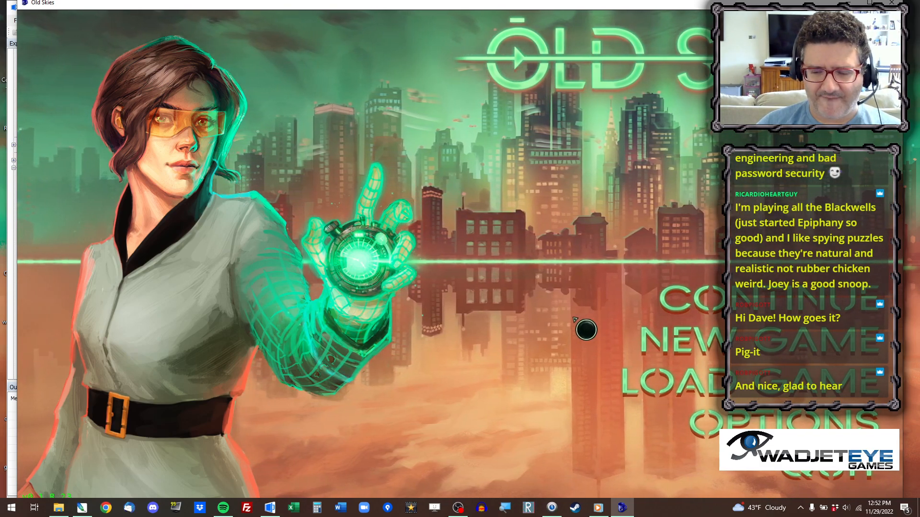
{"action": "key", "text": "ctrl+x"}
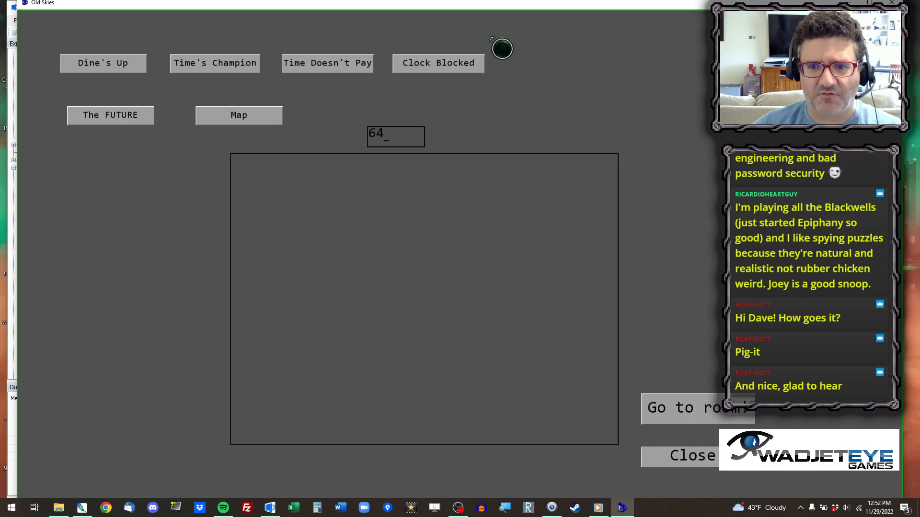
{"action": "type", "text": "64"}
{"action": "key", "text": "Return"}
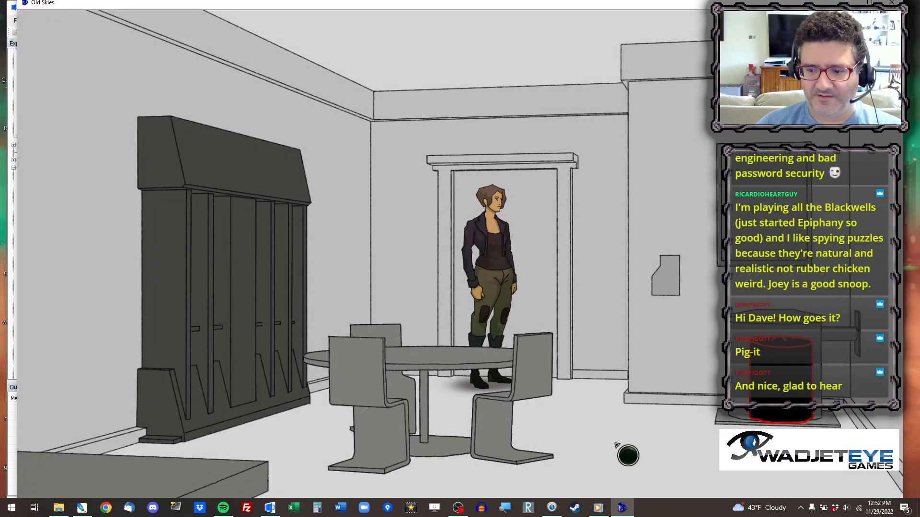
Test walking the character around the break room's table, lockers and wall panel, and close the game.
{"action": "left_click", "coordinate": [611, 440]}
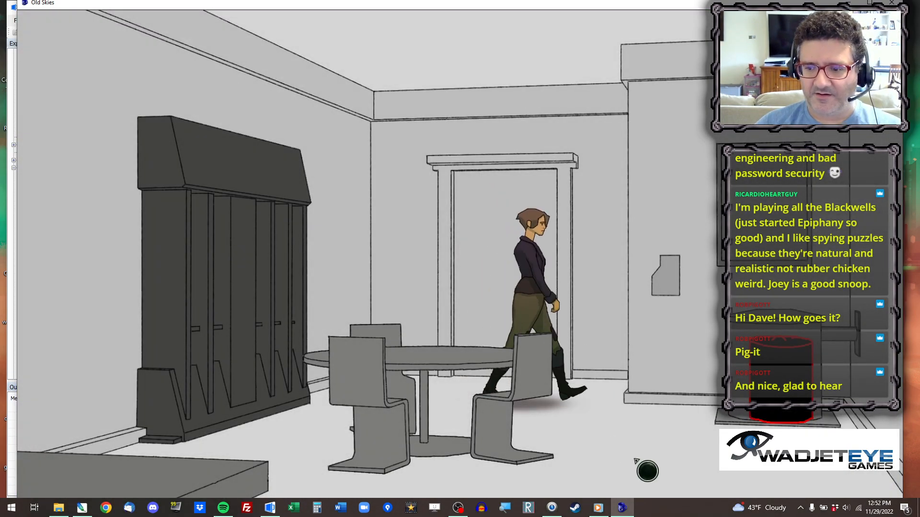
{"action": "left_click", "coordinate": [292, 472]}
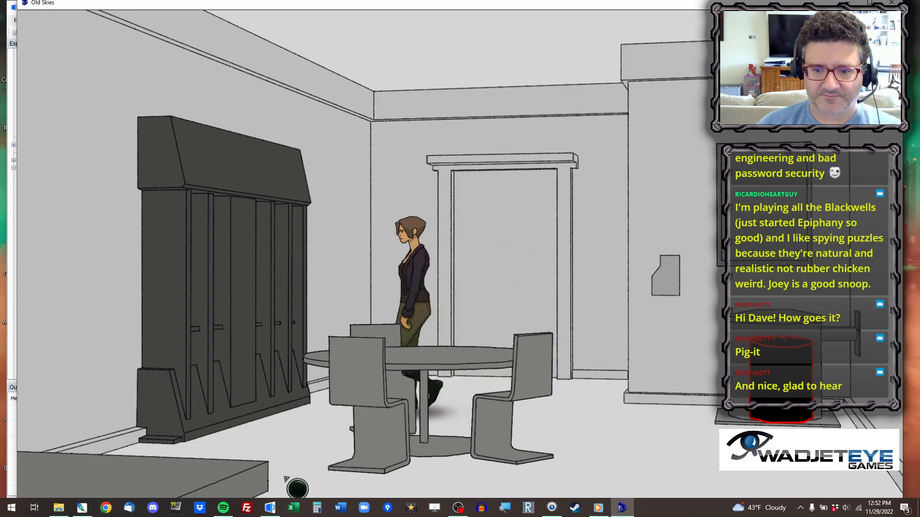
{"action": "left_click", "coordinate": [289, 280]}
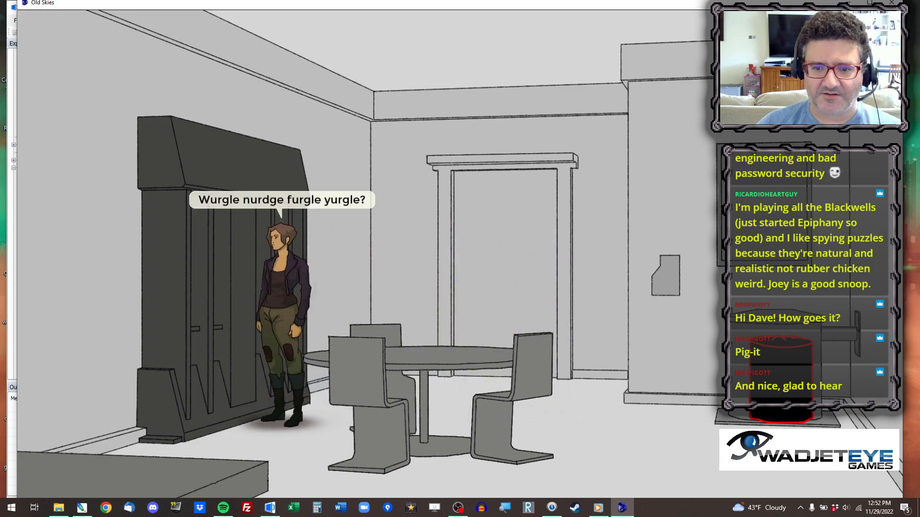
{"action": "left_click", "coordinate": [706, 445]}
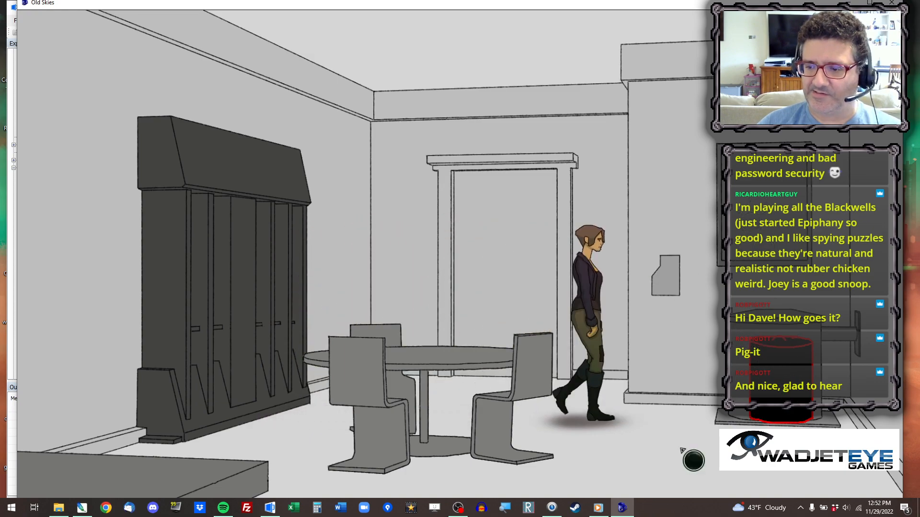
{"action": "left_click", "coordinate": [831, 467]}
{"action": "left_click", "coordinate": [447, 411]}
{"action": "left_click", "coordinate": [663, 273]}
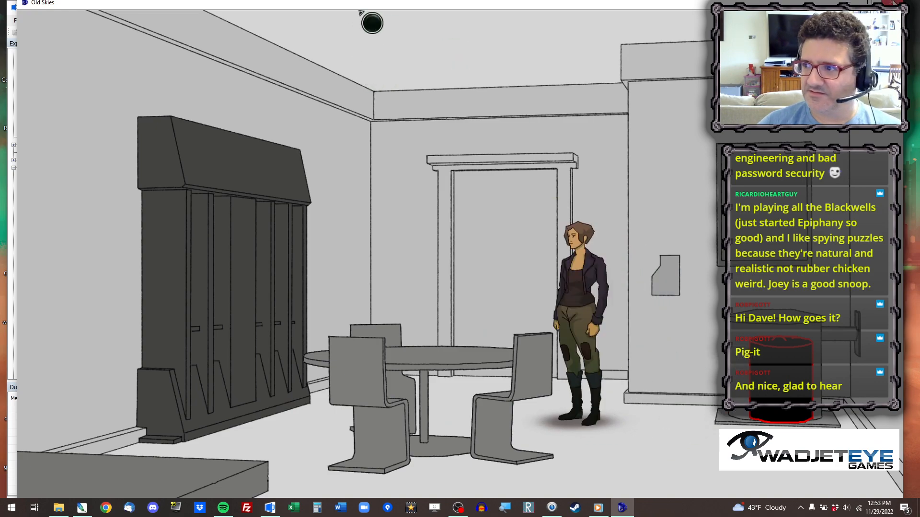
{"action": "left_click", "coordinate": [893, 3]}
In room64.asc, add the line showMenu=true; below the cFiat.placeAt call in room_Load.
{"action": "left_click", "coordinate": [182, 46]}
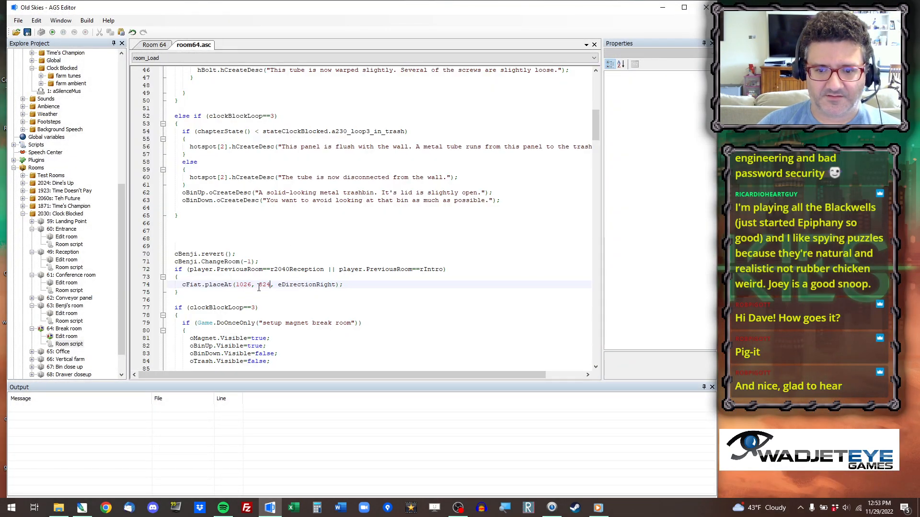
{"action": "key", "text": "Return"}
{"action": "type", "text": "showMenu=true"}
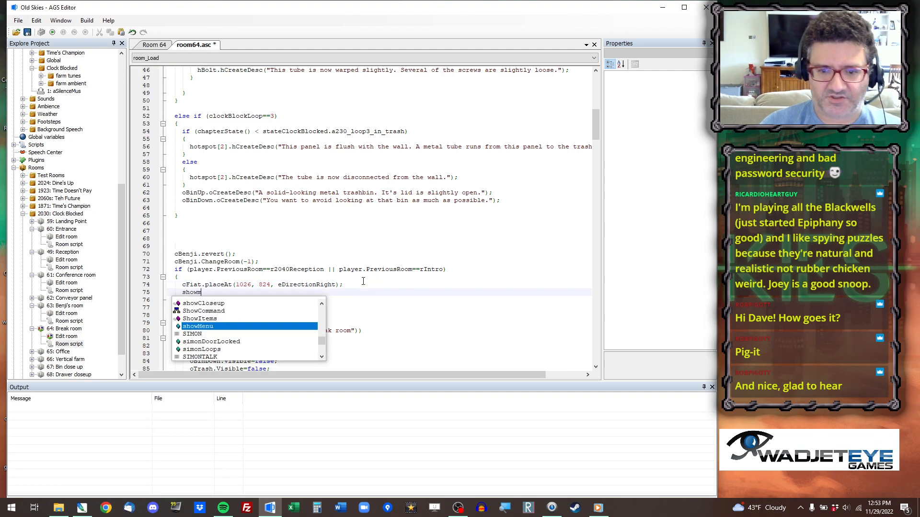
{"action": "type", "text": ";"}
{"action": "key", "text": "Return"}
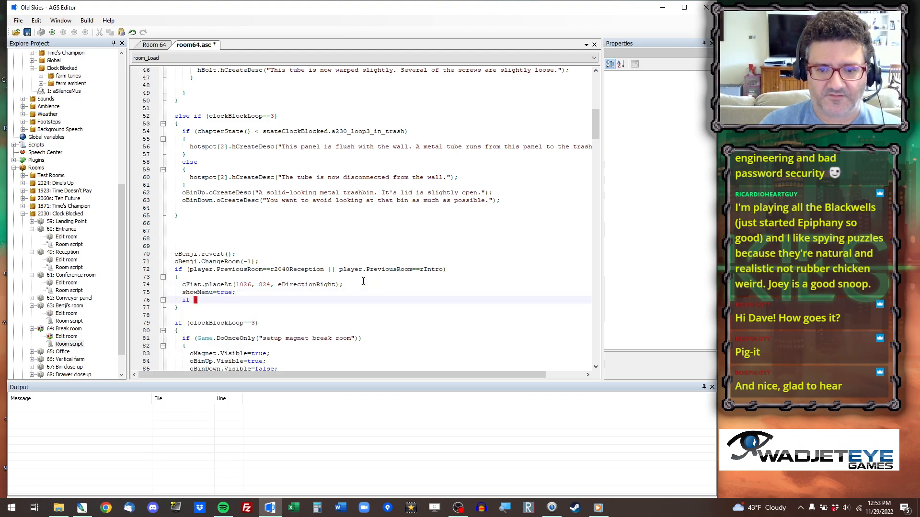
Below showMenu=true;, add a nested block for the condition if (player.PreviousRoom==rIntro).
{"action": "type", "text": "if (player.PreviousRoom="}
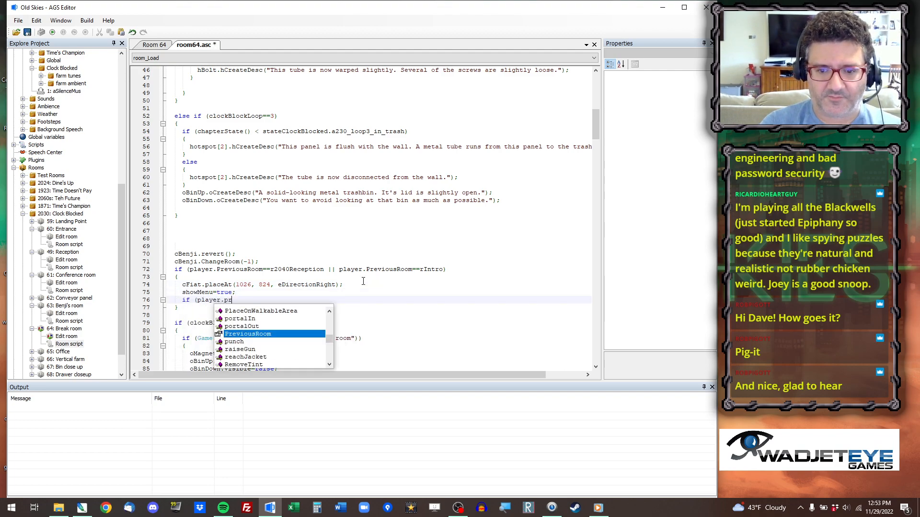
{"action": "type", "text": "=rintro)"}
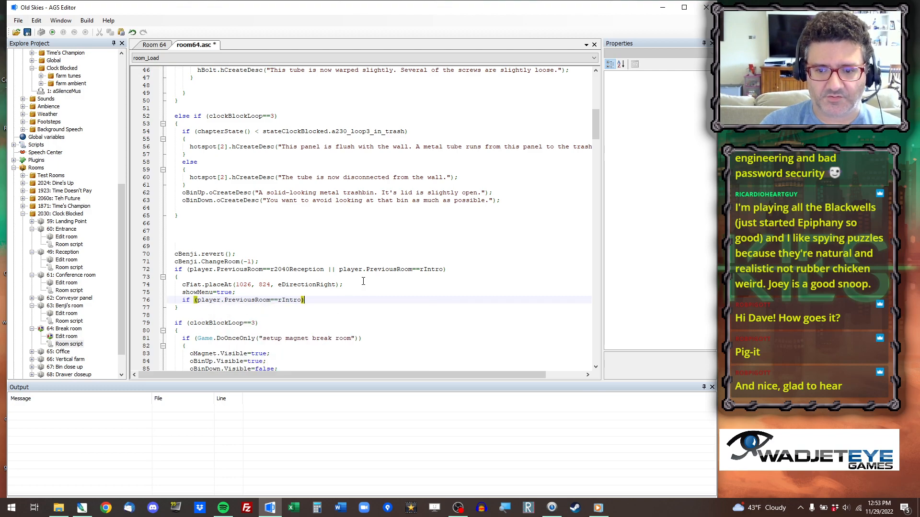
{"action": "key", "text": "Return"}
{"action": "type", "text": "{"}
{"action": "key", "text": "Return"}
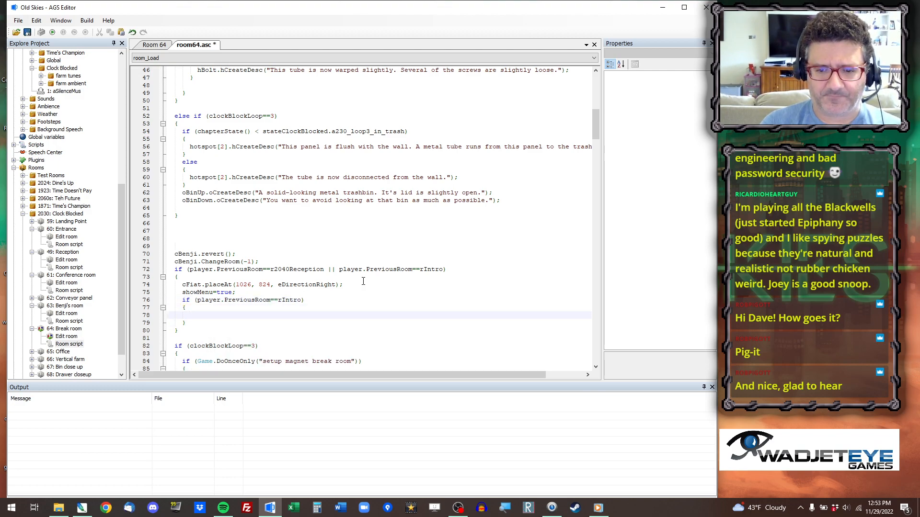
Call raSetChapter(eChapClockBlocked); inside the rIntro condition's block, without a trailing blank line.
{"action": "type", "text": "se"}
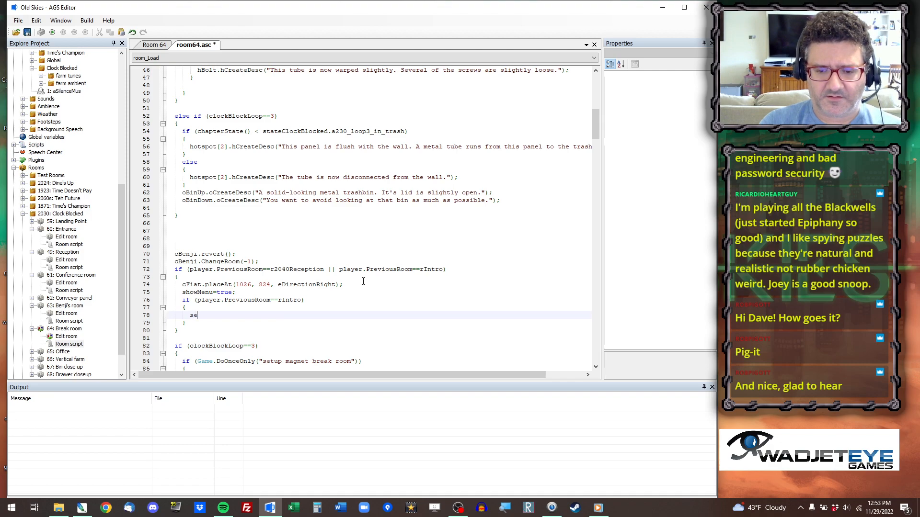
{"action": "type", "text": "tchap"}
{"action": "key", "text": "shift+Home"}
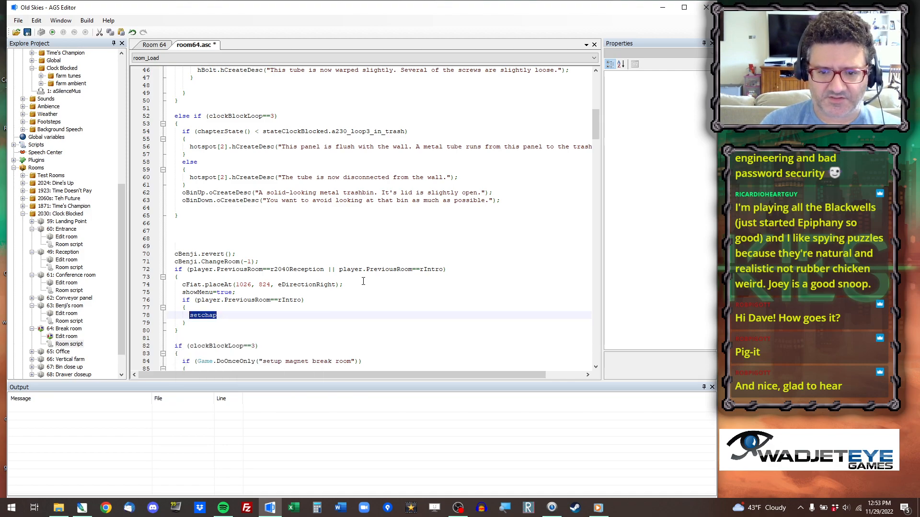
{"action": "type", "text": "rasetcha"}
{"action": "key", "text": "Return"}
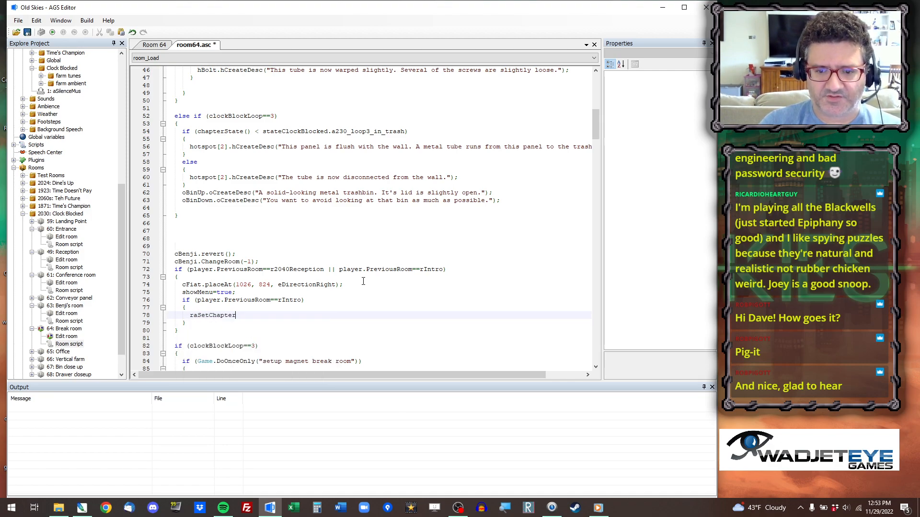
{"action": "type", "text": "("}
{"action": "key", "text": "Down"}
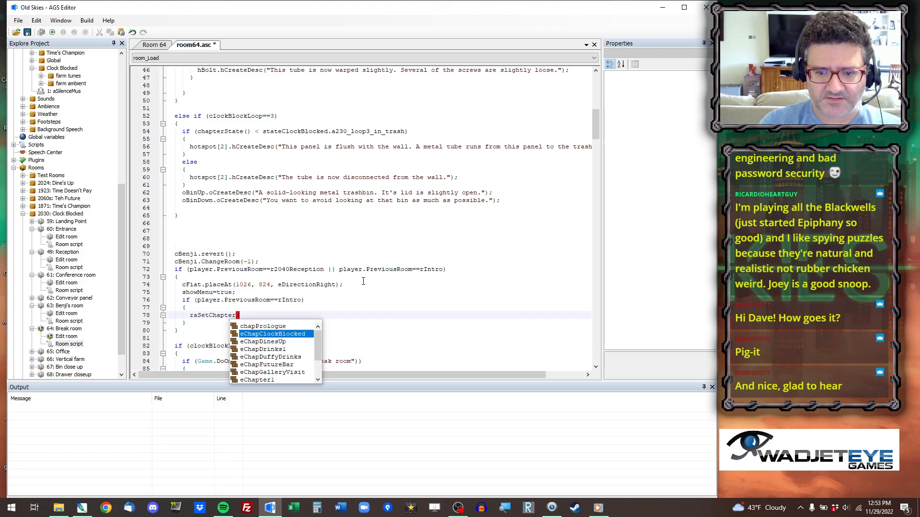
{"action": "type", "text": "echapcloc"}
{"action": "key", "text": "Return"}
{"action": "type", "text": ");"}
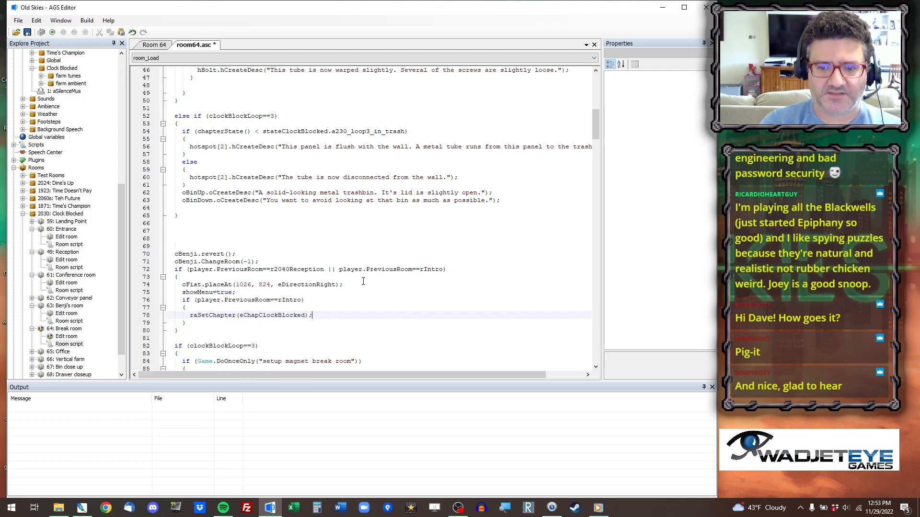
{"action": "key", "text": "Return"}
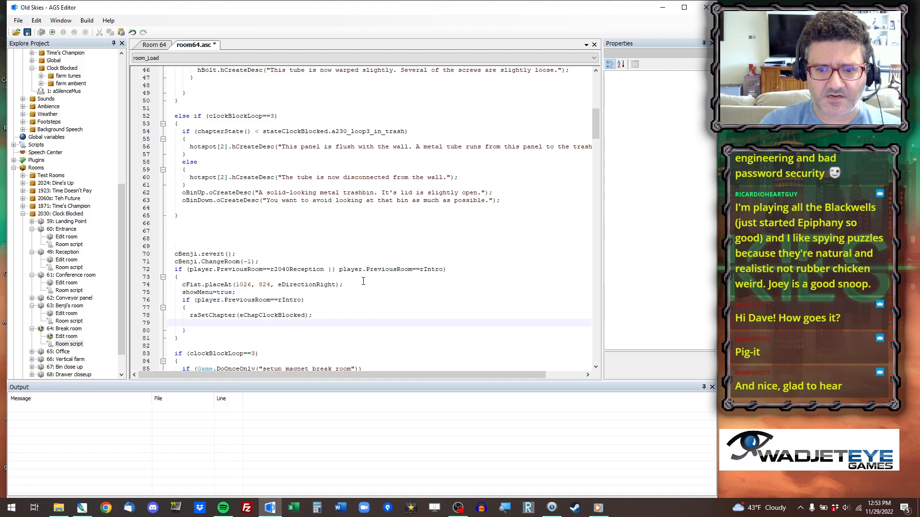
{"action": "key", "text": "Delete"}
Save the script, run the game again, and jump to room 64.
{"action": "key", "text": "ctrl+s"}
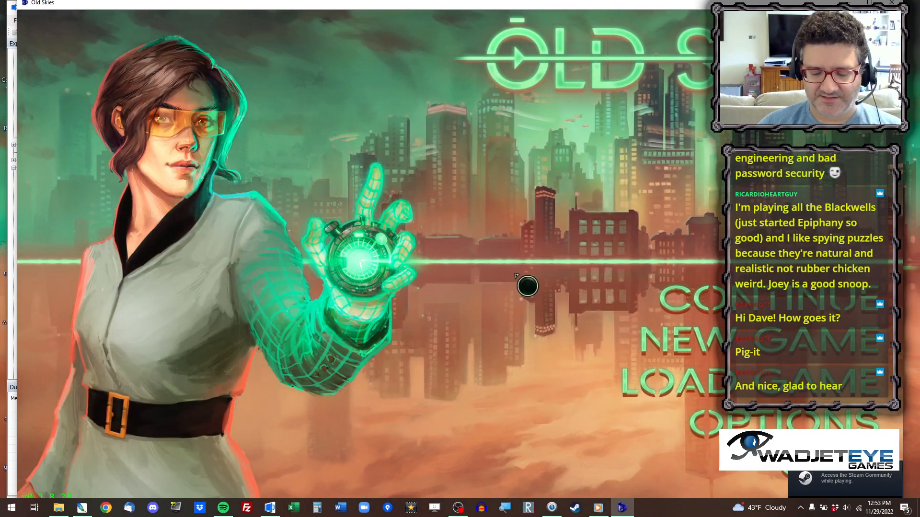
{"action": "key", "text": "ctrl+x"}
{"action": "key", "text": "Return"}
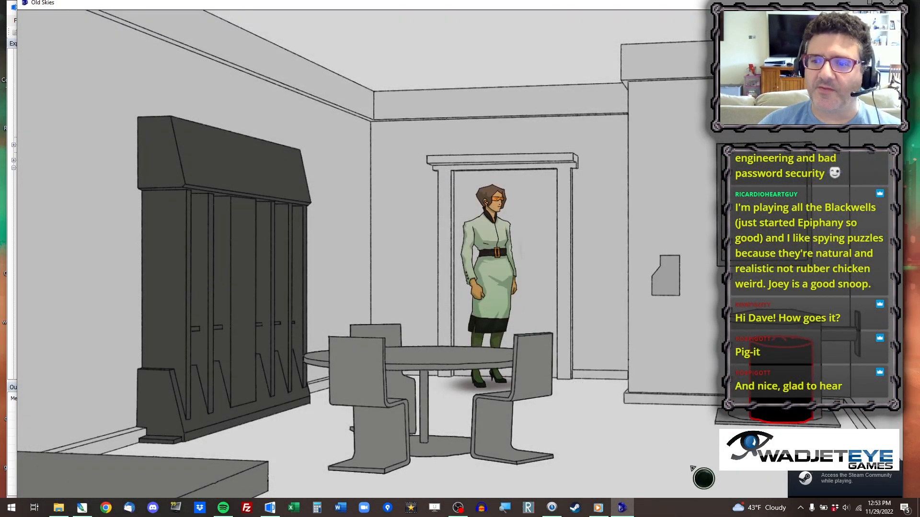
Test walking the character behind and around the table in the break room.
{"action": "left_click", "coordinate": [692, 468]}
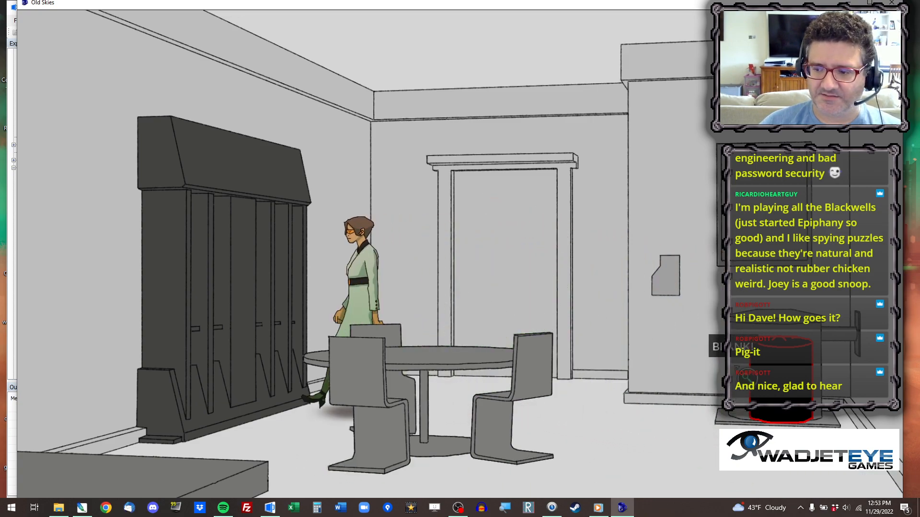
{"action": "left_click", "coordinate": [493, 408]}
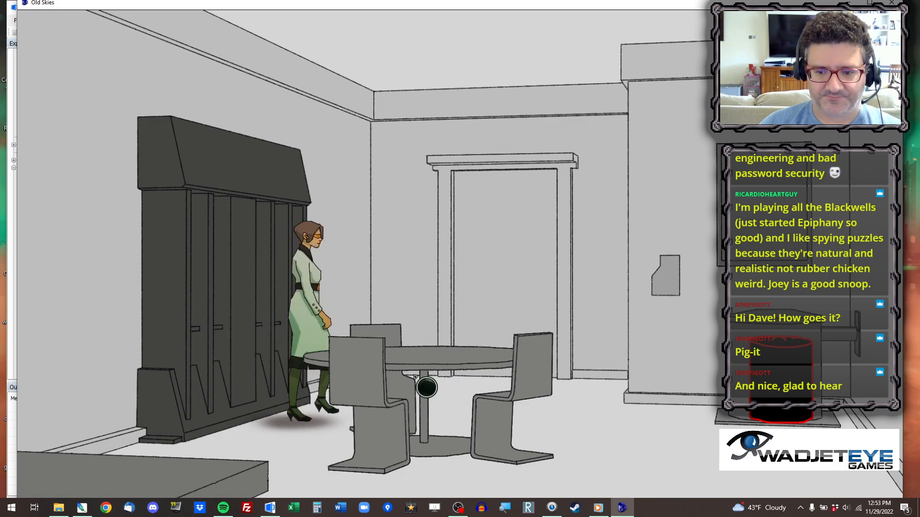
{"action": "left_click", "coordinate": [595, 475]}
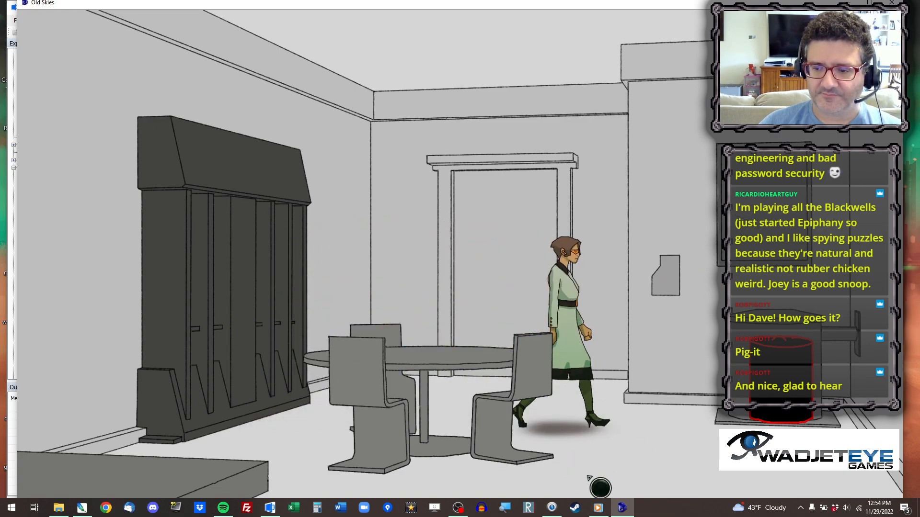
{"action": "left_click", "coordinate": [417, 412]}
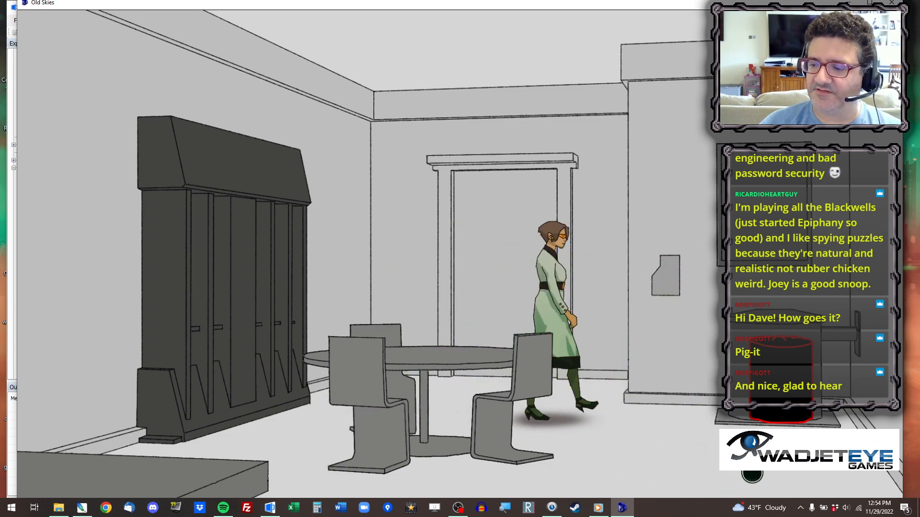
Walk the character toward the dark wall unit and back past the table, and close the test game.
{"action": "left_click", "coordinate": [281, 431]}
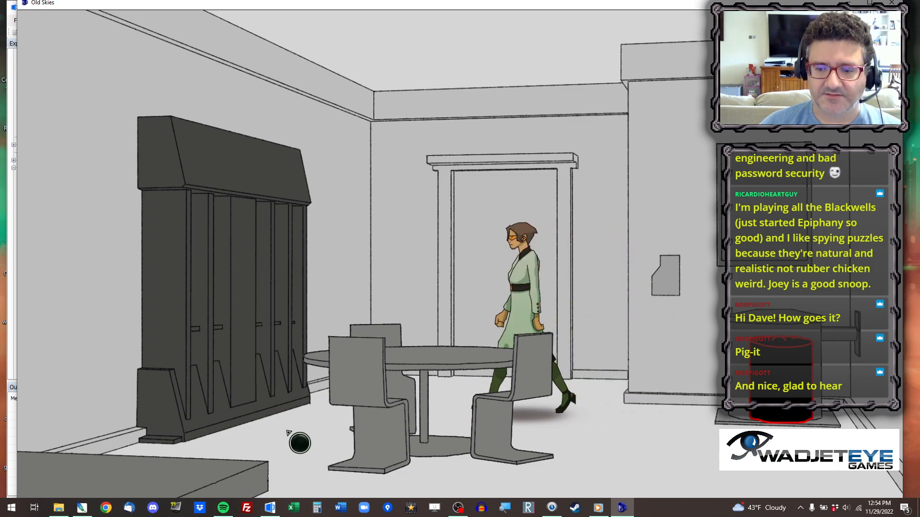
{"action": "left_click", "coordinate": [616, 441]}
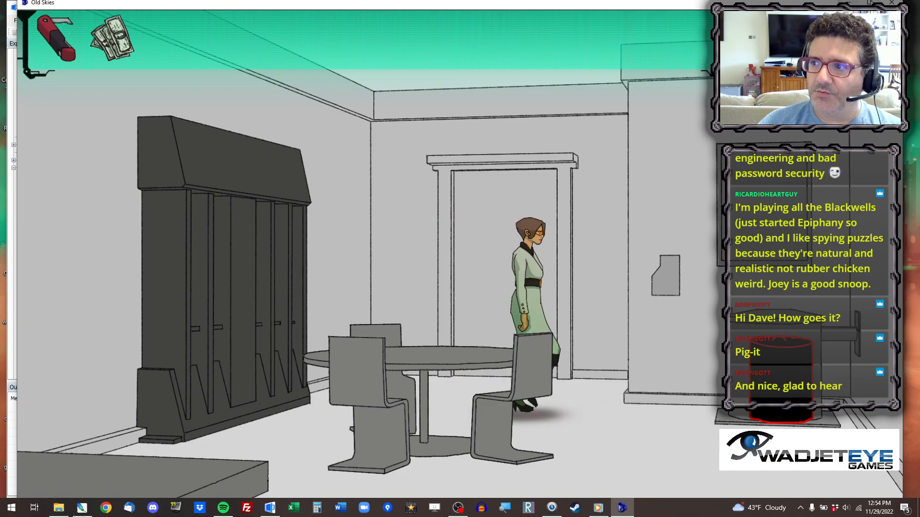
{"action": "left_click", "coordinate": [892, 3]}
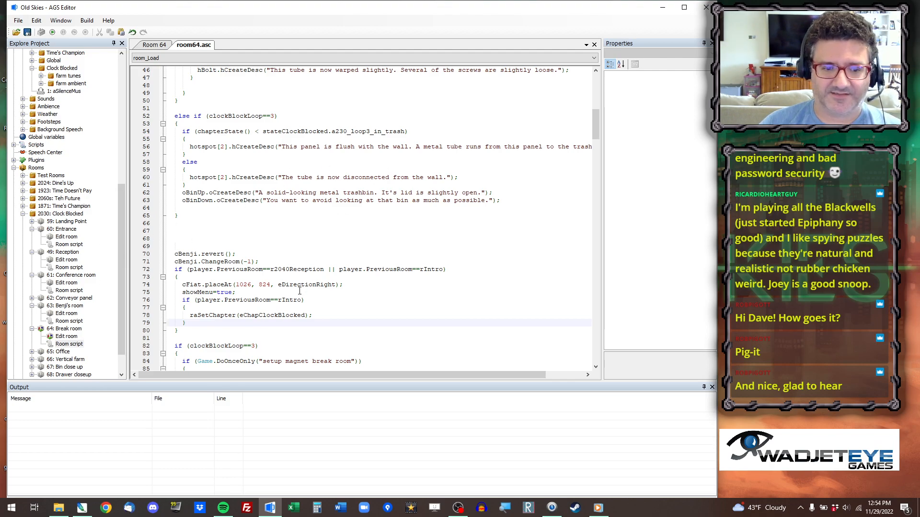
Collapse the expanded Entrance, Conference room, Benji's room and Break room entries and open room 66, Vertical farm, for editing.
{"action": "scroll", "coordinate": [300, 291], "scroll_direction": "down", "scroll_amount": 6}
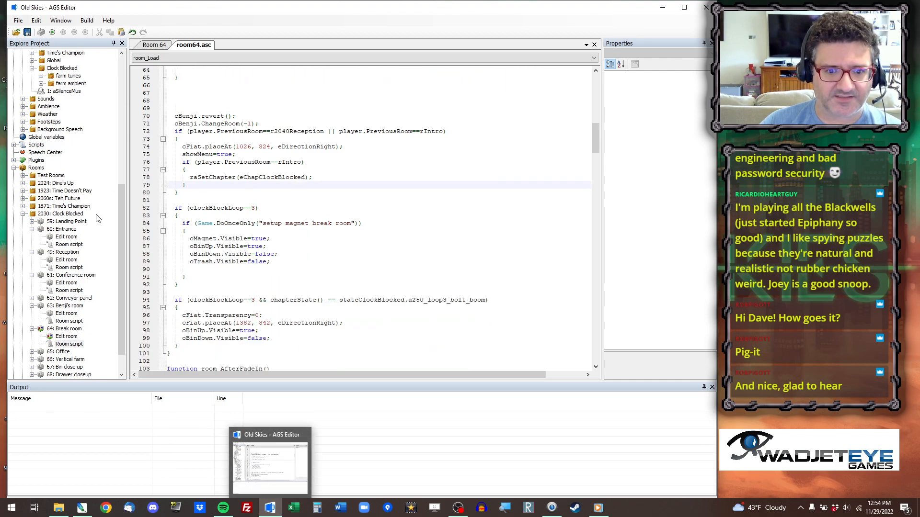
{"action": "left_click", "coordinate": [32, 229]}
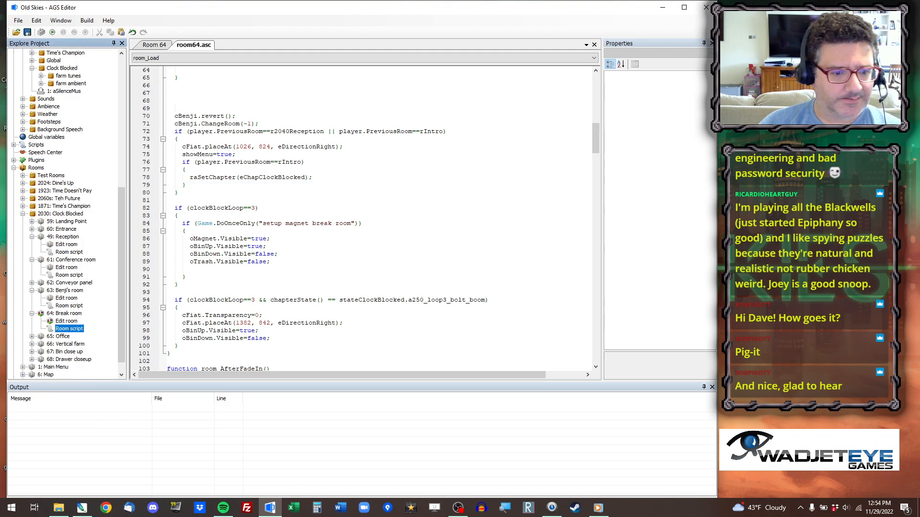
{"action": "left_click", "coordinate": [32, 260]}
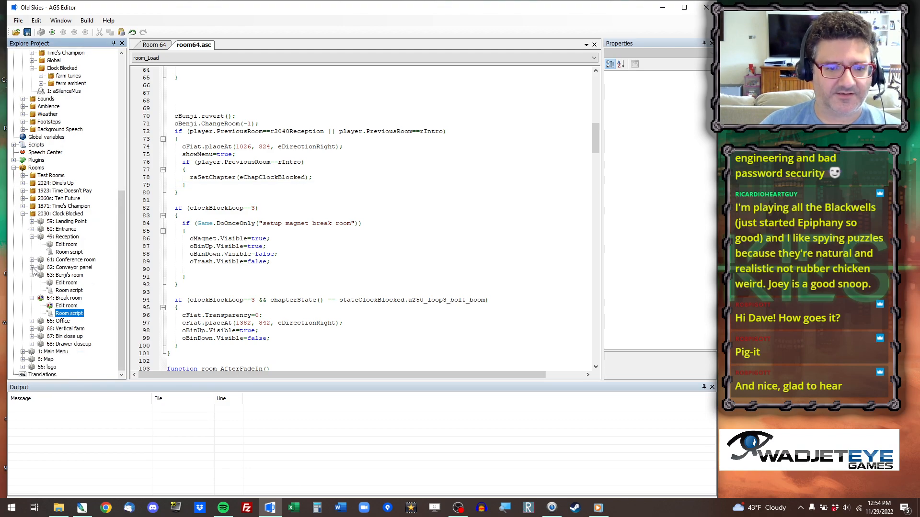
{"action": "left_click", "coordinate": [31, 276]}
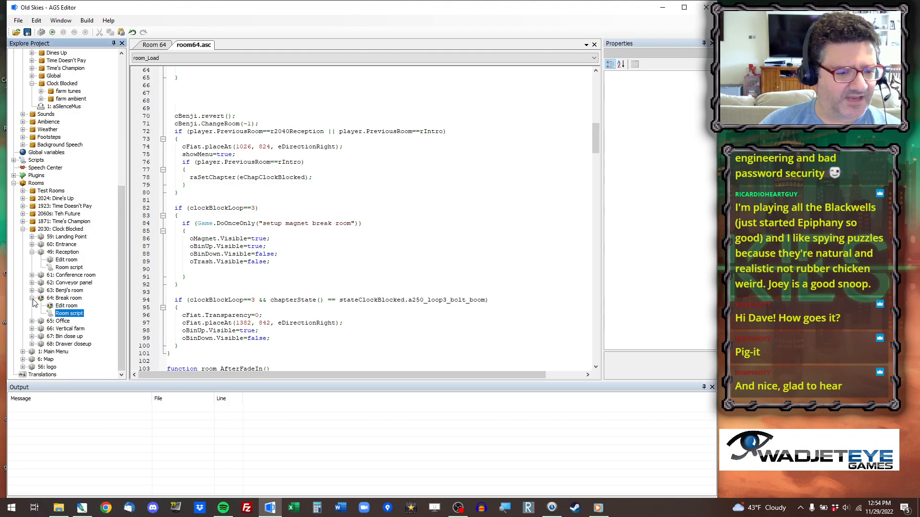
{"action": "left_click", "coordinate": [32, 298]}
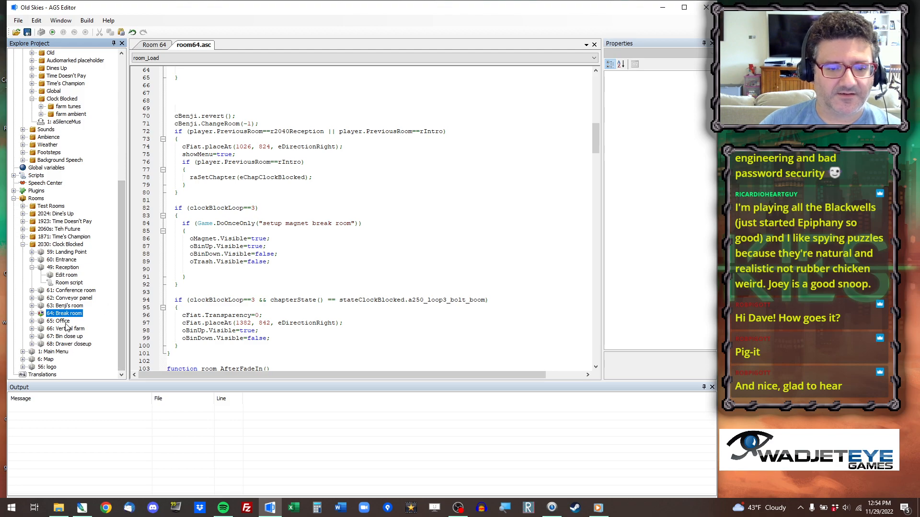
{"action": "double_click", "coordinate": [80, 331]}
{"action": "double_click", "coordinate": [75, 338]}
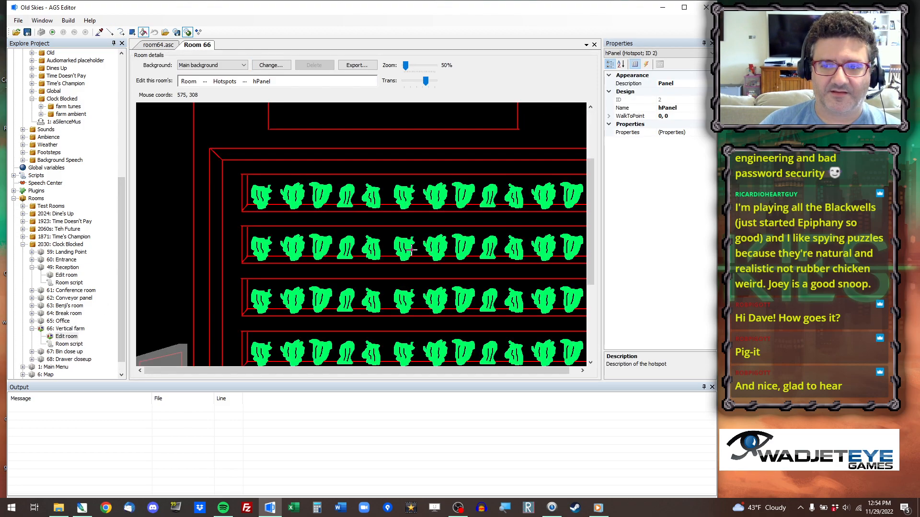
{"action": "scroll", "coordinate": [411, 249], "scroll_direction": "down", "scroll_amount": 1}
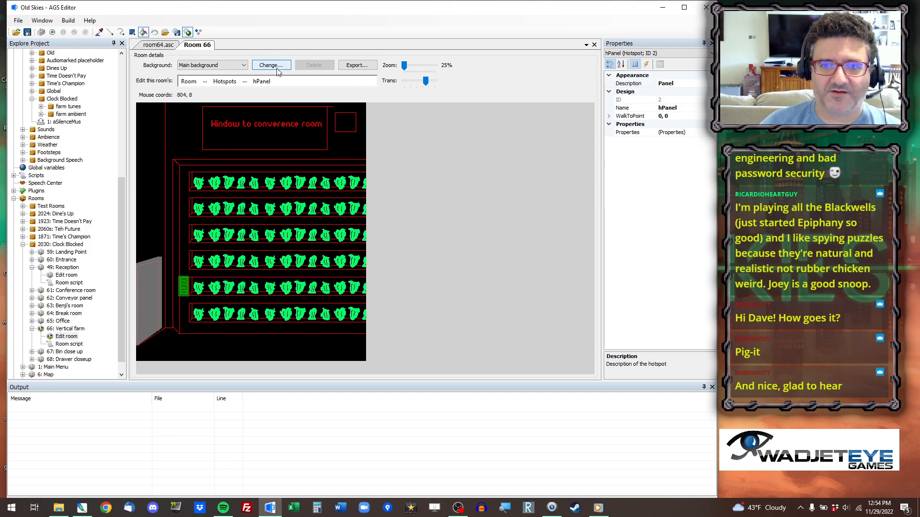
{"action": "scroll", "coordinate": [370, 208], "scroll_direction": "up", "scroll_amount": 1}
{"action": "scroll", "coordinate": [370, 208], "scroll_direction": "down", "scroll_amount": 1}
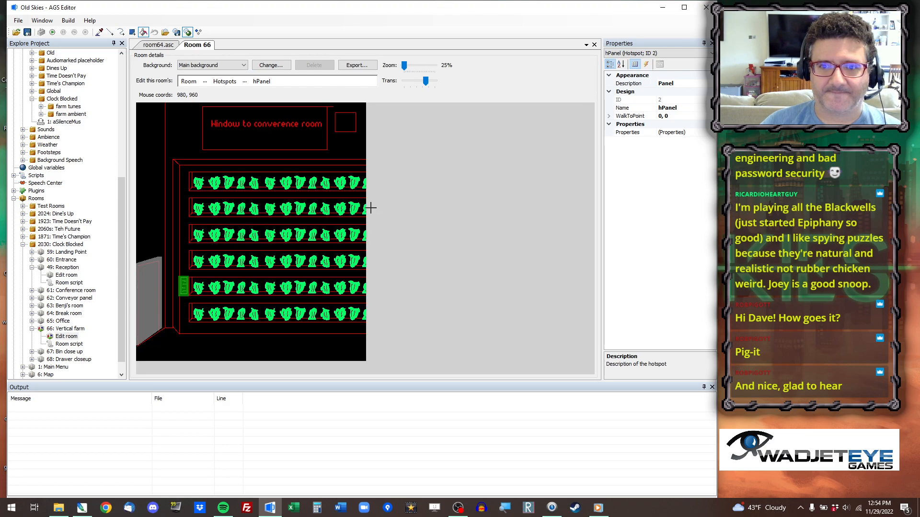
Run the game and jump to room 66, the vertical farm.
{"action": "left_click", "coordinate": [53, 32]}
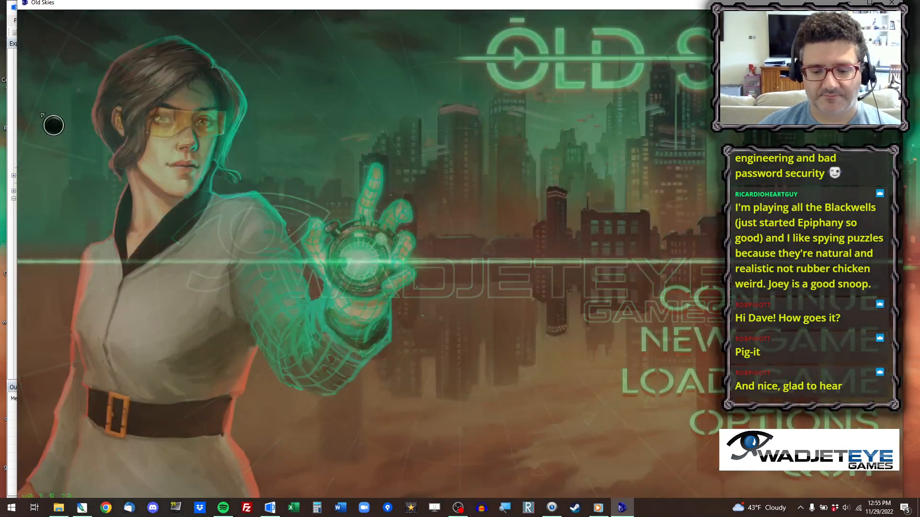
{"action": "key", "text": "ctrl+x"}
{"action": "type", "text": "60"}
{"action": "key", "text": "Return"}
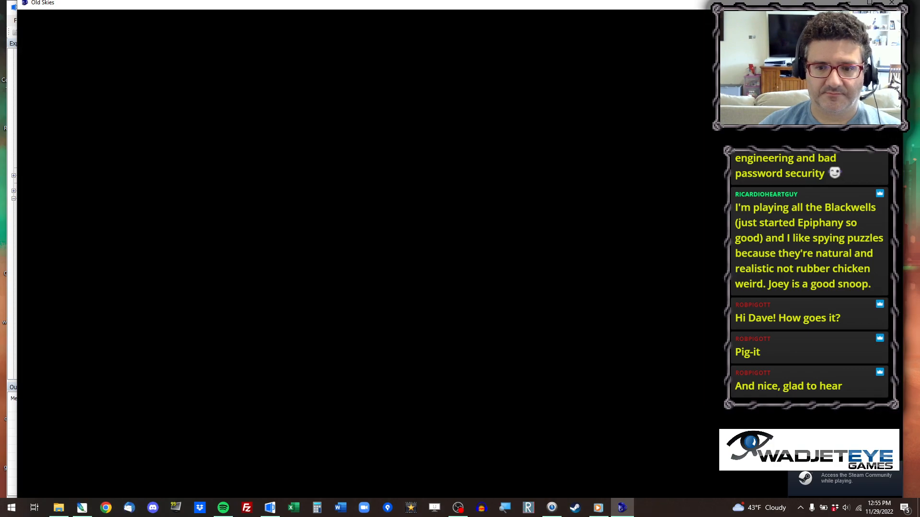
Test walking along the vertical farm's floor, examine and use the maintenance panel, and close the game.
{"action": "left_click", "coordinate": [527, 473]}
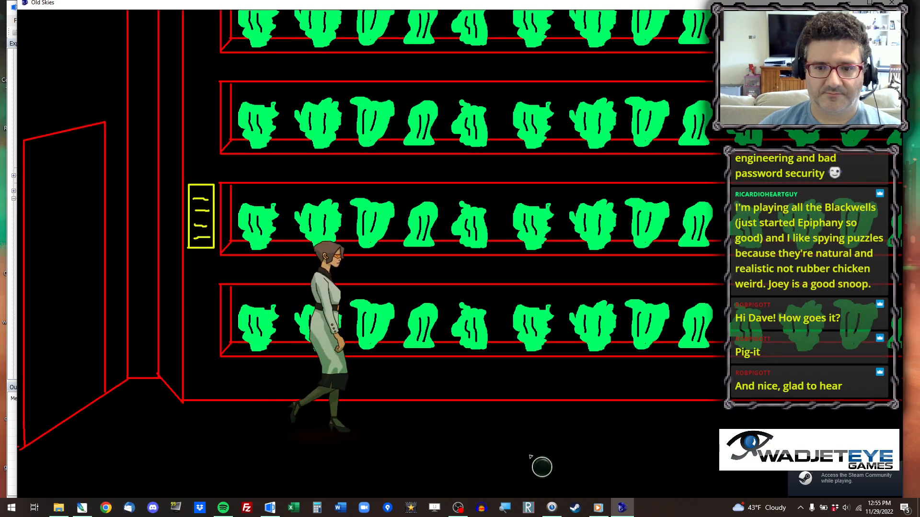
{"action": "left_click", "coordinate": [321, 440]}
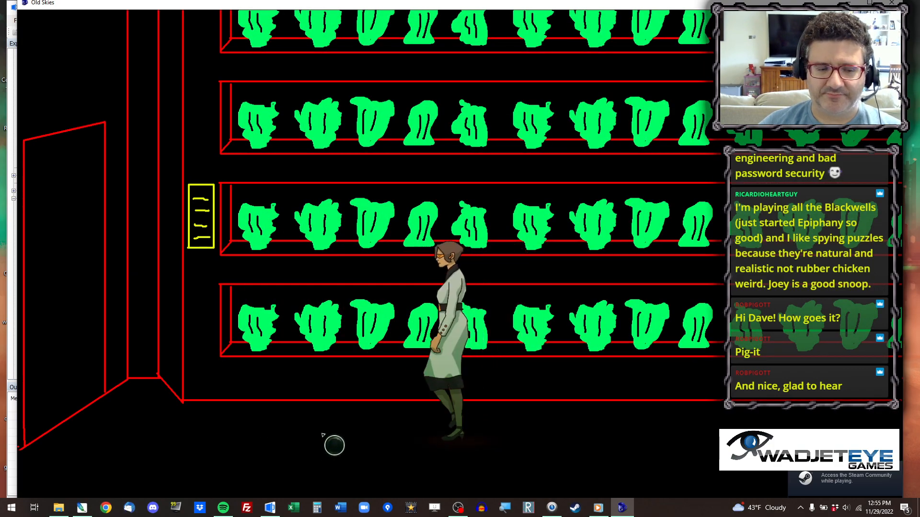
{"action": "right_click", "coordinate": [220, 238]}
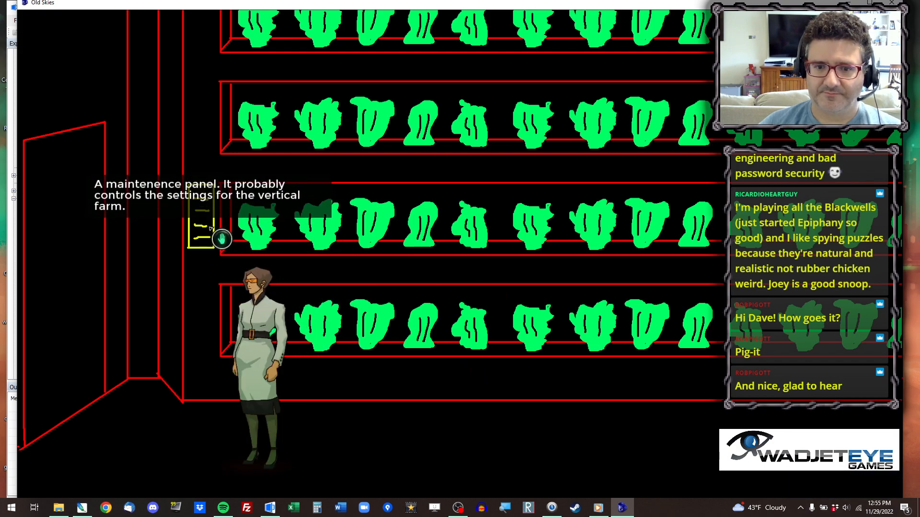
{"action": "left_click", "coordinate": [221, 238]}
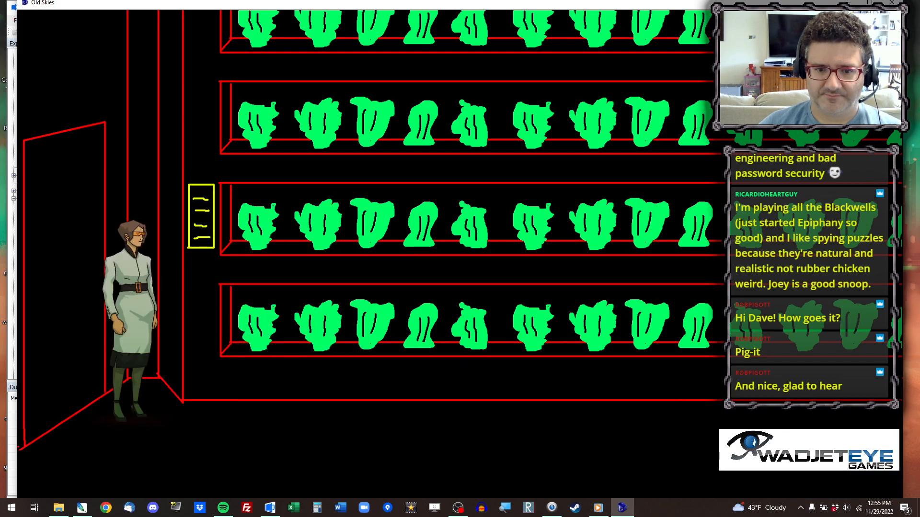
{"action": "left_click", "coordinate": [257, 279]}
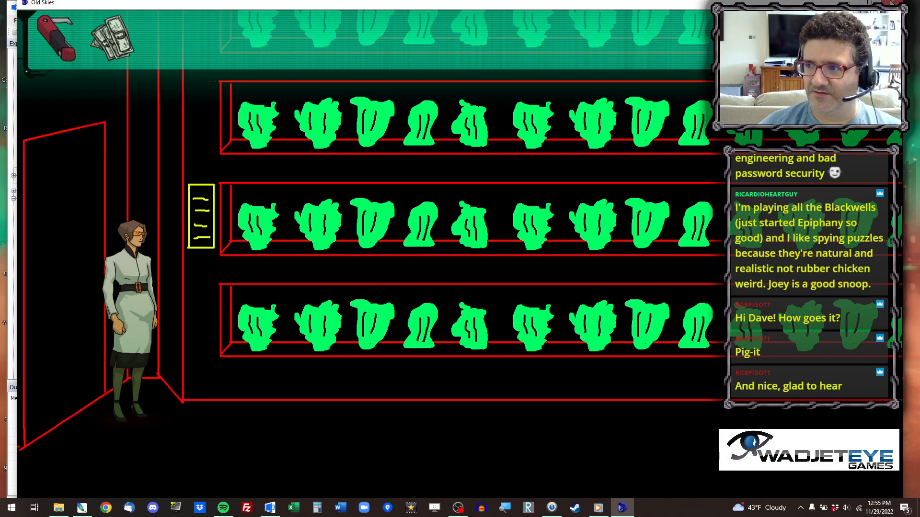
{"action": "left_click", "coordinate": [892, 3]}
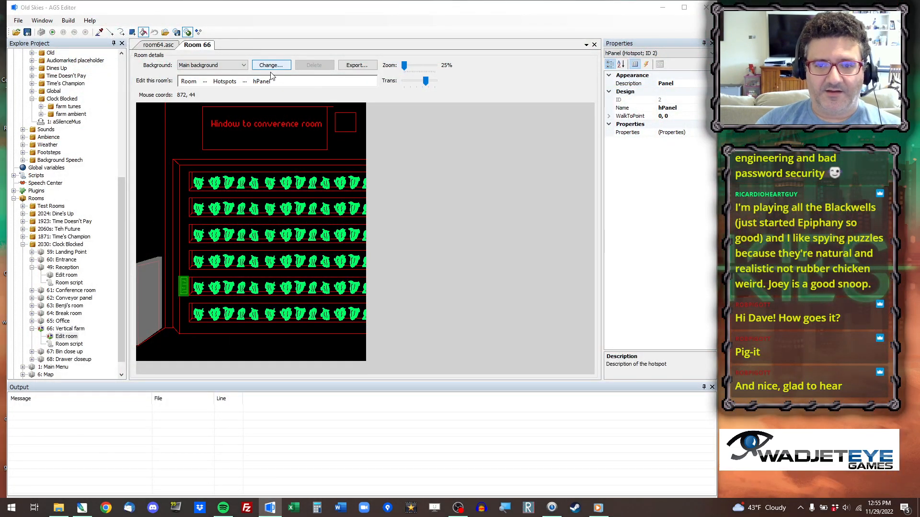
Replace room 66's main background with Vertical Farm Base.png from the 49 Leaves Vertical Farm folder.
{"action": "left_click", "coordinate": [271, 68]}
{"action": "left_click", "coordinate": [313, 38]}
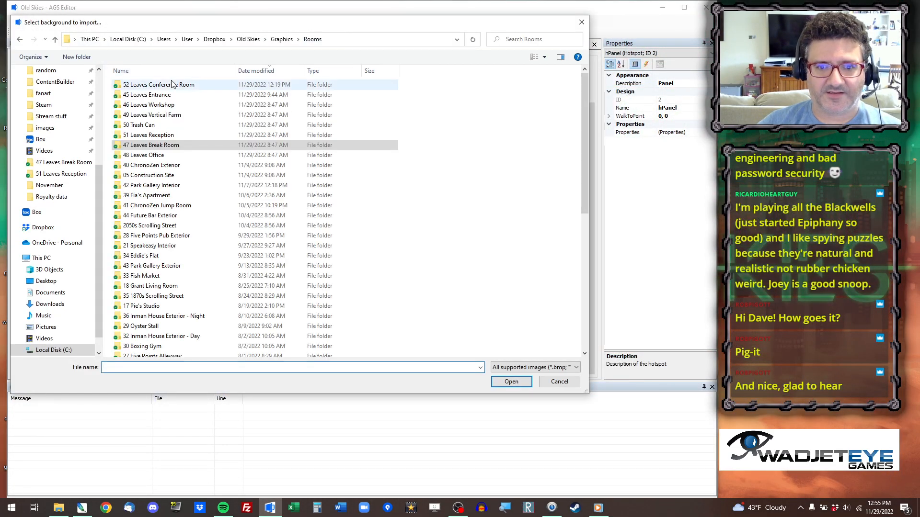
{"action": "double_click", "coordinate": [153, 115]}
{"action": "double_click", "coordinate": [154, 121]}
{"action": "scroll", "coordinate": [403, 223], "scroll_direction": "down", "scroll_amount": 3}
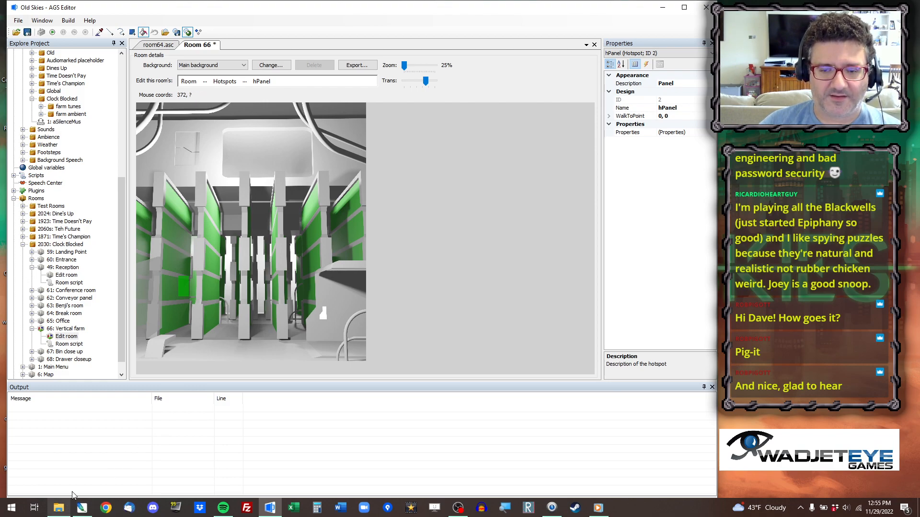
{"action": "left_click", "coordinate": [271, 66]}
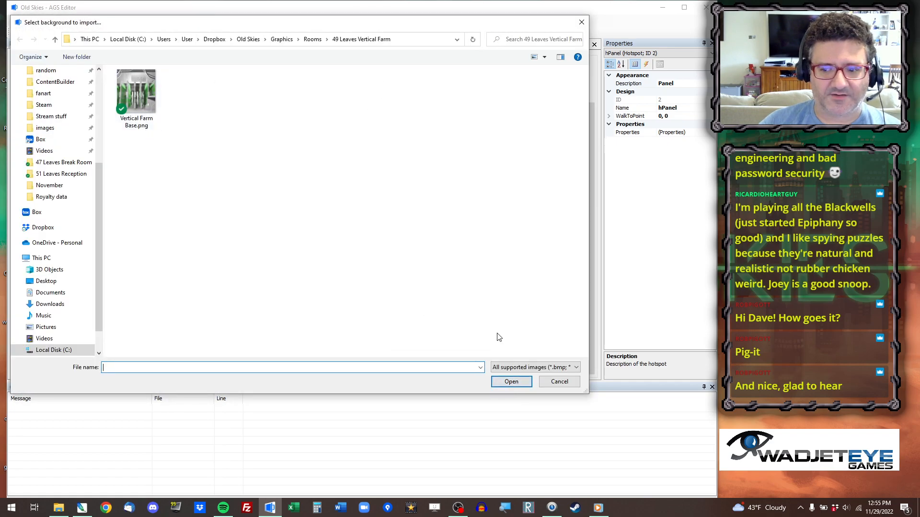
{"action": "left_click", "coordinate": [557, 381]}
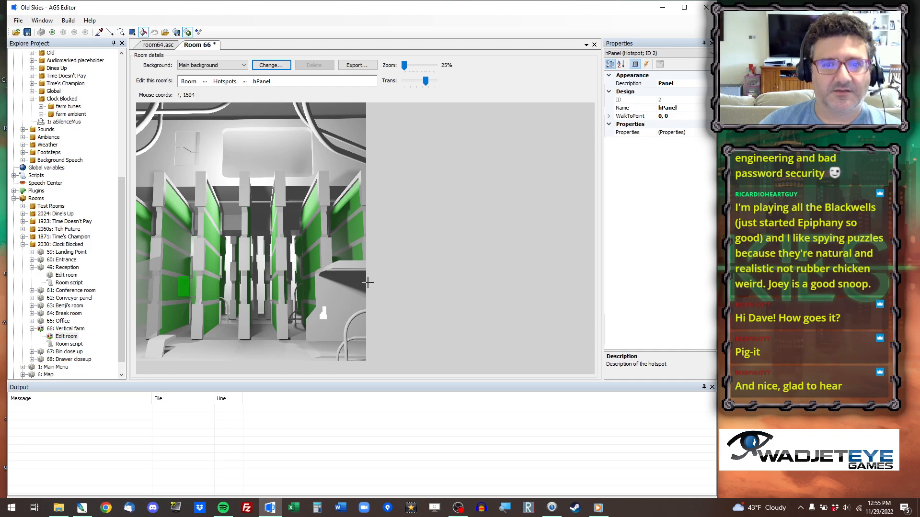
Switch room 66 to editing walkable areas and select walkable area ID 1 on the floor.
{"action": "scroll", "coordinate": [306, 274], "scroll_direction": "up", "scroll_amount": 2}
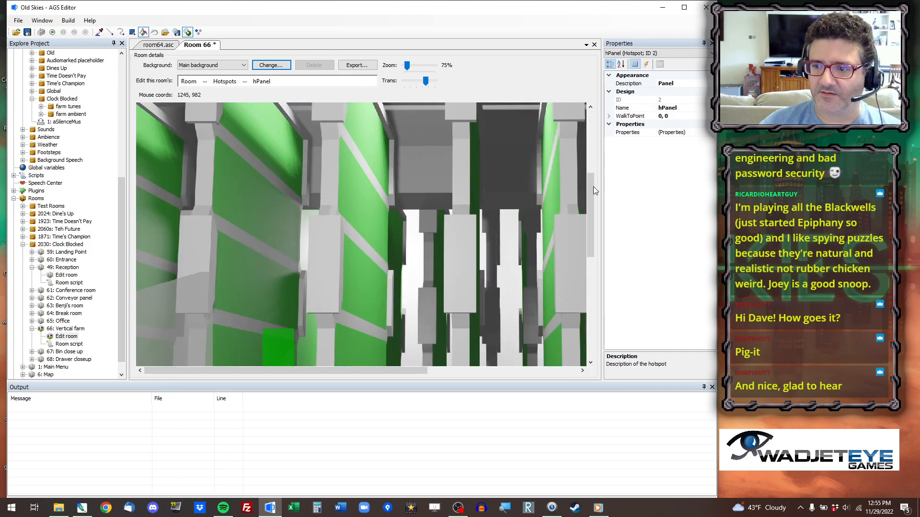
{"action": "scroll", "coordinate": [588, 197], "scroll_direction": "down", "scroll_amount": 5}
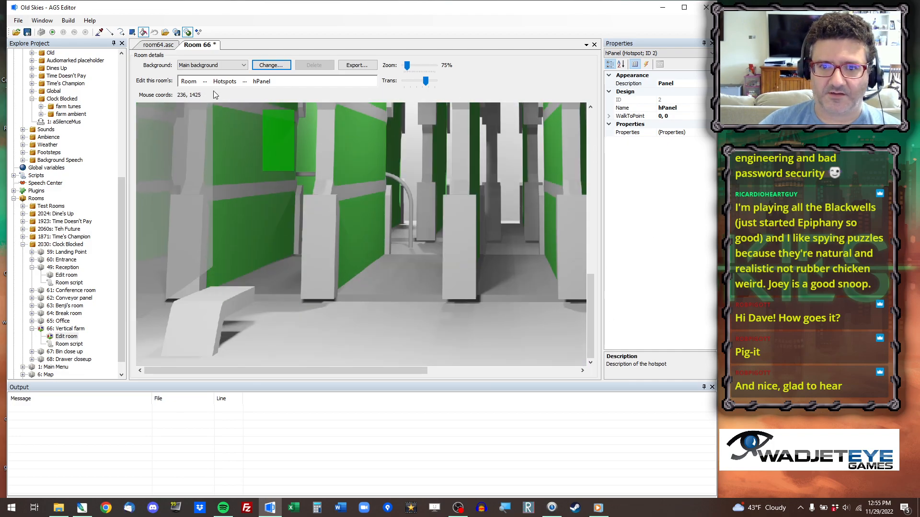
{"action": "left_click", "coordinate": [205, 81]}
{"action": "left_click", "coordinate": [254, 187]}
{"action": "scroll", "coordinate": [235, 167], "scroll_direction": "down", "scroll_amount": 2}
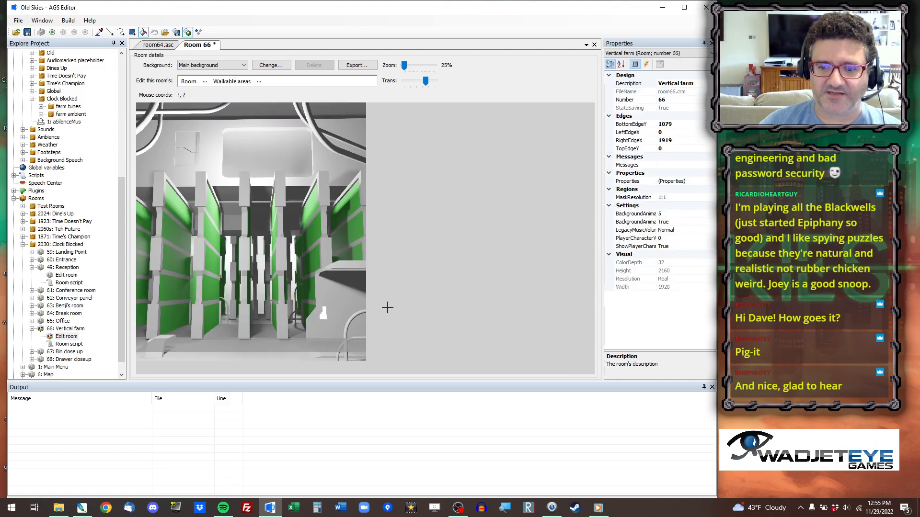
{"action": "left_click", "coordinate": [99, 32]}
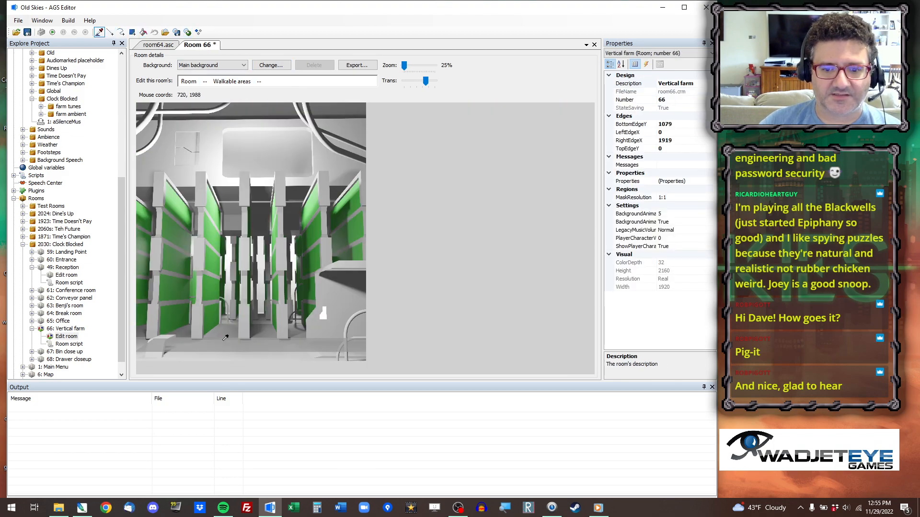
{"action": "left_click", "coordinate": [228, 348]}
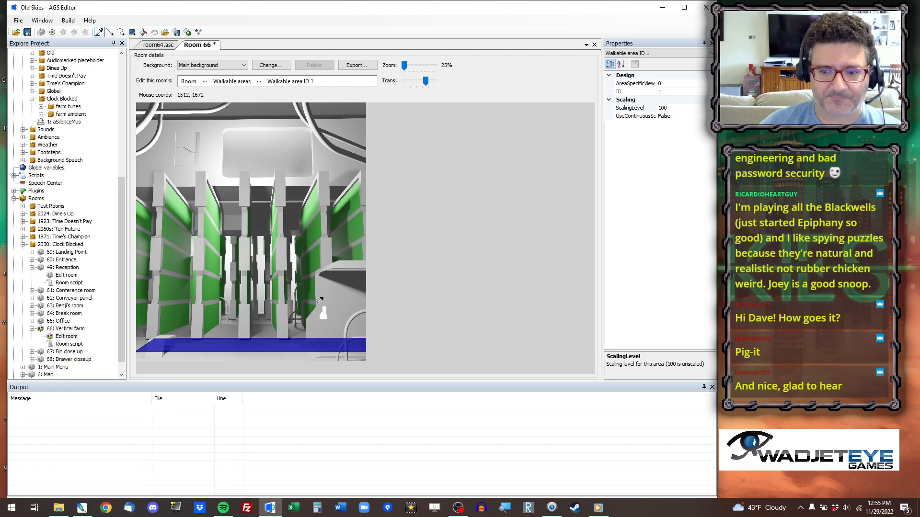
Reshape walkable area 1 with rectangles into a thin floor strip running from beside the white step to the room's right edge.
{"action": "left_click", "coordinate": [132, 33]}
{"action": "scroll", "coordinate": [318, 306], "scroll_direction": "up", "scroll_amount": 3}
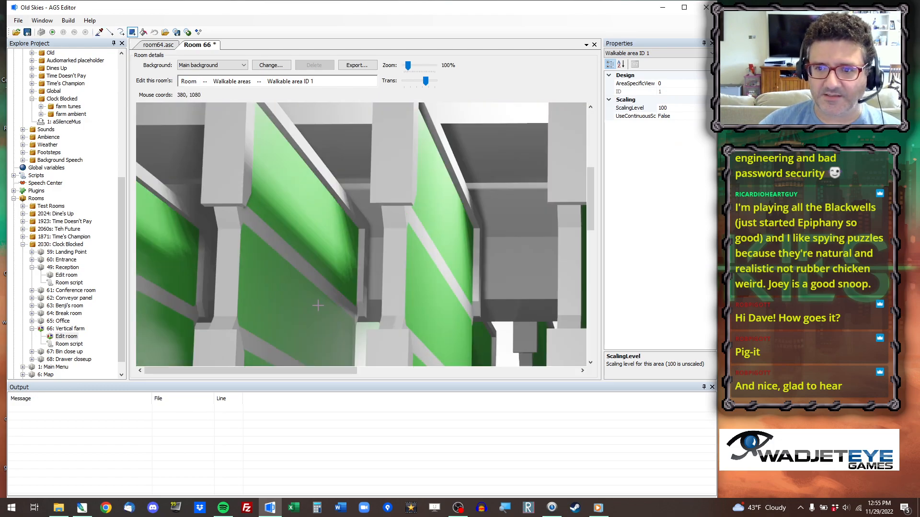
{"action": "left_click_drag", "start_coordinate": [591, 182], "coordinate": [597, 326]}
{"action": "left_click_drag", "start_coordinate": [312, 370], "coordinate": [440, 365]}
{"action": "scroll", "coordinate": [415, 242], "scroll_direction": "down", "scroll_amount": 2}
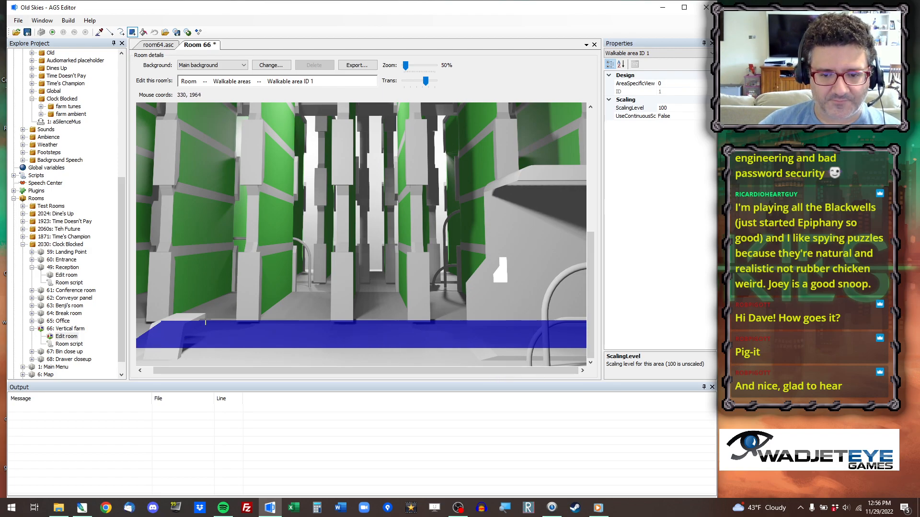
{"action": "left_click_drag", "start_coordinate": [225, 301], "coordinate": [128, 380]}
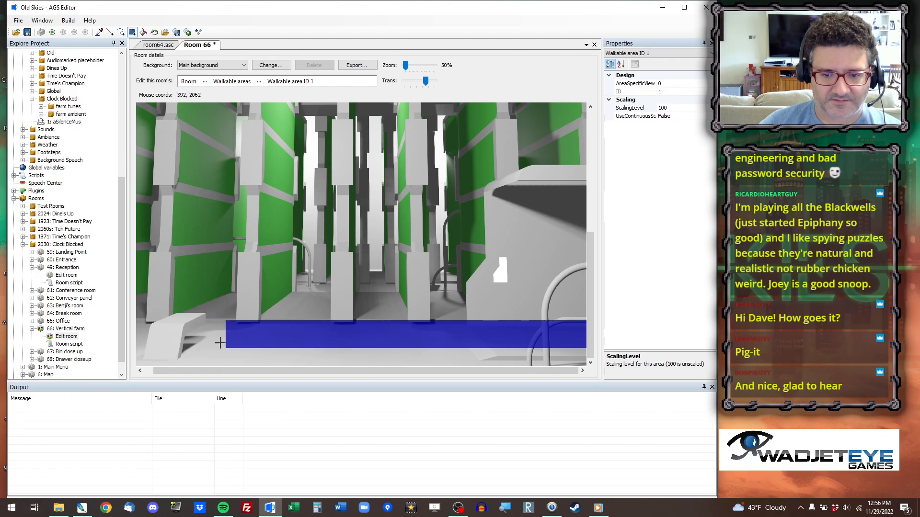
{"action": "left_click_drag", "start_coordinate": [225, 334], "coordinate": [651, 376]}
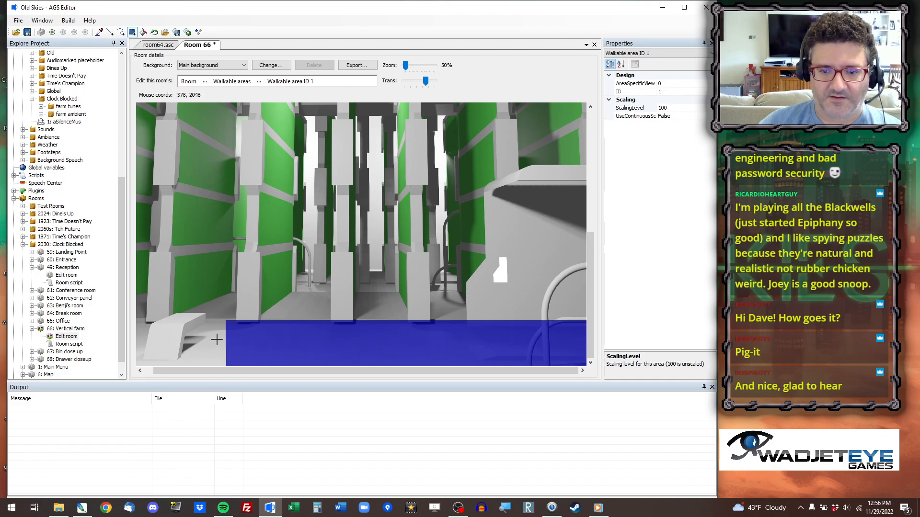
{"action": "right_click_drag", "start_coordinate": [241, 330], "coordinate": [784, 291]}
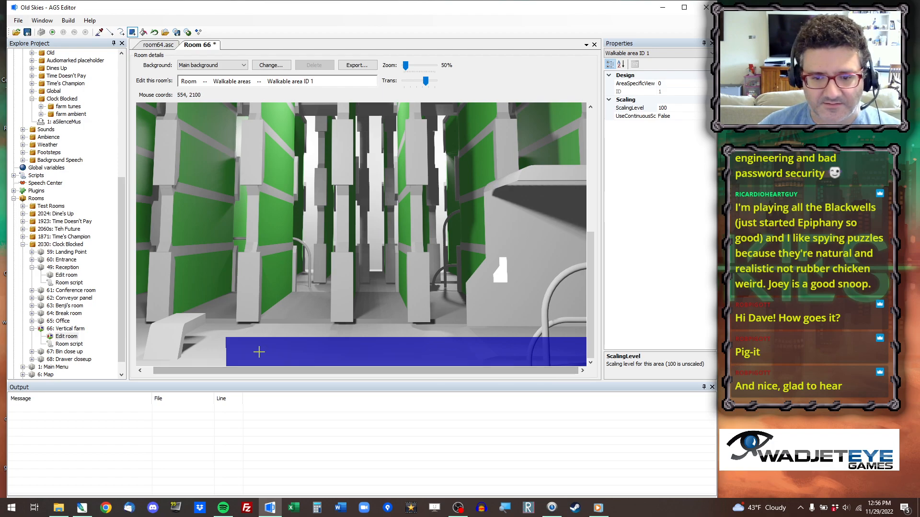
{"action": "right_click_drag", "start_coordinate": [219, 355], "coordinate": [781, 370]}
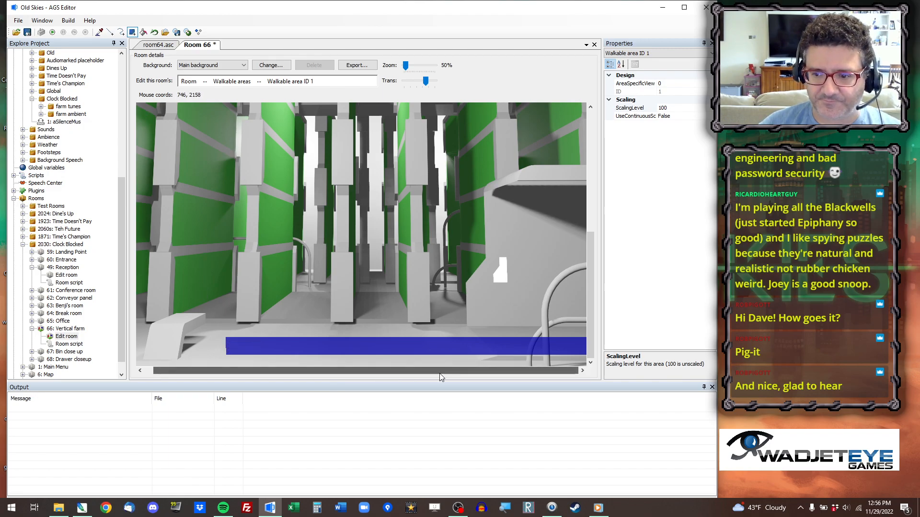
Switch room 66 to hotspot editing and draw an hPanel rectangle over the white panel on the console.
{"action": "left_click", "coordinate": [199, 86]}
{"action": "left_click", "coordinate": [245, 142]}
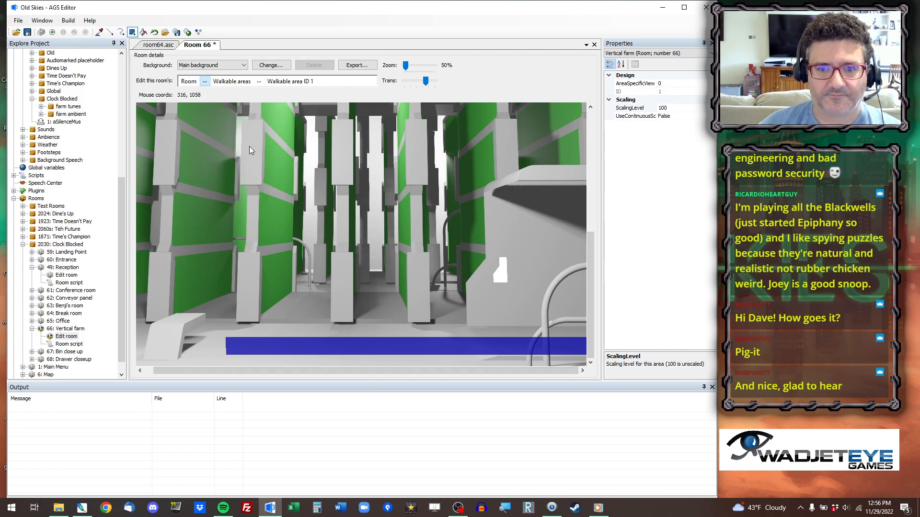
{"action": "left_click", "coordinate": [99, 32]}
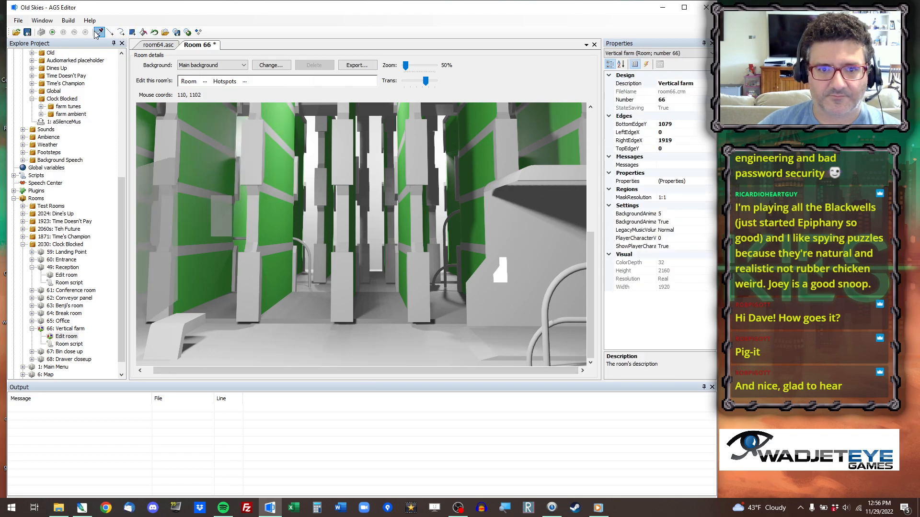
{"action": "left_click", "coordinate": [222, 216]}
{"action": "left_click", "coordinate": [132, 32]}
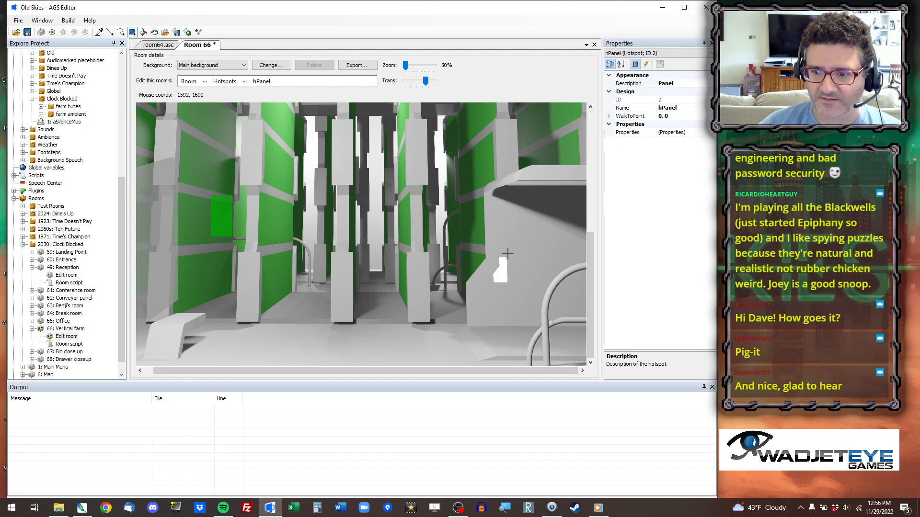
{"action": "left_click_drag", "start_coordinate": [509, 254], "coordinate": [488, 286]}
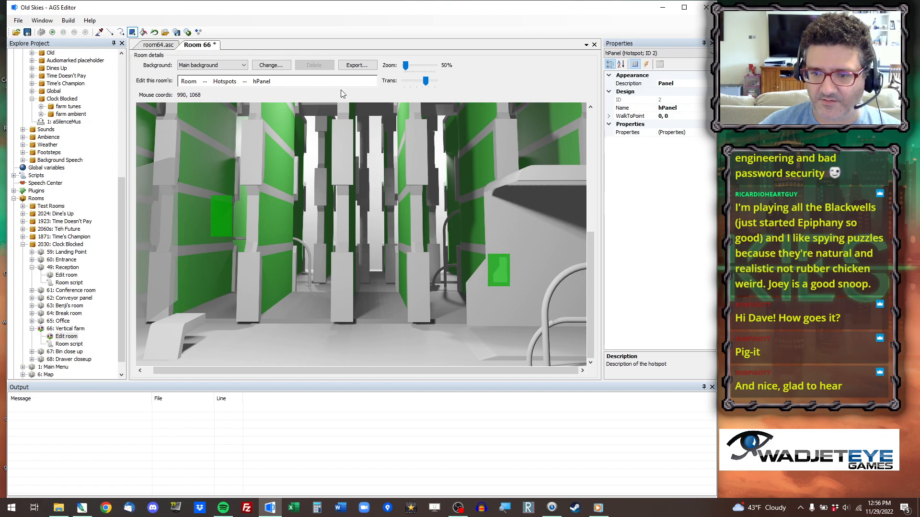
Erase the old hPanel area on the green wall and trim the new one to the console panel's notched outline.
{"action": "left_click_drag", "start_coordinate": [247, 166], "coordinate": [194, 268]}
{"action": "left_click", "coordinate": [110, 32]}
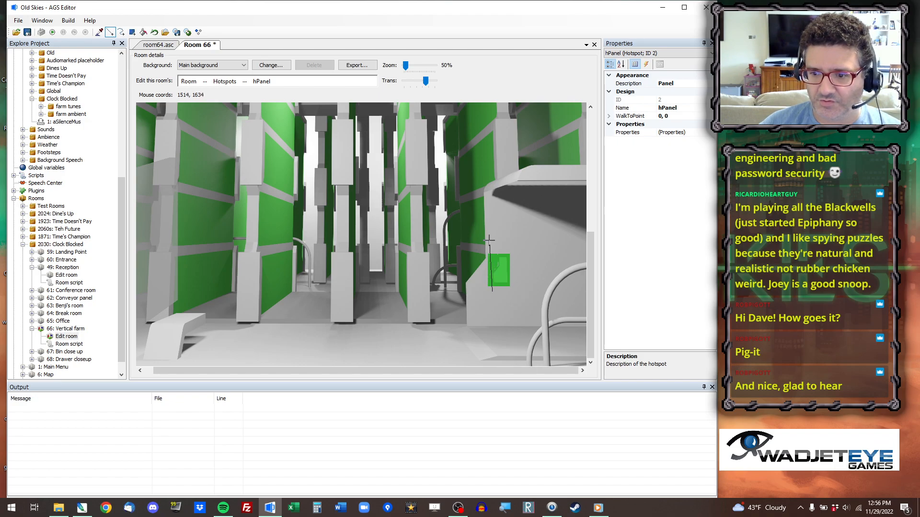
{"action": "left_click", "coordinate": [144, 32]}
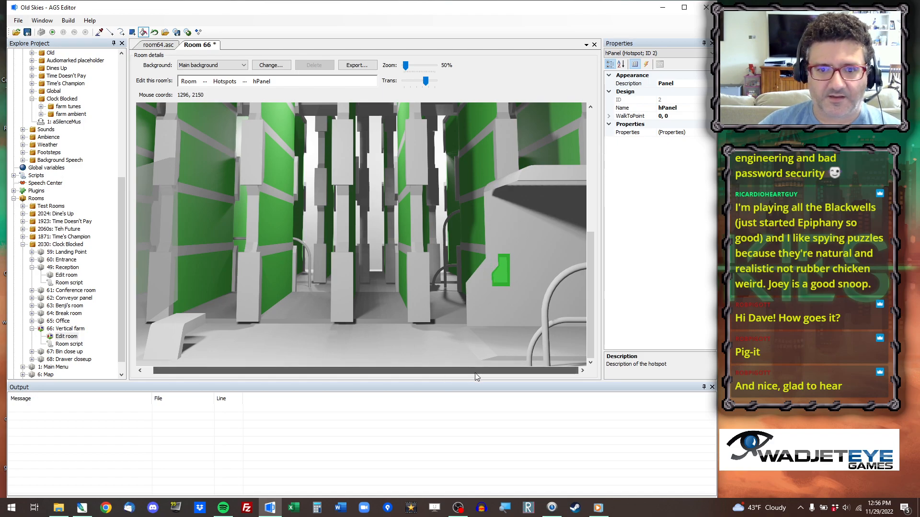
Move the hExit hotspot from the old door area to the doorway beside the console, extending it down to the floor.
{"action": "left_click", "coordinate": [99, 32]}
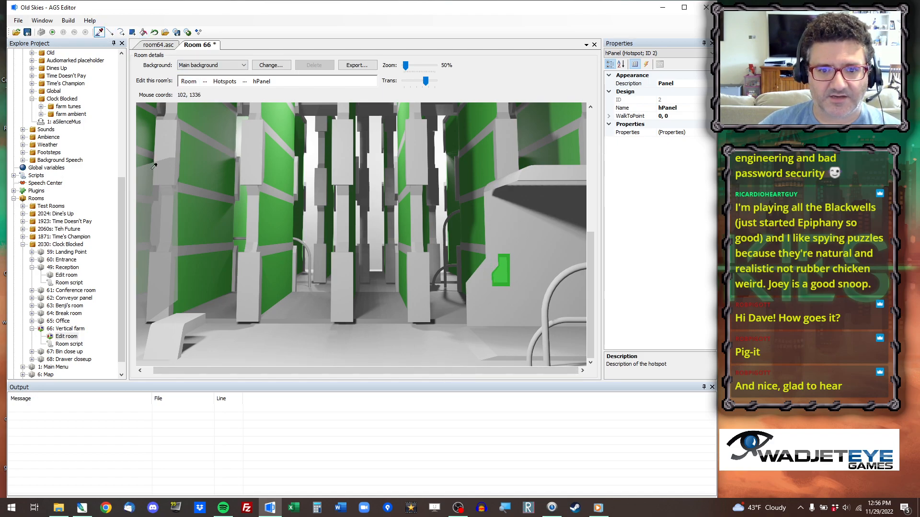
{"action": "left_click", "coordinate": [154, 166]}
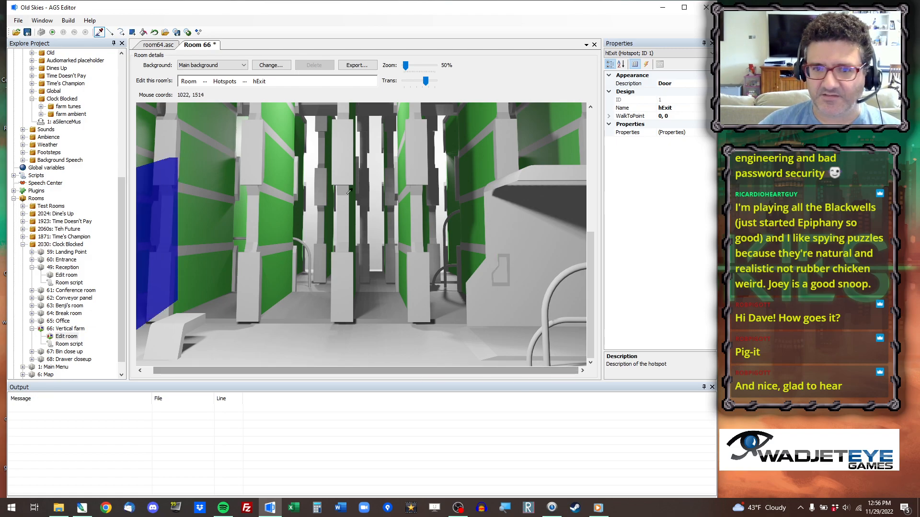
{"action": "left_click", "coordinate": [132, 32]}
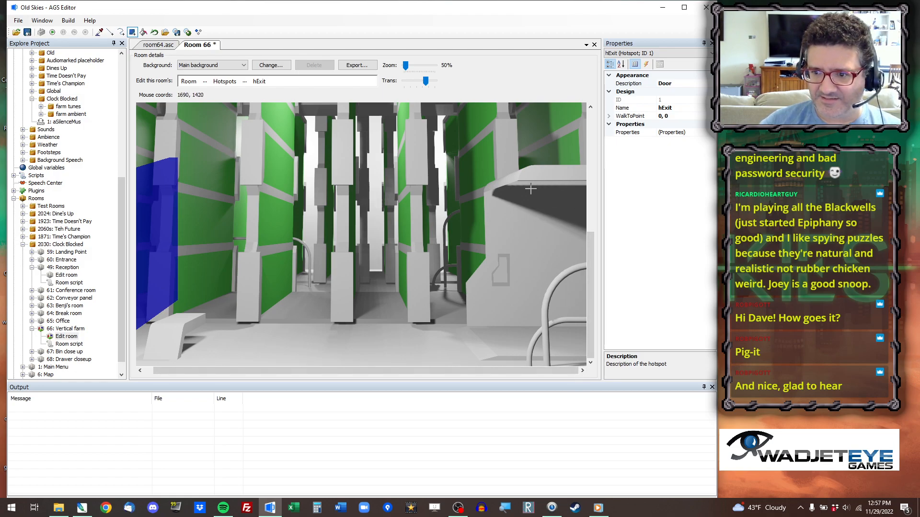
{"action": "left_click_drag", "start_coordinate": [529, 187], "coordinate": [608, 327]}
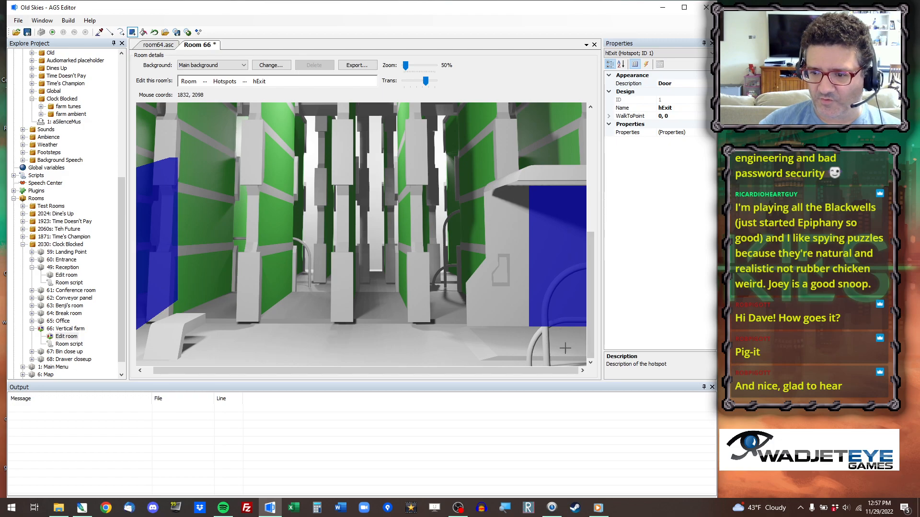
{"action": "left_click_drag", "start_coordinate": [531, 318], "coordinate": [657, 371]}
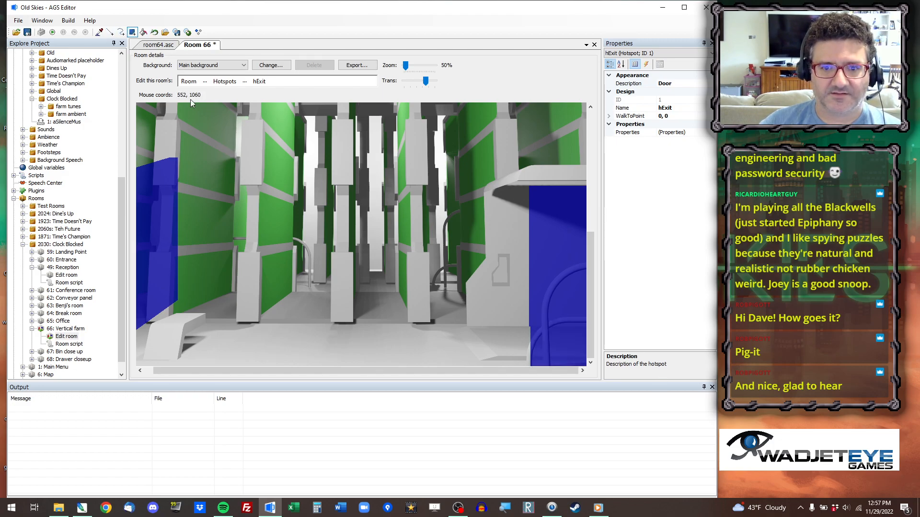
{"action": "left_click_drag", "start_coordinate": [202, 131], "coordinate": [52, 379]}
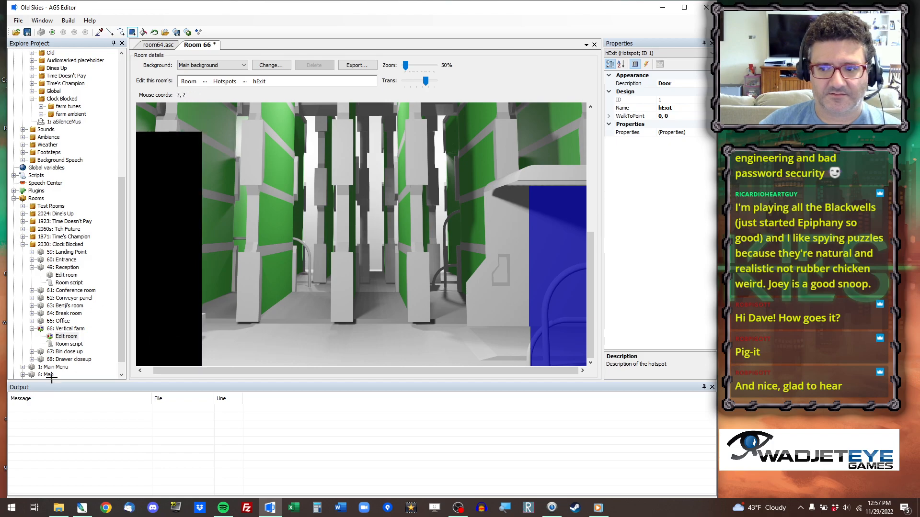
Copy the coordinates of a floor spot by the new exit and open the hExit interact function in the room script.
{"action": "right_click", "coordinate": [570, 340]}
{"action": "left_click", "coordinate": [578, 342]}
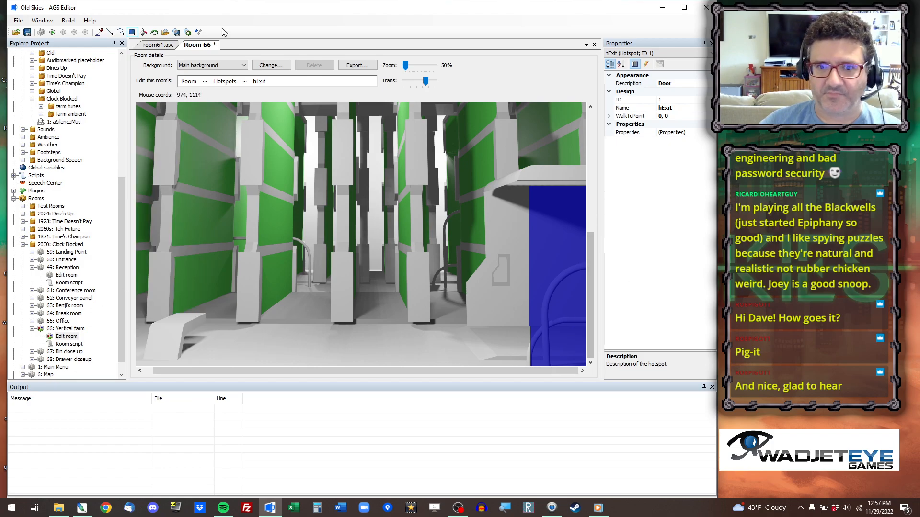
{"action": "left_click", "coordinate": [646, 64]}
{"action": "double_click", "coordinate": [687, 92]}
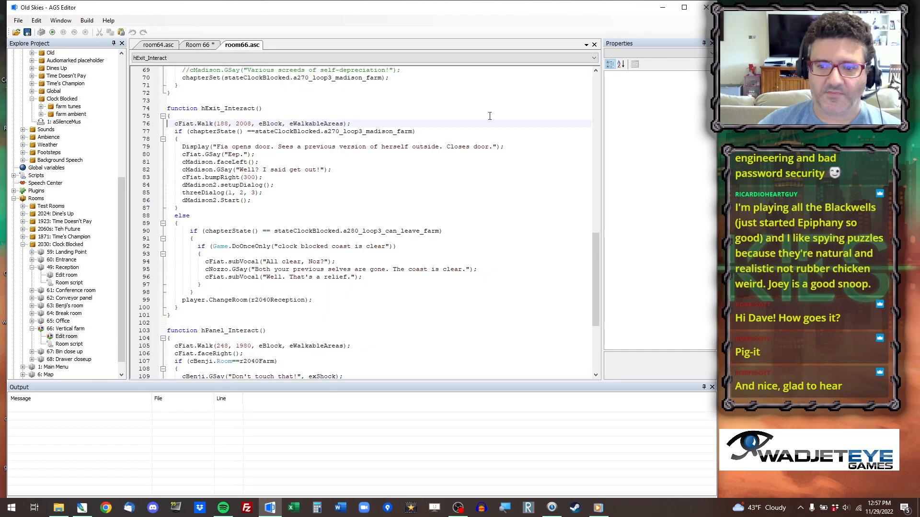
Set the cFiat.Walk destination in hExit_Interact to 1848, 2032.
{"action": "left_click", "coordinate": [201, 45]}
{"action": "left_click", "coordinate": [242, 45]}
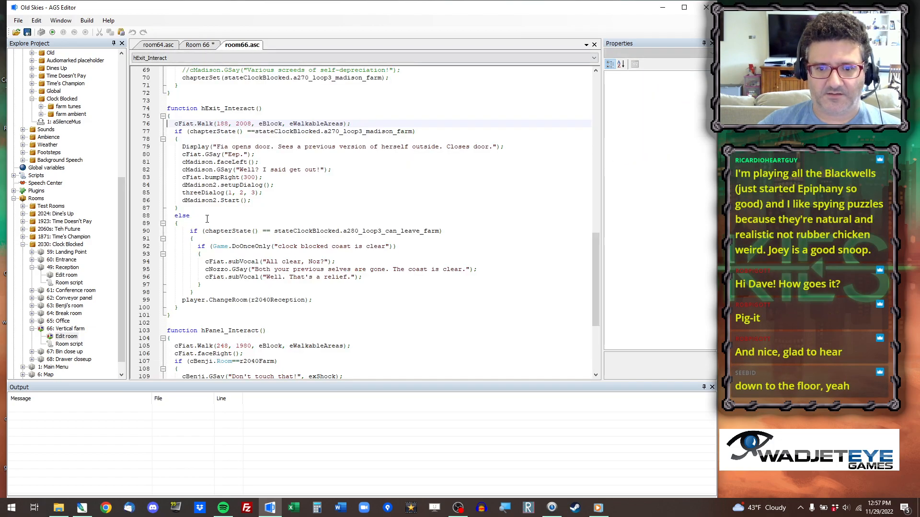
{"action": "double_click", "coordinate": [223, 123]}
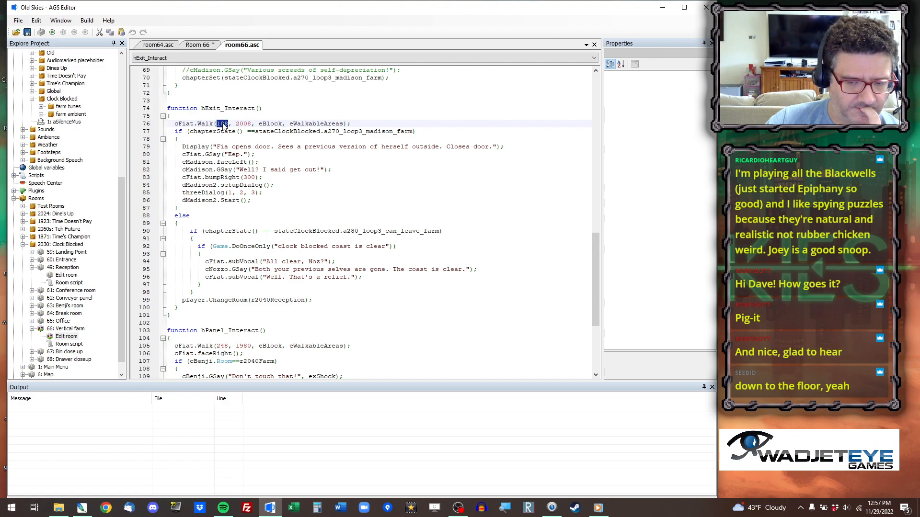
{"action": "type", "text": "1848"}
{"action": "double_click", "coordinate": [247, 124]}
{"action": "type", "text": "2032"}
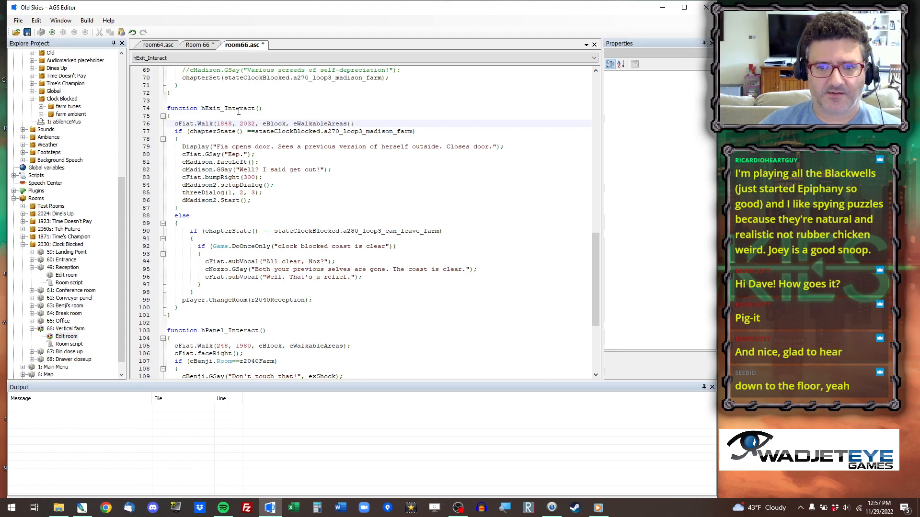
In hExit_Interact, make cMadison use faceRight and change cFiat's bump to bumpLeft.
{"action": "double_click", "coordinate": [232, 162]}
{"action": "type", "text": "faceRight"}
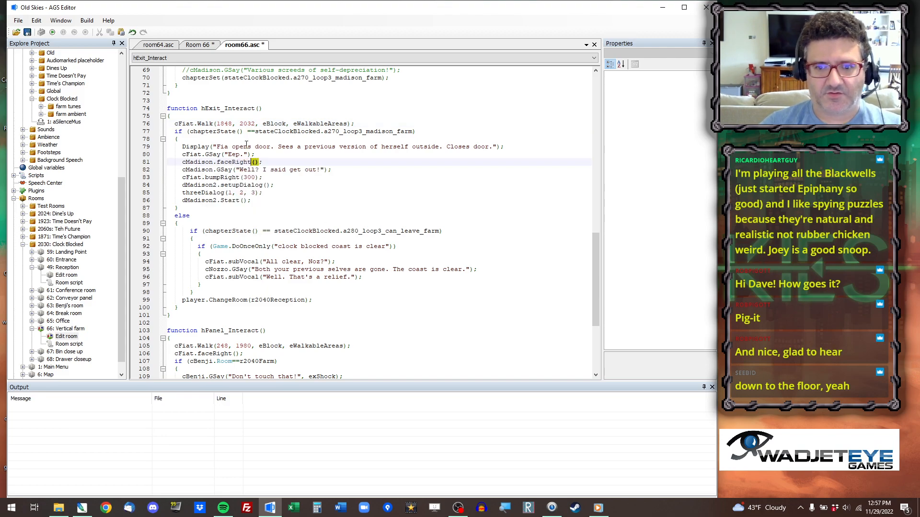
{"action": "key", "text": "Down"}
{"action": "key", "text": "Down"}
{"action": "key", "text": "Left"}
{"action": "key", "text": "Left"}
{"action": "key", "text": "Left"}
{"action": "key", "text": "ctrl+shift+Left"}
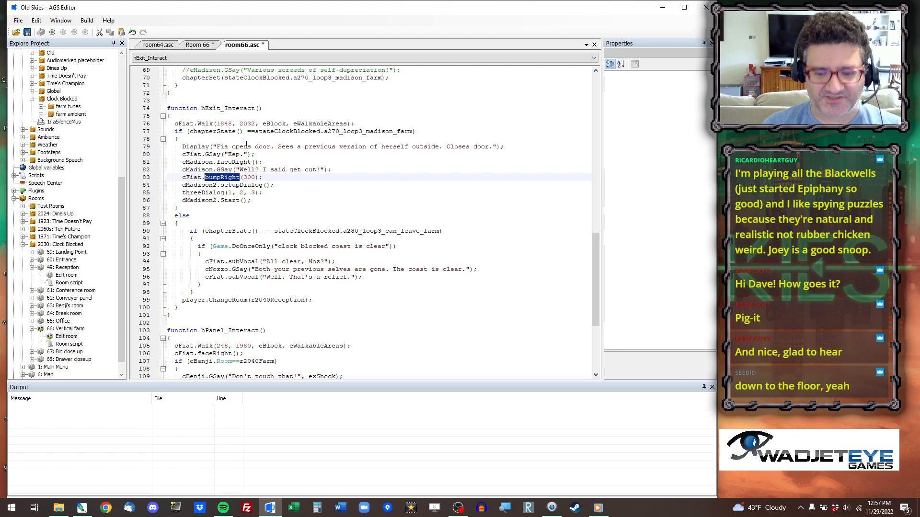
{"action": "type", "text": "bumpL"}
{"action": "key", "text": "Return"}
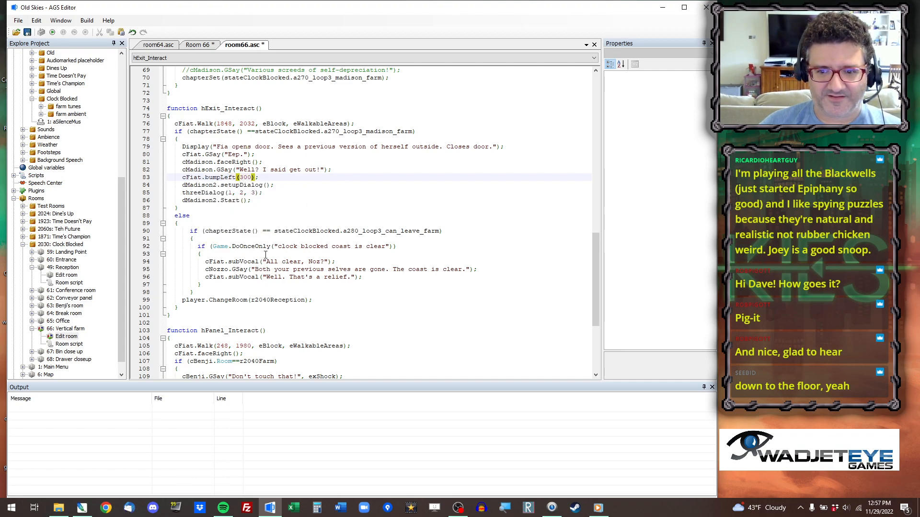
In room_Load, set the cFiat.placeAt position to 2200, 2032.
{"action": "scroll", "coordinate": [268, 243], "scroll_direction": "up", "scroll_amount": 20}
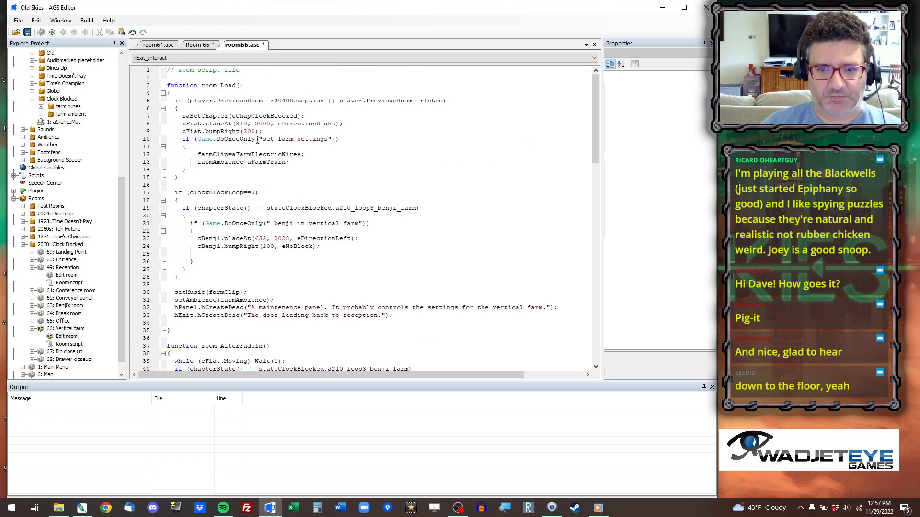
{"action": "double_click", "coordinate": [241, 123]}
{"action": "key", "text": "ctrl+shift+Right"}
{"action": "key", "text": "ctrl+shift+Right"}
{"action": "type", "text": "1848, 2032"}
{"action": "double_click", "coordinate": [240, 123]}
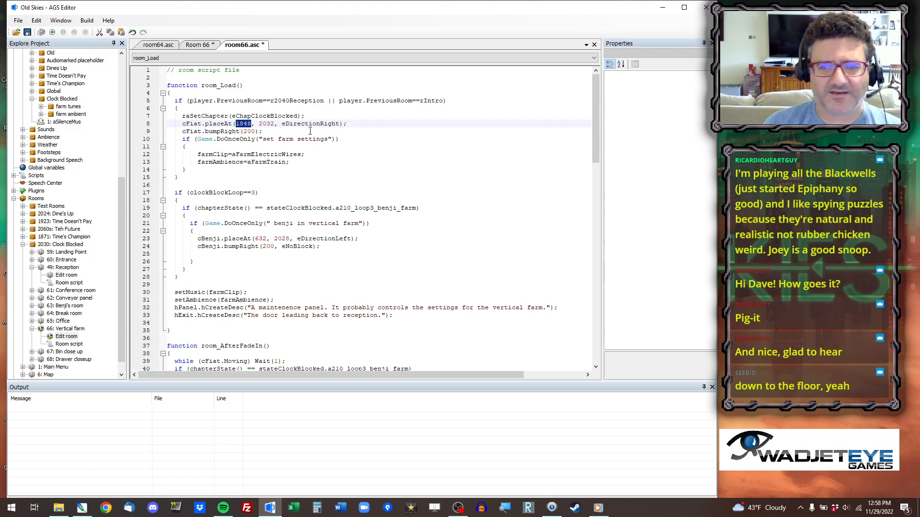
{"action": "type", "text": "2200"}
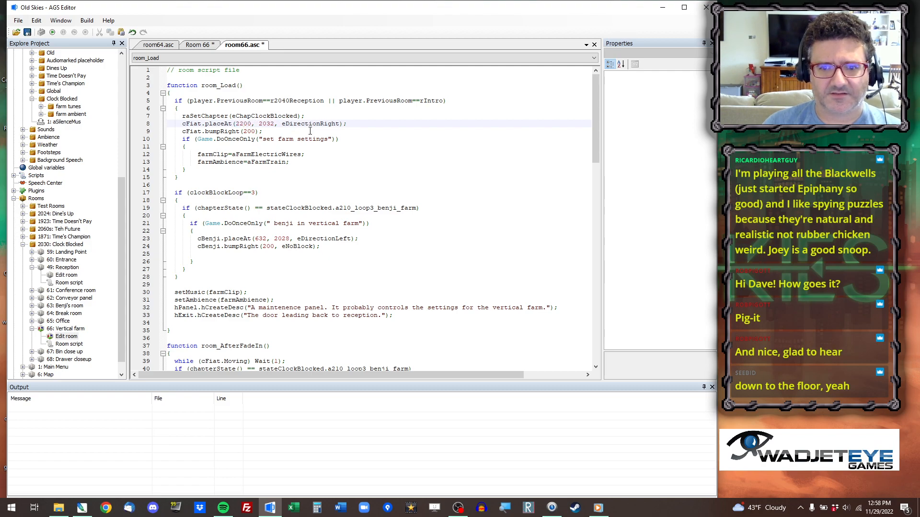
Set the facing direction in cFiat.placeAt to eDirectionLeft.
{"action": "key", "text": "End"}
{"action": "key", "text": "Left"}
{"action": "key", "text": "Left"}
{"action": "key", "text": "shift+Left"}
{"action": "key", "text": "shift+Left"}
{"action": "key", "text": "shift+Left"}
{"action": "key", "text": "shift+Left"}
{"action": "key", "text": "shift+Left"}
{"action": "type", "text": "Left"}
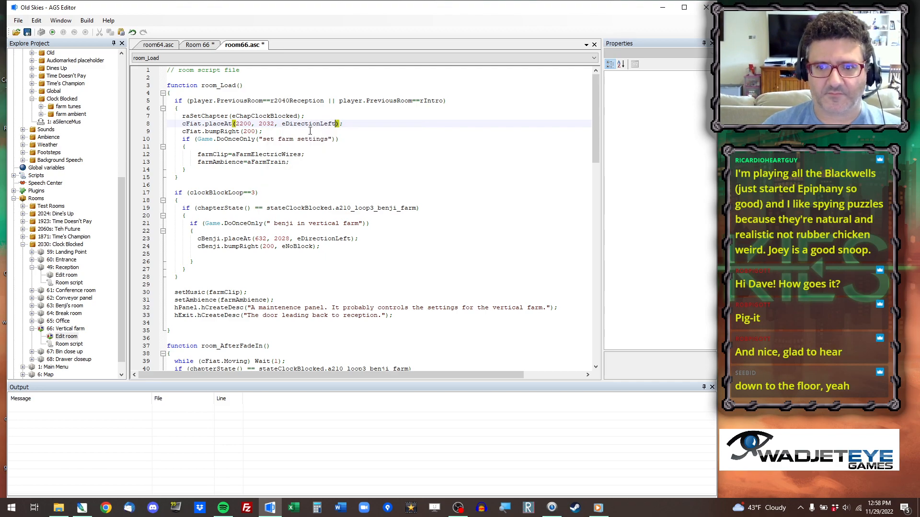
Change the x coordinate in room_Load's cFiat.placeAt to 2000.
{"action": "key", "text": "Right"}
{"action": "key", "text": "Right"}
{"action": "key", "text": "BackSpace"}
{"action": "type", "text": "0"}
{"action": "key", "text": "Down"}
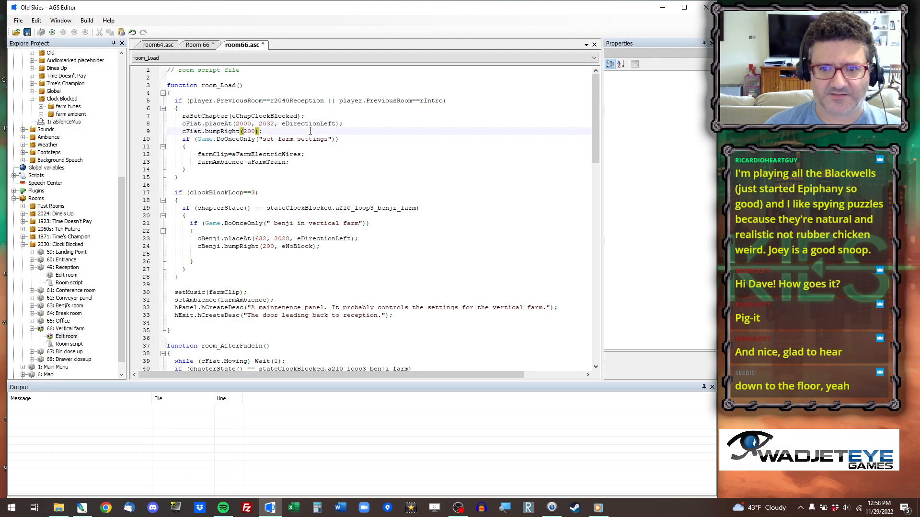
{"action": "left_click", "coordinate": [271, 132]}
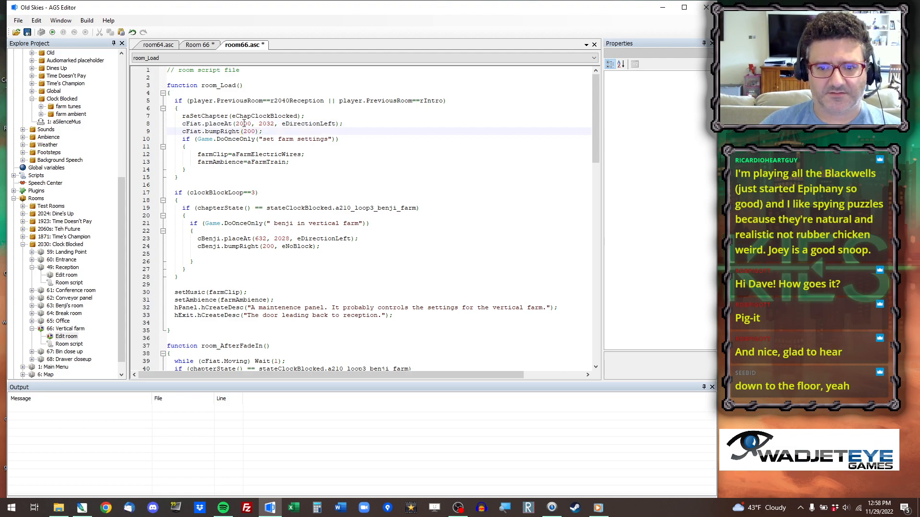
Copy the coordinates of a spot on the walkable floor strip and use 1126, 2076 as the cBenji.placeAt position.
{"action": "left_click", "coordinate": [197, 45]}
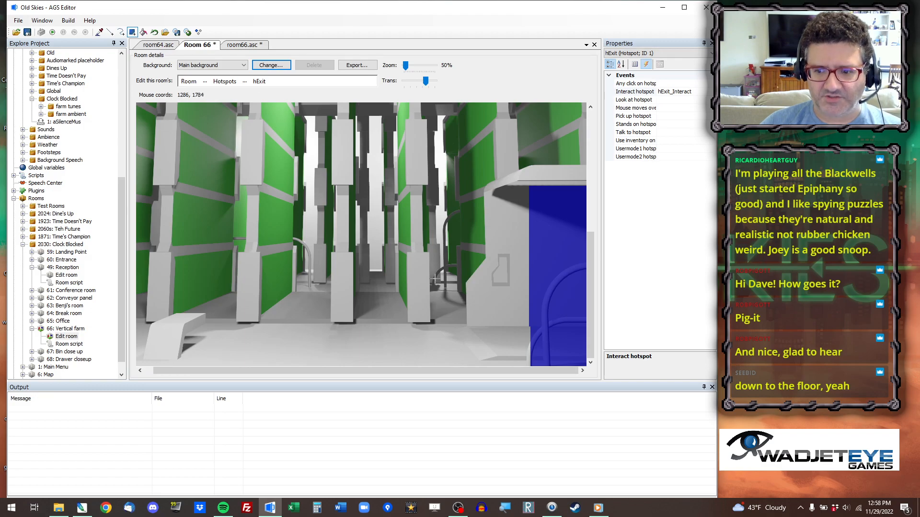
{"action": "left_click", "coordinate": [205, 82]}
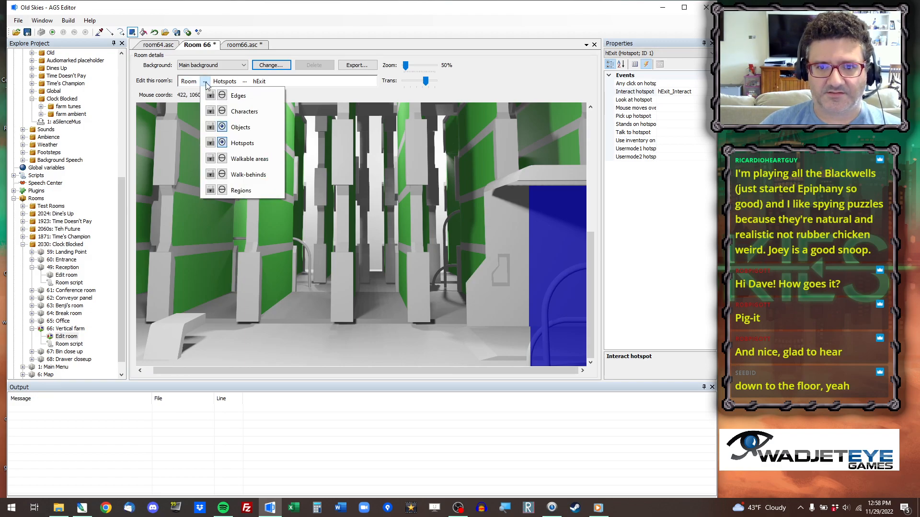
{"action": "left_click", "coordinate": [250, 159]}
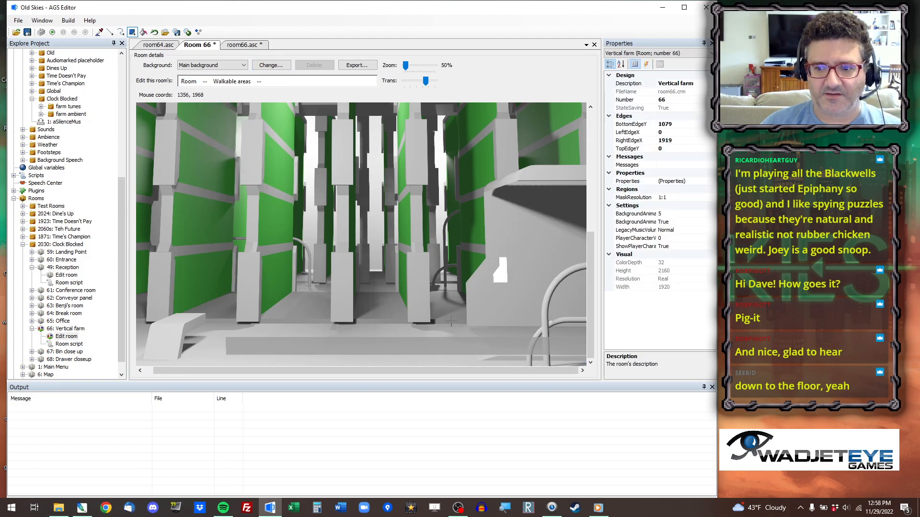
{"action": "right_click", "coordinate": [435, 346]}
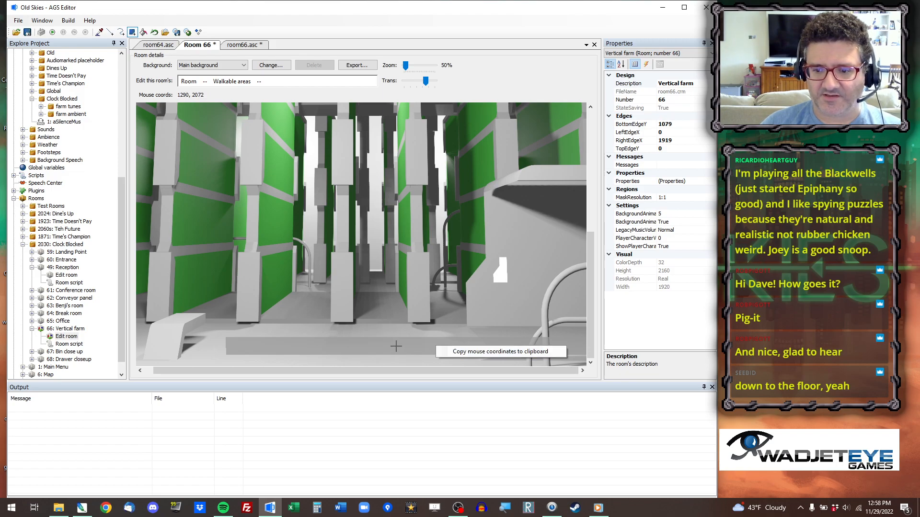
{"action": "left_click", "coordinate": [431, 353]}
{"action": "left_click", "coordinate": [240, 45]}
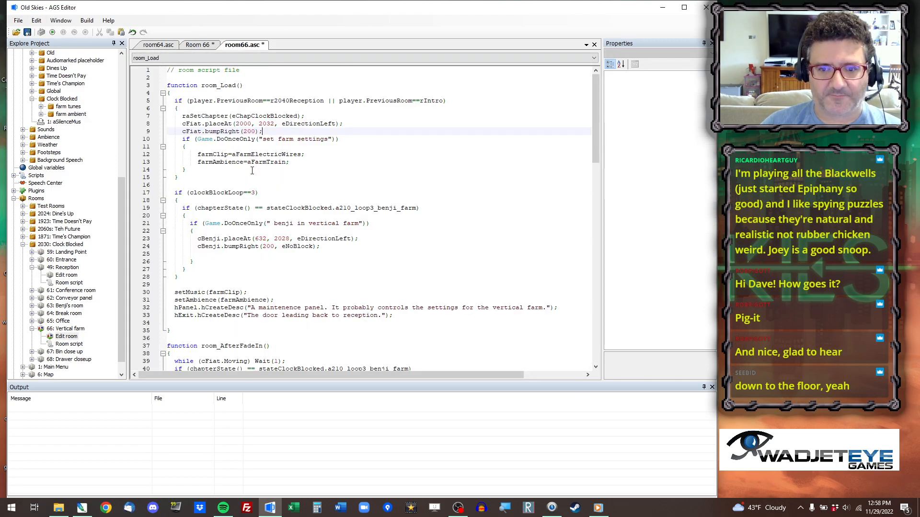
{"action": "left_click_drag", "start_coordinate": [255, 238], "coordinate": [289, 238]}
{"action": "type", "text": "1126, 2076"}
Try eDirectionRight as the facing direction in cBenji.placeAt, and set it back to eDirectionLeft.
{"action": "double_click", "coordinate": [327, 239]}
{"action": "type", "text": "eDirectionRight"}
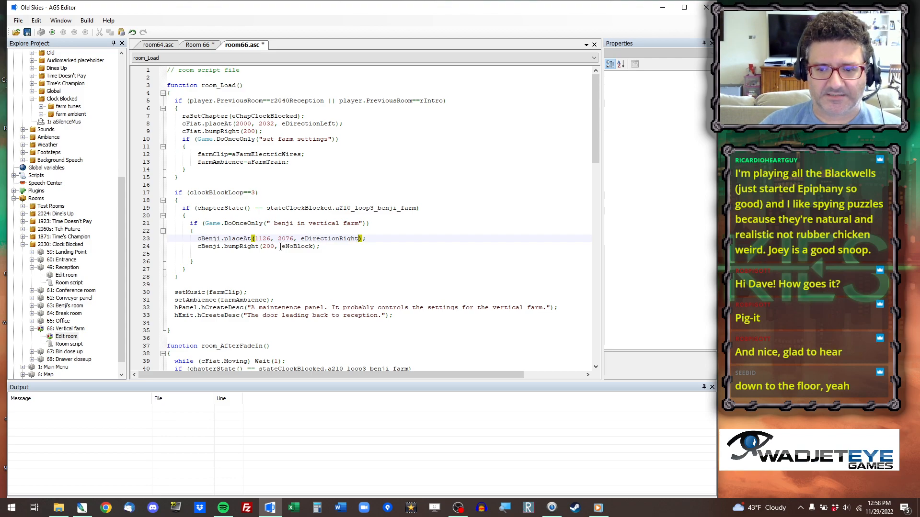
{"action": "mouse_move", "coordinate": [259, 246]}
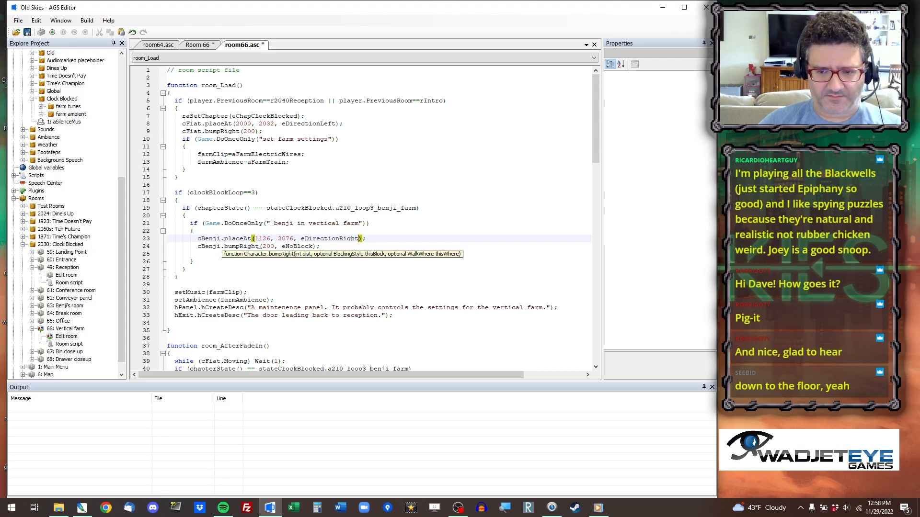
{"action": "key", "text": "BackSpace"}
{"action": "key", "text": "BackSpace"}
{"action": "key", "text": "BackSpace"}
{"action": "key", "text": "BackSpace"}
{"action": "key", "text": "BackSpace"}
{"action": "type", "text": "Left"}
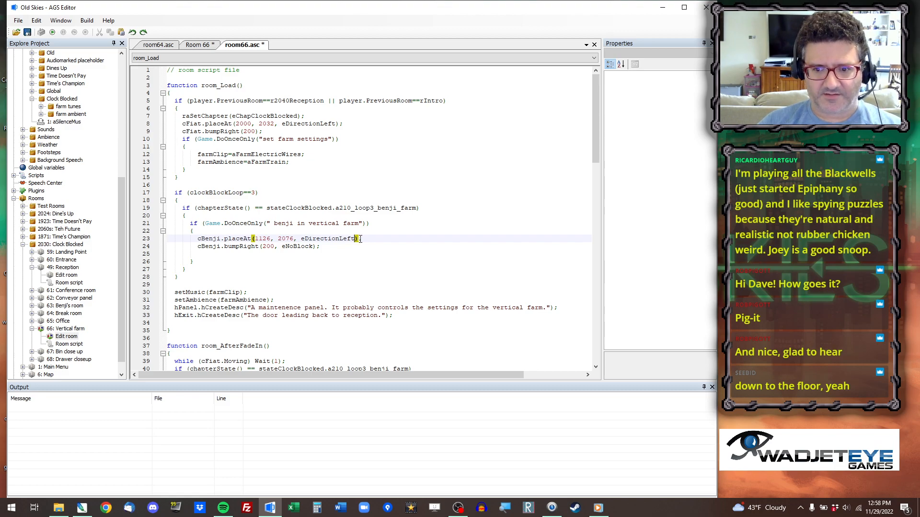
Undo the recent placeAt edits in room_Load and change cBenji.bumpRight to bumpLeft.
{"action": "key", "text": "ctrl+z"}
{"action": "key", "text": "ctrl+z"}
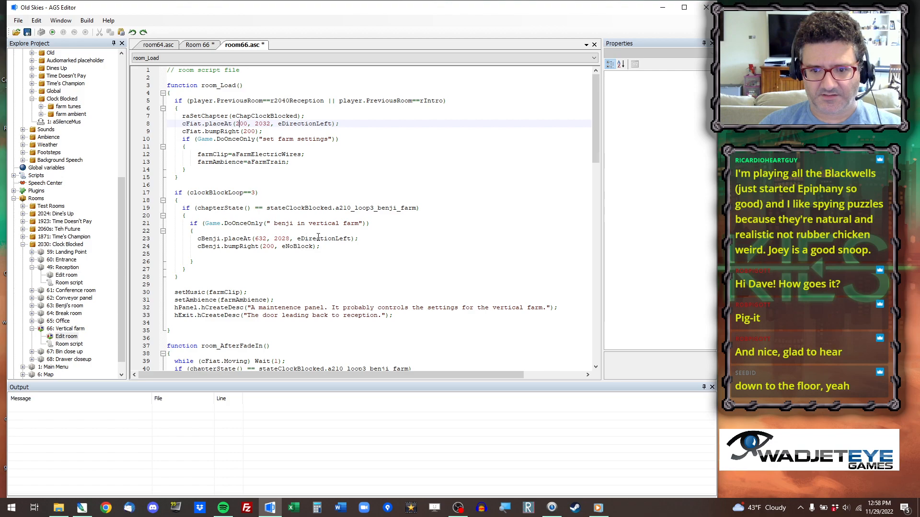
{"action": "double_click", "coordinate": [243, 246]}
{"action": "type", "text": "bumpLeft"}
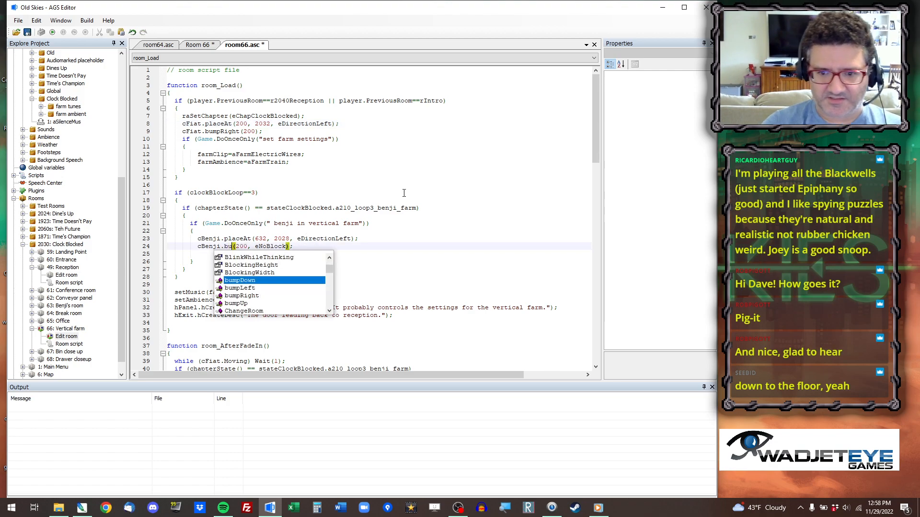
{"action": "key", "text": "Down"}
{"action": "key", "text": "Down"}
Change cBenji.faceLeft to faceRight in room_AfterFadeIn's a210_loop3_benji_farm block.
{"action": "scroll", "coordinate": [292, 255], "scroll_direction": "down", "scroll_amount": 3}
{"action": "scroll", "coordinate": [252, 248], "scroll_direction": "down", "scroll_amount": 1}
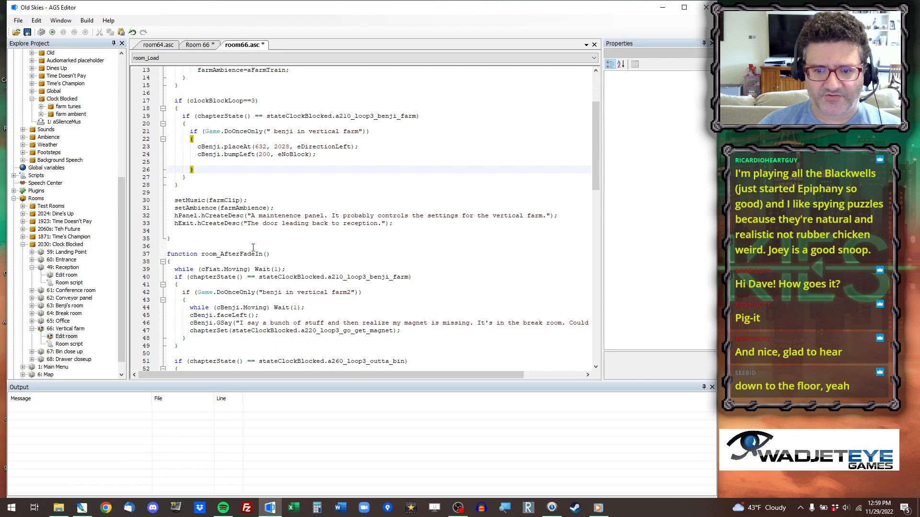
{"action": "scroll", "coordinate": [259, 256], "scroll_direction": "down", "scroll_amount": 3}
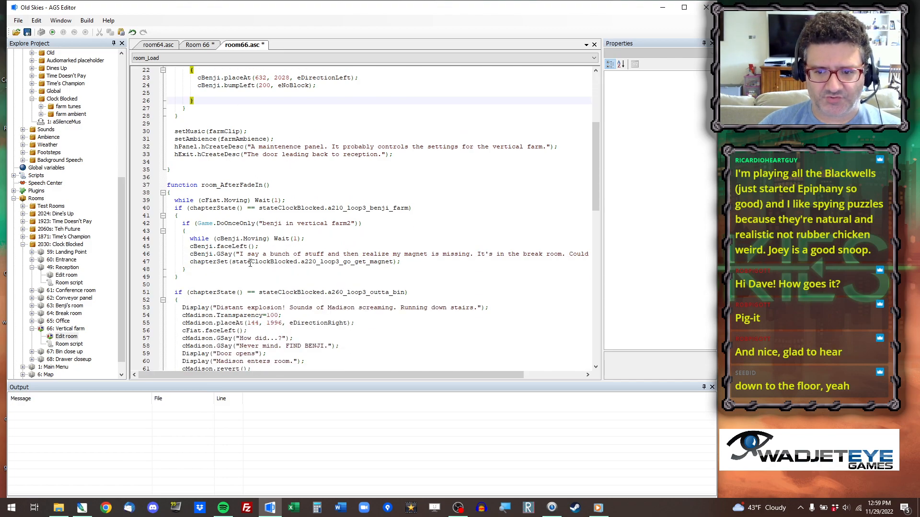
{"action": "double_click", "coordinate": [238, 246]}
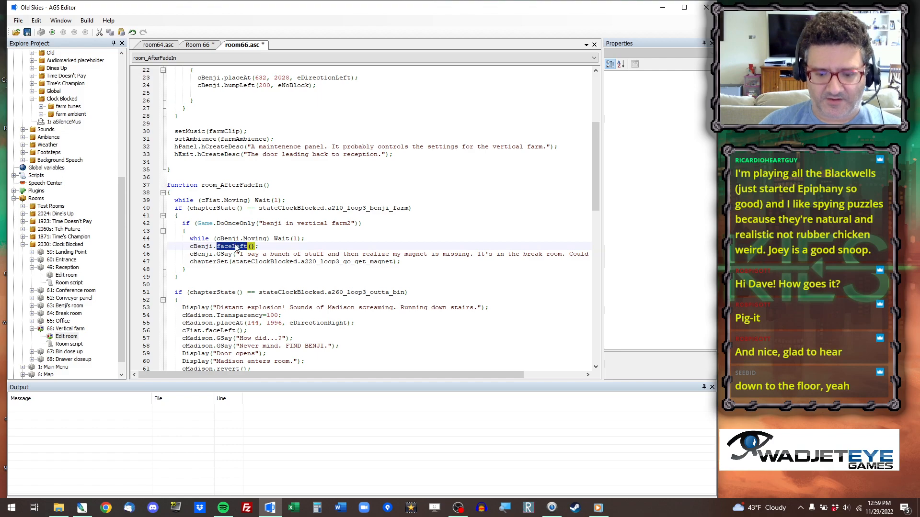
{"action": "type", "text": "faceRight"}
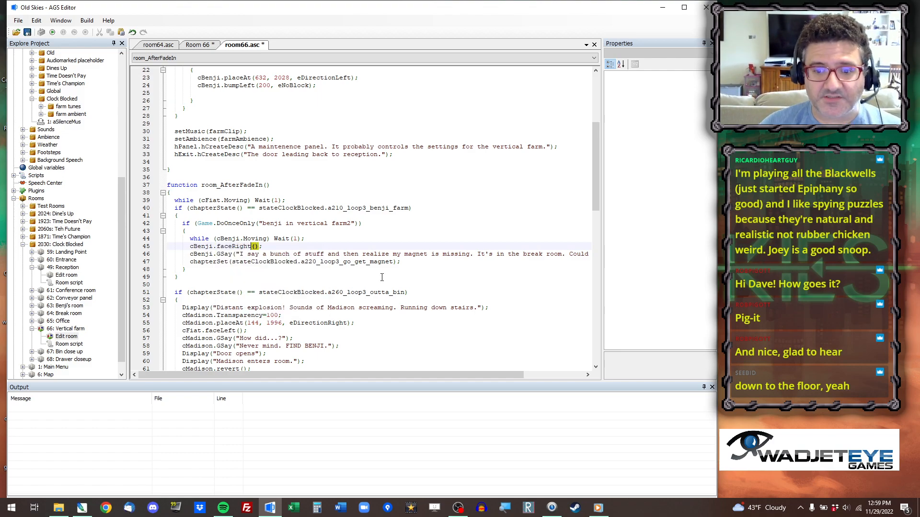
Use 1874, 2078, copied from the room's floor, as the cMadison.placeAt position and change the following cFiat.faceLeft to faceRight.
{"action": "scroll", "coordinate": [254, 263], "scroll_direction": "down", "scroll_amount": 3}
{"action": "scroll", "coordinate": [254, 263], "scroll_direction": "down", "scroll_amount": 6}
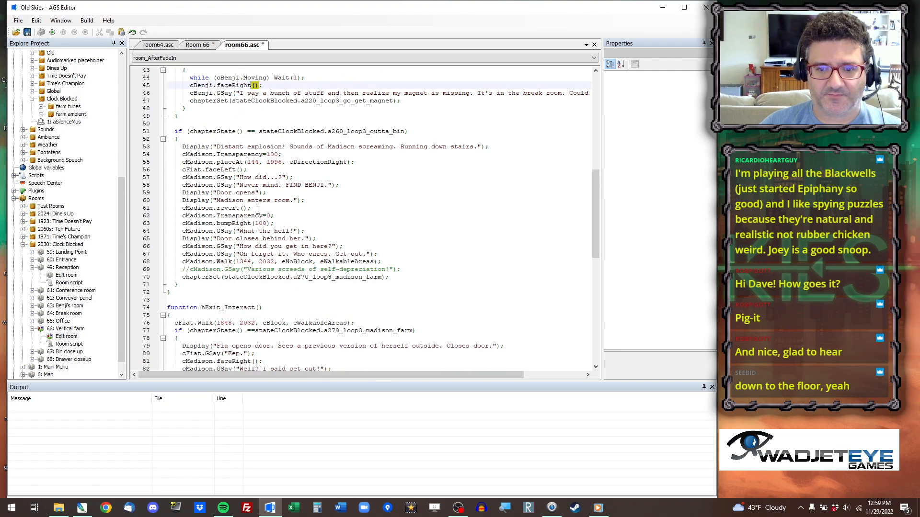
{"action": "left_click", "coordinate": [207, 46]}
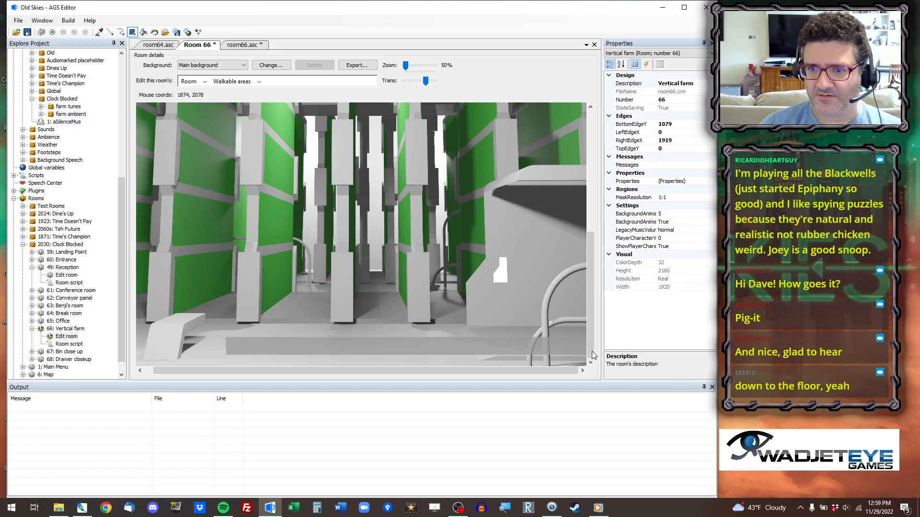
{"action": "left_click", "coordinate": [261, 46]}
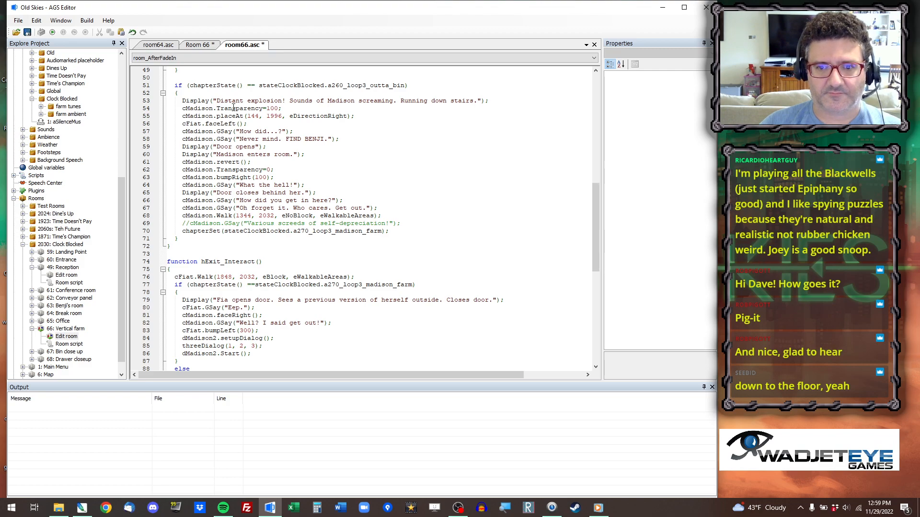
{"action": "left_click_drag", "start_coordinate": [247, 116], "coordinate": [283, 116]}
{"action": "type", "text": "1874, 2078"}
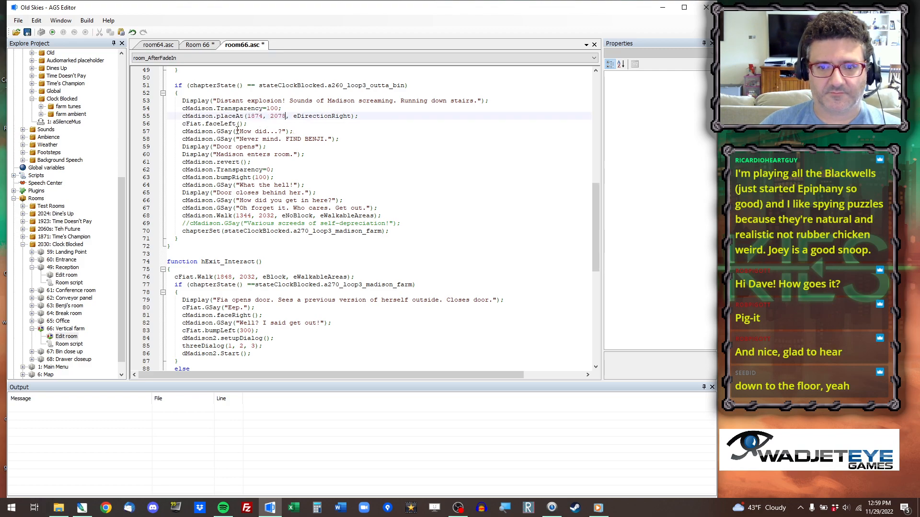
{"action": "double_click", "coordinate": [219, 123]}
{"action": "type", "text": "faceRight"}
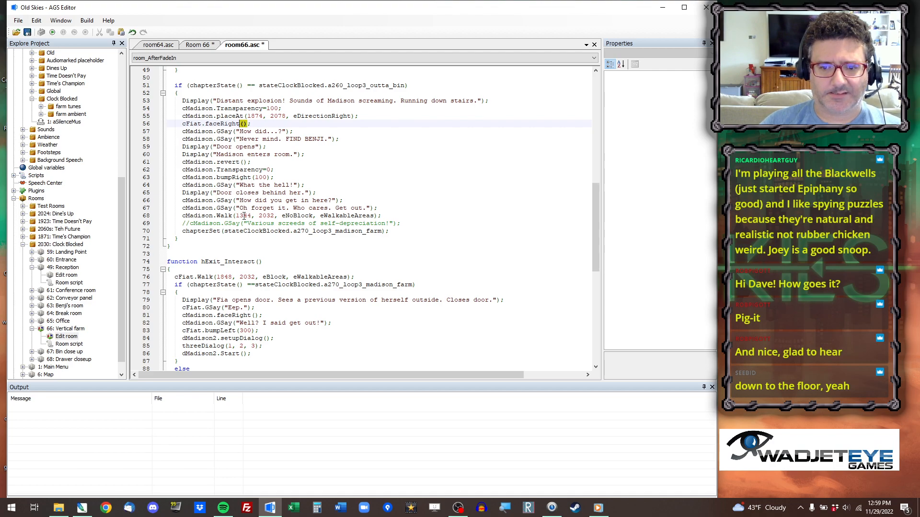
Copy the coordinates of a floor spot in the room and use 472, 2068 as the cMadison.Walk destination.
{"action": "left_click", "coordinate": [211, 45]}
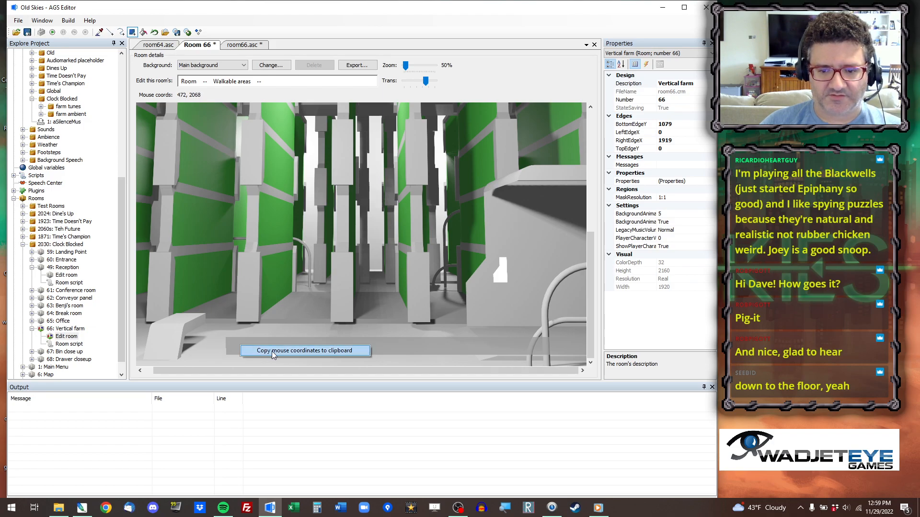
{"action": "left_click", "coordinate": [245, 45]}
{"action": "left_click_drag", "start_coordinate": [236, 215], "coordinate": [274, 216]}
{"action": "type", "text": "472, 2068"}
Copy the coordinates of a floor spot near the panel and use 1540, 2052 for cFiat.Walk in hPanel_Interact.
{"action": "scroll", "coordinate": [334, 251], "scroll_direction": "down", "scroll_amount": 5}
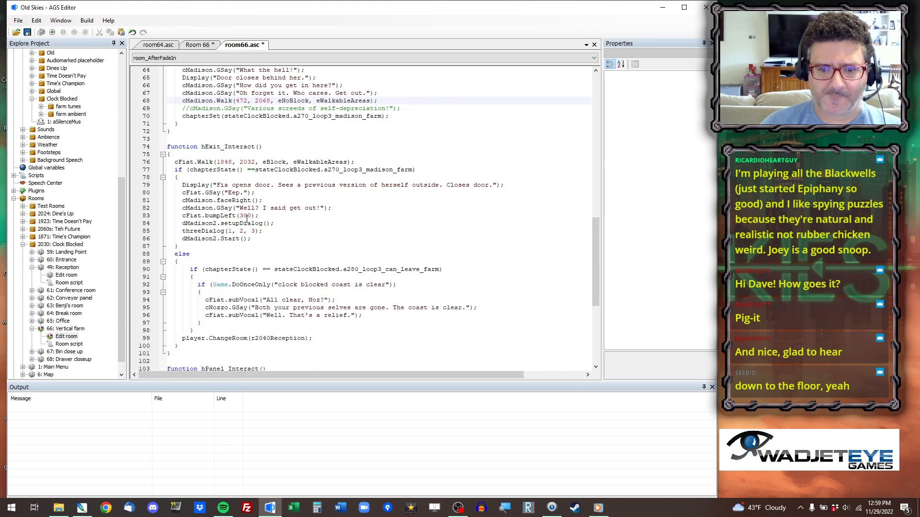
{"action": "scroll", "coordinate": [250, 230], "scroll_direction": "down", "scroll_amount": 8}
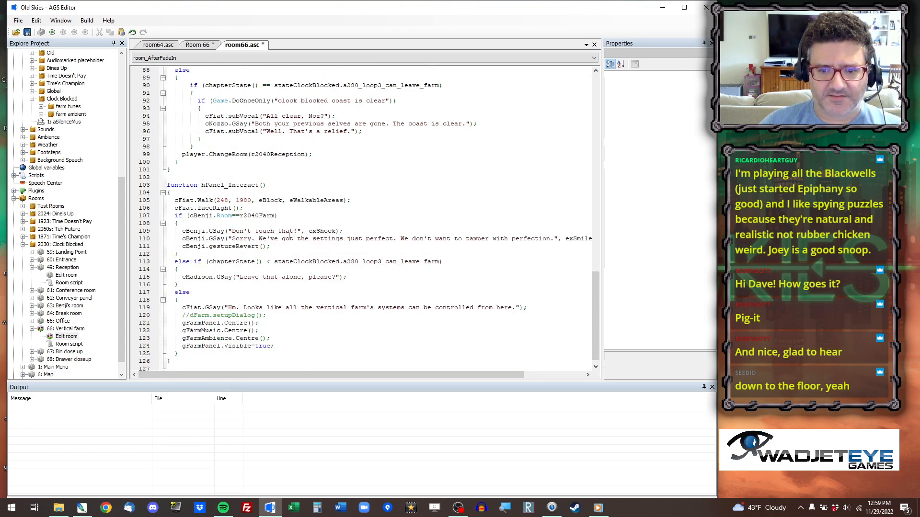
{"action": "left_click", "coordinate": [198, 45]}
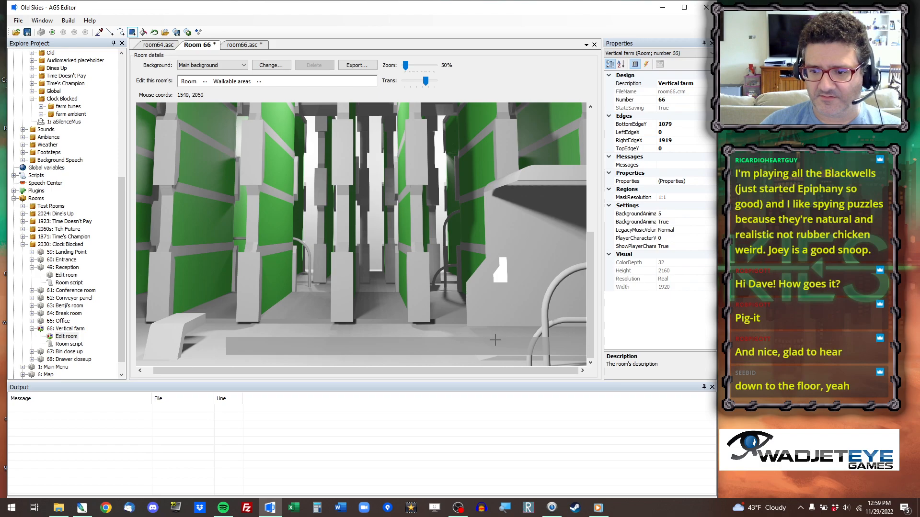
{"action": "left_click", "coordinate": [243, 44]}
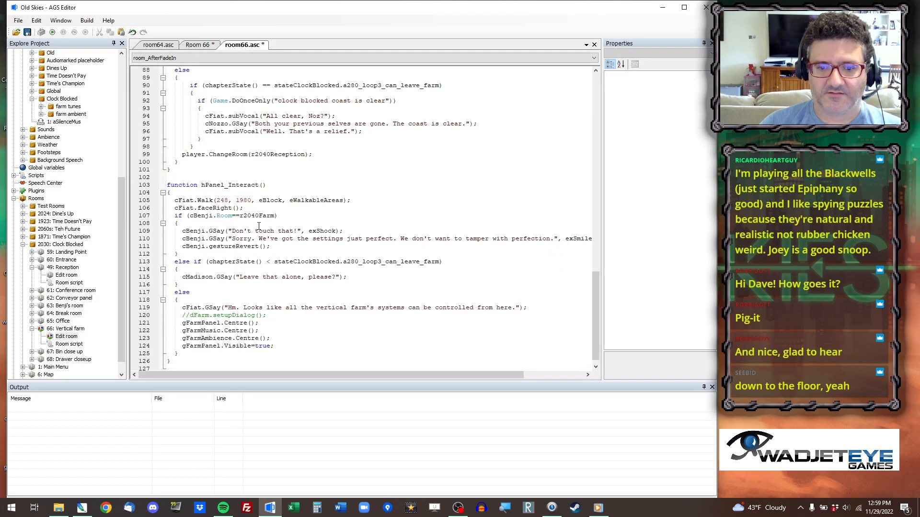
{"action": "left_click_drag", "start_coordinate": [217, 200], "coordinate": [251, 201]}
{"action": "type", "text": "1540, 2052"}
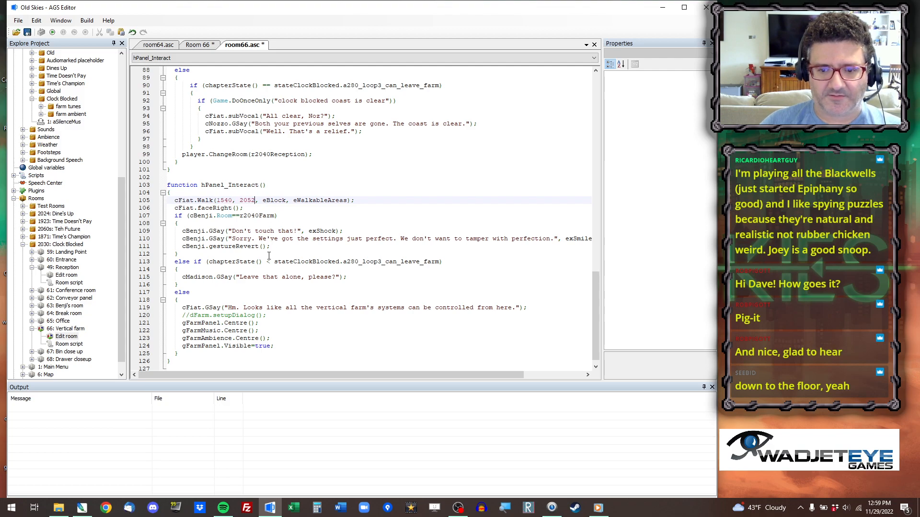
Save the project, test-run the game in the vertical farm room, and close the game.
{"action": "scroll", "coordinate": [255, 291], "scroll_direction": "down", "scroll_amount": 1}
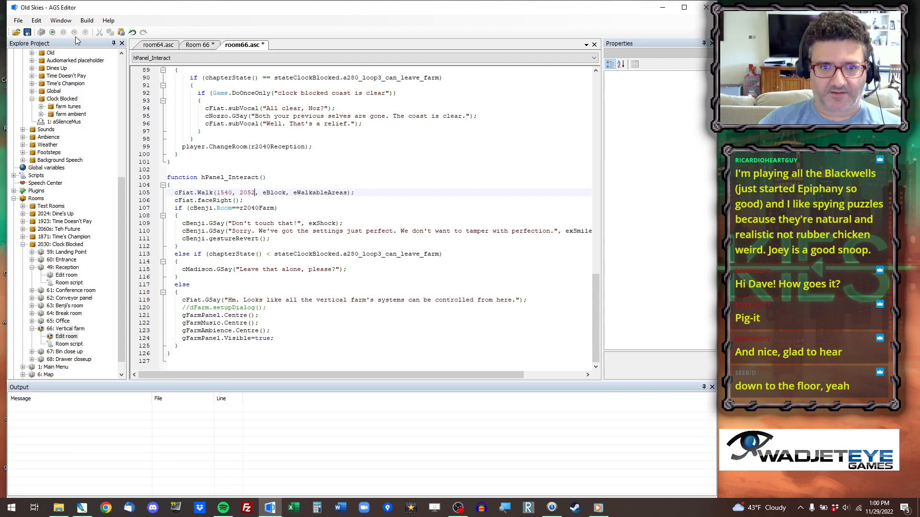
{"action": "key", "text": "ctrl+s"}
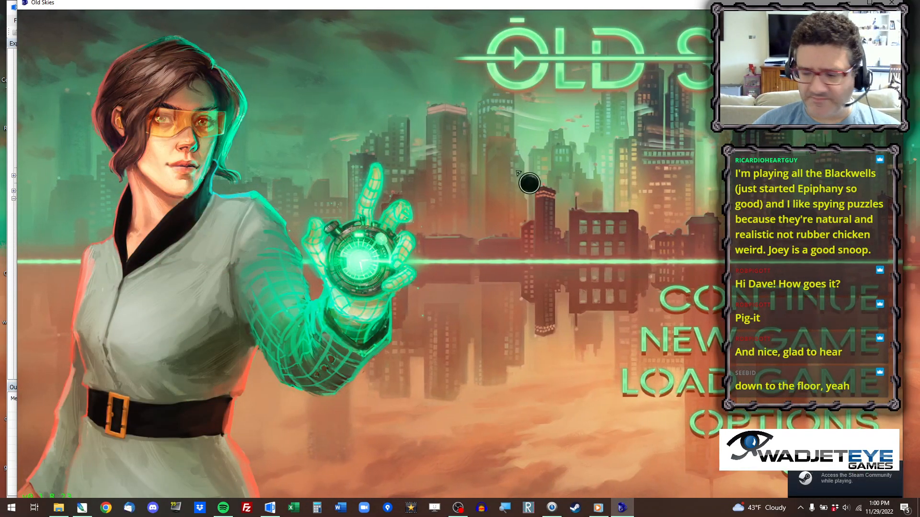
{"action": "mouse_move", "coordinate": [348, 5]}
{"action": "left_mouse_down"}
{"action": "mouse_move", "coordinate": [348, 173]}
{"action": "mouse_move", "coordinate": [330, 46]}
{"action": "mouse_move", "coordinate": [339, 4]}
{"action": "left_mouse_up"}
{"action": "key", "text": "ctrl+x"}
{"action": "type", "text": "60"}
{"action": "key", "text": "Return"}
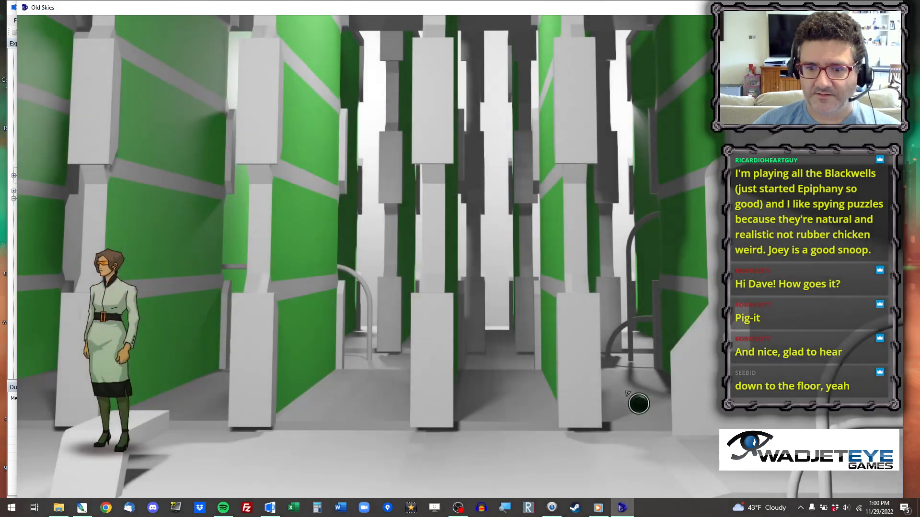
{"action": "left_click", "coordinate": [891, 7]}
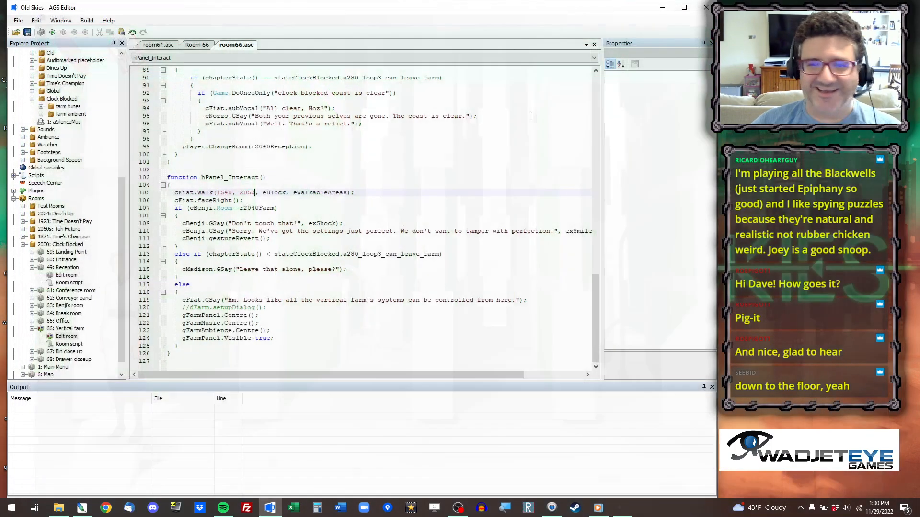
Set room_Load's cFiat.placeAt position to 2000, 2074, taking the y value from coordinates copied at the room's exit edge.
{"action": "scroll", "coordinate": [324, 146], "scroll_direction": "up", "scroll_amount": 10}
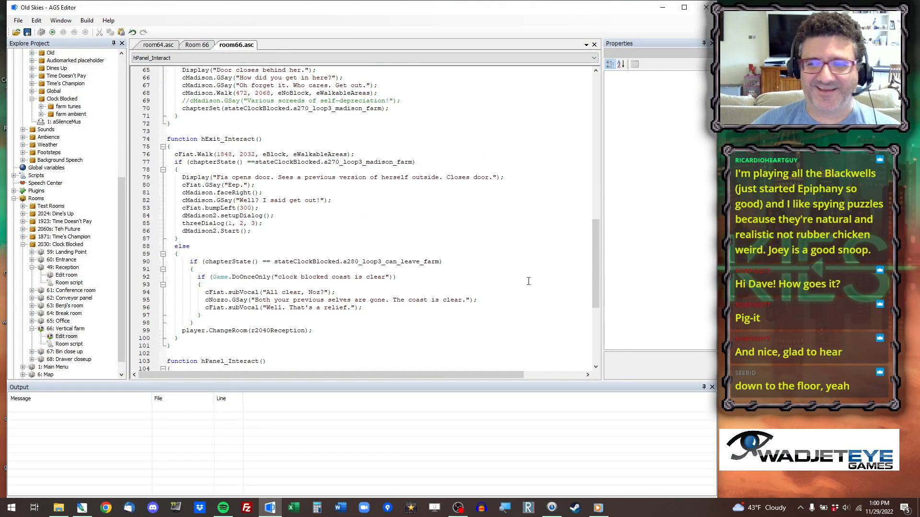
{"action": "left_click_drag", "start_coordinate": [594, 257], "coordinate": [616, 84]}
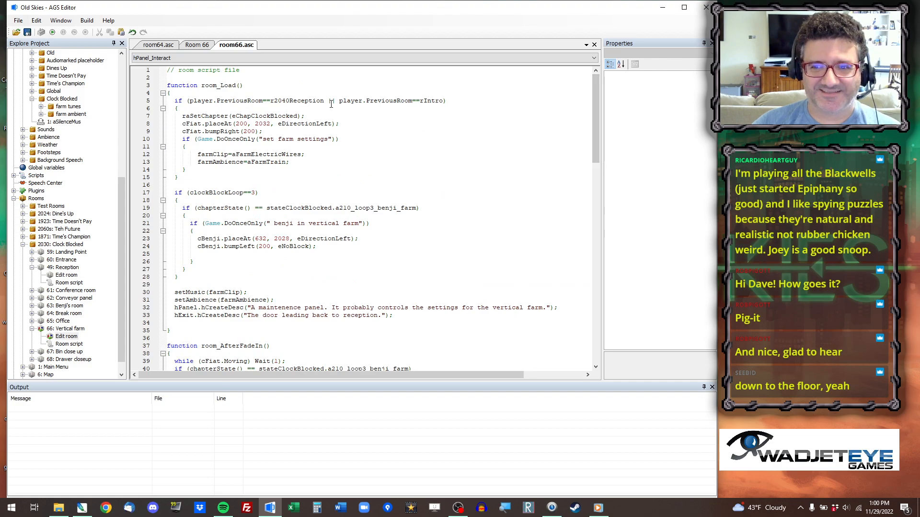
{"action": "left_click", "coordinate": [241, 123]}
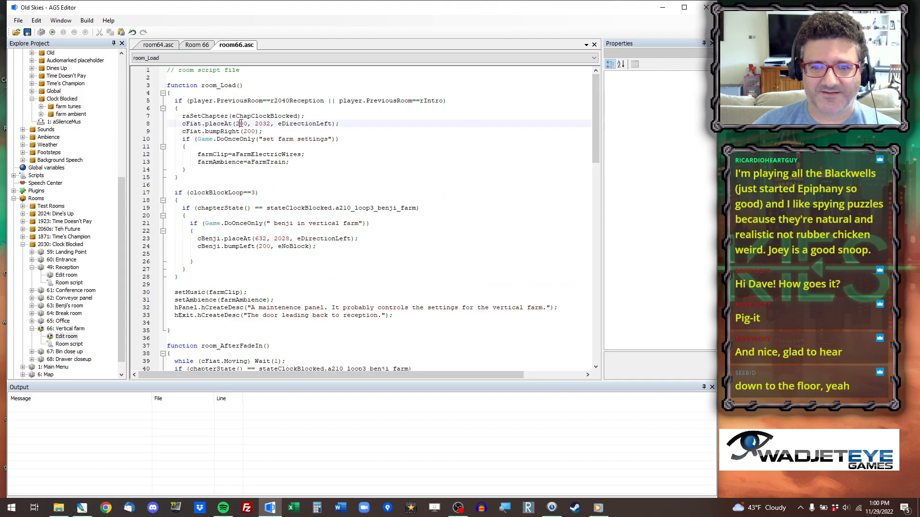
{"action": "left_click", "coordinate": [204, 46]}
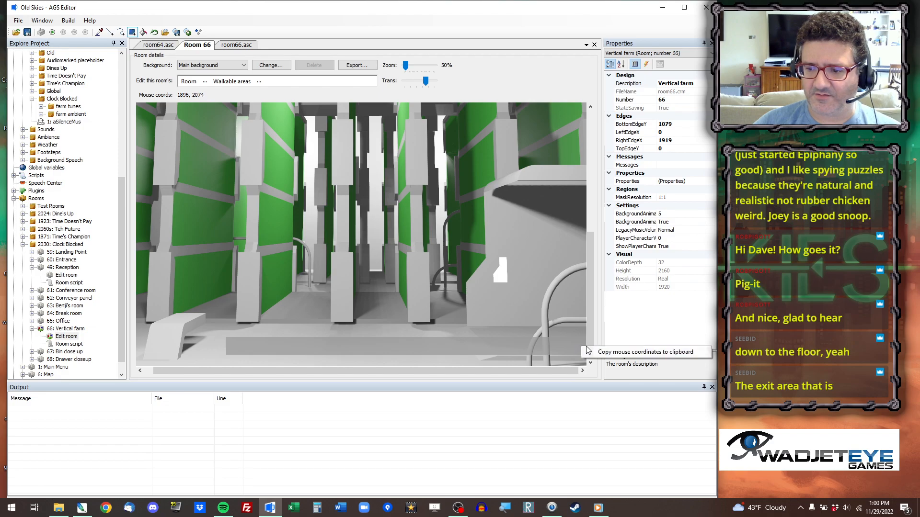
{"action": "left_click", "coordinate": [246, 46]}
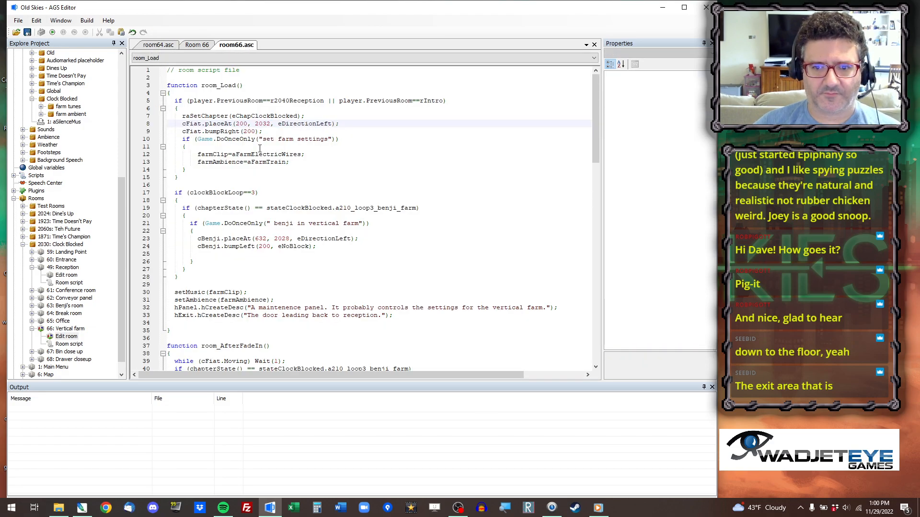
{"action": "left_click_drag", "start_coordinate": [247, 123], "coordinate": [270, 124]}
{"action": "key", "text": "ctrl+v"}
{"action": "type", "text": "2000"}
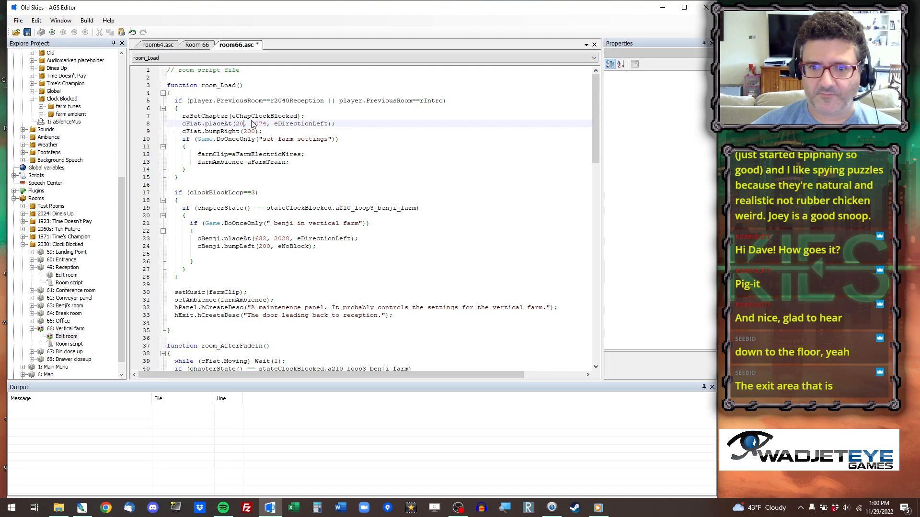
Change cFiat.bumpRight to bumpLeft in room_Load and set its distance to 300.
{"action": "key", "text": "BackSpace"}
{"action": "key", "text": "BackSpace"}
{"action": "key", "text": "BackSpace"}
{"action": "key", "text": "BackSpace"}
{"action": "key", "text": "BackSpace"}
{"action": "type", "text": "Left"}
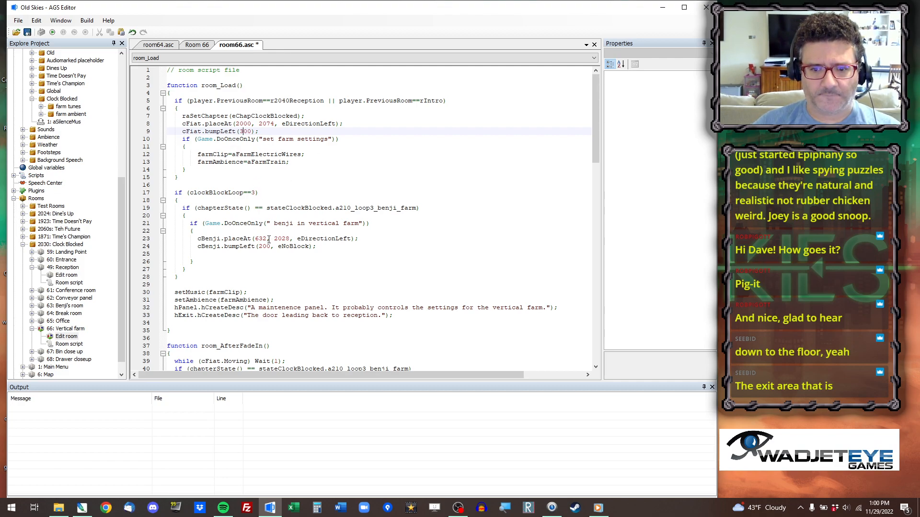
Save the script, run the game again, jump to room 66 to check the entrance, and close the game.
{"action": "key", "text": "ctrl+s"}
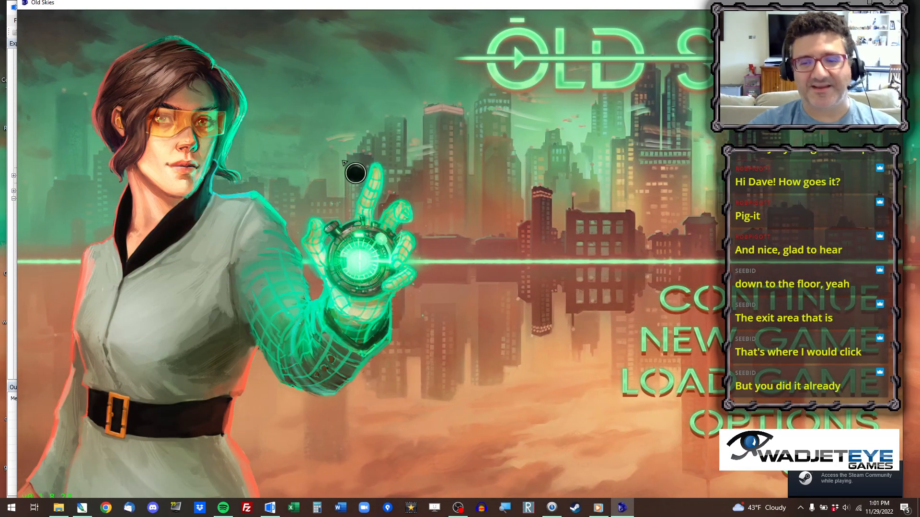
{"action": "key", "text": "ctrl+x"}
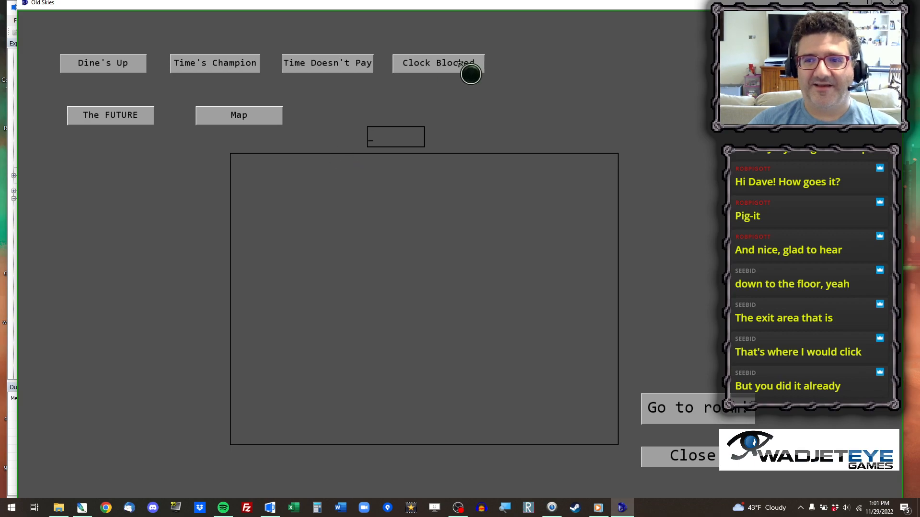
{"action": "left_click", "coordinate": [690, 457]}
{"action": "mouse_move", "coordinate": [273, 3]}
{"action": "left_mouse_down"}
{"action": "mouse_move", "coordinate": [273, 75]}
{"action": "mouse_move", "coordinate": [264, 16]}
{"action": "left_mouse_up"}
{"action": "key", "text": "ctrl+x"}
{"action": "type", "text": "66"}
{"action": "key", "text": "Return"}
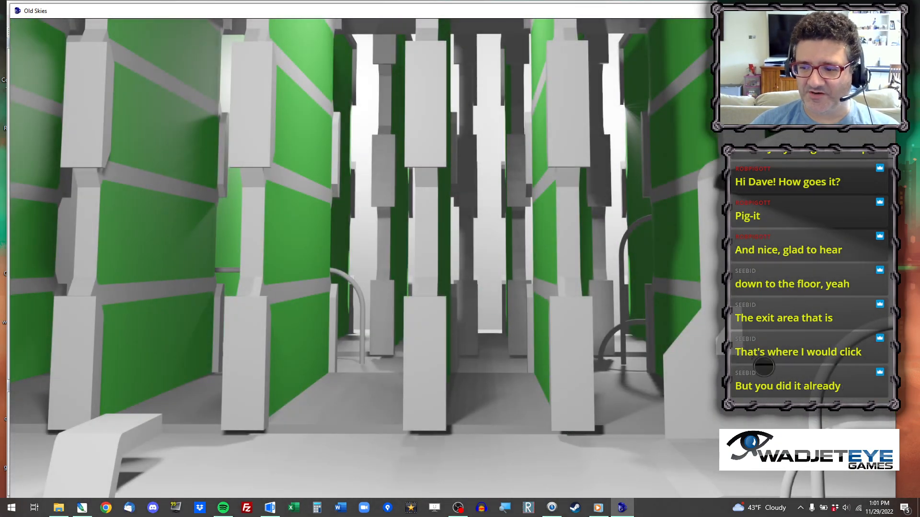
{"action": "left_click", "coordinate": [884, 10]}
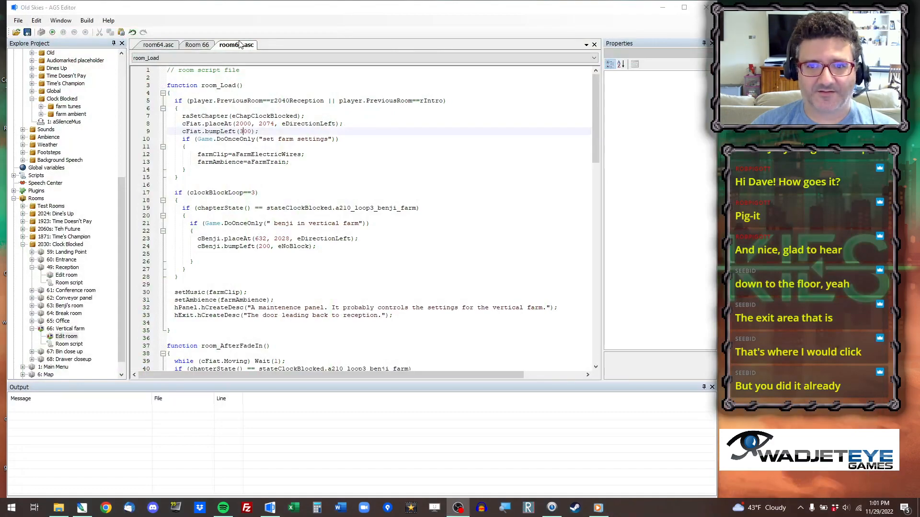
Add the arguments eBlock and eAnywhere to the cFiat.bumpLeft(300) call in room_Load.
{"action": "left_click", "coordinate": [252, 131]}
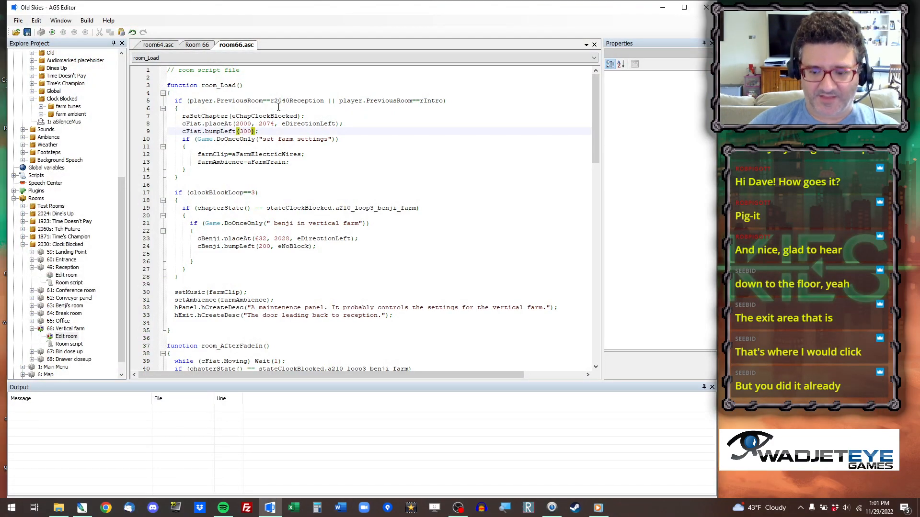
{"action": "type", "text": ","}
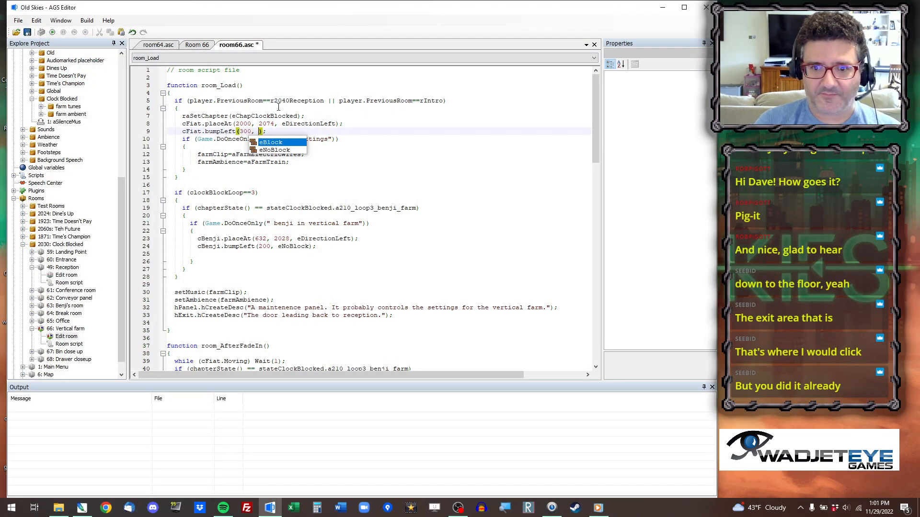
{"action": "key", "text": "Return"}
{"action": "type", "text": ","}
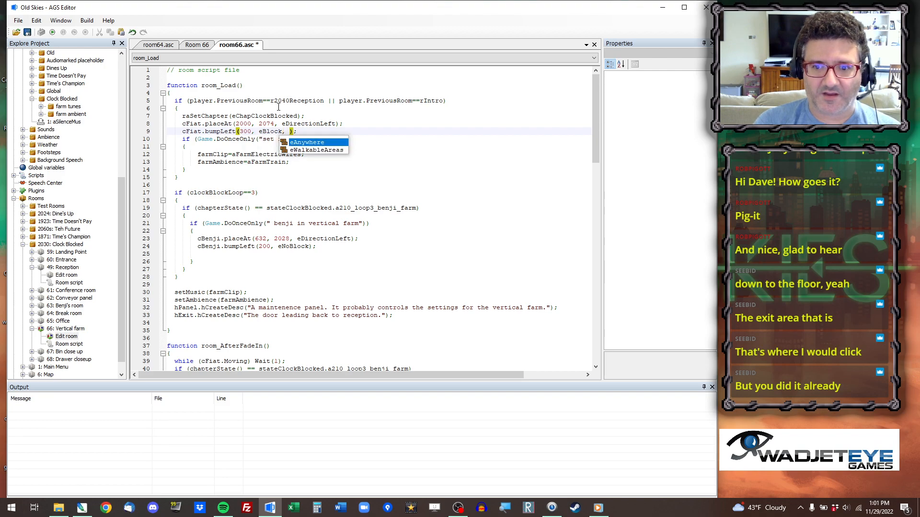
{"action": "key", "text": "Return"}
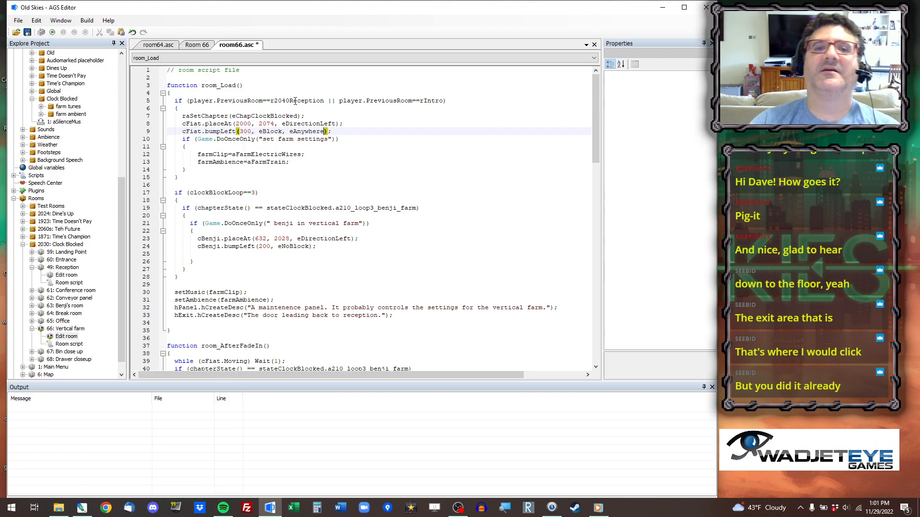
Test-run the game and jump to the vertical farm room to check the entrance walk.
{"action": "left_click", "coordinate": [52, 32]}
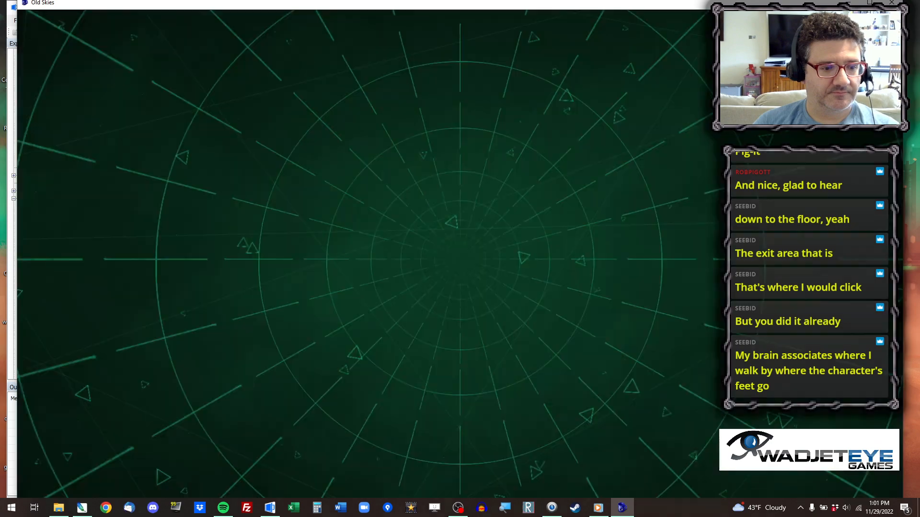
{"action": "key", "text": "ctrl+x"}
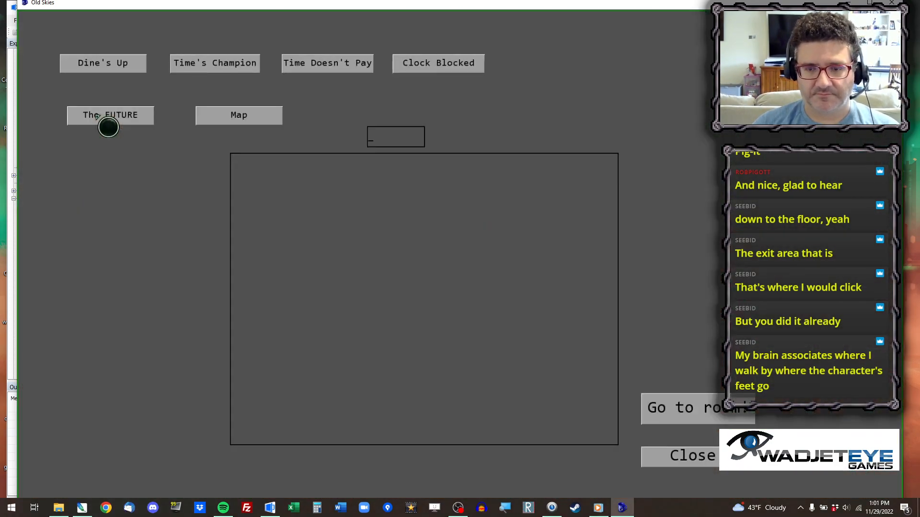
{"action": "mouse_move", "coordinate": [171, 7]}
{"action": "left_mouse_down"}
{"action": "mouse_move", "coordinate": [172, 145]}
{"action": "mouse_move", "coordinate": [176, 17]}
{"action": "left_mouse_up"}
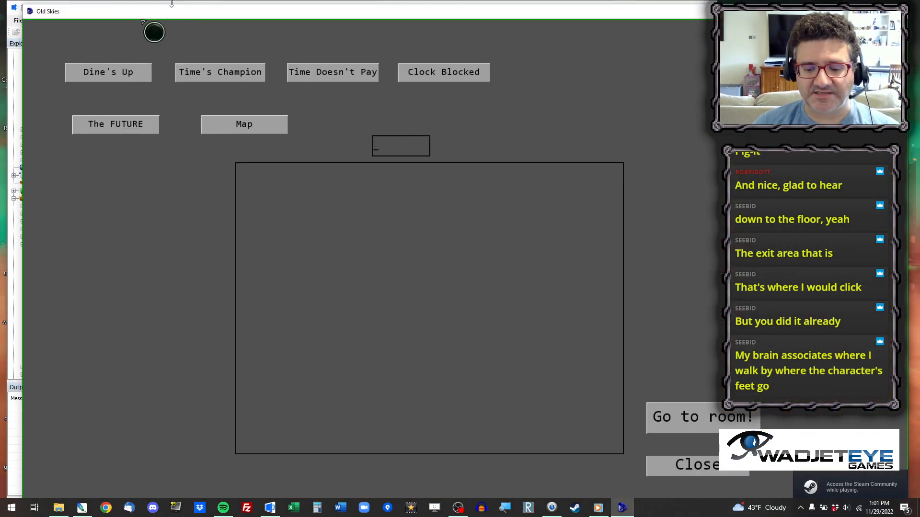
{"action": "key", "text": "Return"}
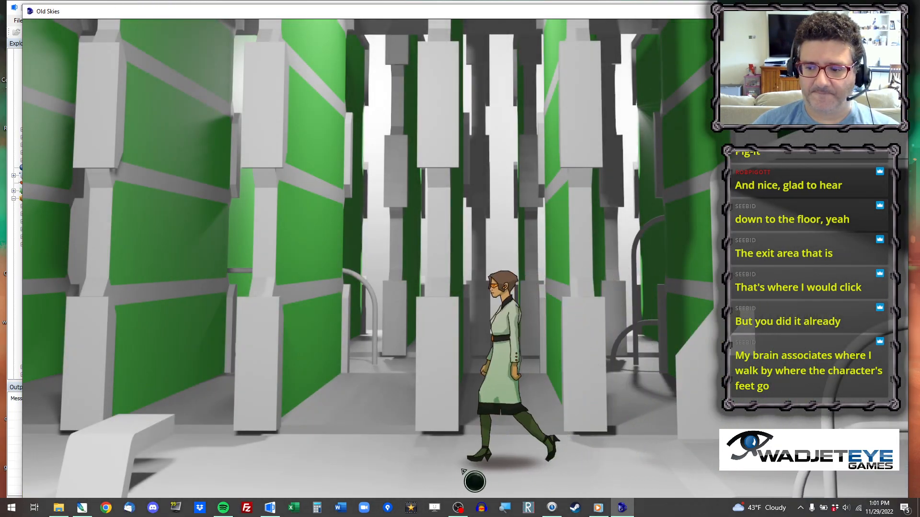
Walk the character around the farm and out through the exit, then dismiss the script error and end the test.
{"action": "left_click", "coordinate": [600, 464]}
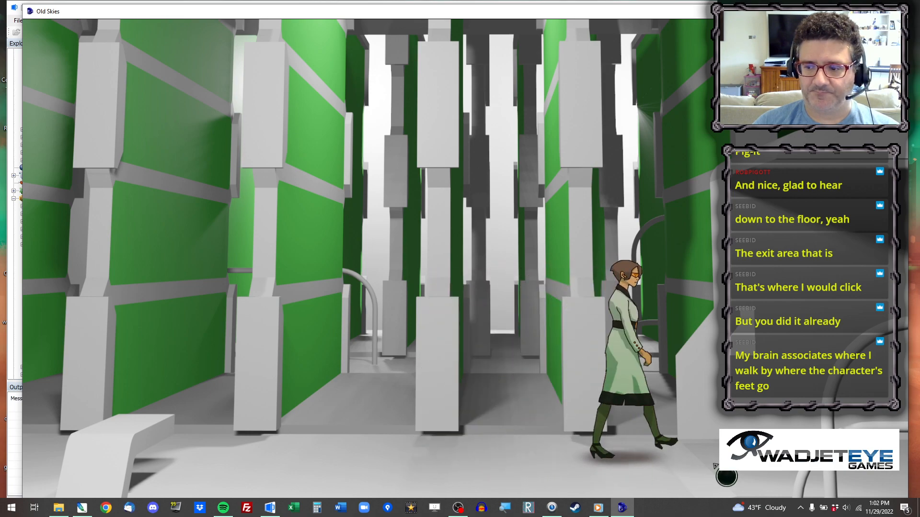
{"action": "left_click", "coordinate": [149, 436]}
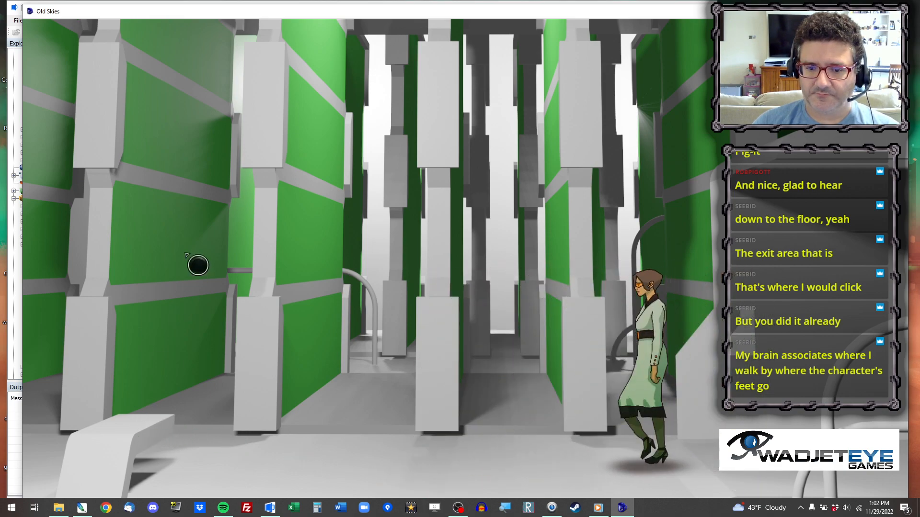
{"action": "left_click", "coordinate": [207, 425]}
{"action": "left_click", "coordinate": [522, 476]}
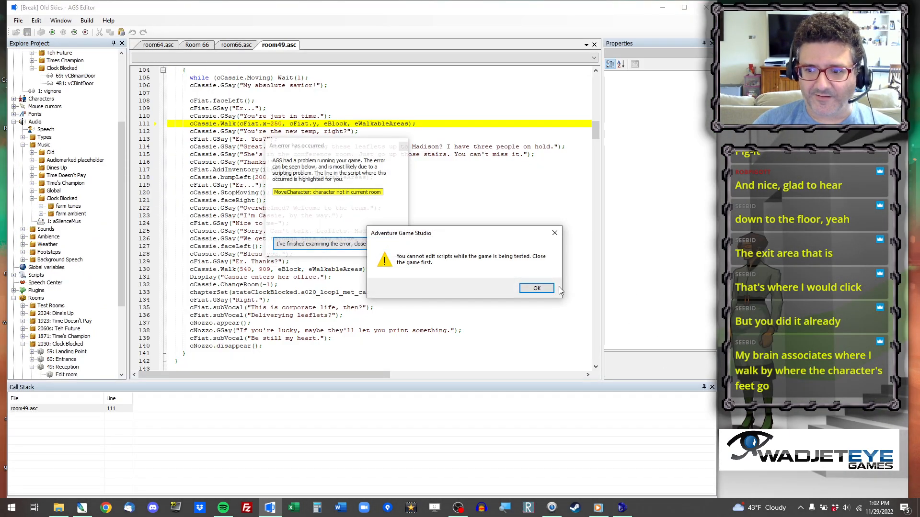
{"action": "left_click", "coordinate": [545, 291]}
{"action": "key", "text": "Return"}
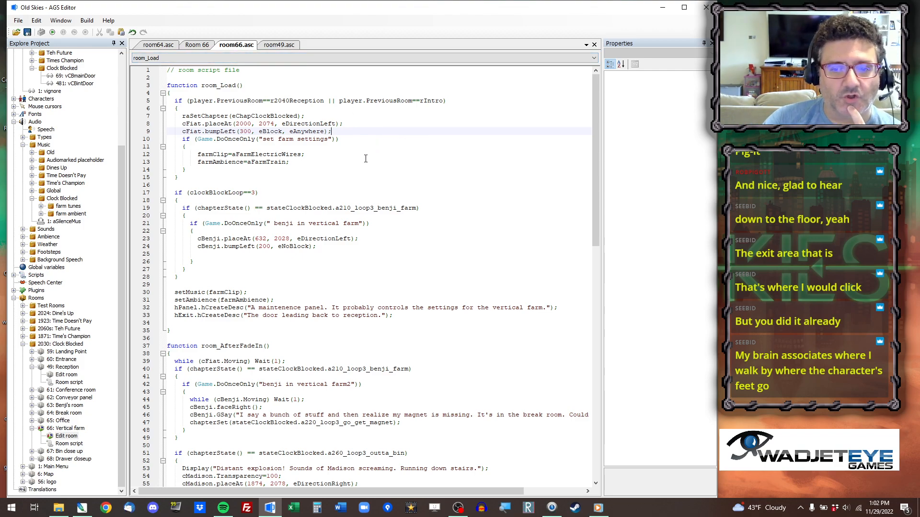
Remove the leading space from the "benji in vertical farm" string in the room_Load Game.DoOnceOnly condition.
{"action": "left_click", "coordinate": [271, 224]}
{"action": "key", "text": "Delete"}
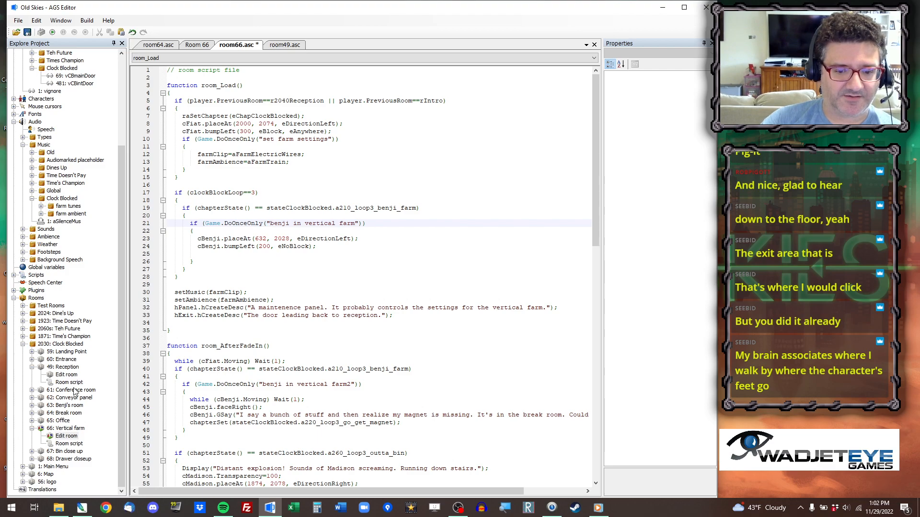
Open room 65 (Office) of the Clock Blocked rooms for editing.
{"action": "left_click", "coordinate": [32, 429]}
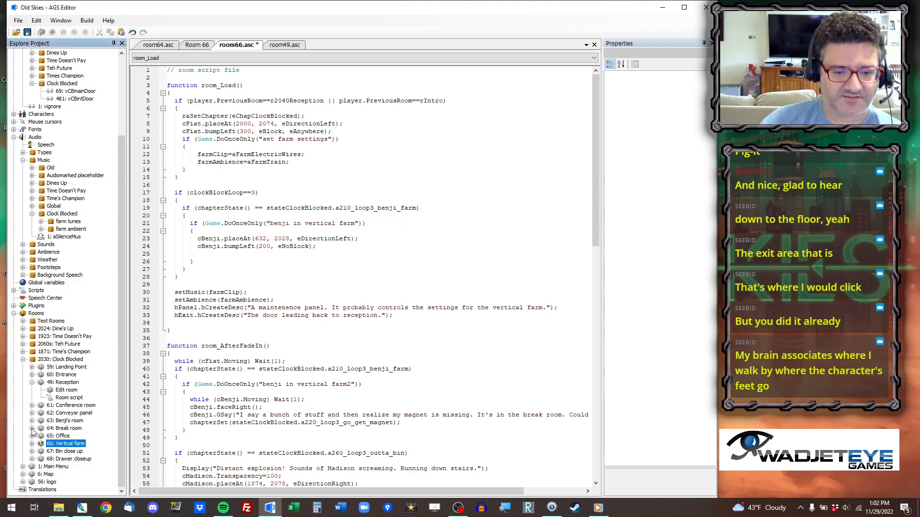
{"action": "left_click", "coordinate": [32, 436]}
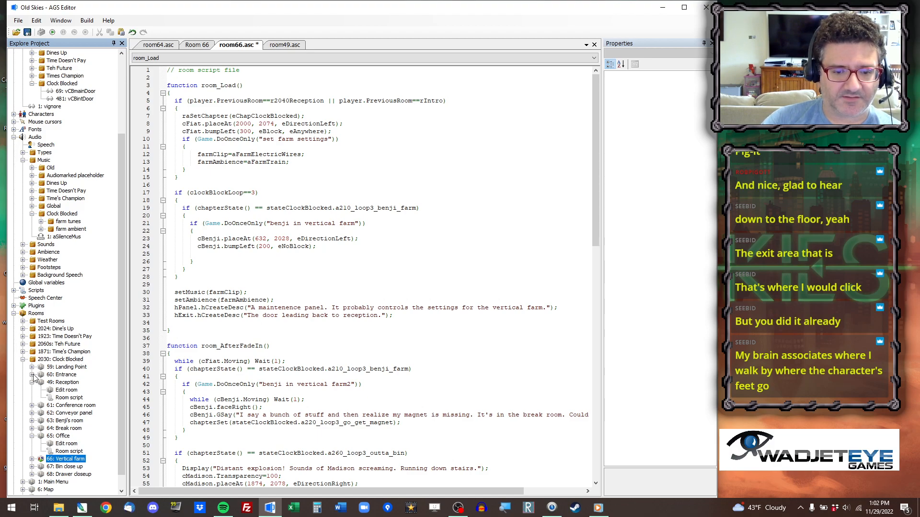
{"action": "left_click", "coordinate": [32, 421]}
{"action": "scroll", "coordinate": [91, 400], "scroll_direction": "down", "scroll_amount": 2}
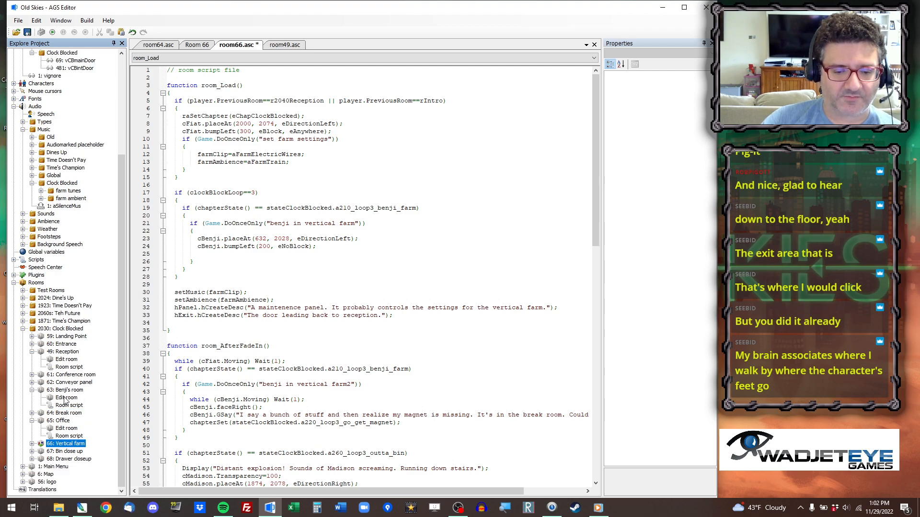
{"action": "double_click", "coordinate": [67, 429]}
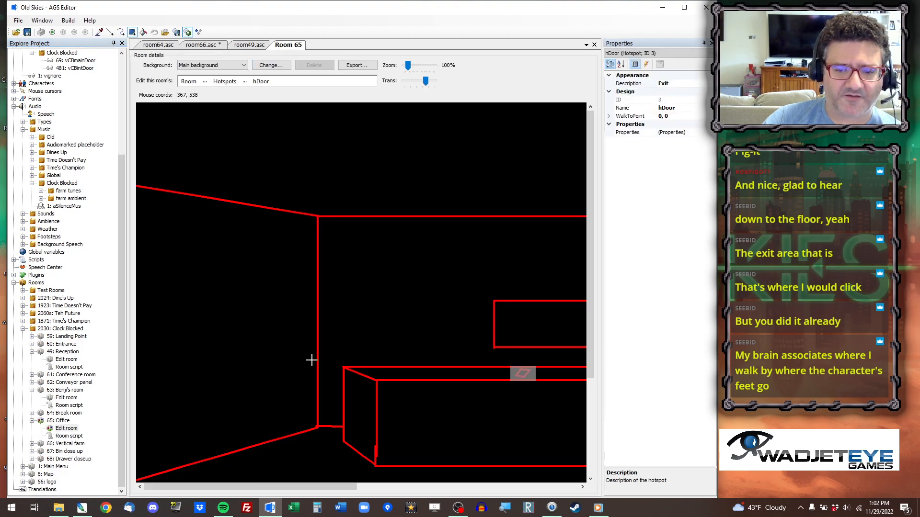
Replace room 65's main background with Office.png from the 48 Leaves Office folder.
{"action": "scroll", "coordinate": [210, 258], "scroll_direction": "up", "scroll_amount": 2}
{"action": "scroll", "coordinate": [247, 268], "scroll_direction": "down", "scroll_amount": 2}
{"action": "scroll", "coordinate": [249, 268], "scroll_direction": "up", "scroll_amount": 1}
{"action": "left_click", "coordinate": [271, 65]}
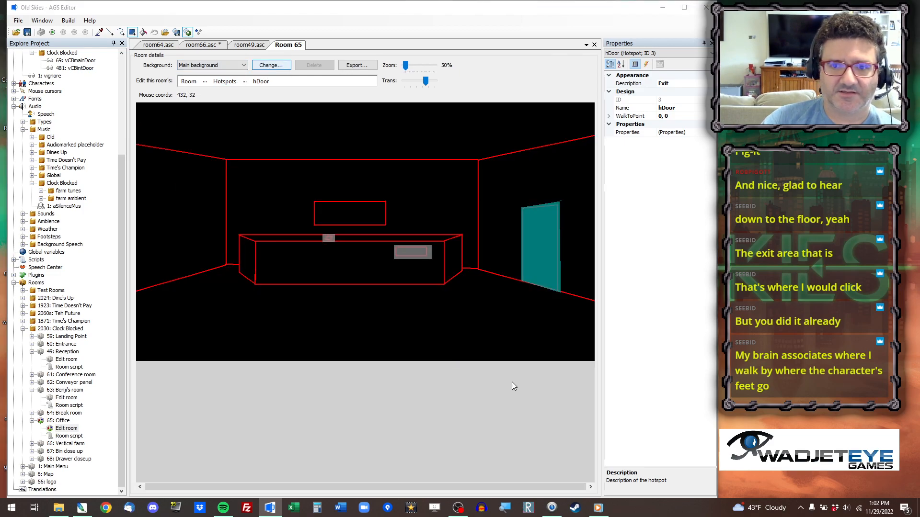
{"action": "left_click", "coordinate": [317, 38]}
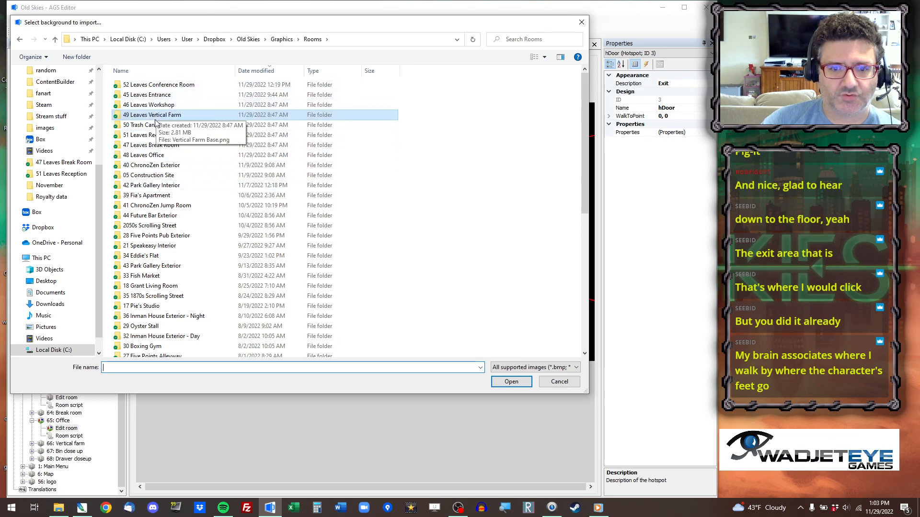
{"action": "double_click", "coordinate": [150, 156]}
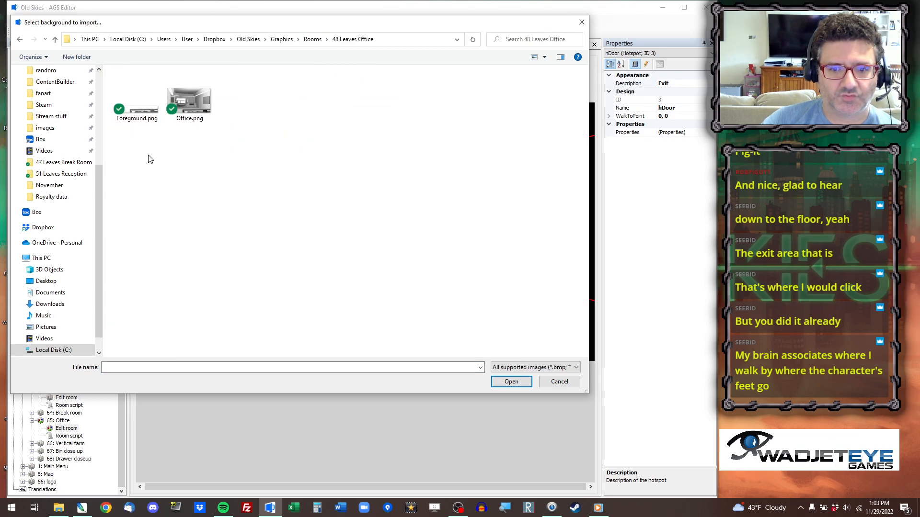
{"action": "double_click", "coordinate": [194, 101]}
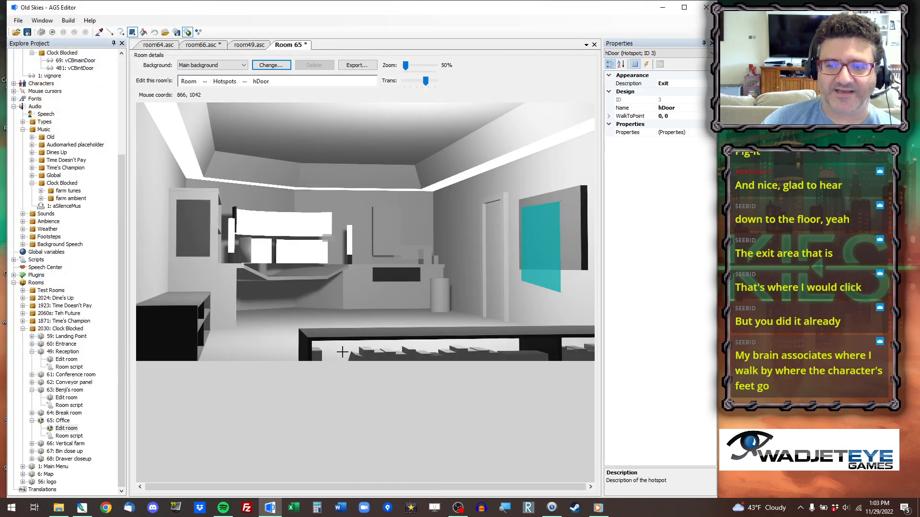
Show the office's walkable areas and erase the old walkable area from the floor.
{"action": "left_click", "coordinate": [221, 85]}
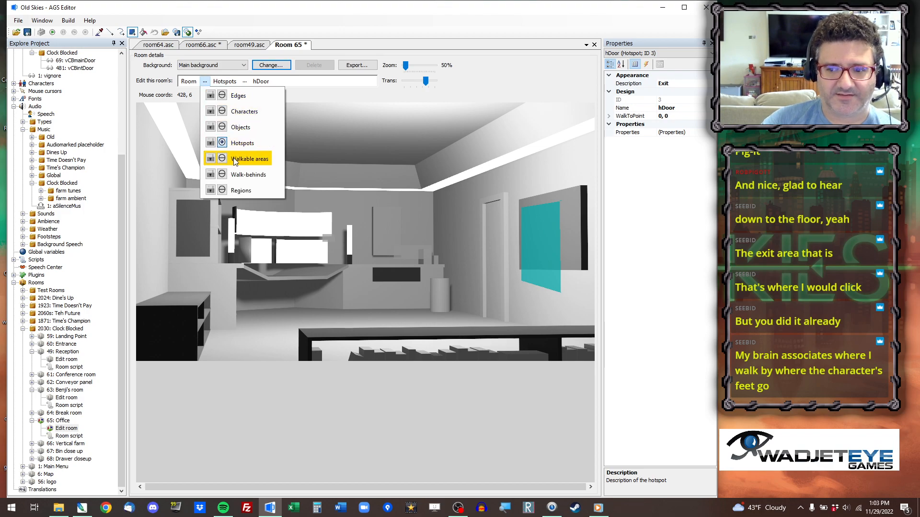
{"action": "left_click", "coordinate": [249, 158]}
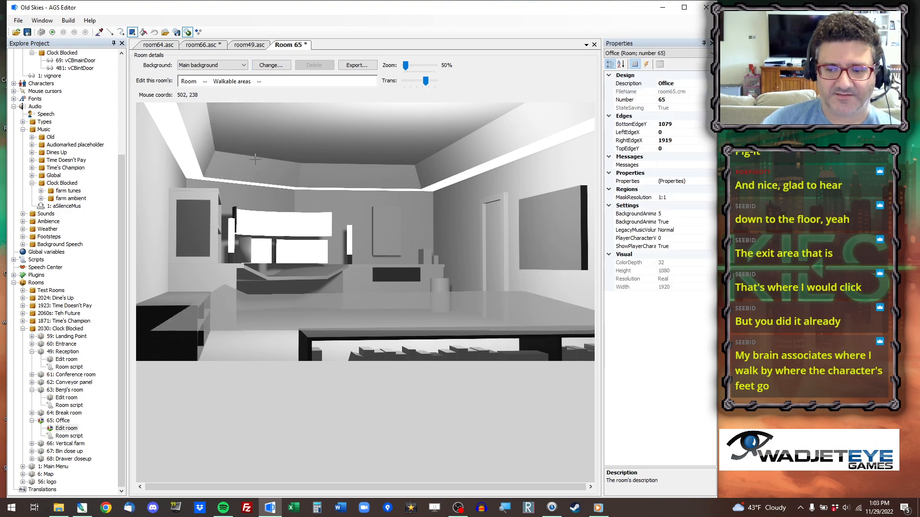
{"action": "left_click", "coordinate": [154, 32]}
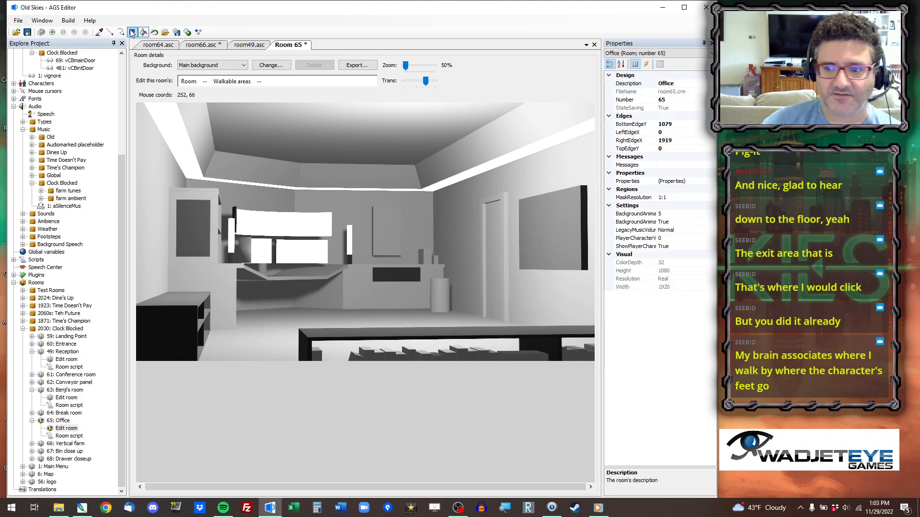
Draw the sloping edge by the door and the long lower edge of Walkable area ID 1 with the line tool.
{"action": "left_click", "coordinate": [110, 32]}
{"action": "scroll", "coordinate": [457, 300], "scroll_direction": "up", "scroll_amount": 2}
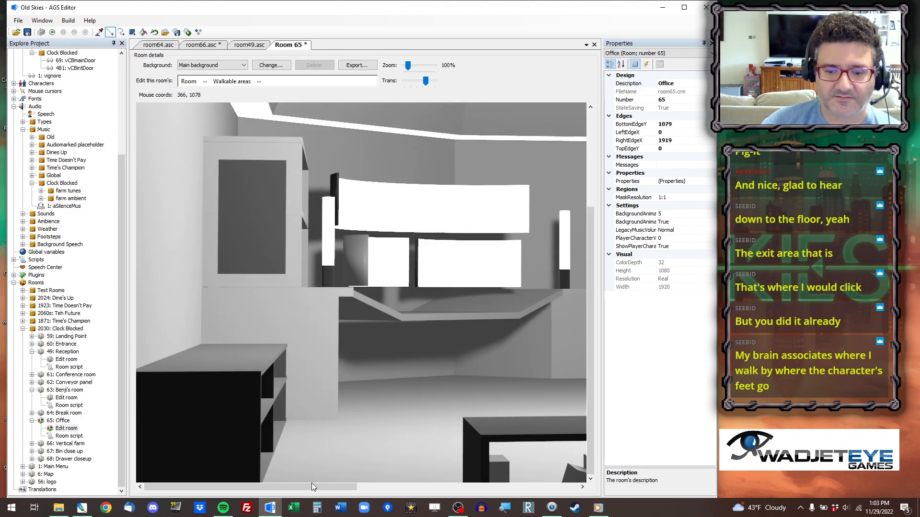
{"action": "left_click_drag", "start_coordinate": [313, 488], "coordinate": [534, 488]}
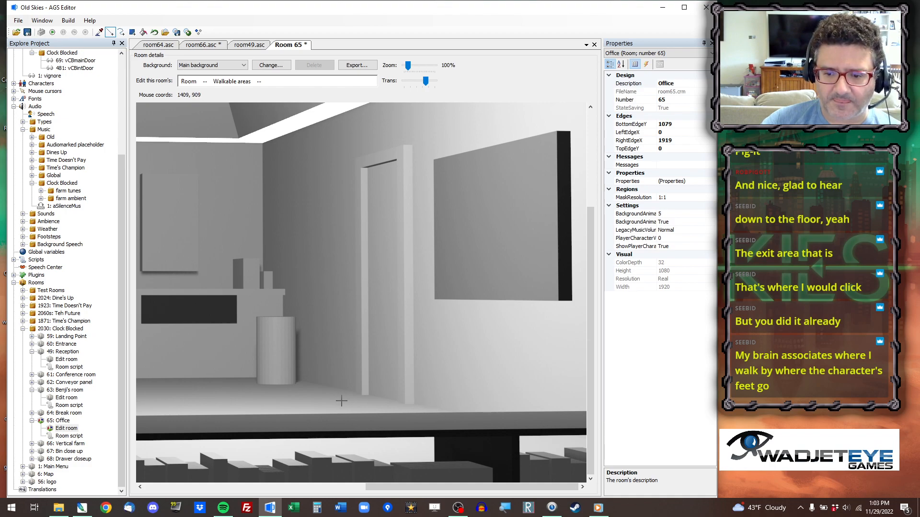
{"action": "left_click", "coordinate": [342, 401]}
{"action": "left_click", "coordinate": [258, 80]}
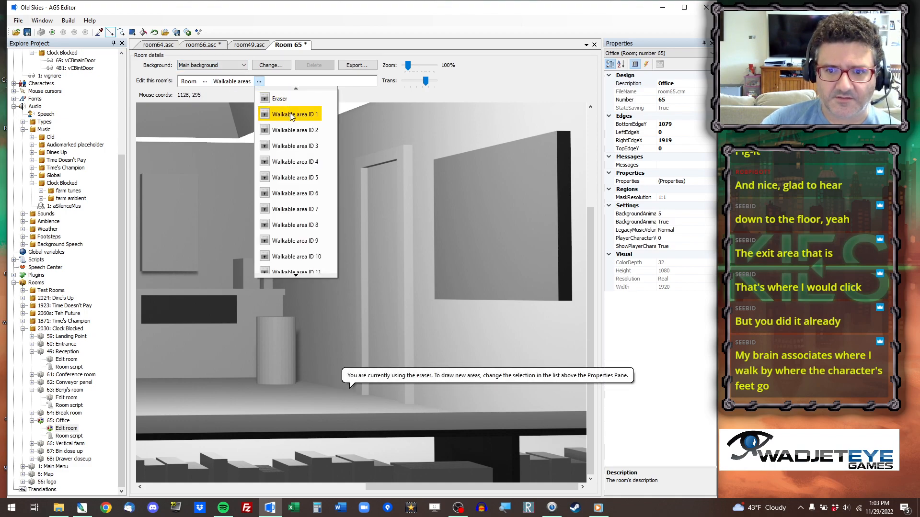
{"action": "left_click", "coordinate": [290, 115]}
{"action": "left_click_drag", "start_coordinate": [346, 403], "coordinate": [393, 416]}
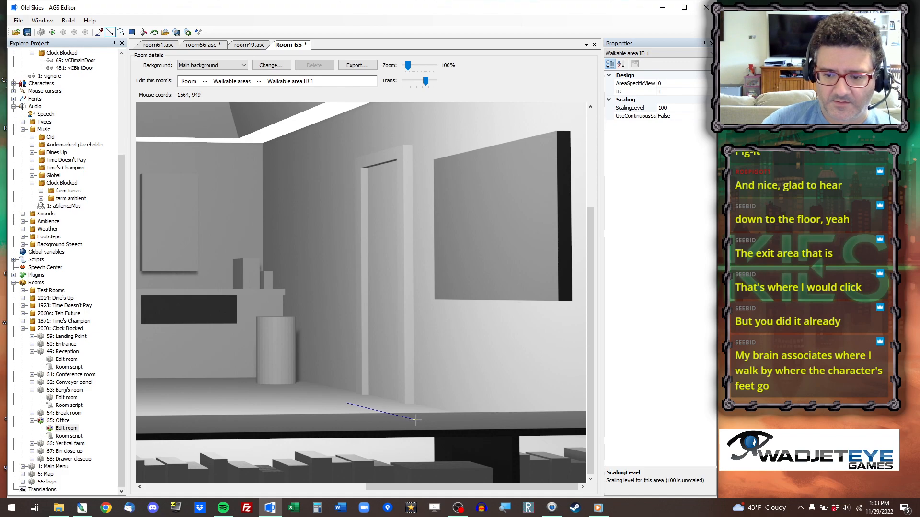
{"action": "left_click", "coordinate": [416, 420]}
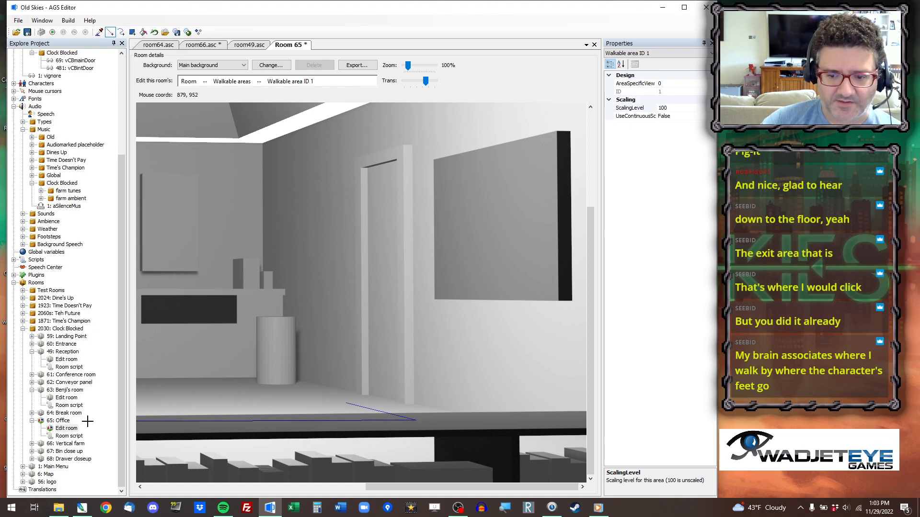
Draw the upper edge of Walkable area ID 1 as a horizontal line from the sloping edge's upper end toward the desk side.
{"action": "left_click_drag", "start_coordinate": [388, 487], "coordinate": [306, 484]}
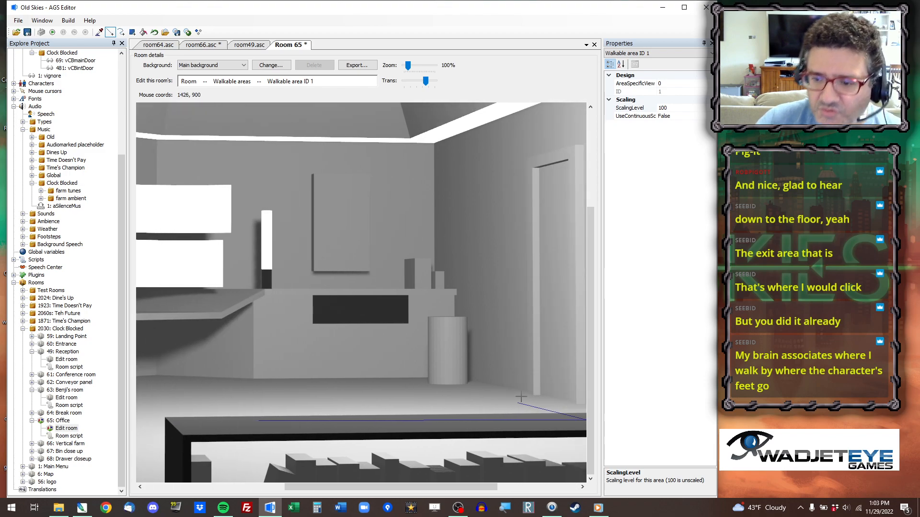
{"action": "scroll", "coordinate": [518, 404], "scroll_direction": "up", "scroll_amount": 2}
{"action": "left_click_drag", "start_coordinate": [592, 184], "coordinate": [624, 446]}
{"action": "left_click_drag", "start_coordinate": [331, 493], "coordinate": [423, 490]}
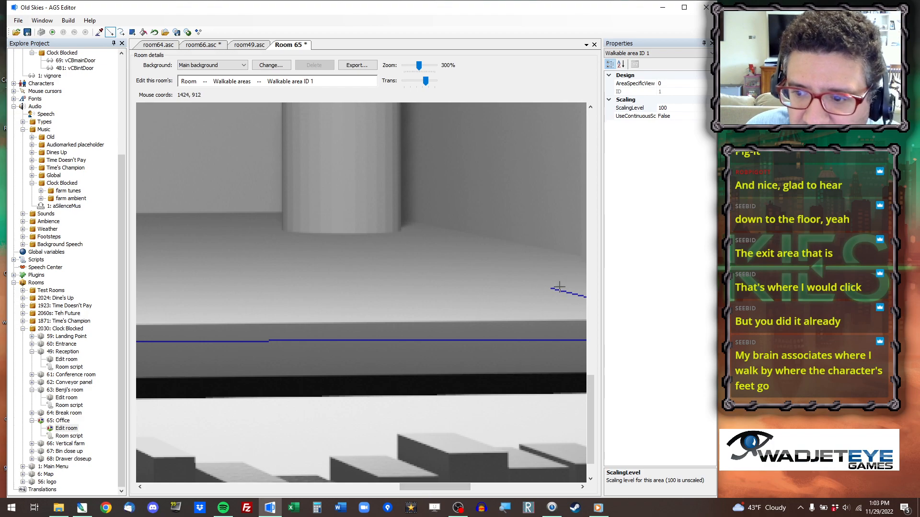
{"action": "left_click_drag", "start_coordinate": [552, 289], "coordinate": [99, 289]}
{"action": "left_click_drag", "start_coordinate": [435, 488], "coordinate": [376, 487]}
{"action": "scroll", "coordinate": [350, 345], "scroll_direction": "down", "scroll_amount": 3}
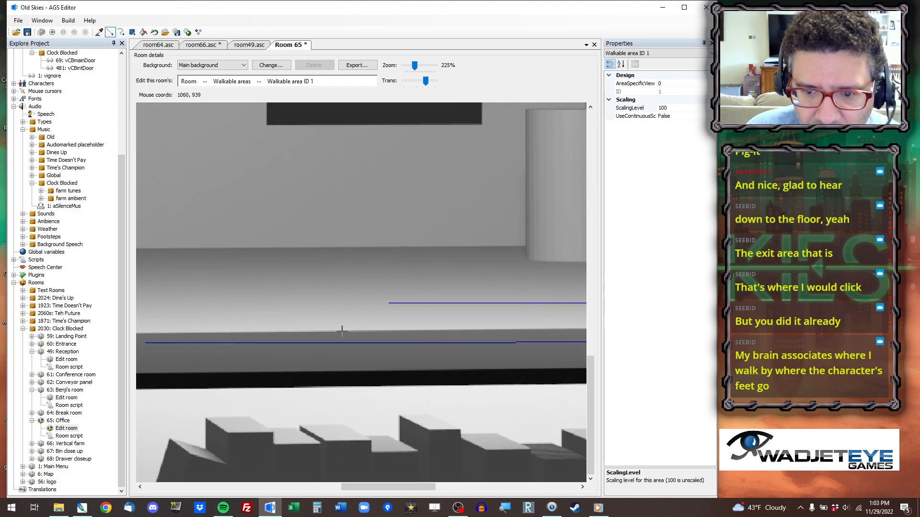
Fill the desk-side part of Walkable area ID 1 with a rectangle spanning its upper and lower edges.
{"action": "left_click", "coordinate": [133, 31]}
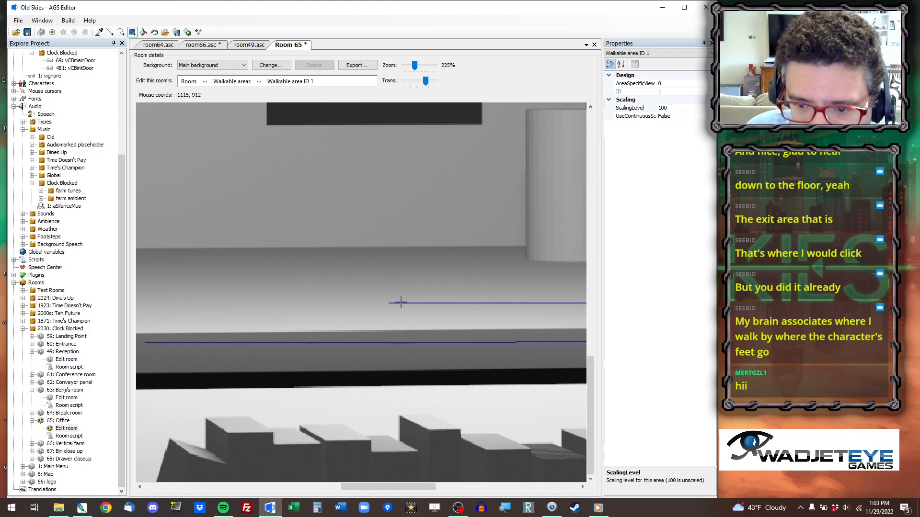
{"action": "left_click_drag", "start_coordinate": [399, 303], "coordinate": [116, 343]}
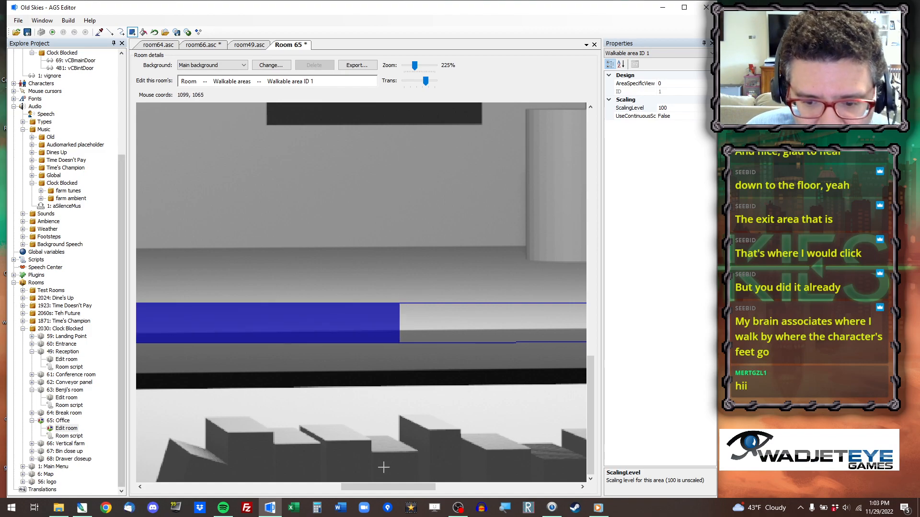
{"action": "left_click_drag", "start_coordinate": [397, 488], "coordinate": [313, 487]}
{"action": "scroll", "coordinate": [366, 276], "scroll_direction": "down", "scroll_amount": 5}
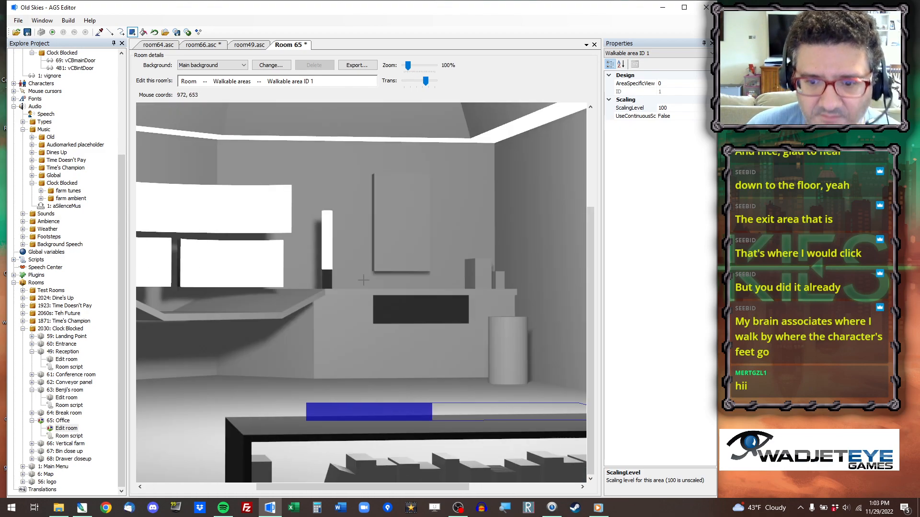
Extend Walkable area ID 1 with rectangles past the foreground shelf toward the low cabinet, and fill its outlined door-side section.
{"action": "scroll", "coordinate": [366, 277], "scroll_direction": "down", "scroll_amount": 1}
{"action": "left_click_drag", "start_coordinate": [384, 488], "coordinate": [320, 486]}
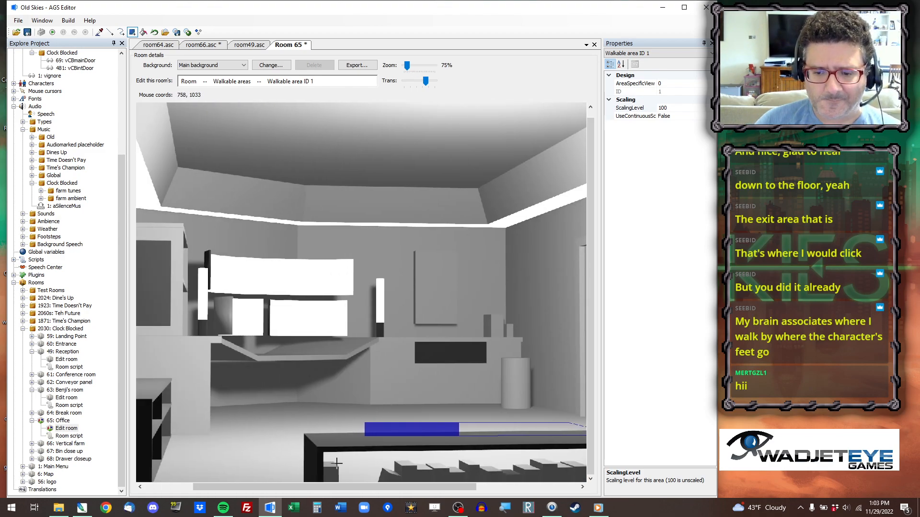
{"action": "left_click_drag", "start_coordinate": [367, 422], "coordinate": [235, 463]}
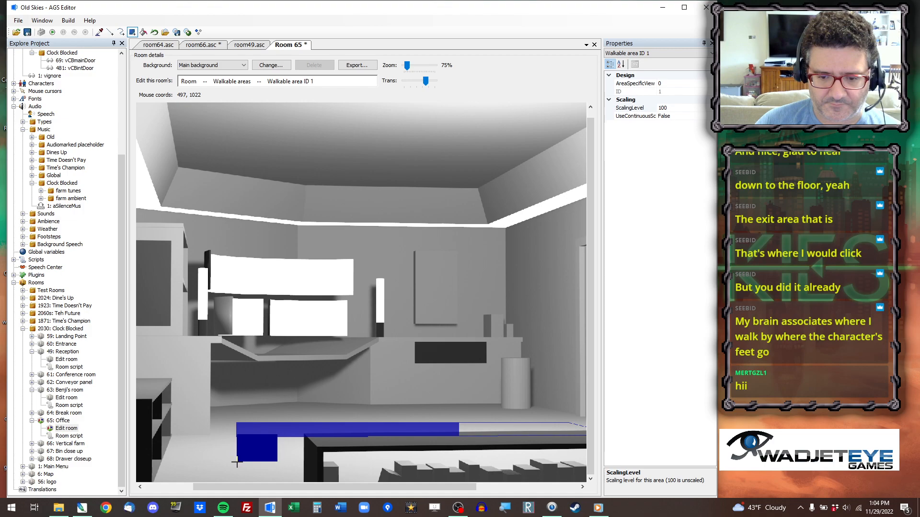
{"action": "mouse_move", "coordinate": [236, 462]}
{"action": "left_mouse_down"}
{"action": "mouse_move", "coordinate": [210, 456]}
{"action": "mouse_move", "coordinate": [244, 451]}
{"action": "left_mouse_up"}
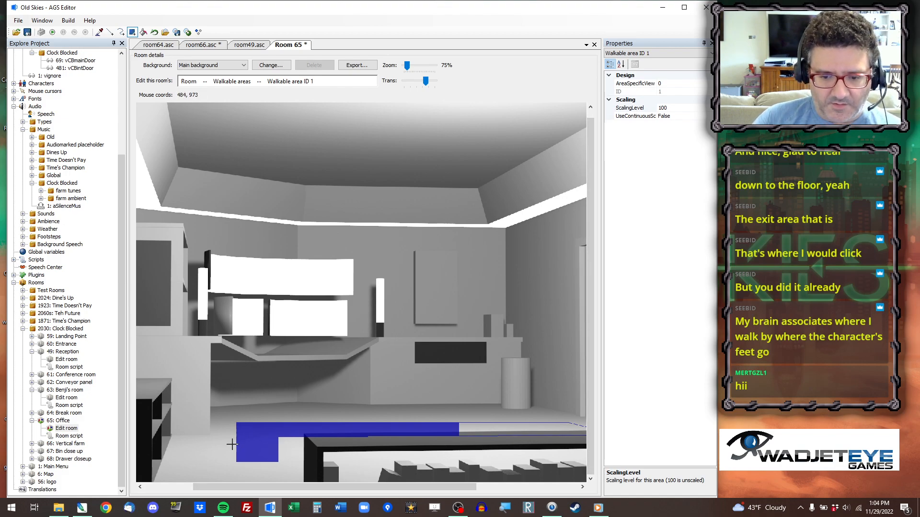
{"action": "left_click_drag", "start_coordinate": [182, 444], "coordinate": [277, 463]}
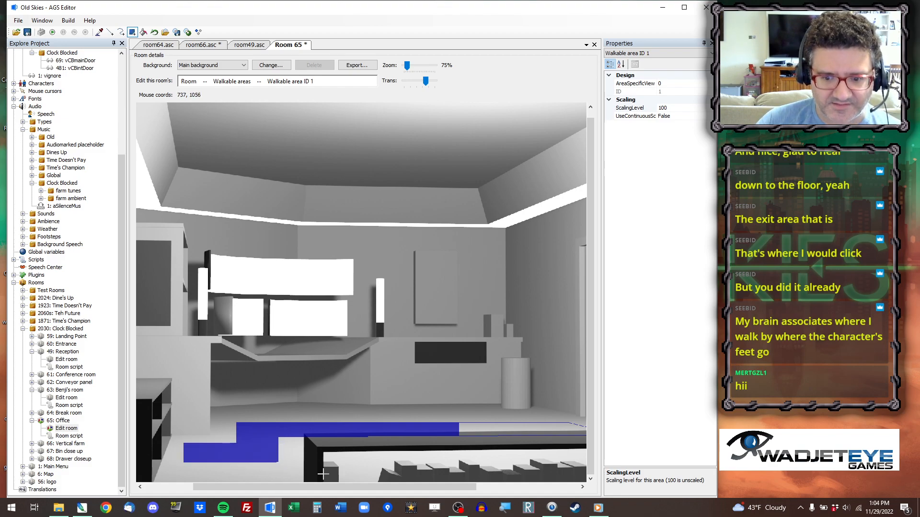
{"action": "left_click", "coordinate": [147, 33]}
{"action": "left_click", "coordinate": [477, 428]}
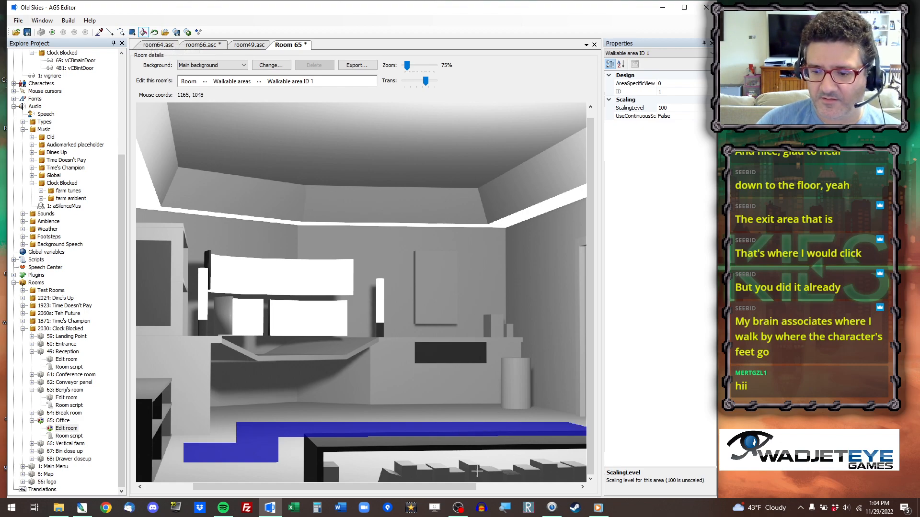
Join the stepped corners of Walkable area ID 1 with diagonal lines and fill the enclosed gaps on both sides.
{"action": "left_click_drag", "start_coordinate": [369, 486], "coordinate": [320, 486]}
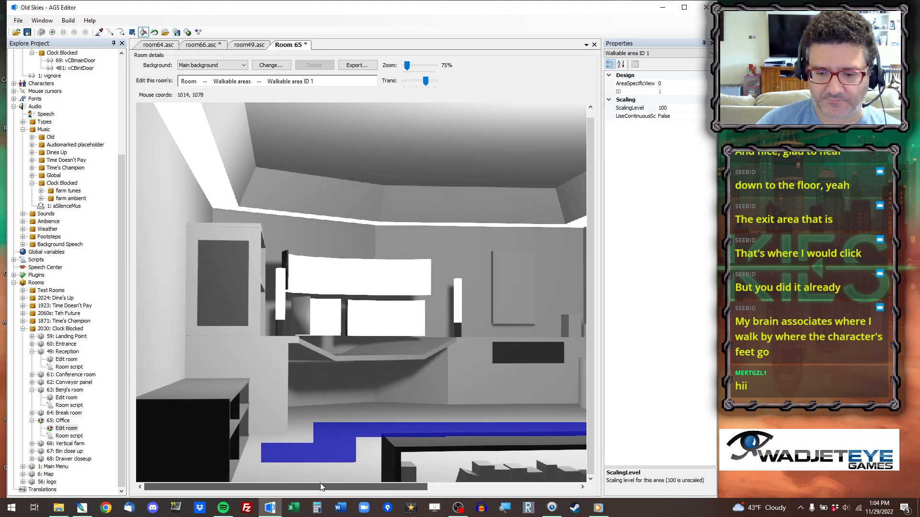
{"action": "left_click", "coordinate": [110, 32]}
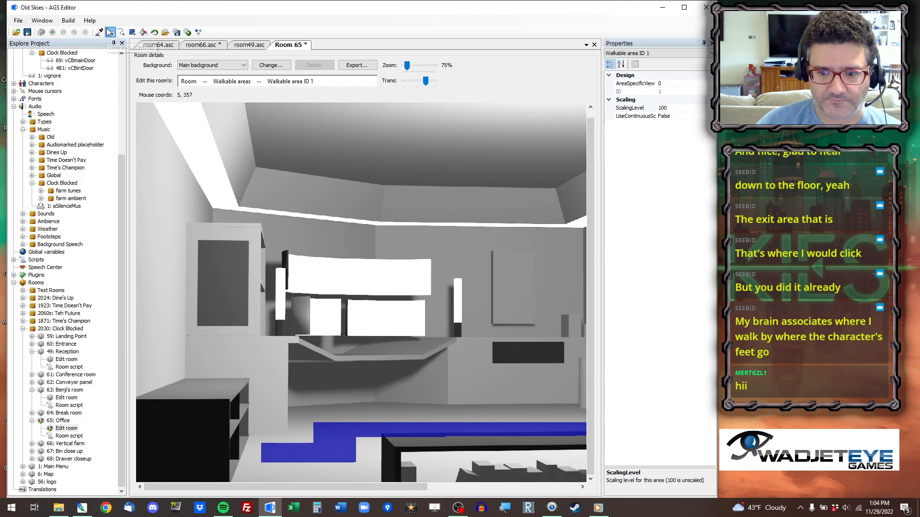
{"action": "left_click", "coordinate": [355, 461]}
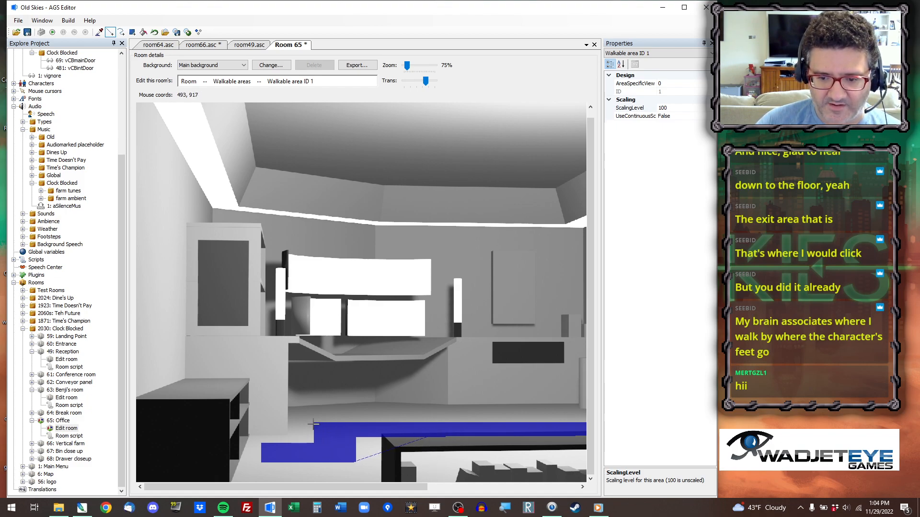
{"action": "left_click", "coordinate": [312, 423]}
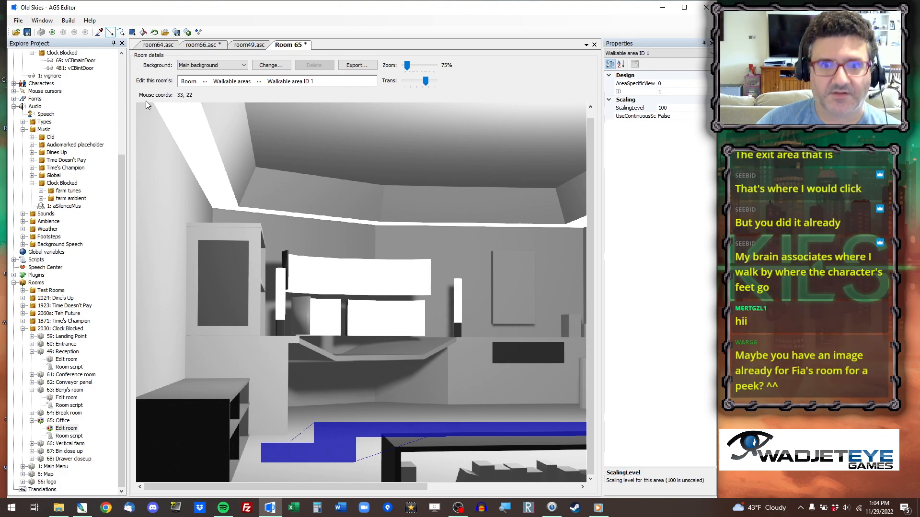
{"action": "left_click", "coordinate": [142, 32]}
{"action": "left_click", "coordinate": [309, 440]}
{"action": "left_click", "coordinate": [365, 445]}
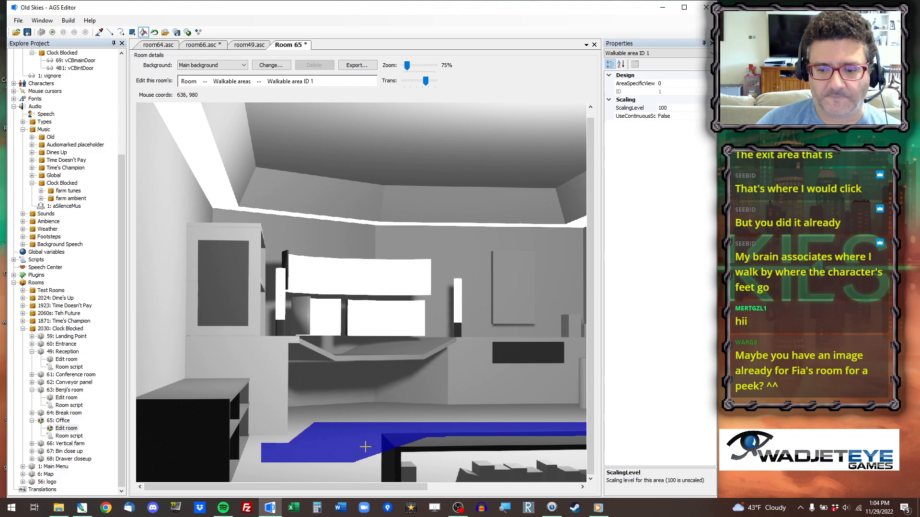
{"action": "scroll", "coordinate": [415, 430], "scroll_direction": "down", "scroll_amount": 1, "text": "ctrl"}
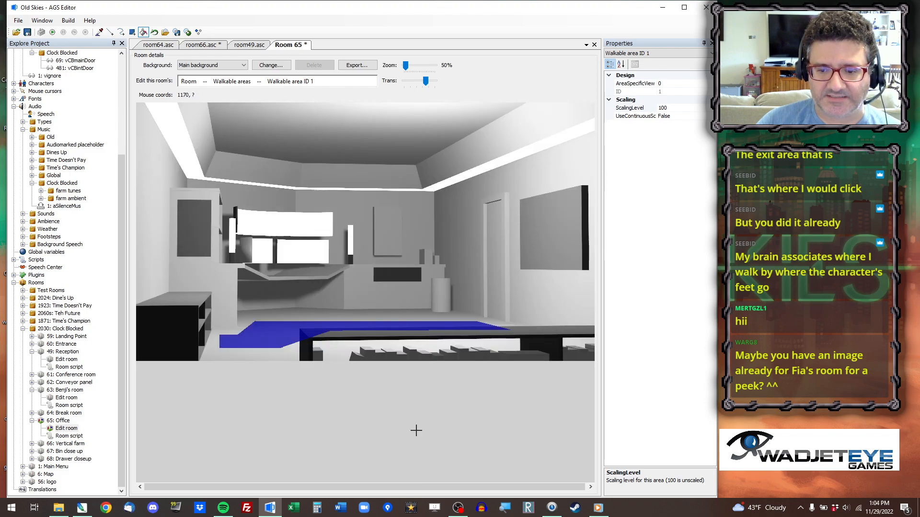
Switch the office to editing objects and place a new object on the foreground shelf.
{"action": "left_click", "coordinate": [205, 80]}
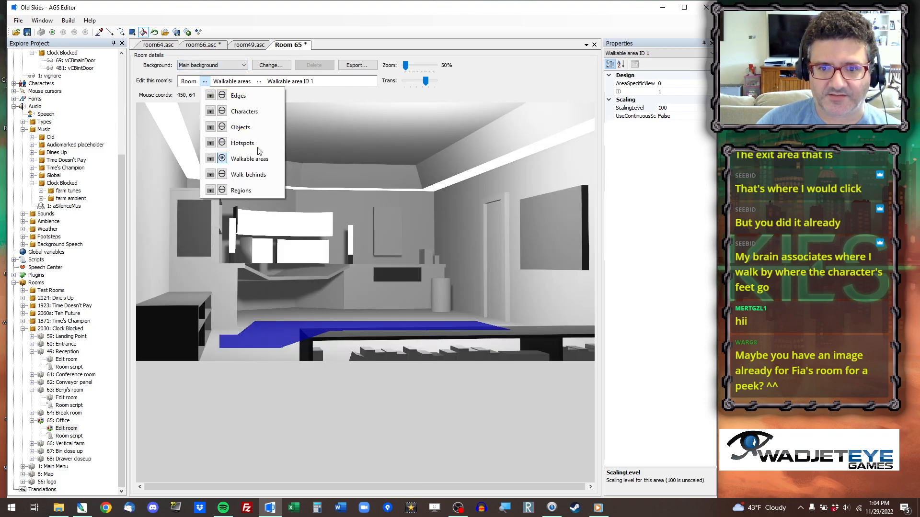
{"action": "left_click", "coordinate": [254, 126]}
{"action": "right_click", "coordinate": [391, 330]}
{"action": "left_click", "coordinate": [423, 335]}
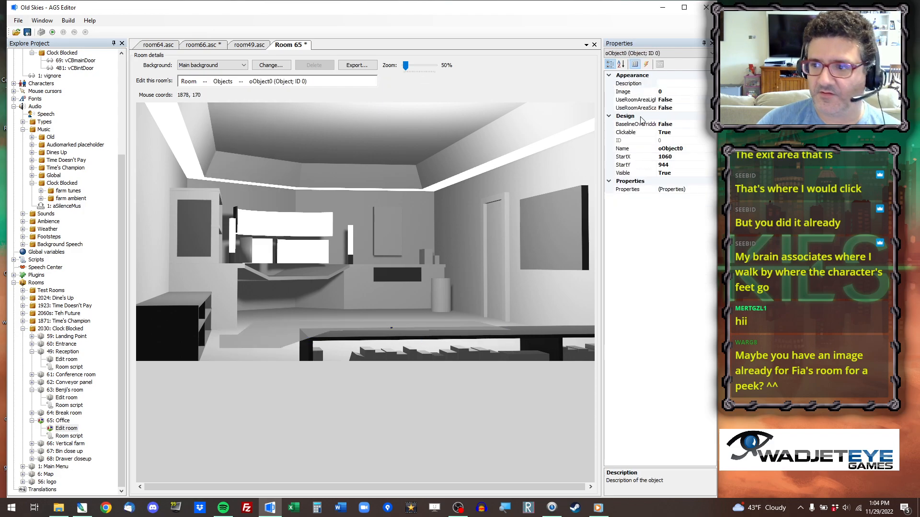
While choosing the new object's image, create a sprite folder named "Cassie office" under Rooms > Clock Blocked.
{"action": "left_click", "coordinate": [676, 92]}
{"action": "left_click", "coordinate": [710, 92]}
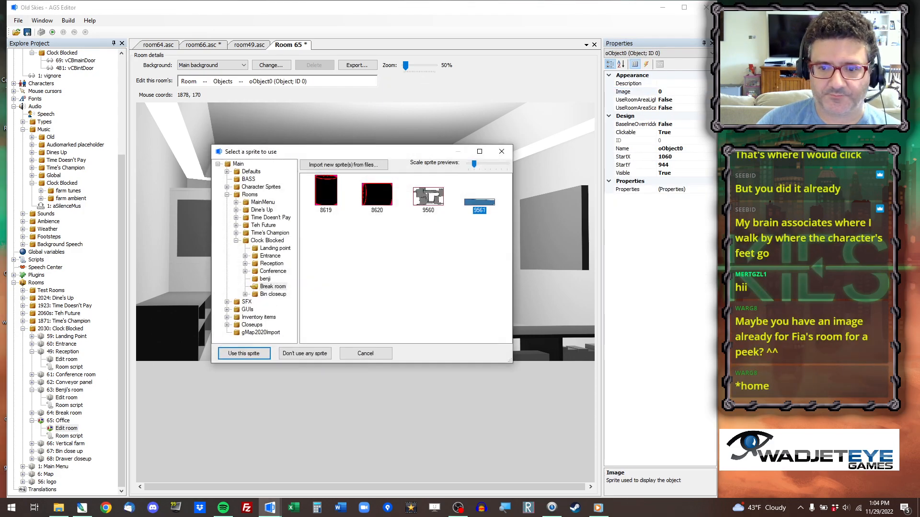
{"action": "right_click", "coordinate": [259, 242]}
{"action": "left_click", "coordinate": [281, 257]}
{"action": "type", "text": "Cassie office"}
{"action": "key", "text": "Return"}
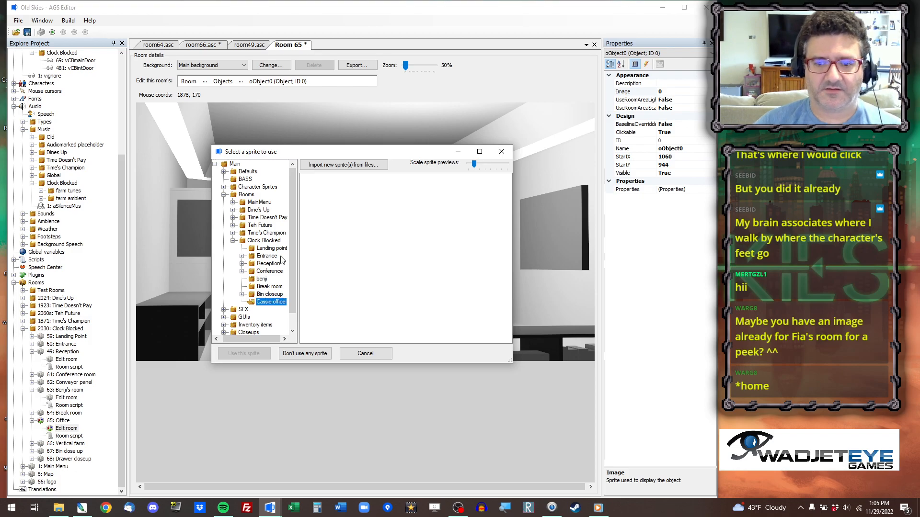
Import Foreground.png from the 48 Leaves Office folder into the new sprite folder and assign it as the object's image.
{"action": "right_click", "coordinate": [316, 236]}
{"action": "left_click", "coordinate": [337, 242]}
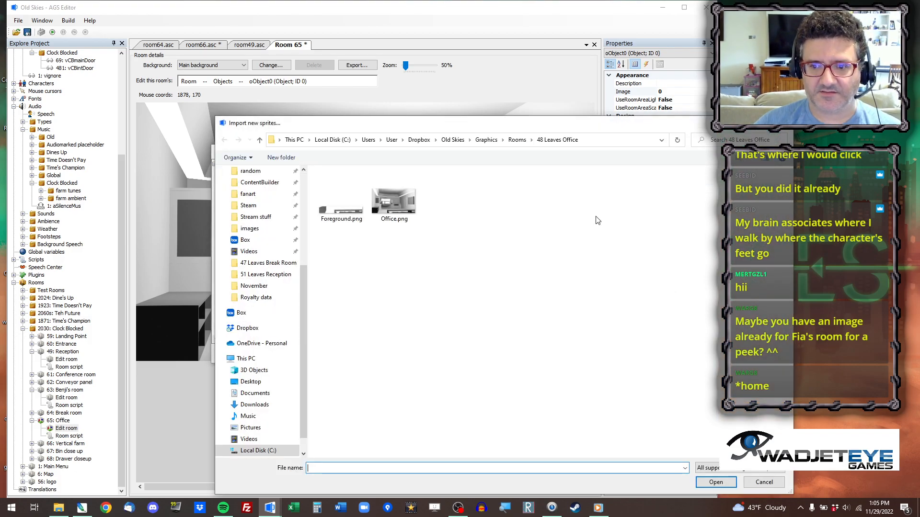
{"action": "double_click", "coordinate": [353, 198]}
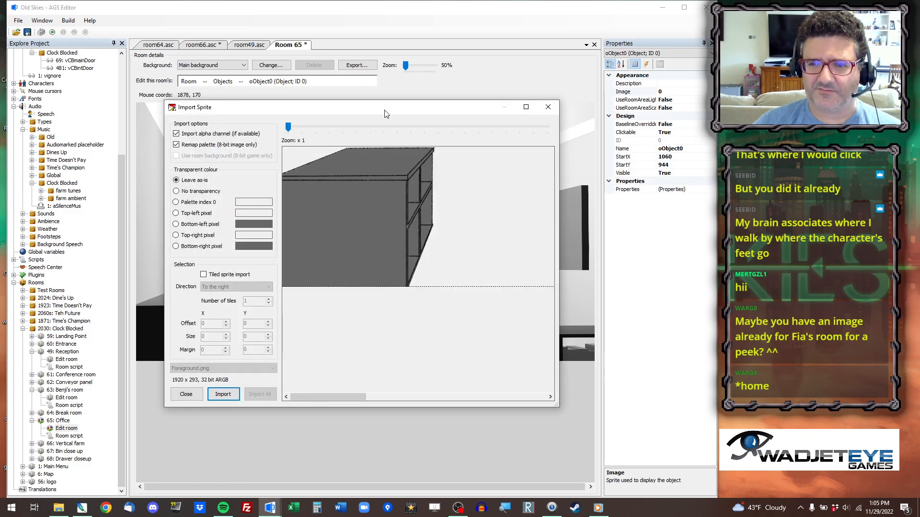
{"action": "left_click_drag", "start_coordinate": [319, 403], "coordinate": [339, 401]}
{"action": "left_click", "coordinate": [230, 392]}
{"action": "double_click", "coordinate": [336, 208]}
Move the foreground object over the matching background furniture and set its StartX to 0 and StartY to 1080.
{"action": "left_click_drag", "start_coordinate": [575, 300], "coordinate": [320, 334]}
{"action": "left_click", "coordinate": [703, 160]}
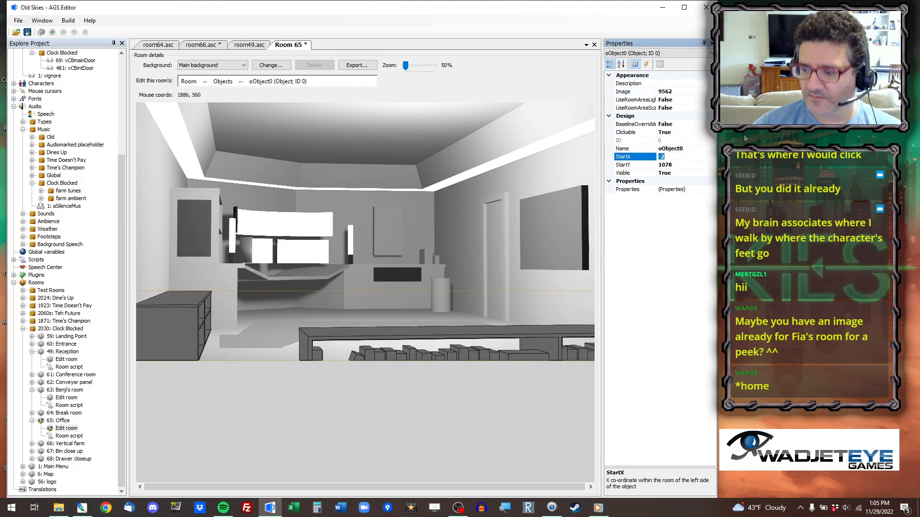
{"action": "left_click", "coordinate": [703, 167]}
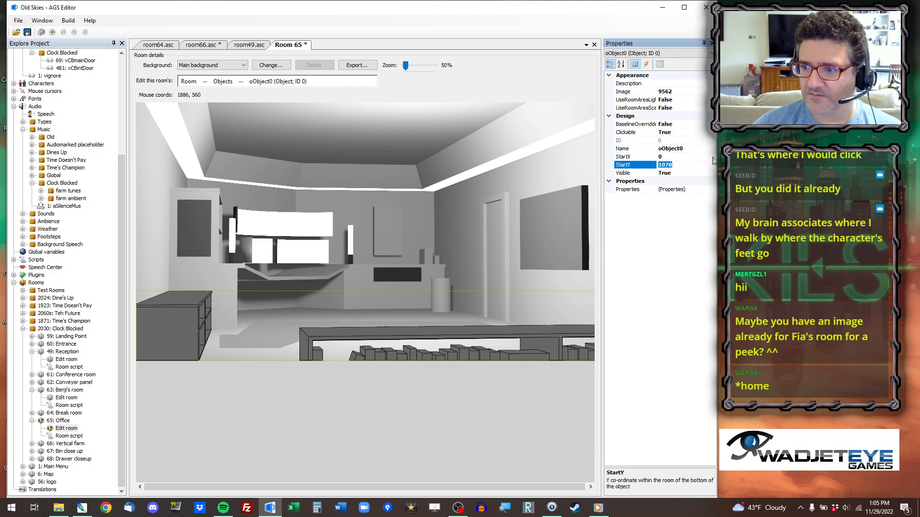
{"action": "type", "text": "1070"}
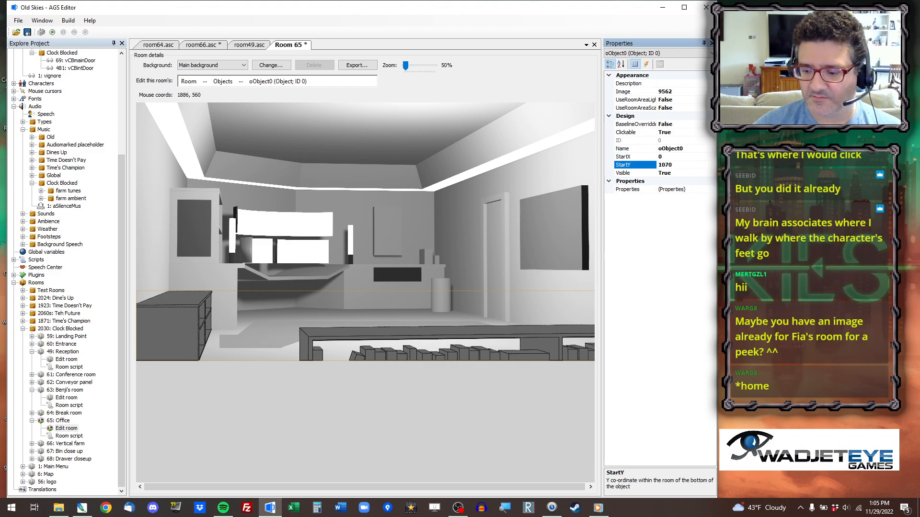
{"action": "type", "text": "80"}
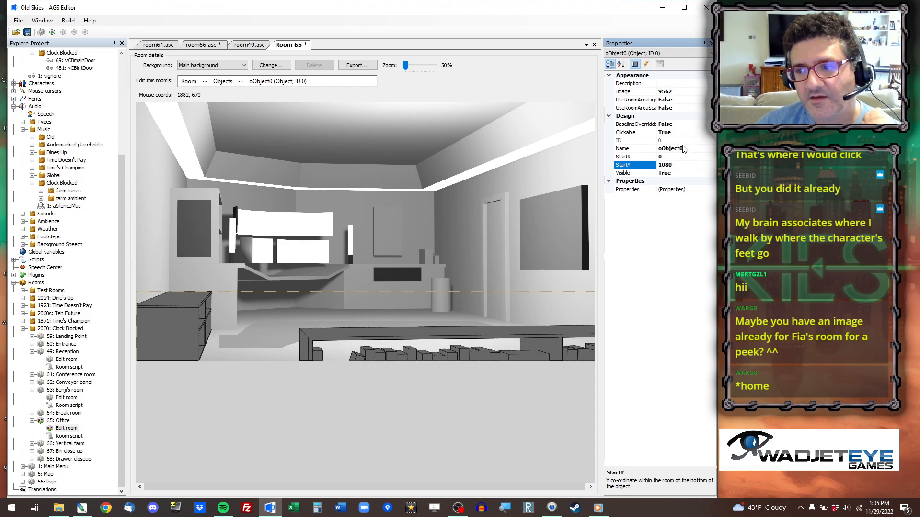
Rename the foreground object to oFG.
{"action": "left_click", "coordinate": [669, 149]}
{"action": "double_click", "coordinate": [663, 150]}
{"action": "type", "text": "oF"}
{"action": "key", "text": "Return"}
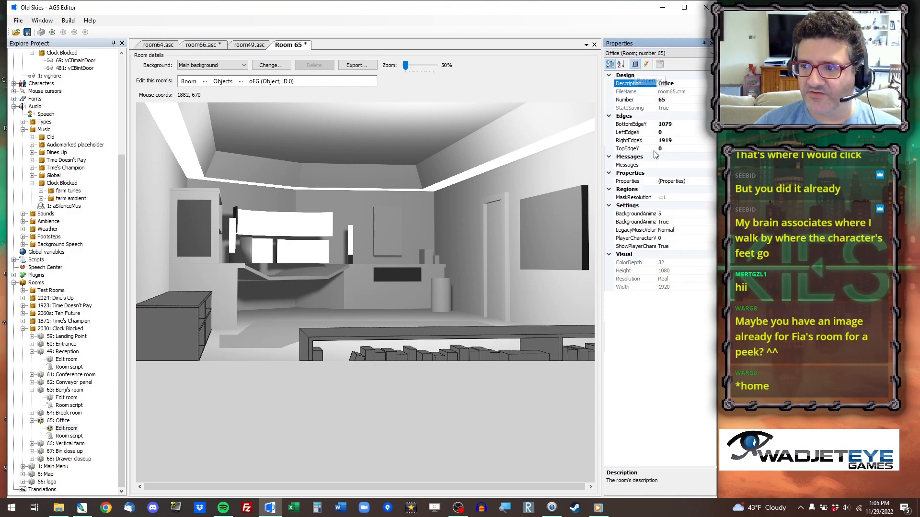
Move the oFG object out of the room view by setting its StartX to 2000.
{"action": "left_click", "coordinate": [386, 358]}
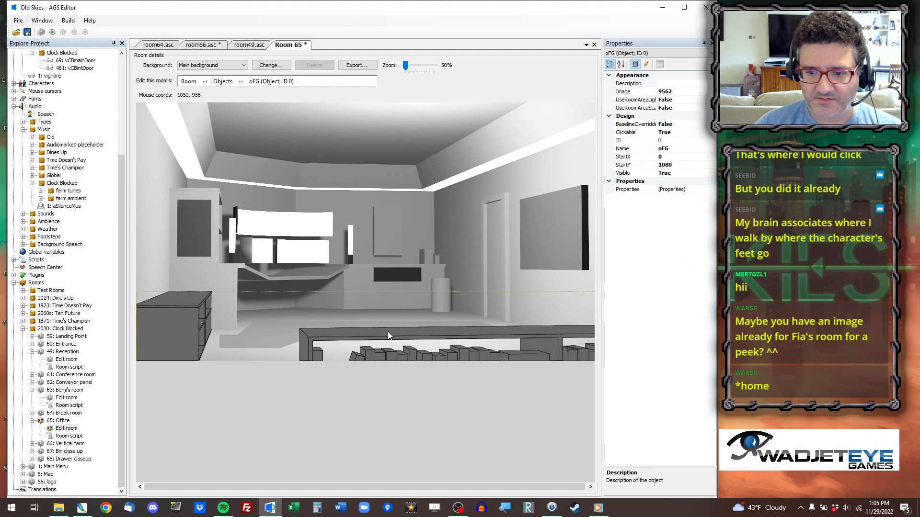
{"action": "left_click", "coordinate": [664, 157]}
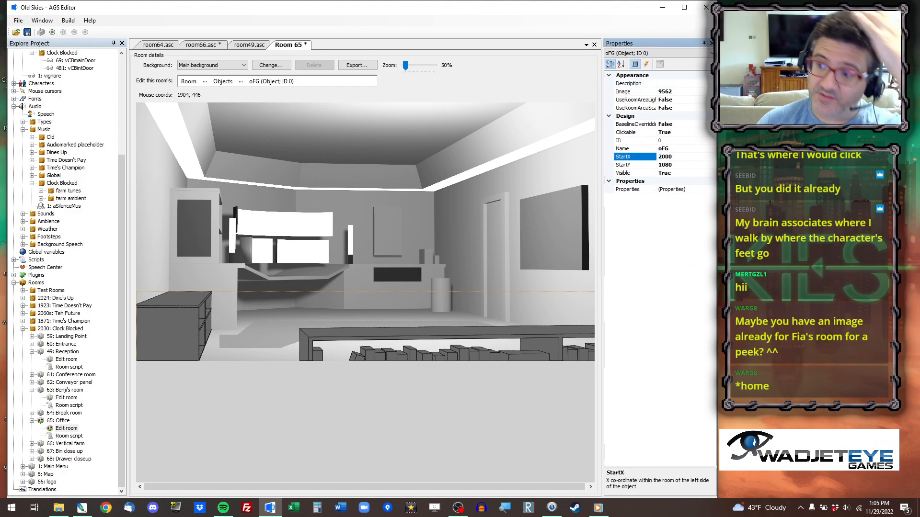
{"action": "type", "text": "2000"}
{"action": "key", "text": "Return"}
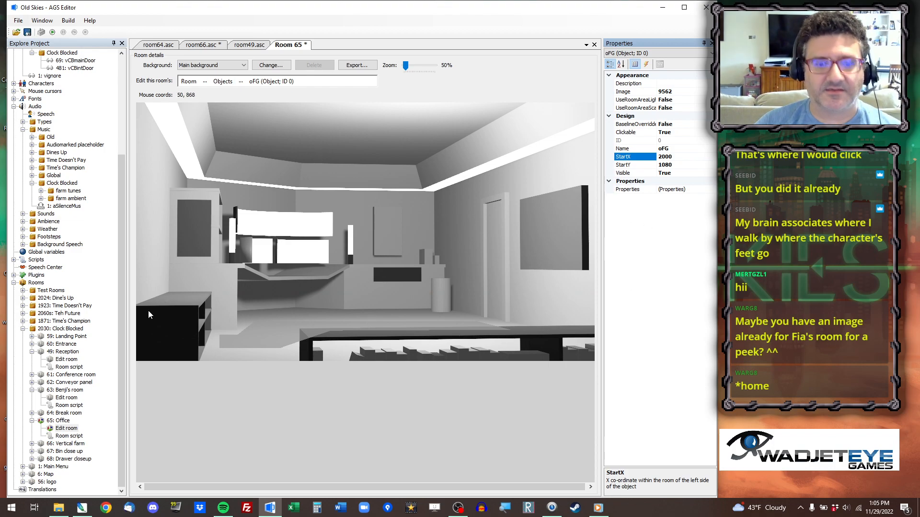
Add the line "oFG.X=0;" at the start of room_Load in the office's room script.
{"action": "double_click", "coordinate": [72, 436]}
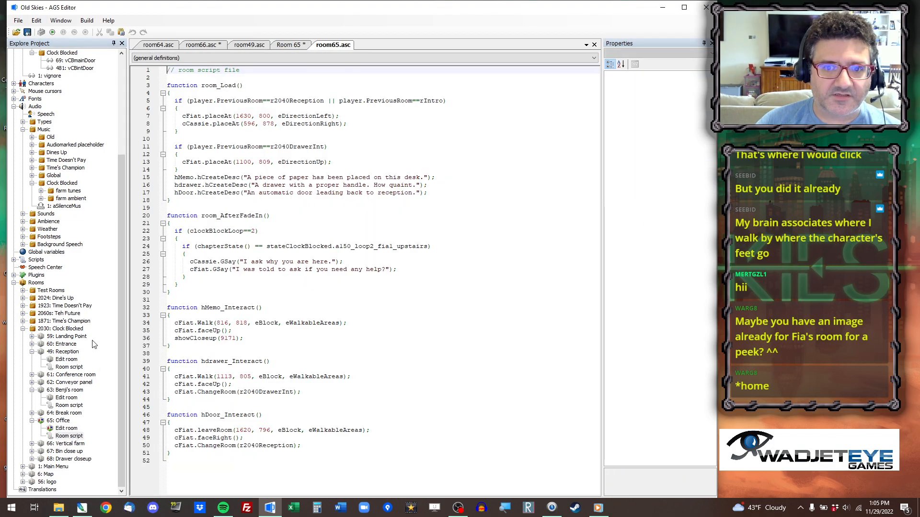
{"action": "left_click", "coordinate": [224, 94]}
{"action": "key", "text": "Return"}
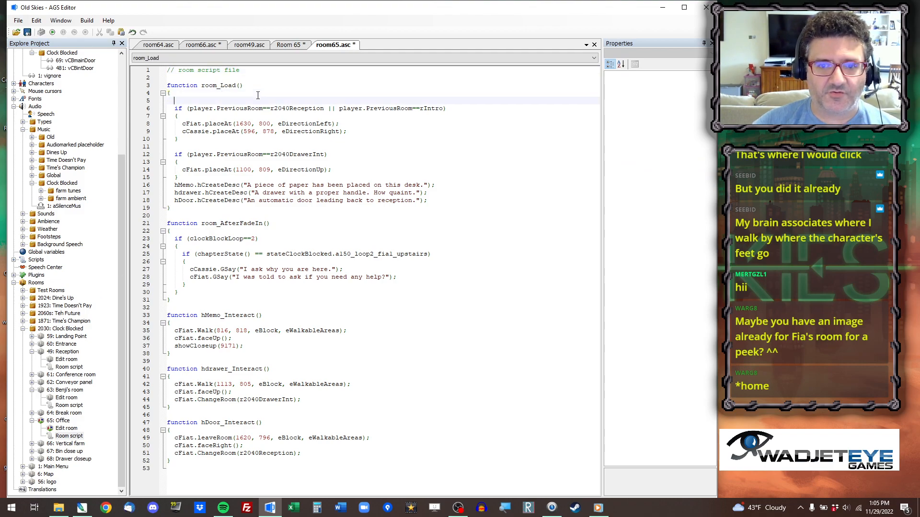
{"action": "type", "text": "oFG.X=0;"}
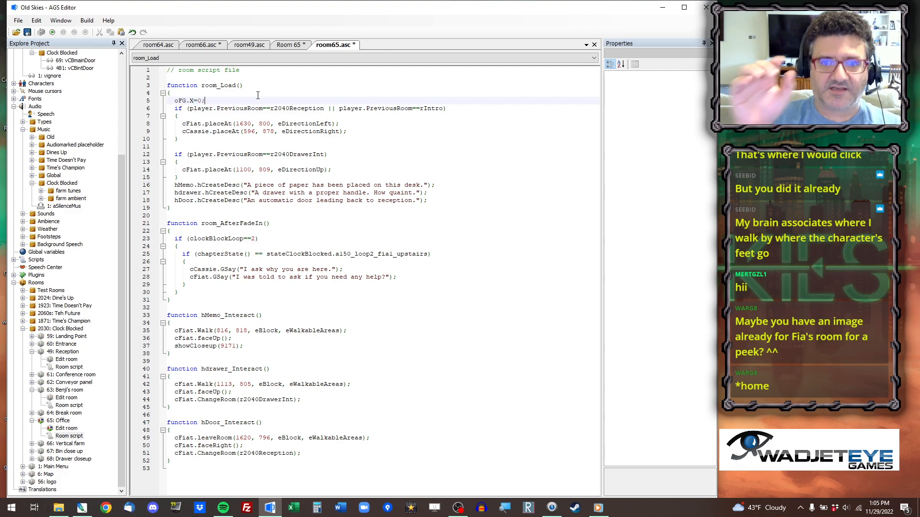
In room 65, draw the hMemo hotspot as a rectangle on the desktop below the screens and erase its old rectangle.
{"action": "left_click", "coordinate": [299, 48]}
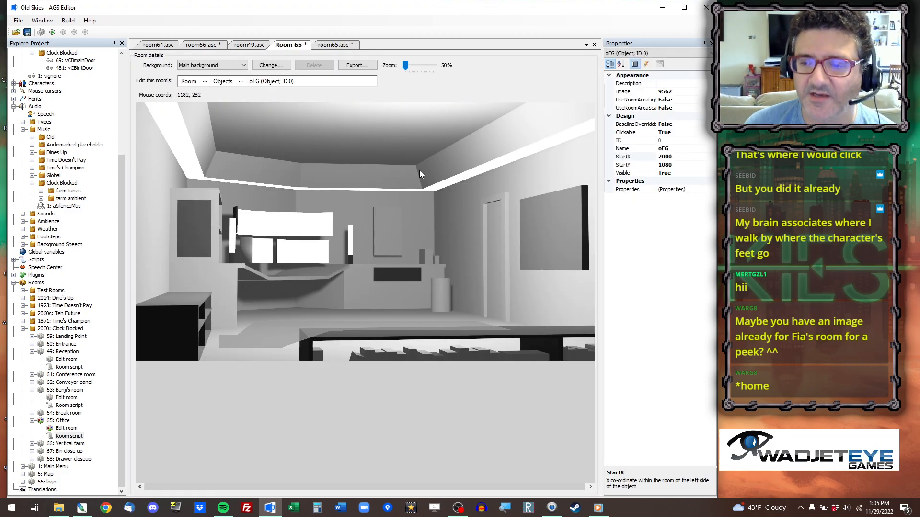
{"action": "left_click", "coordinate": [205, 83]}
{"action": "left_click", "coordinate": [227, 142]}
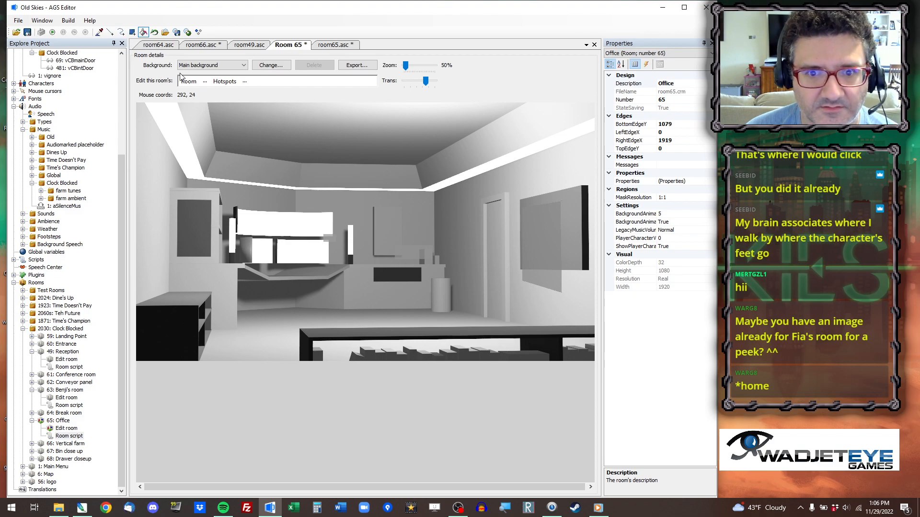
{"action": "left_click", "coordinate": [245, 81]}
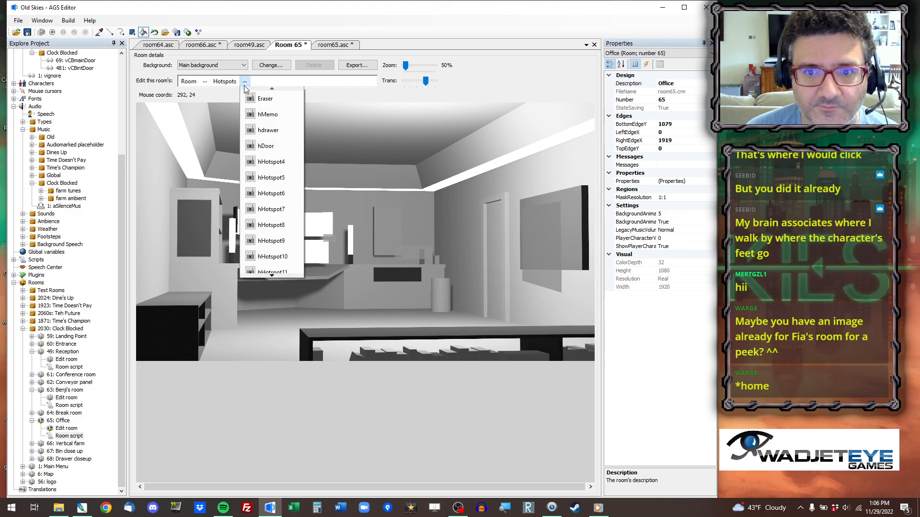
{"action": "left_click", "coordinate": [267, 115]}
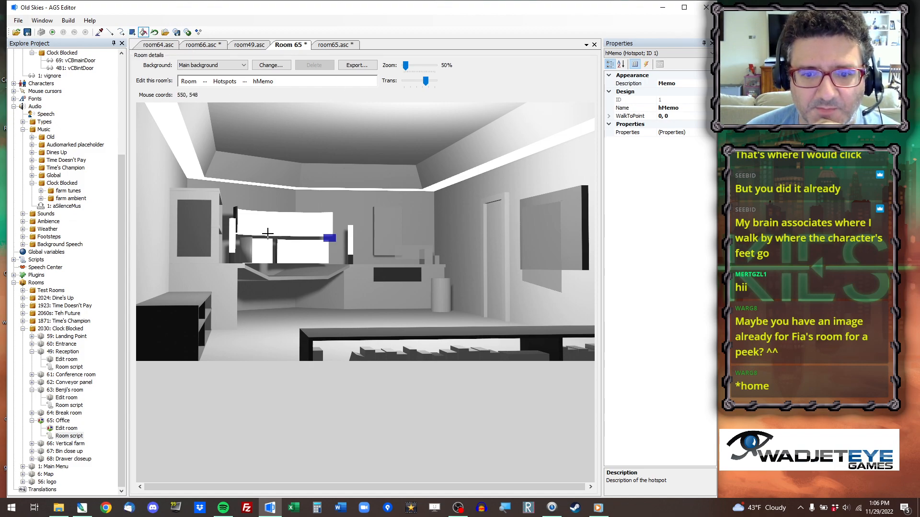
{"action": "left_click", "coordinate": [133, 32]}
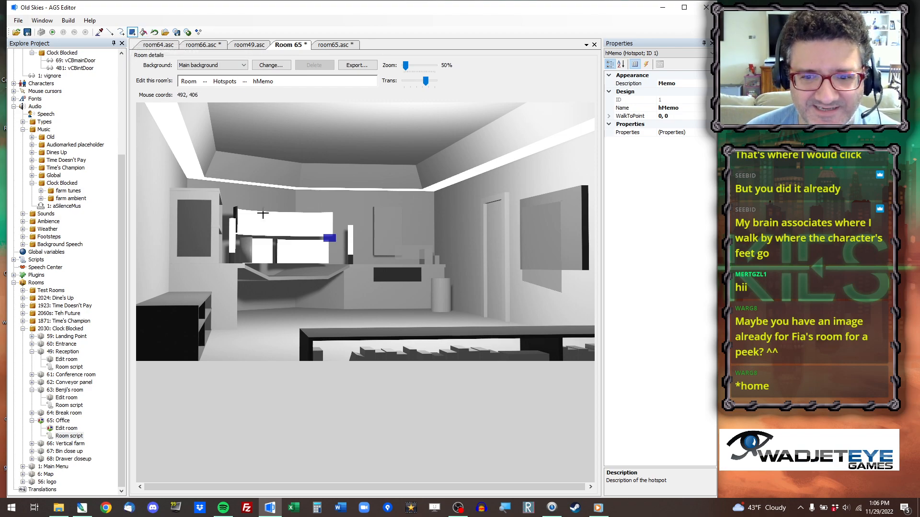
{"action": "left_click_drag", "start_coordinate": [274, 266], "coordinate": [303, 278]}
{"action": "right_click_drag", "start_coordinate": [345, 223], "coordinate": [318, 254]}
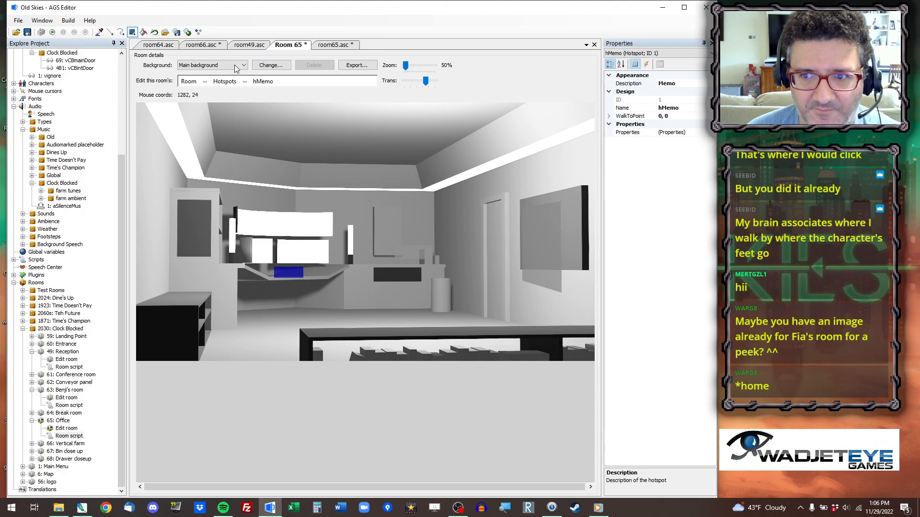
Redraw the hdrawer hotspot as a rectangle over the dark drawer front in the back counter and erase its old rectangle.
{"action": "left_click", "coordinate": [245, 81]}
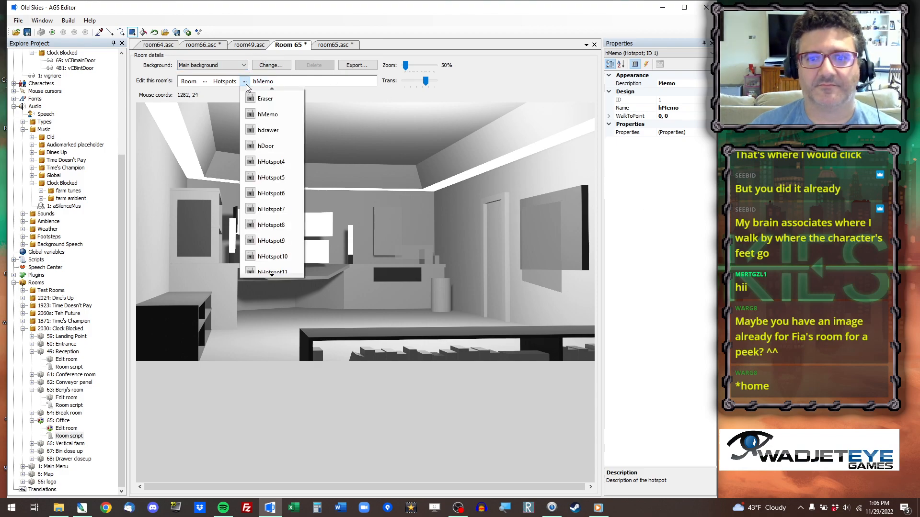
{"action": "left_click", "coordinate": [277, 133]}
{"action": "left_click", "coordinate": [133, 32]}
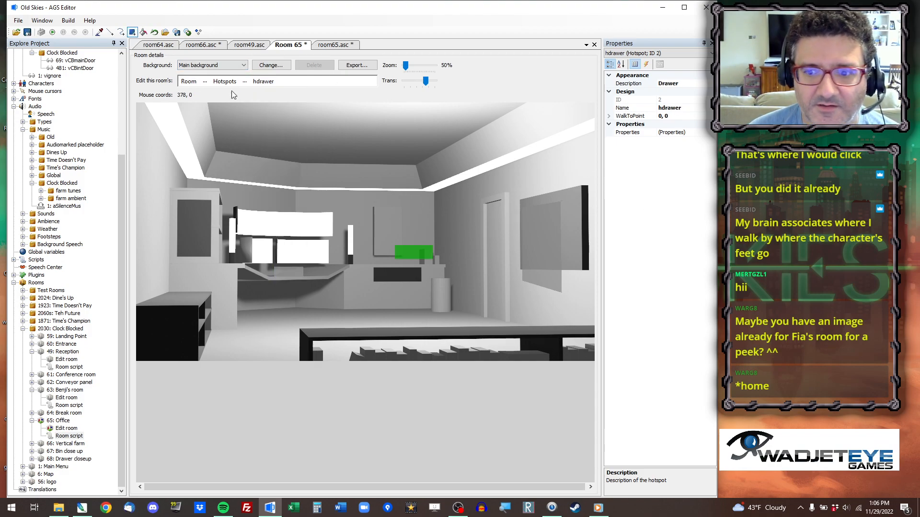
{"action": "mouse_move", "coordinate": [374, 266]}
{"action": "left_mouse_down"}
{"action": "mouse_move", "coordinate": [431, 283]}
{"action": "mouse_move", "coordinate": [423, 284]}
{"action": "left_mouse_up"}
{"action": "right_click_drag", "start_coordinate": [441, 235], "coordinate": [384, 262]}
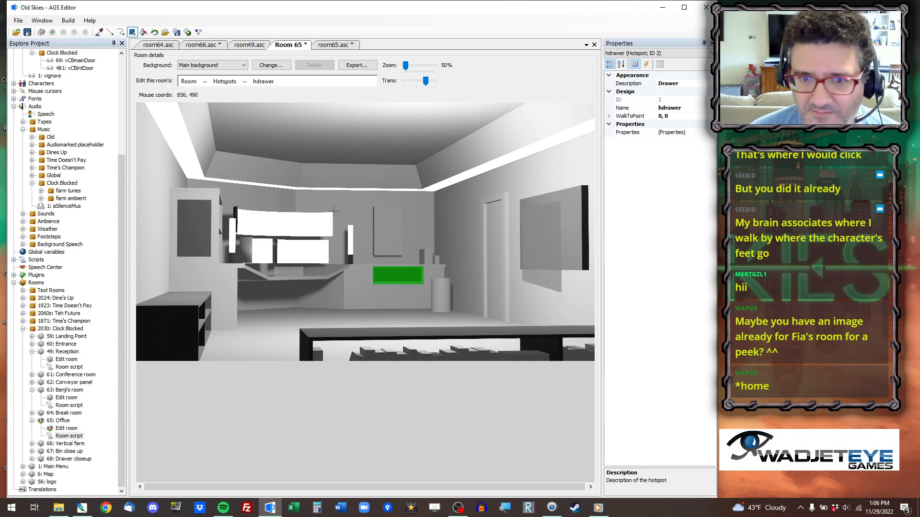
Draw the hDoor hotspot as a tall rectangle over the door on the side wall and erase its old area beside it.
{"action": "left_click", "coordinate": [245, 82]}
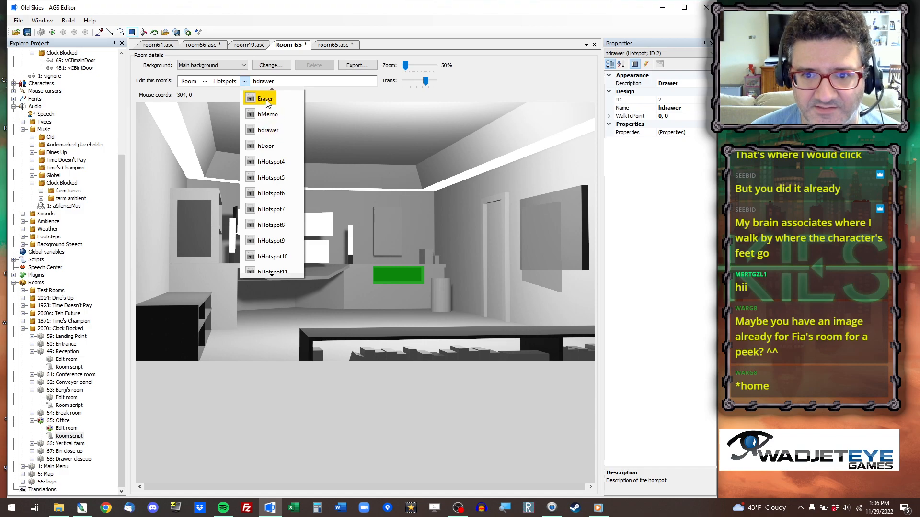
{"action": "left_click", "coordinate": [271, 145]}
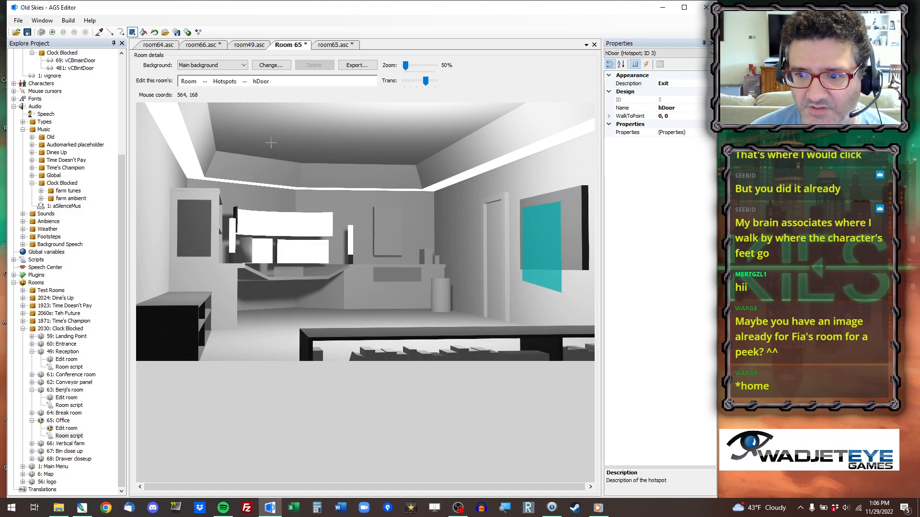
{"action": "left_click", "coordinate": [99, 32]}
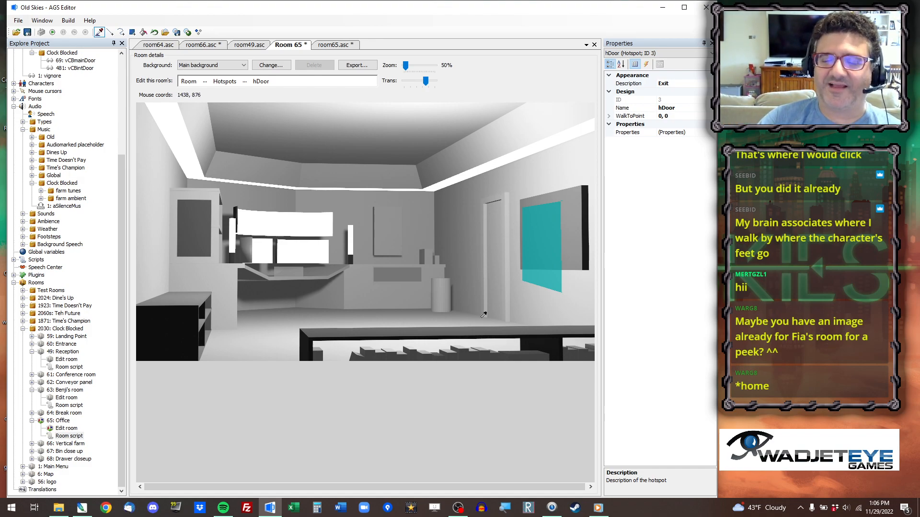
{"action": "left_click", "coordinate": [133, 31]}
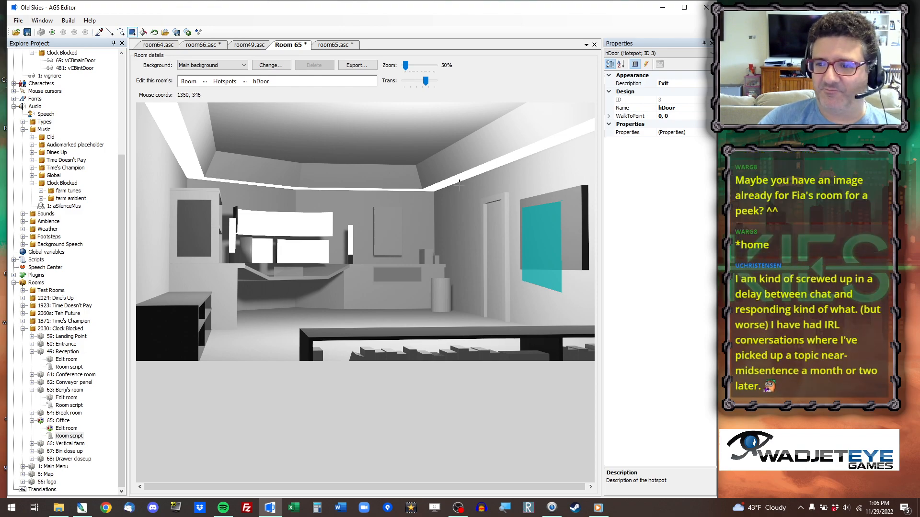
{"action": "mouse_move", "coordinate": [512, 186]}
{"action": "left_mouse_down"}
{"action": "mouse_move", "coordinate": [473, 338]}
{"action": "mouse_move", "coordinate": [479, 329]}
{"action": "left_mouse_up"}
{"action": "right_click_drag", "start_coordinate": [517, 190], "coordinate": [634, 345]}
Trim the hDoor hotspot to the door's slanted outline by drawing boundary lines and clearing the excess fill outside them.
{"action": "left_click", "coordinate": [110, 32]}
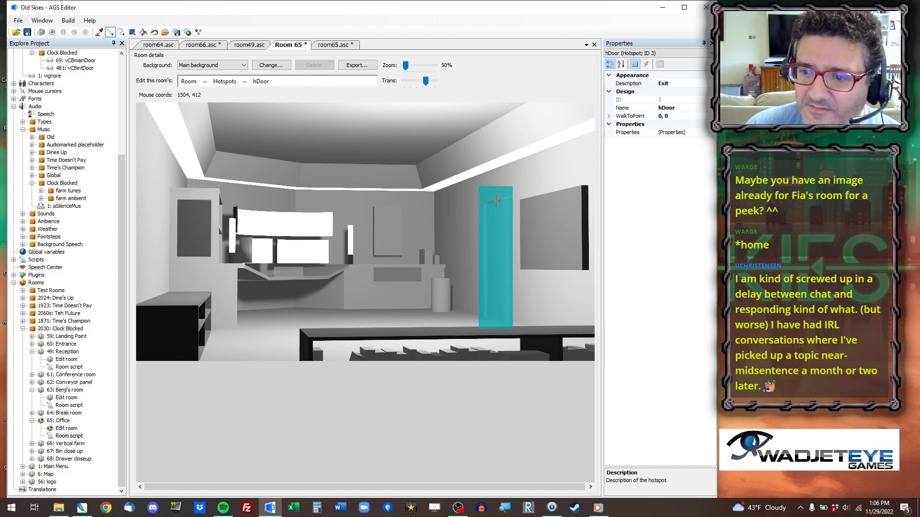
{"action": "mouse_move", "coordinate": [505, 181]}
{"action": "left_mouse_down"}
{"action": "mouse_move", "coordinate": [530, 365]}
{"action": "mouse_move", "coordinate": [506, 370]}
{"action": "left_mouse_up"}
{"action": "mouse_move", "coordinate": [470, 317]}
{"action": "left_mouse_down"}
{"action": "mouse_move", "coordinate": [524, 333]}
{"action": "mouse_move", "coordinate": [482, 331]}
{"action": "left_mouse_up"}
{"action": "left_click_drag", "start_coordinate": [481, 295], "coordinate": [482, 156]}
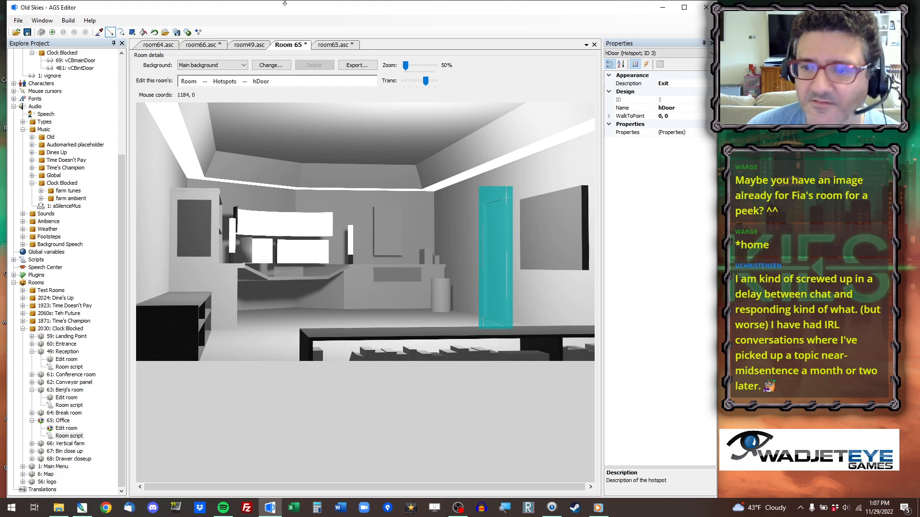
{"action": "left_click", "coordinate": [143, 33]}
{"action": "right_click", "coordinate": [486, 191]}
{"action": "right_click", "coordinate": [510, 192]}
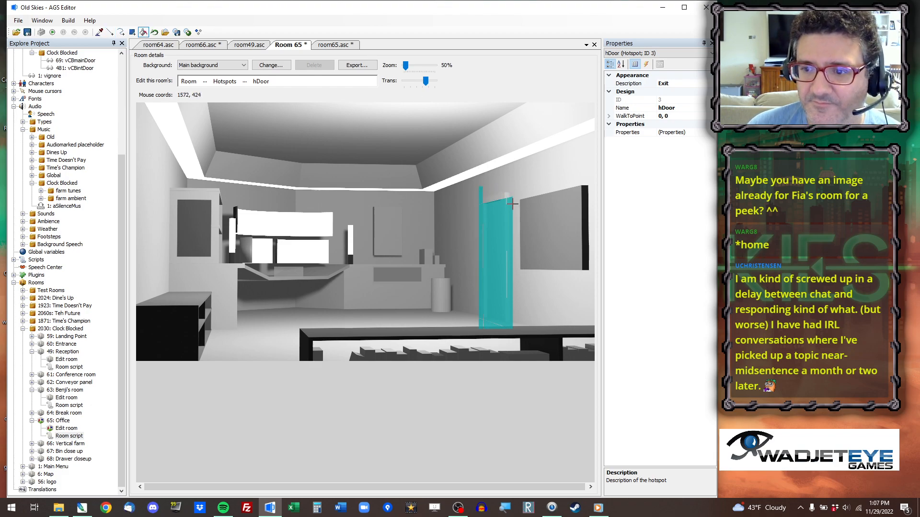
{"action": "right_click", "coordinate": [510, 206]}
{"action": "right_click", "coordinate": [498, 325]}
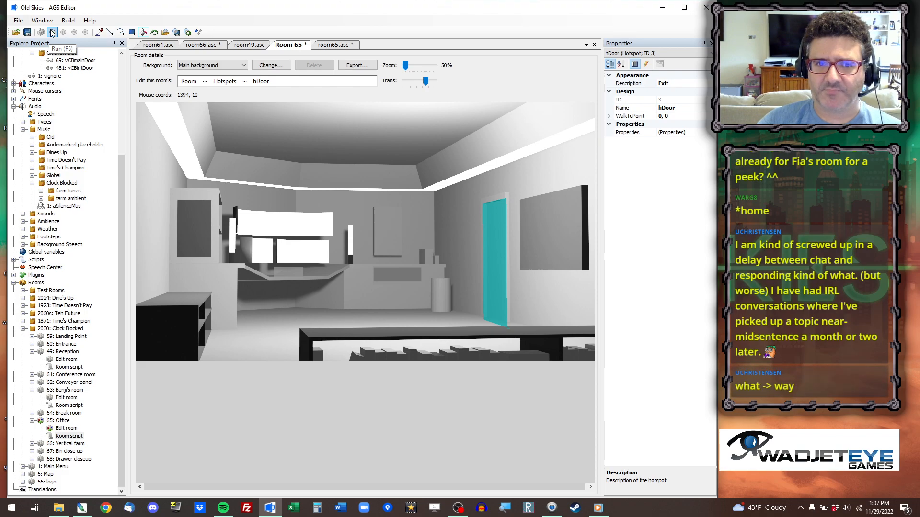
Set the oFG object's Clickable property to False and run the game.
{"action": "left_click", "coordinate": [204, 81]}
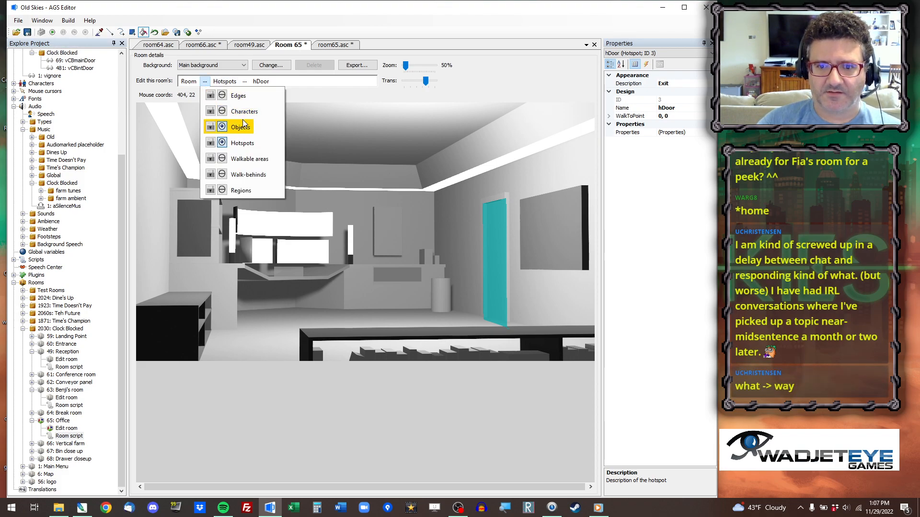
{"action": "left_click", "coordinate": [241, 127]}
{"action": "left_click", "coordinate": [636, 54]}
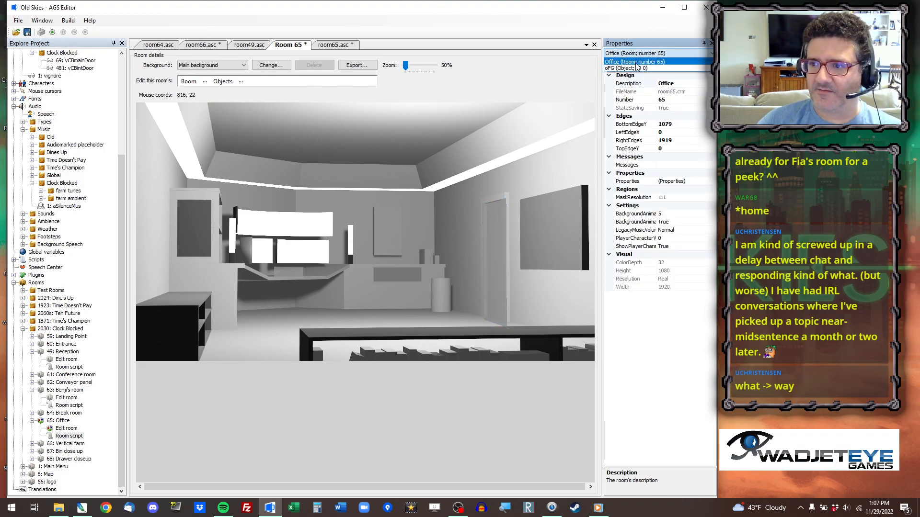
{"action": "left_click", "coordinate": [637, 66]}
{"action": "double_click", "coordinate": [668, 132]}
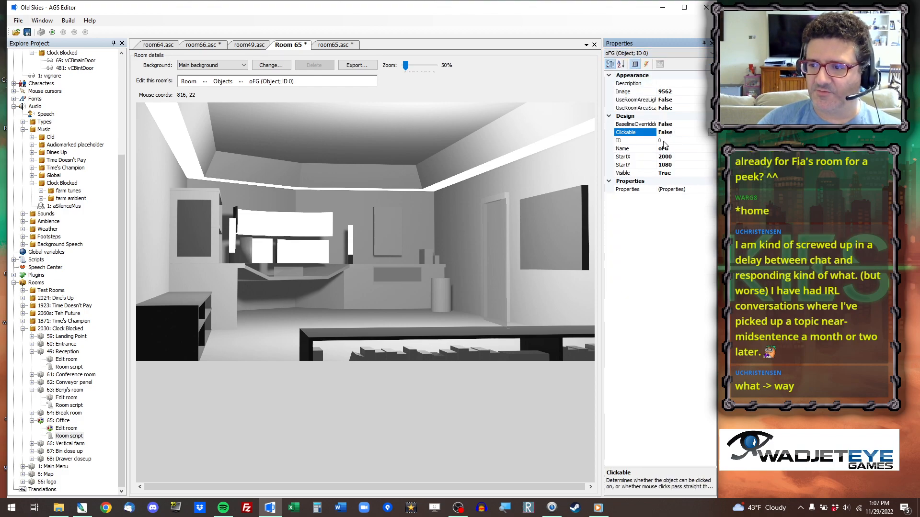
{"action": "left_click", "coordinate": [53, 33]}
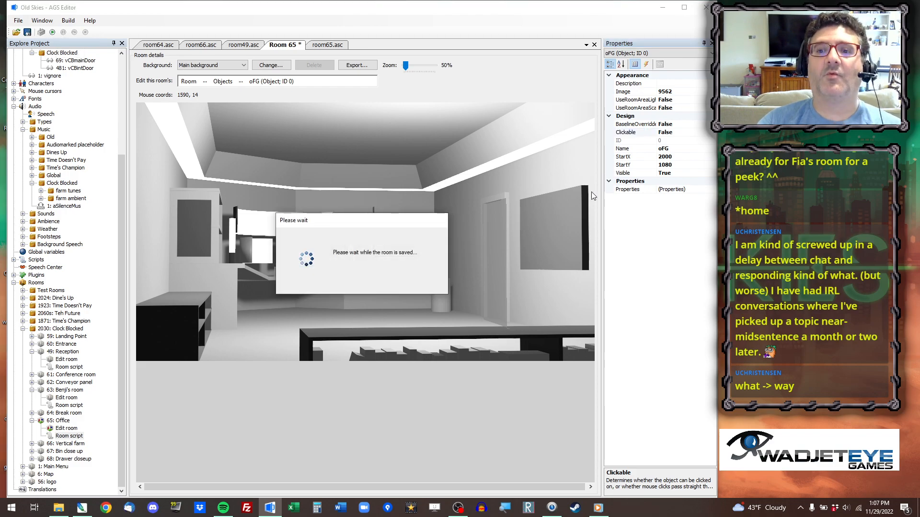
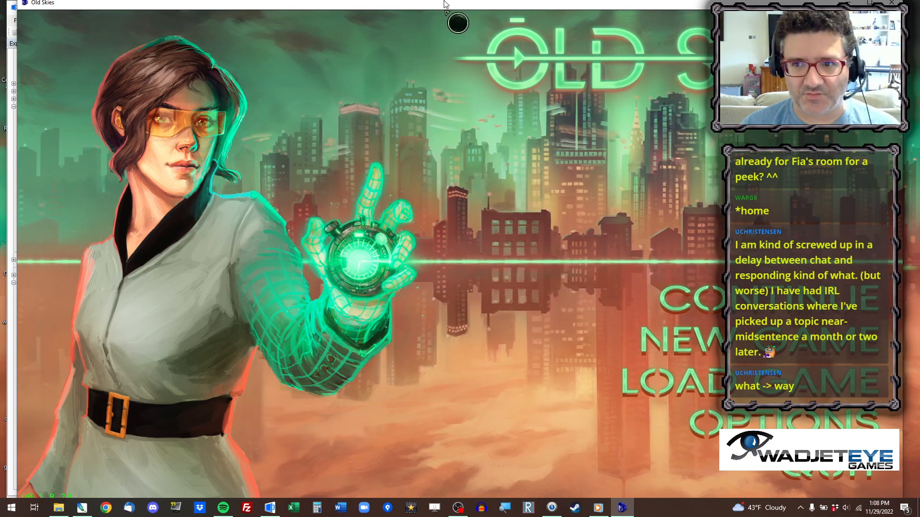
Jump to room 65 in the running game to check the characters' placement and quit the game.
{"action": "left_click_drag", "start_coordinate": [459, 4], "coordinate": [436, 8]}
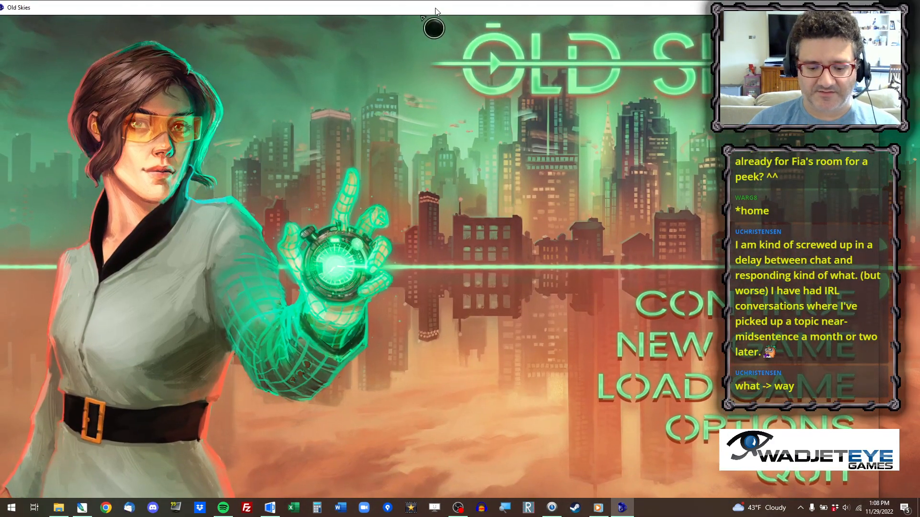
{"action": "key", "text": "ctrl+x"}
{"action": "type", "text": "65"}
{"action": "key", "text": "Return"}
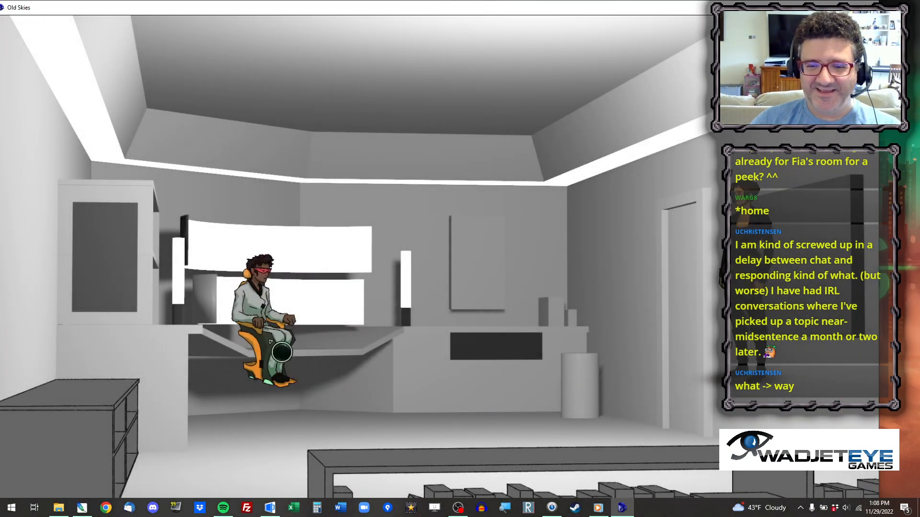
{"action": "key", "text": "alt+x"}
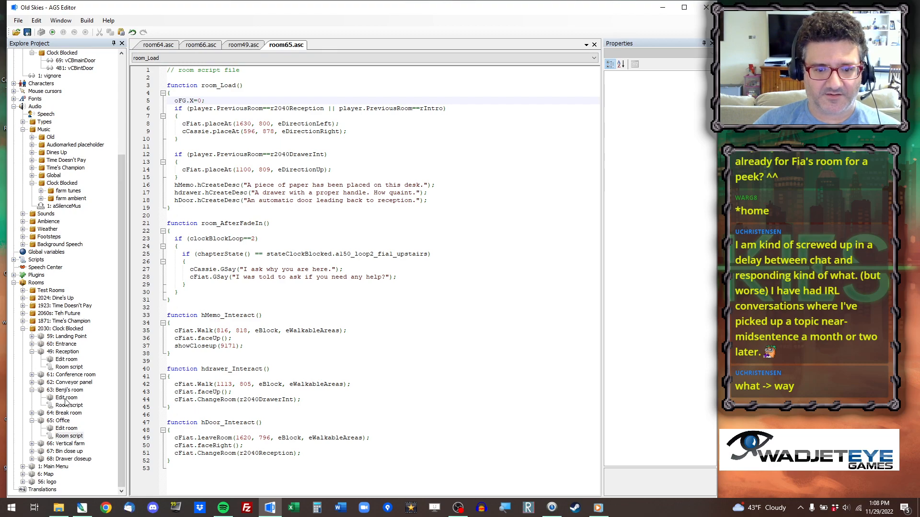
Set cCassie's placeAt coordinates in the office's room_Load function to 680, 948, using a point picked on the room's walkable-area view.
{"action": "left_click", "coordinate": [66, 429]}
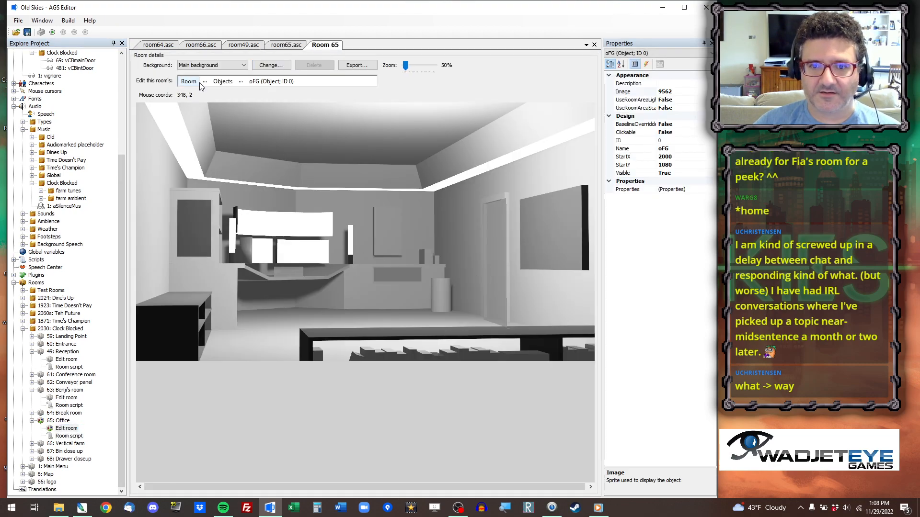
{"action": "left_click", "coordinate": [203, 82]}
{"action": "left_click", "coordinate": [230, 160]}
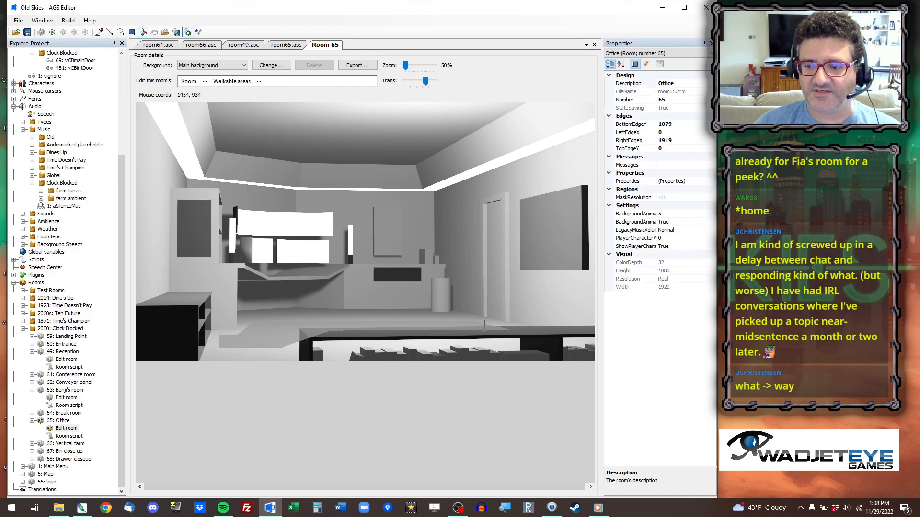
{"action": "left_click", "coordinate": [288, 45]}
{"action": "double_click", "coordinate": [249, 124]}
{"action": "left_click_drag", "start_coordinate": [249, 124], "coordinate": [262, 123]}
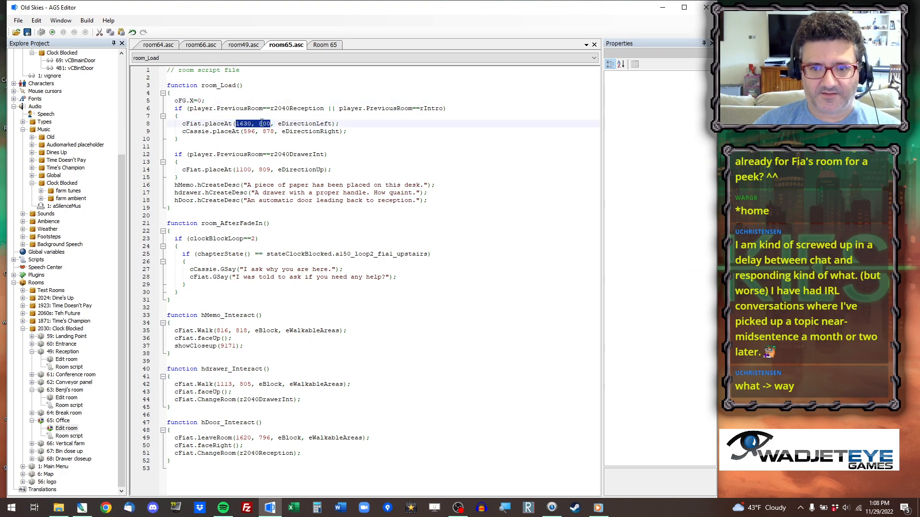
{"action": "left_click", "coordinate": [326, 45]}
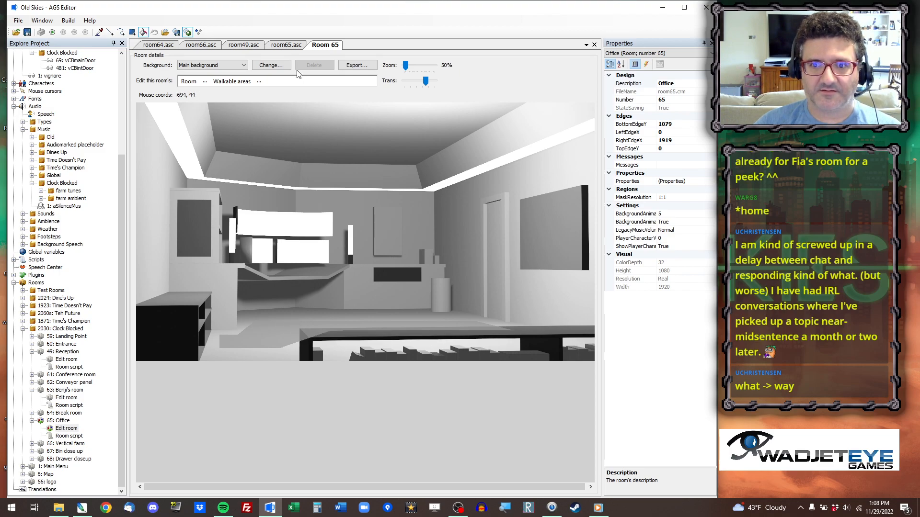
{"action": "left_click", "coordinate": [294, 45]}
{"action": "left_click_drag", "start_coordinate": [249, 132], "coordinate": [267, 132]}
{"action": "key", "text": "ctrl+v"}
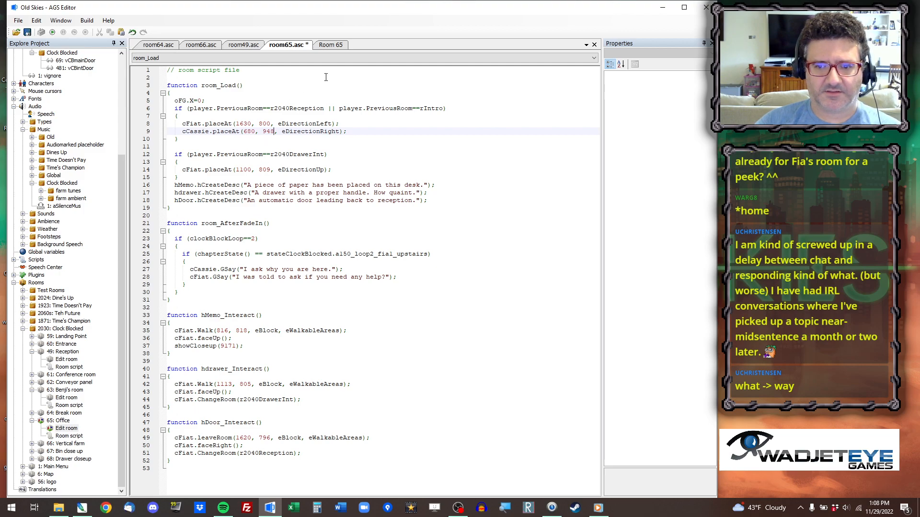
Set cFiat's placeAt coordinates for arriving from r2040DrawerInt to 1104, 928, picked from a floor point in the room view.
{"action": "left_click", "coordinate": [330, 44]}
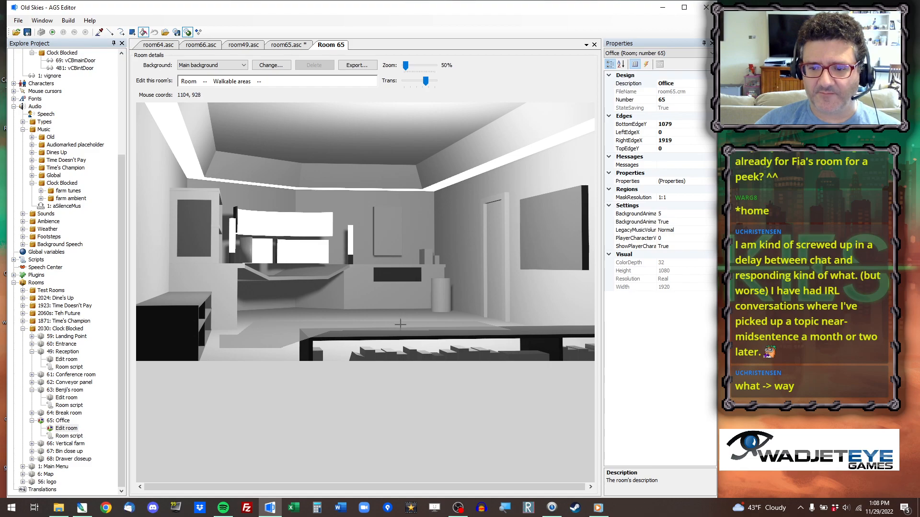
{"action": "left_click", "coordinate": [287, 45]}
{"action": "left_click_drag", "start_coordinate": [236, 170], "coordinate": [270, 171]}
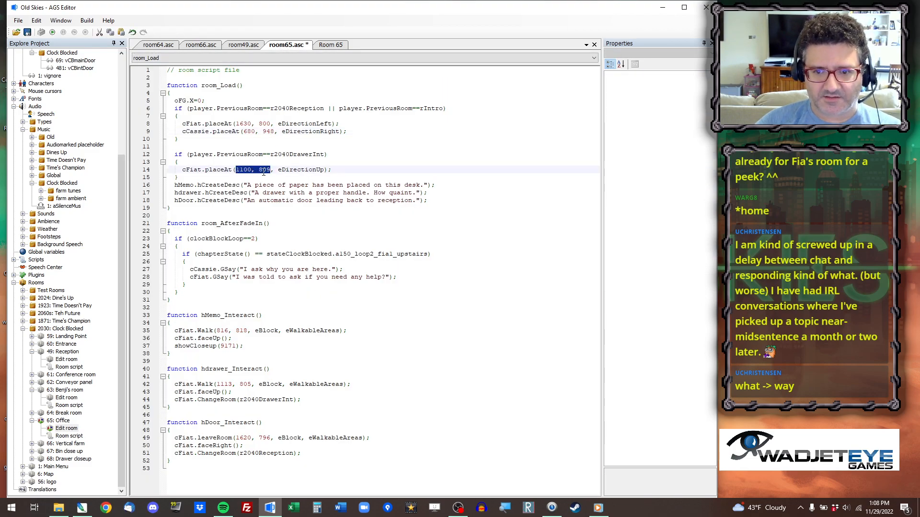
{"action": "key", "text": "ctrl+v"}
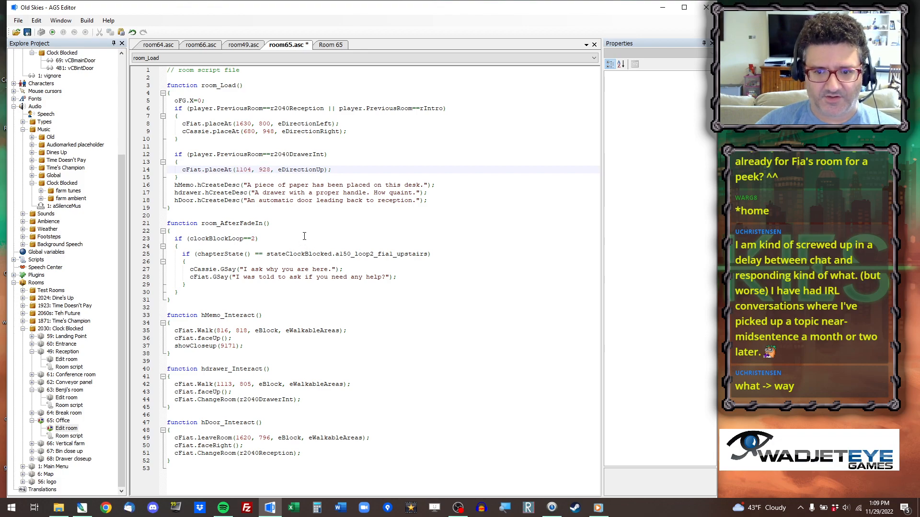
Set the cFiat.Walk coordinates in hMemo_Interact to 792, 930, picked from the floor in the room view.
{"action": "left_click", "coordinate": [341, 46]}
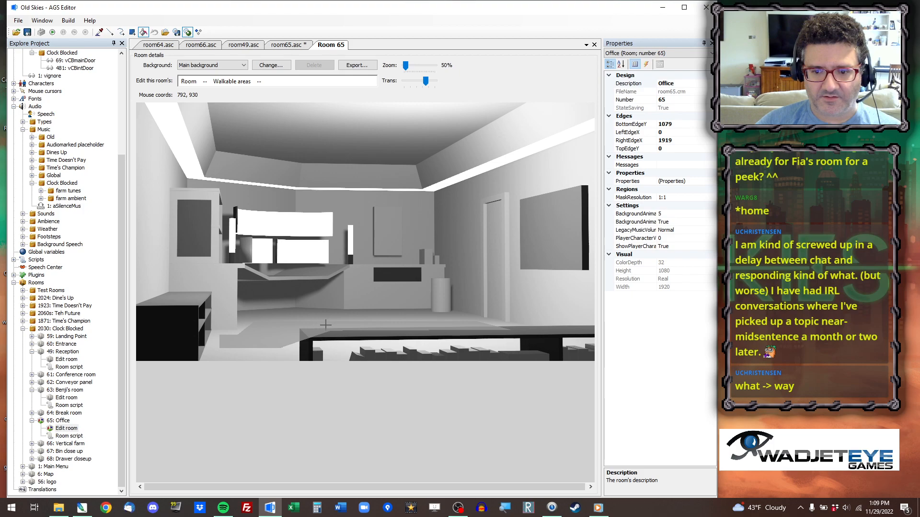
{"action": "left_click", "coordinate": [287, 45]}
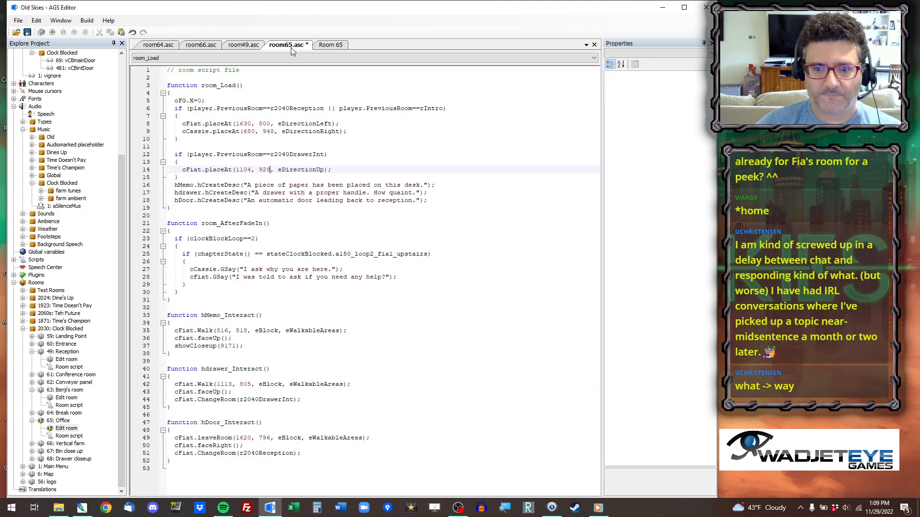
{"action": "left_click_drag", "start_coordinate": [216, 330], "coordinate": [247, 331]}
{"action": "type", "text": "792, 930"}
Reuse the placeAt coordinates for the interactions: 1104, 928 for the walk in hdrawer_Interact and 1630, 800 for leaveRoom in hDoor_Interact.
{"action": "double_click", "coordinate": [244, 170]}
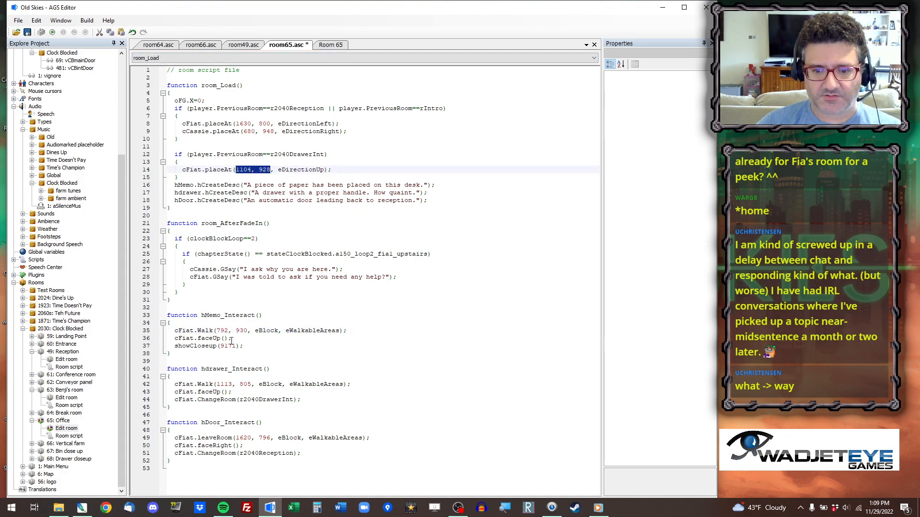
{"action": "left_click_drag", "start_coordinate": [216, 384], "coordinate": [251, 384]}
{"action": "key", "text": "ctrl+v"}
{"action": "left_click_drag", "start_coordinate": [236, 125], "coordinate": [263, 126]}
{"action": "left_click_drag", "start_coordinate": [236, 438], "coordinate": [270, 438]}
{"action": "key", "text": "ctrl+v"}
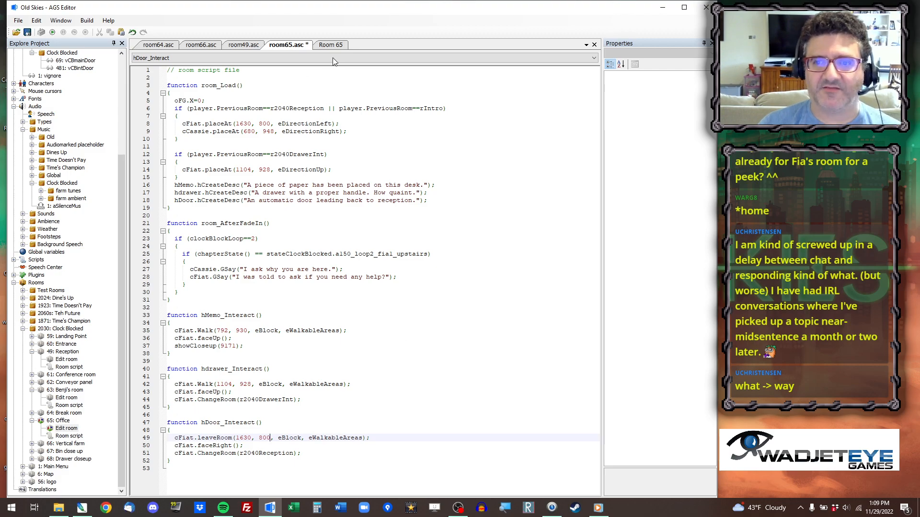
Run the game, jump to the office room to check the characters' positions, and close the game.
{"action": "left_click", "coordinate": [330, 45]}
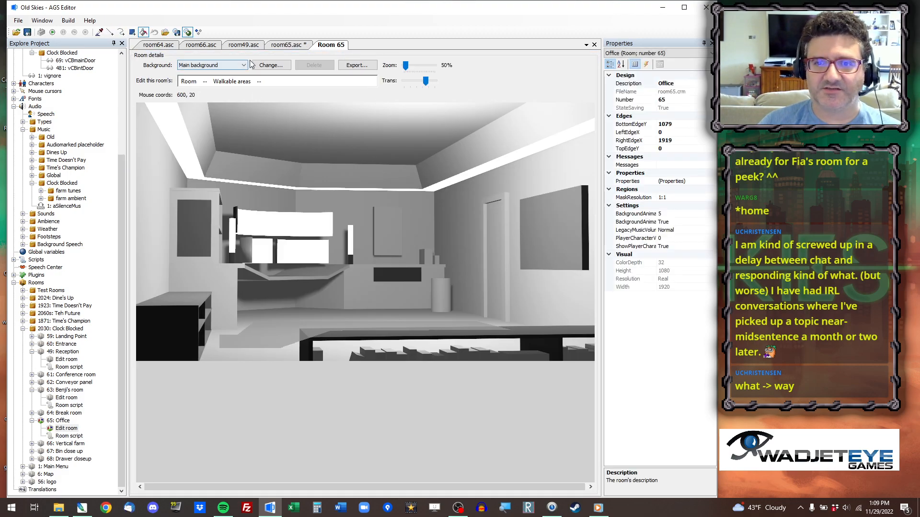
{"action": "left_click", "coordinate": [292, 46]}
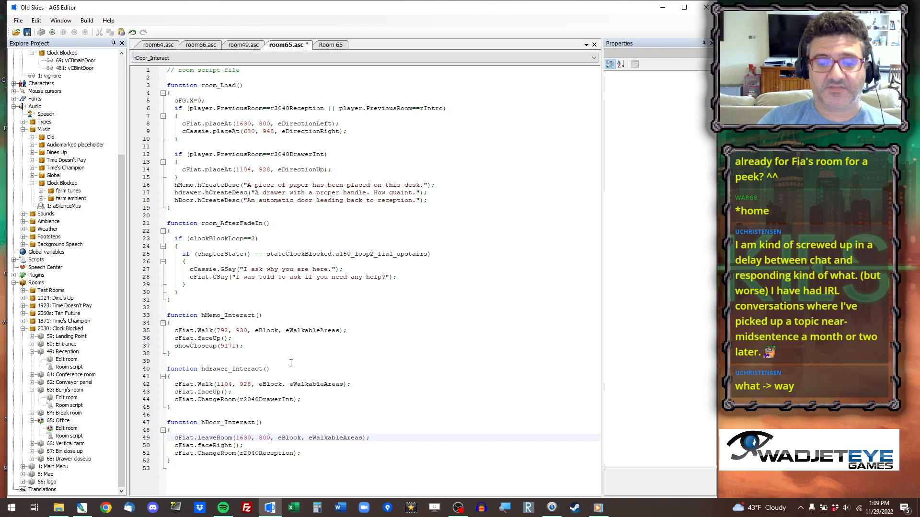
{"action": "left_click", "coordinate": [52, 32]}
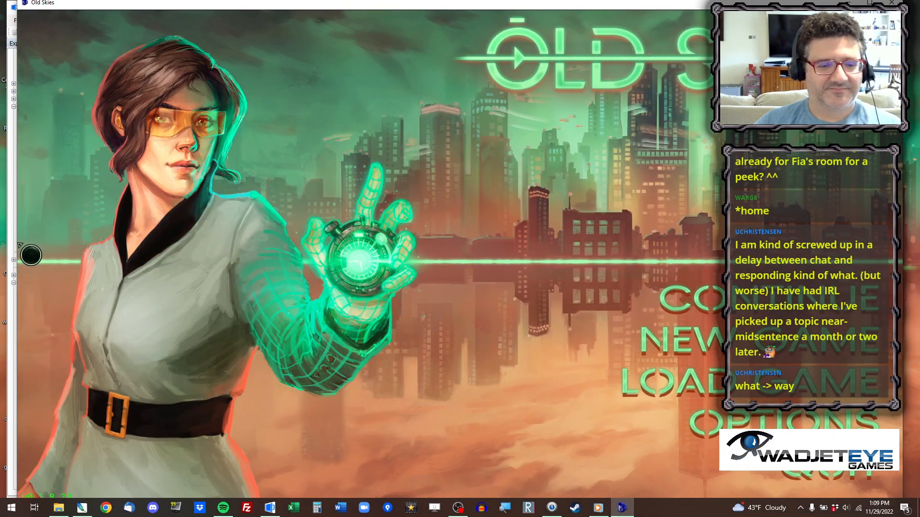
{"action": "key", "text": "ctrl+x"}
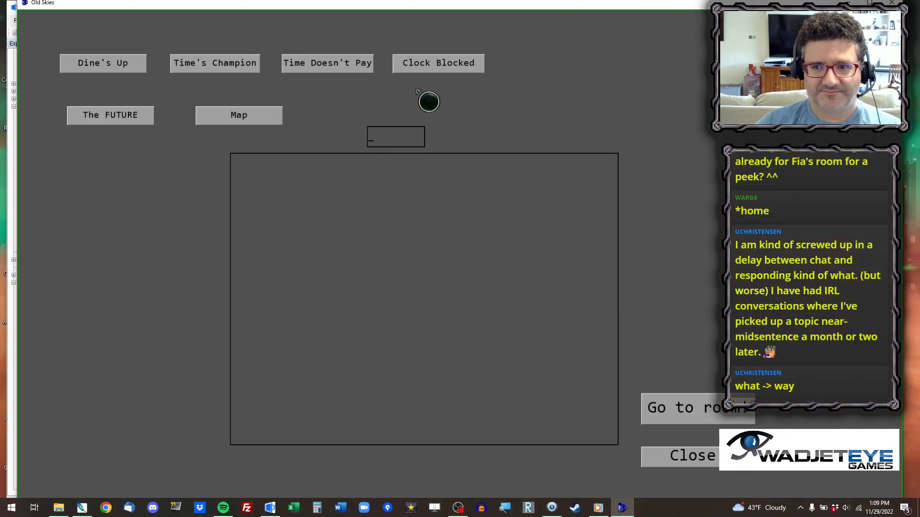
{"action": "type", "text": "83"}
{"action": "key", "text": "Return"}
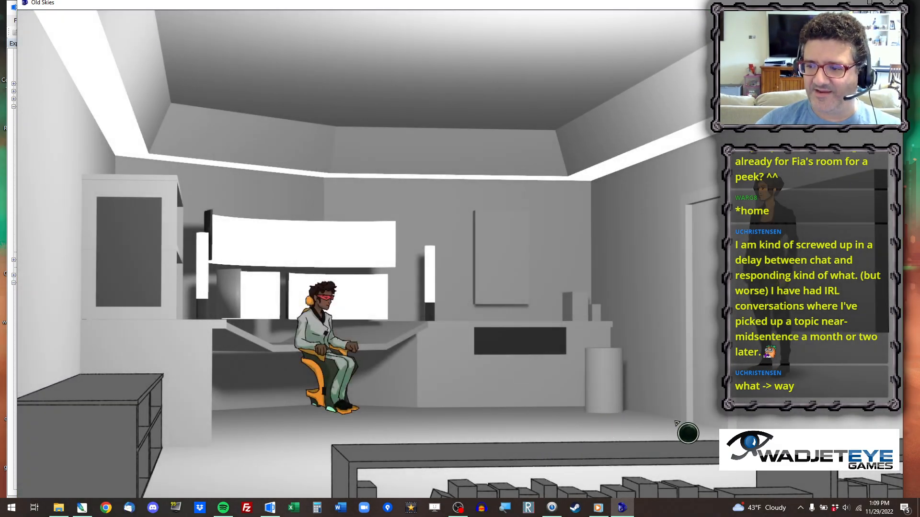
{"action": "left_click", "coordinate": [892, 3]}
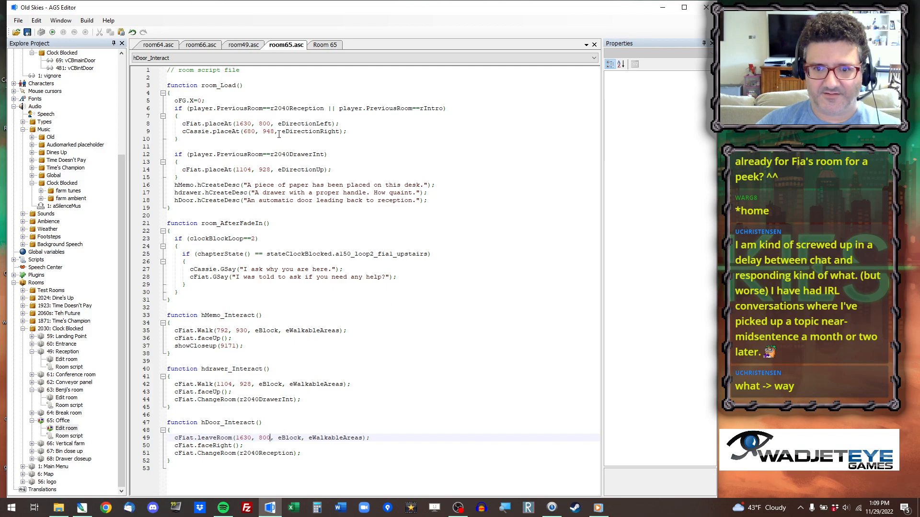
Set cFiat's placeAt coordinates for arriving from r2040Reception or rIntro to 1456, 940, copied from a floor point near the door.
{"action": "left_click", "coordinate": [330, 46]}
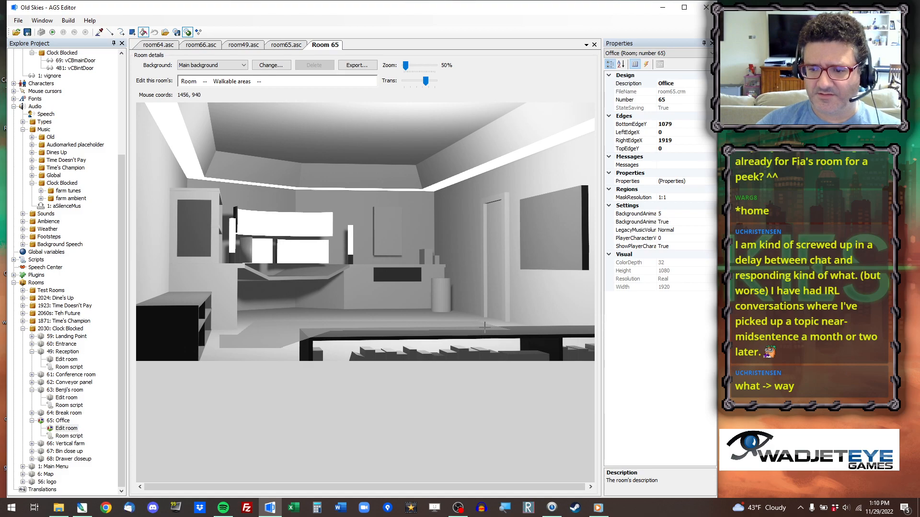
{"action": "right_click", "coordinate": [485, 326]}
{"action": "left_click", "coordinate": [518, 332]}
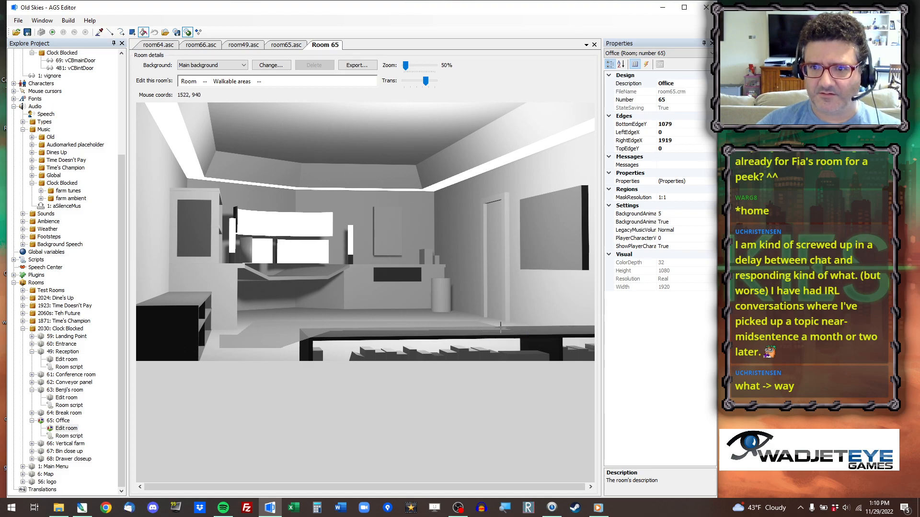
{"action": "left_click", "coordinate": [292, 45]}
{"action": "left_click_drag", "start_coordinate": [236, 124], "coordinate": [268, 125]}
{"action": "key", "text": "ctrl+v"}
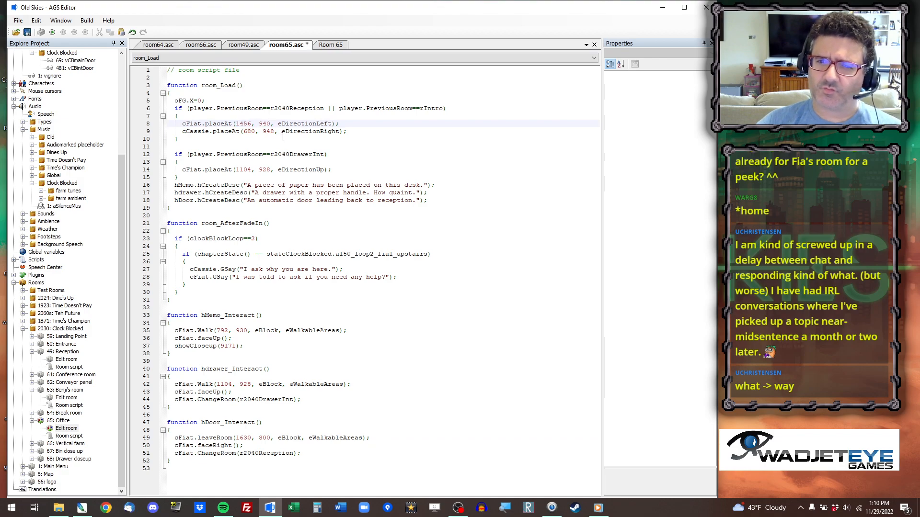
Run the game and walk the player character back and forth across the office floor to test the walkable area, closing the game at the end.
{"action": "left_click", "coordinate": [52, 32]}
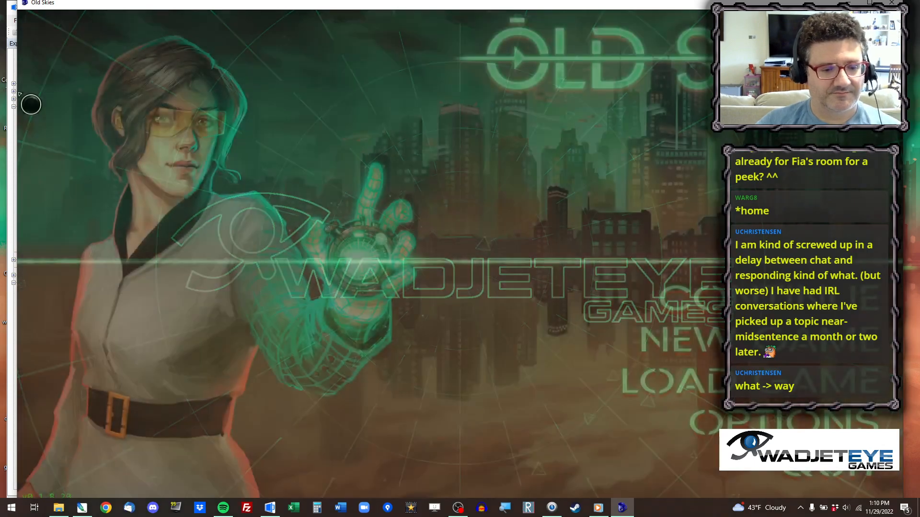
{"action": "key", "text": "ctrl+x"}
{"action": "type", "text": "60"}
{"action": "key", "text": "Return"}
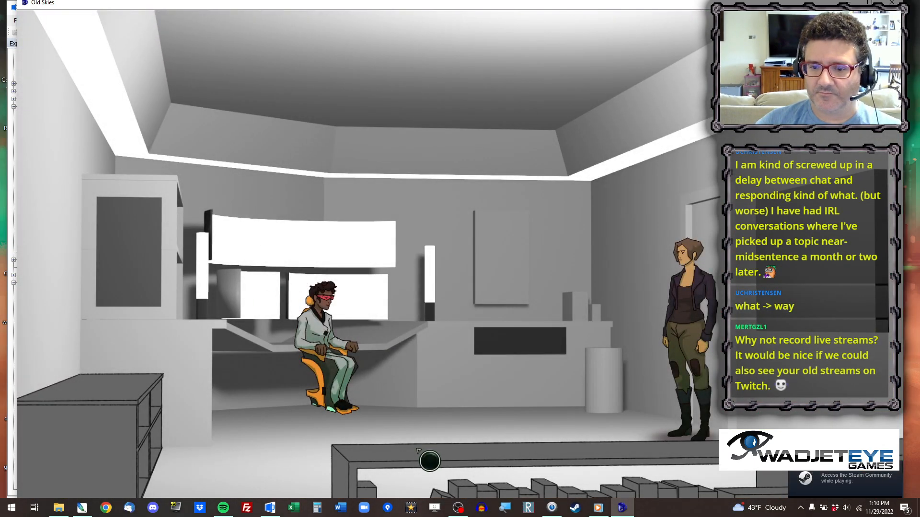
{"action": "left_click", "coordinate": [421, 453]}
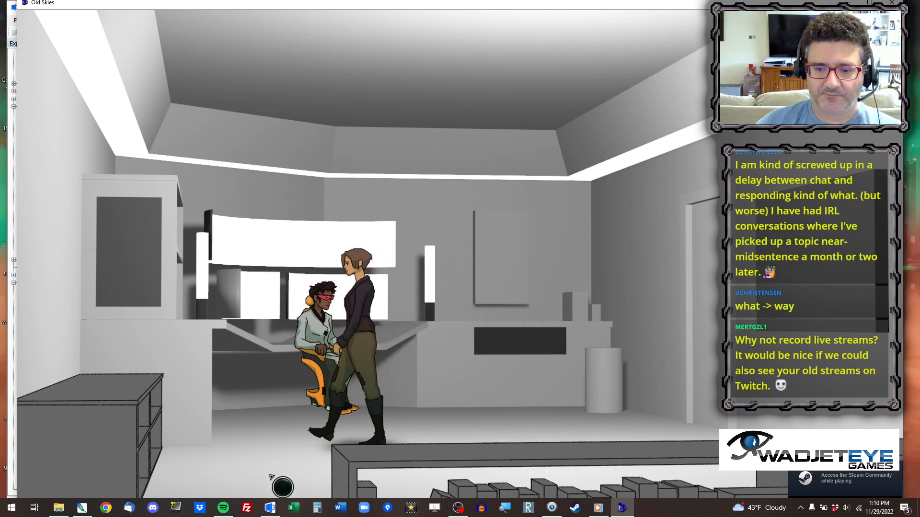
{"action": "left_click", "coordinate": [429, 455]}
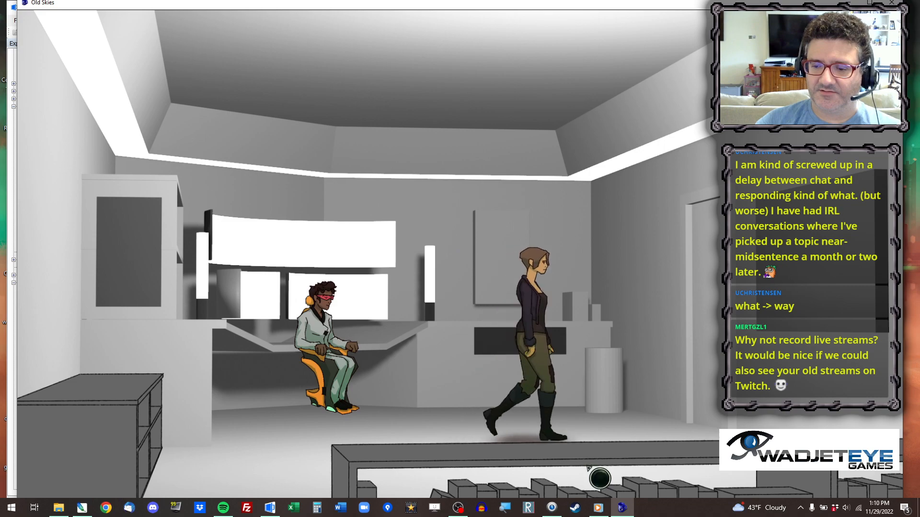
{"action": "left_click", "coordinate": [675, 479]}
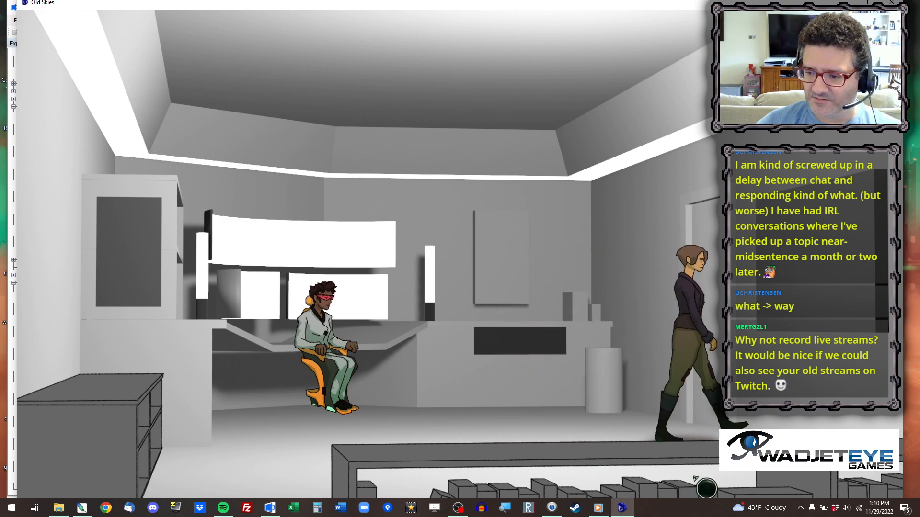
{"action": "left_click", "coordinate": [533, 485]}
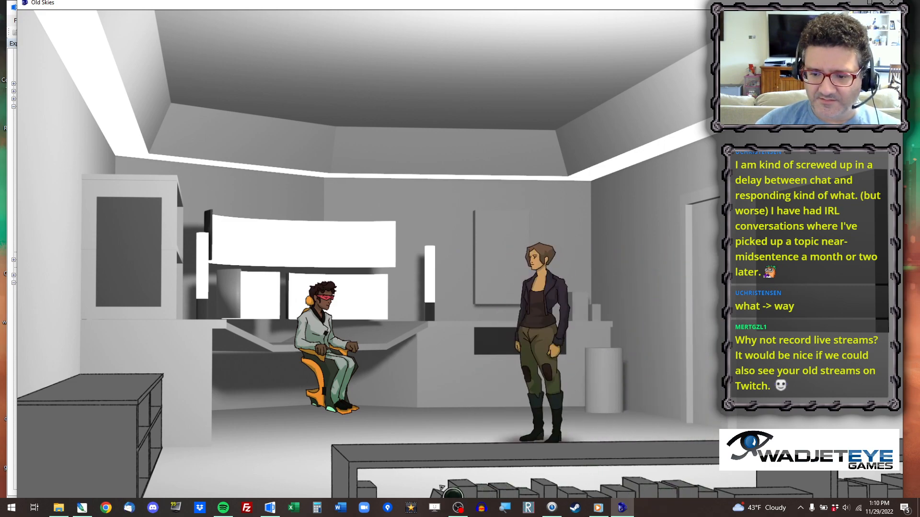
{"action": "left_click", "coordinate": [414, 484]}
{"action": "left_click", "coordinate": [365, 482]}
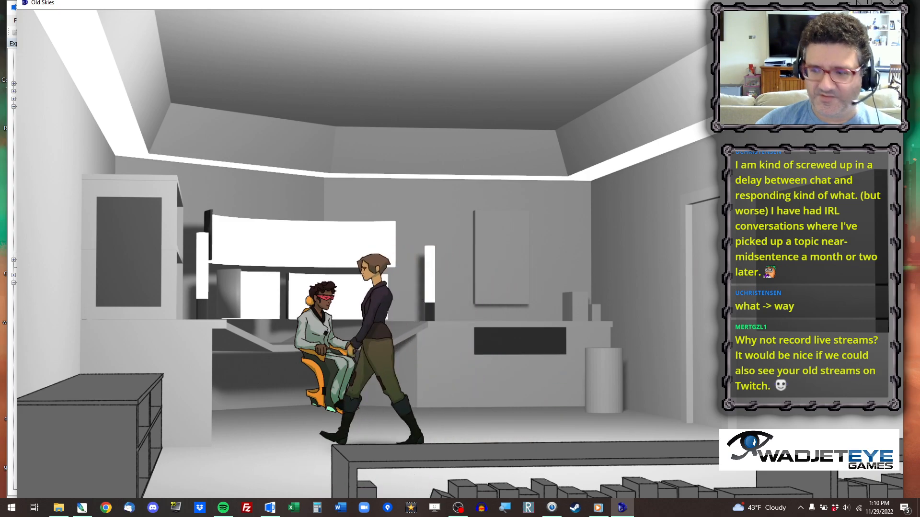
{"action": "key", "text": "alt+x"}
Show the office room's walkable areas and extend walkable area 1 with a rectangle across the front shelf's top edge.
{"action": "left_click", "coordinate": [331, 45]}
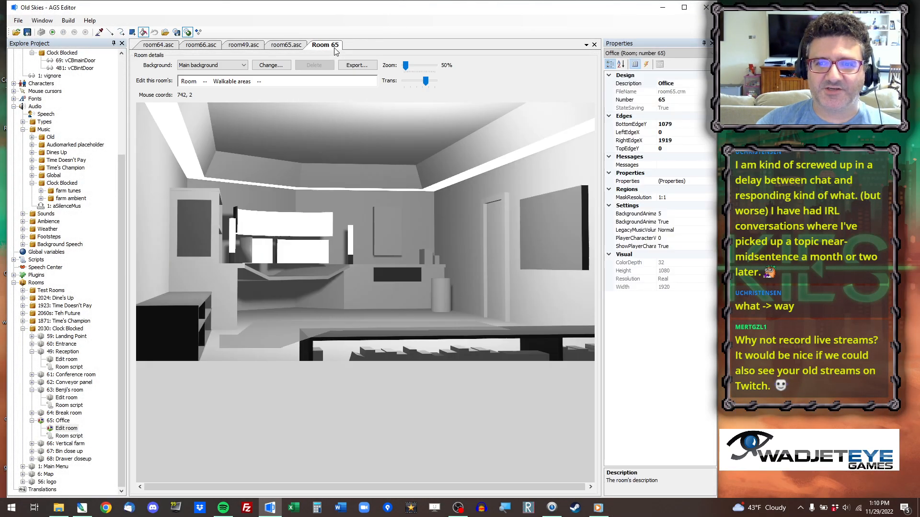
{"action": "left_click", "coordinate": [206, 82]}
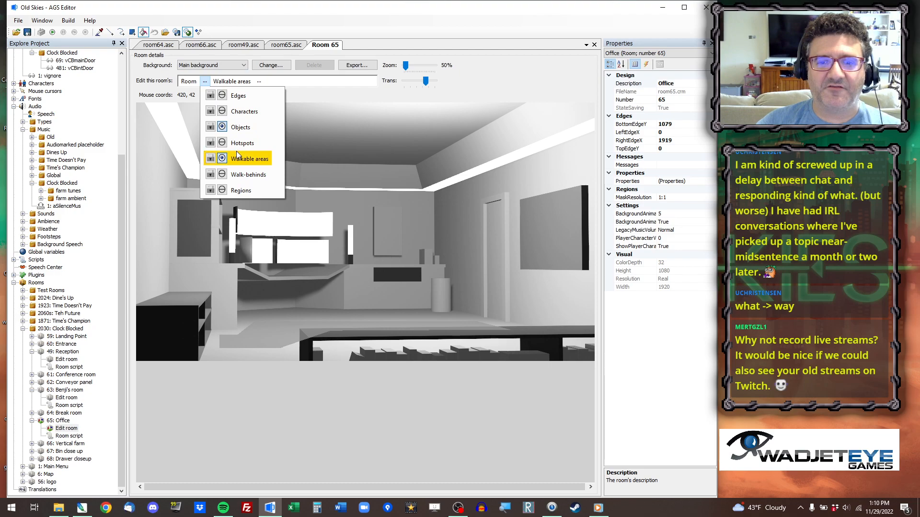
{"action": "left_click", "coordinate": [238, 160]}
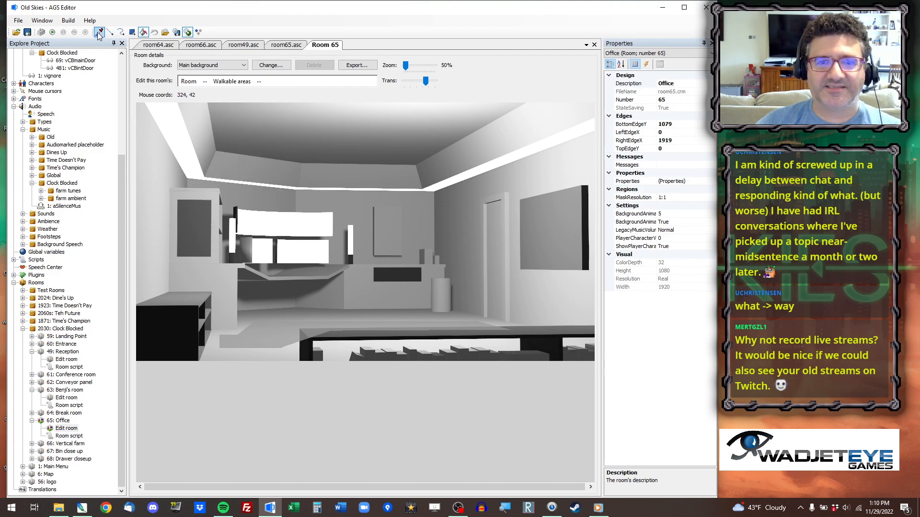
{"action": "left_click", "coordinate": [270, 332]}
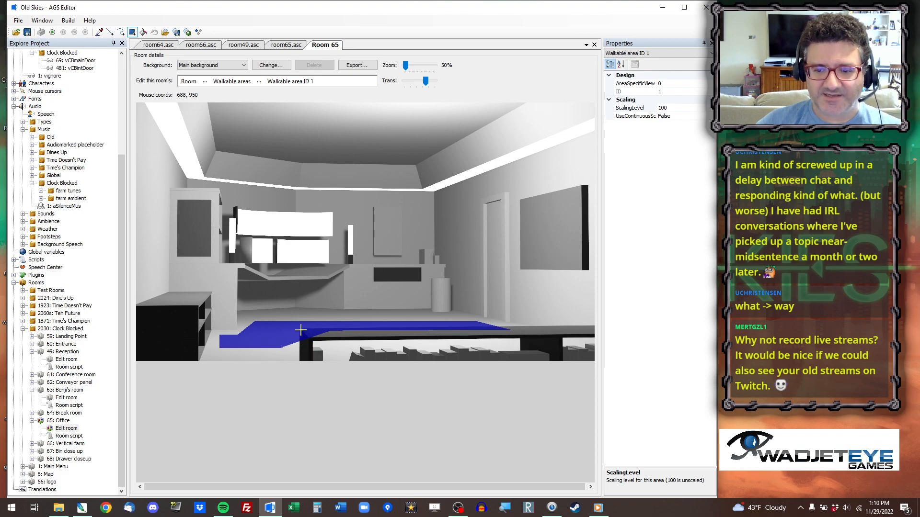
{"action": "left_click_drag", "start_coordinate": [312, 335], "coordinate": [471, 343]}
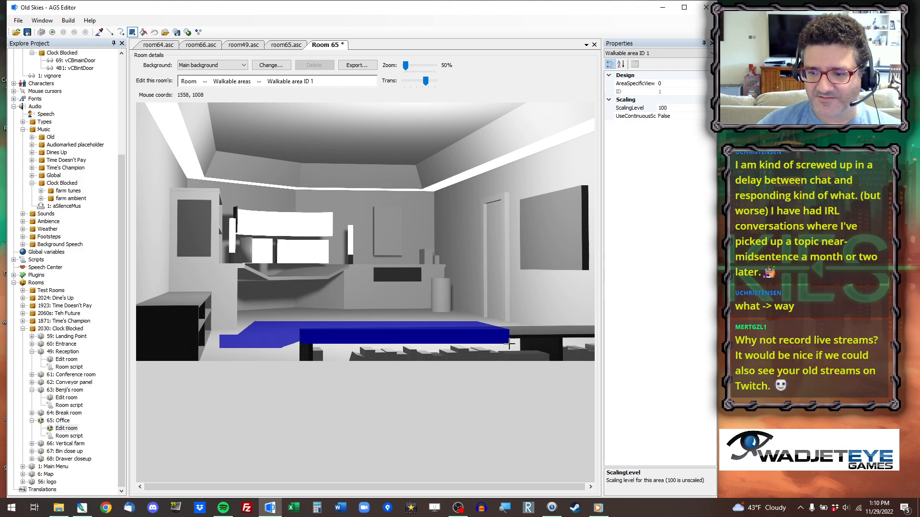
{"action": "left_click_drag", "start_coordinate": [509, 343], "coordinate": [507, 343]}
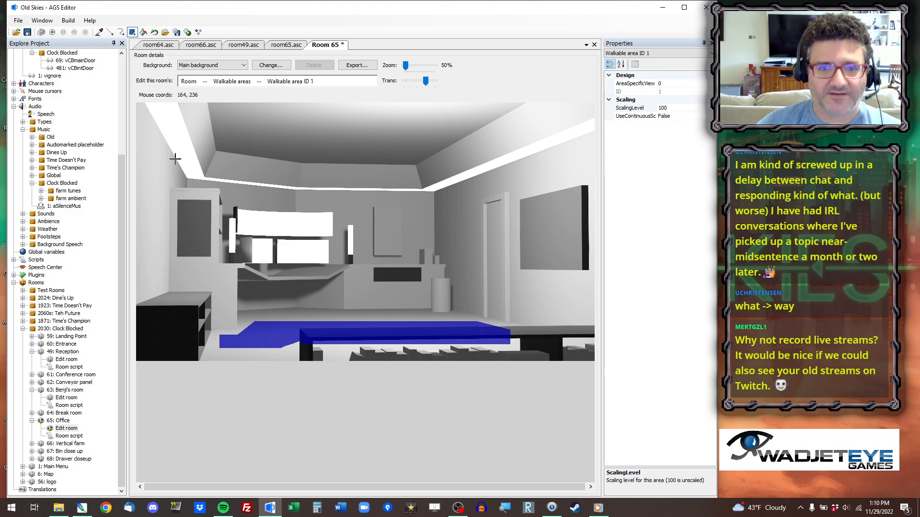
Fill the notch in walkable area 1 just beside the left end of the front shelf.
{"action": "scroll", "coordinate": [318, 318], "scroll_direction": "up", "scroll_amount": 7}
{"action": "left_click_drag", "start_coordinate": [589, 195], "coordinate": [608, 451]}
{"action": "left_click_drag", "start_coordinate": [217, 490], "coordinate": [338, 488]}
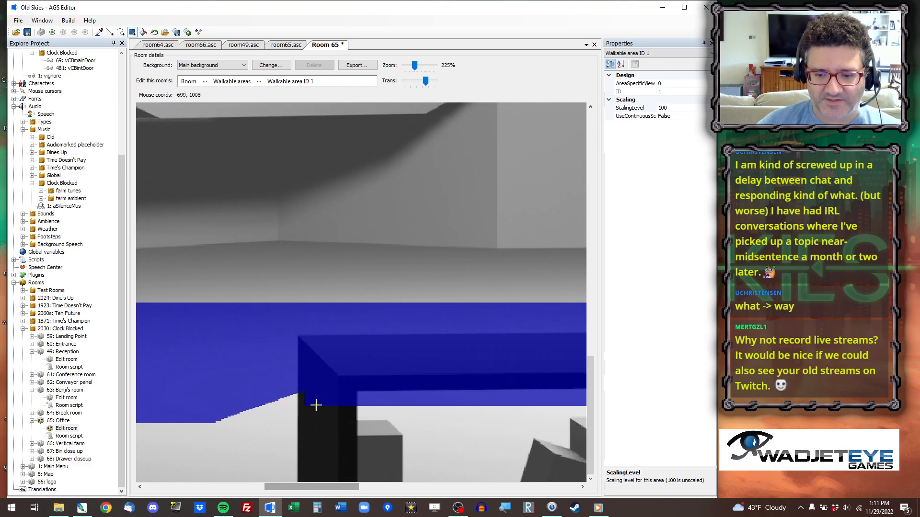
{"action": "mouse_move", "coordinate": [290, 391]}
{"action": "left_mouse_down"}
{"action": "mouse_move", "coordinate": [236, 376]}
{"action": "mouse_move", "coordinate": [248, 379]}
{"action": "left_mouse_up"}
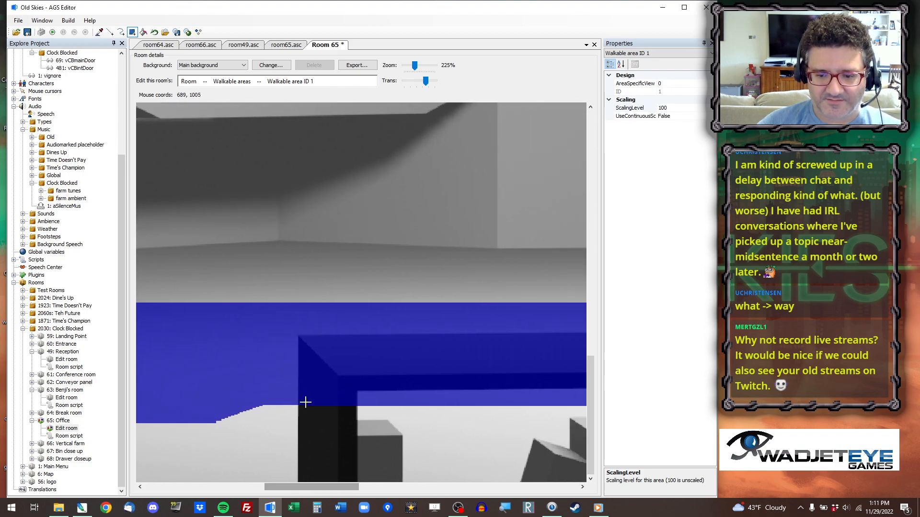
Run the game, jump to the office room, and walk the player back and forth along the front shelf.
{"action": "left_click", "coordinate": [62, 32]}
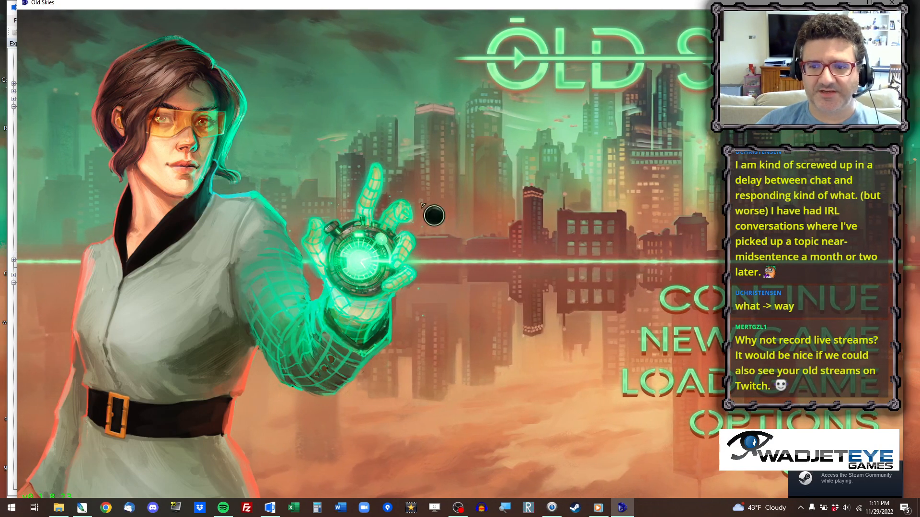
{"action": "key", "text": "ctrl+x"}
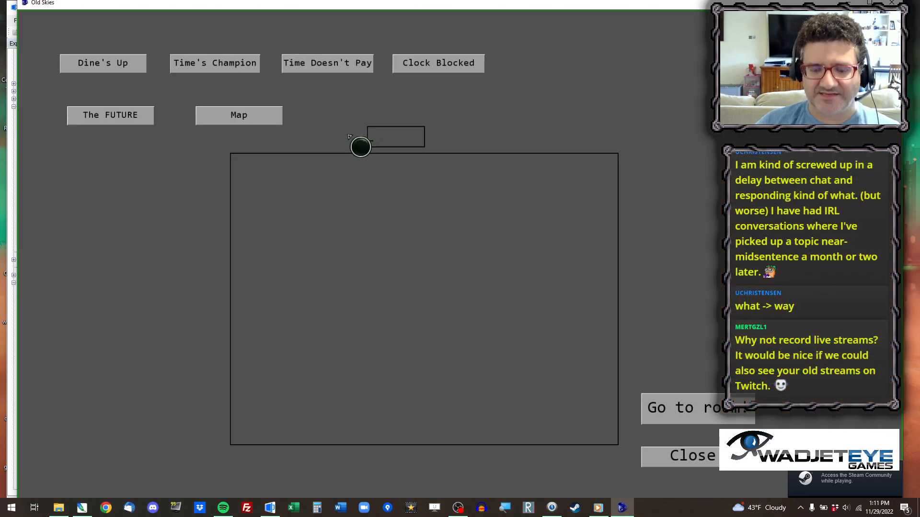
{"action": "key", "text": "Return"}
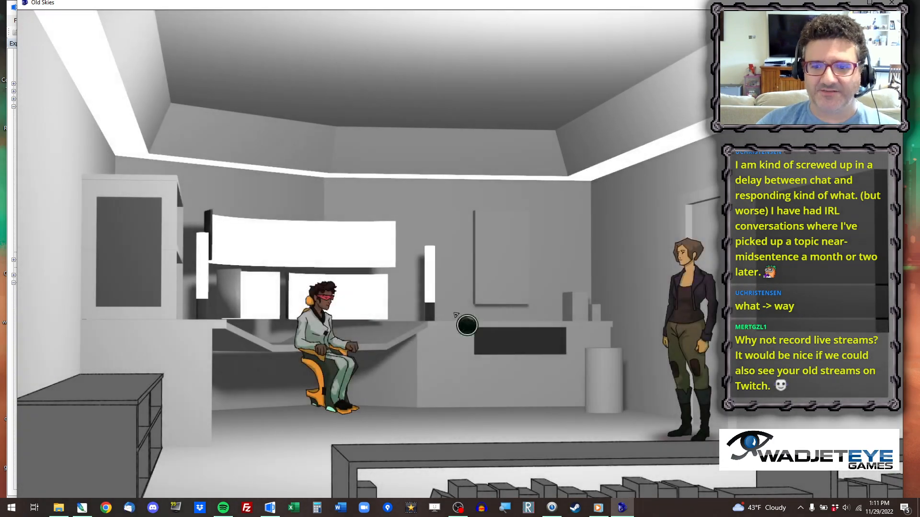
{"action": "left_click", "coordinate": [440, 462]}
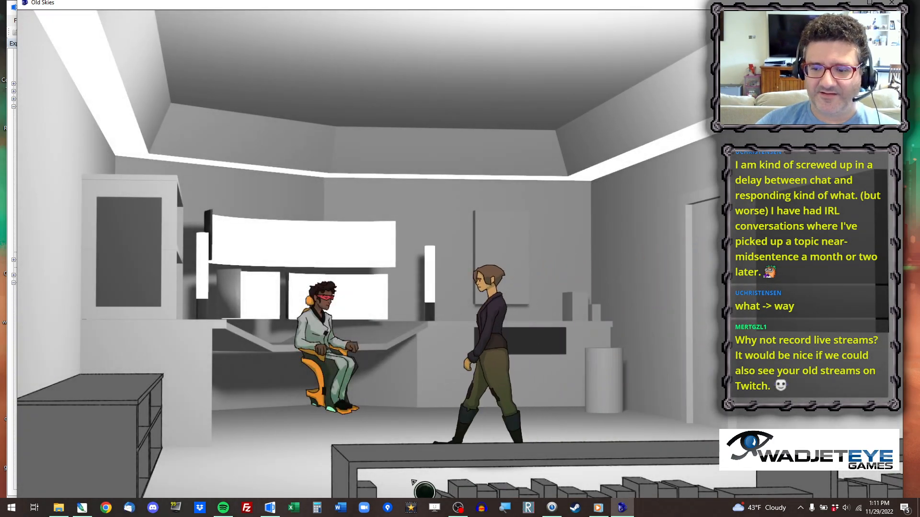
{"action": "left_click", "coordinate": [252, 470]}
{"action": "left_click", "coordinate": [491, 467]}
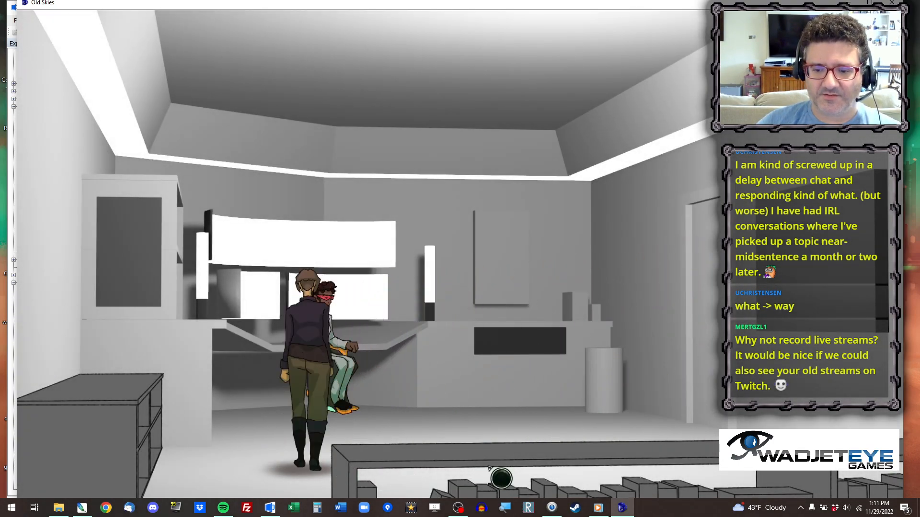
{"action": "left_click", "coordinate": [639, 464]}
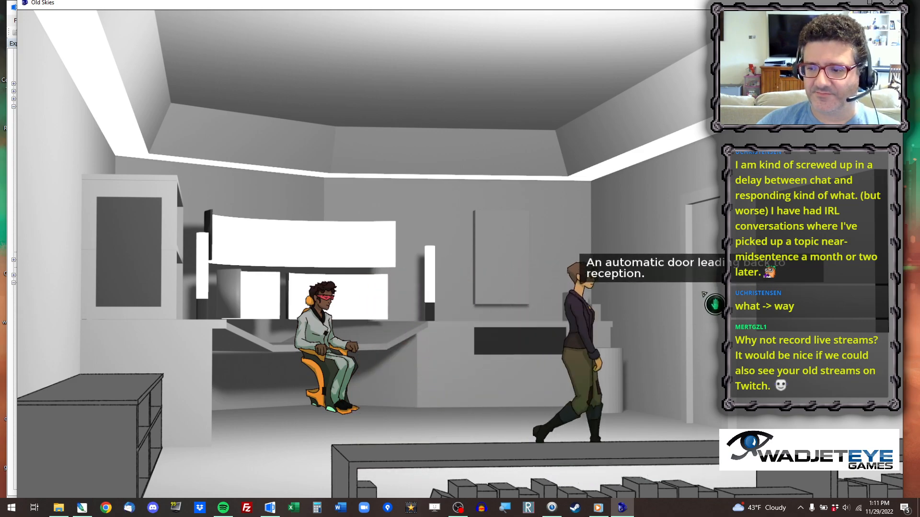
Test the office drawer by opening its close-up and closing it again several times.
{"action": "left_click", "coordinate": [520, 341]}
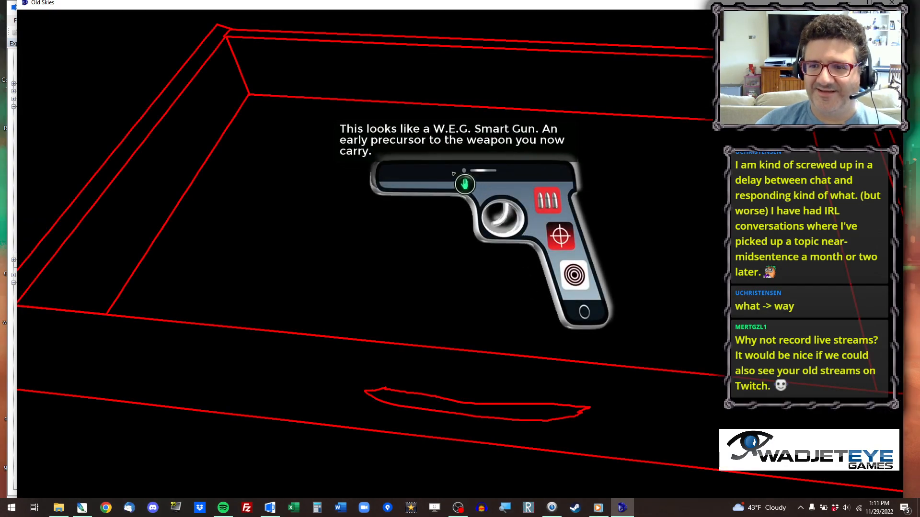
{"action": "left_click", "coordinate": [384, 442]}
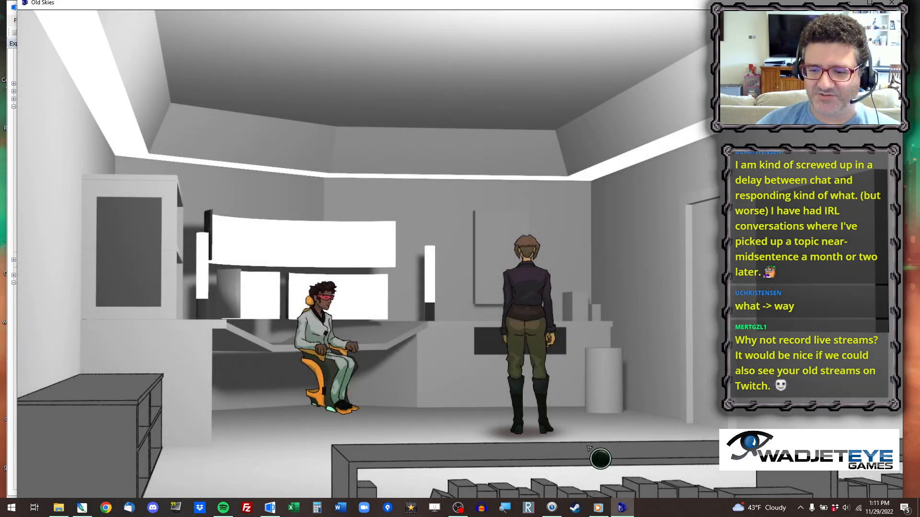
{"action": "left_click", "coordinate": [427, 452]}
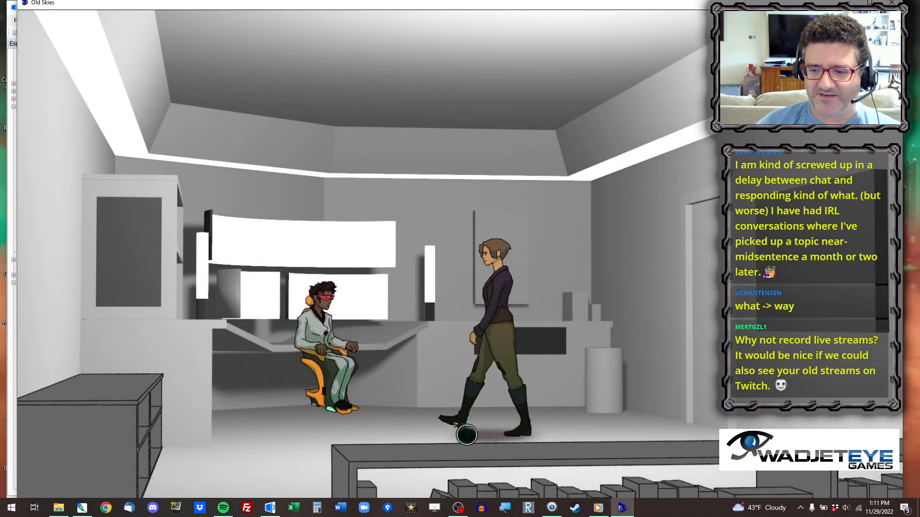
{"action": "right_click", "coordinate": [507, 354]}
{"action": "left_click", "coordinate": [507, 354]}
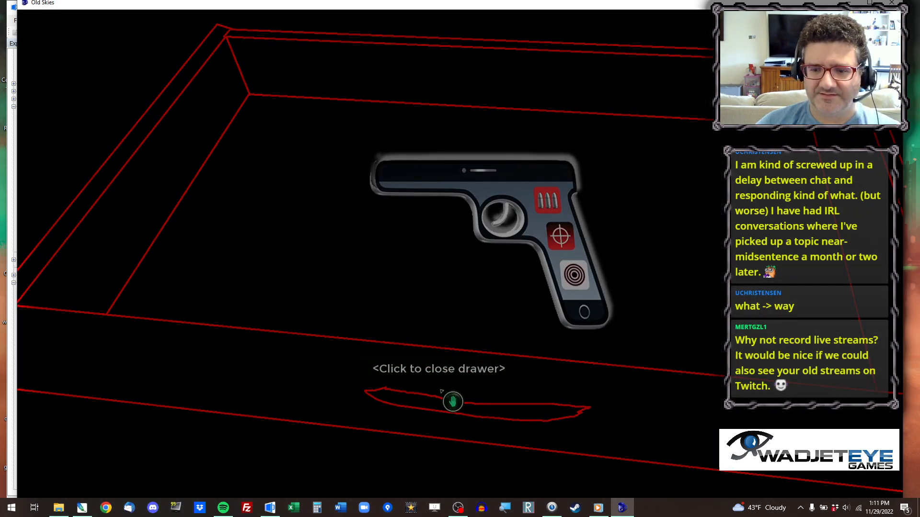
{"action": "left_click", "coordinate": [453, 401]}
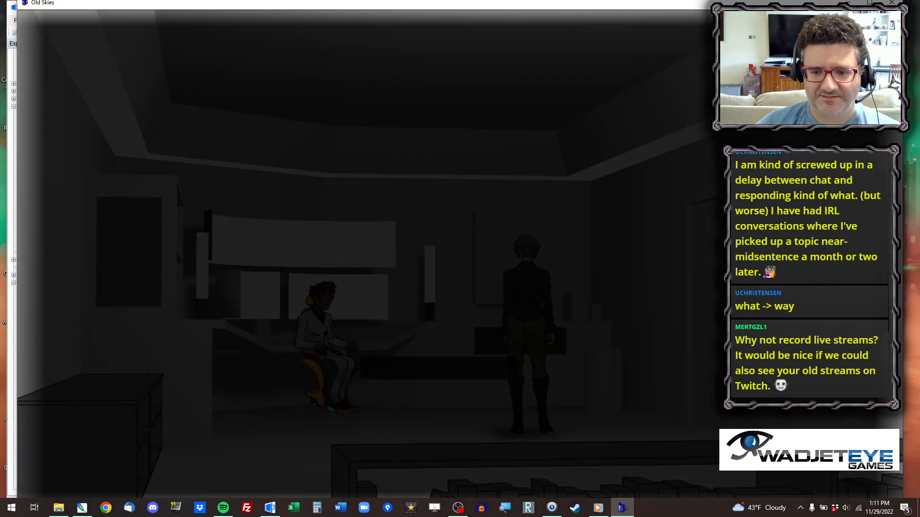
{"action": "left_click", "coordinate": [507, 353]}
{"action": "left_click", "coordinate": [436, 383]}
Walk the player across the office floor, try interacting with the seated character, and close the game.
{"action": "left_click", "coordinate": [389, 445]}
{"action": "left_click", "coordinate": [514, 440]}
{"action": "left_click", "coordinate": [323, 313]}
{"action": "left_click", "coordinate": [323, 313]}
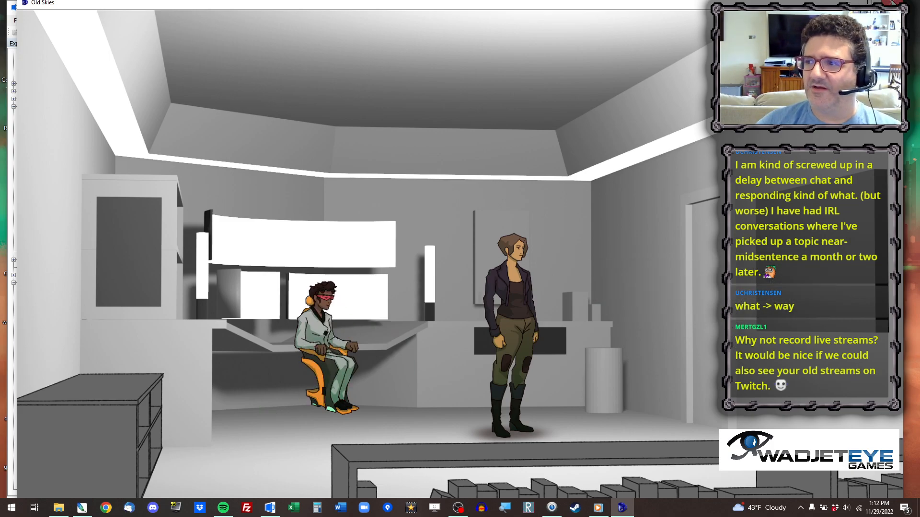
{"action": "left_click", "coordinate": [892, 3]}
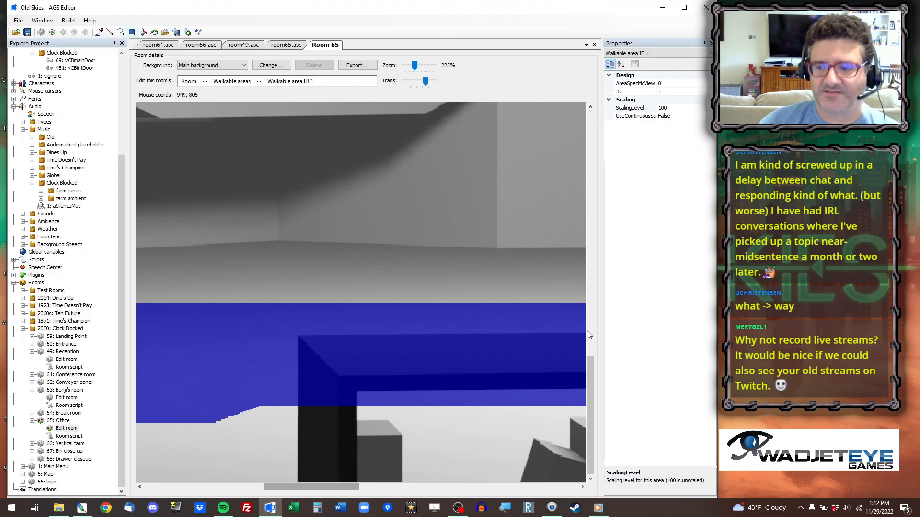
{"action": "scroll", "coordinate": [593, 372], "scroll_direction": "up", "scroll_amount": 3}
{"action": "scroll", "coordinate": [603, 369], "scroll_direction": "down", "scroll_amount": 2}
{"action": "mouse_move", "coordinate": [620, 367]}
{"action": "left_mouse_down"}
{"action": "mouse_move", "coordinate": [609, 391]}
{"action": "mouse_move", "coordinate": [610, 366]}
{"action": "mouse_move", "coordinate": [609, 378]}
{"action": "left_mouse_up"}
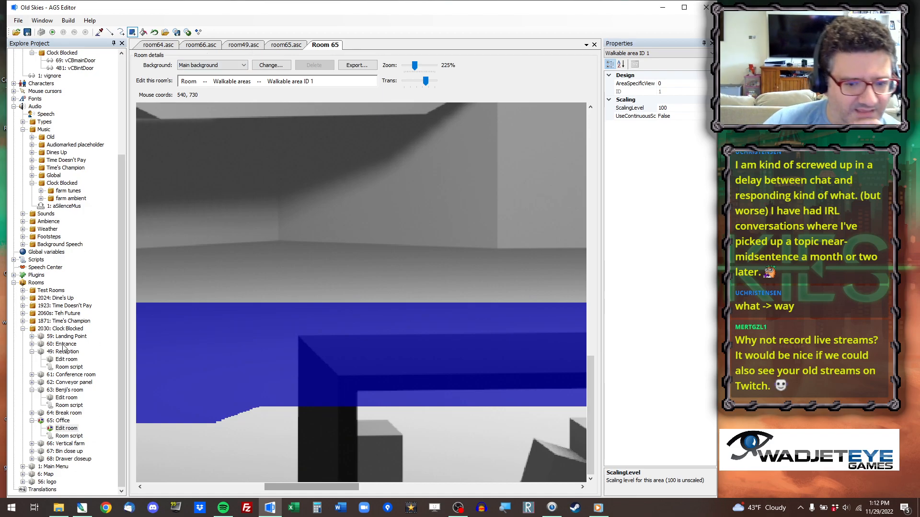
{"action": "double_click", "coordinate": [73, 368]}
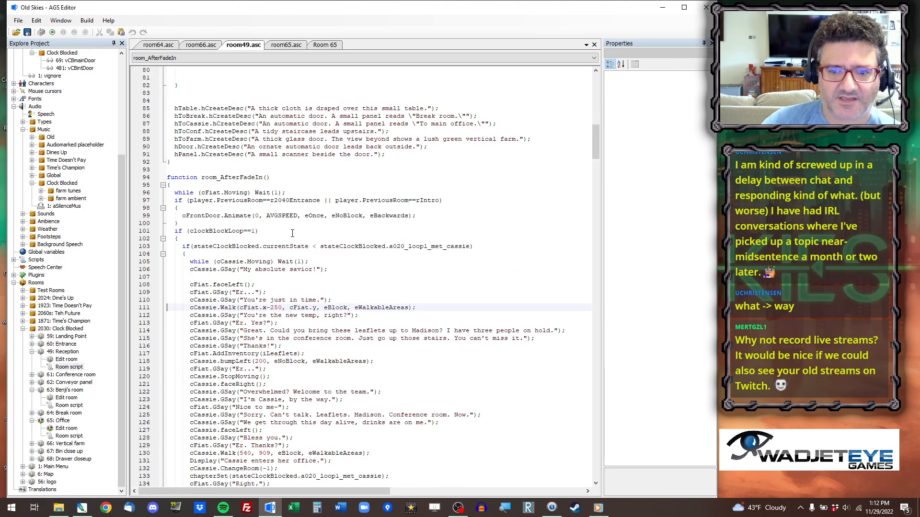
{"action": "scroll", "coordinate": [297, 249], "scroll_direction": "up", "scroll_amount": 20}
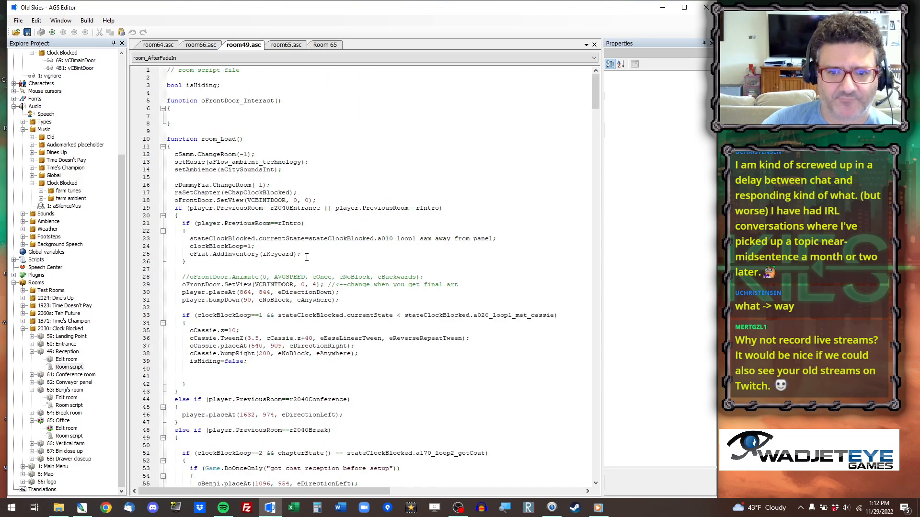
{"action": "left_click", "coordinate": [237, 149]}
{"action": "key", "text": "ctrl+f"}
{"action": "type", "text": "ccassie"}
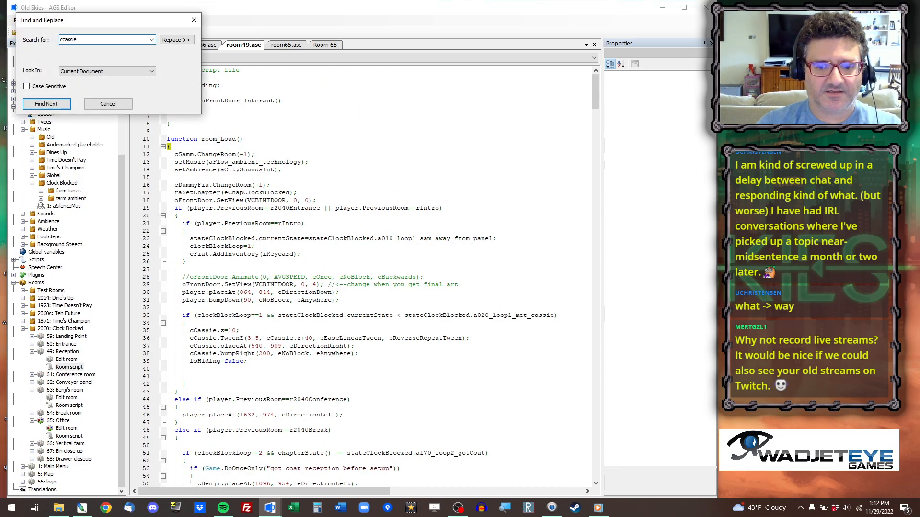
{"action": "type", "text": ".z"}
{"action": "left_click", "coordinate": [47, 104]}
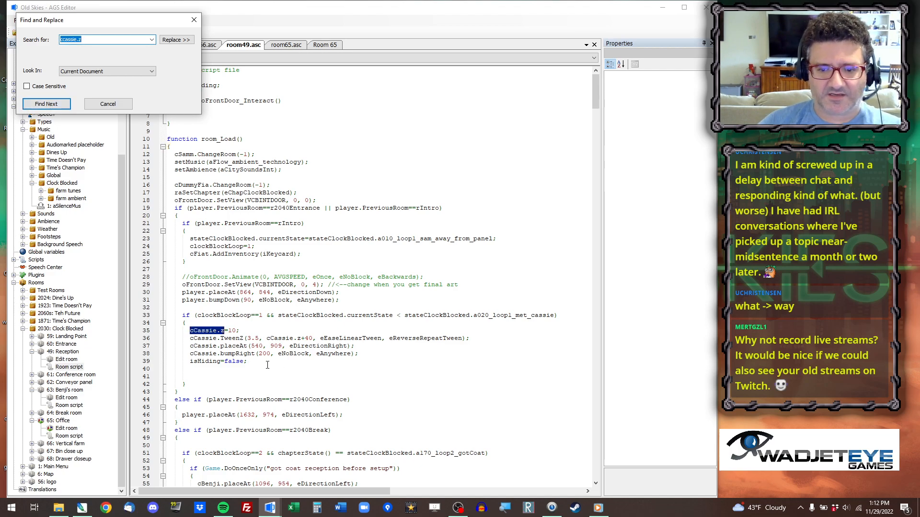
Copy the cCassie.z=10 and cCassie.TweenZ lines from the reception's room_Load function.
{"action": "key", "text": "Escape"}
{"action": "left_click", "coordinate": [144, 330]}
{"action": "left_click_drag", "start_coordinate": [143, 337], "coordinate": [145, 343]}
{"action": "key", "text": "ctrl+c"}
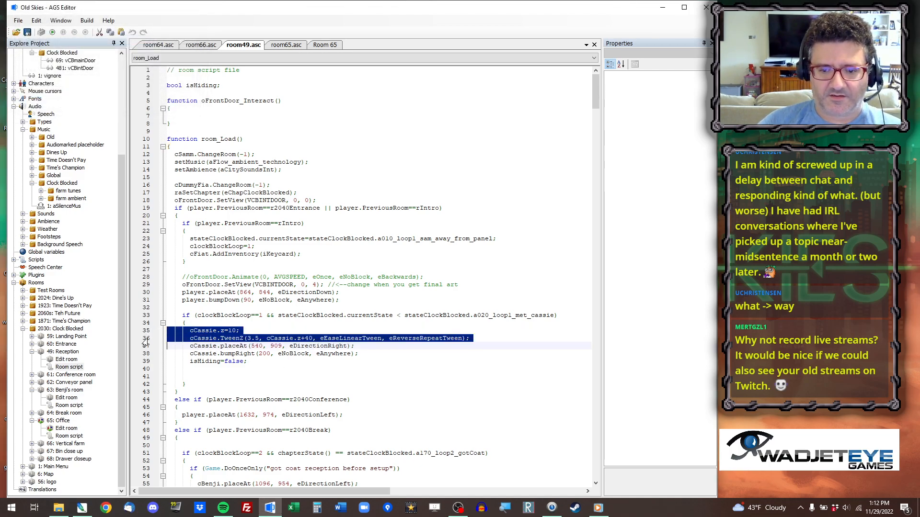
In room65.asc, add an empty if (player.PreviousRoom==rIntro) block with braces after the cCassie.placeAt line in room_Load.
{"action": "left_click", "coordinate": [286, 45]}
{"action": "left_click", "coordinate": [350, 132]}
{"action": "key", "text": "Return"}
{"action": "type", "text": "if (player.PreviousRoom==rIntro)"}
{"action": "key", "text": "Return"}
{"action": "type", "text": "{"}
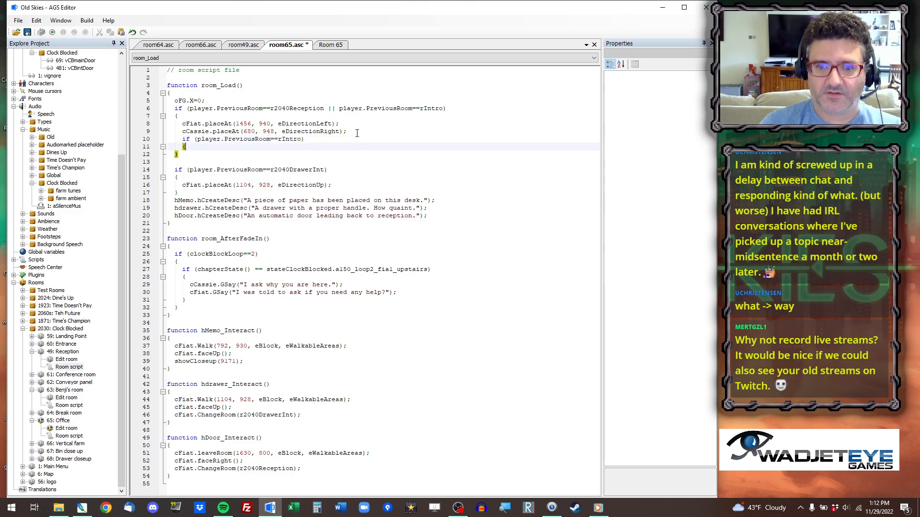
{"action": "key", "text": "Return"}
{"action": "key", "text": "Return"}
{"action": "type", "text": "}"}
Paste the copied cCassie.z and TweenZ lines into the new rIntro block and remove the leftover blank line.
{"action": "key", "text": "Up"}
{"action": "key", "text": "ctrl+v"}
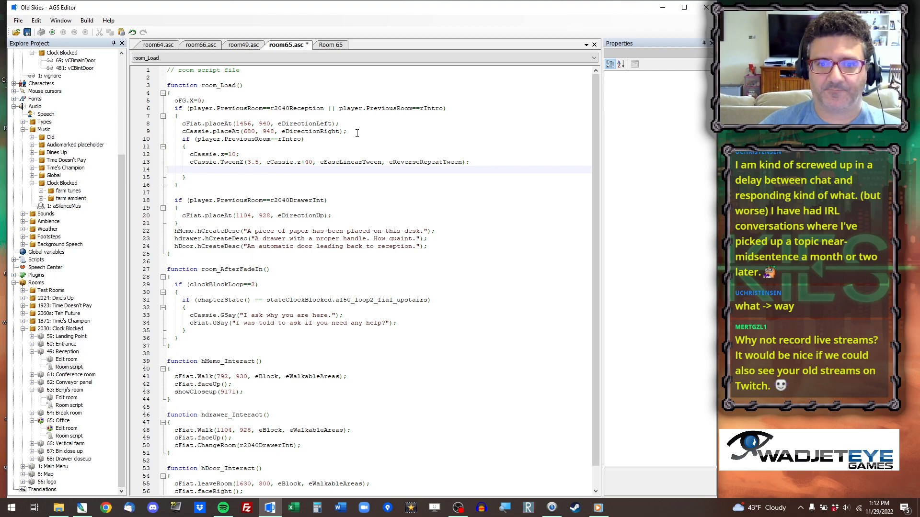
{"action": "key", "text": "Delete"}
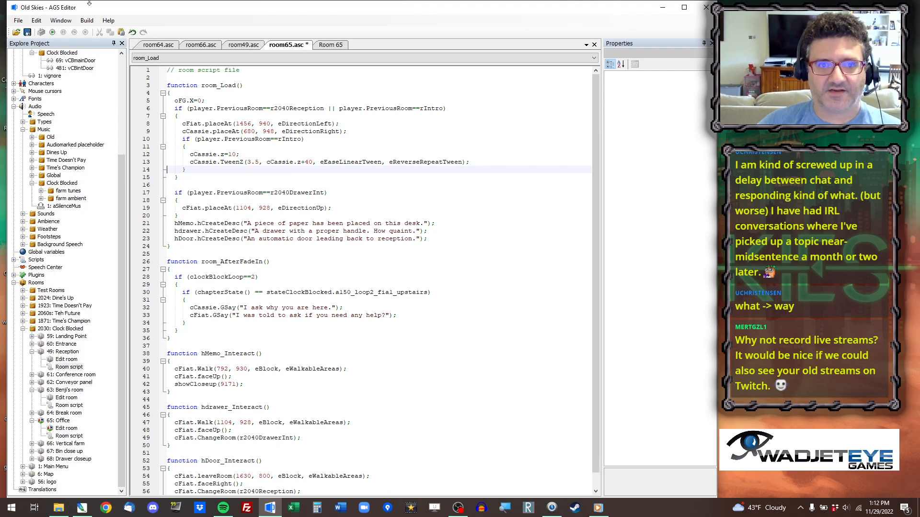
Run the game, jump to the office room, and walk the player around while checking the seated character's hovering motion.
{"action": "left_click", "coordinate": [43, 32]}
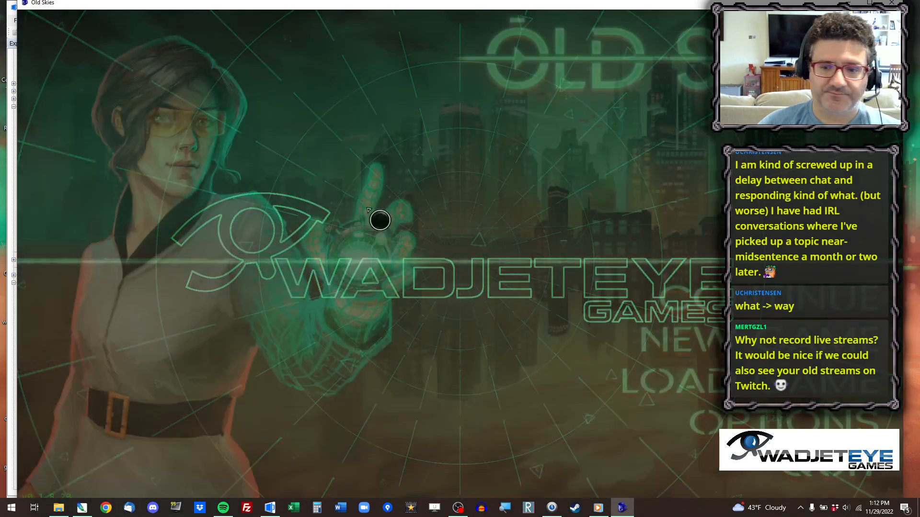
{"action": "key", "text": "ctrl+x"}
{"action": "key", "text": "Return"}
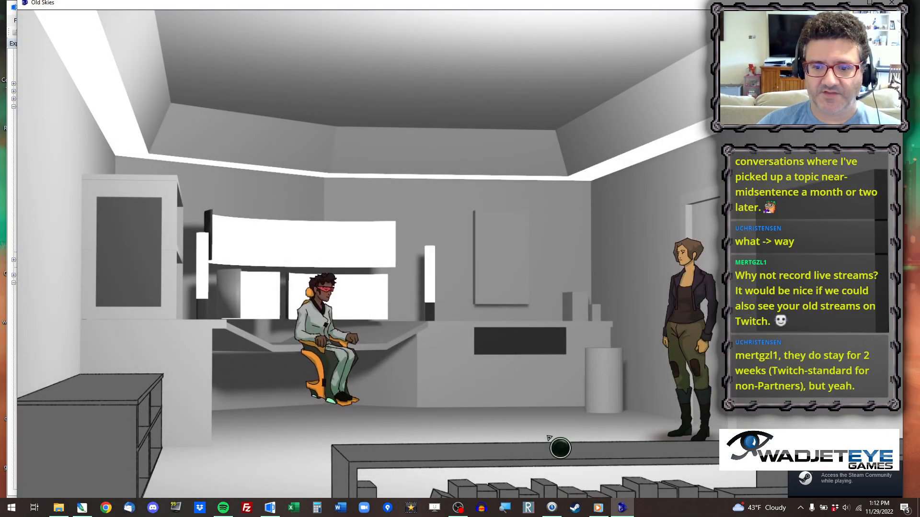
{"action": "left_click", "coordinate": [549, 437]}
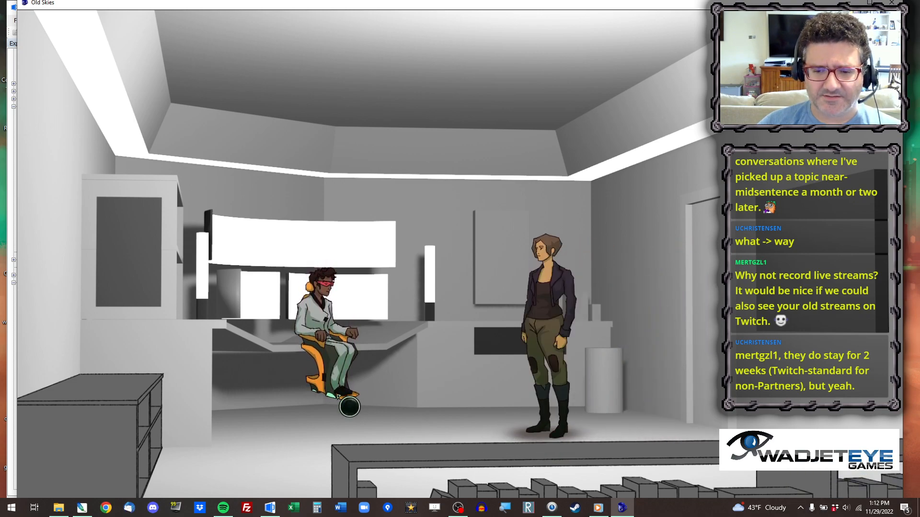
{"action": "left_click", "coordinate": [497, 426]}
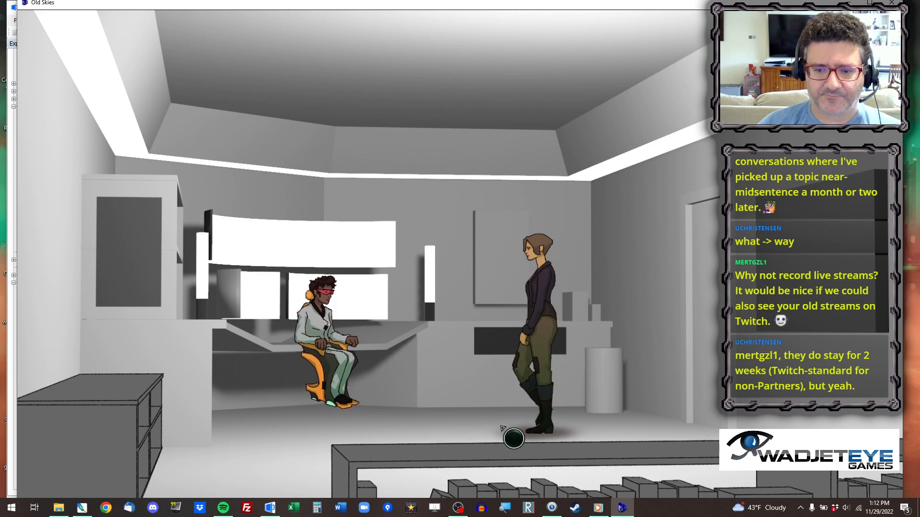
{"action": "left_click", "coordinate": [552, 429]}
{"action": "left_click", "coordinate": [469, 435]}
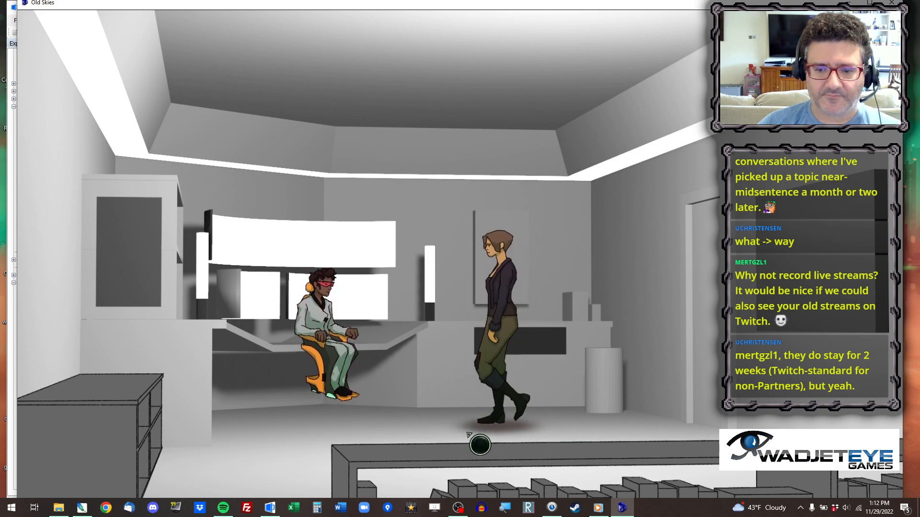
Walk the player around the office, exit to the reception, and skip through the dialogue that starts there.
{"action": "left_click", "coordinate": [435, 442]}
{"action": "left_click", "coordinate": [518, 432]}
{"action": "left_click", "coordinate": [467, 432]}
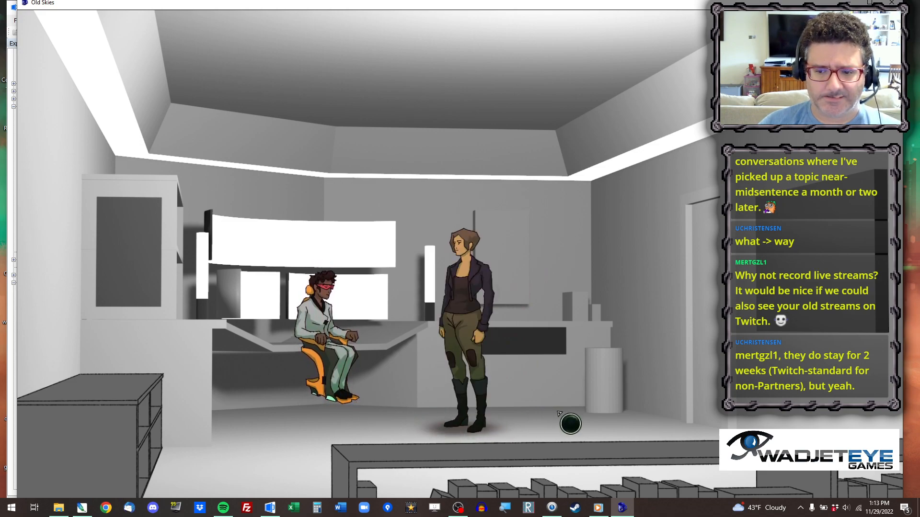
{"action": "left_click", "coordinate": [627, 432]}
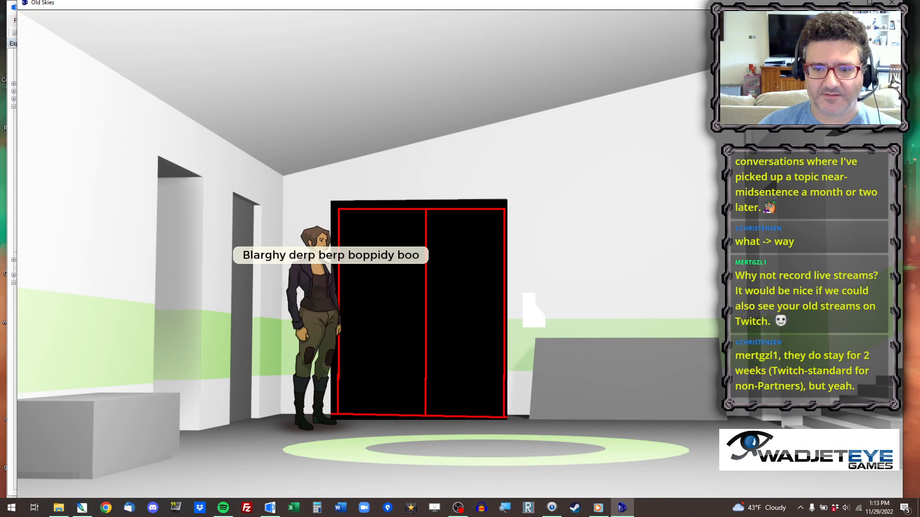
{"action": "key", "text": "space"}
{"action": "key", "text": "space"}
{"action": "key", "text": "space"}
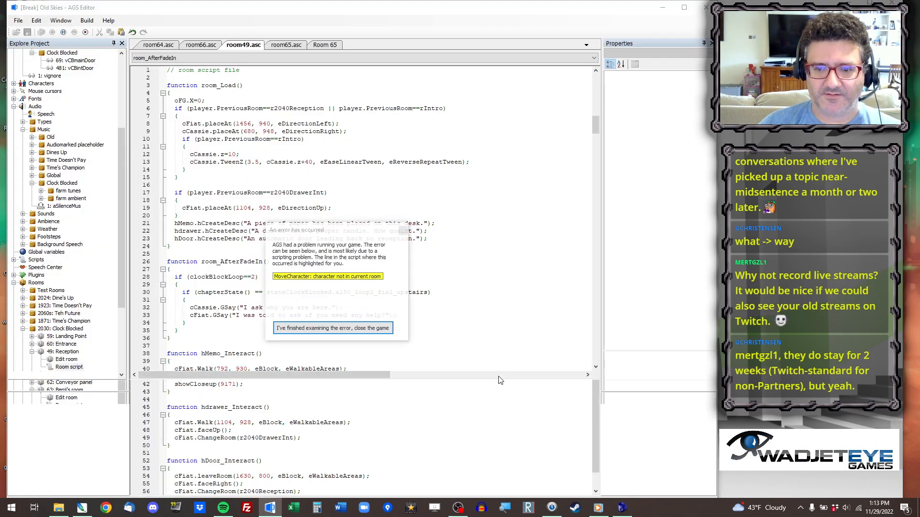
Close the script error report, rerun the game, and jump to the start of the Clock Blocked chapter.
{"action": "left_click", "coordinate": [545, 286]}
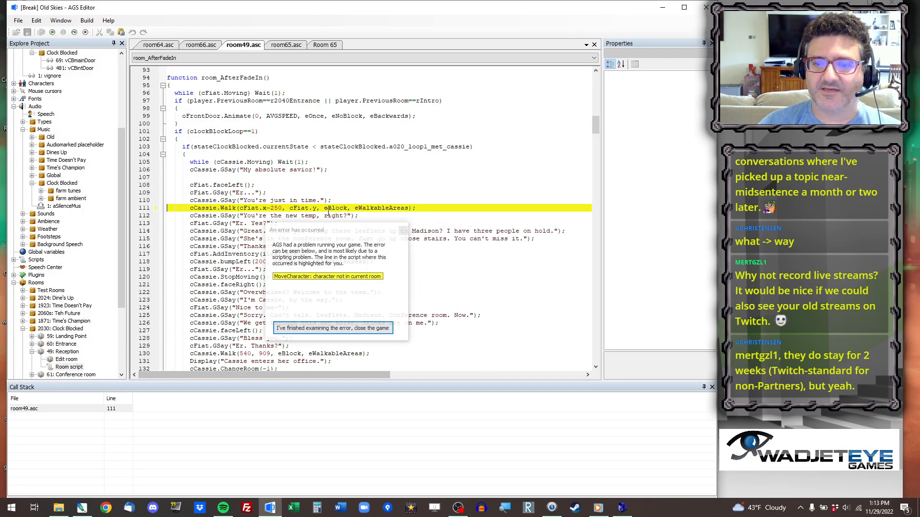
{"action": "left_click", "coordinate": [393, 232]}
{"action": "left_click", "coordinate": [62, 32]}
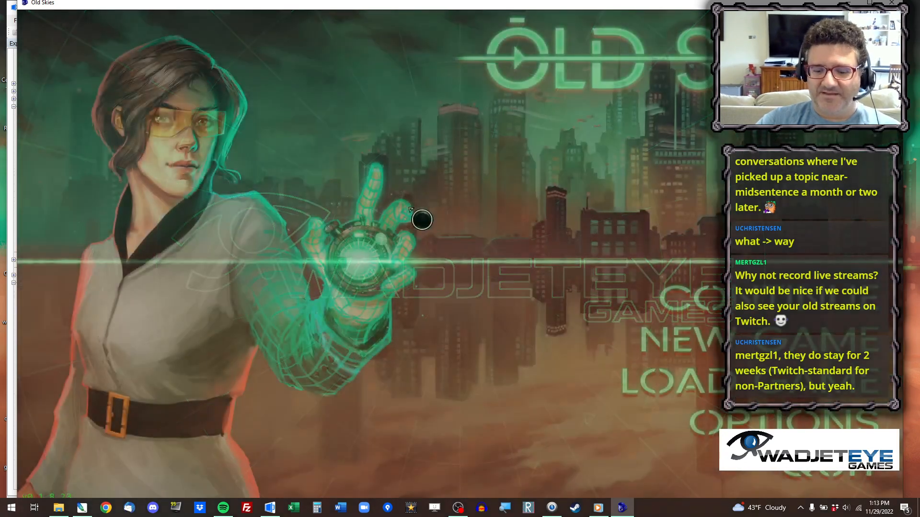
{"action": "key", "text": "d"}
{"action": "left_click", "coordinate": [123, 291]}
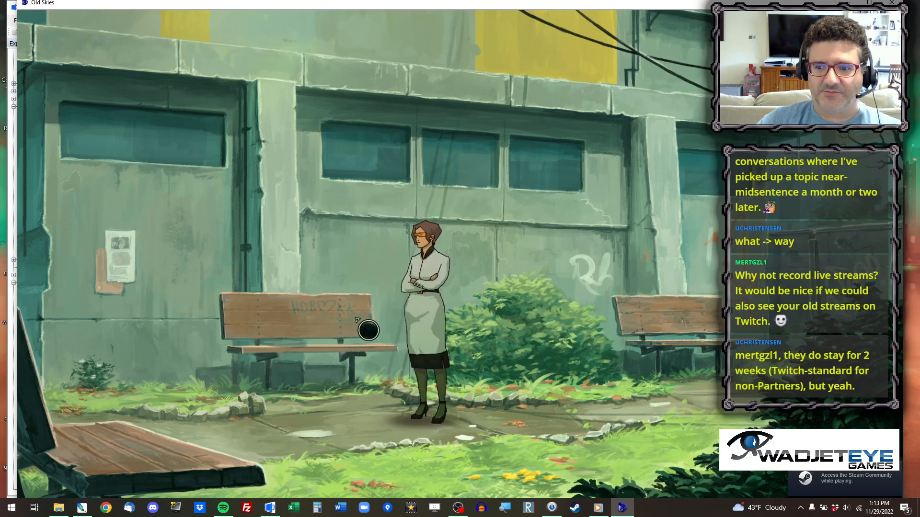
Take the player from the landing point to the building entrance and start talking to the man at the panel.
{"action": "left_click", "coordinate": [88, 419]}
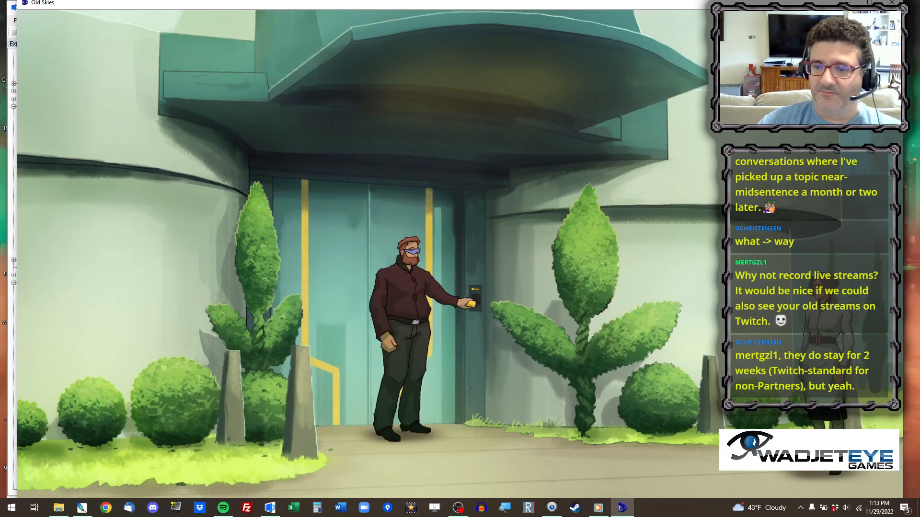
{"action": "left_click", "coordinate": [686, 397]}
{"action": "left_click", "coordinate": [749, 409]}
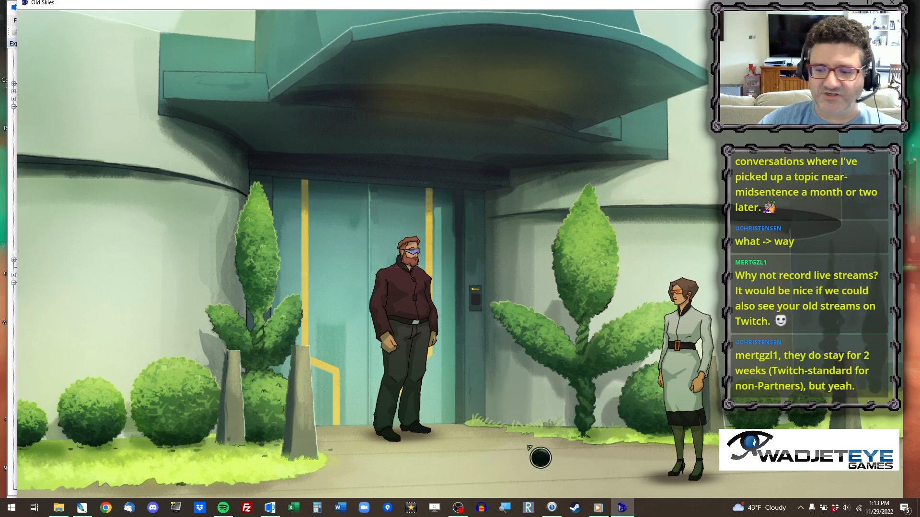
{"action": "left_click", "coordinate": [575, 466]}
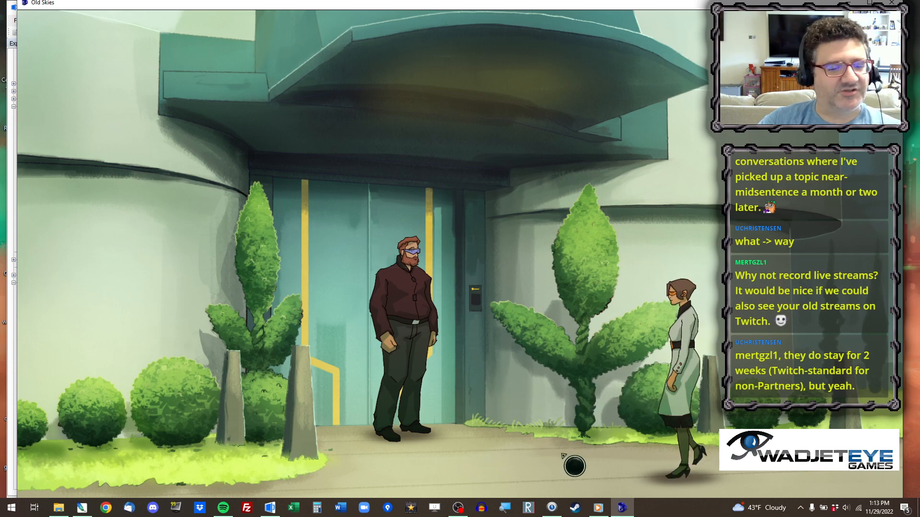
{"action": "left_click", "coordinate": [423, 341]}
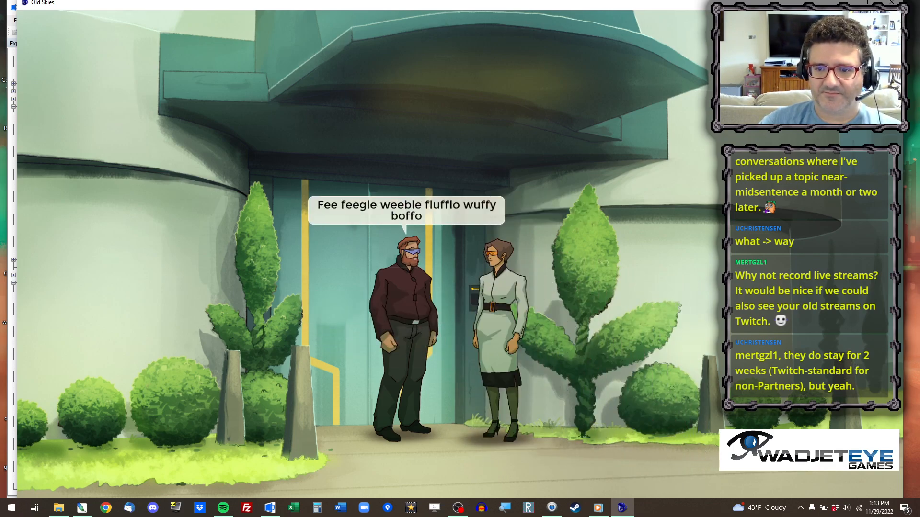
Ask the man what is wrong with his card, about the failsafe and about his job, and leave the conversation.
{"action": "left_click", "coordinate": [477, 176]}
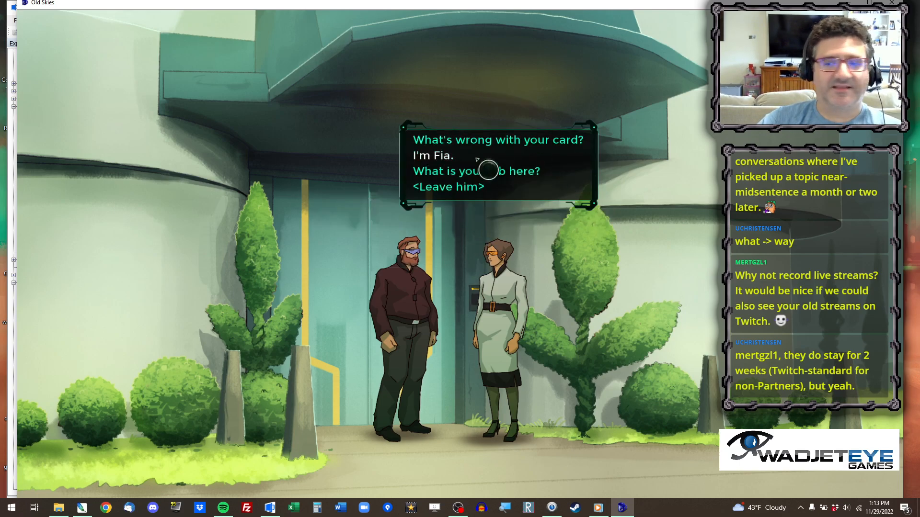
{"action": "left_click", "coordinate": [483, 141]}
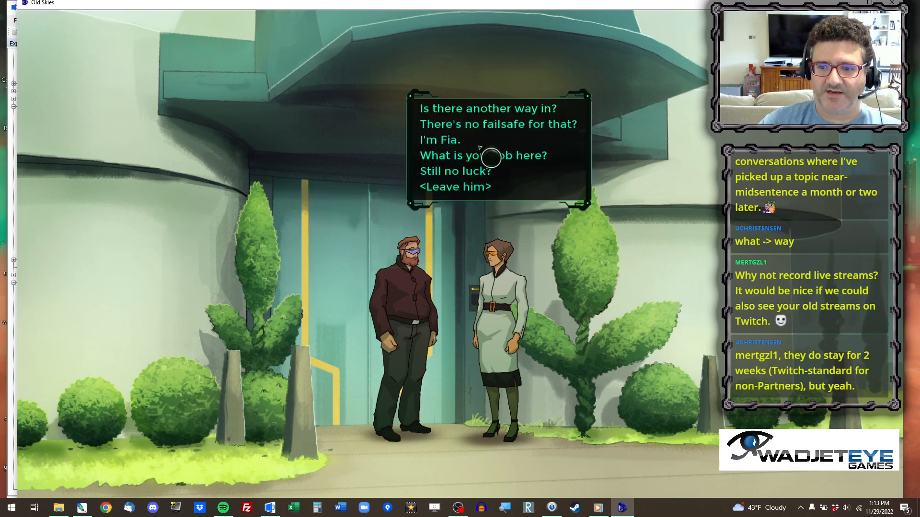
{"action": "left_click", "coordinate": [482, 129]}
{"action": "left_click", "coordinate": [483, 139]}
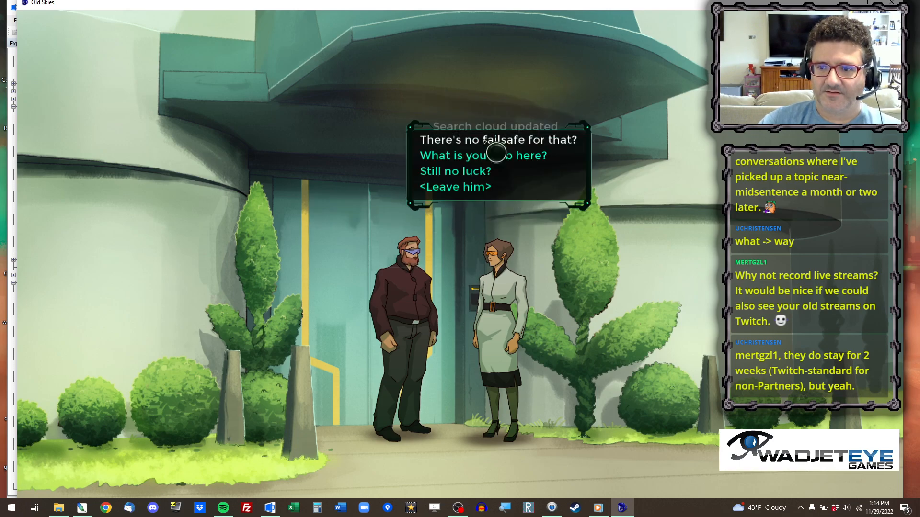
{"action": "left_click", "coordinate": [485, 140]}
{"action": "left_click", "coordinate": [484, 152]}
{"action": "left_click", "coordinate": [487, 187]}
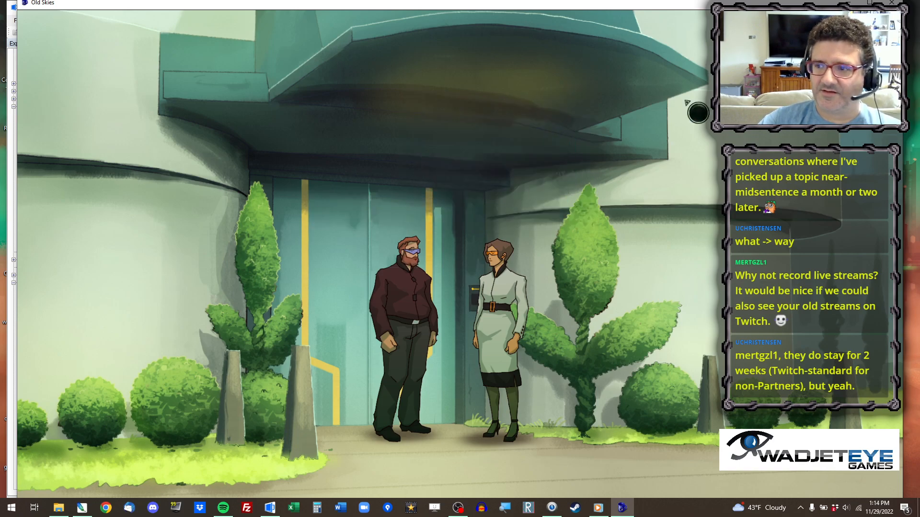
Check Sam in the ChronoZen search screen, and question him again through the remaining dialogue topics.
{"action": "left_click", "coordinate": [113, 37]}
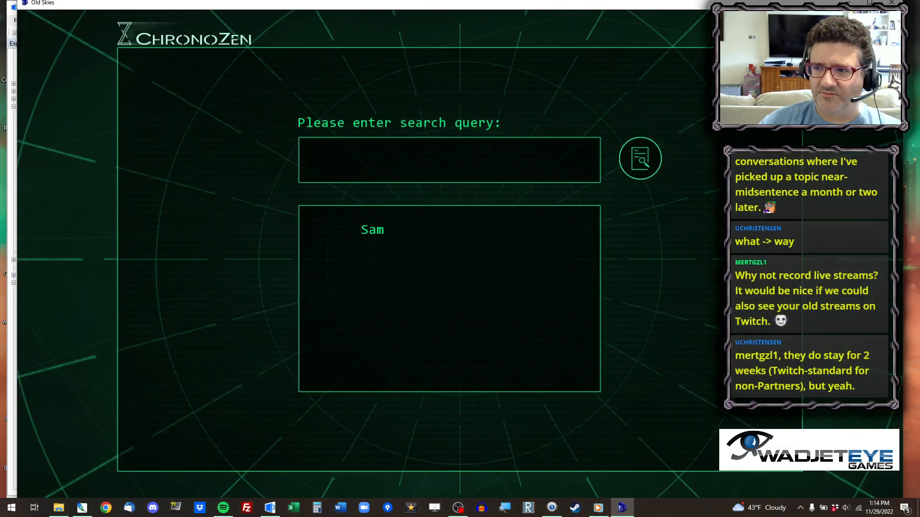
{"action": "key", "text": "Escape"}
{"action": "left_click", "coordinate": [439, 312]}
{"action": "left_click", "coordinate": [439, 312]}
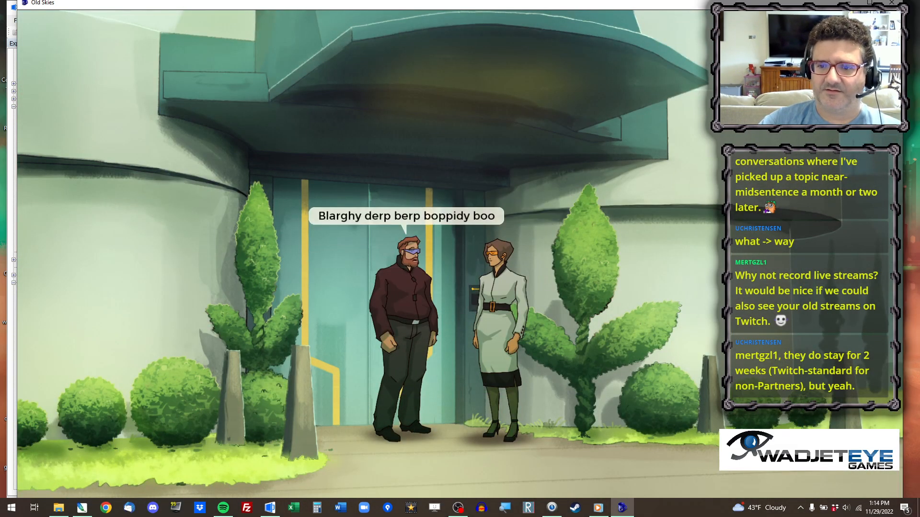
{"action": "left_click", "coordinate": [439, 268]}
{"action": "left_click", "coordinate": [474, 154]}
{"action": "left_click", "coordinate": [473, 153]}
{"action": "left_click", "coordinate": [473, 153]}
{"action": "left_click", "coordinate": [472, 155]}
{"action": "left_click", "coordinate": [472, 159]}
{"action": "left_click", "coordinate": [472, 168]}
{"action": "left_click", "coordinate": [493, 188]}
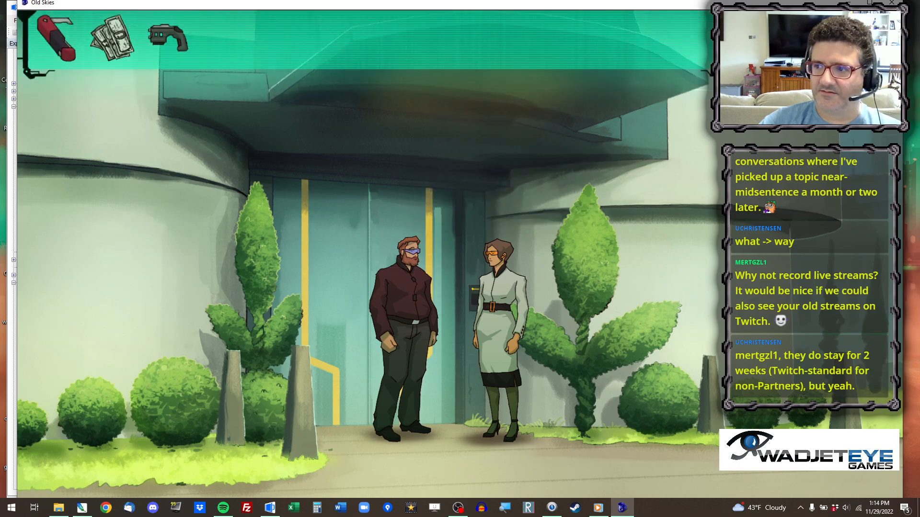
Look up Sterling Agency in the ChronoZen search and inspect the pistol in the inventory.
{"action": "left_click", "coordinate": [848, 32]}
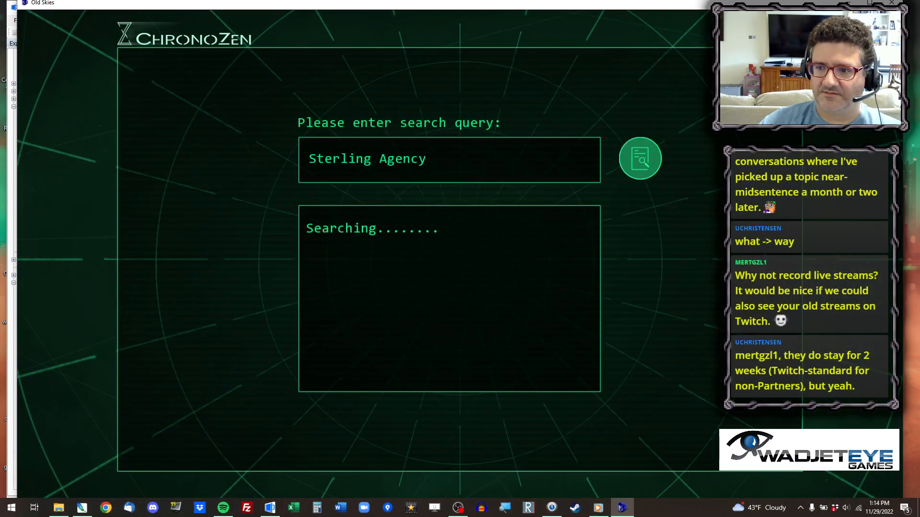
{"action": "left_click", "coordinate": [630, 120]}
{"action": "left_click", "coordinate": [786, 34]}
{"action": "mouse_move", "coordinate": [547, 10]}
{"action": "mouse_move", "coordinate": [183, 37]}
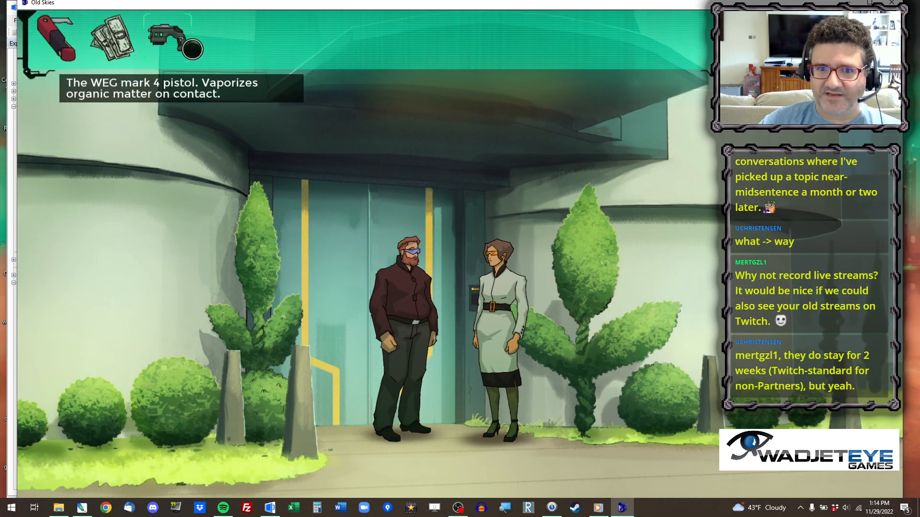
Walk the player around in front of the entrance and start another conversation with Sam.
{"action": "left_click", "coordinate": [555, 446]}
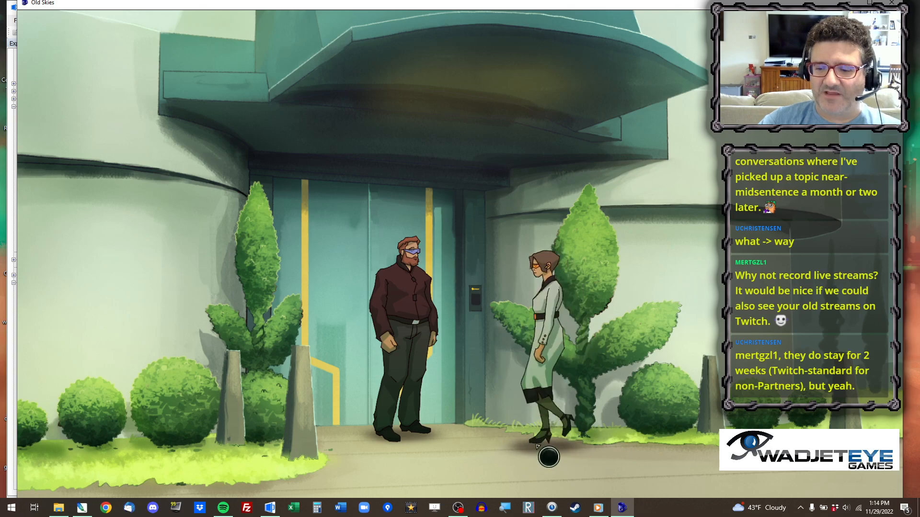
{"action": "left_click", "coordinate": [601, 477]}
{"action": "left_click", "coordinate": [493, 455]}
{"action": "left_click", "coordinate": [575, 426]}
{"action": "left_click", "coordinate": [492, 448]}
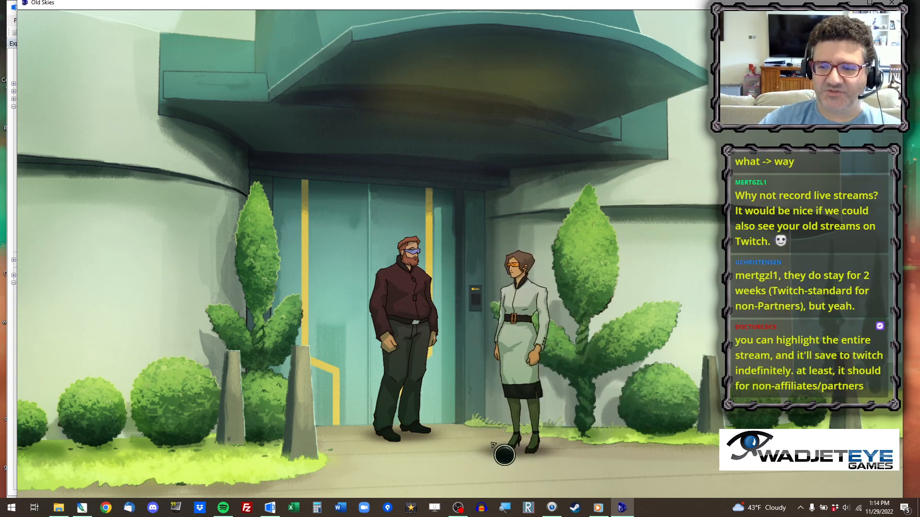
{"action": "left_click", "coordinate": [422, 325]}
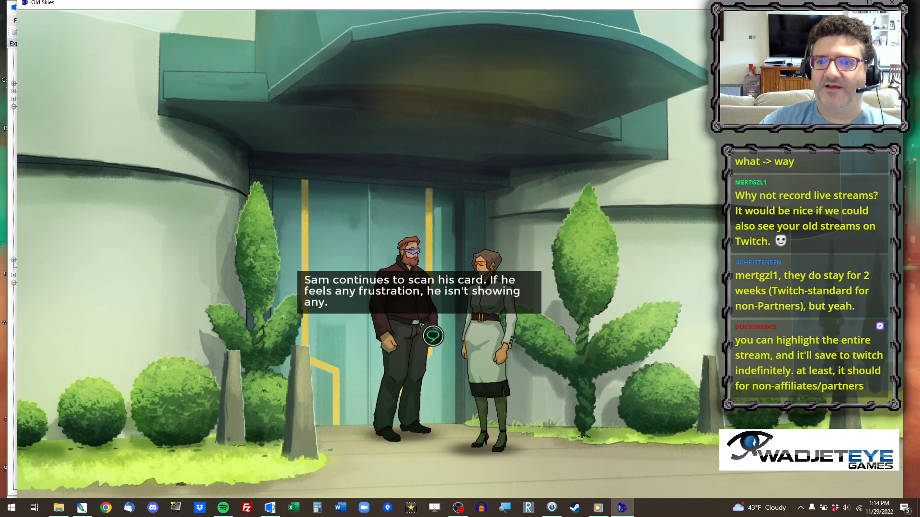
{"action": "left_click", "coordinate": [402, 319]}
{"action": "left_click", "coordinate": [520, 266]}
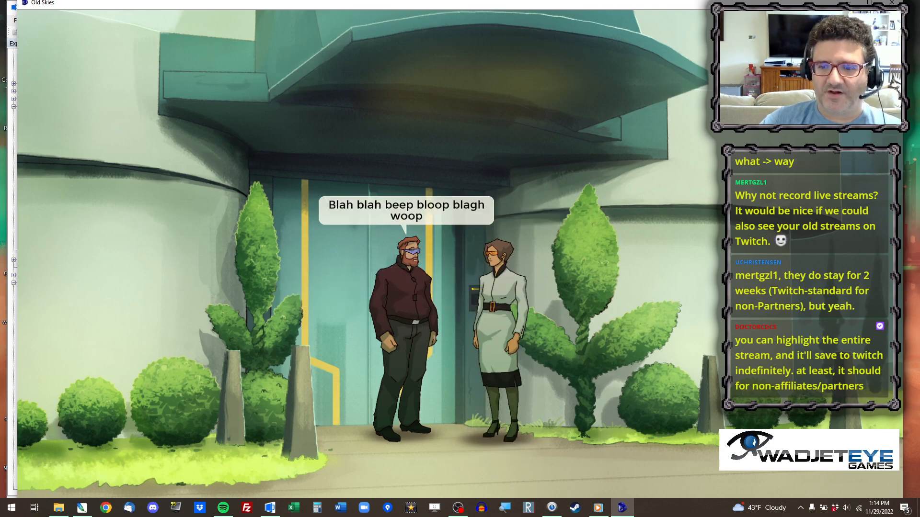
{"action": "left_click", "coordinate": [520, 266]}
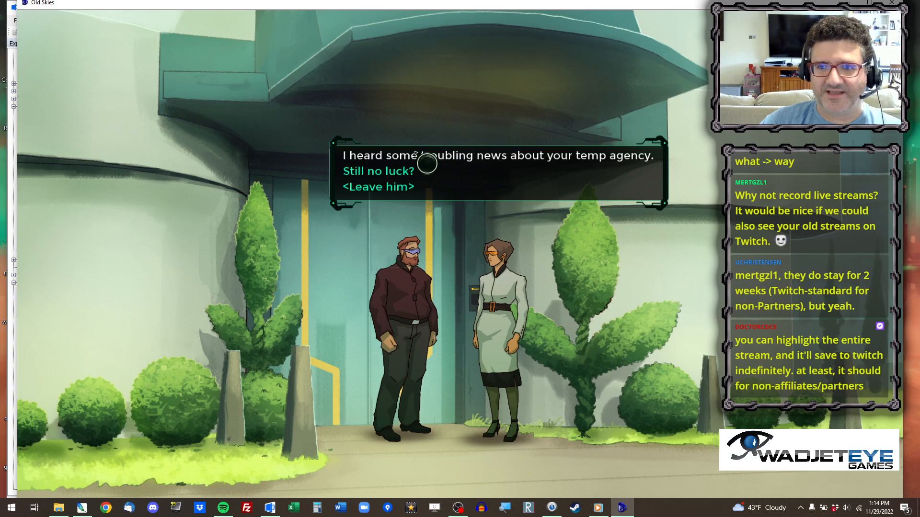
Tell Sam the troubling news about his temp agency, choosing the paper-writing reply and "They have very tight security.".
{"action": "left_click", "coordinate": [511, 160]}
{"action": "left_click", "coordinate": [511, 161]}
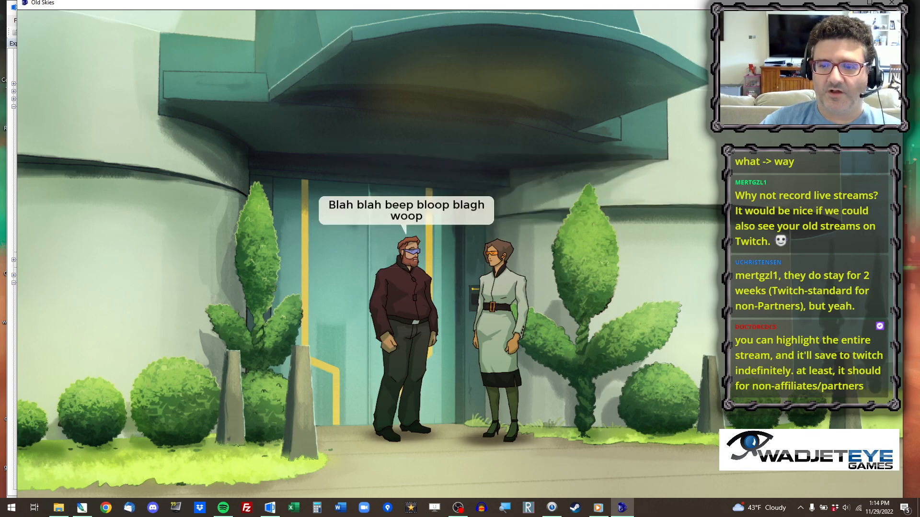
{"action": "left_click", "coordinate": [511, 161]}
{"action": "left_click", "coordinate": [511, 161]}
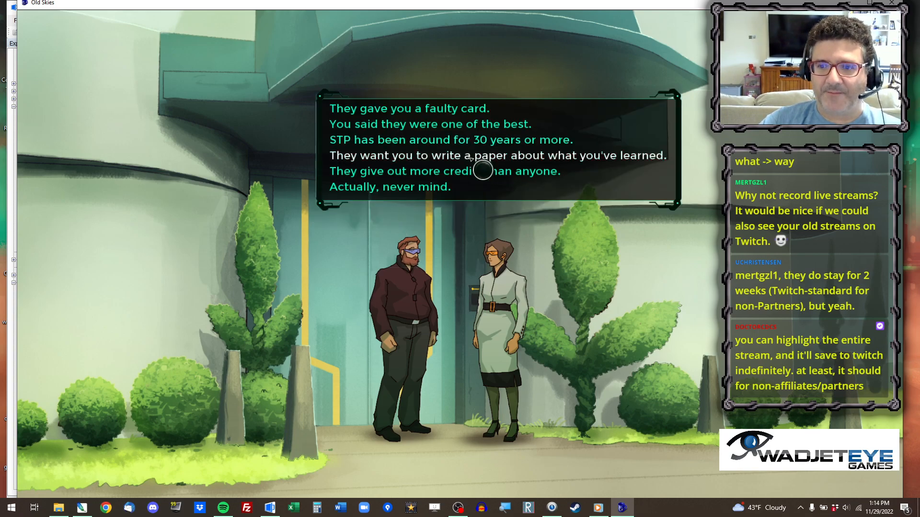
{"action": "left_click", "coordinate": [471, 159]}
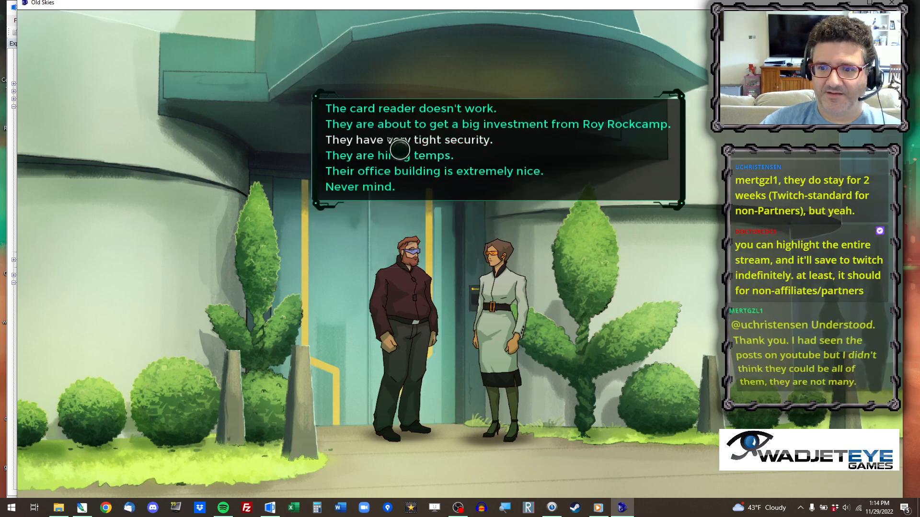
{"action": "left_click", "coordinate": [394, 141]}
{"action": "left_click", "coordinate": [441, 248]}
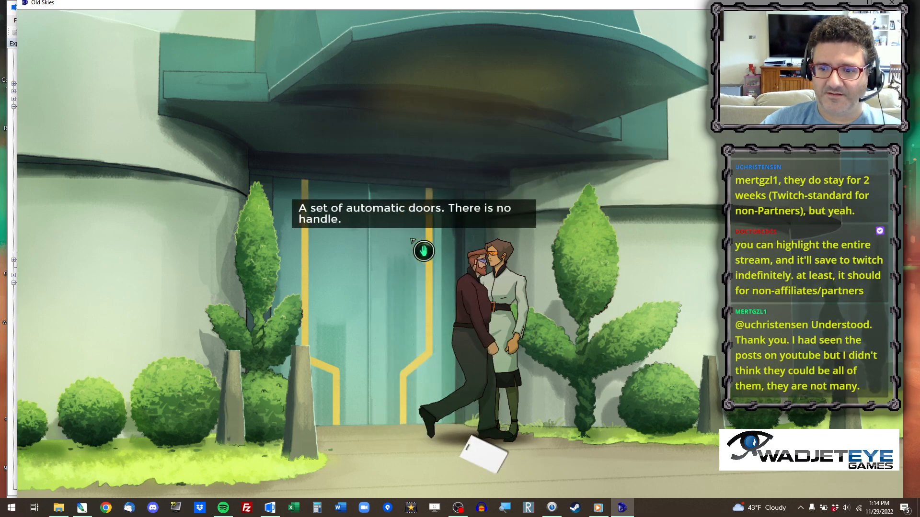
Pick up the keycard from the ground and use it at the building's entrance.
{"action": "left_click", "coordinate": [484, 451]}
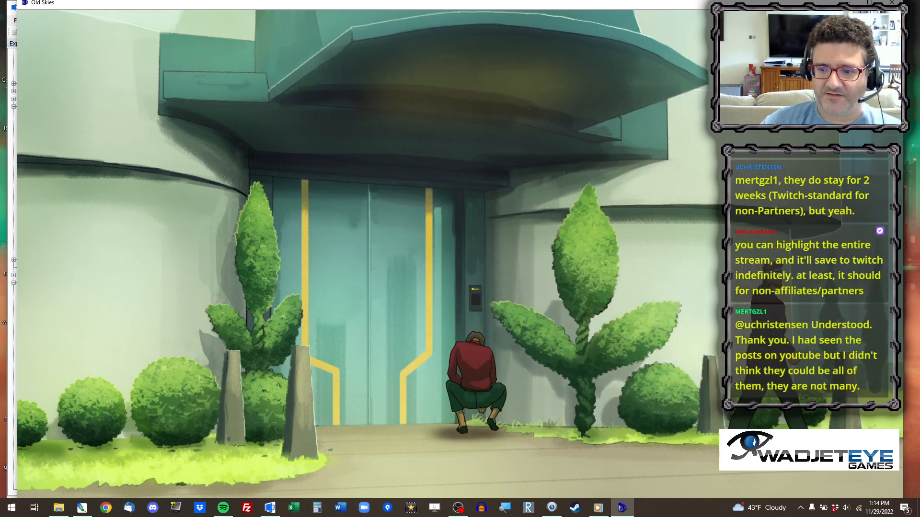
{"action": "mouse_move", "coordinate": [369, 17]}
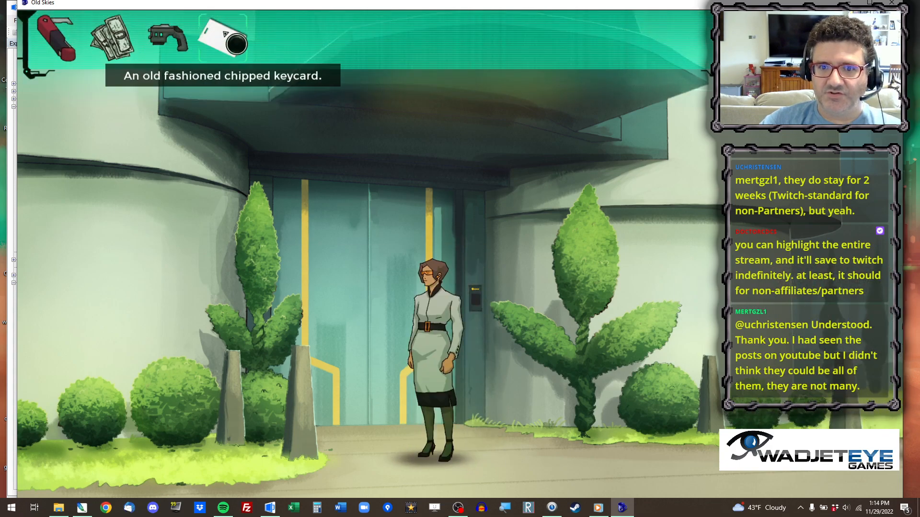
{"action": "left_click", "coordinate": [215, 36]}
{"action": "left_click", "coordinate": [448, 312]}
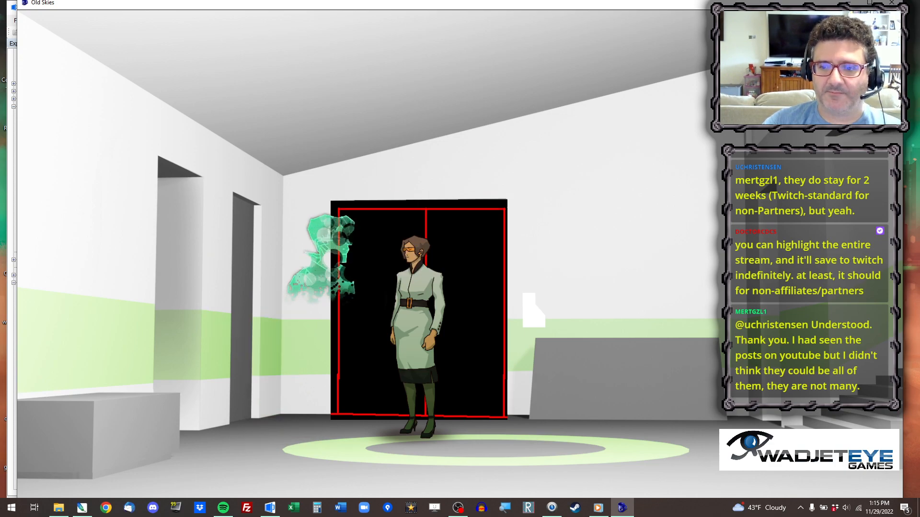
Continue from the reception to the conference room, ask "Anything I can do?" and end the conversation.
{"action": "right_click", "coordinate": [605, 442]}
{"action": "left_click", "coordinate": [607, 441]}
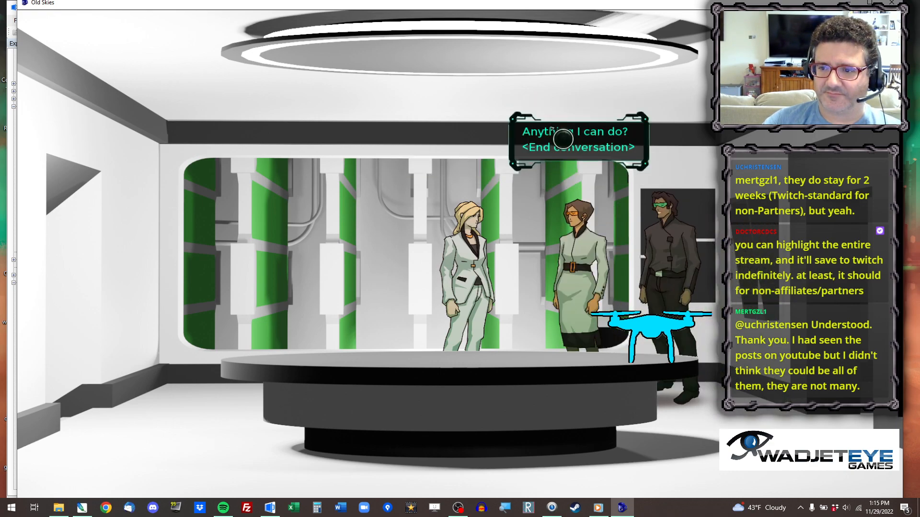
{"action": "left_click", "coordinate": [563, 133]}
{"action": "left_click", "coordinate": [571, 152]}
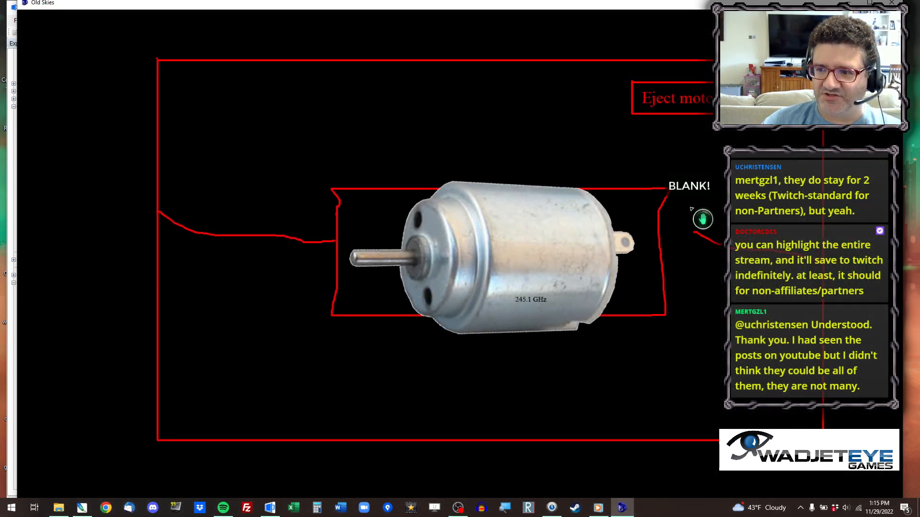
Enter the equipment room from the conference room and take the orange coil from the table.
{"action": "left_click", "coordinate": [702, 219]}
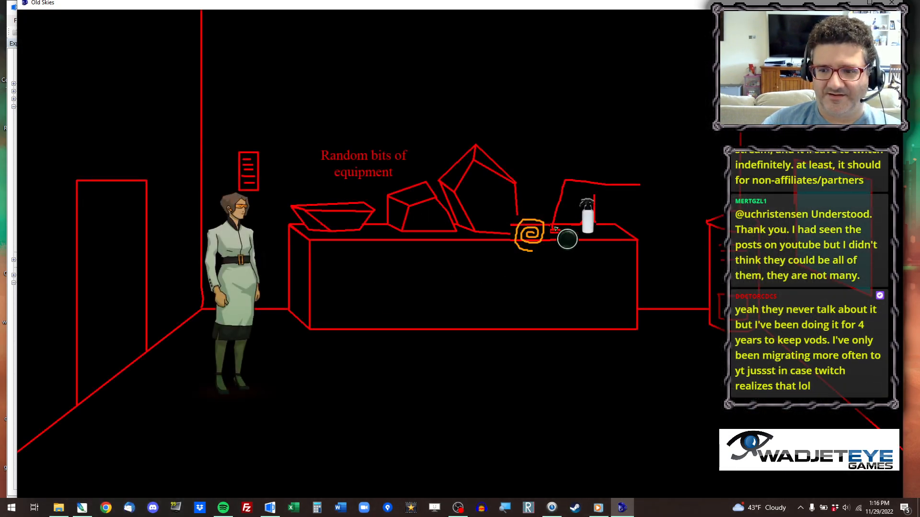
{"action": "left_click", "coordinate": [556, 229]}
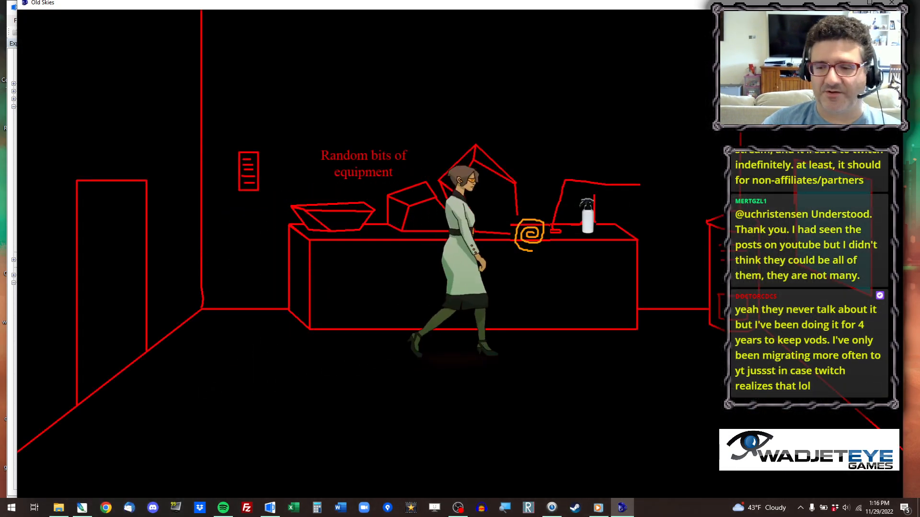
Return to the conference room and use the copper coil on the motor of the inert drone.
{"action": "left_click", "coordinate": [114, 270]}
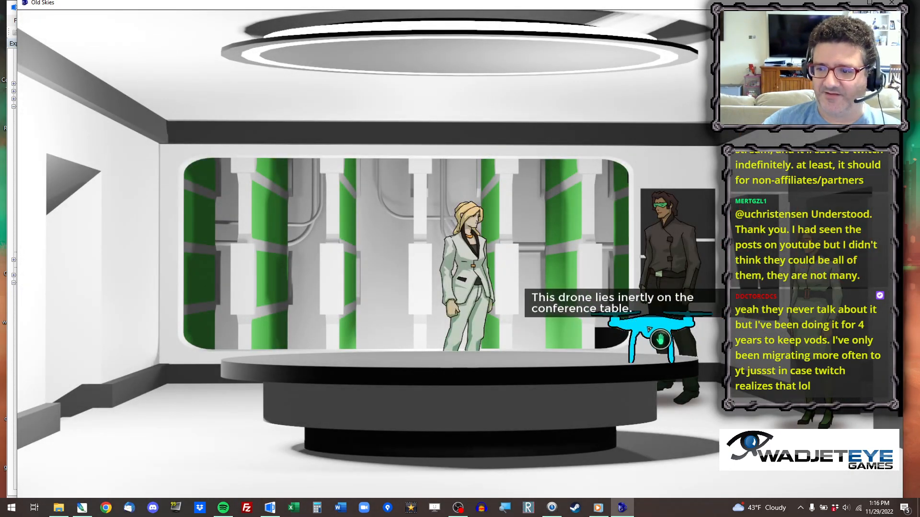
{"action": "left_click", "coordinate": [648, 328]}
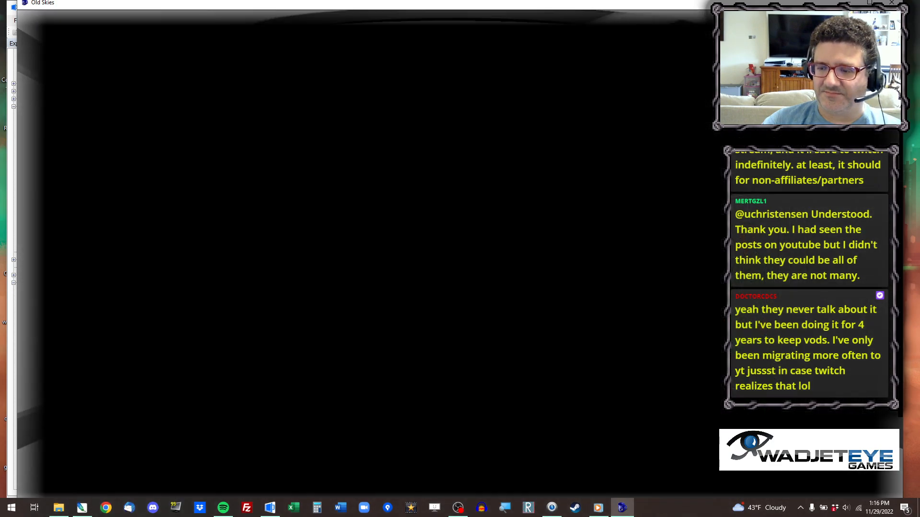
{"action": "left_click", "coordinate": [335, 48]}
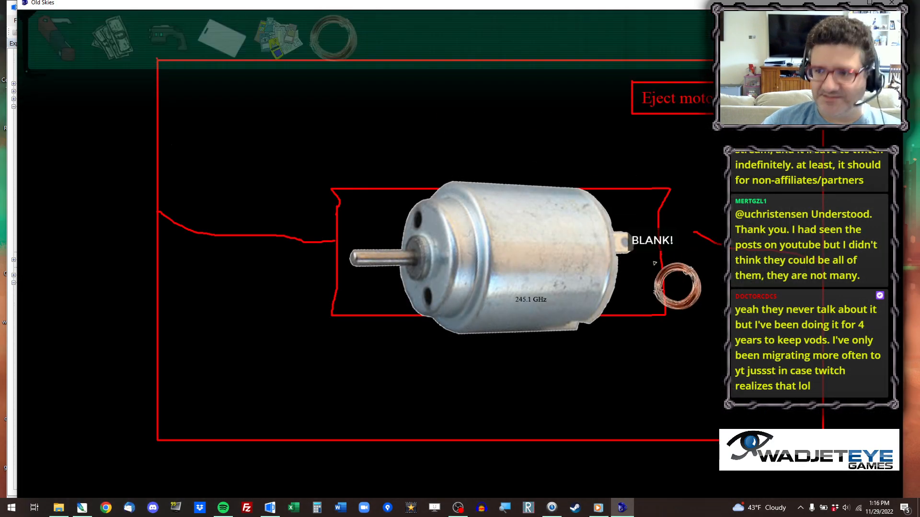
{"action": "left_click", "coordinate": [677, 247]}
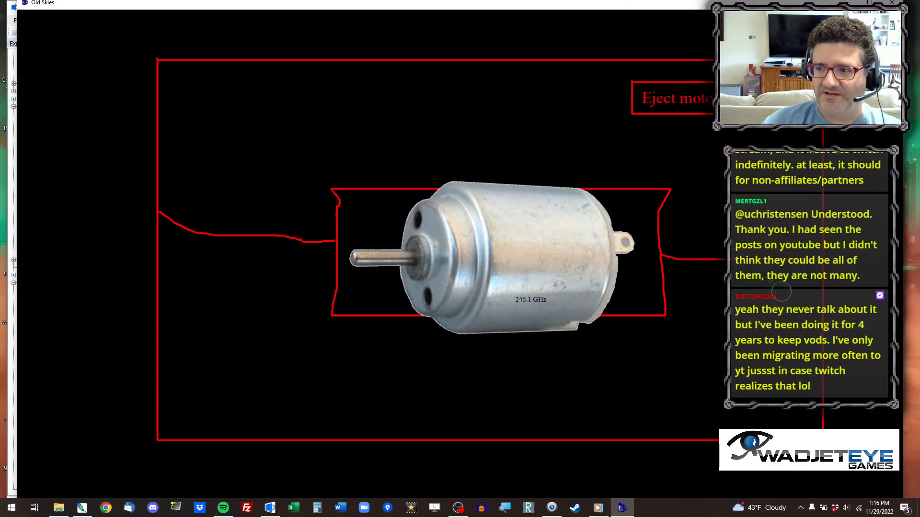
{"action": "left_click", "coordinate": [883, 324]}
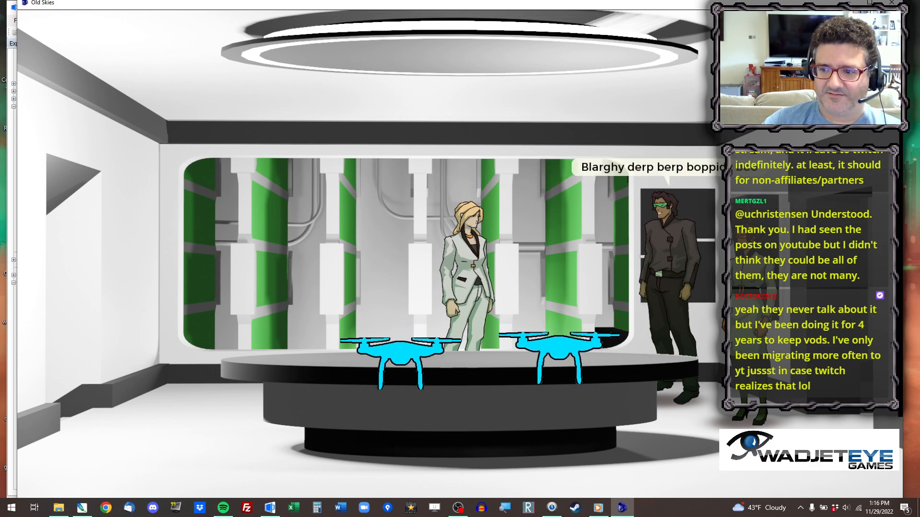
Play through the dialogue with Madison beside the conference table and dismiss the narration about her notes.
{"action": "left_click", "coordinate": [709, 155]}
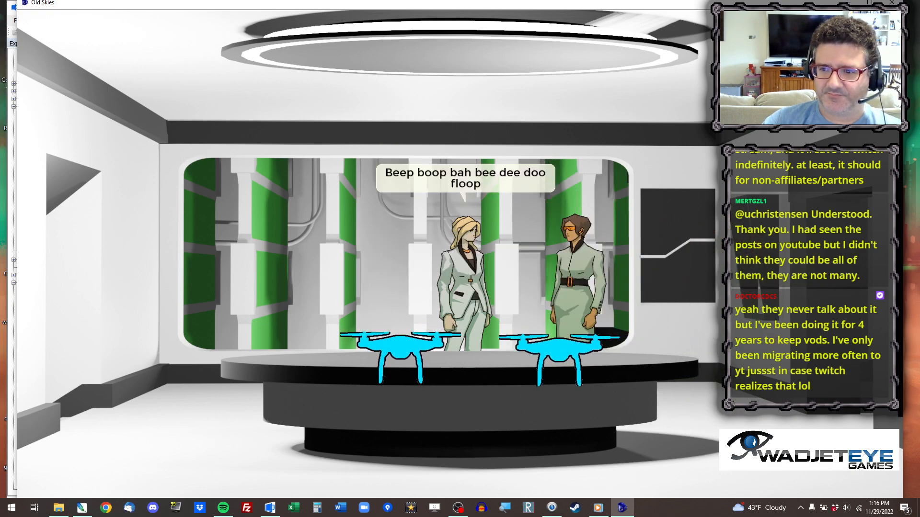
{"action": "left_click", "coordinate": [541, 150]}
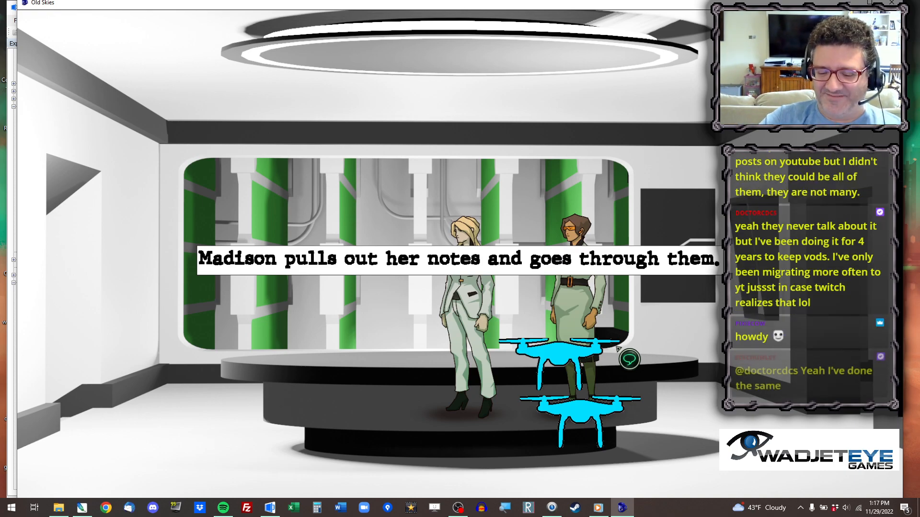
{"action": "left_click", "coordinate": [617, 348]}
{"action": "mouse_move", "coordinate": [602, 419]}
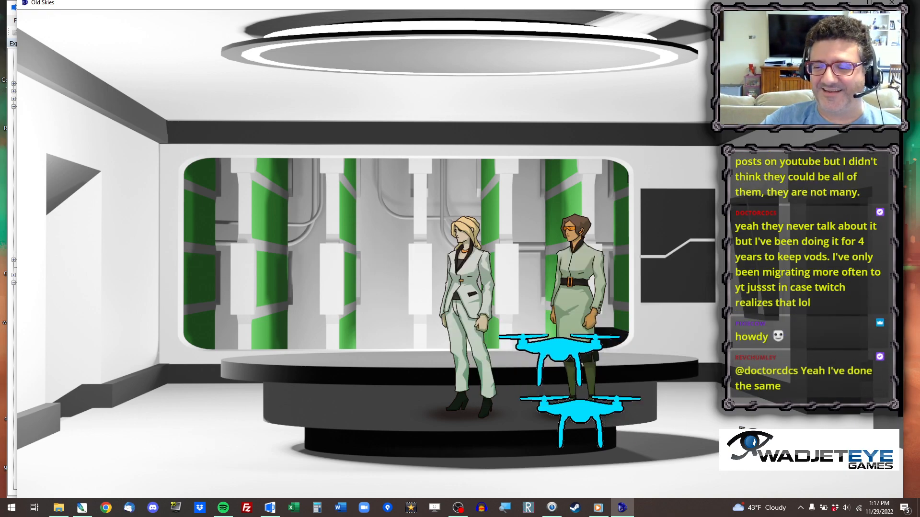
{"action": "mouse_move", "coordinate": [490, 318]}
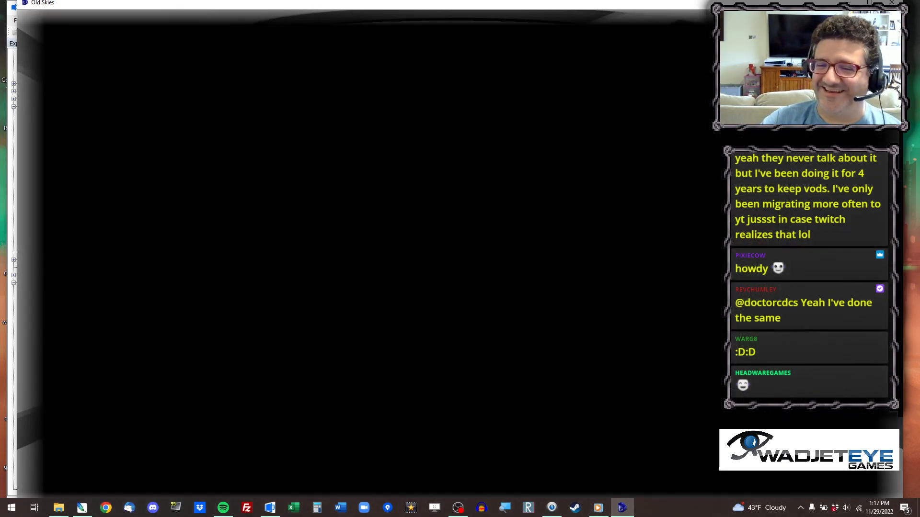
Take the white spray bottle from the equipment room table and use it on the audio phrase key machine.
{"action": "left_click", "coordinate": [455, 358]}
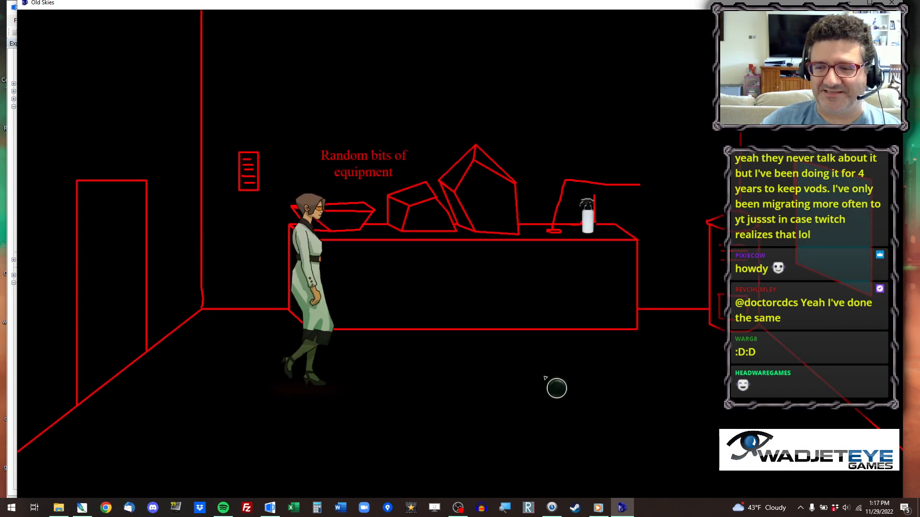
{"action": "left_click", "coordinate": [594, 220]}
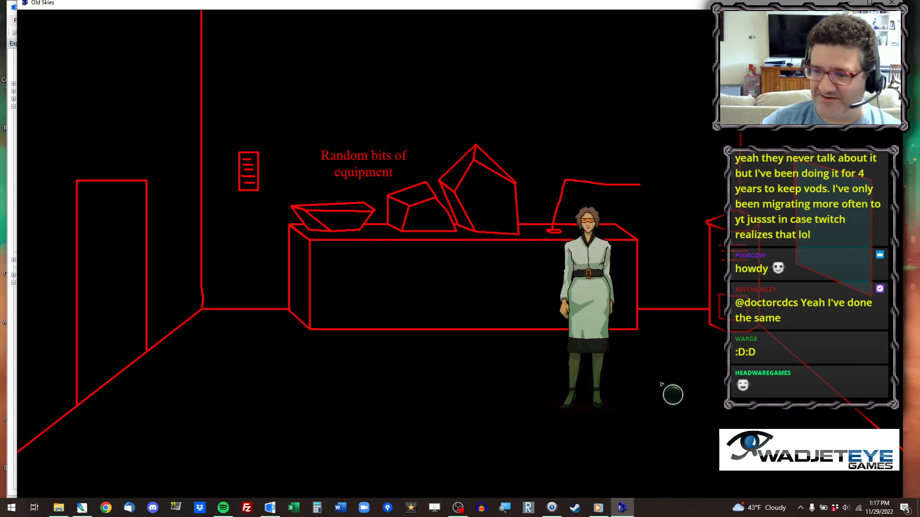
{"action": "left_click", "coordinate": [346, 47]}
{"action": "left_click", "coordinate": [746, 254]}
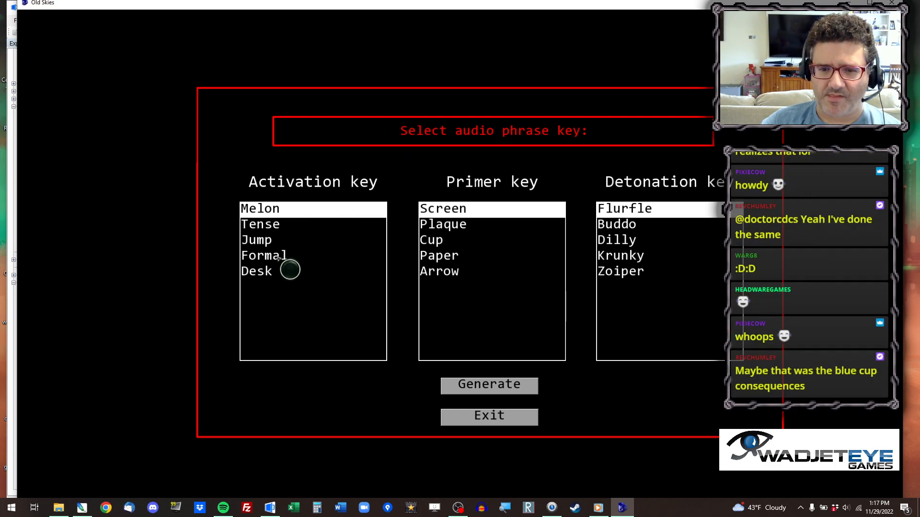
Generate the audio phrase key with activation key Tense, primer key Arrow and detonation key Dilly.
{"action": "left_click", "coordinate": [290, 225]}
{"action": "left_click", "coordinate": [452, 271]}
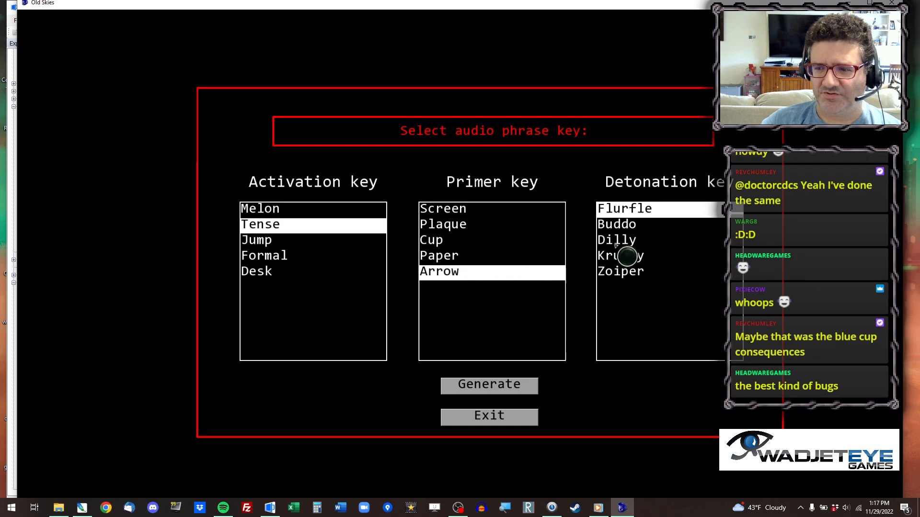
{"action": "left_click", "coordinate": [640, 242]}
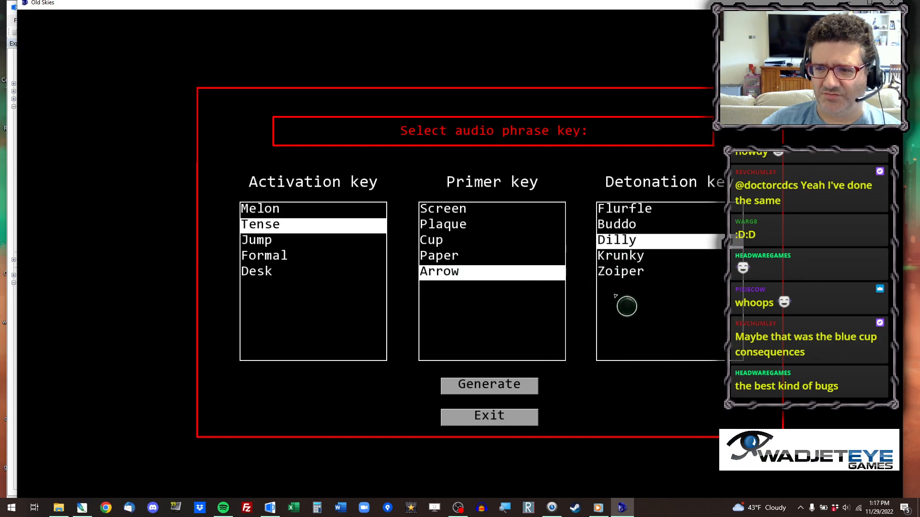
{"action": "left_click", "coordinate": [527, 386]}
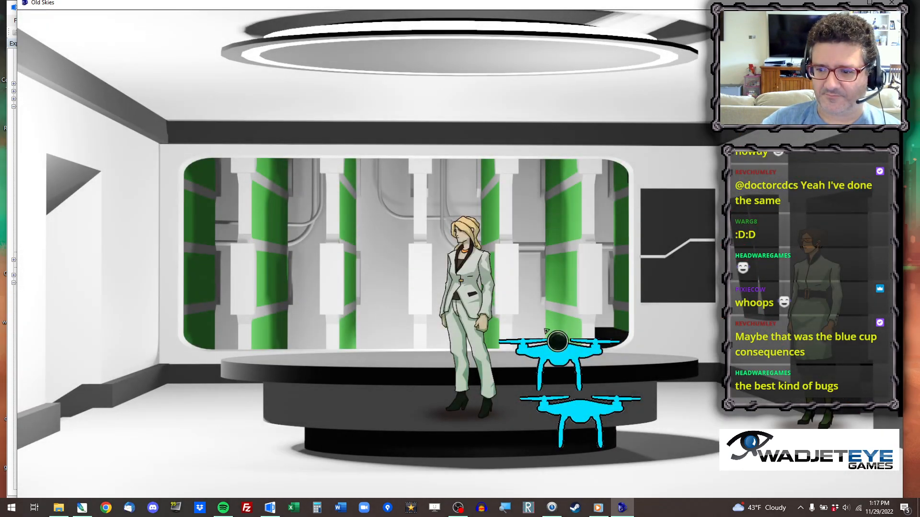
Go back to the conference room and use the spray bottle on the upper drone at the table.
{"action": "left_click", "coordinate": [557, 341]}
{"action": "left_click", "coordinate": [601, 428]}
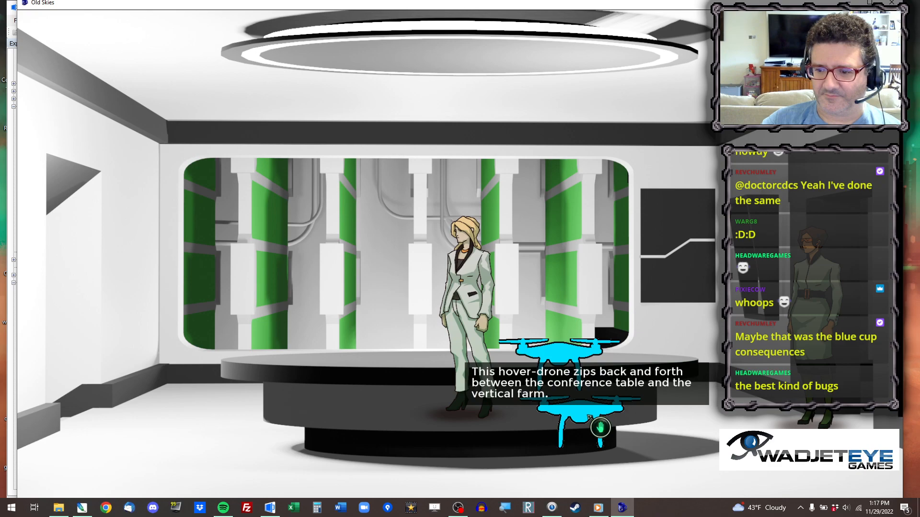
{"action": "left_click", "coordinate": [333, 38]}
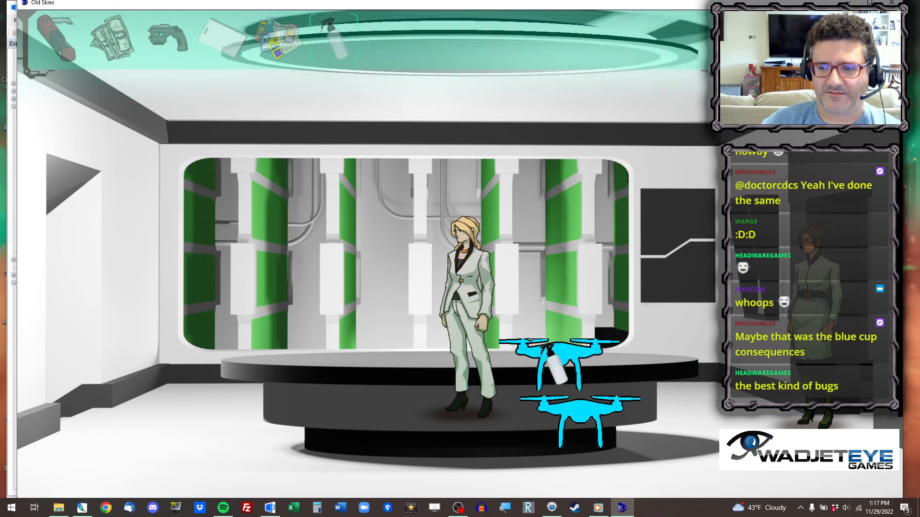
{"action": "left_click", "coordinate": [548, 348]}
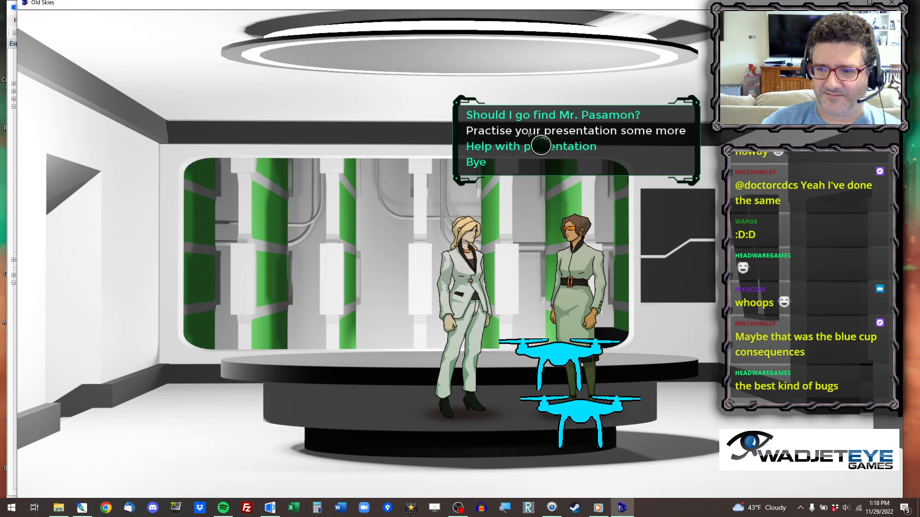
Practise Madison's presentation, suggesting "Intense?", "Aromatic?" and "Swiftly?", and pick the option to practise it some more.
{"action": "left_click", "coordinate": [529, 131]}
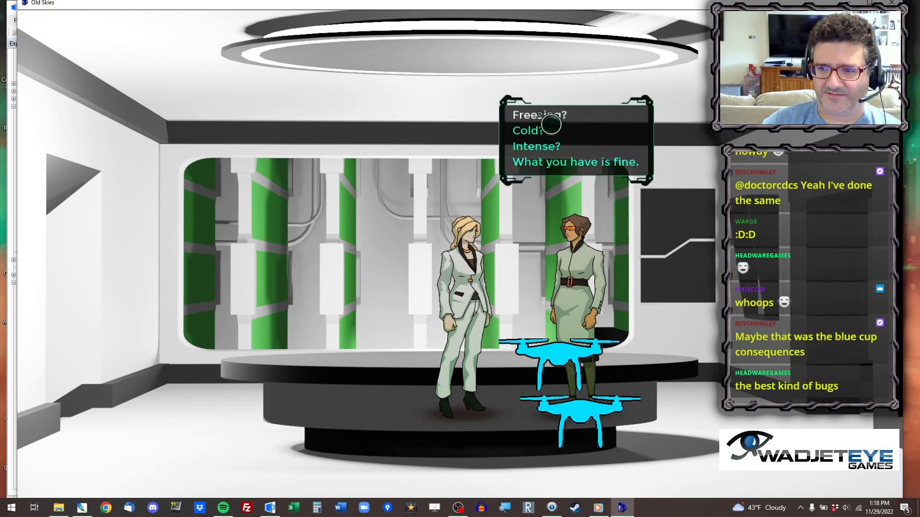
{"action": "left_click", "coordinate": [555, 146]}
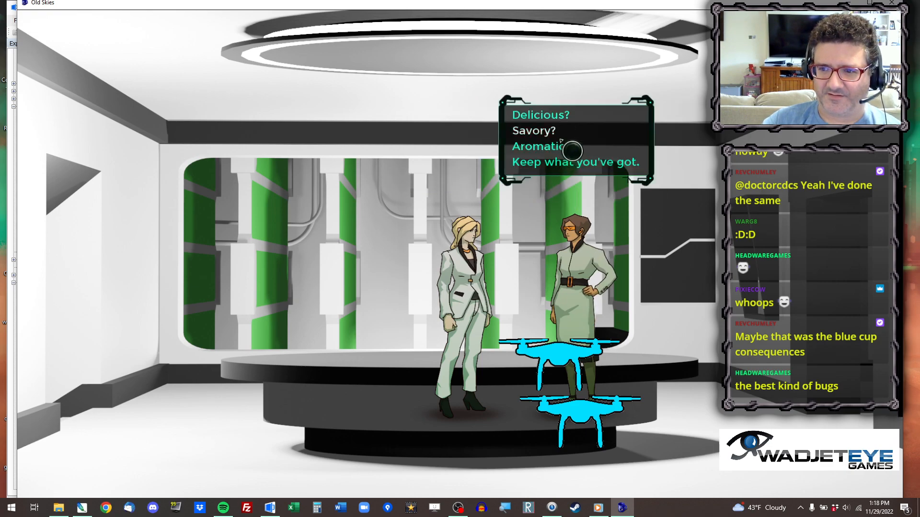
{"action": "left_click", "coordinate": [562, 146]}
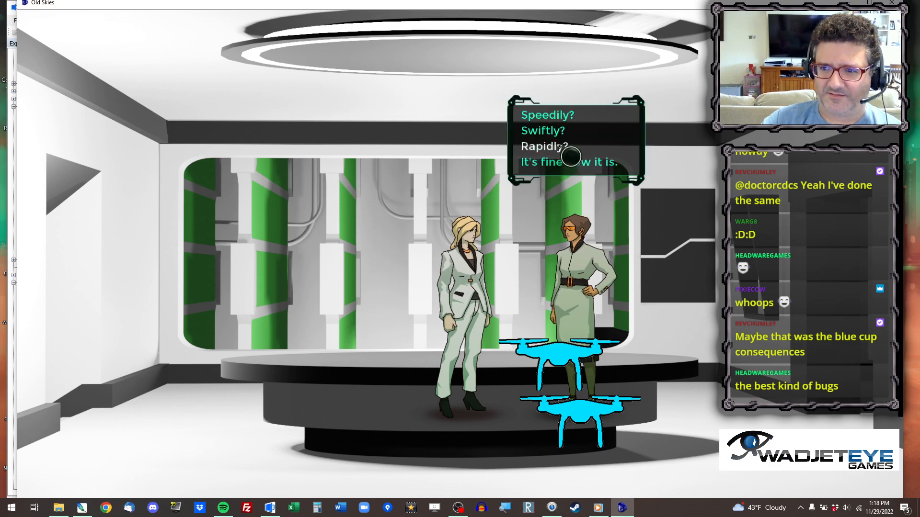
{"action": "left_click", "coordinate": [574, 132]}
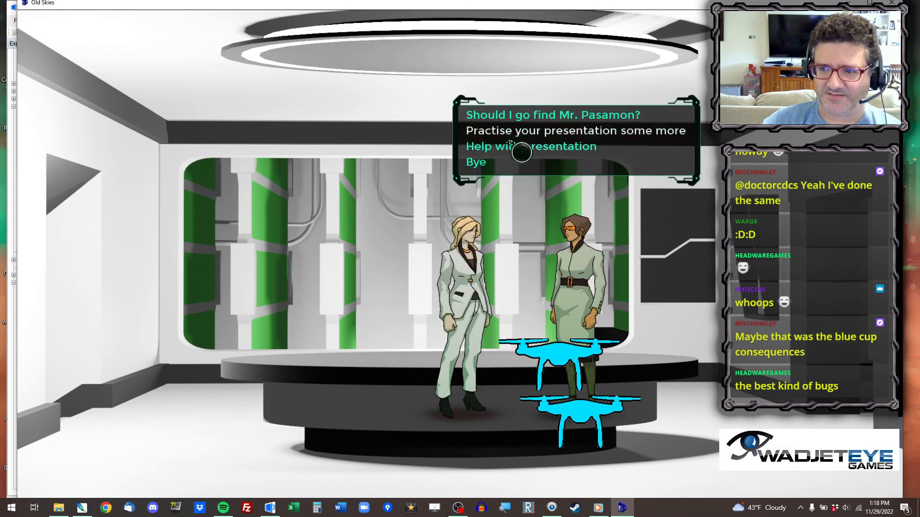
{"action": "left_click", "coordinate": [516, 138]}
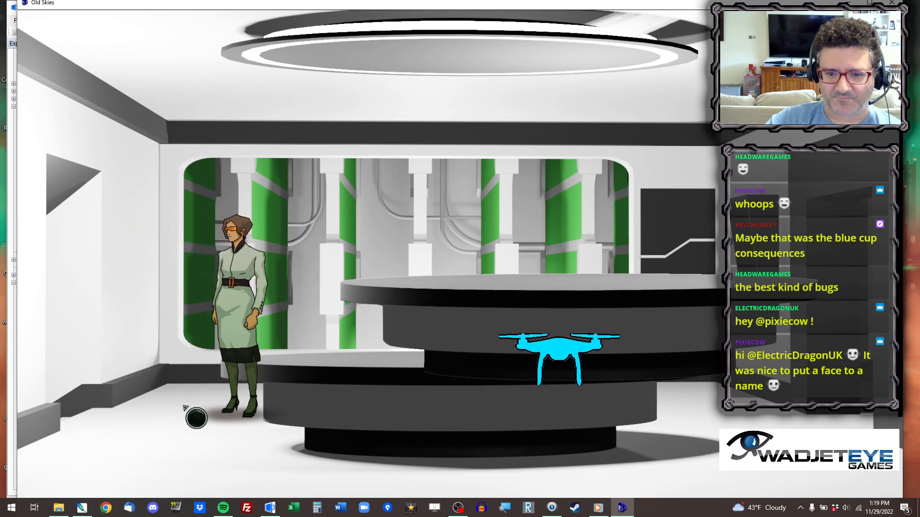
Leave the conference room, use the keycard on the reader beside the reception doors and head outside towards the park benches.
{"action": "left_click", "coordinate": [135, 404]}
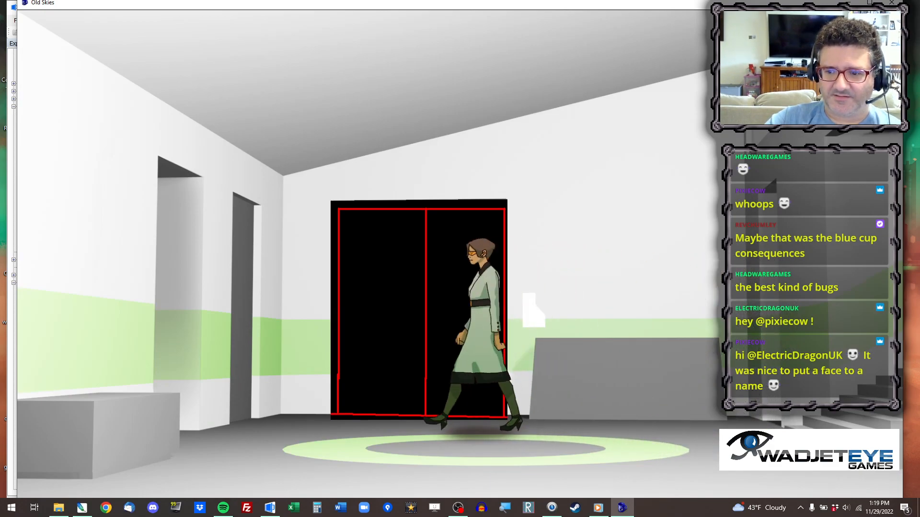
{"action": "left_click", "coordinate": [452, 244]}
{"action": "left_click", "coordinate": [235, 50]}
{"action": "left_click", "coordinate": [540, 313]}
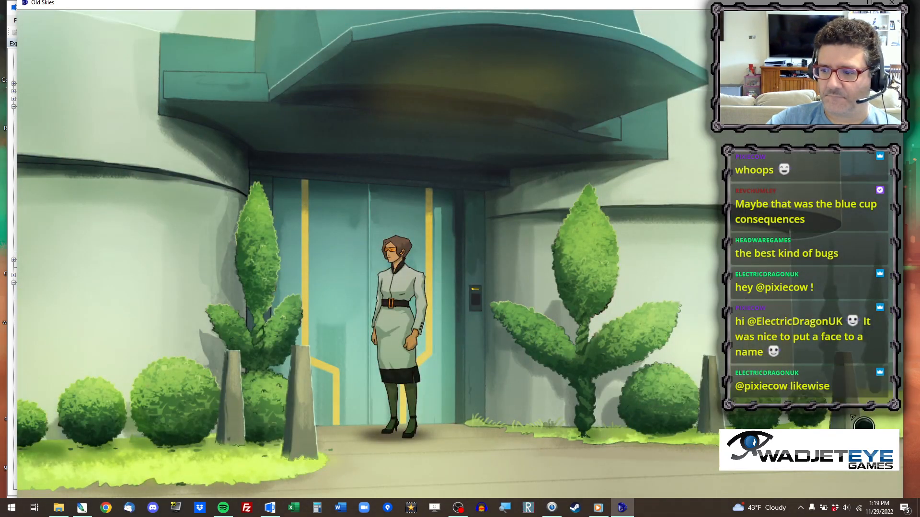
{"action": "left_click", "coordinate": [877, 421]}
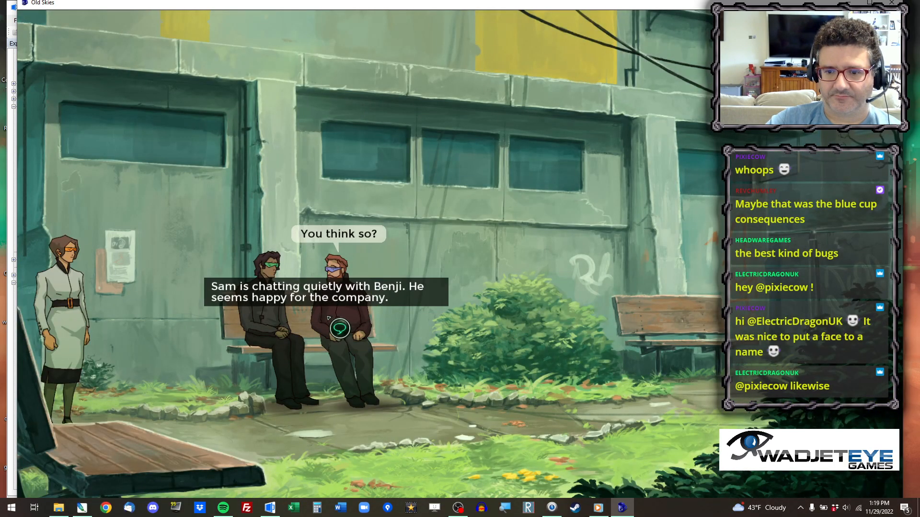
Approach Benji and Sam on the park bench and play through their conversation.
{"action": "left_click", "coordinate": [283, 318]}
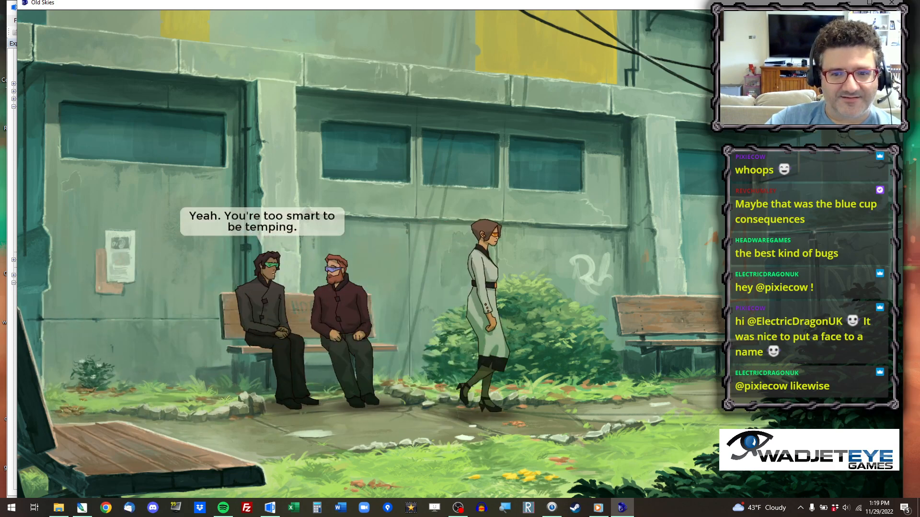
{"action": "left_click", "coordinate": [376, 229]}
{"action": "left_click", "coordinate": [376, 229]}
{"action": "left_click", "coordinate": [376, 229]}
{"action": "left_click", "coordinate": [376, 229]}
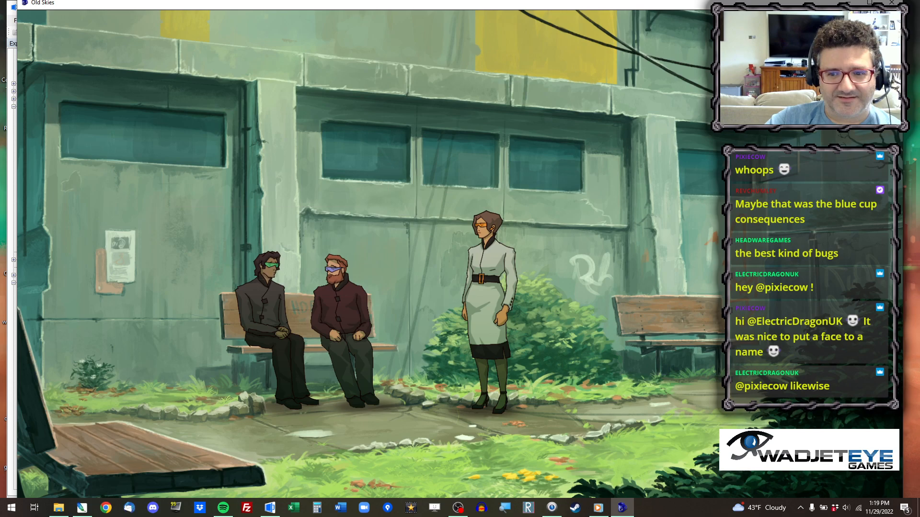
{"action": "left_click", "coordinate": [377, 229]}
{"action": "left_click", "coordinate": [441, 159]}
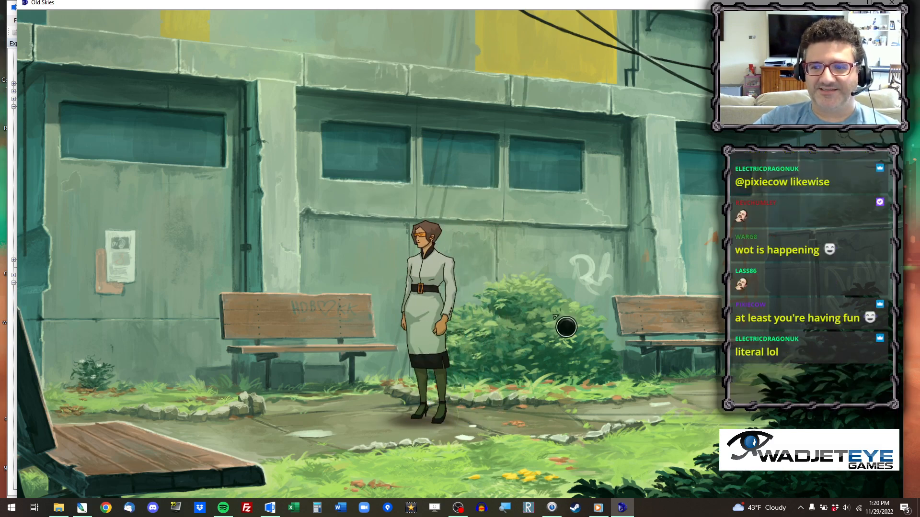
Walk from the park benches back to the front of the building's entrance doors.
{"action": "left_click", "coordinate": [609, 438]}
{"action": "left_click", "coordinate": [322, 437]}
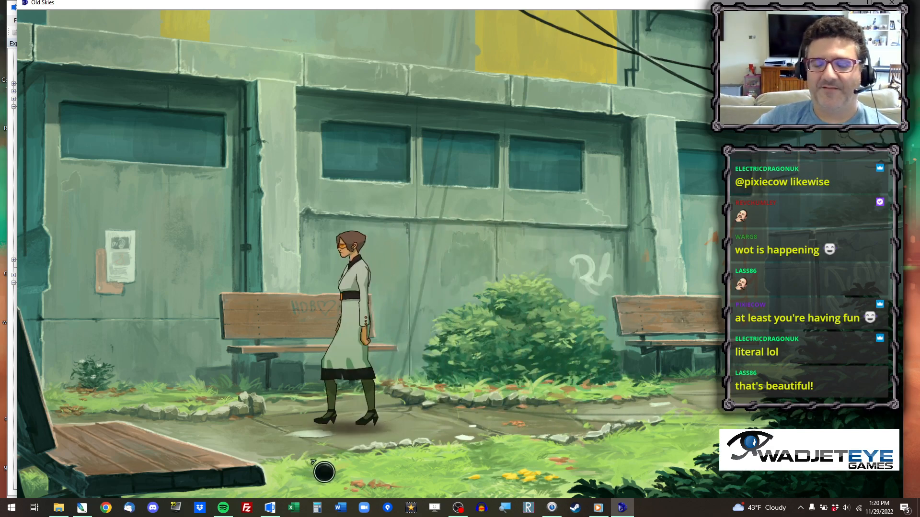
{"action": "left_click", "coordinate": [123, 444]}
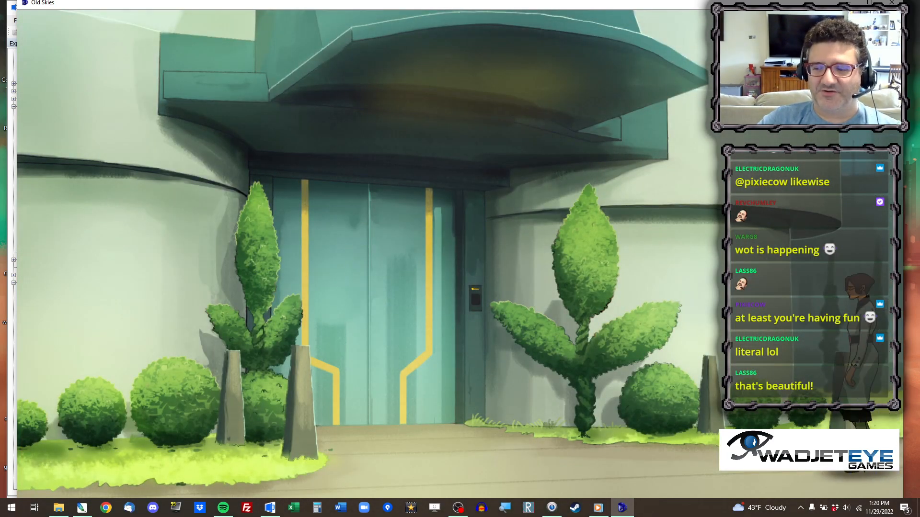
{"action": "left_click", "coordinate": [544, 468]}
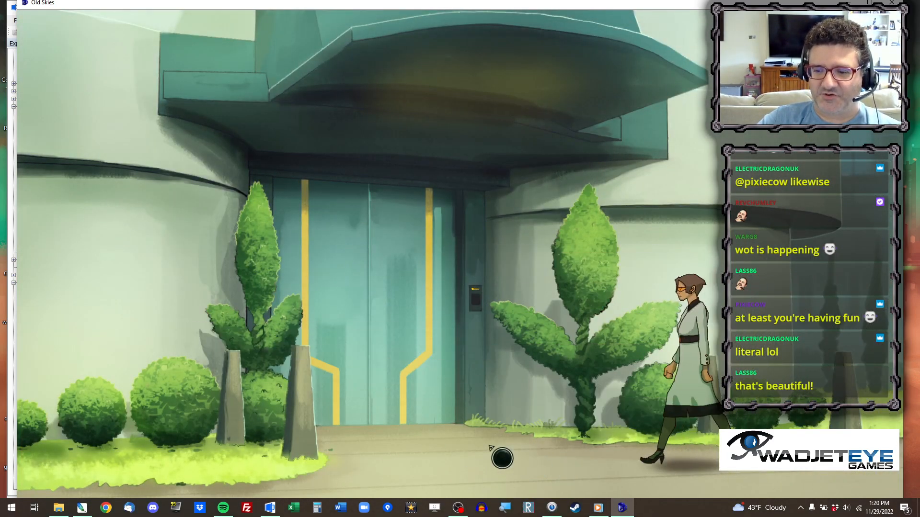
{"action": "left_click", "coordinate": [451, 462]}
{"action": "left_click", "coordinate": [508, 460]}
{"action": "left_click", "coordinate": [403, 459]}
Use the keycard on the reader beside the entrance doors and close the running game.
{"action": "mouse_move", "coordinate": [221, 88]}
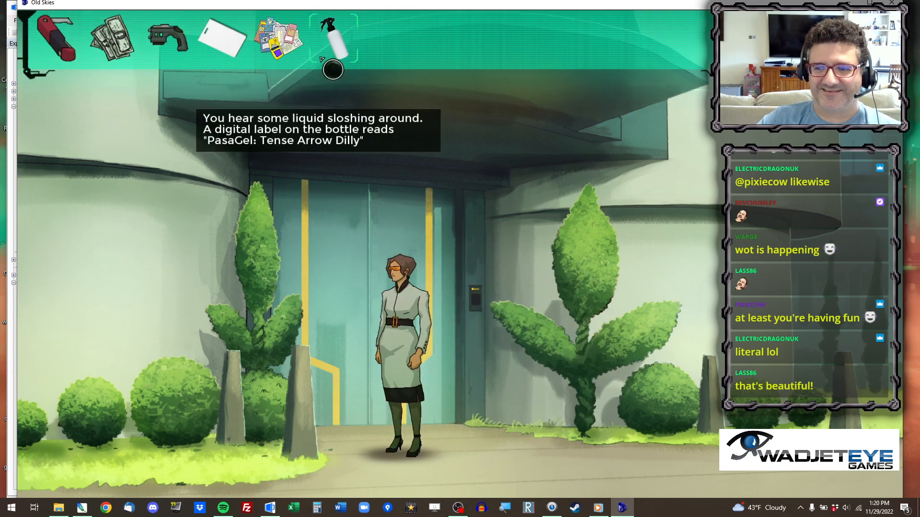
{"action": "left_click", "coordinate": [222, 38]}
{"action": "left_click", "coordinate": [483, 301]}
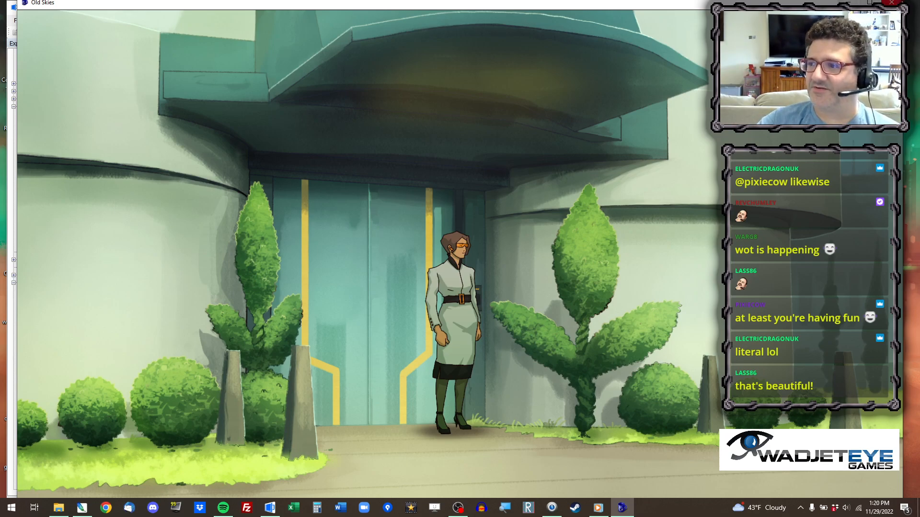
{"action": "left_click", "coordinate": [894, 3]}
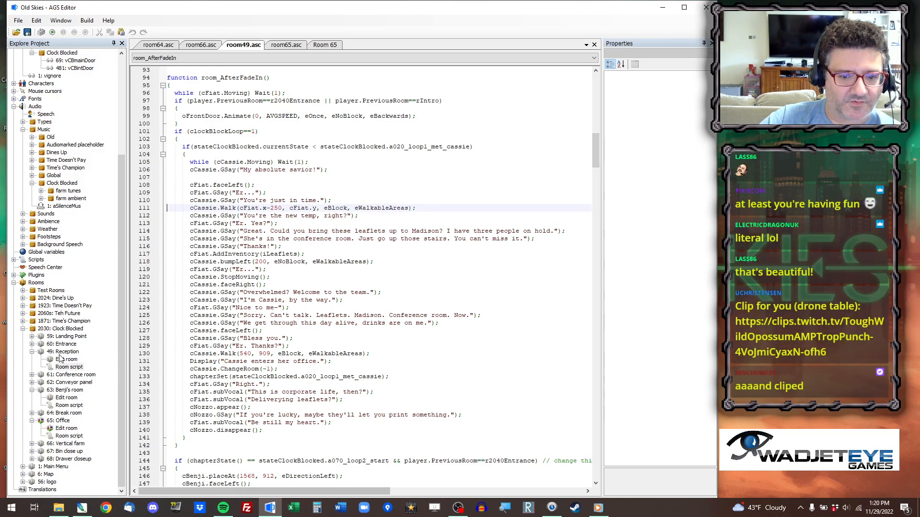
Open the Entrance room's script and locate the else branch of the keycard code in hPanel_UseInv.
{"action": "double_click", "coordinate": [70, 345]}
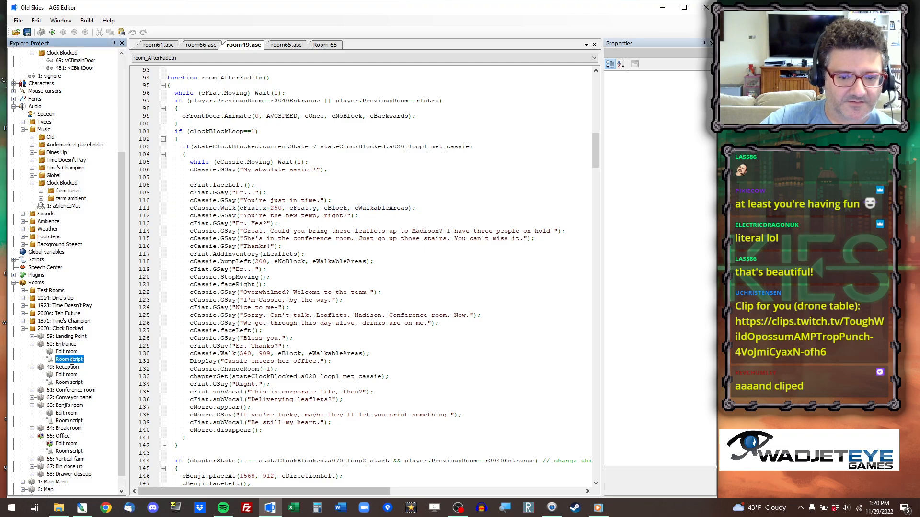
{"action": "double_click", "coordinate": [70, 359]}
{"action": "left_click", "coordinate": [183, 58]}
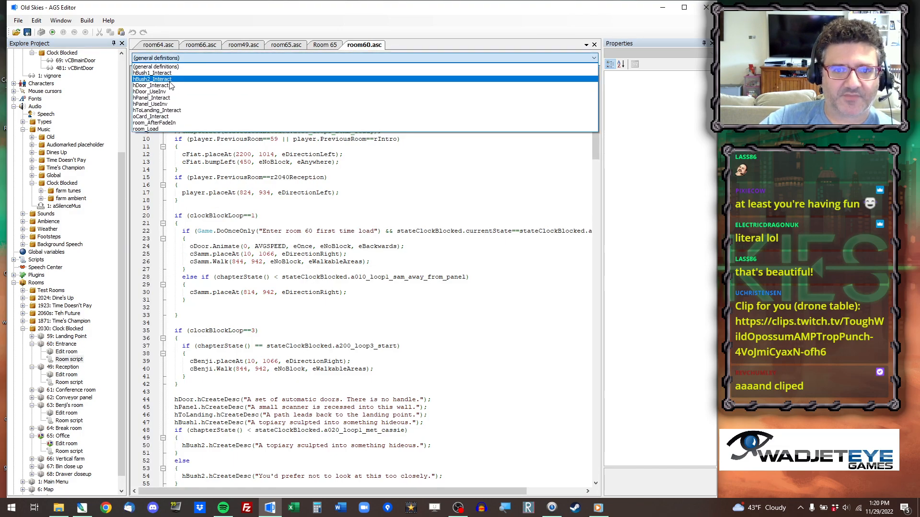
{"action": "left_click", "coordinate": [209, 158]}
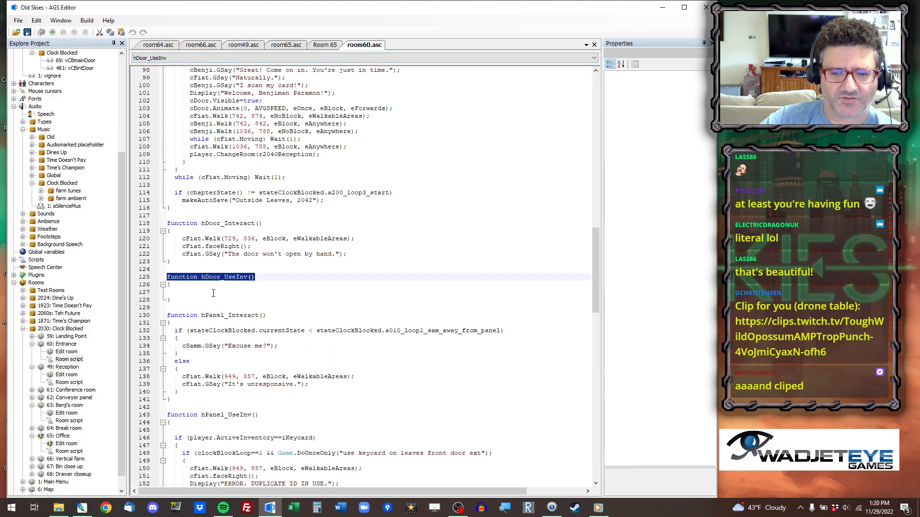
{"action": "left_click", "coordinate": [224, 346]}
{"action": "left_click", "coordinate": [239, 384]}
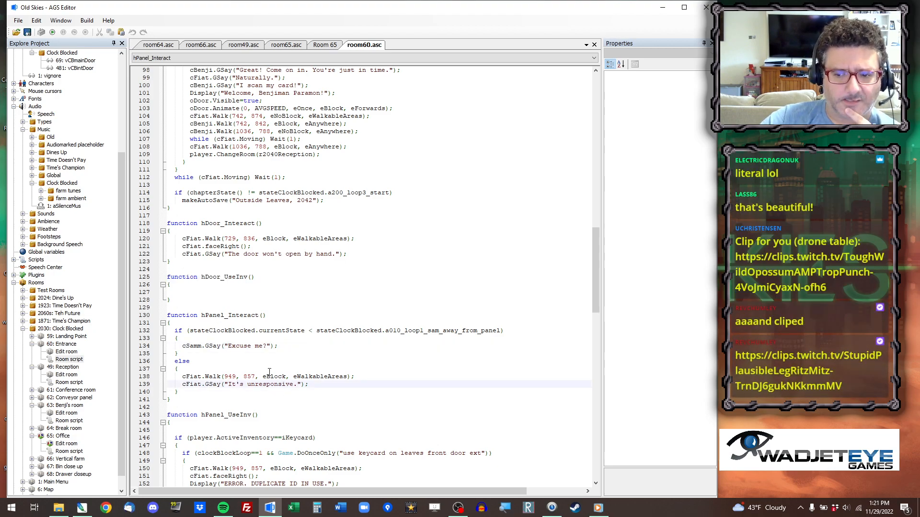
{"action": "scroll", "coordinate": [232, 318], "scroll_direction": "down", "scroll_amount": 8}
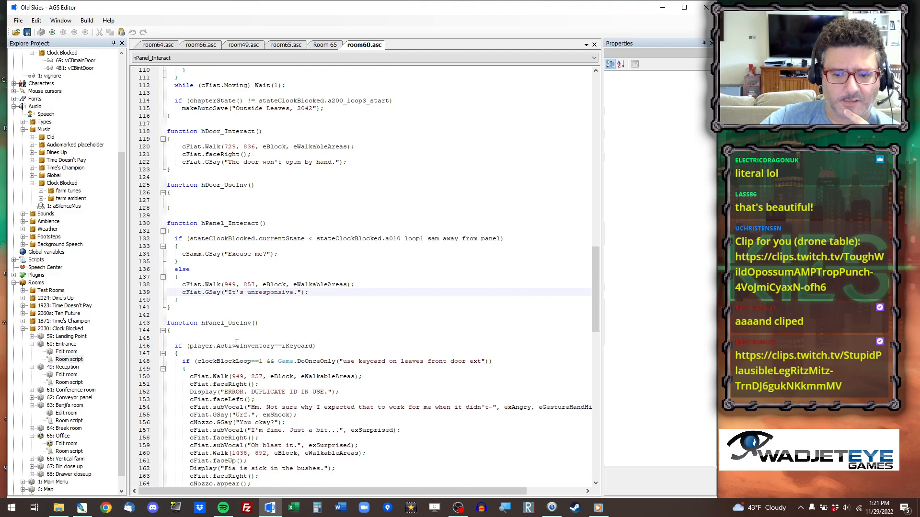
{"action": "left_click", "coordinate": [186, 262]}
{"action": "left_click", "coordinate": [199, 276]}
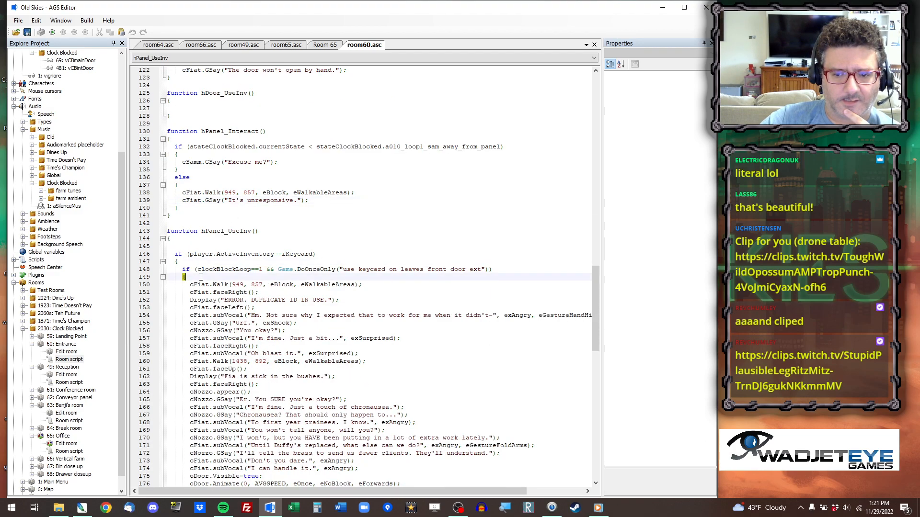
{"action": "scroll", "coordinate": [242, 313], "scroll_direction": "down", "scroll_amount": 9}
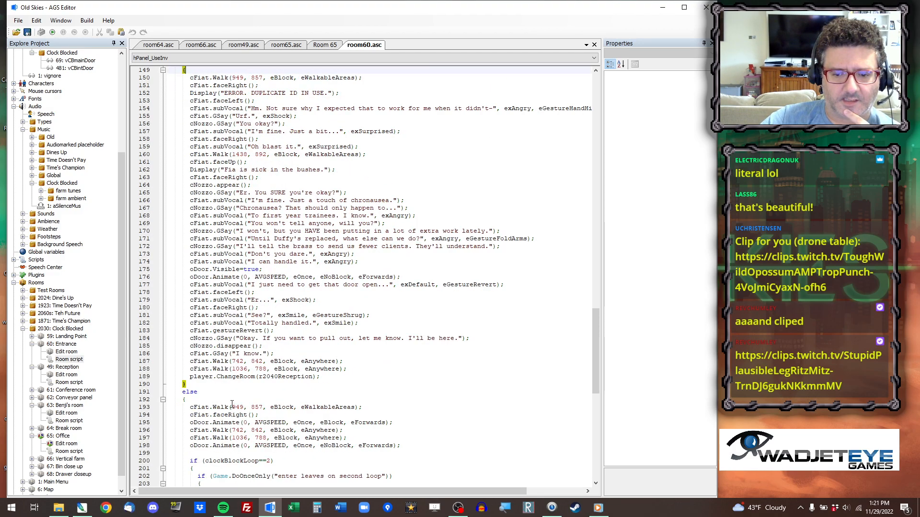
{"action": "scroll", "coordinate": [232, 406], "scroll_direction": "down", "scroll_amount": 2}
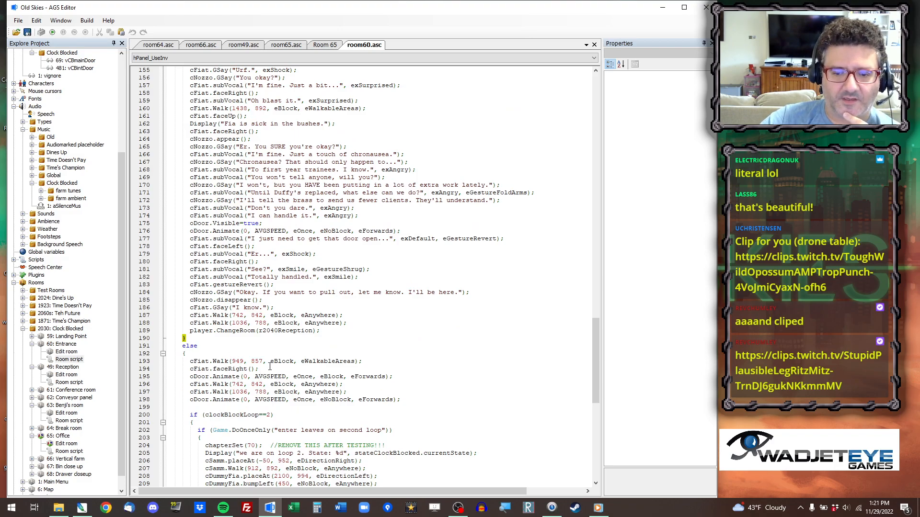
Add the line oDoor.Visible=true; after cFiat.faceRight(); and before the door animation in that else branch.
{"action": "key", "text": "Return"}
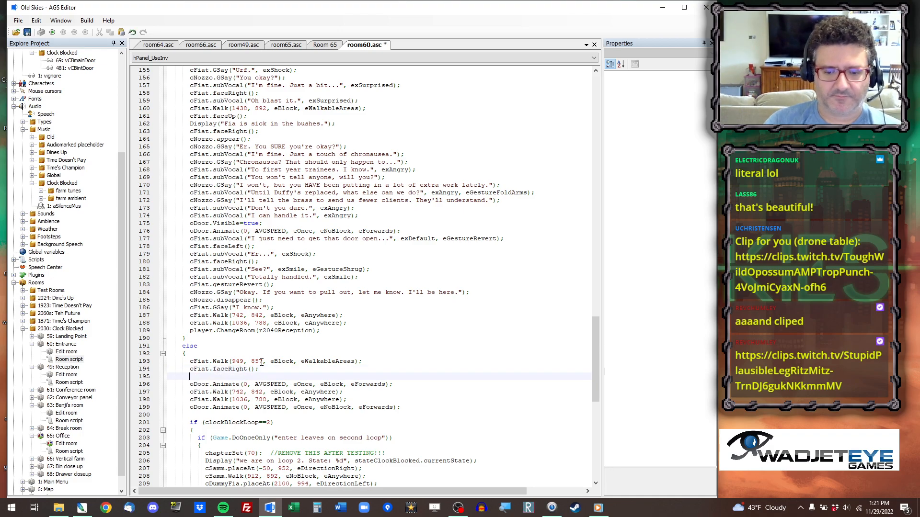
{"action": "type", "text": "odoor"}
{"action": "key", "text": "Return"}
{"action": "key", "text": "Up"}
{"action": "key", "text": "shift+End"}
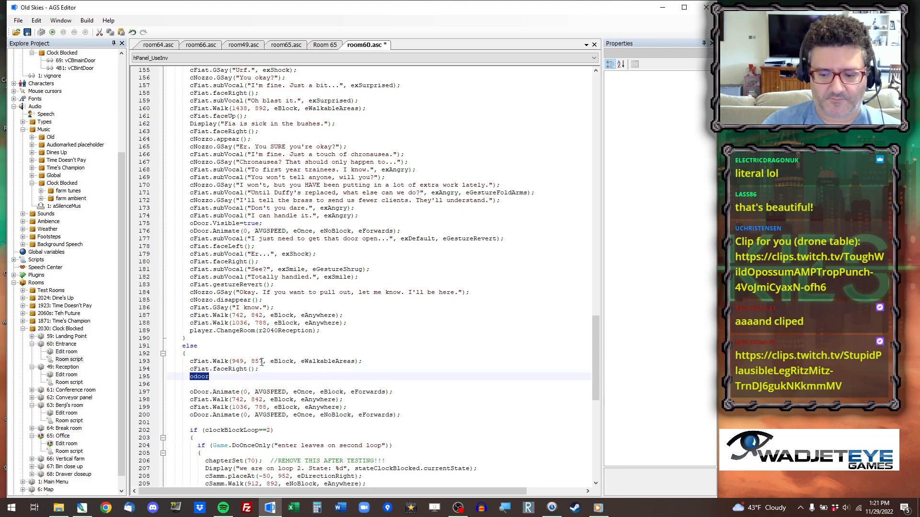
{"action": "type", "text": "oDoor.V"}
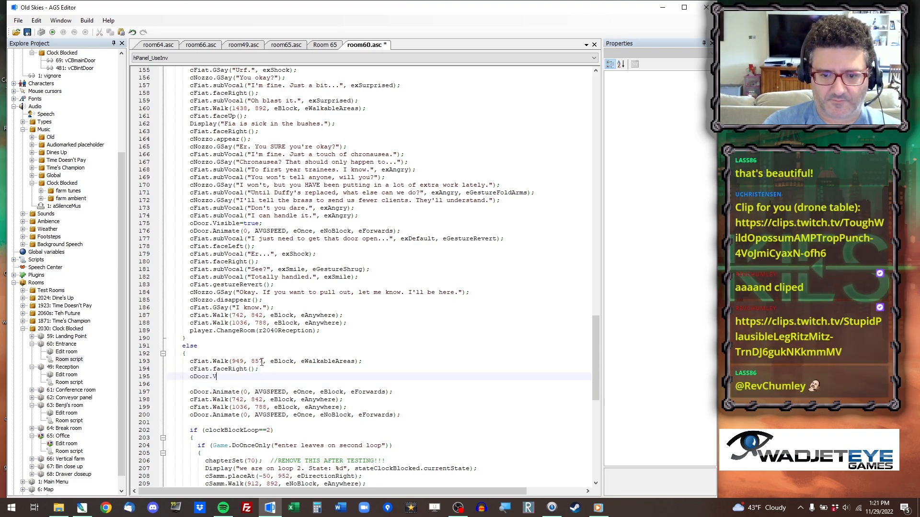
{"action": "type", "text": "isible=true;"}
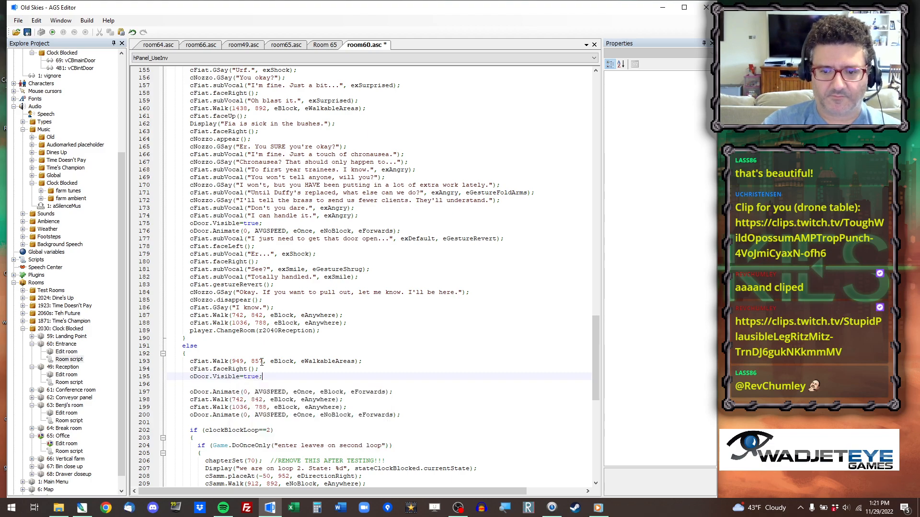
{"action": "key", "text": "Delete"}
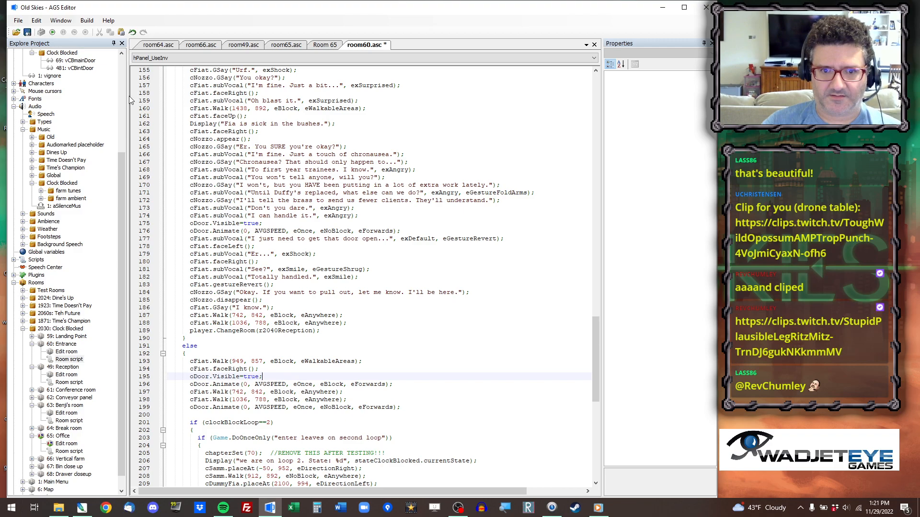
Run the game from the last save and use the keycard on the reader beside the entrance doors.
{"action": "left_click", "coordinate": [52, 34]}
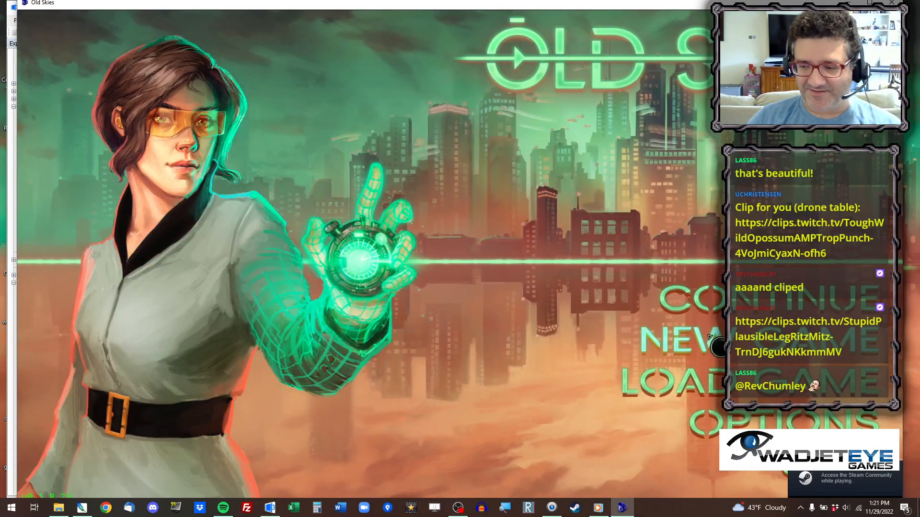
{"action": "left_click", "coordinate": [717, 296]}
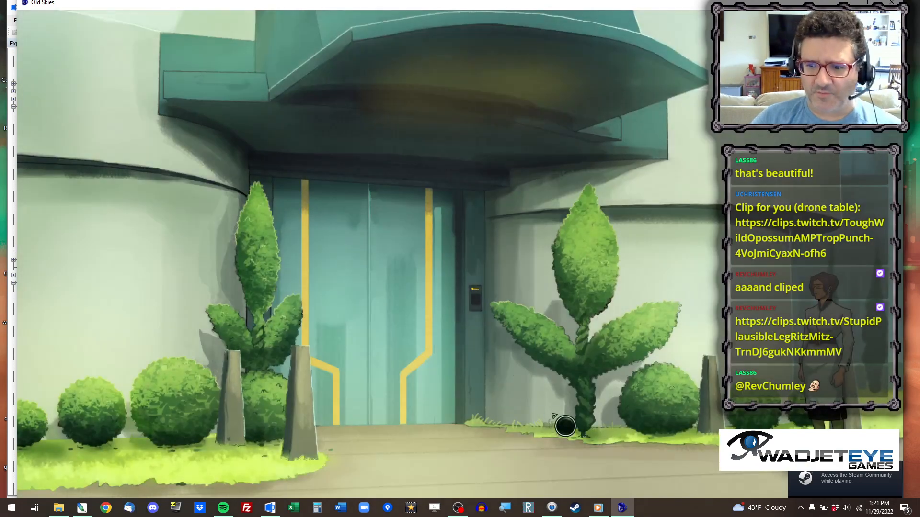
{"action": "mouse_move", "coordinate": [269, 67]}
{"action": "left_click", "coordinate": [222, 38]}
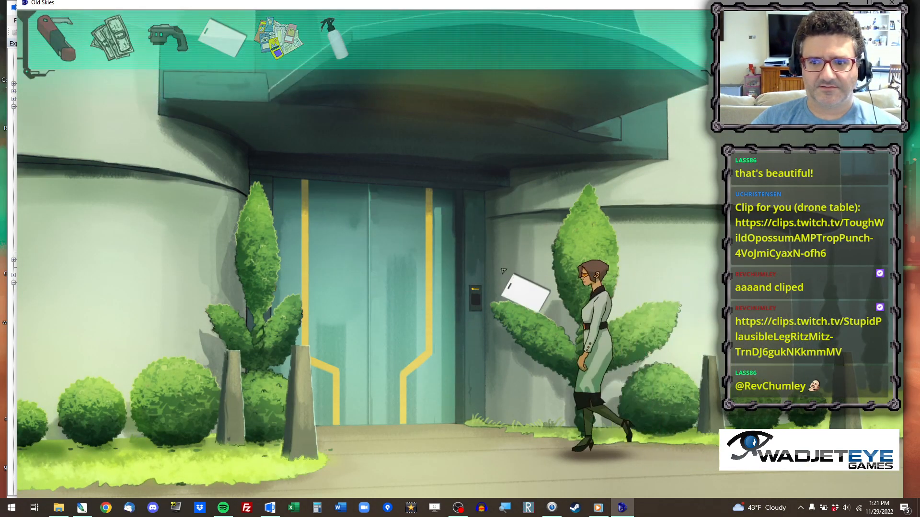
{"action": "left_click", "coordinate": [480, 300]}
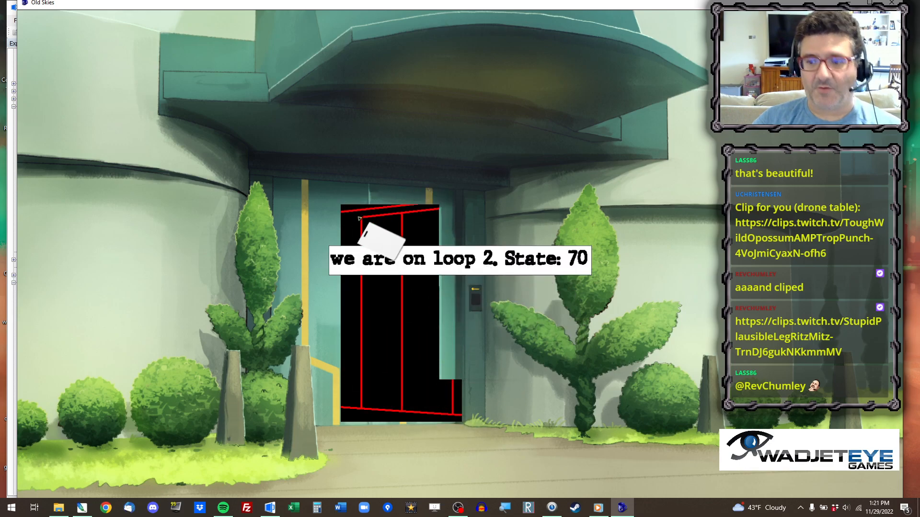
{"action": "left_click", "coordinate": [519, 316]}
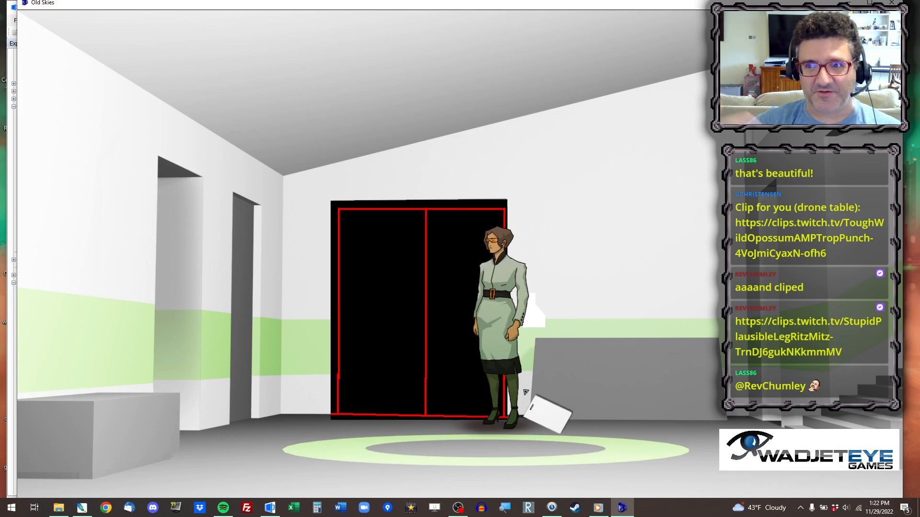
Walk back and forth across the reception floor and go through the automatic door into the break room.
{"action": "left_click", "coordinate": [650, 447]}
{"action": "left_click", "coordinate": [527, 451]}
{"action": "left_click", "coordinate": [440, 461]}
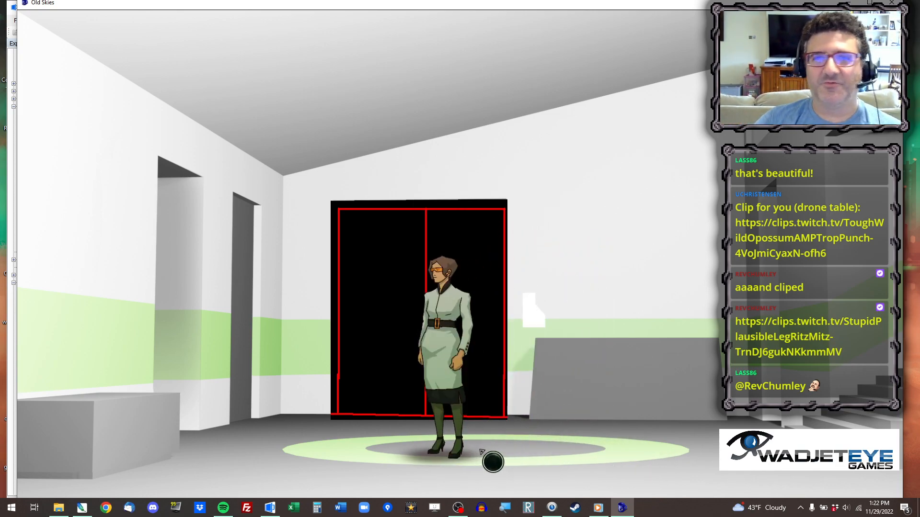
{"action": "left_click", "coordinate": [351, 456]}
{"action": "left_click", "coordinate": [445, 471]}
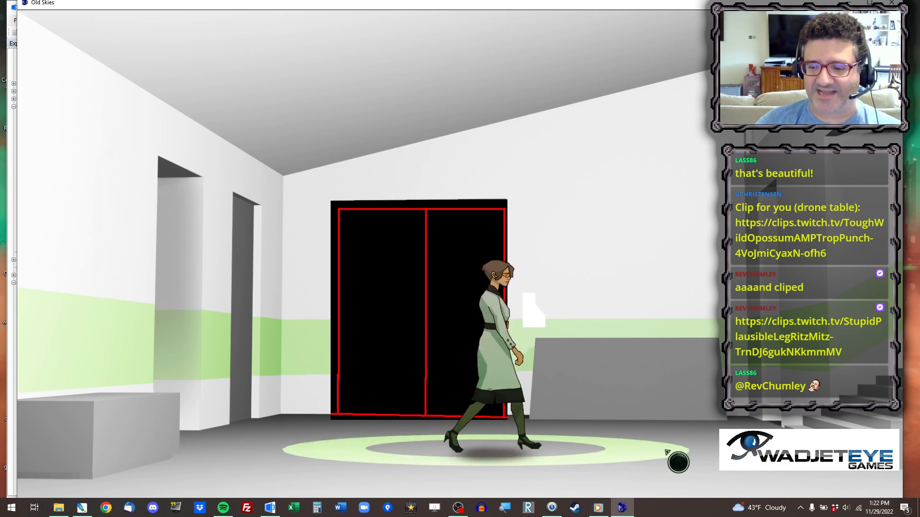
{"action": "left_click", "coordinate": [439, 470]}
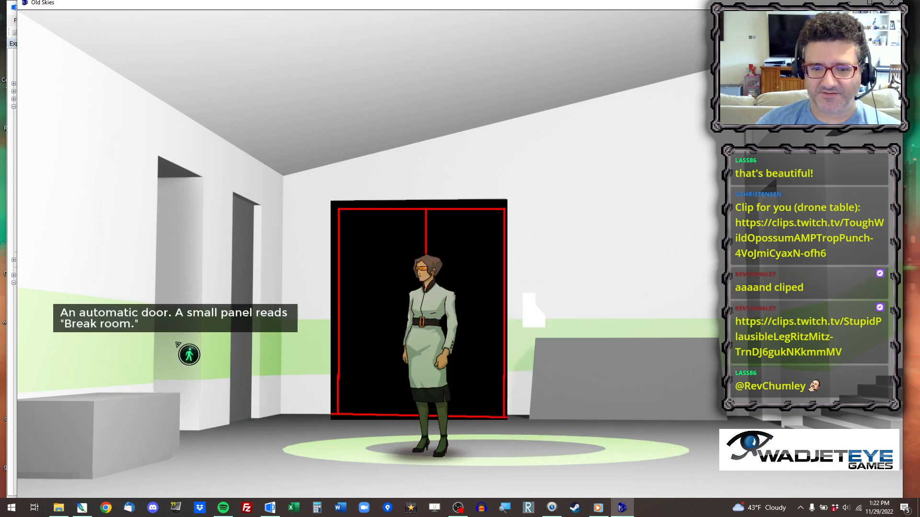
{"action": "left_click", "coordinate": [177, 343]}
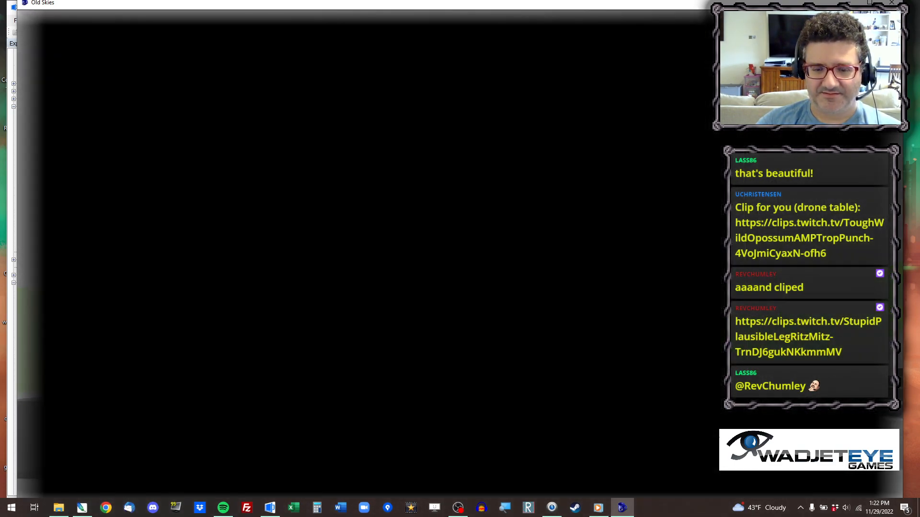
Interact with the break room bin, trying the hit, kick and yank options repeatedly before leaving it alone.
{"action": "left_click", "coordinate": [618, 458]}
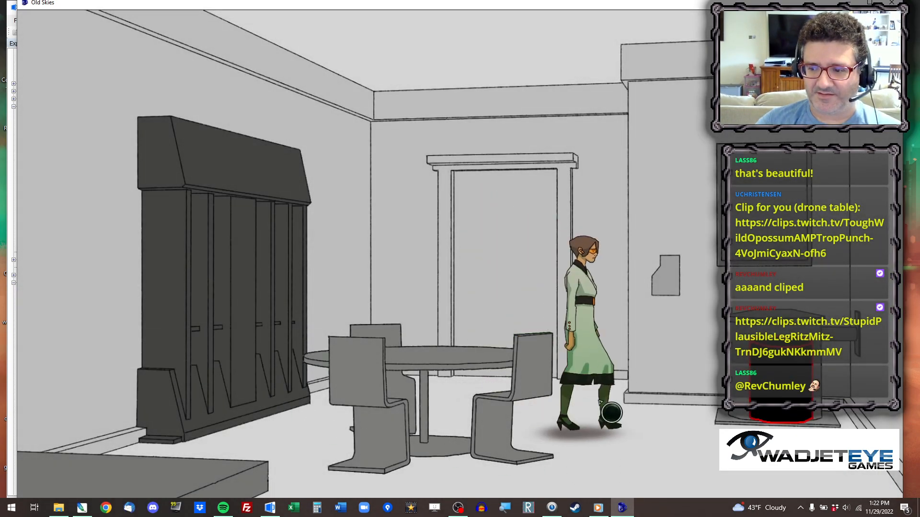
{"action": "left_click", "coordinate": [768, 375]}
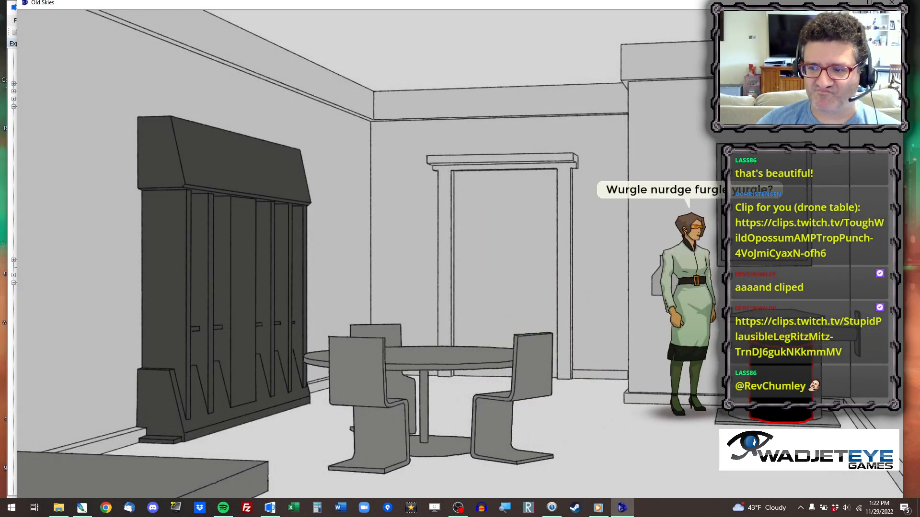
{"action": "left_click", "coordinate": [662, 145]}
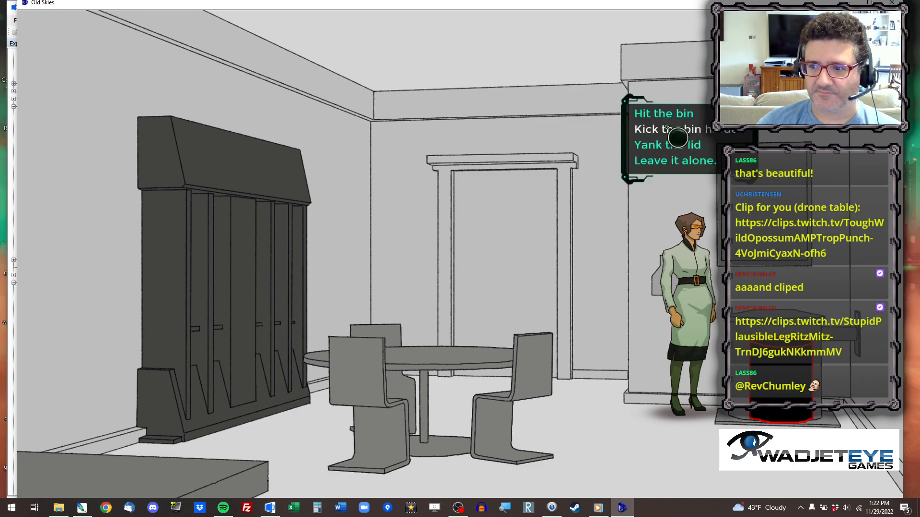
{"action": "left_click", "coordinate": [665, 129]}
{"action": "left_click", "coordinate": [666, 145]}
{"action": "left_click", "coordinate": [668, 133]}
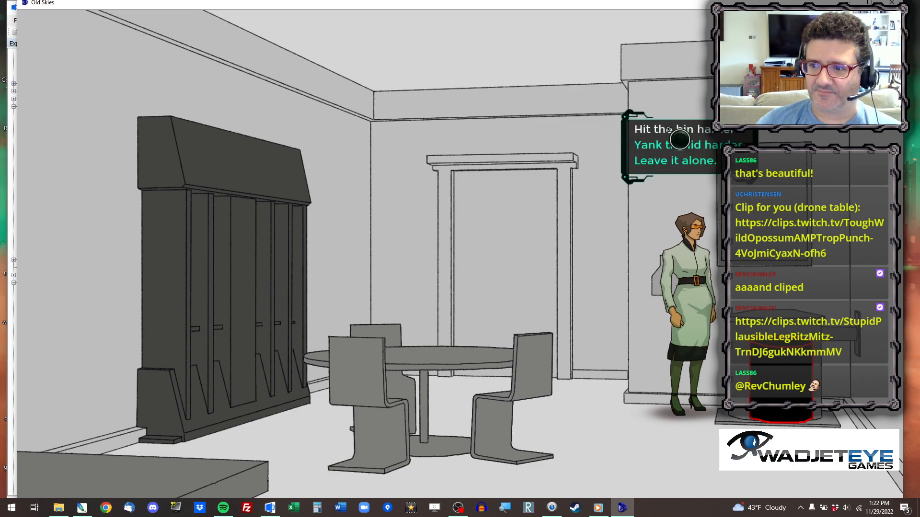
{"action": "left_click", "coordinate": [670, 141]}
{"action": "left_click", "coordinate": [670, 134]}
{"action": "left_click", "coordinate": [671, 141]}
{"action": "left_click", "coordinate": [663, 162]}
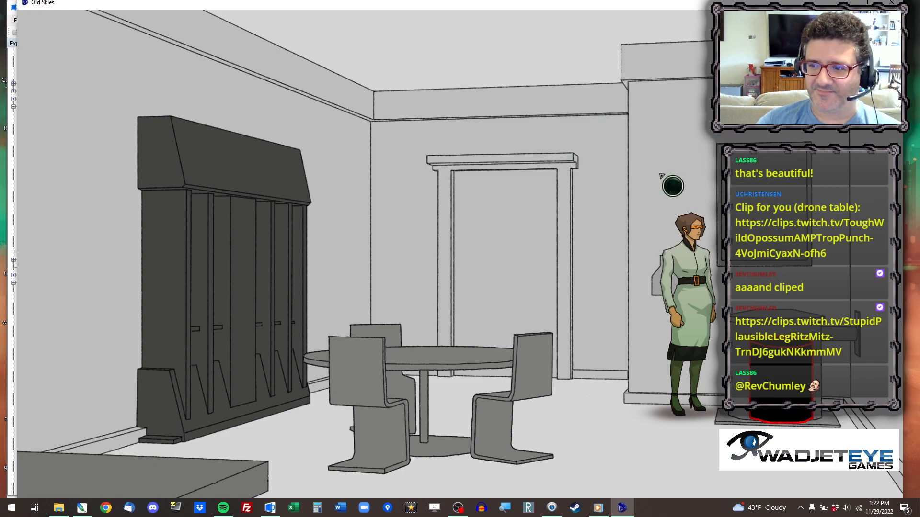
Use the touchscreen on the break room wall to choose Incinerate and play through the resulting conversation.
{"action": "left_click", "coordinate": [671, 452]}
{"action": "left_click", "coordinate": [626, 446]}
{"action": "left_click", "coordinate": [709, 454]}
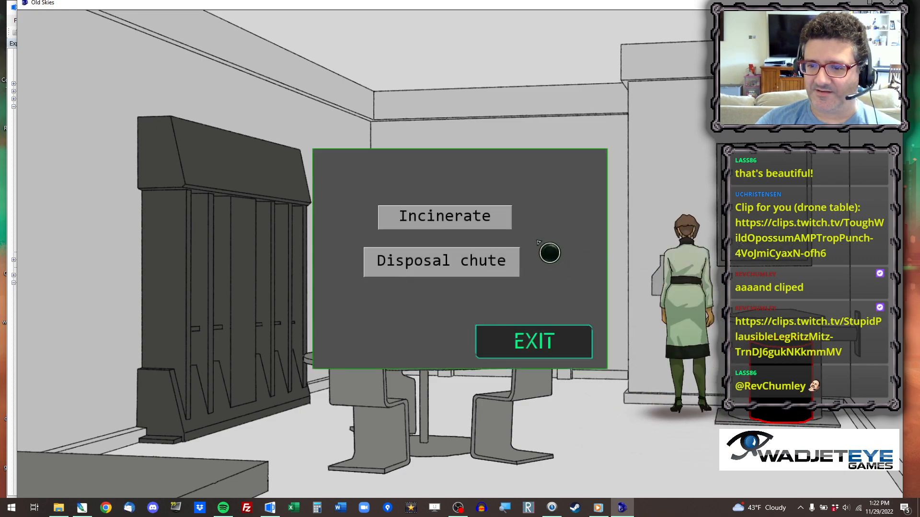
{"action": "left_click", "coordinate": [460, 218]}
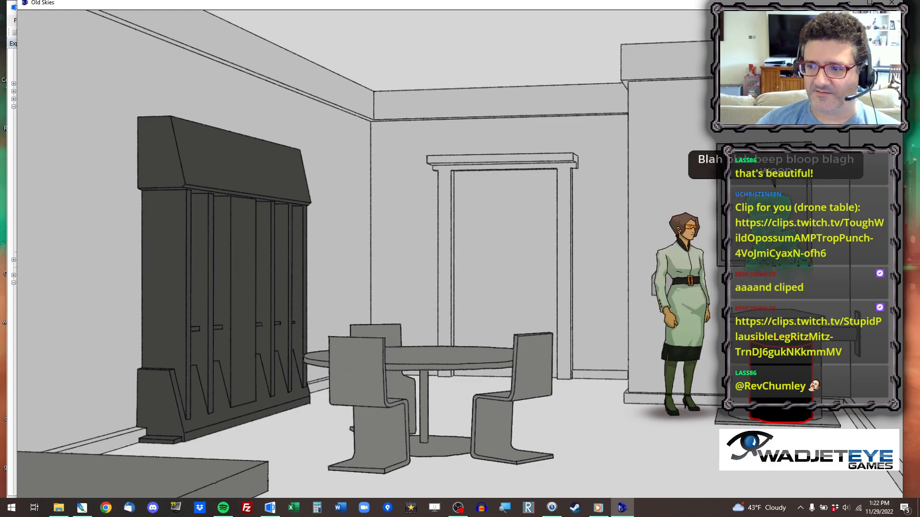
{"action": "left_click", "coordinate": [687, 466]}
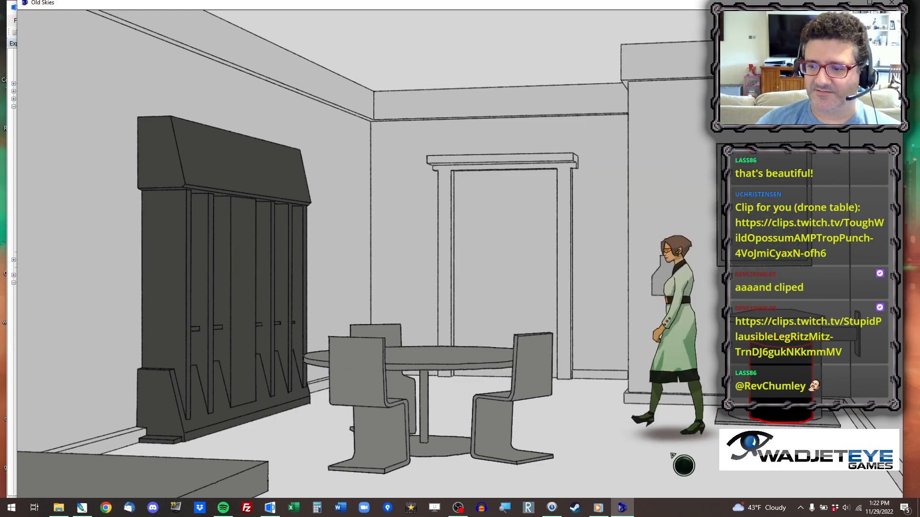
Check the inventory and interact with the break room bin again, choosing to kick it.
{"action": "mouse_move", "coordinate": [283, 43]}
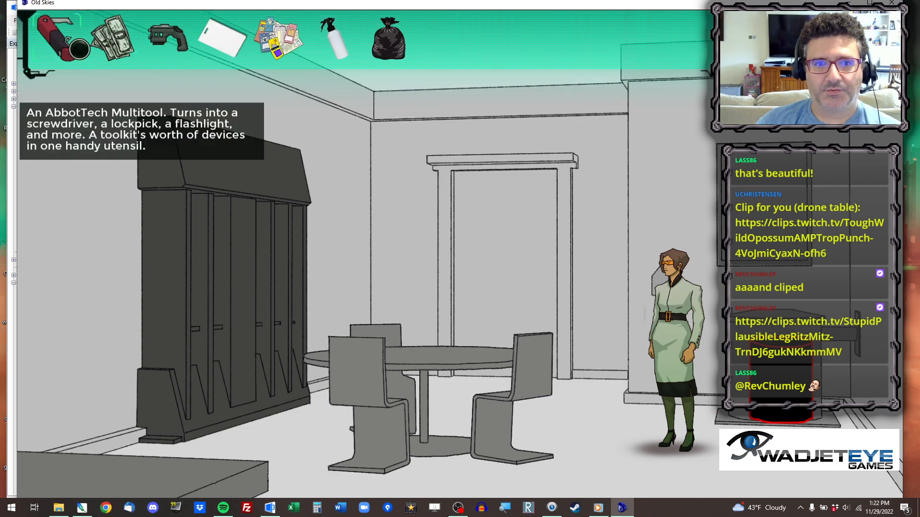
{"action": "left_click", "coordinate": [782, 383]}
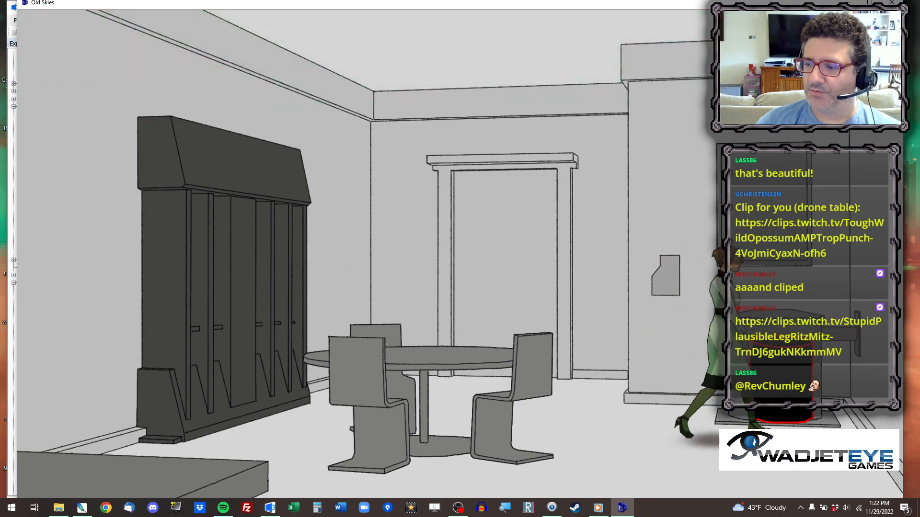
{"action": "left_click", "coordinate": [782, 383]}
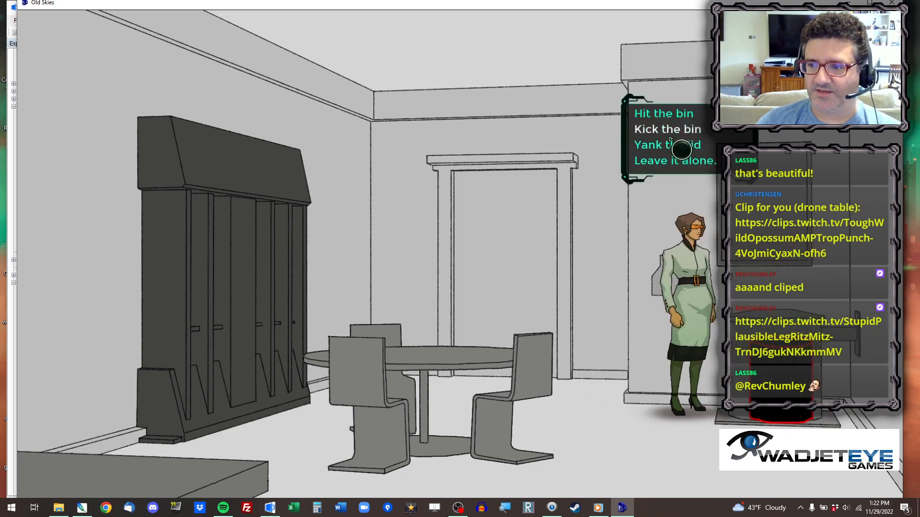
{"action": "left_click", "coordinate": [670, 143]}
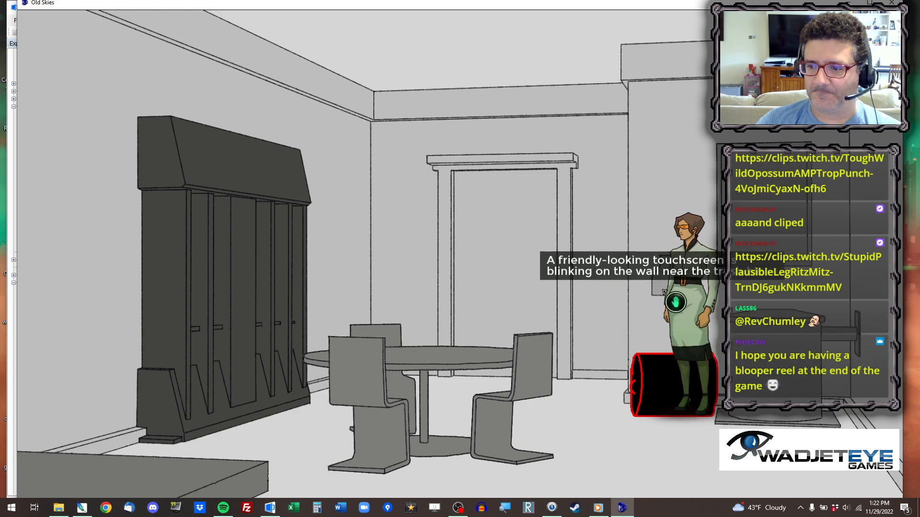
Place the garbage bag from the inventory on the metal hatch in the break room floor and walk clear of it.
{"action": "mouse_move", "coordinate": [305, 17]}
{"action": "left_click", "coordinate": [383, 41]}
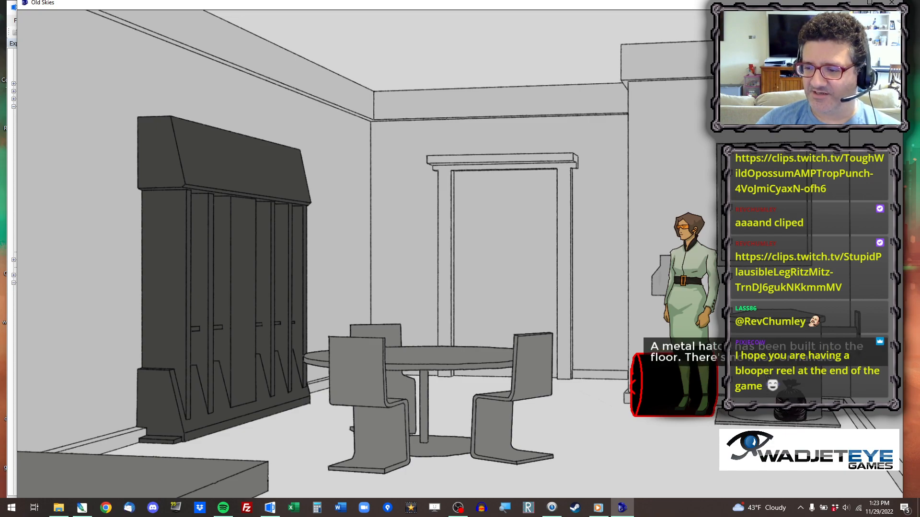
{"action": "left_click", "coordinate": [786, 398]}
{"action": "left_click", "coordinate": [662, 468]}
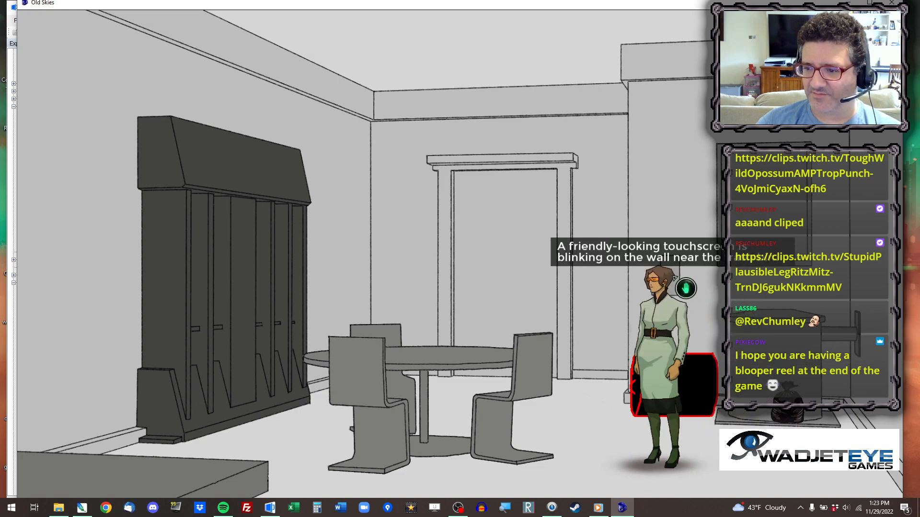
Use the break room touchscreen to send the bag down the Disposal chute, and go back to reception.
{"action": "left_click", "coordinate": [686, 288]}
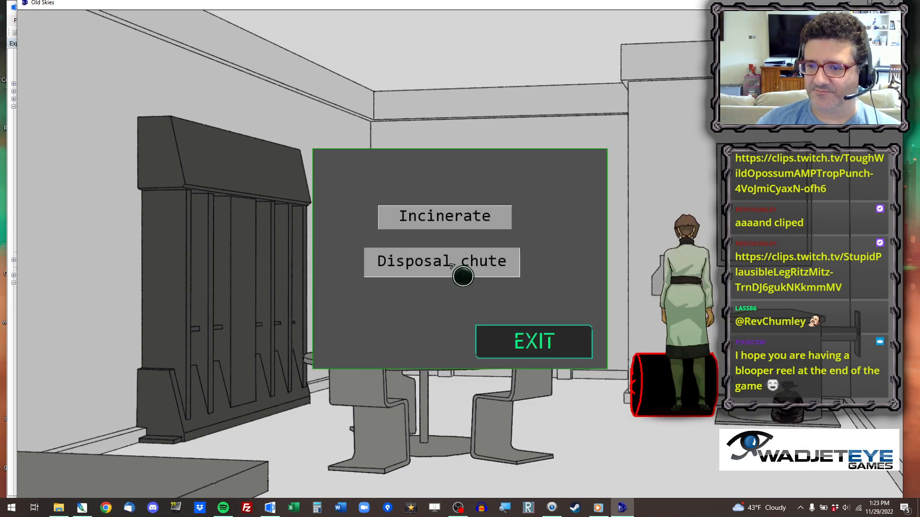
{"action": "left_click", "coordinate": [451, 265]}
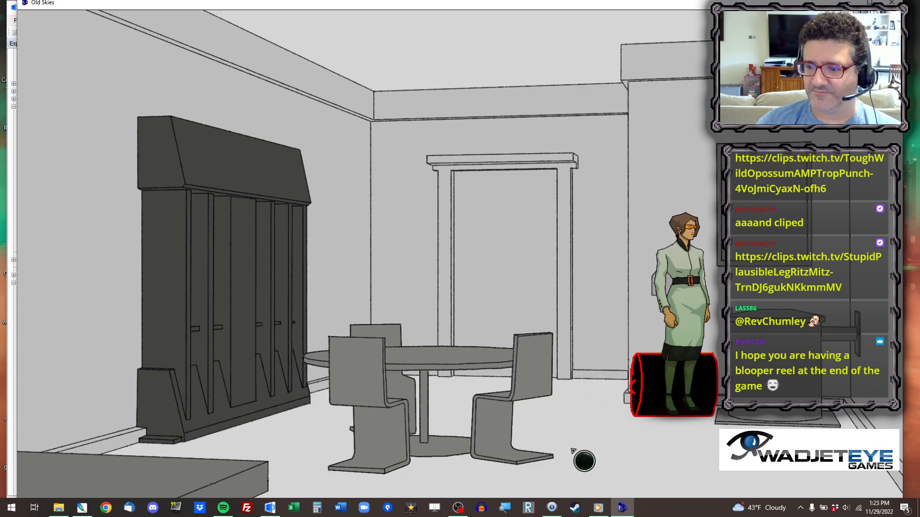
{"action": "left_click", "coordinate": [489, 310]}
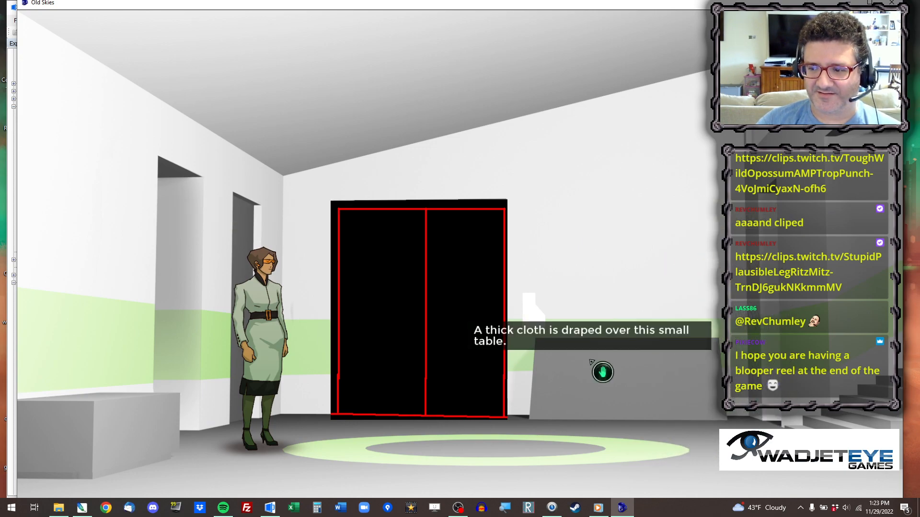
Save the game as Save_55 while in reception.
{"action": "key", "text": "Escape"}
{"action": "left_click", "coordinate": [493, 144]}
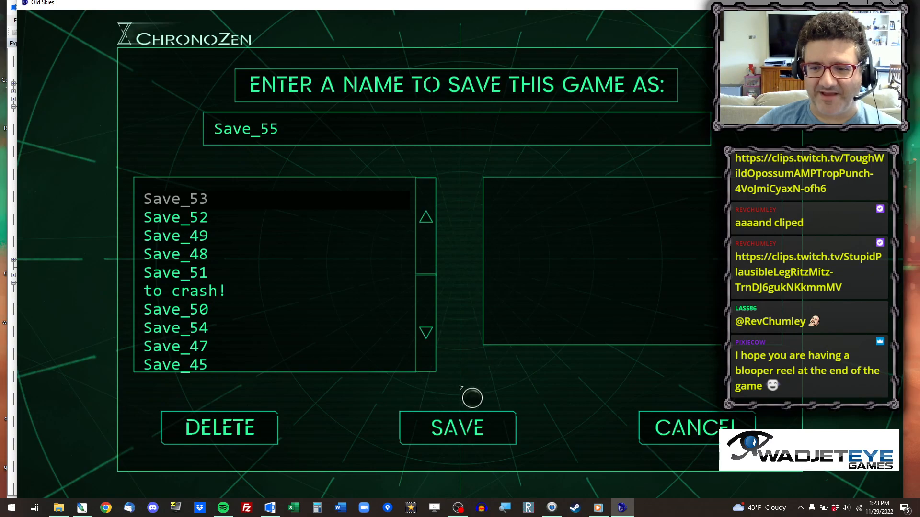
{"action": "left_click", "coordinate": [479, 431]}
Use the blank white card on the wall panel beside the reception door and play through the resulting dialogue.
{"action": "left_click", "coordinate": [514, 460]}
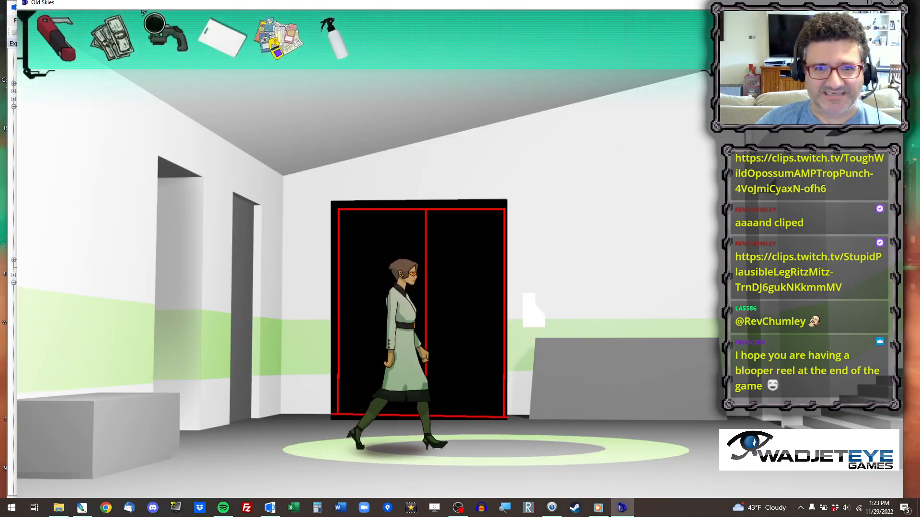
{"action": "left_click", "coordinate": [222, 36]}
{"action": "left_click", "coordinate": [536, 314]}
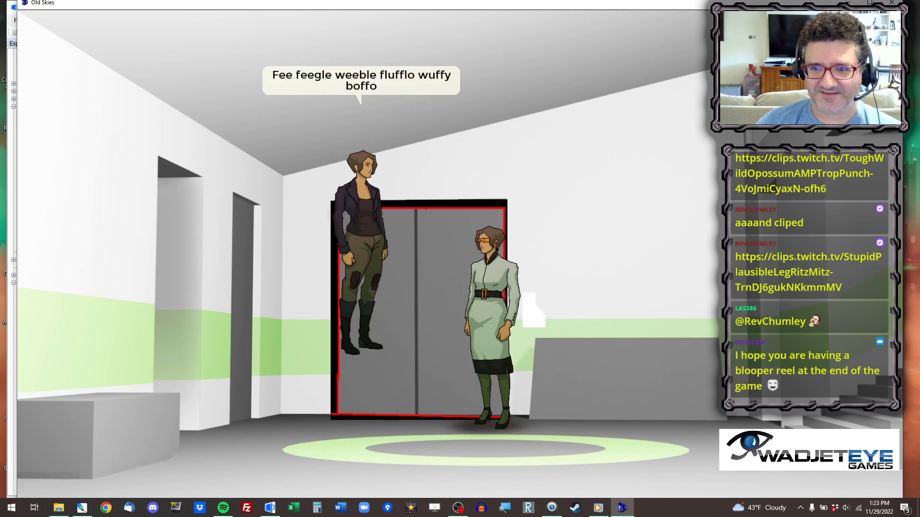
{"action": "left_click", "coordinate": [334, 78]}
{"action": "left_click", "coordinate": [333, 78]}
{"action": "left_click", "coordinate": [334, 78]}
{"action": "left_click", "coordinate": [333, 78]}
{"action": "left_click", "coordinate": [333, 78]}
{"action": "left_click", "coordinate": [333, 79]}
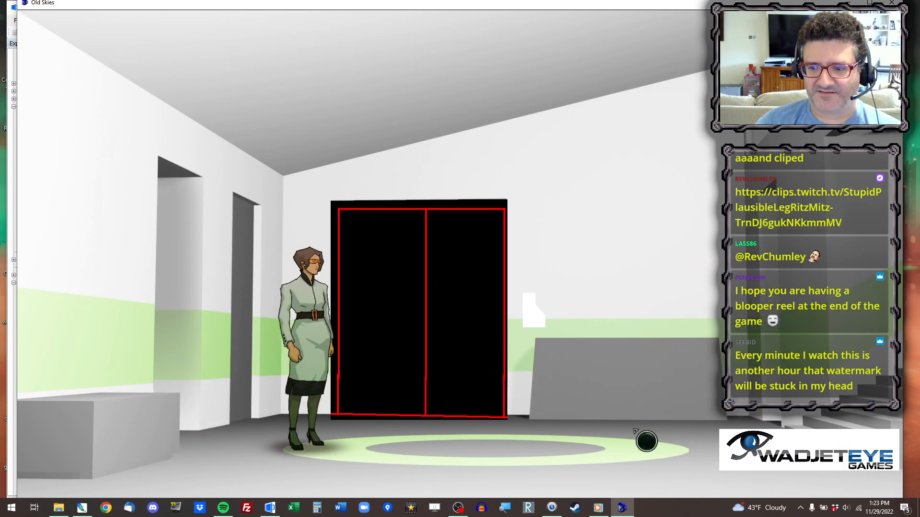
Walk across reception, use the white card on the door's wall panel again, and close the test game.
{"action": "left_click", "coordinate": [609, 432]}
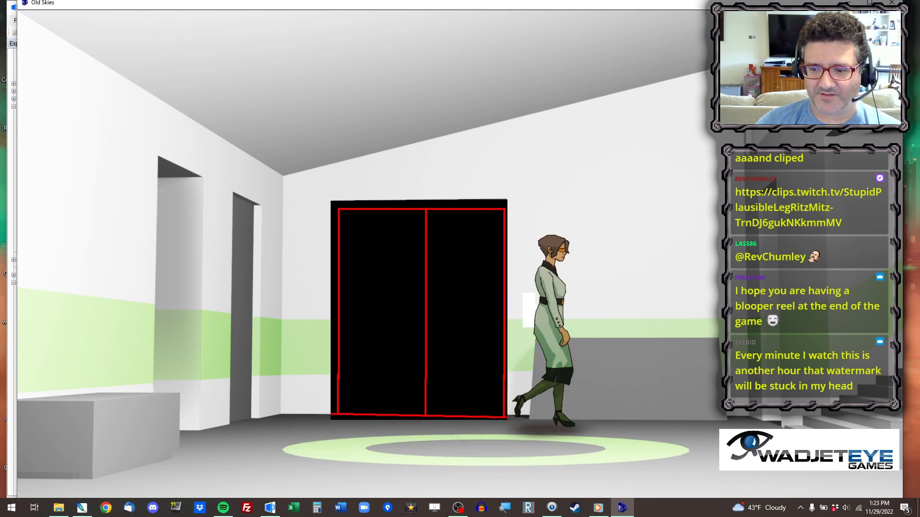
{"action": "mouse_move", "coordinate": [440, 61]}
{"action": "left_click", "coordinate": [232, 43]}
{"action": "left_click", "coordinate": [536, 314]}
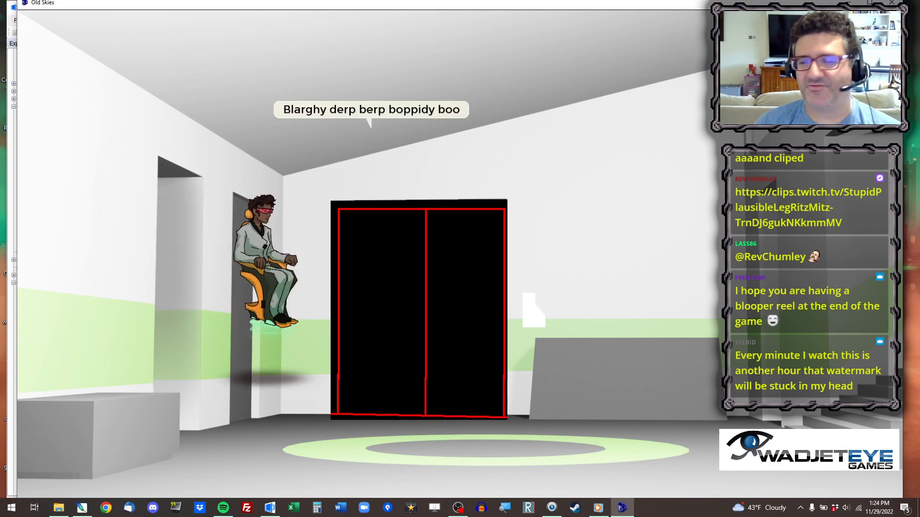
{"action": "left_click", "coordinate": [892, 3]}
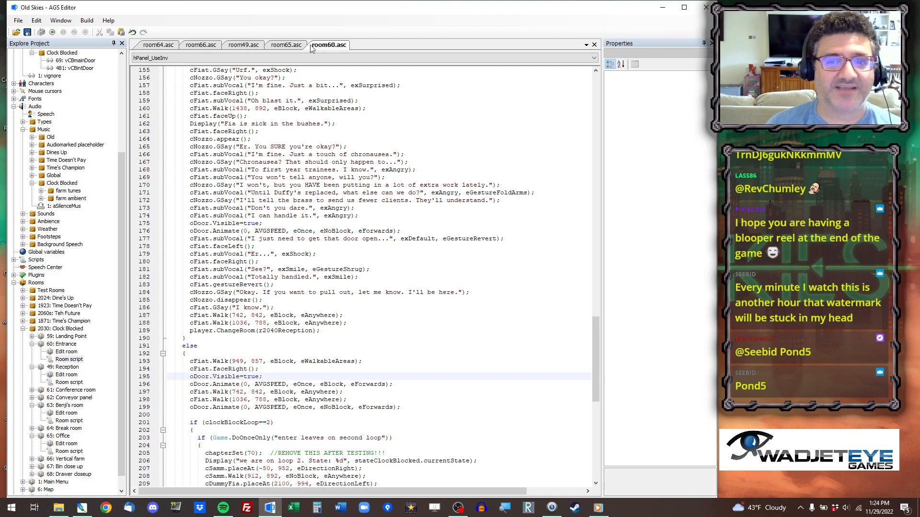
Look over the office room script room65.asc and open the project's sprite manager.
{"action": "left_click", "coordinate": [285, 45]}
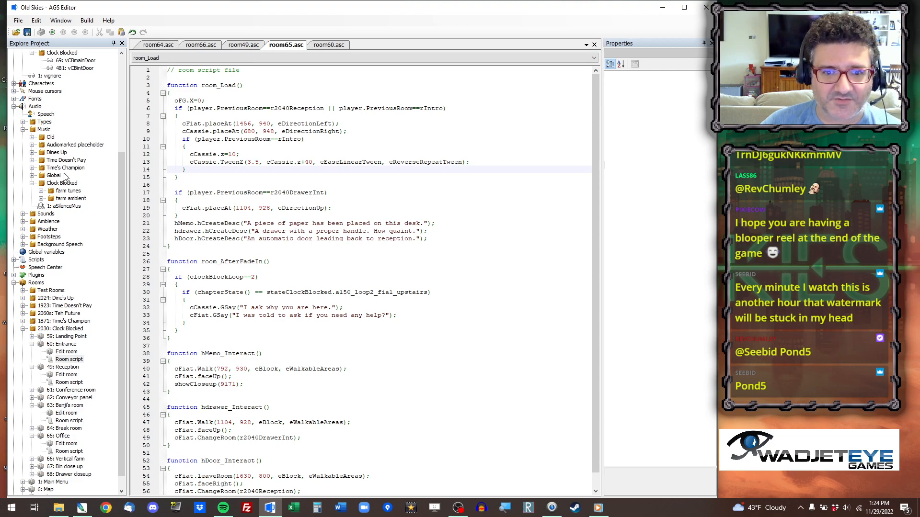
{"action": "scroll", "coordinate": [272, 204], "scroll_direction": "down", "scroll_amount": 1}
{"action": "scroll", "coordinate": [279, 304], "scroll_direction": "up", "scroll_amount": 1}
{"action": "scroll", "coordinate": [70, 156], "scroll_direction": "up", "scroll_amount": 1}
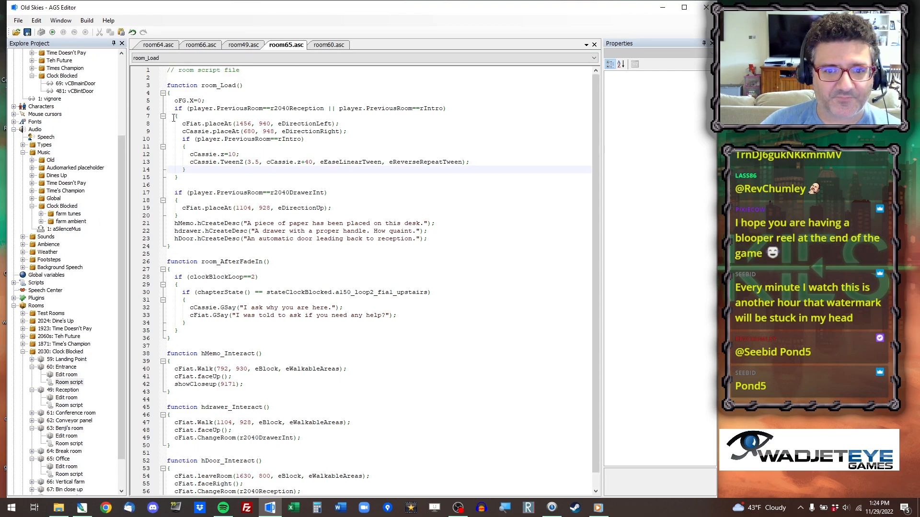
{"action": "left_click", "coordinate": [123, 84]}
{"action": "double_click", "coordinate": [37, 76]}
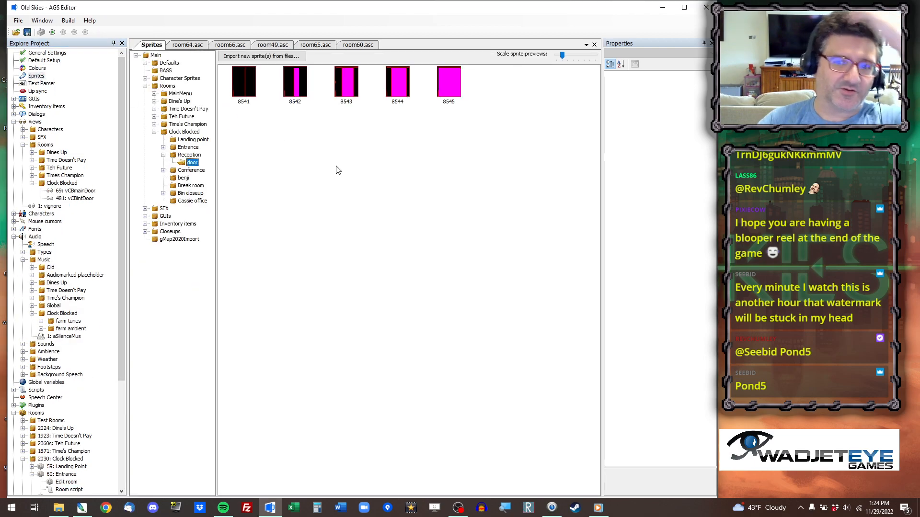